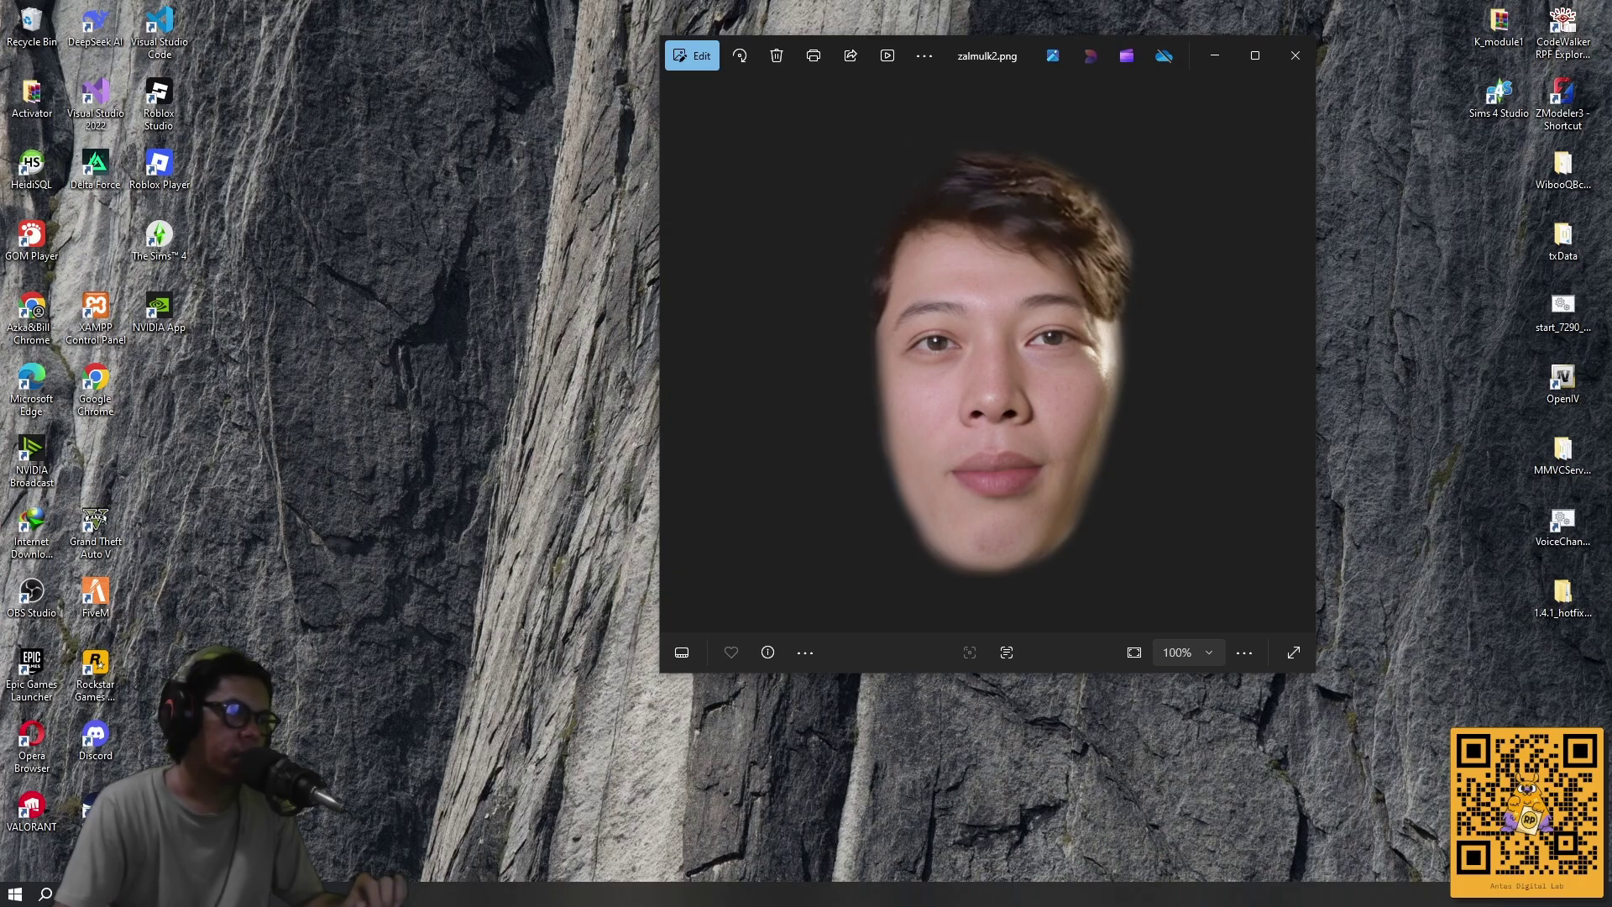
Examine the video clips in the clipedite folder alongside the zalmulk2.png face image.
{"action": "mouse_move", "coordinate": [96, 891]}
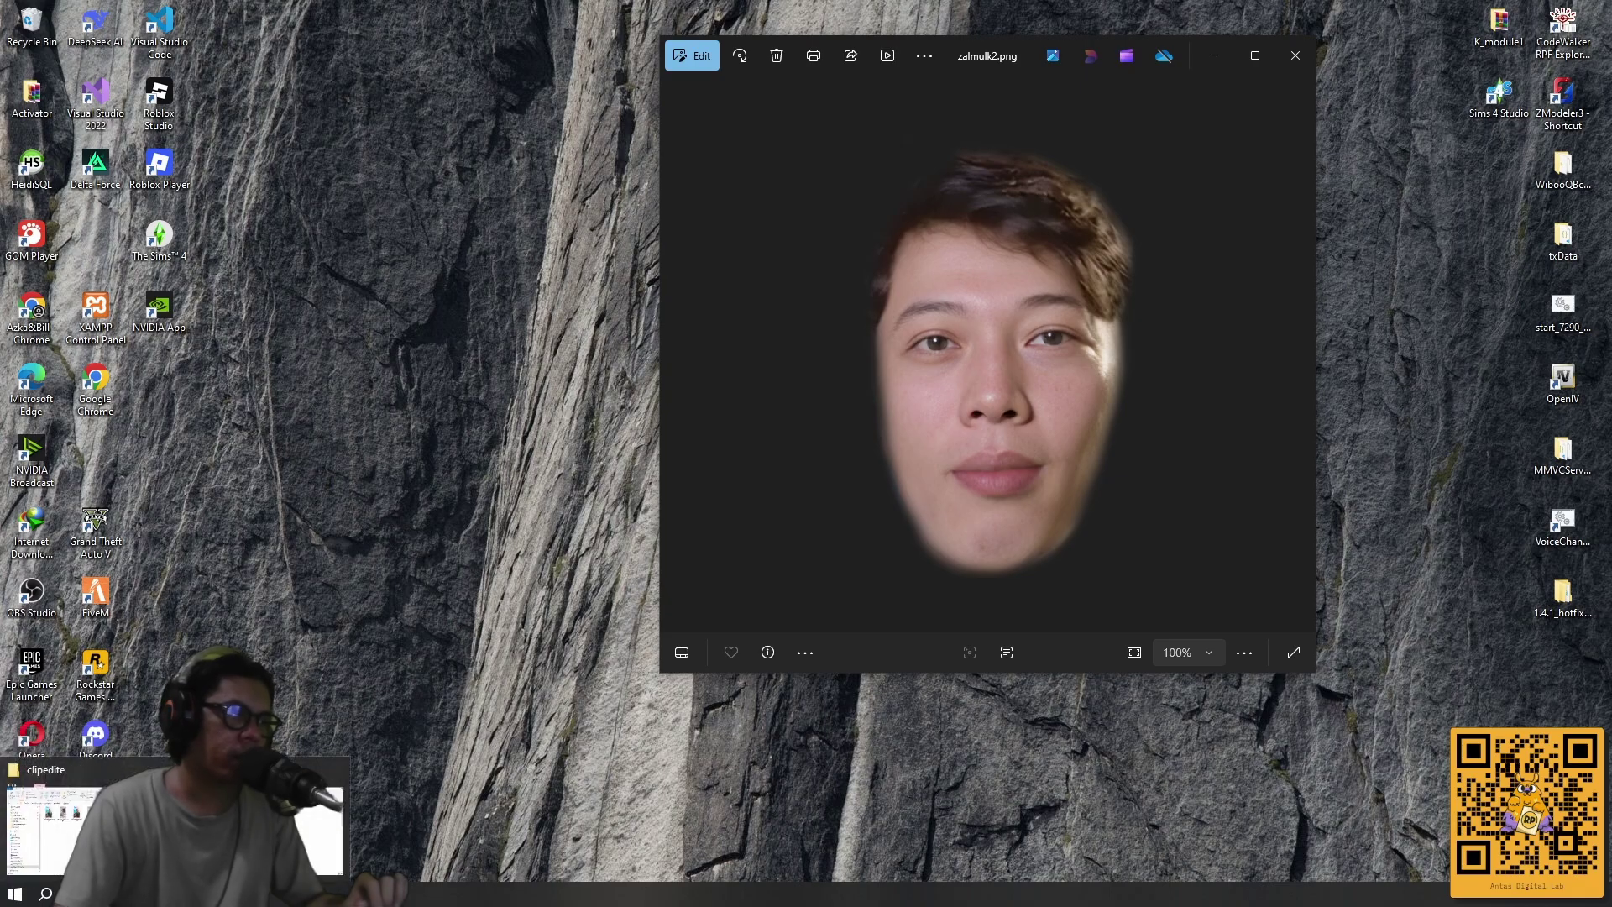
{"action": "left_click", "coordinate": [135, 891]}
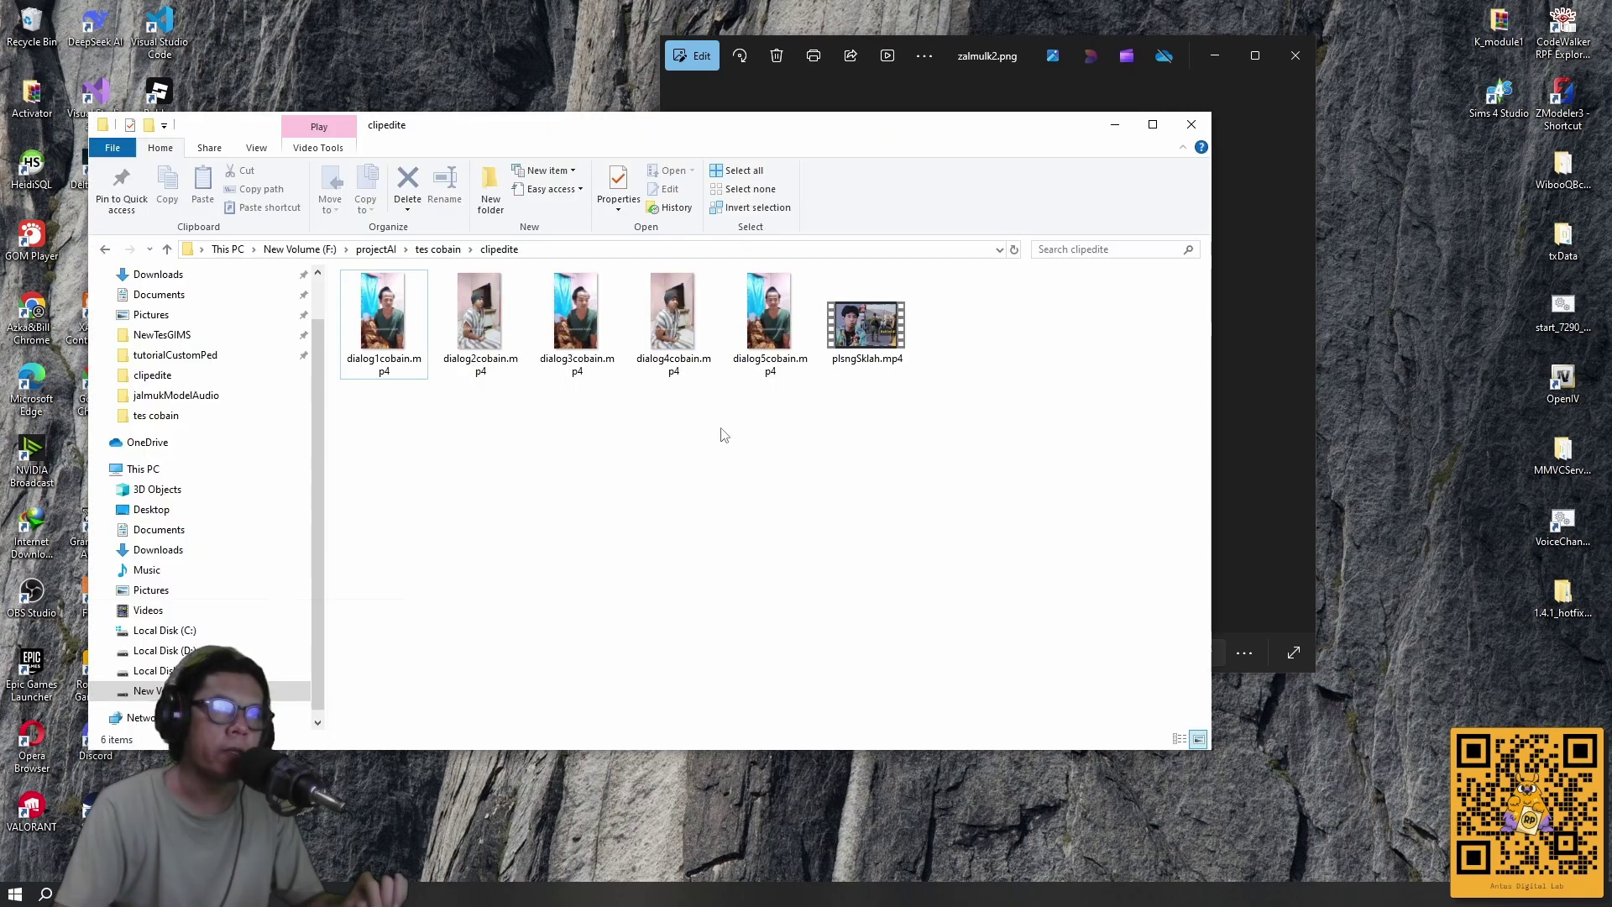
{"action": "left_click", "coordinate": [1017, 94]}
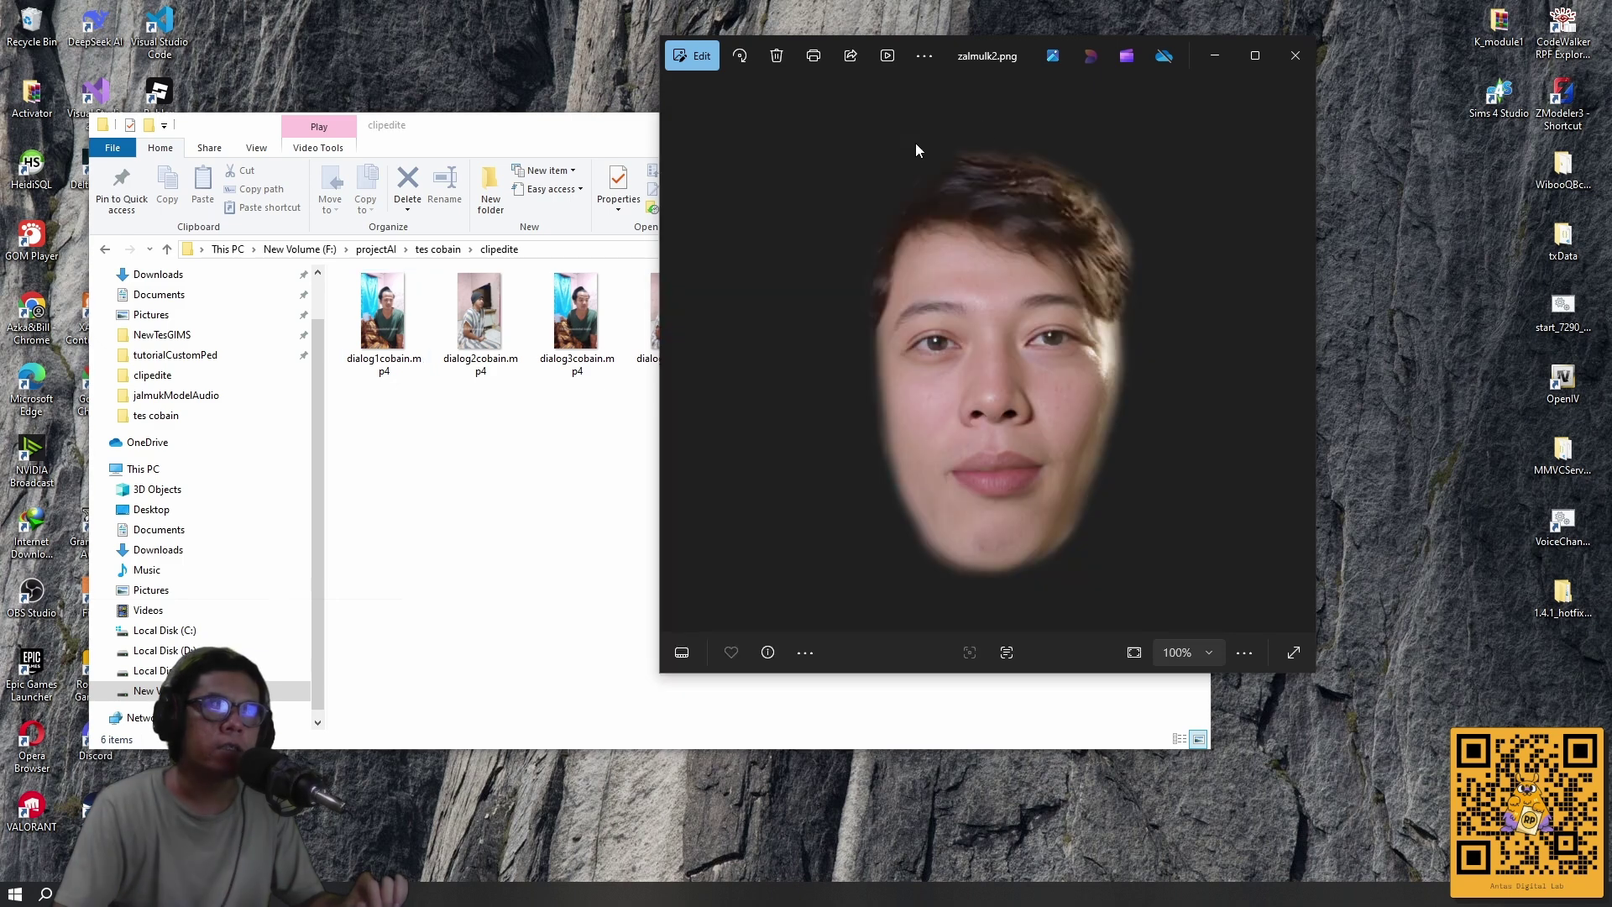
{"action": "left_click", "coordinate": [635, 159]}
{"action": "left_click", "coordinate": [1105, 124]}
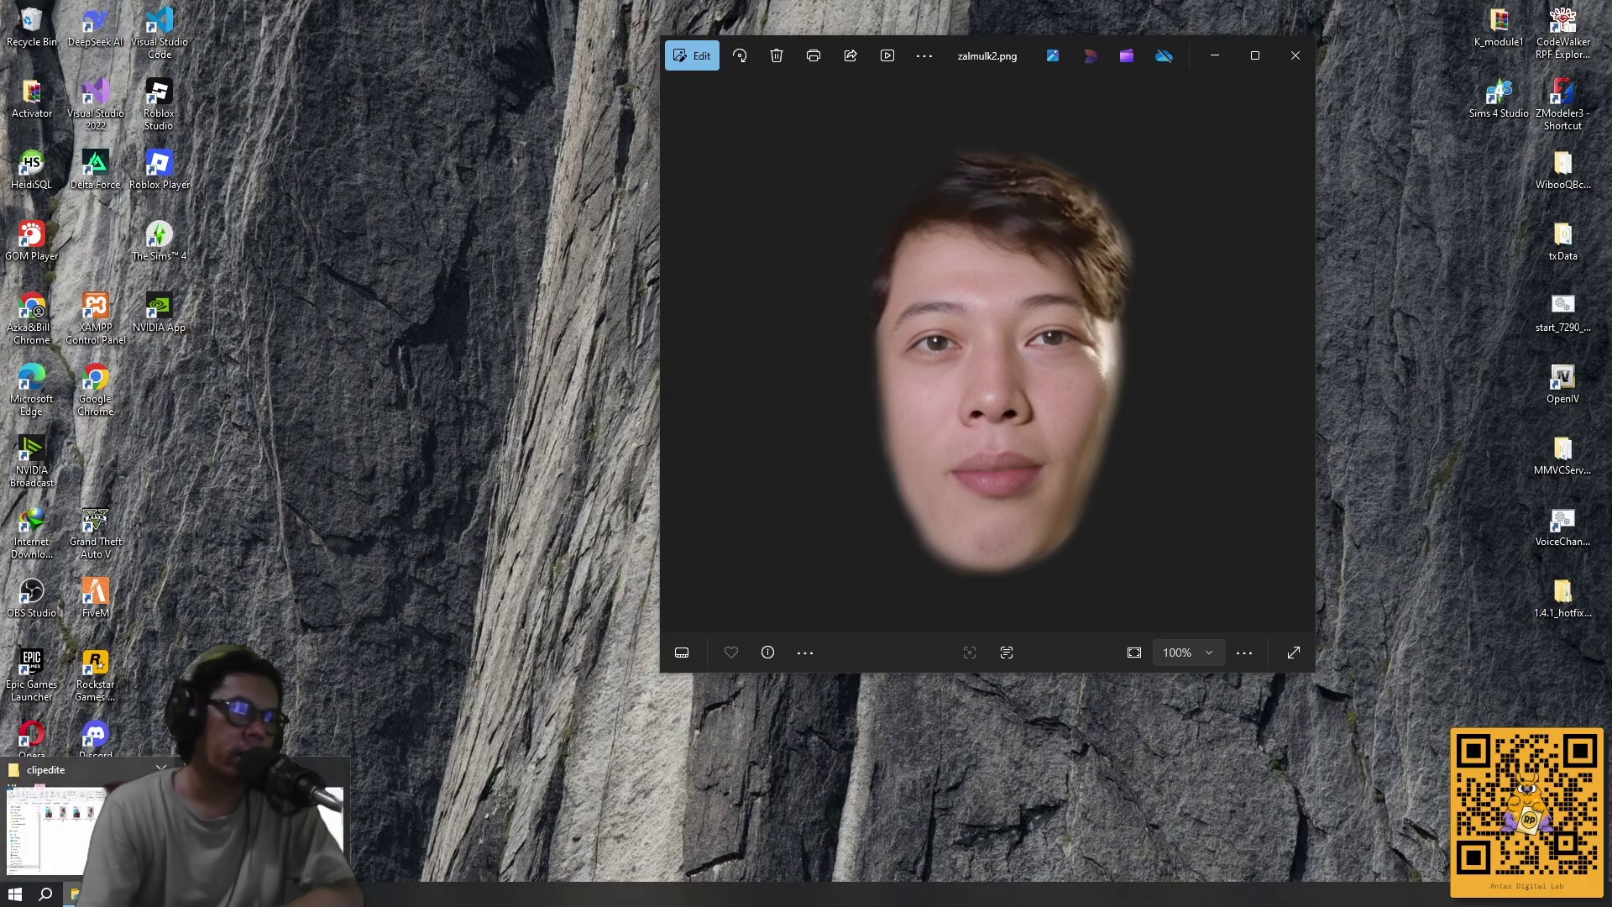
Open the original Screenshot 2025-06-09 portrait from the tes cobain folder and compare it side by side with zalmulk2.png.
{"action": "left_click", "coordinate": [46, 777]}
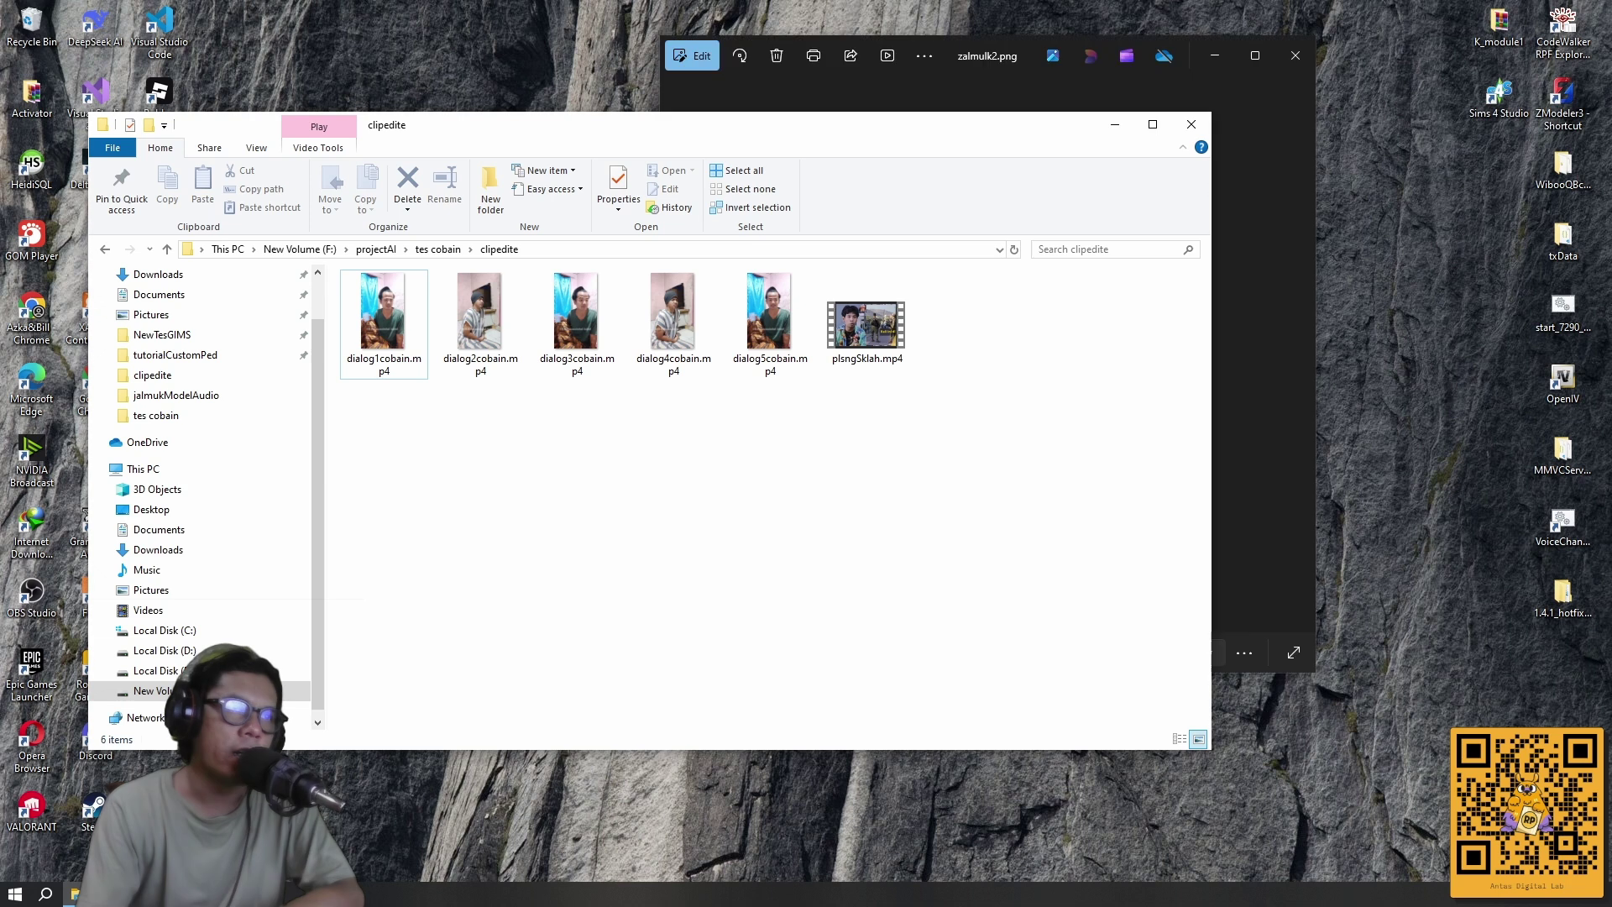
{"action": "left_click", "coordinate": [168, 250]}
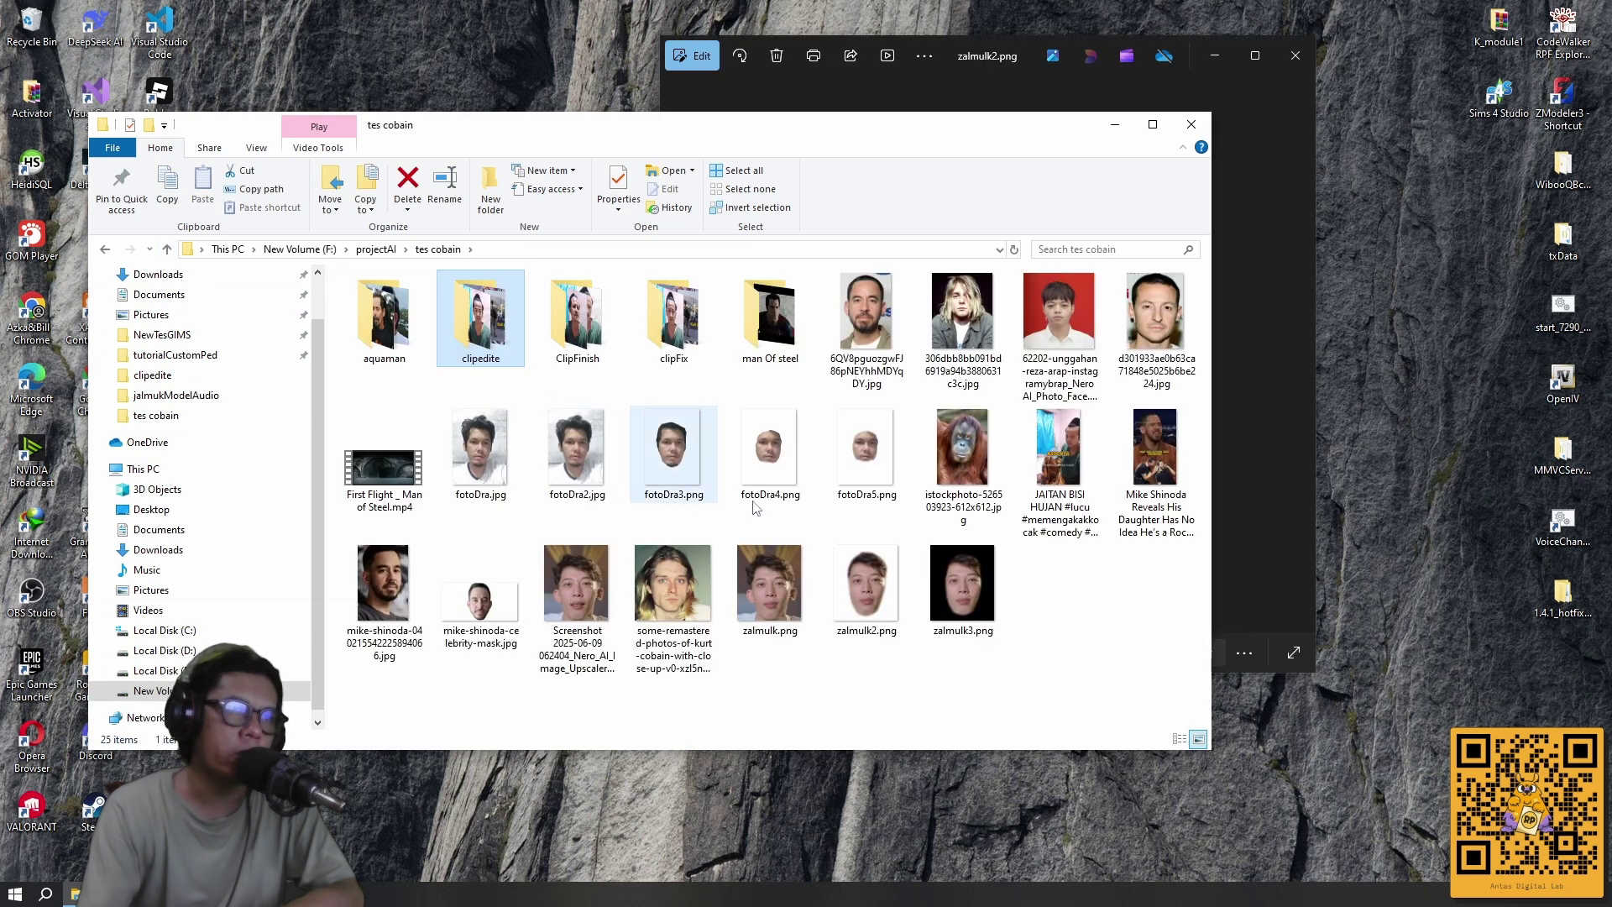
{"action": "left_click", "coordinate": [566, 598]}
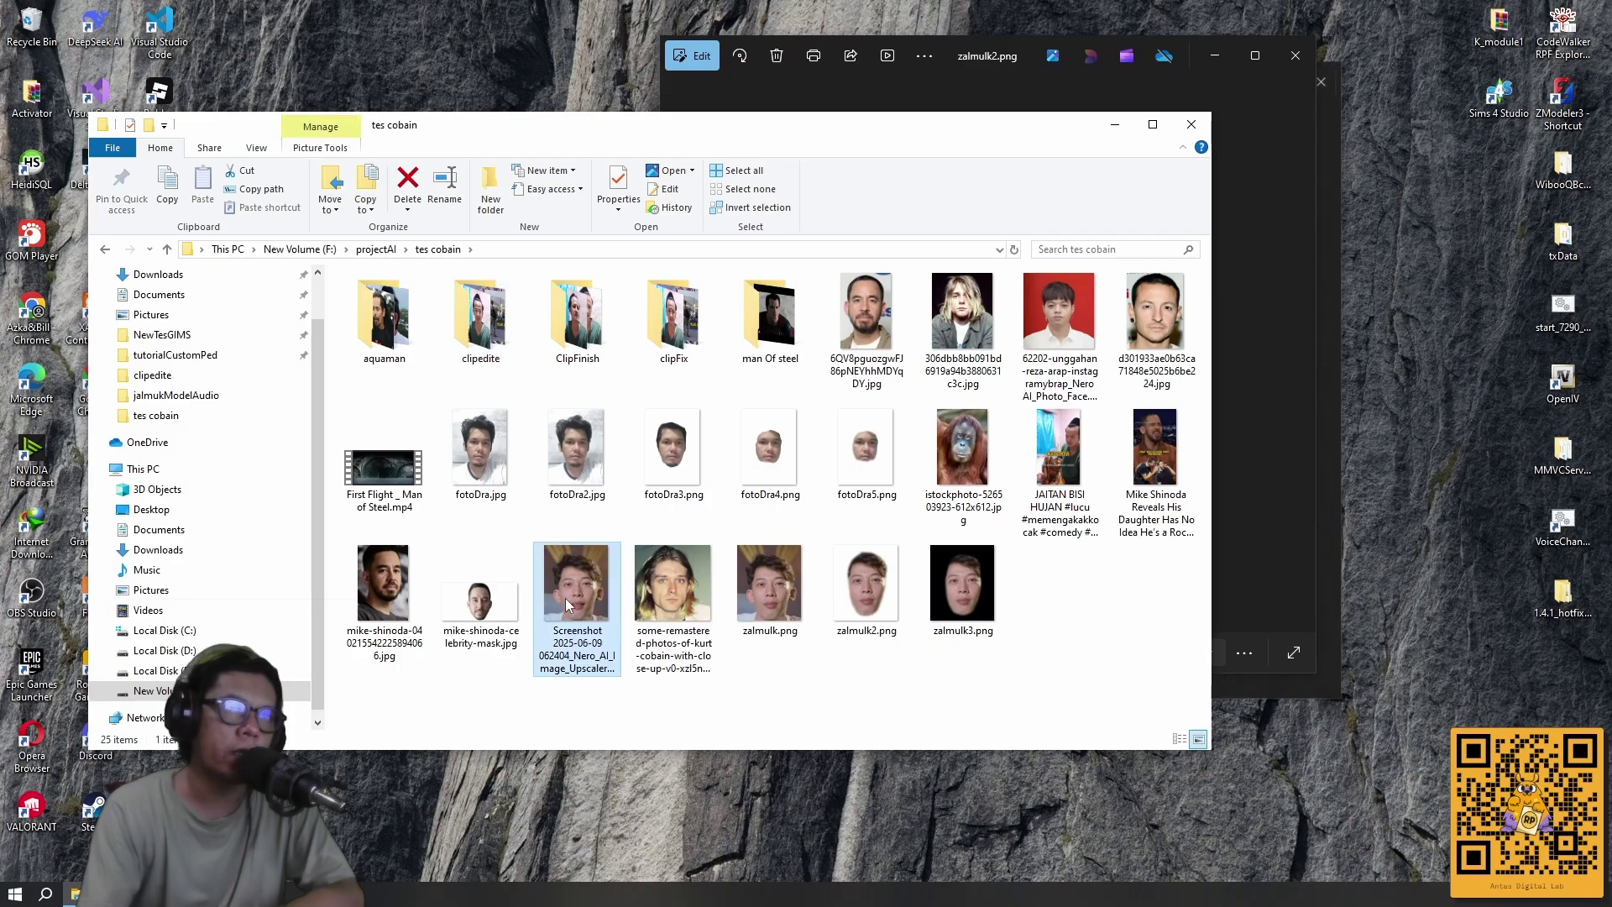
{"action": "key", "text": "c"}
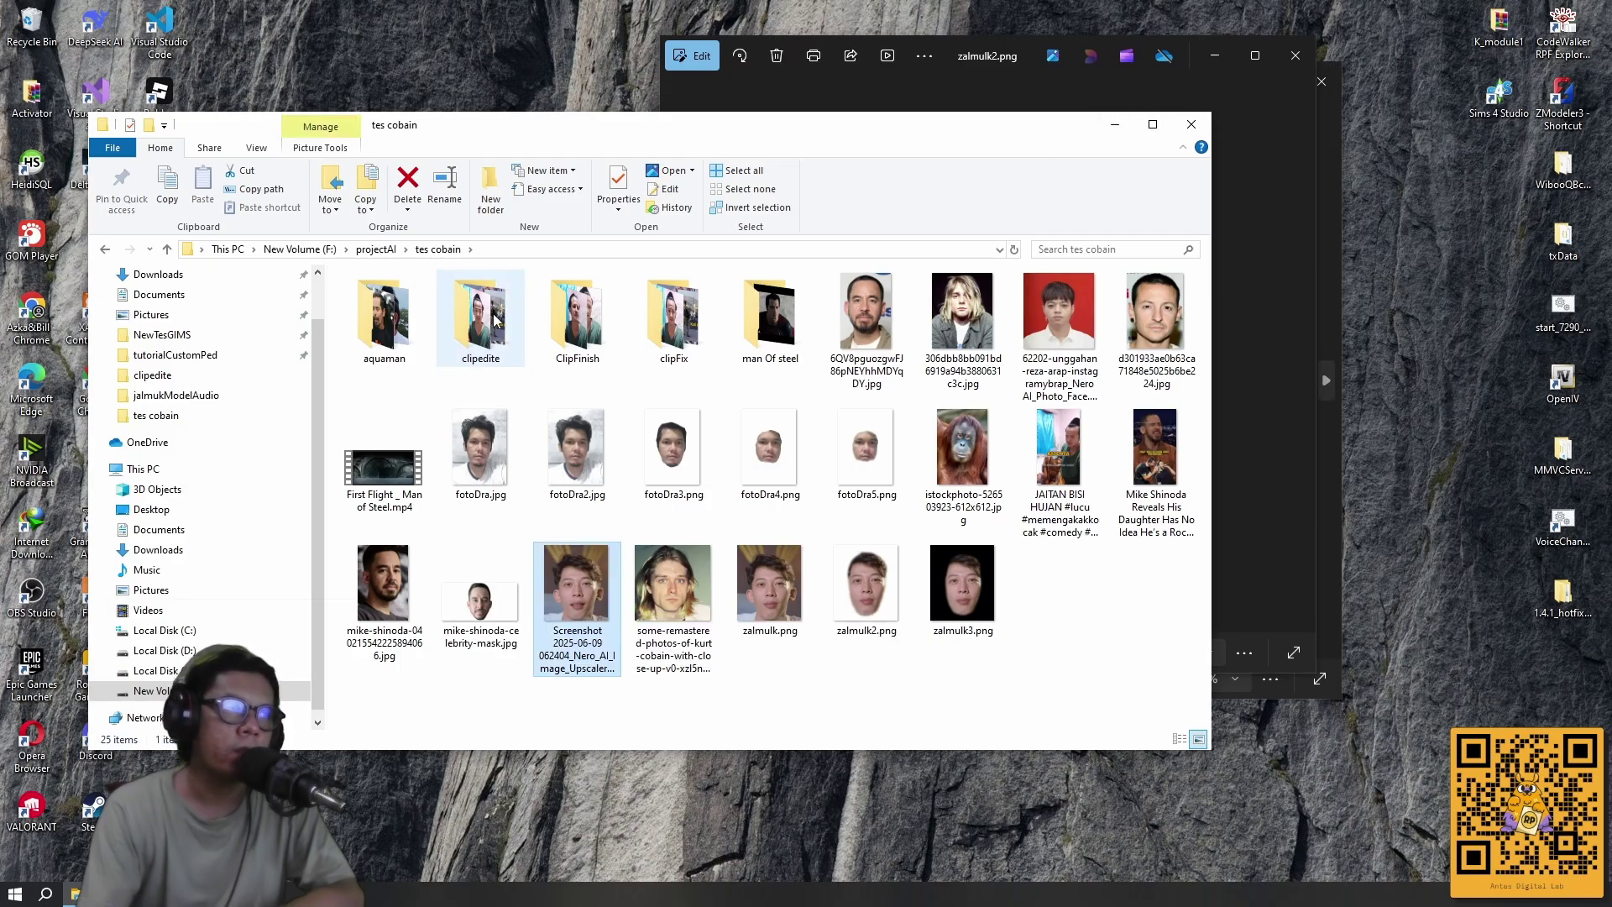
{"action": "key", "text": "Return"}
{"action": "left_click", "coordinate": [1115, 125]}
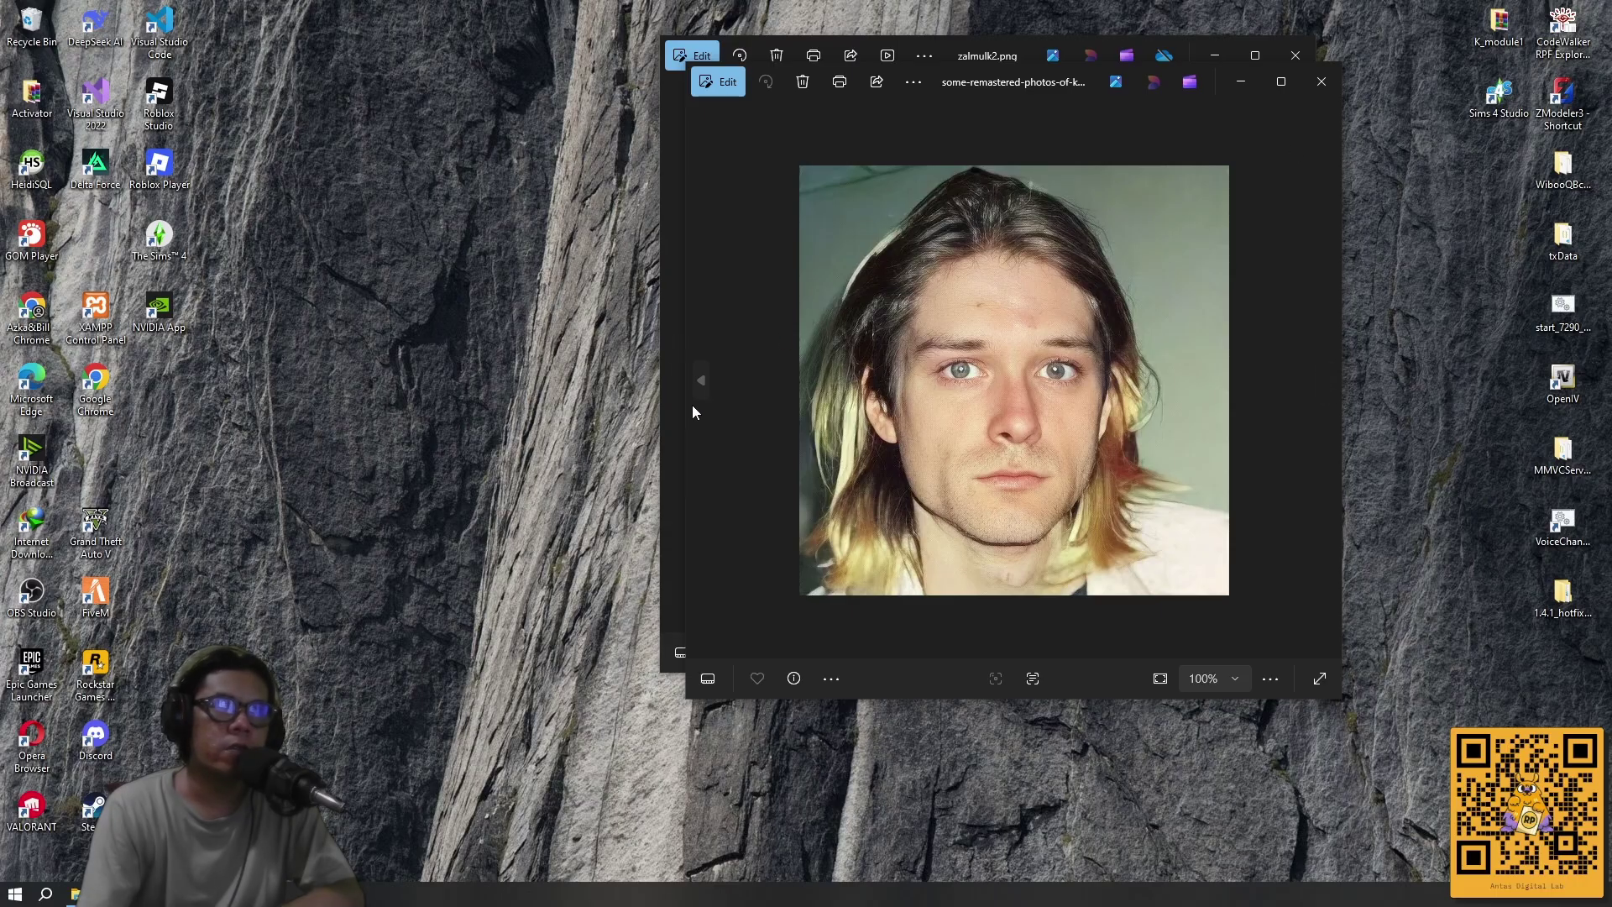
{"action": "left_click", "coordinate": [698, 382]}
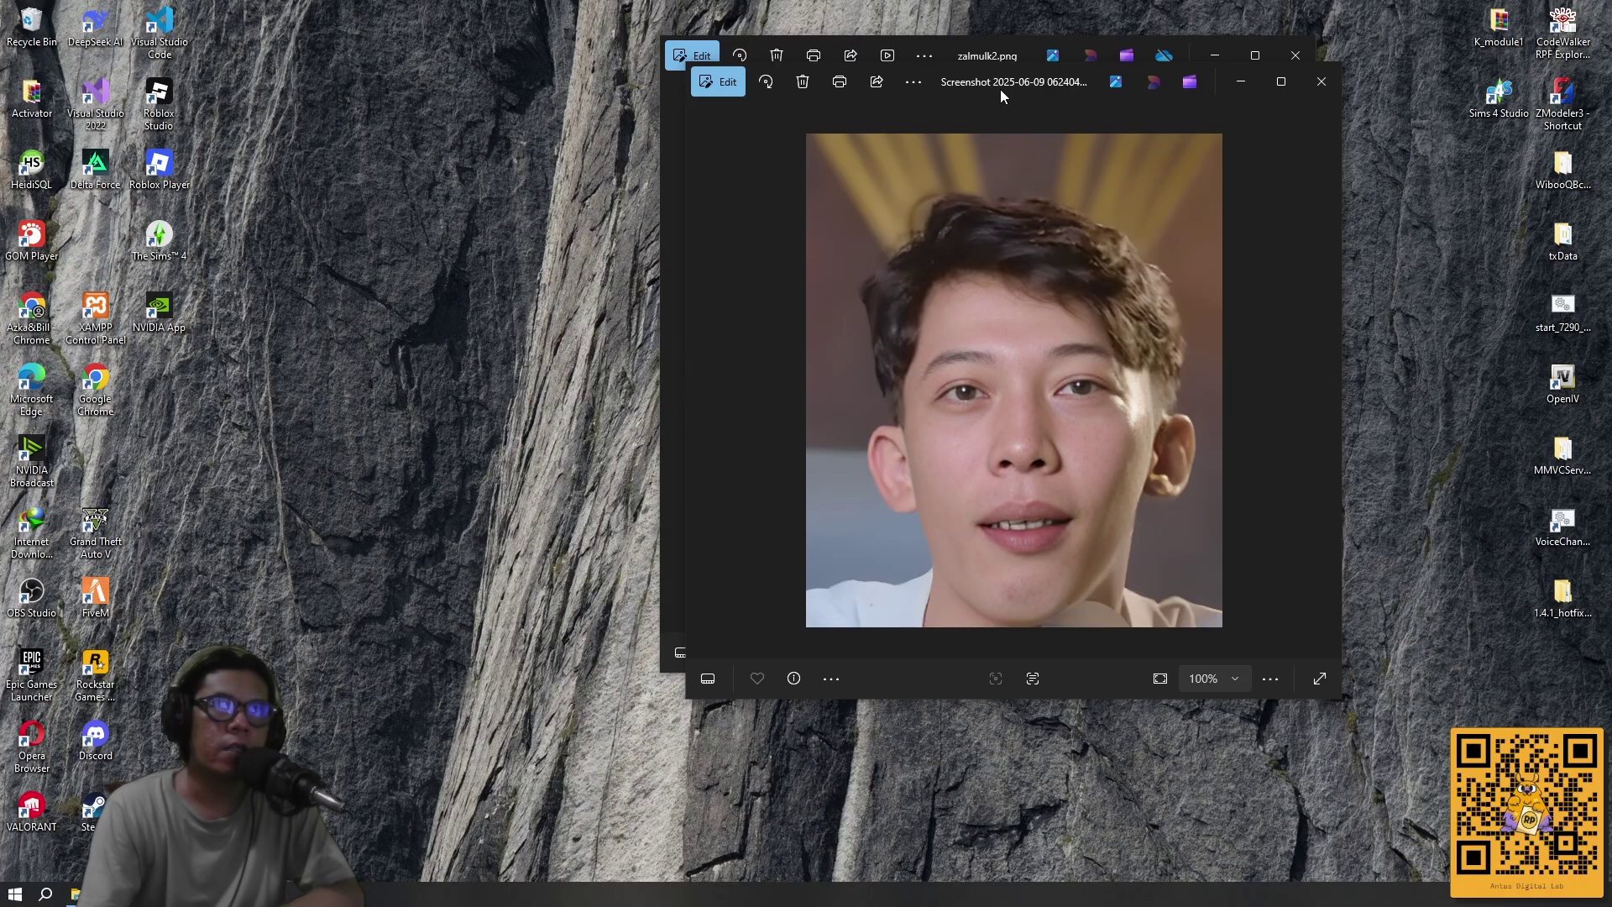
{"action": "left_click_drag", "start_coordinate": [1000, 89], "coordinate": [467, 267]}
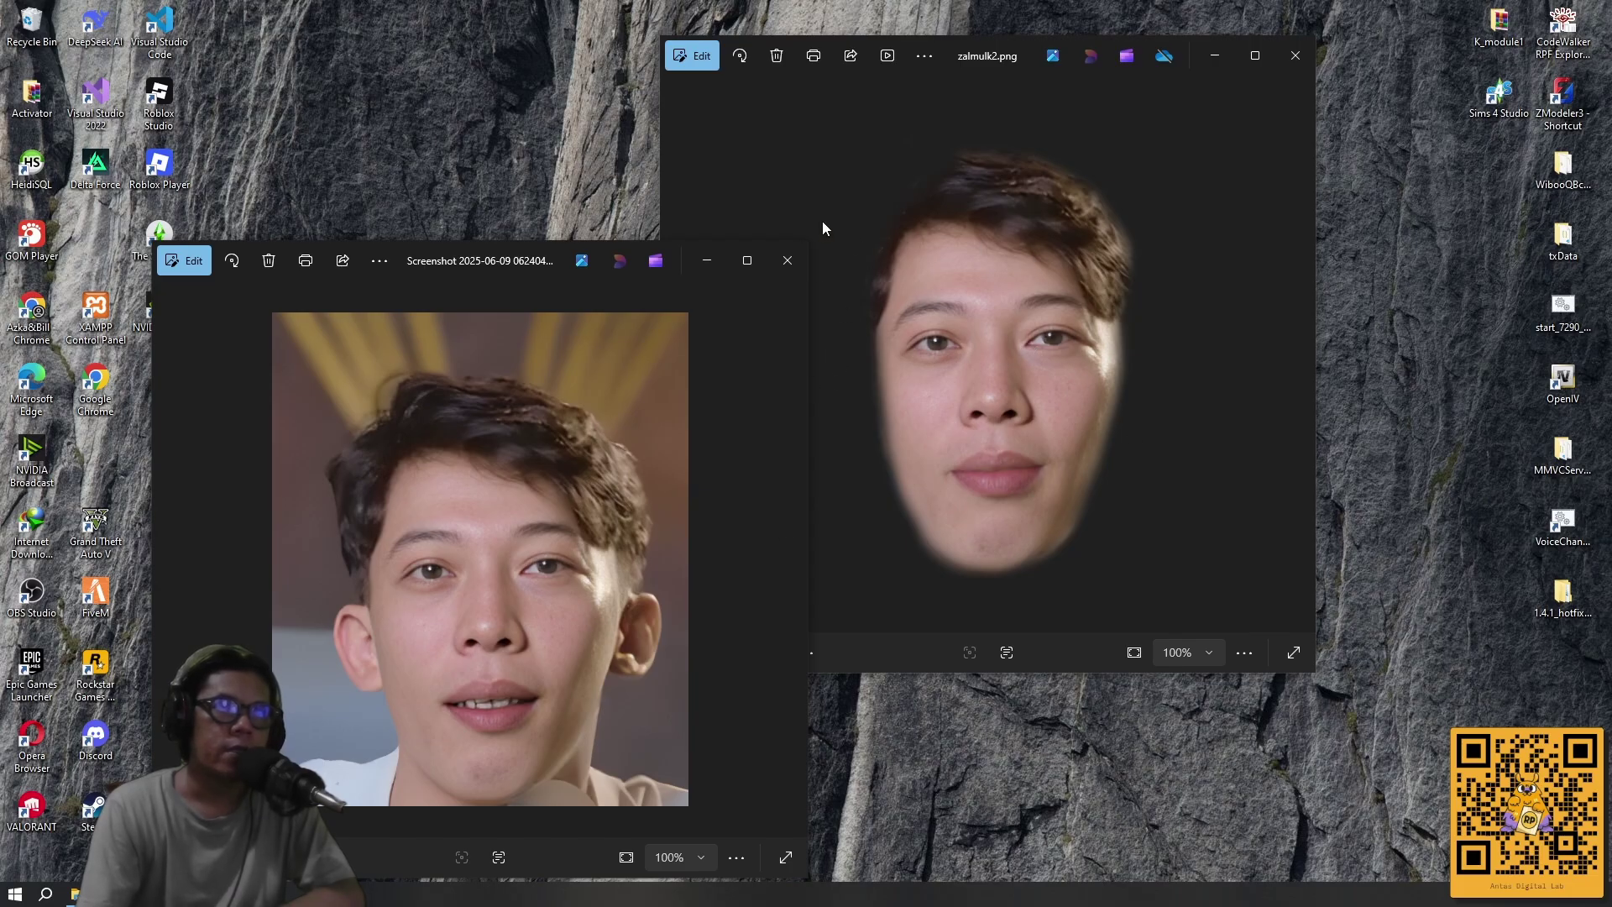
{"action": "left_click", "coordinate": [785, 261]}
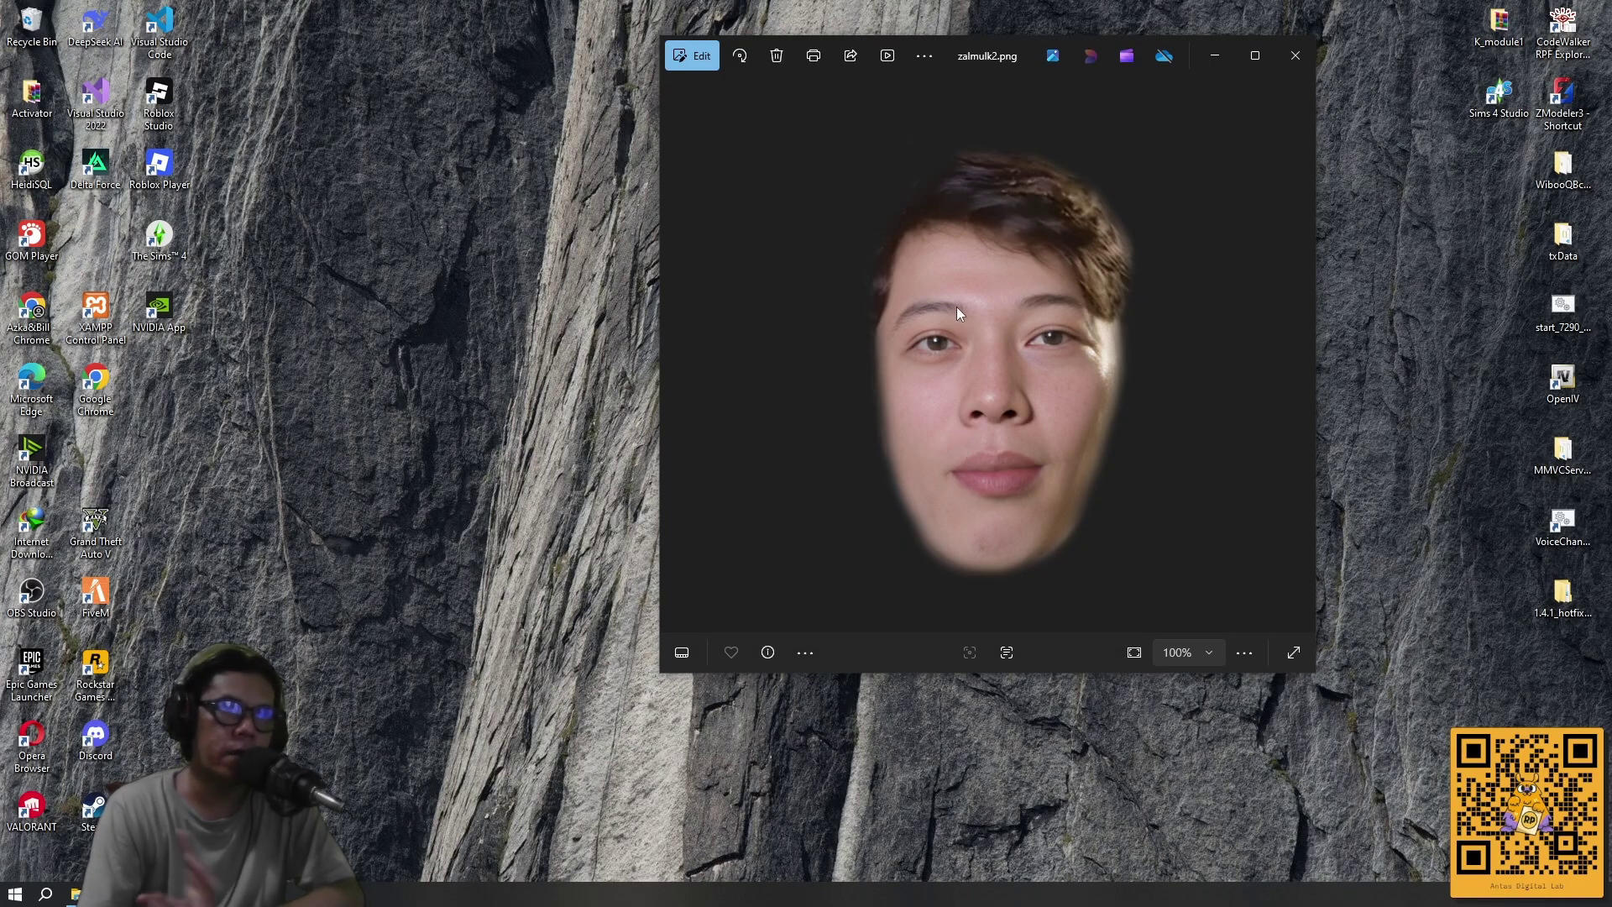
Open plsngSklah.mp4 from the clipedite folder in Films & TV.
{"action": "mouse_move", "coordinate": [71, 896]}
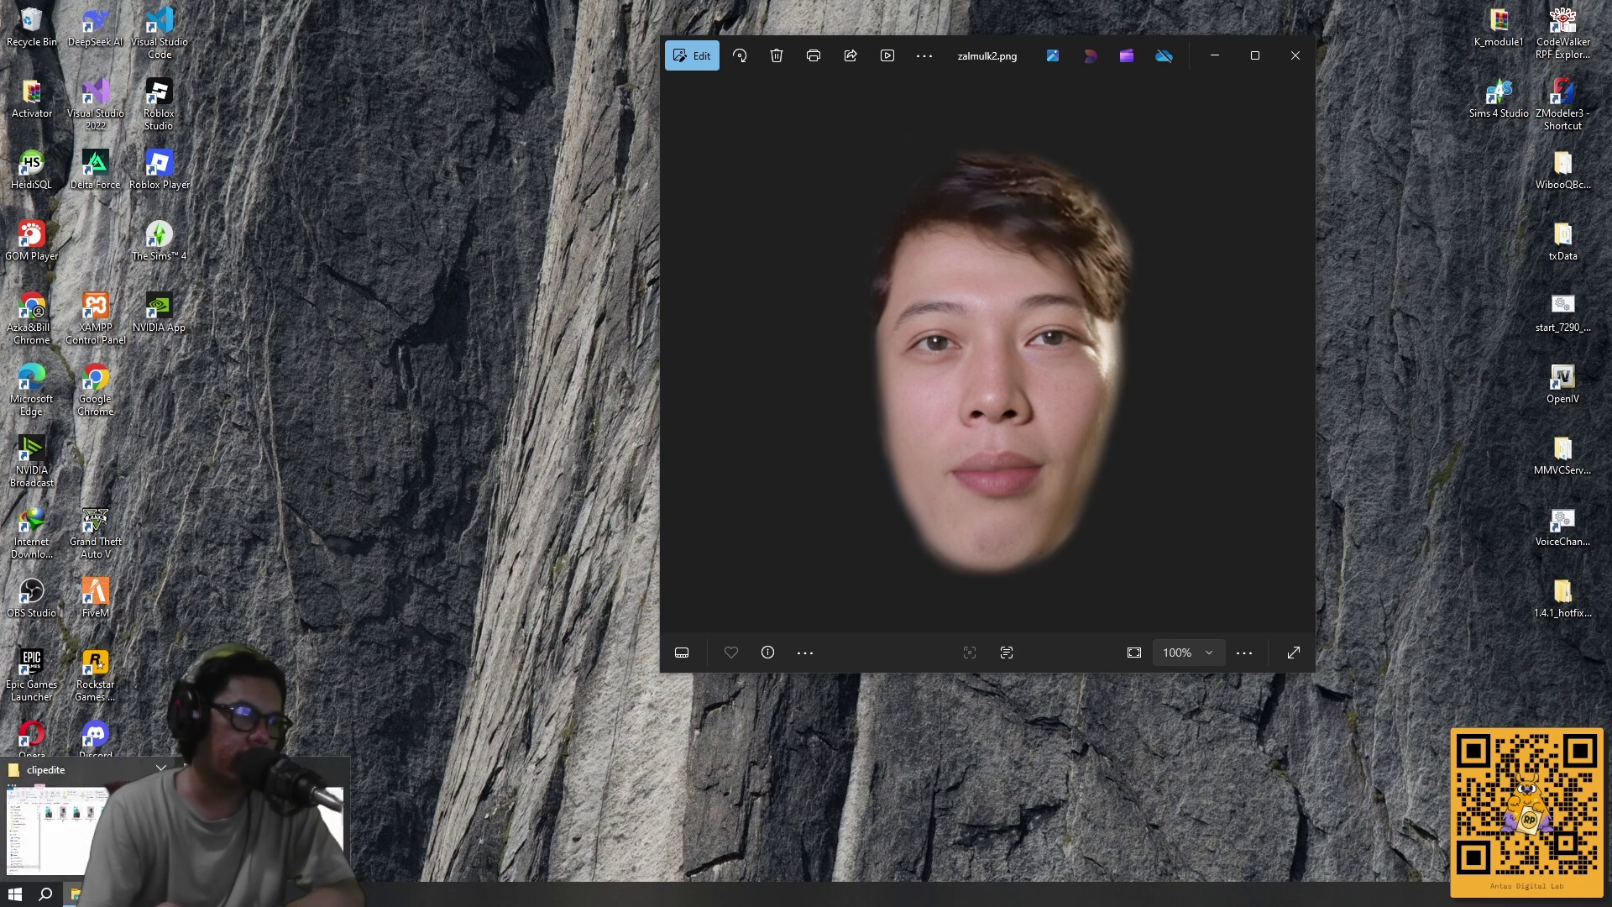
{"action": "left_click", "coordinate": [57, 826]}
{"action": "right_click", "coordinate": [850, 339]}
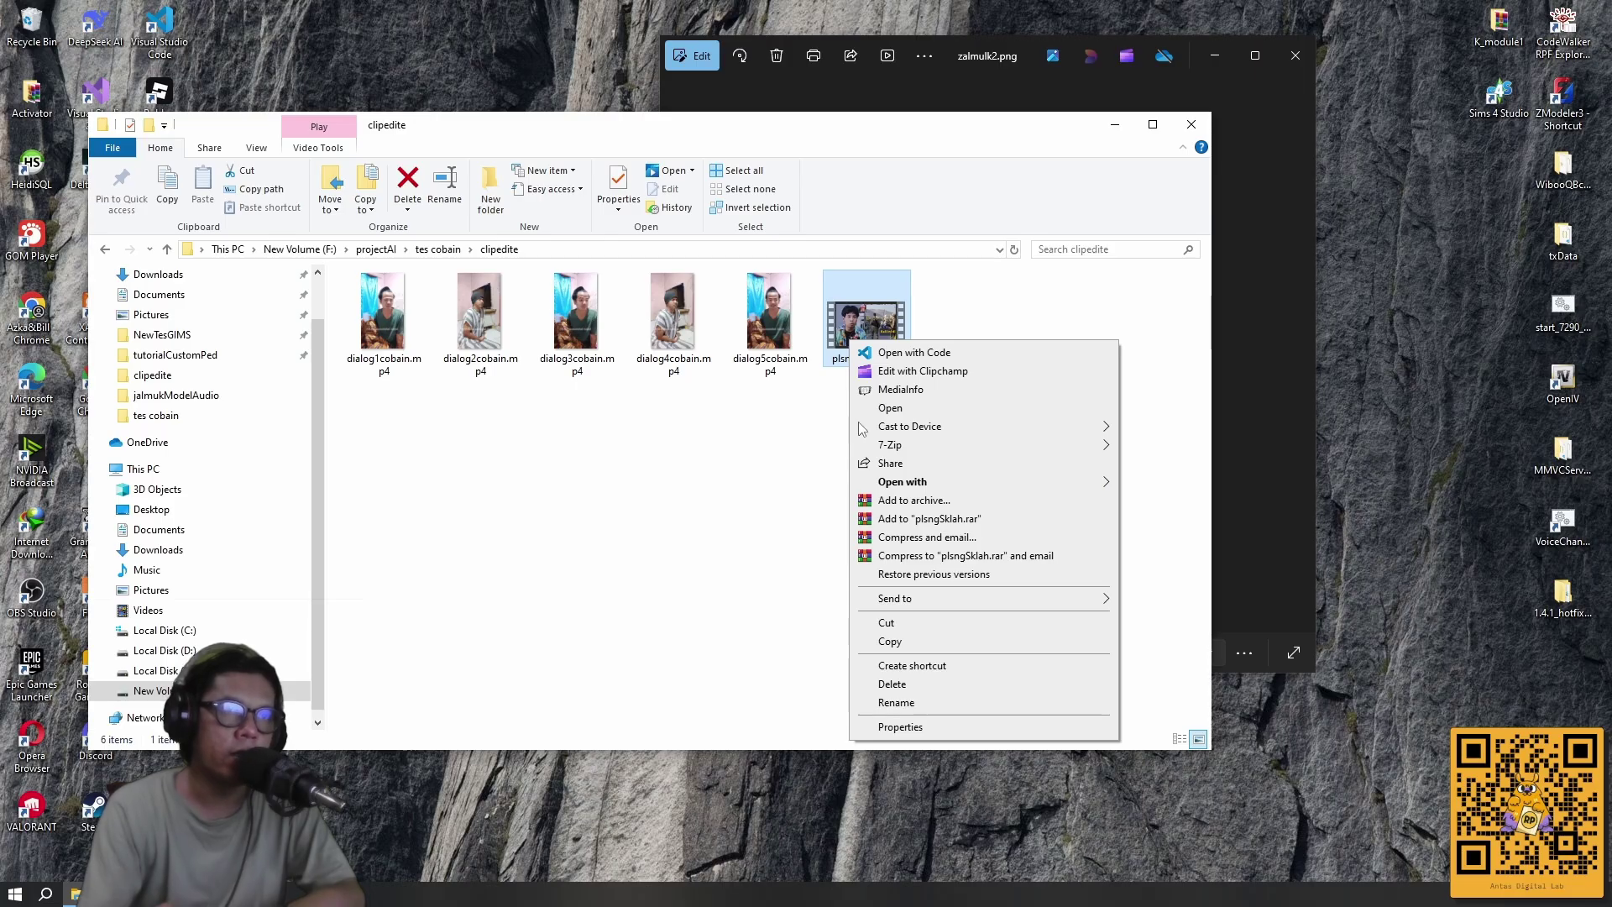
{"action": "mouse_move", "coordinate": [923, 484]}
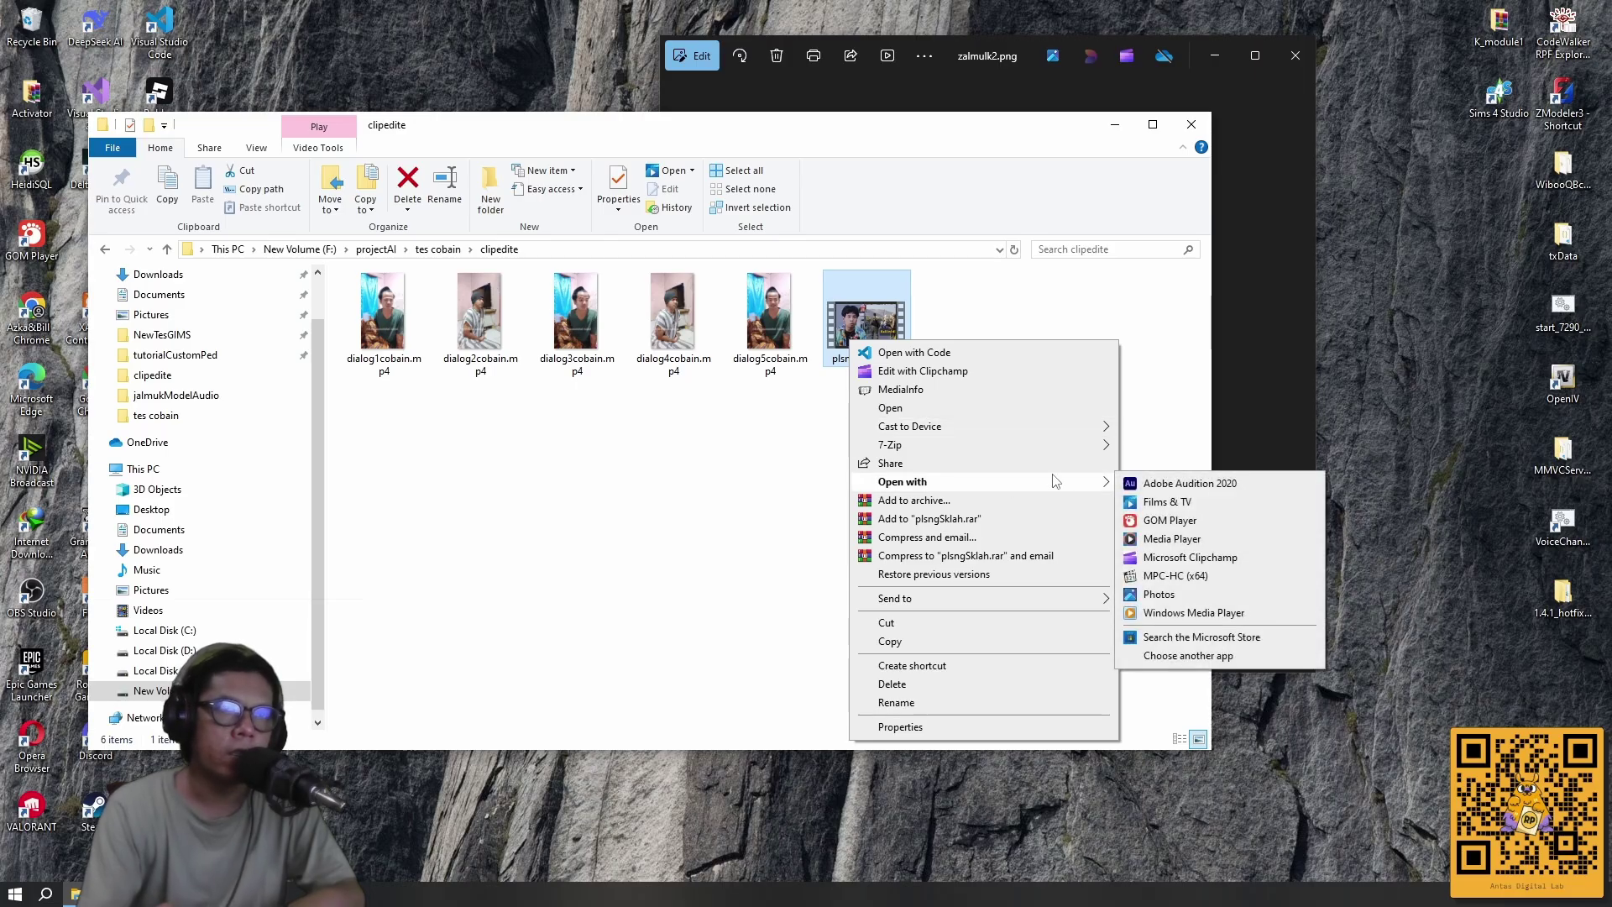
{"action": "left_click", "coordinate": [1130, 501]}
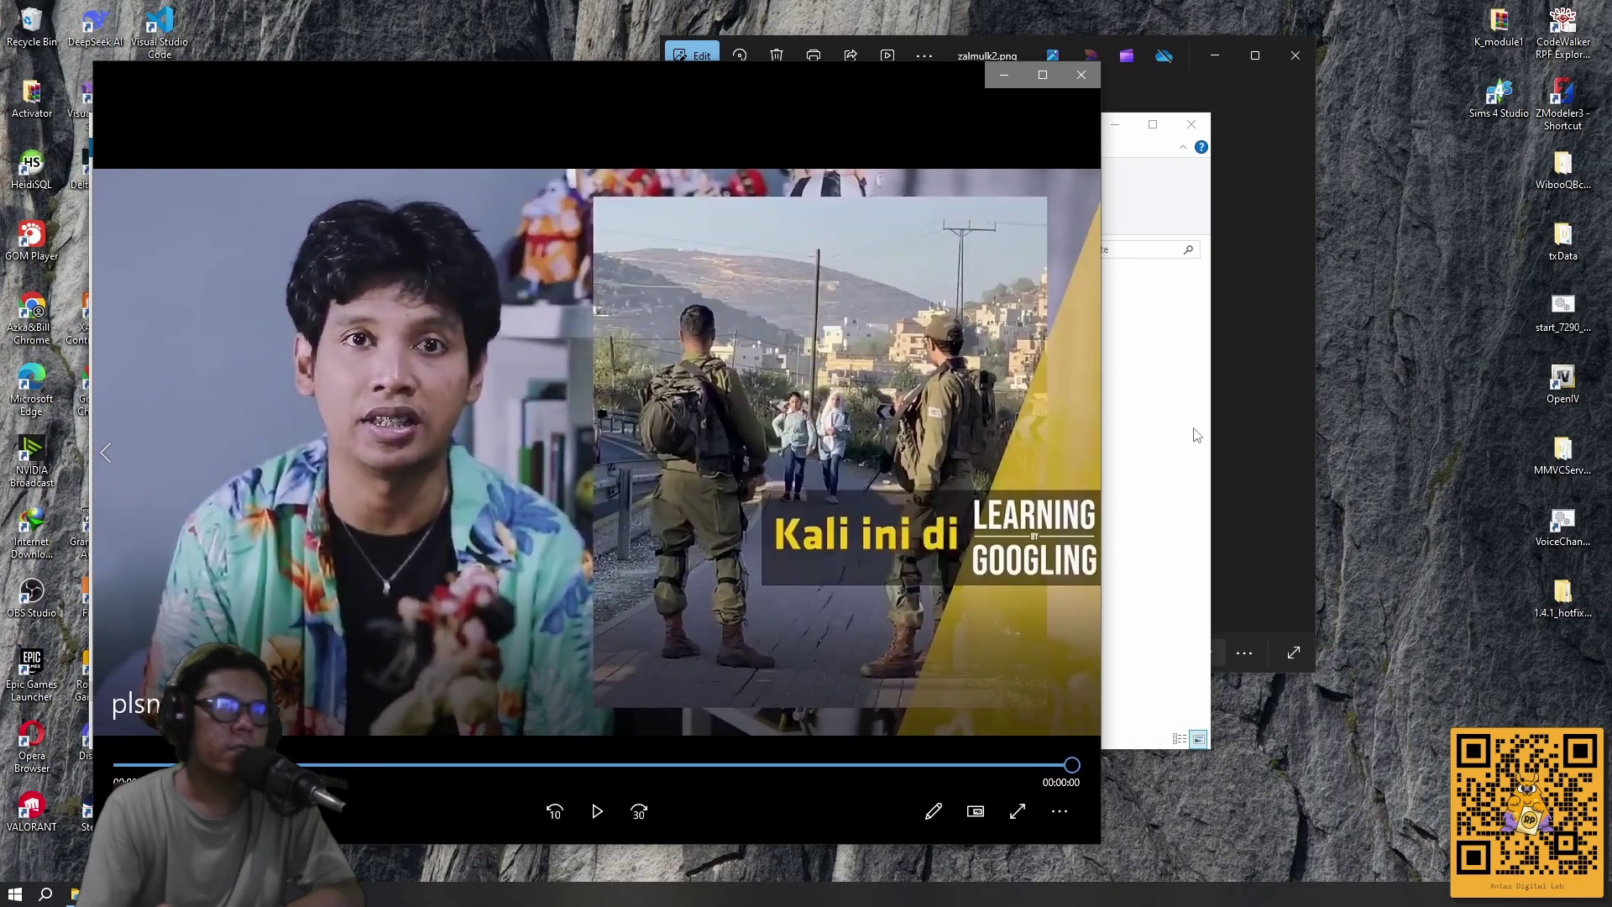
Show the zalmulk3.png face image and place it beside the plsngSklah video for comparison.
{"action": "left_click", "coordinate": [1117, 130]}
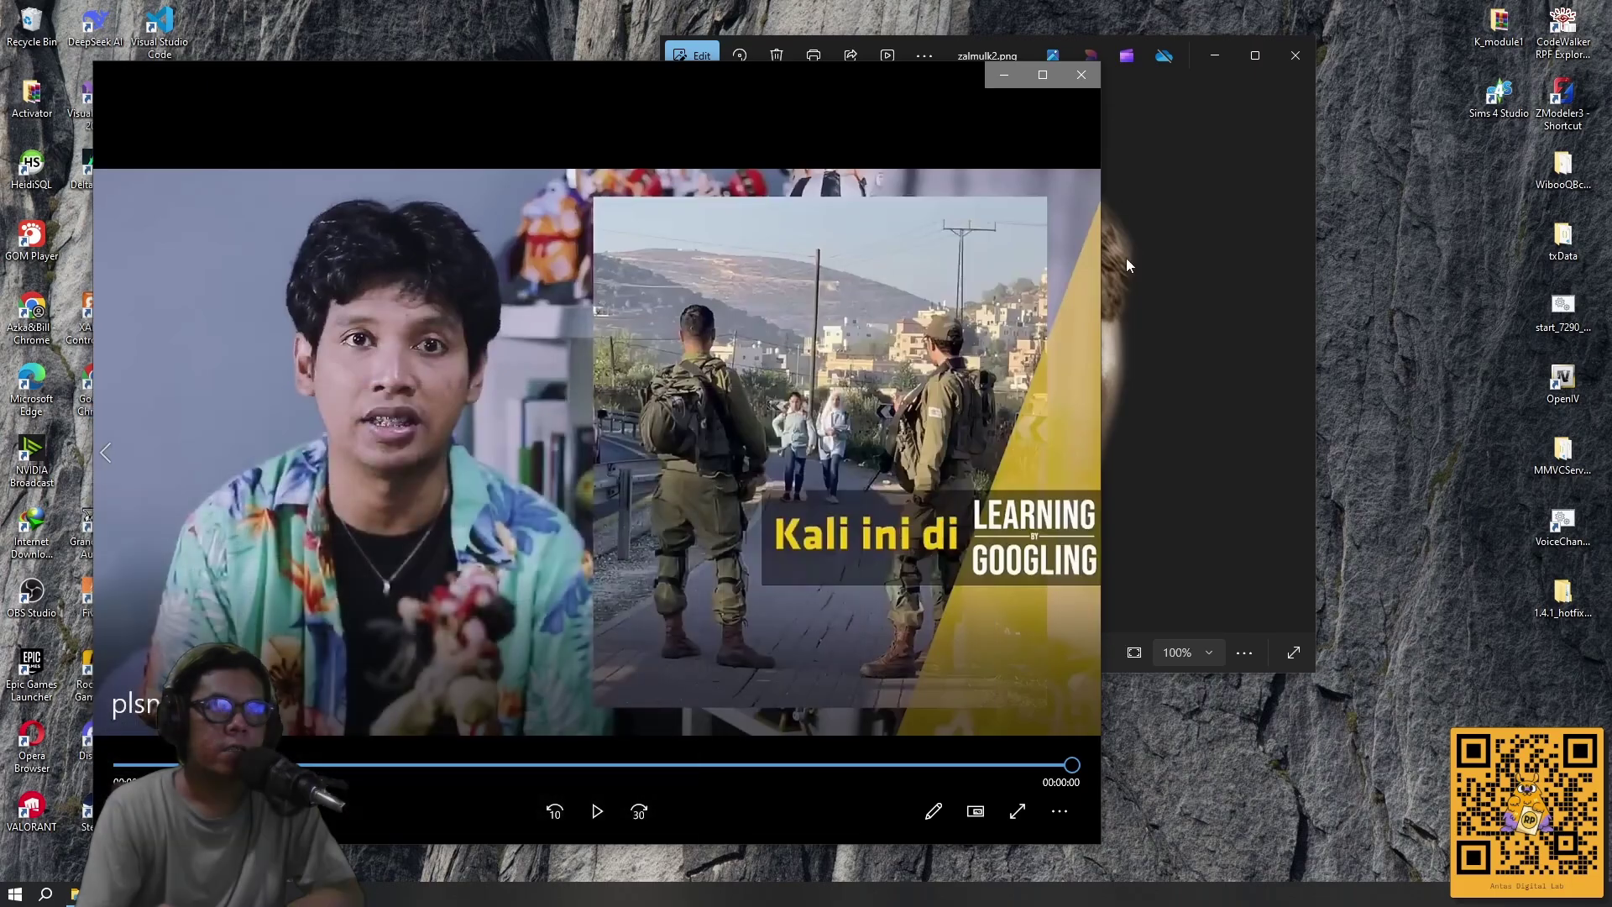
{"action": "left_click", "coordinate": [1276, 305]}
{"action": "left_click_drag", "start_coordinate": [978, 59], "coordinate": [1279, 53]}
{"action": "left_click", "coordinate": [613, 82]}
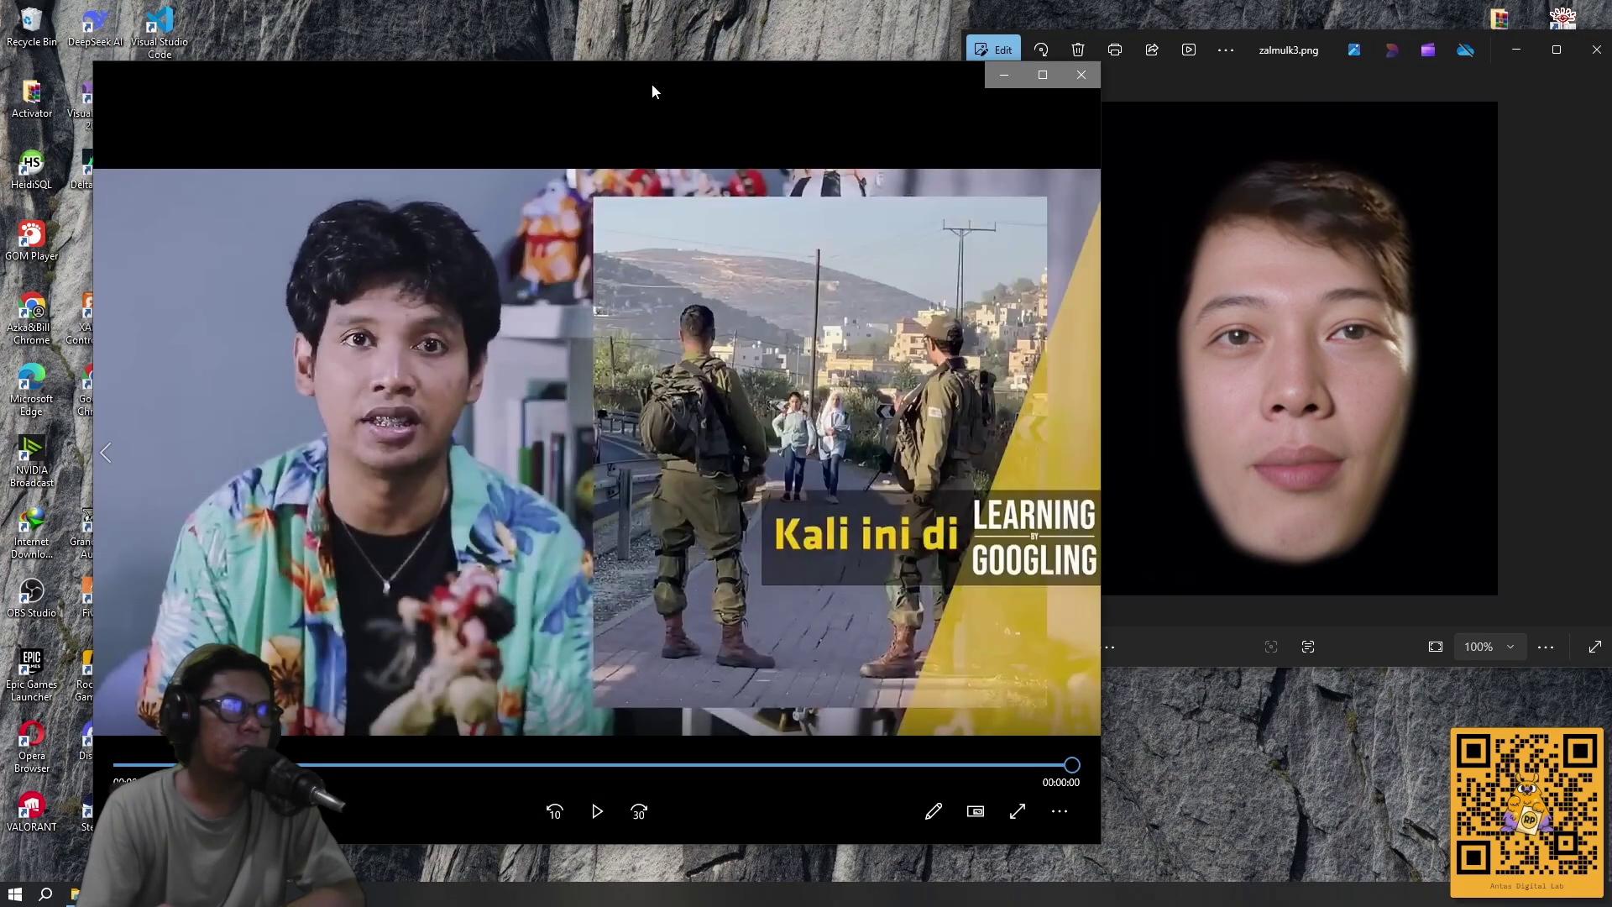
{"action": "left_click_drag", "start_coordinate": [651, 83], "coordinate": [567, 82]}
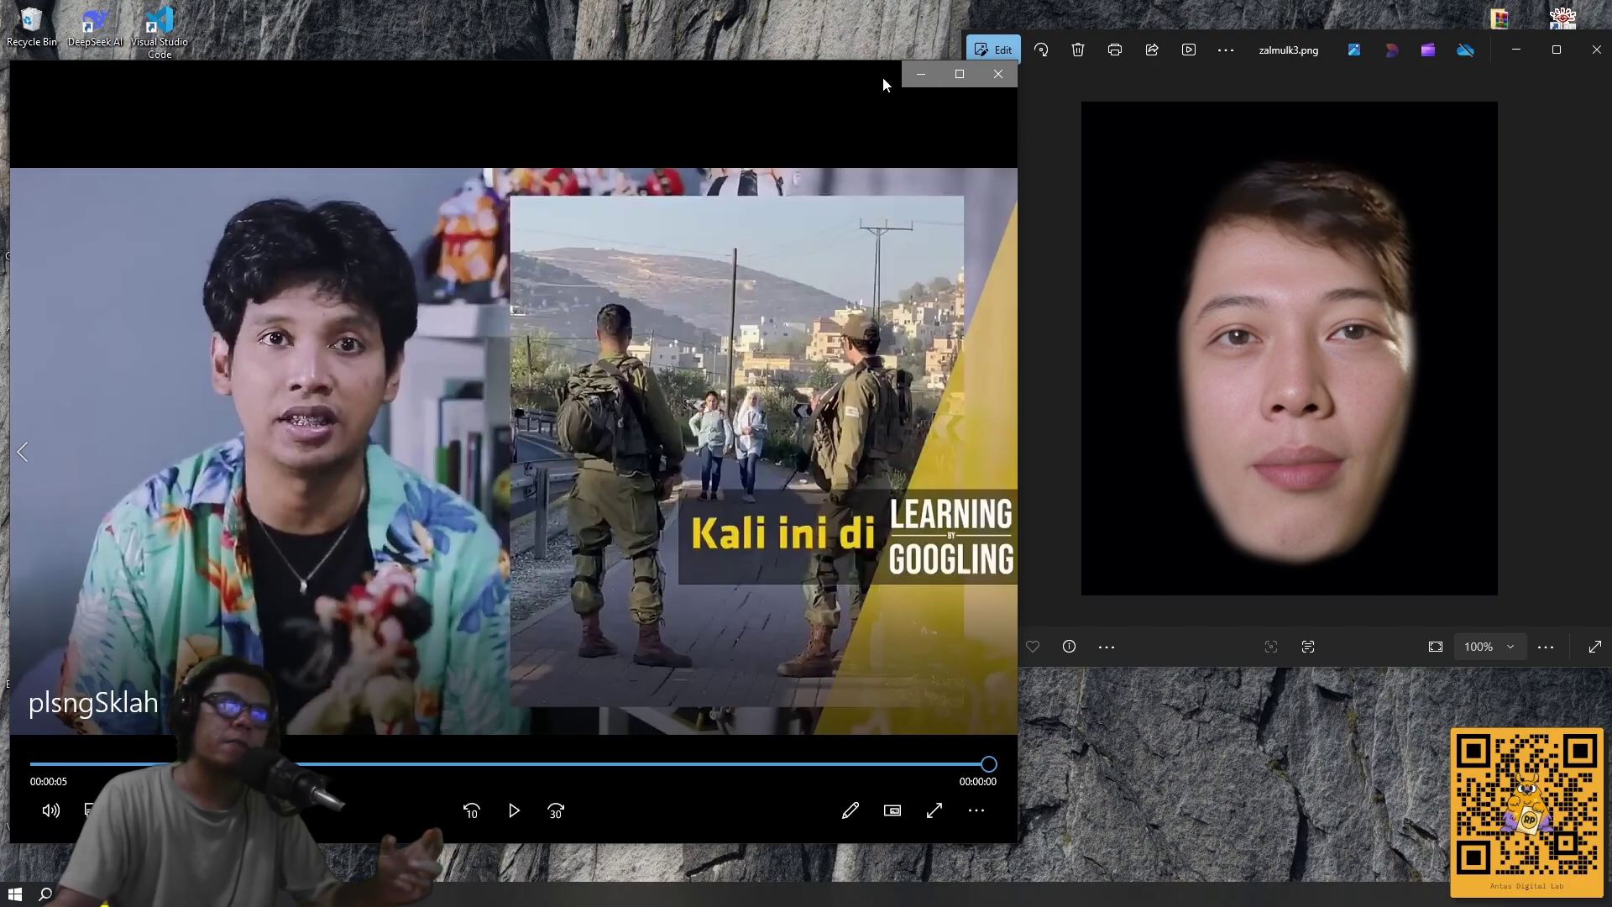
Move and narrow the zalmulk3.png window so it clears the video, and close both windows.
{"action": "left_click", "coordinate": [1056, 93]}
{"action": "left_click_drag", "start_coordinate": [960, 147], "coordinate": [1077, 149]}
{"action": "left_click_drag", "start_coordinate": [1340, 52], "coordinate": [1290, 75]}
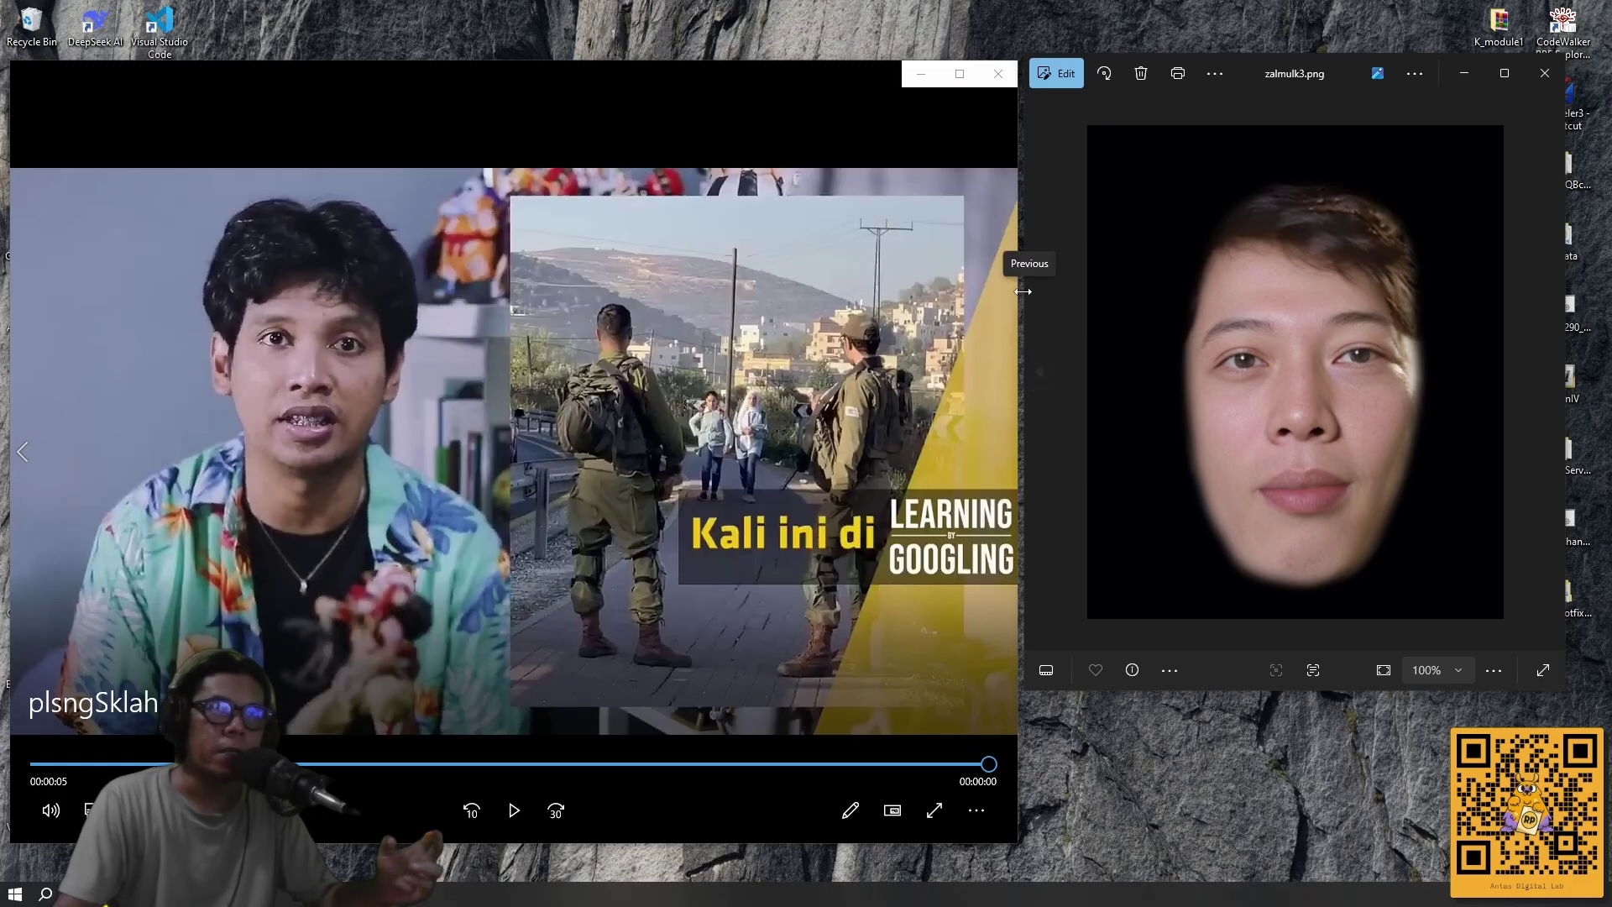
{"action": "left_click_drag", "start_coordinate": [1022, 292], "coordinate": [1091, 288]}
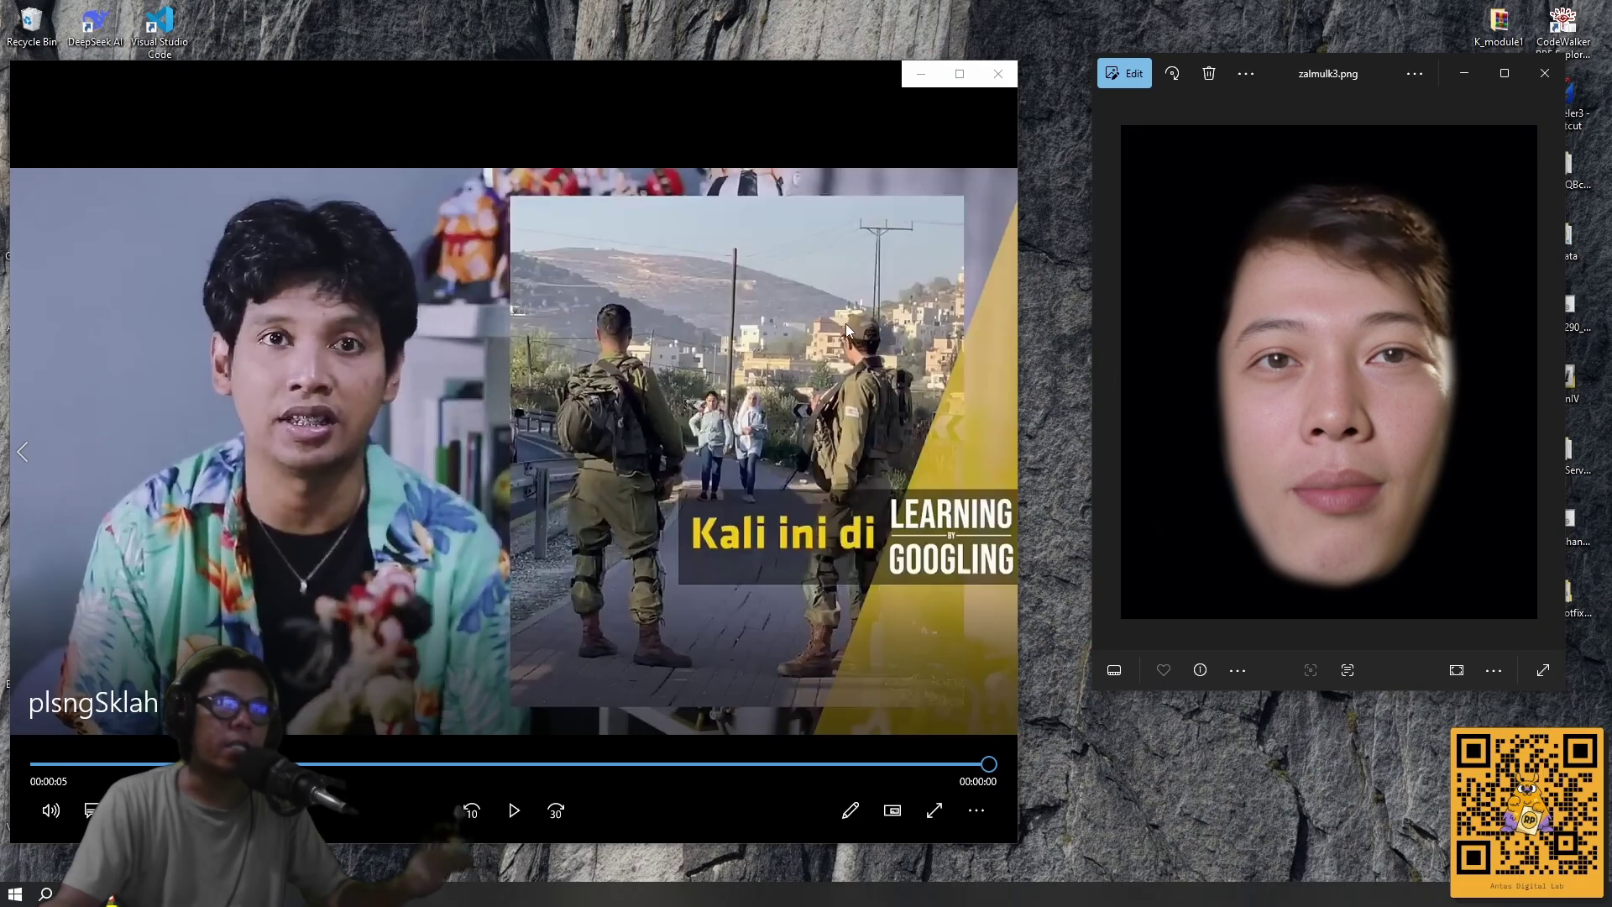
{"action": "left_click", "coordinate": [1000, 75]}
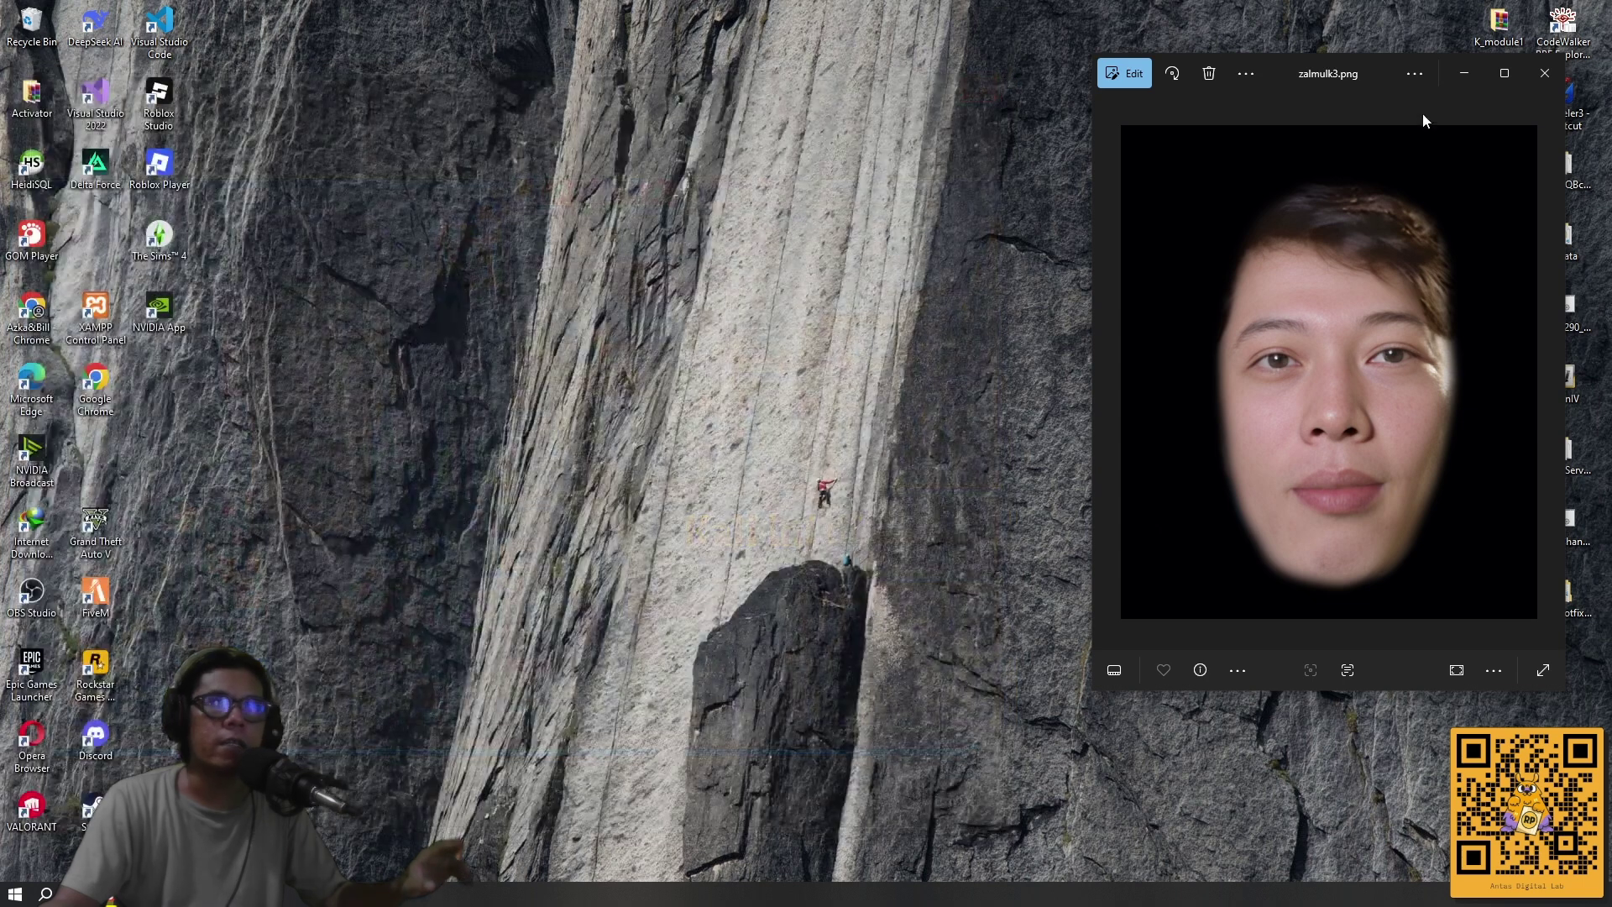
{"action": "left_click", "coordinate": [1544, 73]}
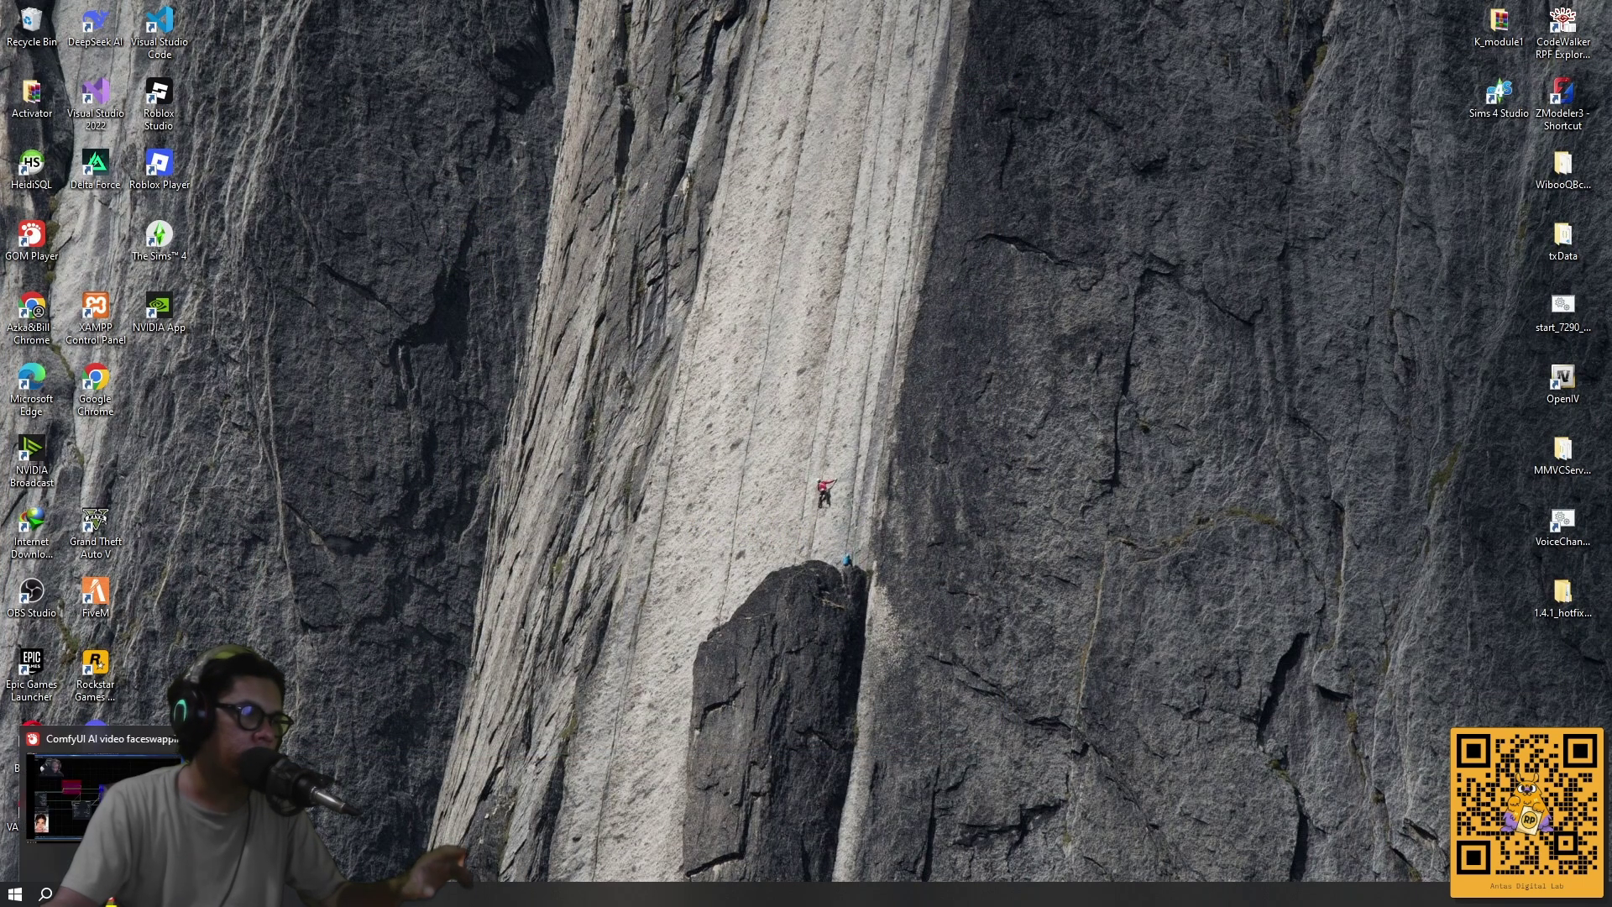
Start ComfyUI by running run_nvidia_gpu.bat as administrator from the ComfyUI_windows_portable folder inside C:\confyUi.
{"action": "left_click", "coordinate": [112, 901]}
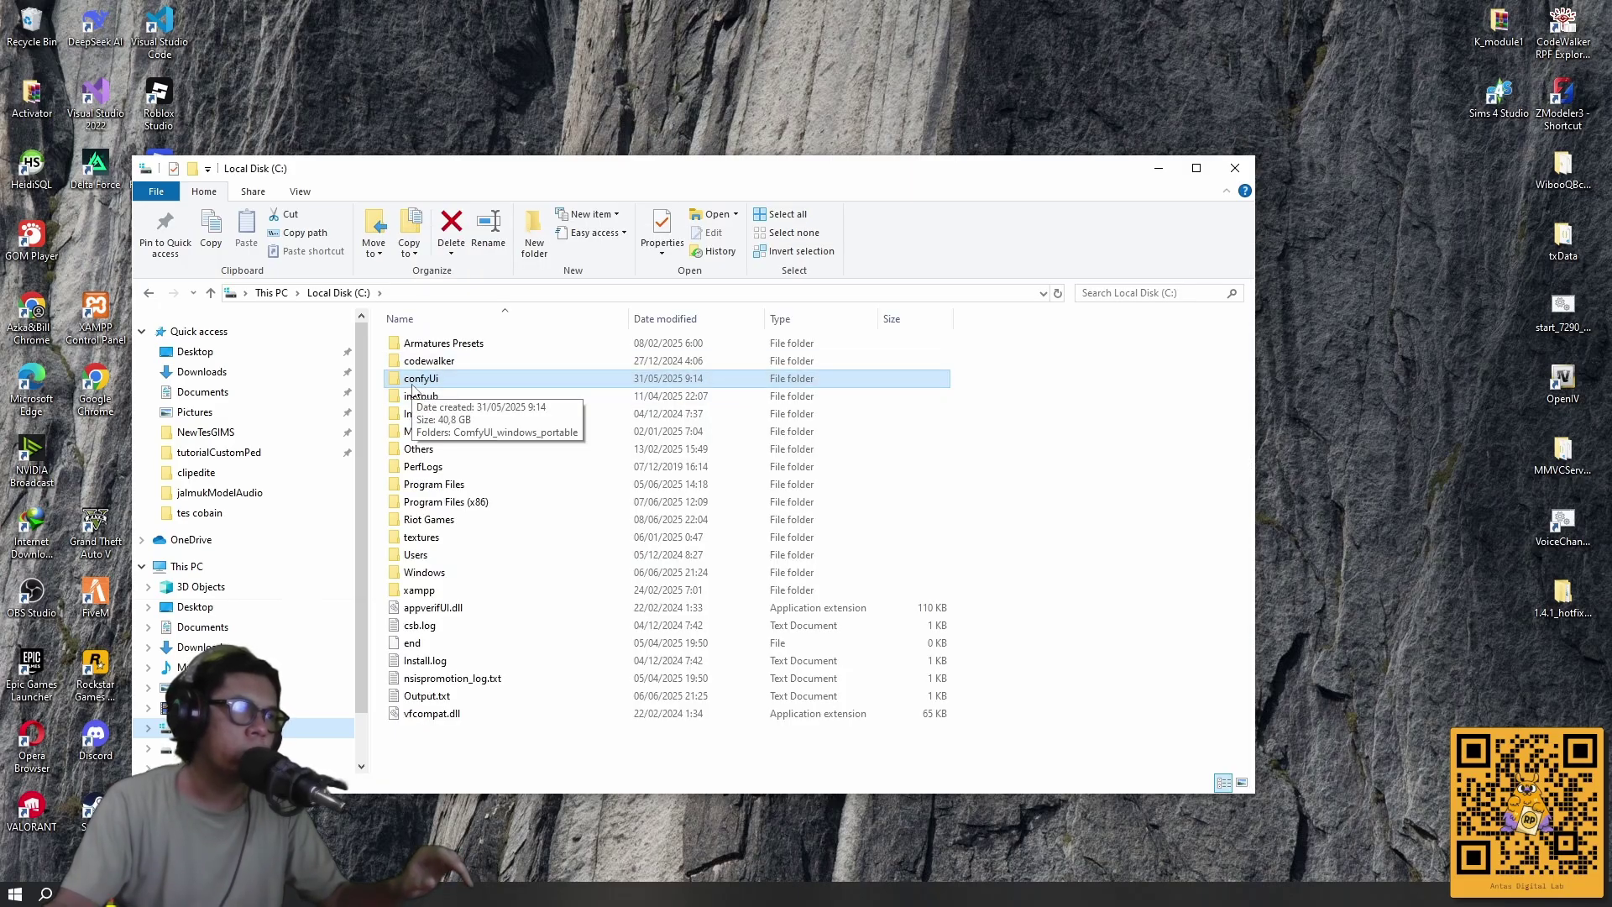
{"action": "double_click", "coordinate": [445, 387]}
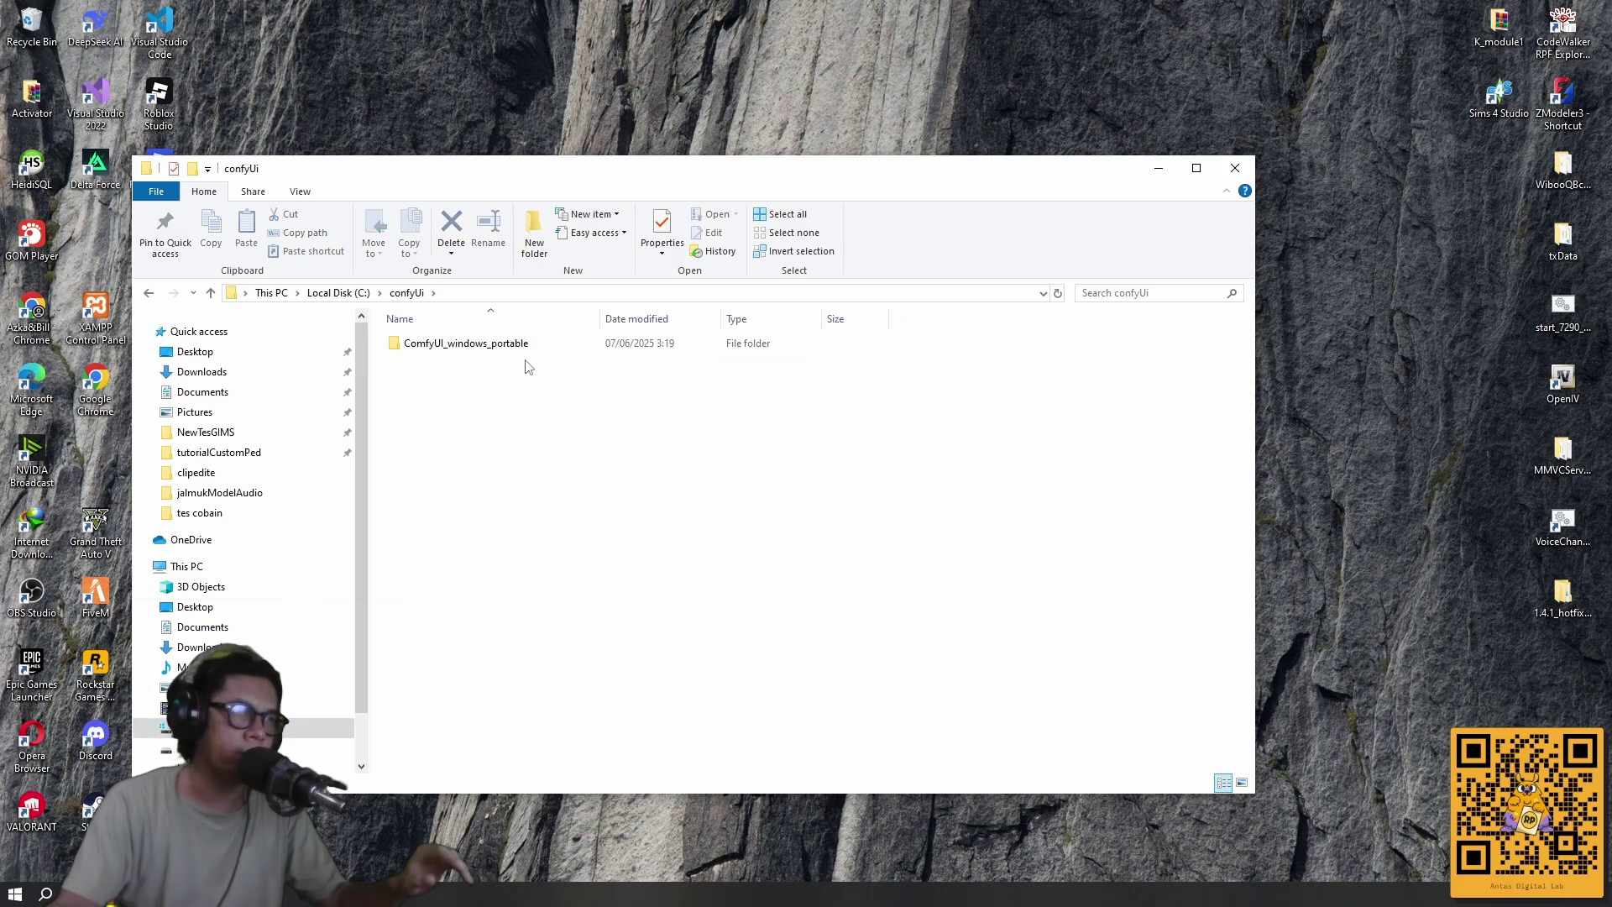
{"action": "double_click", "coordinate": [504, 351]}
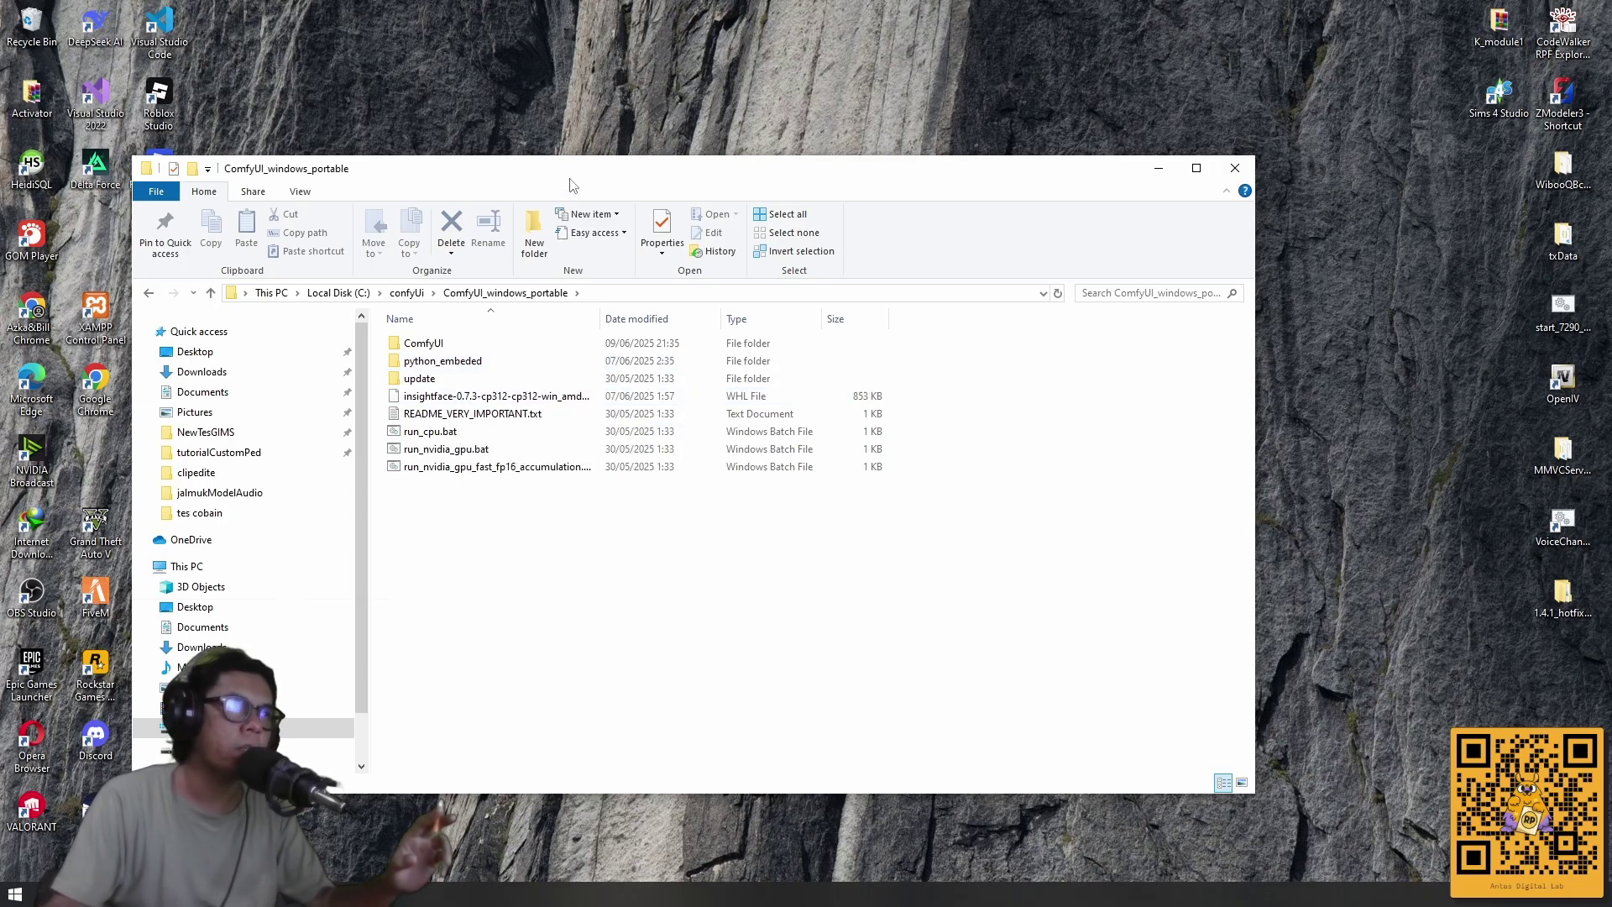
{"action": "left_click_drag", "start_coordinate": [569, 181], "coordinate": [639, 173]}
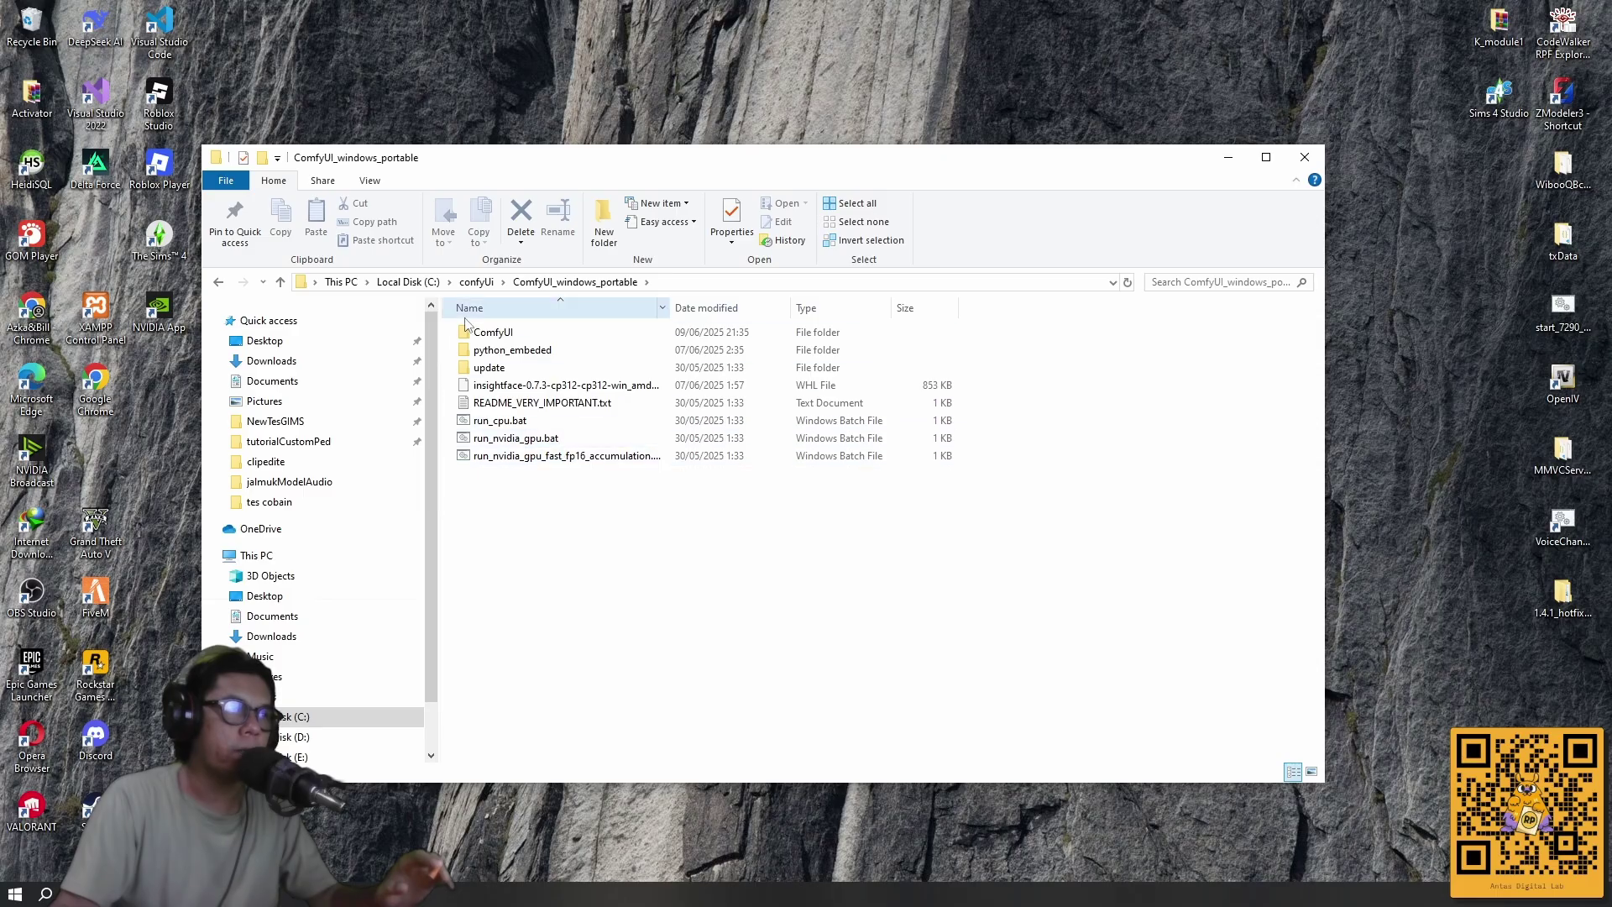
{"action": "right_click", "coordinate": [494, 445]}
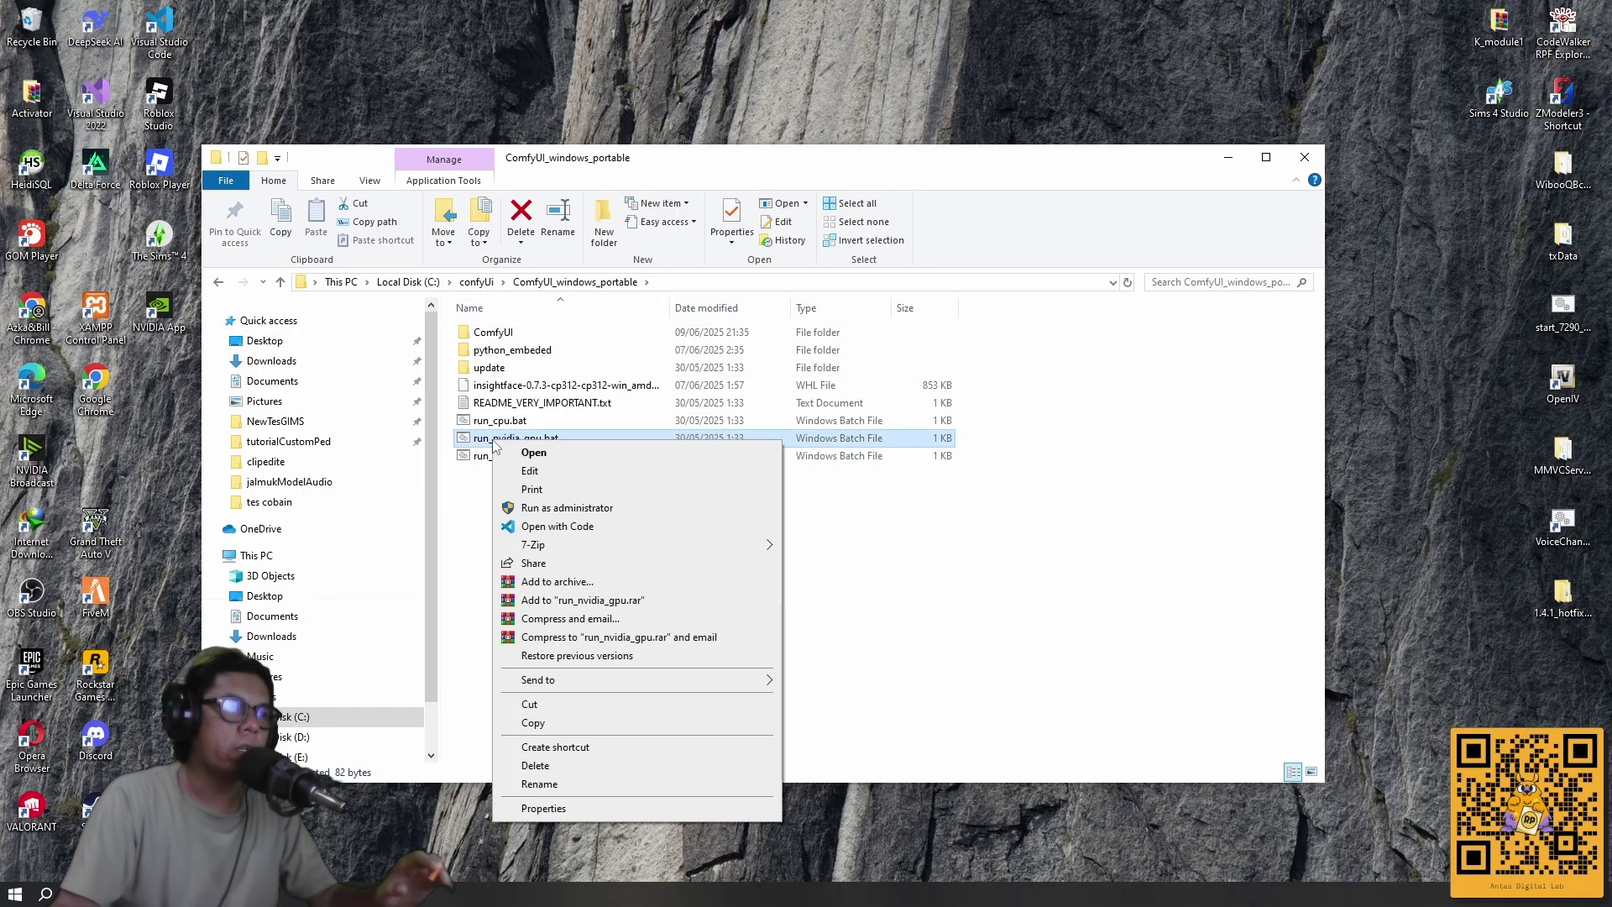
{"action": "left_click", "coordinate": [547, 509]}
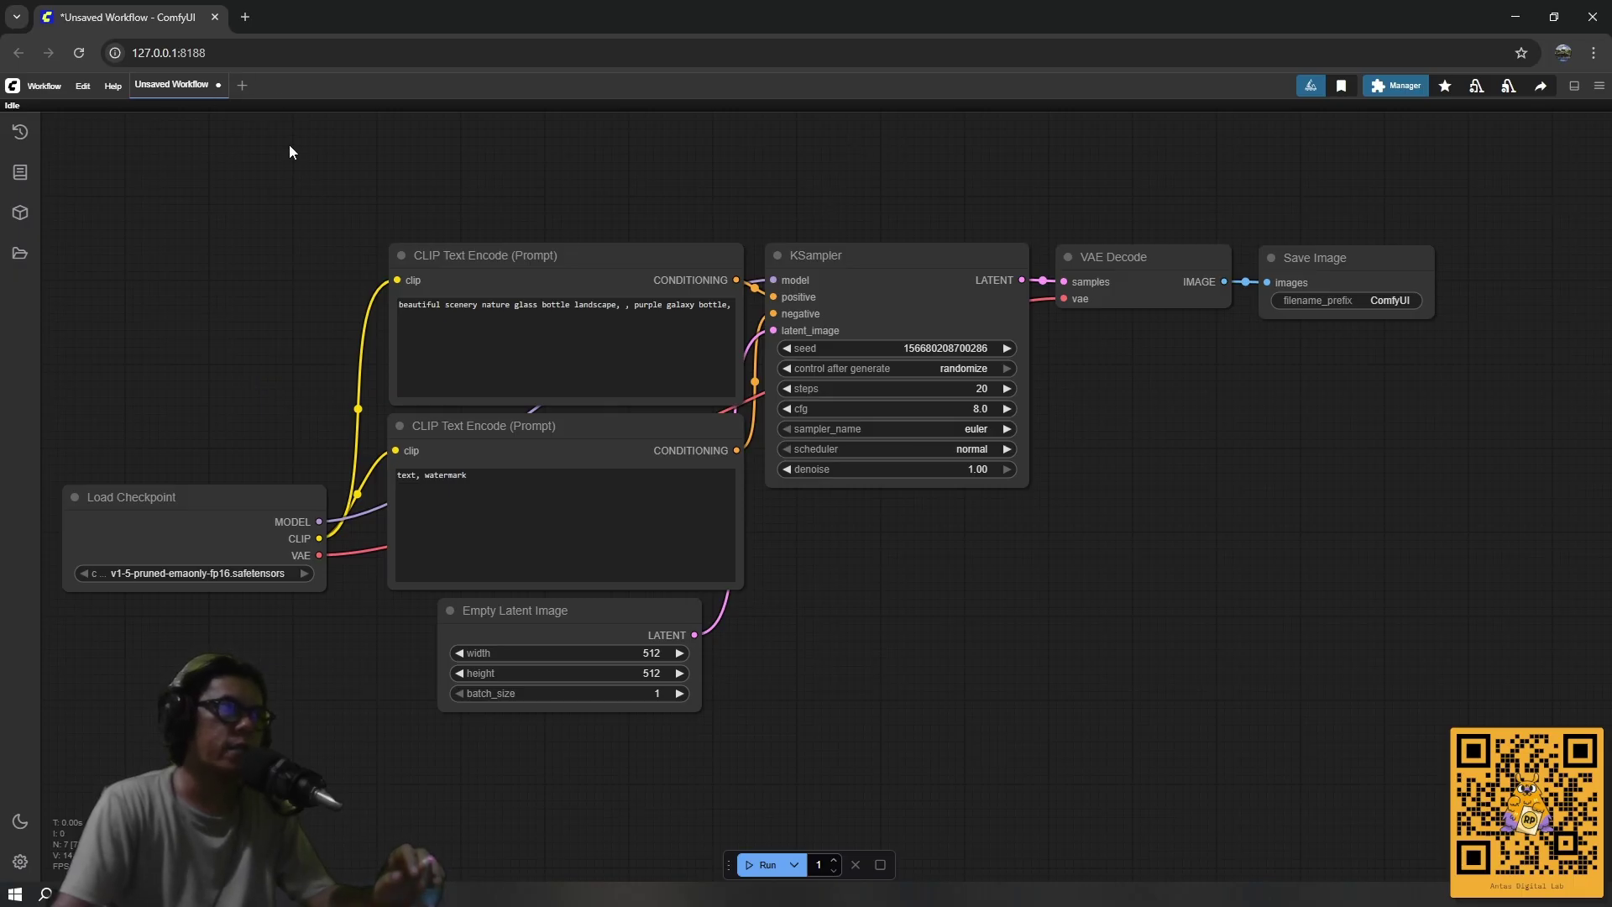
Create a new blank workflow and close the default unsaved workflow.
{"action": "left_click", "coordinate": [242, 87]}
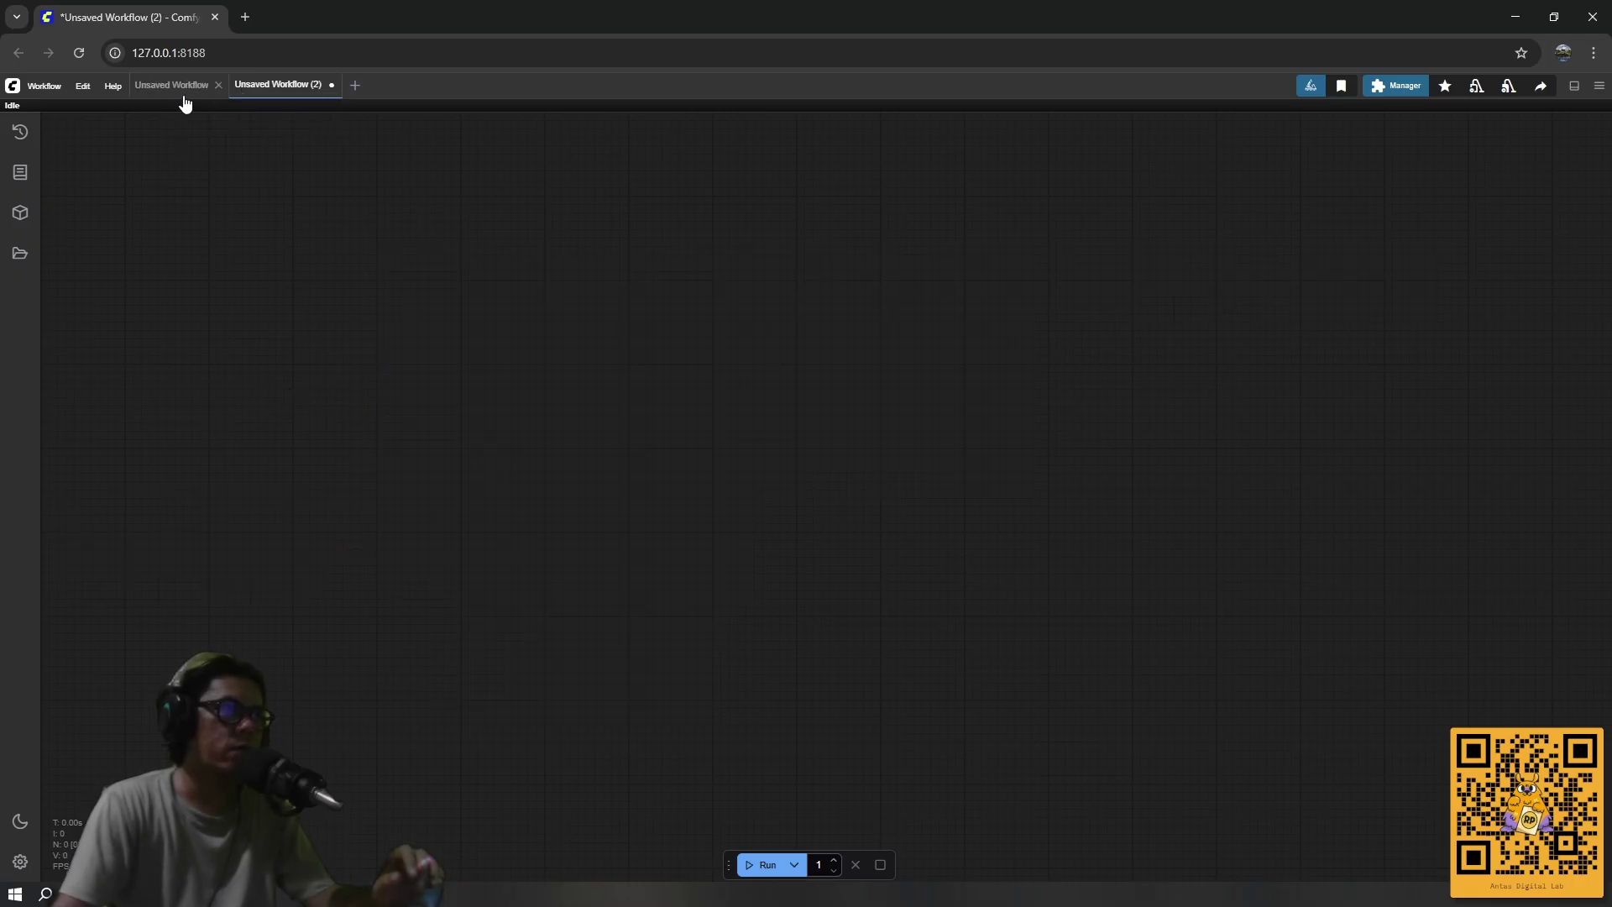
{"action": "left_click", "coordinate": [180, 86]}
{"action": "left_click", "coordinate": [217, 86]}
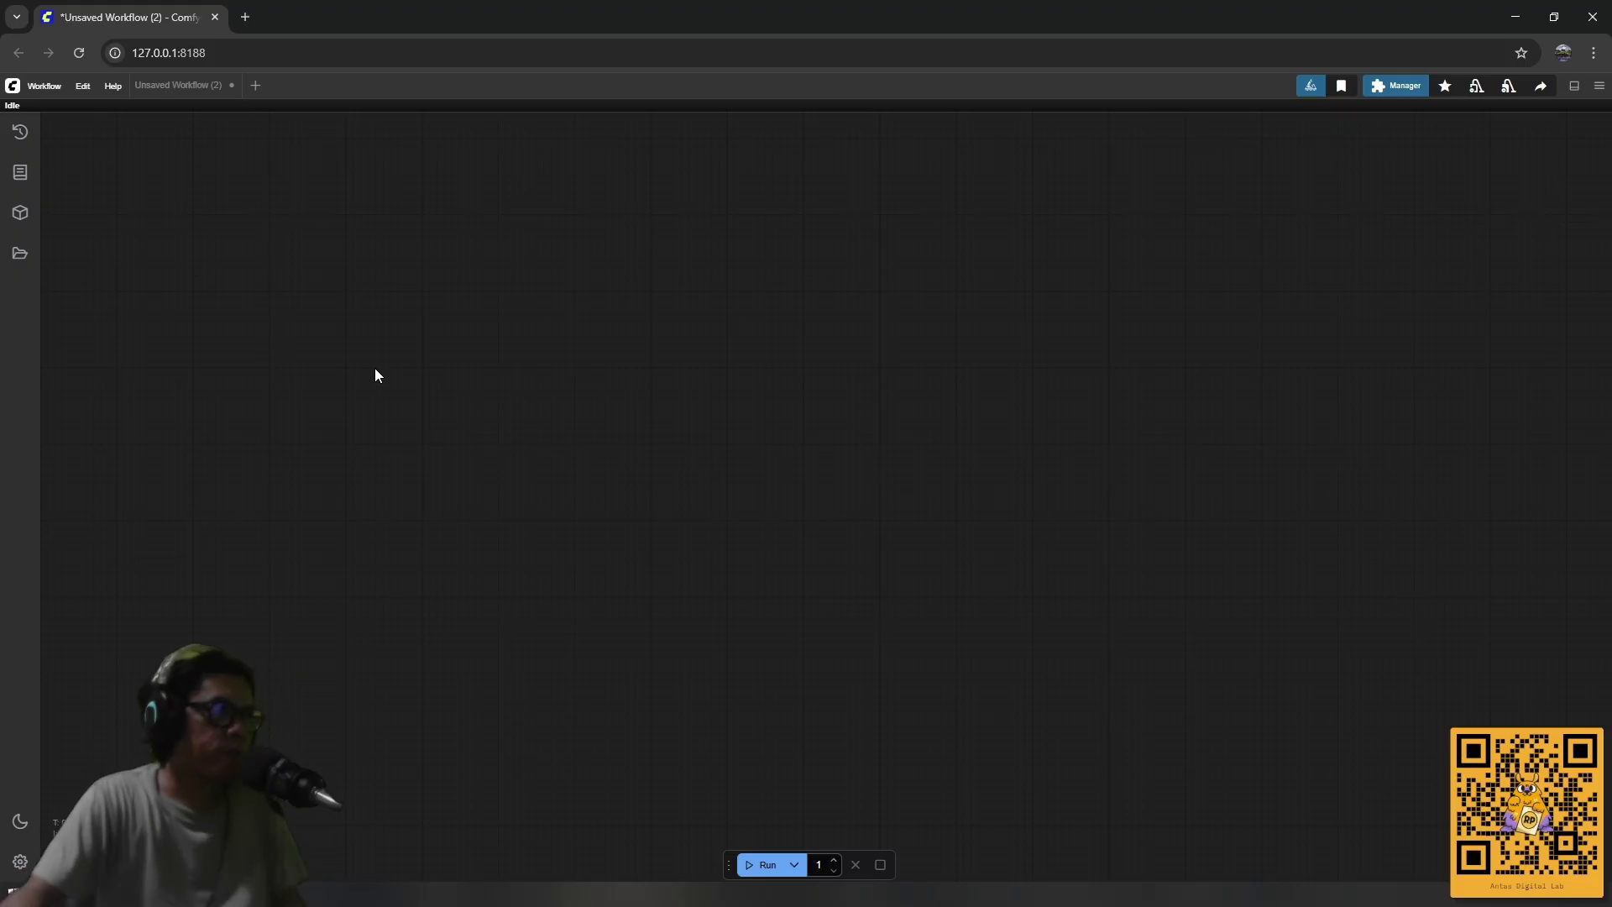
Find "load video" among the nodes and add the Video Helper Suite's Load Video (Upload) node to the canvas.
{"action": "double_click", "coordinate": [389, 321]}
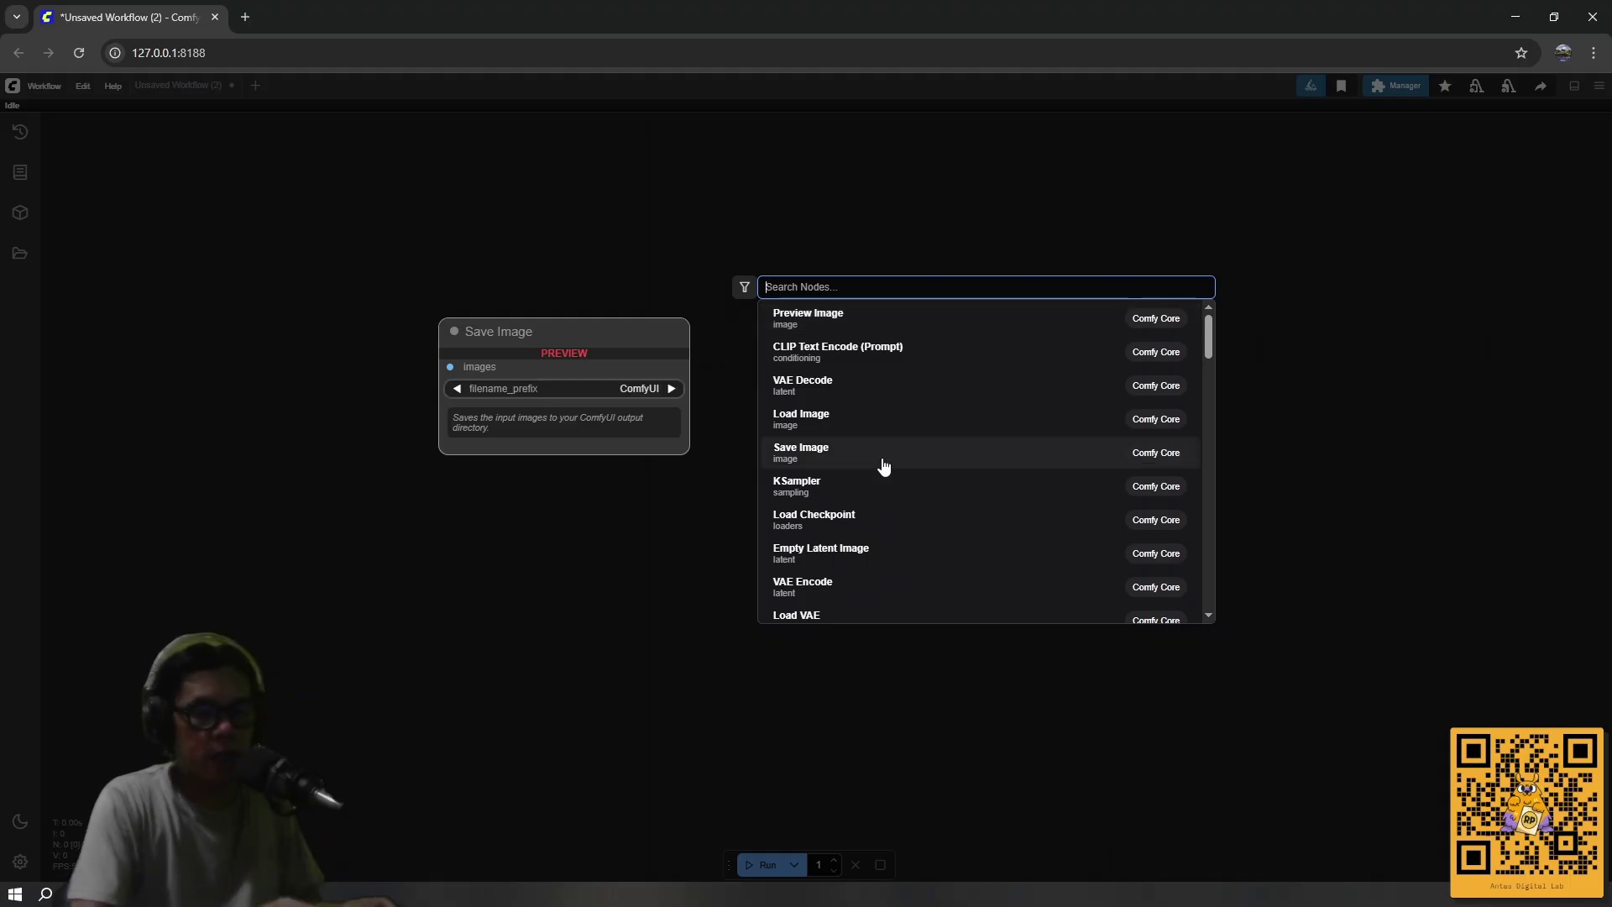
{"action": "type", "text": "load "}
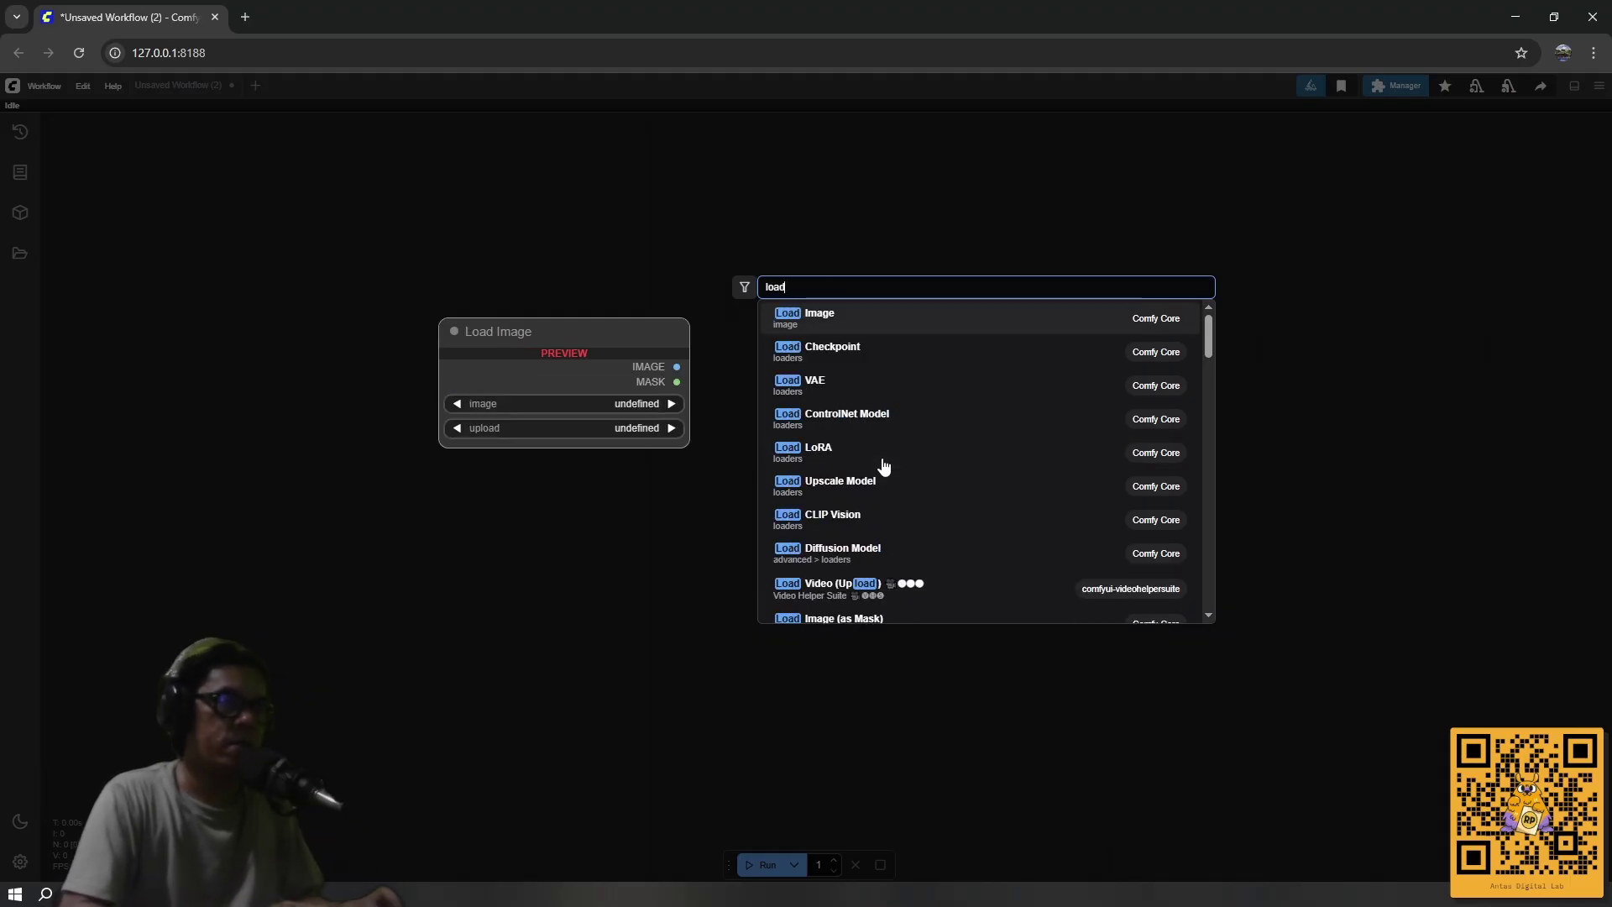
{"action": "type", "text": "video"}
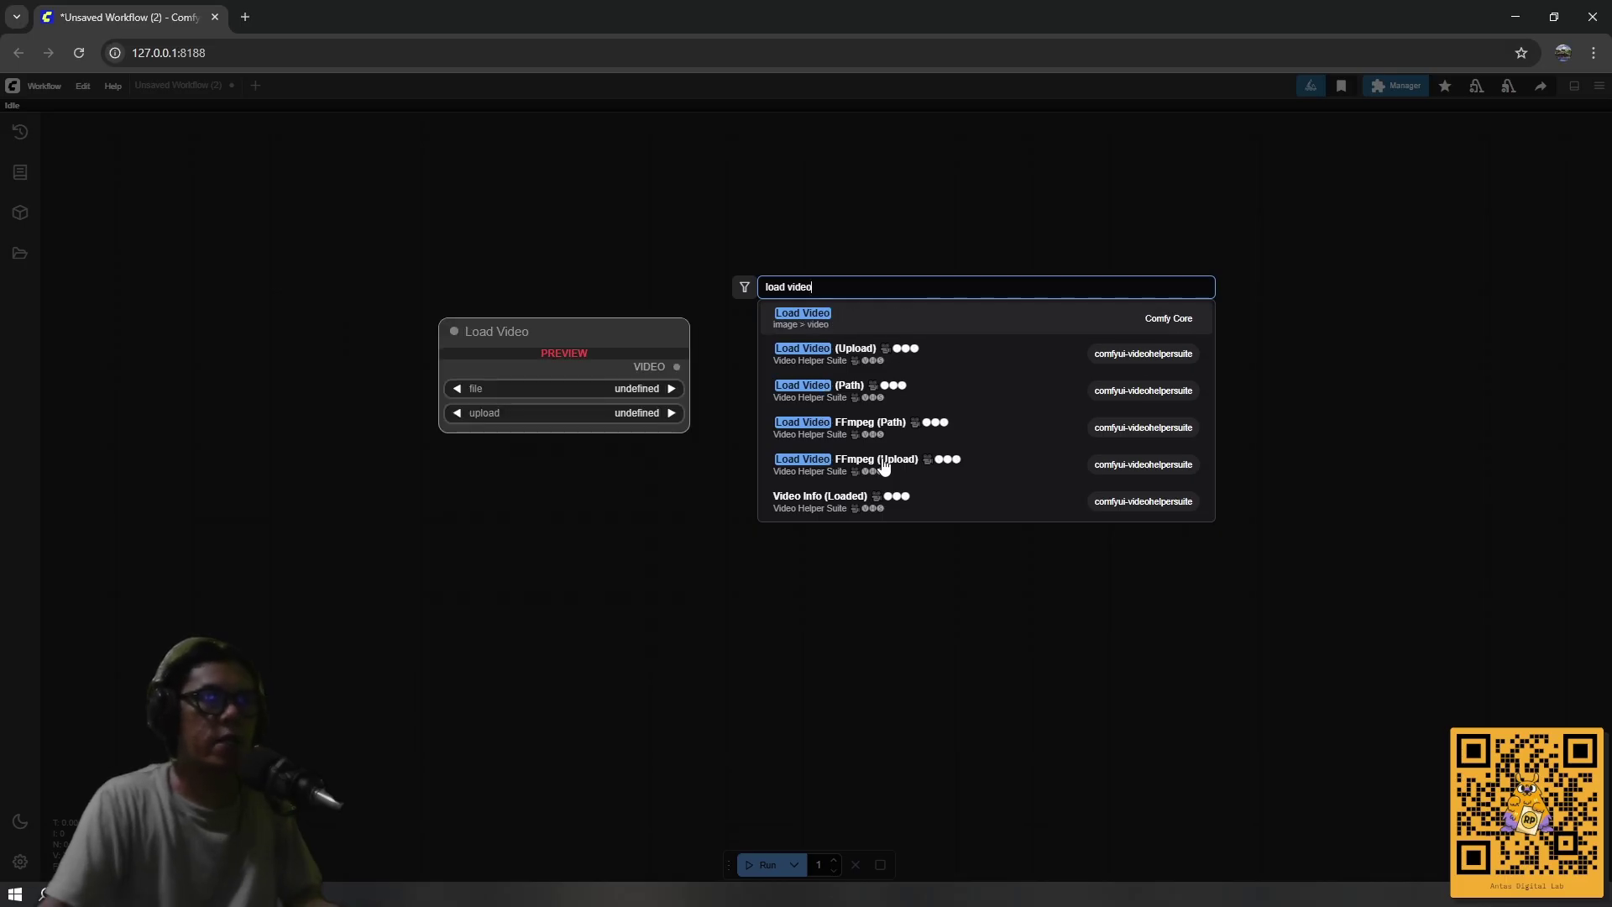
{"action": "left_click", "coordinate": [824, 353]}
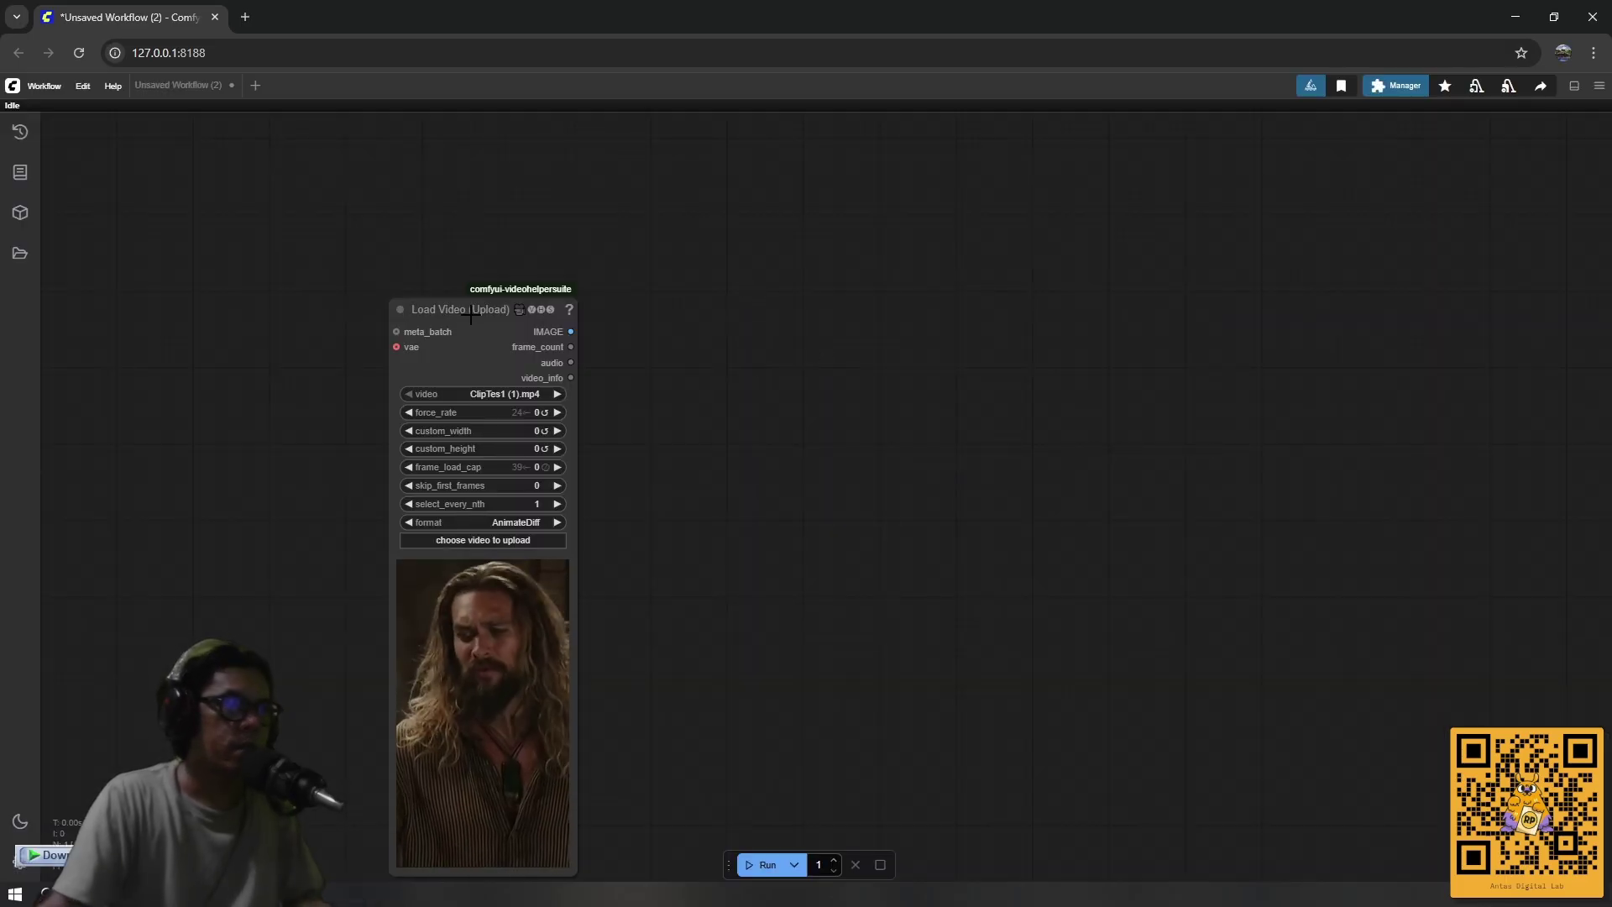
Load the clip plsngSklah.mp4 into the Load Video (Upload) node, then enlarge the node and shift it to free canvas space beside it.
{"action": "left_click_drag", "start_coordinate": [474, 312], "coordinate": [423, 233]}
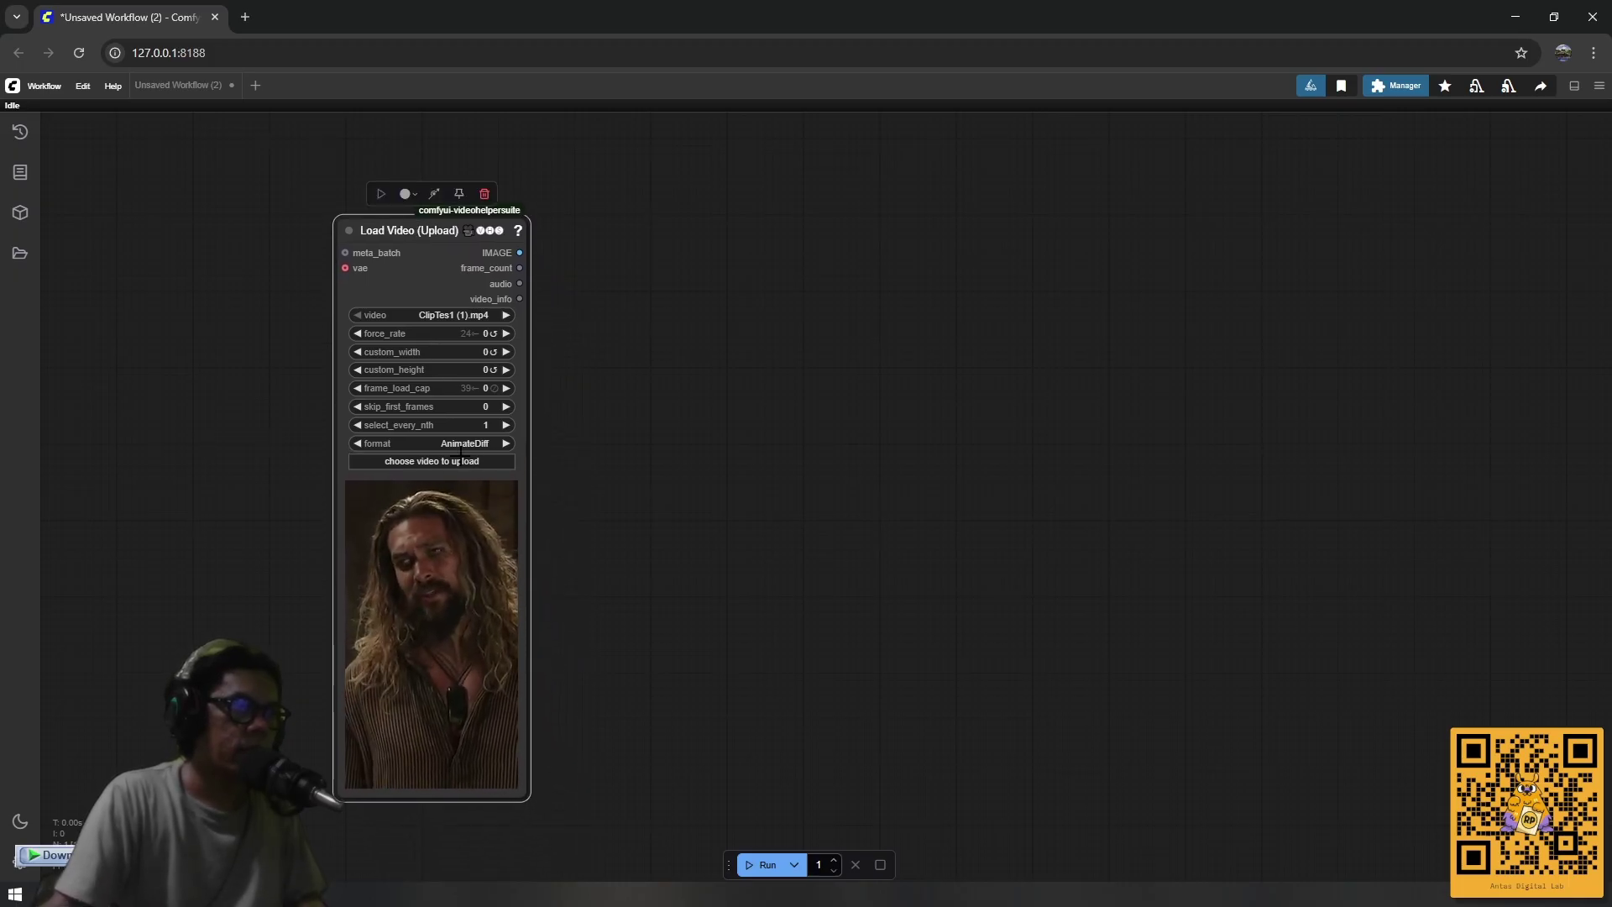
{"action": "left_click", "coordinate": [419, 462]}
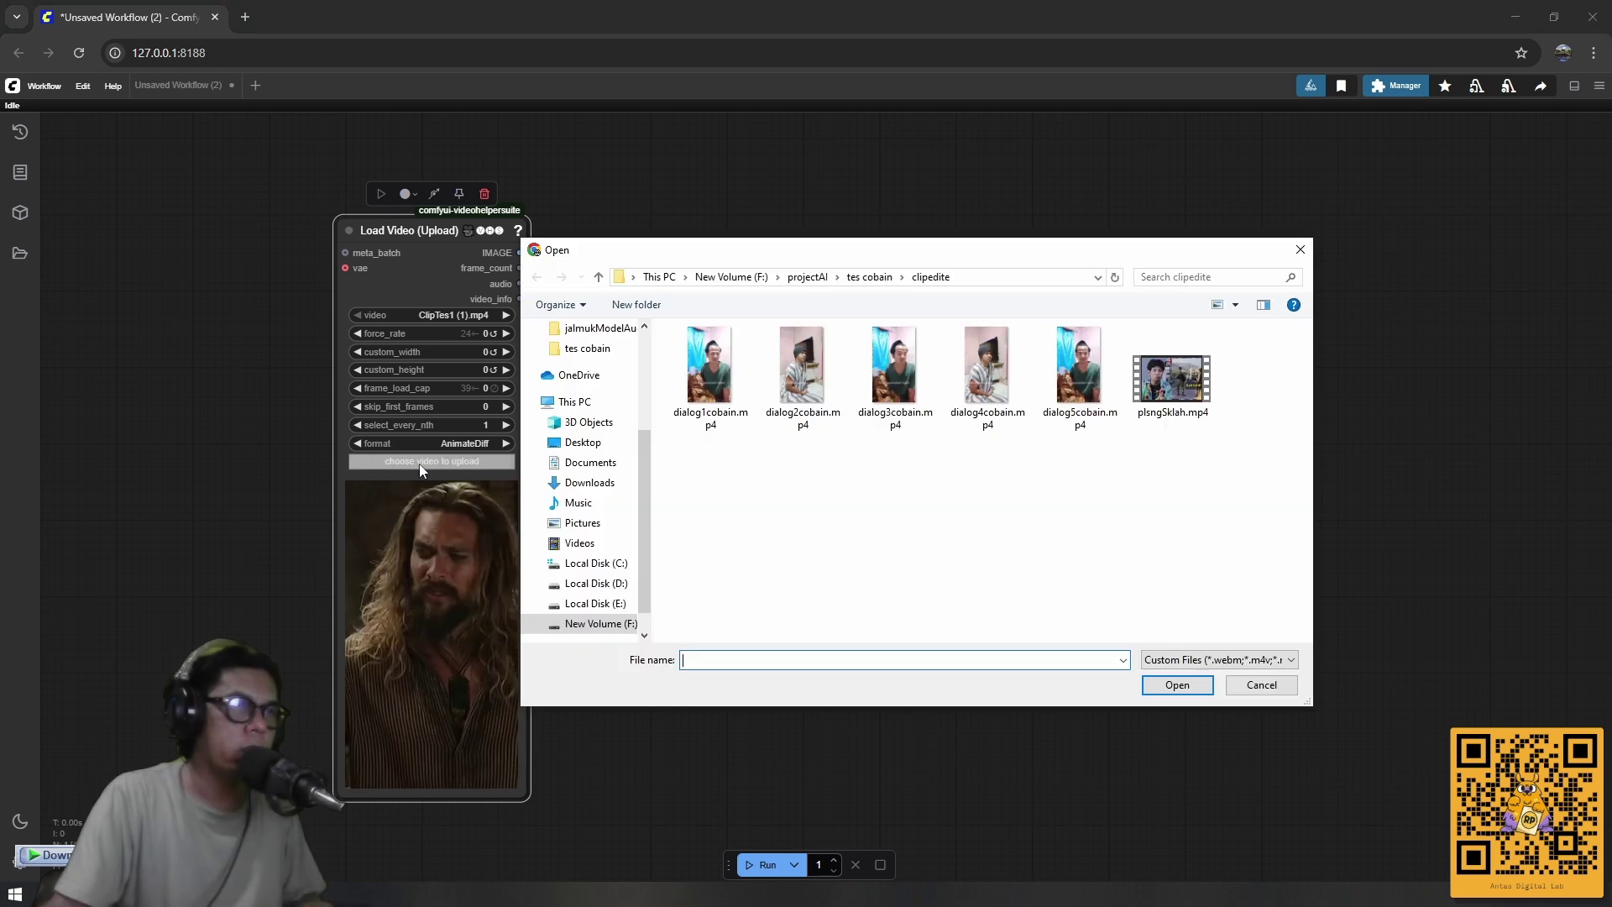
{"action": "left_click", "coordinate": [1172, 379]}
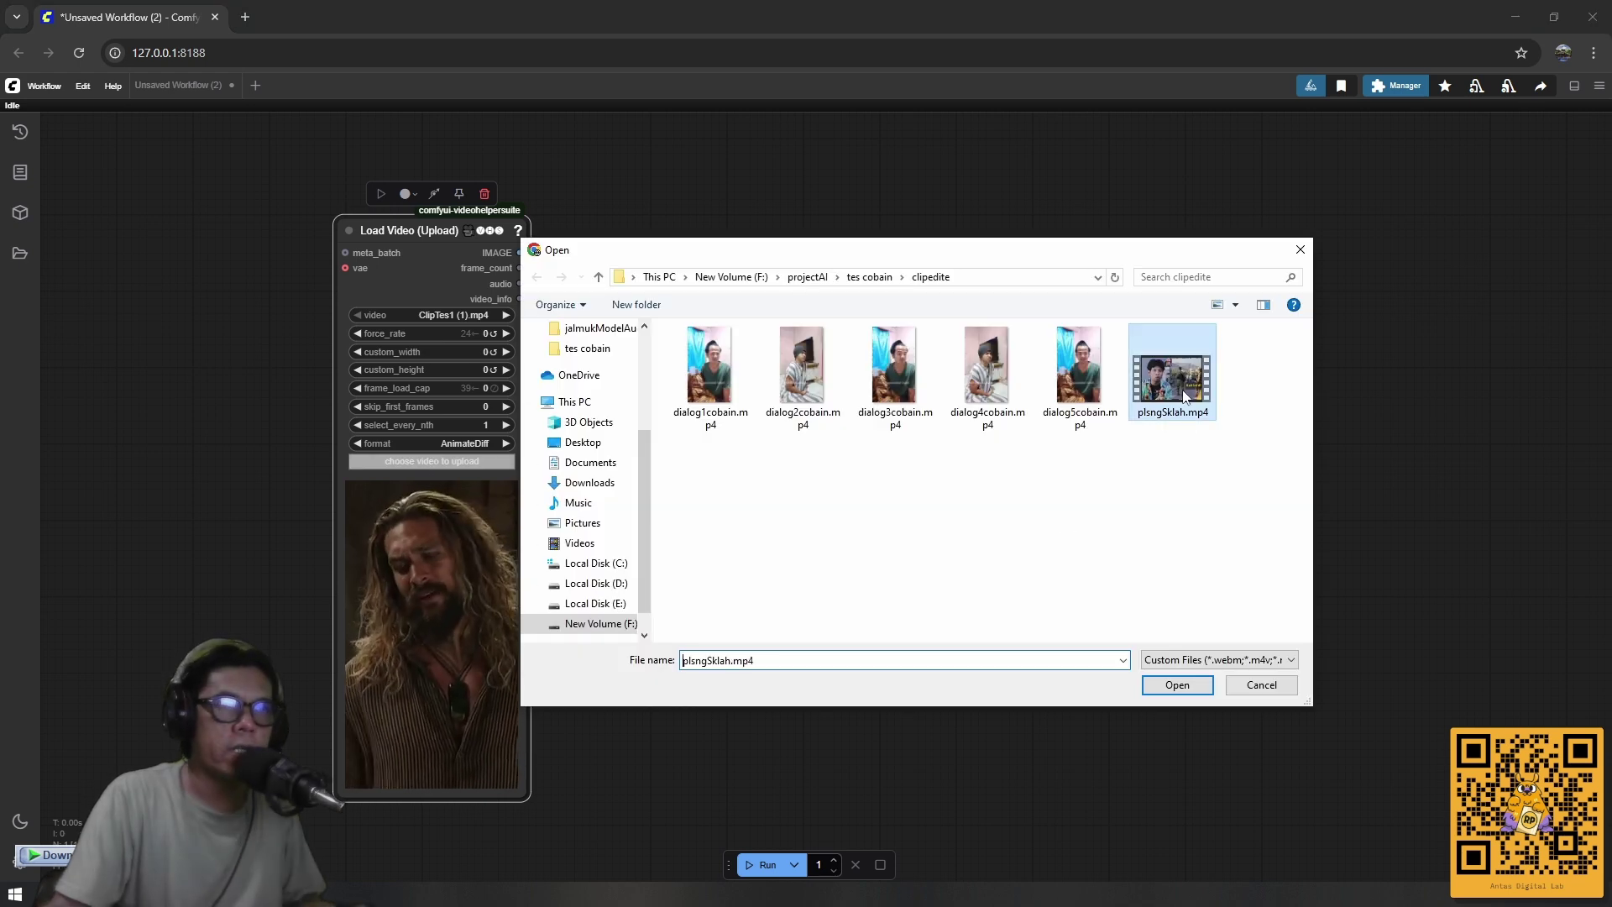
{"action": "left_click", "coordinate": [1157, 686]}
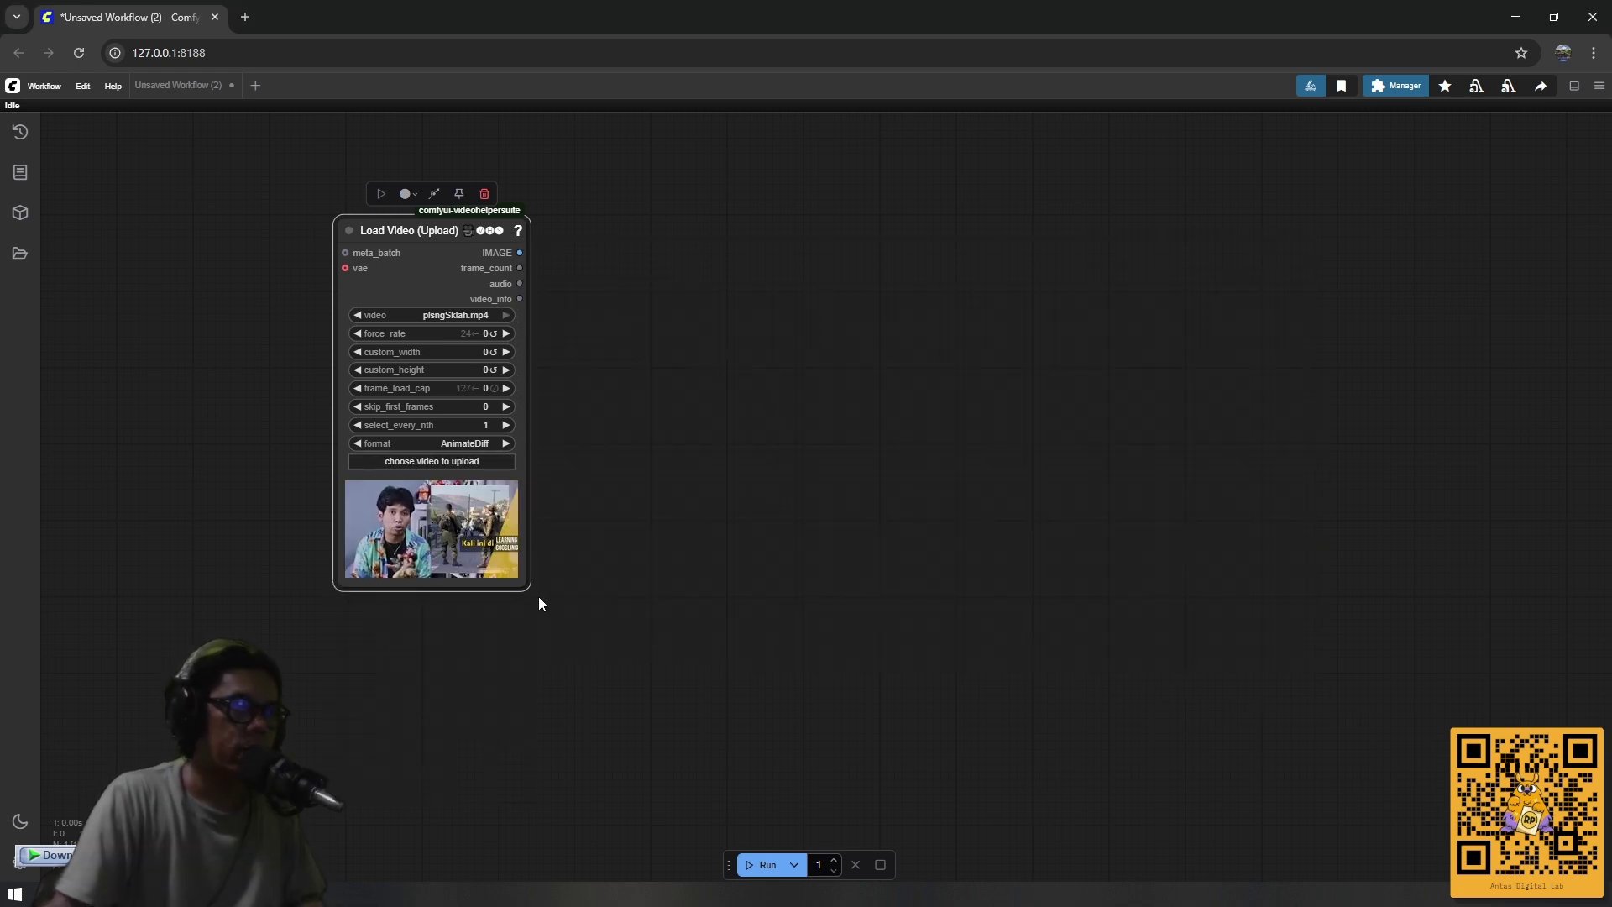
{"action": "left_click_drag", "start_coordinate": [525, 587], "coordinate": [596, 649]}
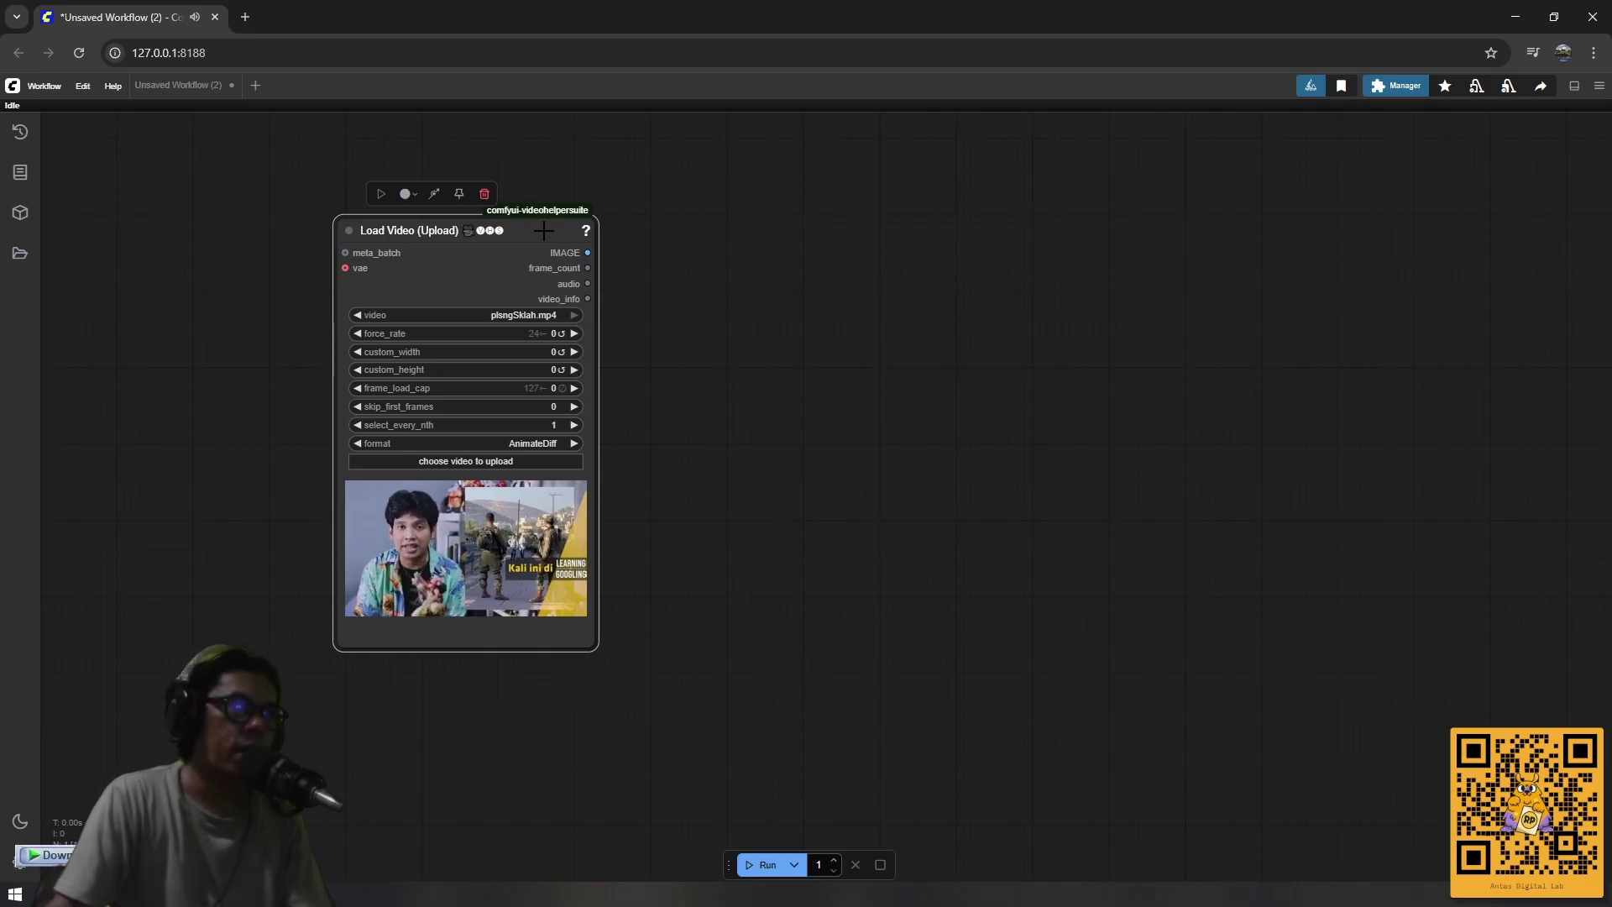
{"action": "left_click_drag", "start_coordinate": [526, 229], "coordinate": [418, 220]}
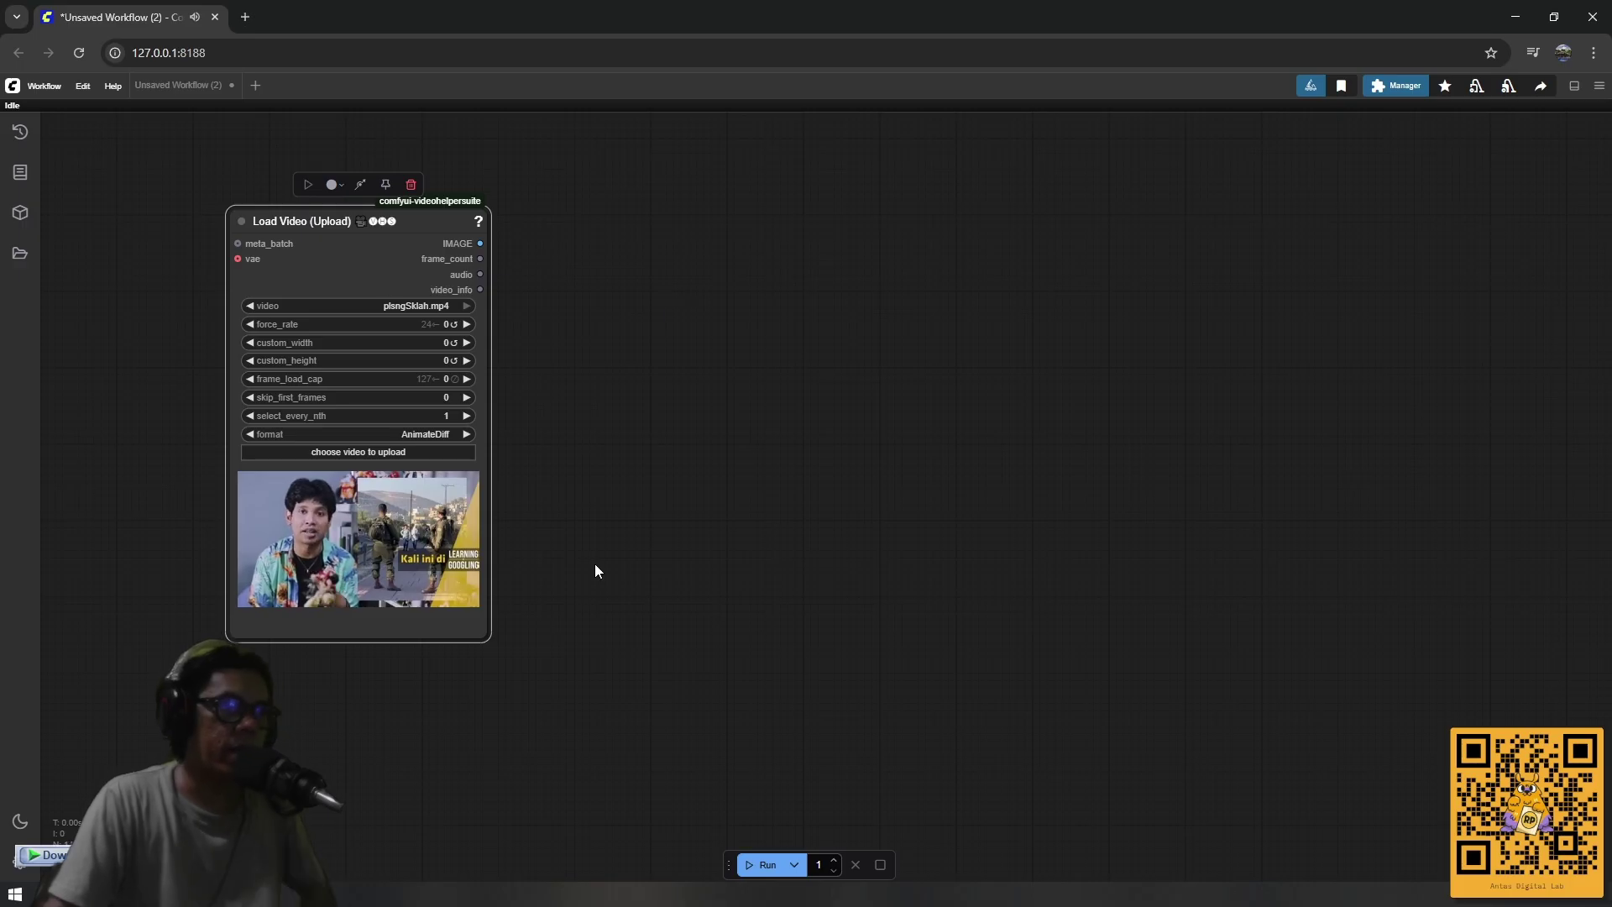
Add a Load Image node and place it beside the lower part of the Load Video node.
{"action": "double_click", "coordinate": [598, 598]}
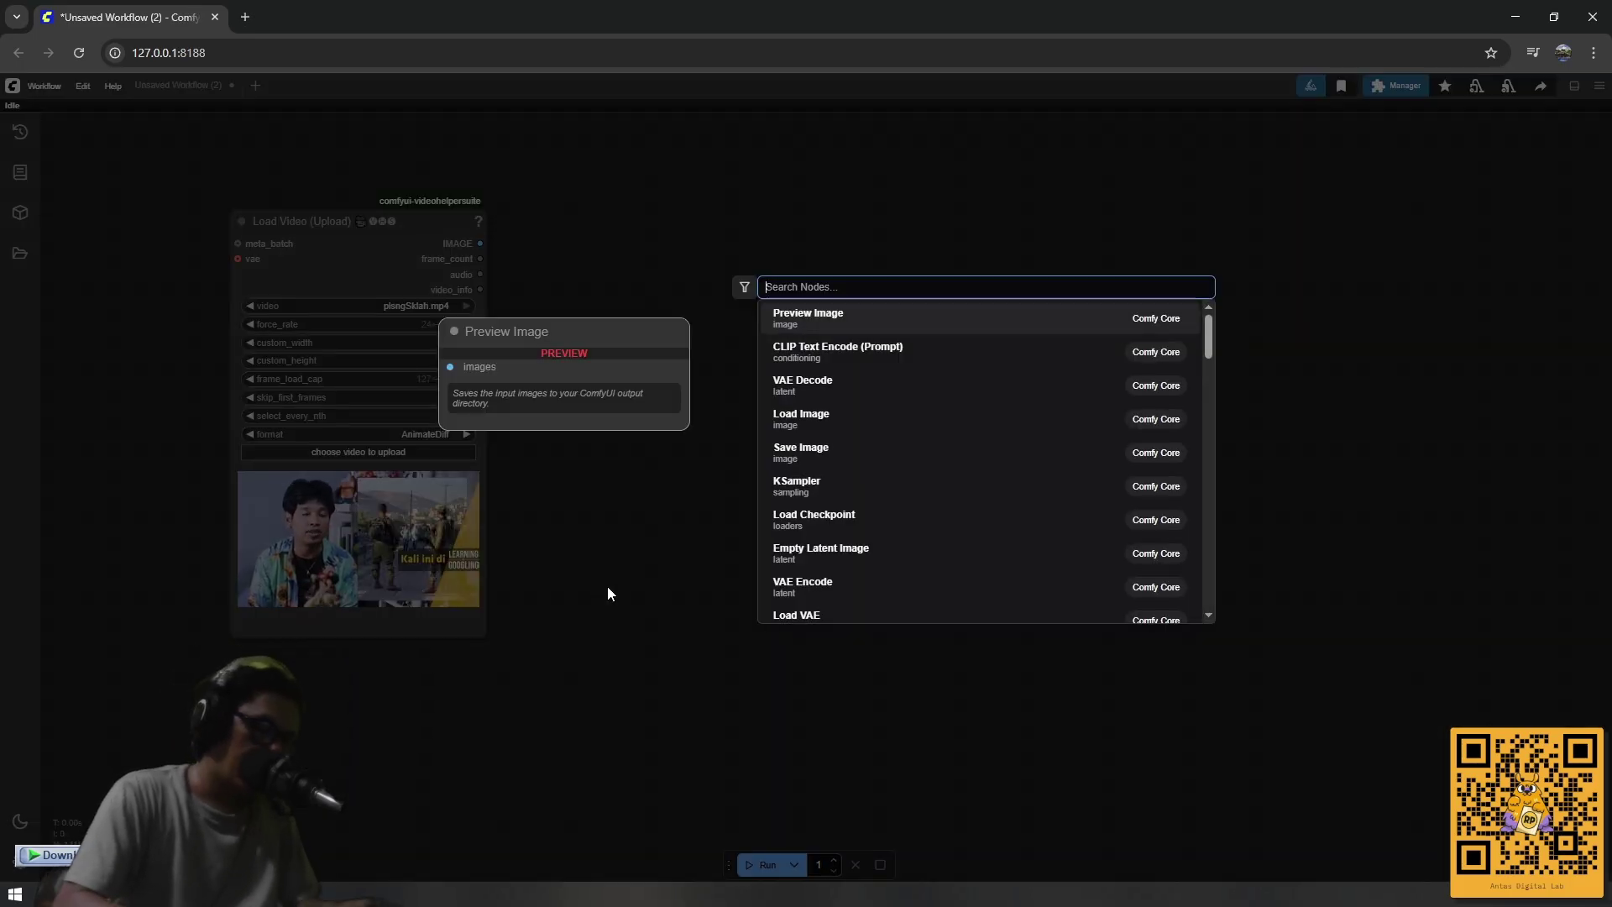
{"action": "type", "text": "l"}
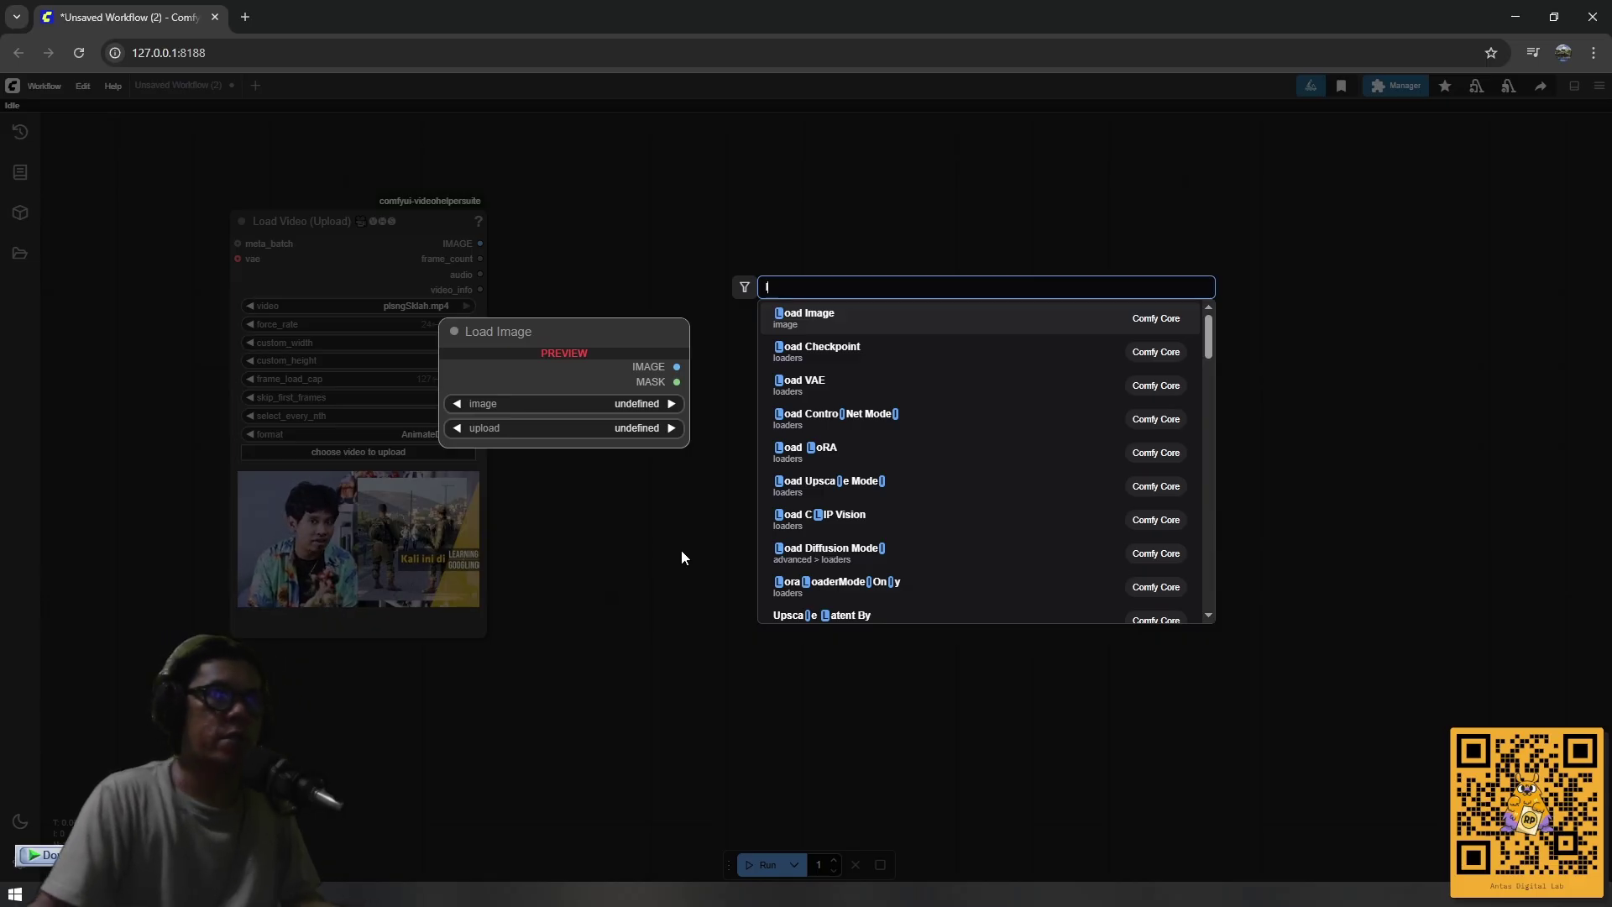
{"action": "left_click", "coordinate": [846, 325]}
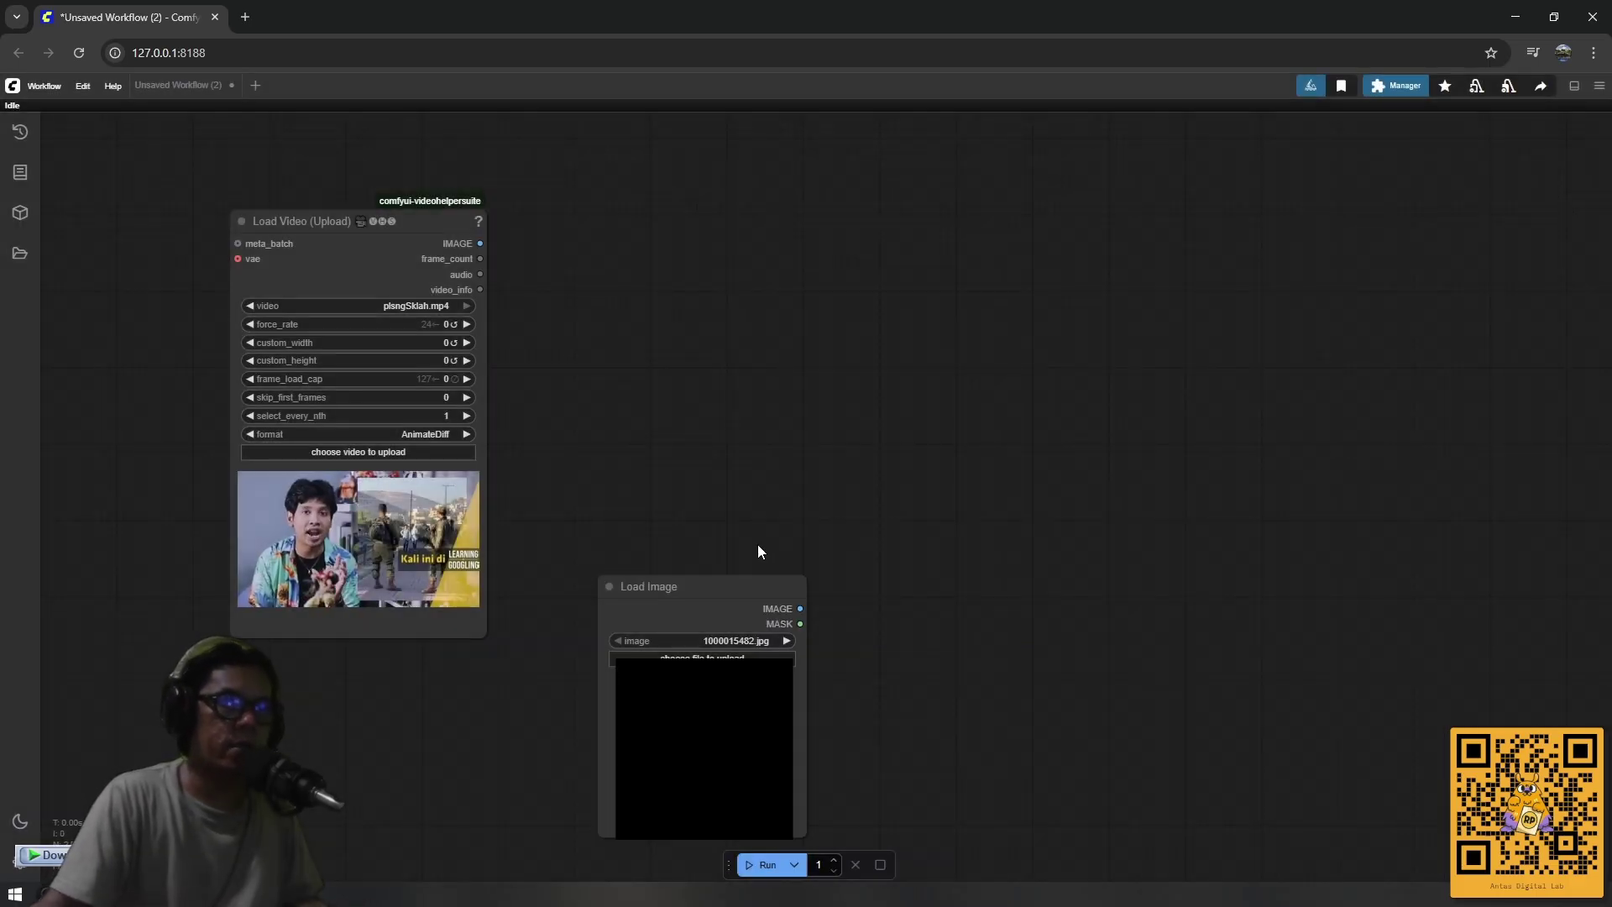
{"action": "left_click_drag", "start_coordinate": [748, 573], "coordinate": [692, 485]}
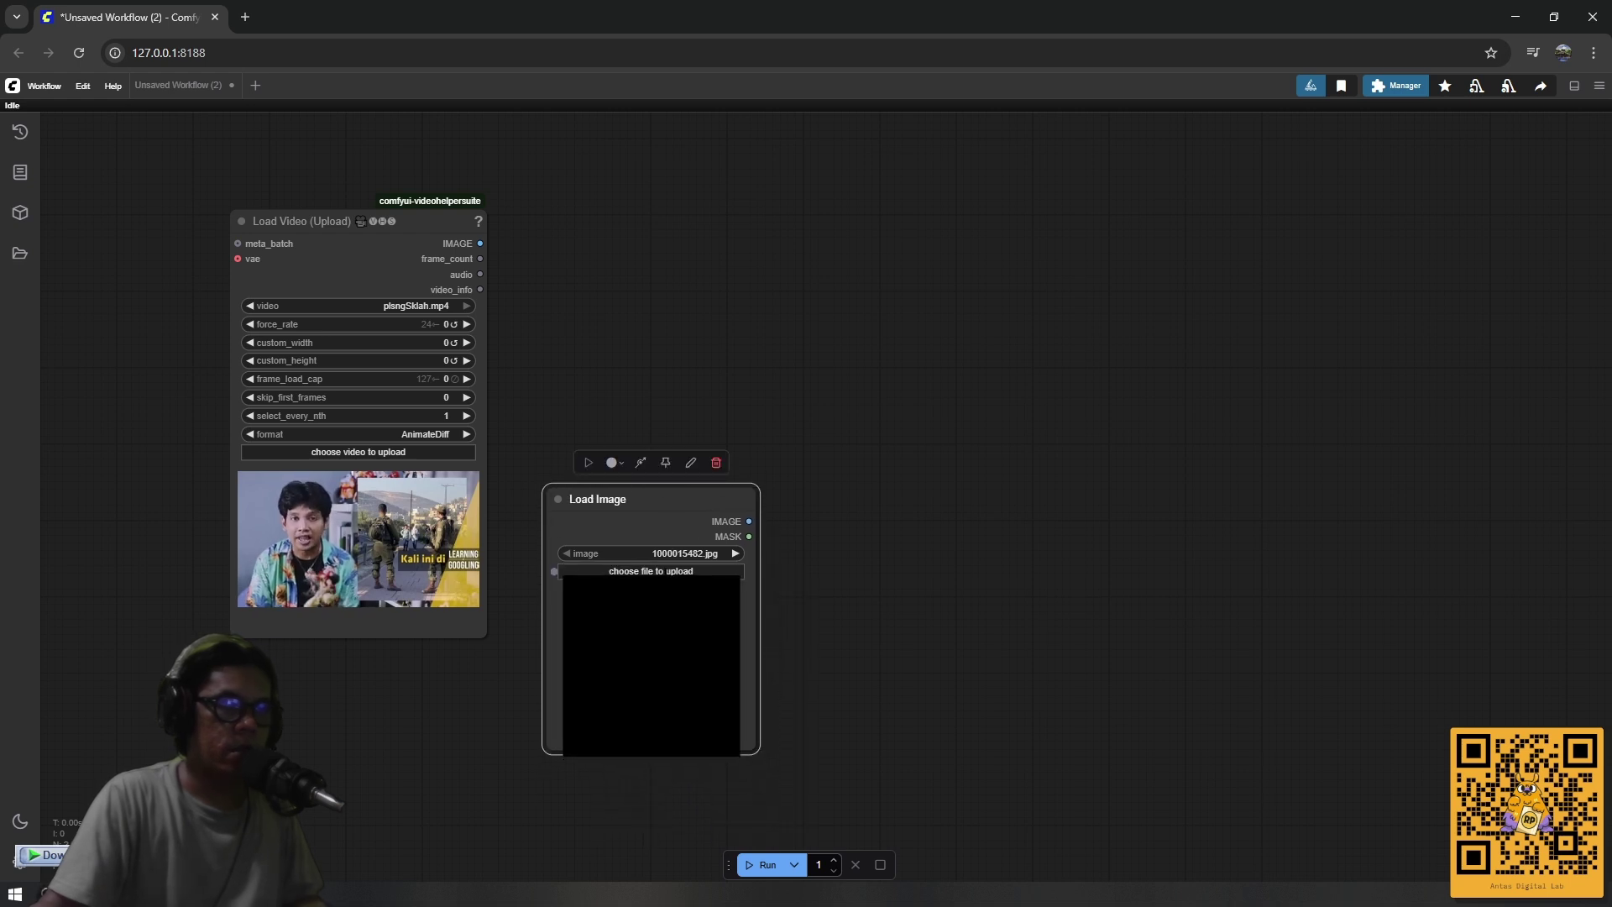
Load the face picture zalmulk2.png from the tes cobain folder into the Load Image node.
{"action": "left_click", "coordinate": [647, 569]}
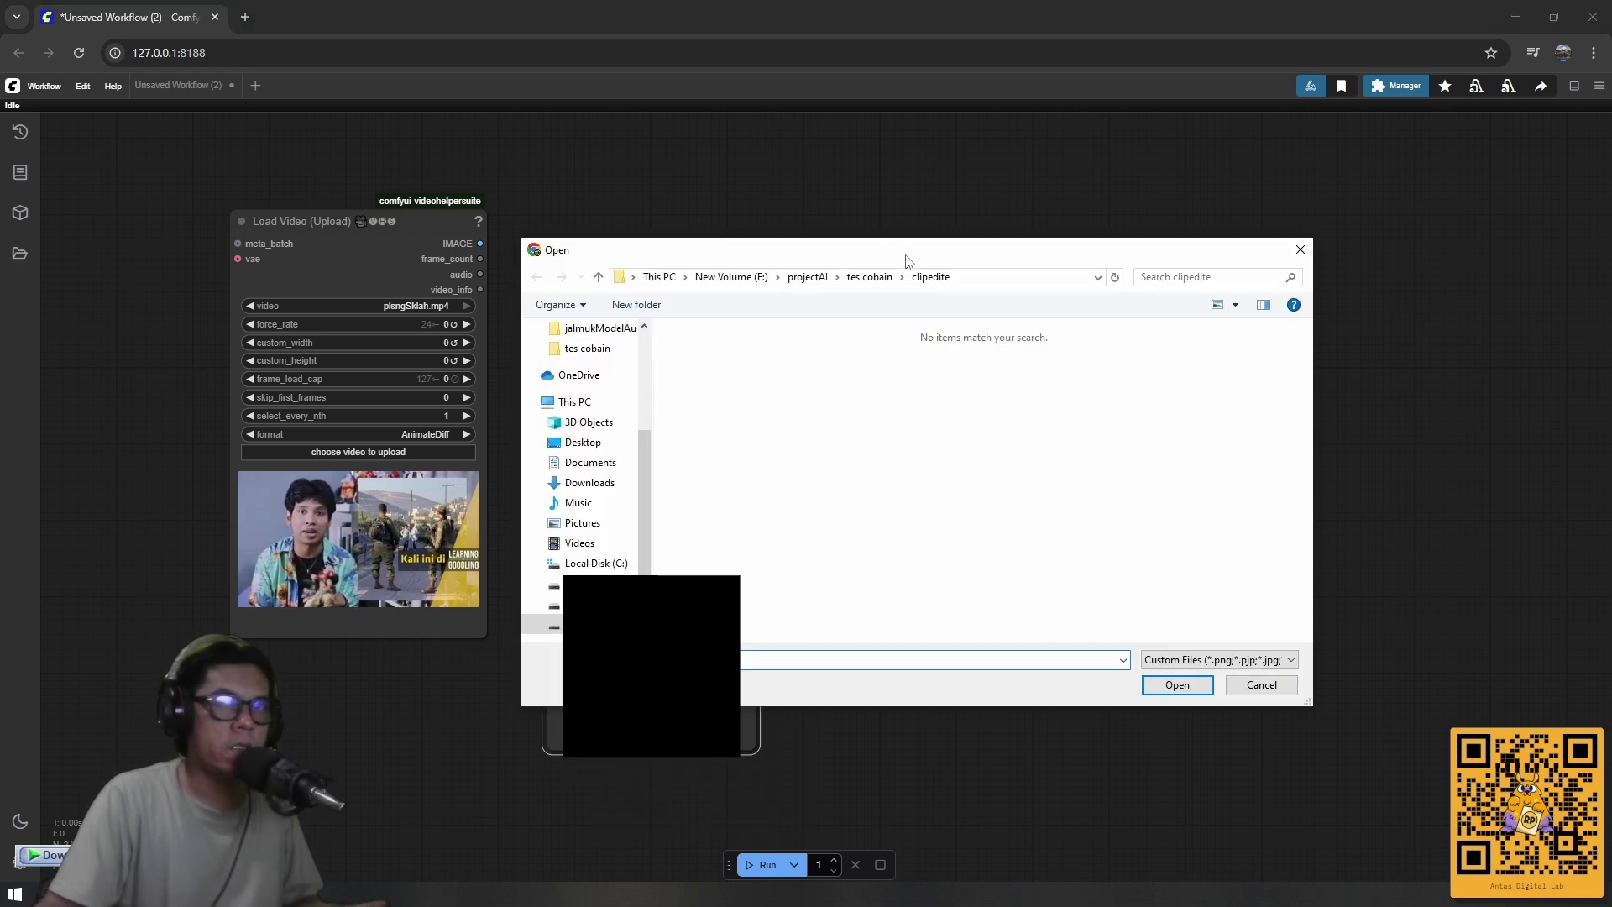
{"action": "left_click_drag", "start_coordinate": [906, 263], "coordinate": [916, 295]}
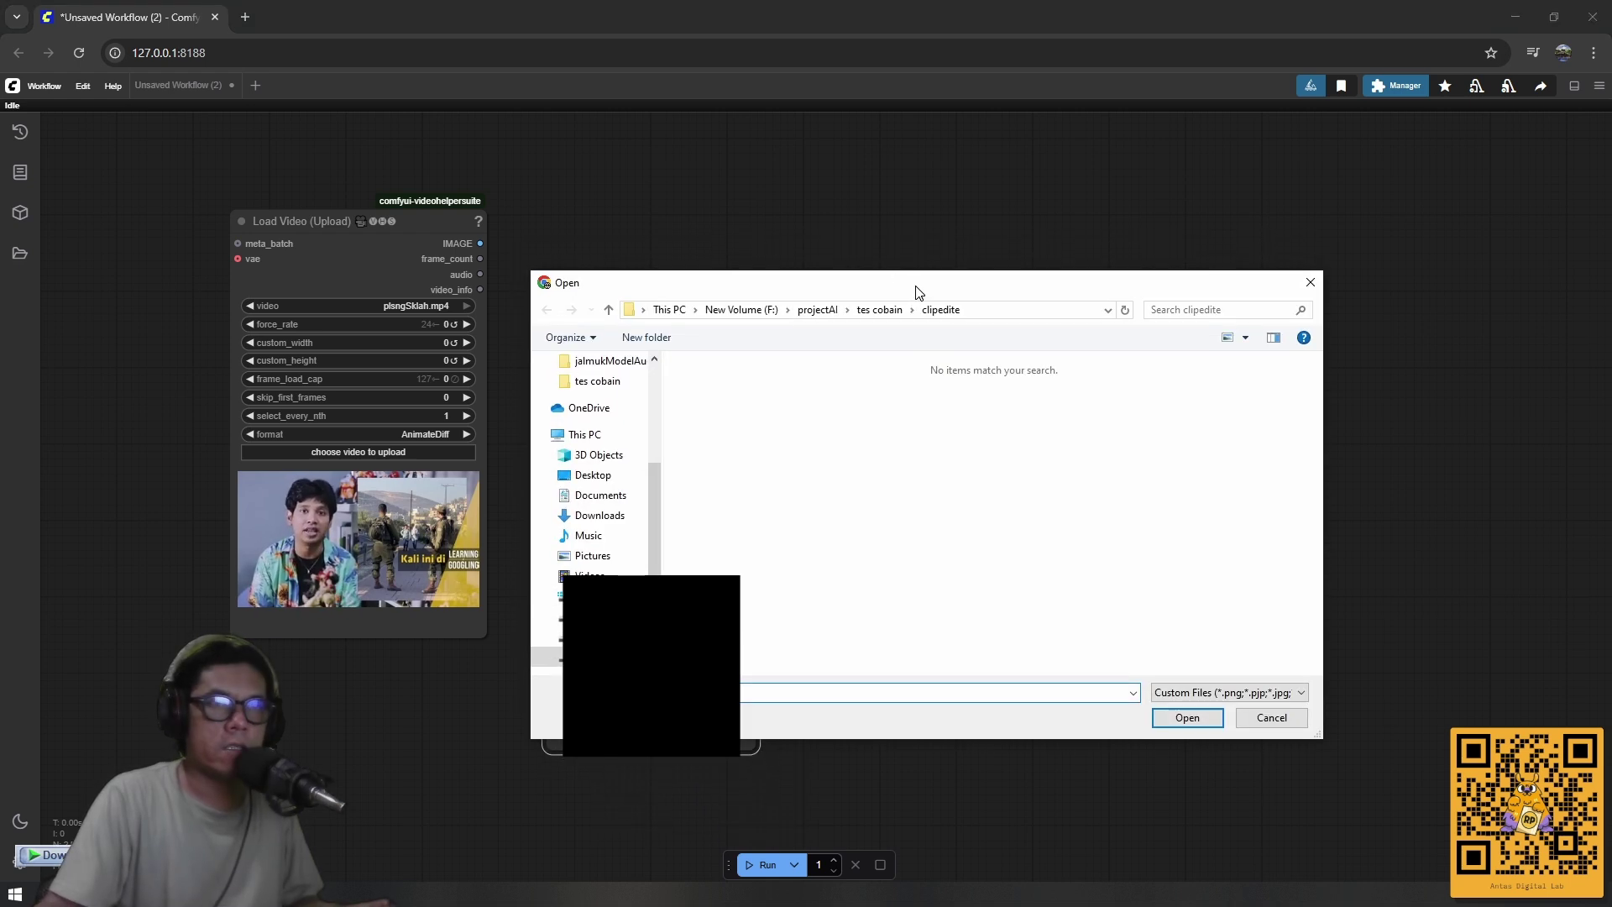
{"action": "left_click", "coordinate": [610, 311]}
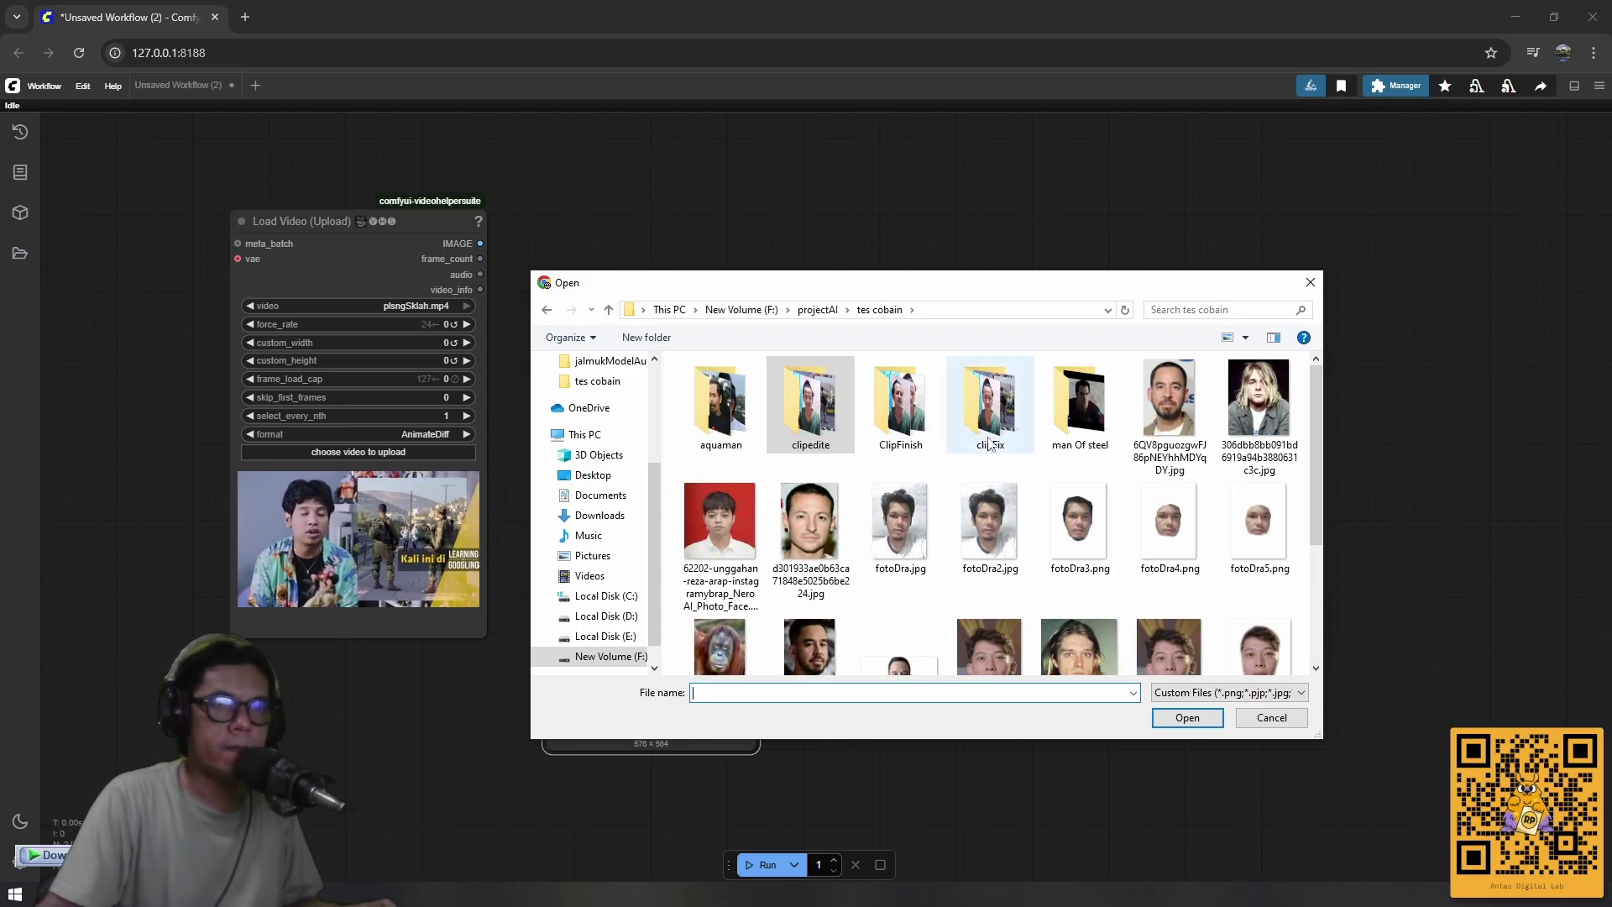
{"action": "scroll", "coordinate": [989, 441], "scroll_direction": "down", "scroll_amount": 2}
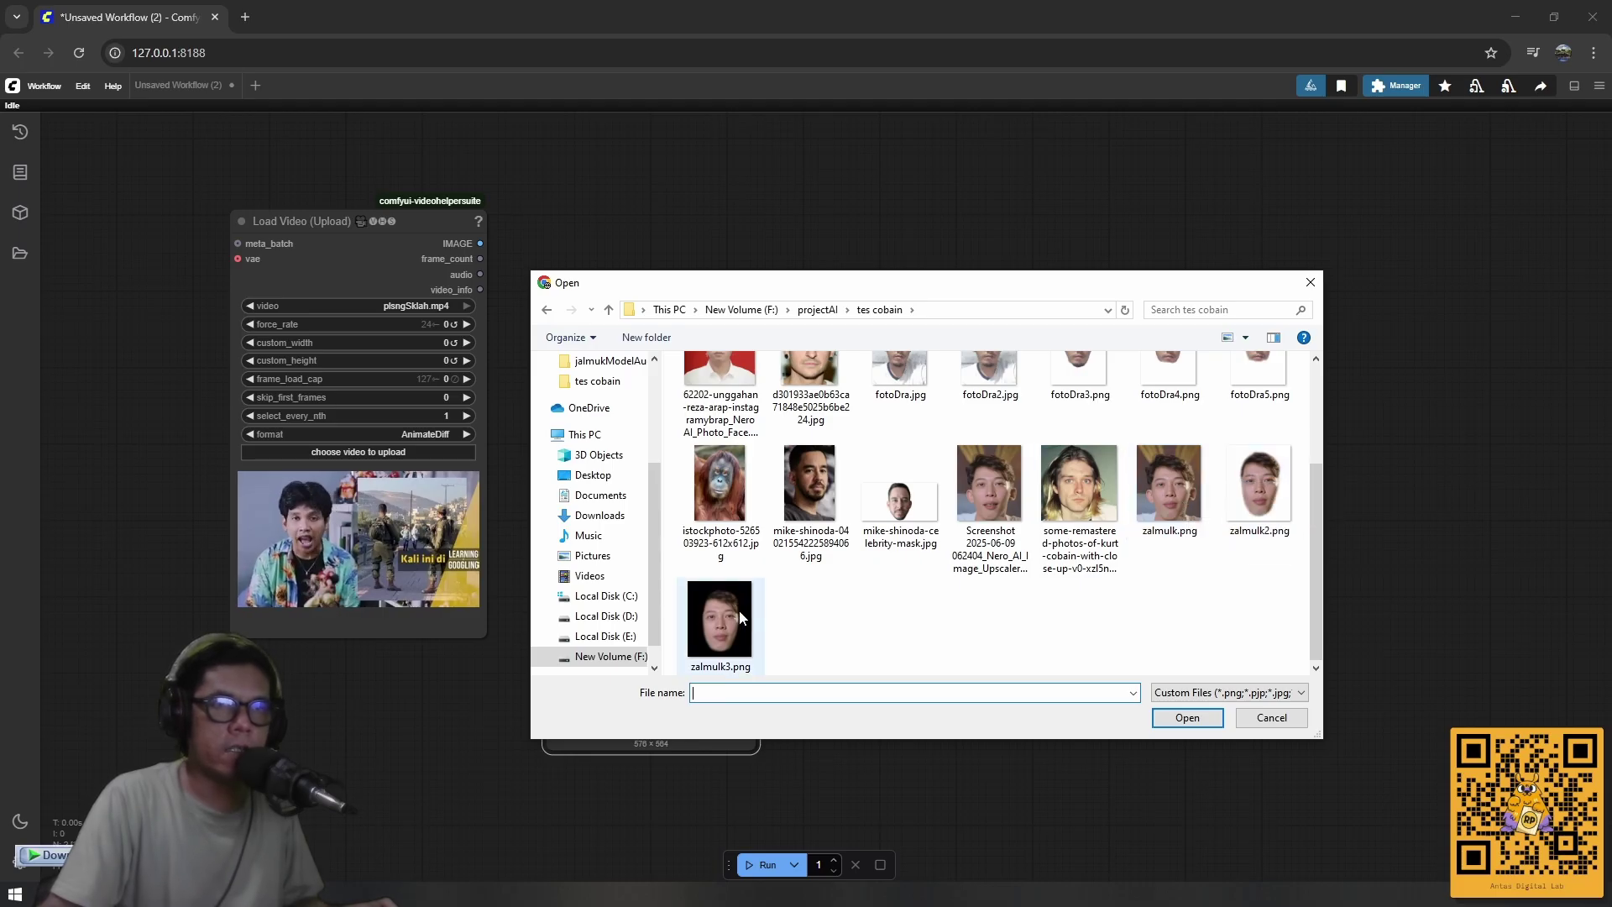
{"action": "left_click", "coordinate": [1261, 494]}
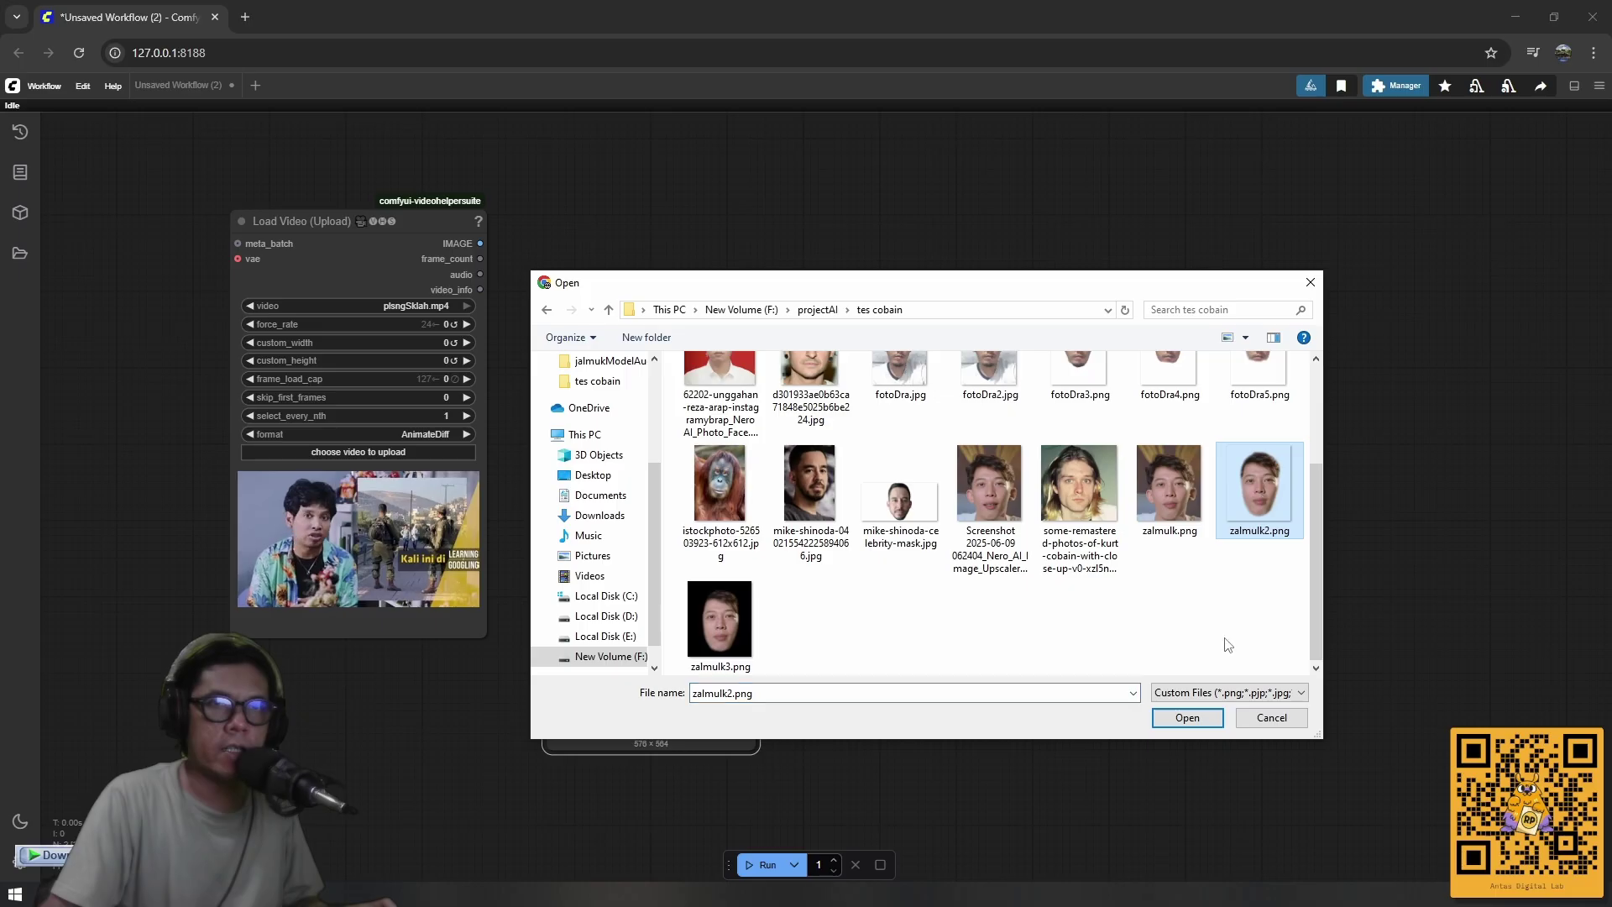
{"action": "left_click", "coordinate": [1187, 718]}
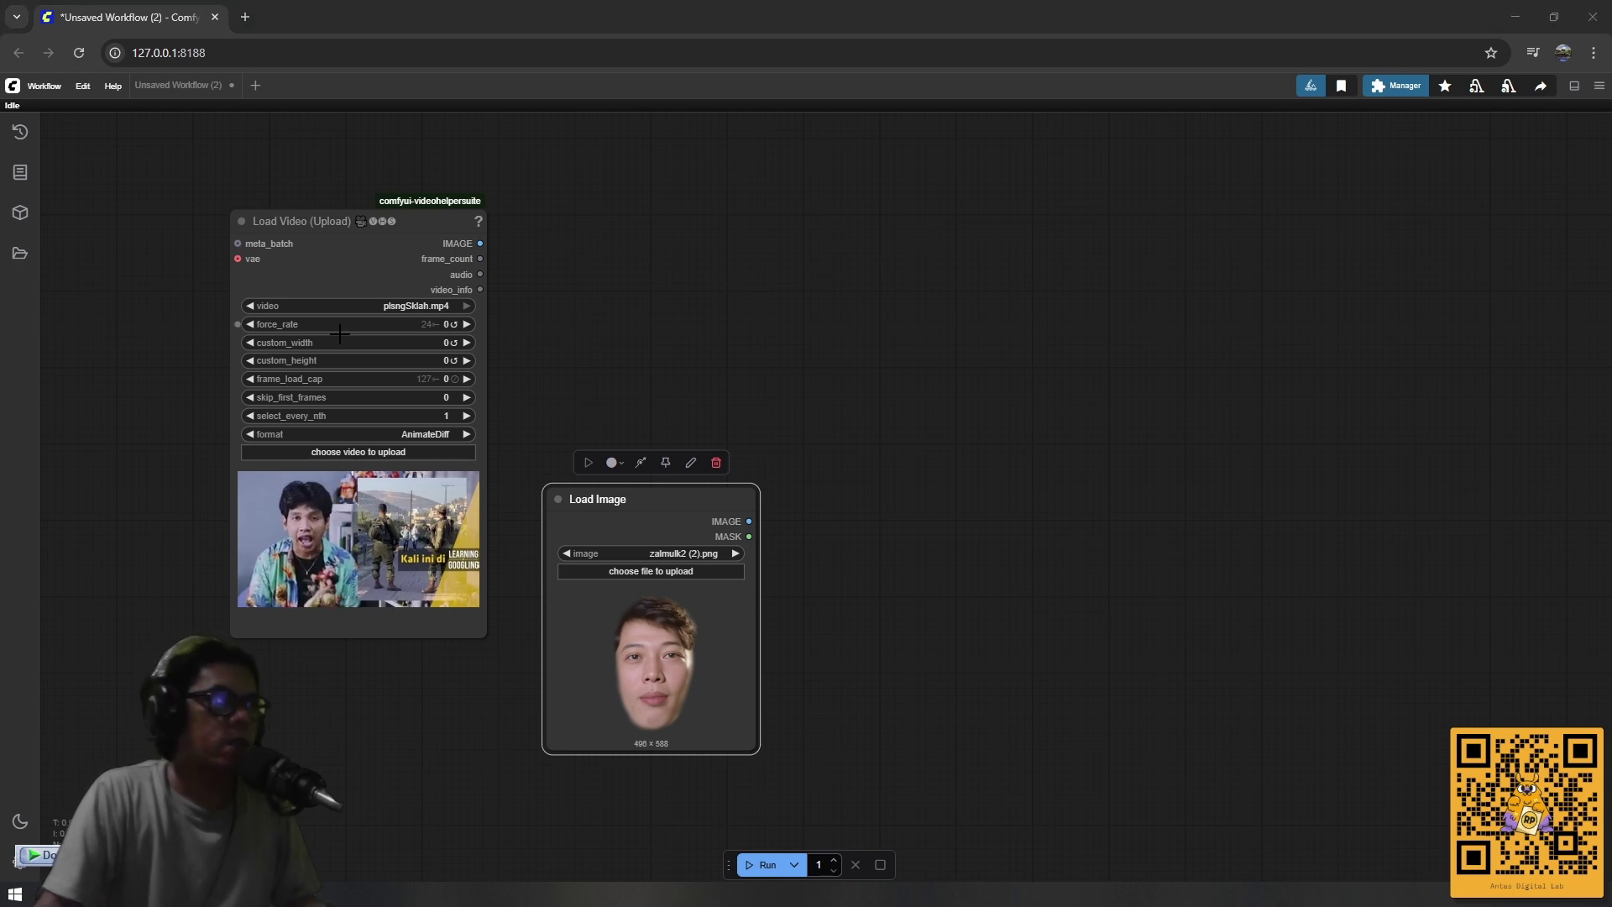
Search the nodes for "up", add the Load Upscale Model node and place it above and to the right of Load Image.
{"action": "scroll", "coordinate": [789, 398], "scroll_direction": "right", "scroll_amount": 3}
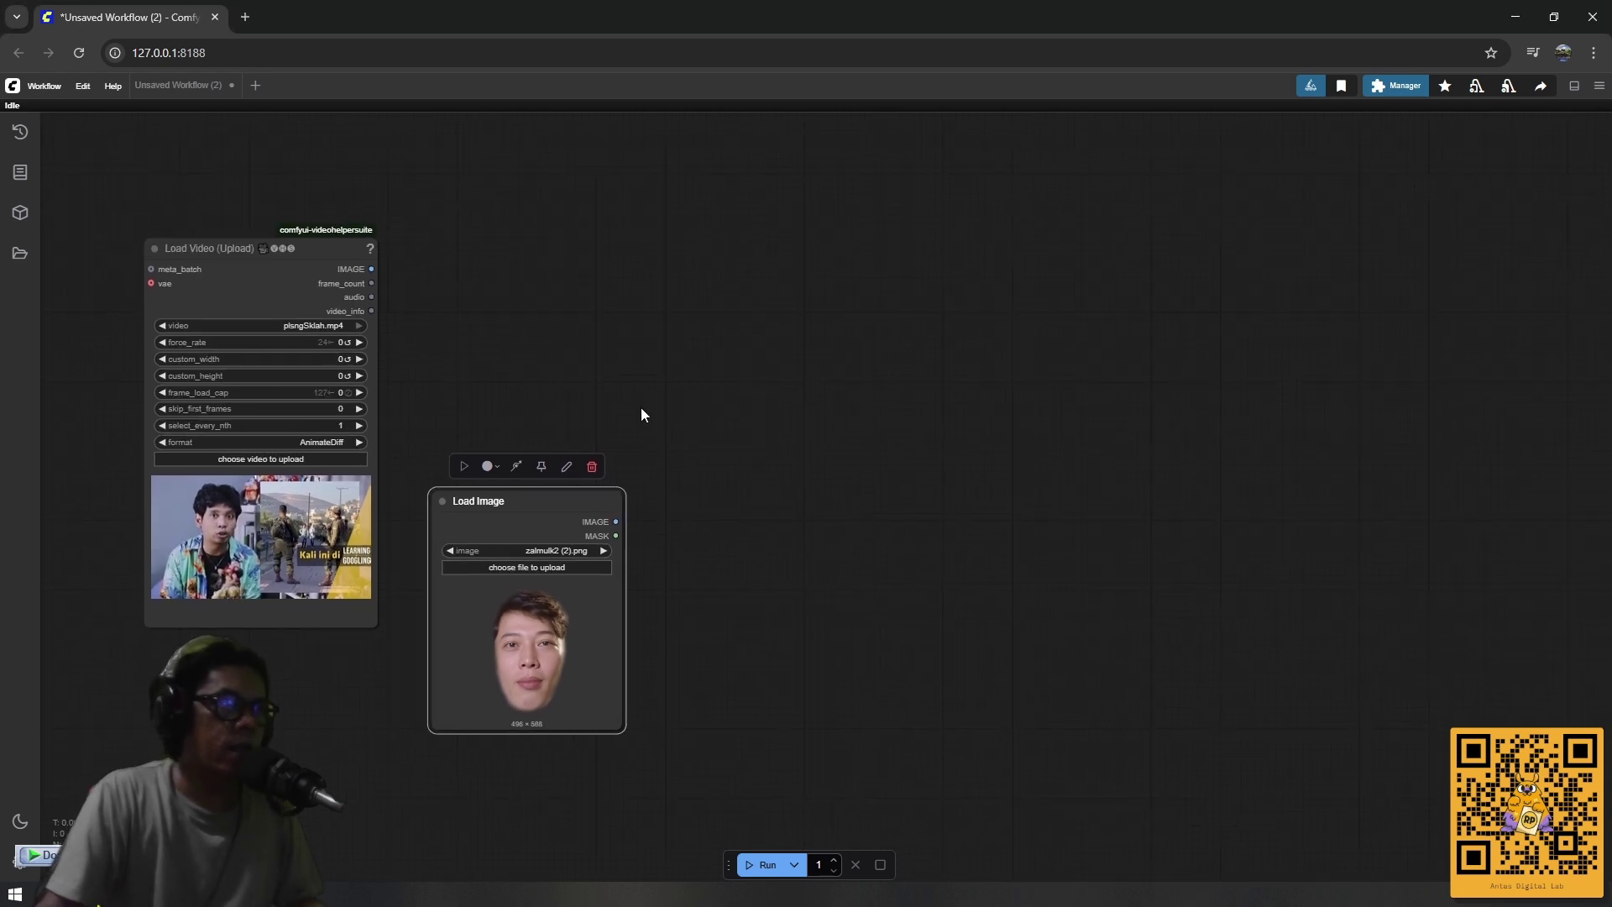
{"action": "double_click", "coordinate": [557, 277]}
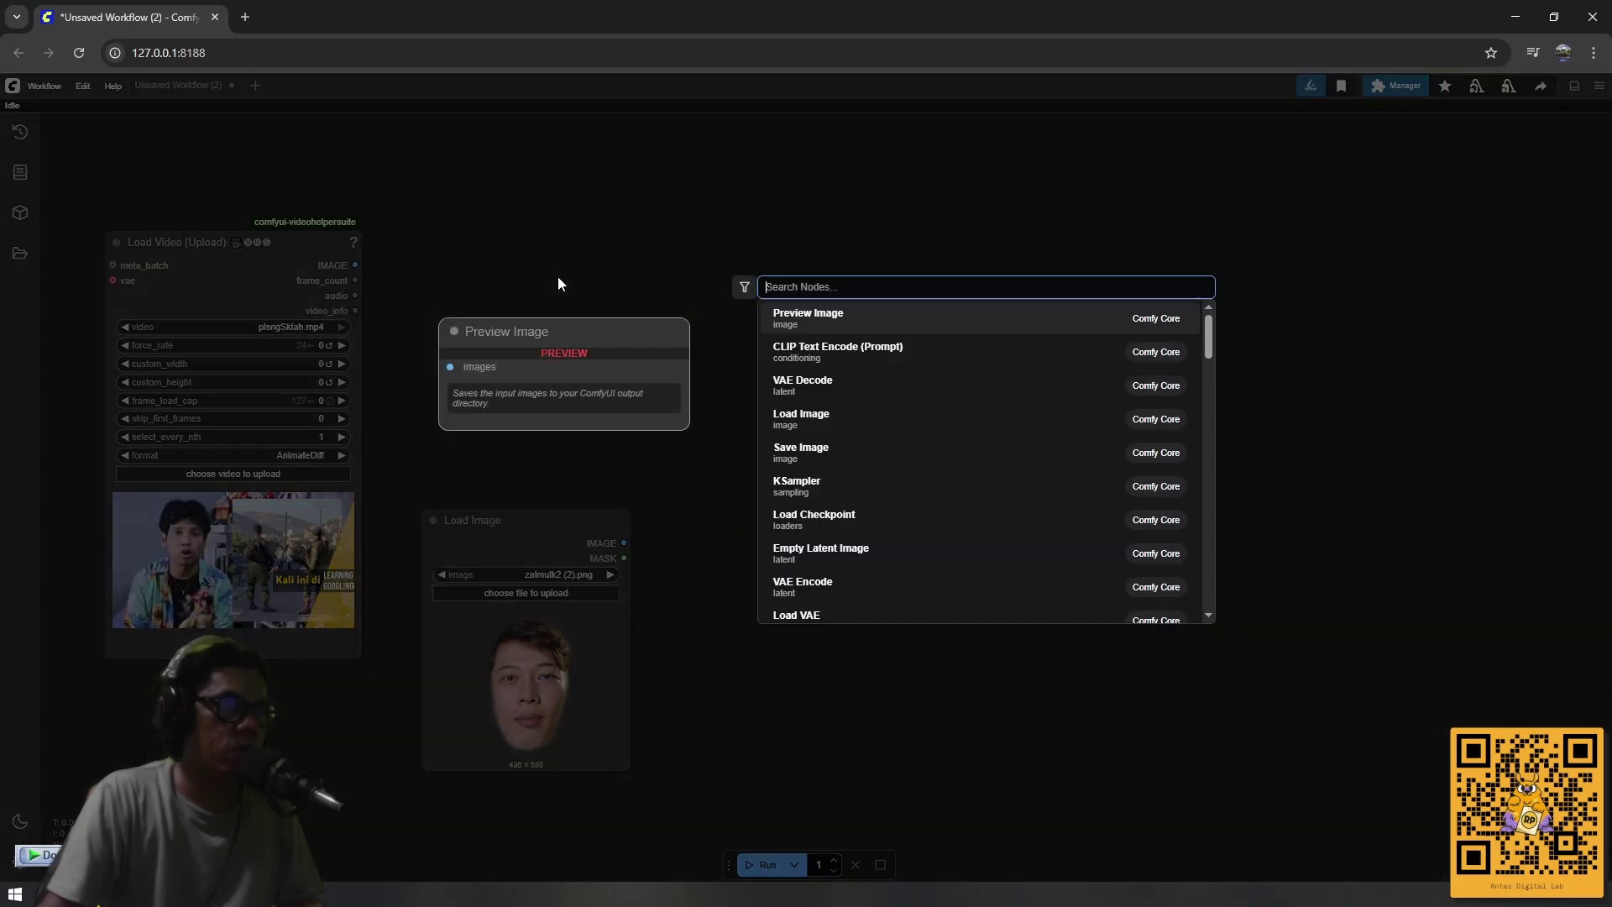
{"action": "type", "text": "u"}
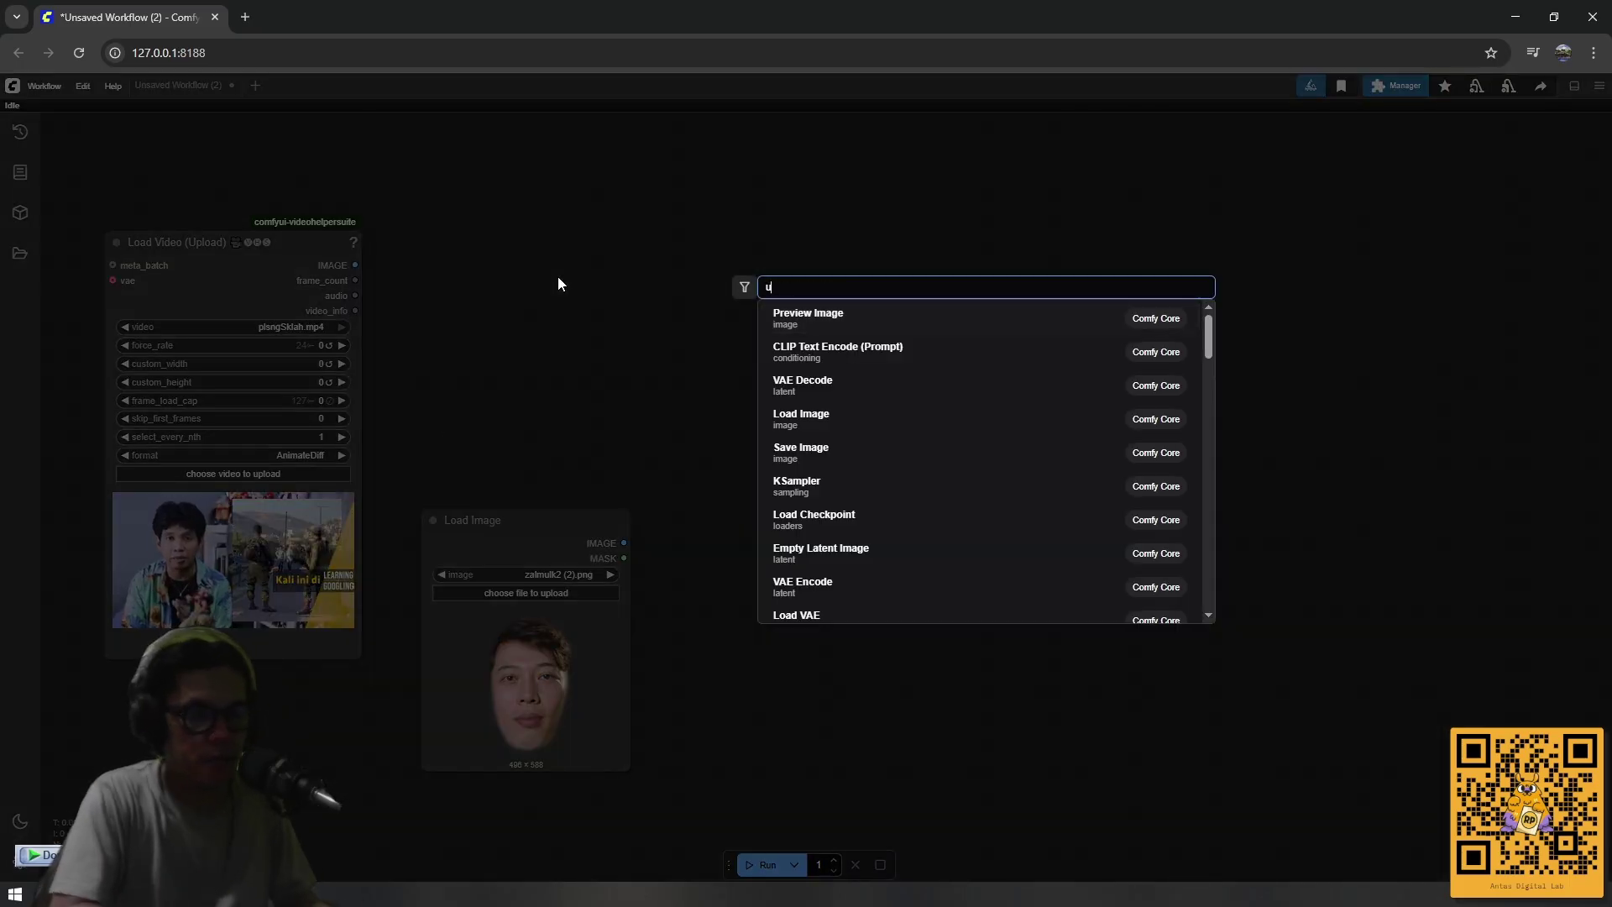
{"action": "type", "text": "p"}
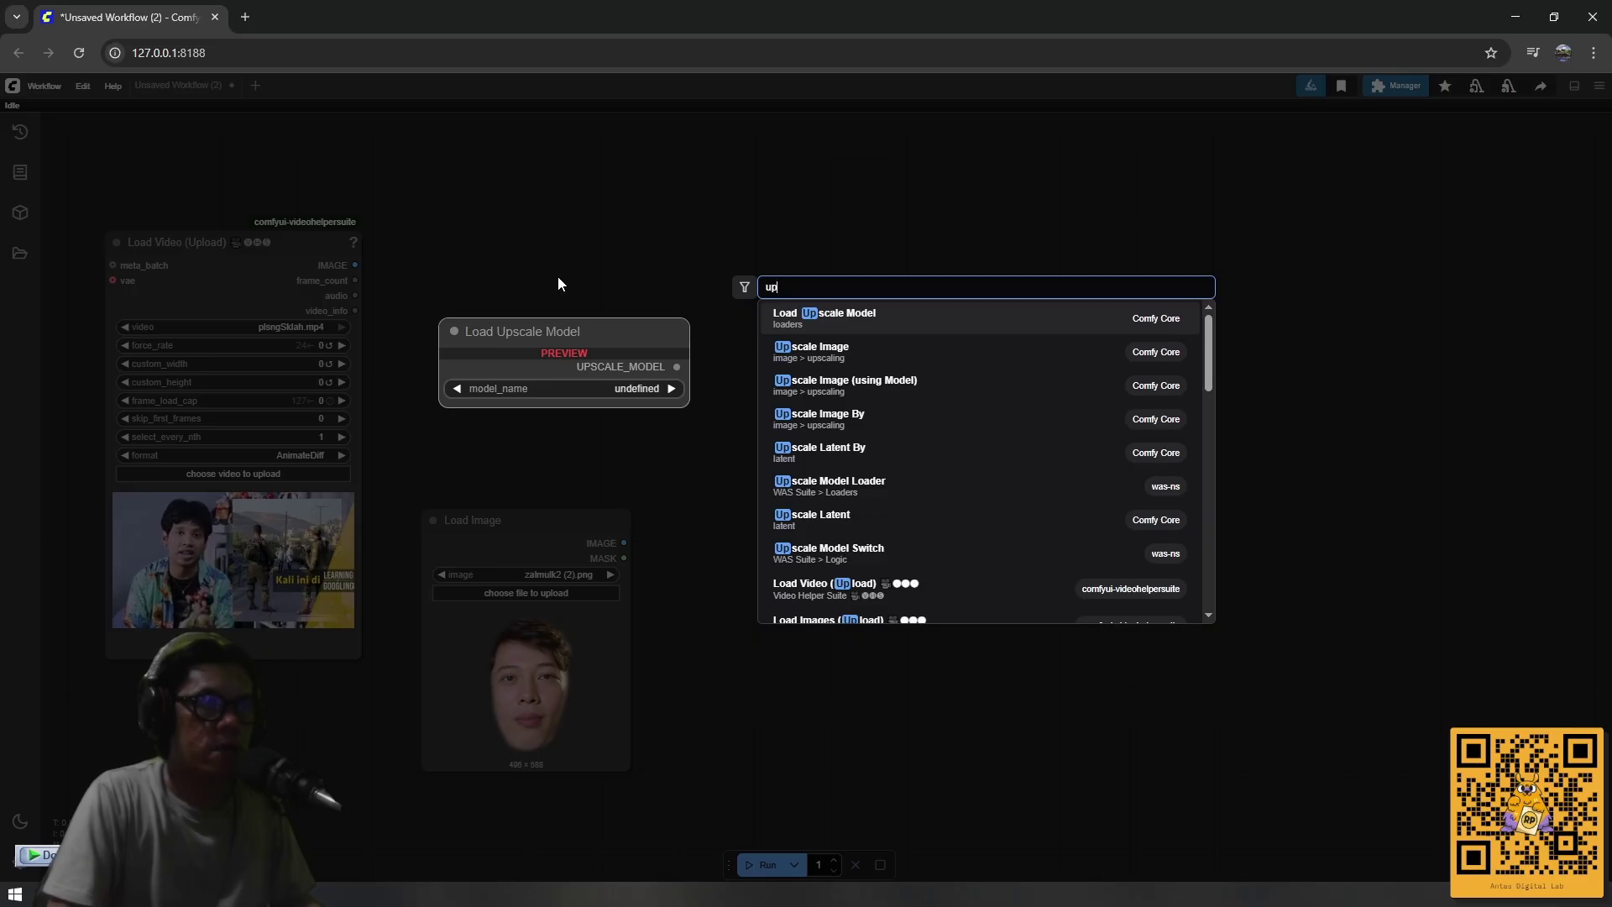
{"action": "left_click", "coordinate": [895, 319]}
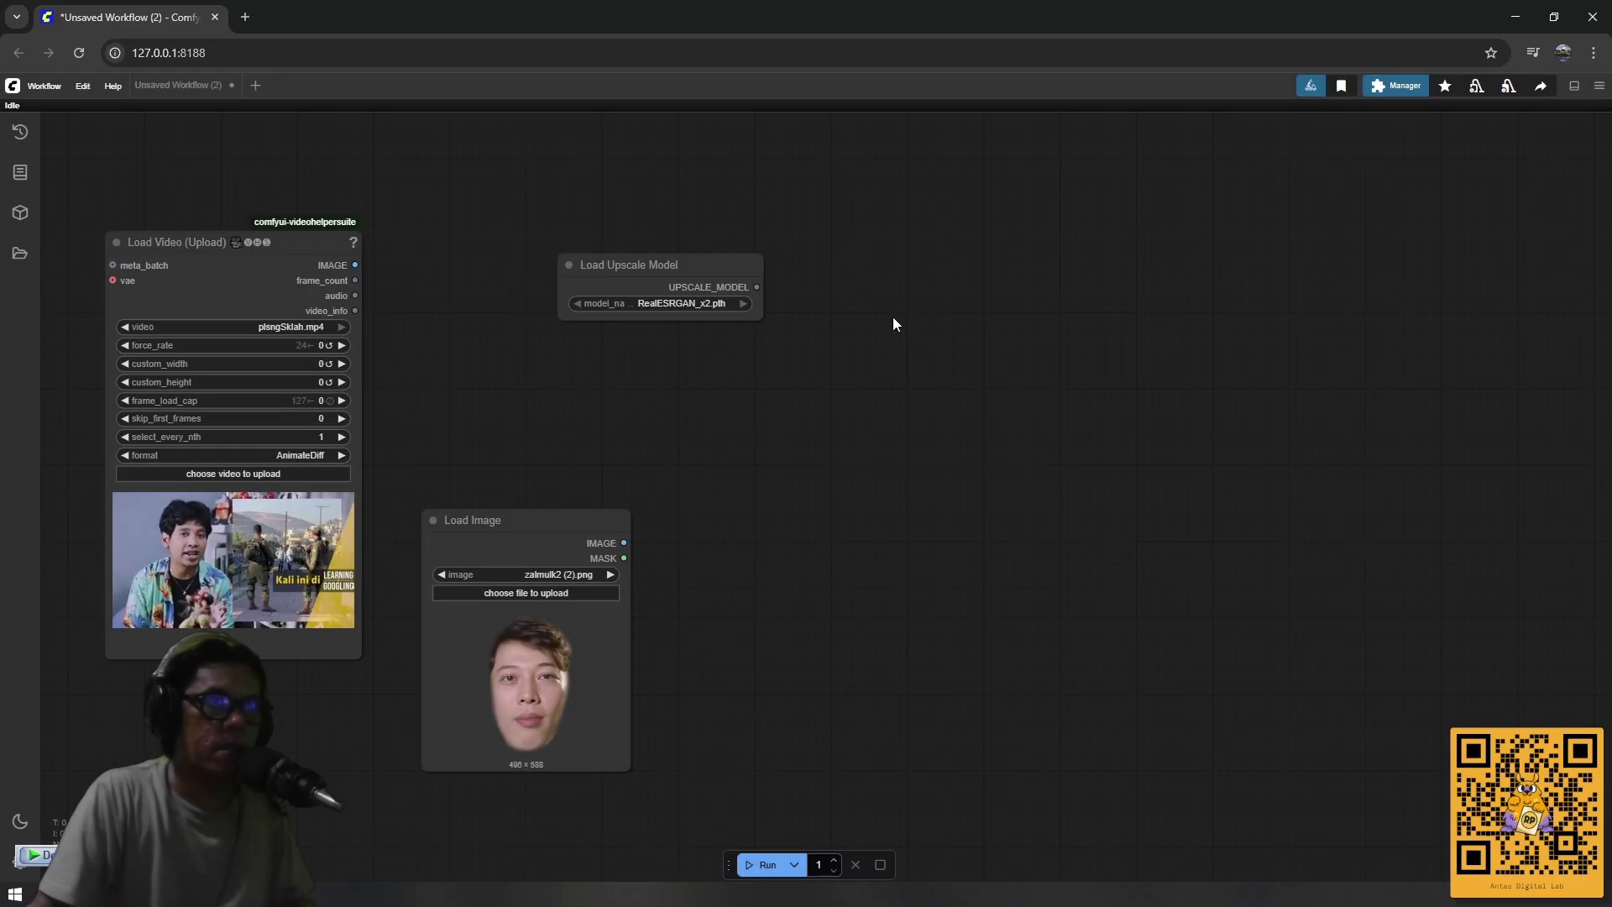
{"action": "left_click_drag", "start_coordinate": [697, 263], "coordinate": [815, 221]}
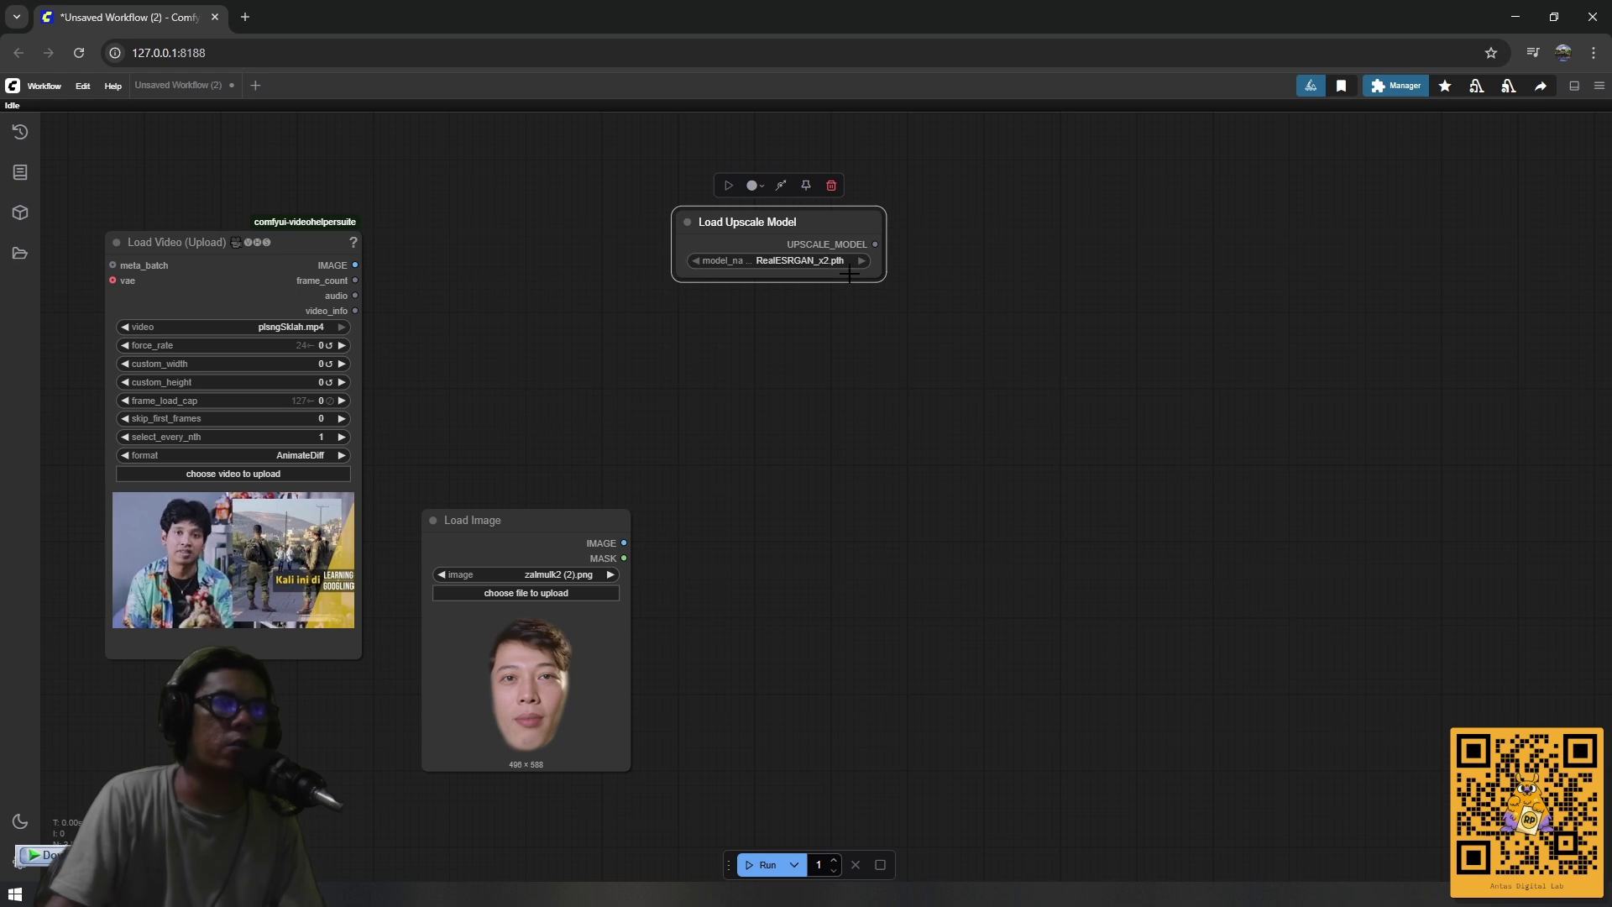
{"action": "mouse_move", "coordinate": [764, 222]}
{"action": "left_mouse_down"}
{"action": "mouse_move", "coordinate": [716, 204]}
{"action": "mouse_move", "coordinate": [740, 214]}
{"action": "left_mouse_up"}
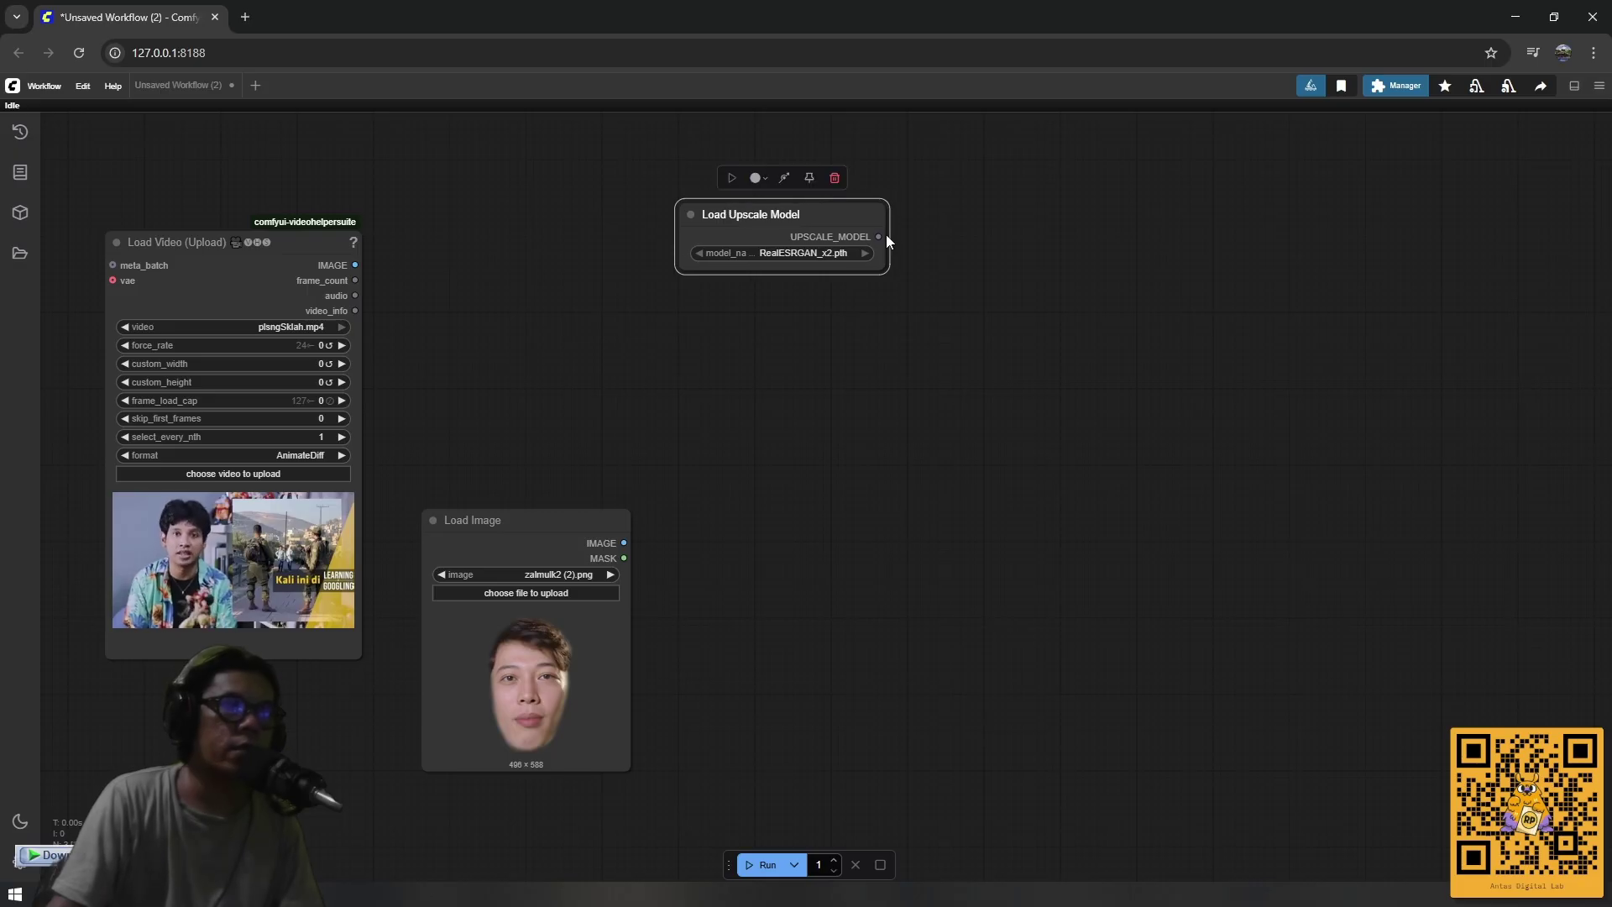
Add an Upscale Image (using Model) node from the UPSCALE_MODEL output and place it just below Load Upscale Model.
{"action": "left_click_drag", "start_coordinate": [884, 236], "coordinate": [755, 337]}
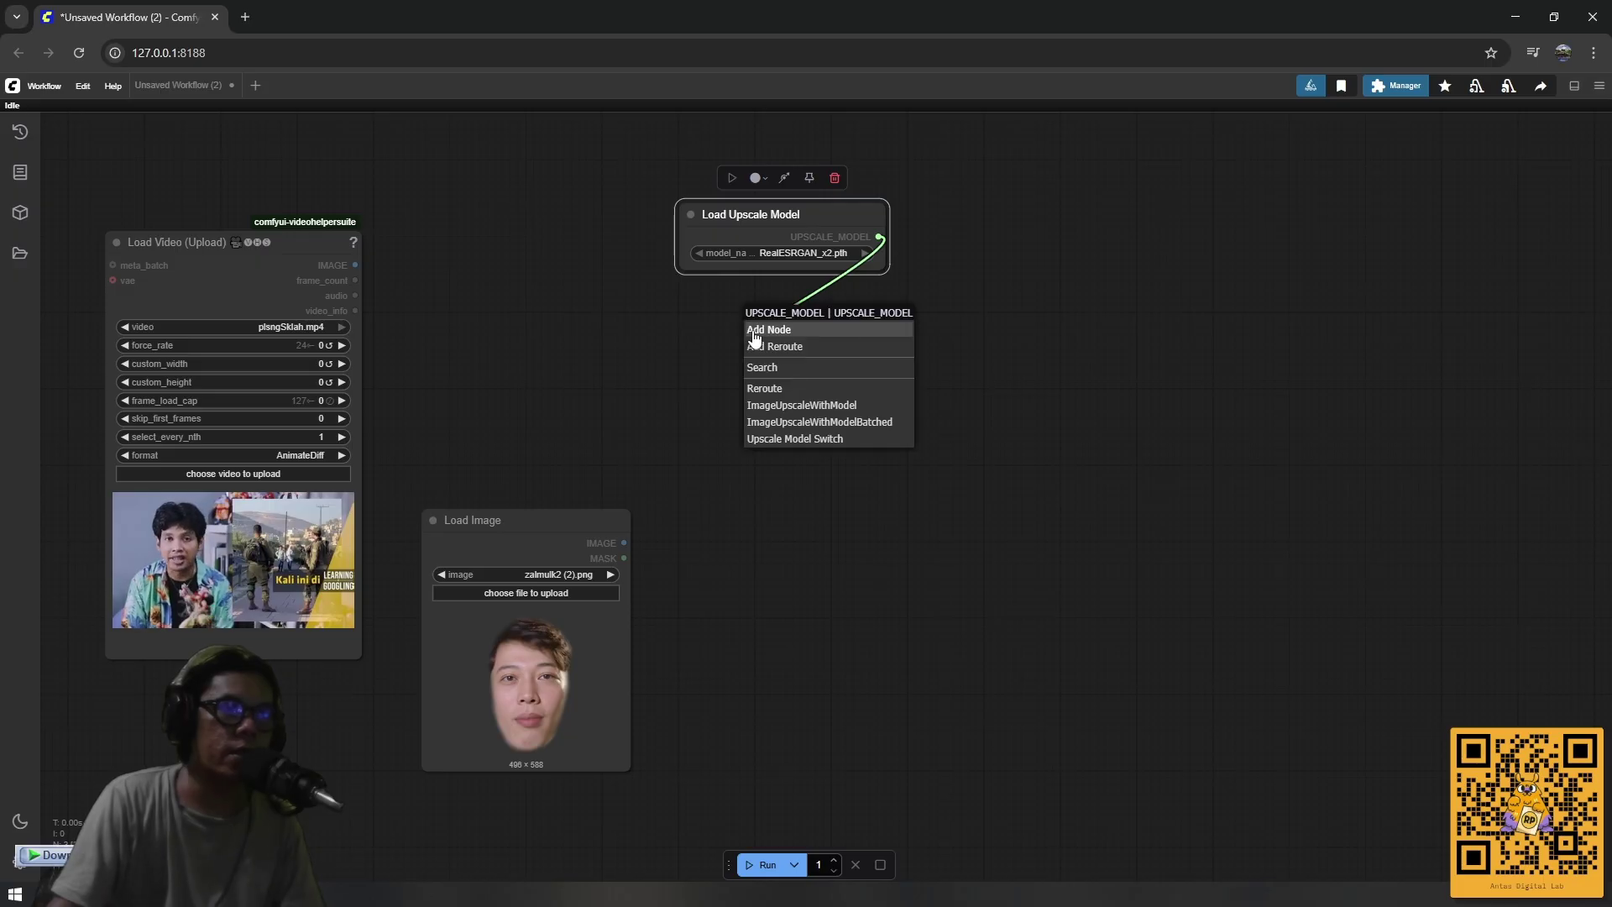
{"action": "left_click", "coordinate": [787, 407]}
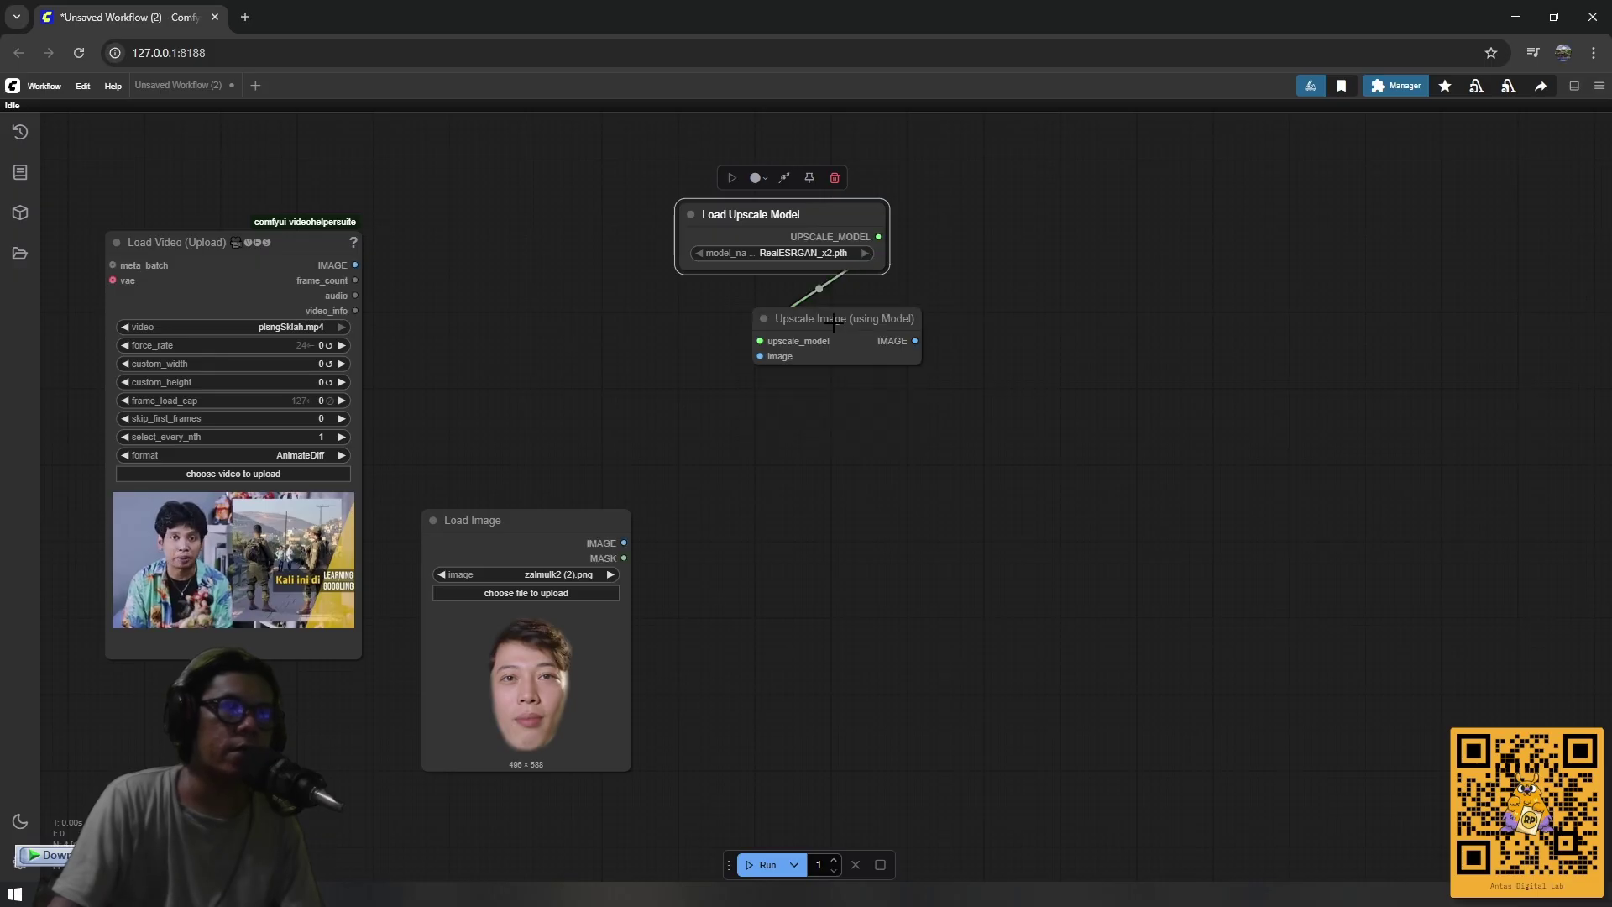
{"action": "left_click_drag", "start_coordinate": [833, 323], "coordinate": [781, 314]}
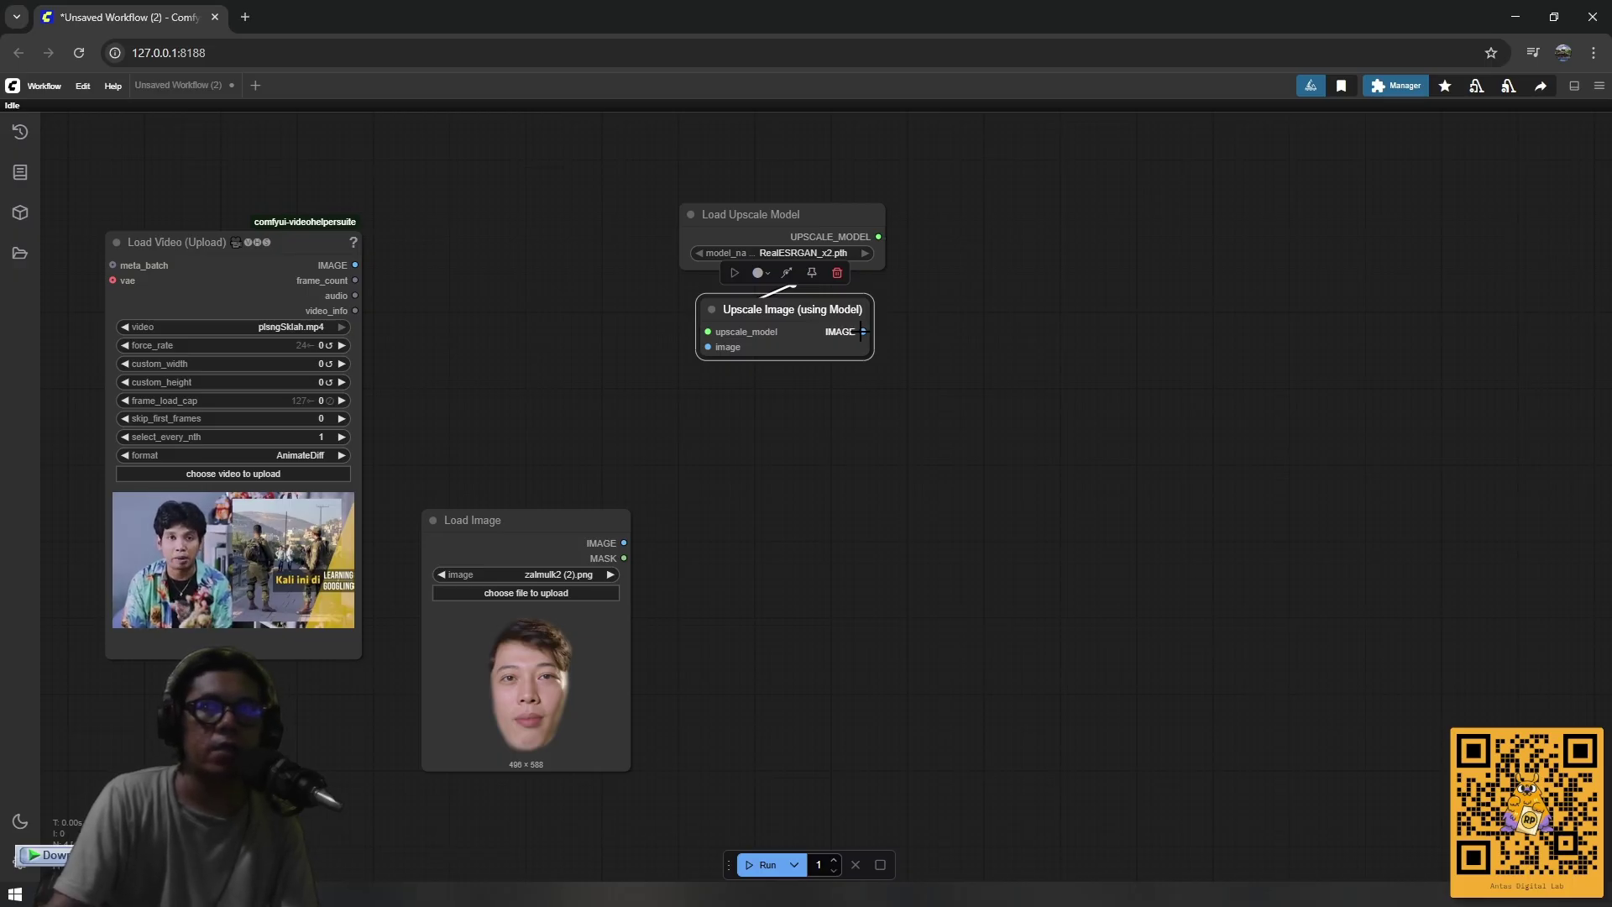
Find "resiz" for the upscaled IMAGE output and add the connected Resize Image v2 node from KJNodes.
{"action": "left_click_drag", "start_coordinate": [861, 332], "coordinate": [955, 314]}
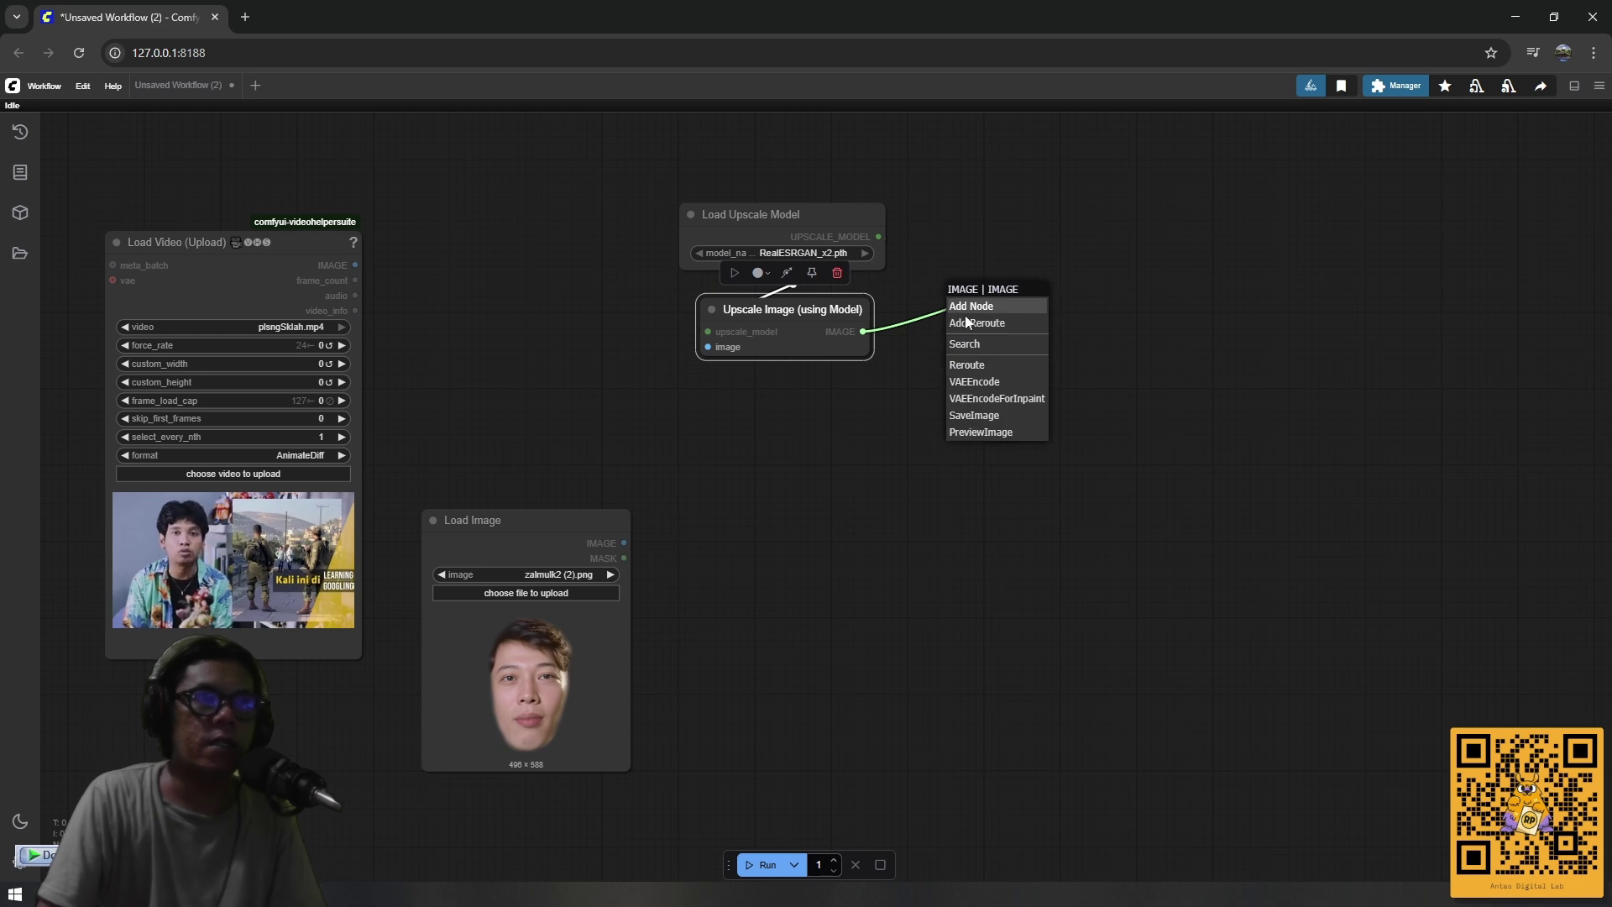
{"action": "left_click", "coordinate": [973, 344]}
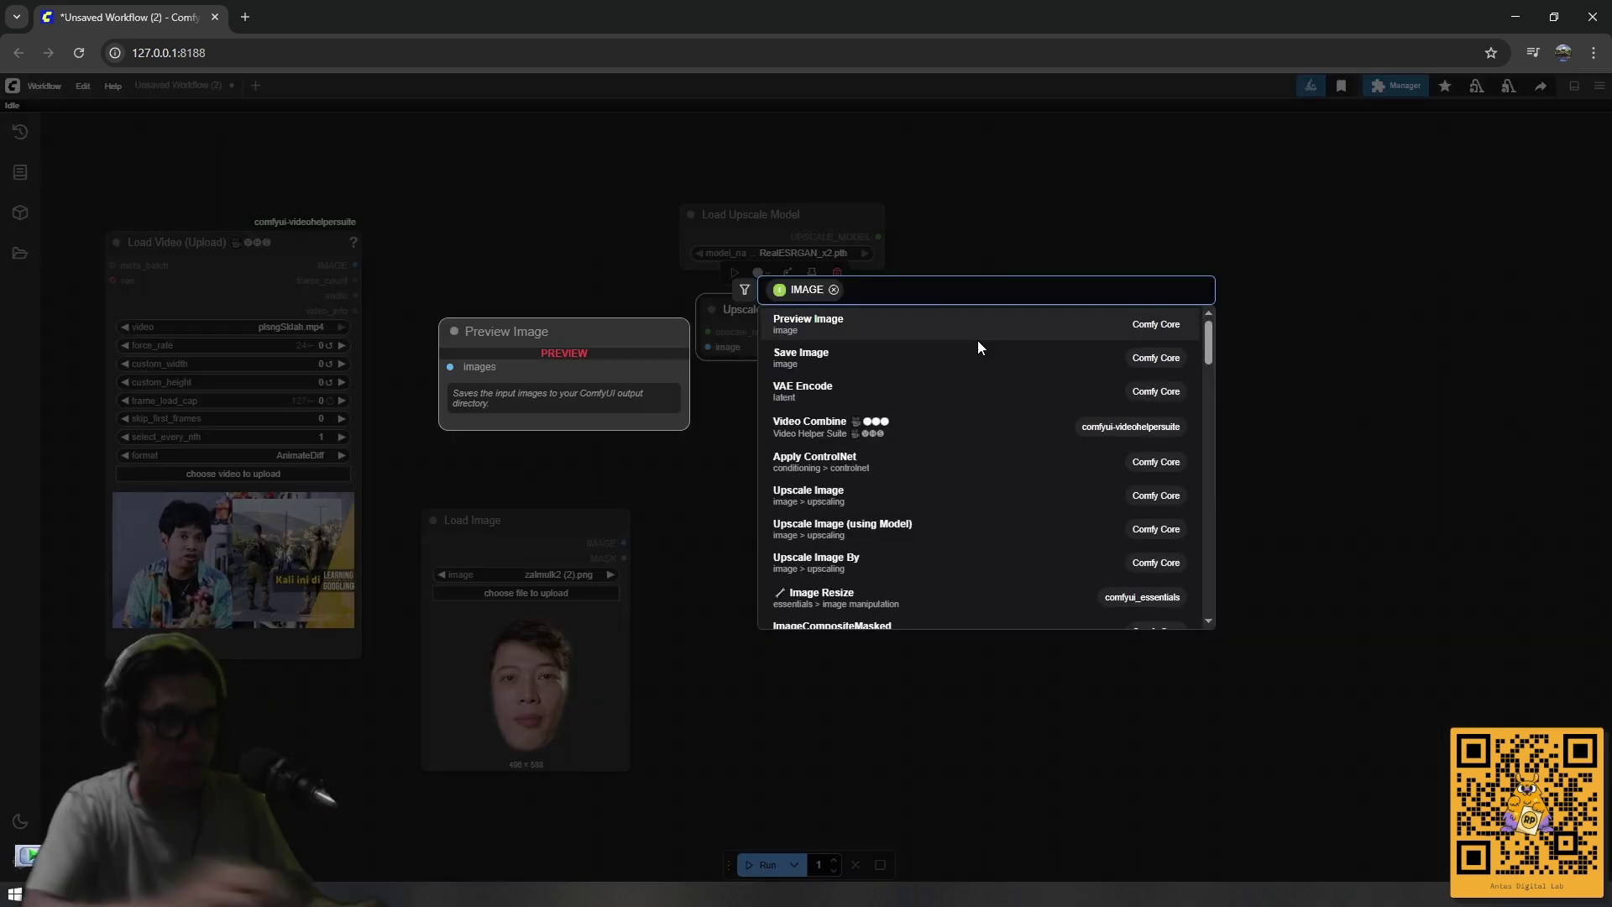
{"action": "type", "text": "resiz"}
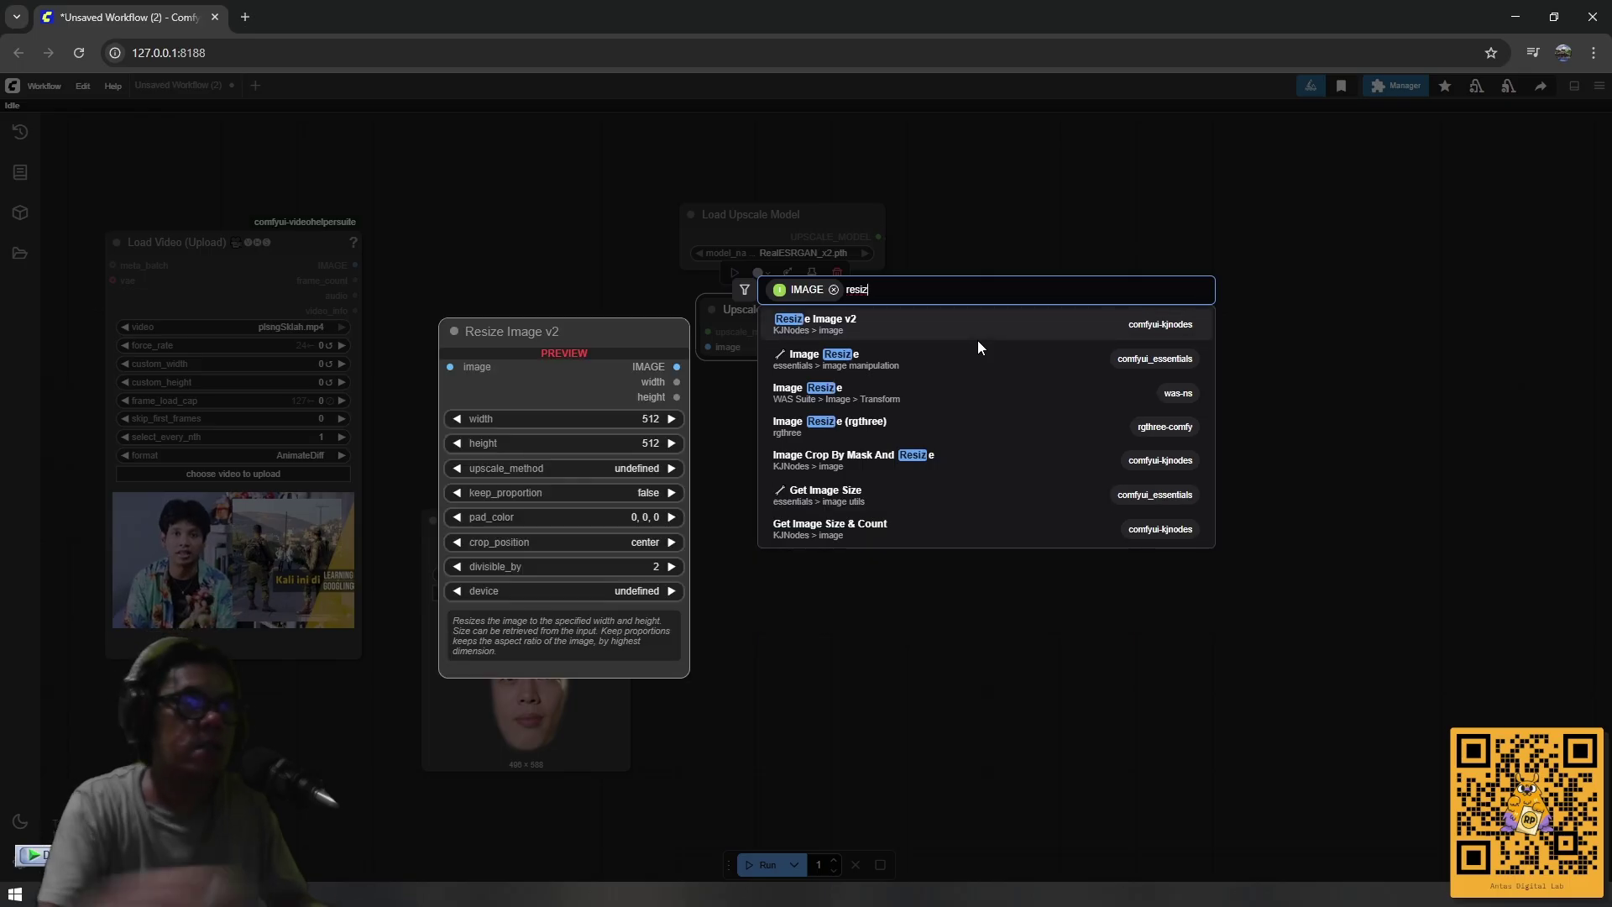
{"action": "left_click", "coordinate": [843, 323]}
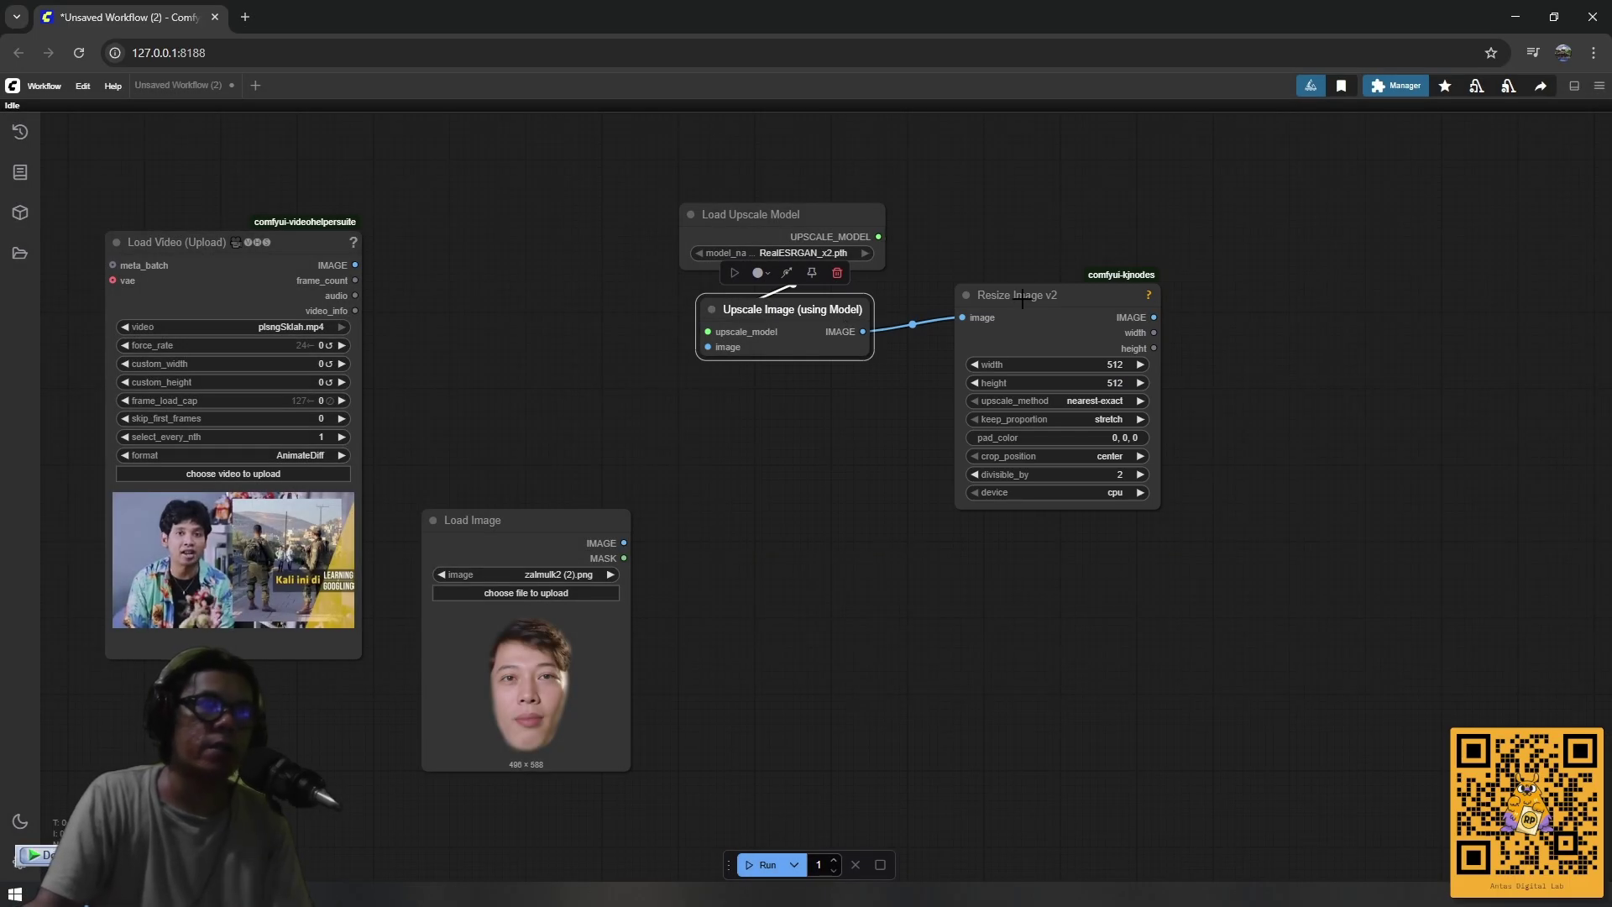
Select the Load Upscale Model and Upscale Image (using Model) nodes together and move them up and away from Resize Image v2.
{"action": "left_click_drag", "start_coordinate": [638, 194], "coordinate": [732, 225]}
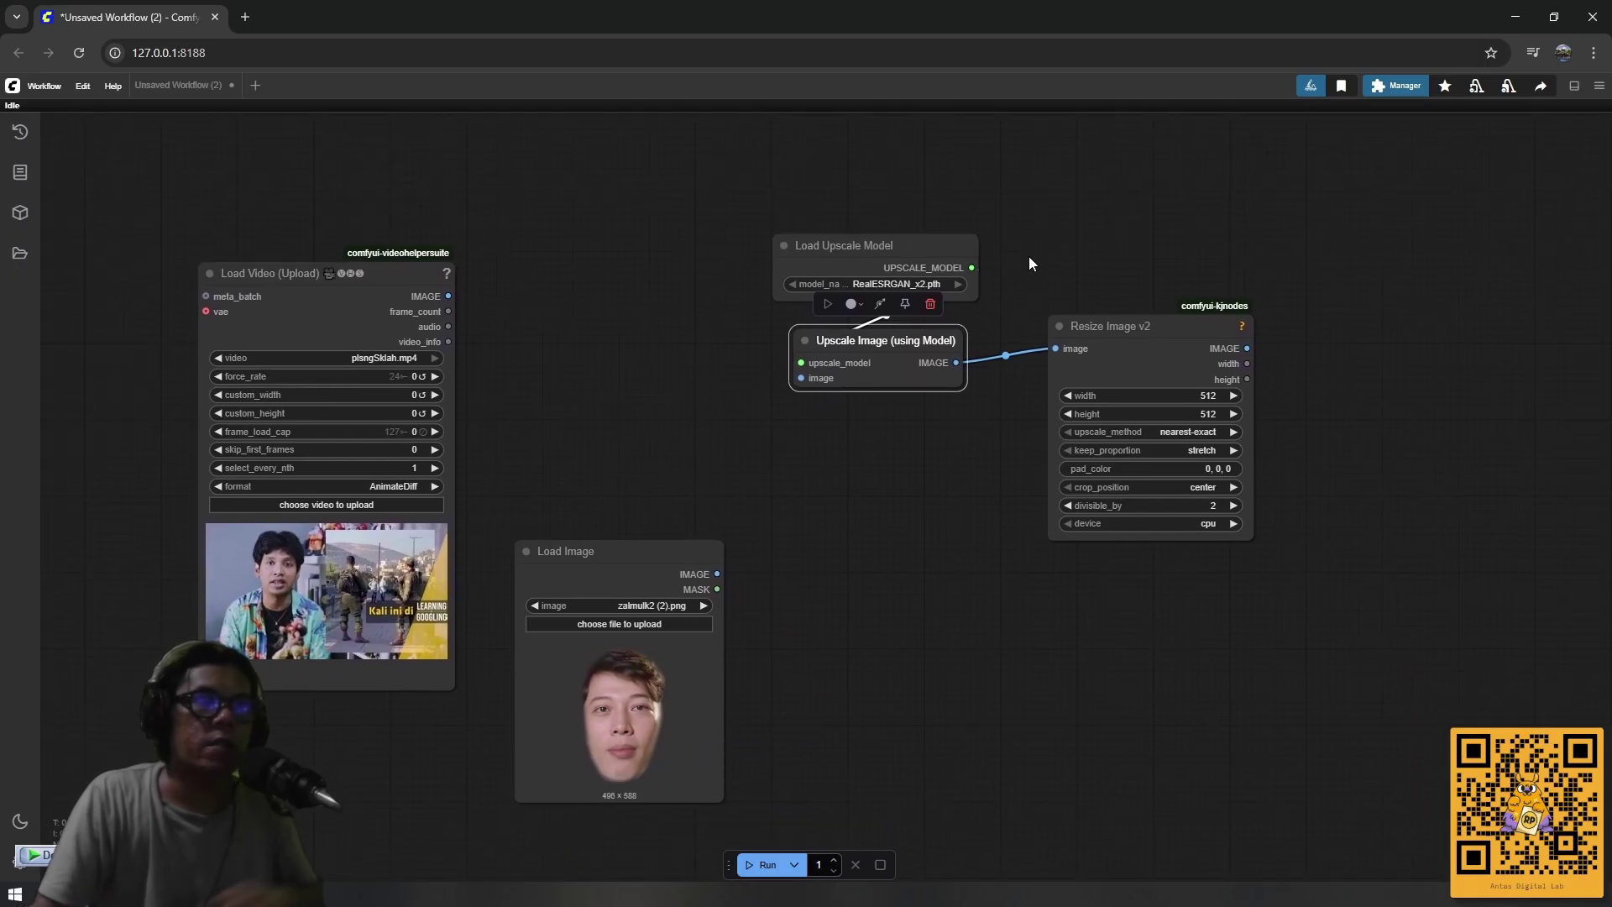
{"action": "left_click", "coordinate": [857, 245]}
{"action": "left_click", "coordinate": [888, 342]}
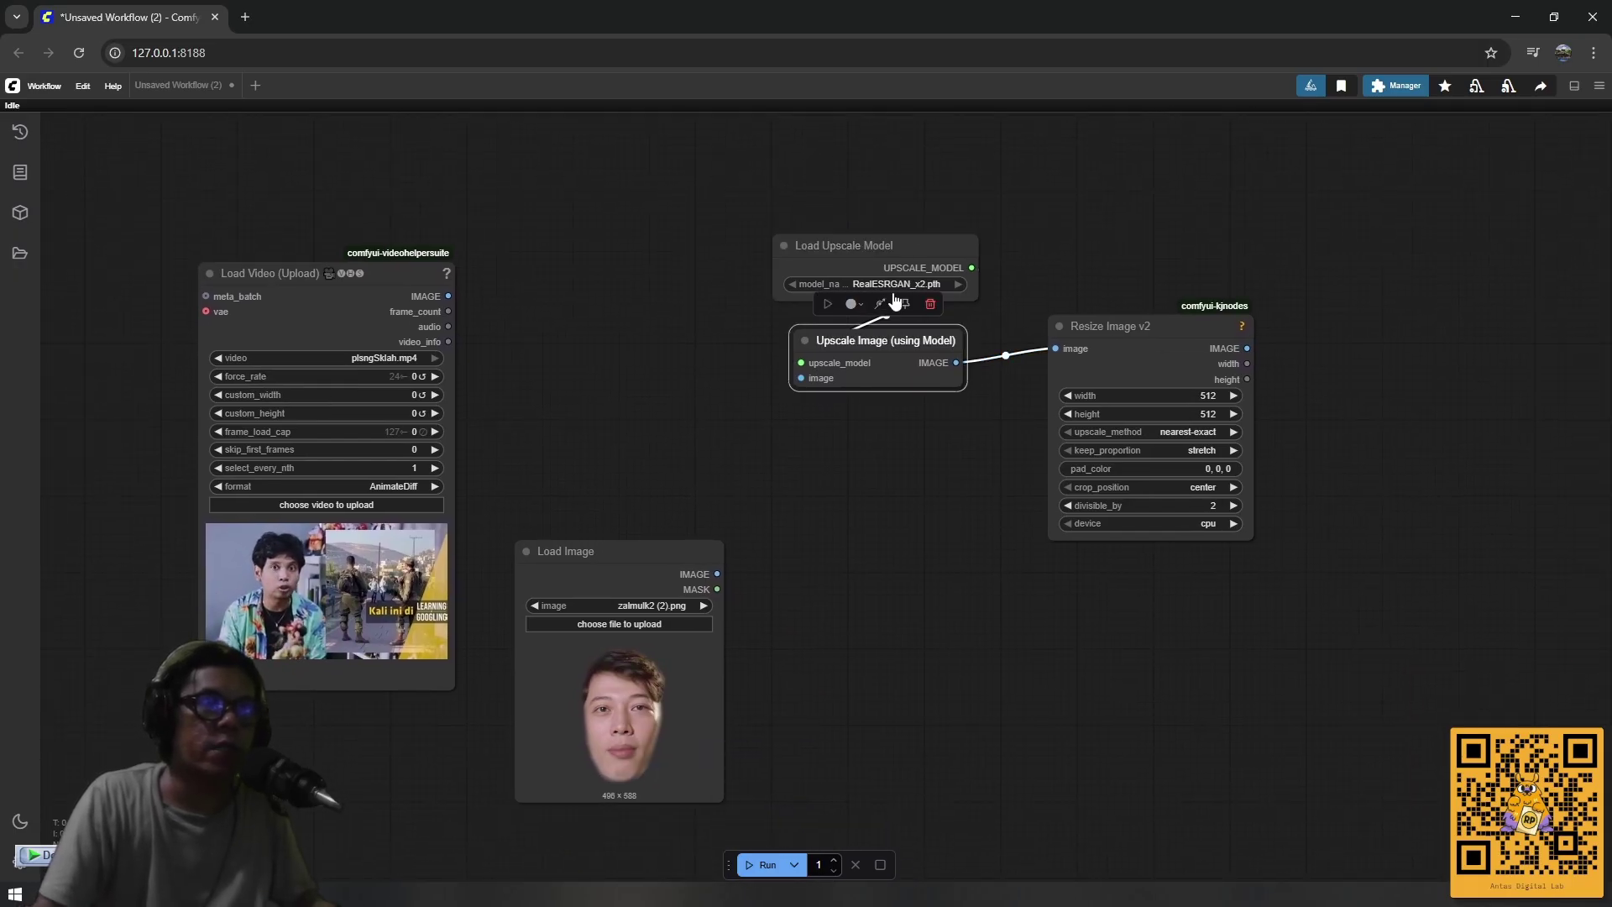
{"action": "left_click", "coordinate": [874, 250], "text": "shift"}
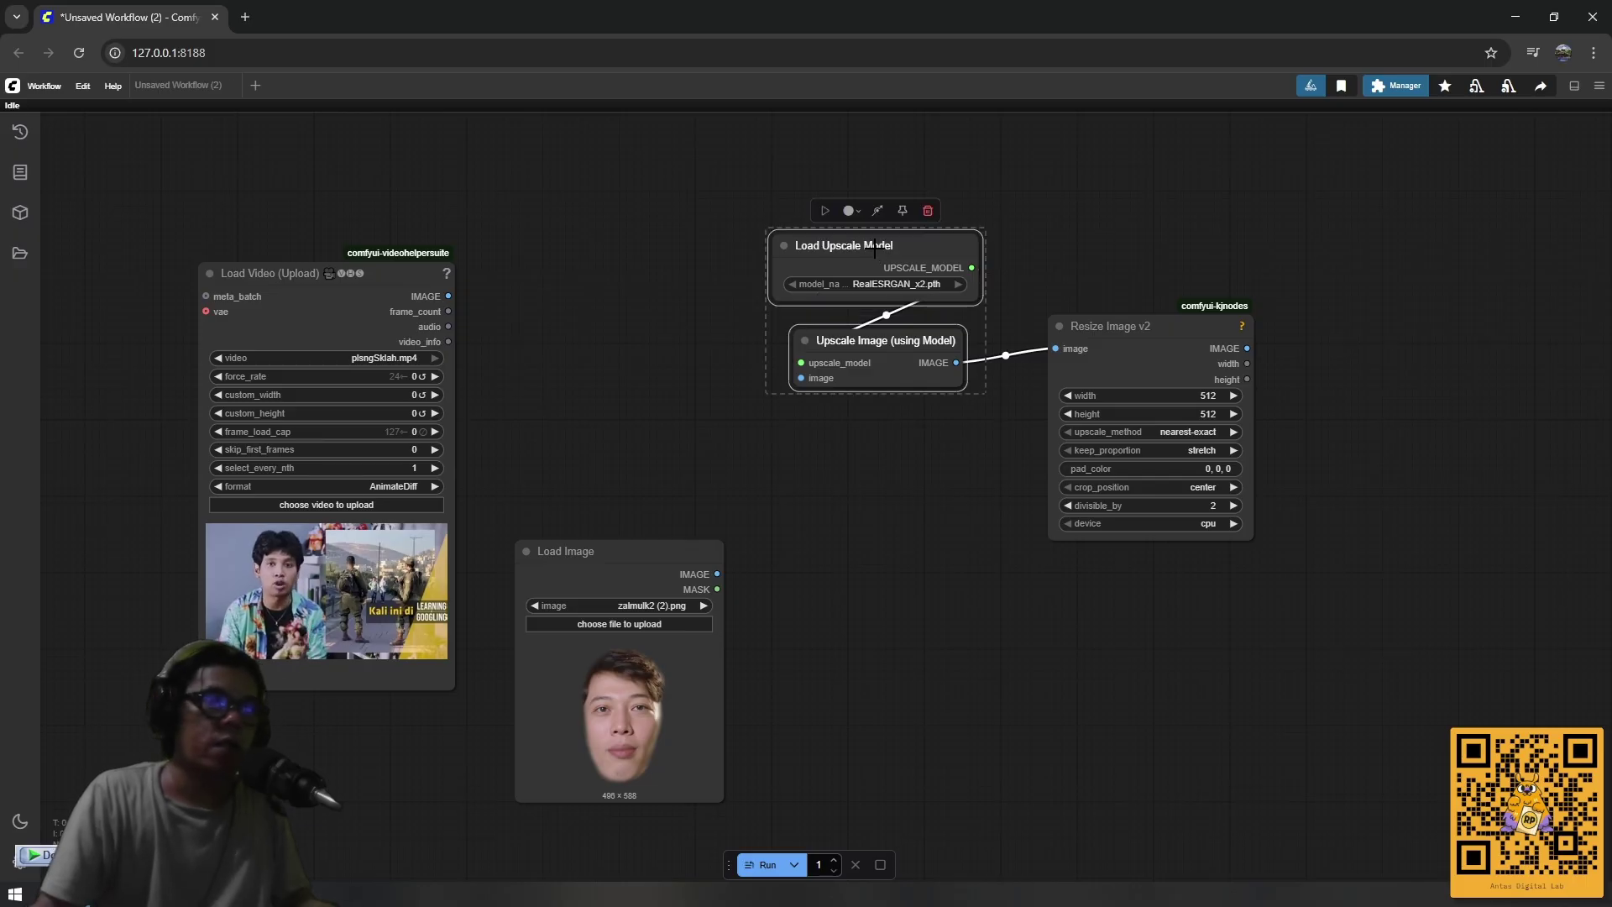
{"action": "left_click_drag", "start_coordinate": [874, 249], "coordinate": [805, 187]}
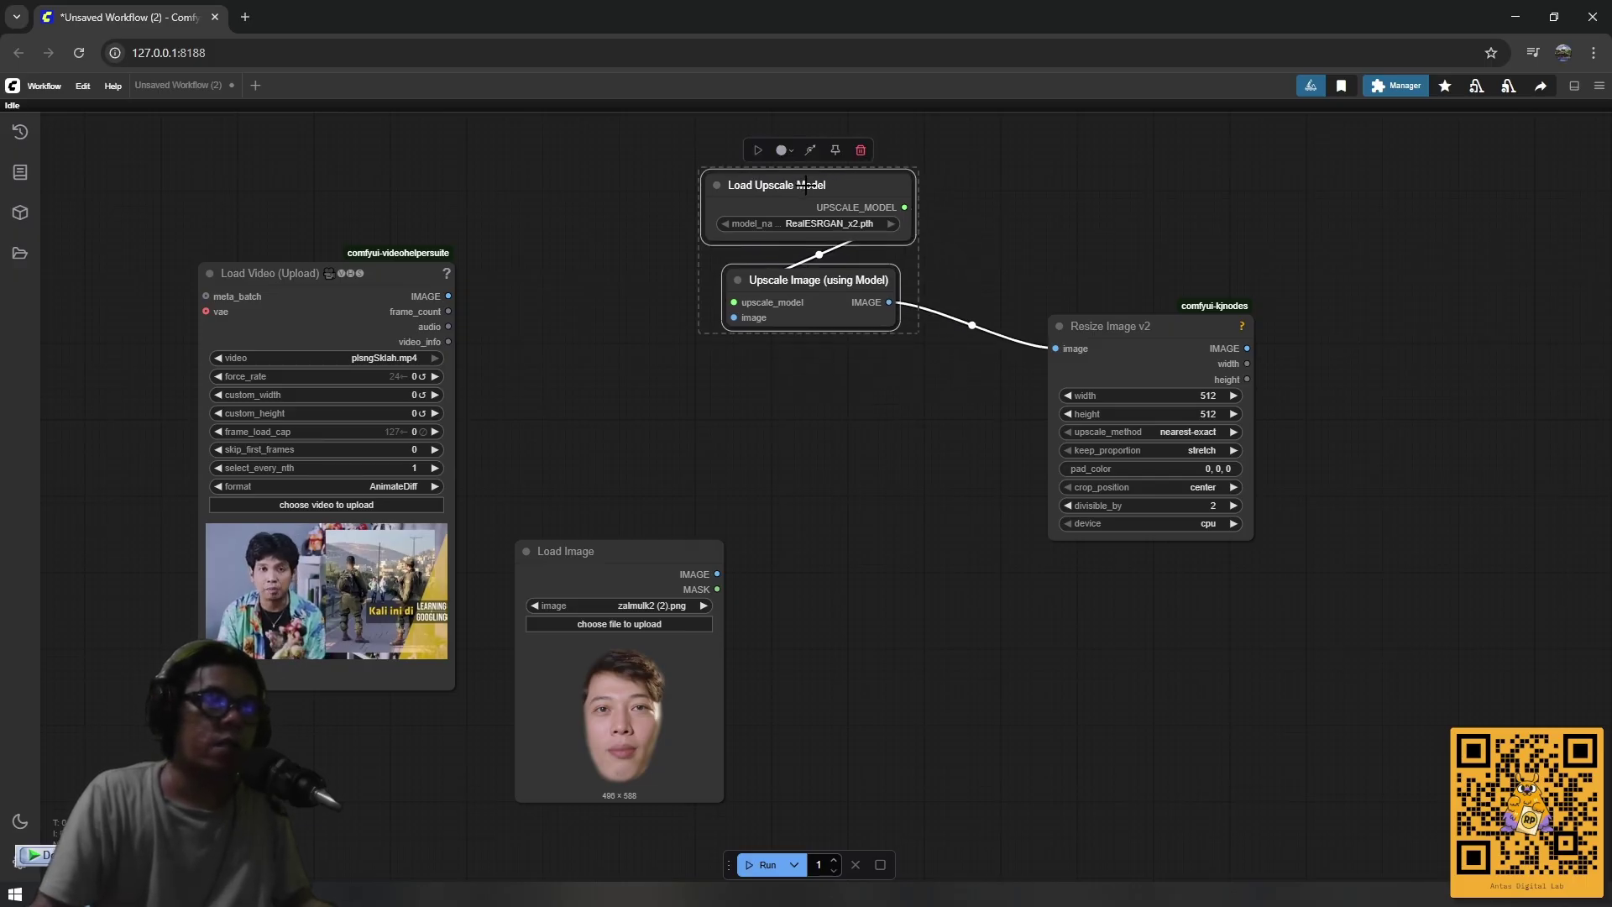
{"action": "left_click_drag", "start_coordinate": [761, 300], "coordinate": [726, 327]}
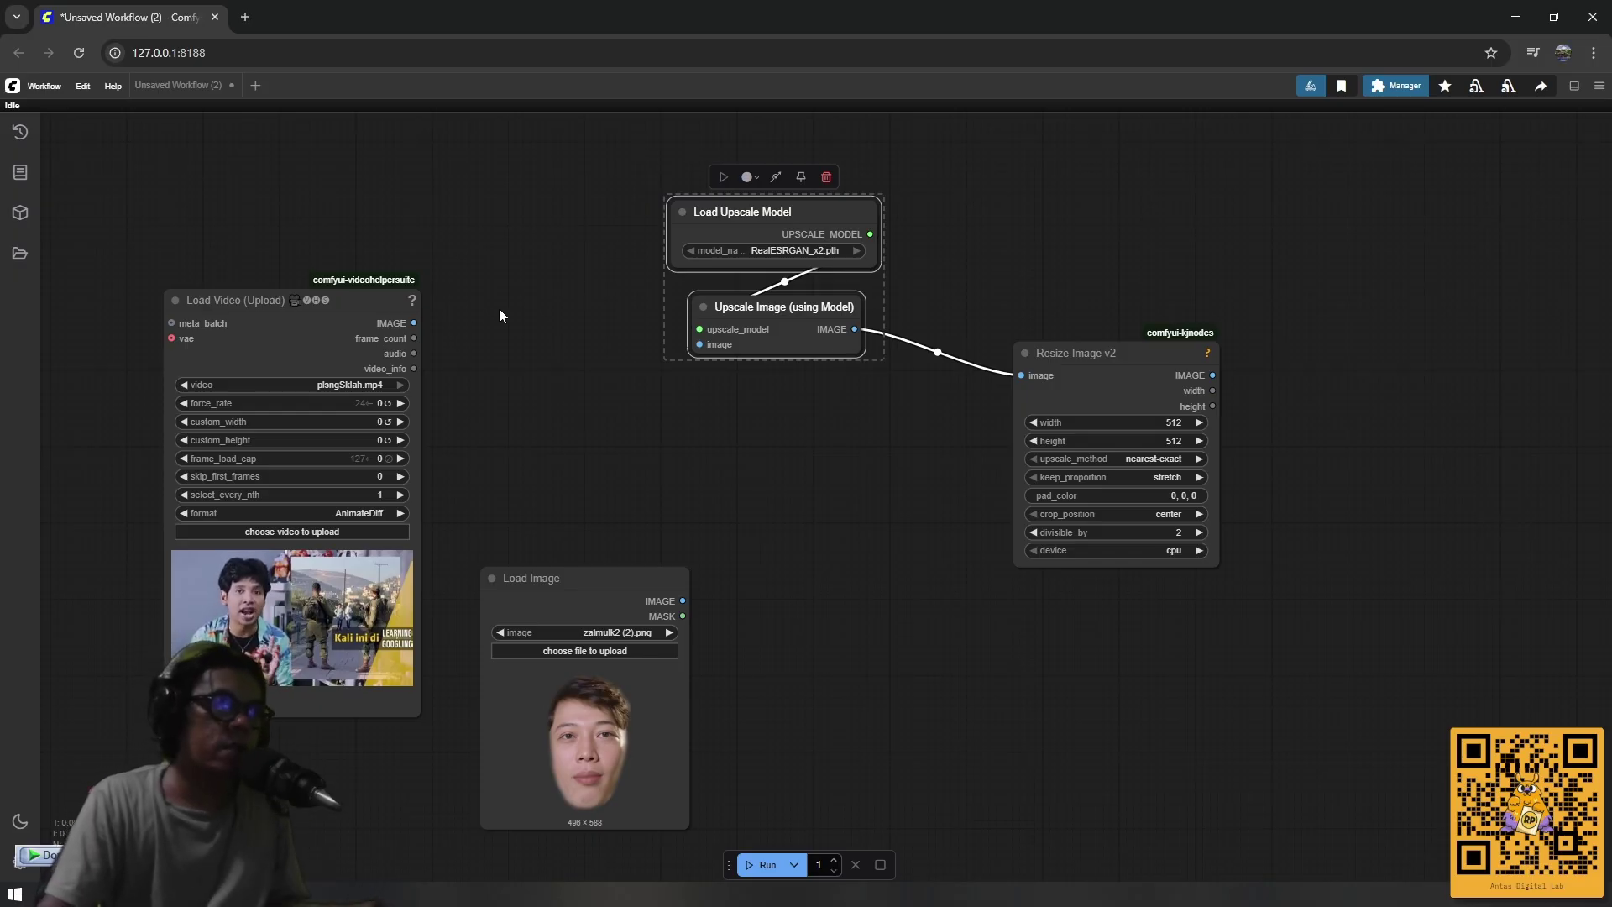
Connect the IMAGE output of Load Video (Upload) to the image input of Upscale Image (using Model).
{"action": "left_click_drag", "start_coordinate": [414, 322], "coordinate": [705, 344]}
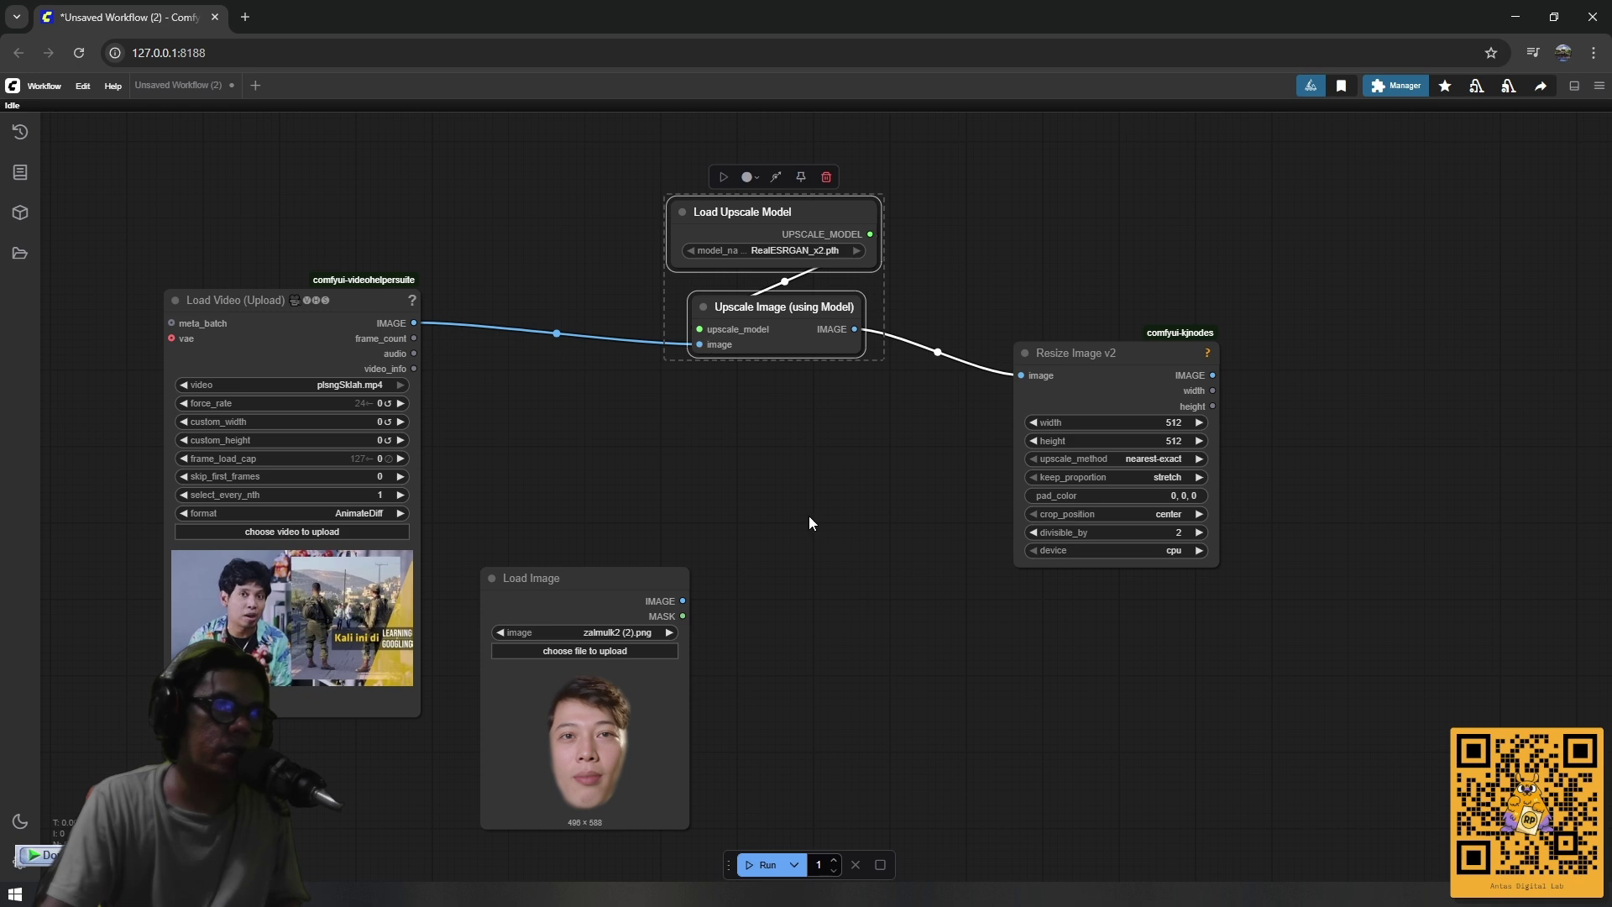
{"action": "left_click", "coordinate": [632, 168]}
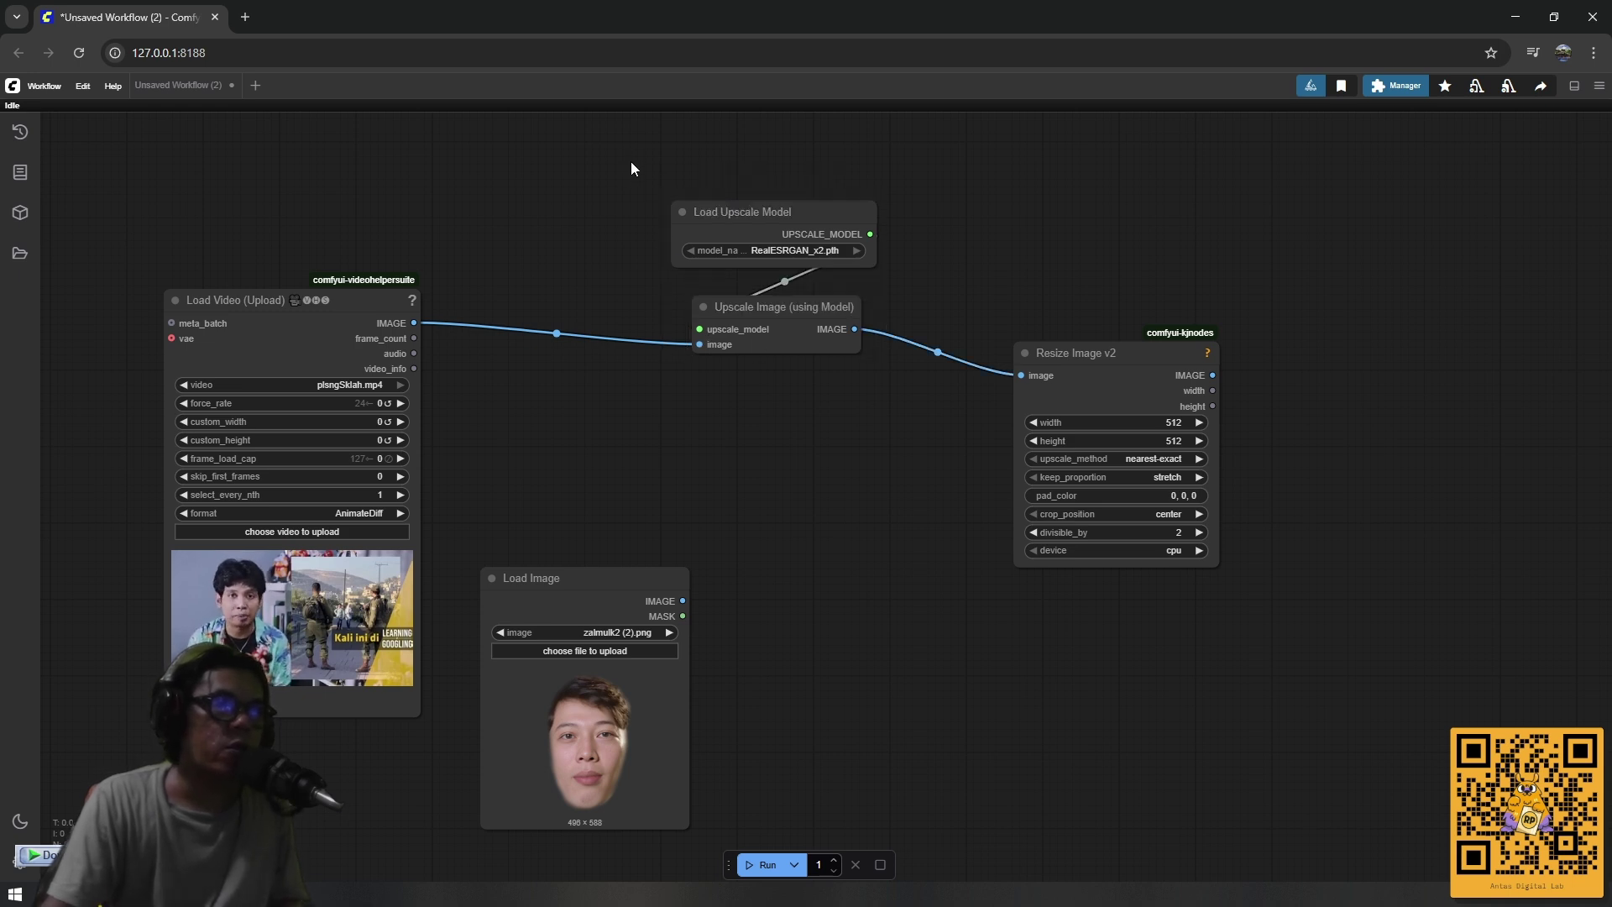
Group the Load Upscale Model and Upscale Image (using Model) nodes together and title the group "upsclae".
{"action": "left_click_drag", "start_coordinate": [631, 161], "coordinate": [924, 406]}
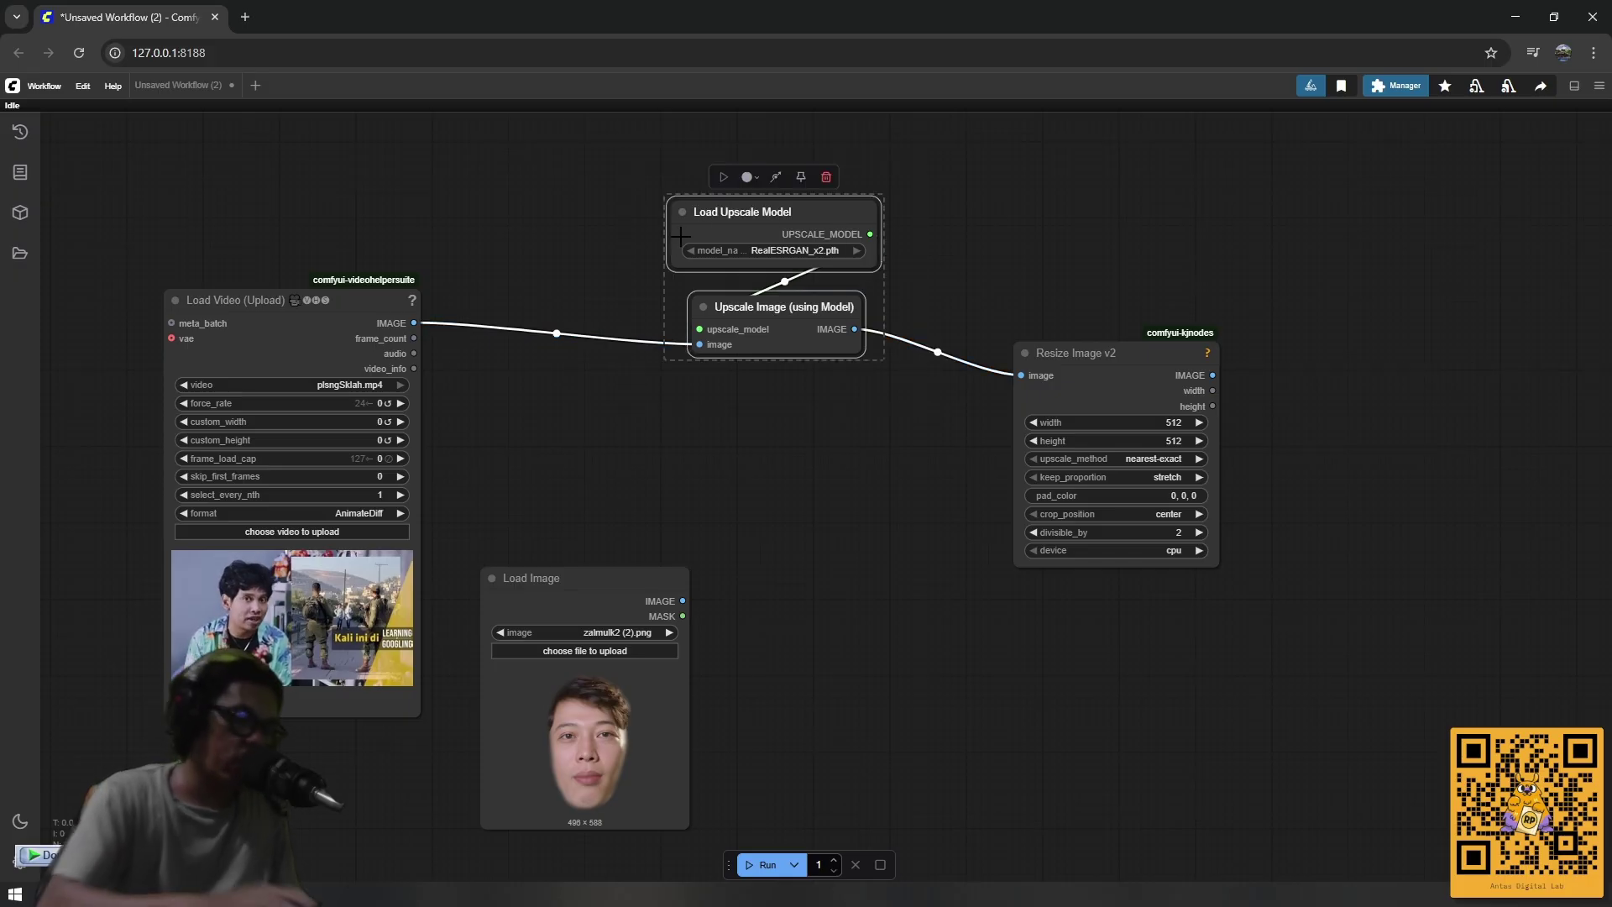
{"action": "key", "text": "ctrl+g"}
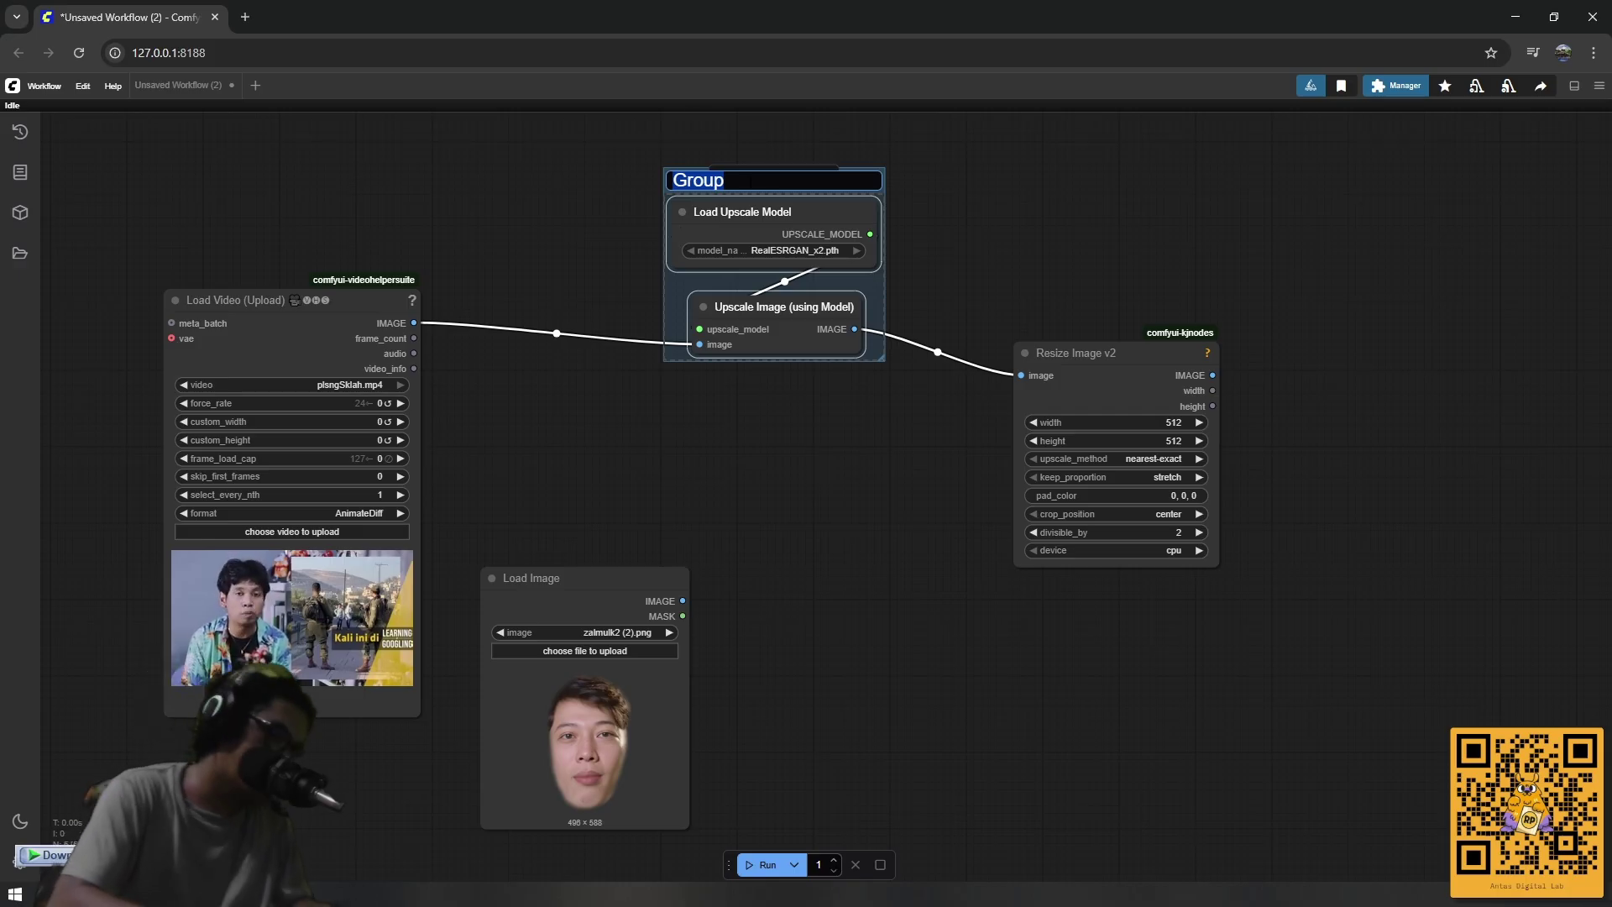
{"action": "type", "text": "UPSA"}
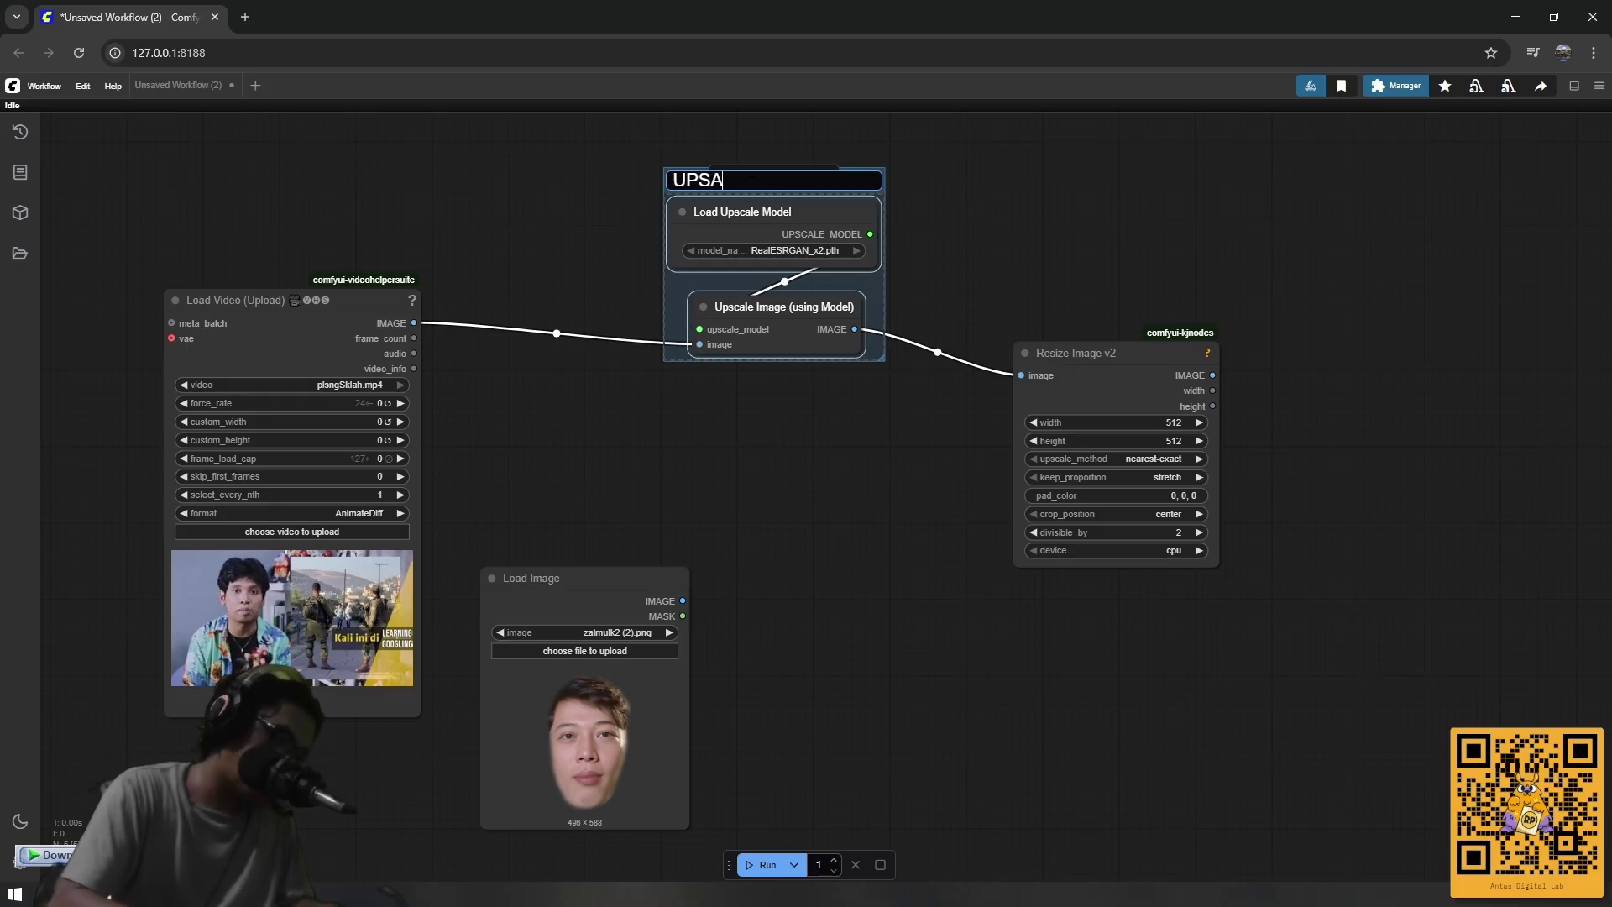
{"action": "key", "text": "BackSpace"}
{"action": "type", "text": "CA"}
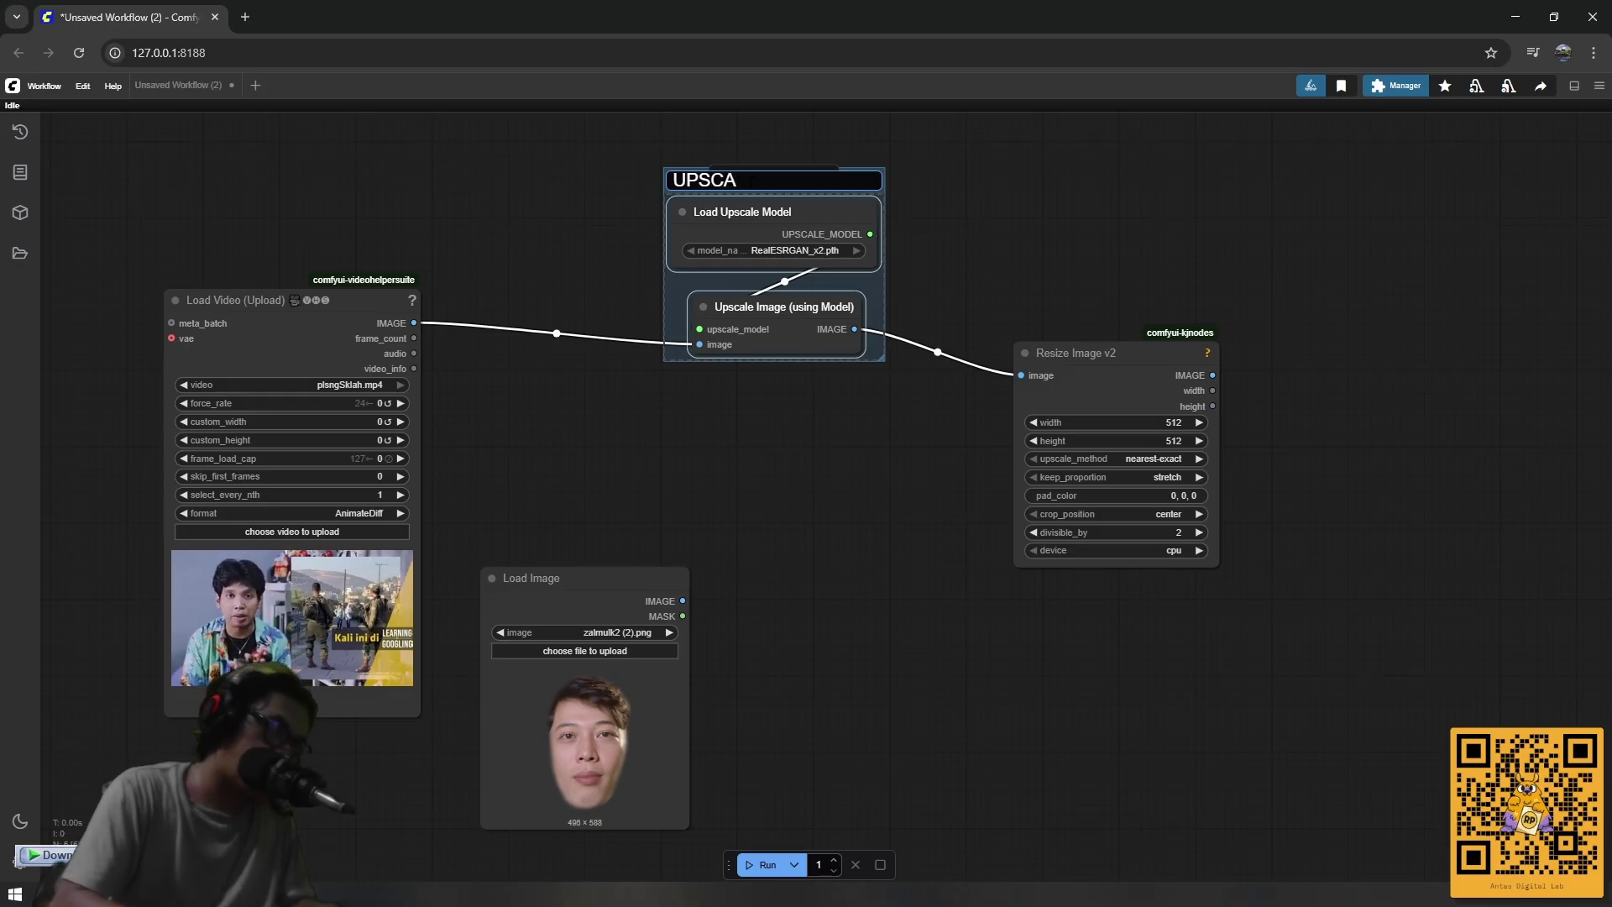
{"action": "type", "text": "LE"}
{"action": "key", "text": "BackSpace"}
{"action": "key", "text": "BackSpace"}
{"action": "key", "text": "BackSpace"}
{"action": "key", "text": "BackSpace"}
{"action": "key", "text": "BackSpace"}
{"action": "key", "text": "BackSpace"}
{"action": "key", "text": "BackSpace"}
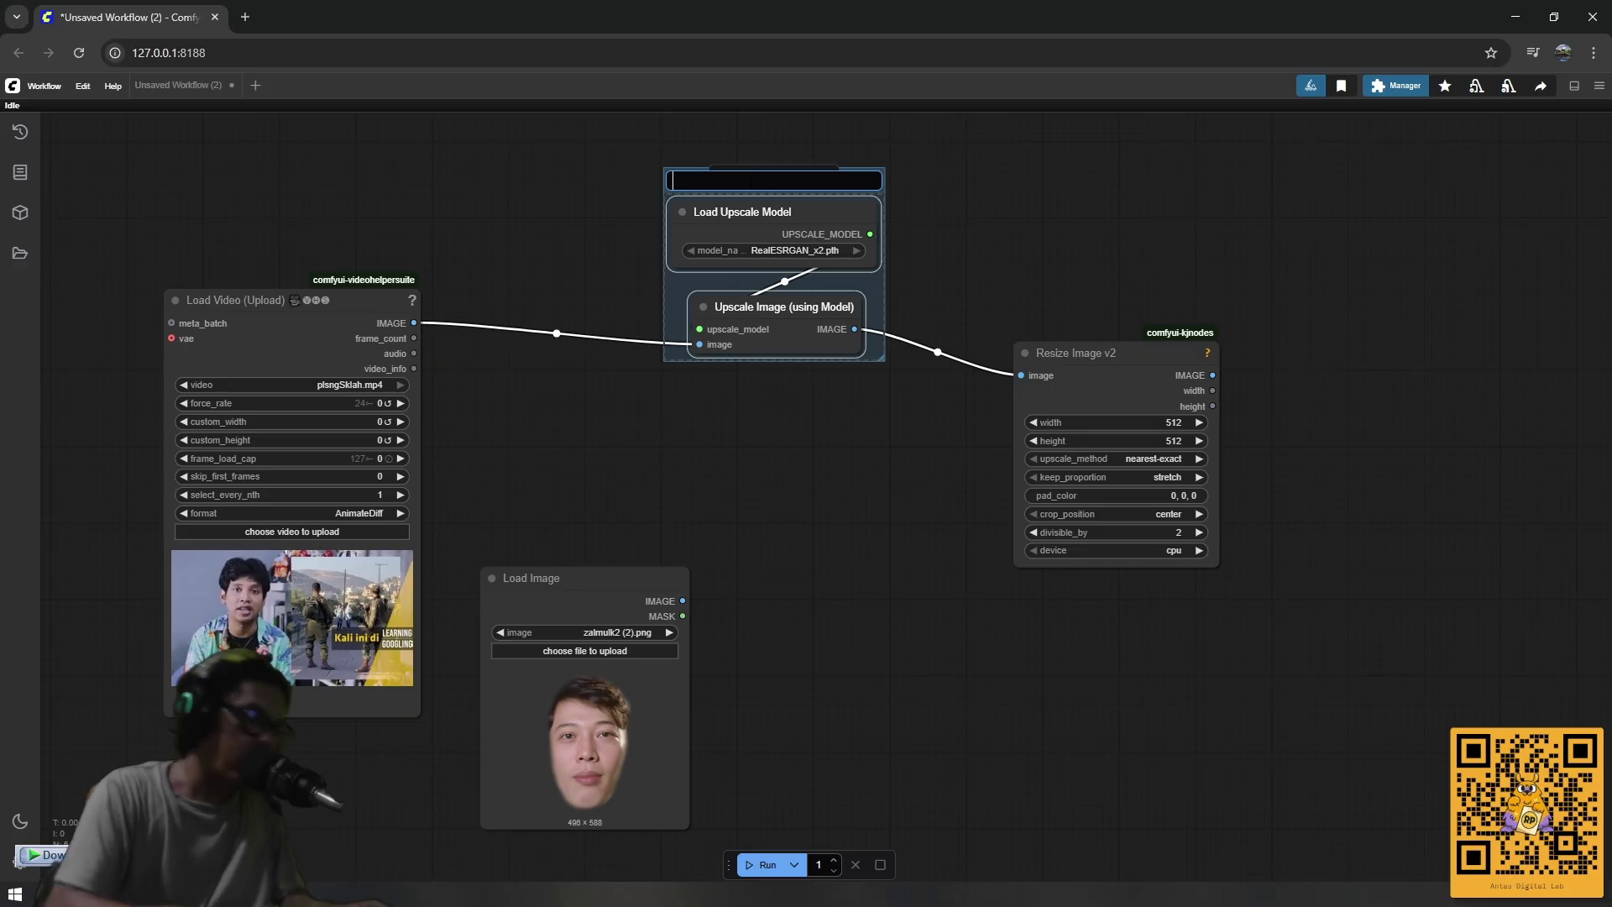
{"action": "type", "text": "Ups"}
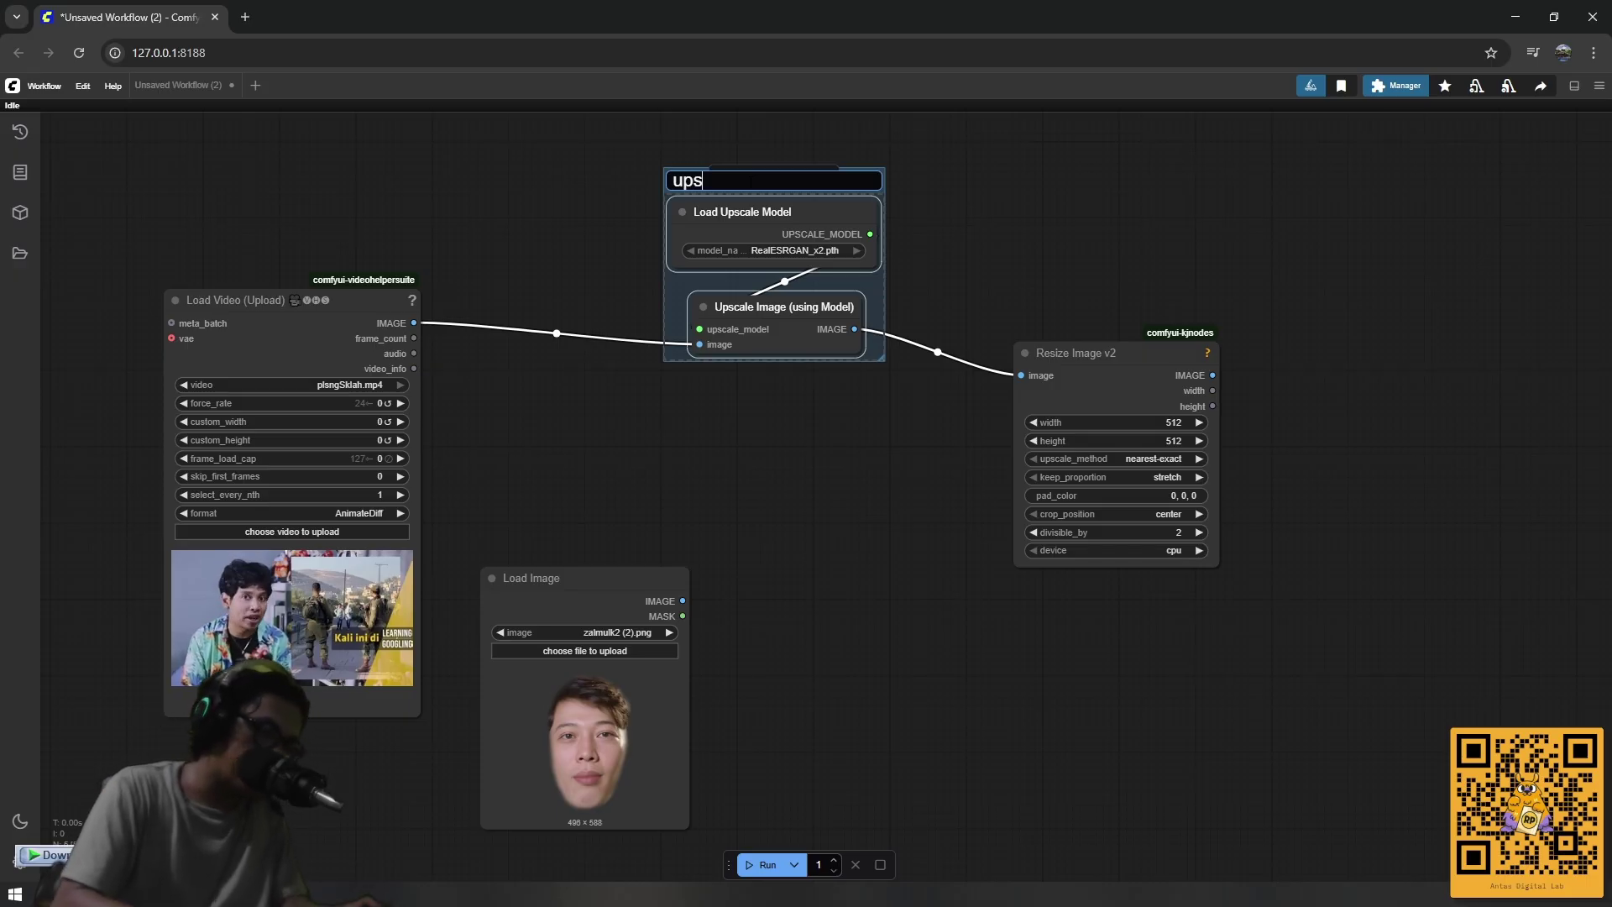
{"action": "type", "text": "clae"}
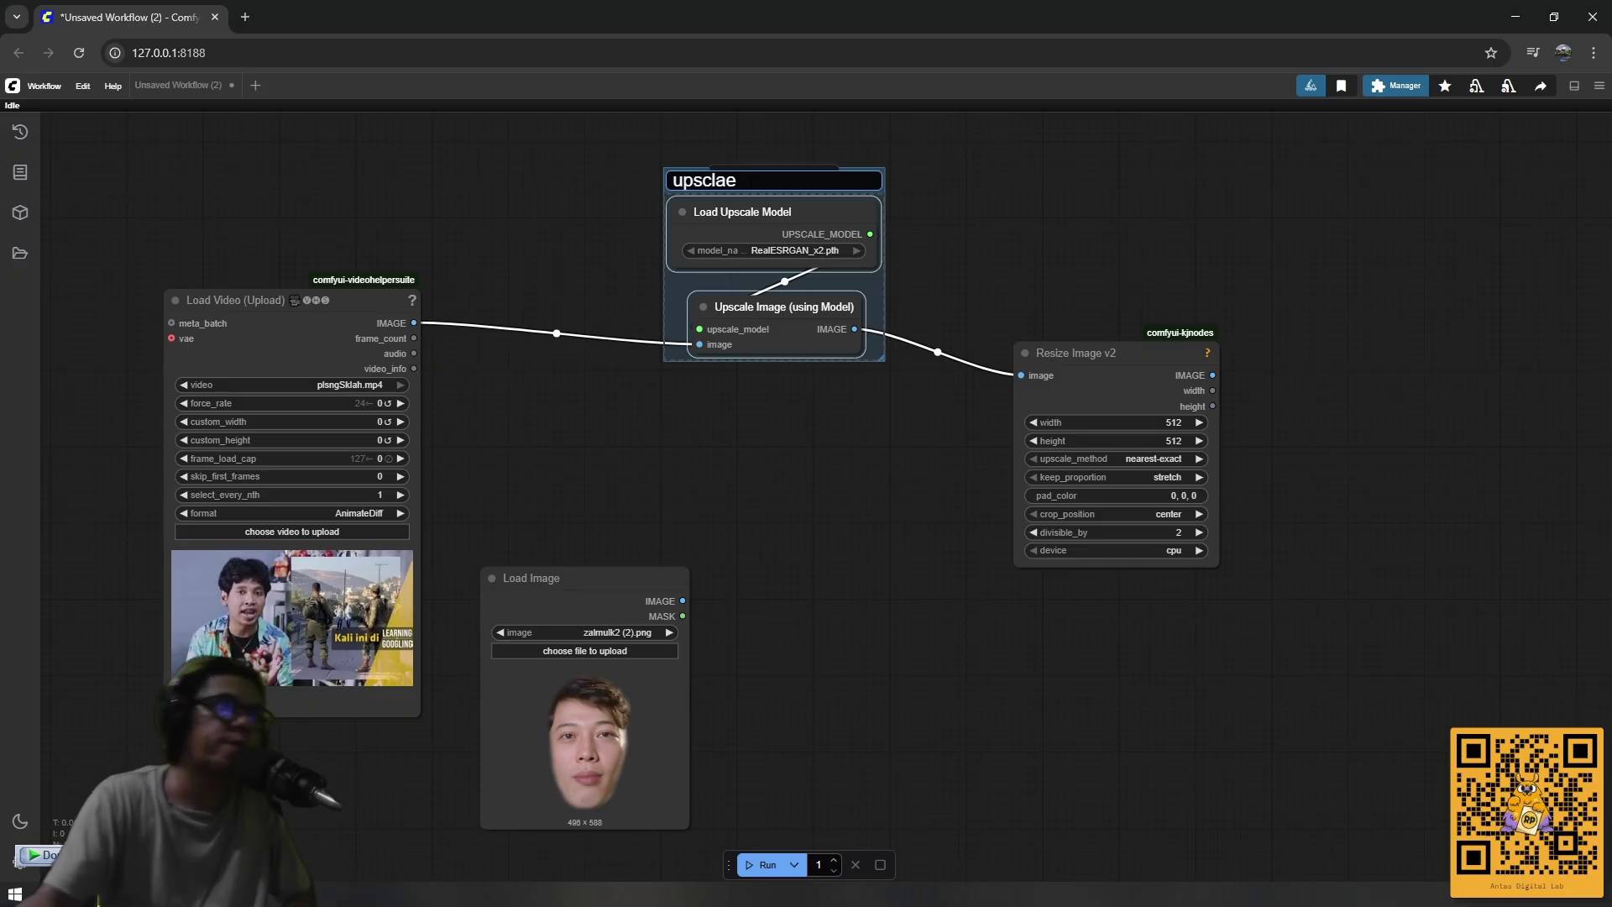
{"action": "left_click", "coordinate": [974, 199]}
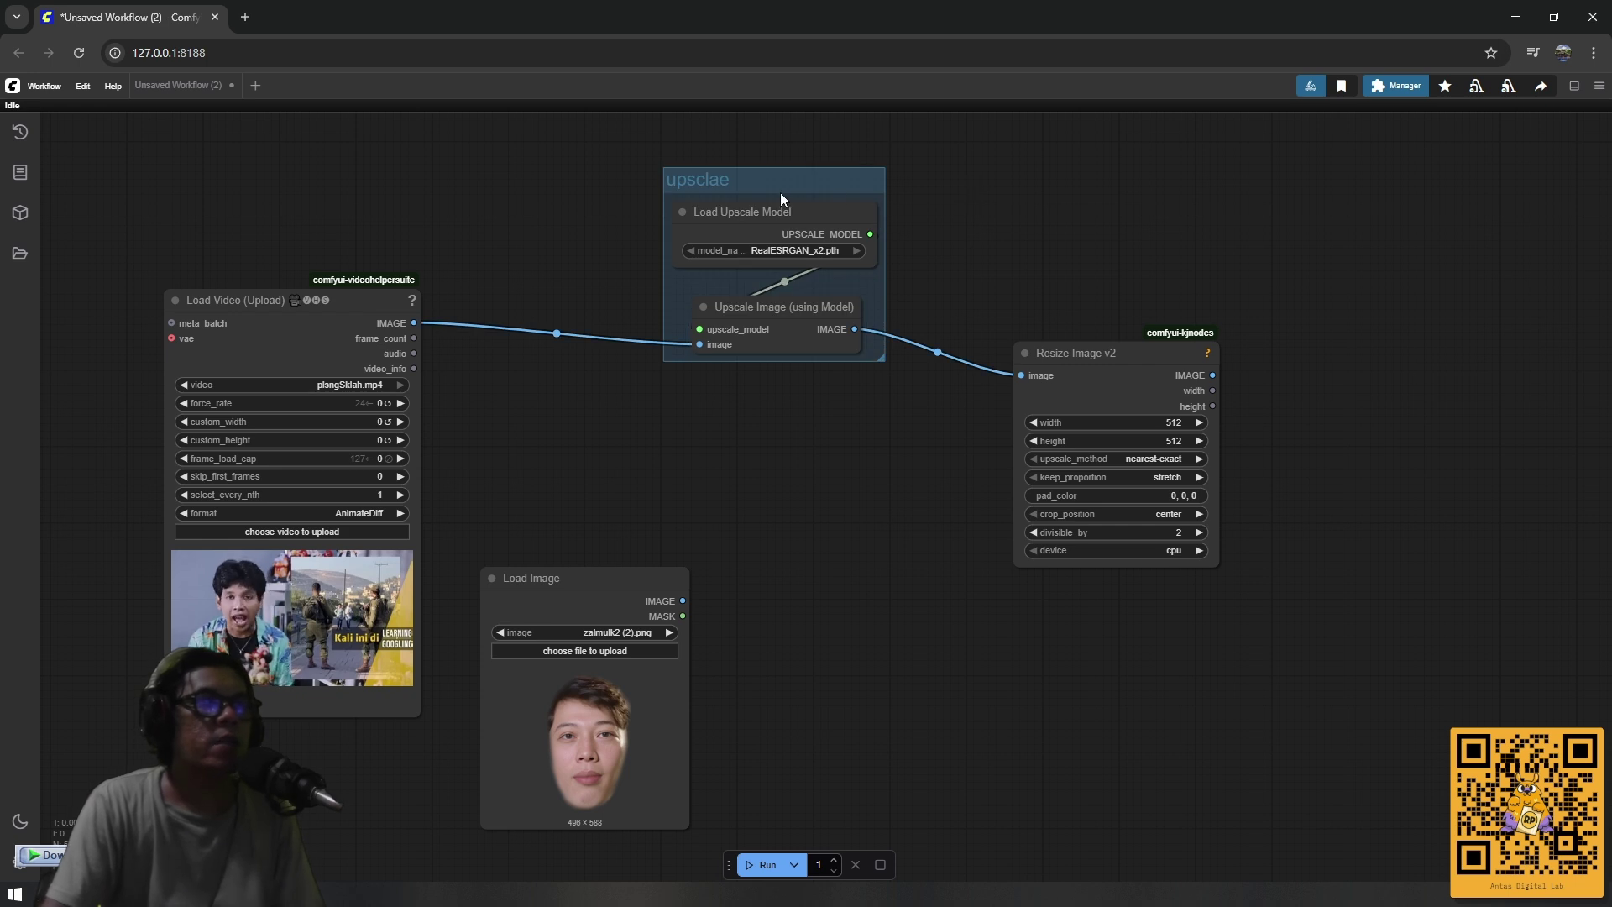
Bypass all nodes in the upsclae group and move the group slightly up and closer to Load Video (Upload).
{"action": "left_click_drag", "start_coordinate": [780, 194], "coordinate": [754, 166]}
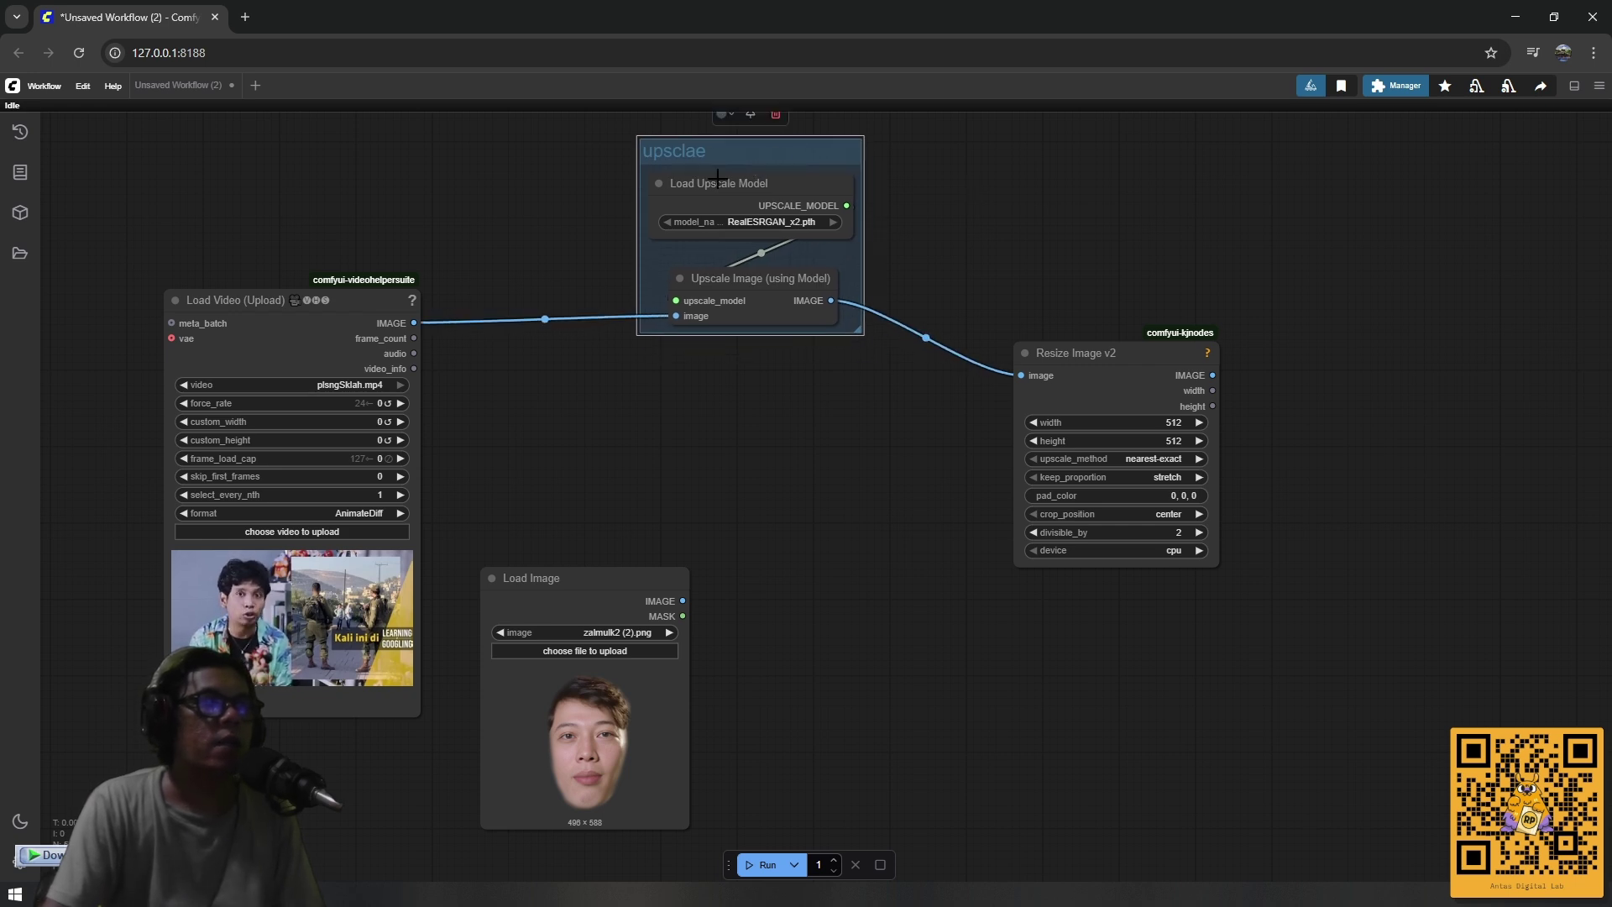
{"action": "right_click", "coordinate": [730, 154]}
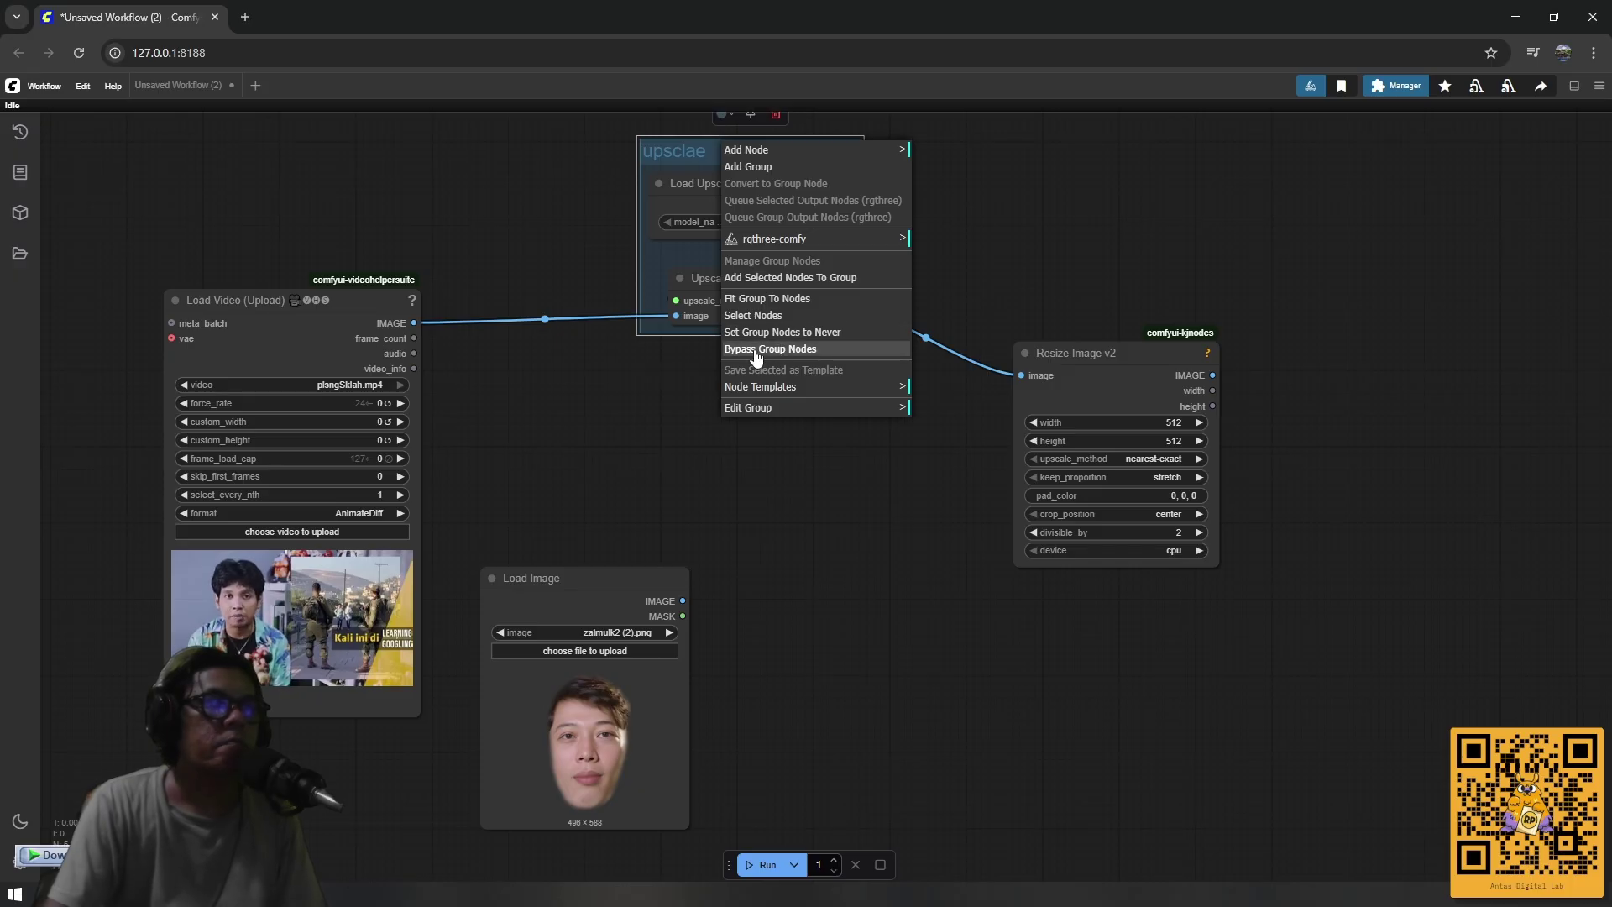
{"action": "left_click", "coordinate": [800, 351]}
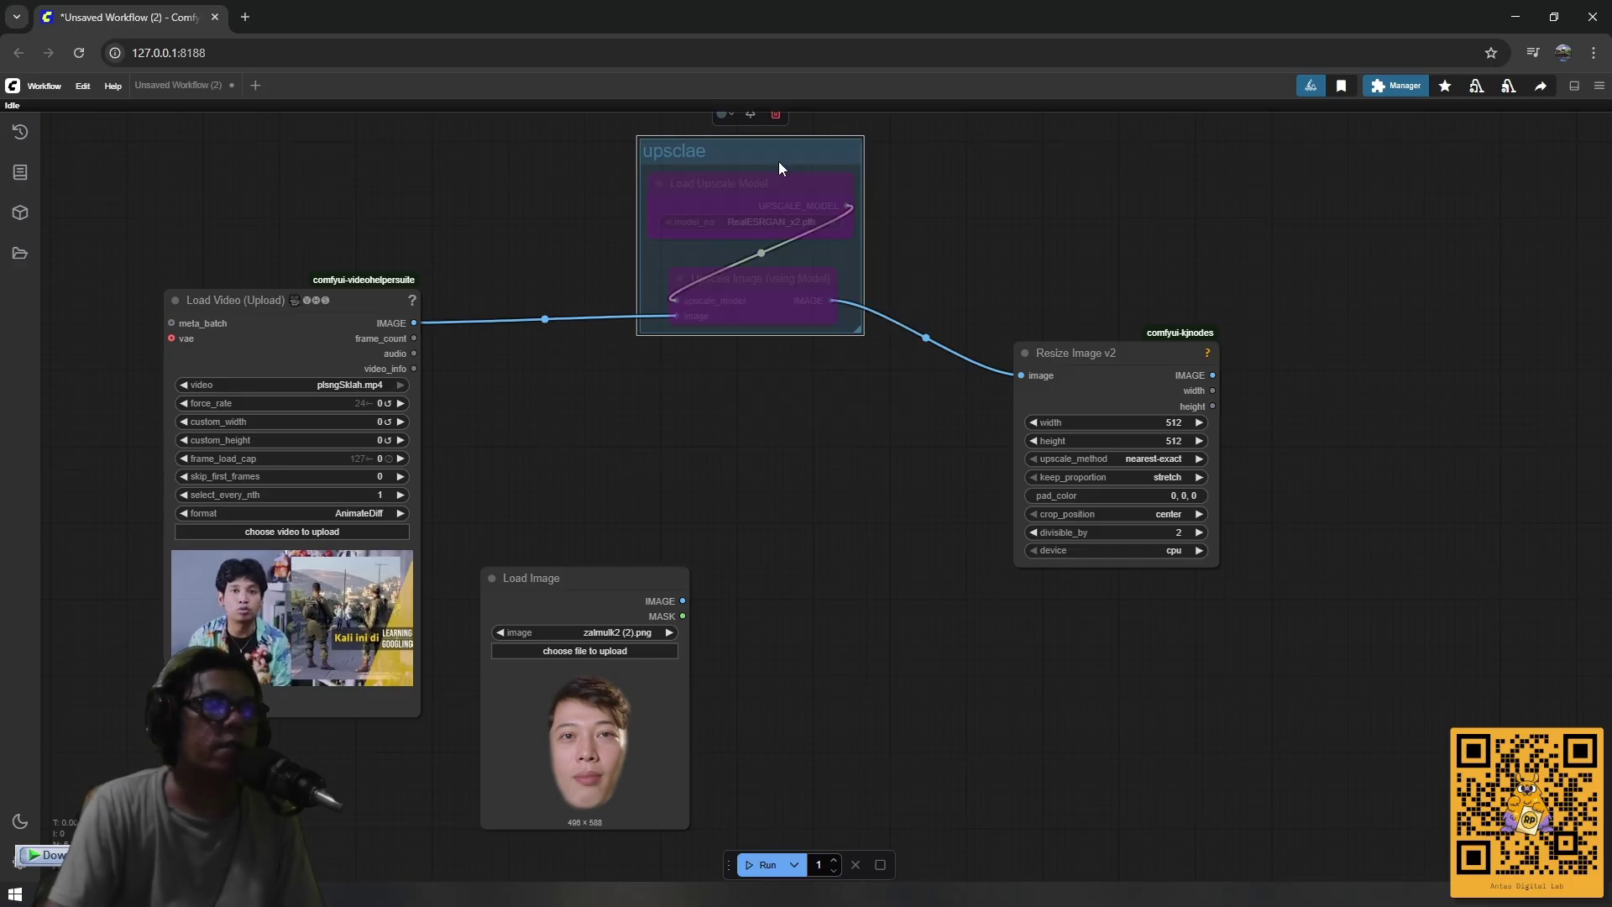
{"action": "left_click_drag", "start_coordinate": [778, 161], "coordinate": [757, 155]}
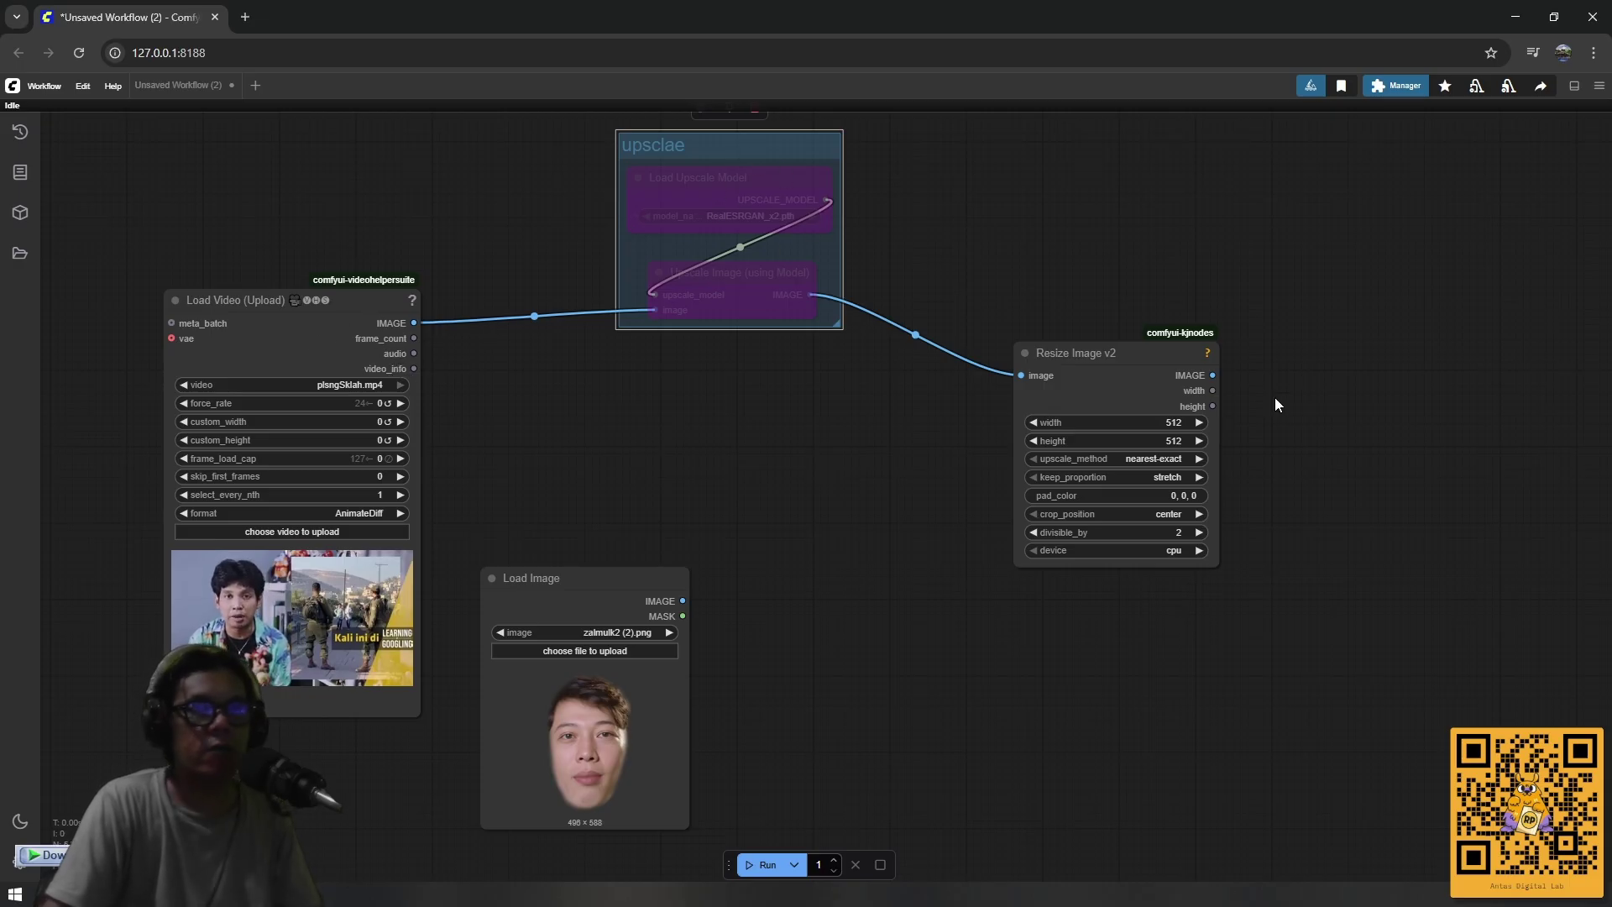
Move the Resize Image v2 node up and a little closer to the upsclae group.
{"action": "left_click_drag", "start_coordinate": [1104, 369], "coordinate": [1101, 320]}
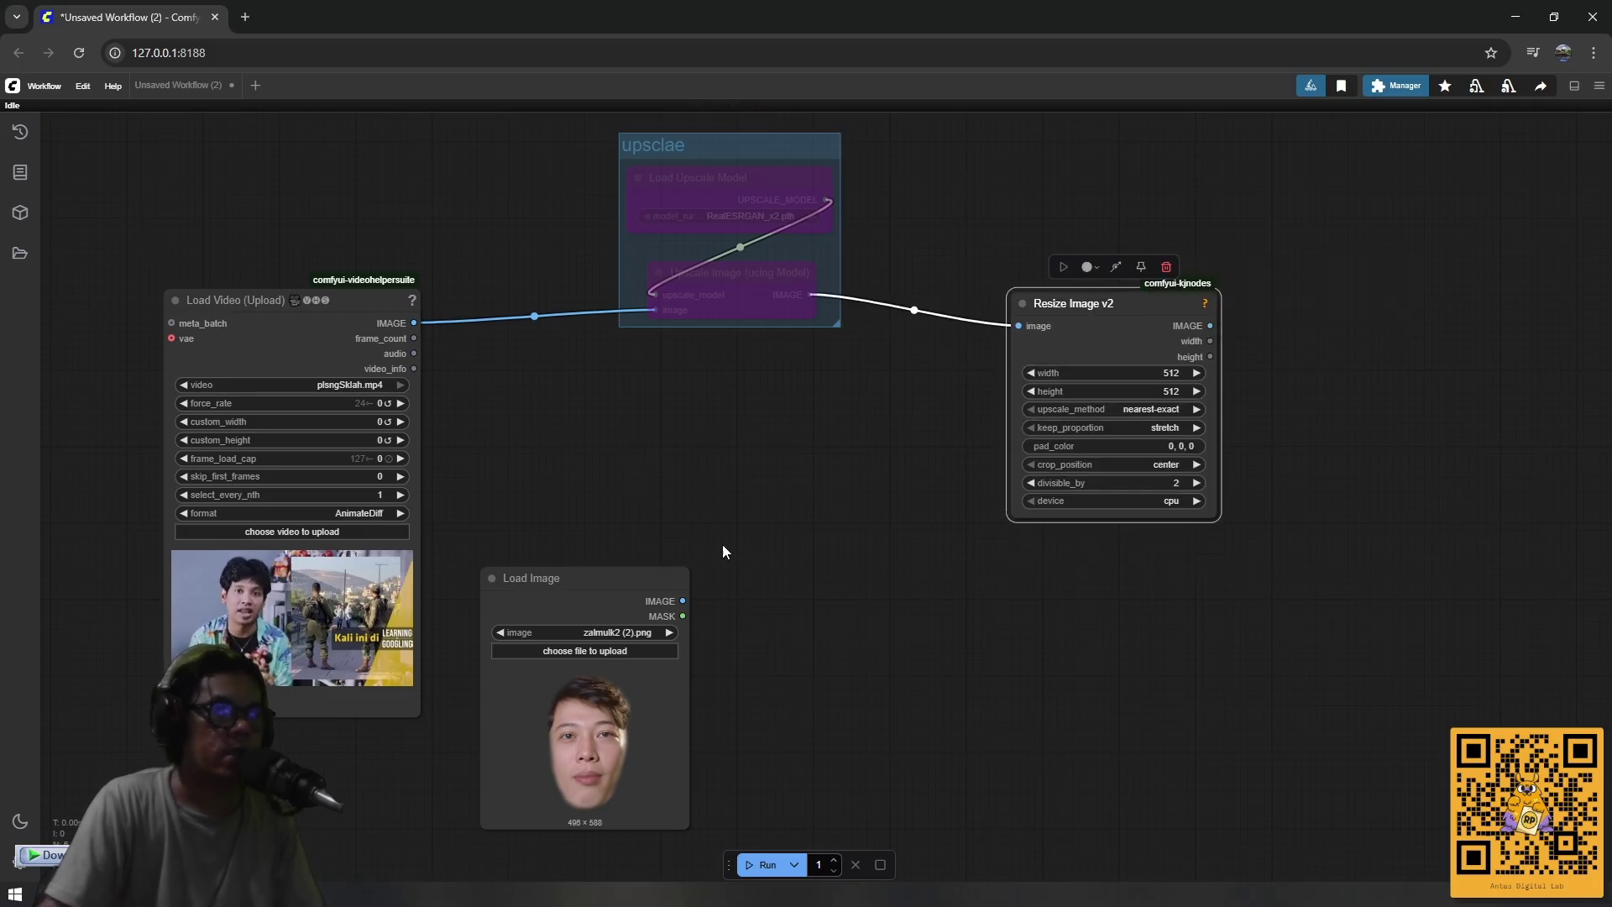
{"action": "left_click_drag", "start_coordinate": [892, 482], "coordinate": [747, 492]}
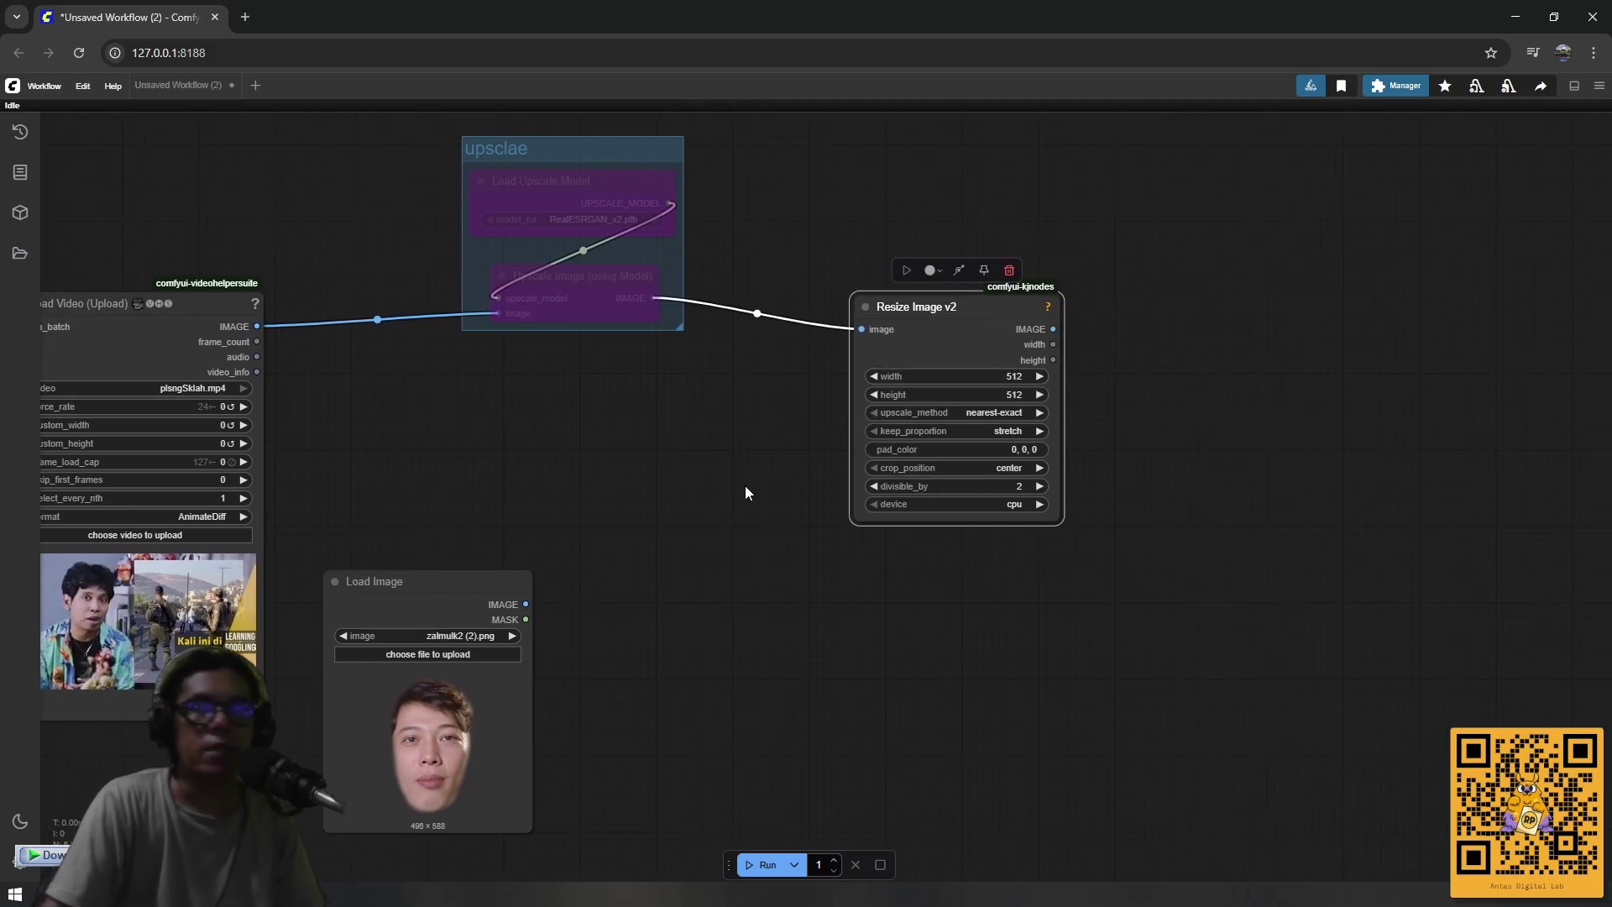
{"action": "left_click_drag", "start_coordinate": [923, 307], "coordinate": [900, 296]}
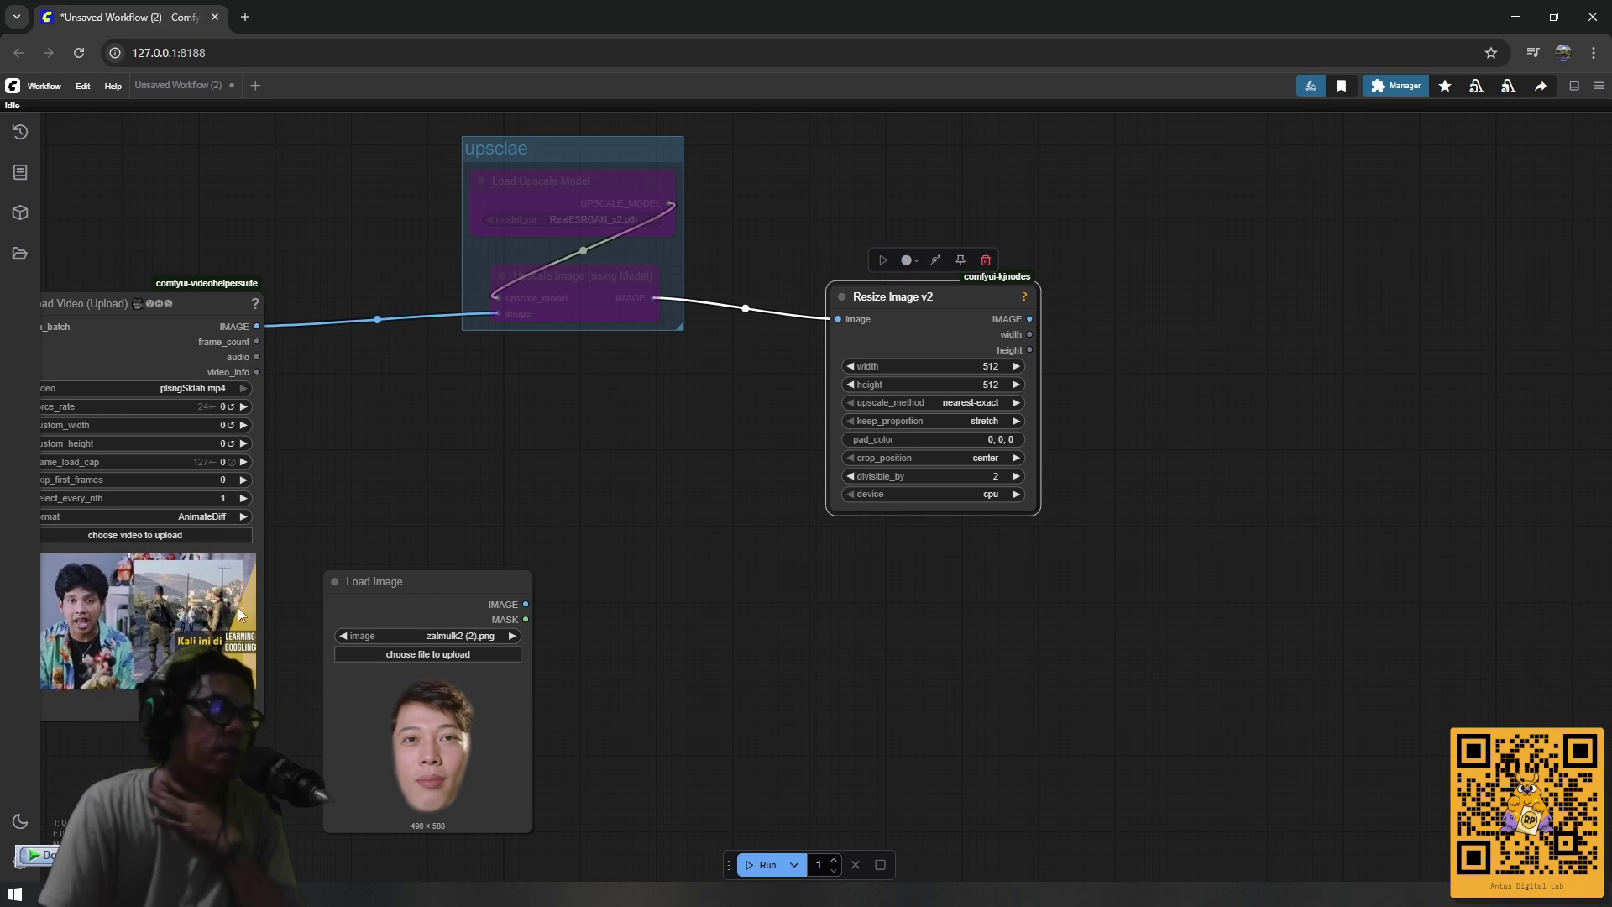
Set the Resize Image v2 width to 1920 and height to 1080.
{"action": "left_click_drag", "start_coordinate": [419, 440], "coordinate": [515, 436]}
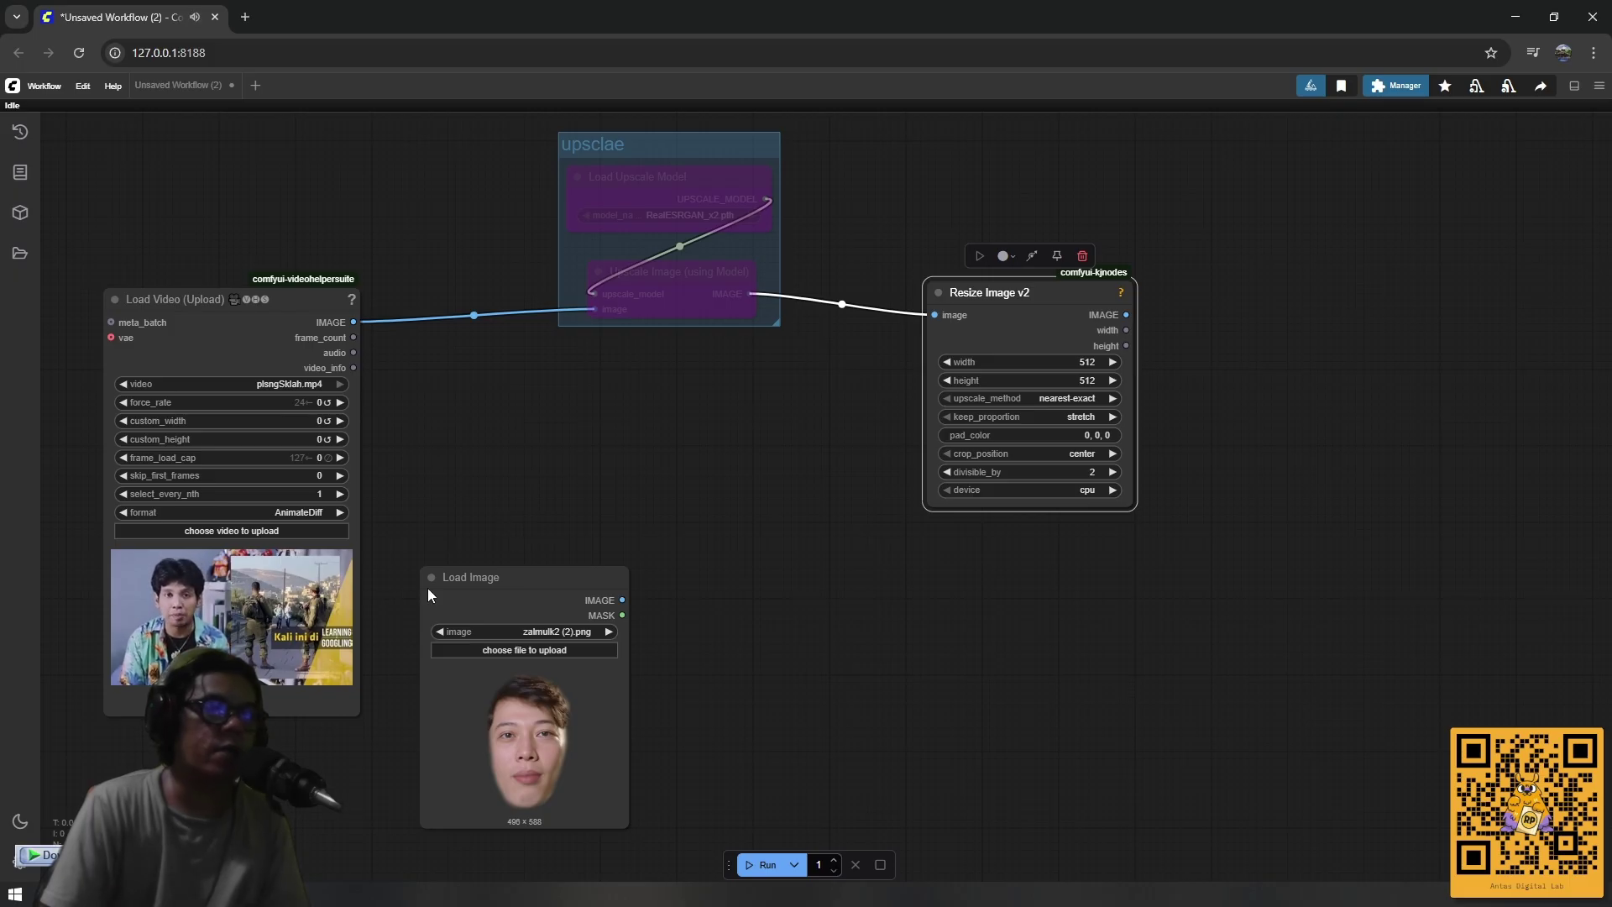
{"action": "left_click", "coordinate": [1049, 363]}
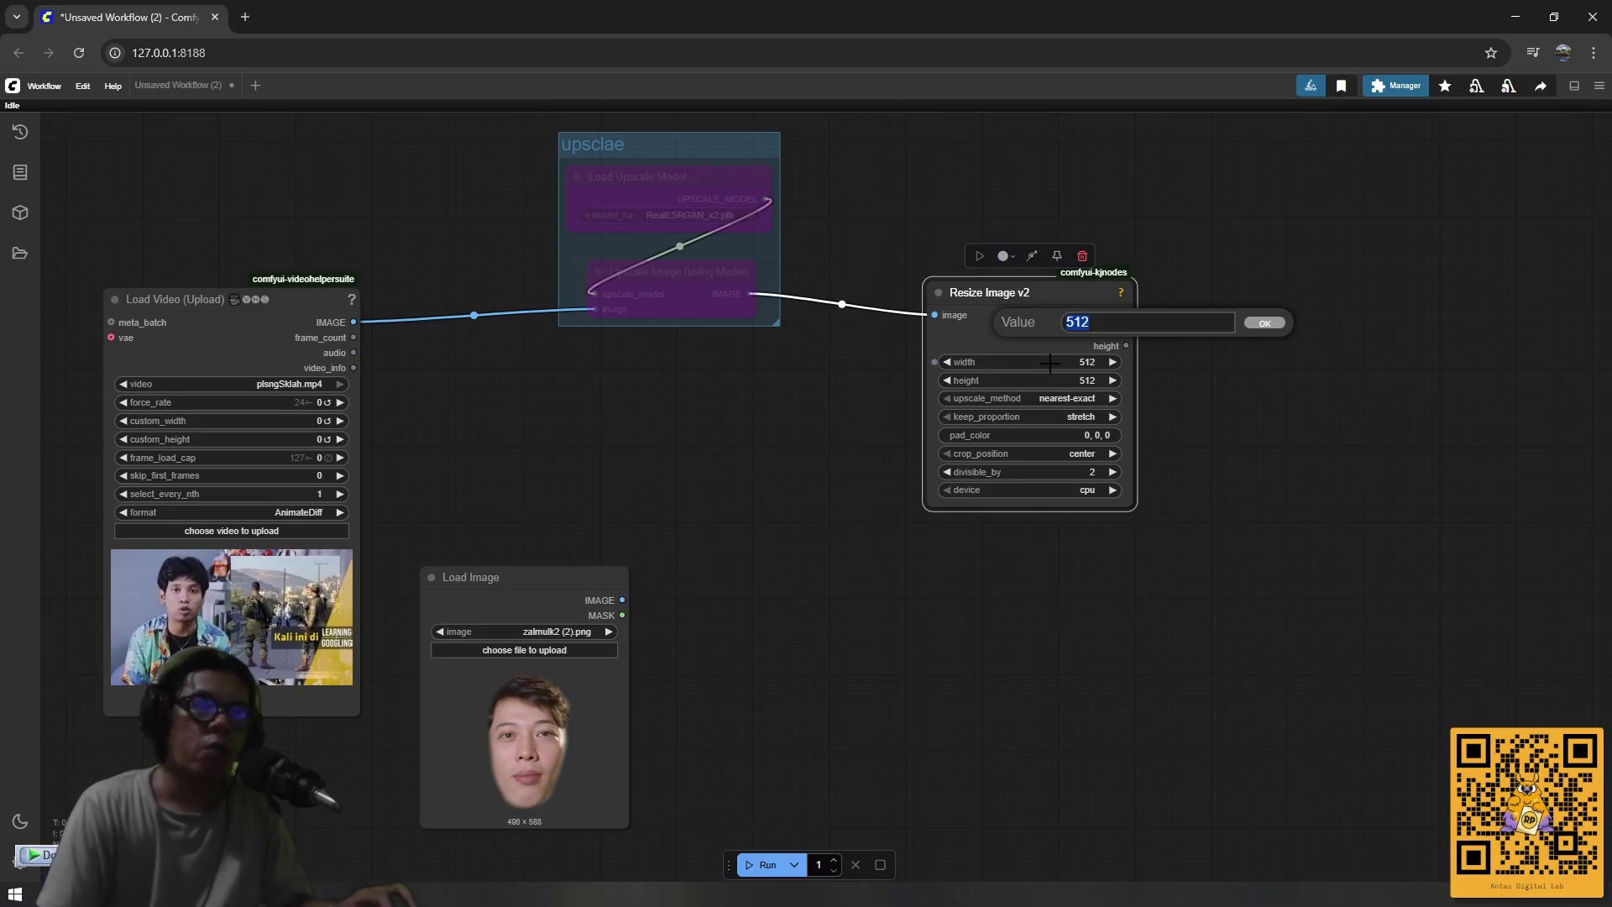
{"action": "type", "text": "1"}
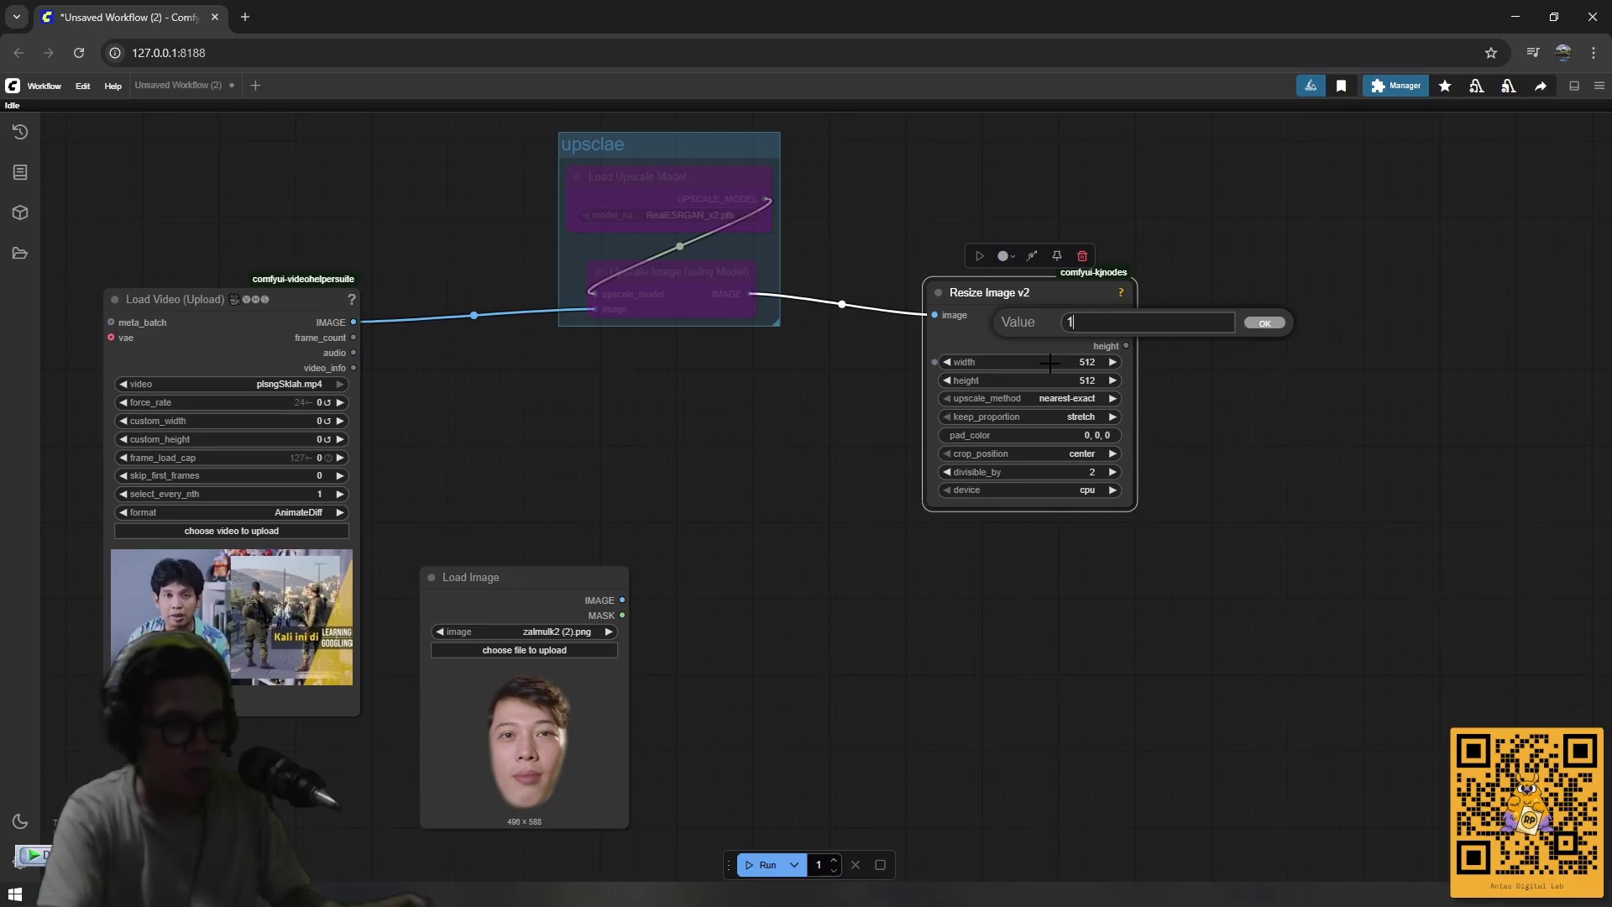
{"action": "type", "text": "920"}
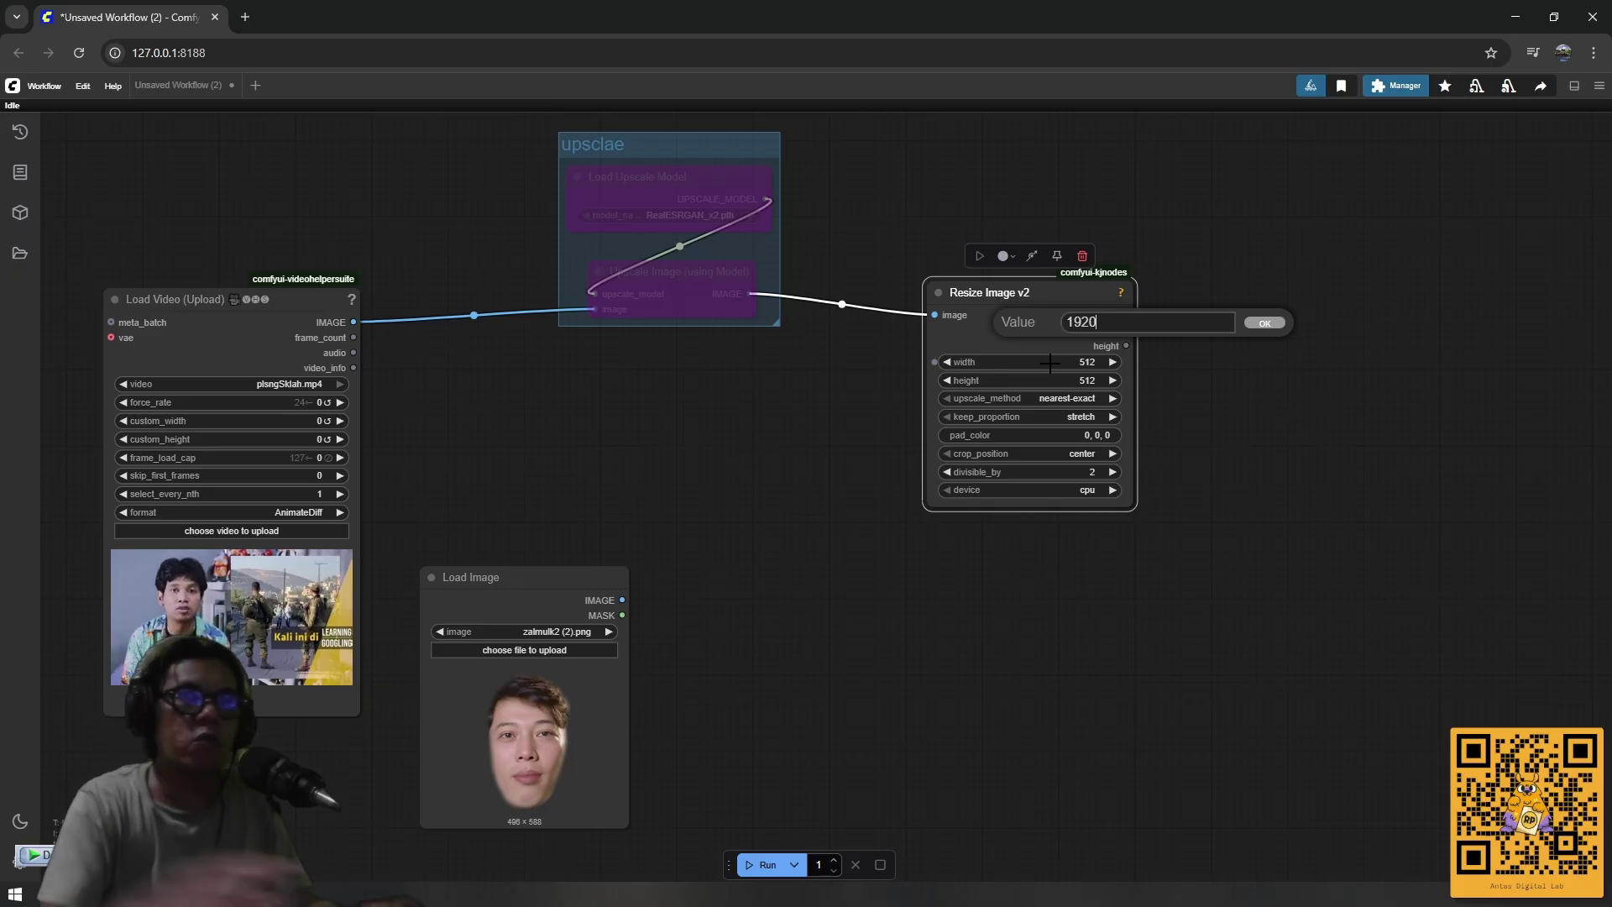
{"action": "left_click", "coordinate": [1265, 323]}
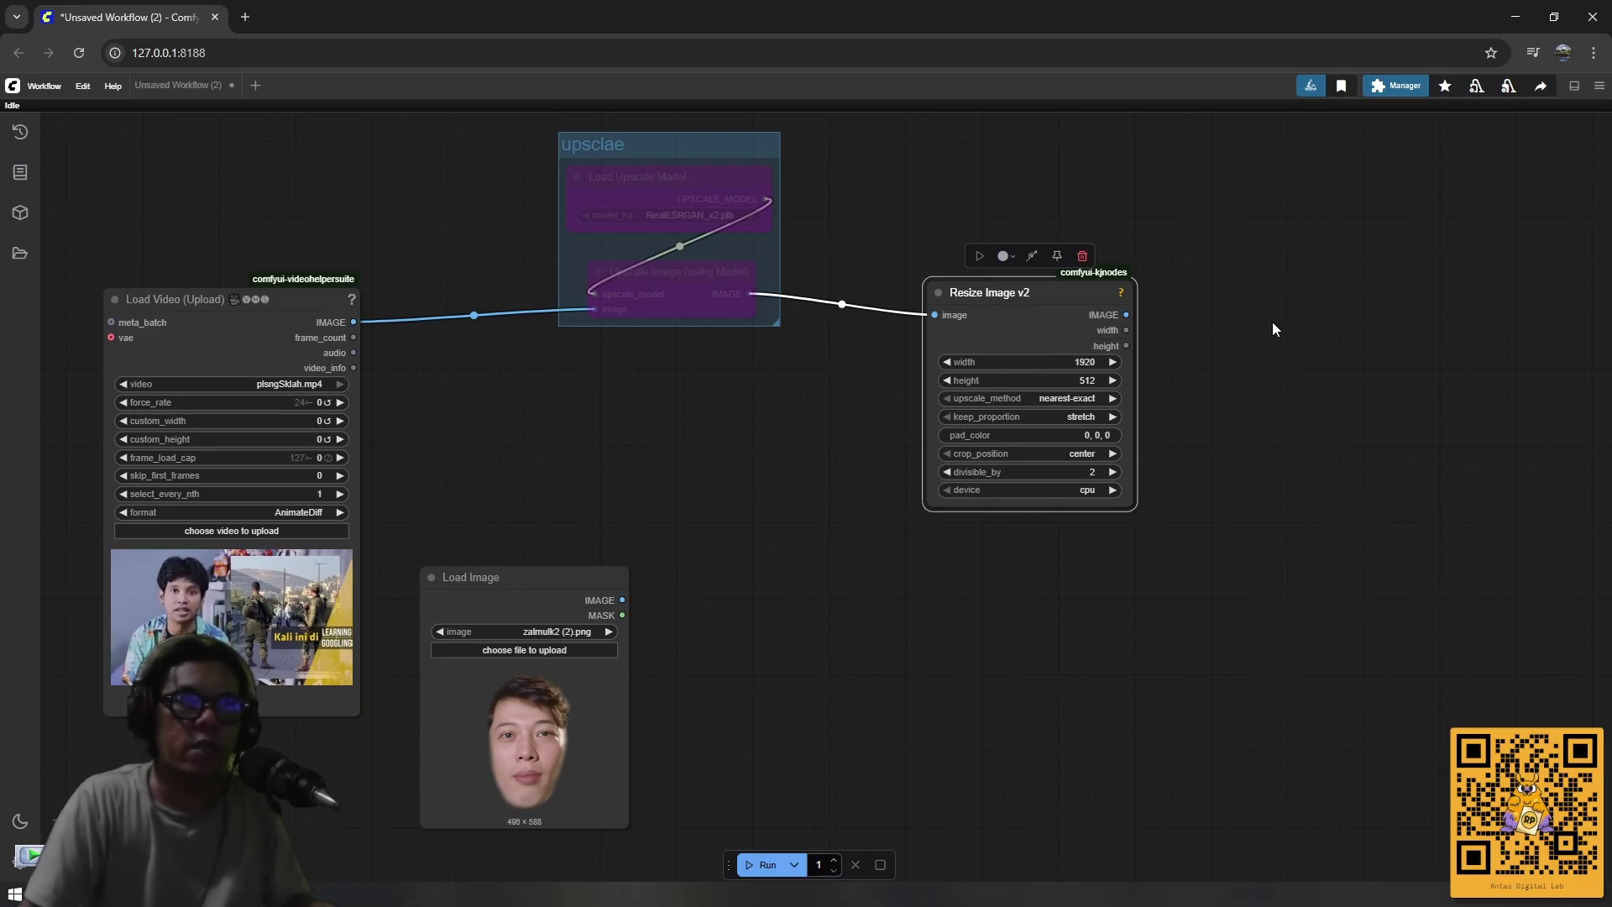
{"action": "left_click", "coordinate": [1078, 380]}
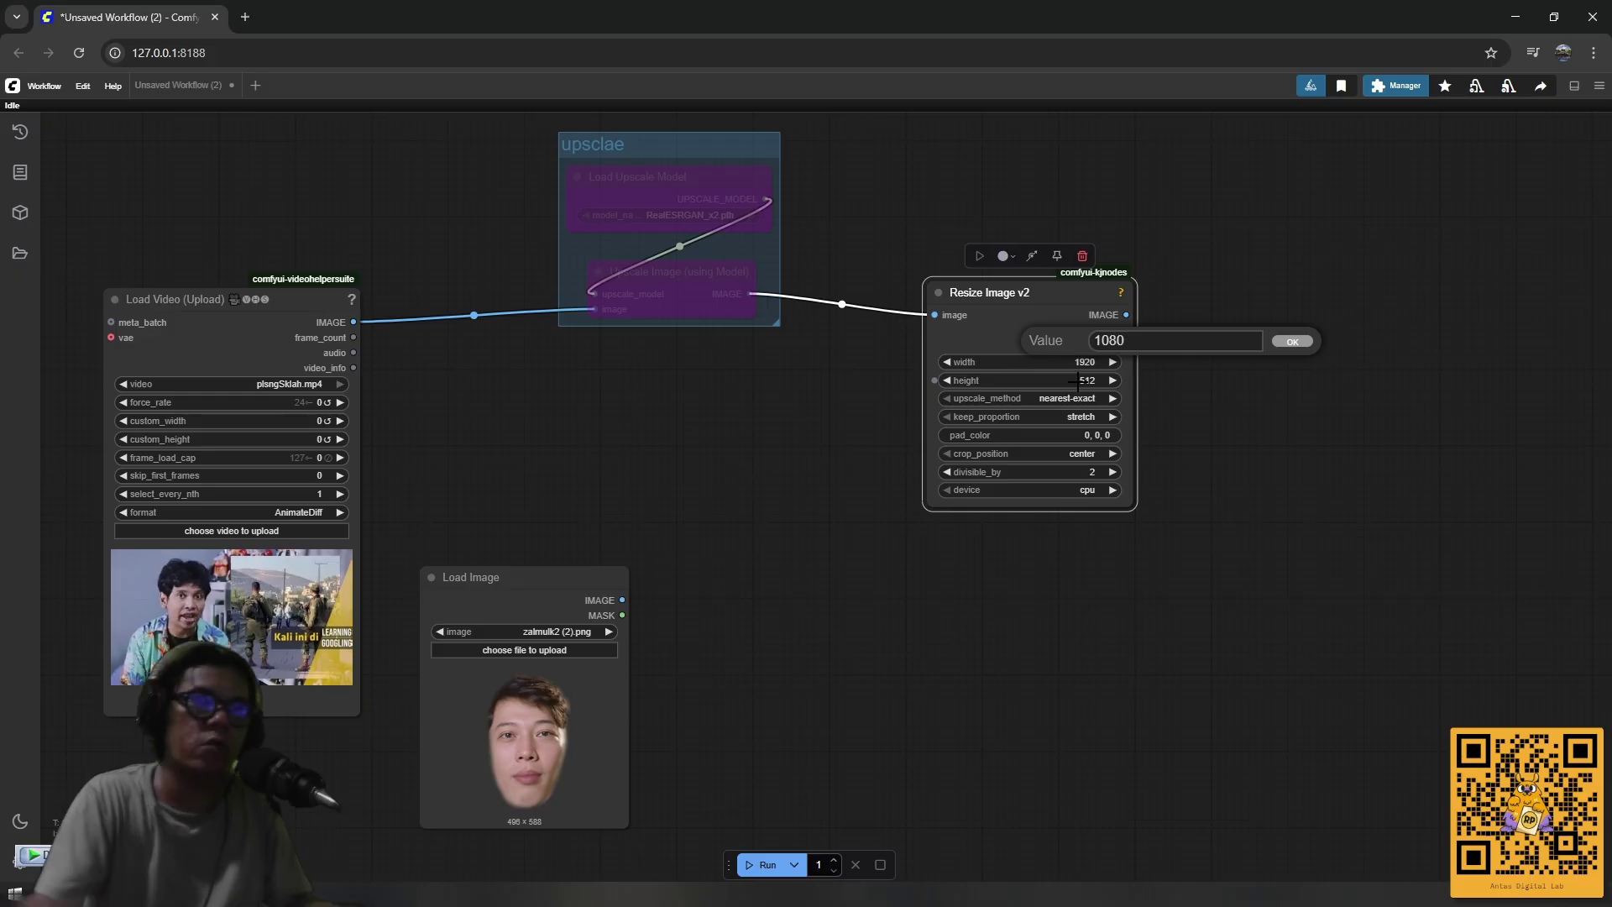
{"action": "left_click", "coordinate": [1299, 341]}
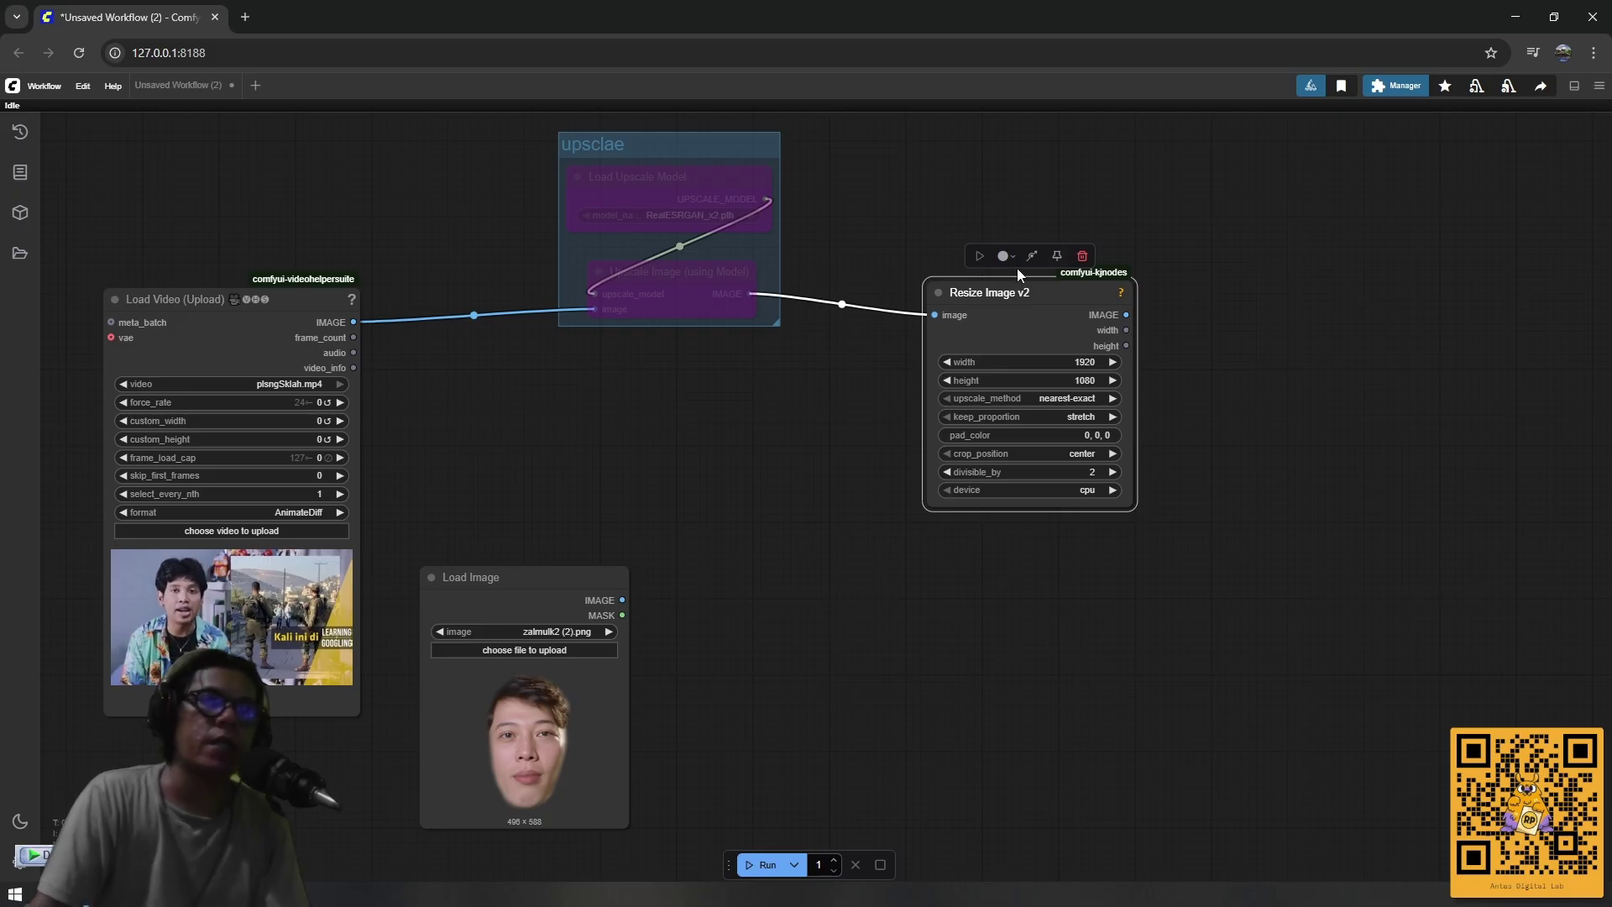
Rearrange the layout, shifting Resize Image v2 and the upsclae group left, Load Video (Upload) up and left, and Load Image slightly down and left.
{"action": "left_click_drag", "start_coordinate": [1231, 352], "coordinate": [1180, 349]}
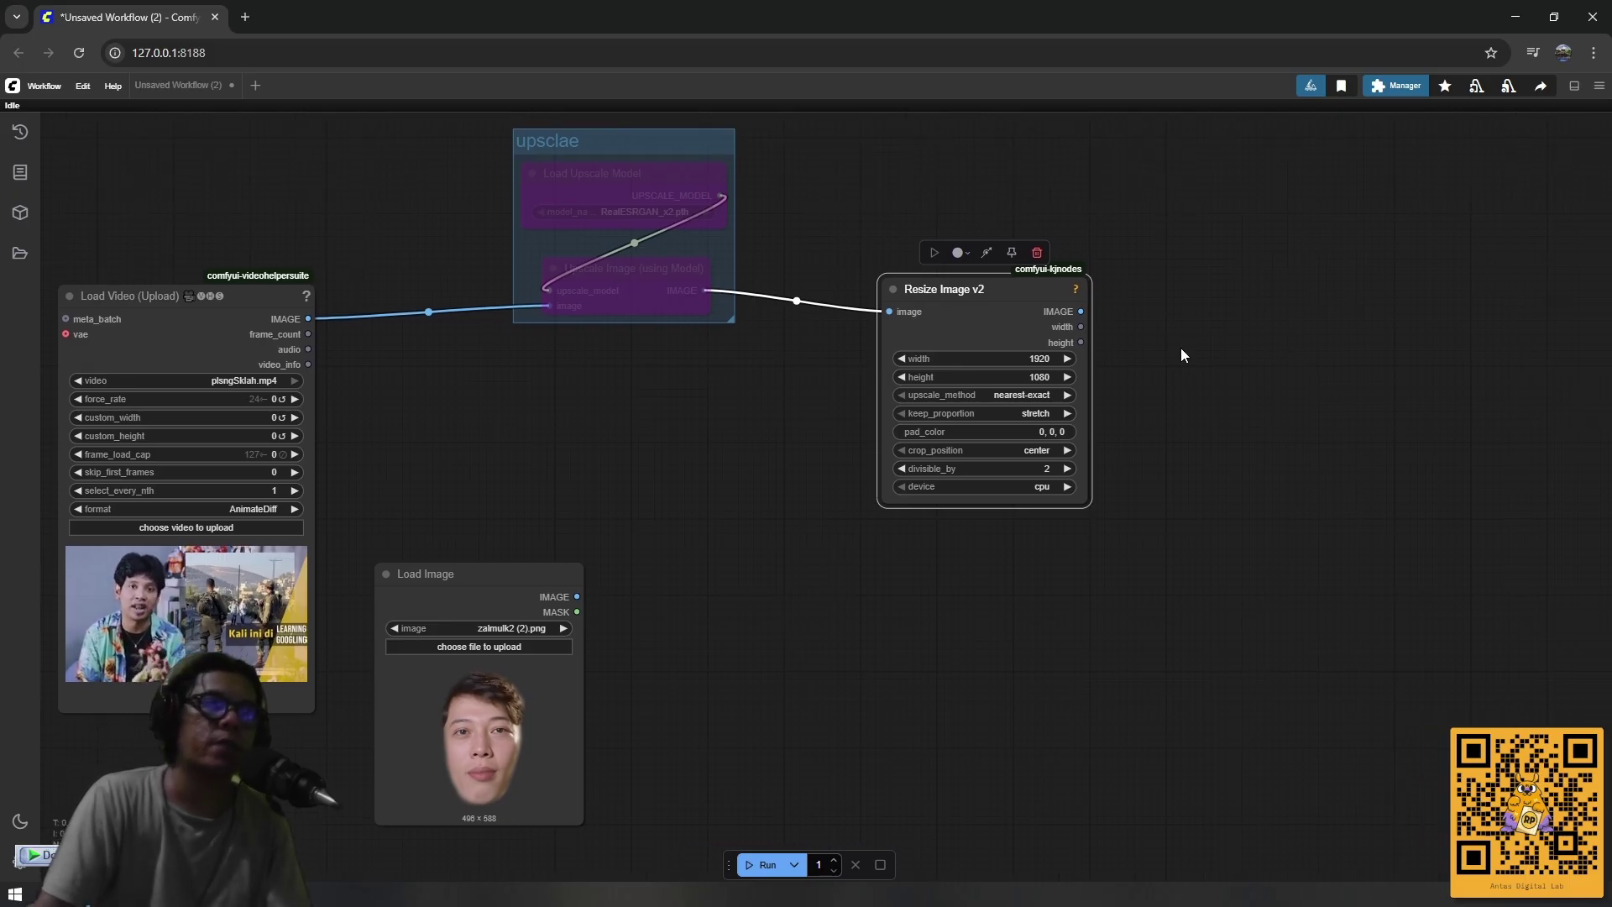
{"action": "left_click_drag", "start_coordinate": [961, 295], "coordinate": [947, 293]}
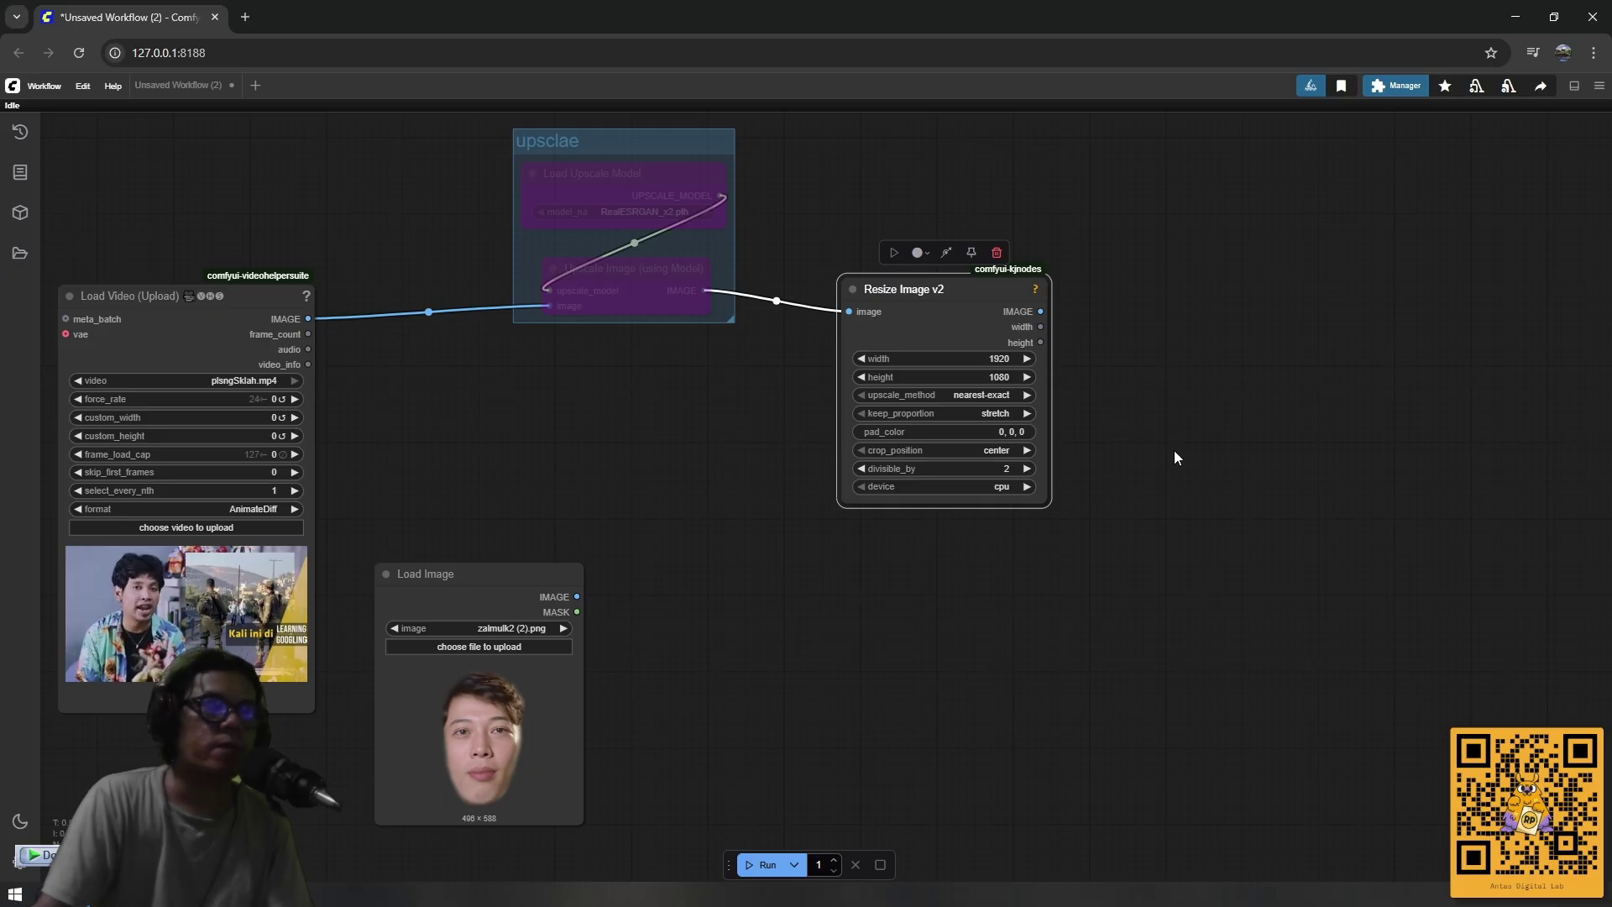
{"action": "left_click_drag", "start_coordinate": [1174, 458], "coordinate": [1129, 456]}
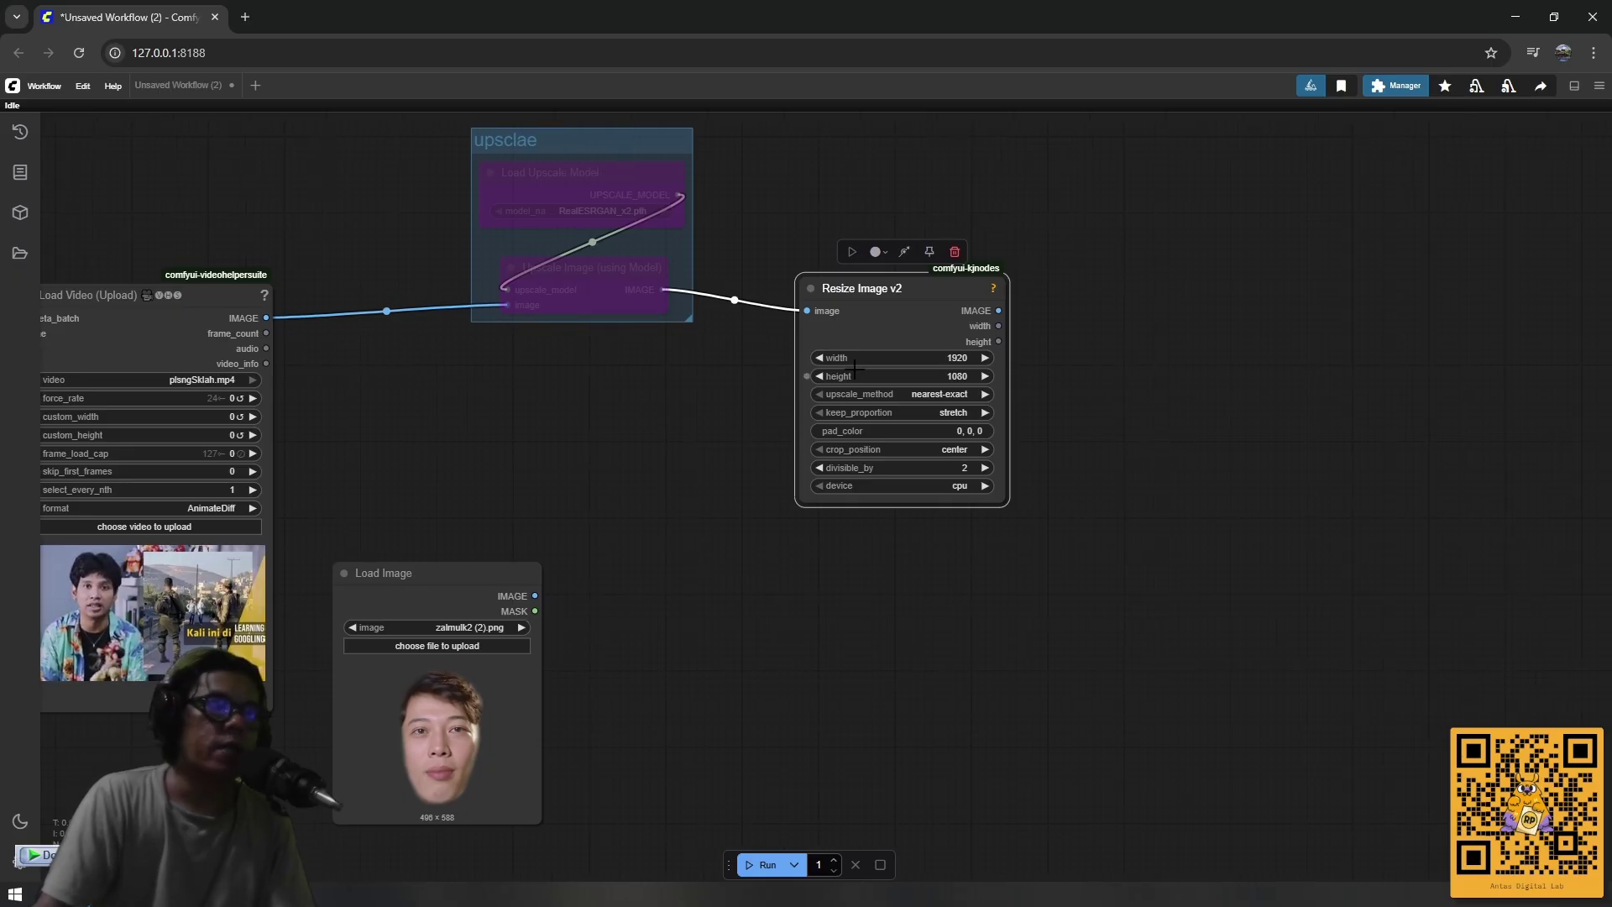
{"action": "scroll", "coordinate": [673, 484], "scroll_direction": "down", "scroll_amount": 2}
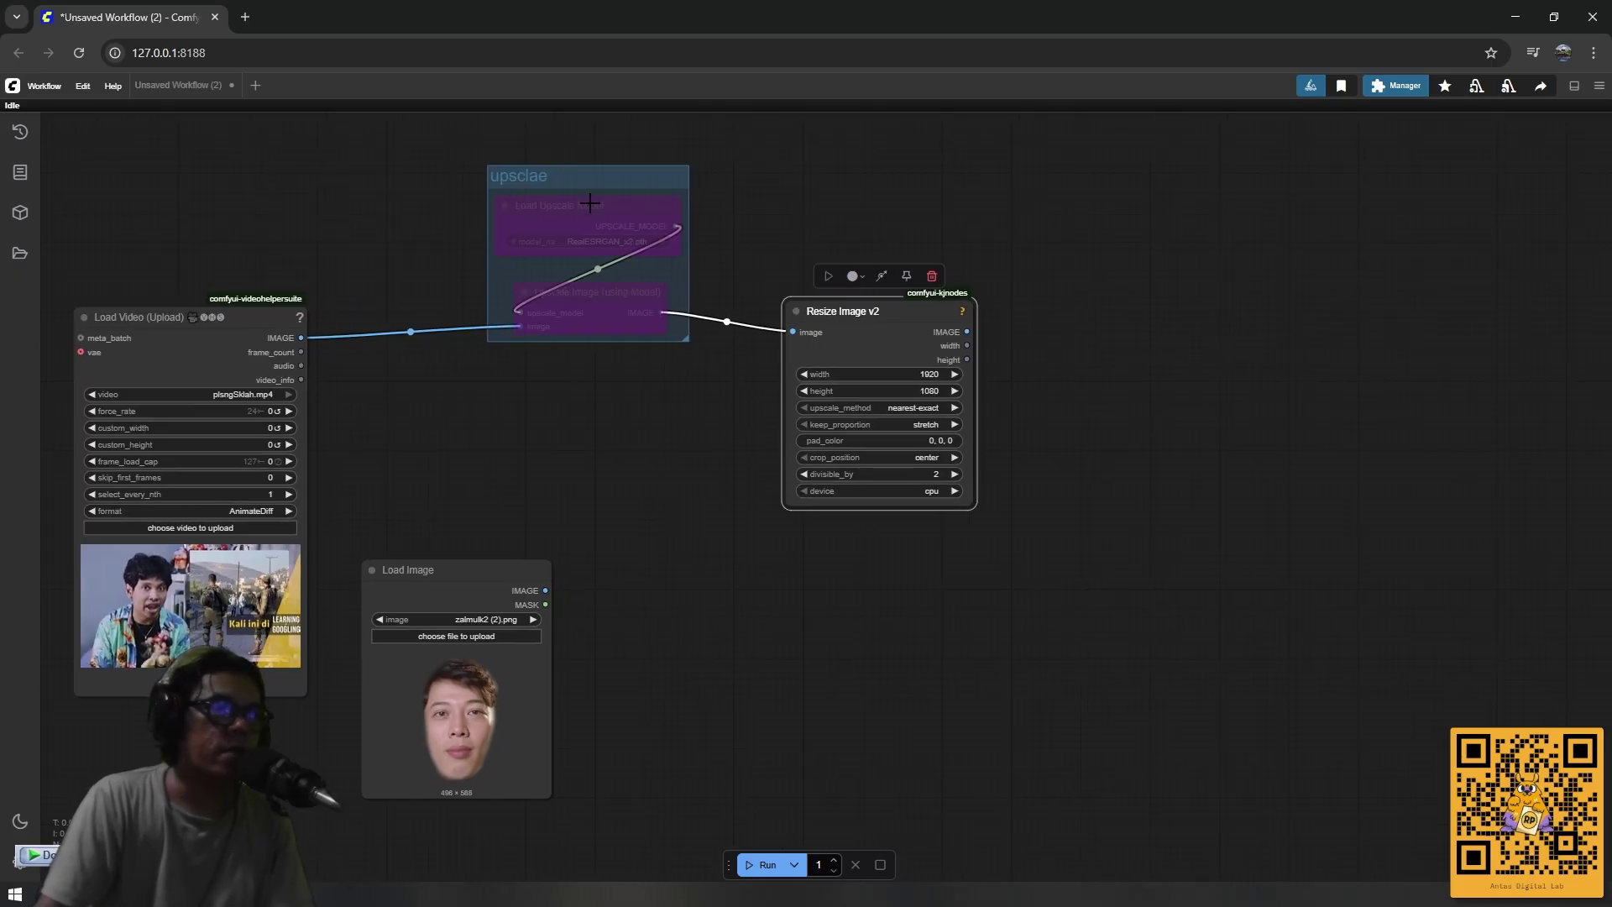
{"action": "left_click_drag", "start_coordinate": [586, 182], "coordinate": [534, 186]}
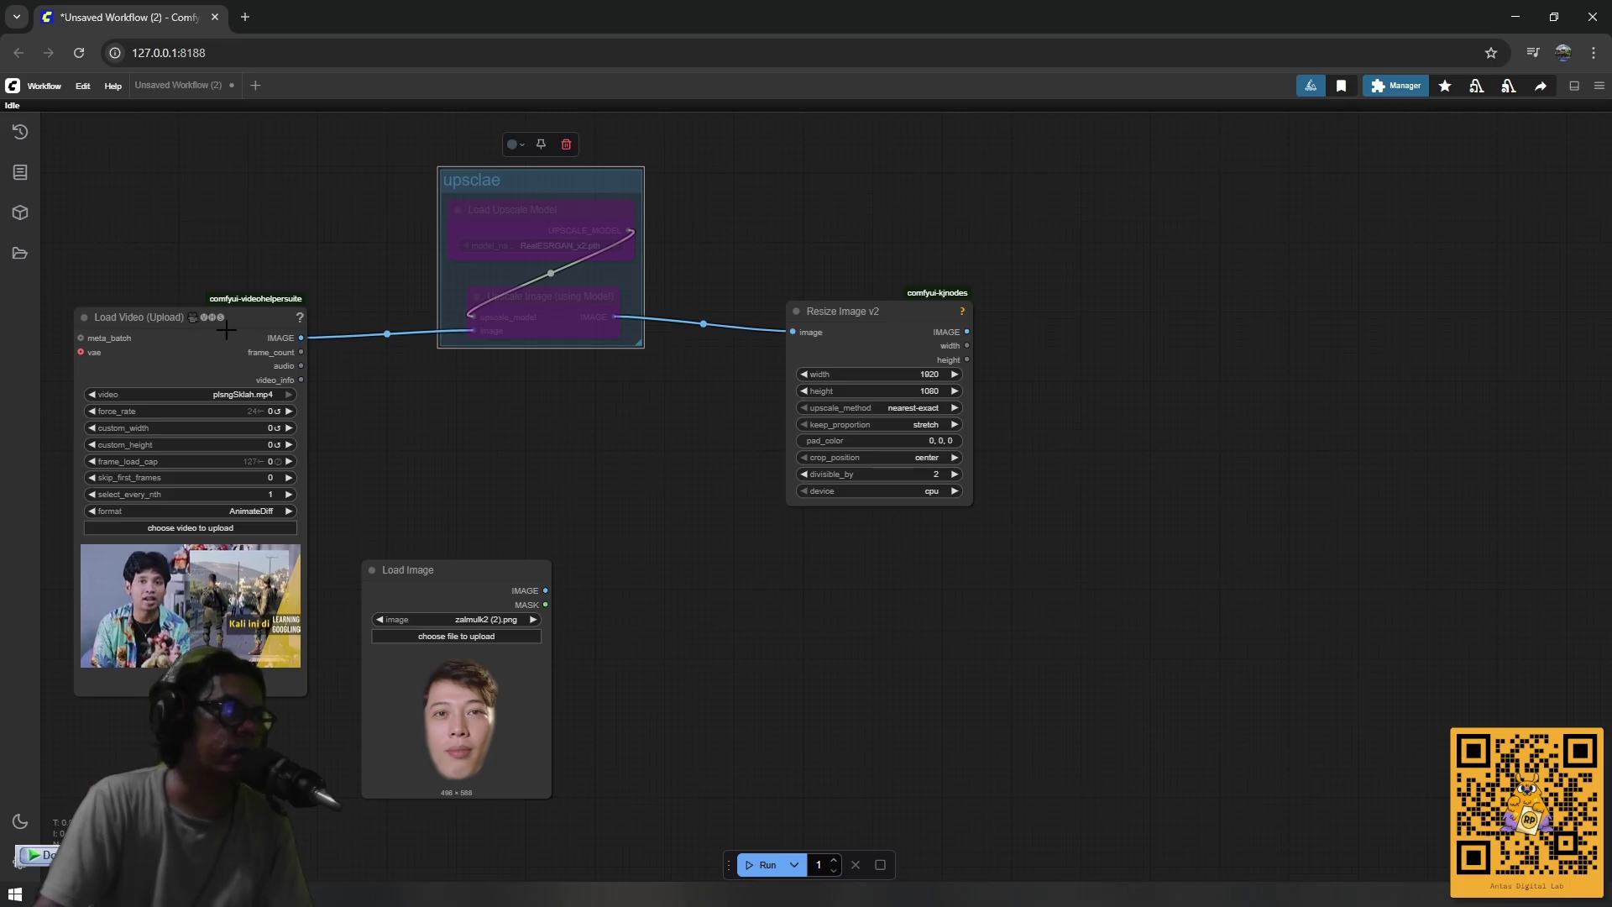
{"action": "left_click_drag", "start_coordinate": [226, 330], "coordinate": [195, 203]}
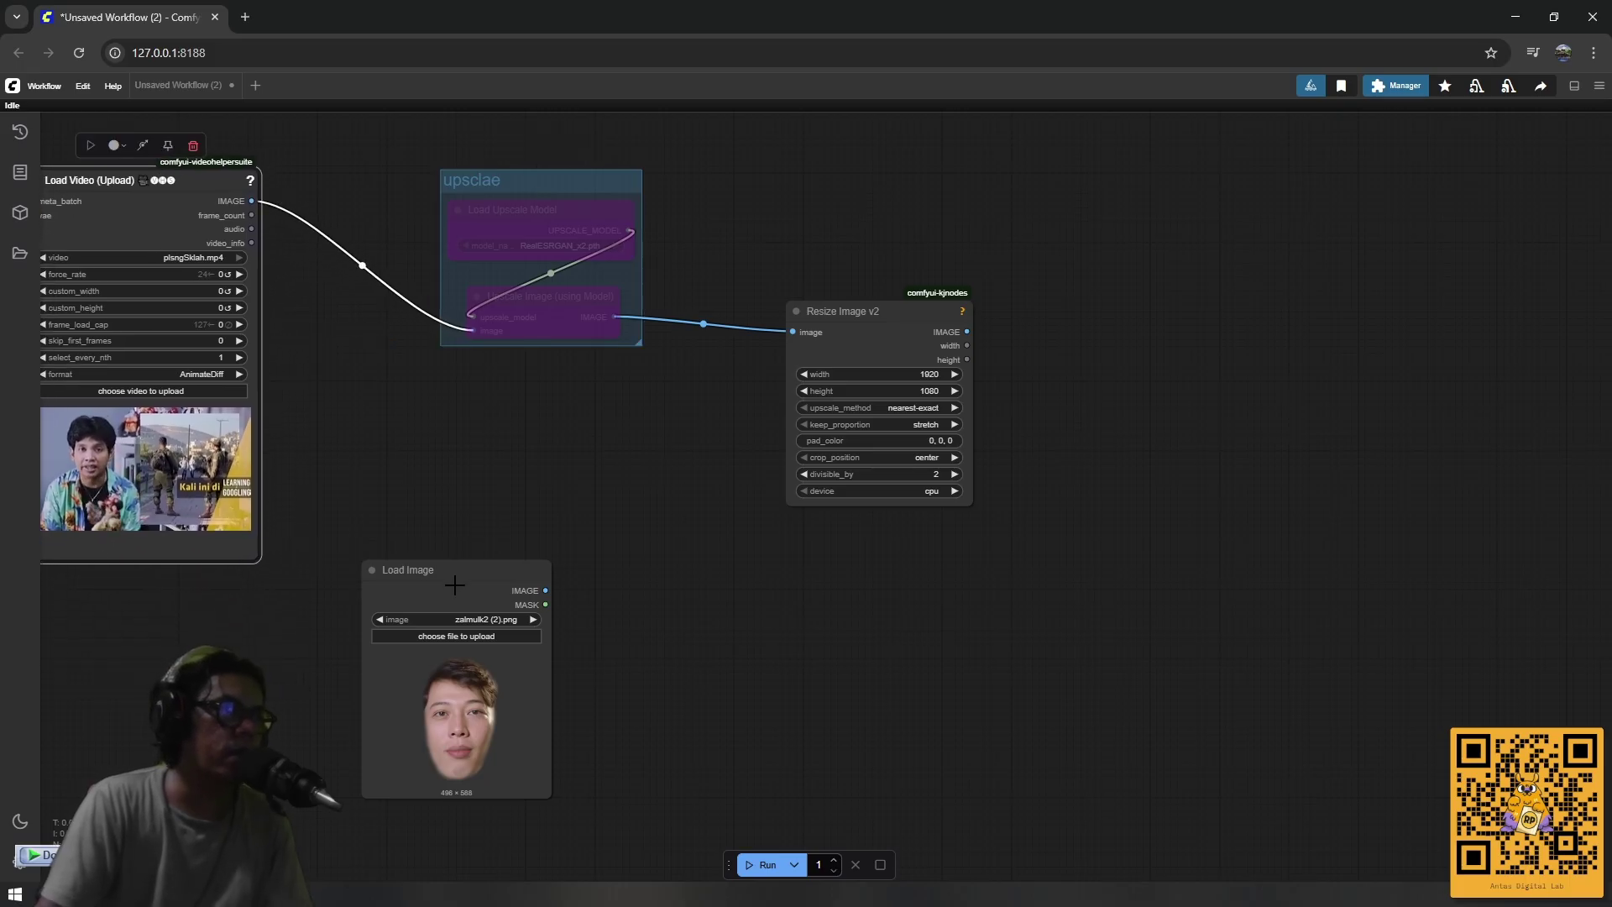
{"action": "left_click_drag", "start_coordinate": [454, 585], "coordinate": [423, 613]}
Find "rope" for the IMAGE output of Resize Image v2 and add the connected RopeWrapper_SwapNode beside it.
{"action": "left_click_drag", "start_coordinate": [876, 319], "coordinate": [1065, 336]}
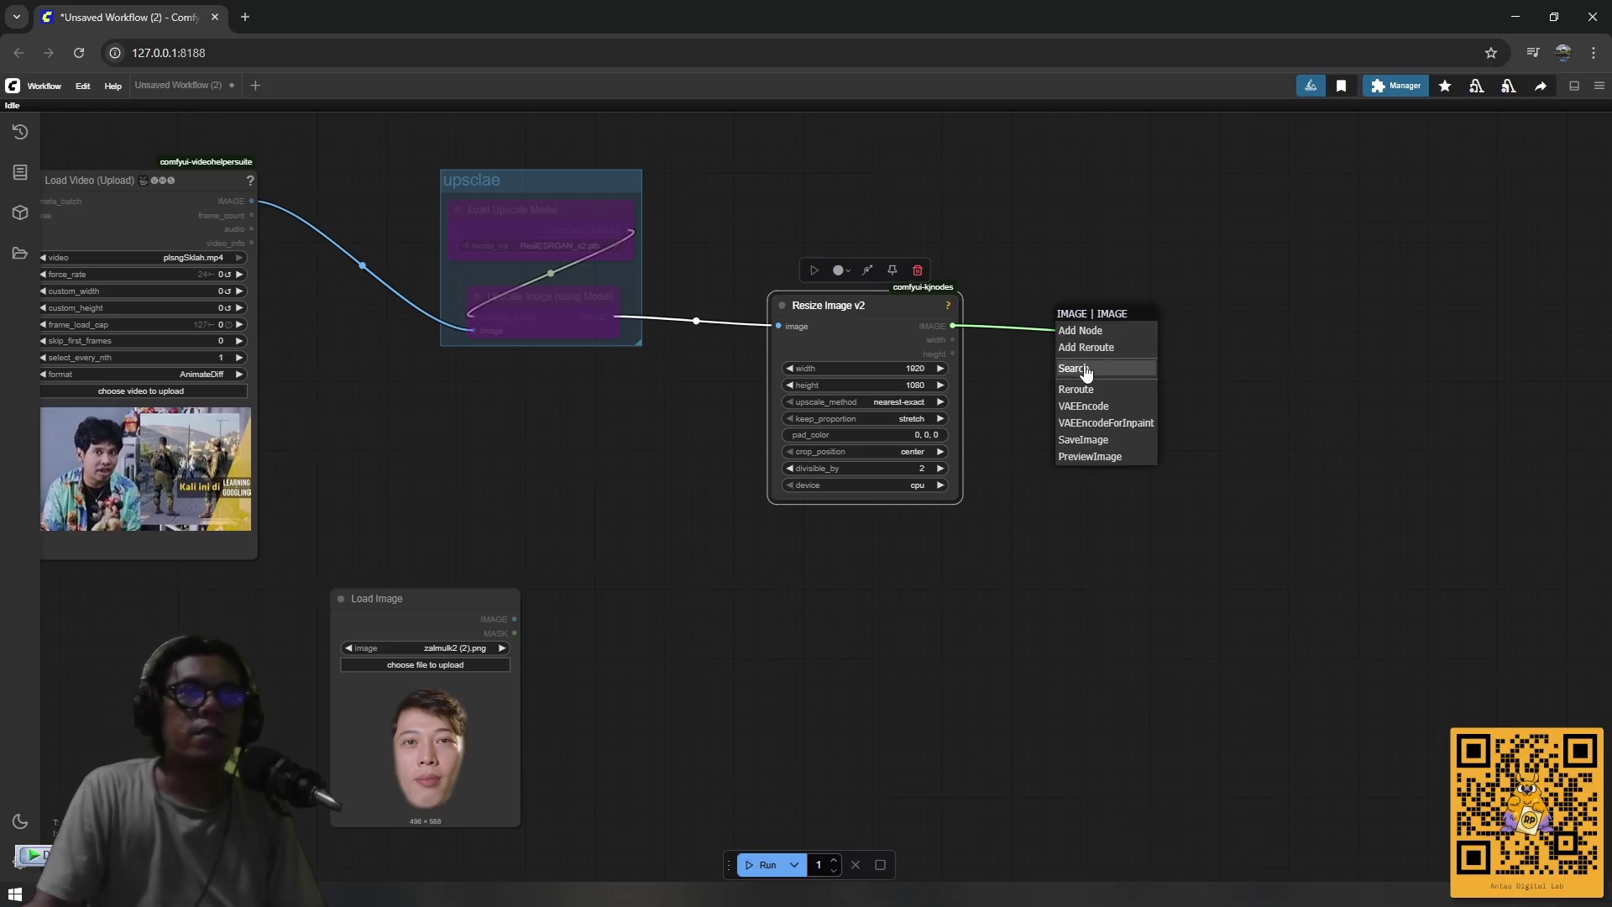
{"action": "left_click", "coordinate": [1076, 368]}
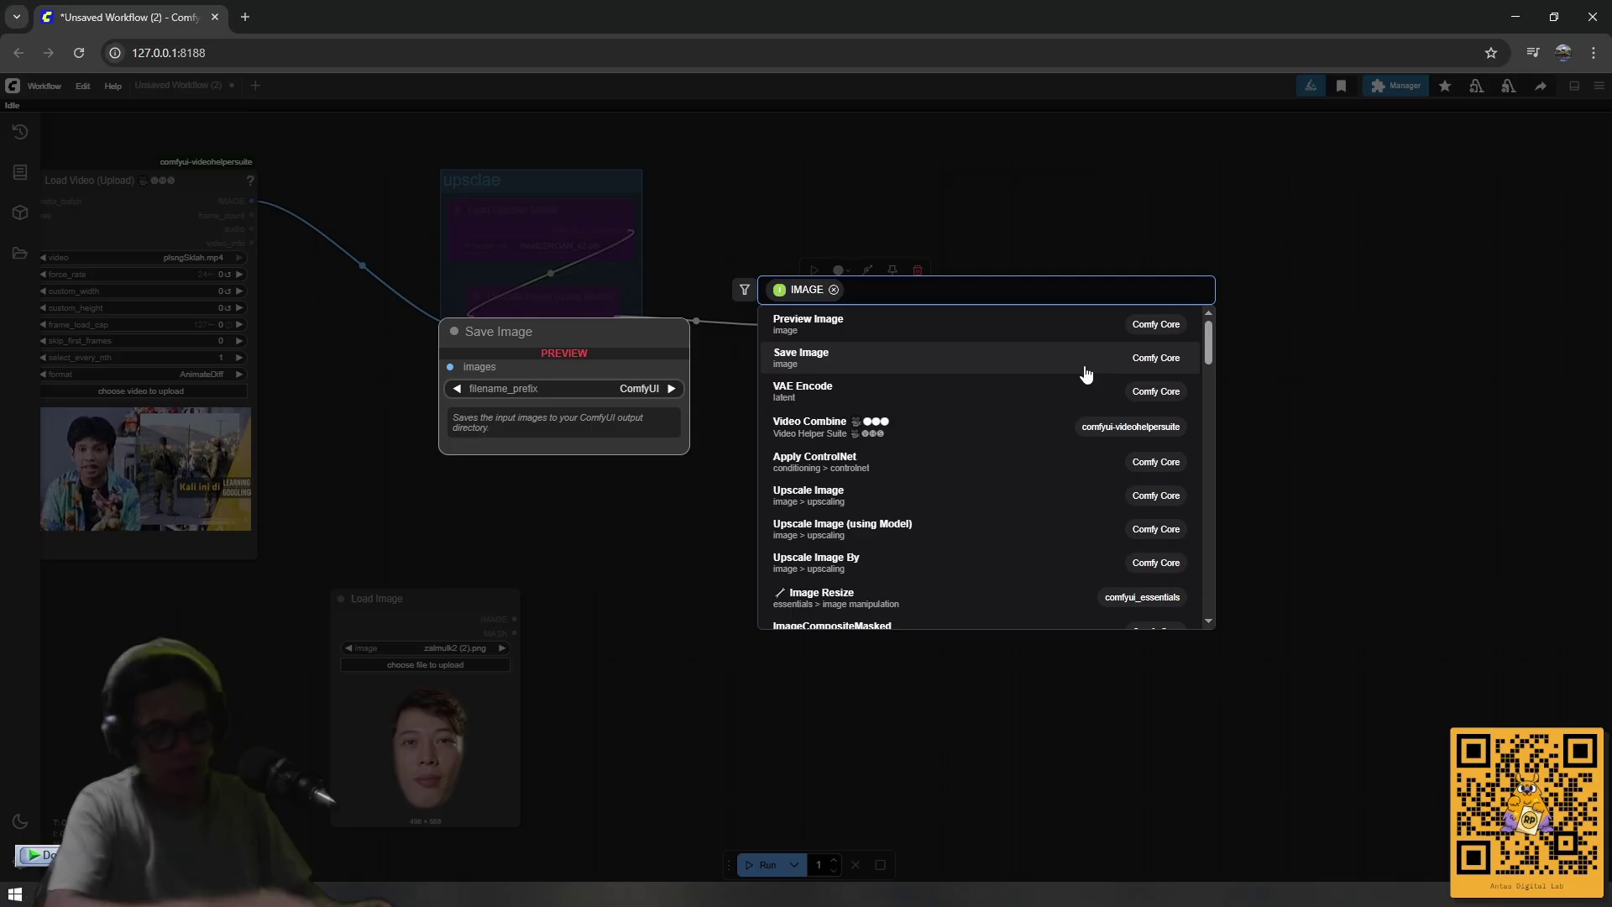
{"action": "type", "text": "rope"}
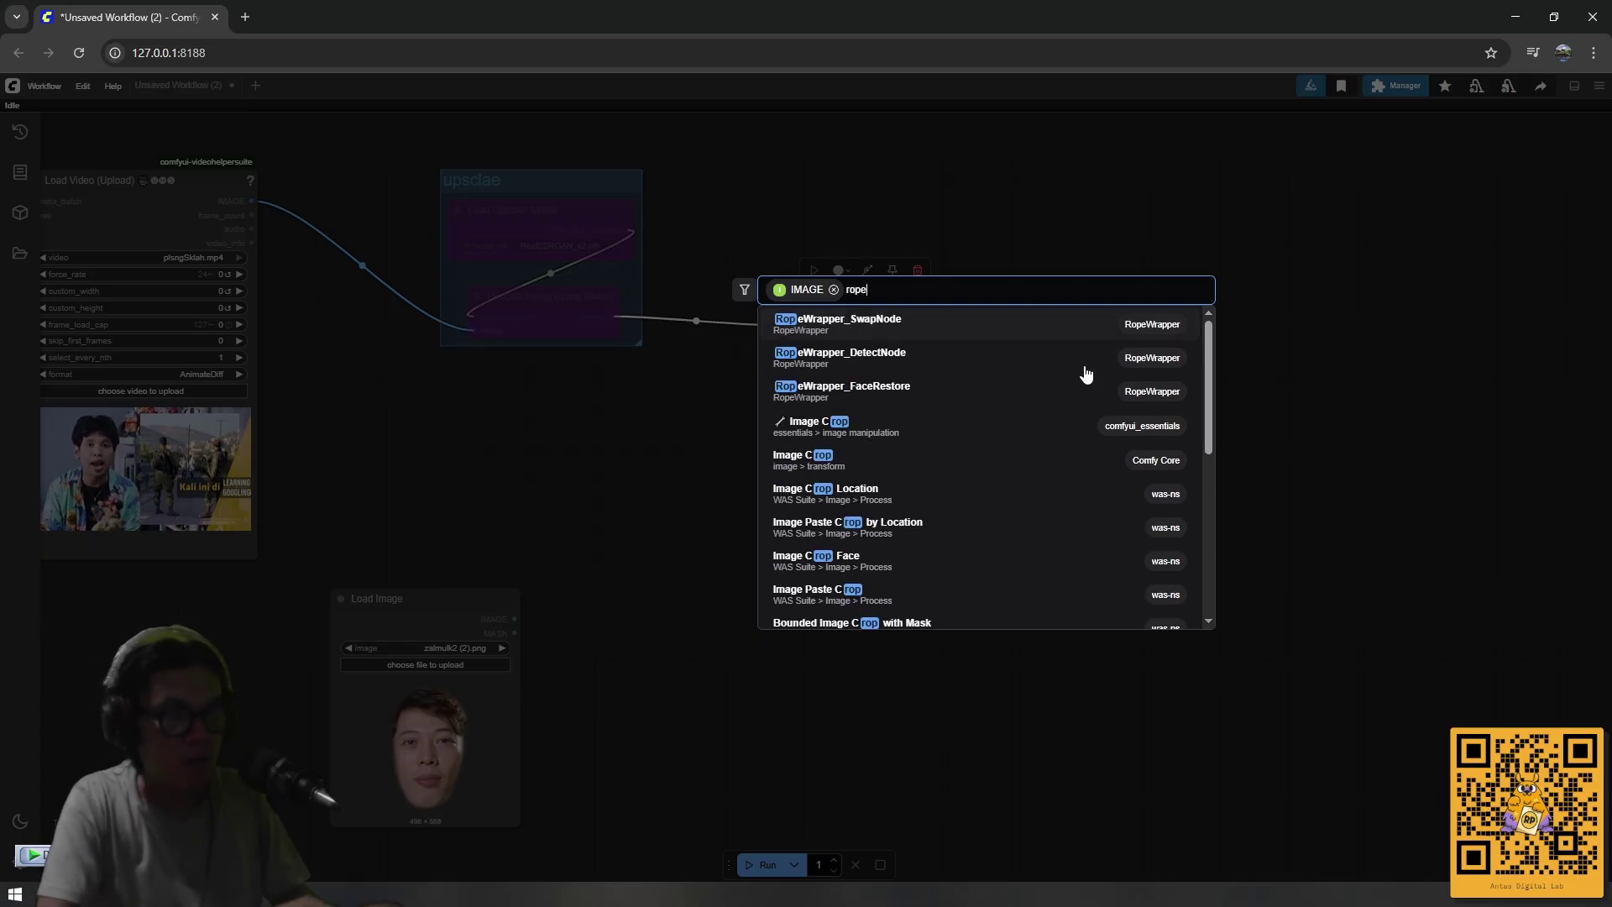
{"action": "left_click", "coordinate": [827, 327]}
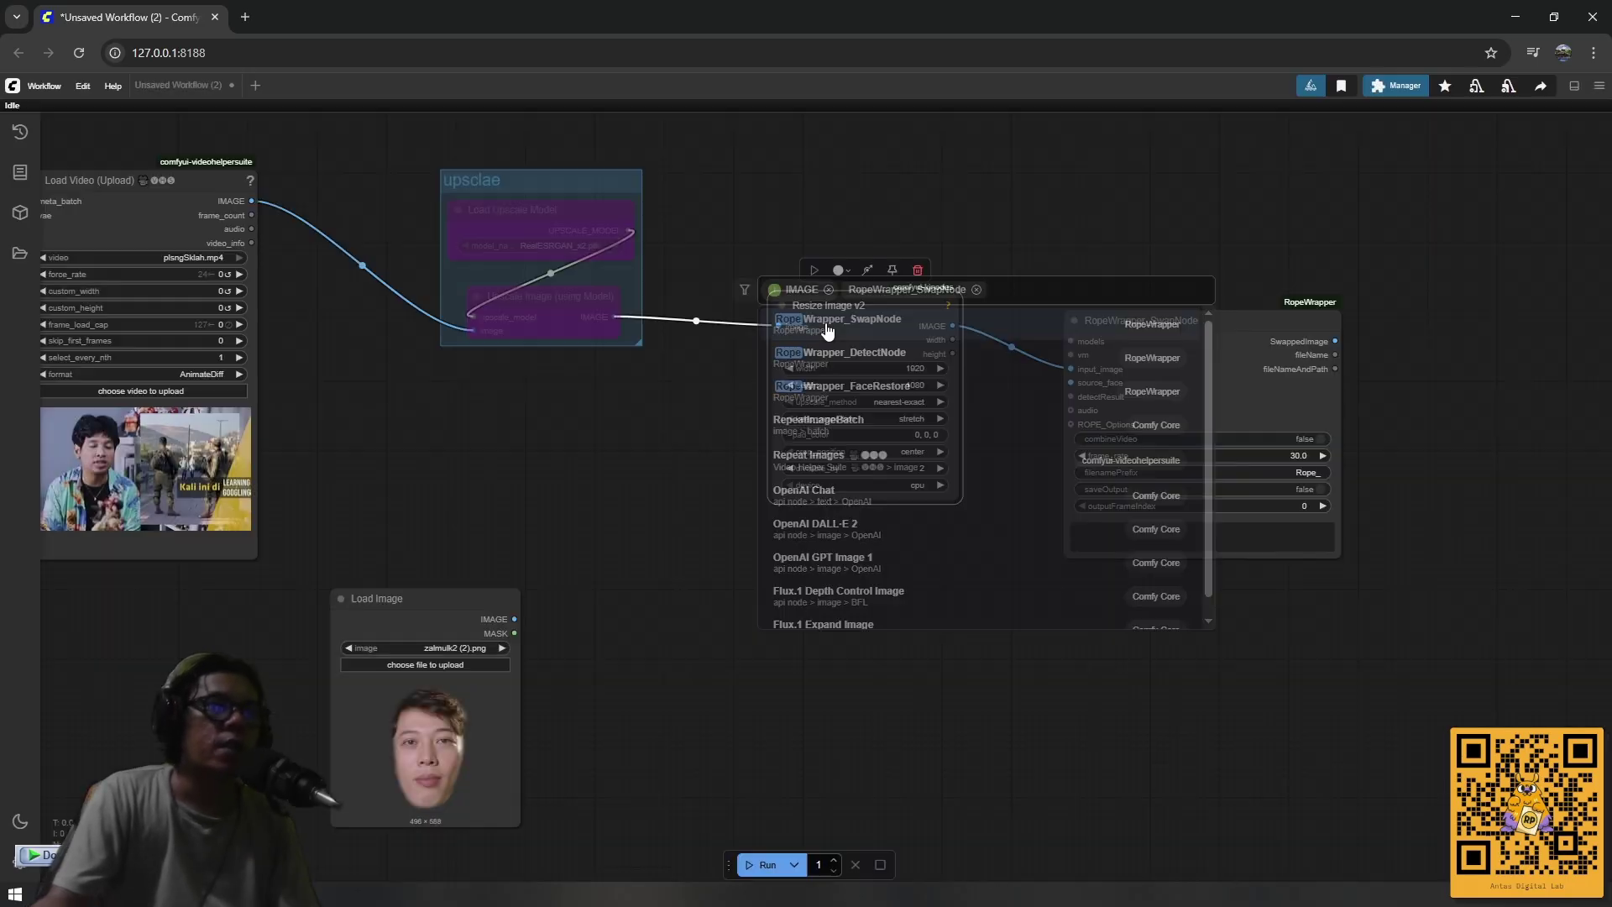
{"action": "left_click_drag", "start_coordinate": [1095, 306], "coordinate": [1005, 298]}
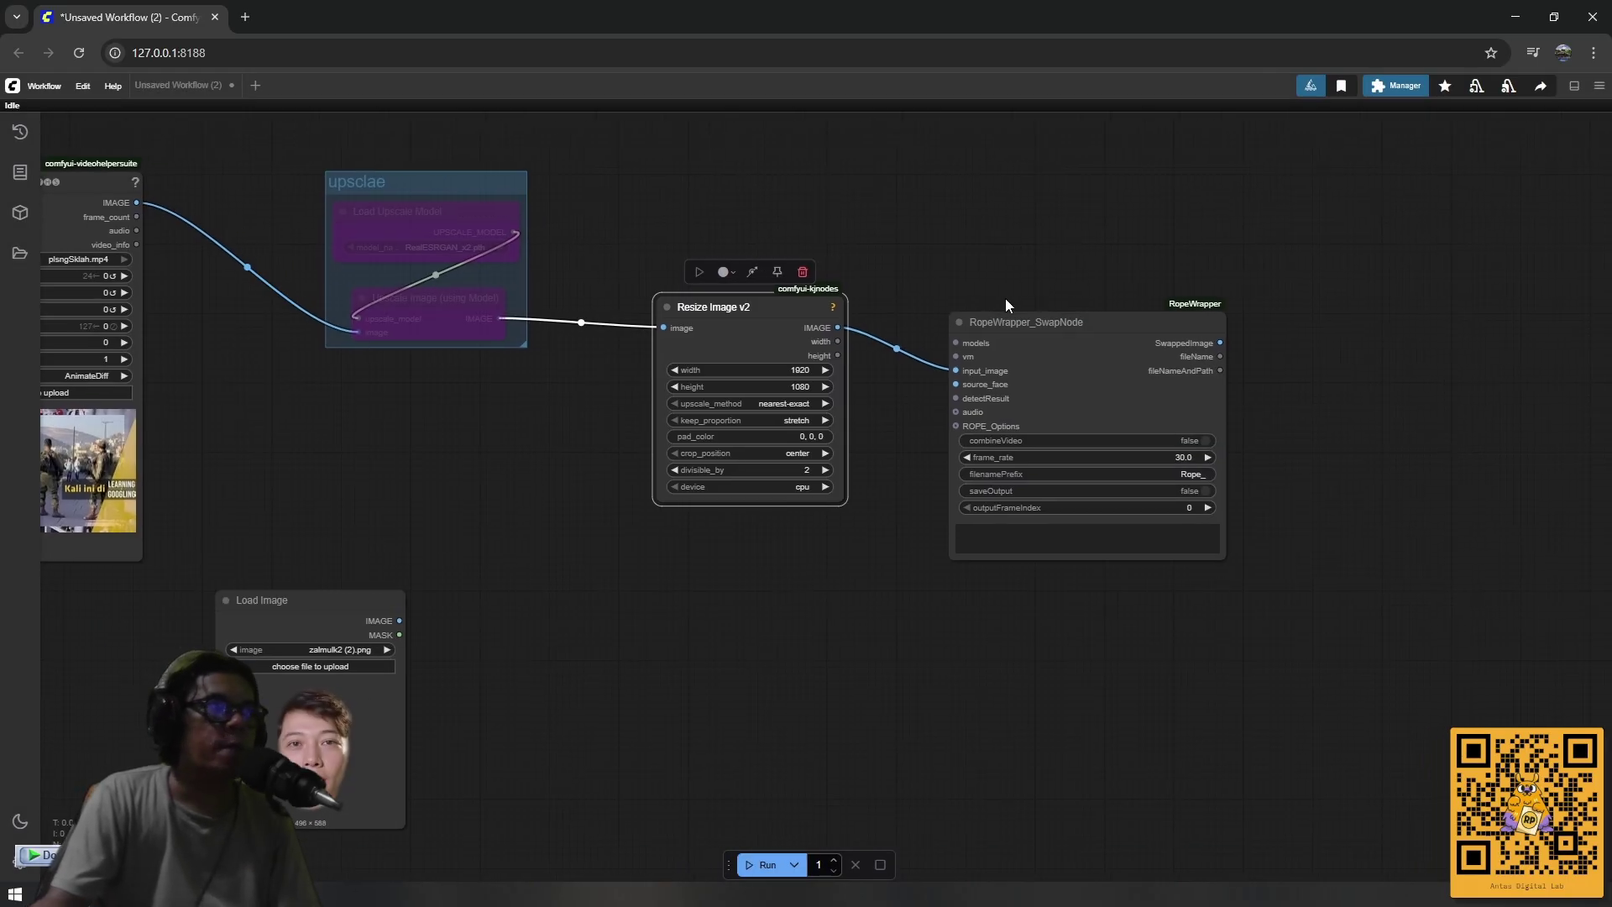
{"action": "scroll", "coordinate": [1005, 299], "scroll_direction": "down", "scroll_amount": 2}
{"action": "scroll", "coordinate": [968, 327], "scroll_direction": "right", "scroll_amount": 2}
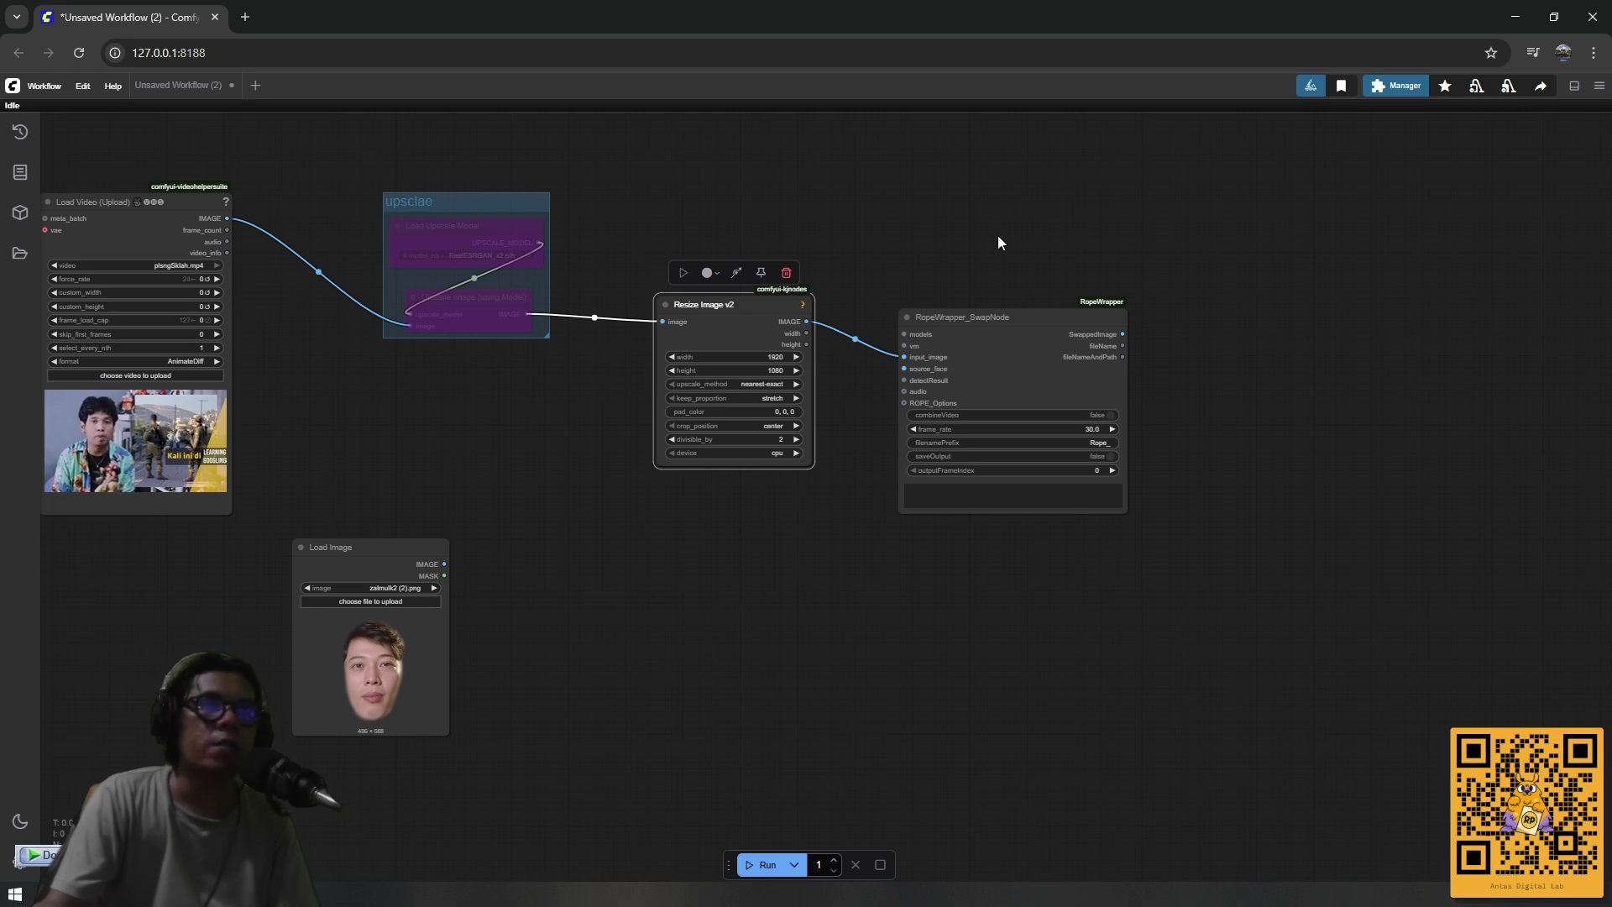
{"action": "scroll", "coordinate": [999, 252], "scroll_direction": "left", "scroll_amount": 1}
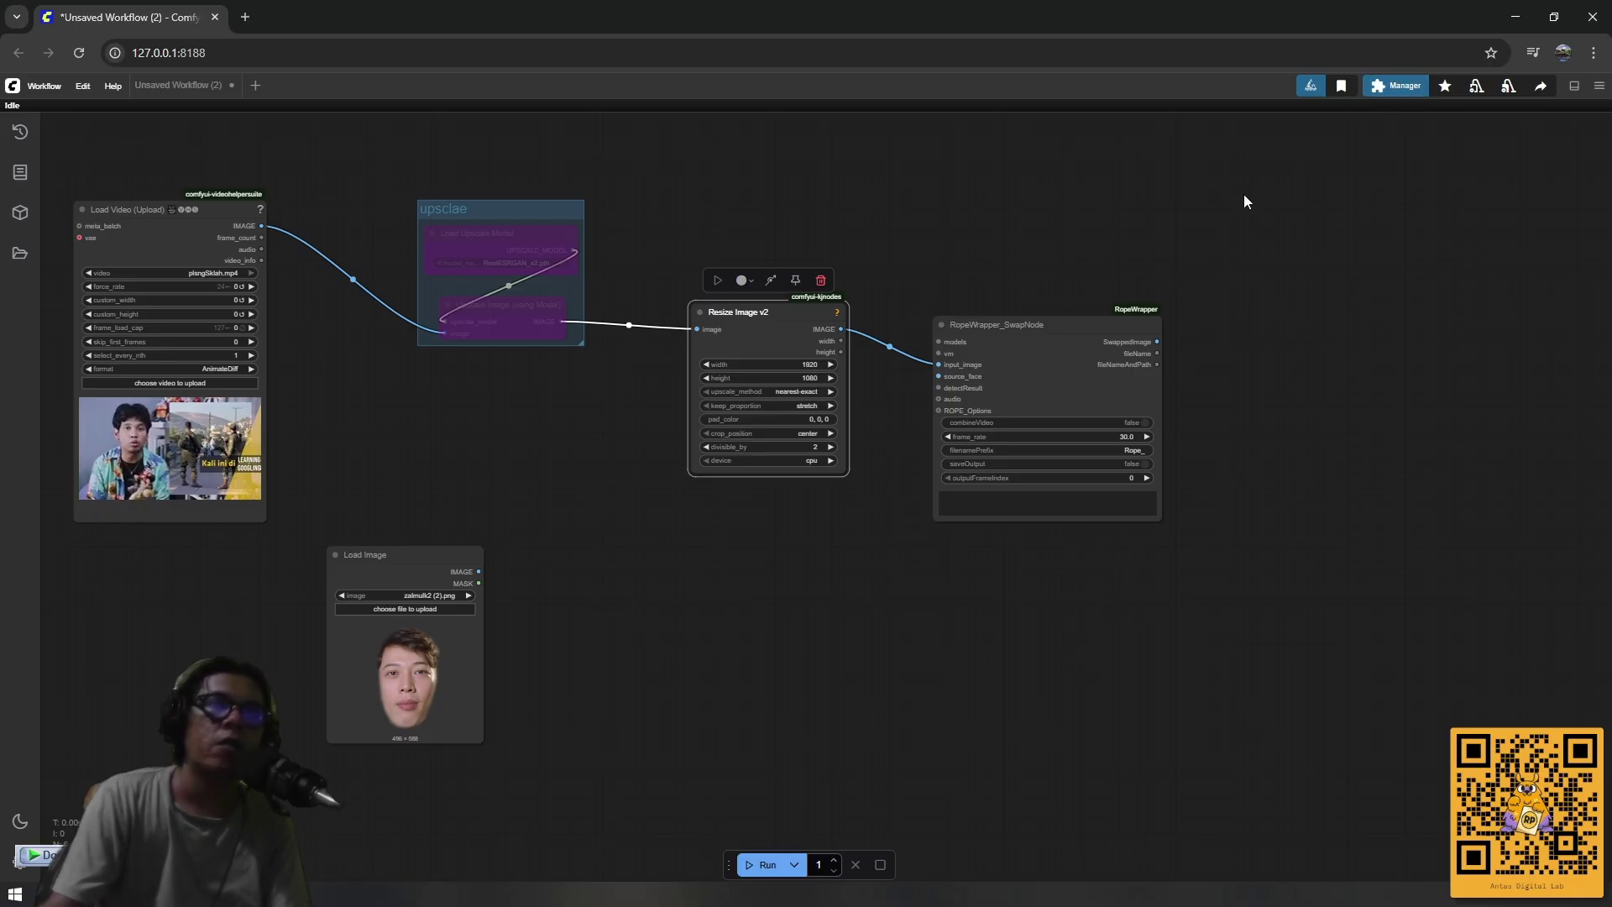
{"action": "left_click_drag", "start_coordinate": [1262, 301], "coordinate": [1276, 300]}
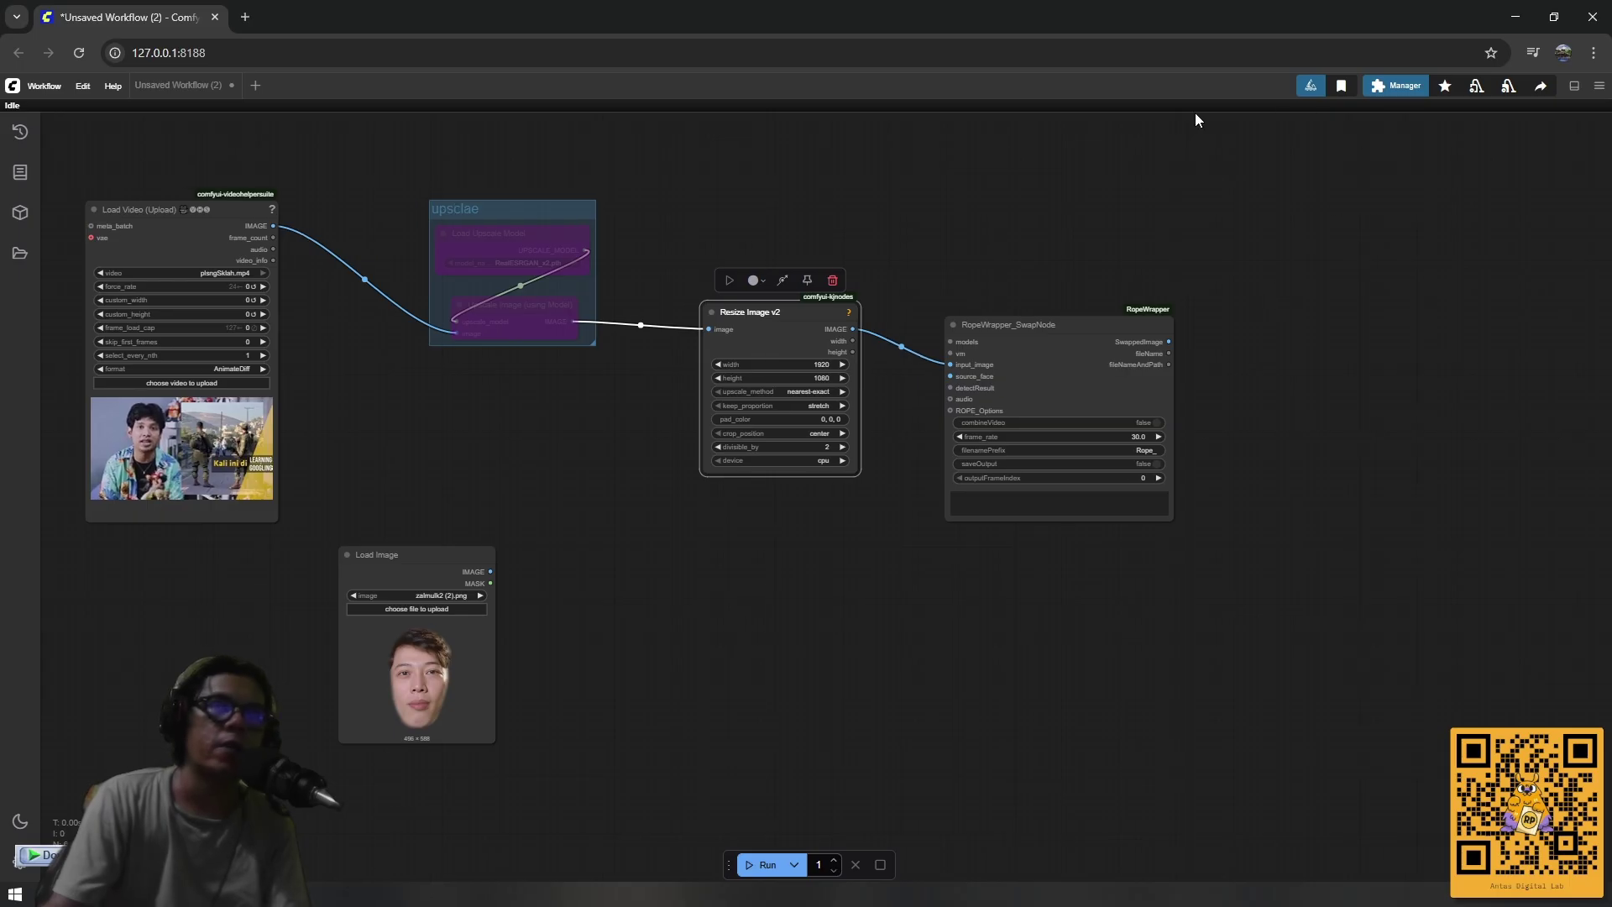
{"action": "scroll", "coordinate": [1344, 252], "scroll_direction": "down", "scroll_amount": 2}
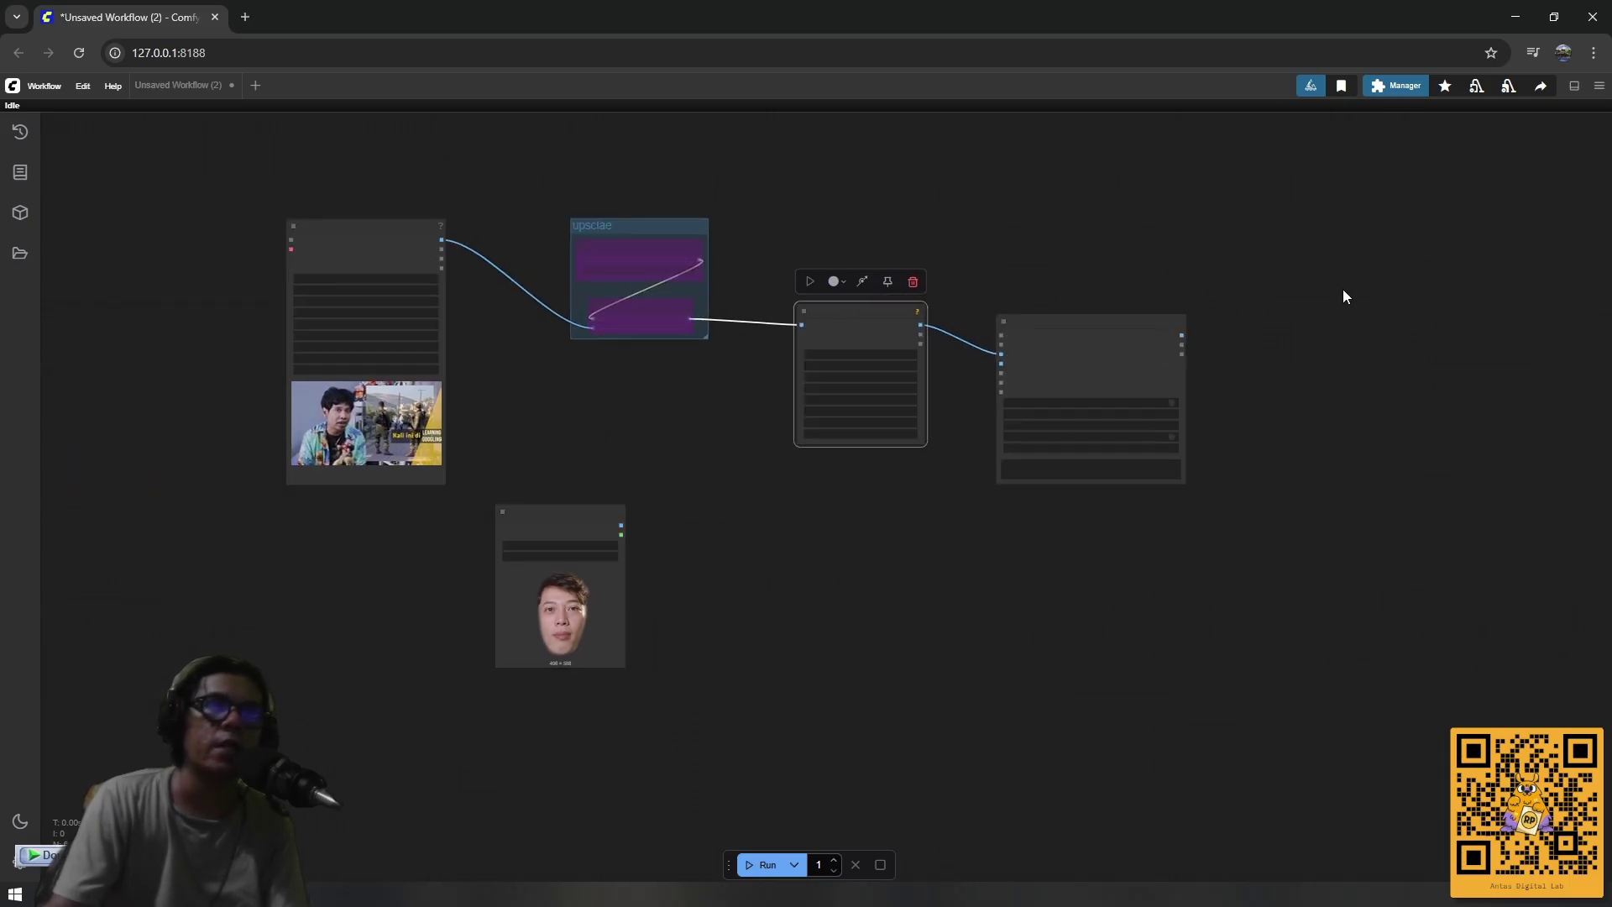
{"action": "scroll", "coordinate": [1344, 296], "scroll_direction": "up", "scroll_amount": 1}
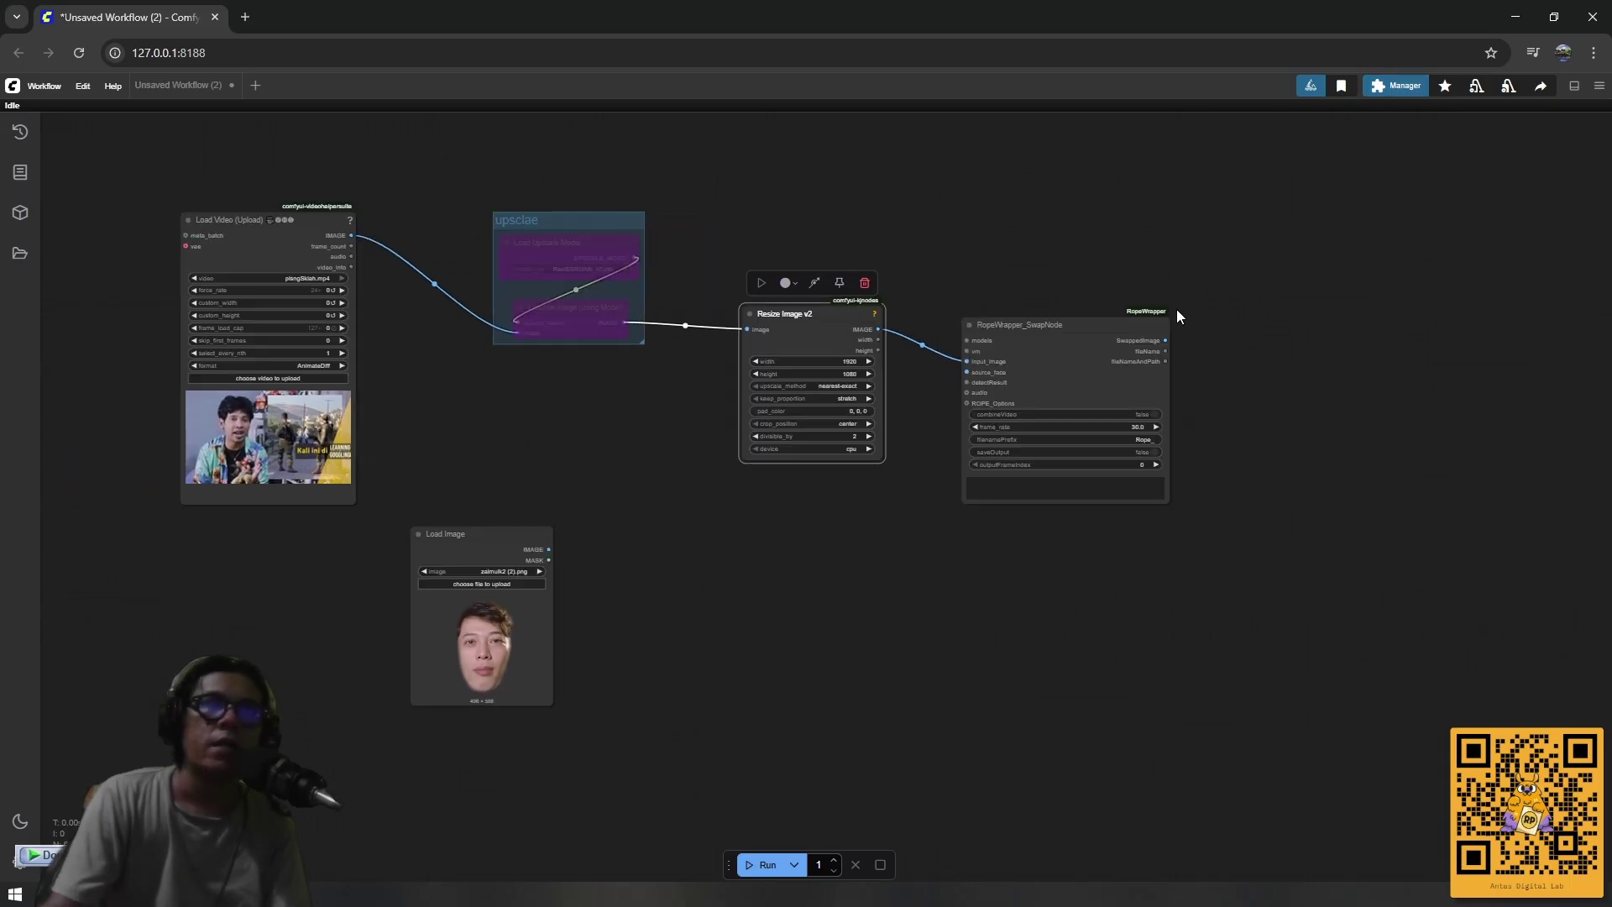
{"action": "scroll", "coordinate": [1018, 332], "scroll_direction": "up", "scroll_amount": 3}
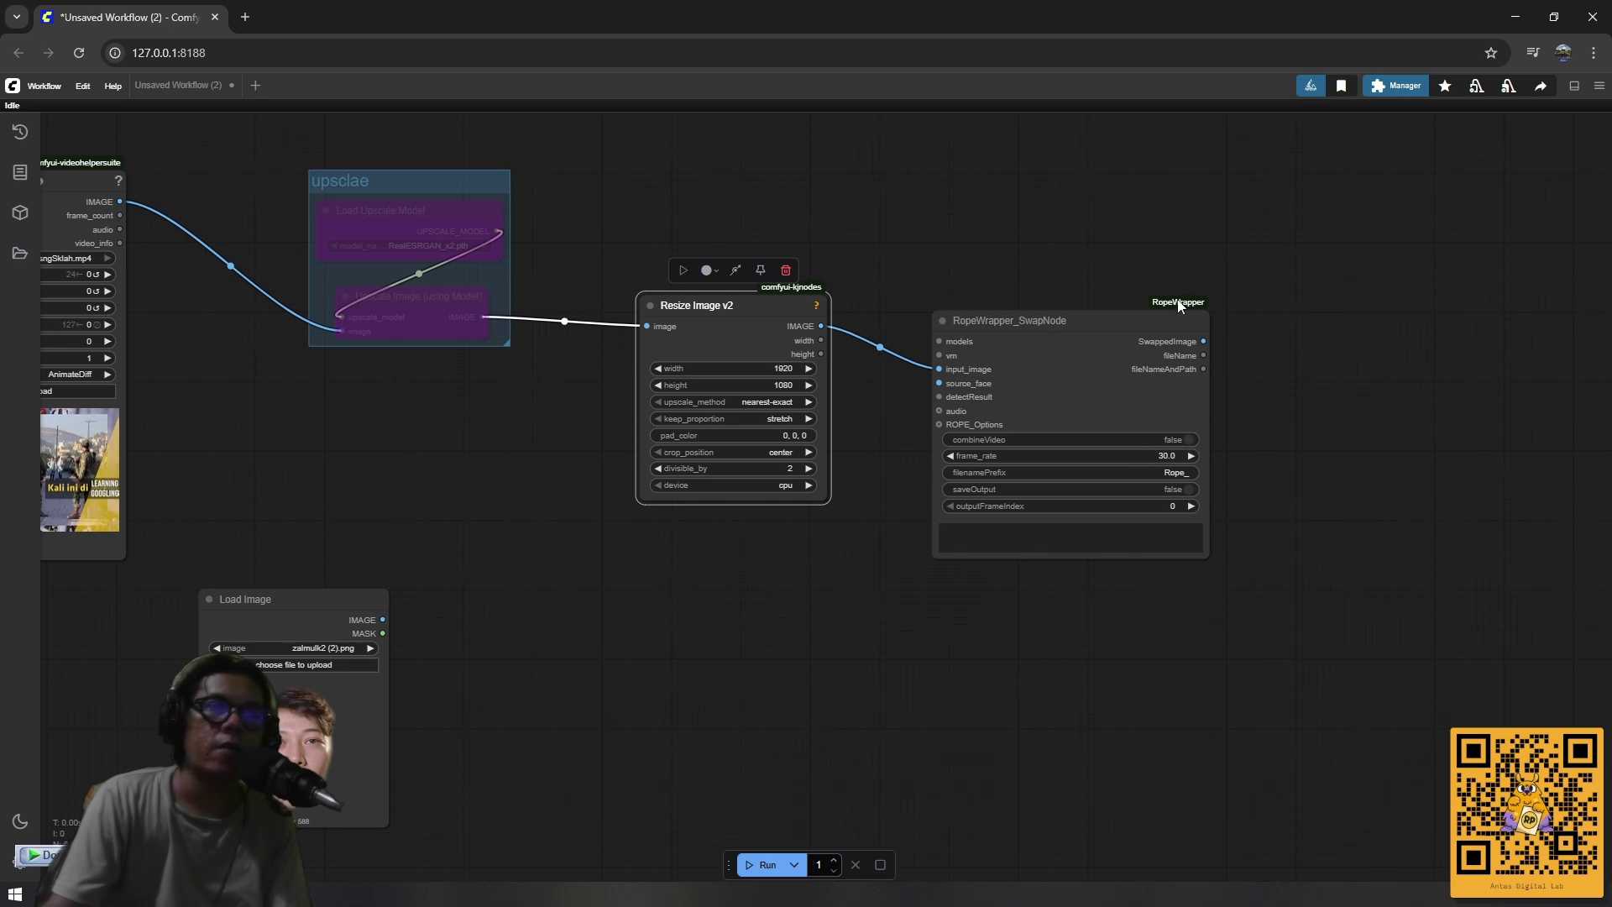
{"action": "scroll", "coordinate": [1034, 517], "scroll_direction": "down", "scroll_amount": 1}
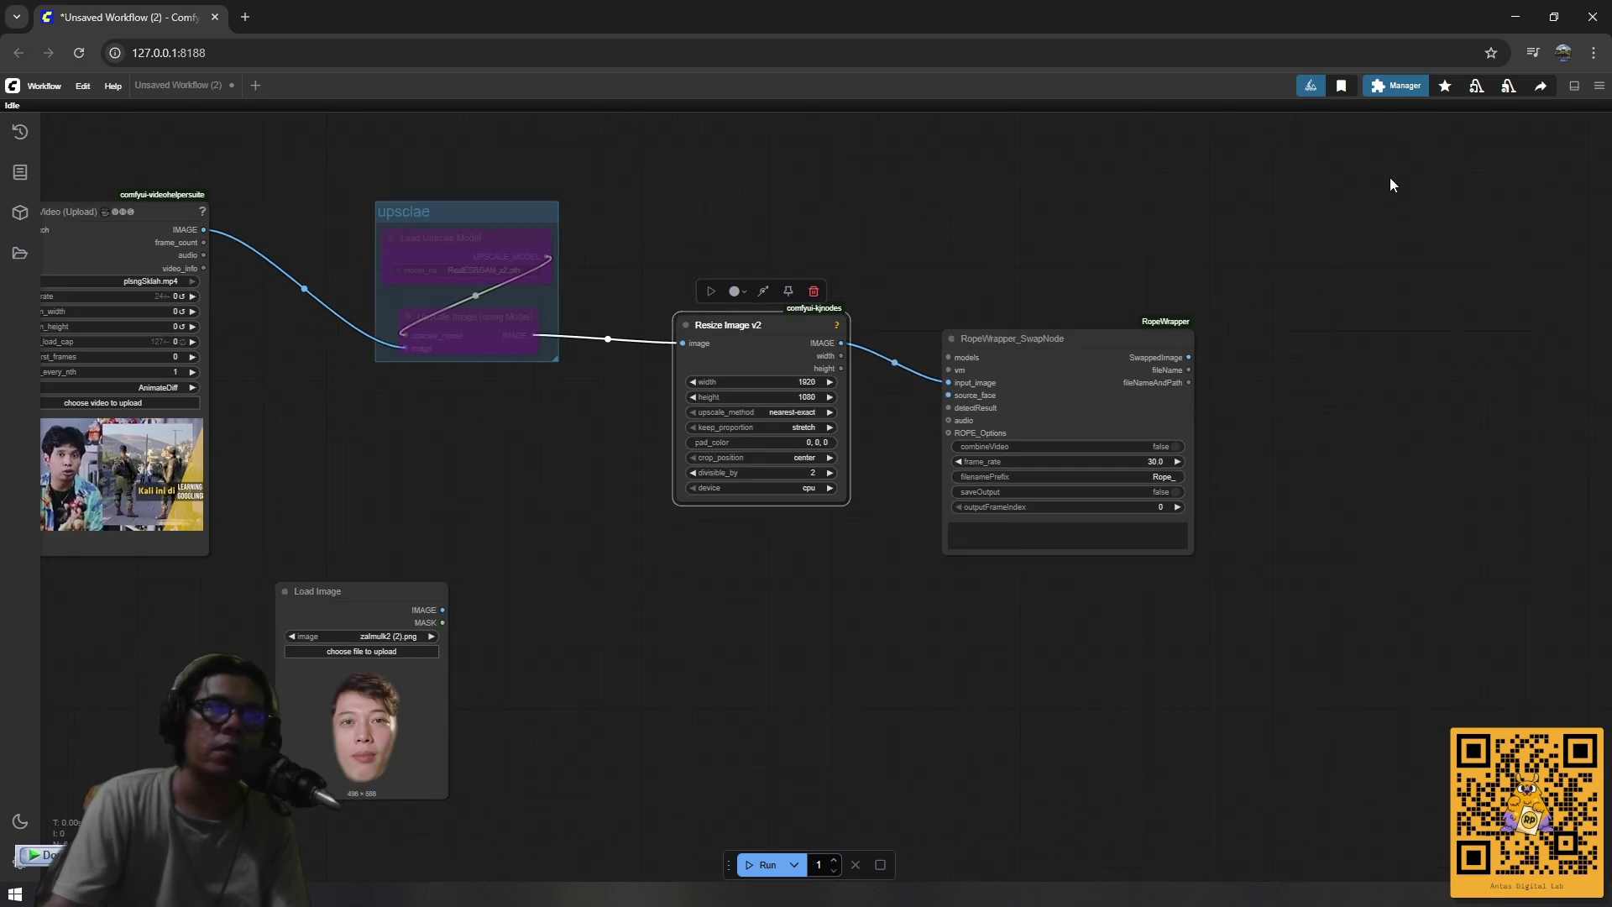
Search the custom nodes list for "rope" to check the ComfyUI_RopeWrapper entry, and close the manager.
{"action": "left_click", "coordinate": [1398, 89]}
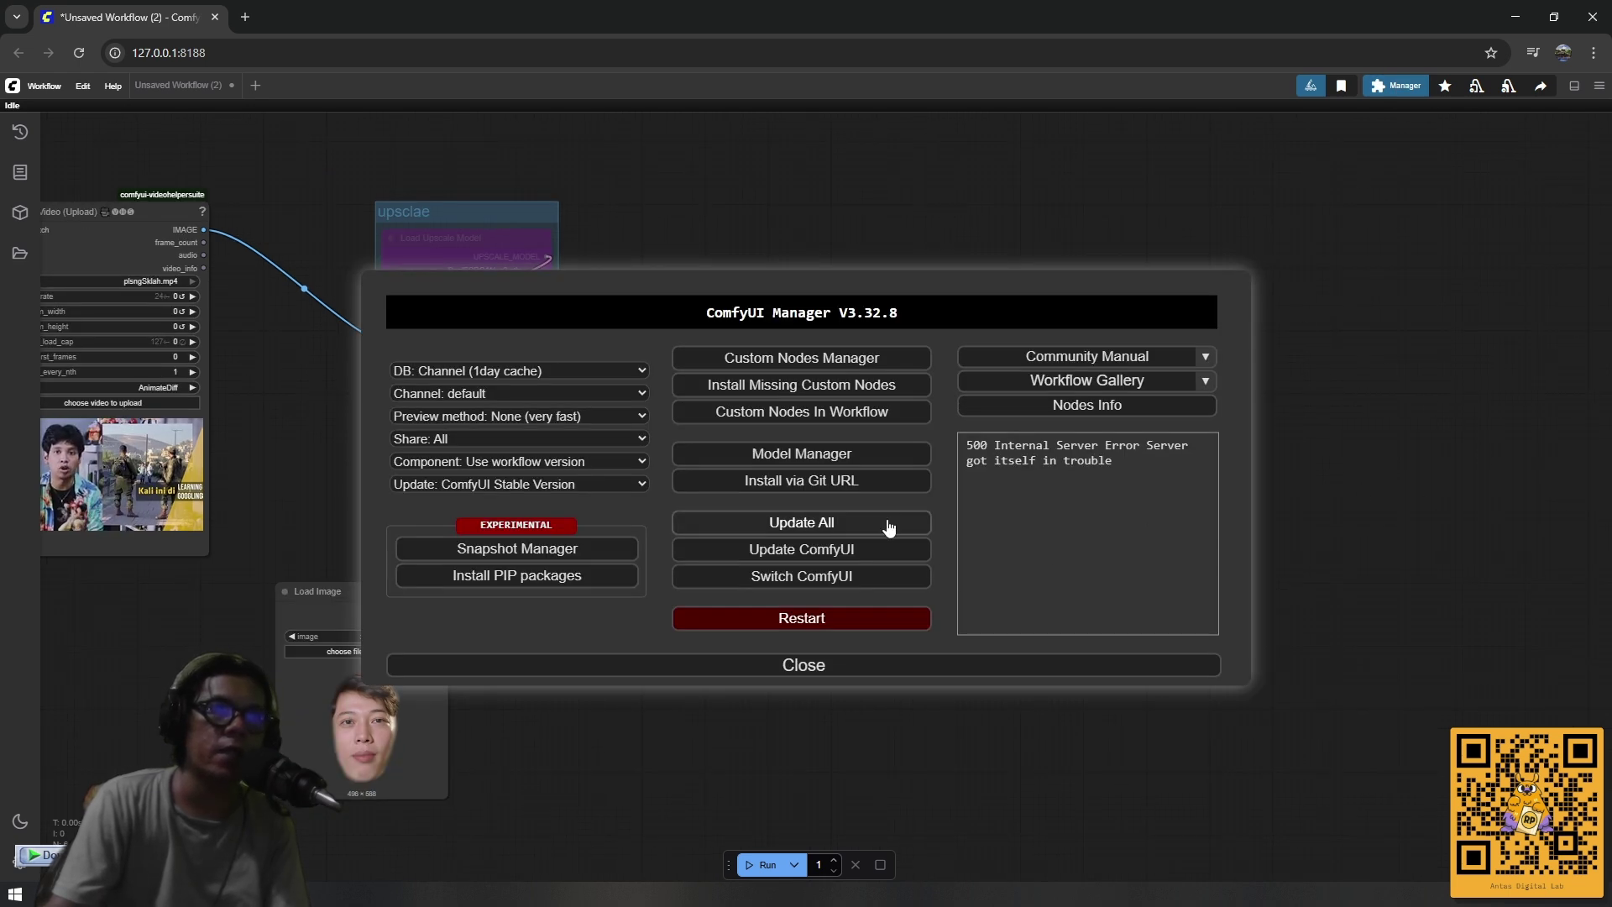
{"action": "left_click", "coordinate": [831, 360]}
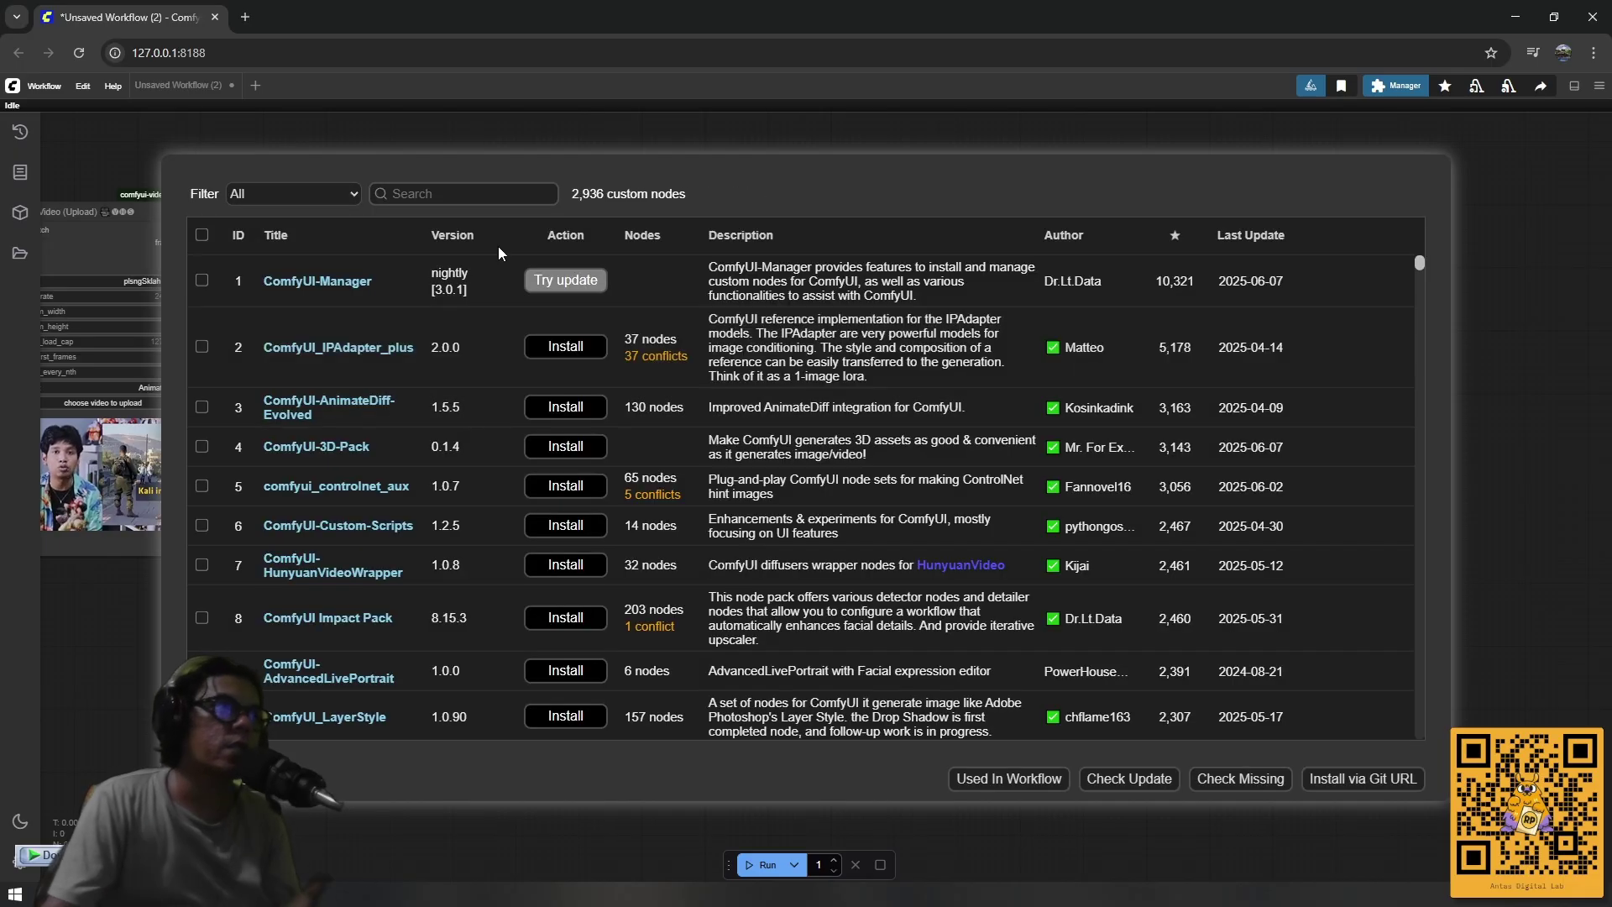
{"action": "left_click", "coordinate": [477, 198]}
{"action": "type", "text": "r"}
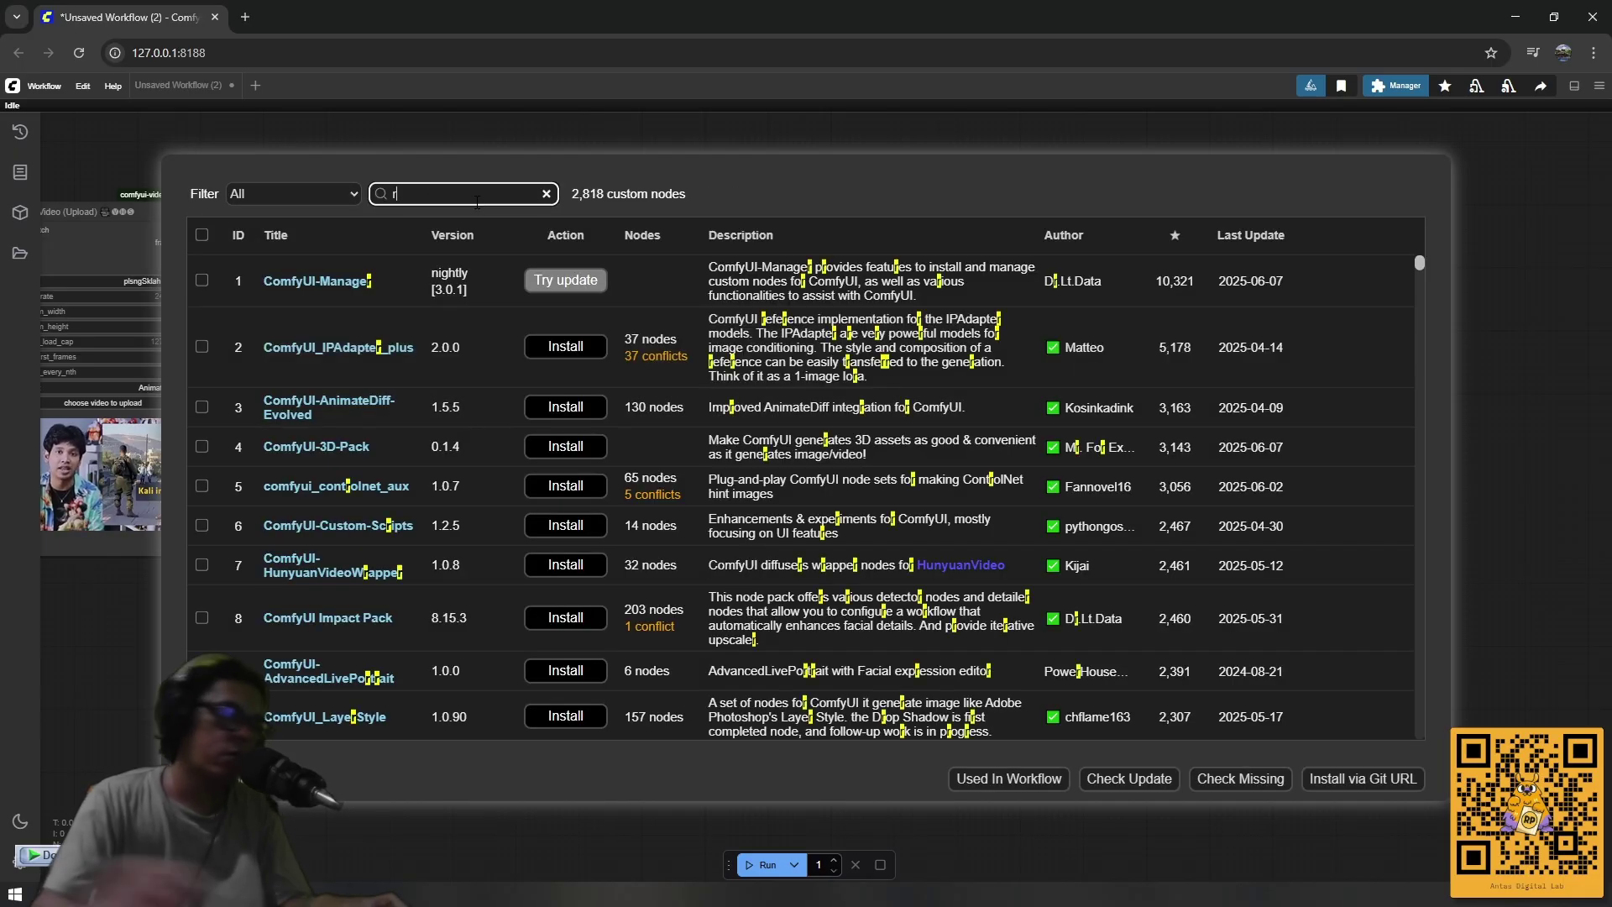
{"action": "type", "text": "ope"}
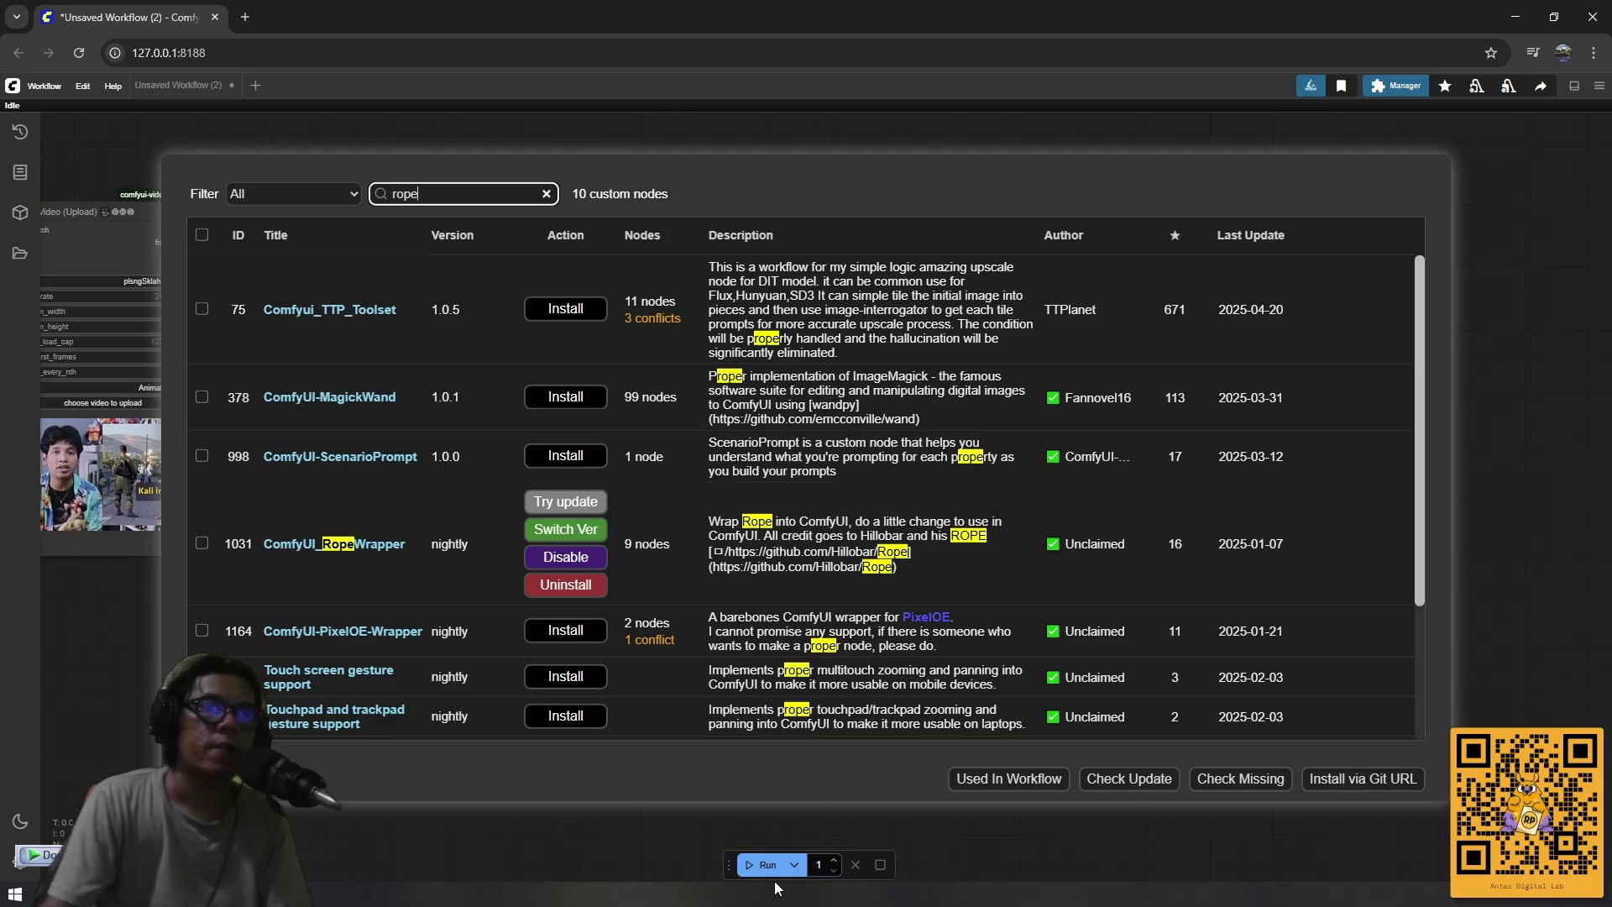
{"action": "key", "text": "Escape"}
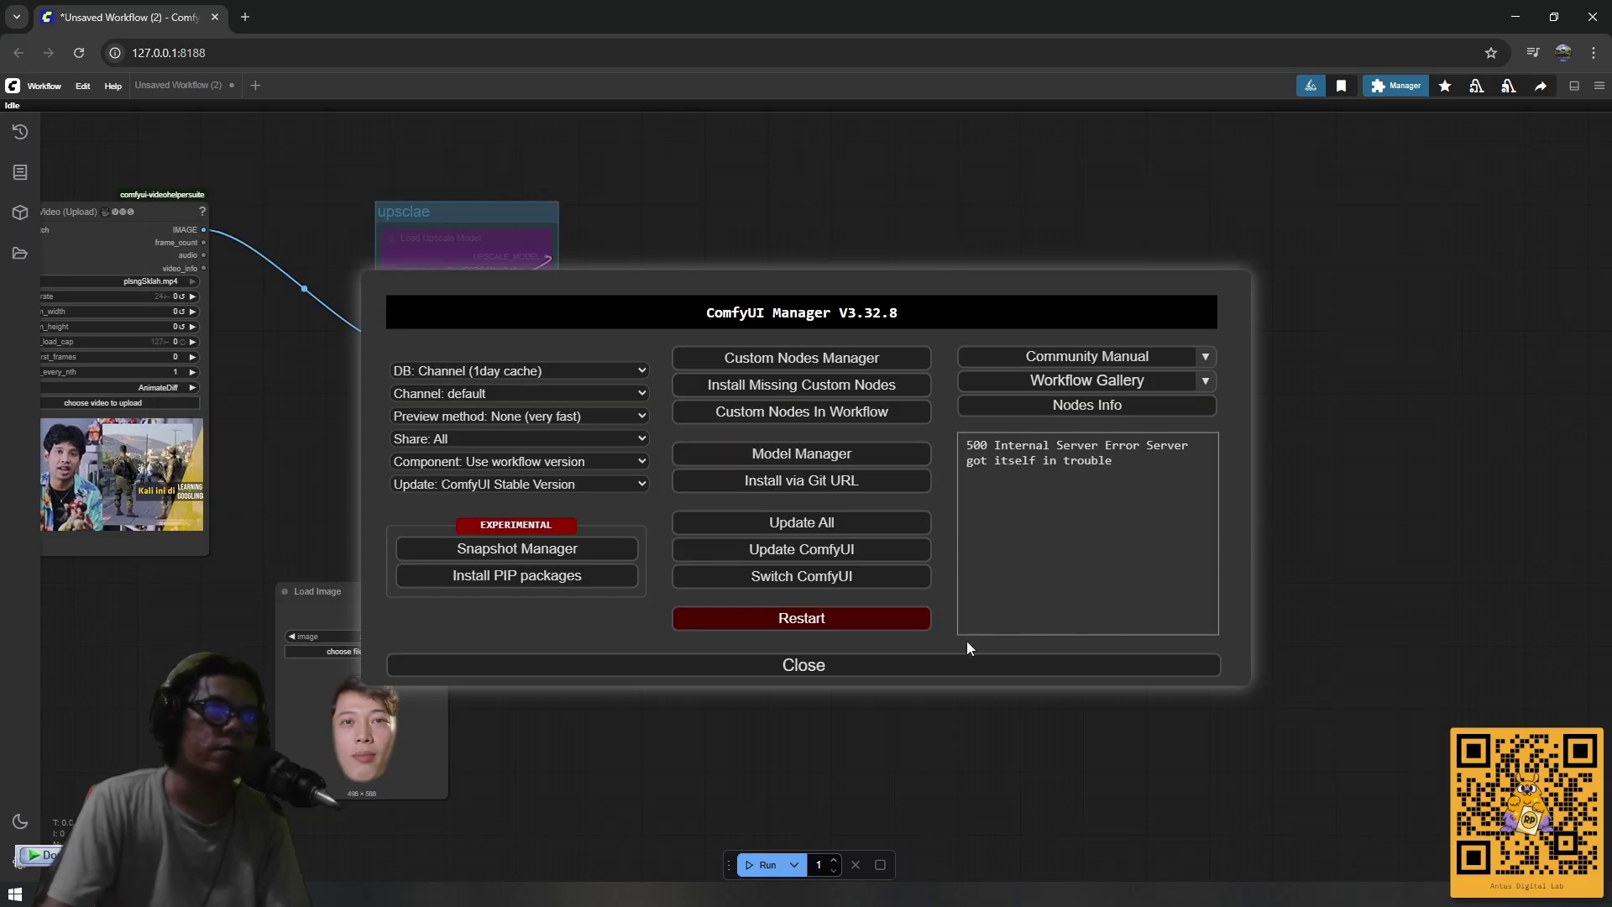
{"action": "left_click", "coordinate": [885, 664]}
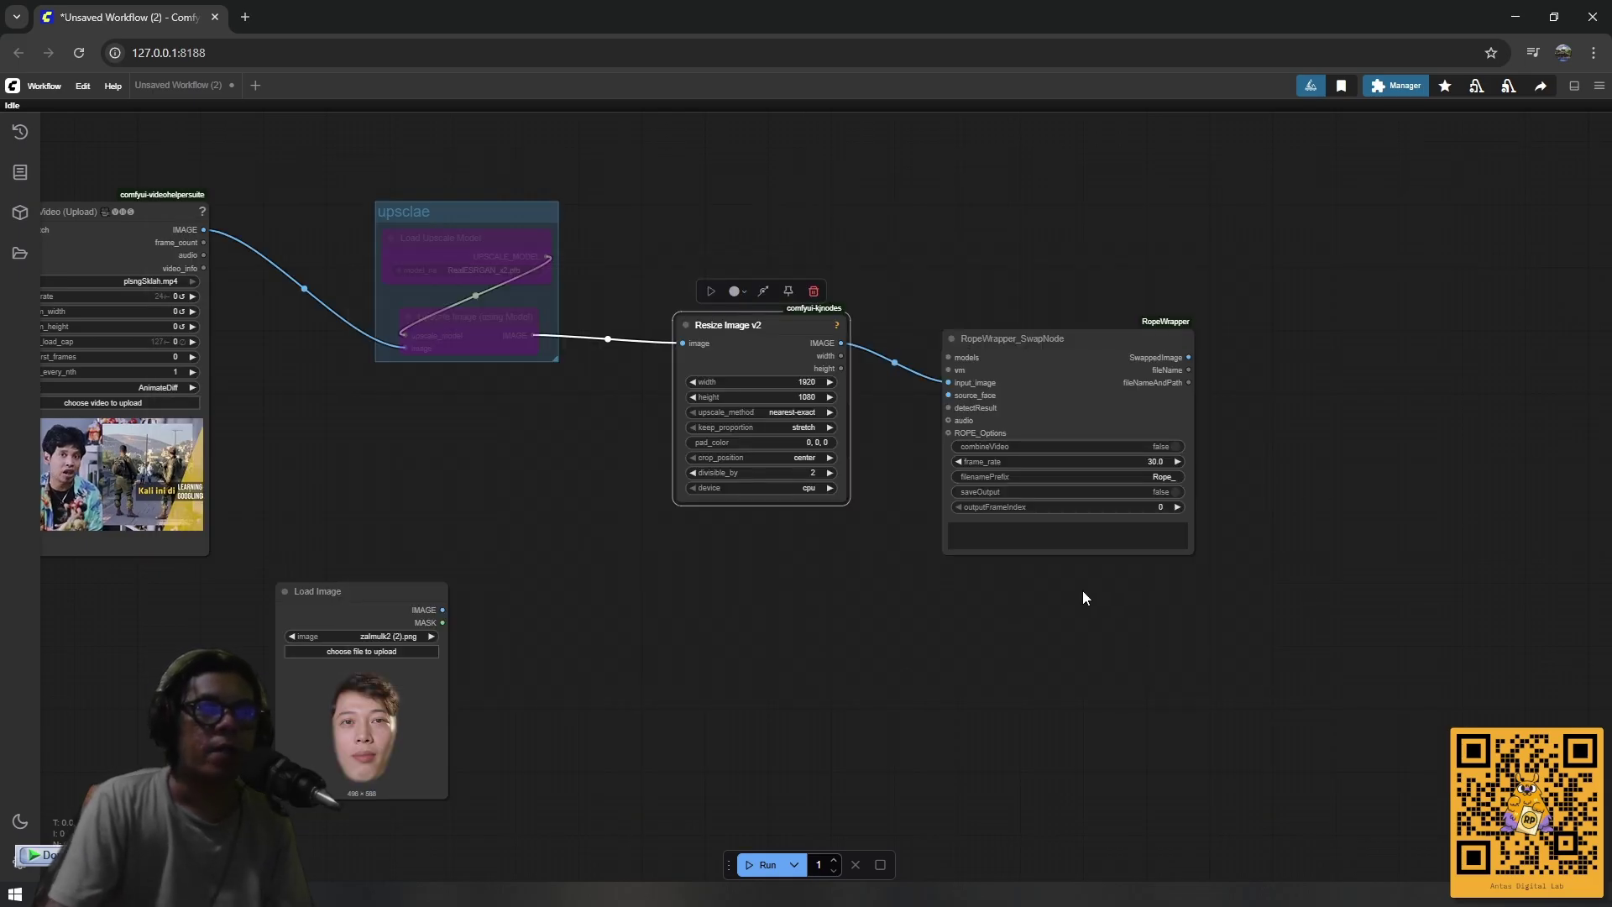
Move RopeWrapper_SwapNode up and to the right, and Resize Image v2 down and left below the upsclae group.
{"action": "left_click_drag", "start_coordinate": [1033, 537], "coordinate": [1082, 494]}
{"action": "scroll", "coordinate": [910, 478], "scroll_direction": "up", "scroll_amount": 3}
{"action": "scroll", "coordinate": [910, 470], "scroll_direction": "down", "scroll_amount": 2}
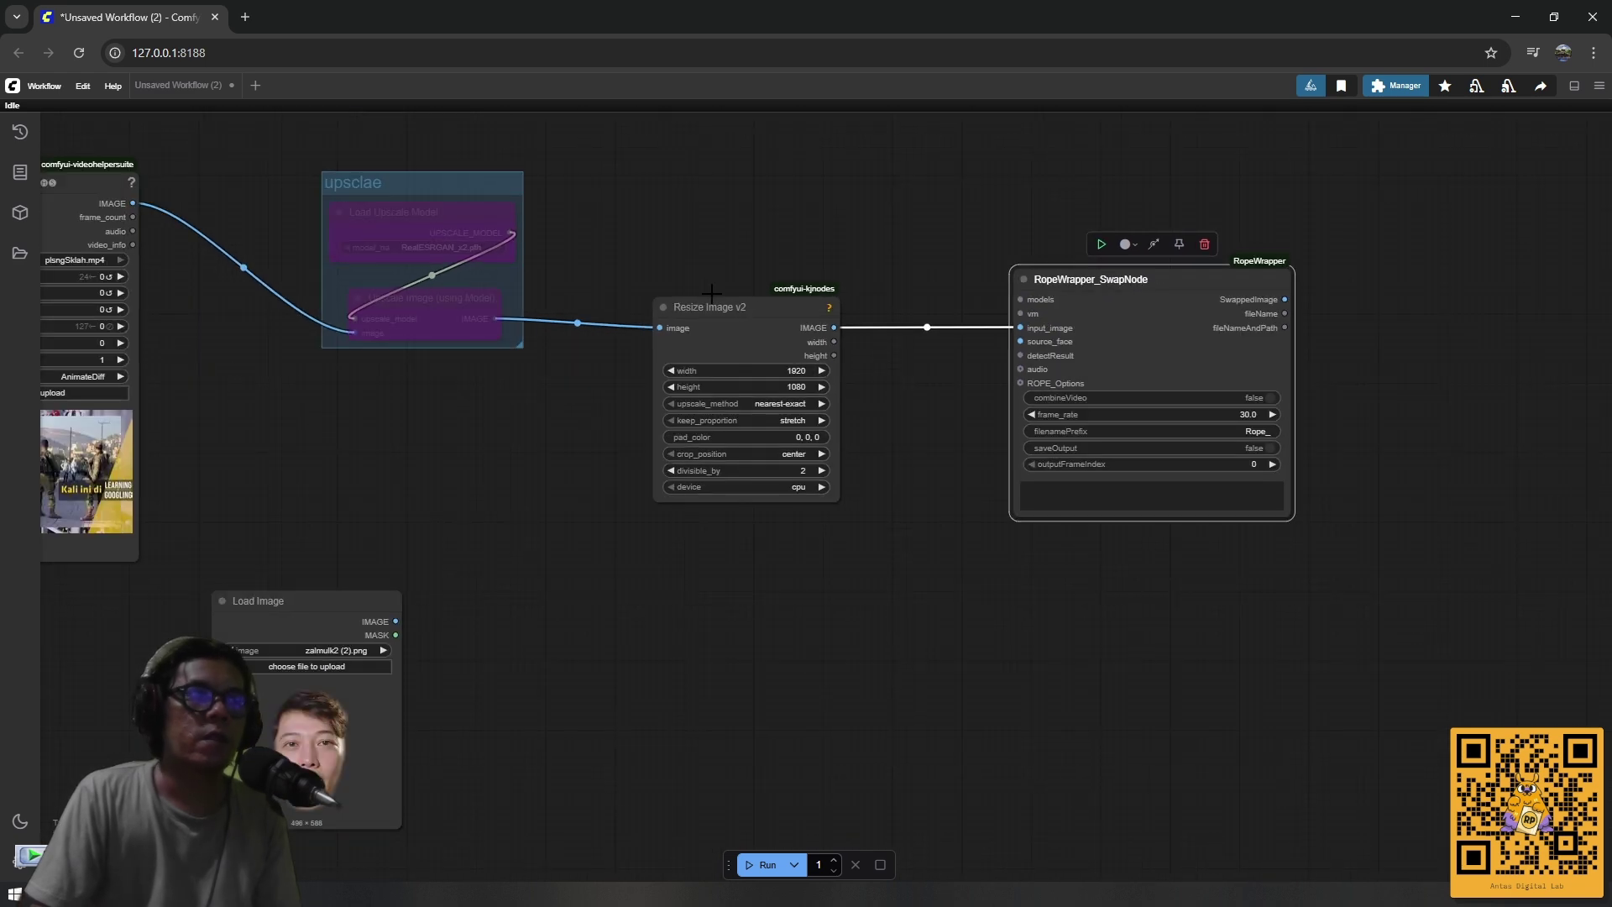
{"action": "left_click_drag", "start_coordinate": [760, 313], "coordinate": [738, 311]}
{"action": "left_click_drag", "start_coordinate": [1142, 285], "coordinate": [1224, 280]}
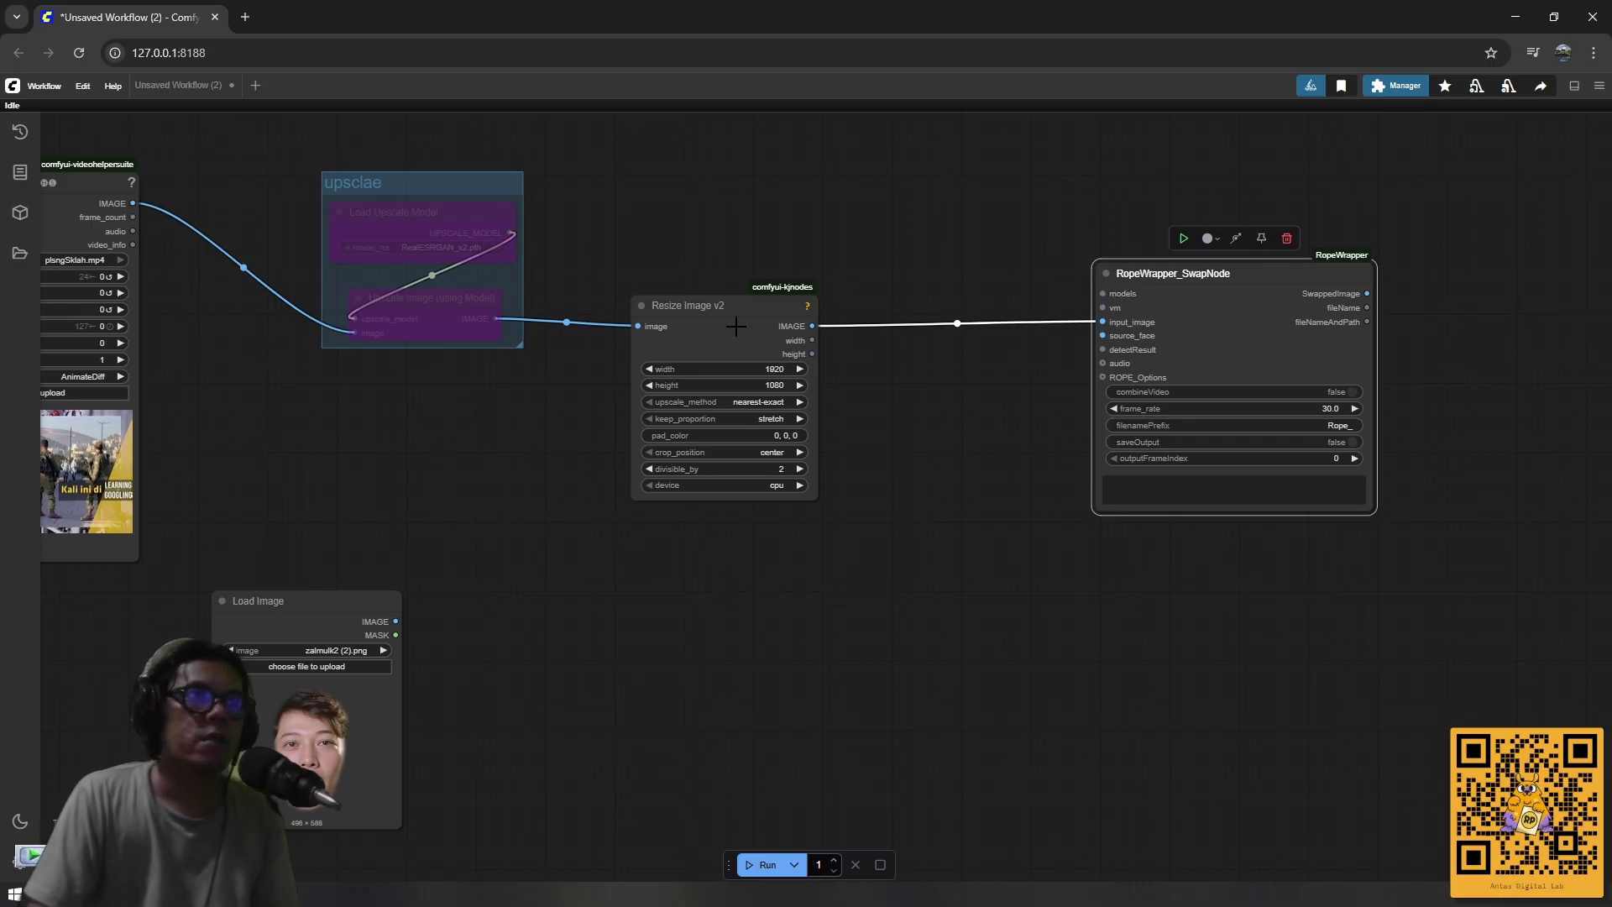
{"action": "left_click_drag", "start_coordinate": [731, 321], "coordinate": [612, 498]}
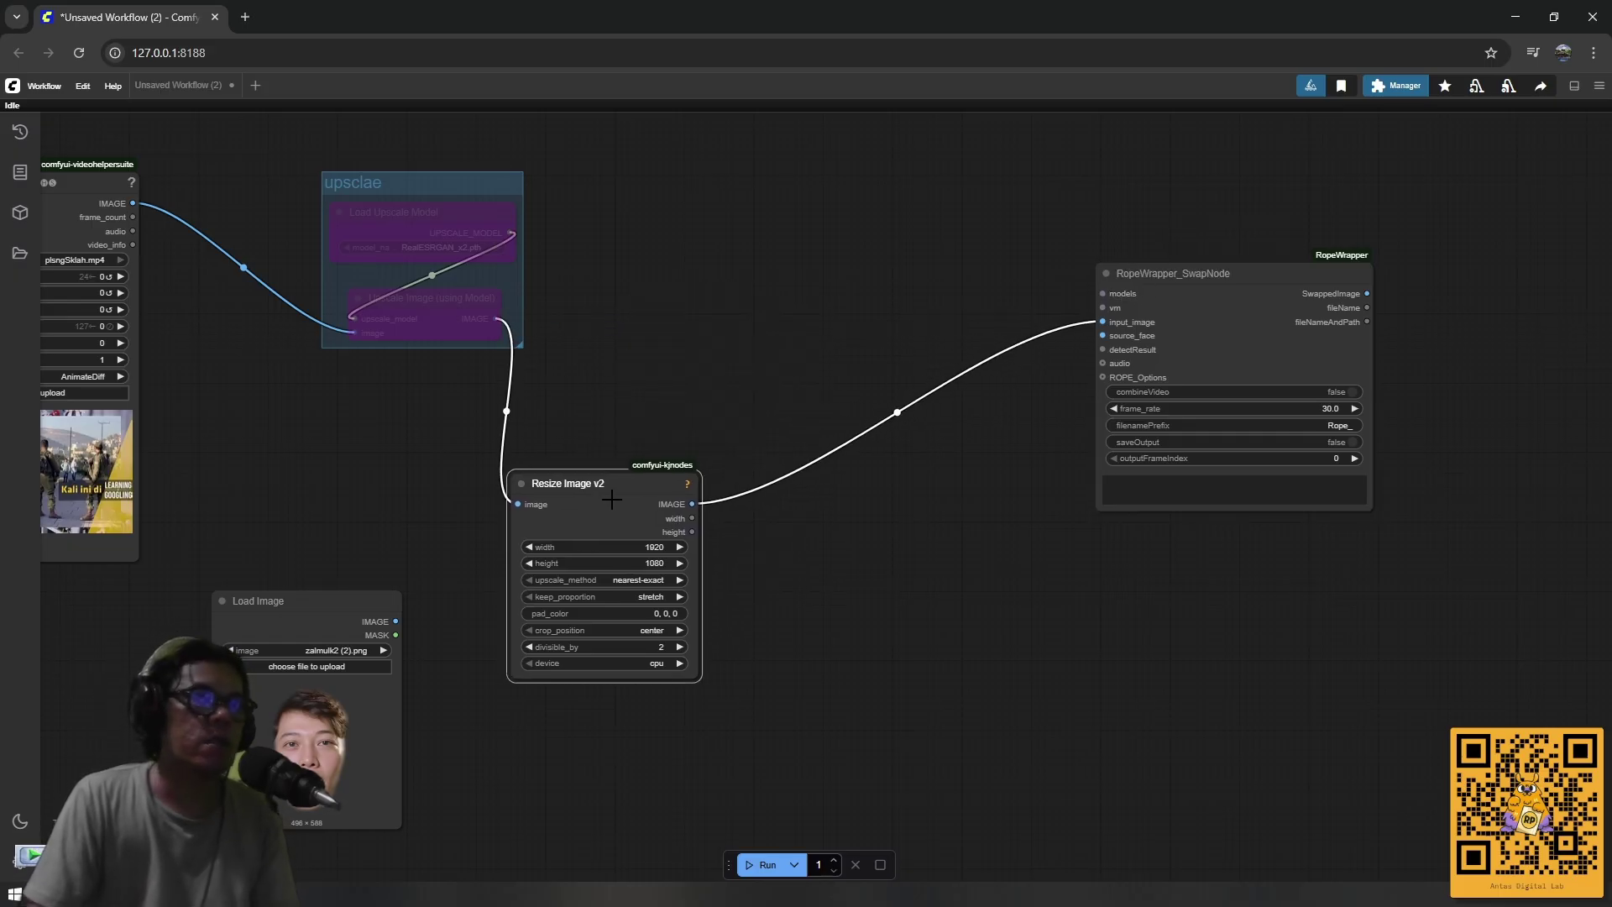
{"action": "left_click_drag", "start_coordinate": [1219, 295], "coordinate": [1159, 236]}
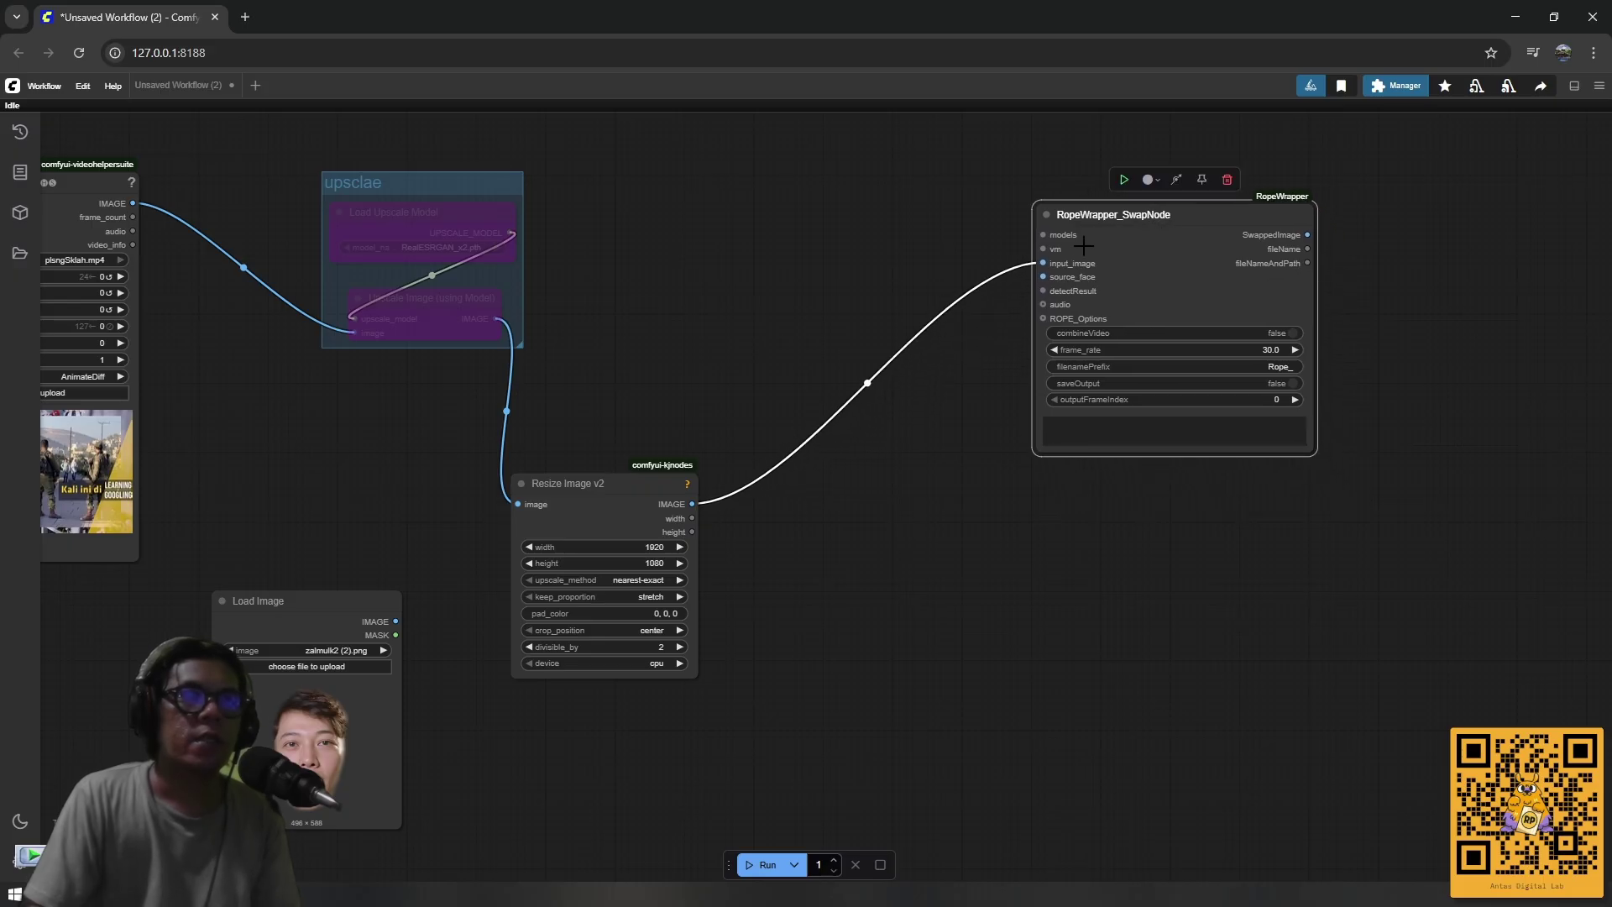
Add a RopeWrapper_LoadModels node from the SwapNode's models input, place it beside the SwapNode, and link ROPE_VM to vm.
{"action": "left_click_drag", "start_coordinate": [1042, 235], "coordinate": [909, 241]}
{"action": "left_click_drag", "start_coordinate": [861, 244], "coordinate": [839, 238]}
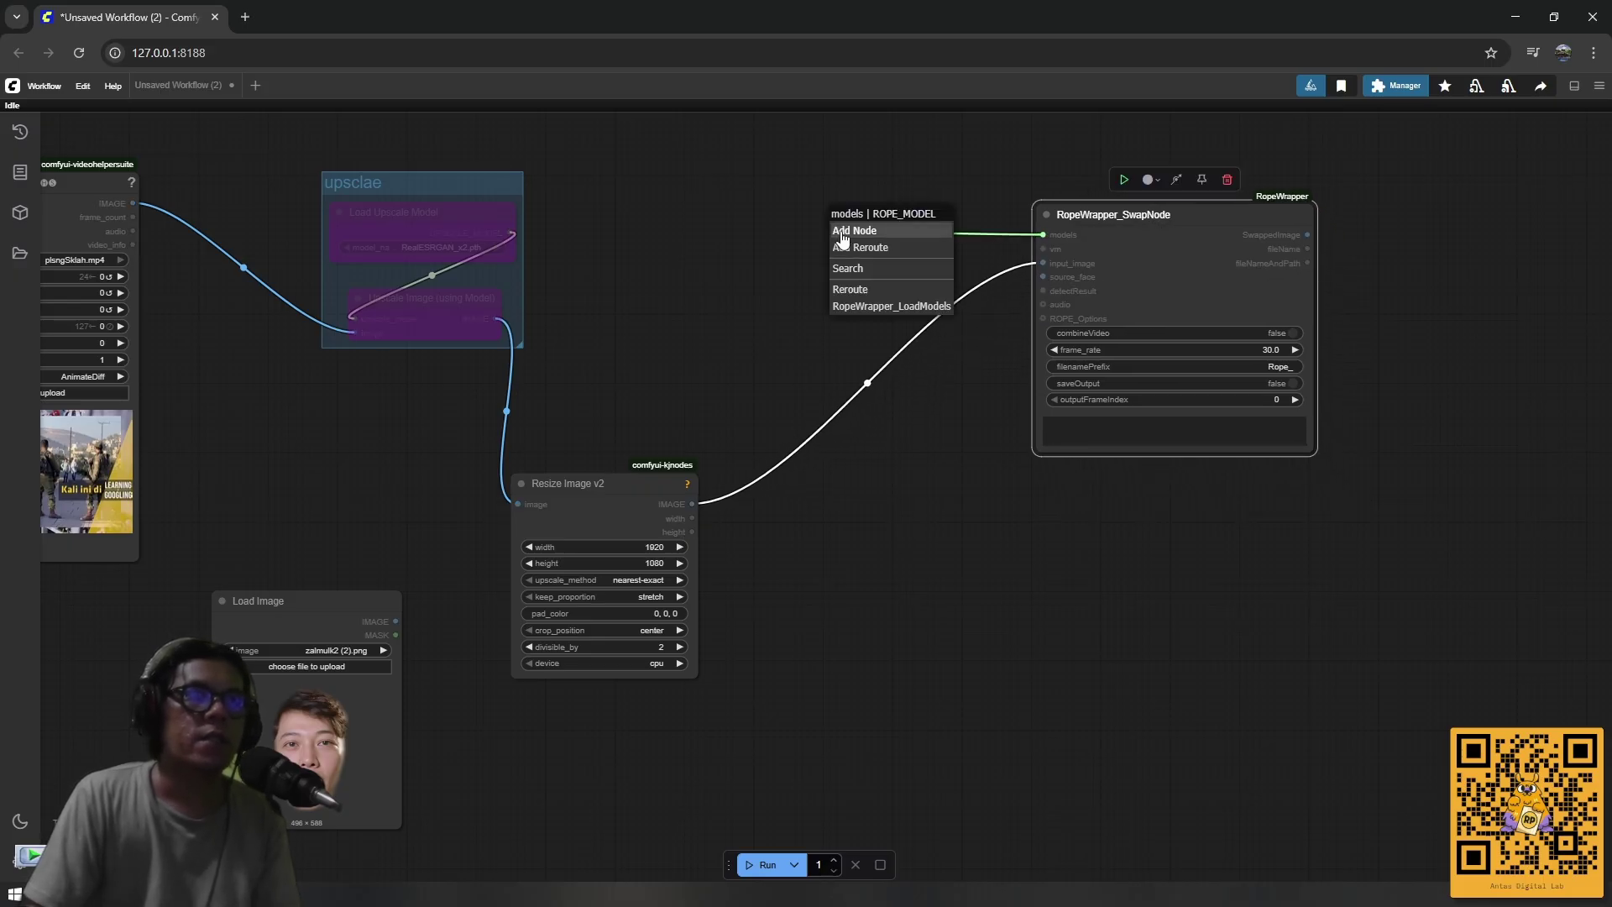
{"action": "left_click", "coordinate": [857, 308]}
{"action": "left_click_drag", "start_coordinate": [940, 215], "coordinate": [852, 215]}
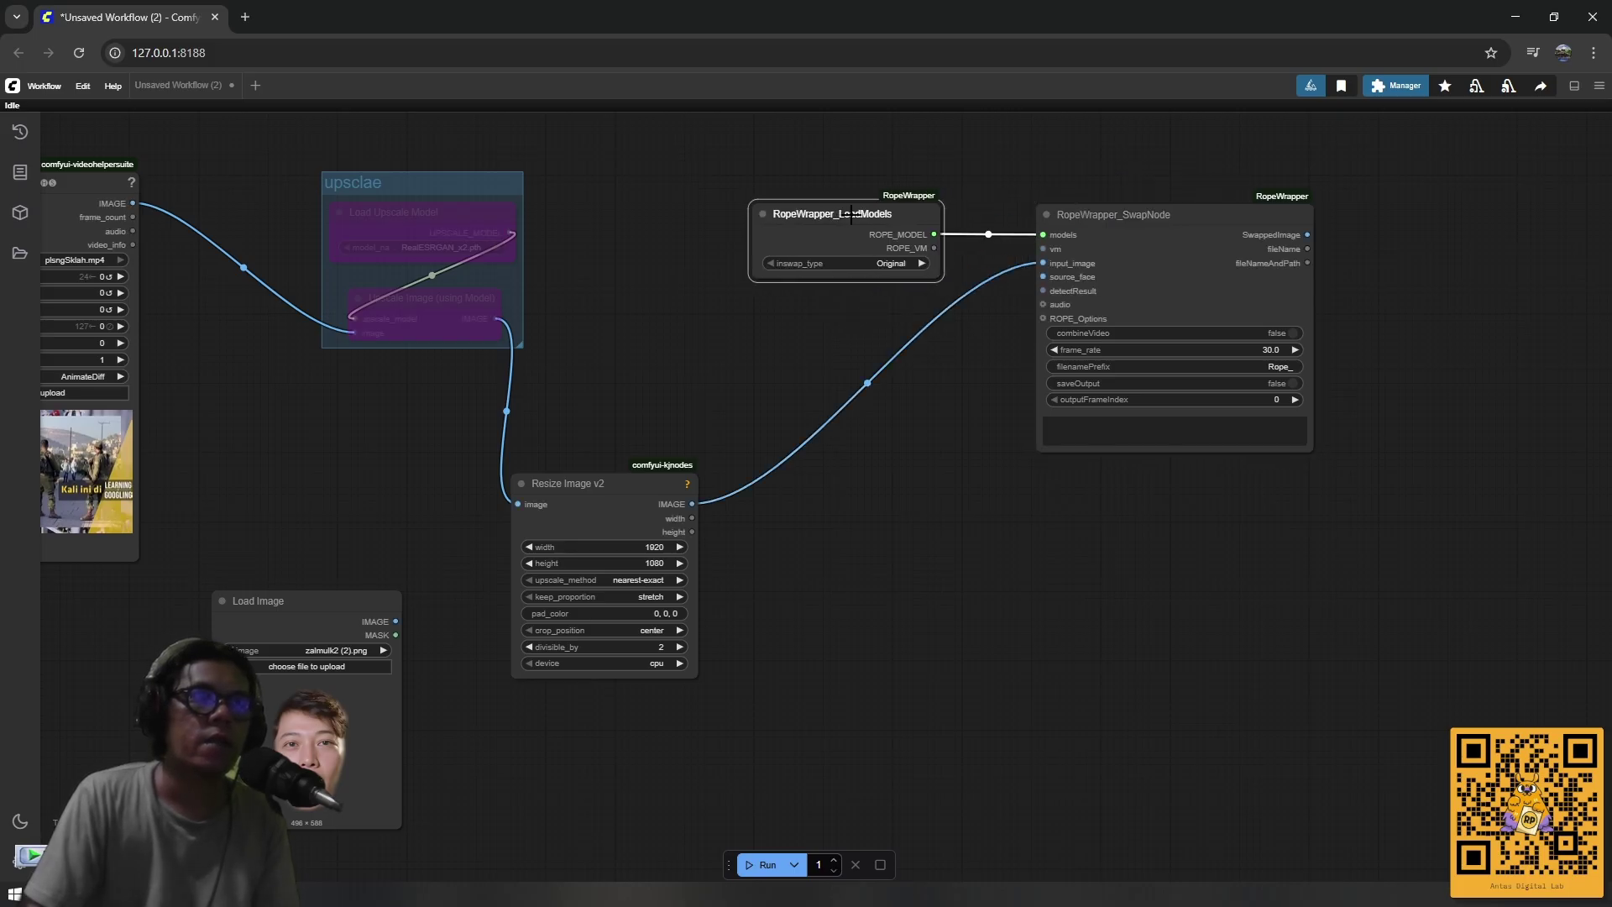
{"action": "left_click_drag", "start_coordinate": [1151, 238], "coordinate": [1202, 234]}
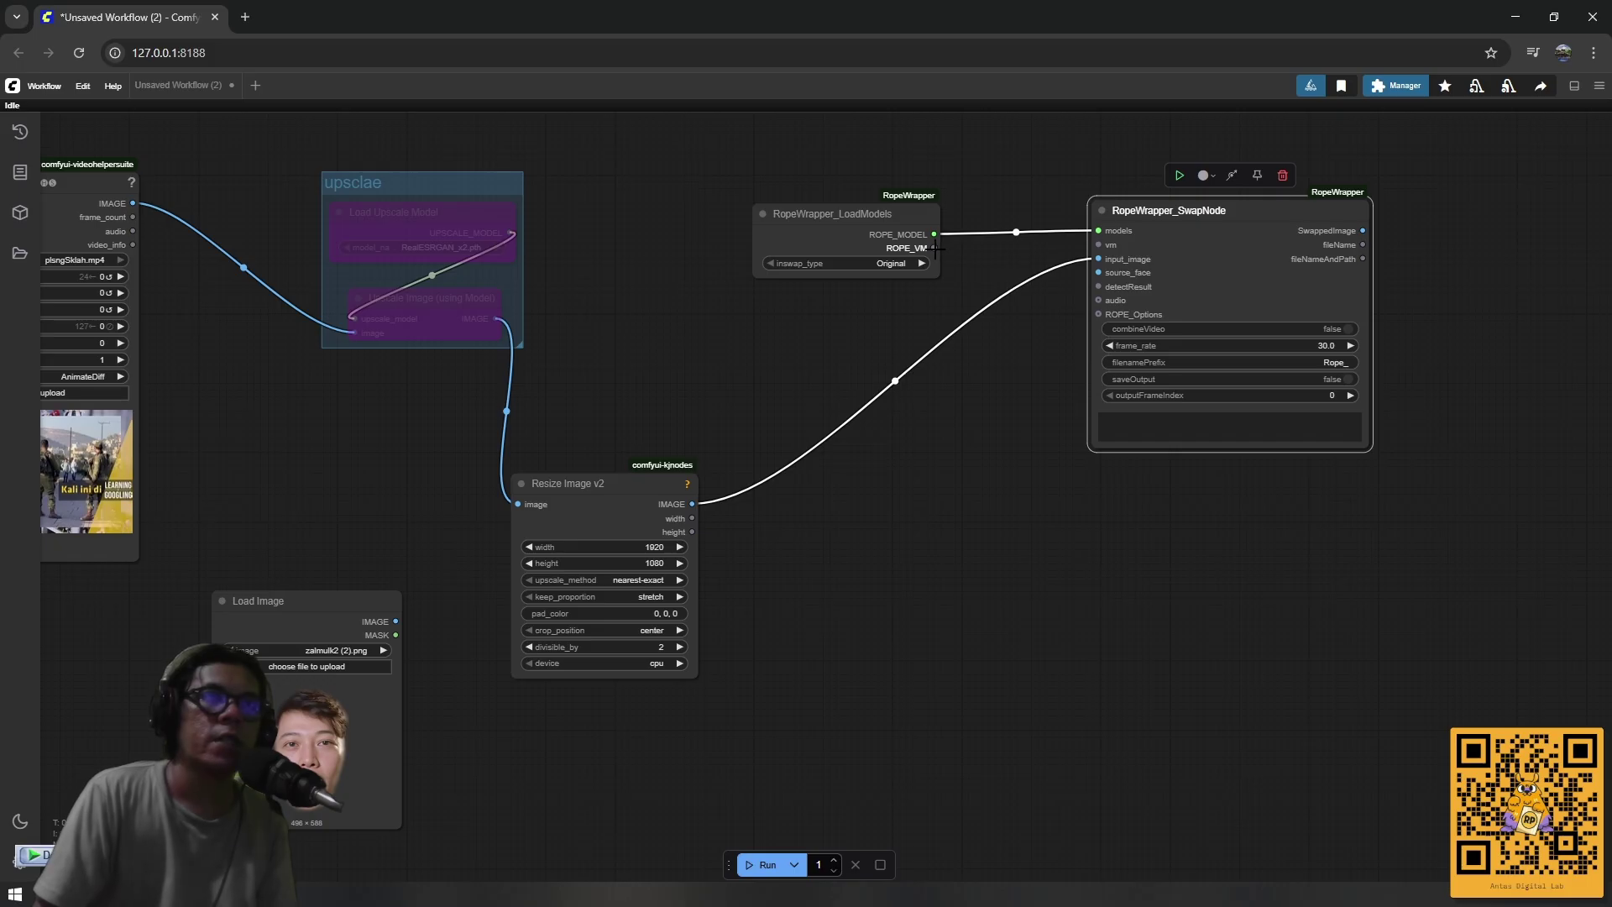
{"action": "left_click_drag", "start_coordinate": [934, 249], "coordinate": [1099, 244]}
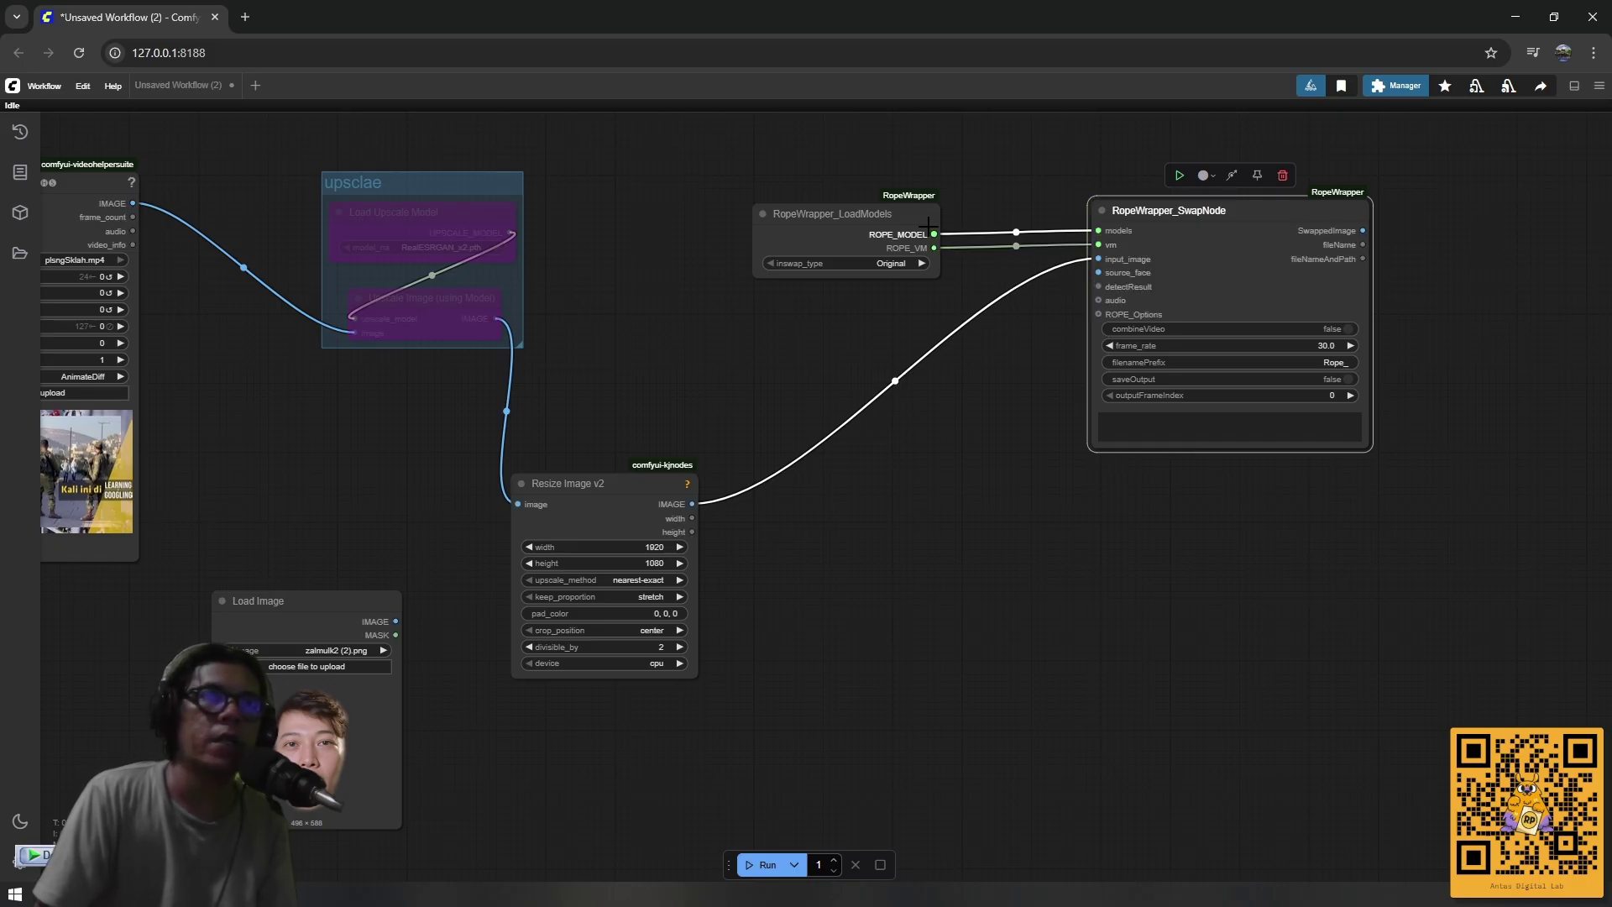
{"action": "left_click_drag", "start_coordinate": [890, 214], "coordinate": [932, 206]}
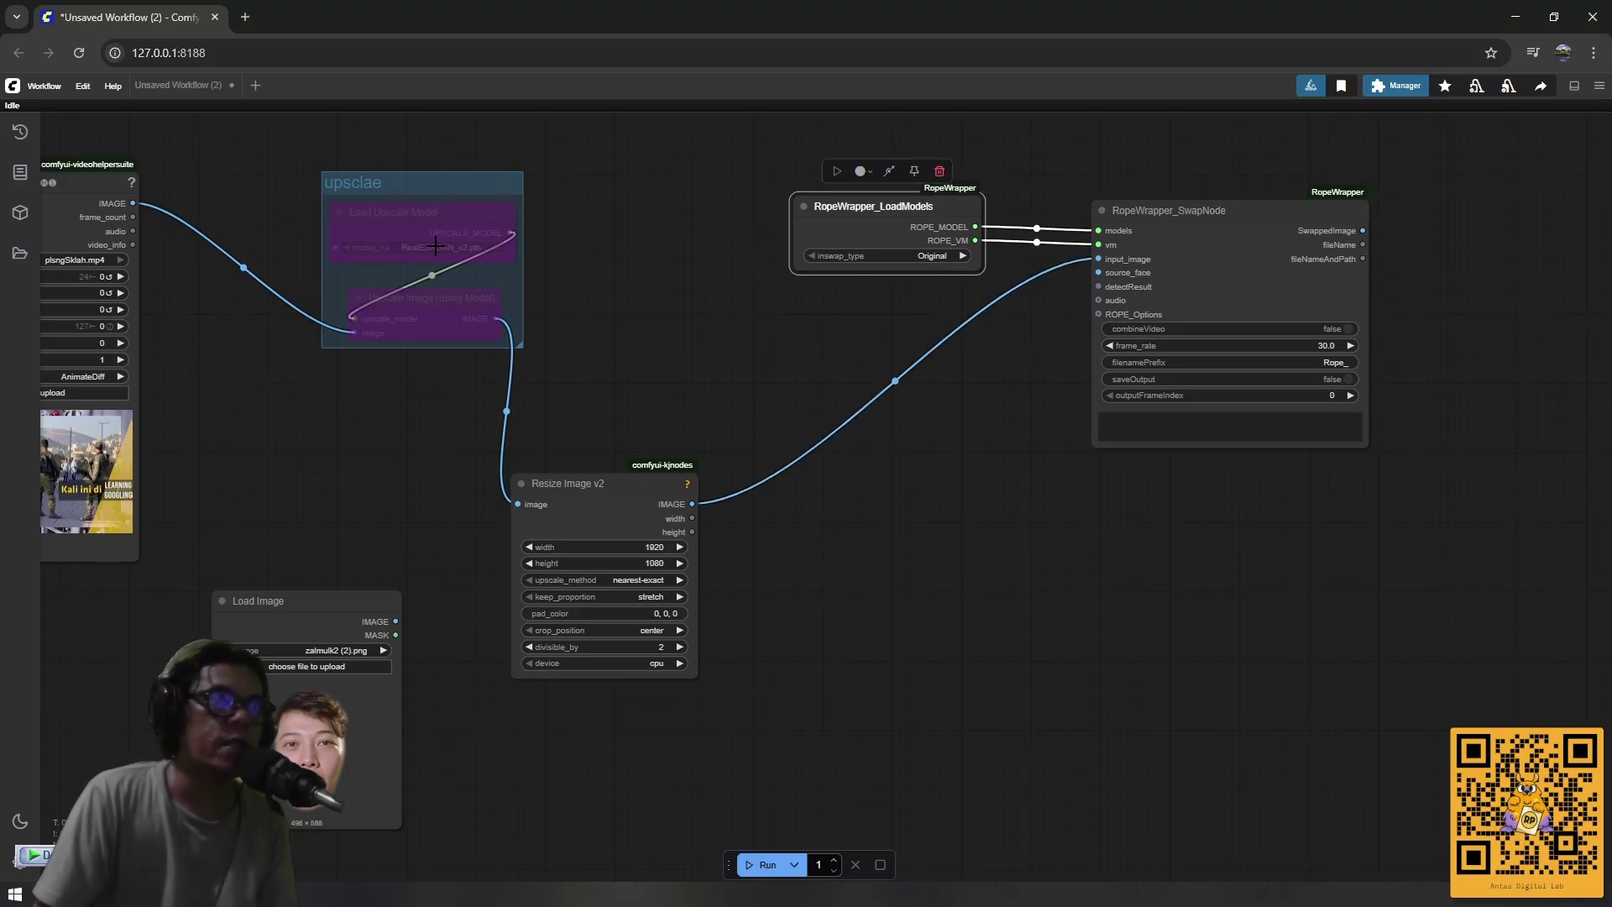
Shift the upsclae group and Load Image left, and connect Load Image's IMAGE output to source_face on RopeWrapper_SwapNode.
{"action": "left_click_drag", "start_coordinate": [428, 198], "coordinate": [358, 195]}
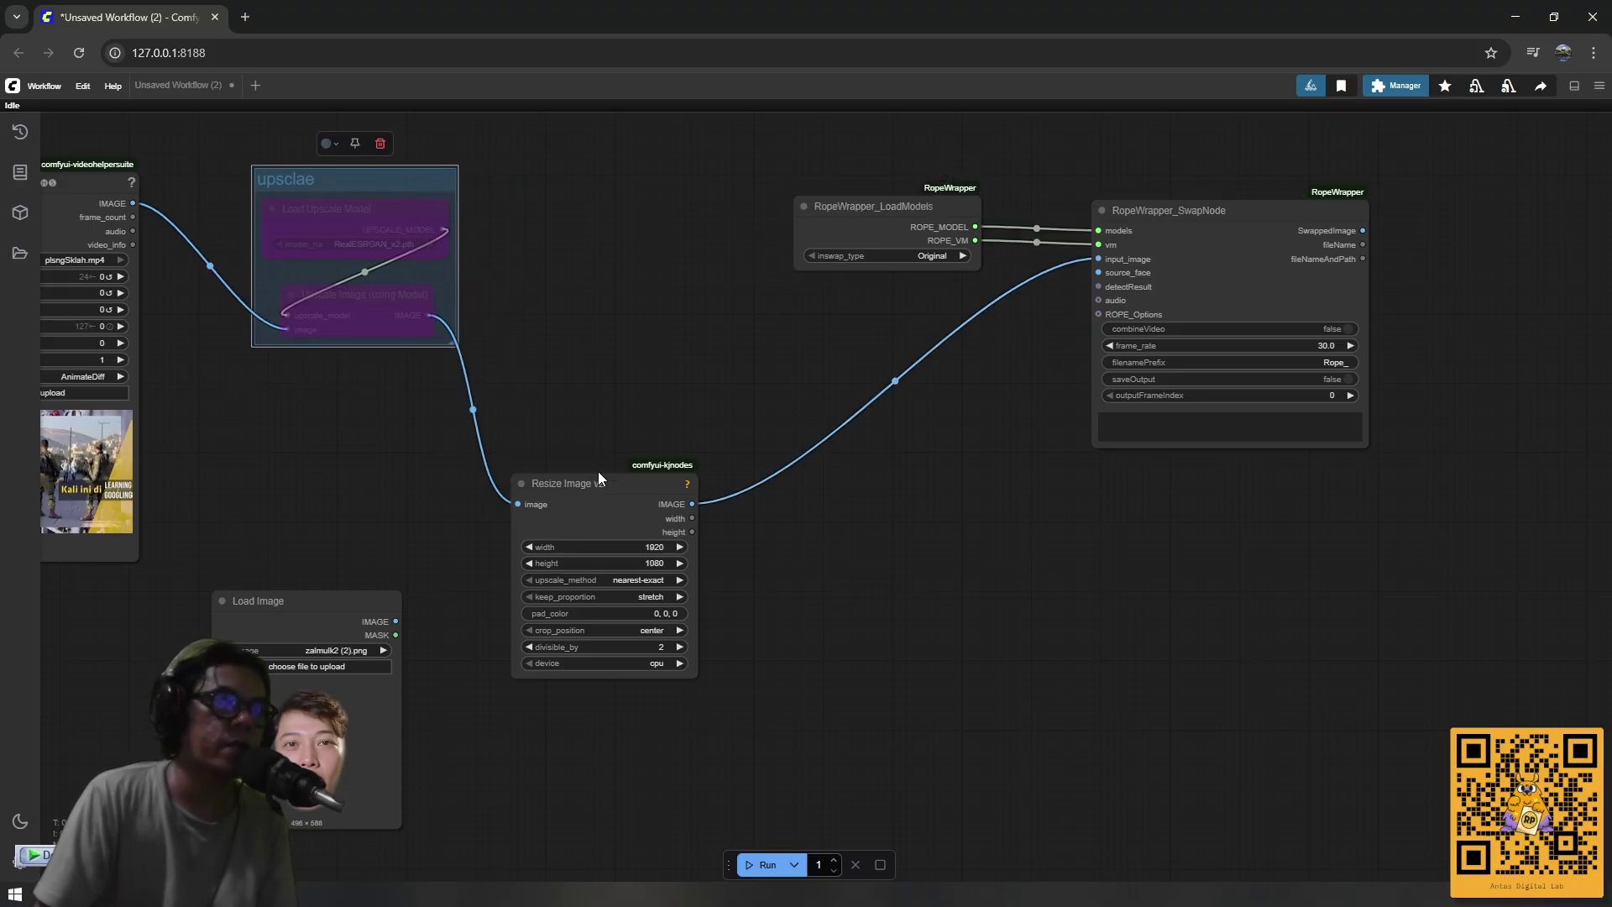
{"action": "left_click_drag", "start_coordinate": [596, 480], "coordinate": [602, 480]}
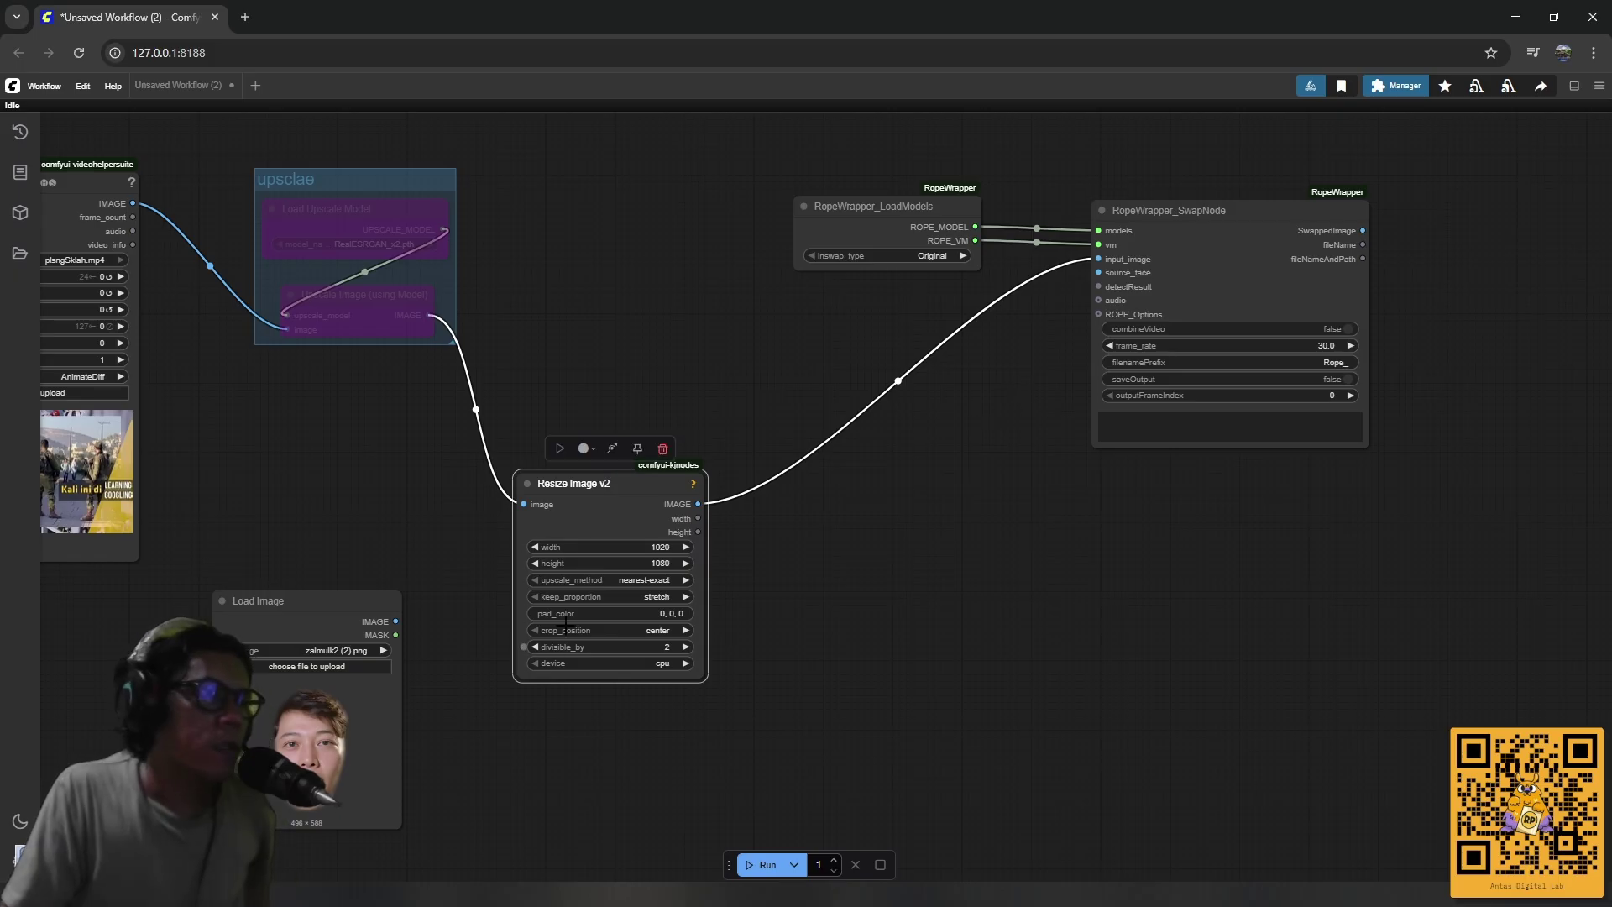
{"action": "left_click_drag", "start_coordinate": [326, 608], "coordinate": [284, 602]}
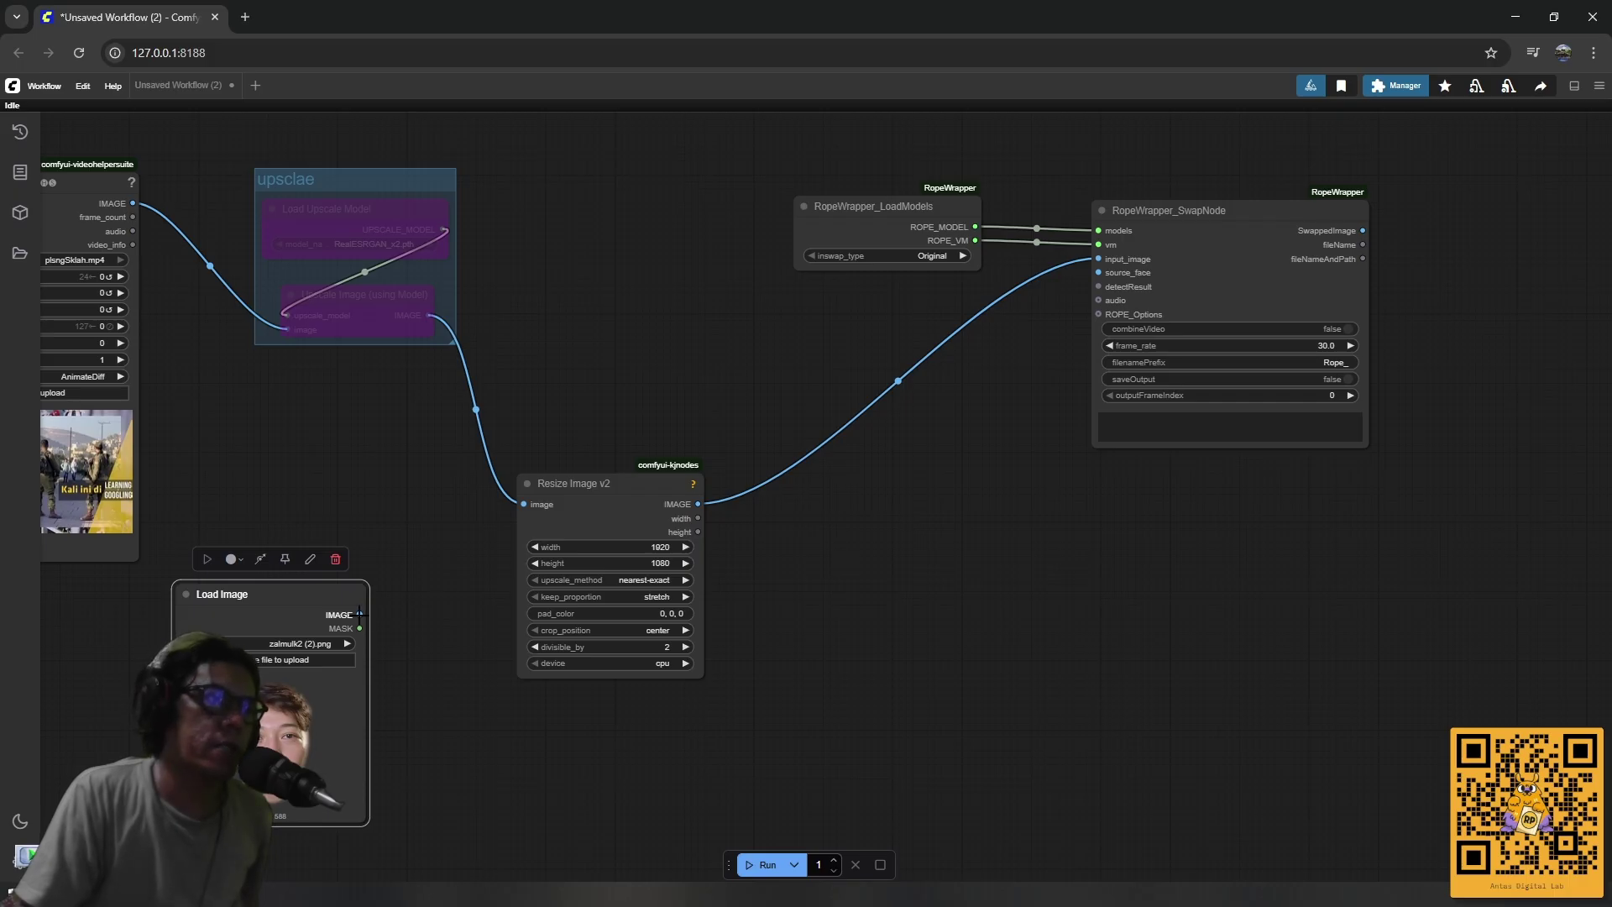
{"action": "left_click_drag", "start_coordinate": [359, 615], "coordinate": [1098, 272]}
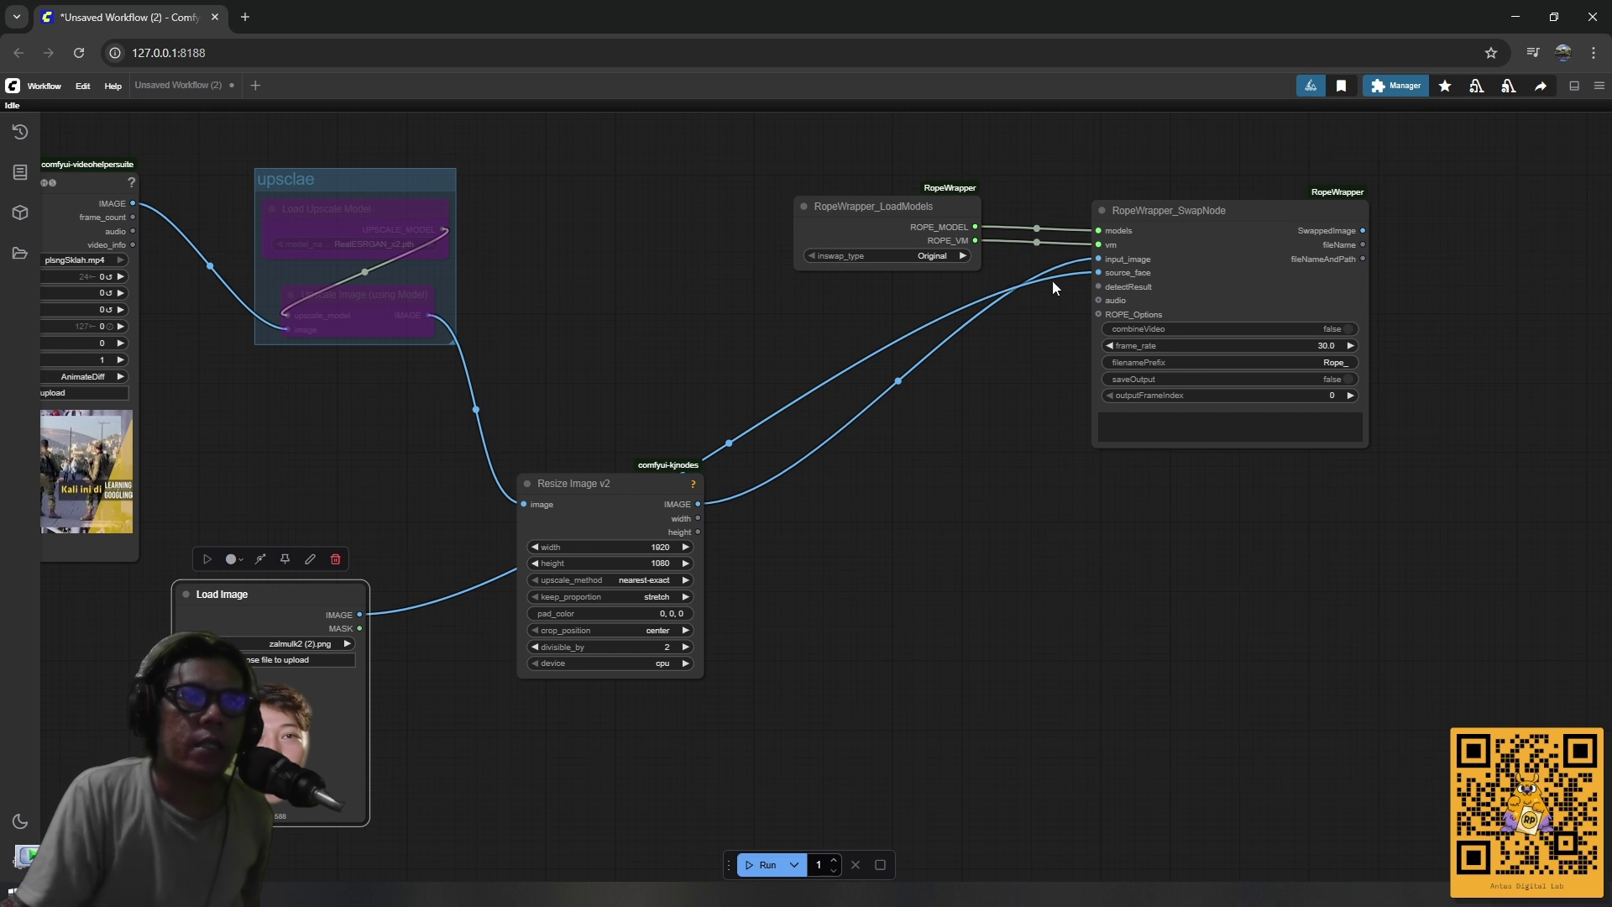
Add a RopeWrapper_DetectNode from the detectResult input, place it below RopeWrapper_LoadModels, and nudge Resize Image v2 left.
{"action": "left_click_drag", "start_coordinate": [1097, 286], "coordinate": [1097, 286]}
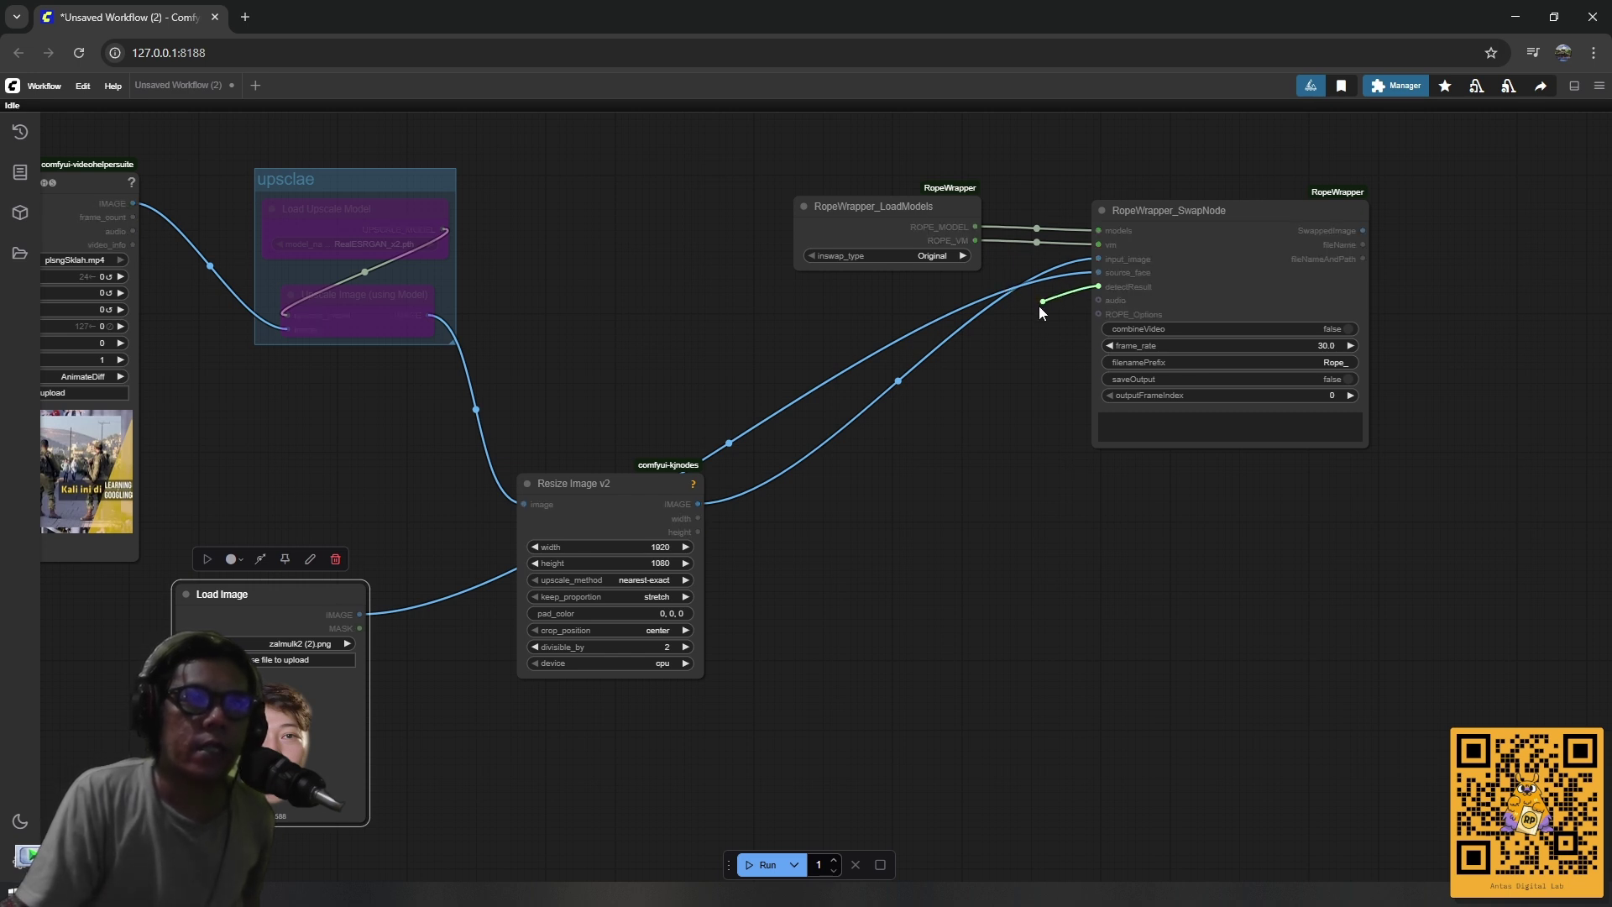
{"action": "left_click_drag", "start_coordinate": [1010, 363], "coordinate": [1051, 316]}
{"action": "left_click_drag", "start_coordinate": [977, 361], "coordinate": [974, 359]}
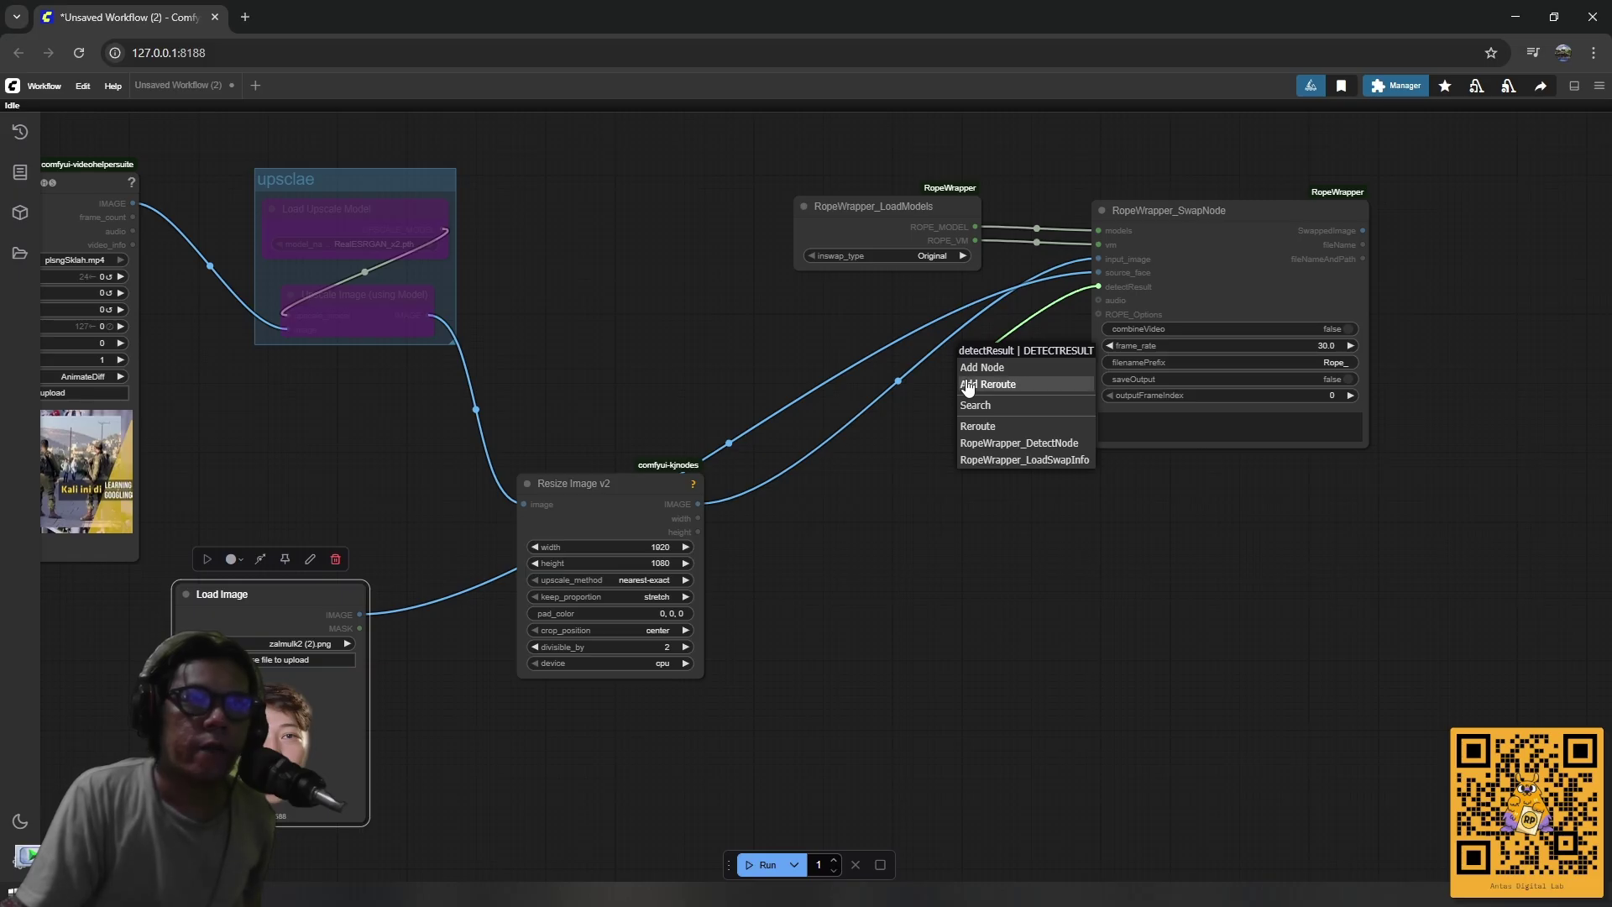
{"action": "left_click", "coordinate": [1012, 443]}
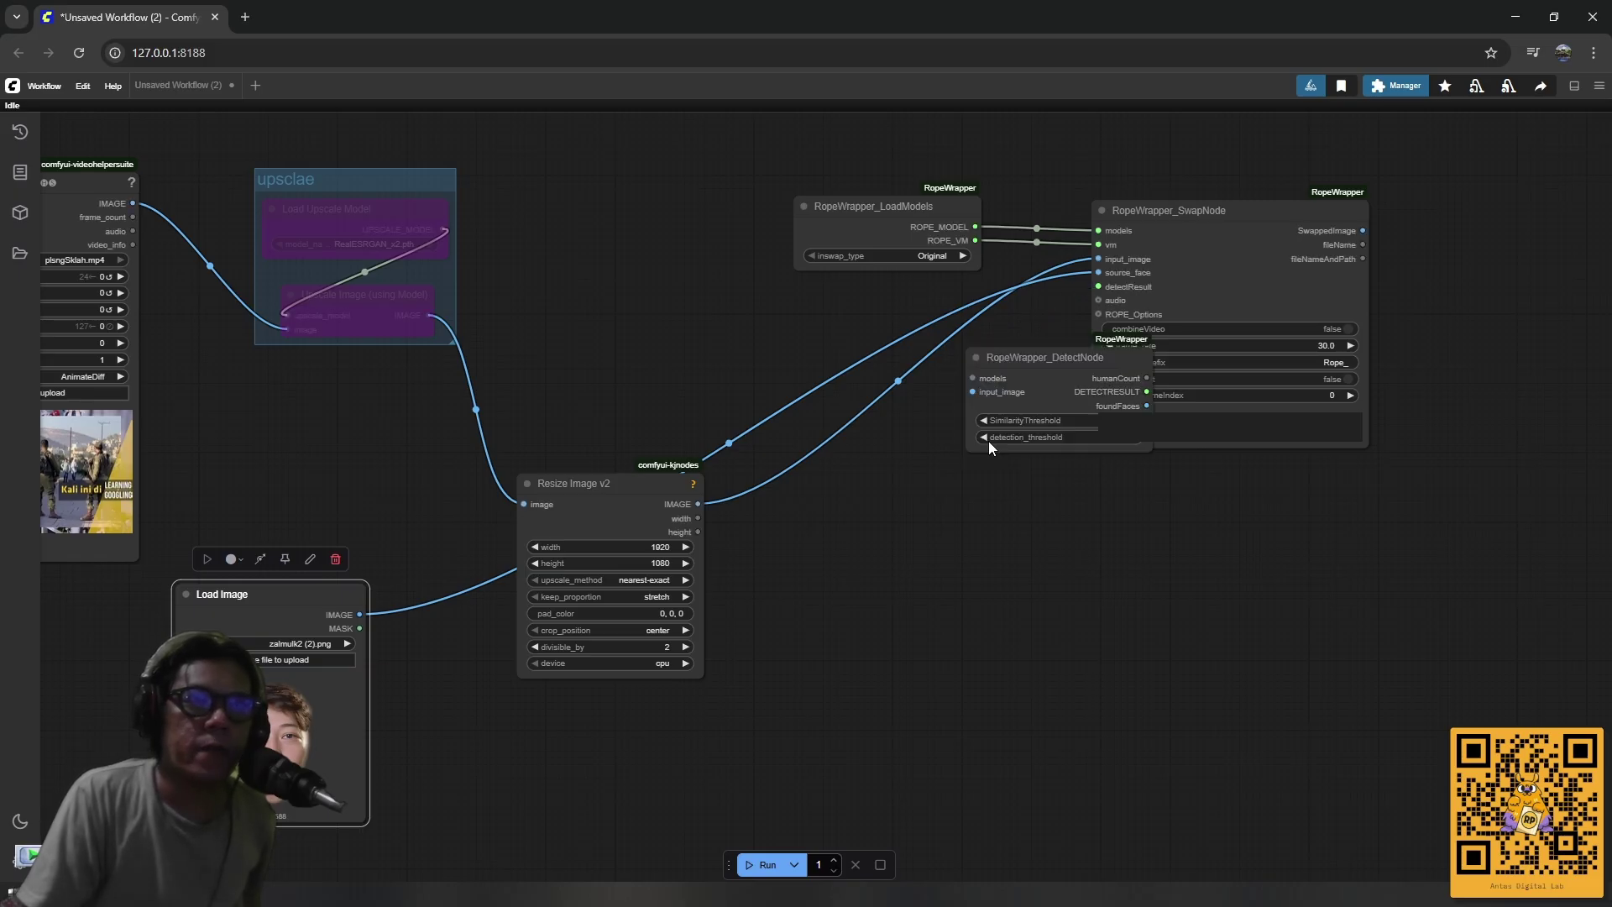
{"action": "left_click_drag", "start_coordinate": [1026, 366], "coordinate": [853, 307]}
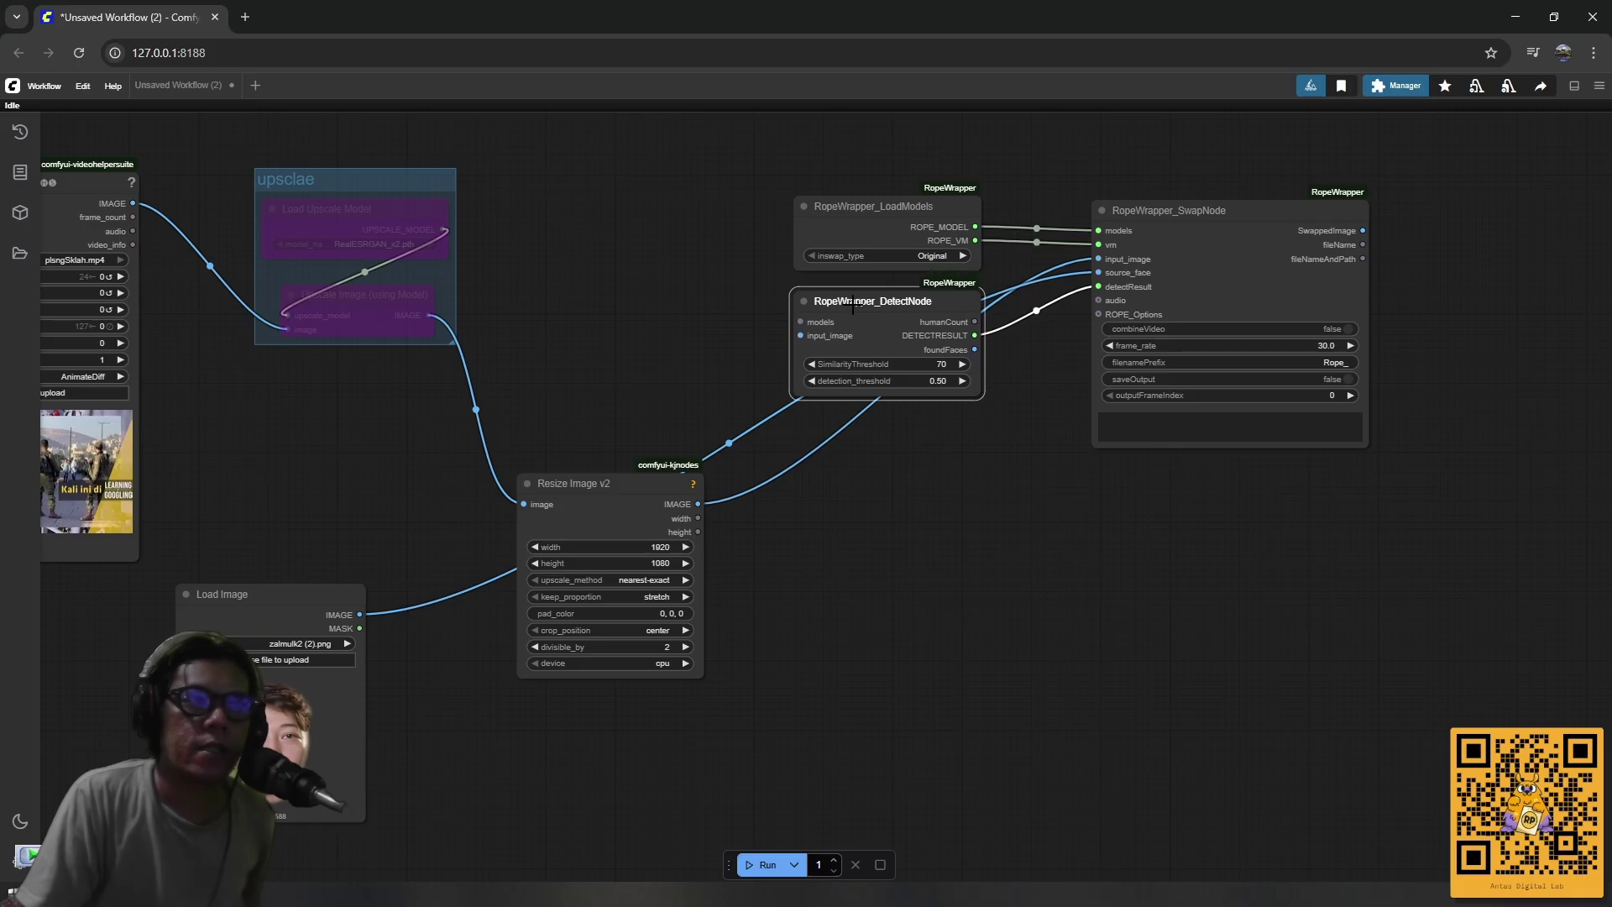
{"action": "left_click_drag", "start_coordinate": [625, 487], "coordinate": [590, 485]}
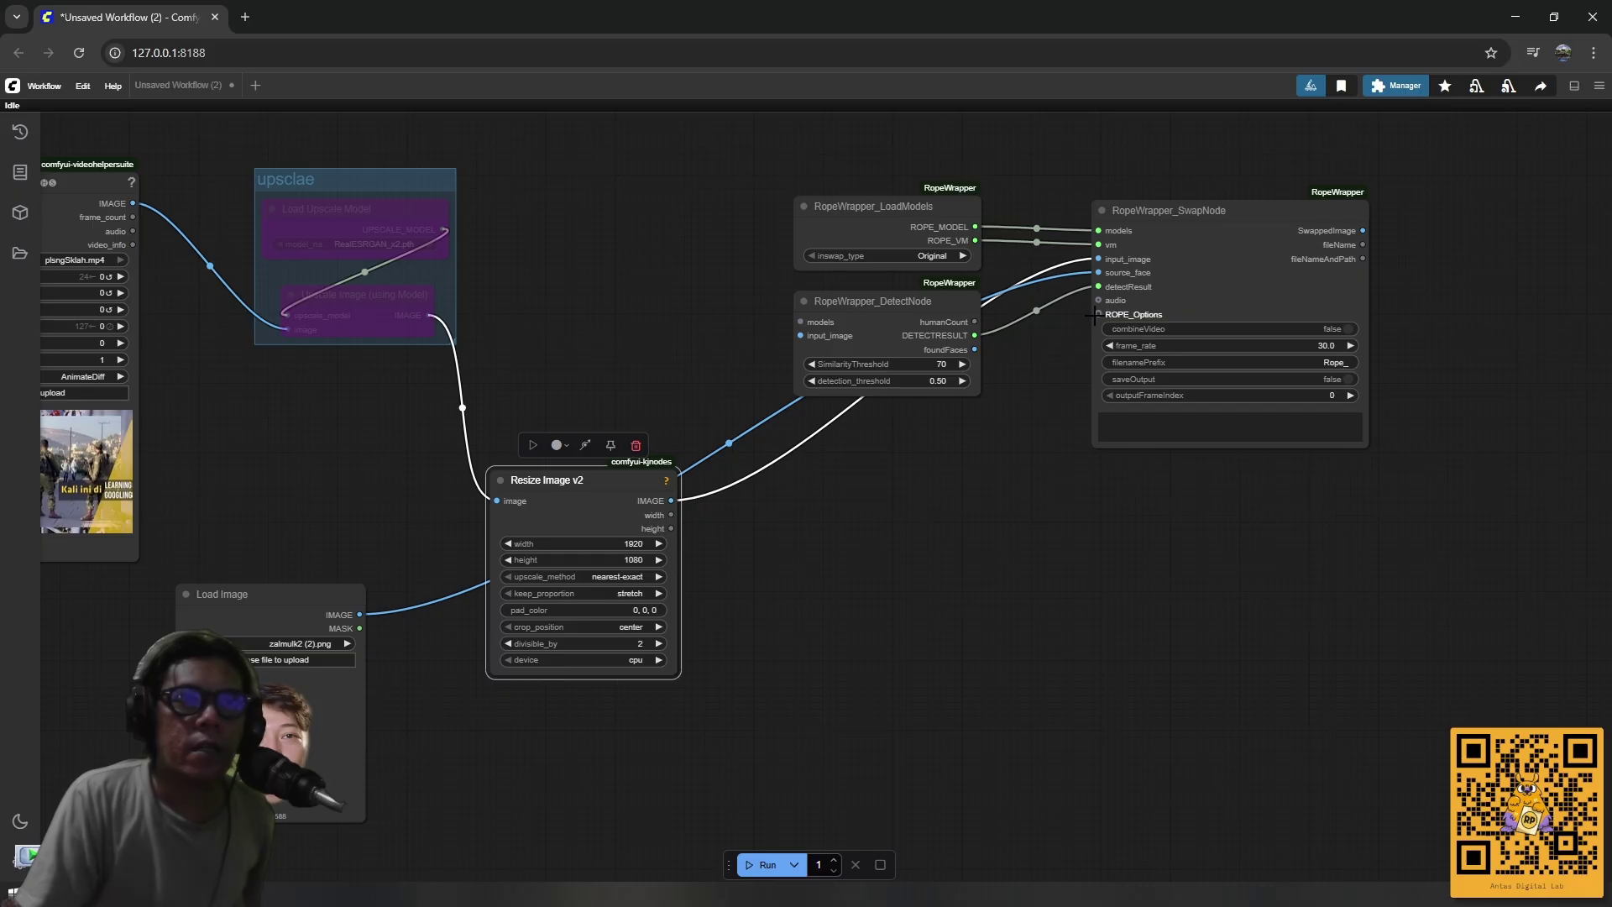
Add a RopeWrapper_OptionNode from the SwapNode's ROPE_Options input and place it below RopeWrapper_DetectNode.
{"action": "left_click_drag", "start_coordinate": [1095, 317], "coordinate": [1067, 327]}
{"action": "left_click_drag", "start_coordinate": [974, 473], "coordinate": [896, 495]}
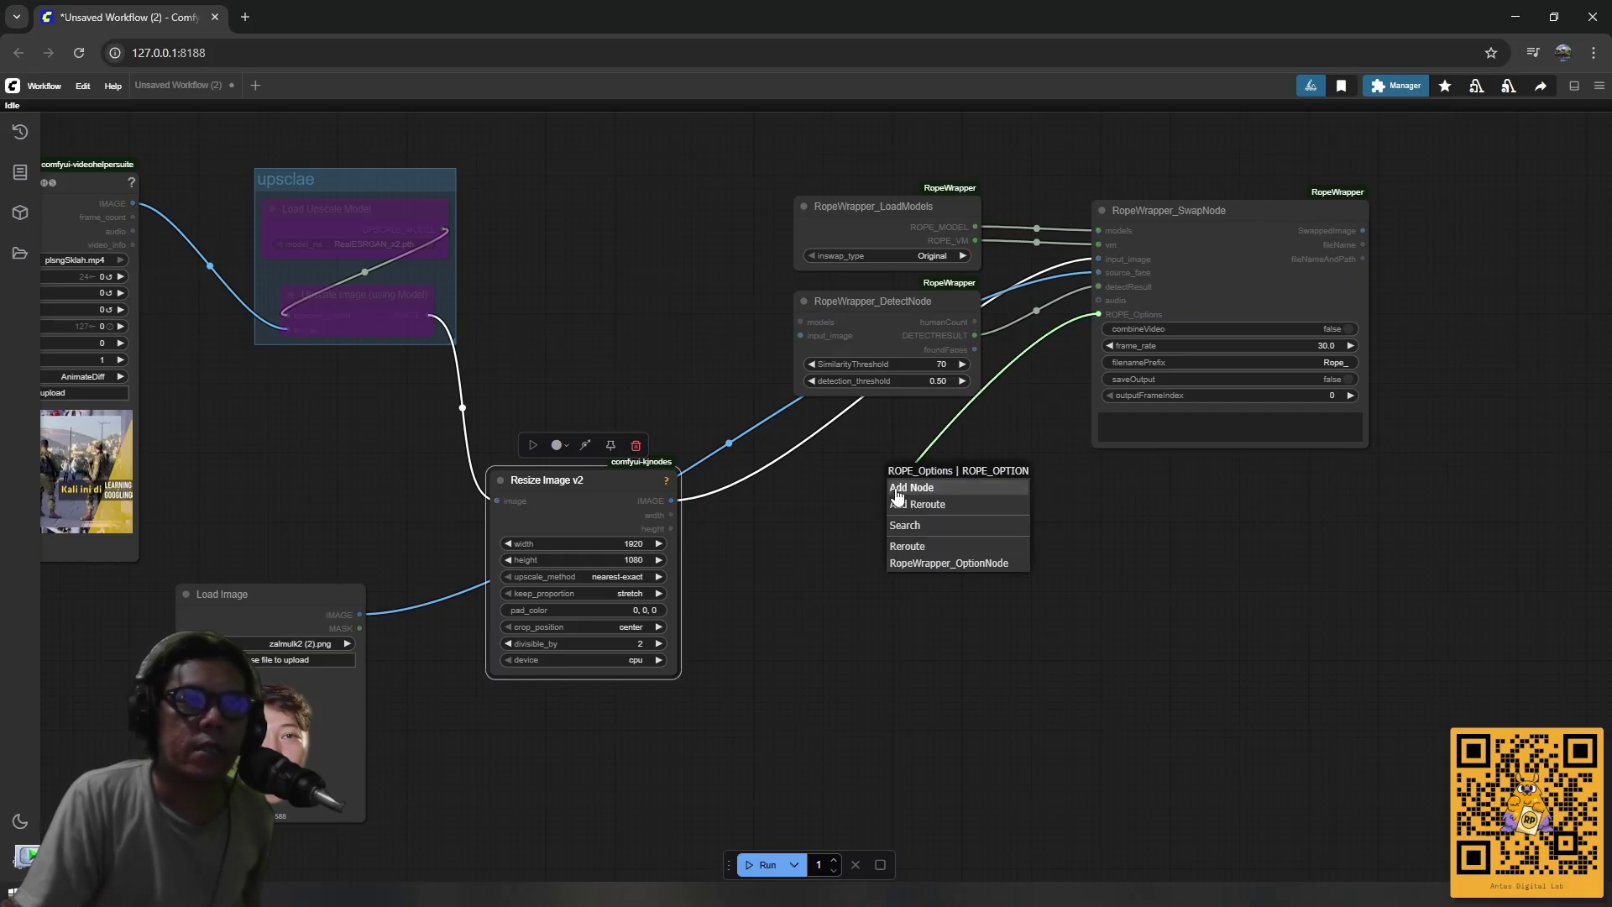
{"action": "left_click", "coordinate": [926, 564]}
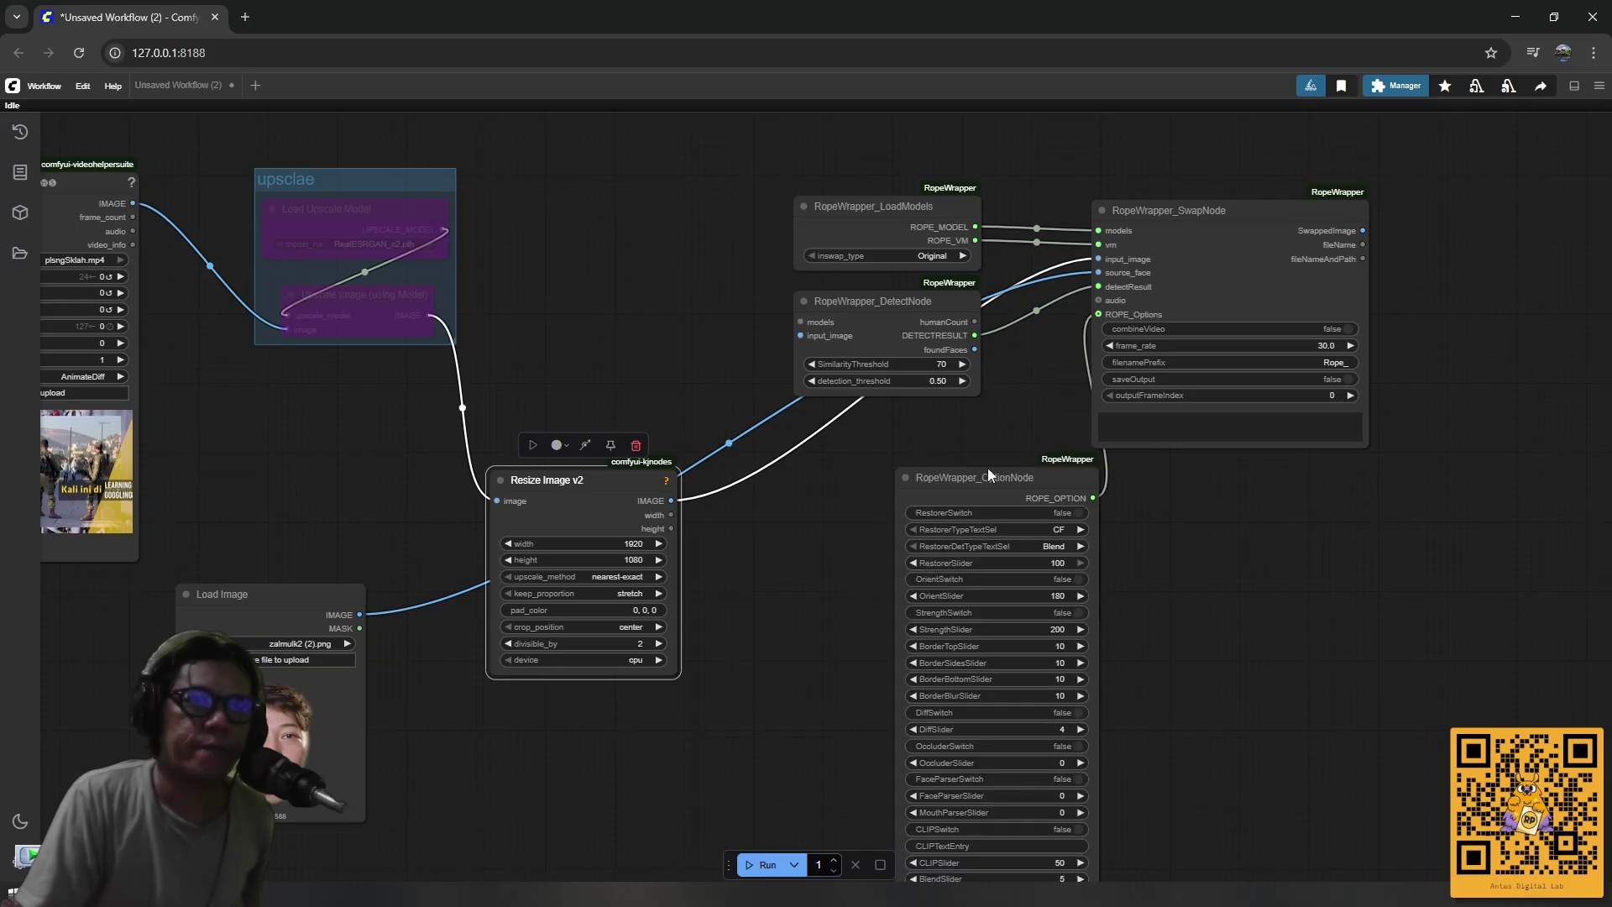
{"action": "left_click_drag", "start_coordinate": [987, 467], "coordinate": [882, 427]}
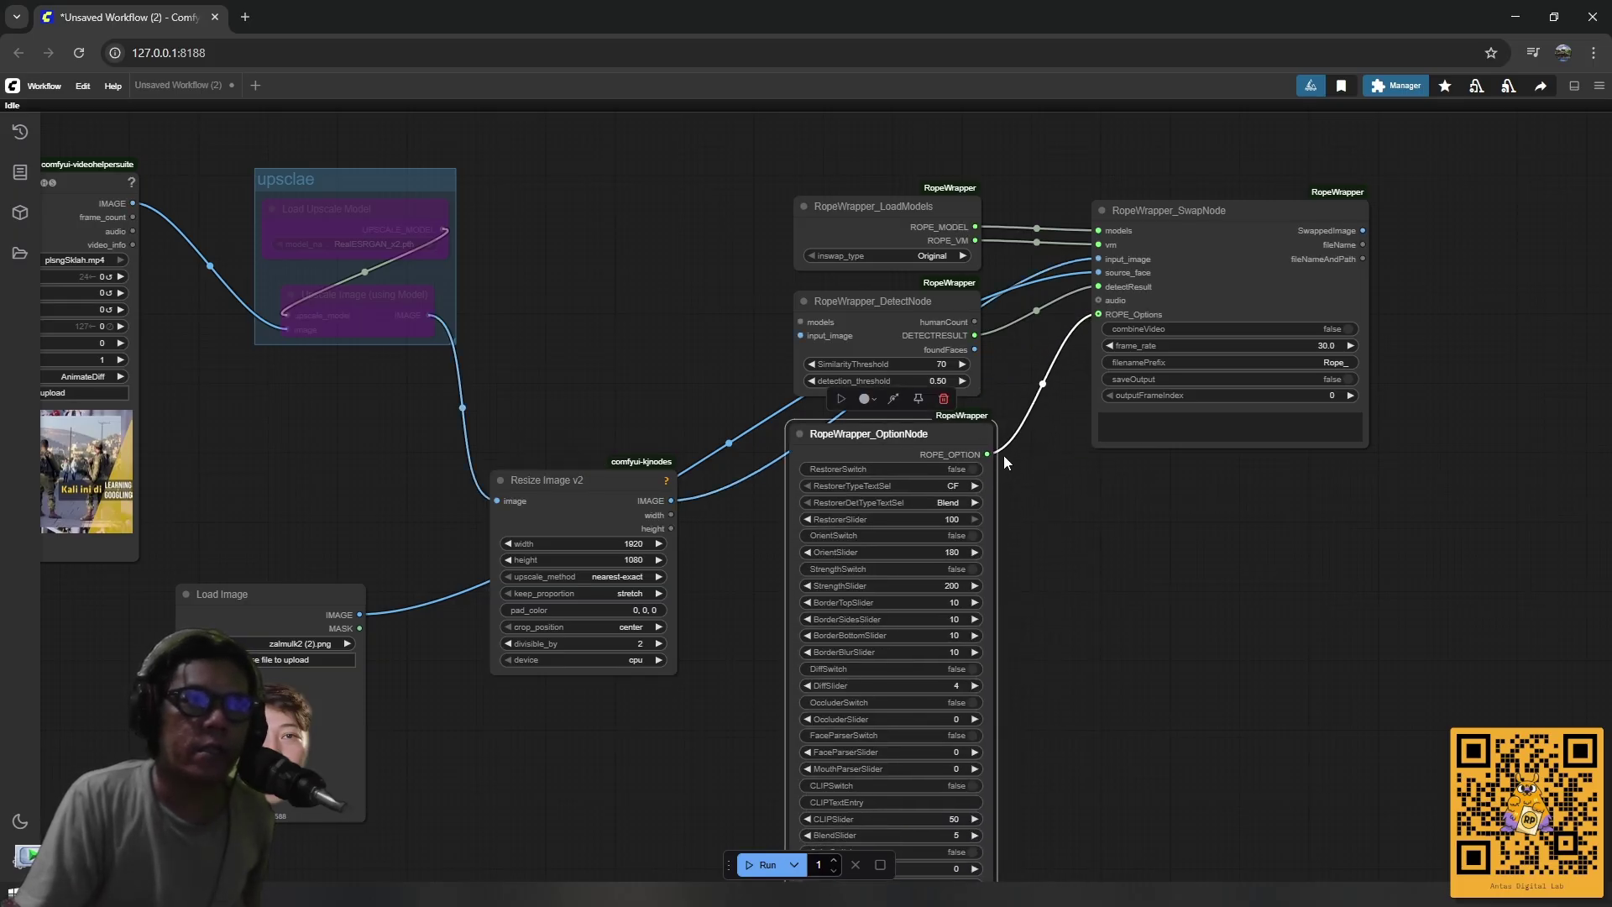
{"action": "scroll", "coordinate": [1067, 522], "scroll_direction": "up", "scroll_amount": 1}
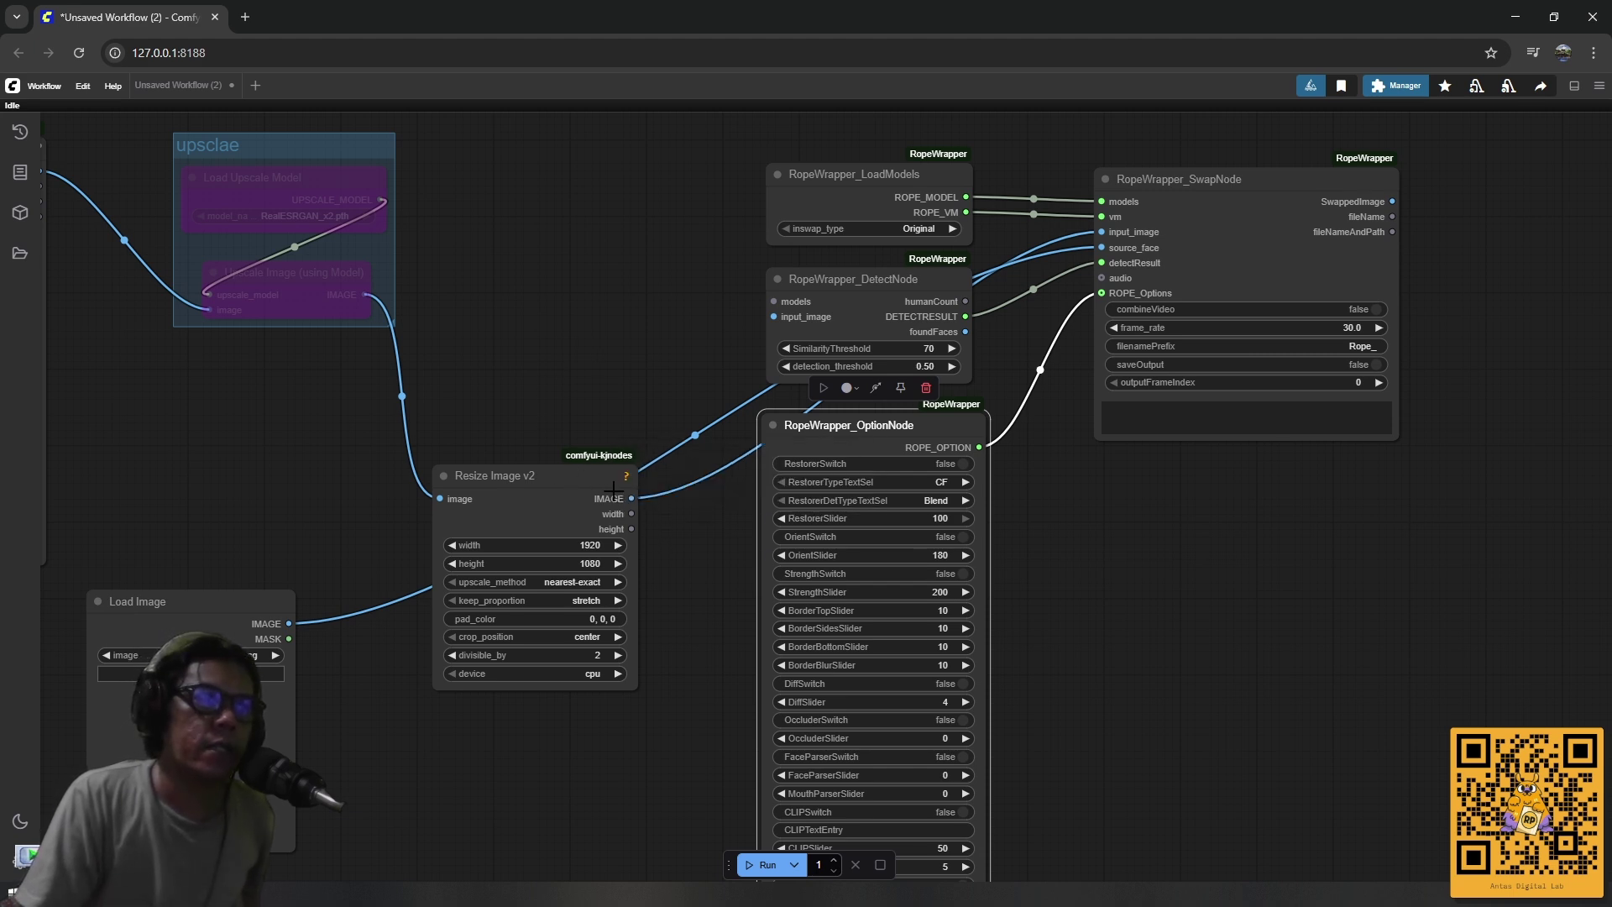
Move Resize Image v2 up, link its IMAGE output to RopeWrapper_DetectNode's input_image, and link ROPE_MODEL to the DetectNode's models input.
{"action": "left_click_drag", "start_coordinate": [574, 476], "coordinate": [545, 382]}
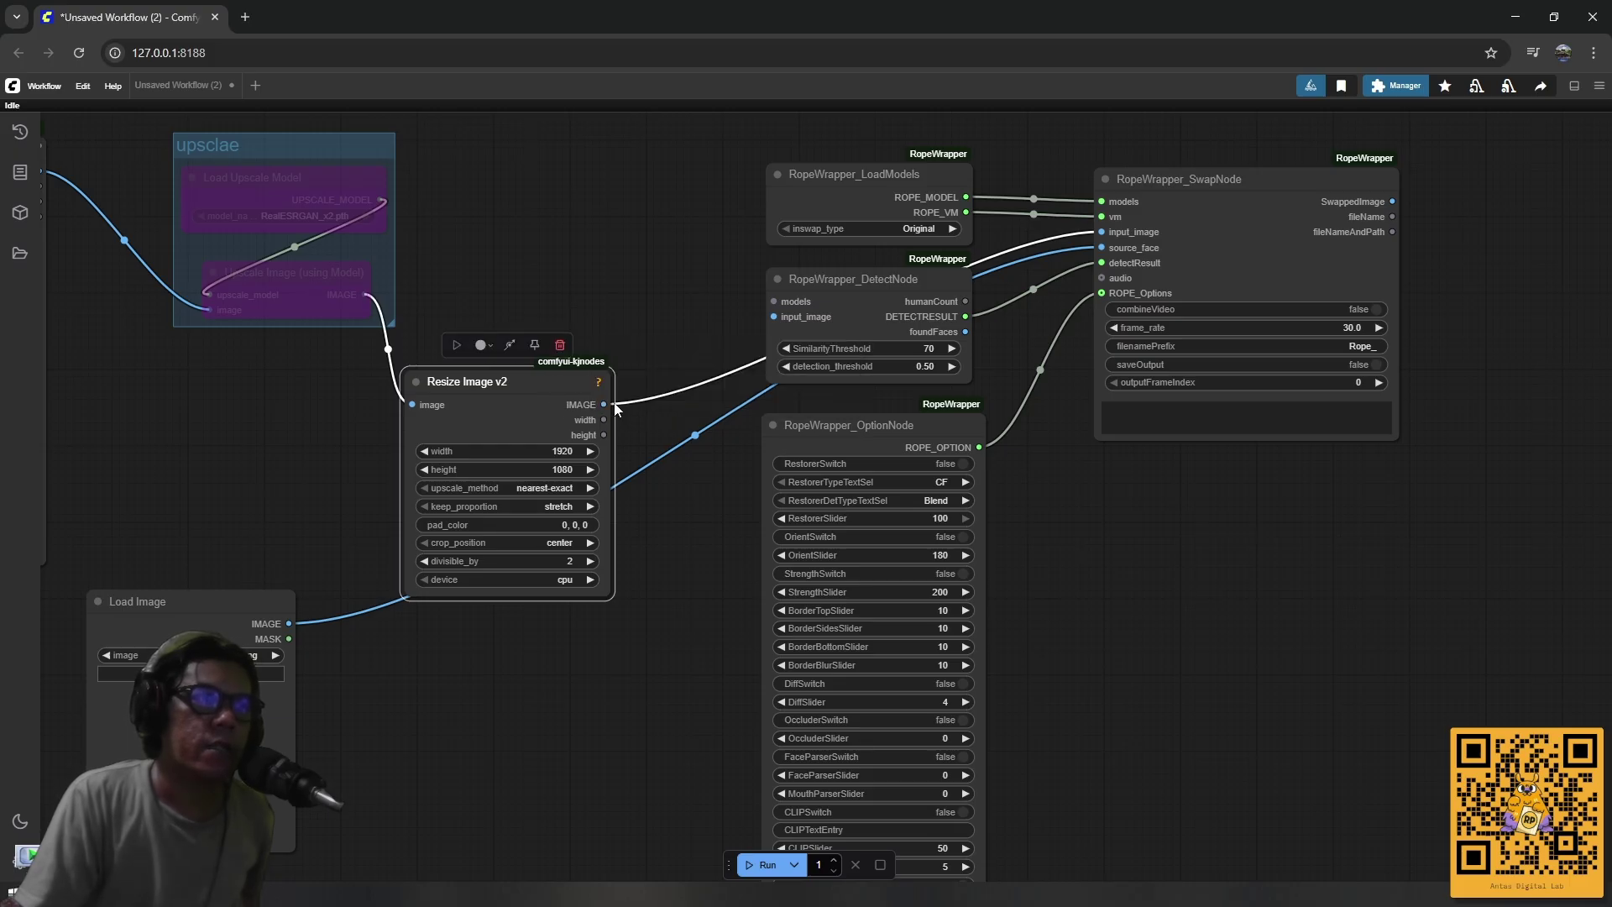
{"action": "left_click_drag", "start_coordinate": [604, 404], "coordinate": [604, 404]}
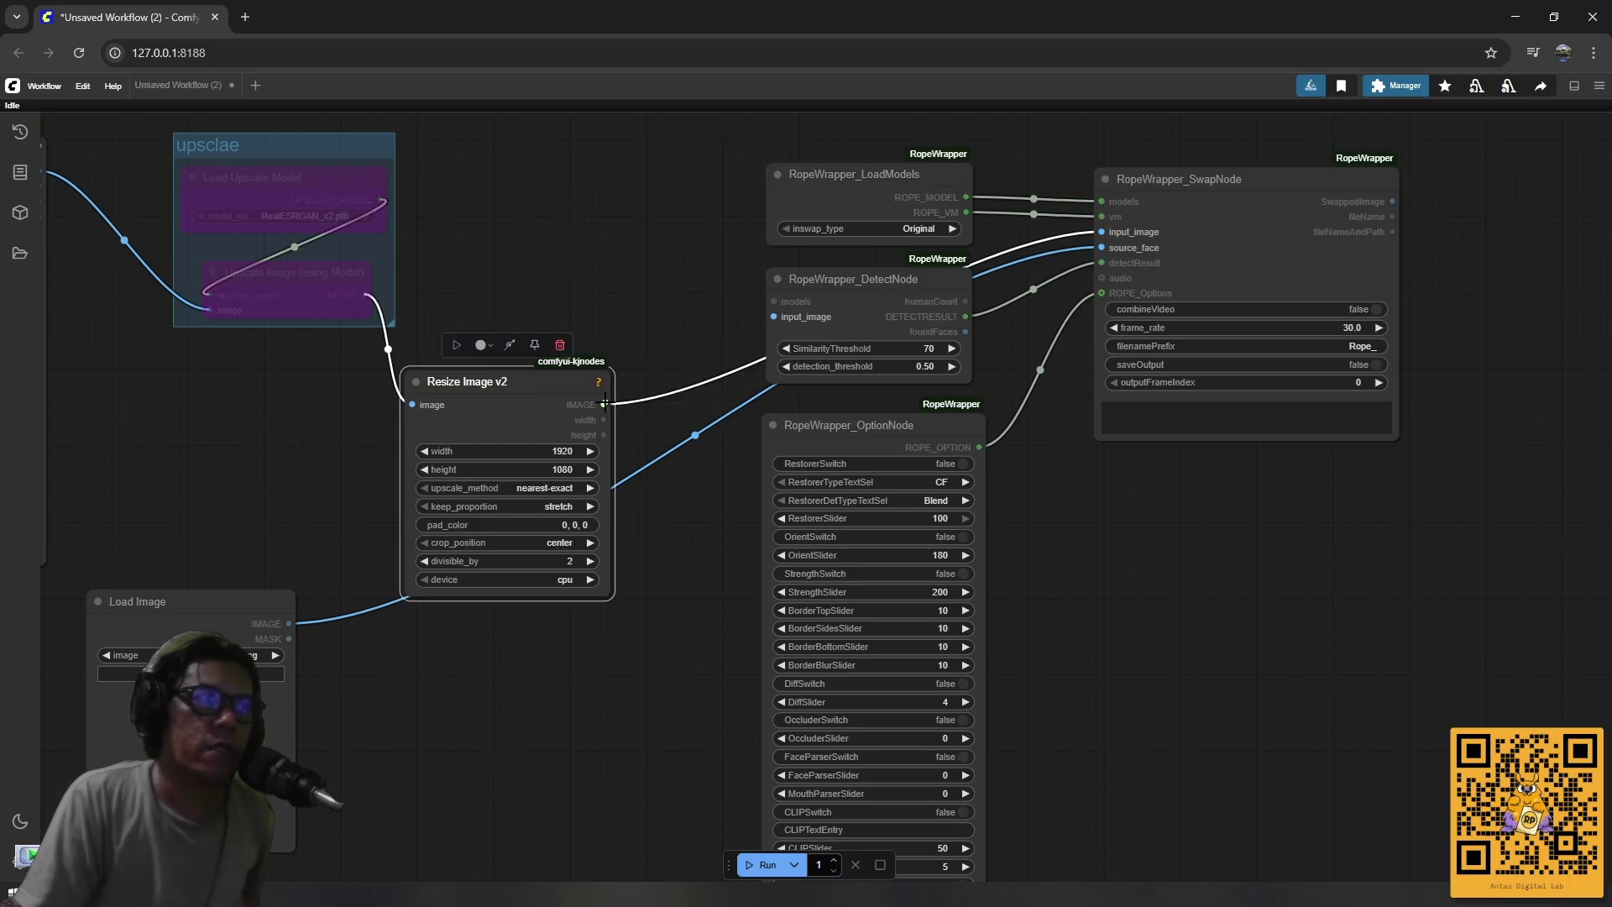
{"action": "left_click_drag", "start_coordinate": [707, 337], "coordinate": [774, 319]}
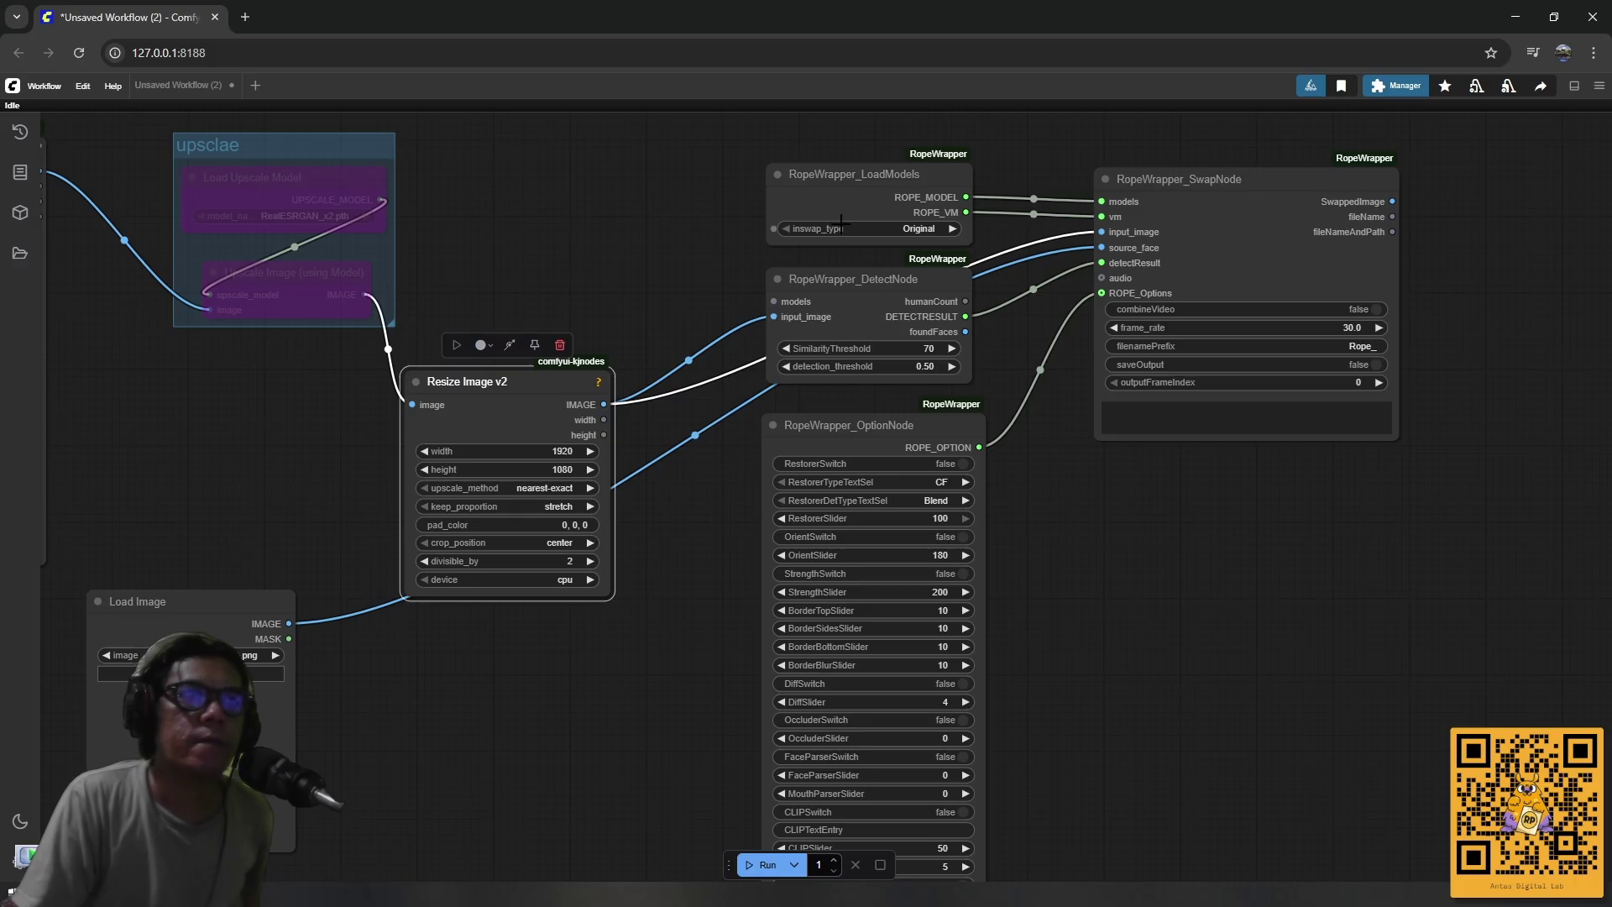
{"action": "left_click_drag", "start_coordinate": [967, 197], "coordinate": [777, 303]}
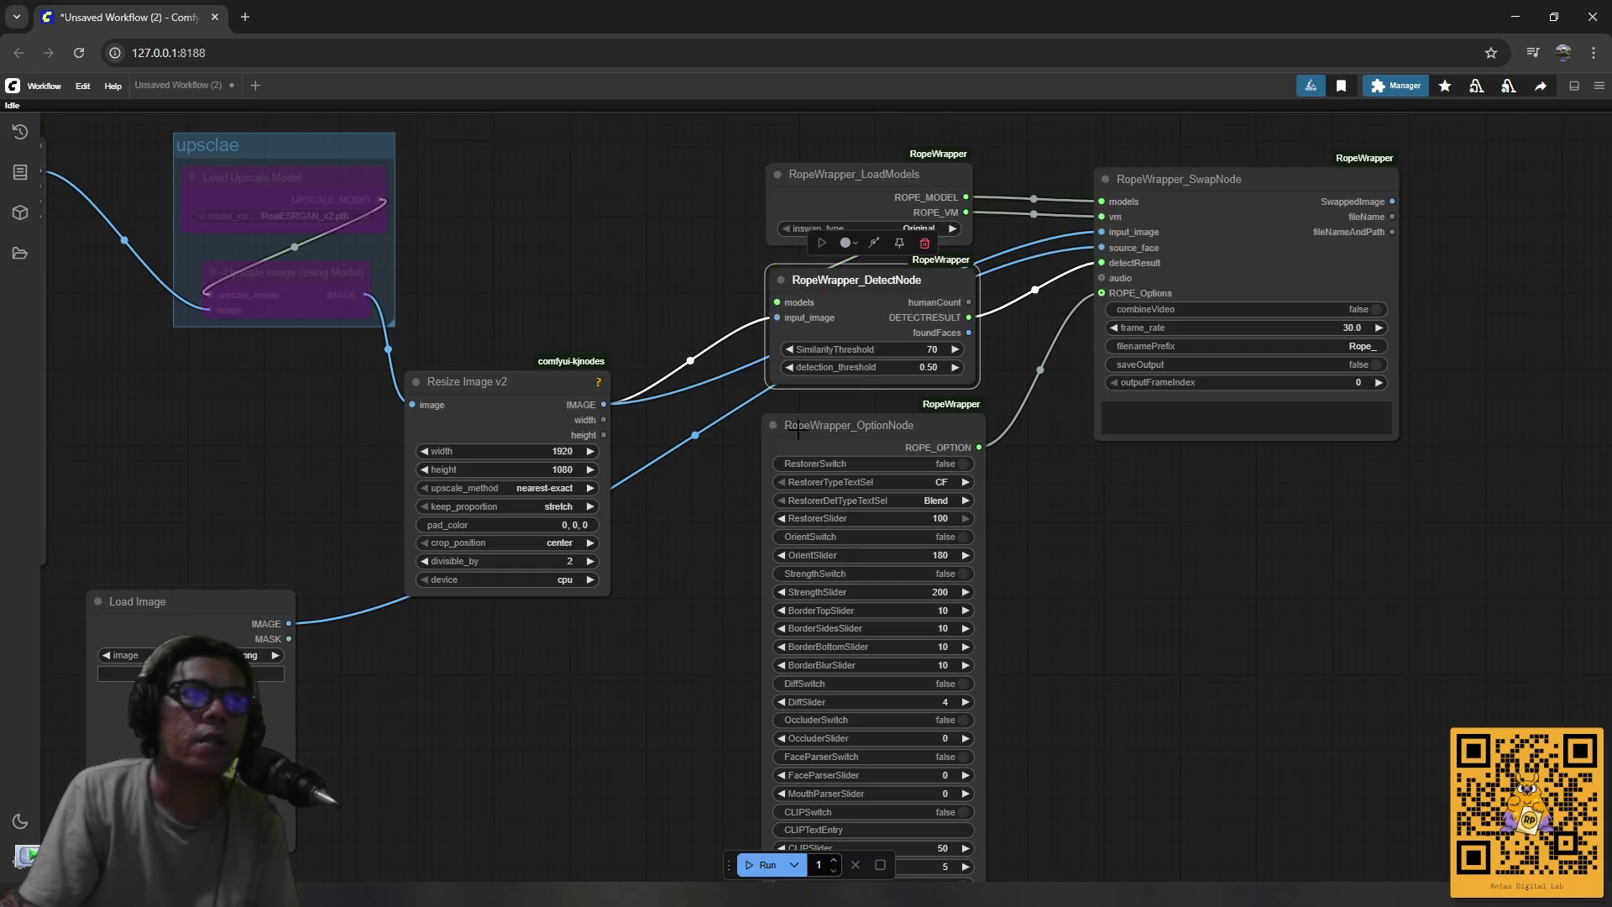
Realign RopeWrapper_LoadModels above the DetectNode and nudge Resize Image v2 slightly upward.
{"action": "mouse_move", "coordinate": [819, 183]}
{"action": "left_mouse_down"}
{"action": "mouse_move", "coordinate": [770, 149]}
{"action": "mouse_move", "coordinate": [827, 191]}
{"action": "left_mouse_up"}
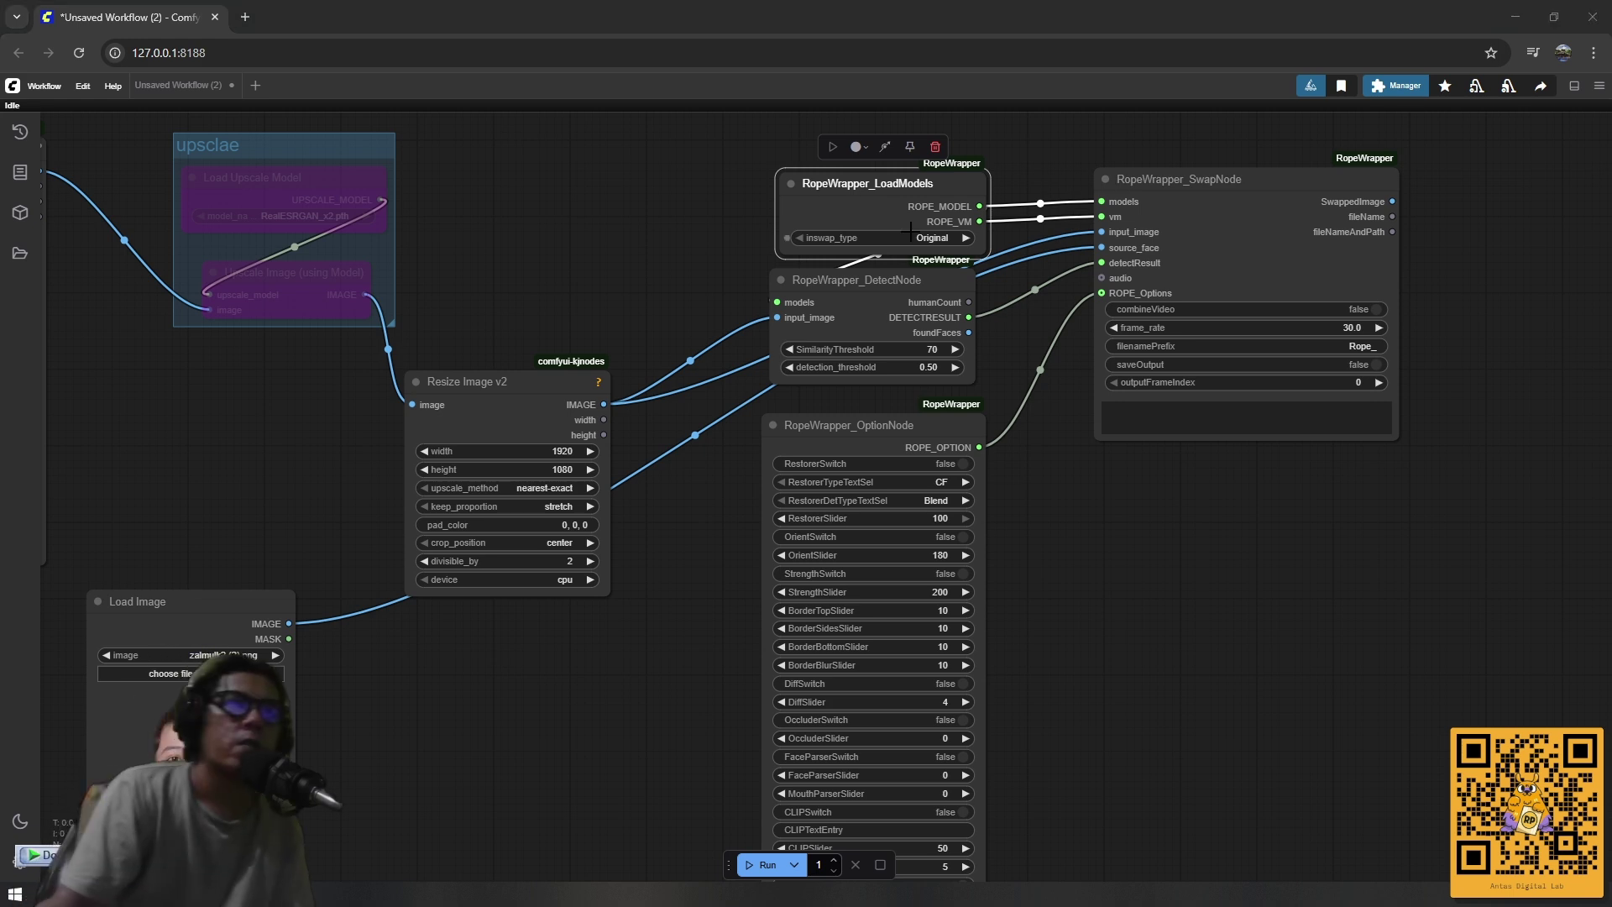
{"action": "mouse_move", "coordinate": [863, 190]}
{"action": "left_mouse_down"}
{"action": "mouse_move", "coordinate": [865, 144]}
{"action": "mouse_move", "coordinate": [571, 159]}
{"action": "mouse_move", "coordinate": [841, 146]}
{"action": "mouse_move", "coordinate": [874, 157]}
{"action": "mouse_move", "coordinate": [862, 178]}
{"action": "left_mouse_up"}
{"action": "mouse_move", "coordinate": [1134, 528]}
{"action": "left_mouse_down"}
{"action": "mouse_move", "coordinate": [1135, 490]}
{"action": "mouse_move", "coordinate": [1147, 499]}
{"action": "left_mouse_up"}
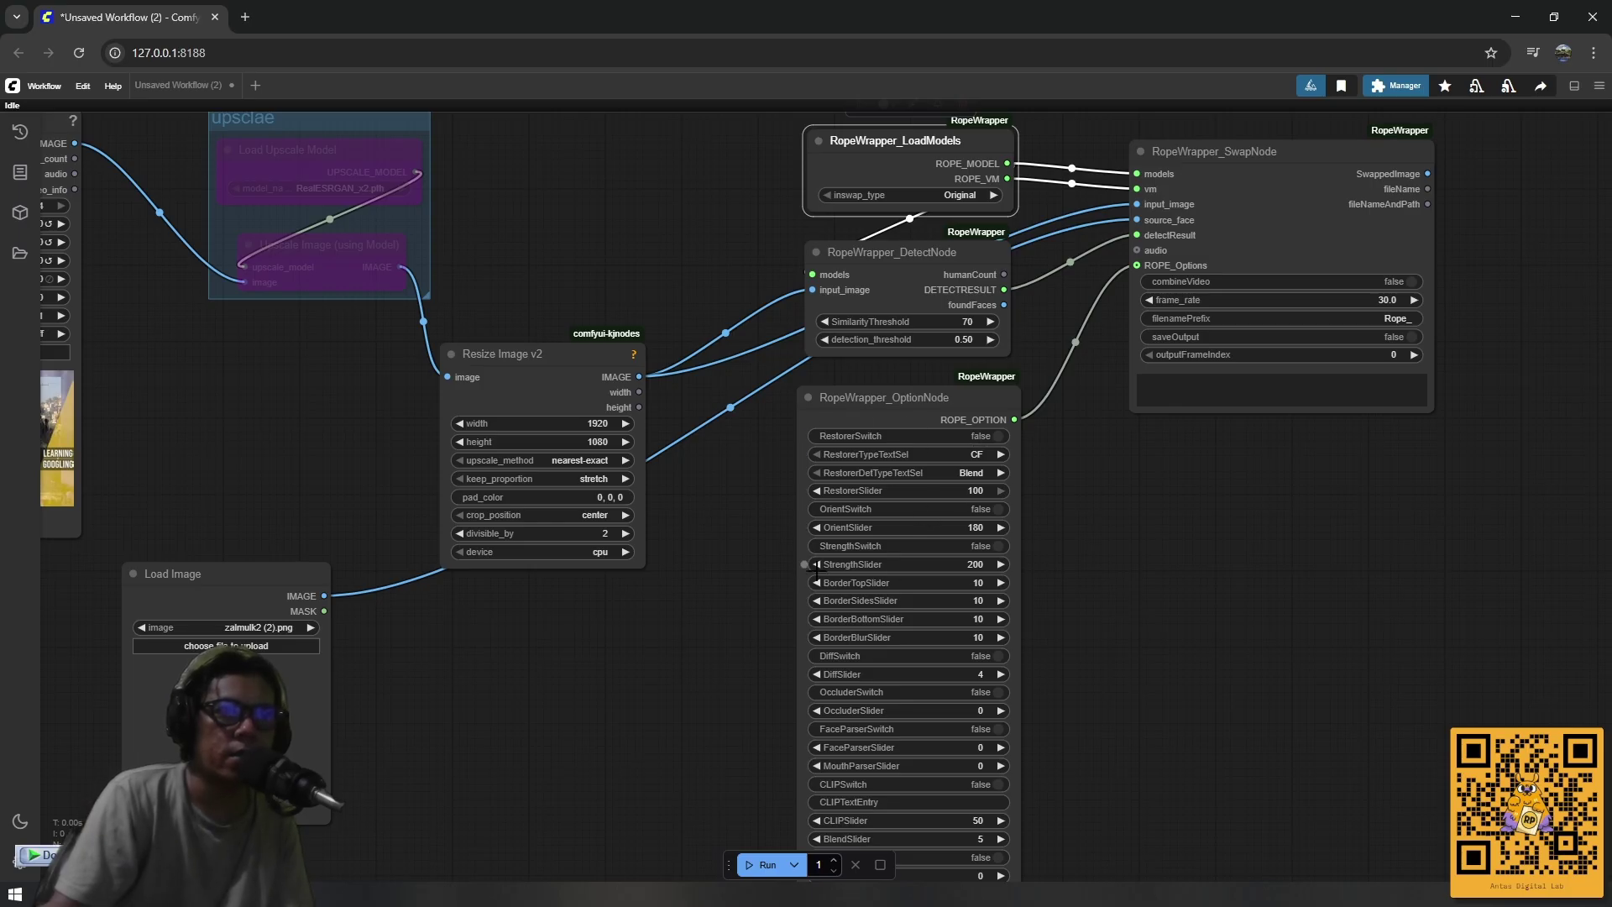
{"action": "scroll", "coordinate": [1116, 571], "scroll_direction": "down", "scroll_amount": 4}
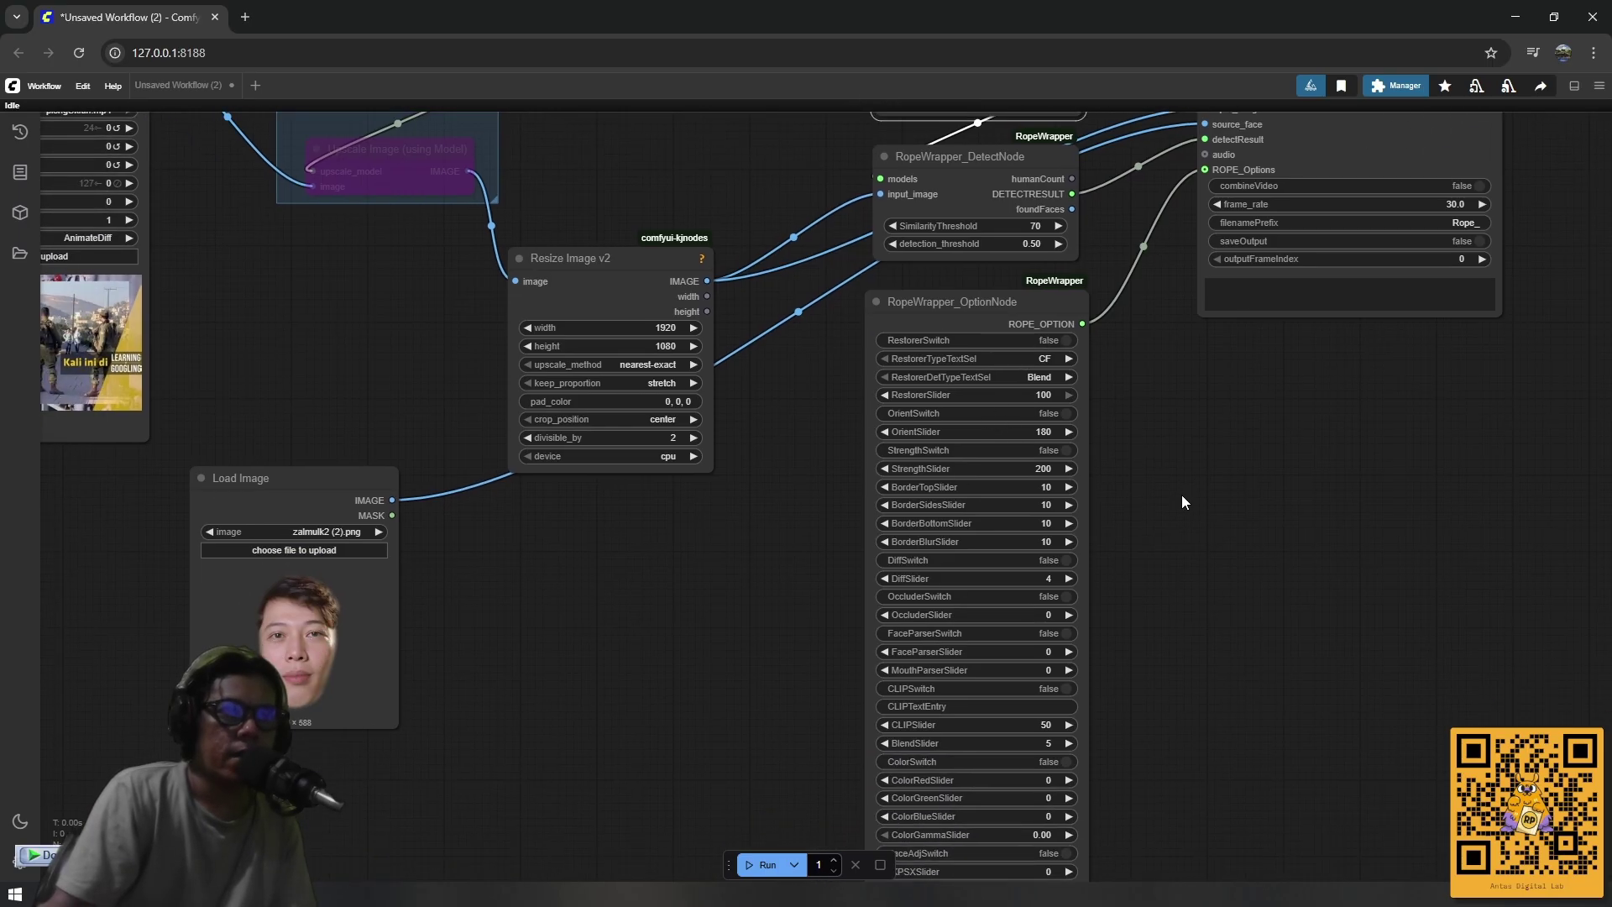
{"action": "left_click_drag", "start_coordinate": [1190, 497], "coordinate": [1071, 535]}
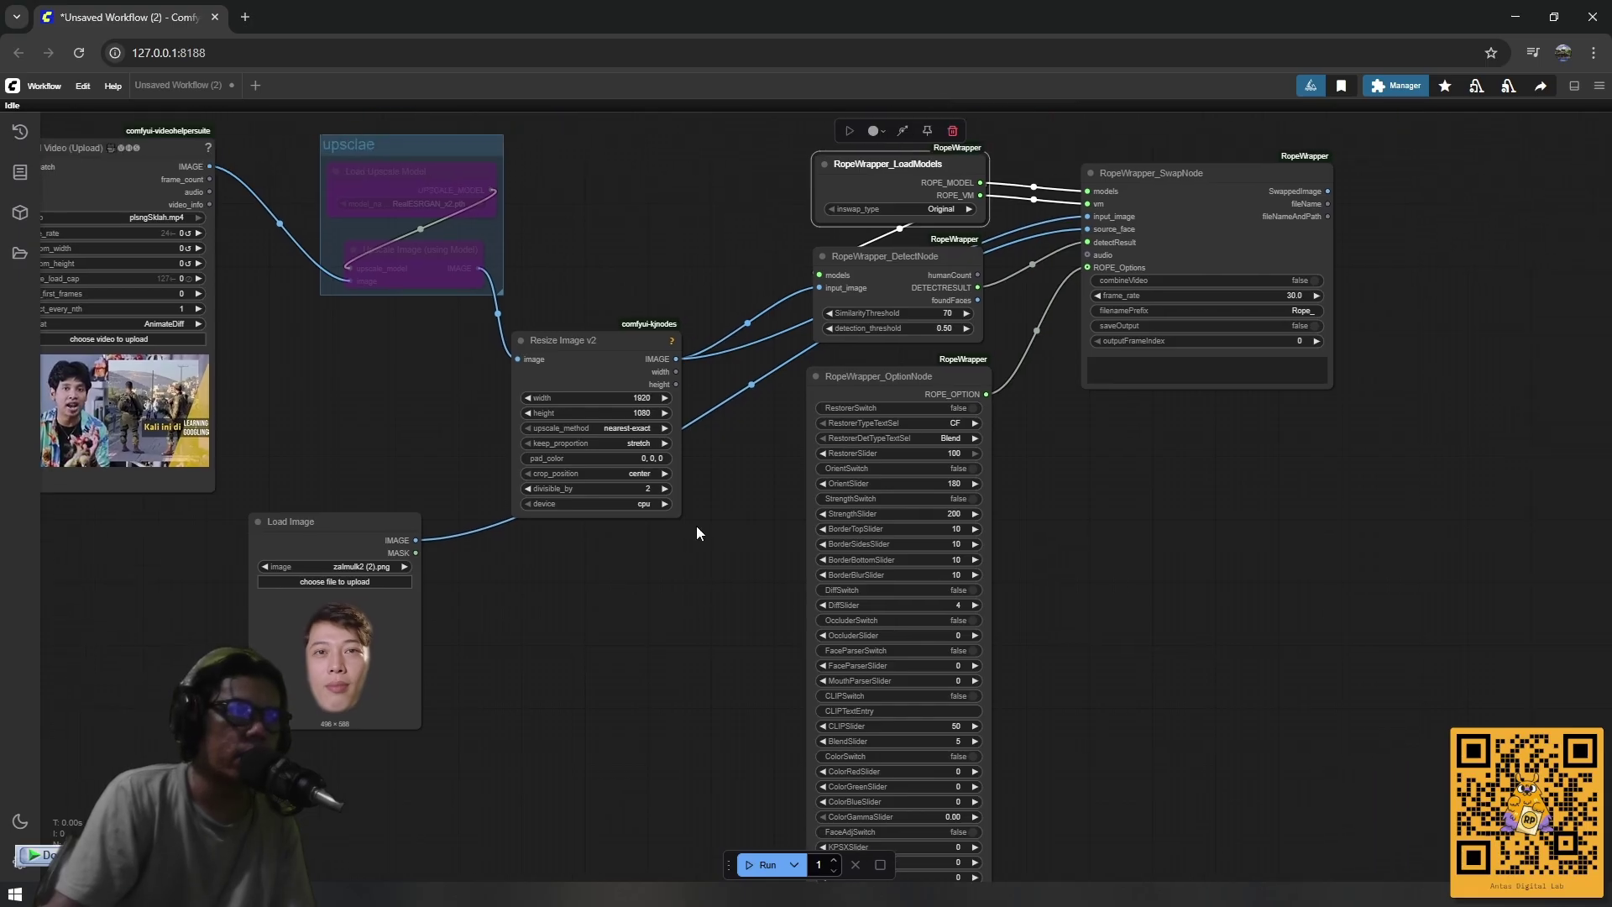
{"action": "left_click_drag", "start_coordinate": [621, 351], "coordinate": [621, 334]}
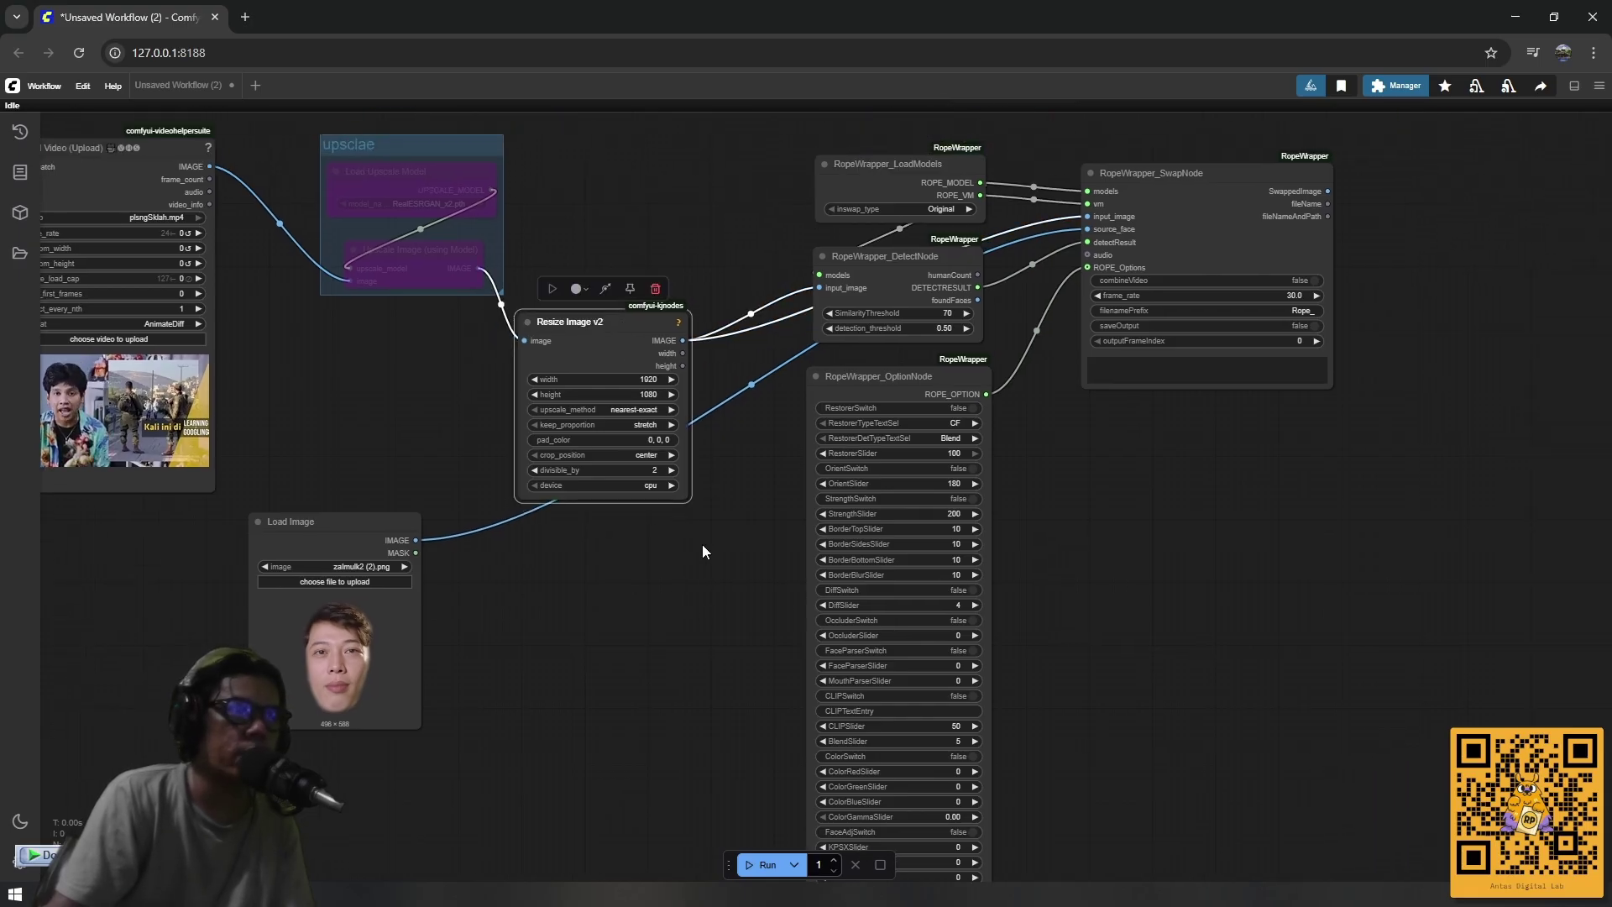
Add a Video Combine node from RopeWrapper_SwapNode's SwappedImage output and place it beside the SwapNode.
{"action": "left_click_drag", "start_coordinate": [701, 544], "coordinate": [528, 602]}
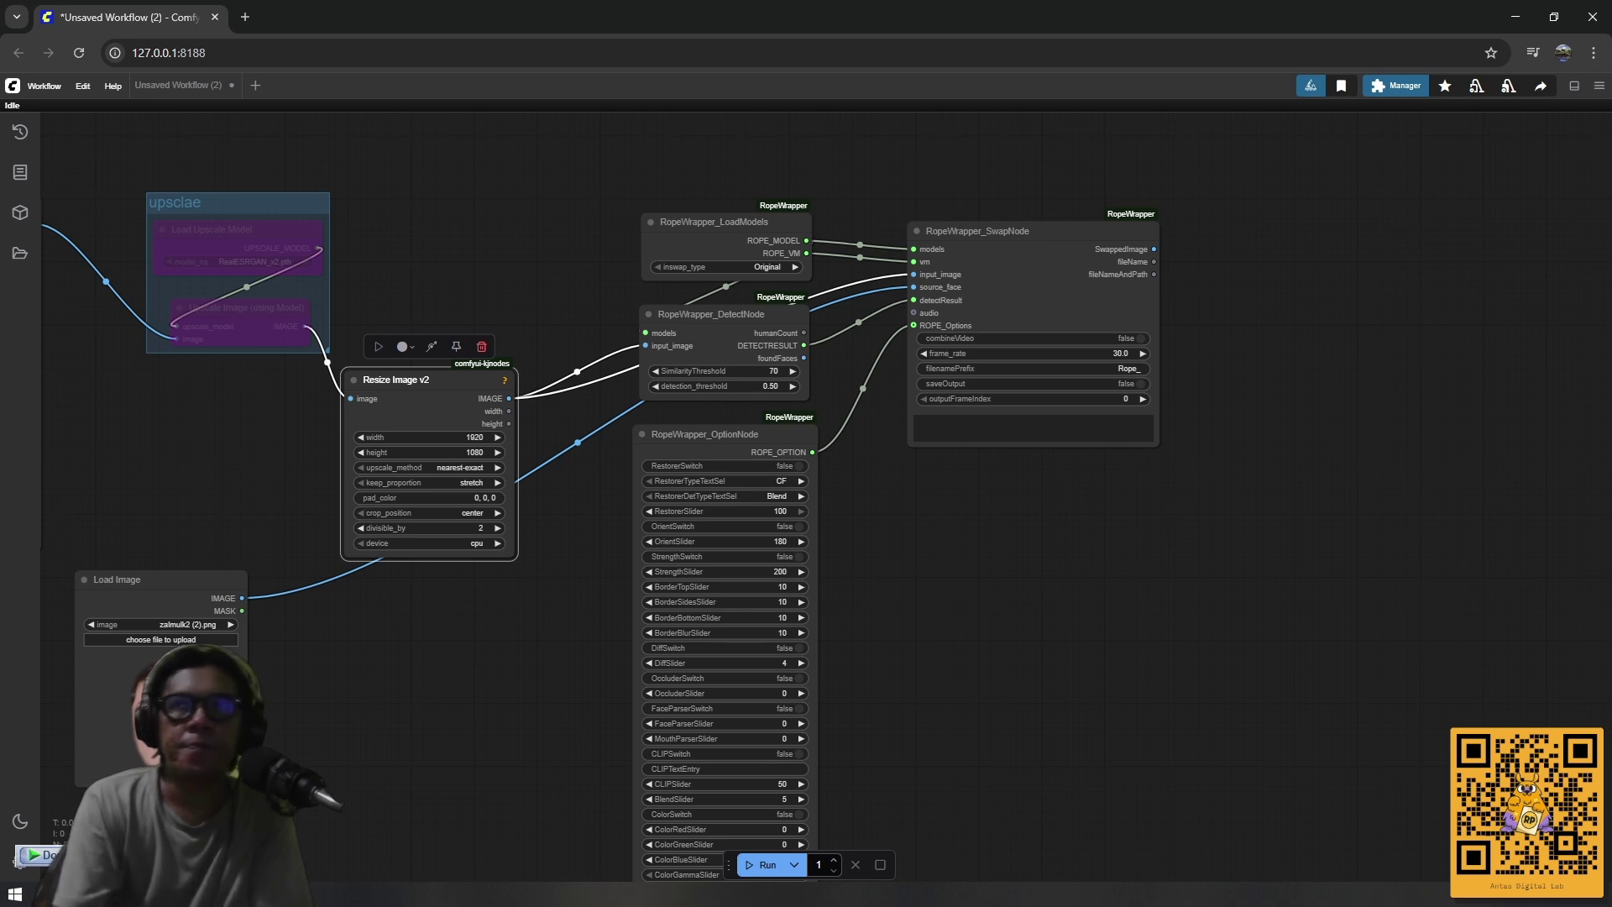
{"action": "left_click_drag", "start_coordinate": [1154, 250], "coordinate": [1264, 273]}
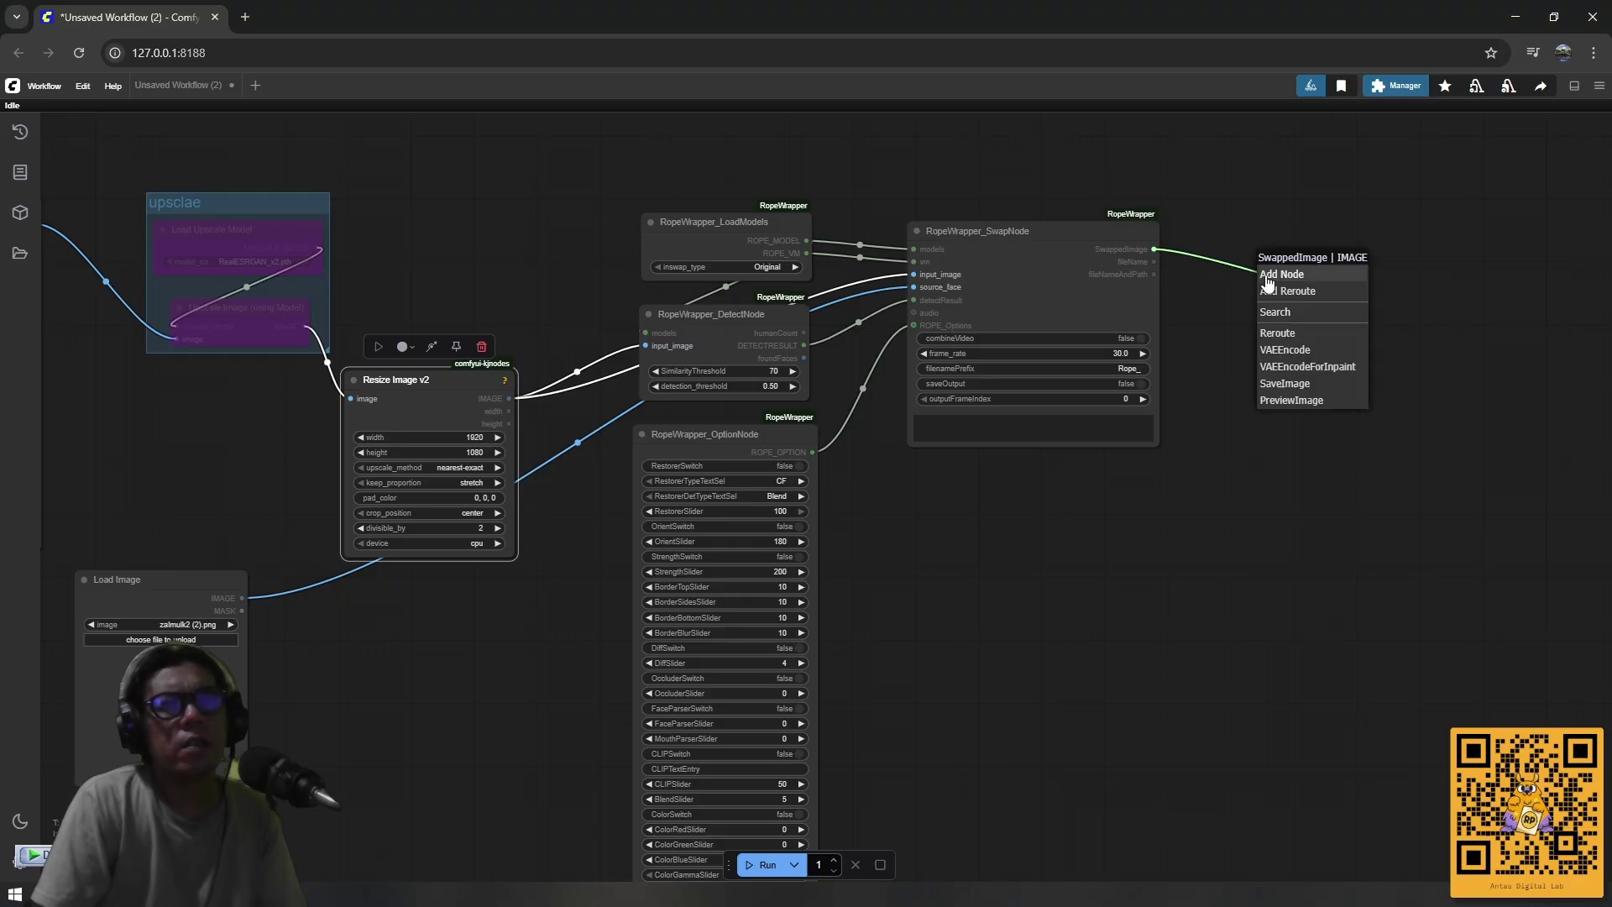
{"action": "left_click", "coordinate": [1297, 325]}
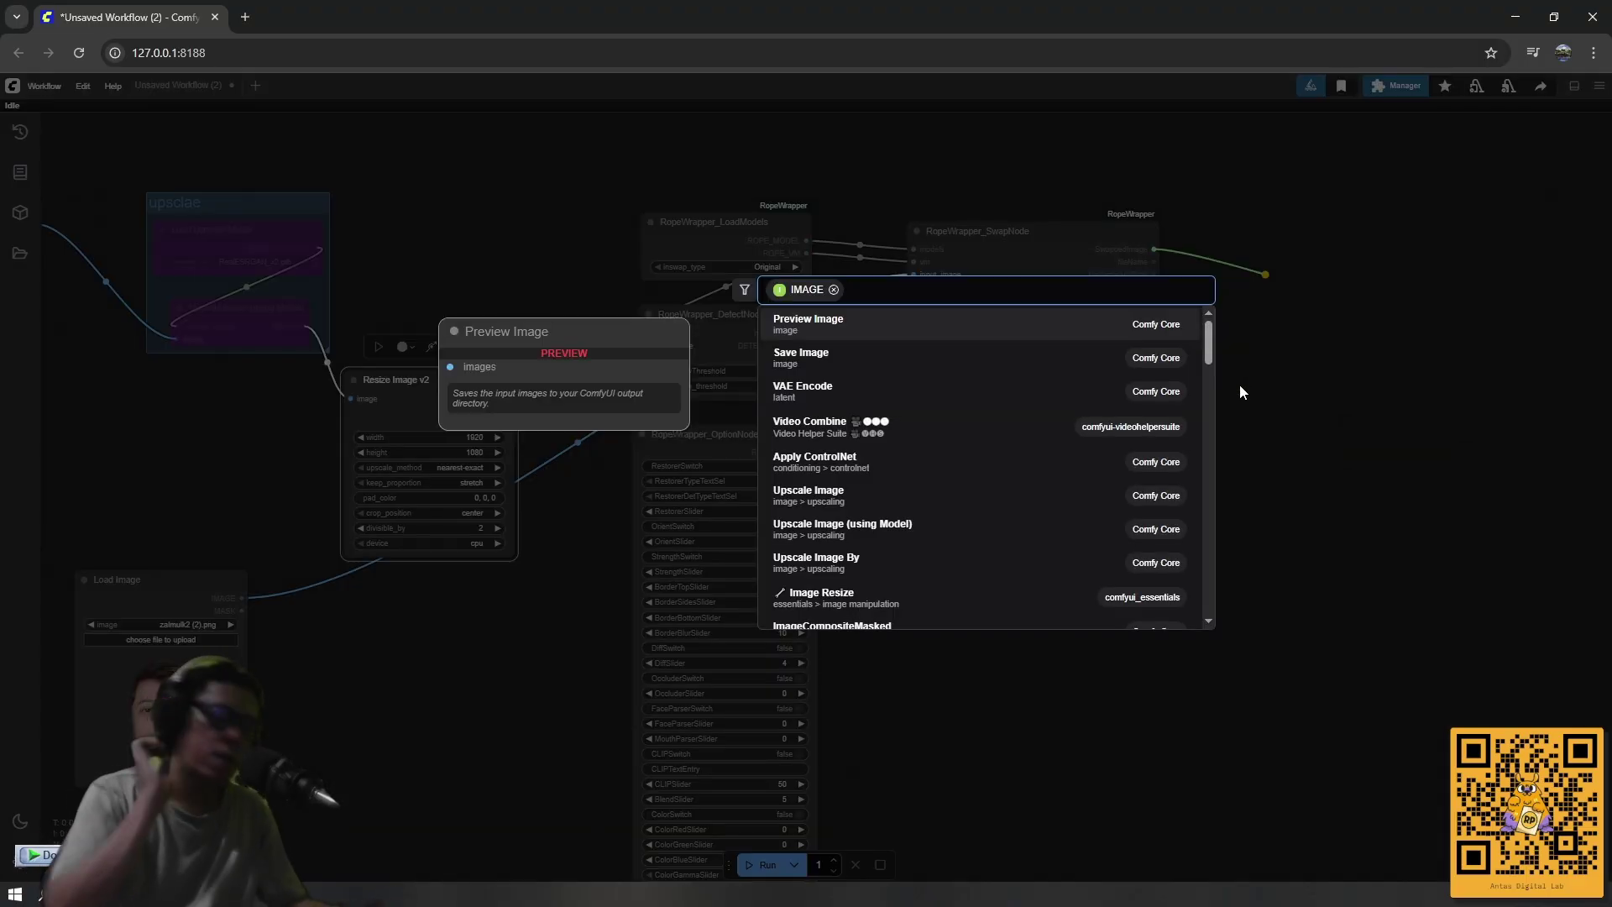
{"action": "type", "text": "vi"}
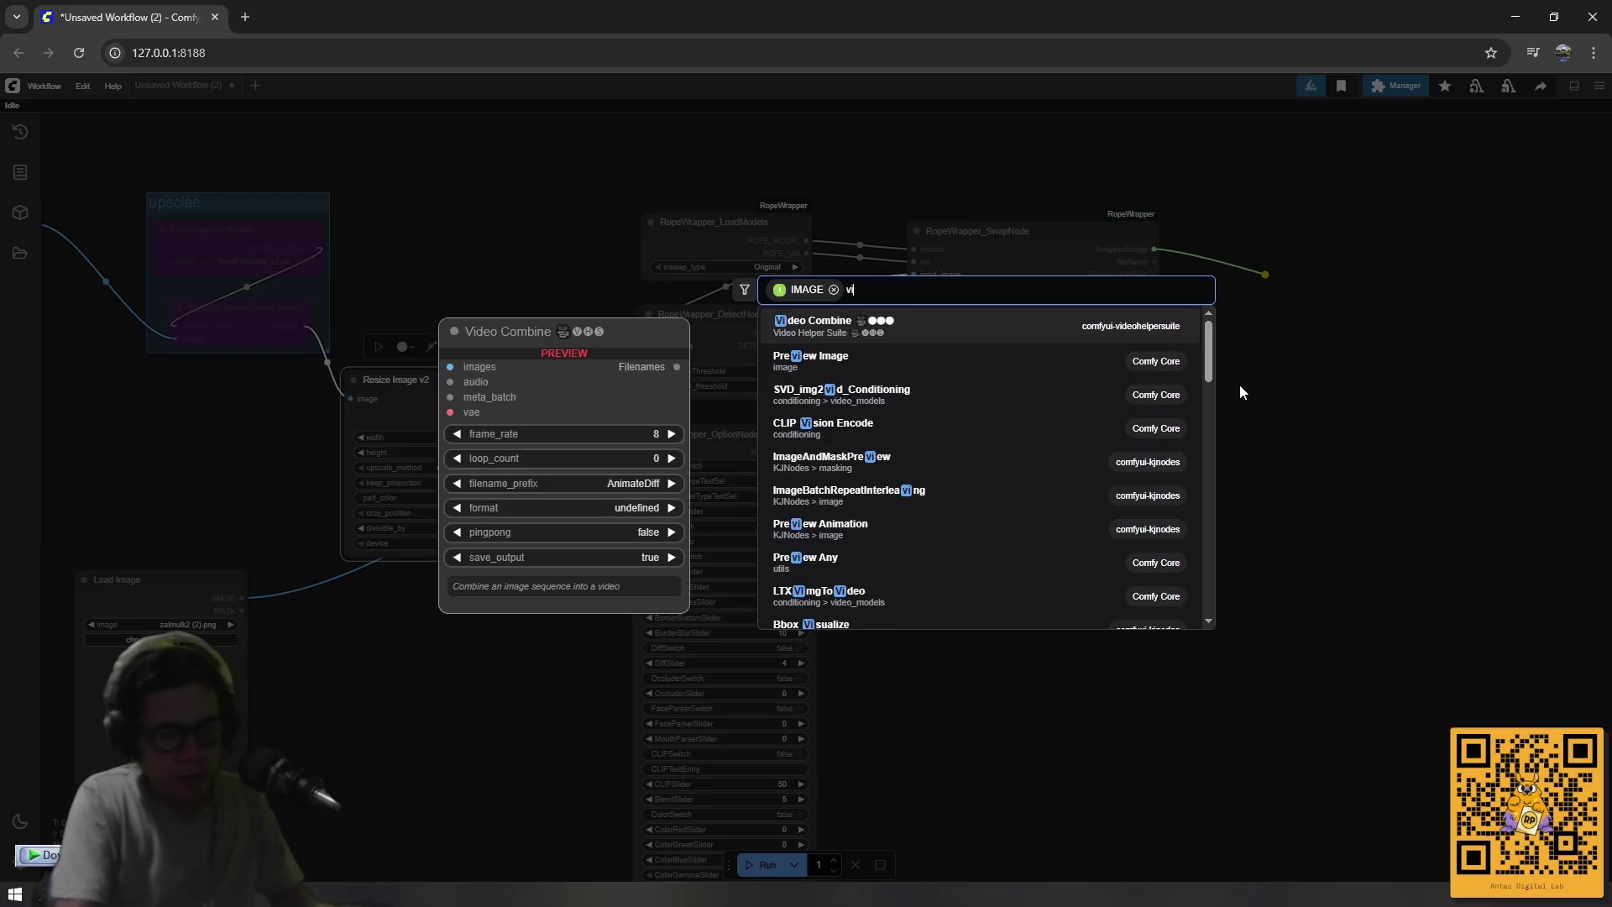
{"action": "type", "text": "deo"}
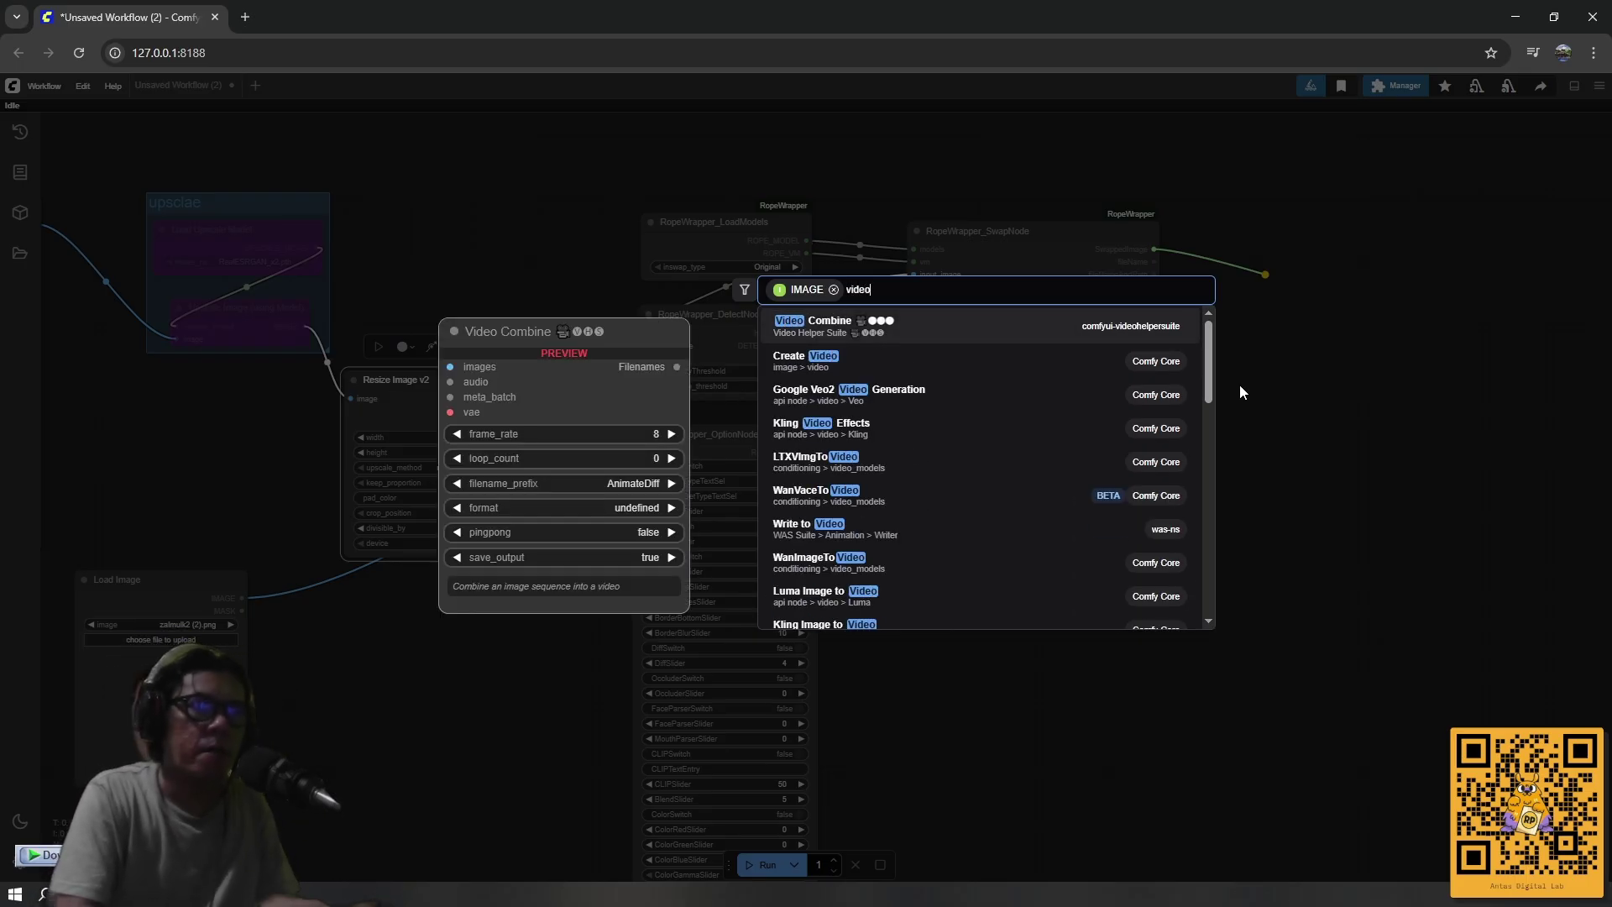
{"action": "left_click", "coordinate": [819, 325]}
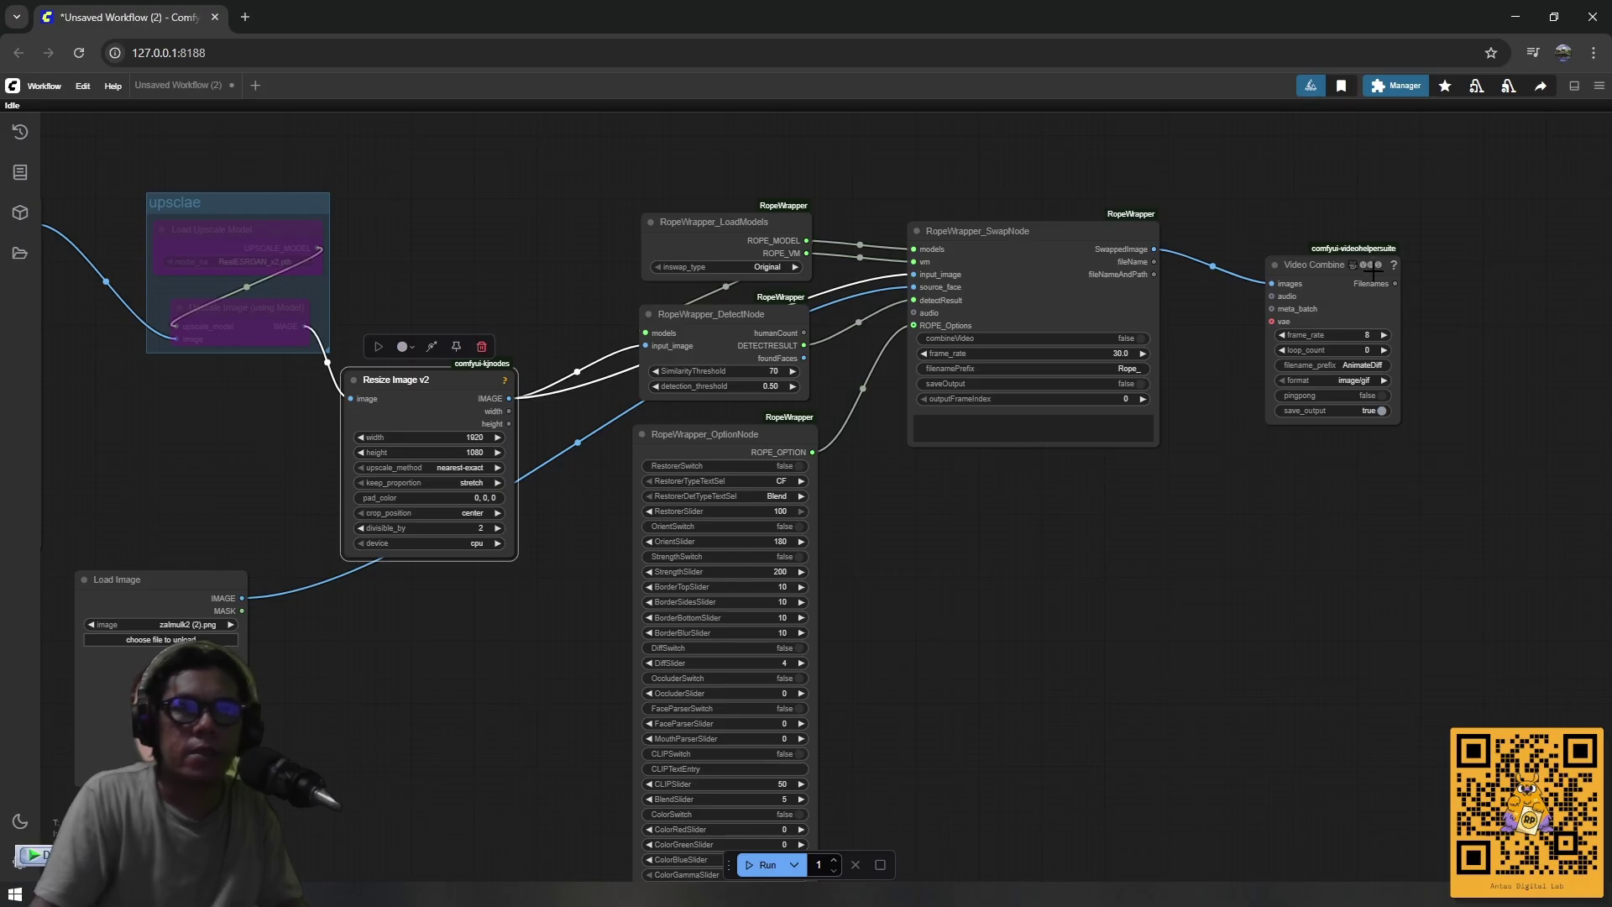
{"action": "left_click_drag", "start_coordinate": [1315, 268], "coordinate": [1328, 237]}
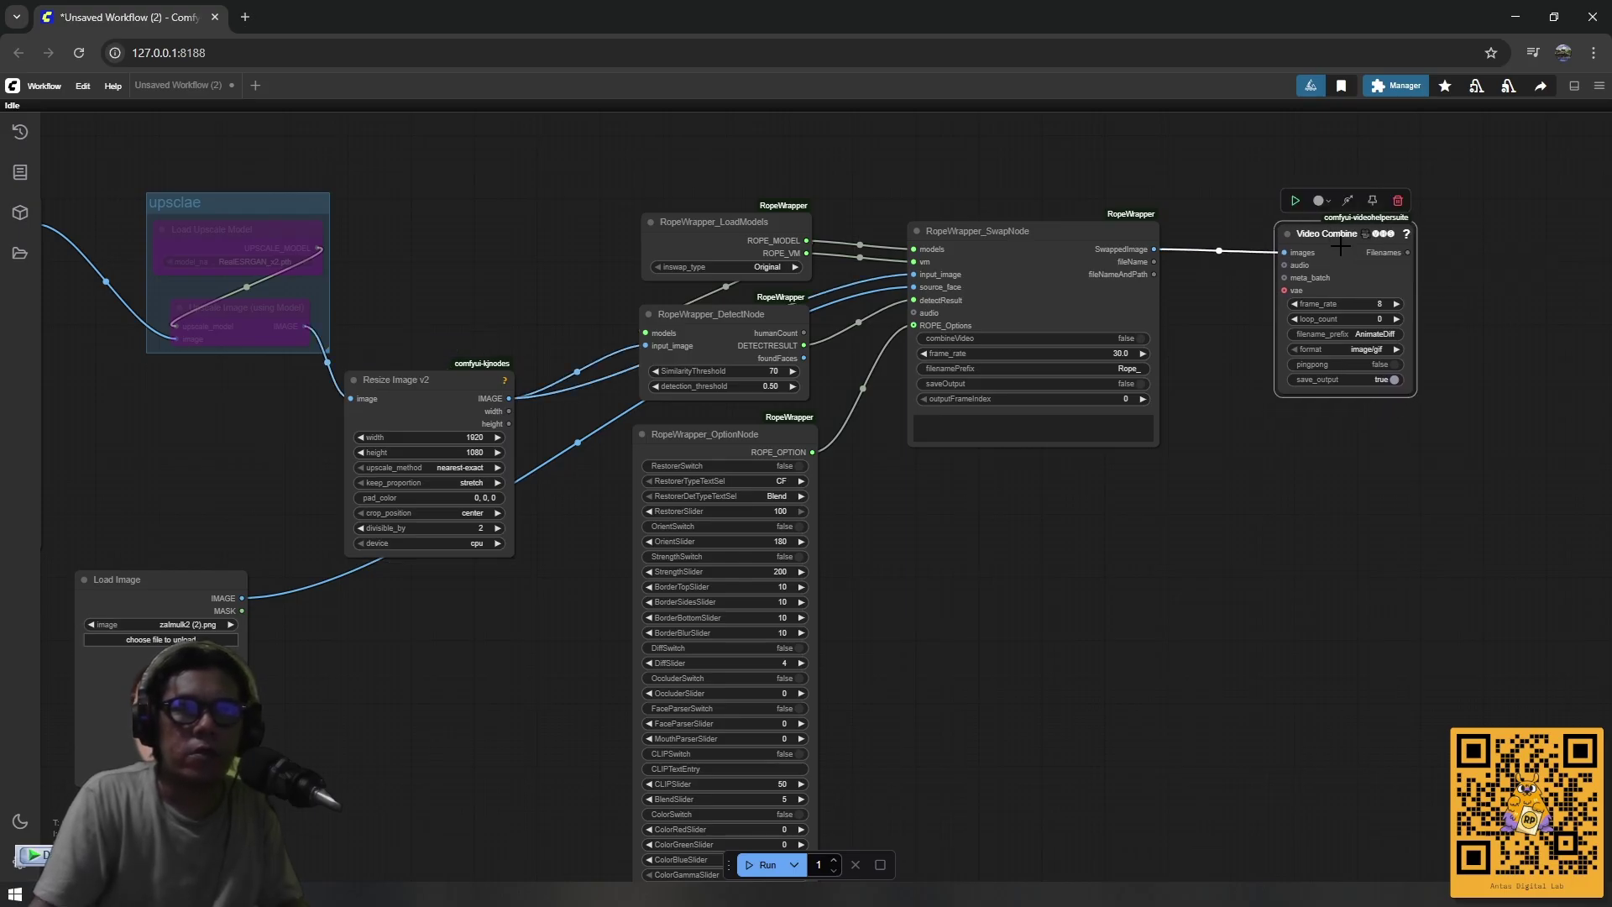
Enlarge the Video Combine node, set its format to video/h264-mp4.json, and shift it right.
{"action": "left_click_drag", "start_coordinate": [1489, 407], "coordinate": [1406, 476]}
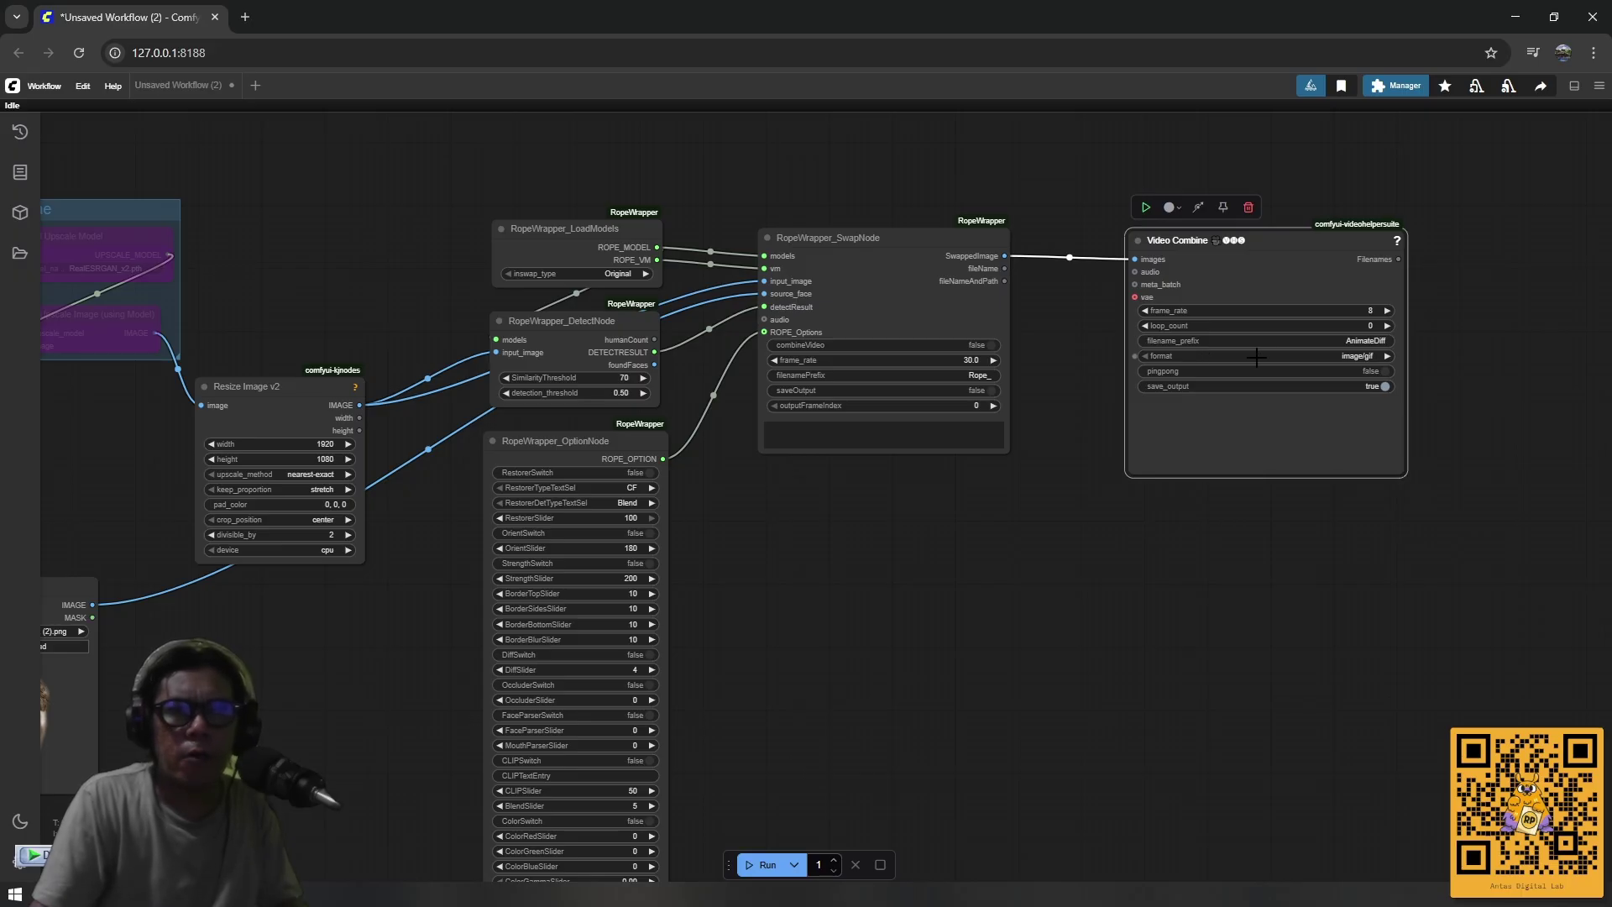
{"action": "left_click", "coordinate": [1336, 357]}
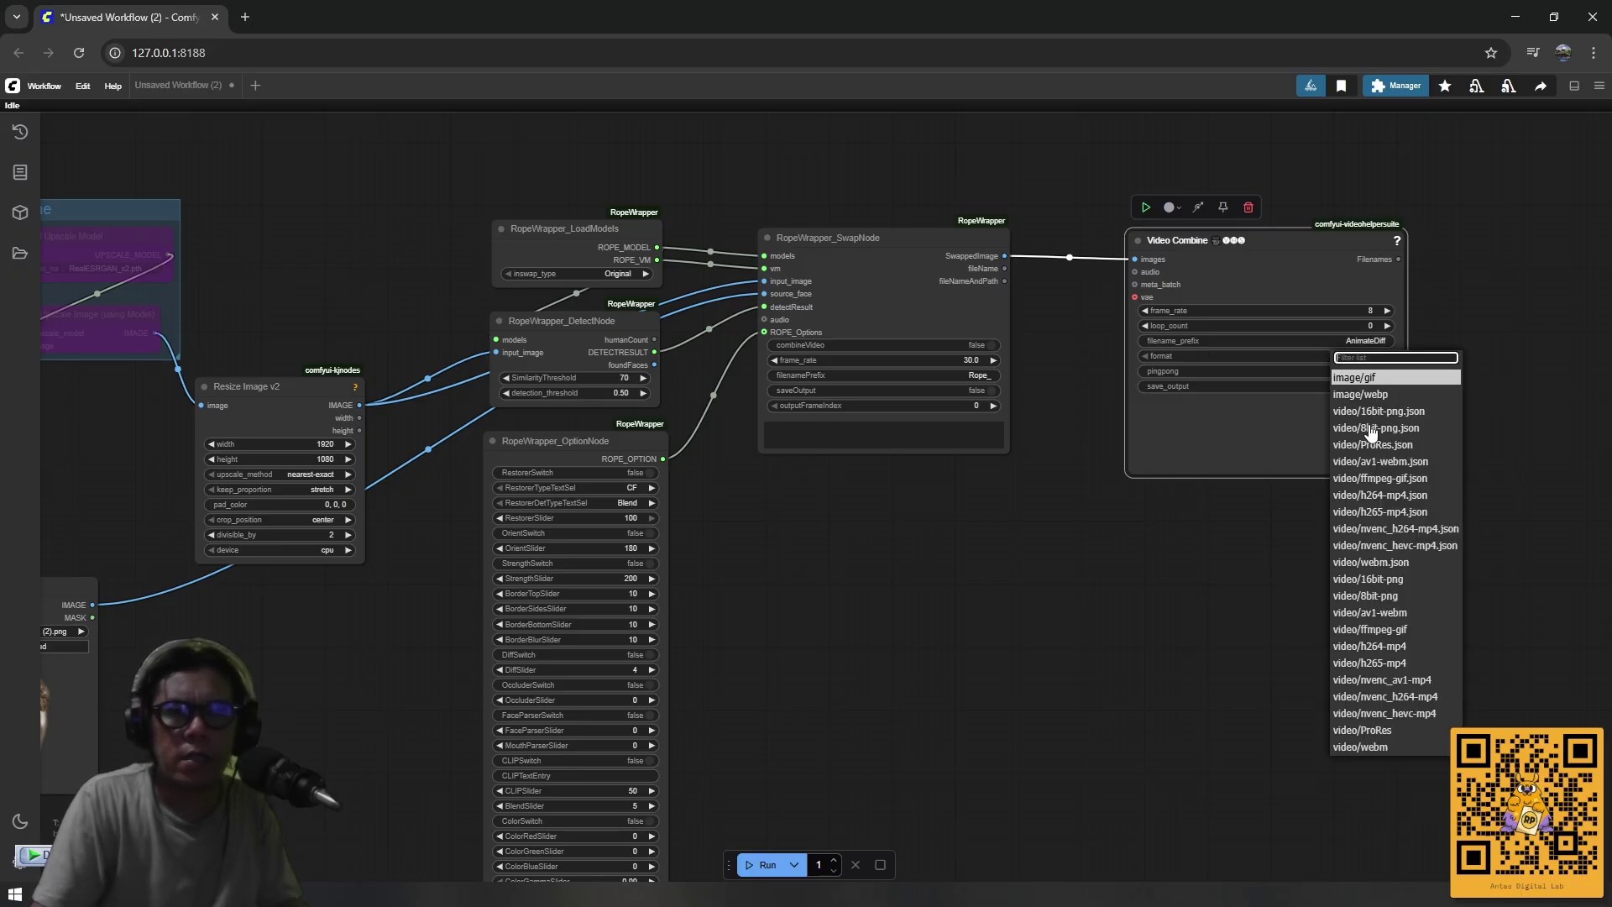
{"action": "left_click", "coordinate": [1362, 497]}
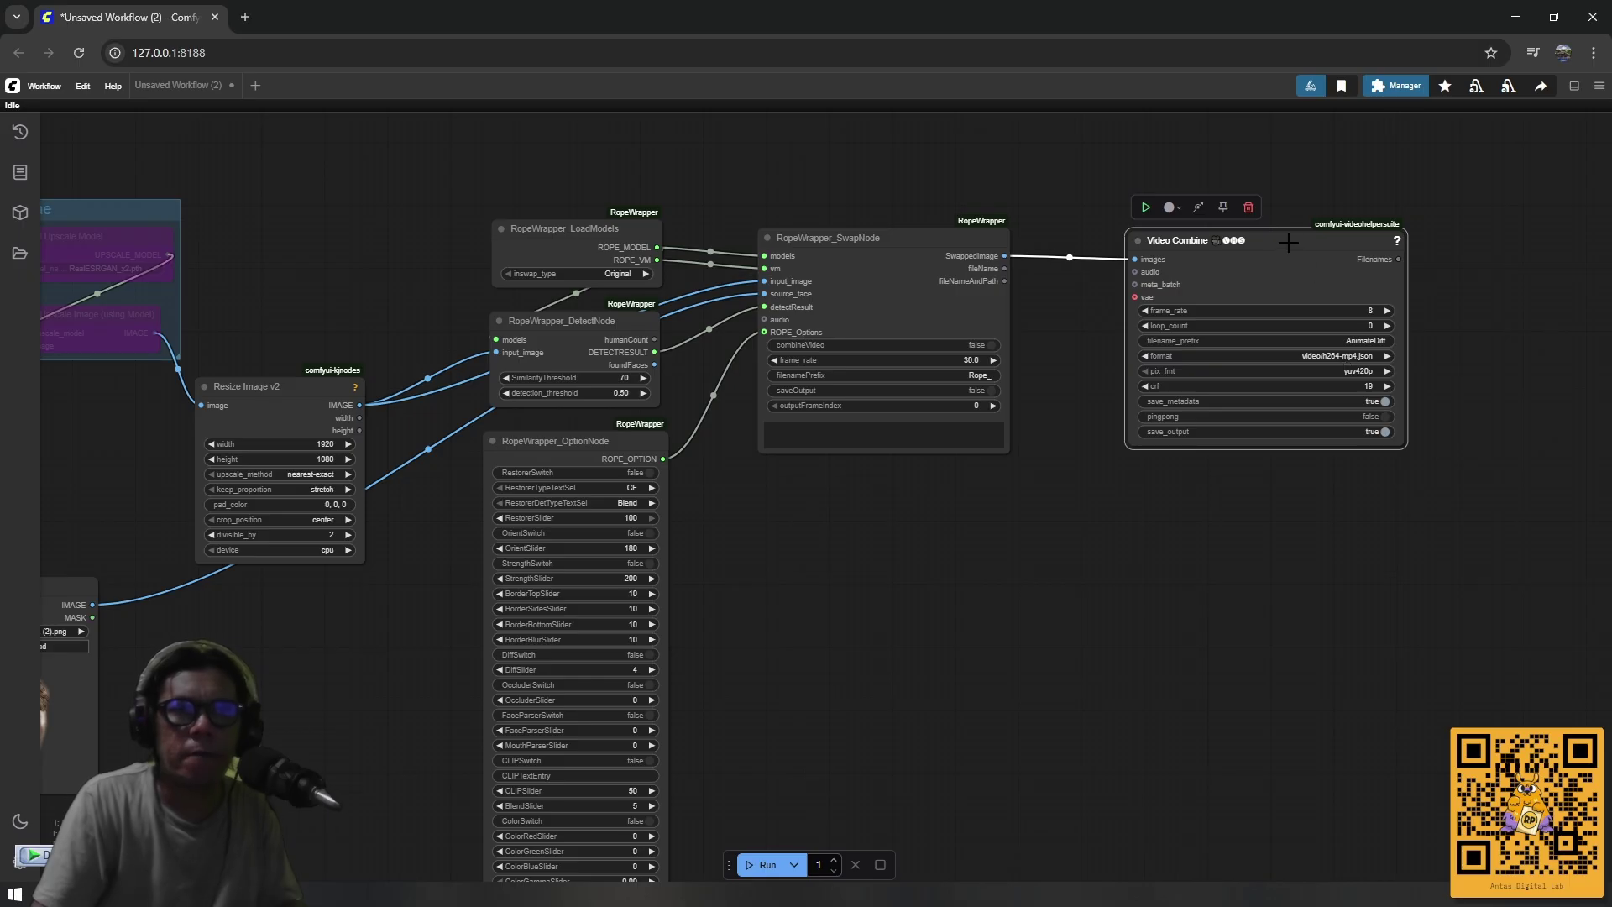
{"action": "left_click_drag", "start_coordinate": [1288, 242], "coordinate": [1351, 241]}
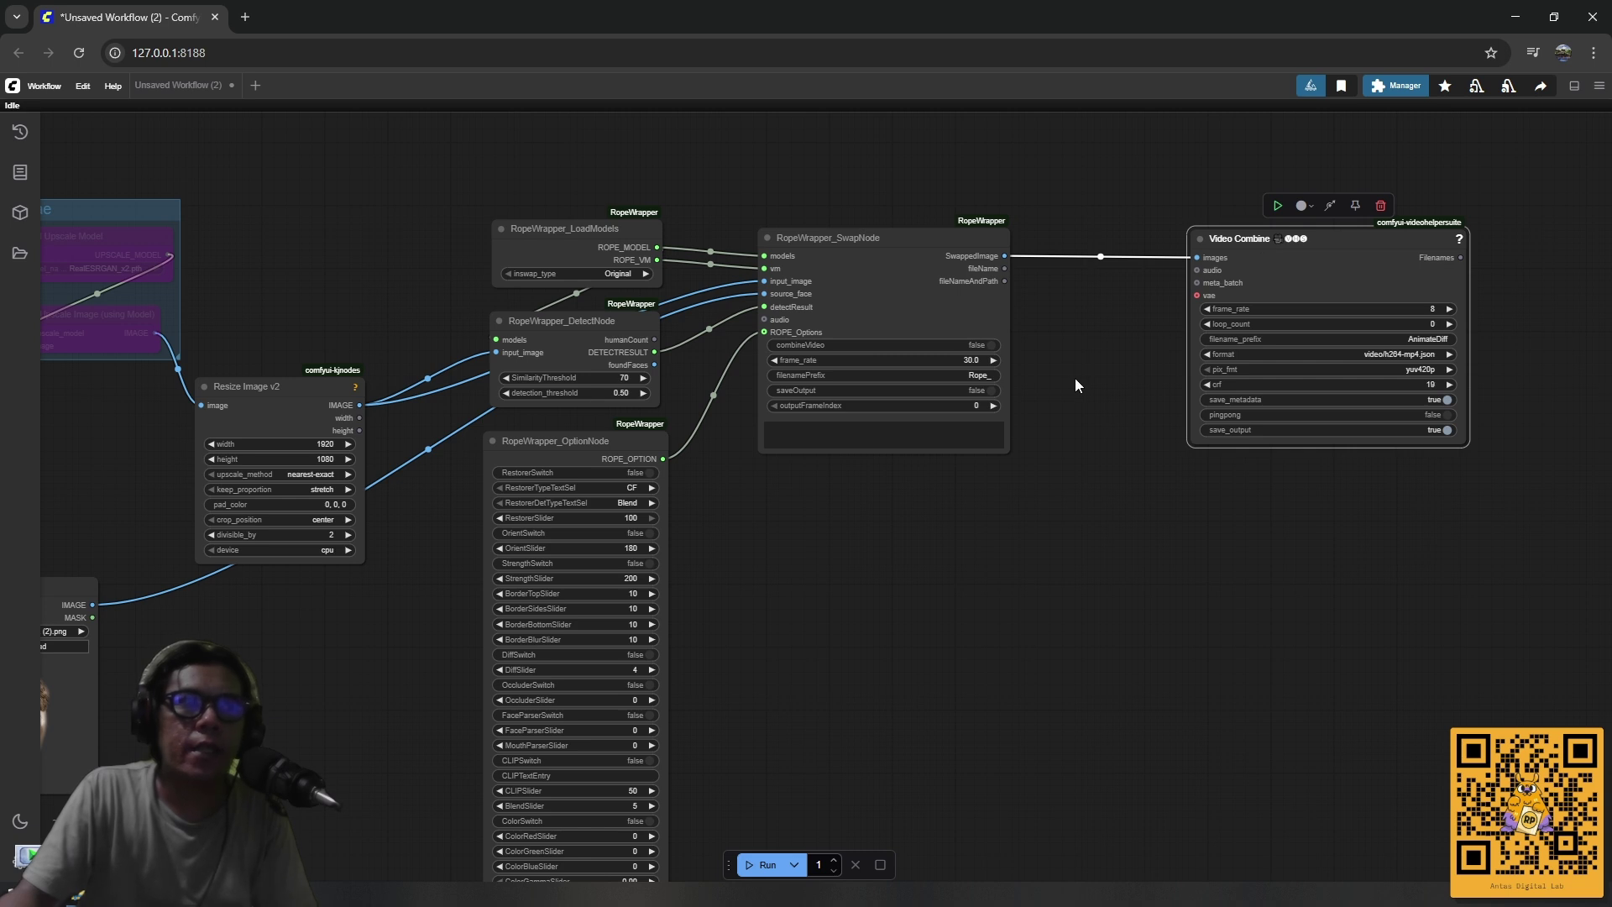
Tidy the layout by moving Video Combine and RopeWrapper_SwapNode left, closer to the other RopeWrapper nodes.
{"action": "scroll", "coordinate": [1205, 370], "scroll_direction": "down", "scroll_amount": 4}
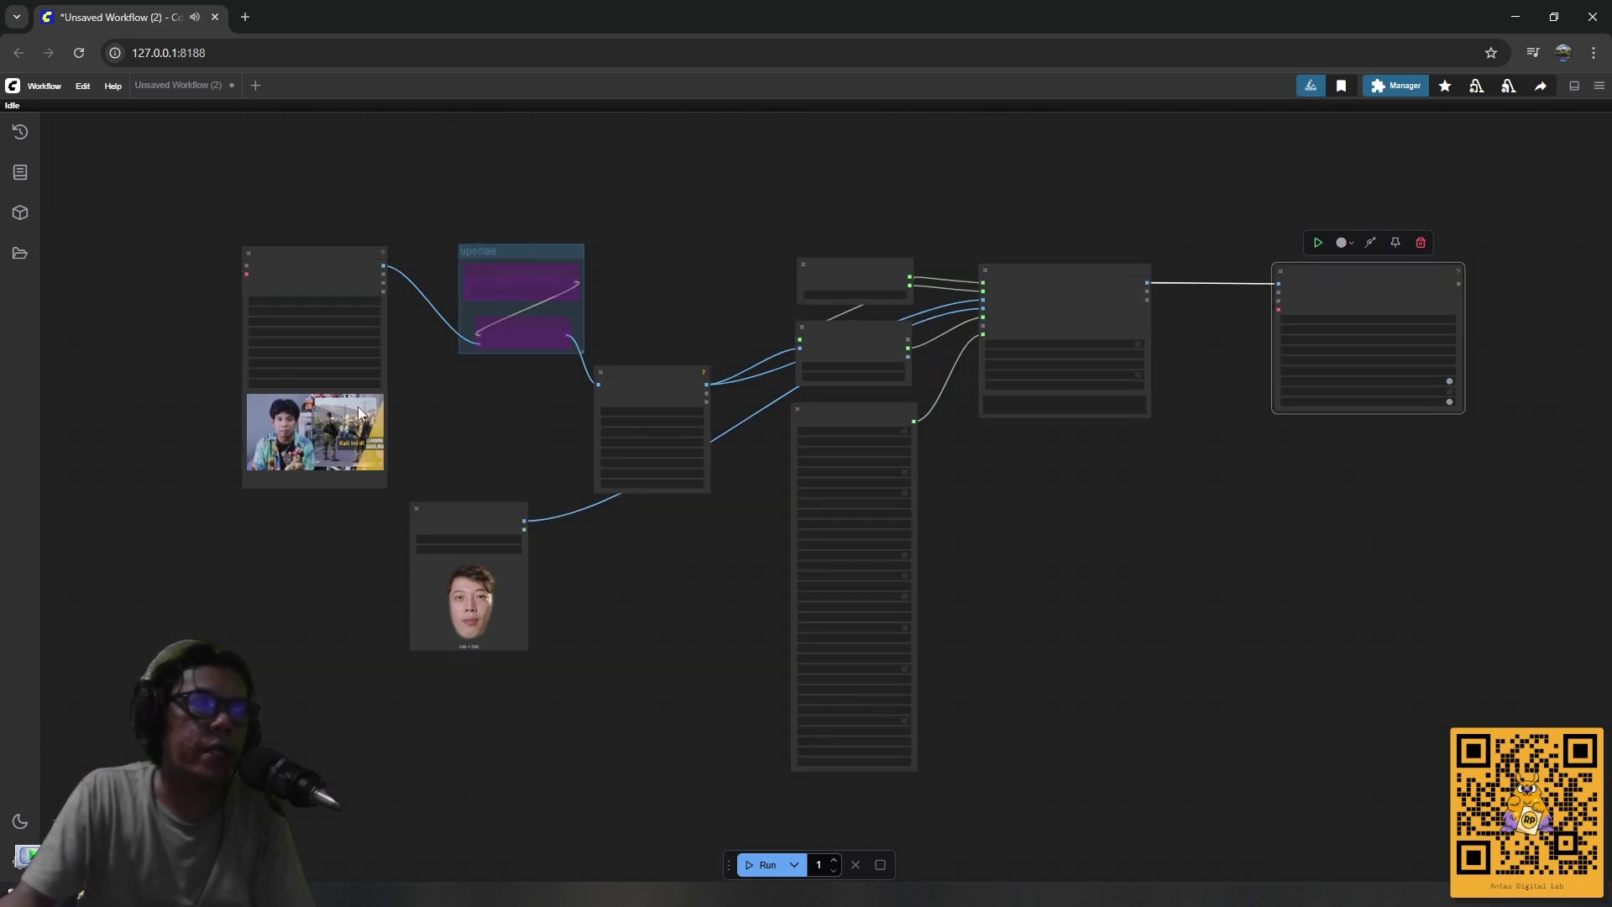
{"action": "scroll", "coordinate": [500, 424], "scroll_direction": "up", "scroll_amount": 6}
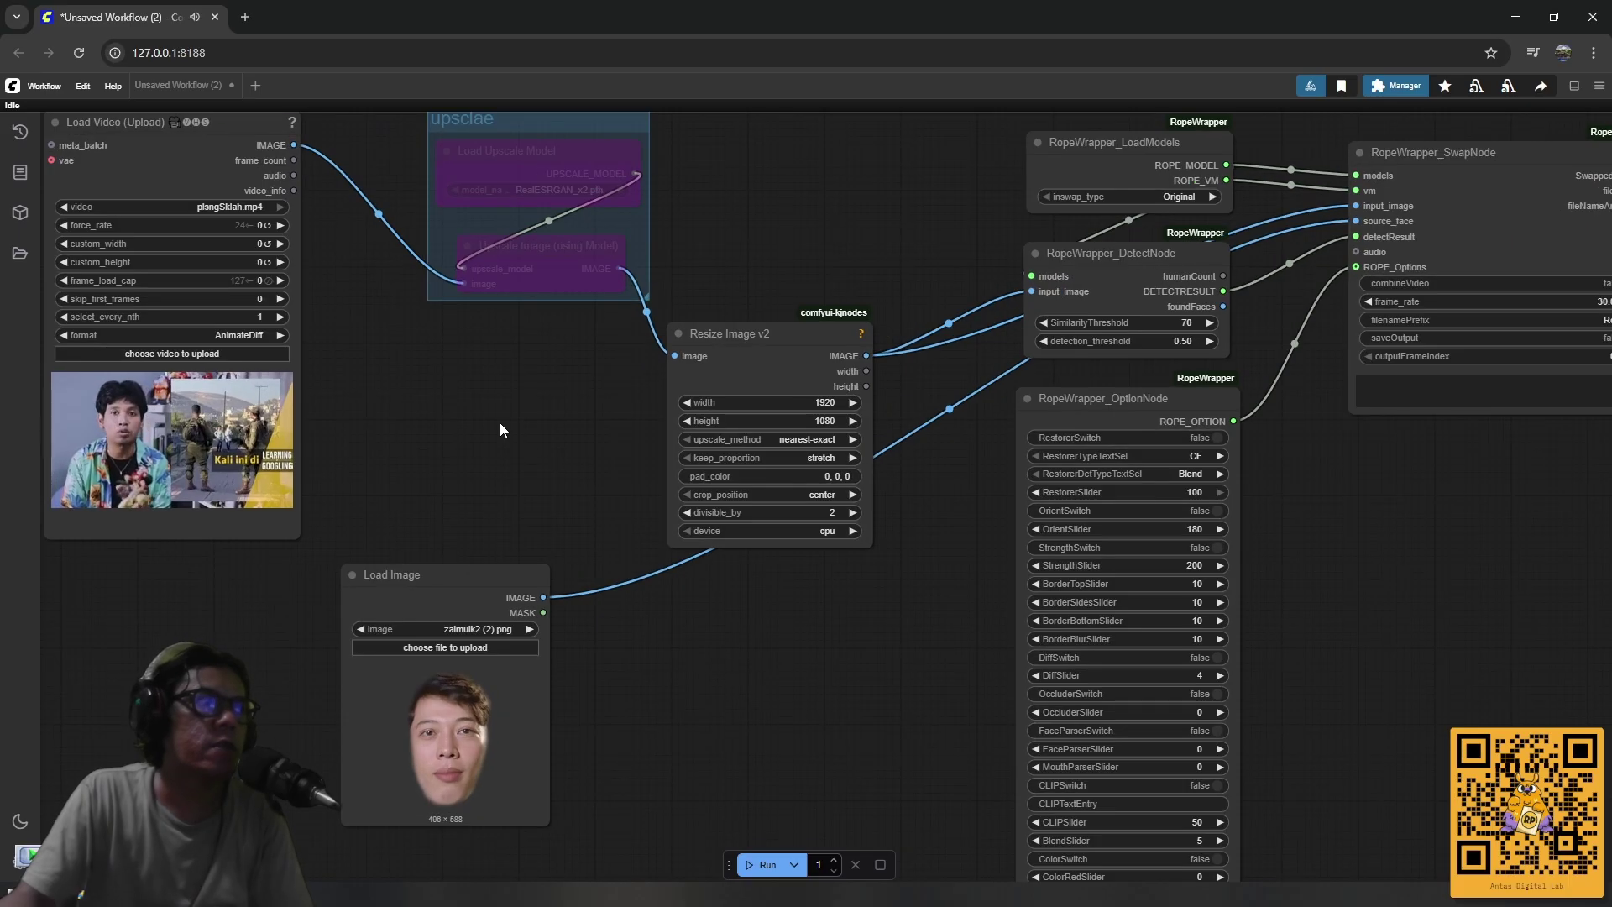
{"action": "left_click_drag", "start_coordinate": [518, 431], "coordinate": [451, 427]}
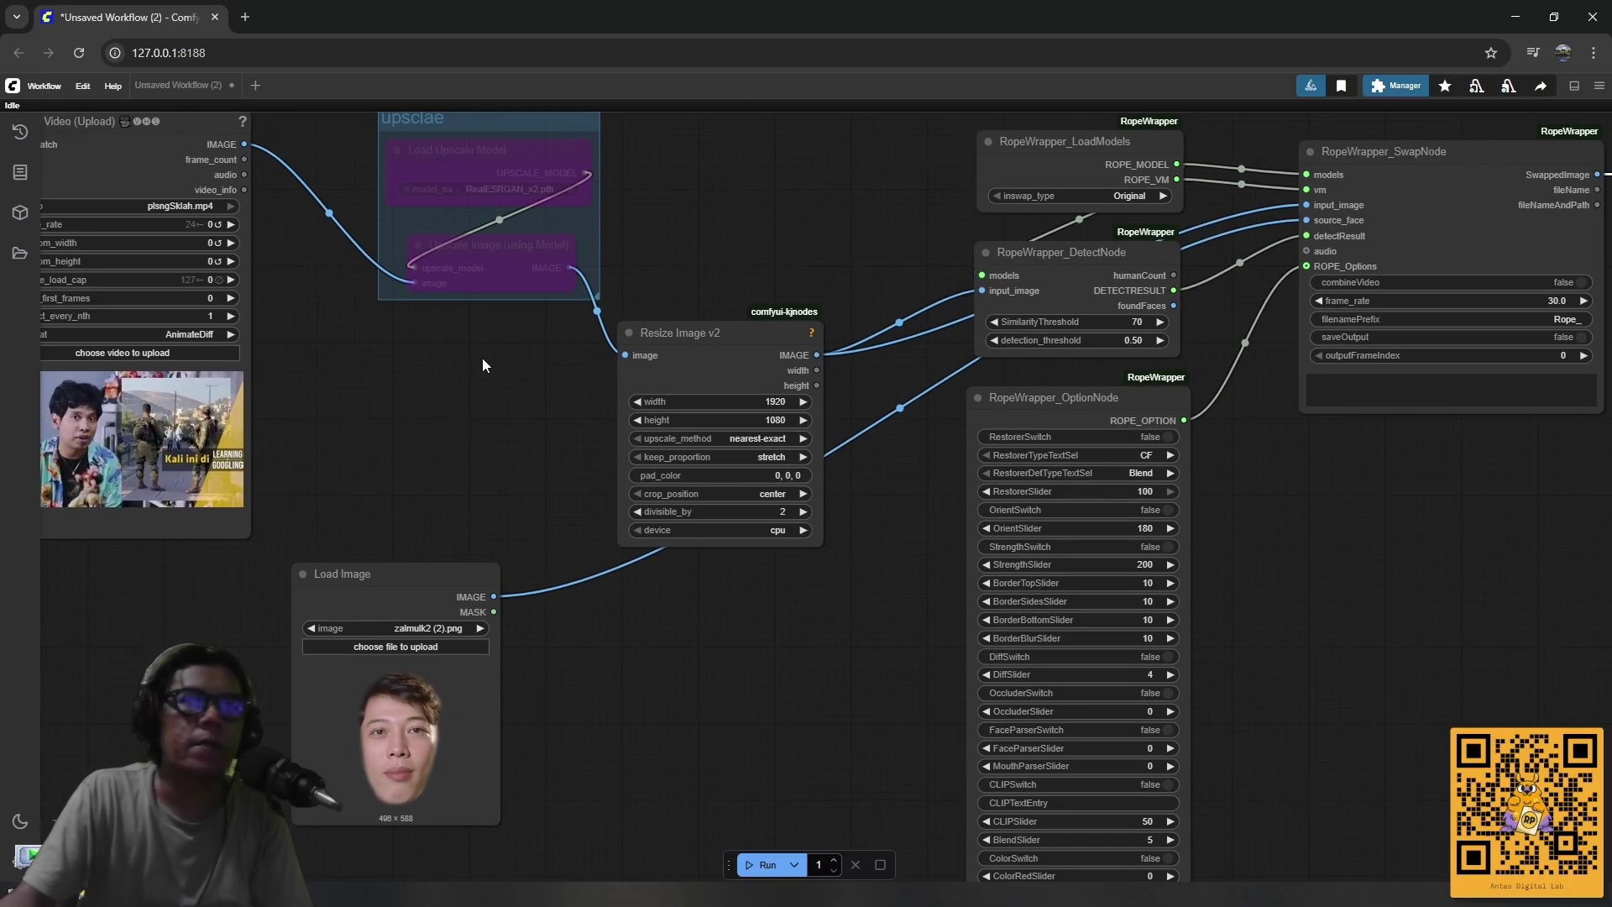
{"action": "scroll", "coordinate": [483, 364], "scroll_direction": "down", "scroll_amount": 1}
{"action": "left_click_drag", "start_coordinate": [1566, 308], "coordinate": [1312, 304]}
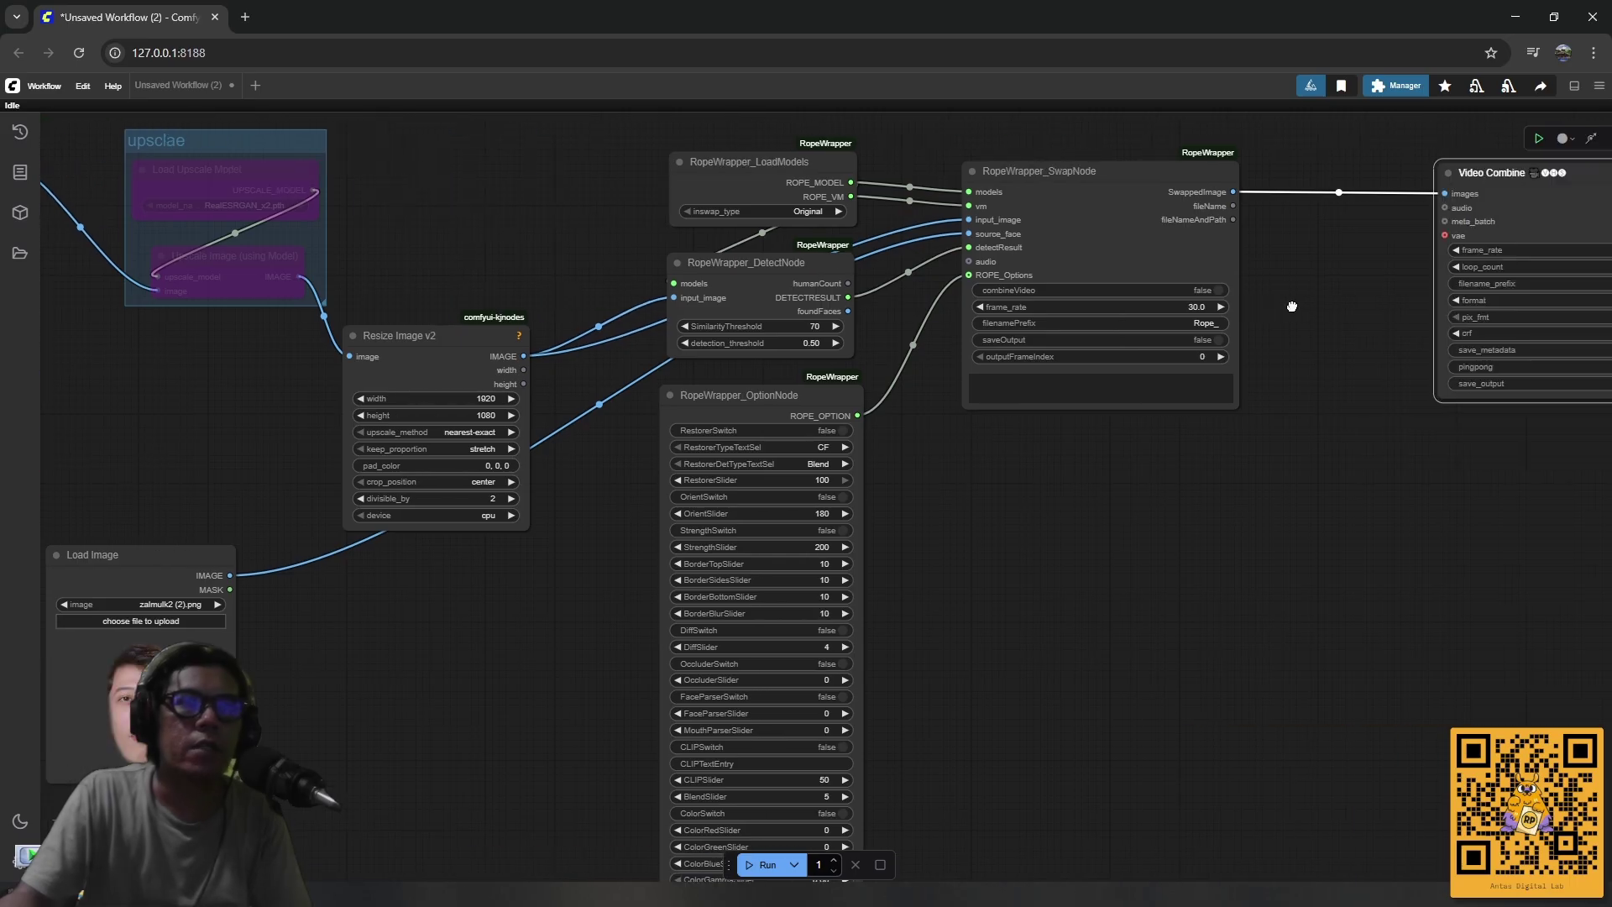
{"action": "scroll", "coordinate": [1337, 328], "scroll_direction": "down", "scroll_amount": 4}
{"action": "scroll", "coordinate": [1246, 320], "scroll_direction": "up", "scroll_amount": 2}
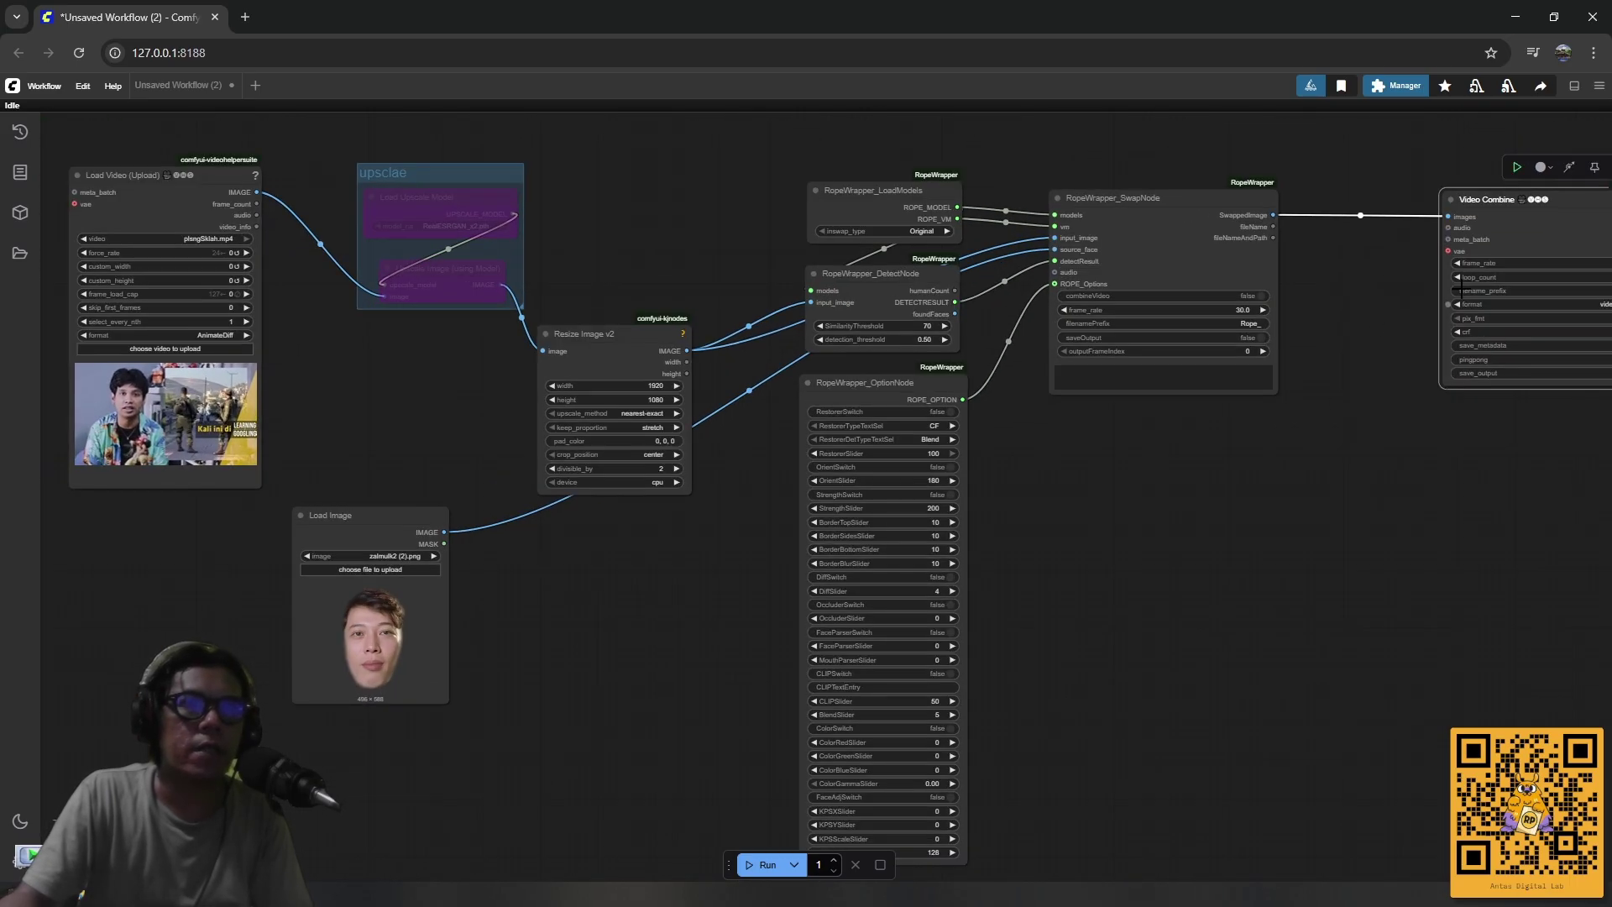
{"action": "left_click_drag", "start_coordinate": [1545, 232], "coordinate": [1425, 248]}
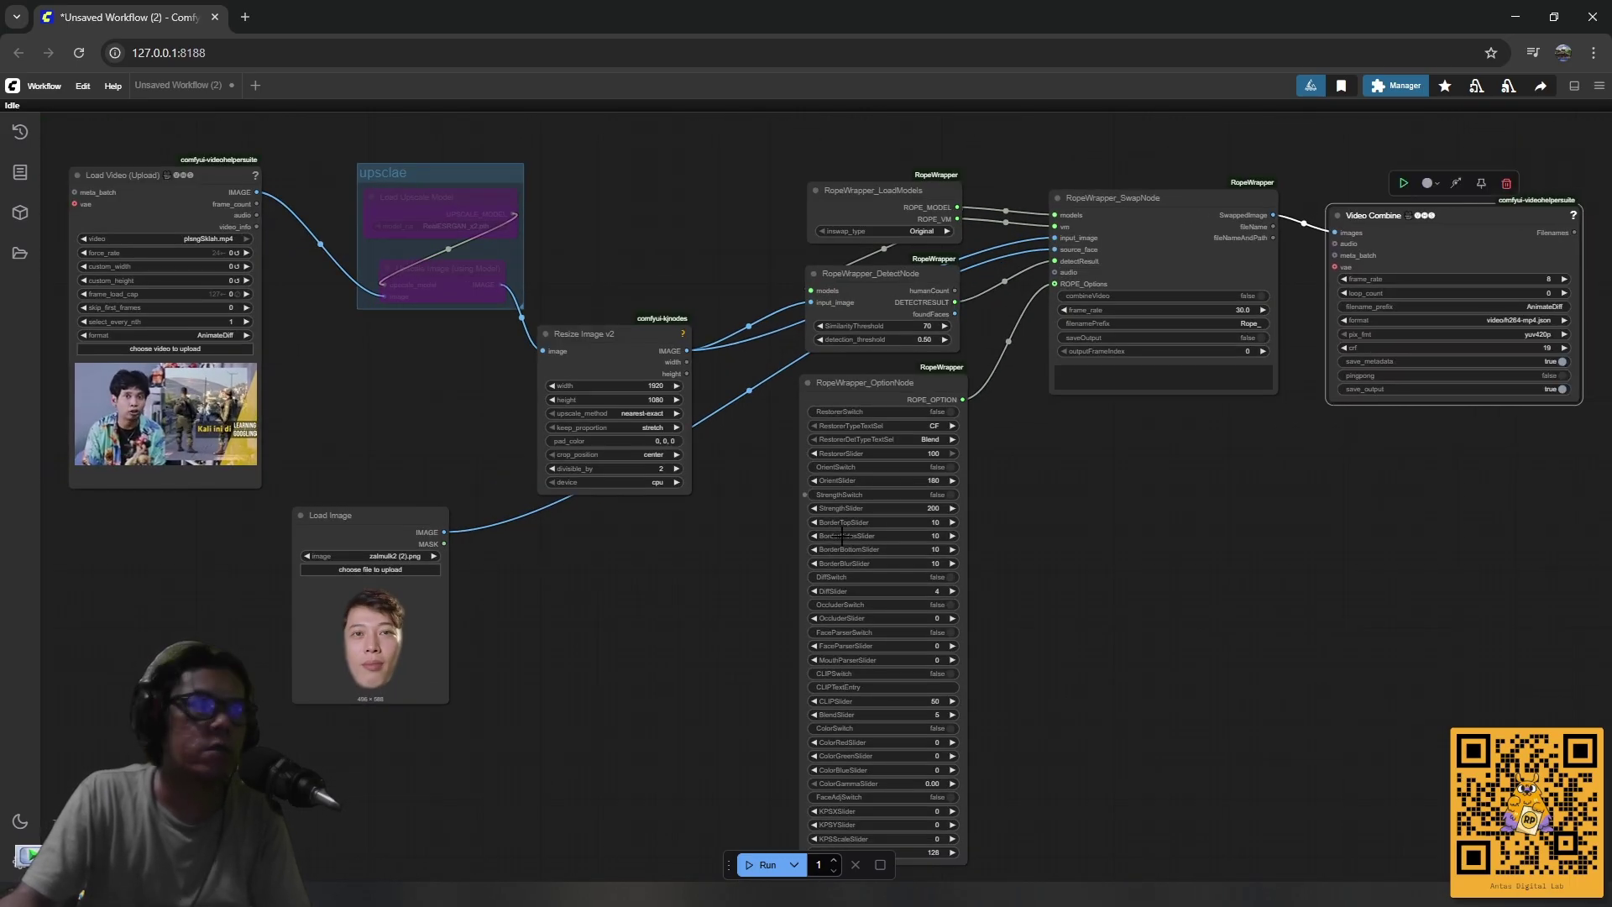
{"action": "left_click_drag", "start_coordinate": [1166, 240], "coordinate": [1132, 241]}
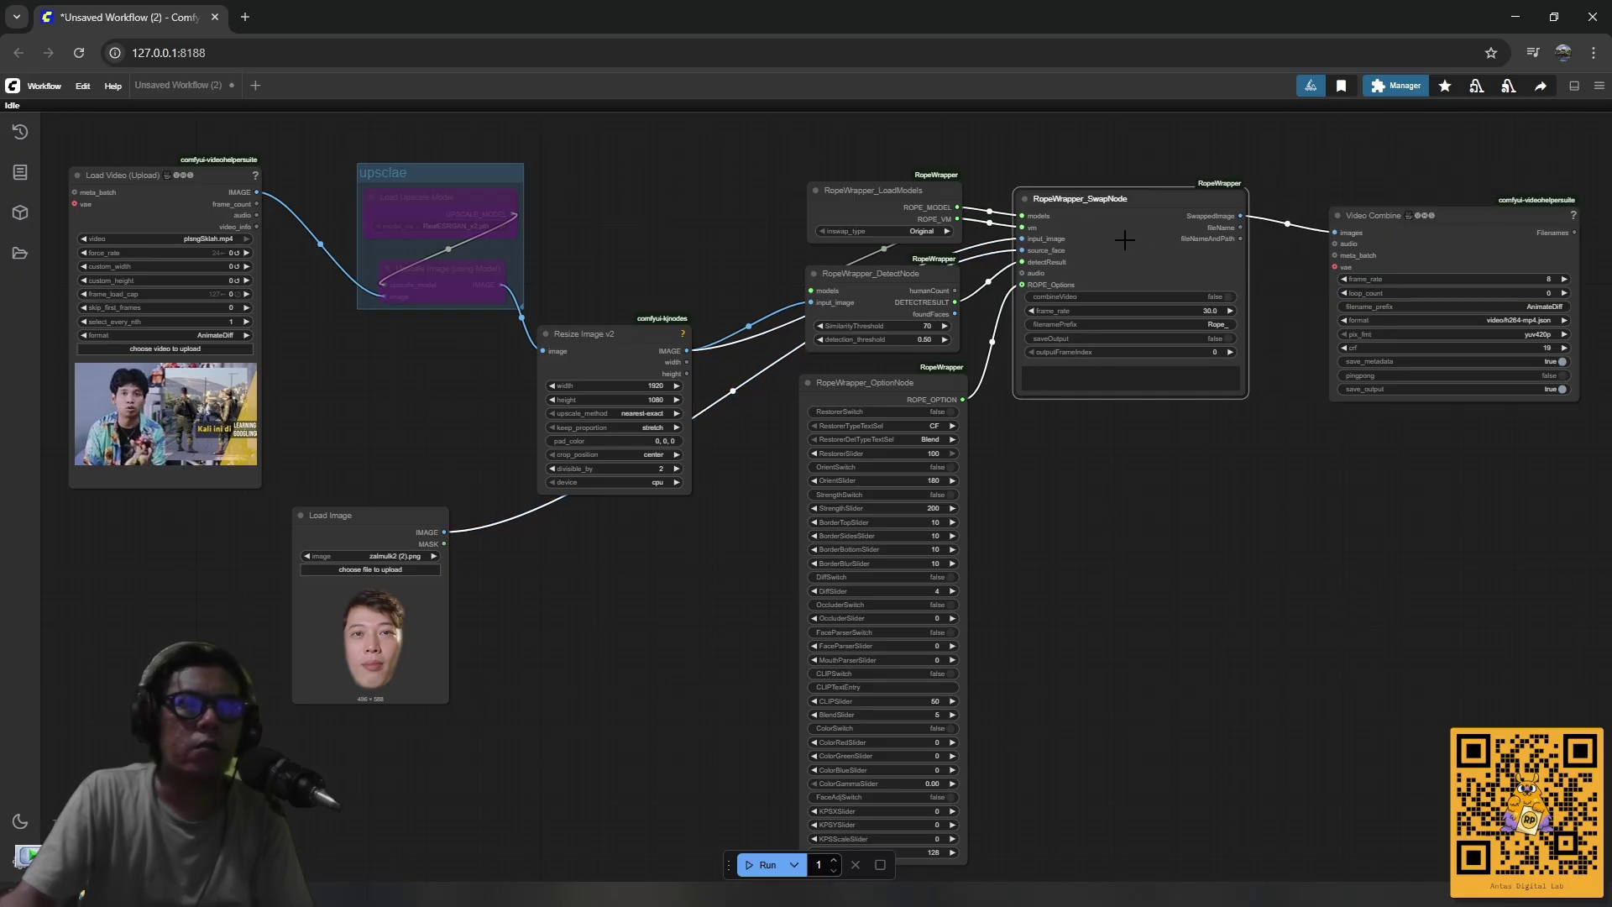
{"action": "left_click_drag", "start_coordinate": [1402, 249], "coordinate": [1362, 228]}
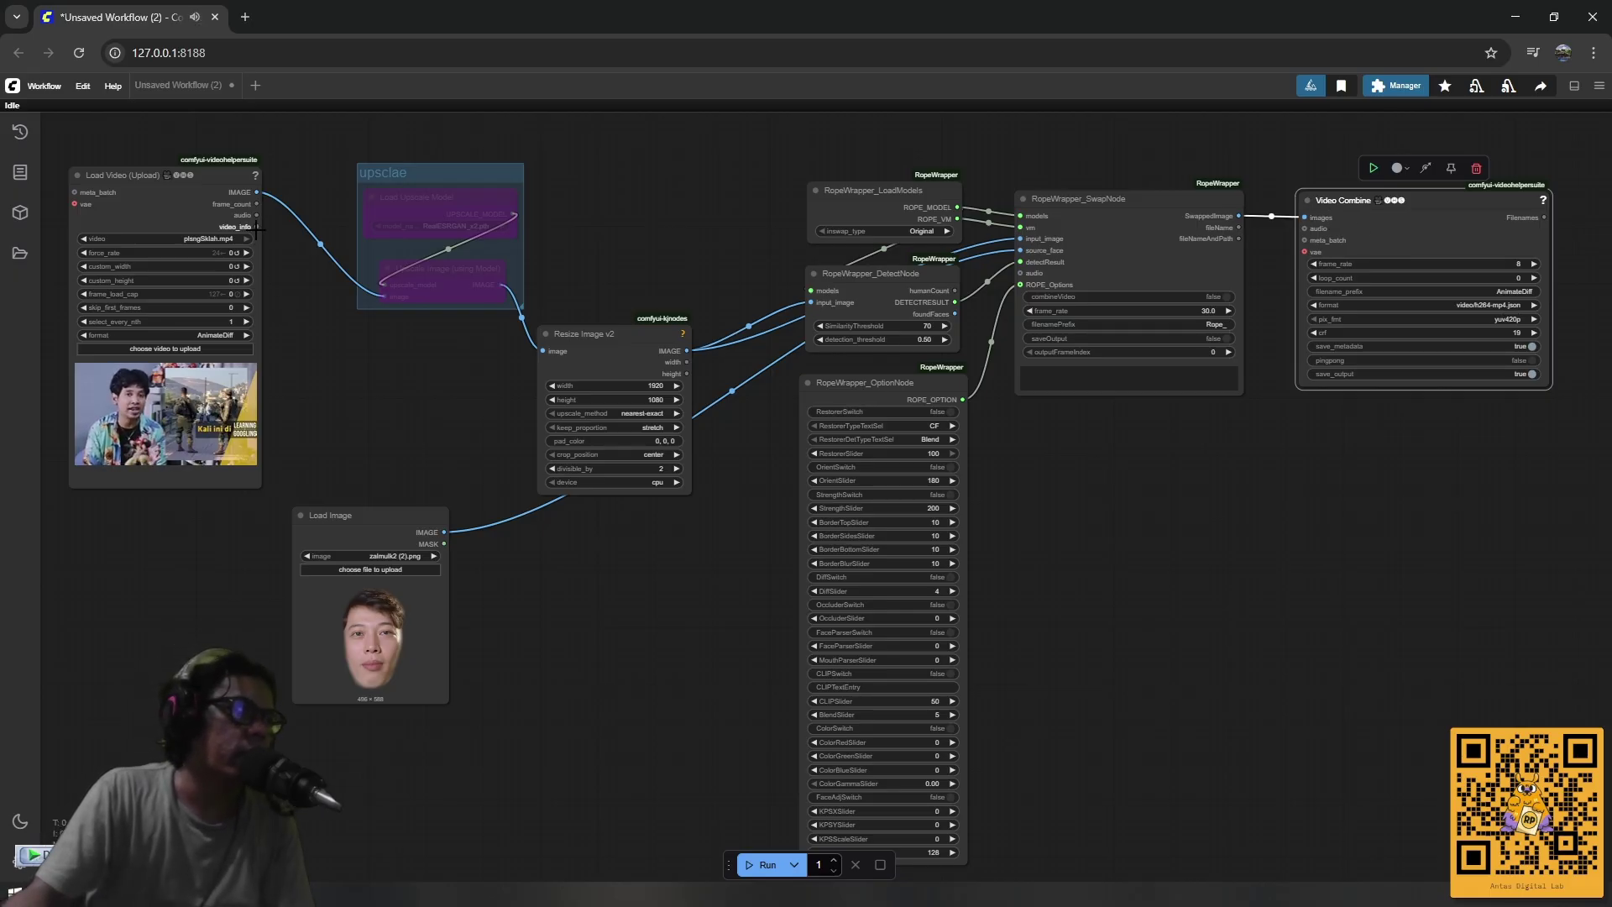
Add a VHS_VideoInfo node from Load Video's video_info output and place it above Load Image.
{"action": "left_click_drag", "start_coordinate": [257, 227], "coordinate": [264, 227]}
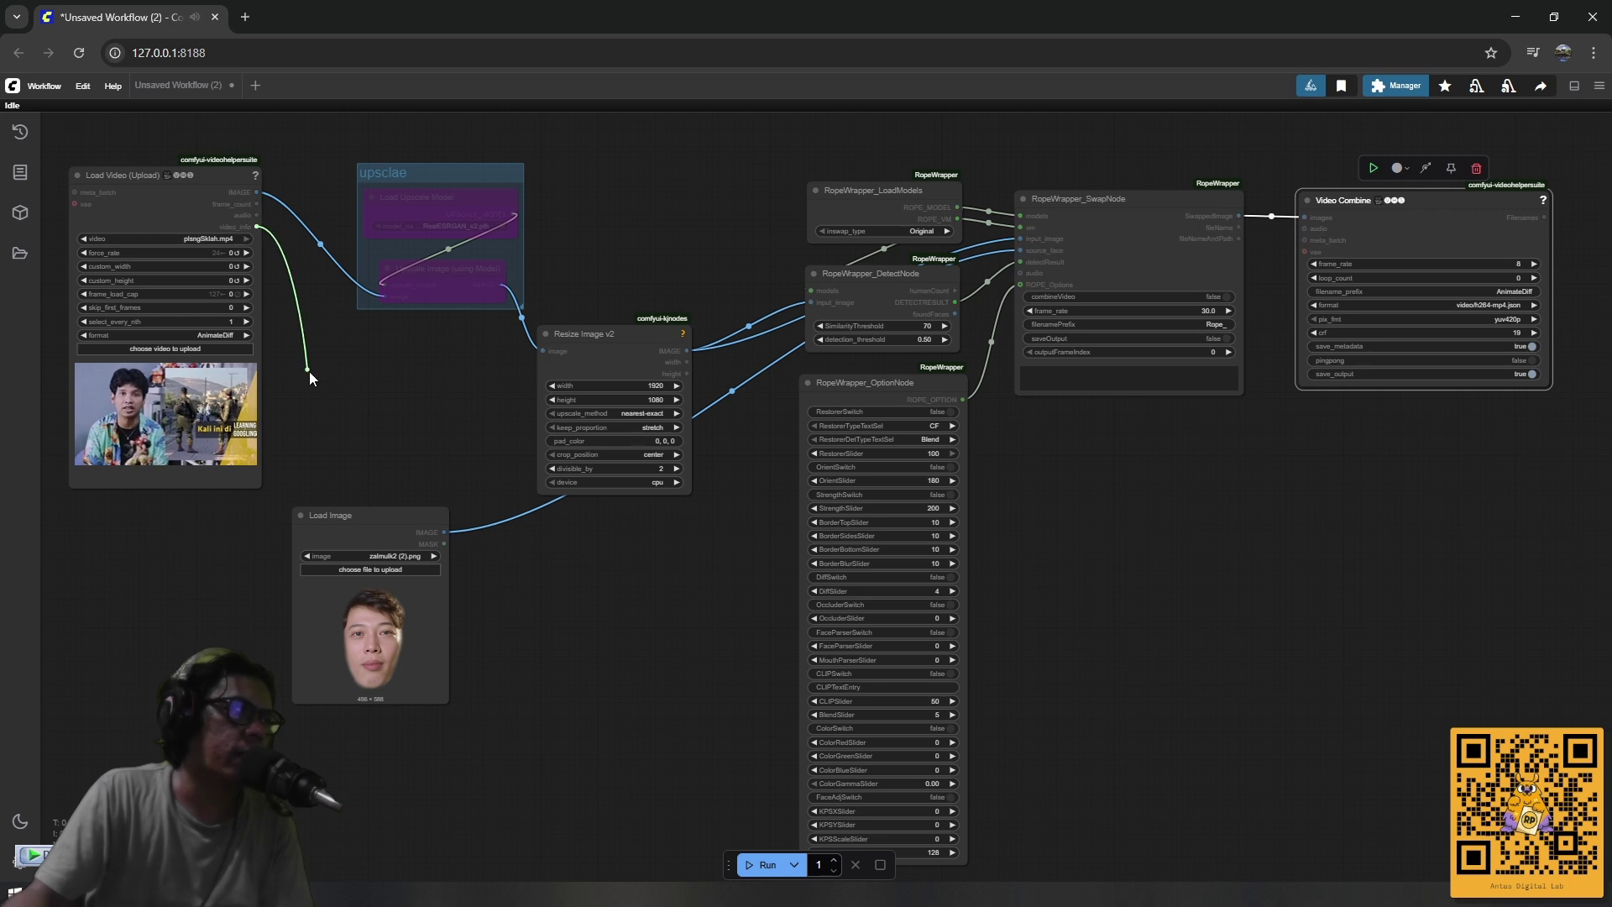
{"action": "left_click_drag", "start_coordinate": [310, 377], "coordinate": [316, 368]}
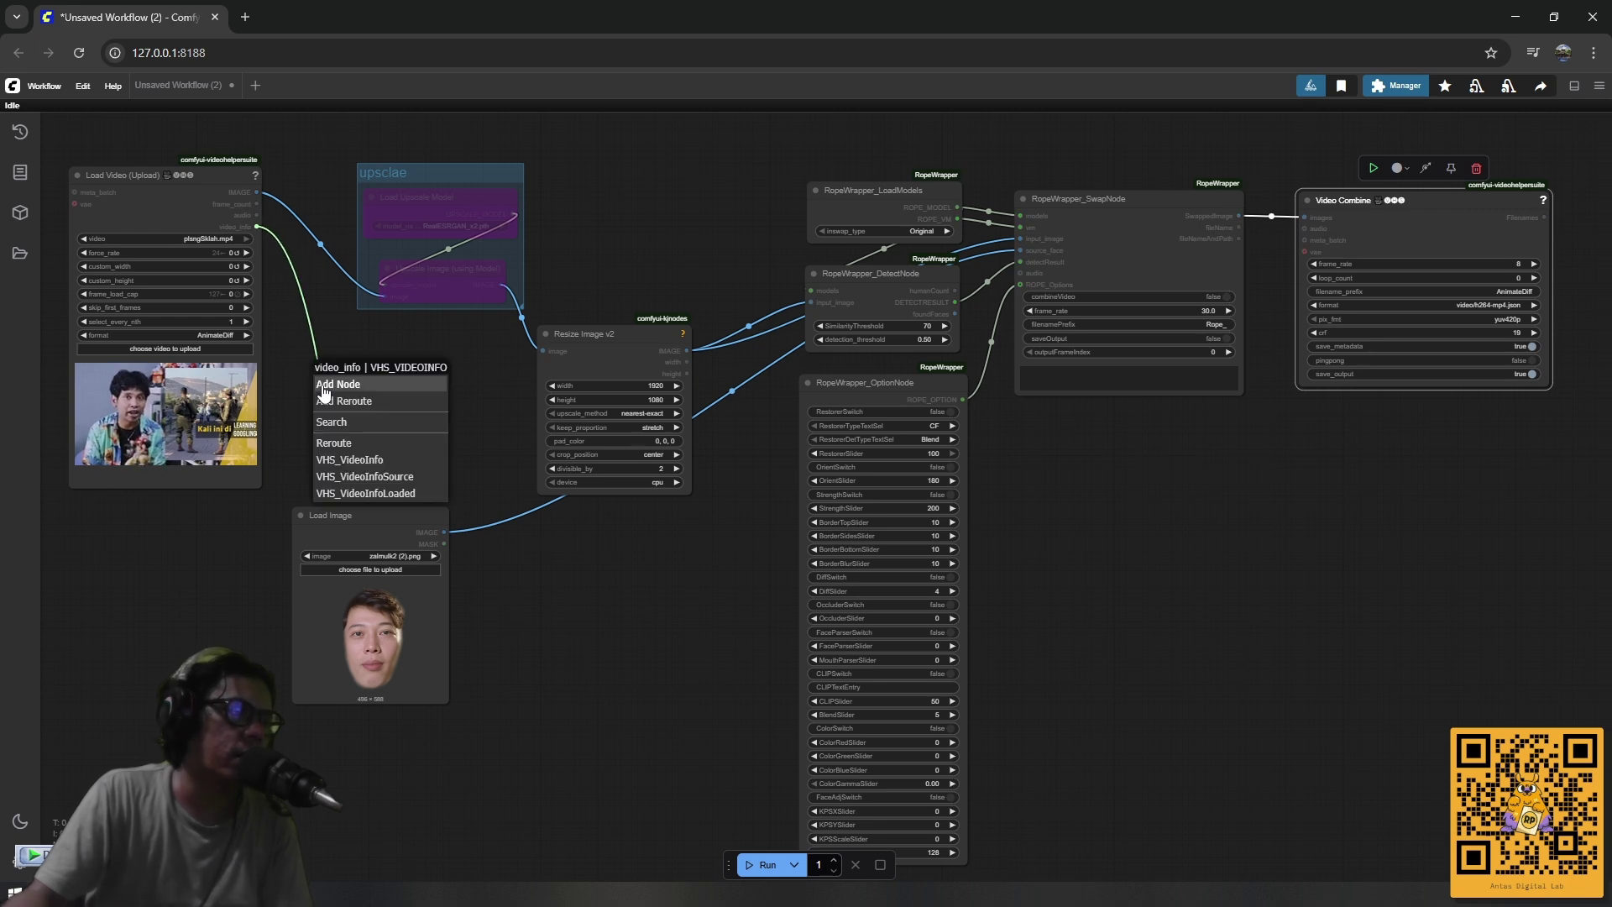
{"action": "left_click", "coordinate": [354, 460]}
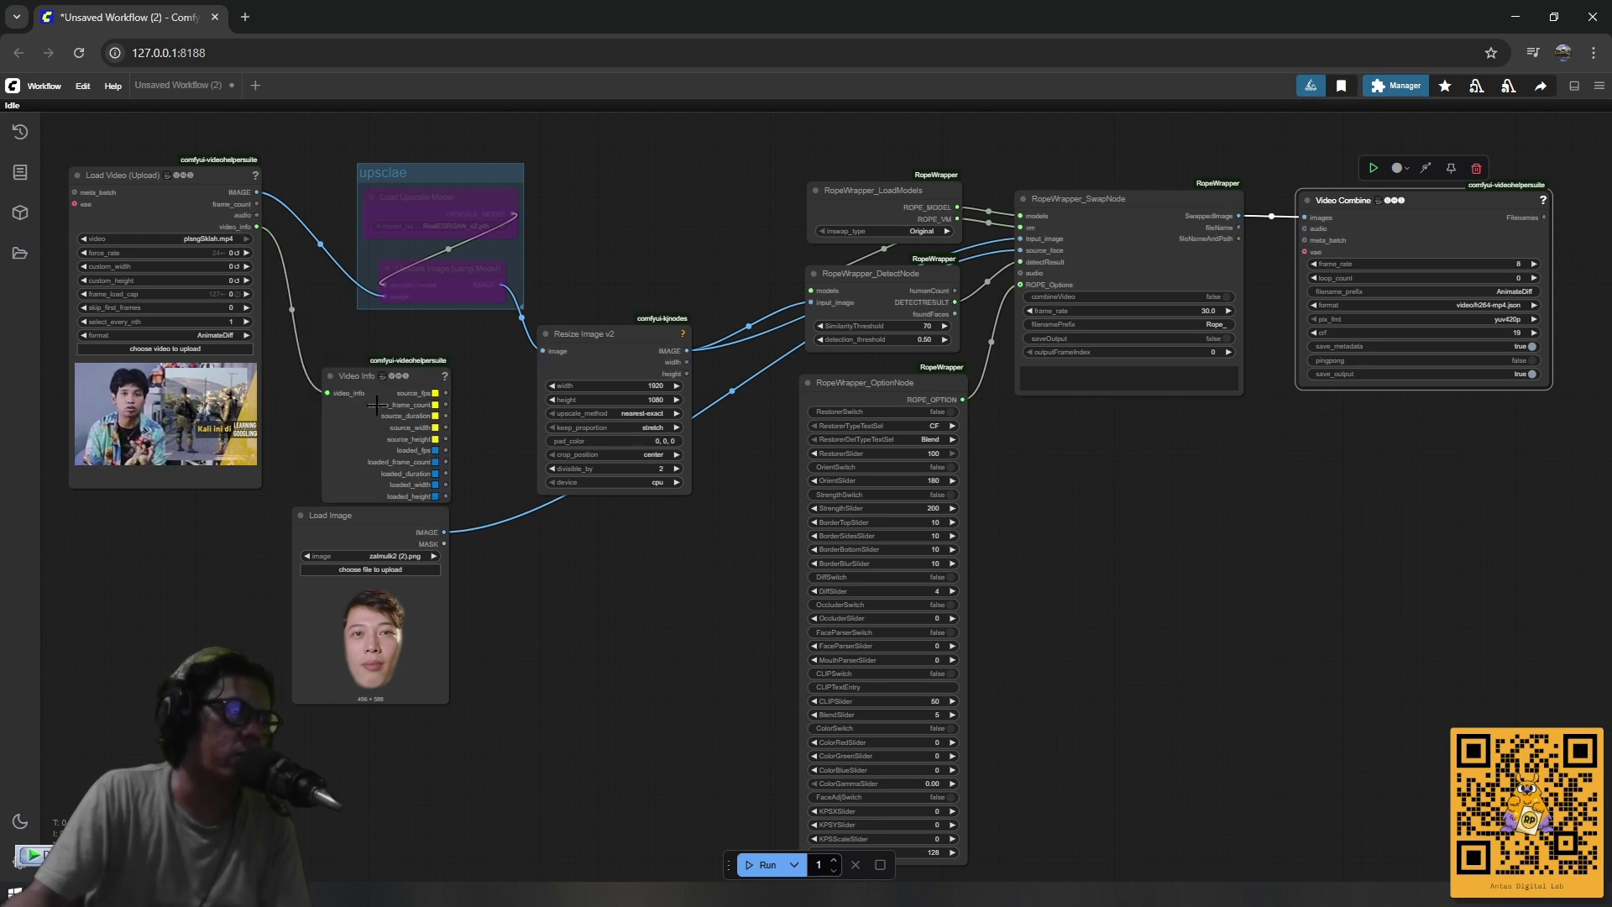
{"action": "left_click_drag", "start_coordinate": [356, 380], "coordinate": [344, 352]}
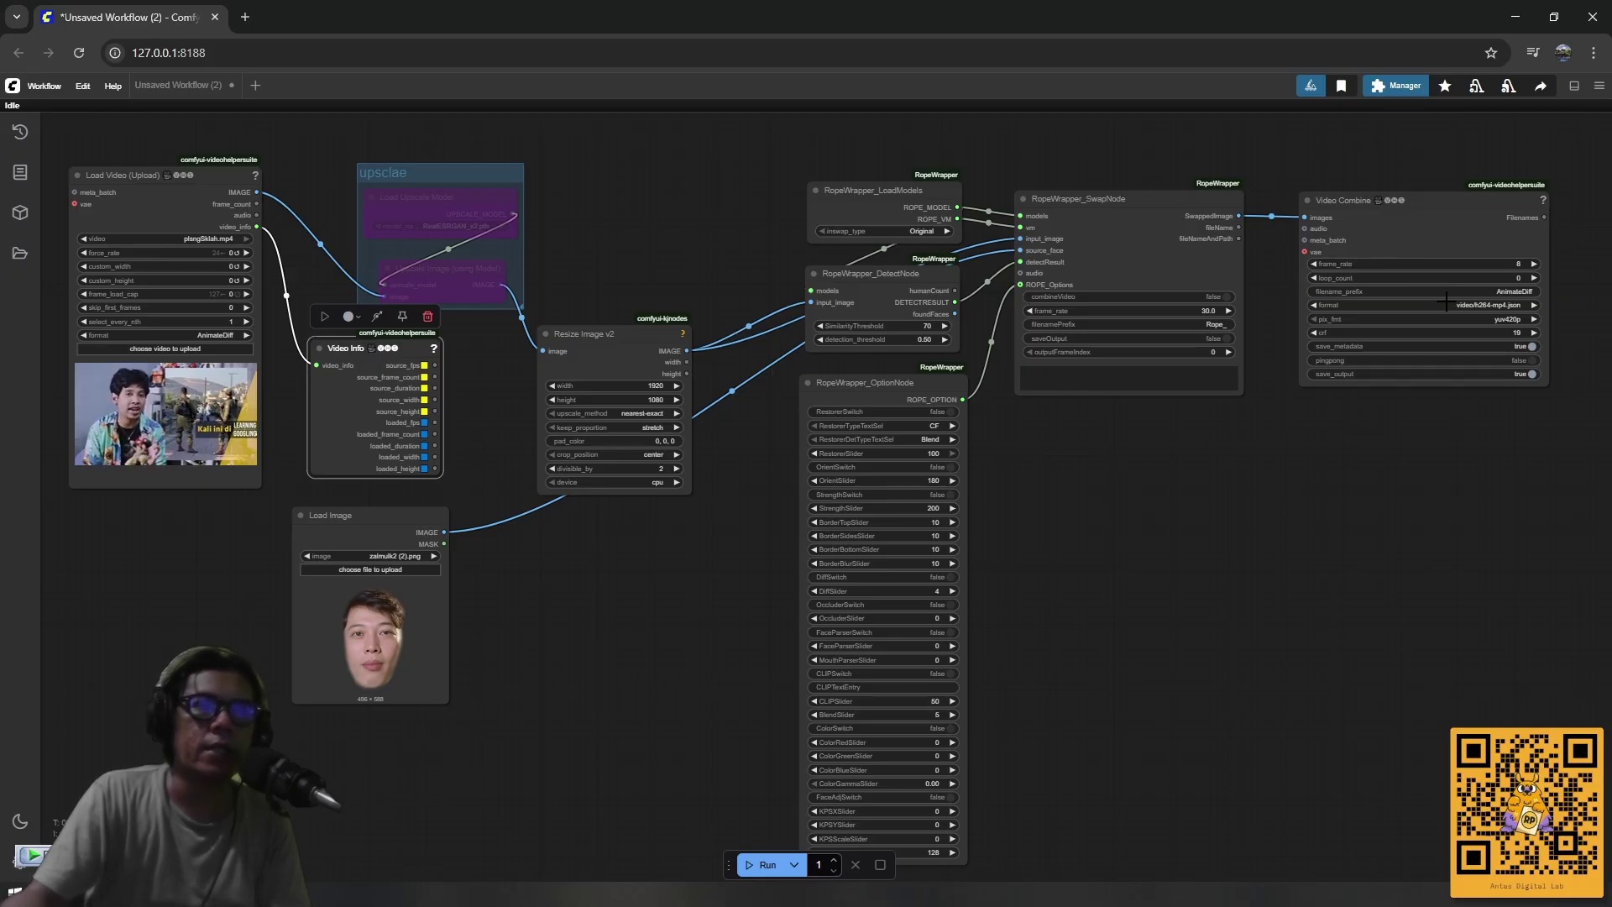
{"action": "scroll", "coordinate": [1495, 430], "scroll_direction": "up", "scroll_amount": 2}
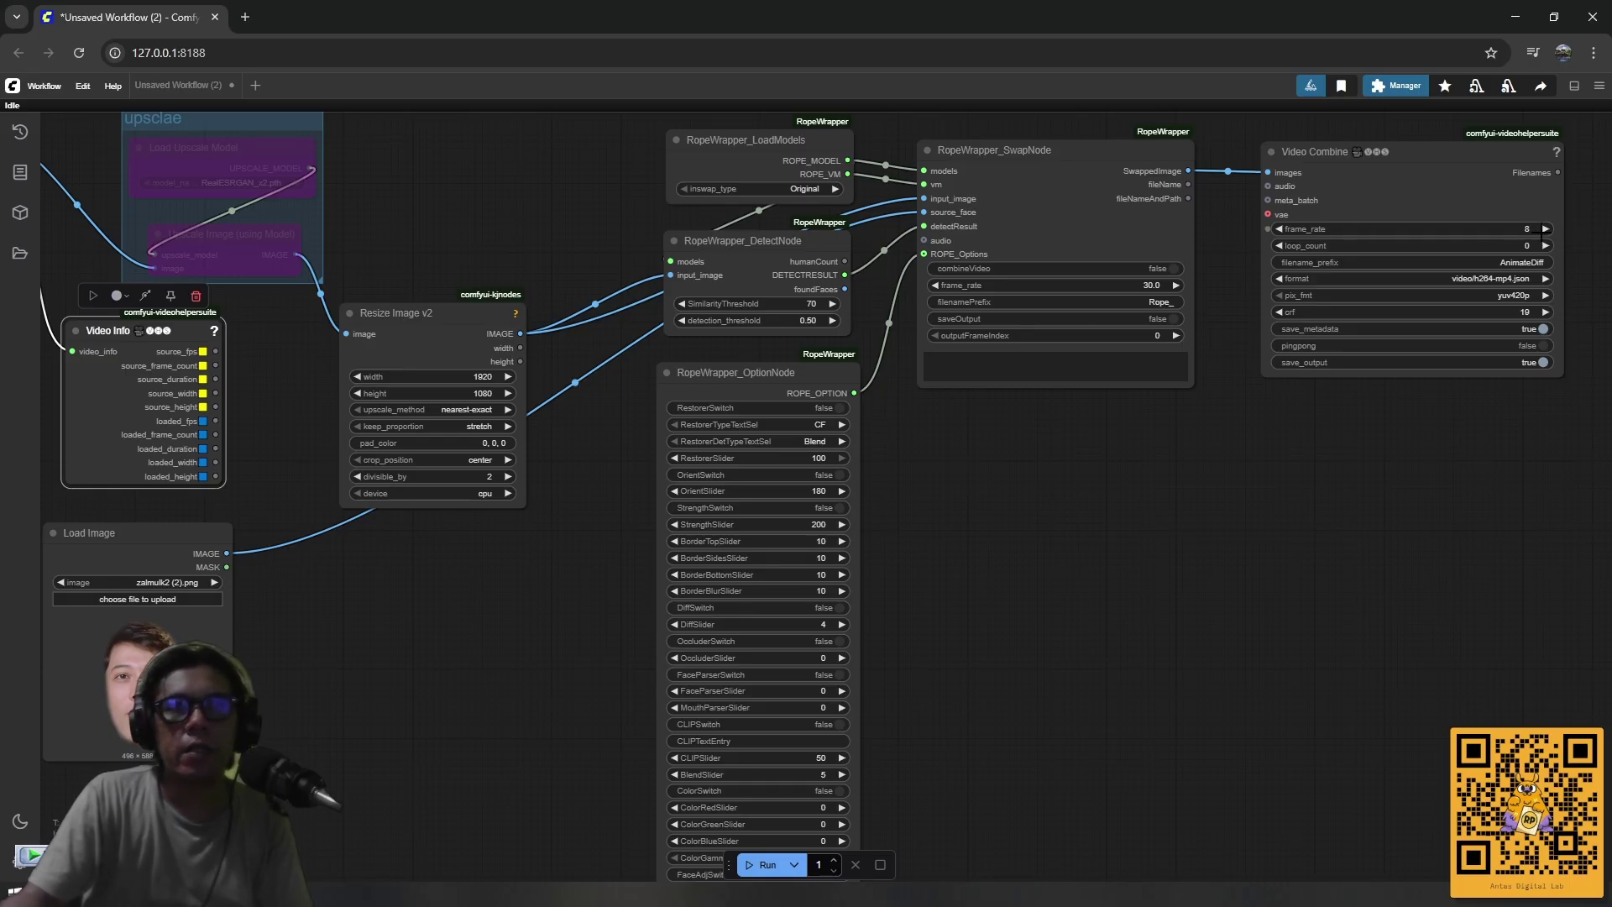
{"action": "scroll", "coordinate": [1167, 466], "scroll_direction": "down", "scroll_amount": 2}
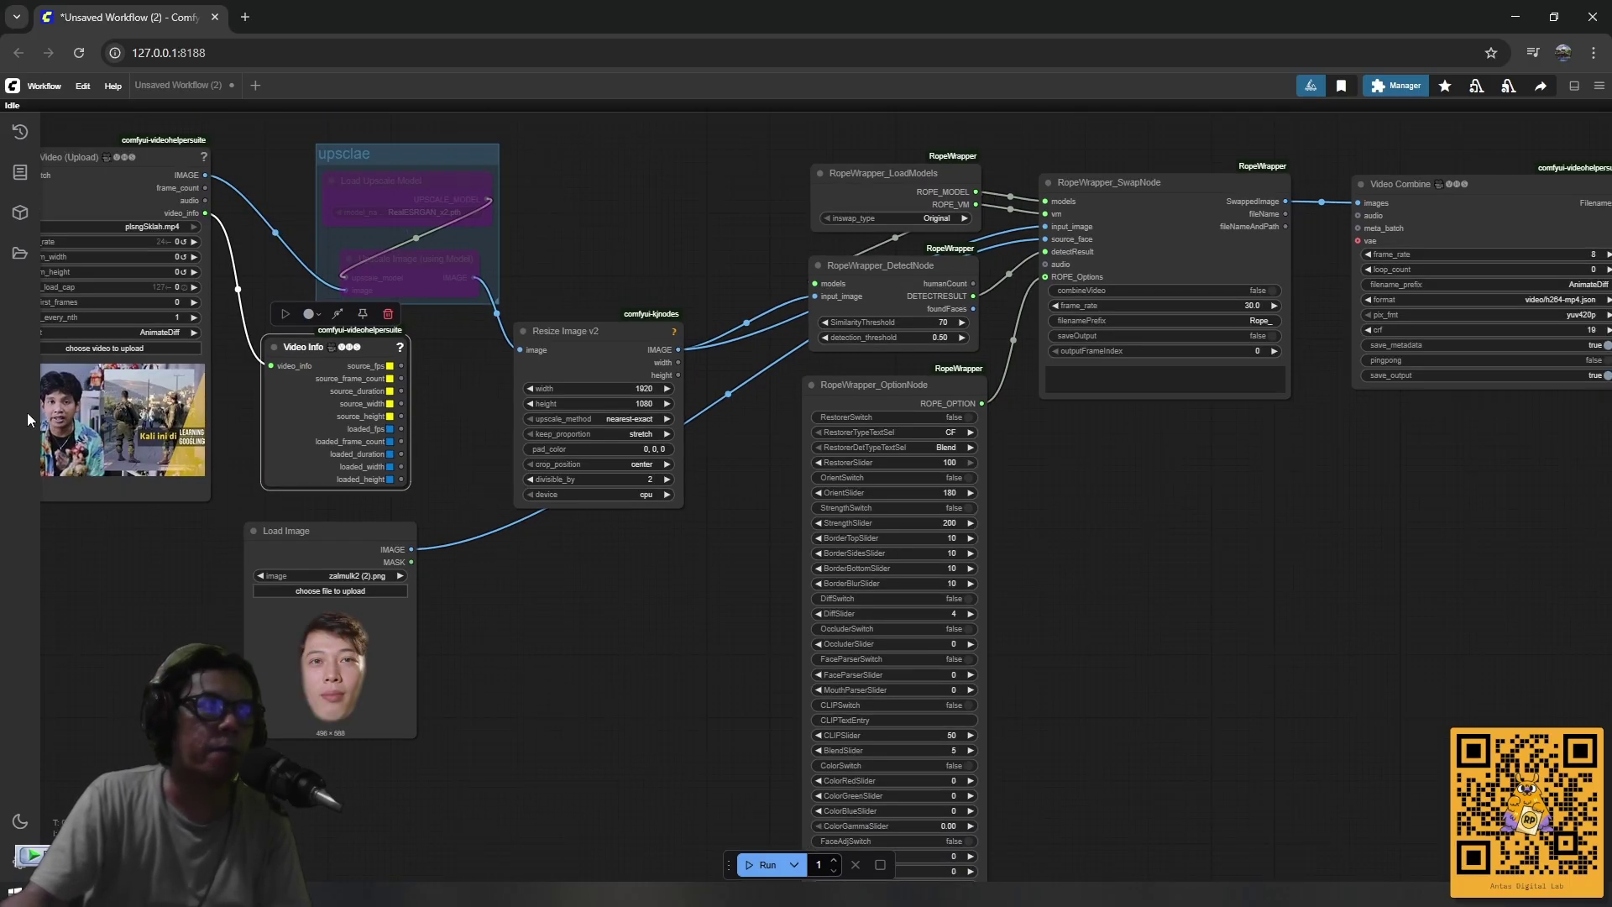
{"action": "scroll", "coordinate": [423, 444], "scroll_direction": "up", "scroll_amount": 1}
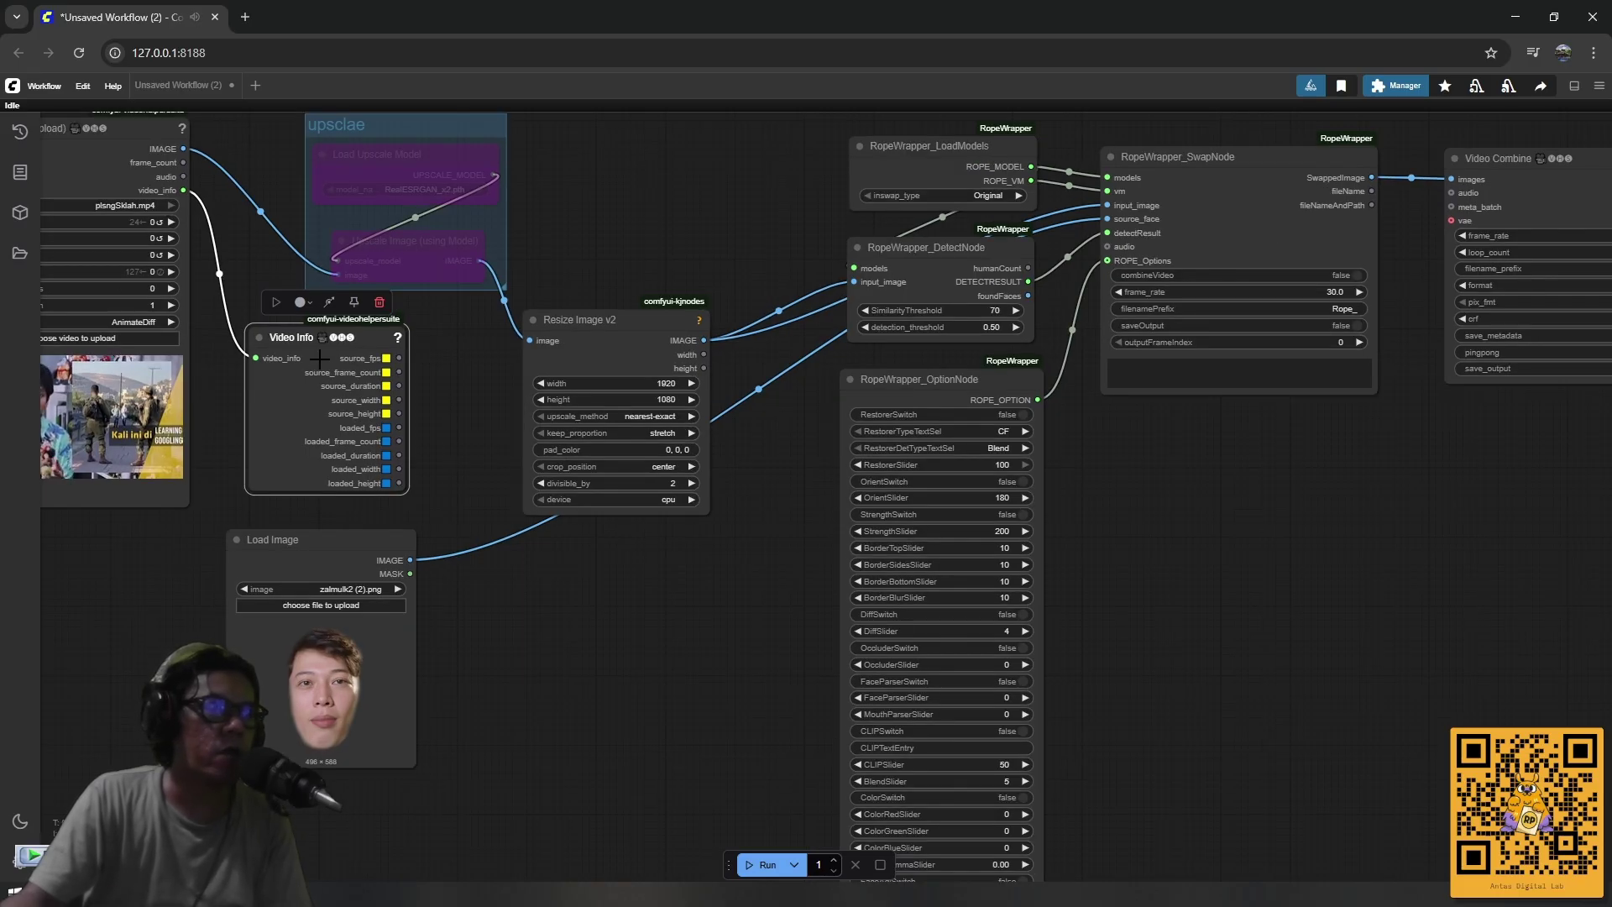
Connect Video Info's loaded_fps output to Video Combine's frame_rate input.
{"action": "scroll", "coordinate": [399, 445], "scroll_direction": "up", "scroll_amount": 2}
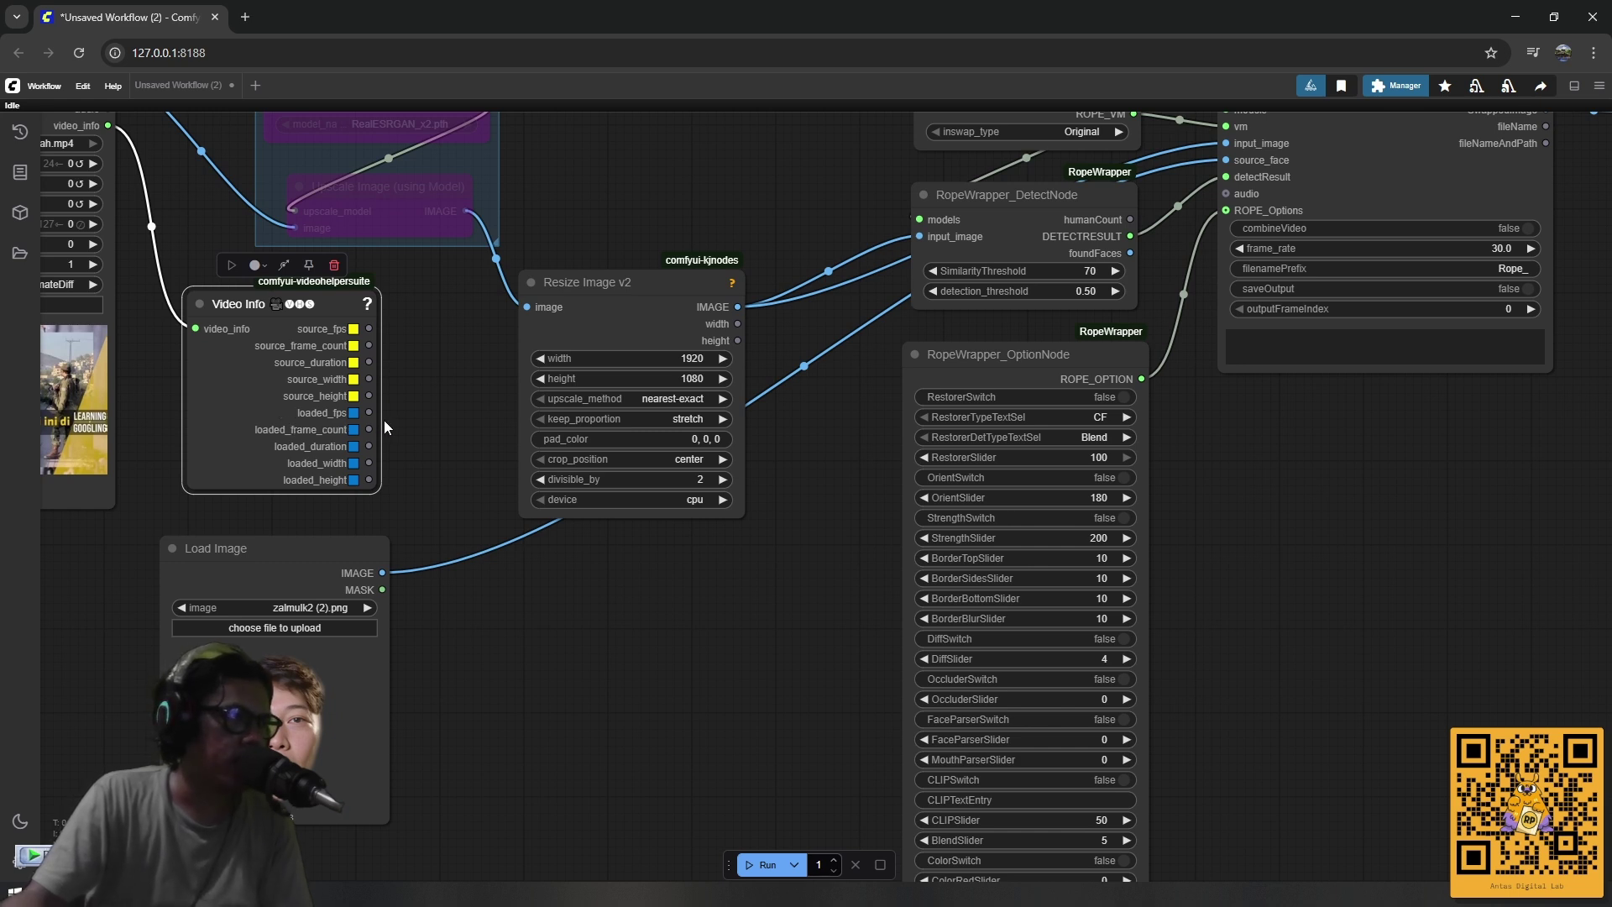
{"action": "left_click_drag", "start_coordinate": [415, 424], "coordinate": [1489, 201]}
{"action": "scroll", "coordinate": [371, 421], "scroll_direction": "down", "scroll_amount": 1}
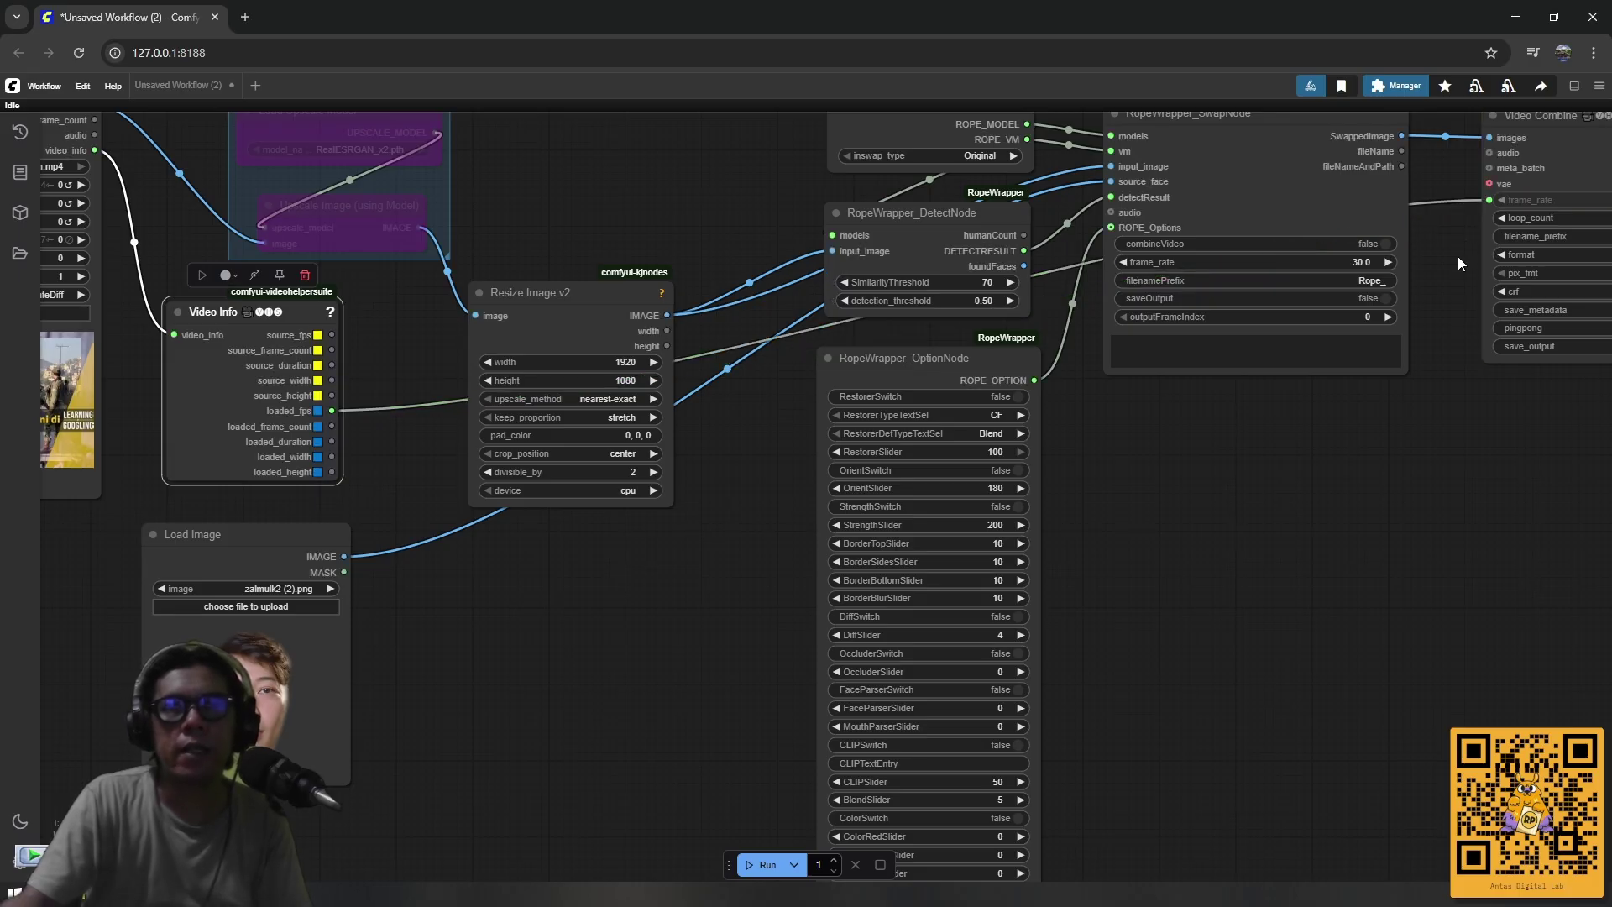
Connect Load Video's audio output to Video Combine's audio input.
{"action": "scroll", "coordinate": [1446, 279], "scroll_direction": "down", "scroll_amount": 4}
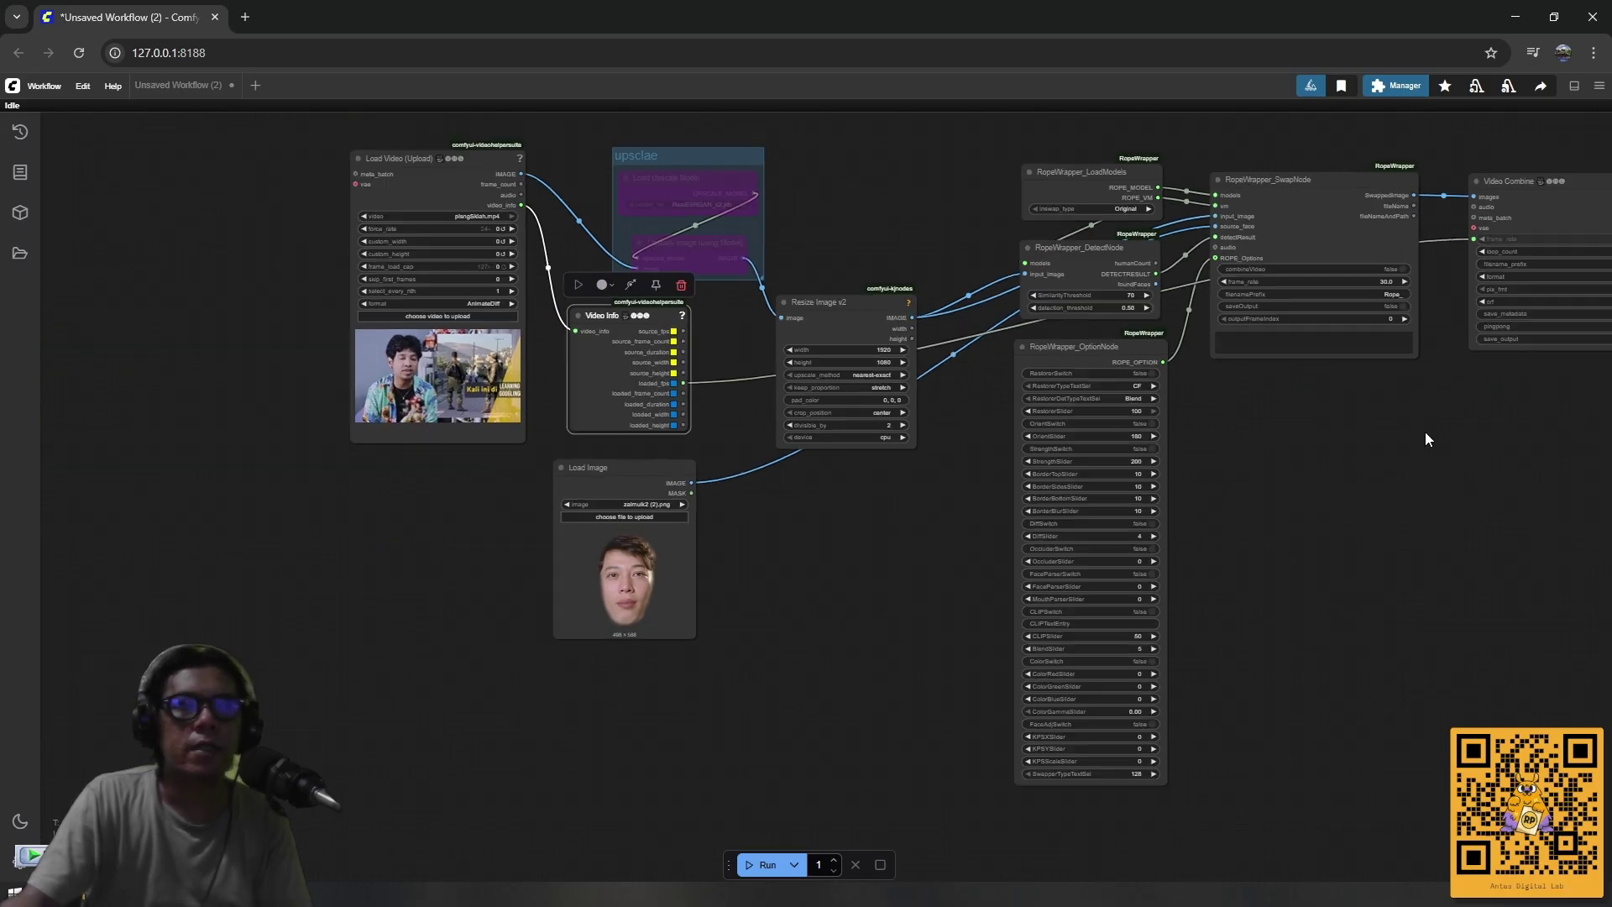
{"action": "left_click_drag", "start_coordinate": [1424, 432], "coordinate": [1182, 458]}
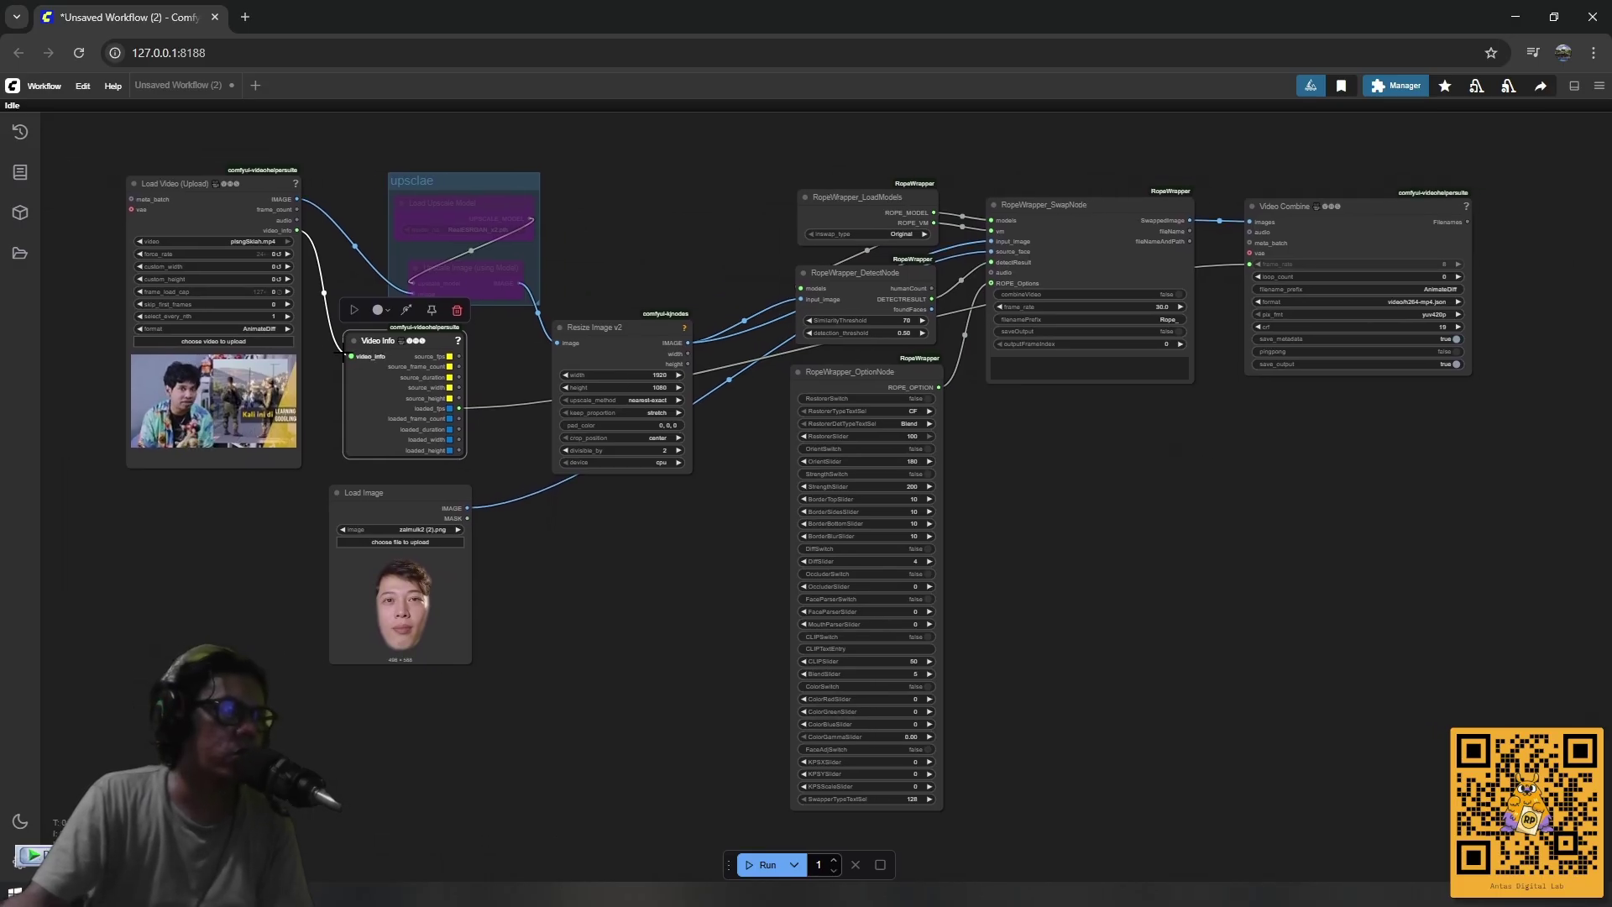
{"action": "scroll", "coordinate": [294, 336], "scroll_direction": "up", "scroll_amount": 3}
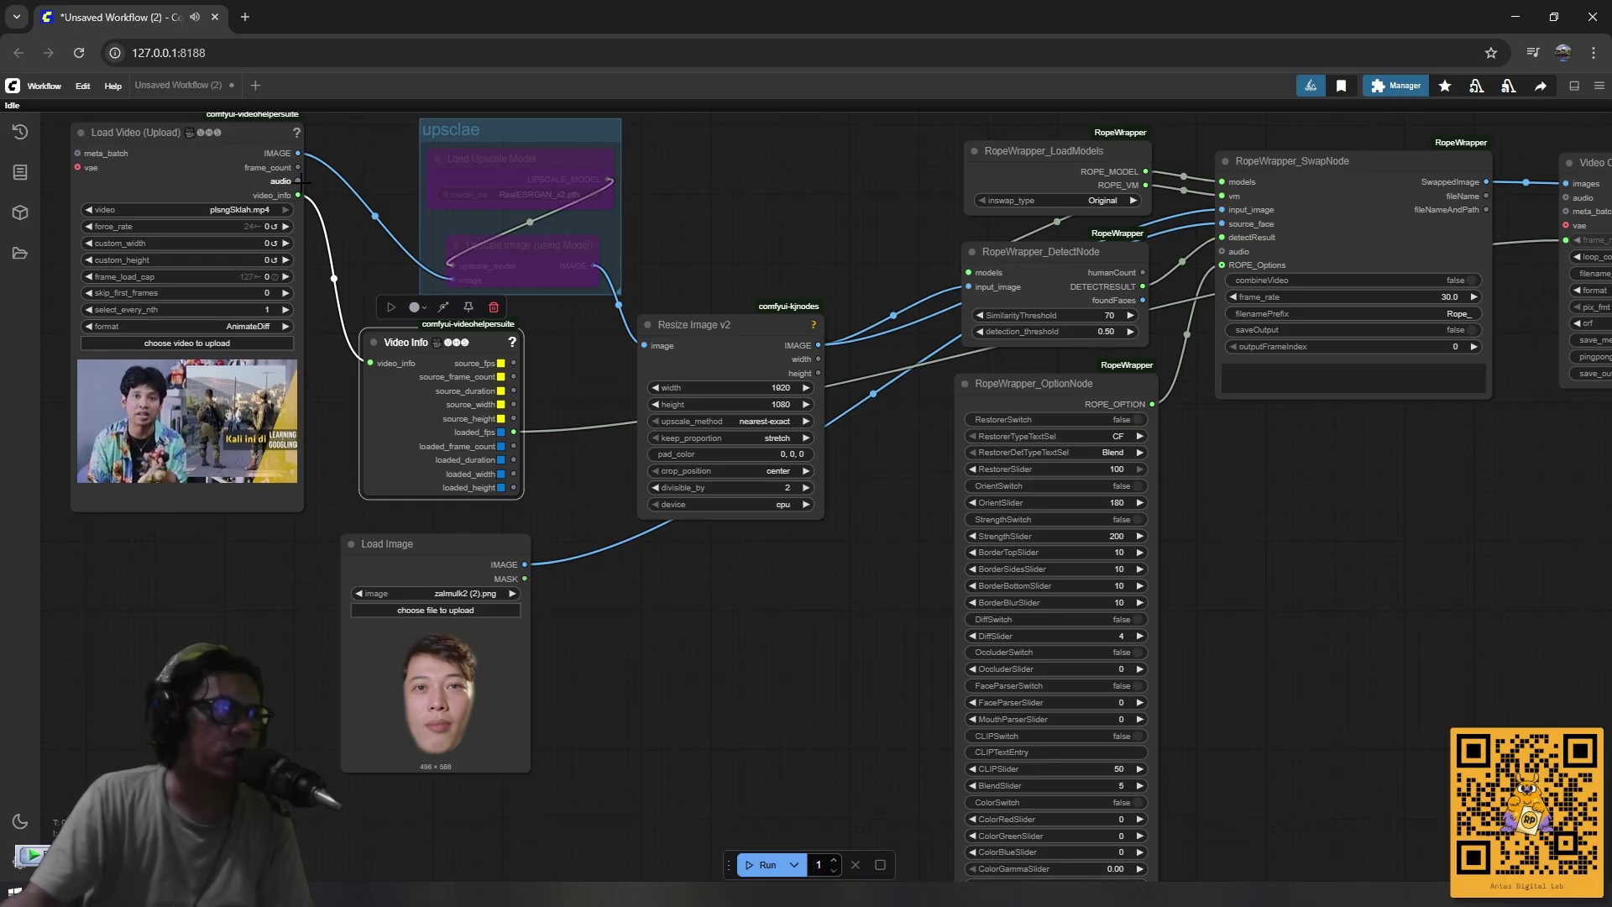
{"action": "left_click_drag", "start_coordinate": [300, 181], "coordinate": [1566, 198]}
Enlarge the Video Combine node downward to make room for its video preview.
{"action": "scroll", "coordinate": [1276, 458], "scroll_direction": "down", "scroll_amount": 3}
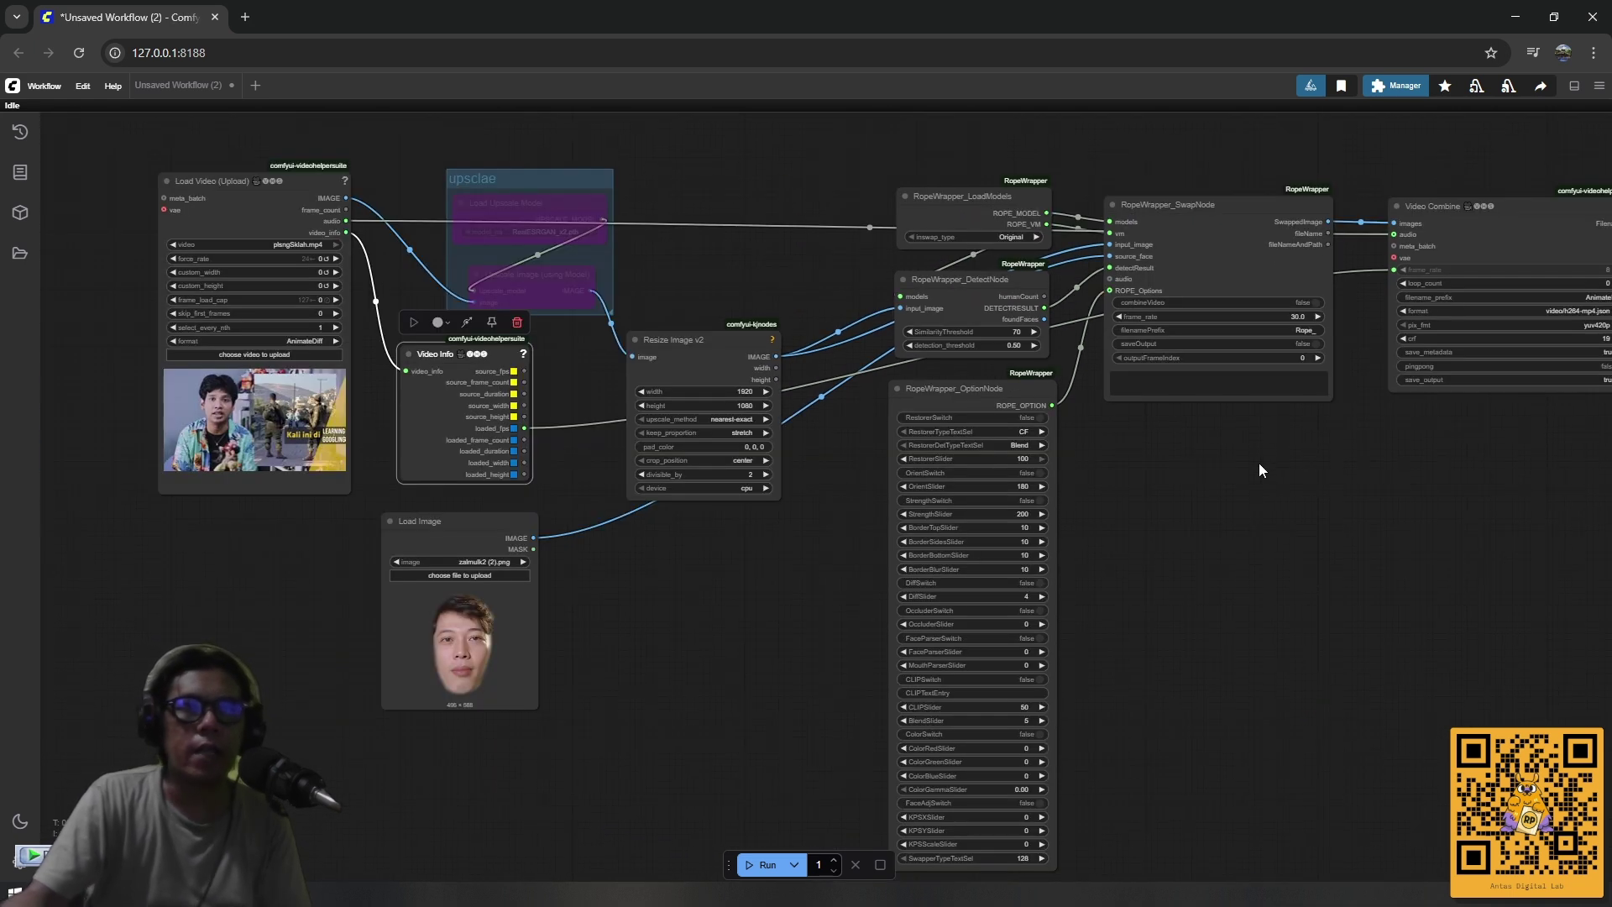
{"action": "left_click_drag", "start_coordinate": [1263, 502], "coordinate": [1165, 476]}
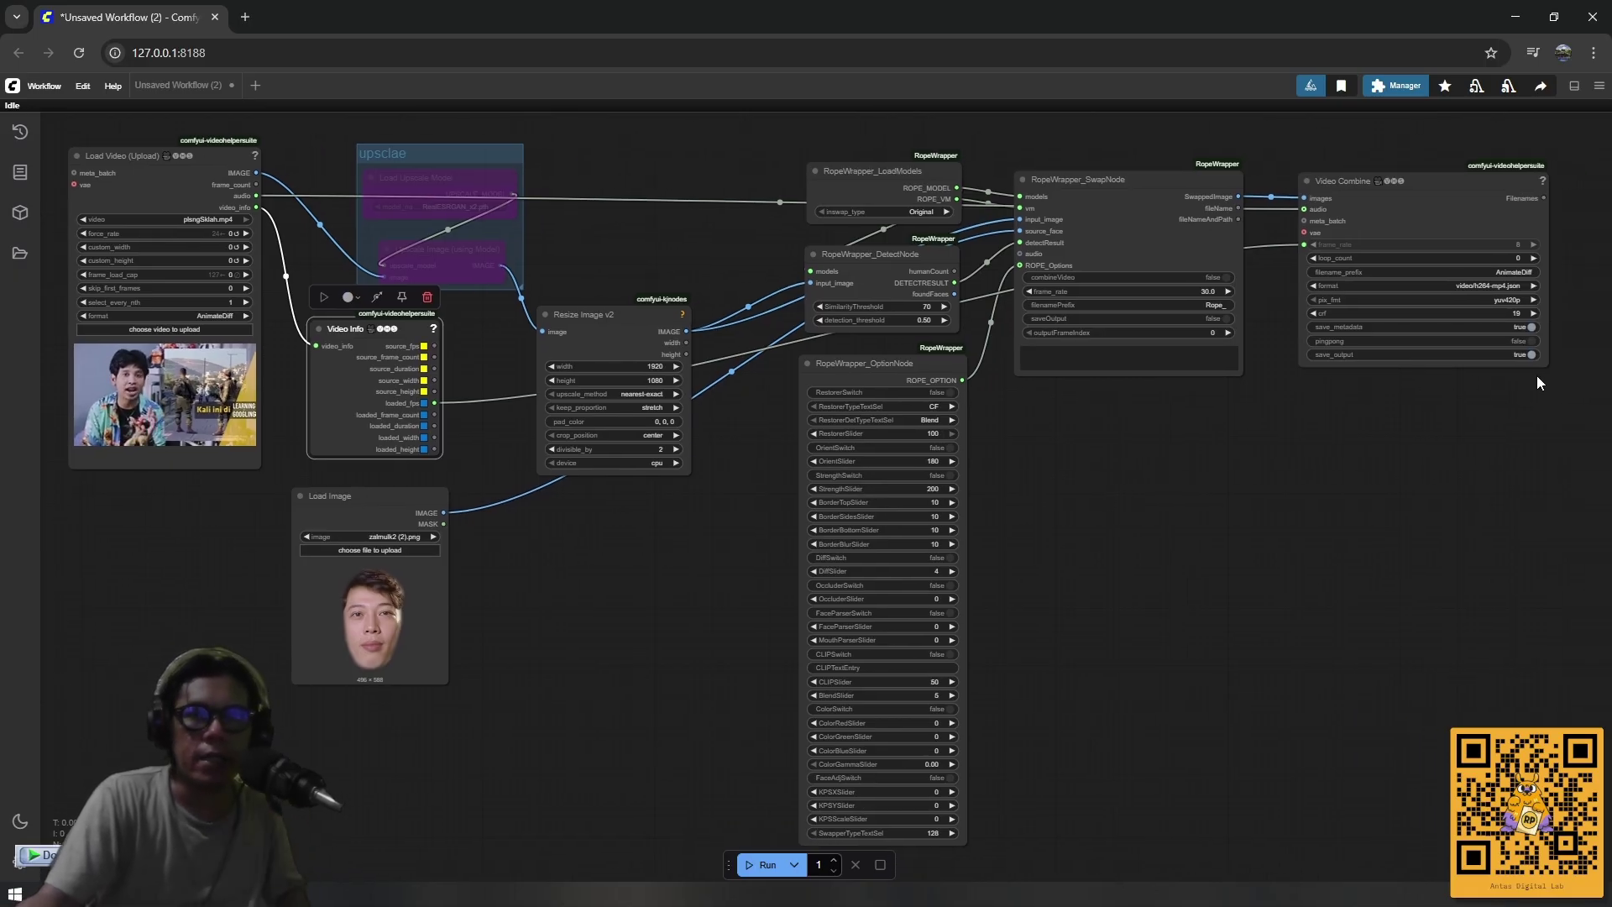
{"action": "left_click_drag", "start_coordinate": [1547, 367], "coordinate": [1568, 687]}
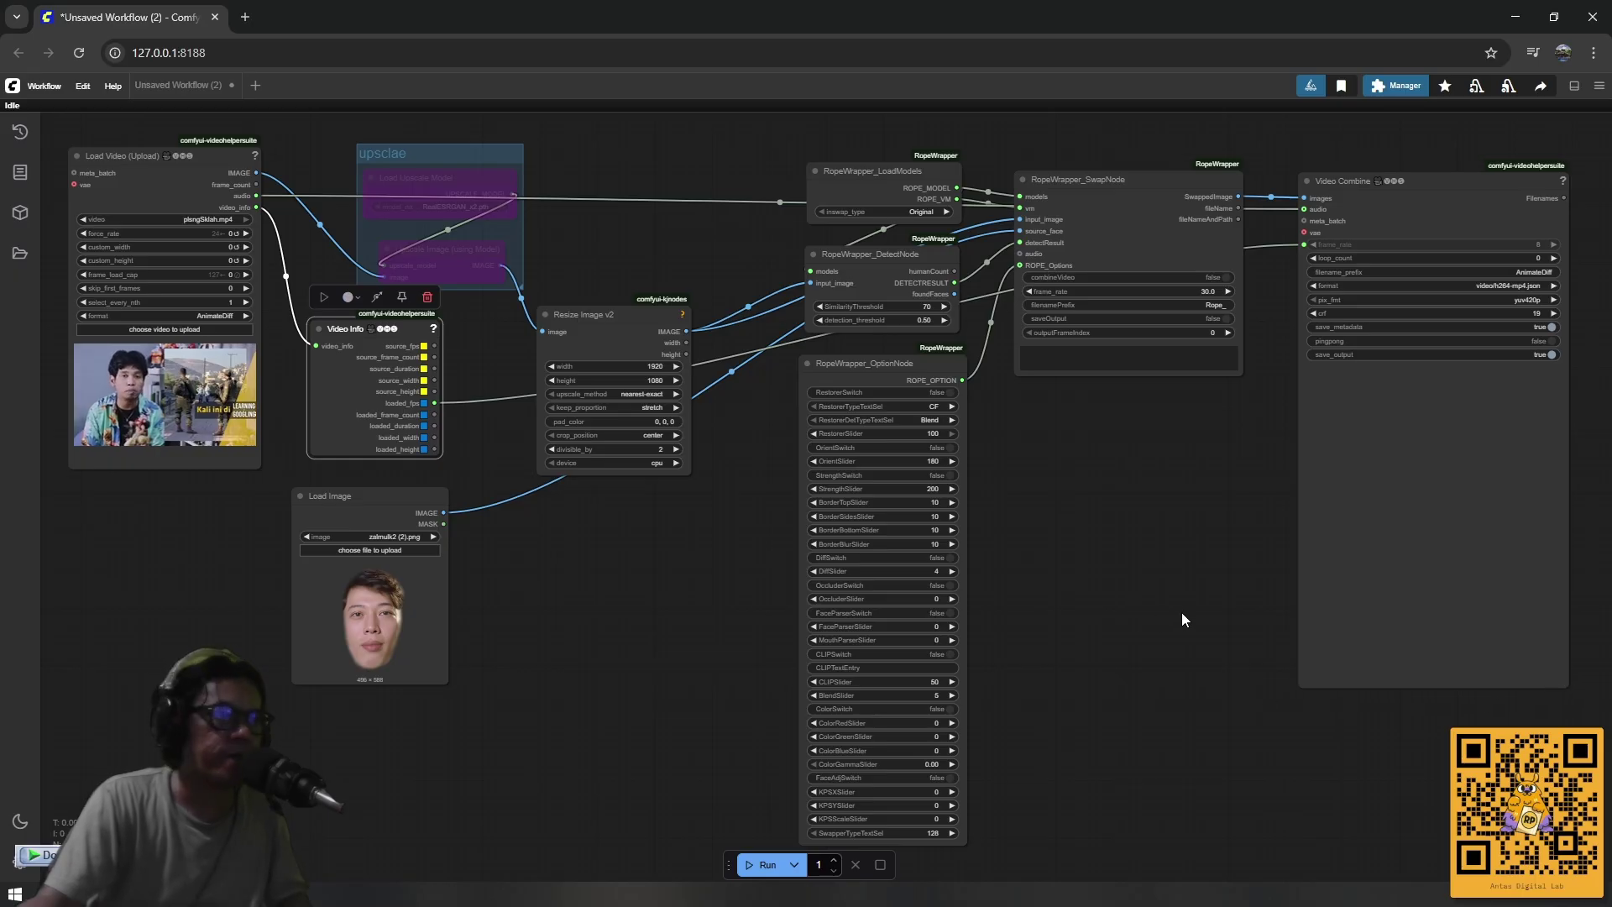
Run the workflow and check its progress in the command console window, leaving the console minimized.
{"action": "left_click_drag", "start_coordinate": [1176, 612], "coordinate": [993, 581]}
{"action": "left_click_drag", "start_coordinate": [401, 574], "coordinate": [683, 578]}
{"action": "scroll", "coordinate": [454, 597], "scroll_direction": "down", "scroll_amount": 1}
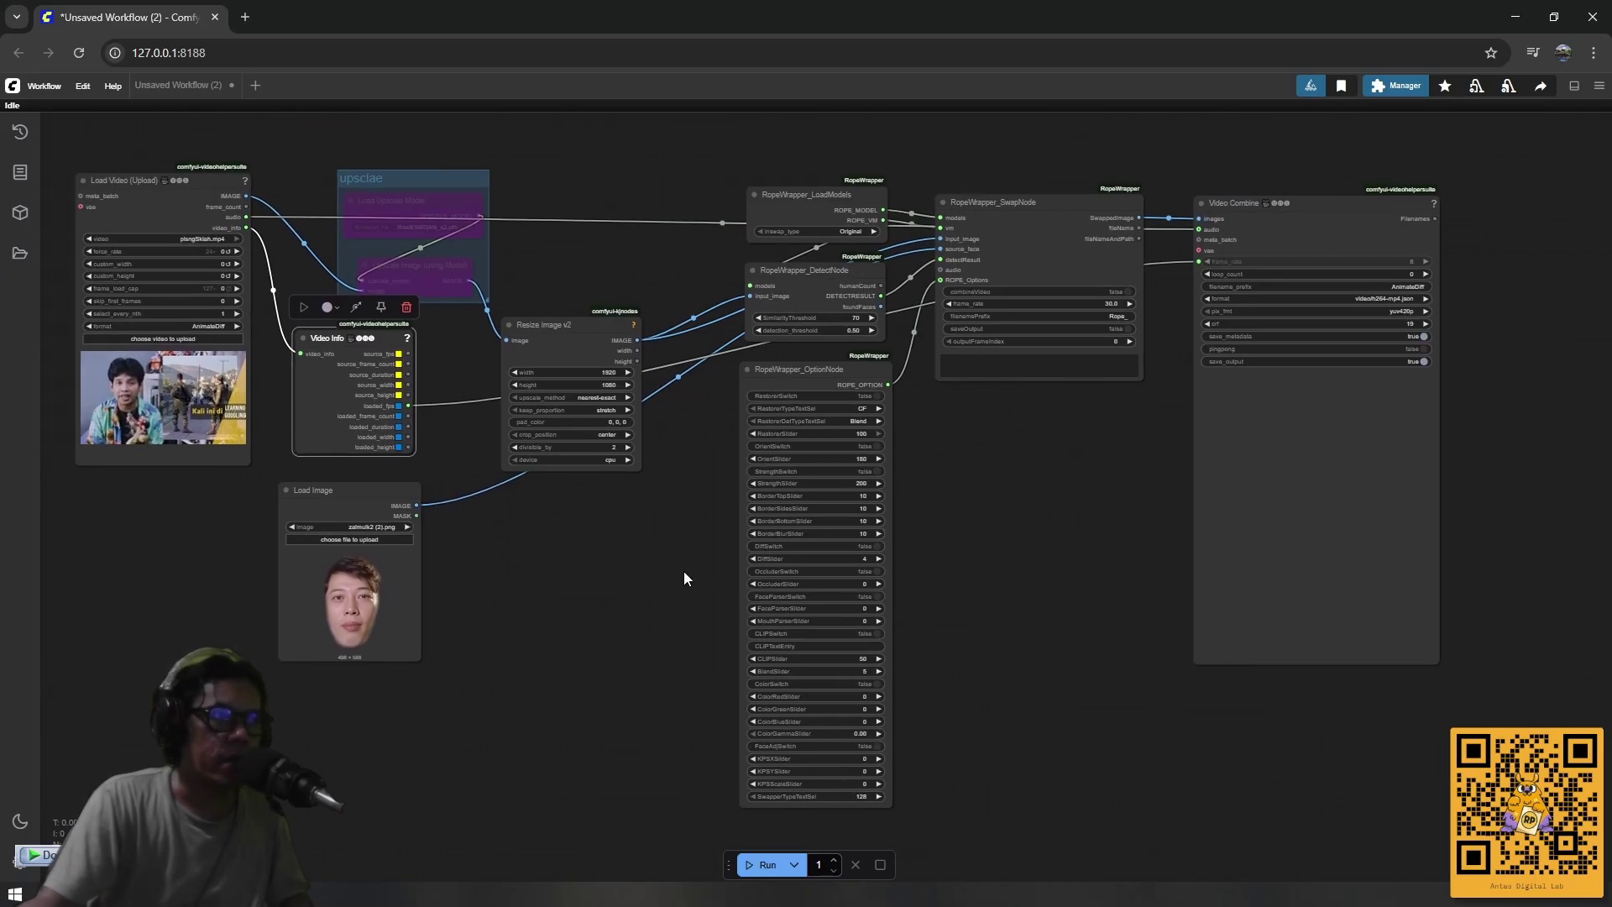
{"action": "left_click", "coordinate": [760, 865]}
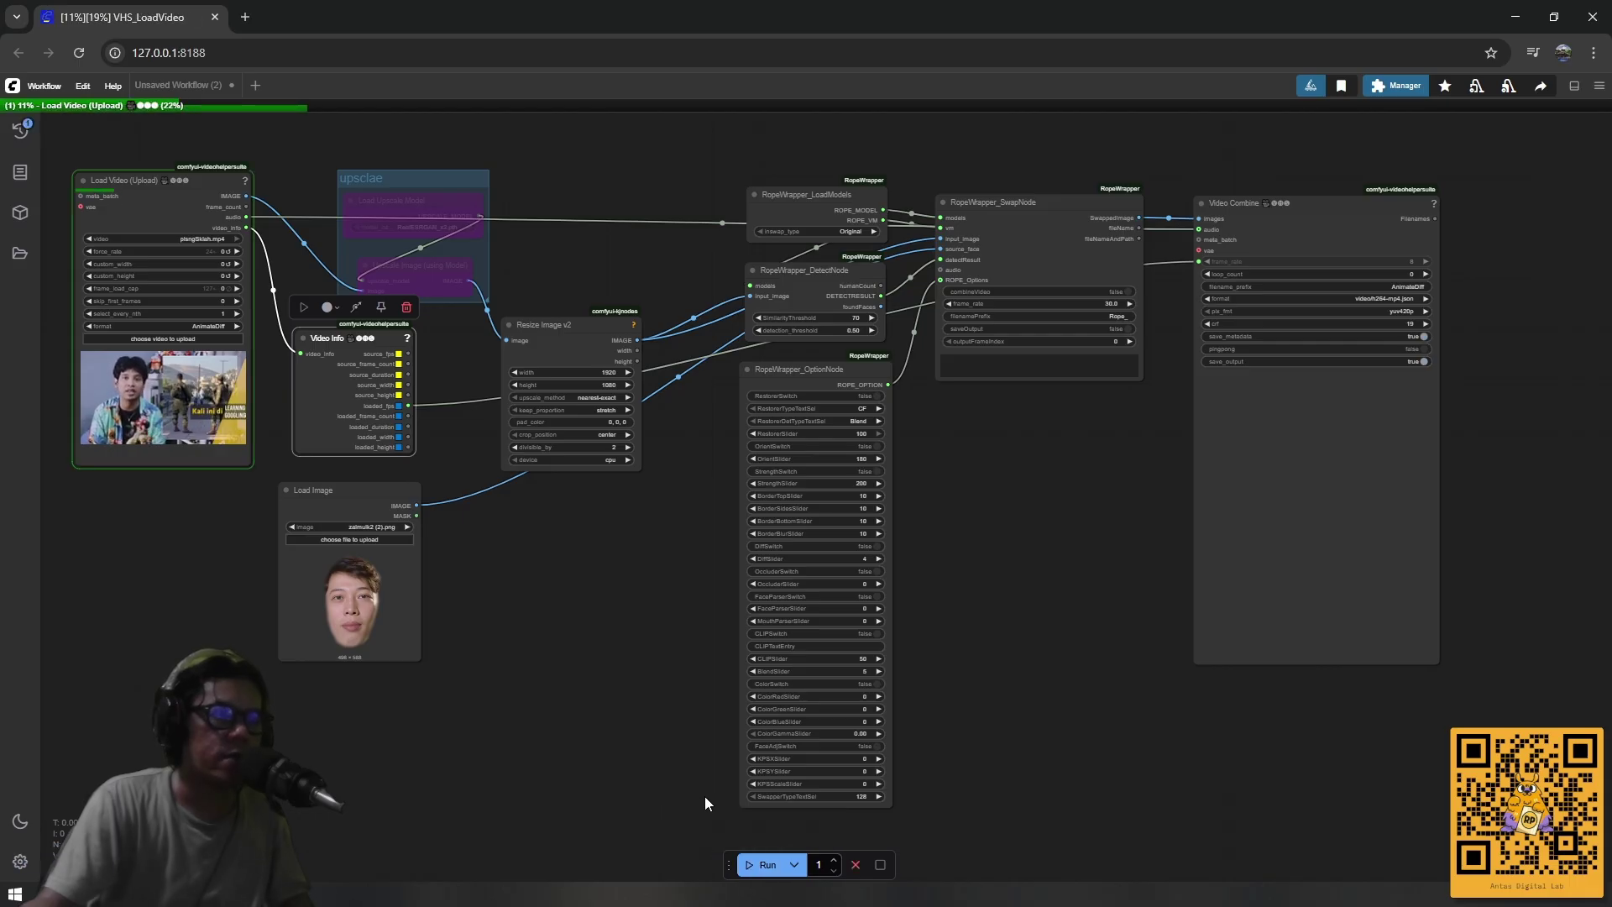
{"action": "key", "text": "alt+Tab"}
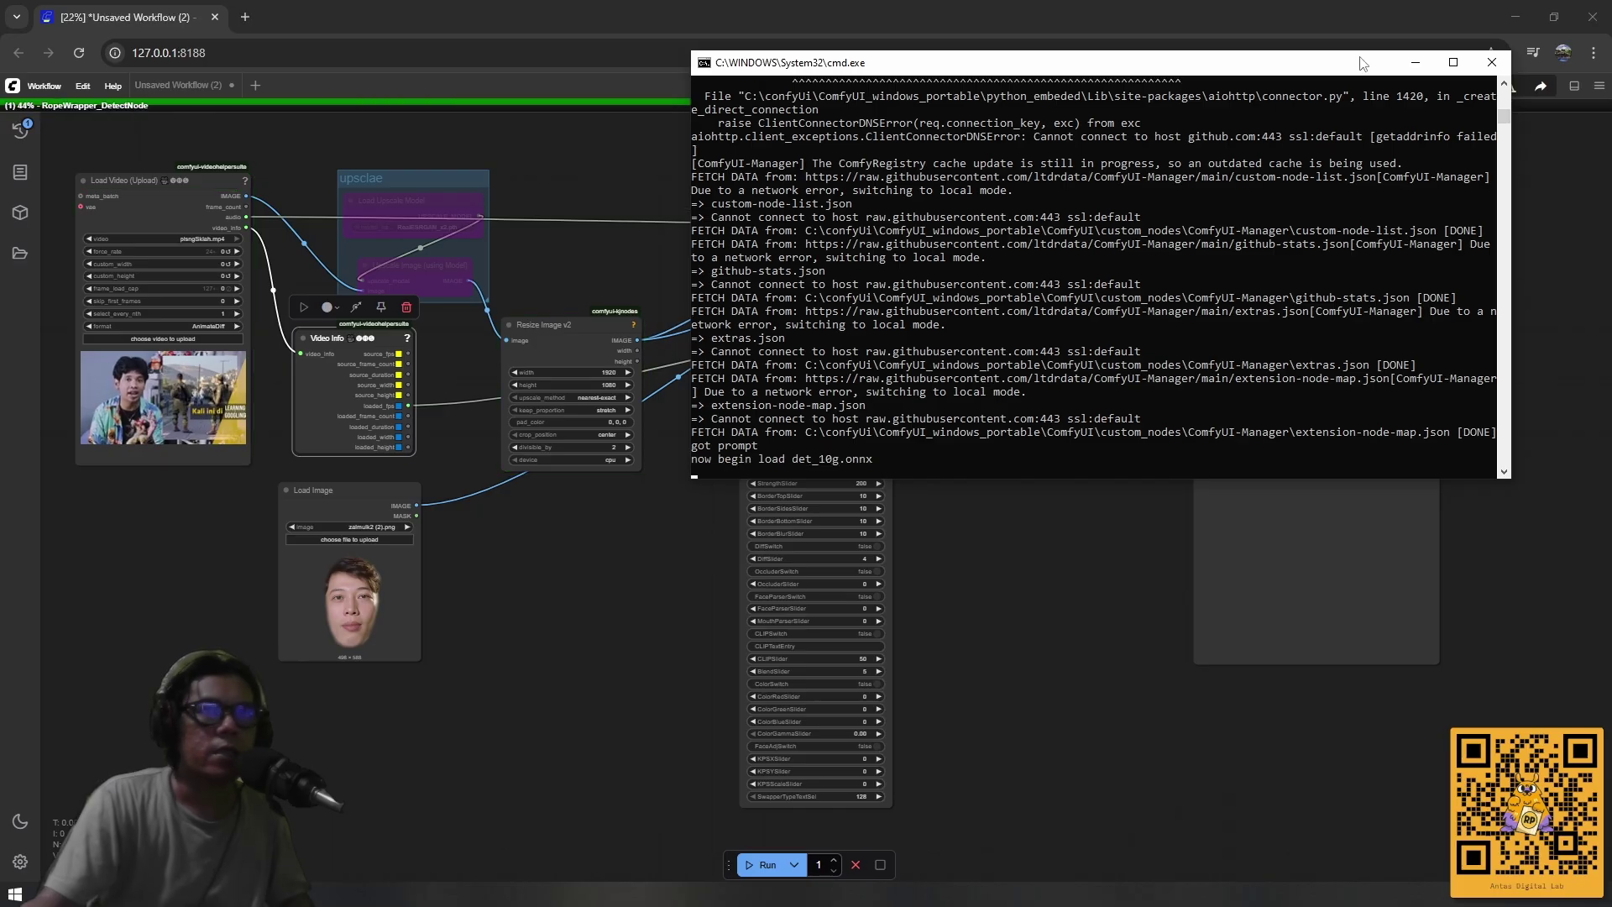
{"action": "left_click", "coordinate": [1414, 69]}
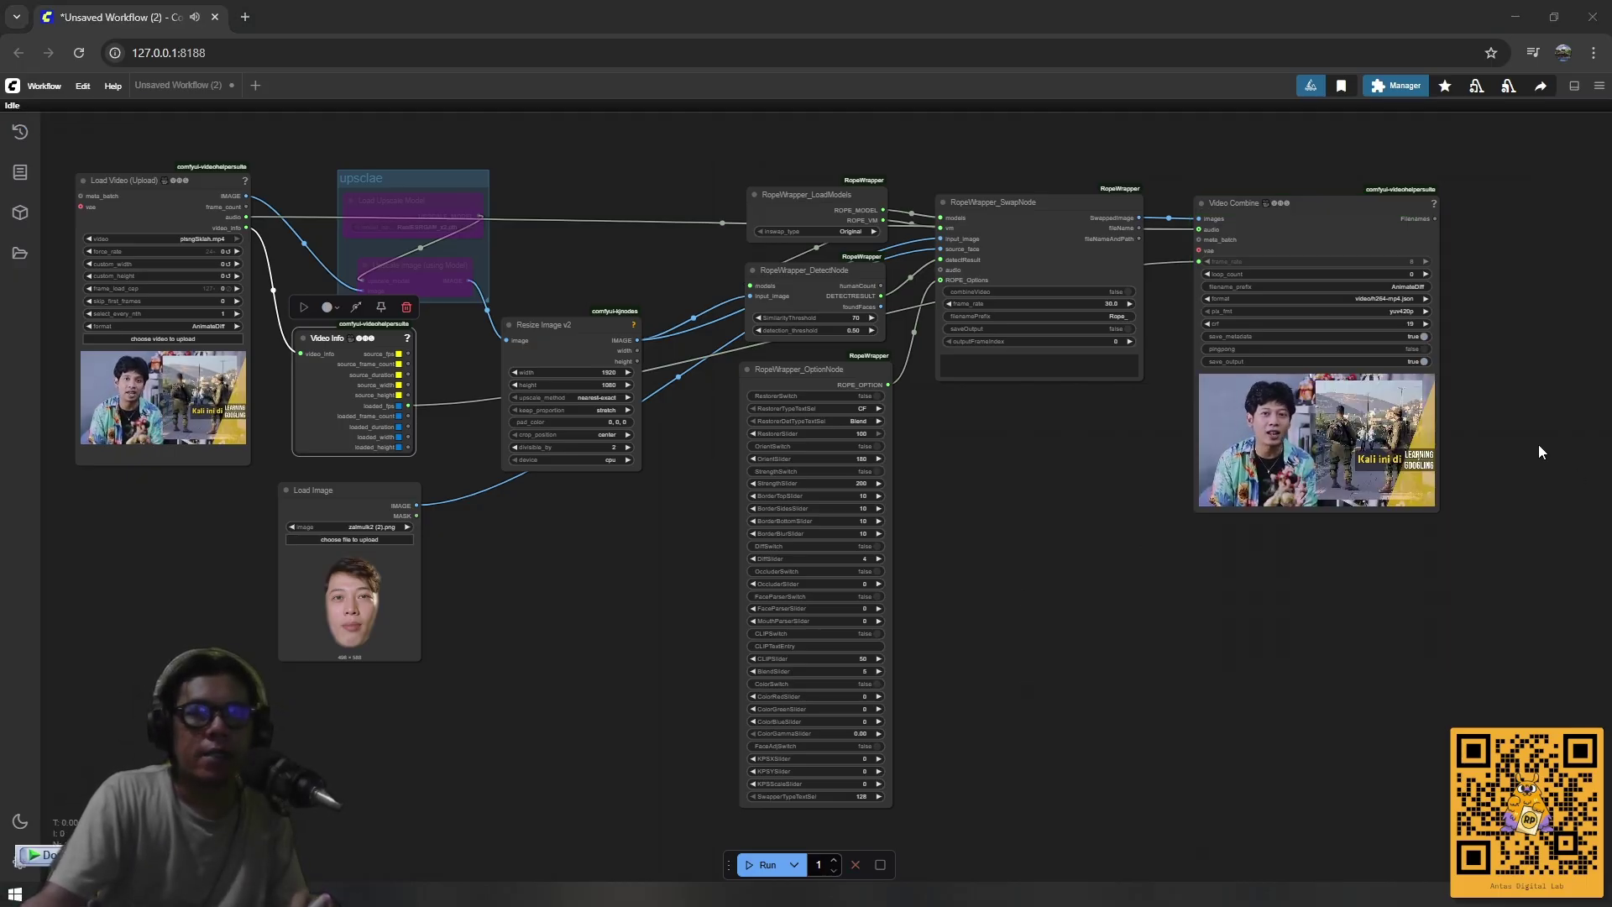
Examine the face-swapped video in the Video Combine preview up close and in the context of the RopeWrapper nodes.
{"action": "left_click_drag", "start_coordinate": [1538, 445], "coordinate": [1367, 426]}
{"action": "scroll", "coordinate": [1367, 427], "scroll_direction": "up", "scroll_amount": 5}
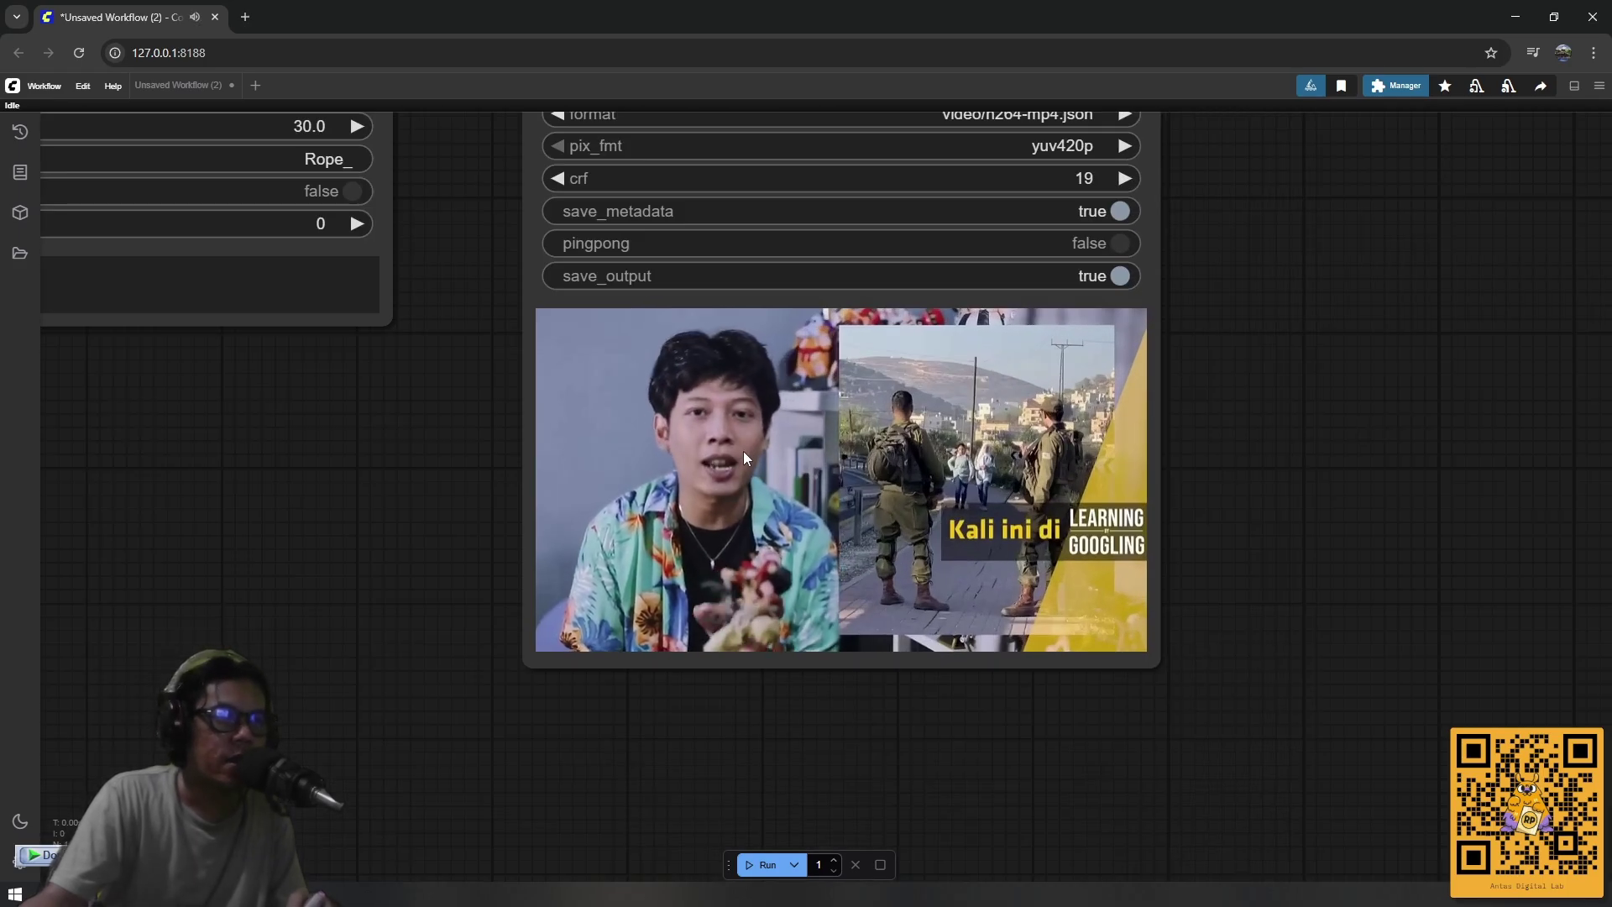
{"action": "scroll", "coordinate": [656, 490], "scroll_direction": "up", "scroll_amount": 3}
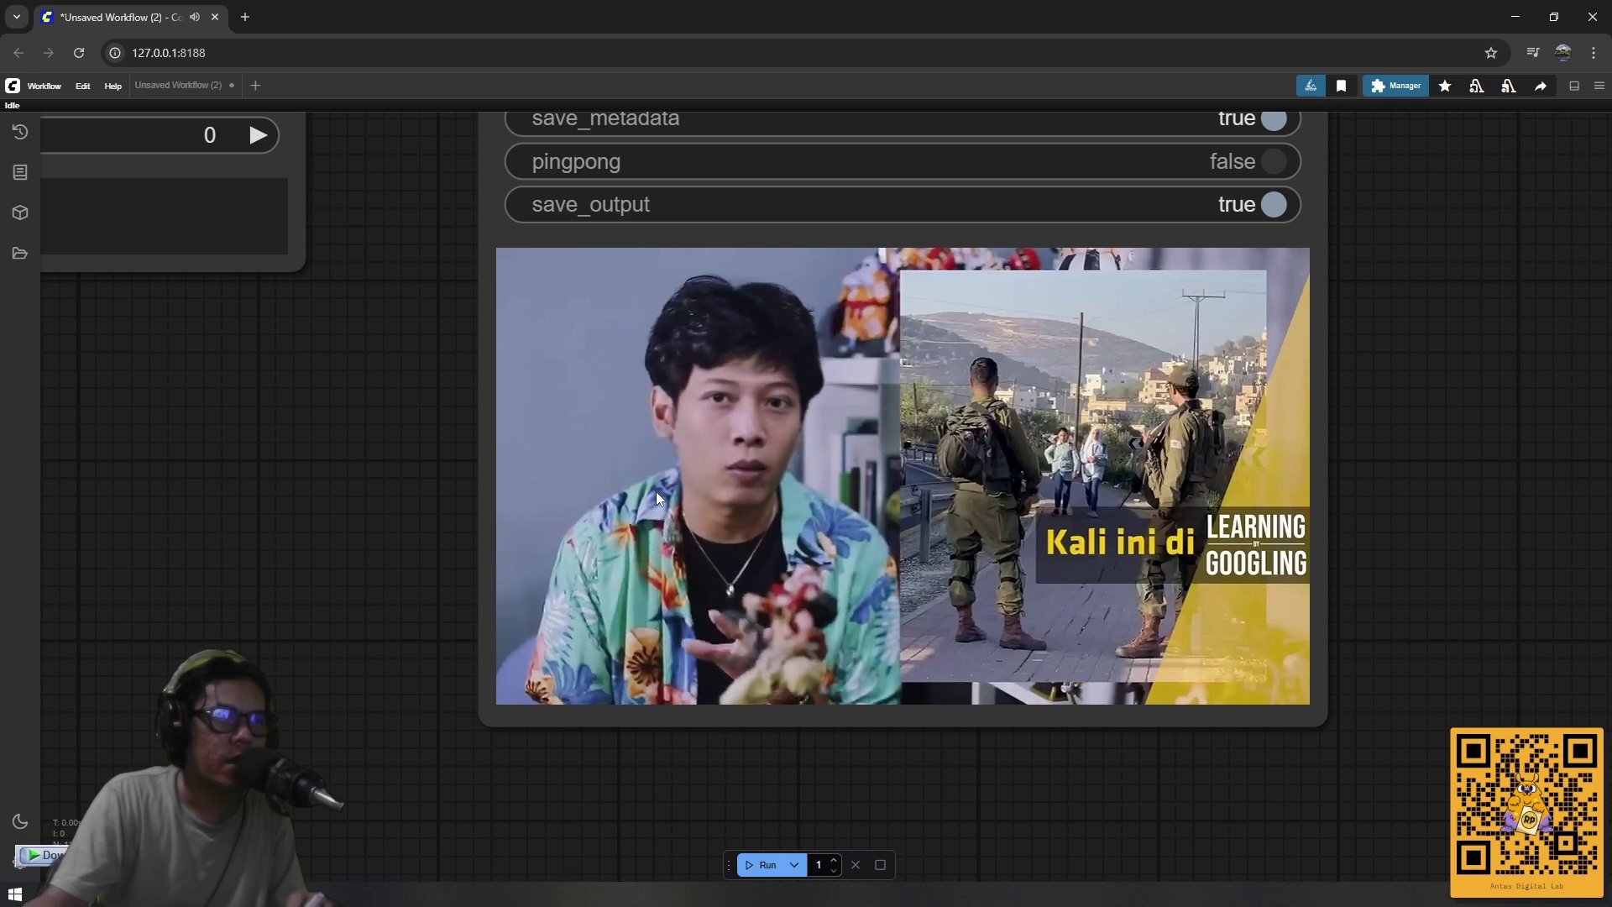
{"action": "scroll", "coordinate": [683, 493], "scroll_direction": "down", "scroll_amount": 2}
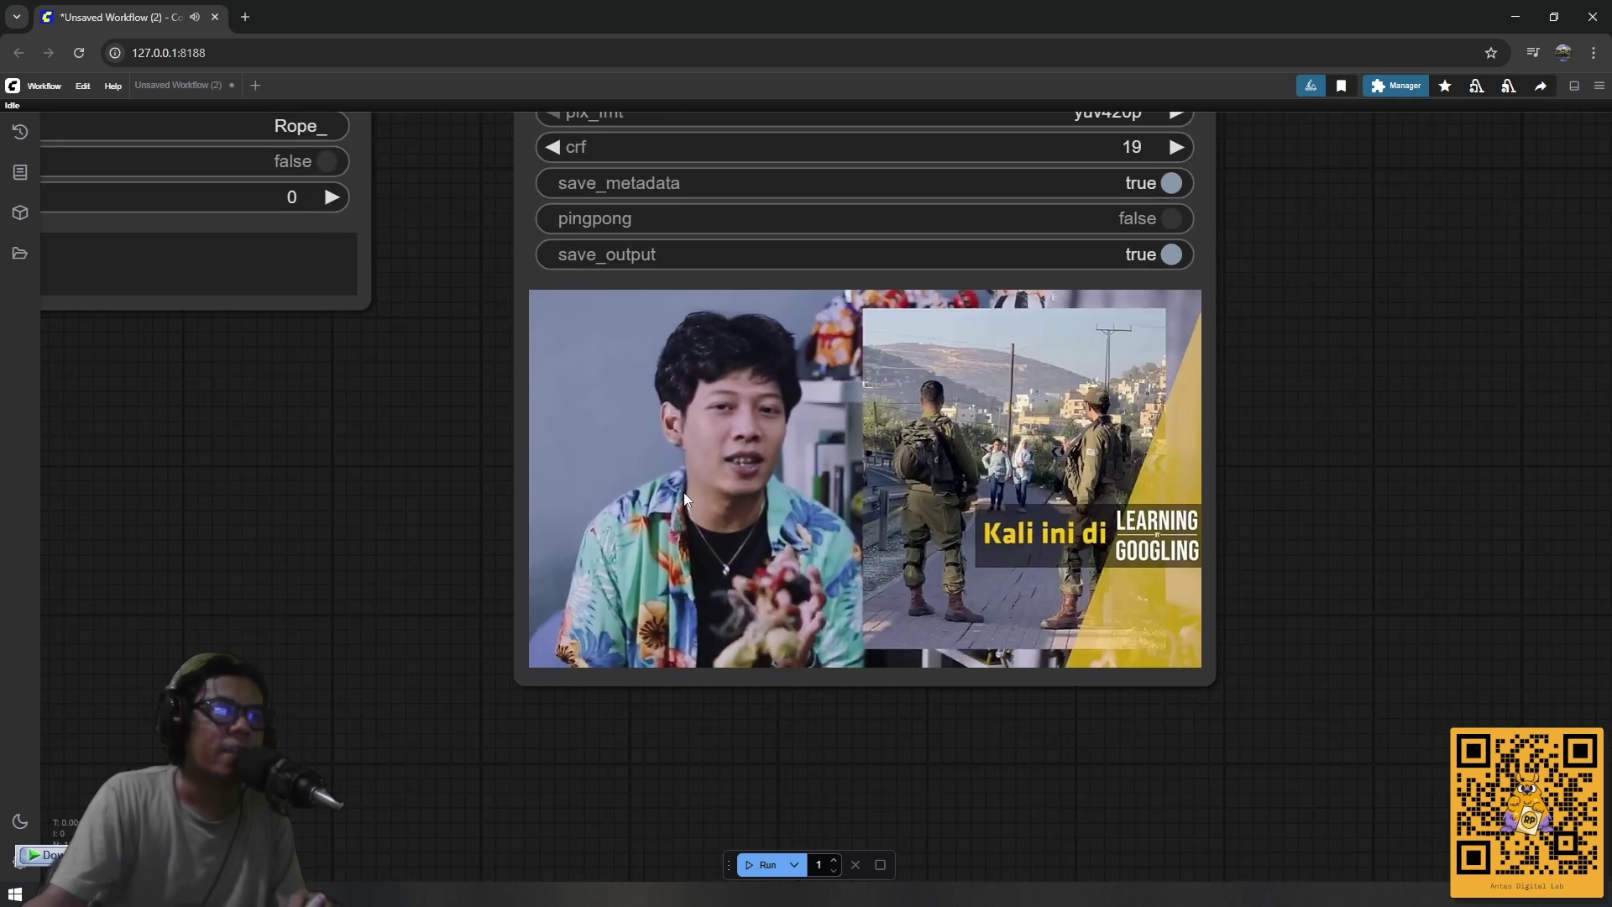
{"action": "scroll", "coordinate": [704, 507], "scroll_direction": "down", "scroll_amount": 2}
{"action": "scroll", "coordinate": [1343, 441], "scroll_direction": "down", "scroll_amount": 3}
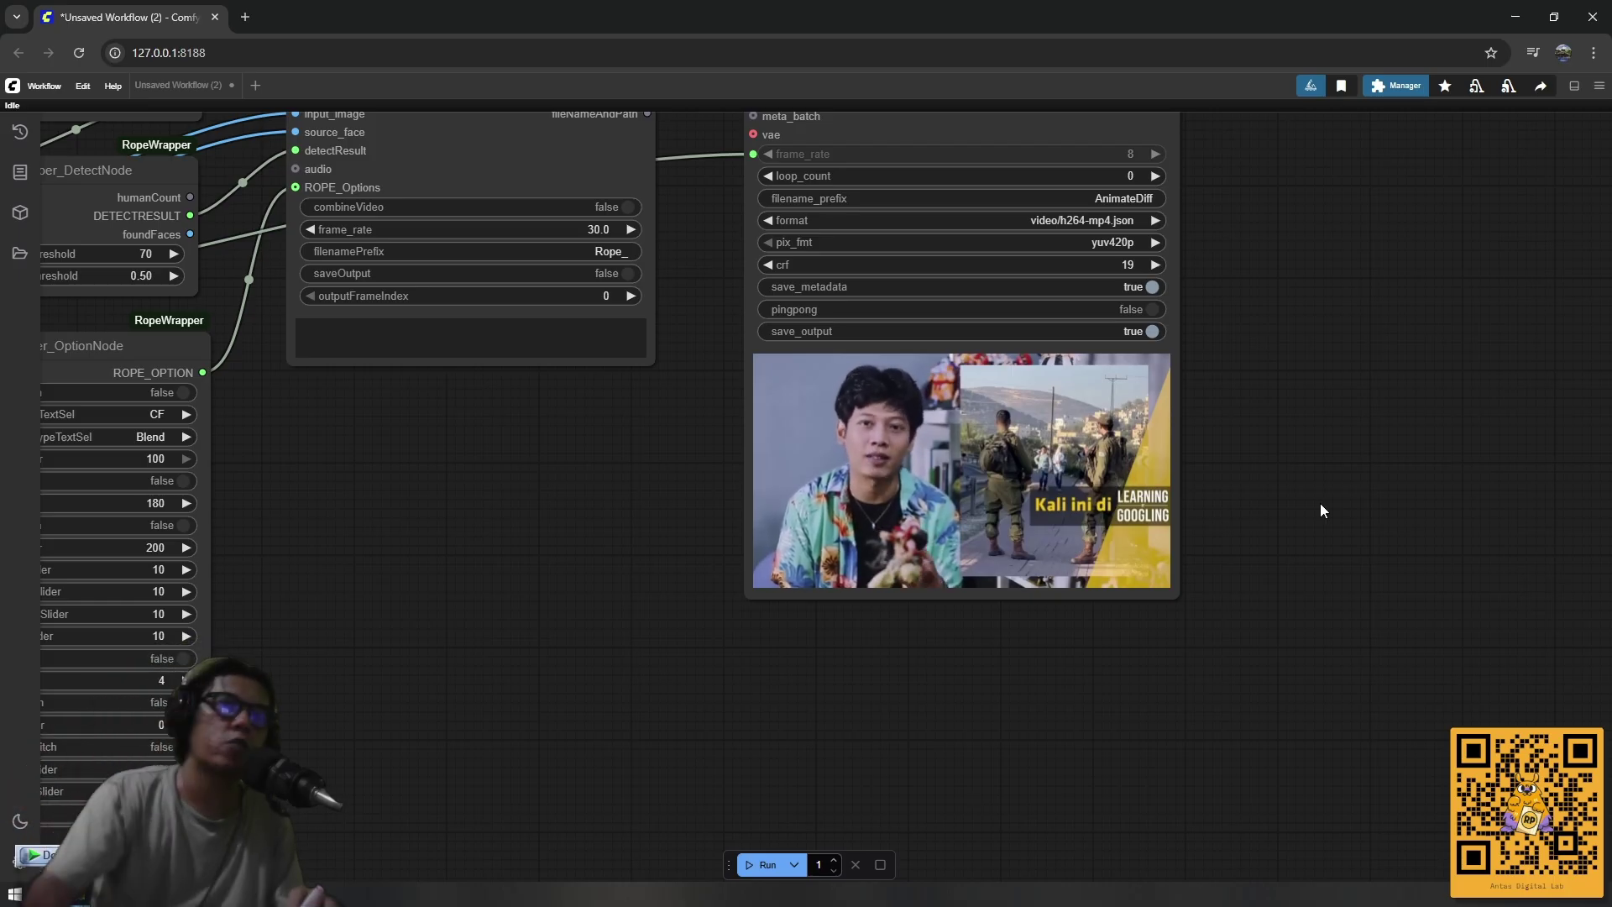
{"action": "scroll", "coordinate": [713, 507], "scroll_direction": "up", "scroll_amount": 7}
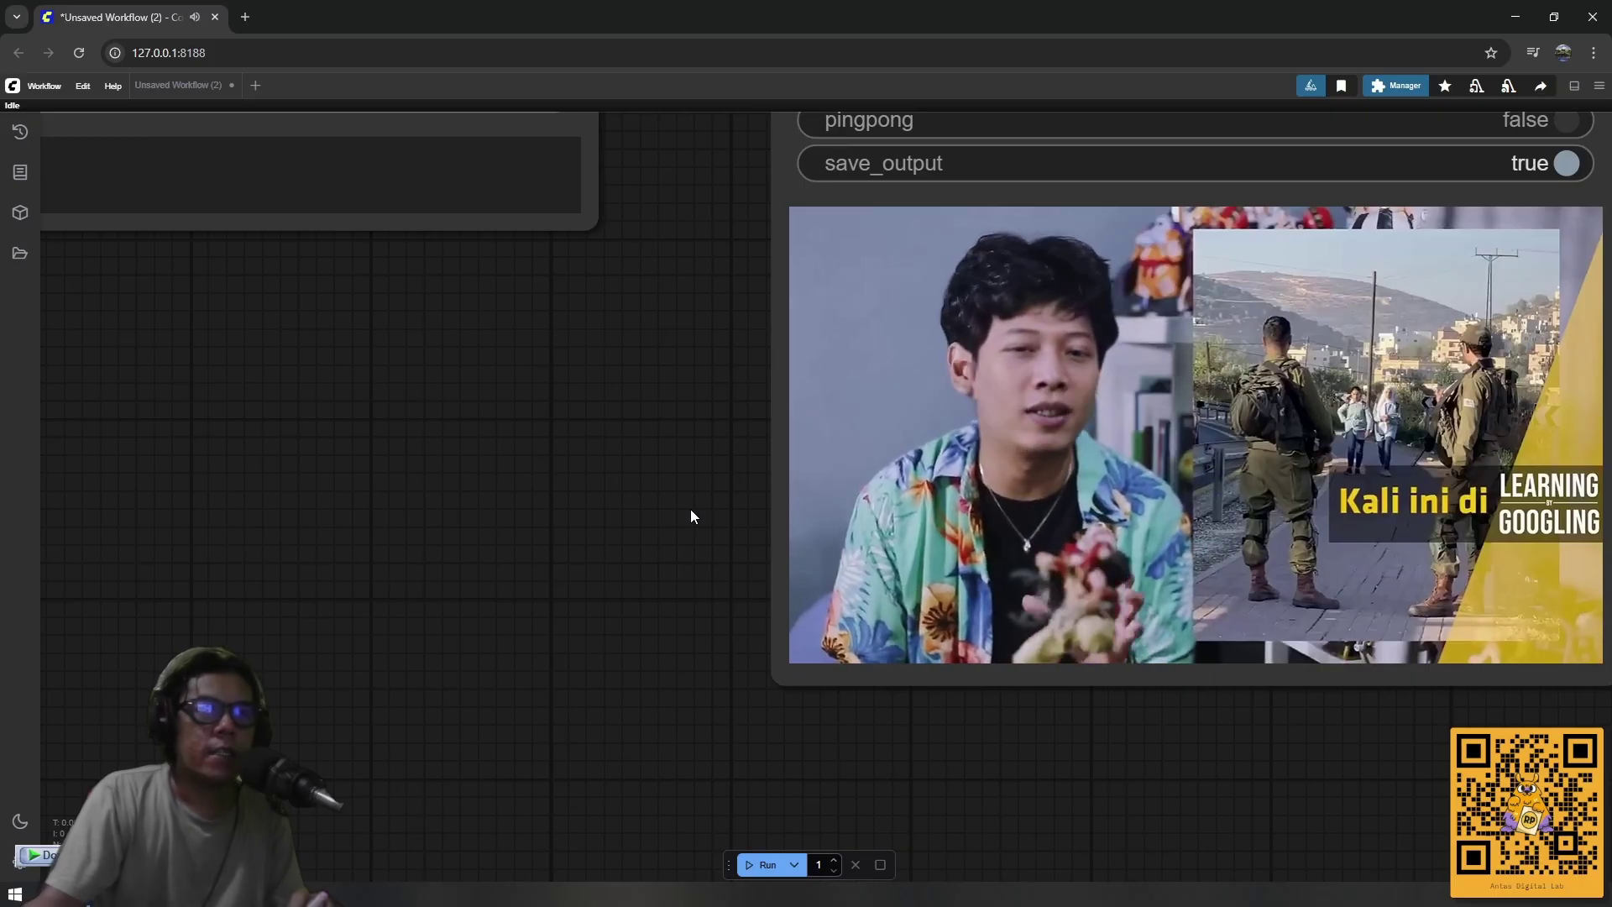
{"action": "scroll", "coordinate": [674, 486], "scroll_direction": "down", "scroll_amount": 3}
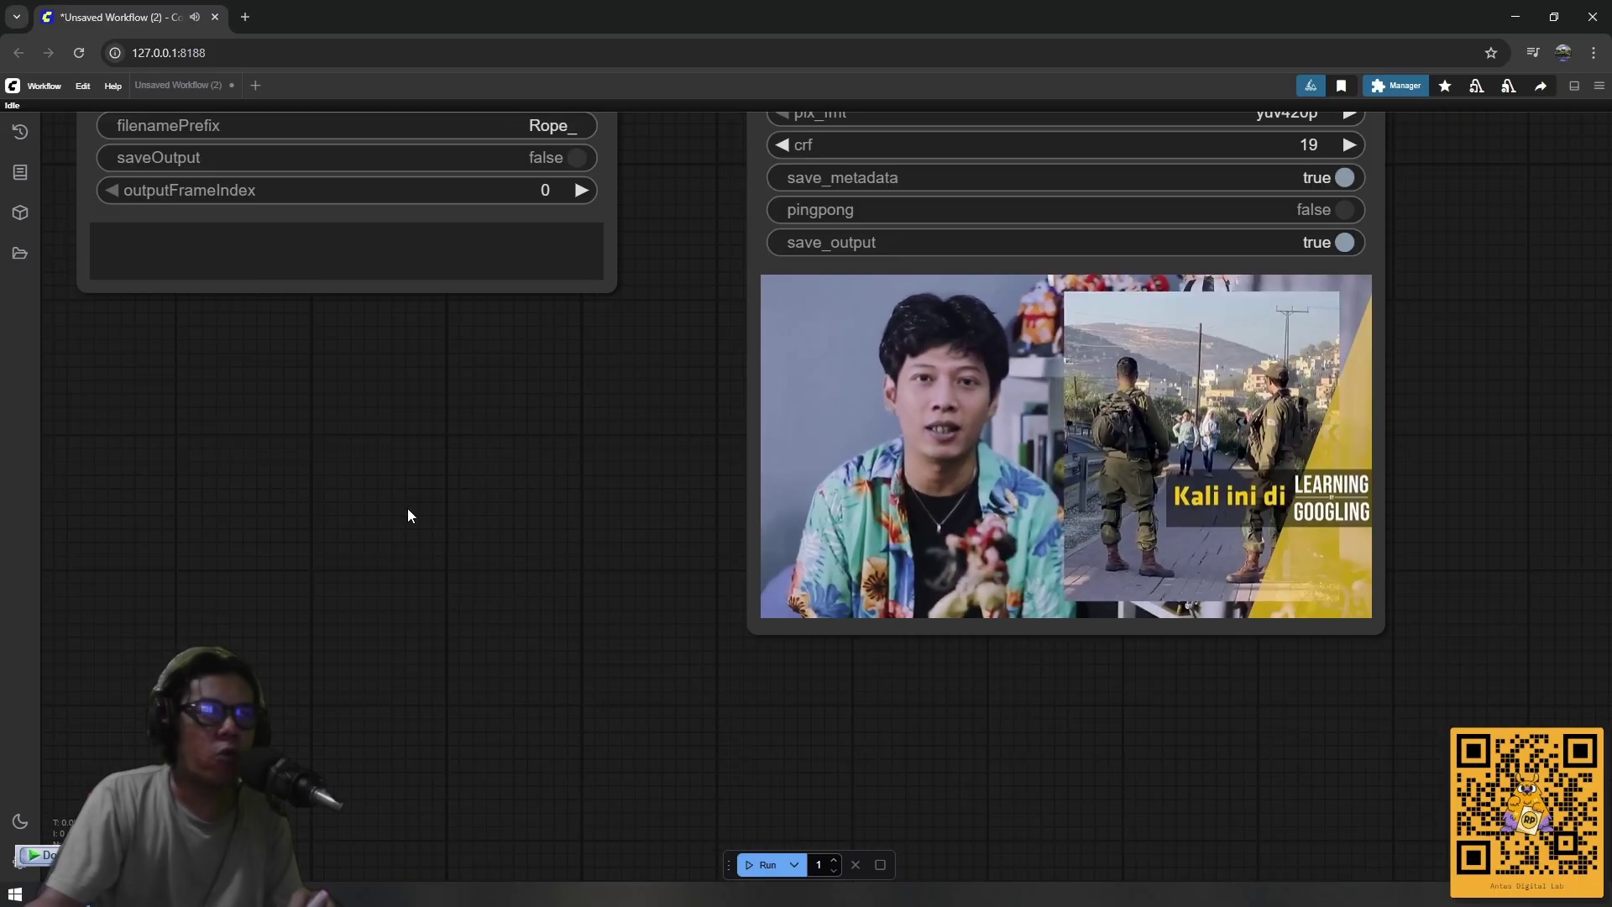
{"action": "left_click_drag", "start_coordinate": [406, 514], "coordinate": [698, 525]}
{"action": "scroll", "coordinate": [697, 525], "scroll_direction": "down", "scroll_amount": 4}
{"action": "scroll", "coordinate": [689, 525], "scroll_direction": "down", "scroll_amount": 5}
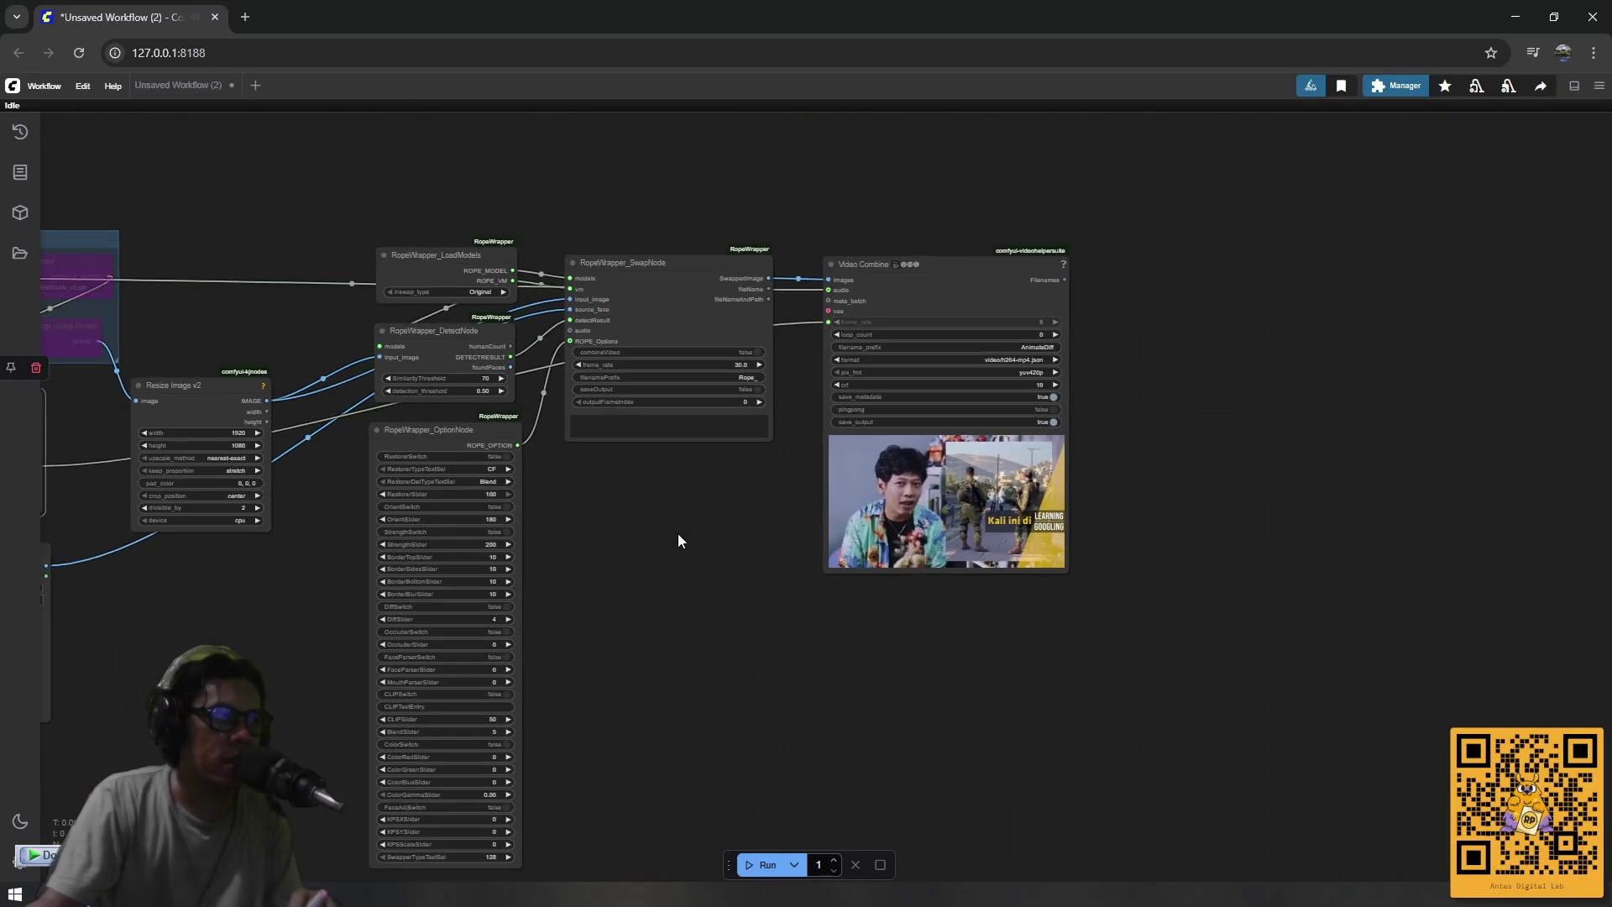
{"action": "scroll", "coordinate": [677, 532], "scroll_direction": "up", "scroll_amount": 8}
{"action": "left_click_drag", "start_coordinate": [697, 541], "coordinate": [623, 479]}
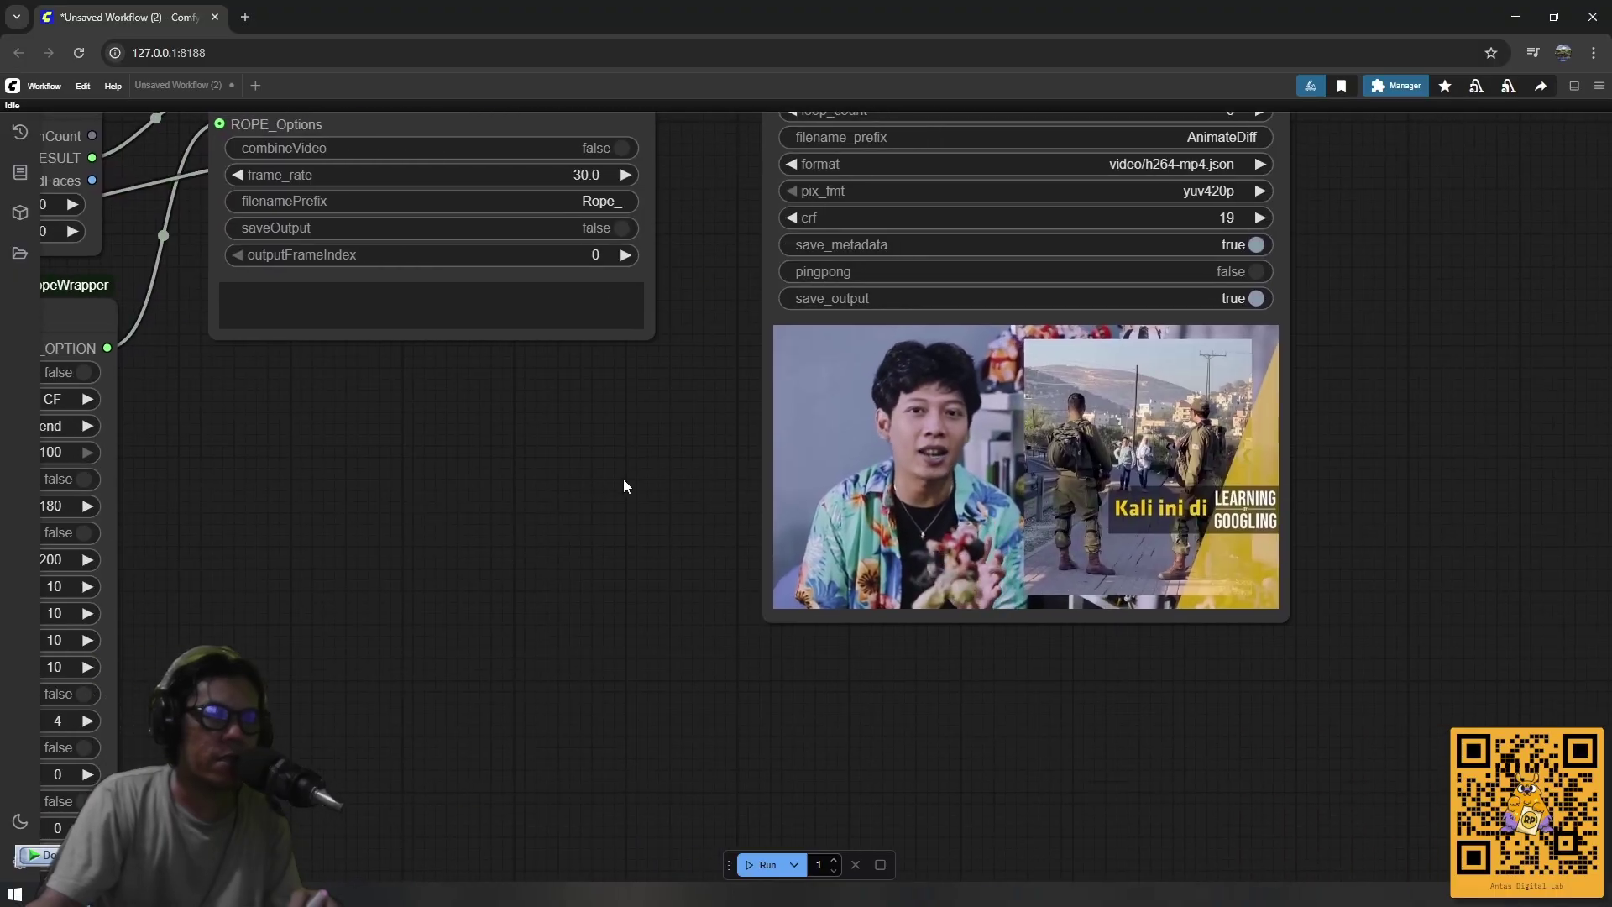
{"action": "scroll", "coordinate": [424, 475], "scroll_direction": "down", "scroll_amount": 6}
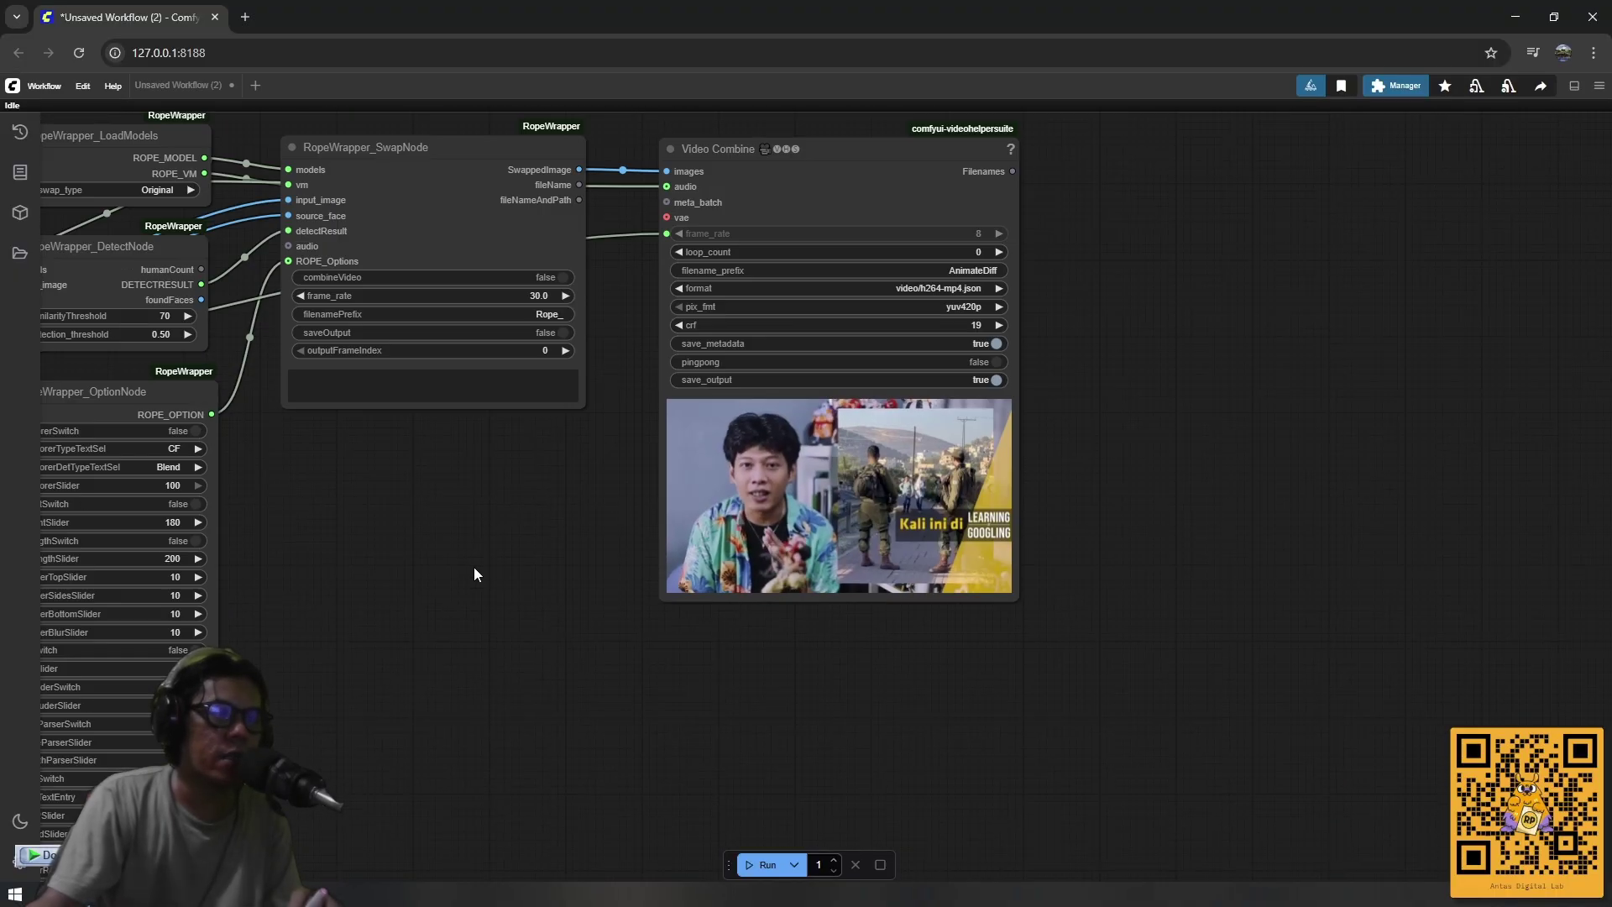
{"action": "left_click_drag", "start_coordinate": [462, 573], "coordinate": [942, 527]}
{"action": "scroll", "coordinate": [1046, 467], "scroll_direction": "up", "scroll_amount": 7}
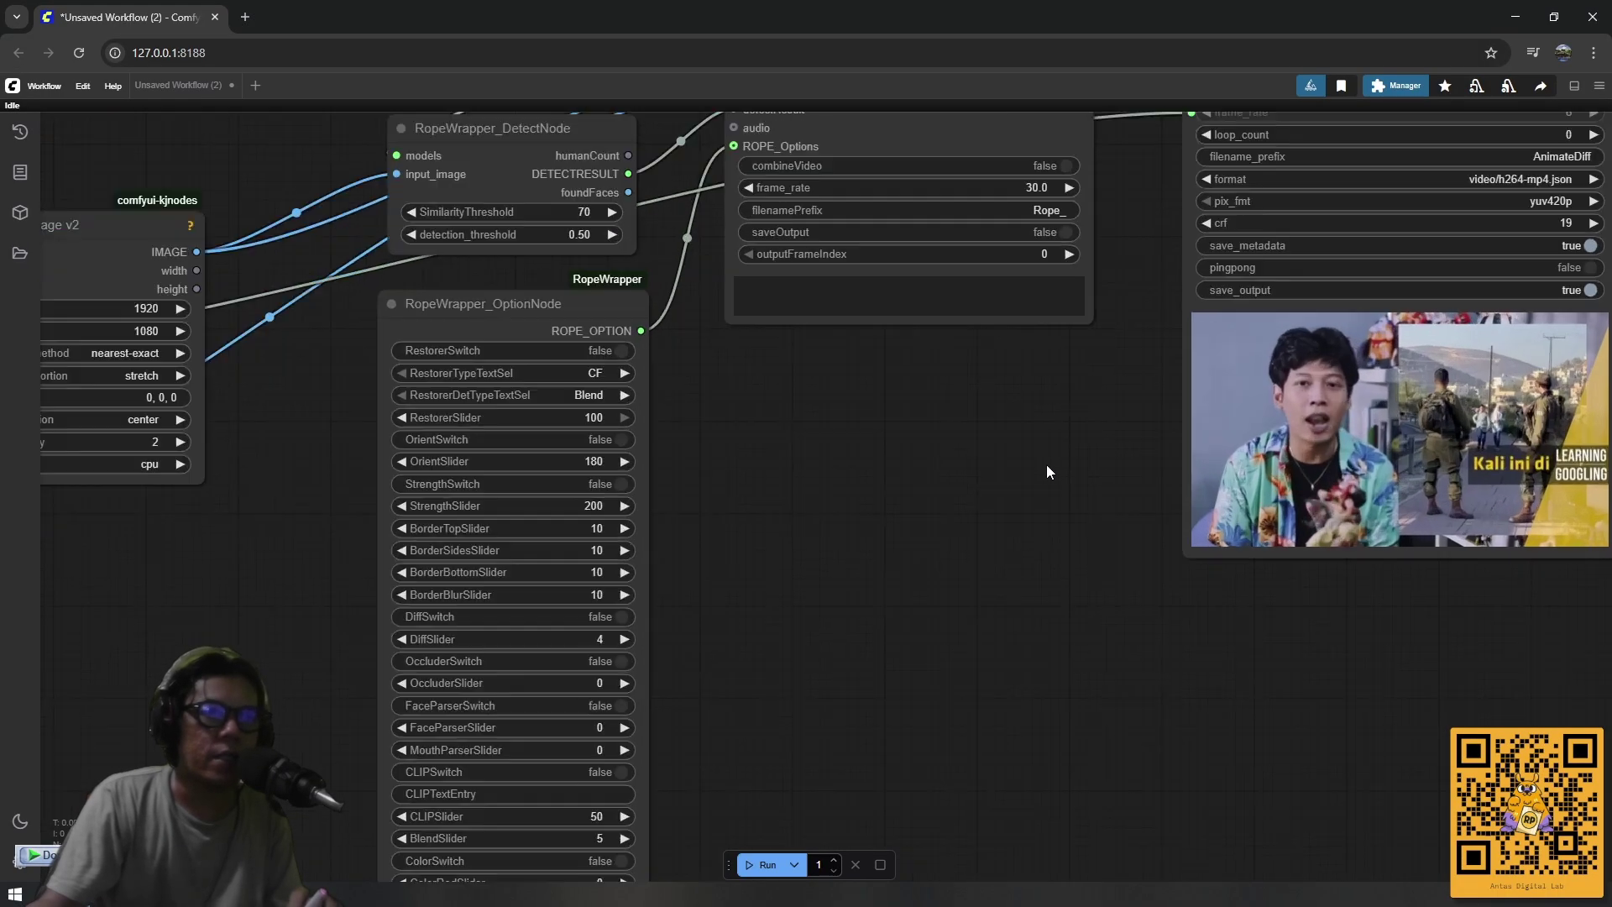
{"action": "left_click_drag", "start_coordinate": [1046, 468], "coordinate": [503, 408]}
{"action": "scroll", "coordinate": [504, 408], "scroll_direction": "up", "scroll_amount": 3}
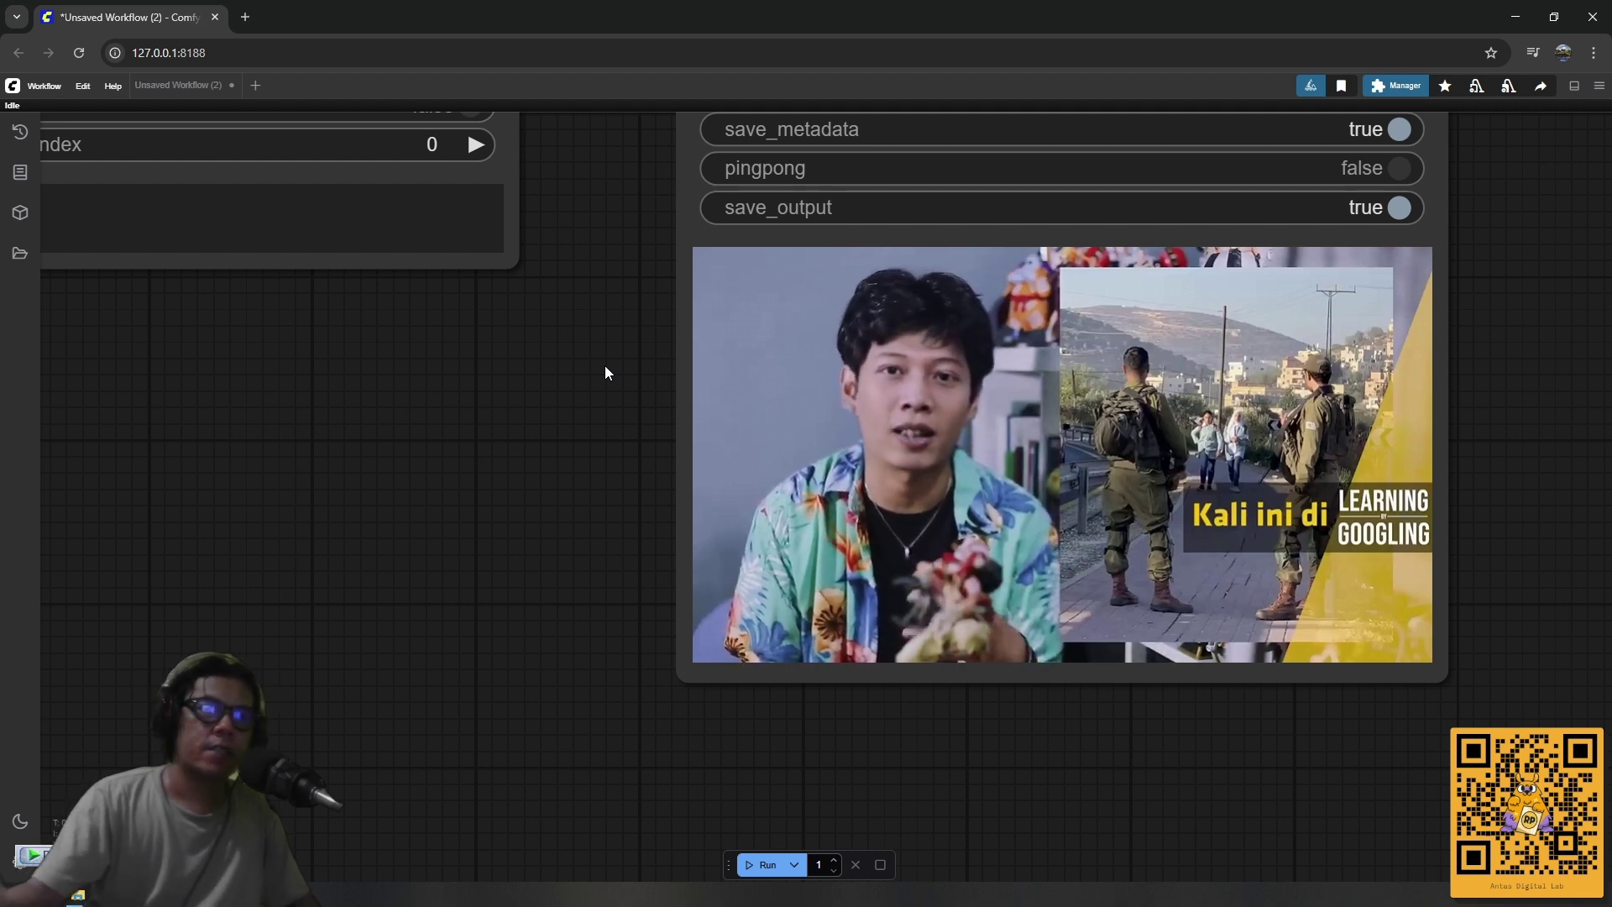
{"action": "scroll", "coordinate": [579, 368], "scroll_direction": "down", "scroll_amount": 4}
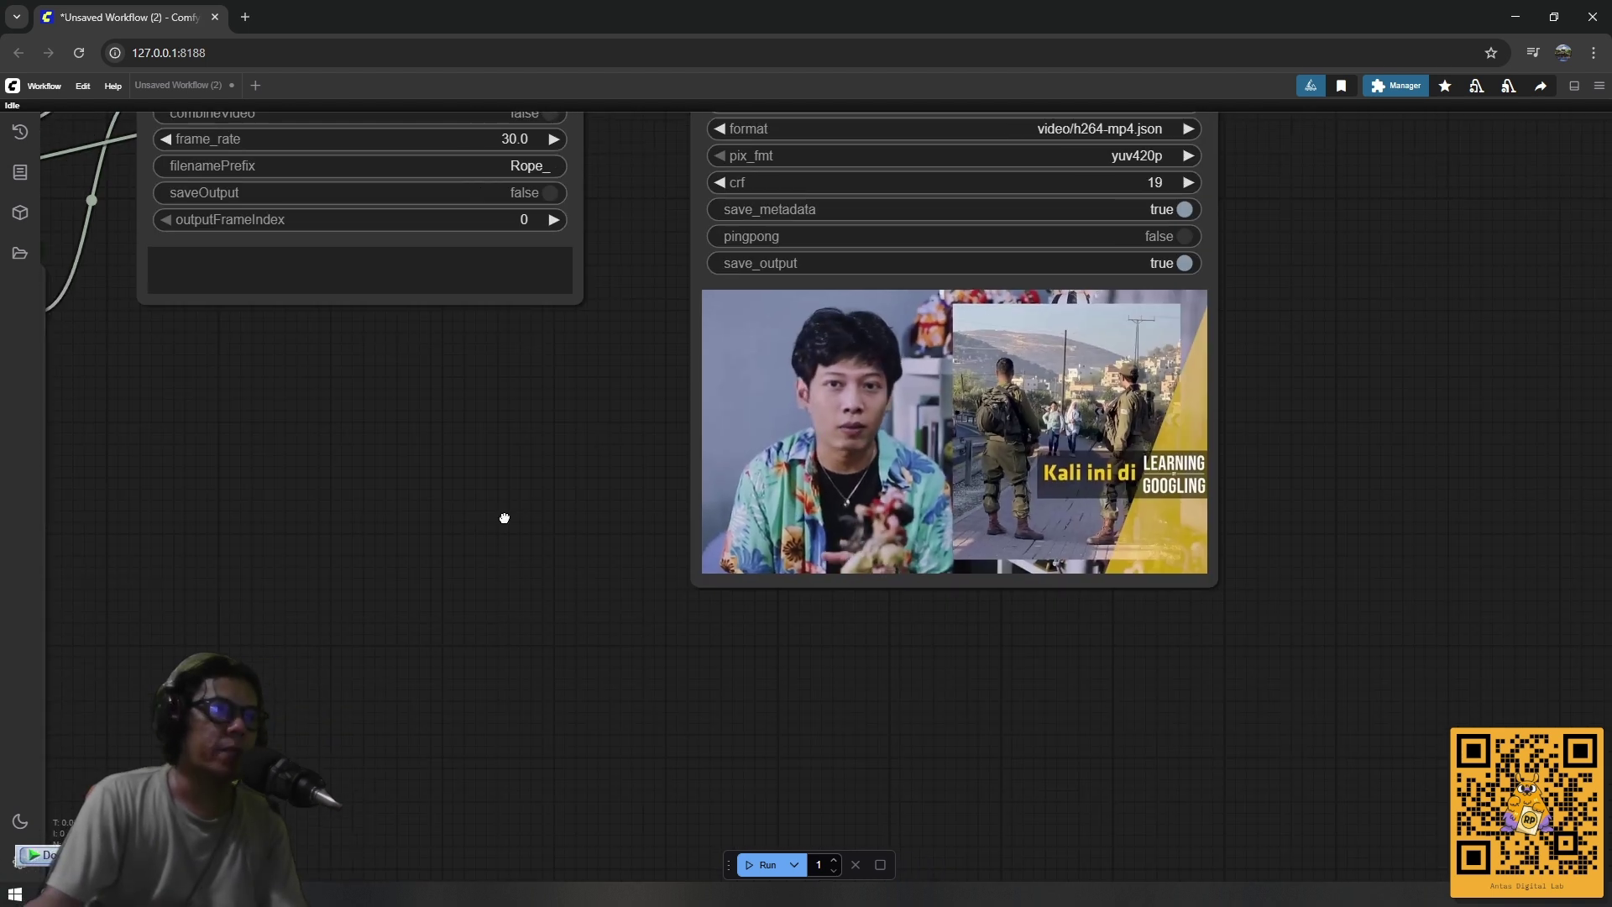
{"action": "scroll", "coordinate": [582, 517], "scroll_direction": "down", "scroll_amount": 4}
{"action": "left_click_drag", "start_coordinate": [582, 526], "coordinate": [626, 485]}
{"action": "scroll", "coordinate": [626, 483], "scroll_direction": "up", "scroll_amount": 5}
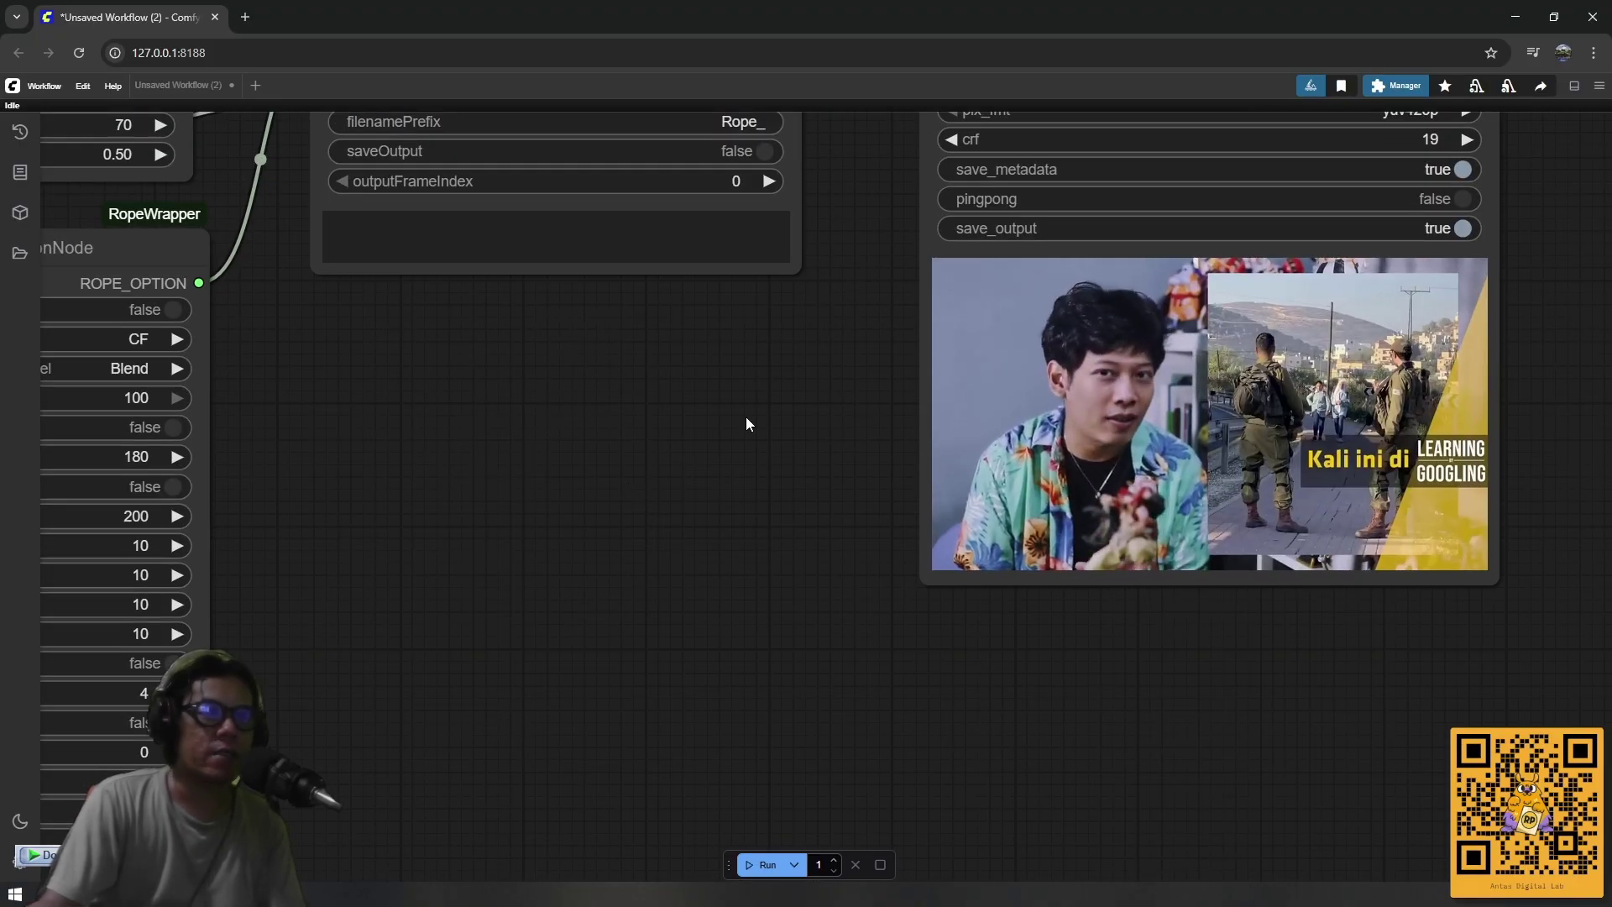
Compare the Load Video source clip and the Load Image face with the swapped output, including the RopeWrapper_OptionNode settings.
{"action": "scroll", "coordinate": [706, 468], "scroll_direction": "down", "scroll_amount": 8}
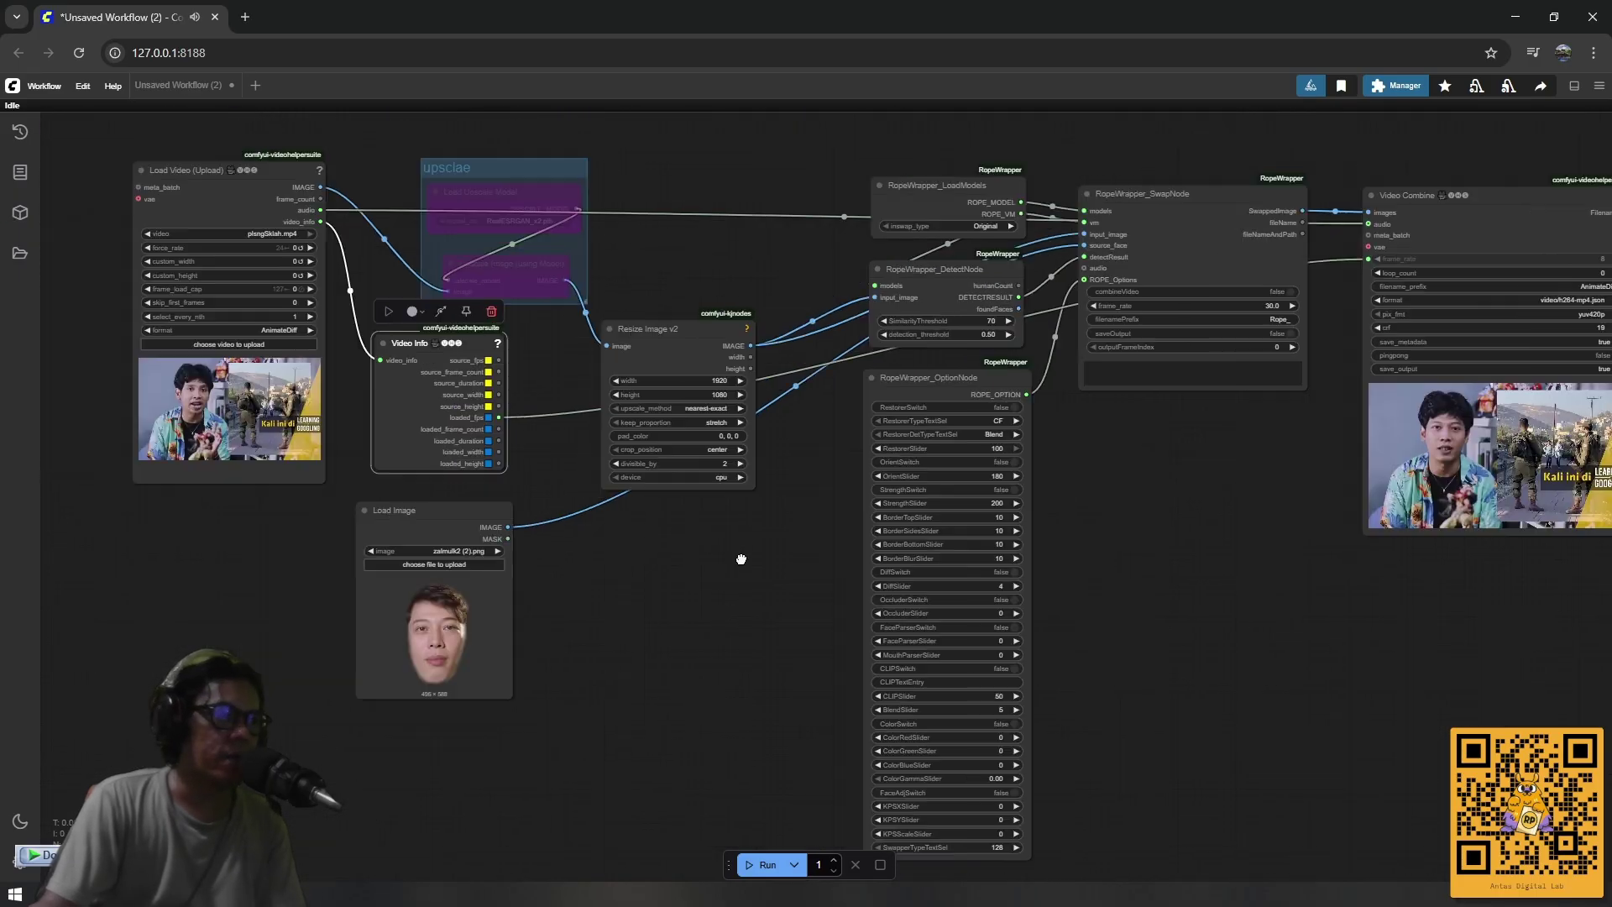
{"action": "left_click_drag", "start_coordinate": [177, 458], "coordinate": [526, 461]}
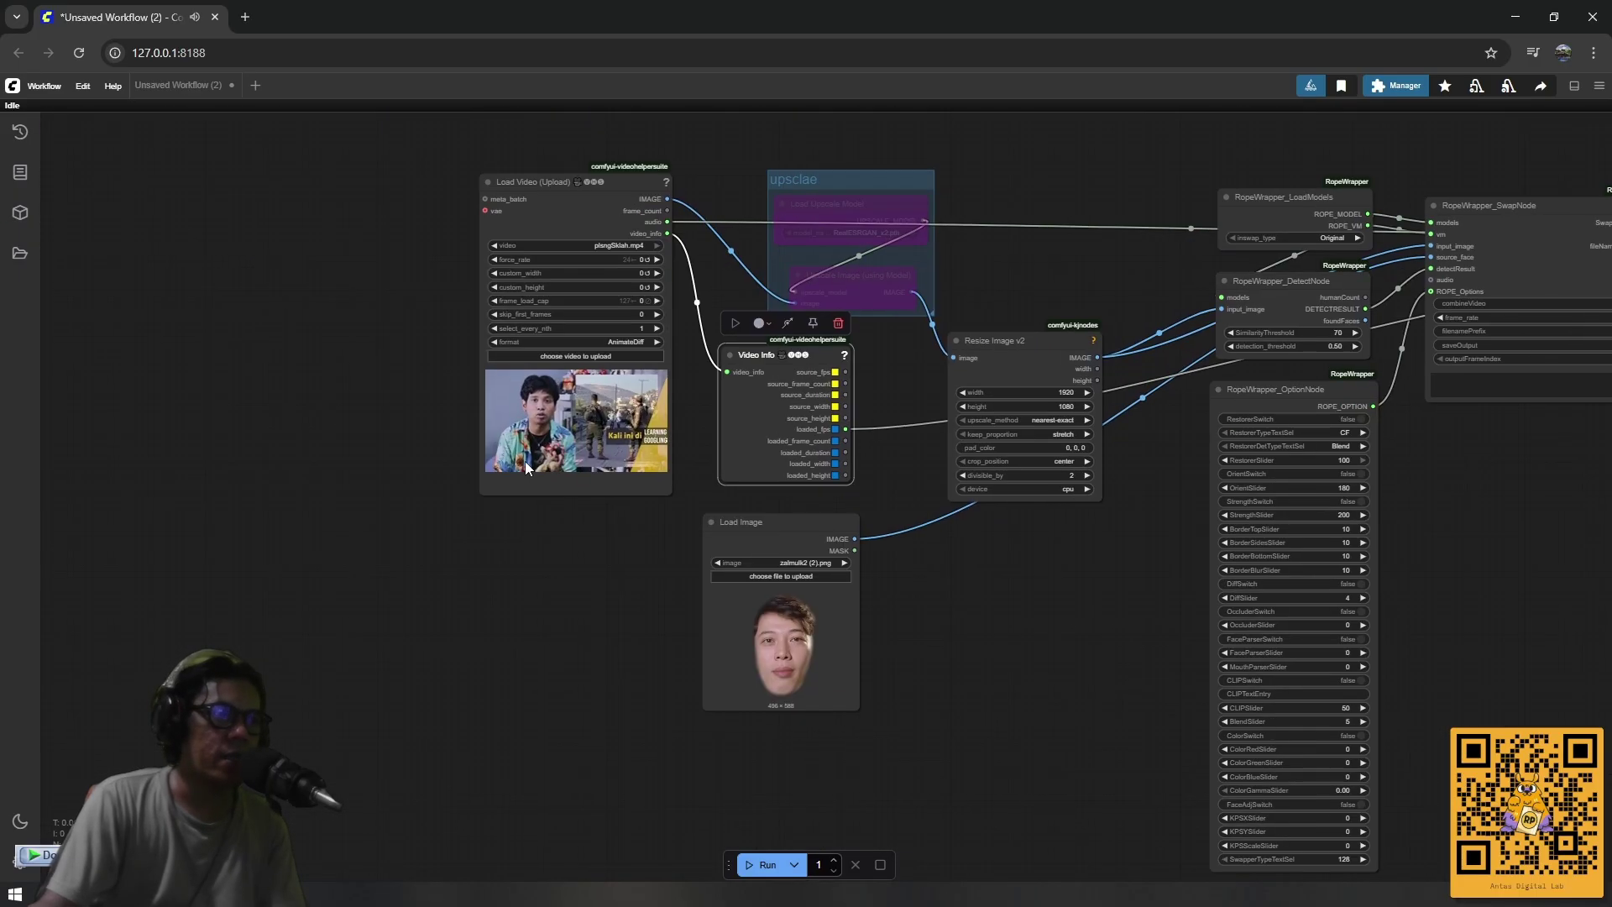
{"action": "scroll", "coordinate": [526, 461], "scroll_direction": "up", "scroll_amount": 8}
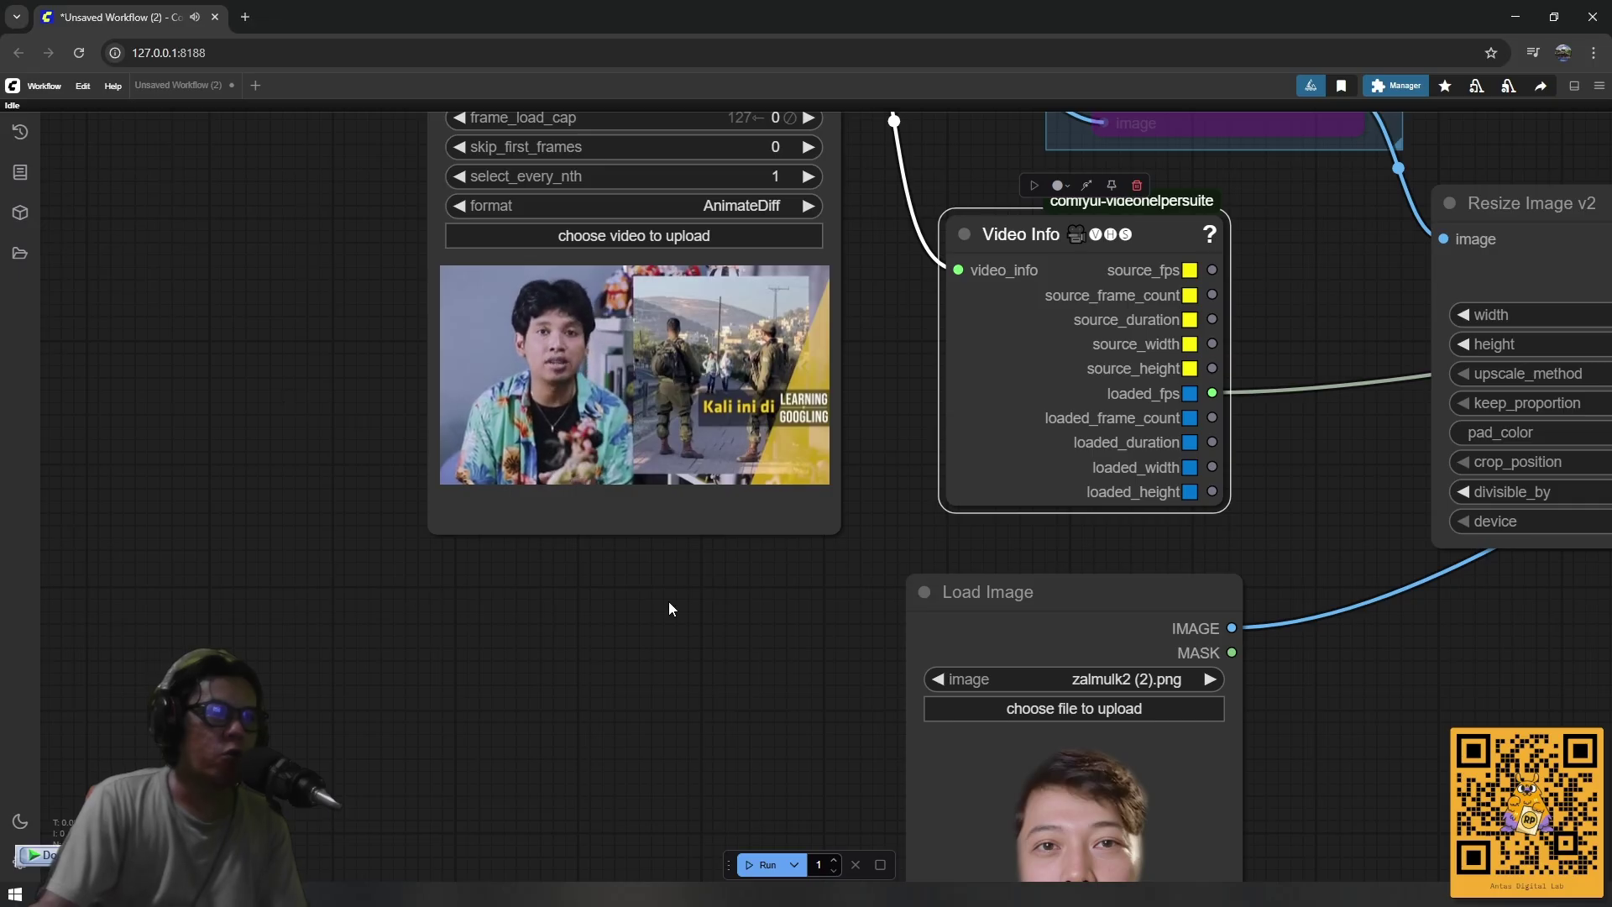
{"action": "left_click_drag", "start_coordinate": [501, 562], "coordinate": [352, 458]}
{"action": "scroll", "coordinate": [510, 652], "scroll_direction": "down", "scroll_amount": 2}
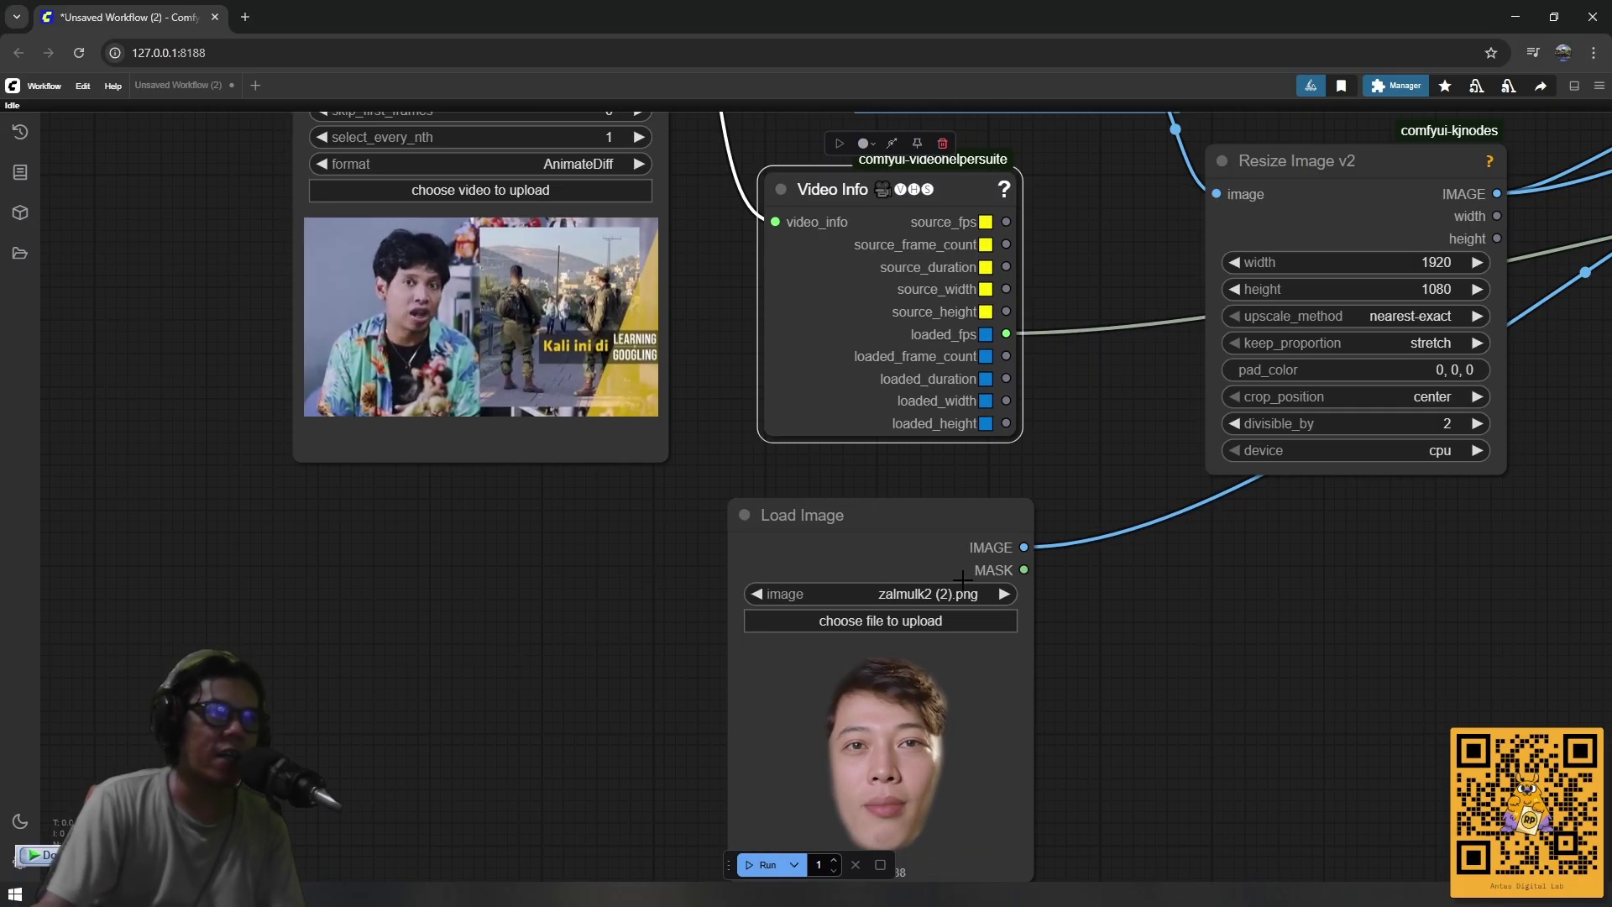
{"action": "scroll", "coordinate": [962, 579], "scroll_direction": "right", "scroll_amount": 10}
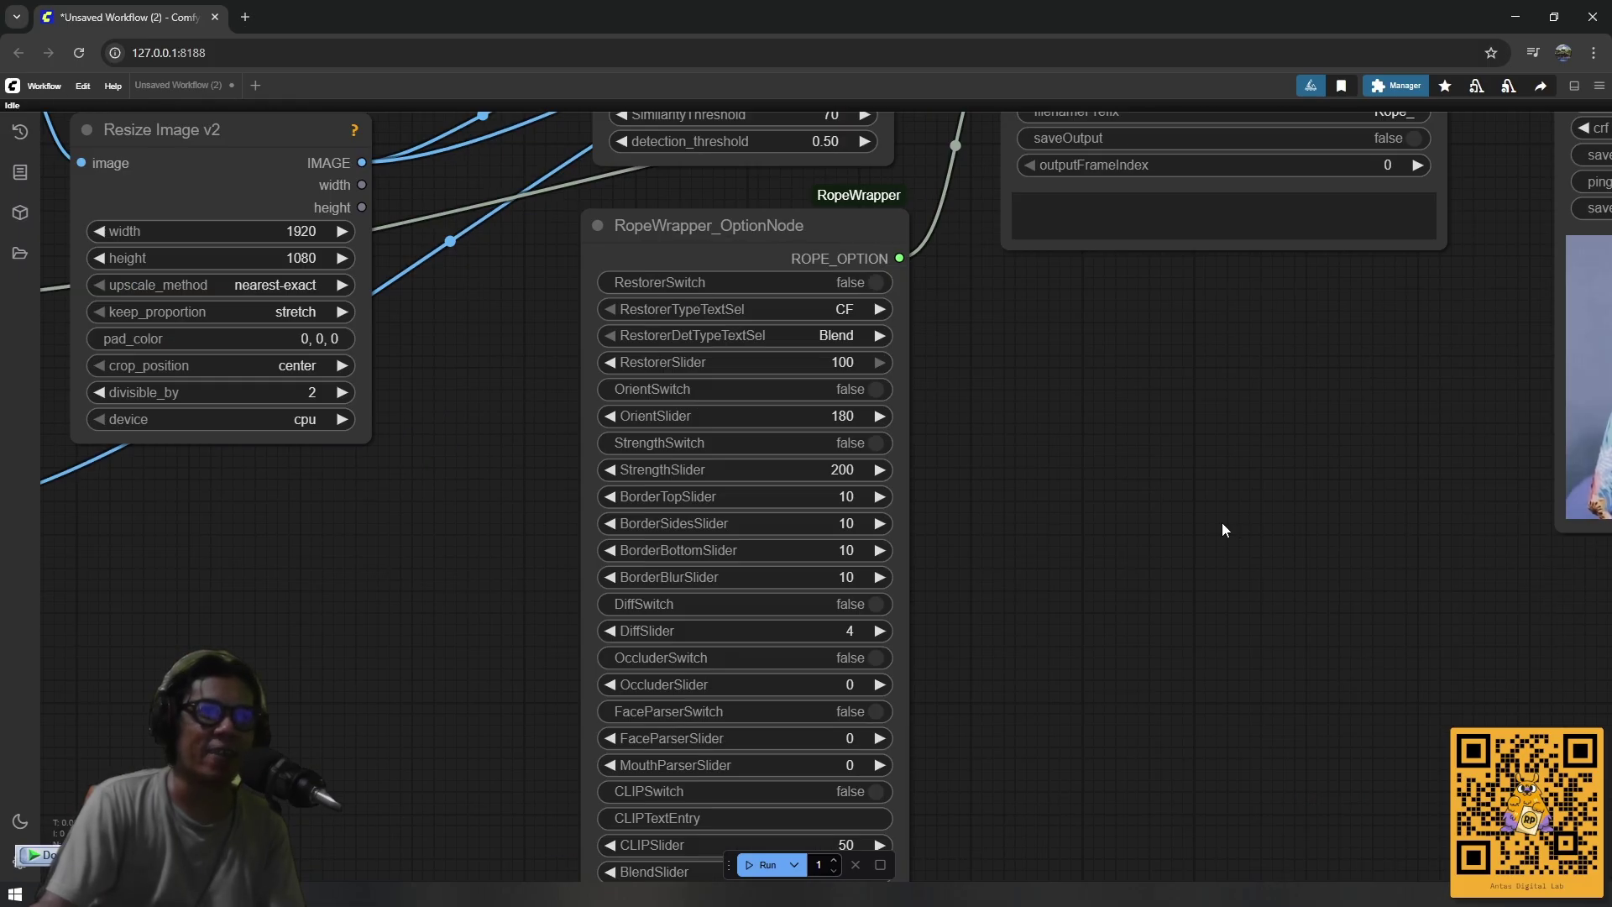
{"action": "left_click_drag", "start_coordinate": [1221, 522], "coordinate": [1043, 440]}
{"action": "scroll", "coordinate": [971, 482], "scroll_direction": "down", "scroll_amount": 4}
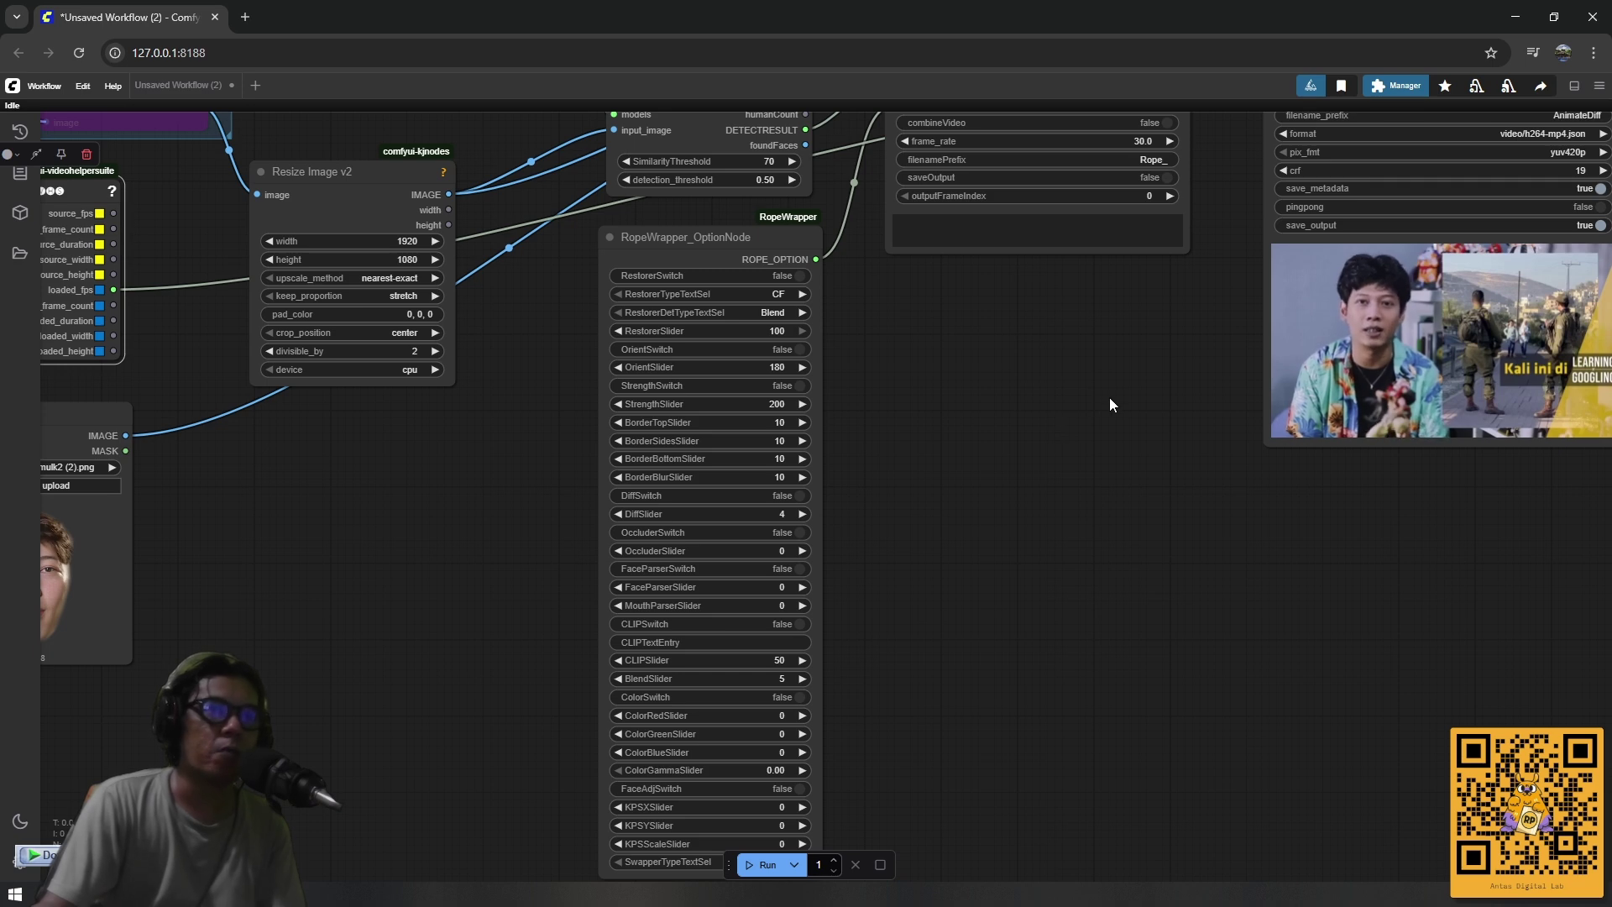
{"action": "scroll", "coordinate": [1147, 405], "scroll_direction": "down", "scroll_amount": 1}
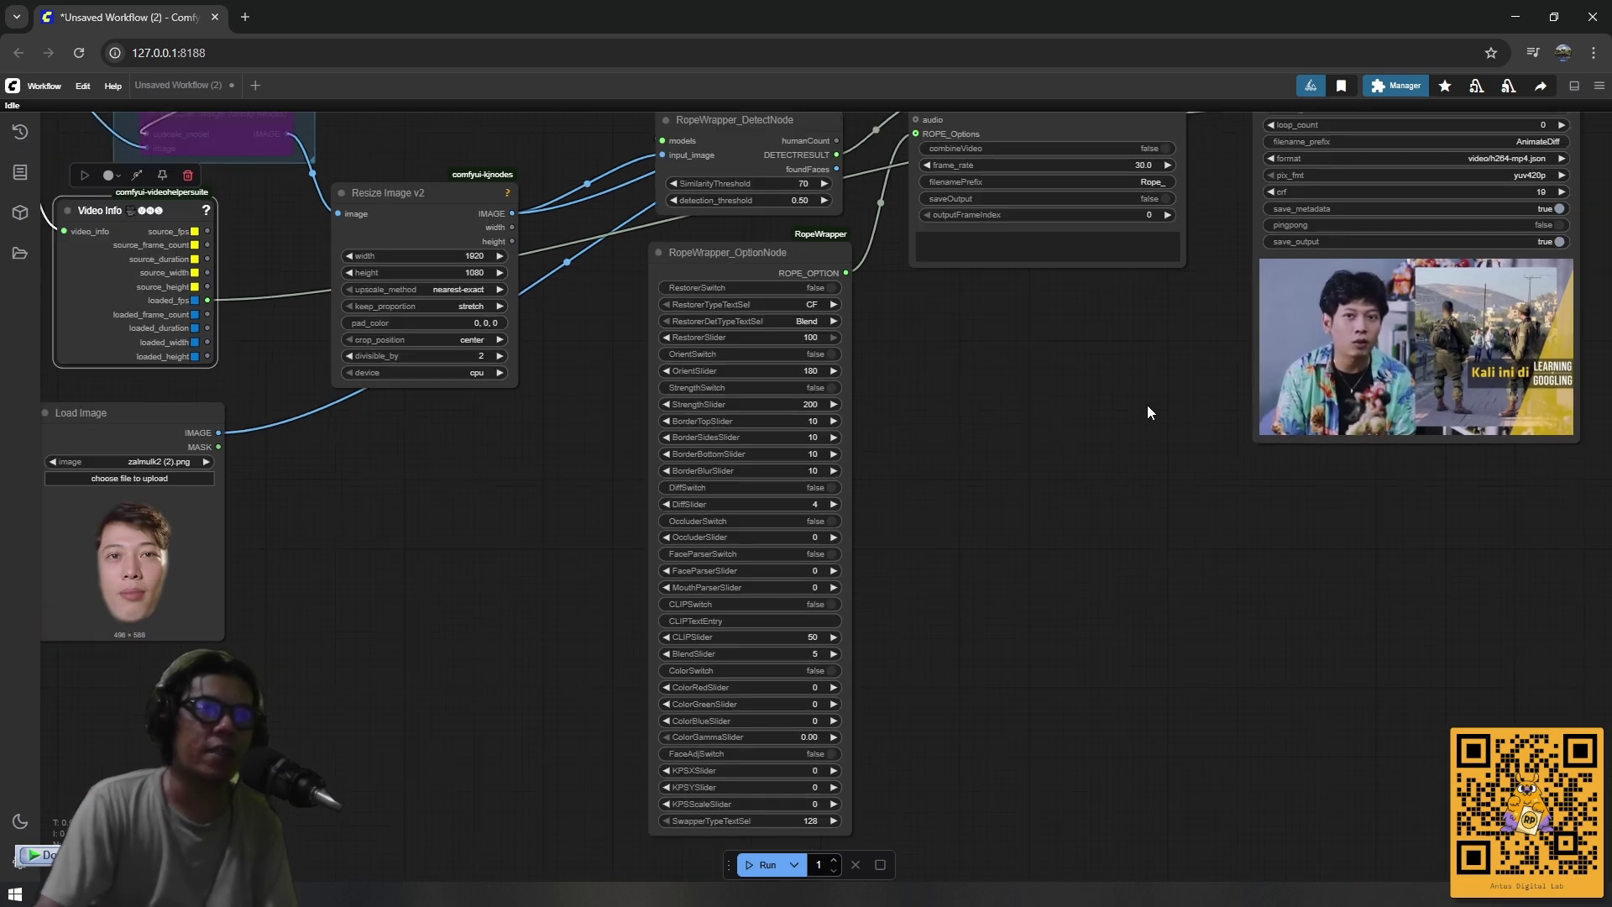
{"action": "left_click_drag", "start_coordinate": [1172, 388], "coordinate": [962, 422]}
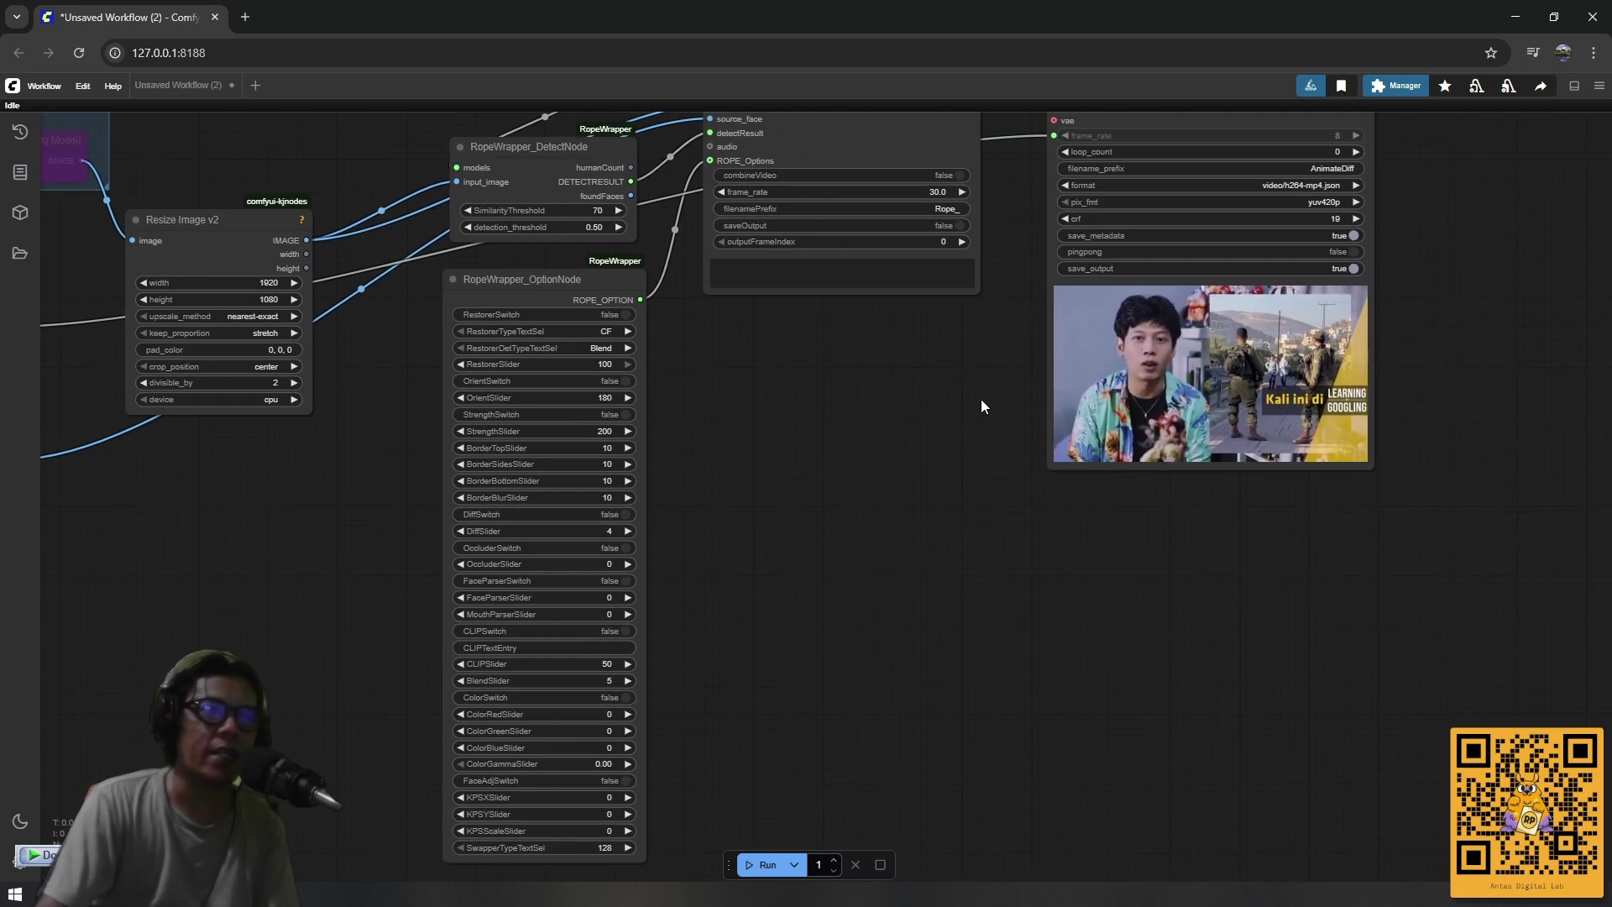
{"action": "scroll", "coordinate": [980, 406], "scroll_direction": "up", "scroll_amount": 1}
{"action": "scroll", "coordinate": [985, 387], "scroll_direction": "up", "scroll_amount": 1}
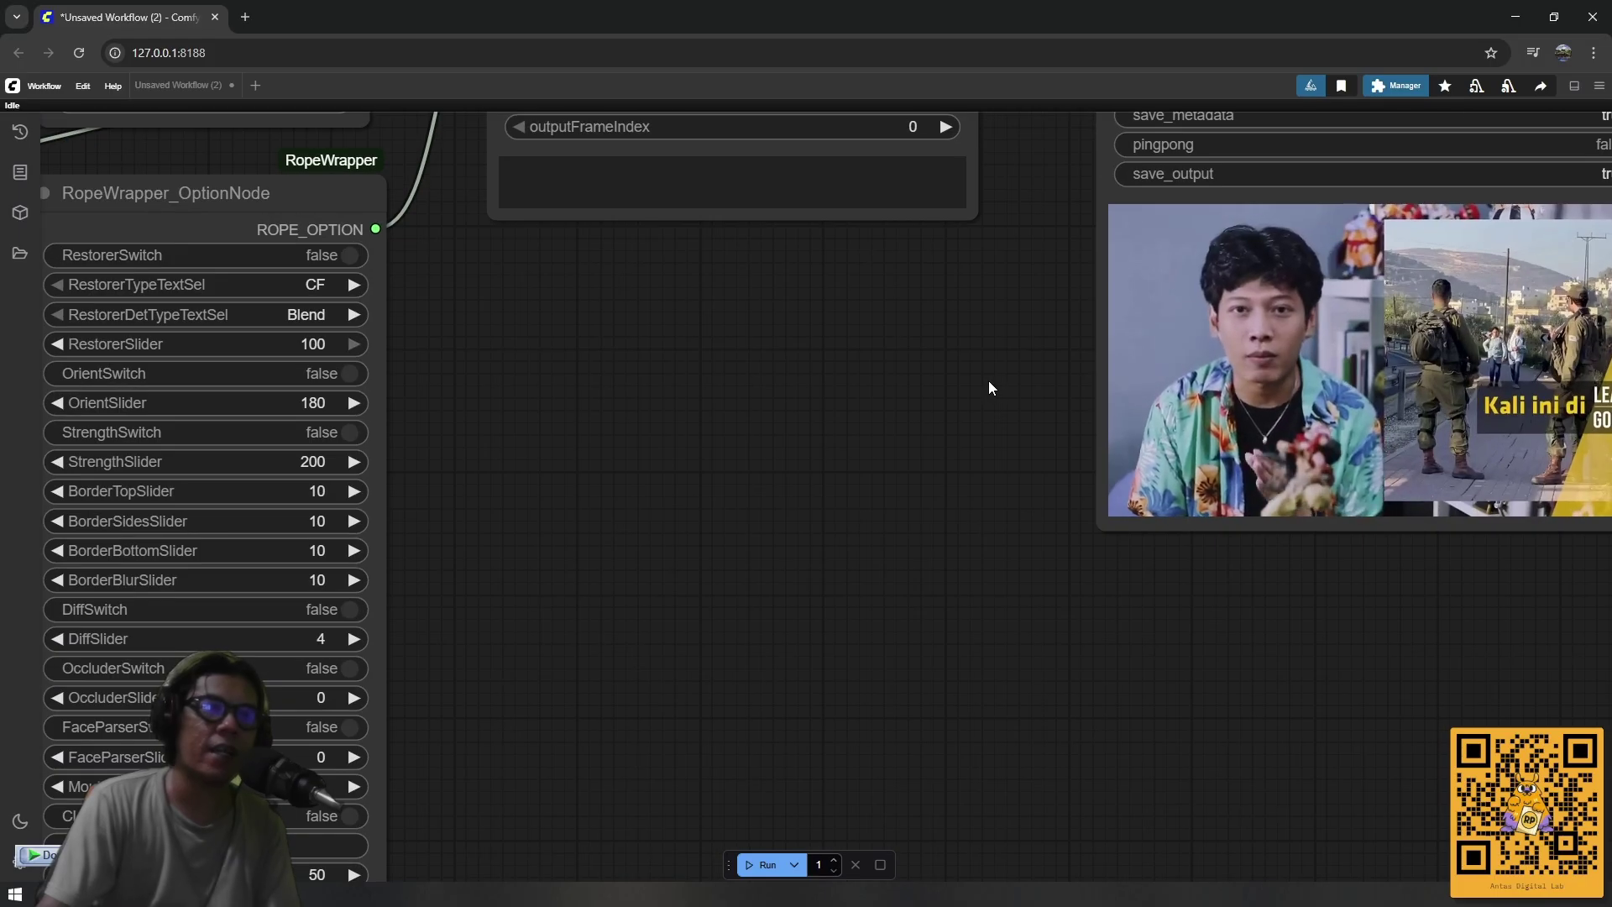
{"action": "left_click_drag", "start_coordinate": [989, 381], "coordinate": [778, 416]}
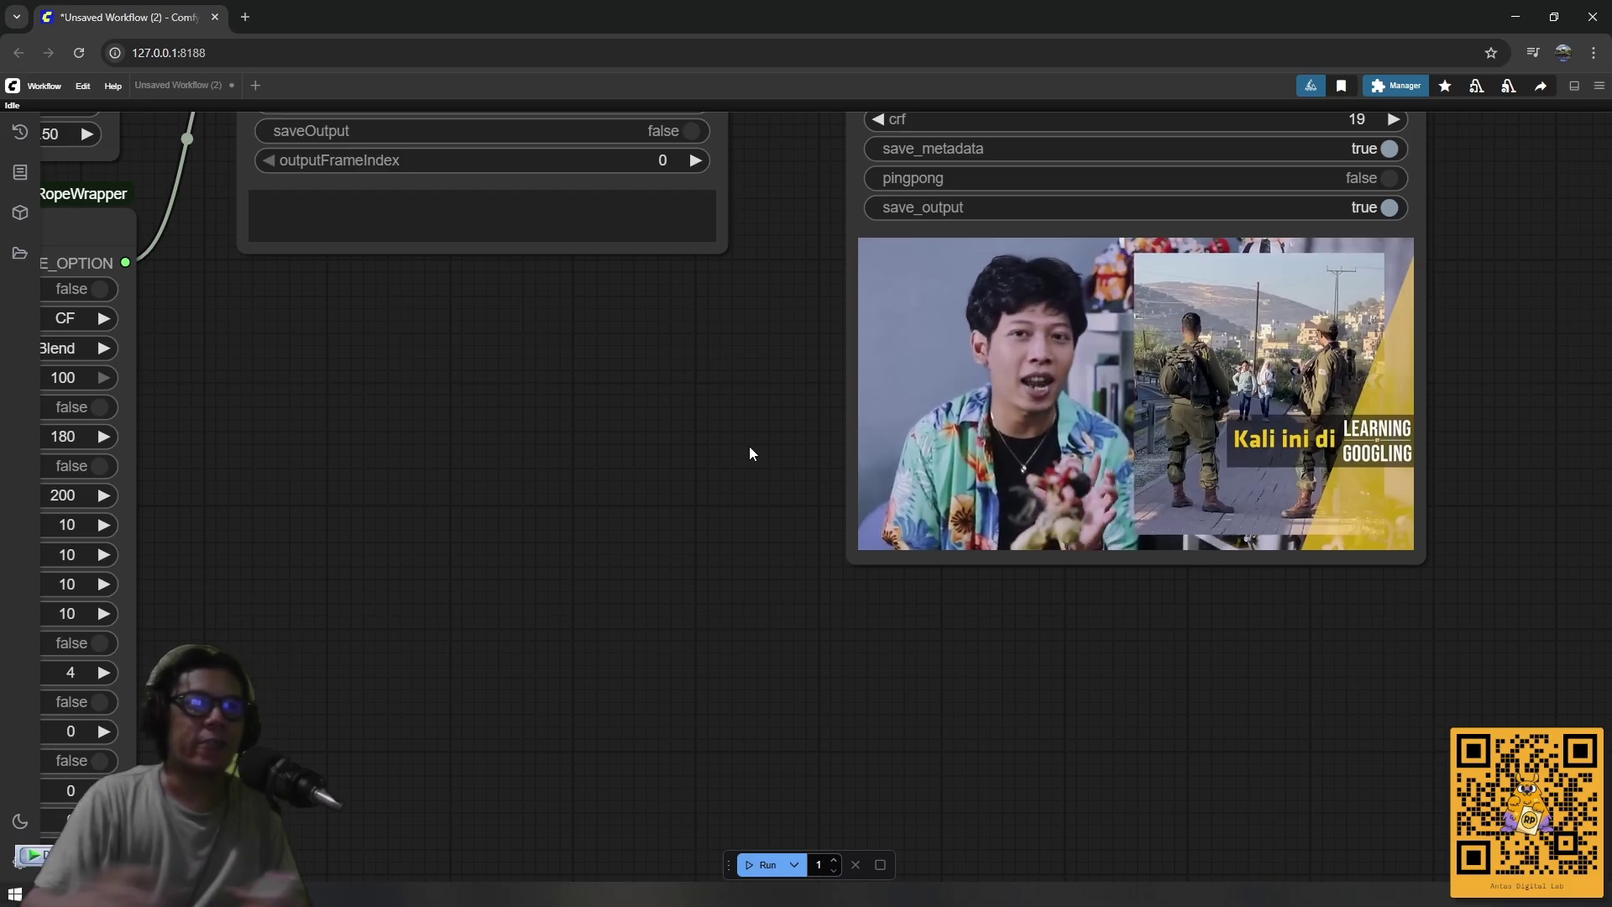
Switch to File Explorer and open the output folder inside ComfyUI_windows_portable\ComfyUI.
{"action": "scroll", "coordinate": [645, 407], "scroll_direction": "down", "scroll_amount": 1}
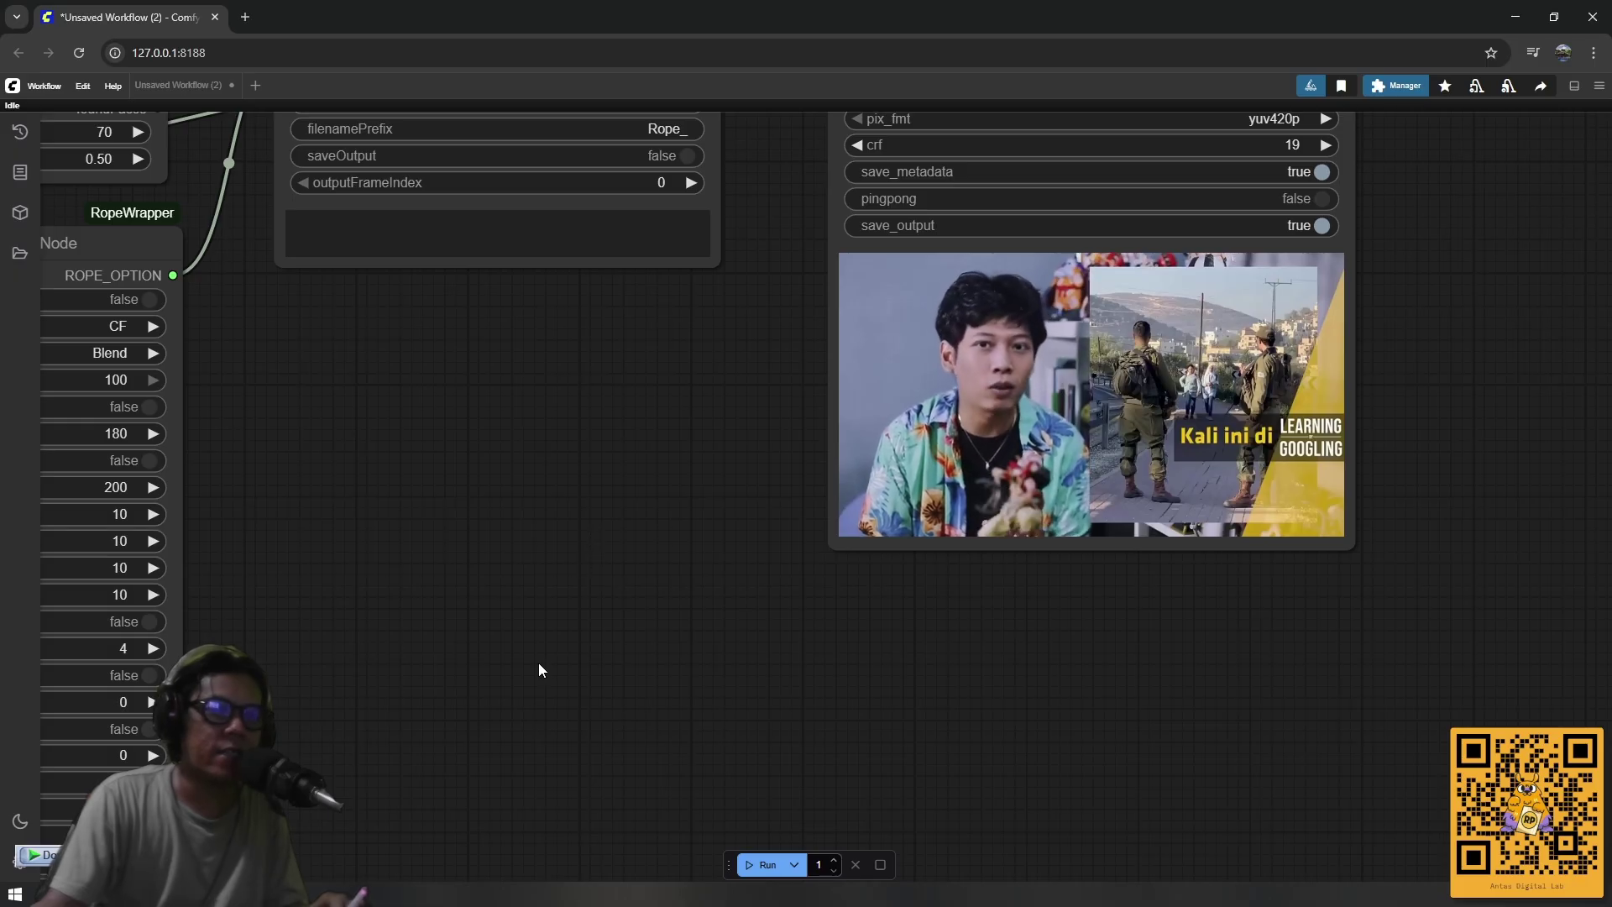
{"action": "left_click", "coordinate": [177, 893]}
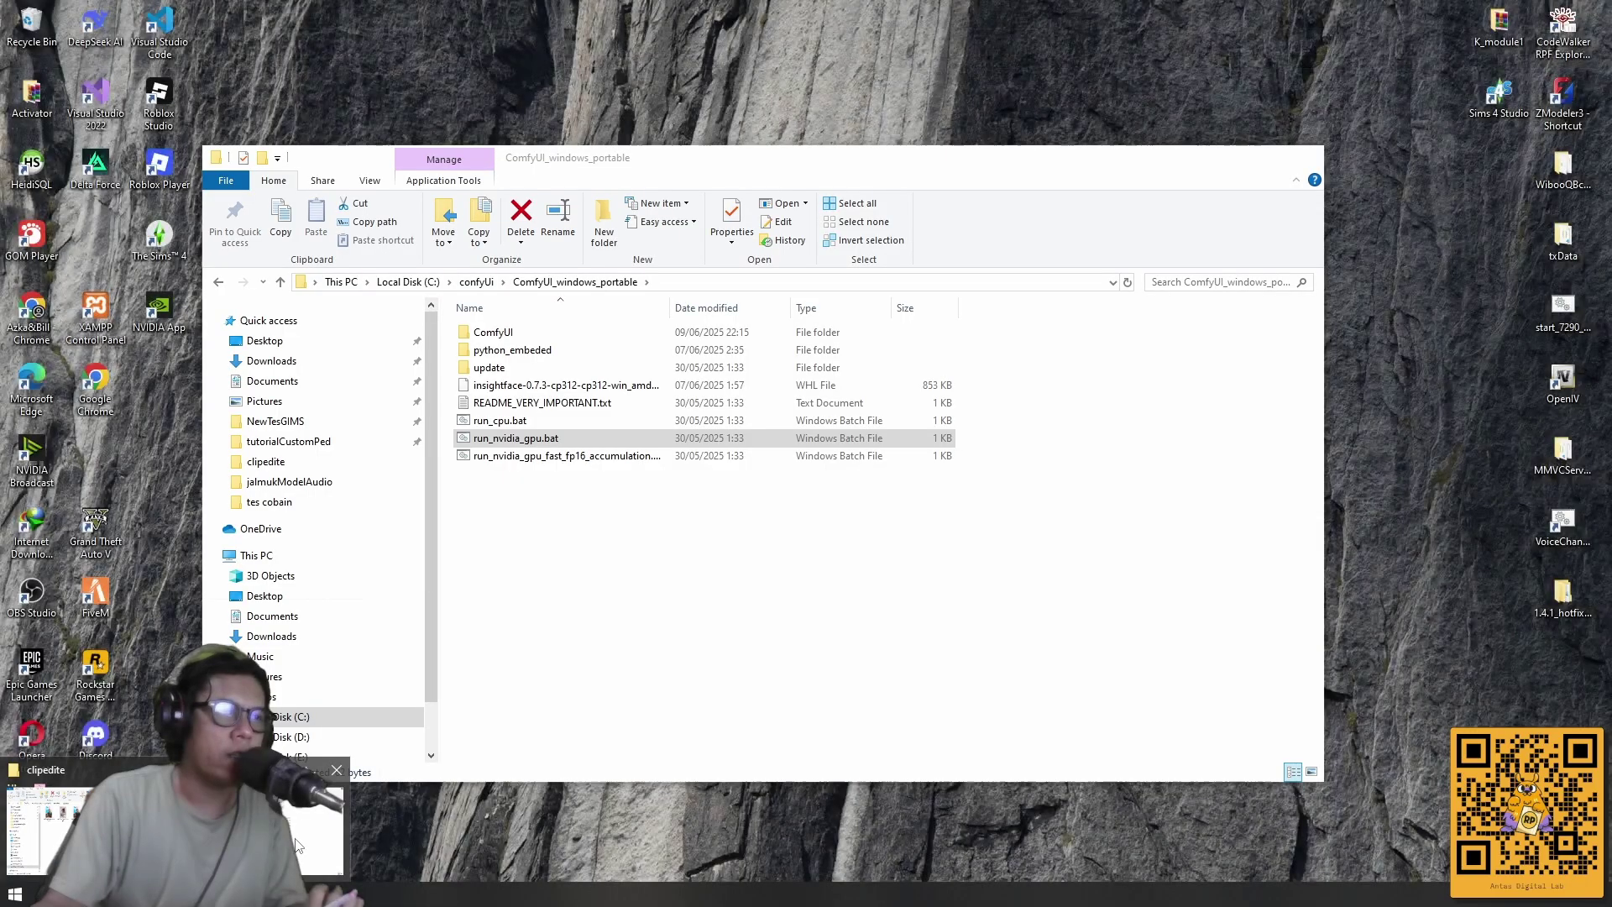
{"action": "left_click", "coordinate": [277, 827]}
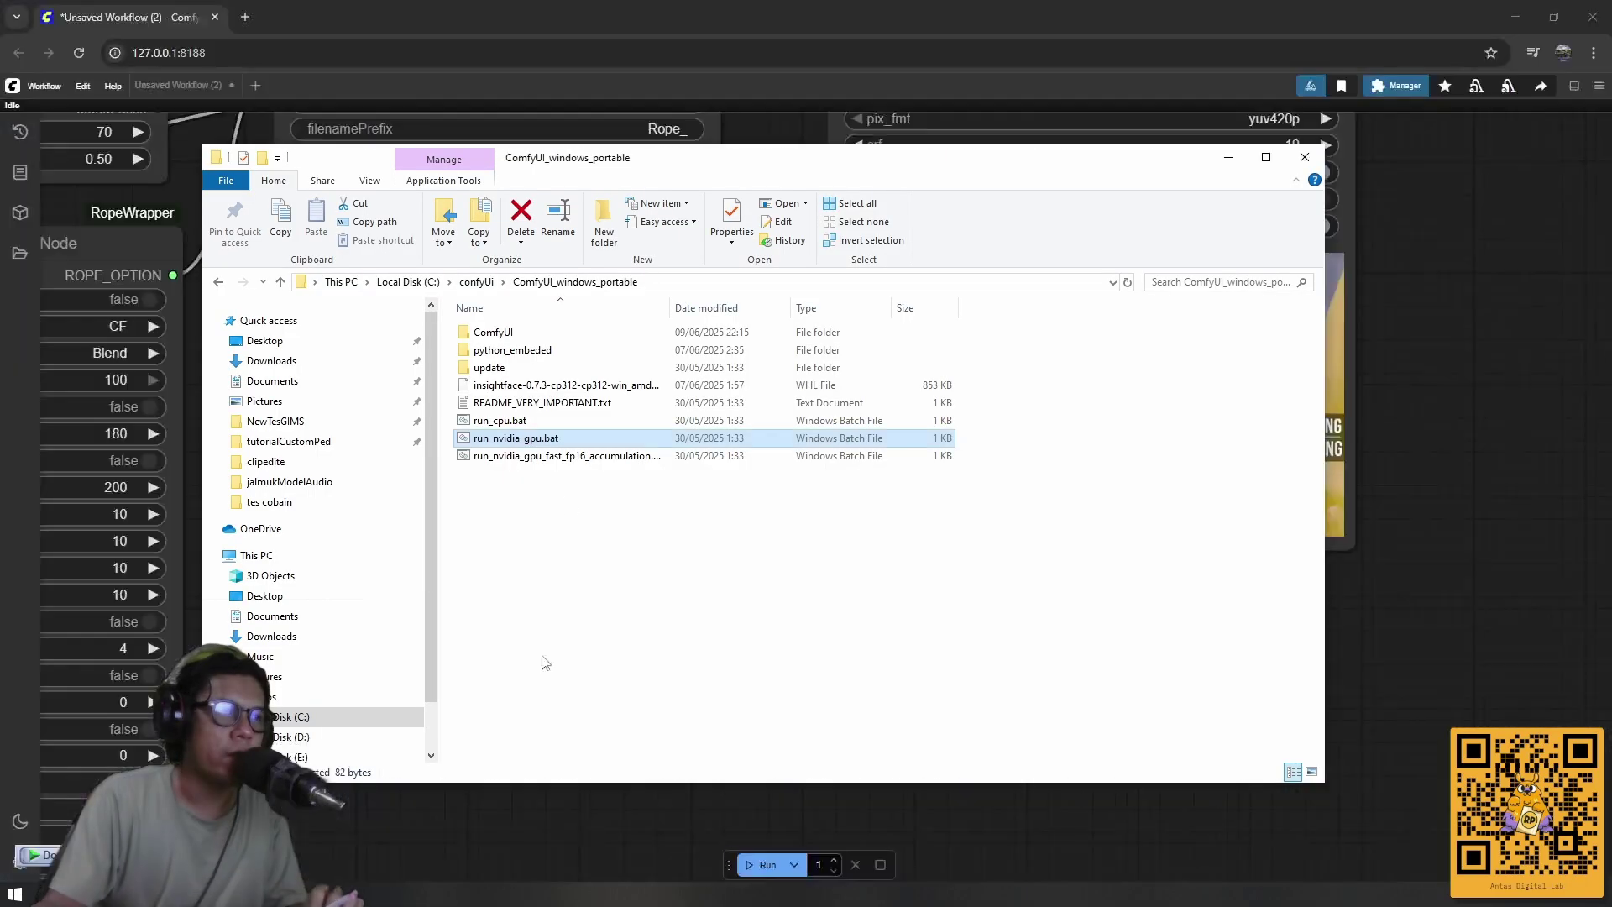
{"action": "double_click", "coordinate": [493, 333]}
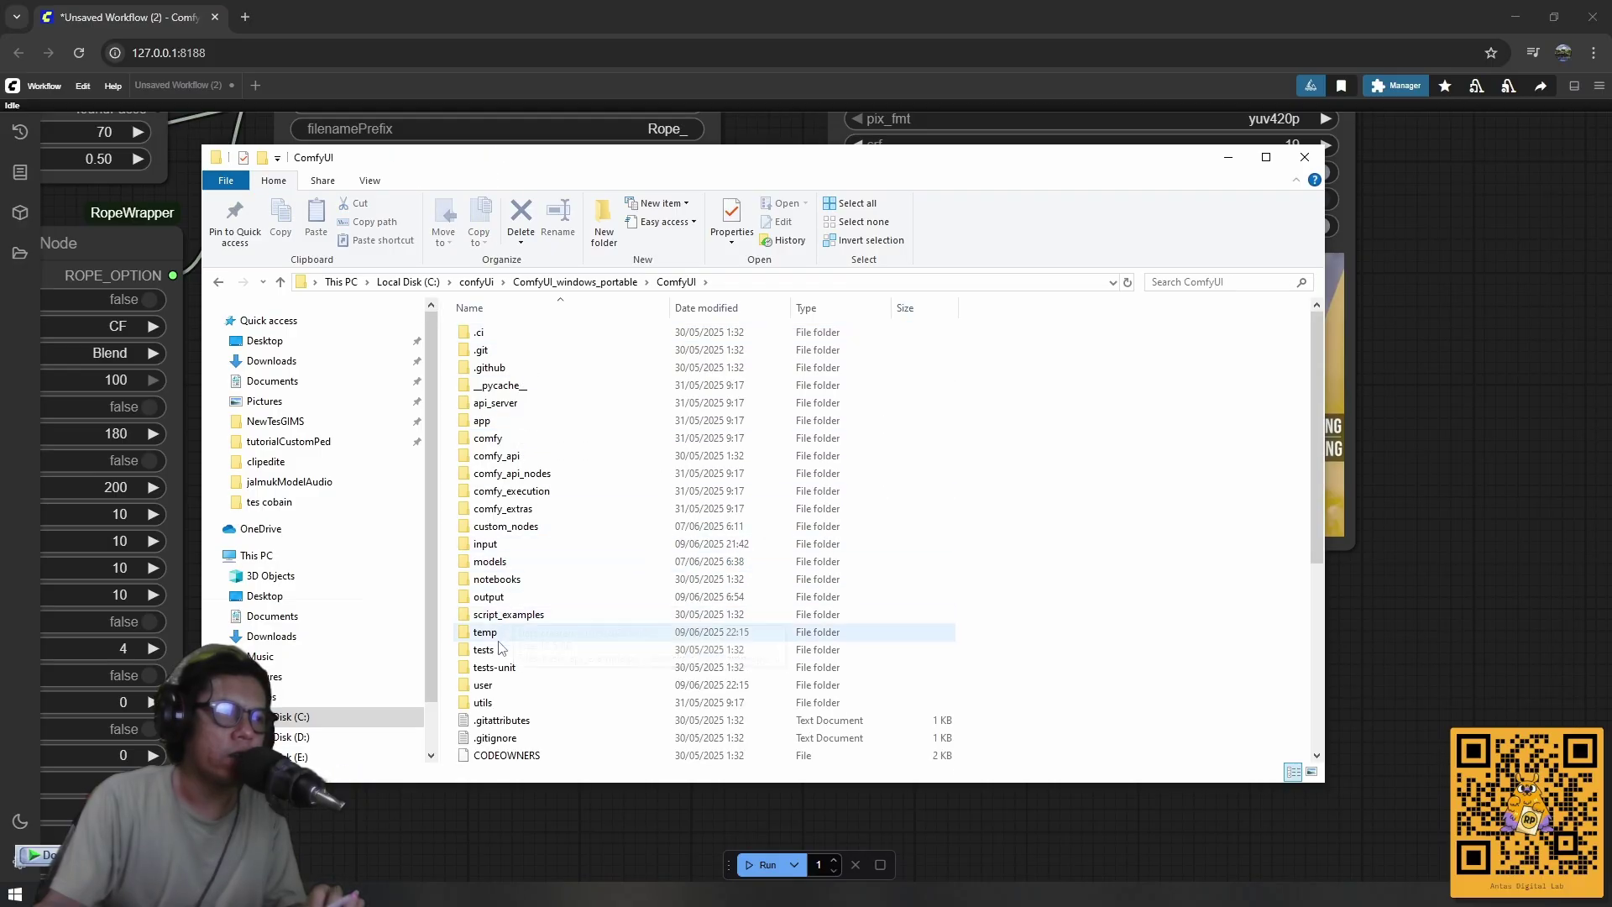
{"action": "double_click", "coordinate": [514, 598]}
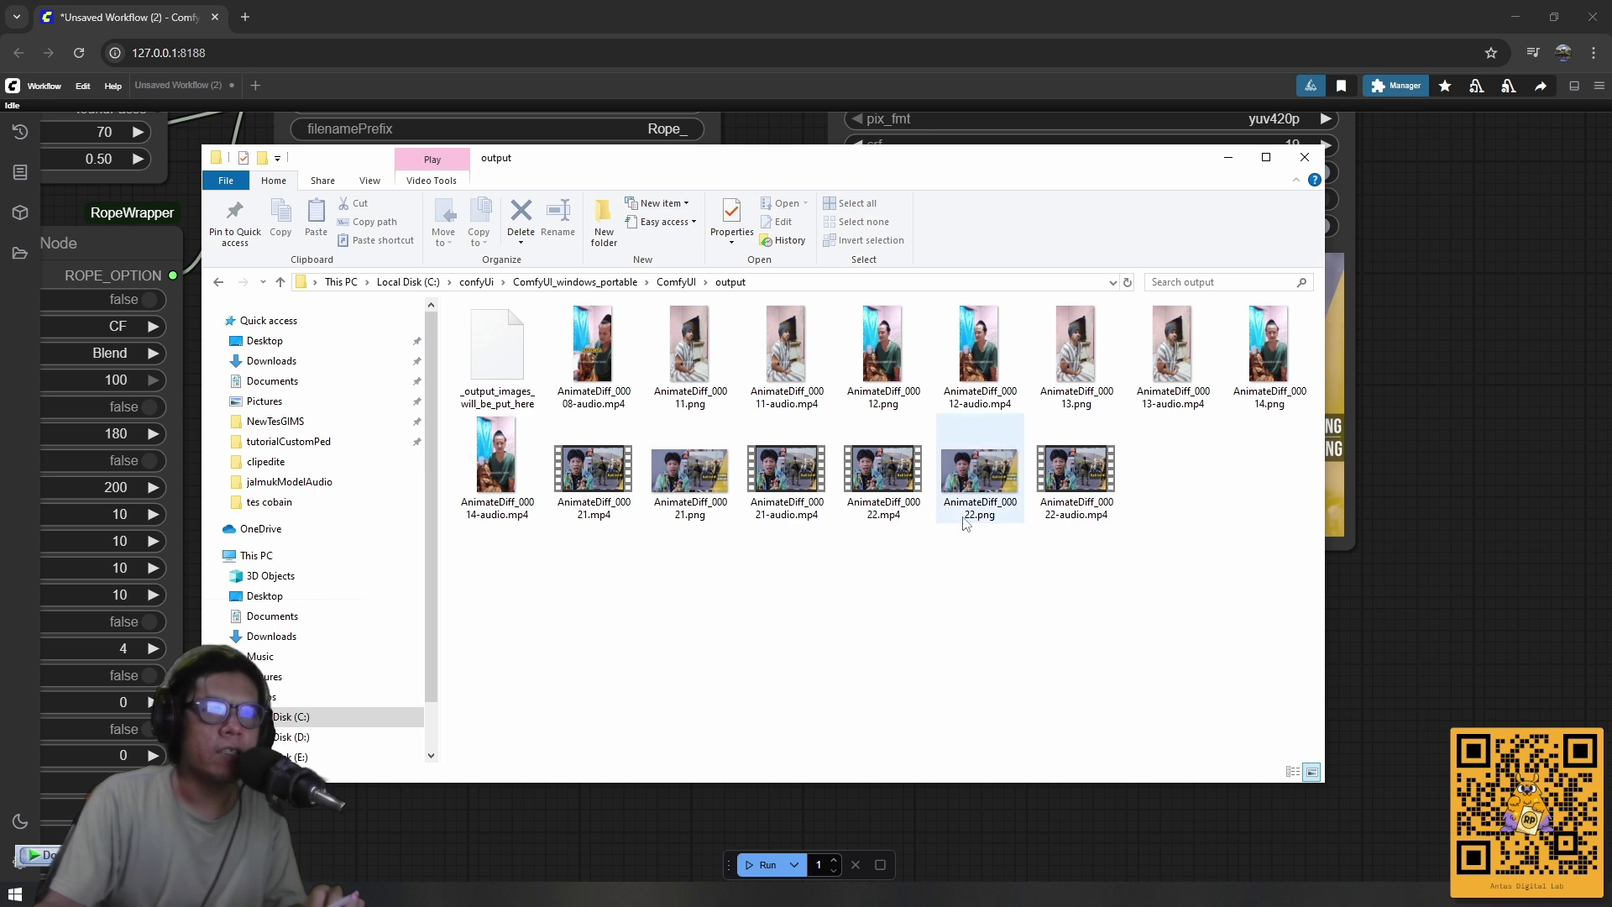
Delete AnimateDiff_00021.mp4, AnimateDiff_00021.png and AnimateDiff_00021-audio.mp4 from the output folder.
{"action": "left_click_drag", "start_coordinate": [591, 575], "coordinate": [810, 506]}
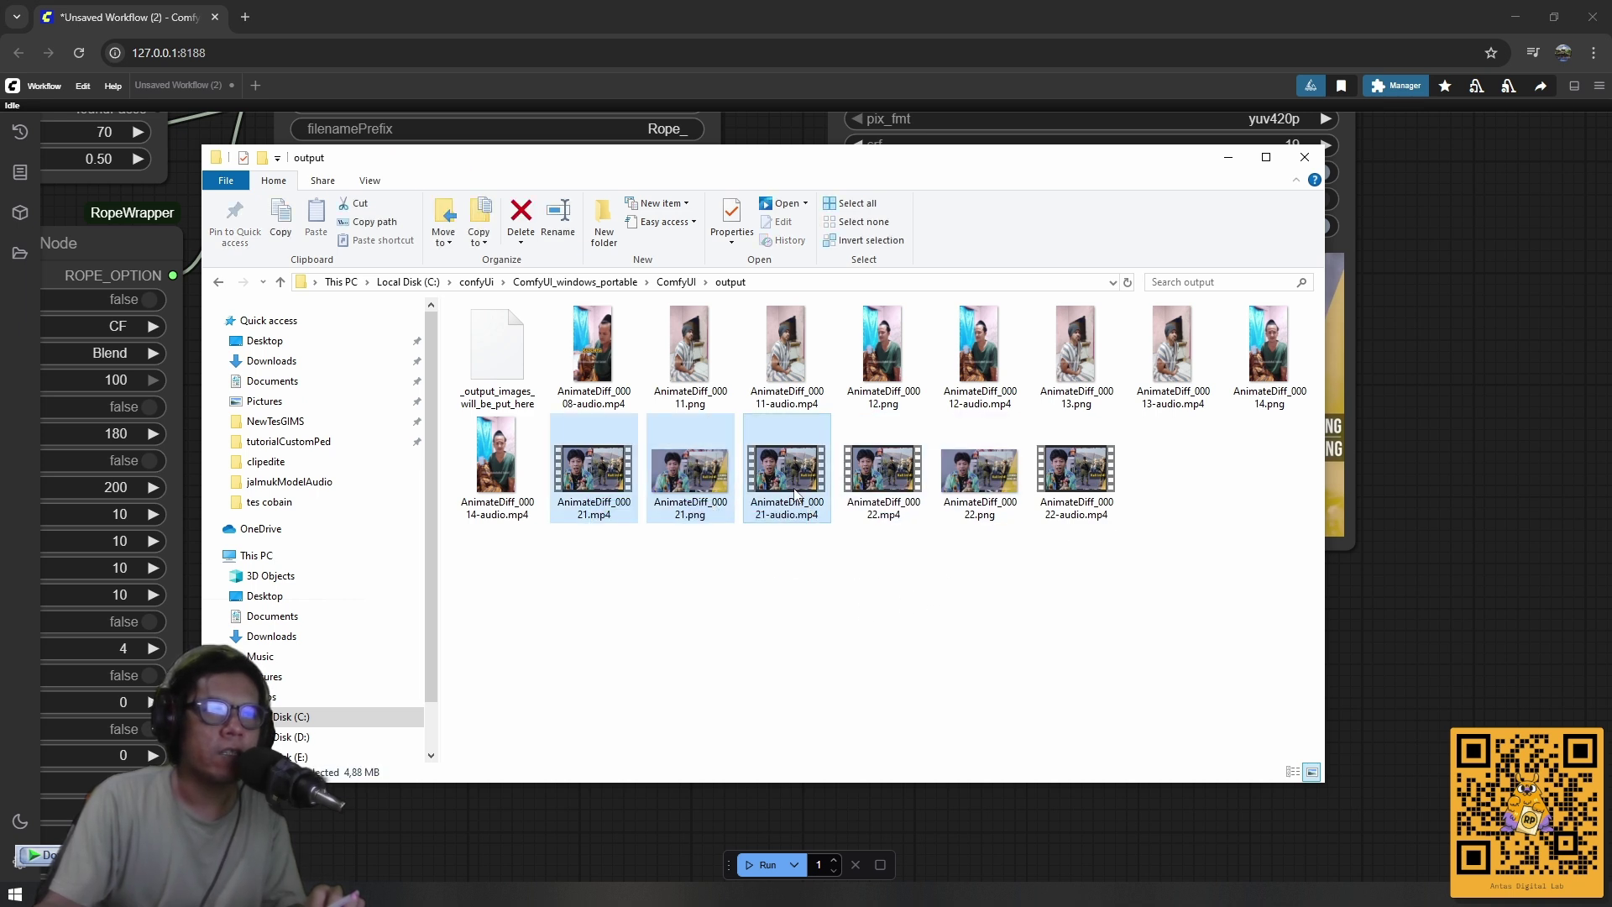
{"action": "right_click", "coordinate": [794, 494]}
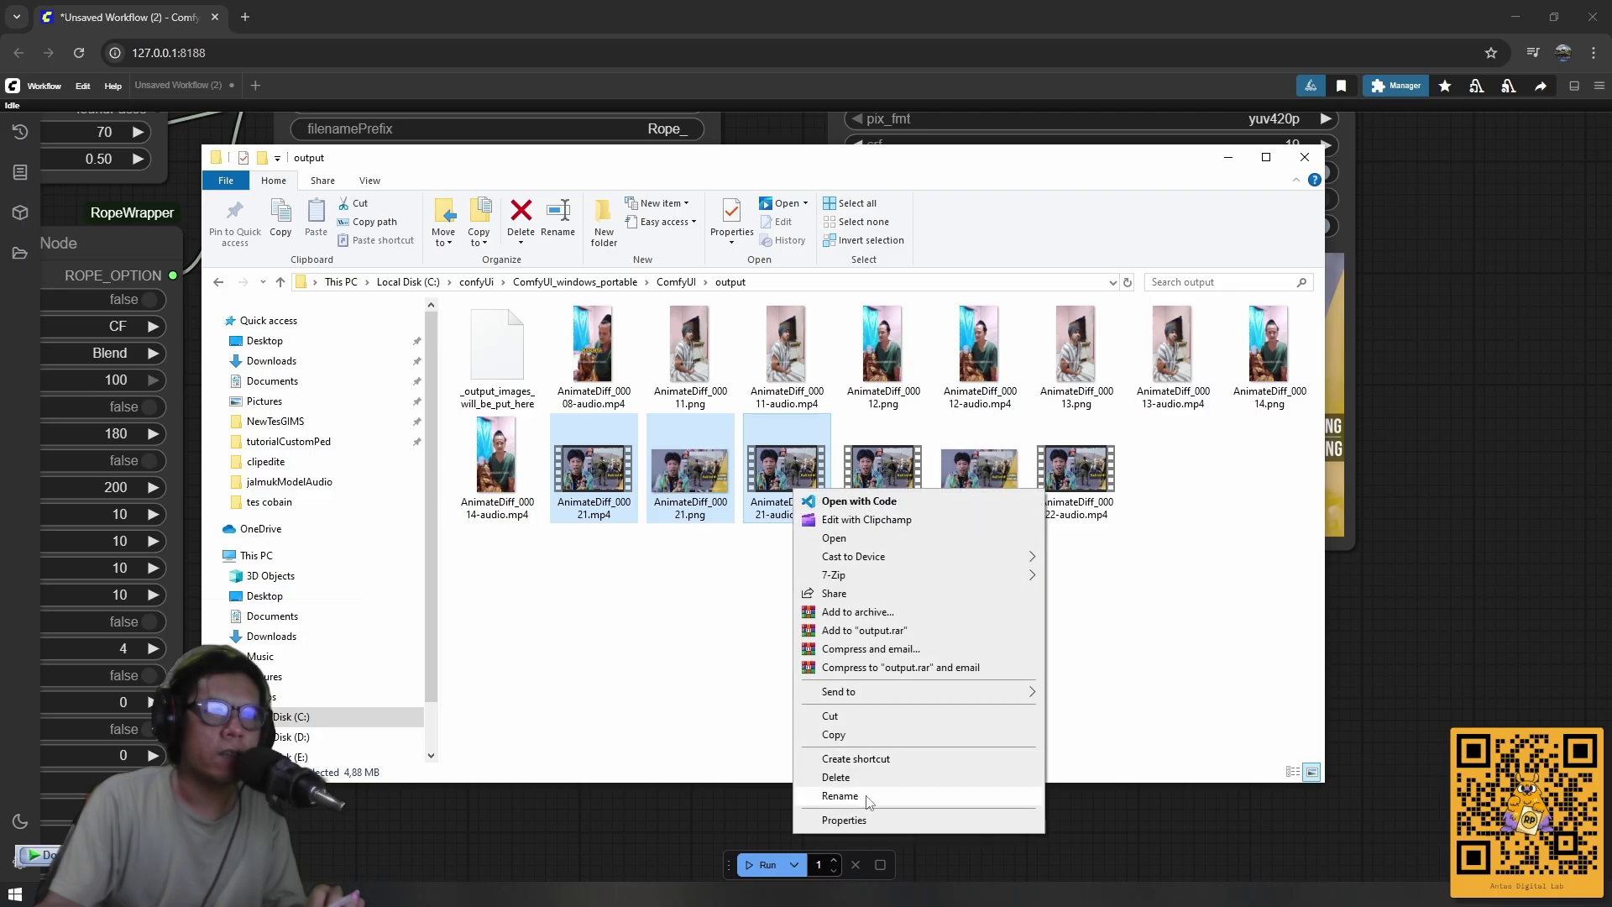
{"action": "left_click", "coordinate": [838, 777]}
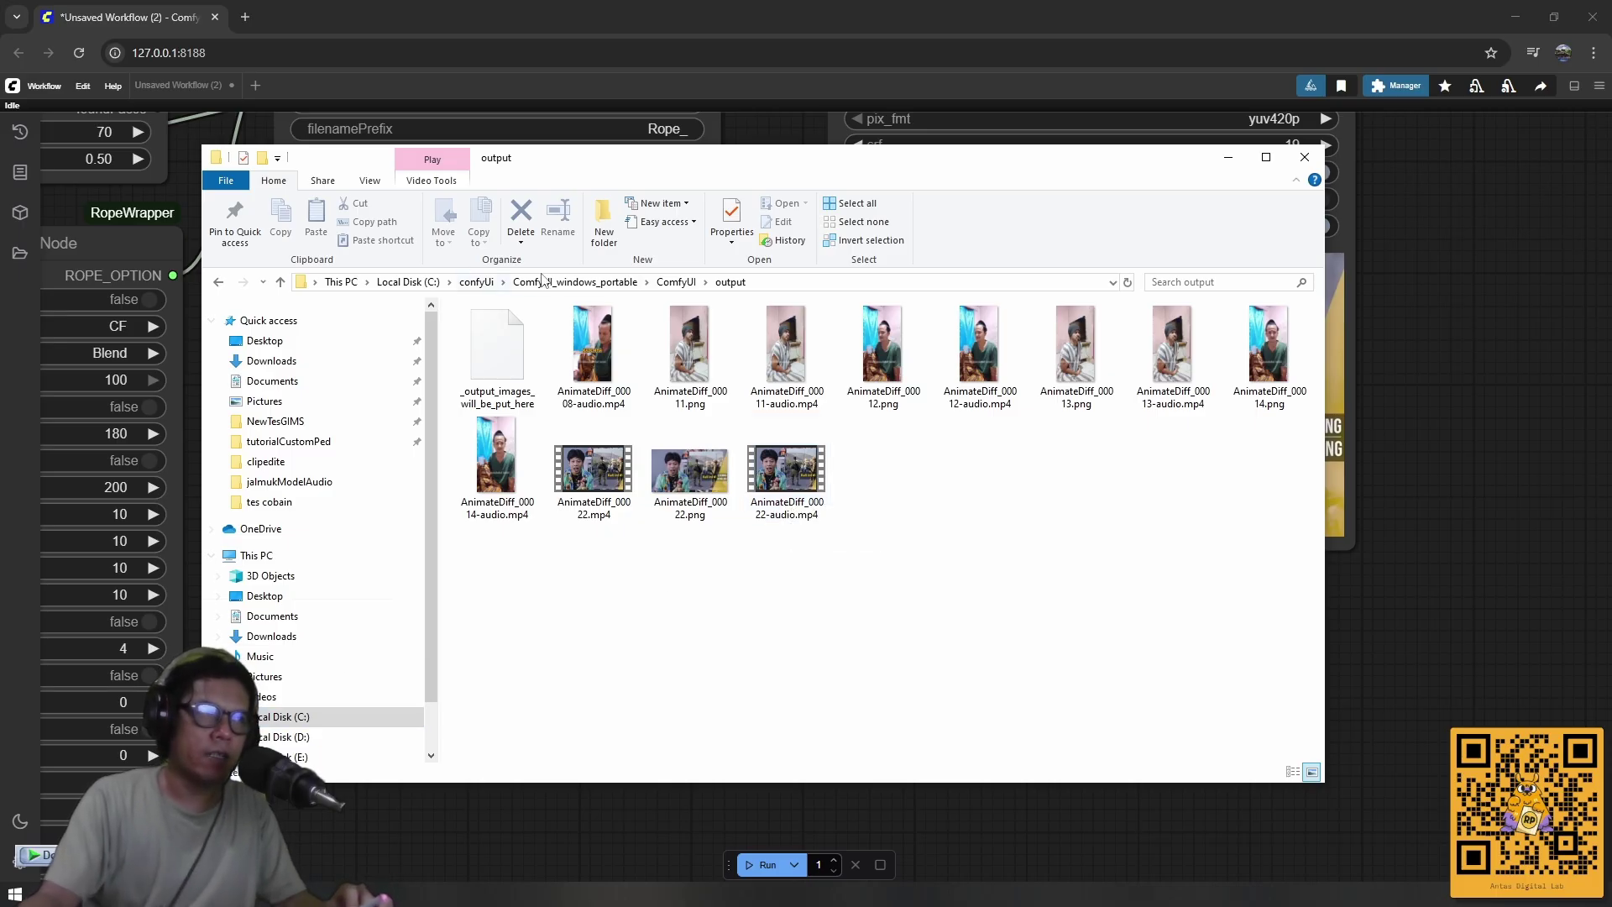
Retrace the path to the rendered videos from ComfyUI_windows_portable through ComfyUI to the output folder.
{"action": "left_click", "coordinate": [692, 285]}
{"action": "left_click", "coordinate": [559, 289]}
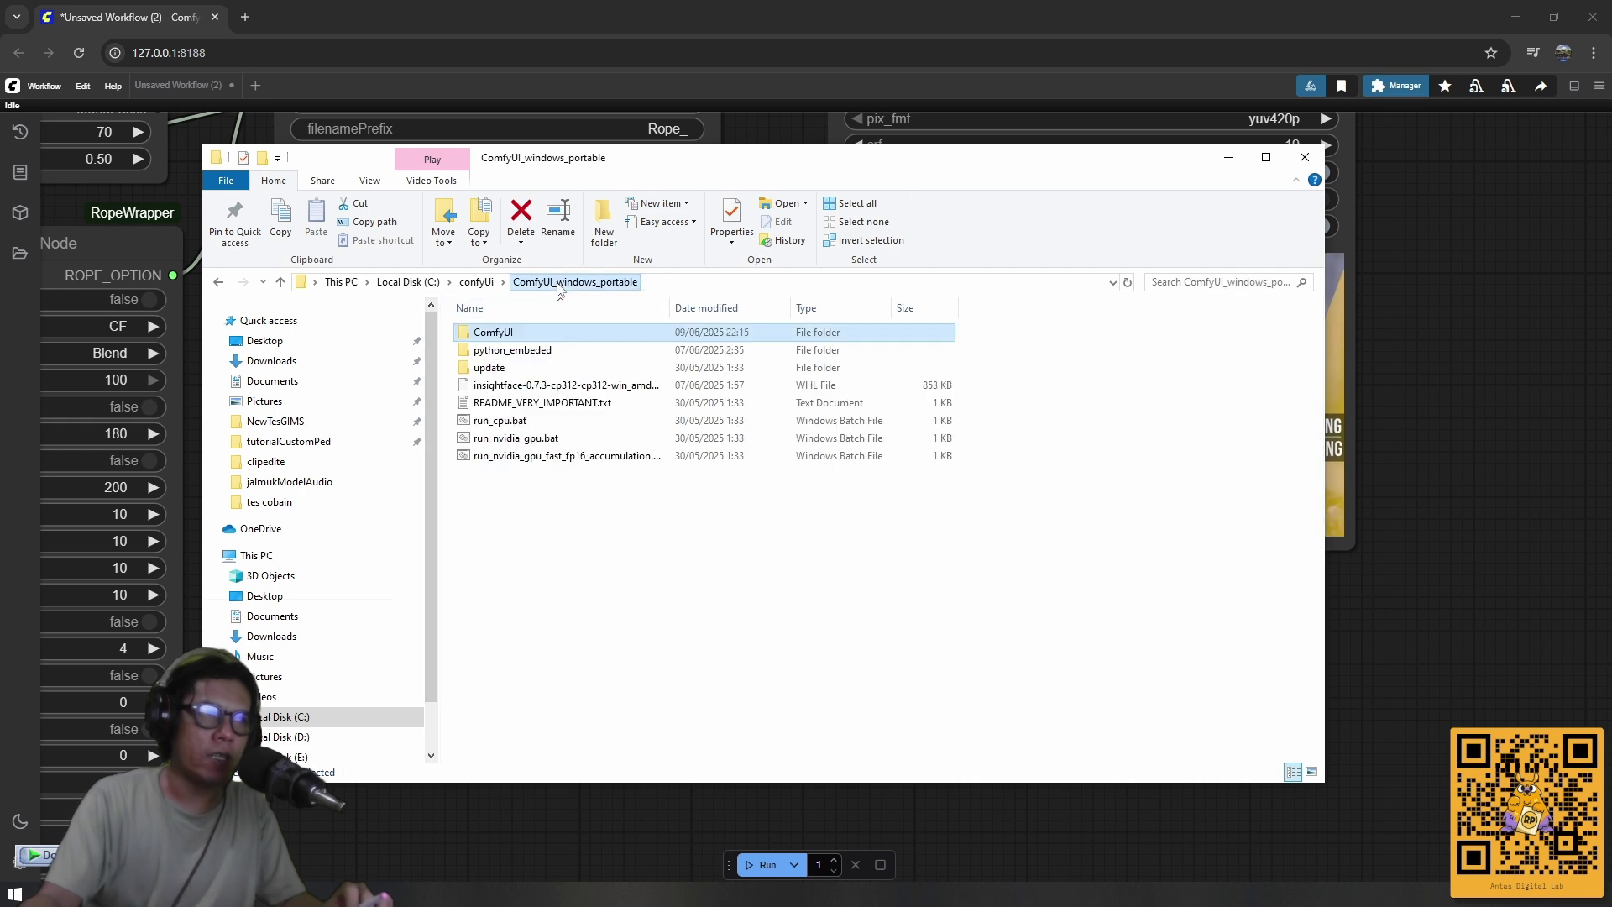
{"action": "double_click", "coordinate": [499, 338]}
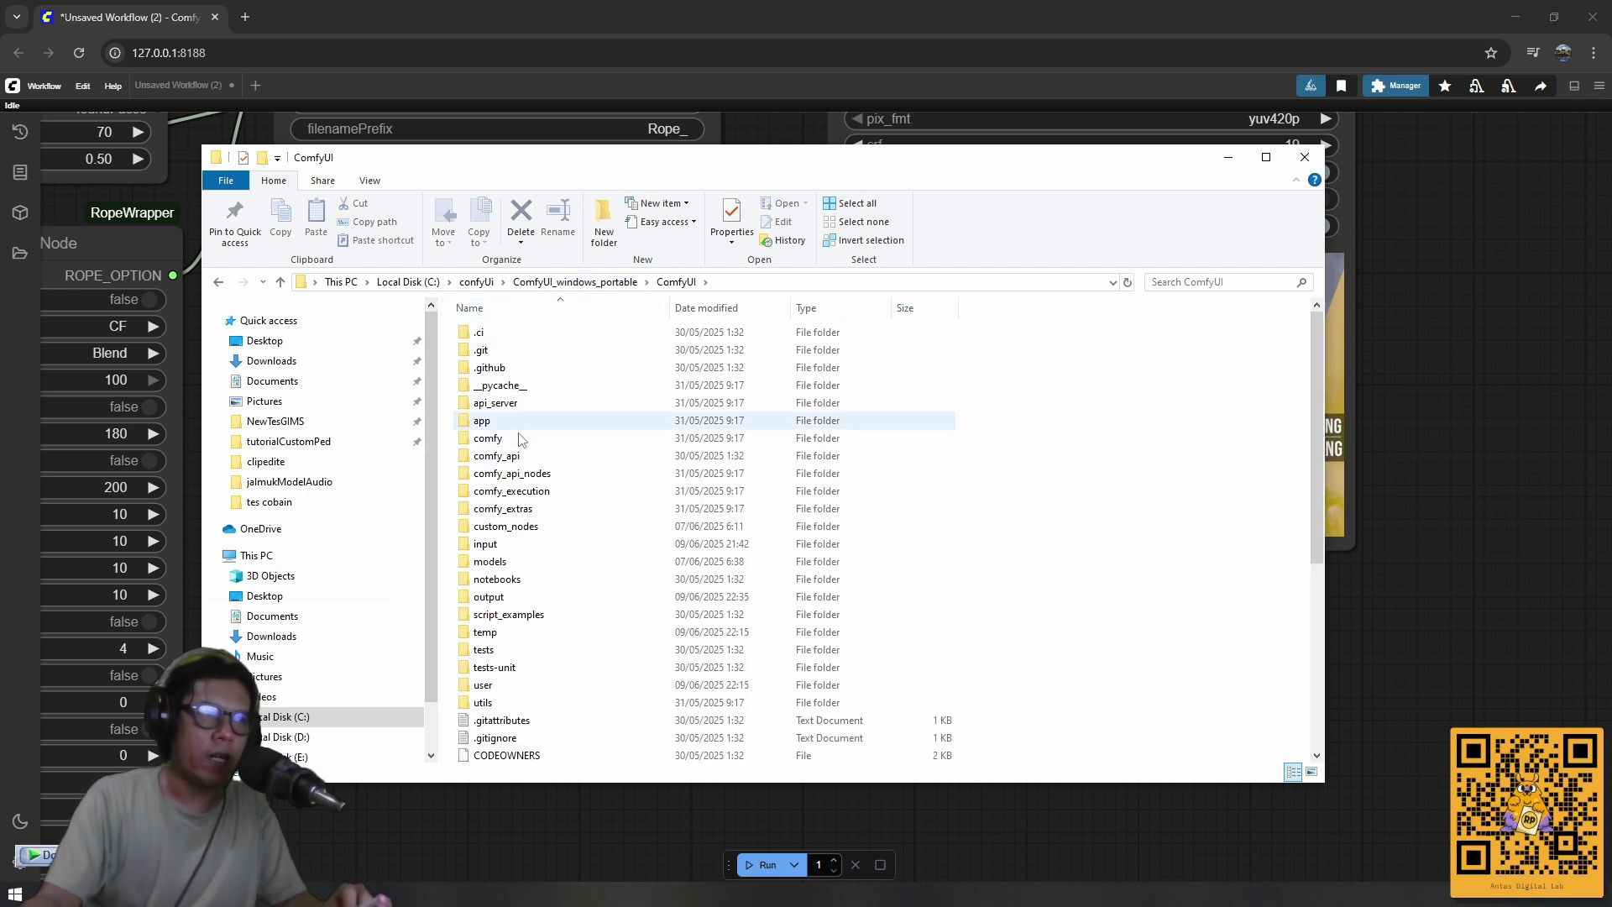
{"action": "double_click", "coordinate": [501, 598]}
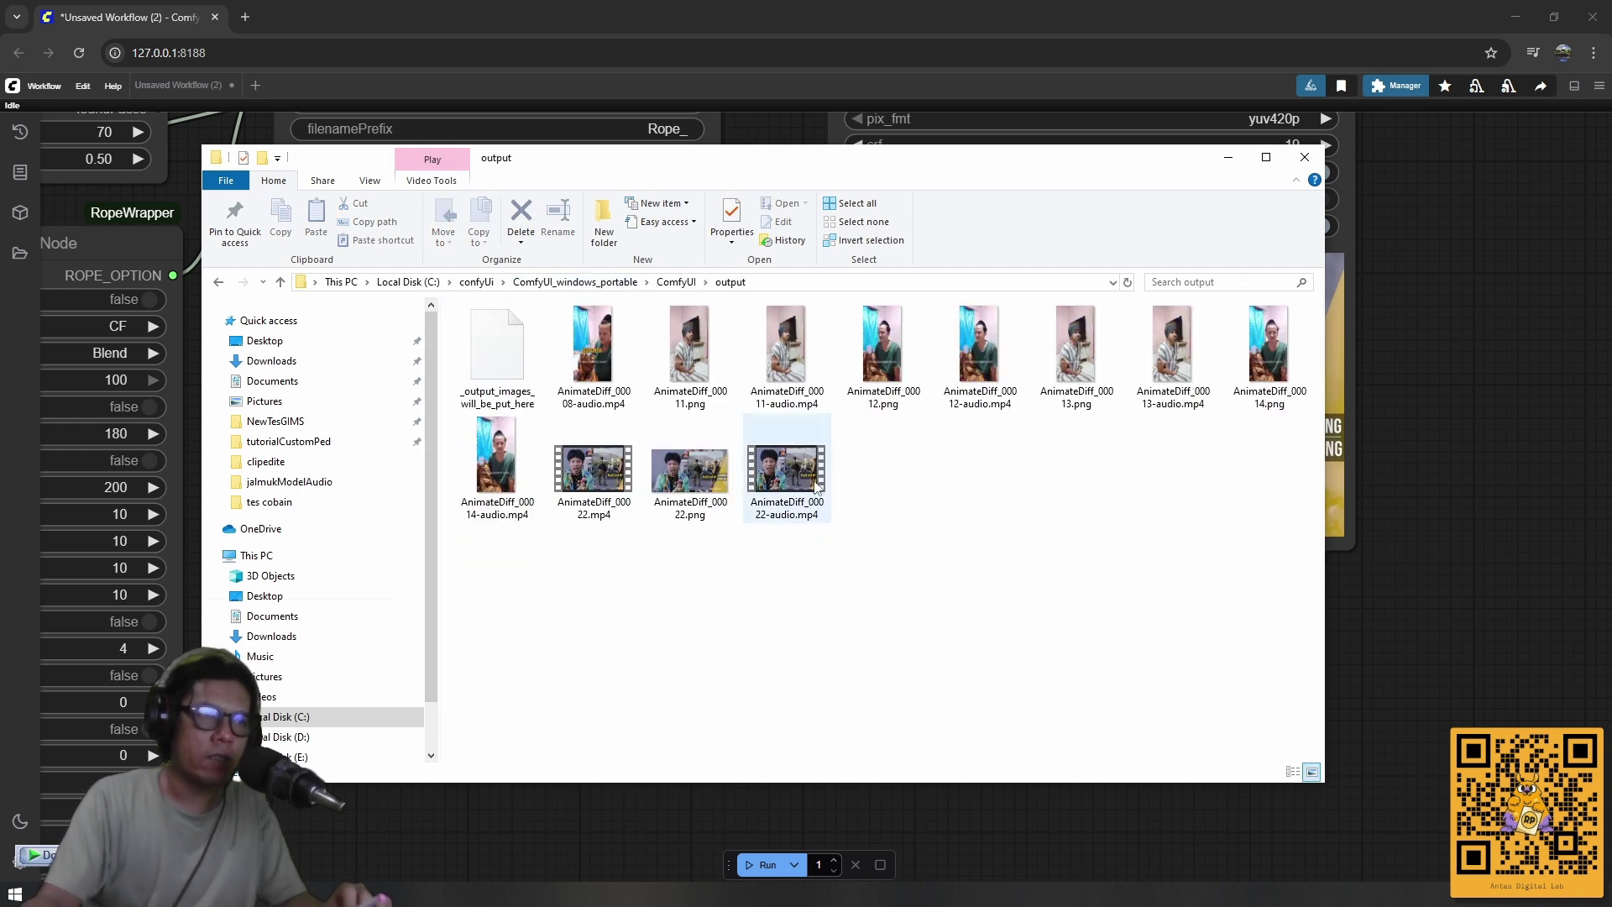
Return to the ComfyUI workflow and examine the Video Combine preview, the RopeWrapper nodes and the whole node graph.
{"action": "key", "text": "alt+Tab"}
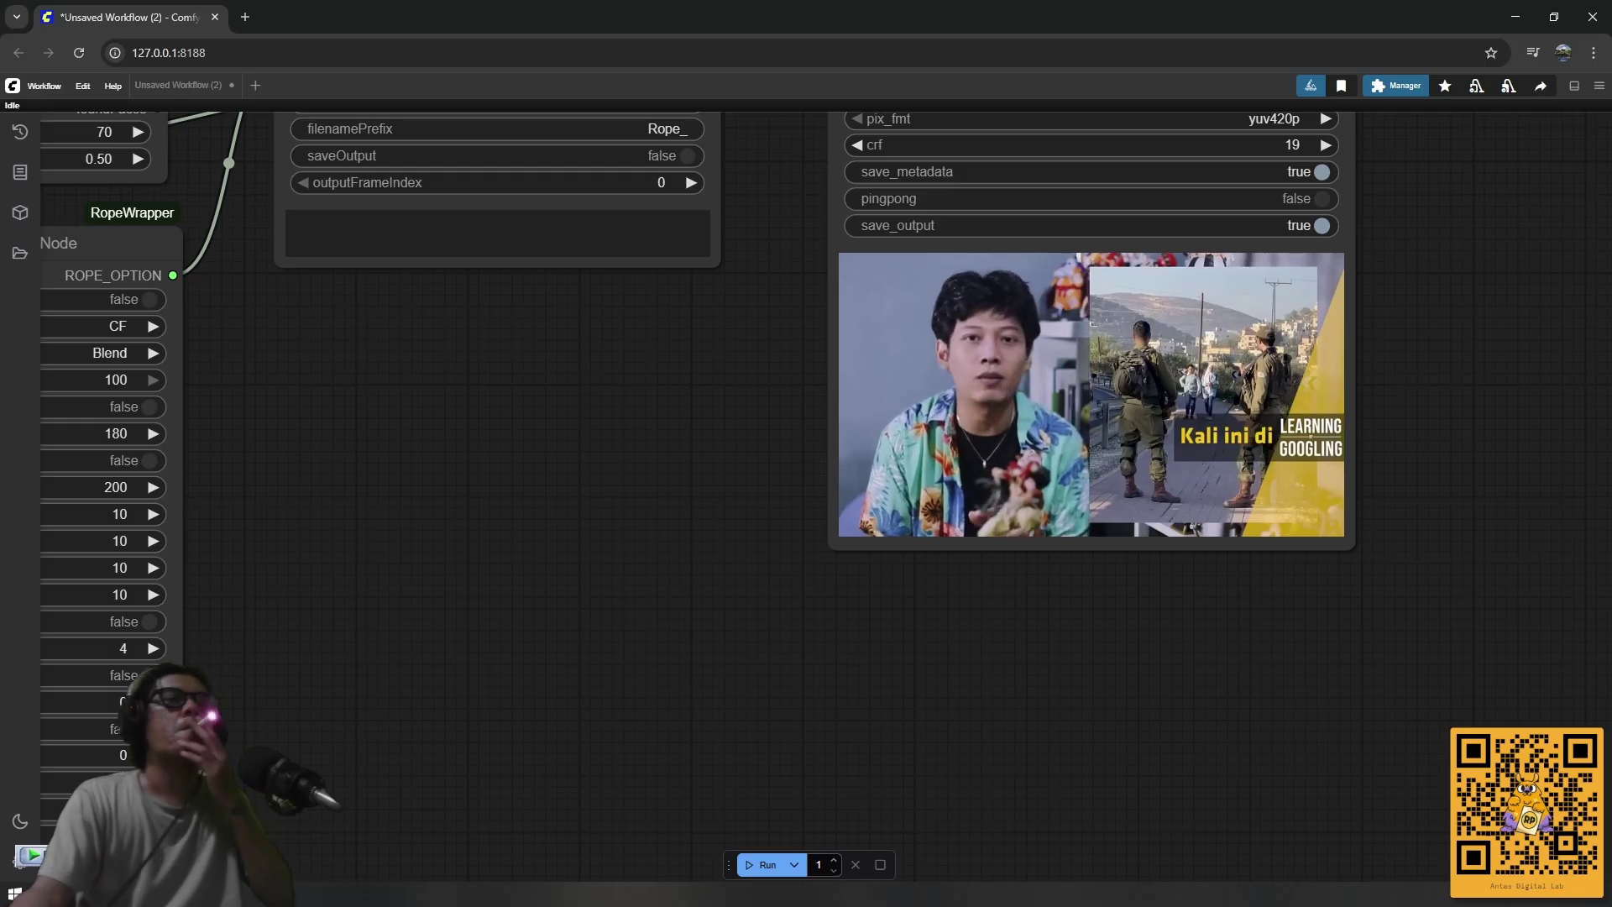
{"action": "scroll", "coordinate": [764, 695], "scroll_direction": "down", "scroll_amount": 4}
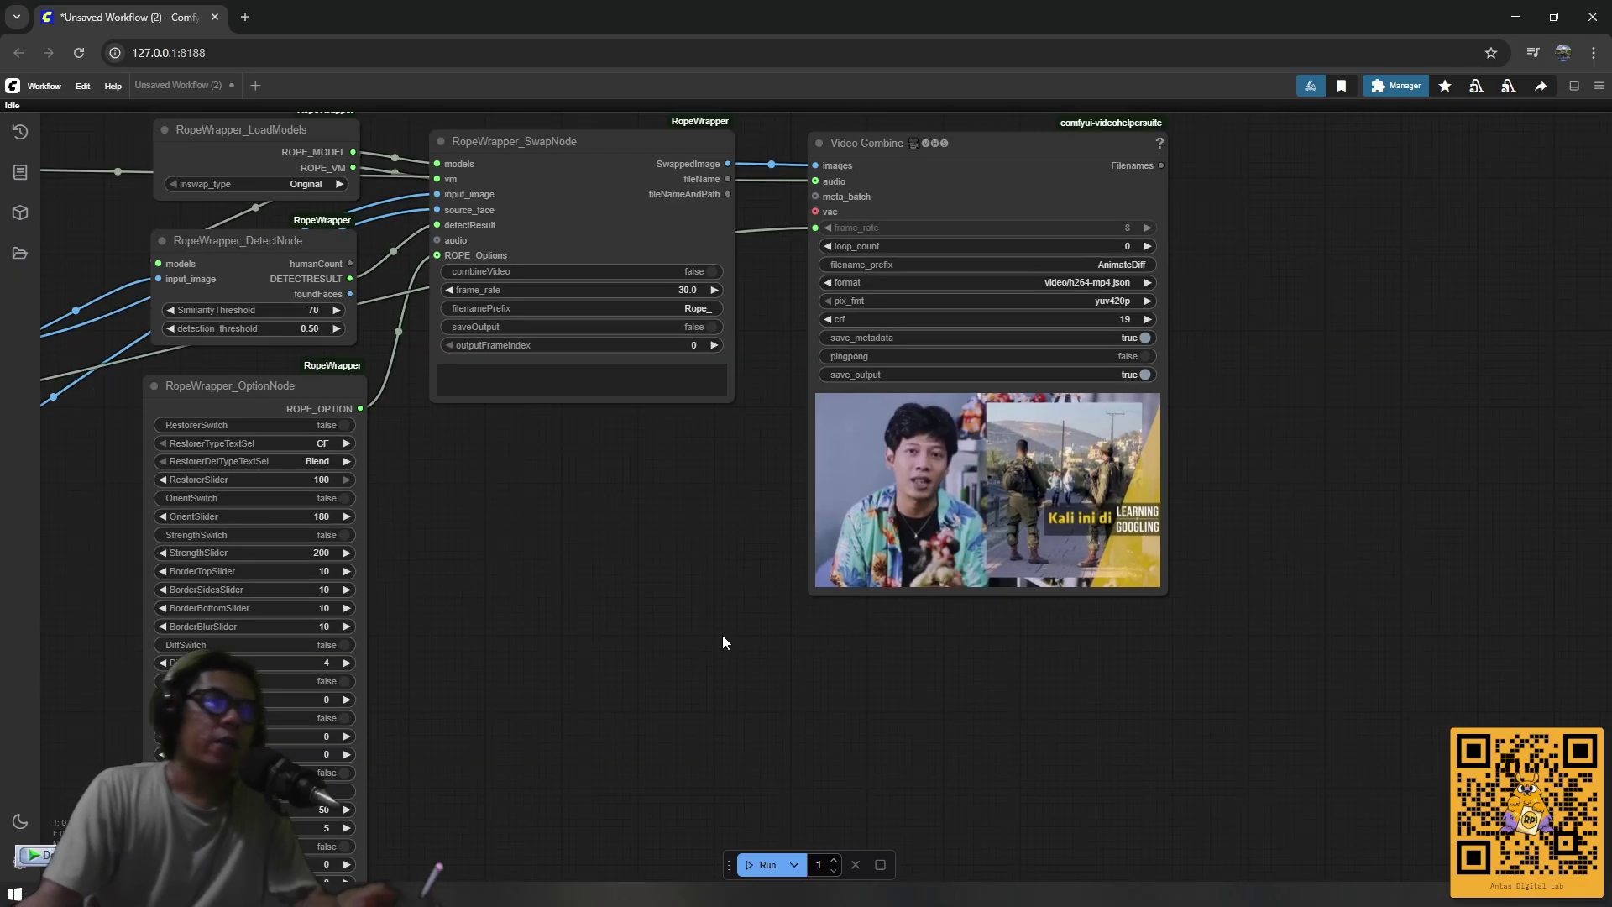
{"action": "scroll", "coordinate": [799, 611], "scroll_direction": "up", "scroll_amount": 3}
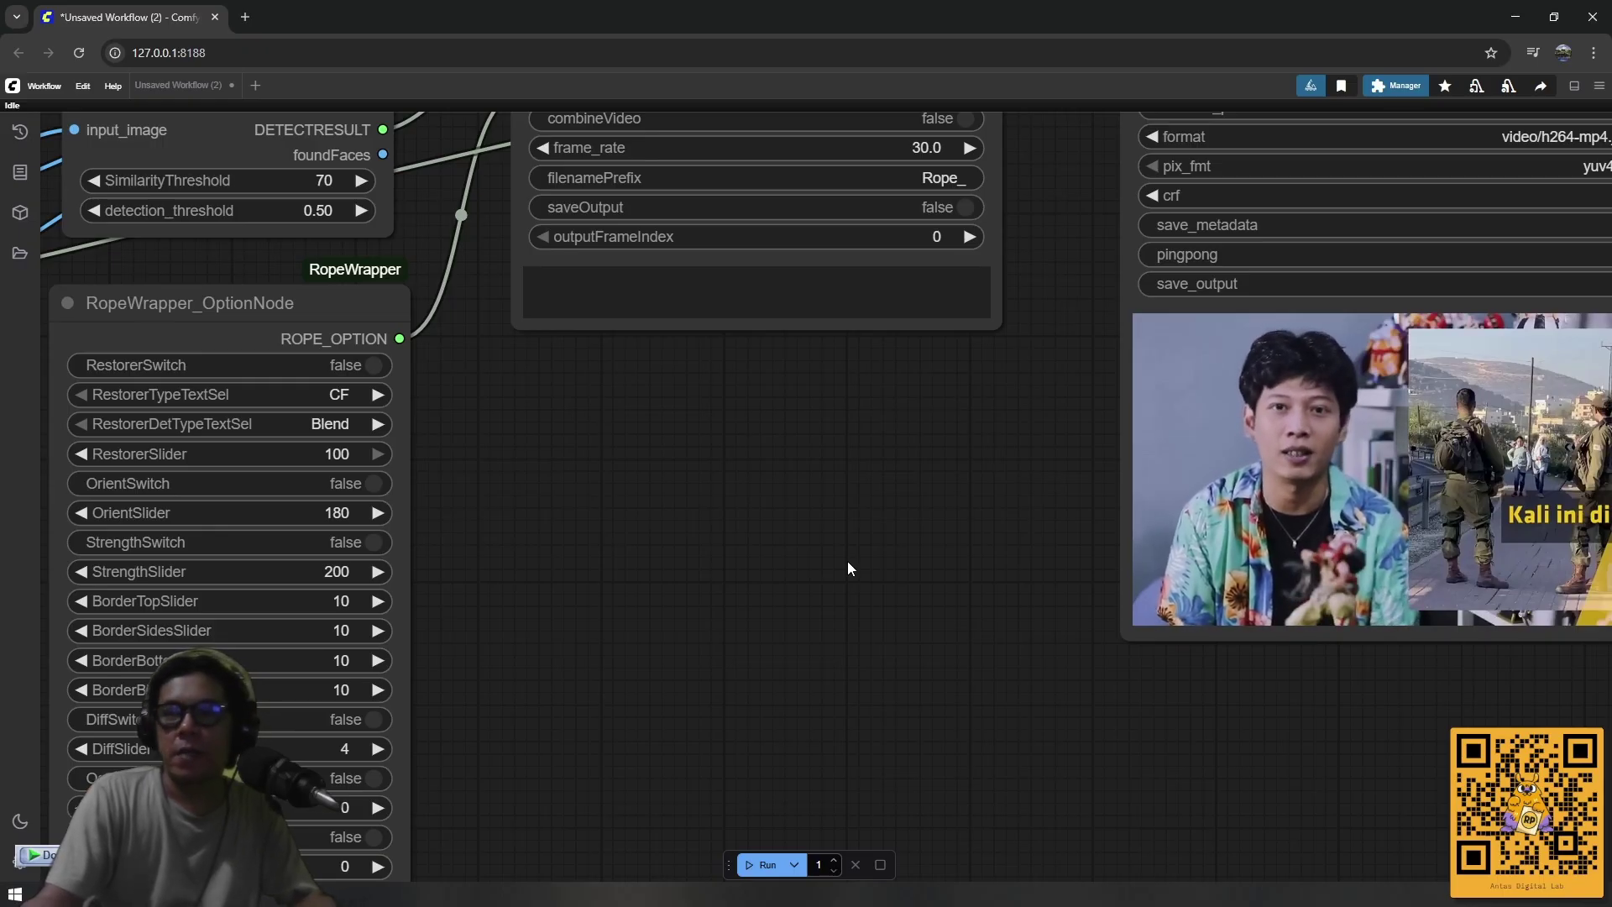
{"action": "scroll", "coordinate": [848, 561], "scroll_direction": "down", "scroll_amount": 4}
{"action": "left_click_drag", "start_coordinate": [729, 579], "coordinate": [748, 578]}
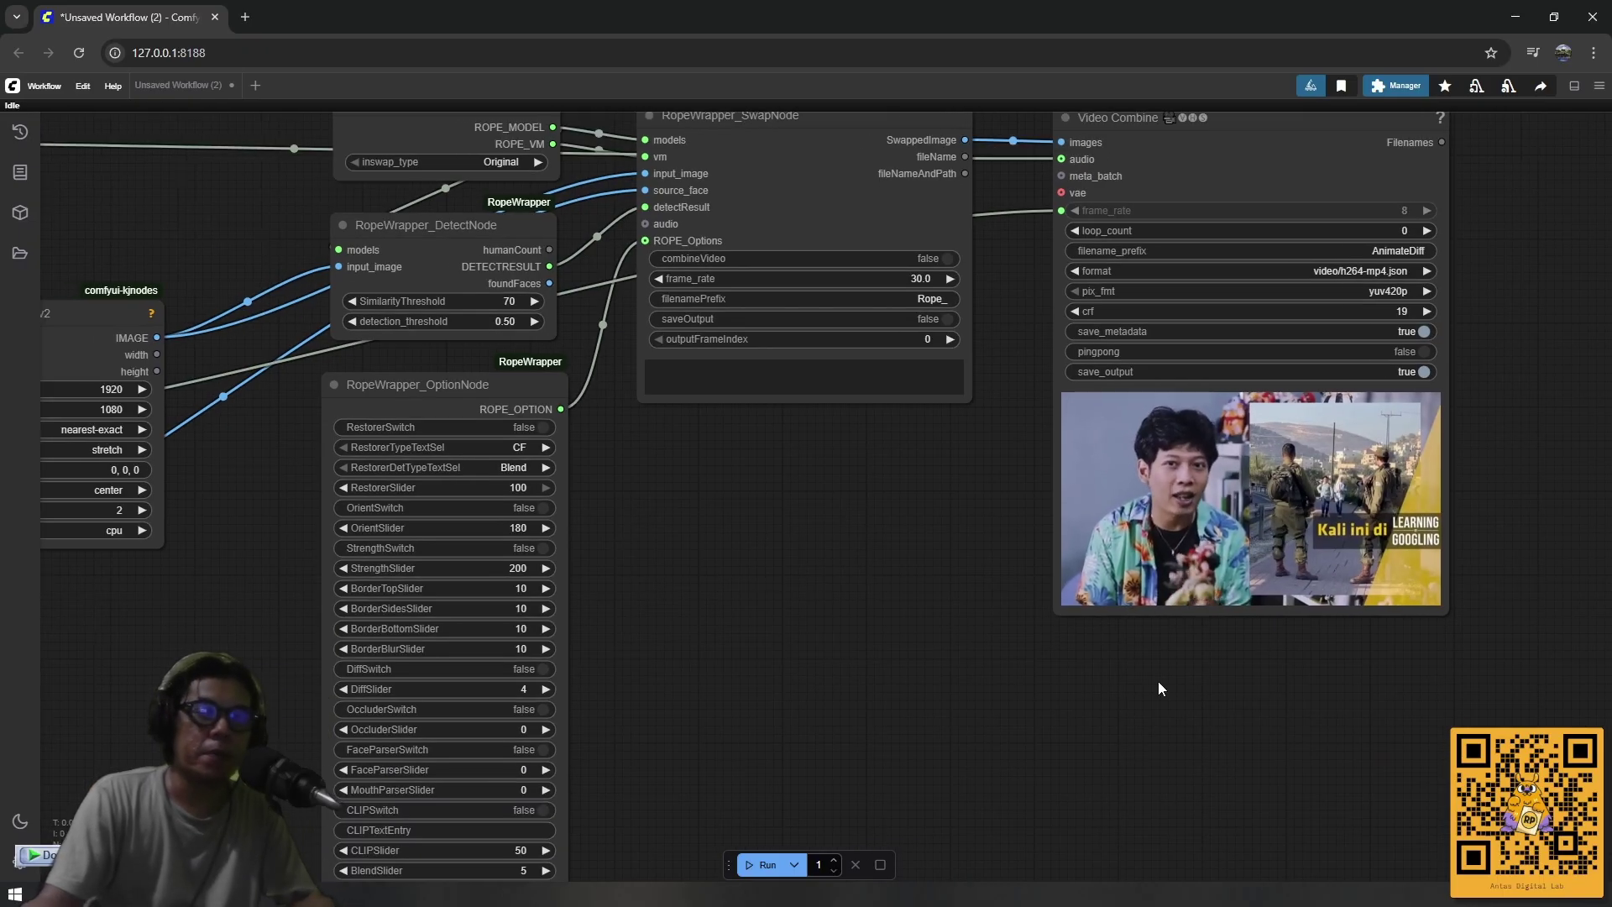
{"action": "scroll", "coordinate": [1159, 684], "scroll_direction": "up", "scroll_amount": 3}
{"action": "scroll", "coordinate": [801, 596], "scroll_direction": "down", "scroll_amount": 2}
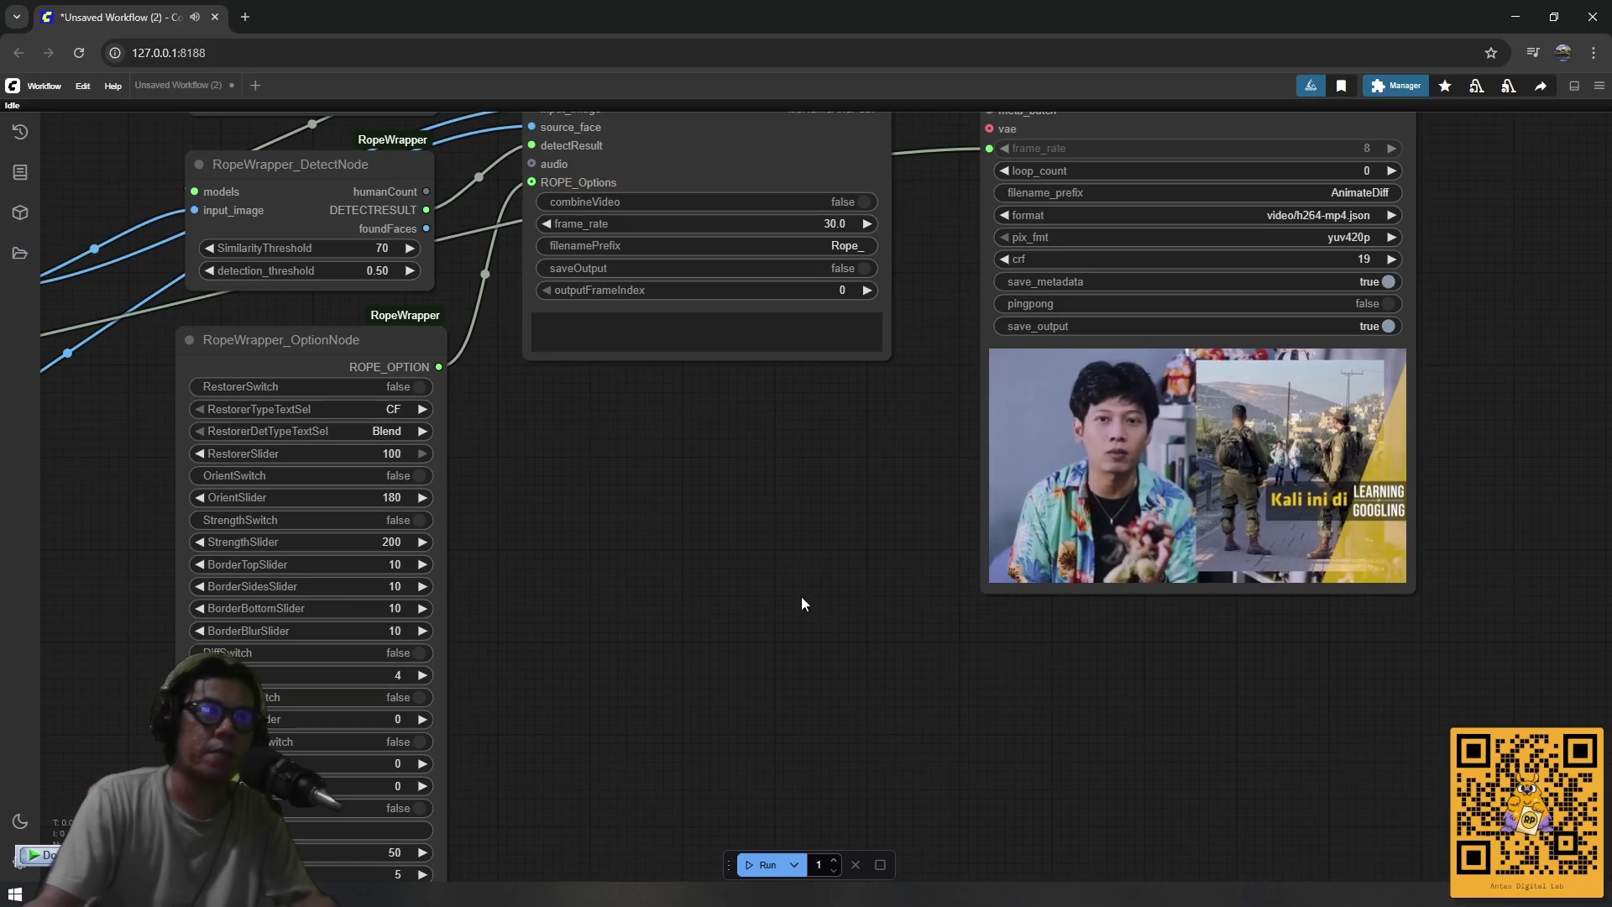
{"action": "scroll", "coordinate": [800, 603], "scroll_direction": "down", "scroll_amount": 6}
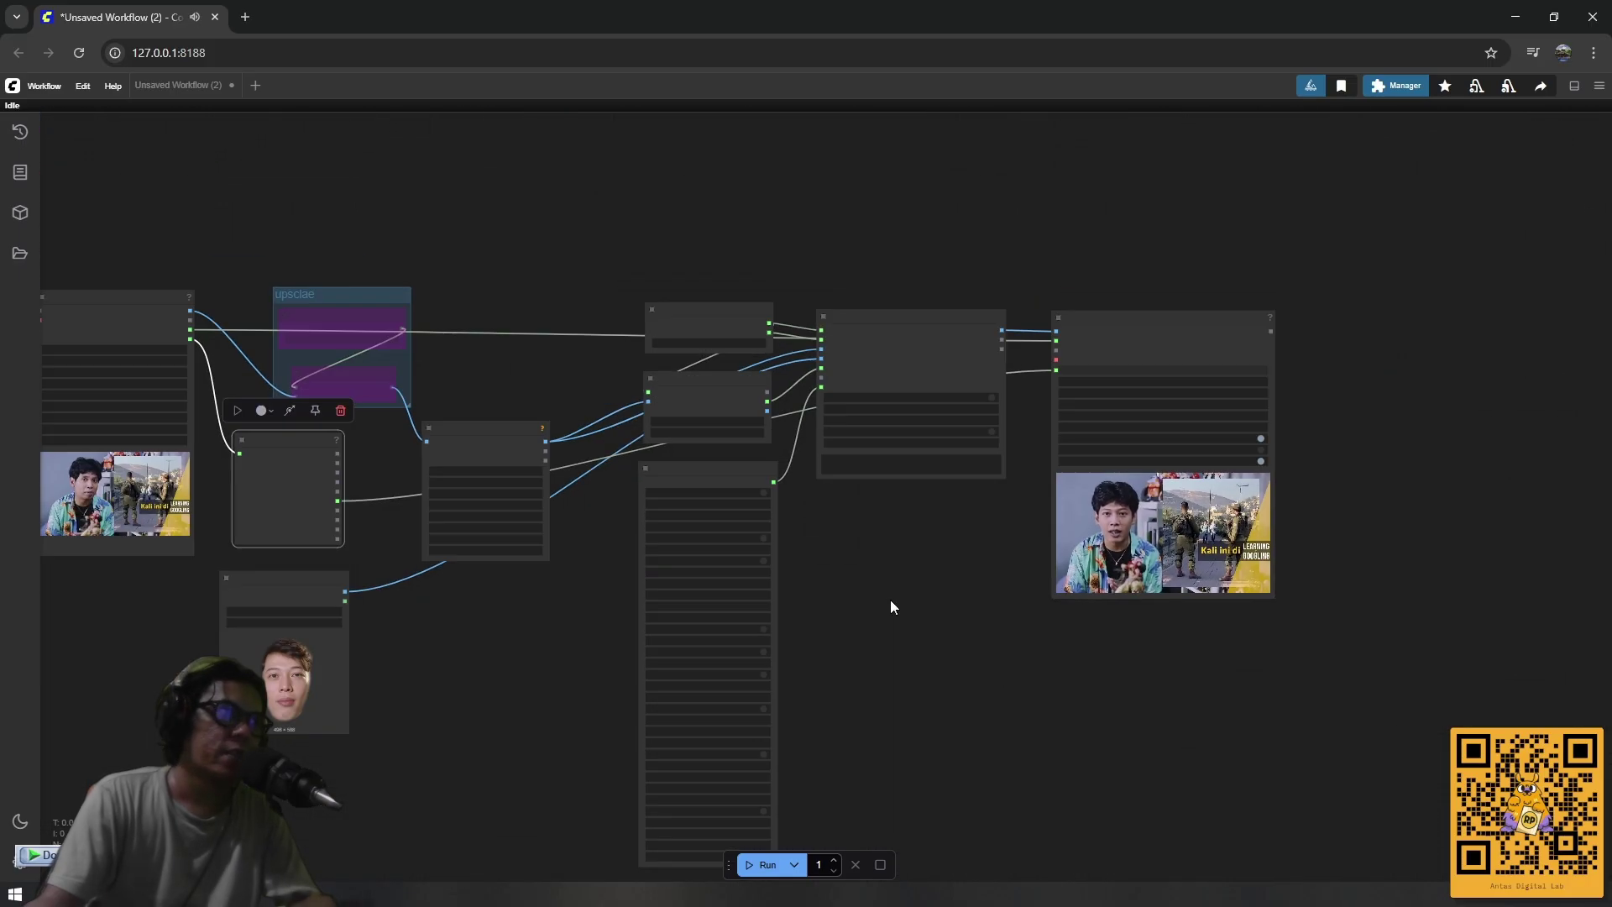
{"action": "left_click_drag", "start_coordinate": [589, 637], "coordinate": [626, 637]}
{"action": "scroll", "coordinate": [622, 694], "scroll_direction": "up", "scroll_amount": 3}
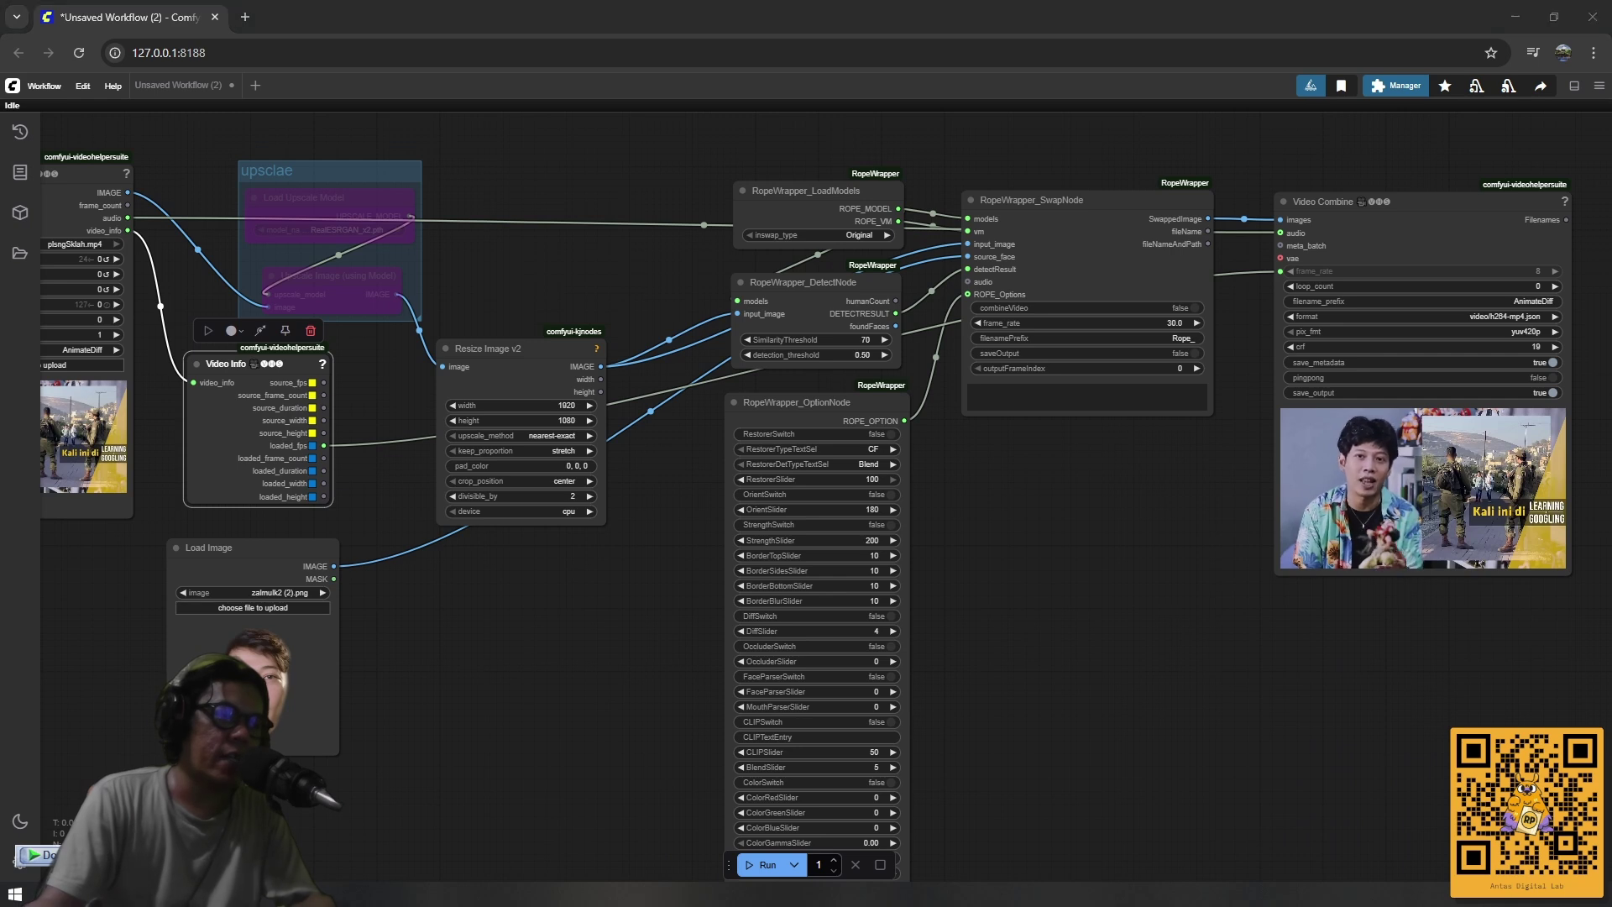
{"action": "scroll", "coordinate": [602, 588], "scroll_direction": "down", "scroll_amount": 4}
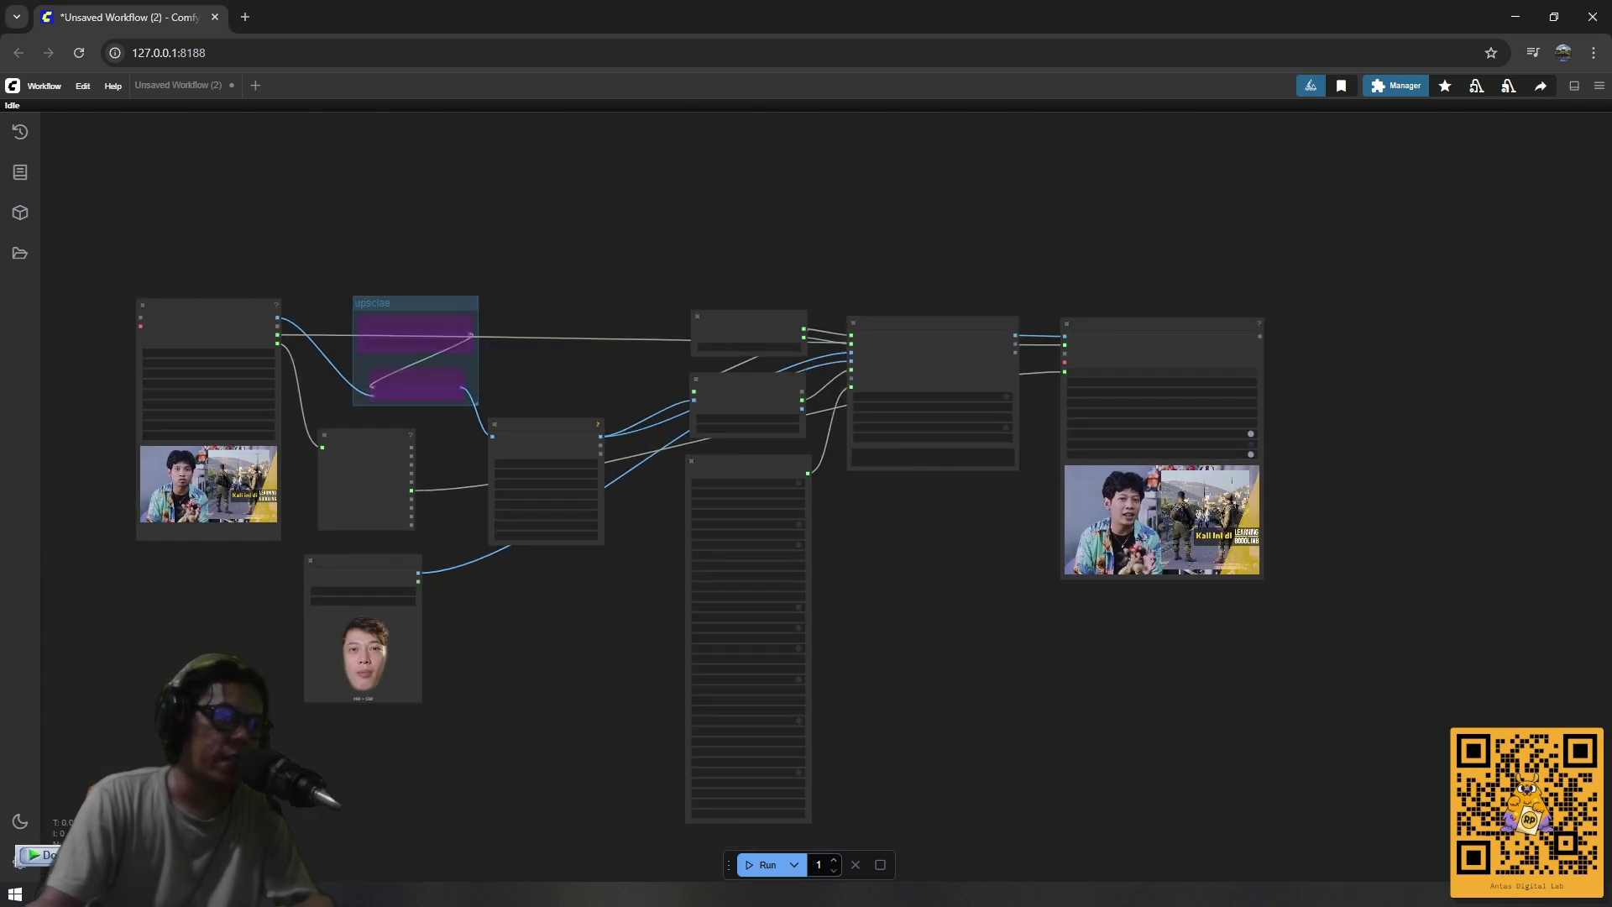
Play AnimateDiff_00022-audio.mp4 from the output folder in GOM Player to check picture and sound, closing the player when done.
{"action": "left_click", "coordinate": [152, 806]}
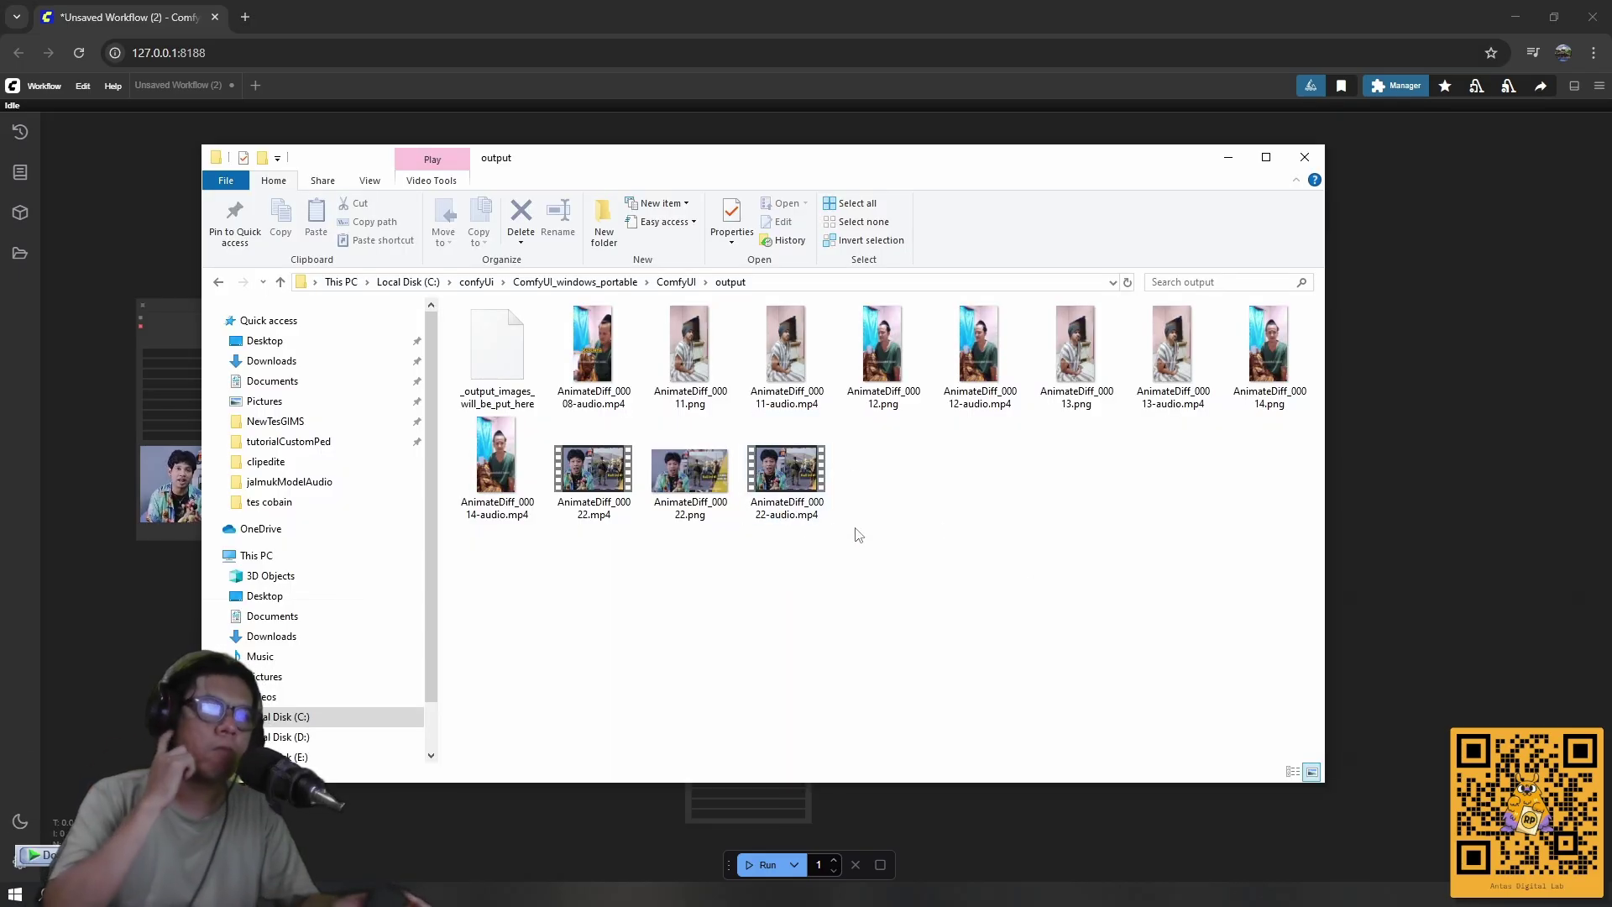
{"action": "right_click", "coordinate": [798, 504]}
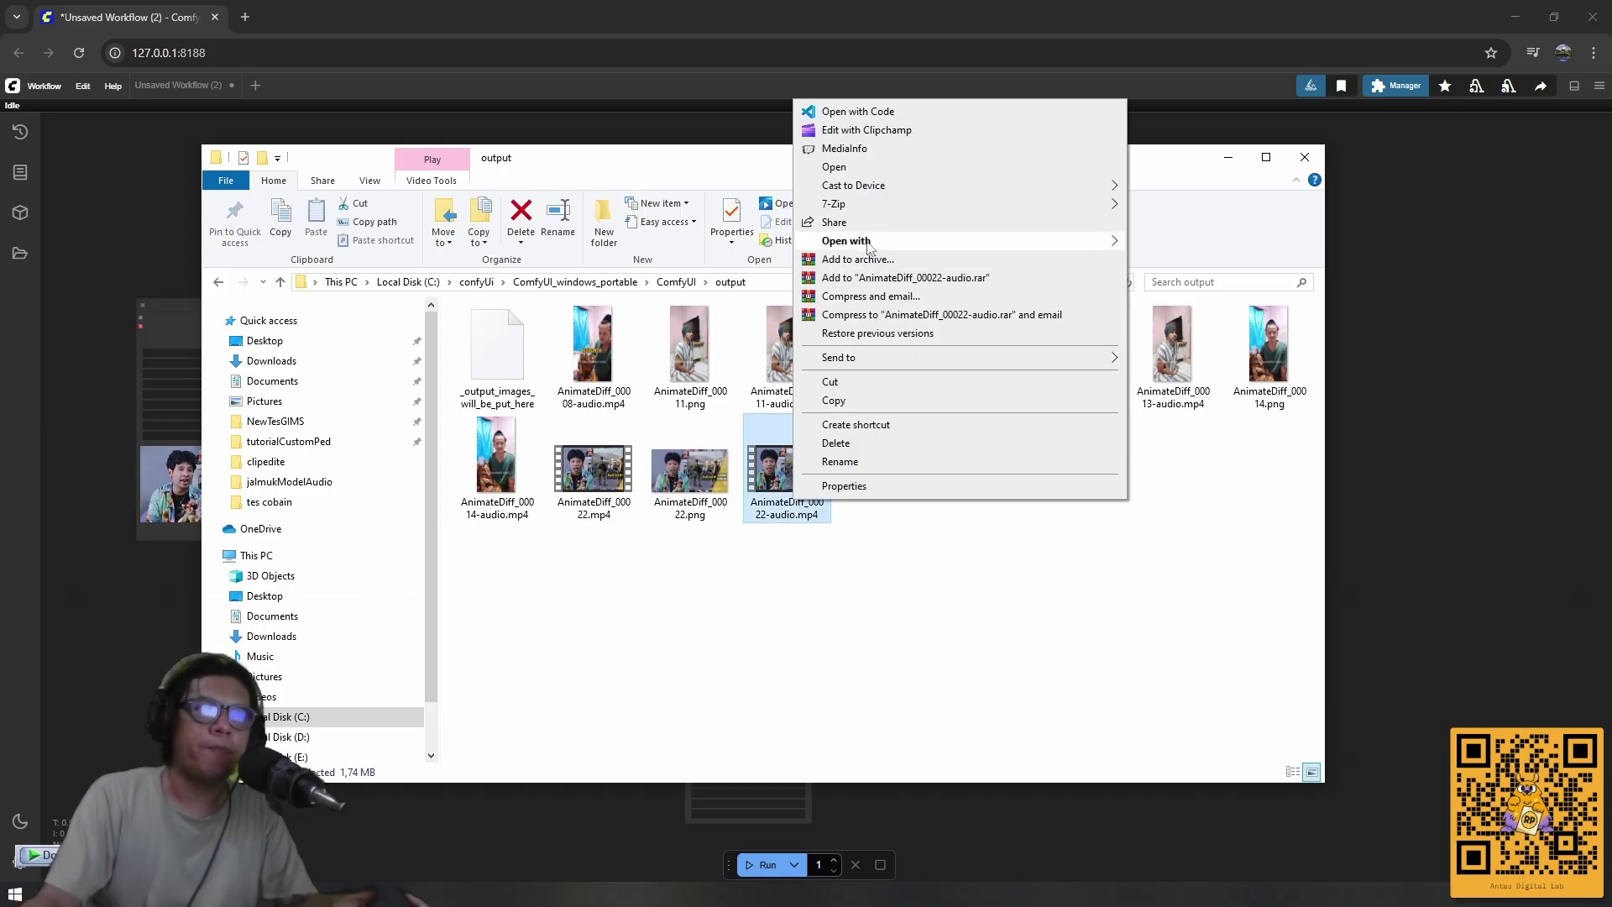
{"action": "mouse_move", "coordinate": [895, 245]}
{"action": "left_click", "coordinate": [1180, 297]}
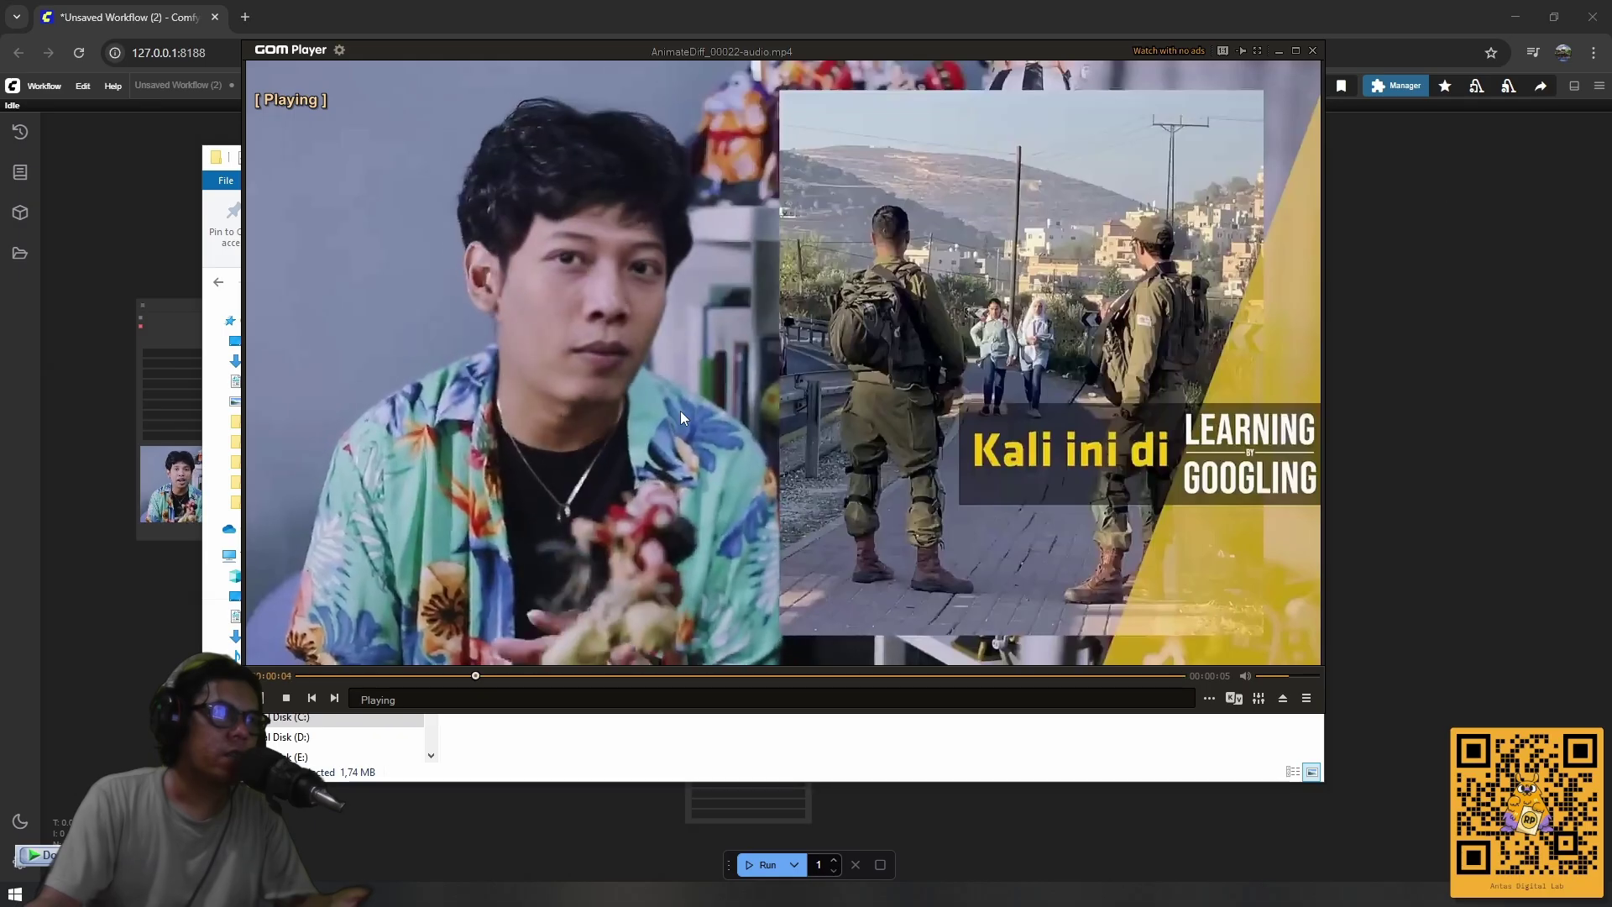
{"action": "left_click", "coordinate": [263, 697]}
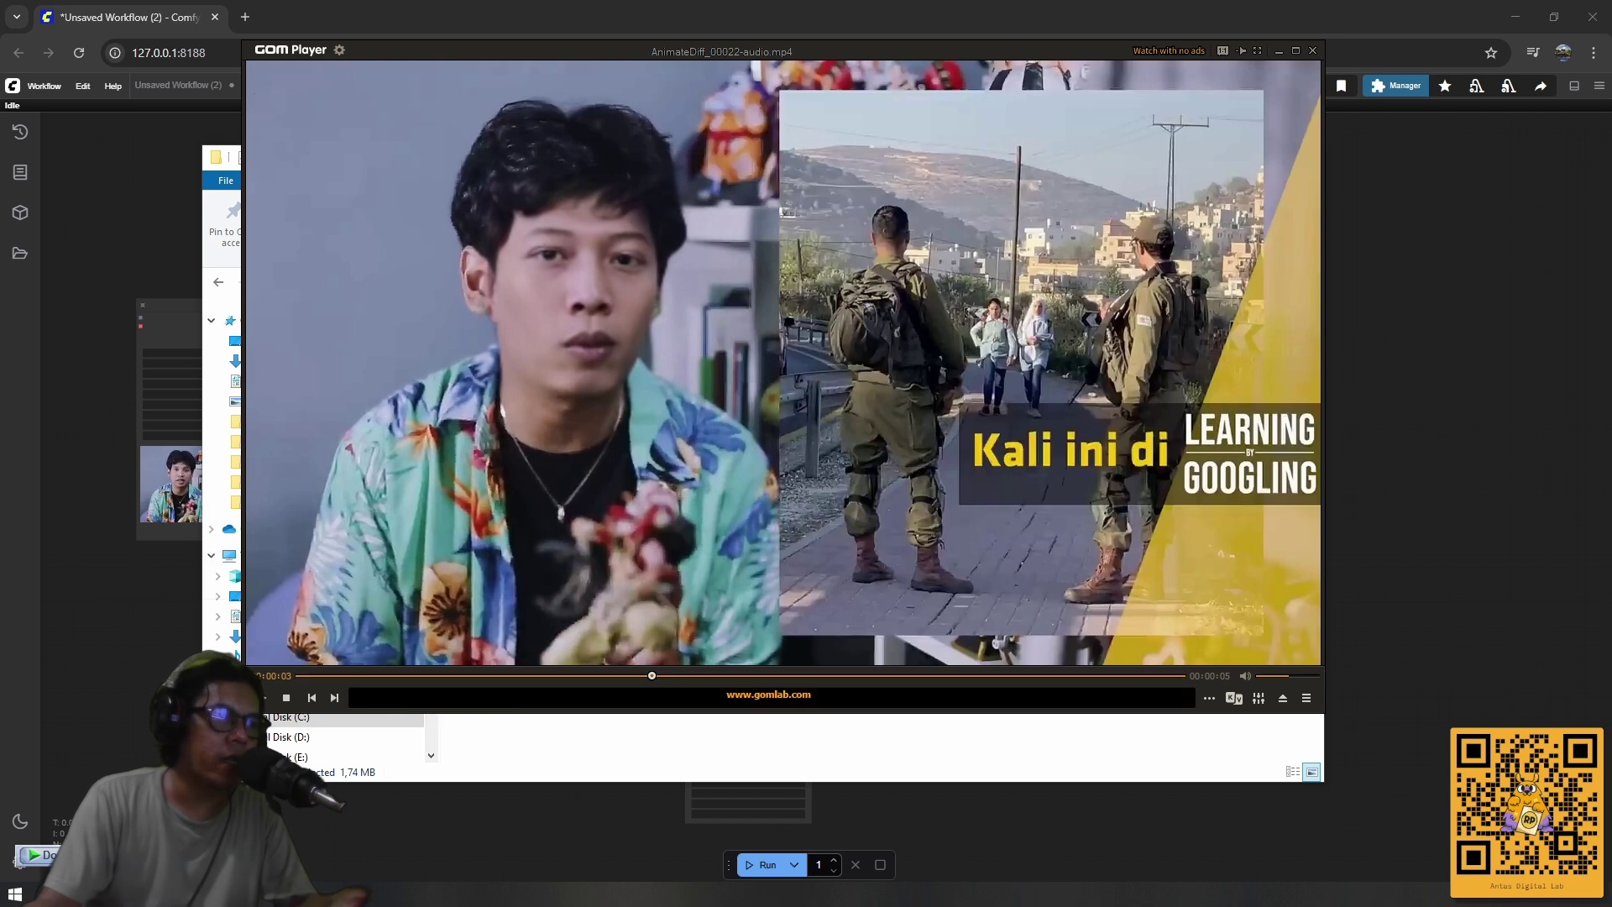
{"action": "left_click", "coordinate": [263, 698]}
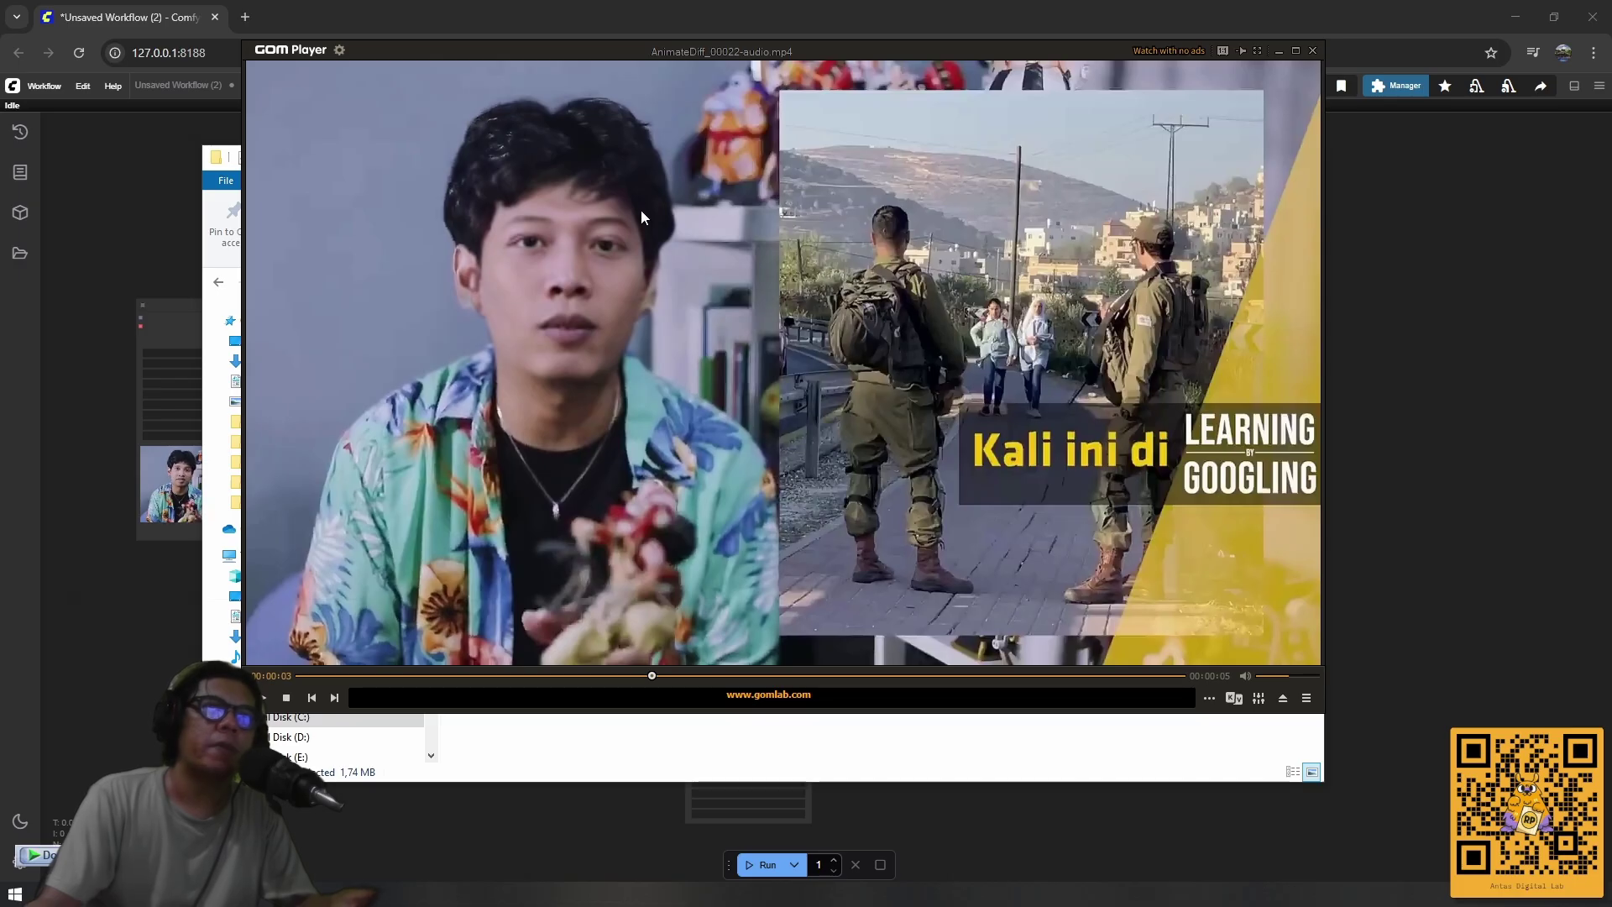
{"action": "left_click", "coordinate": [1313, 51]}
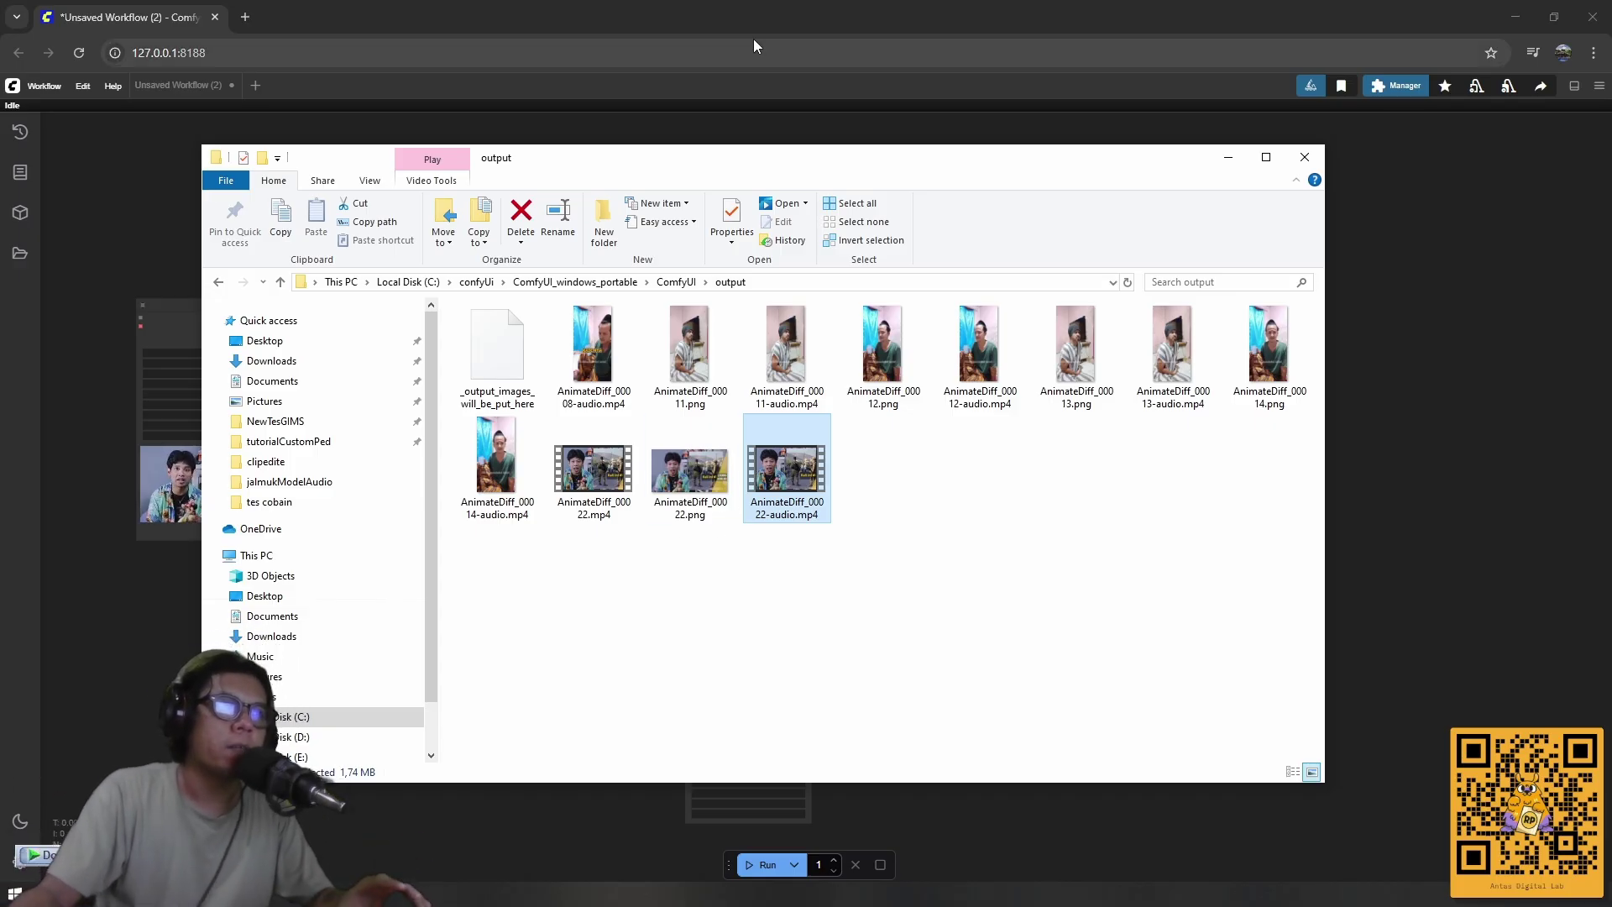
Return to the ComfyUI page, cancel the attempt to leave it, and review the complete face-swap node graph.
{"action": "left_click", "coordinate": [690, 9]}
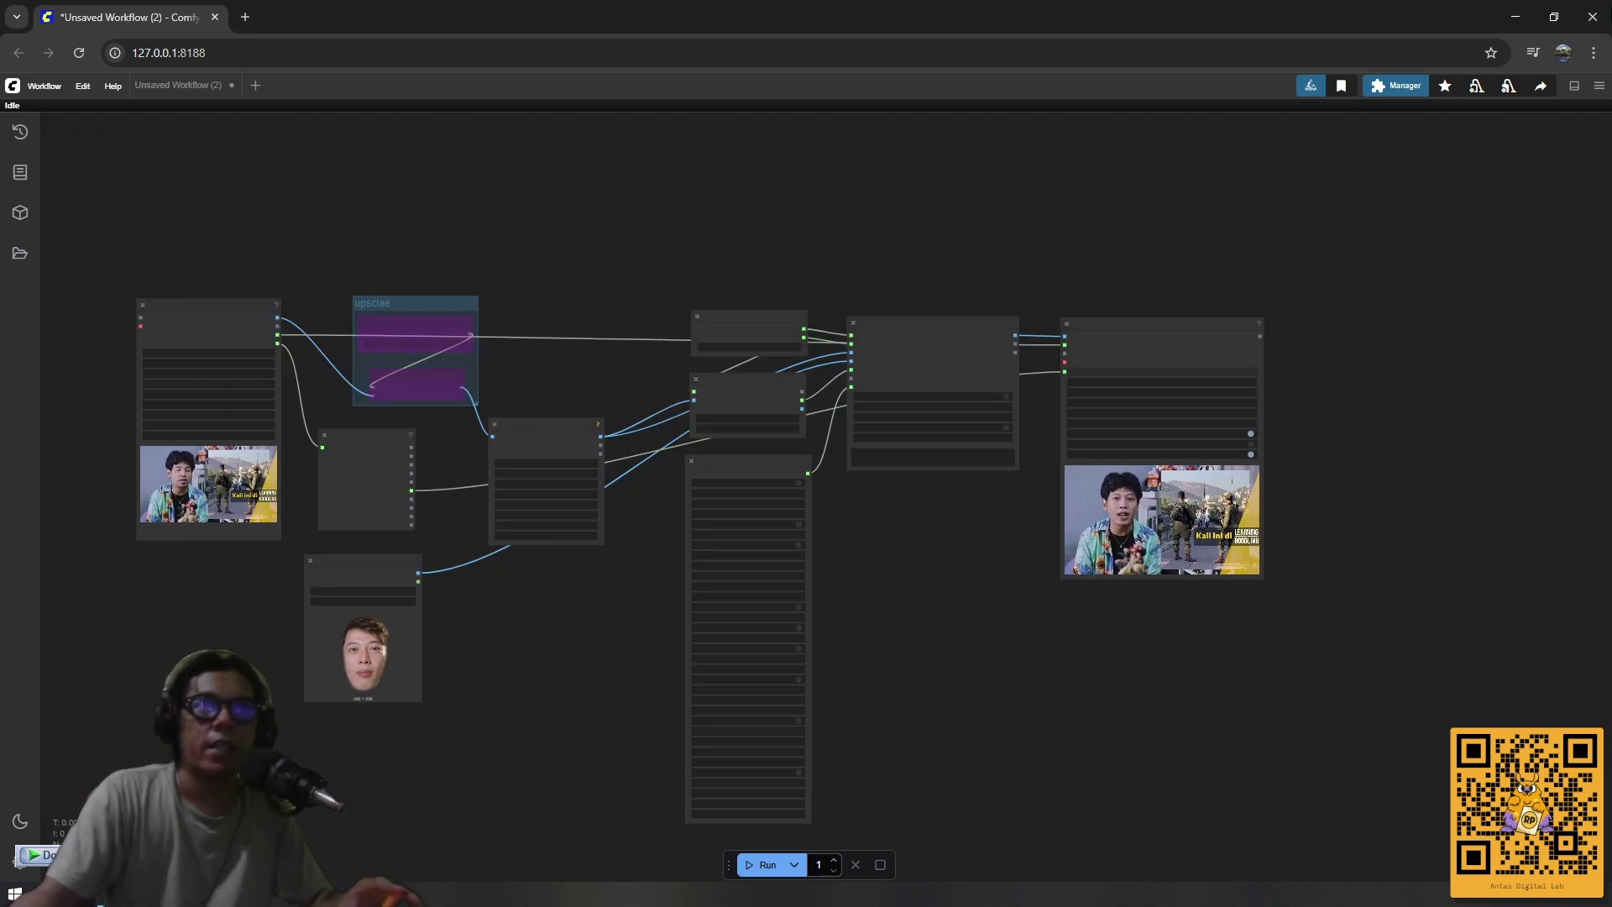
{"action": "left_click", "coordinate": [1594, 18]}
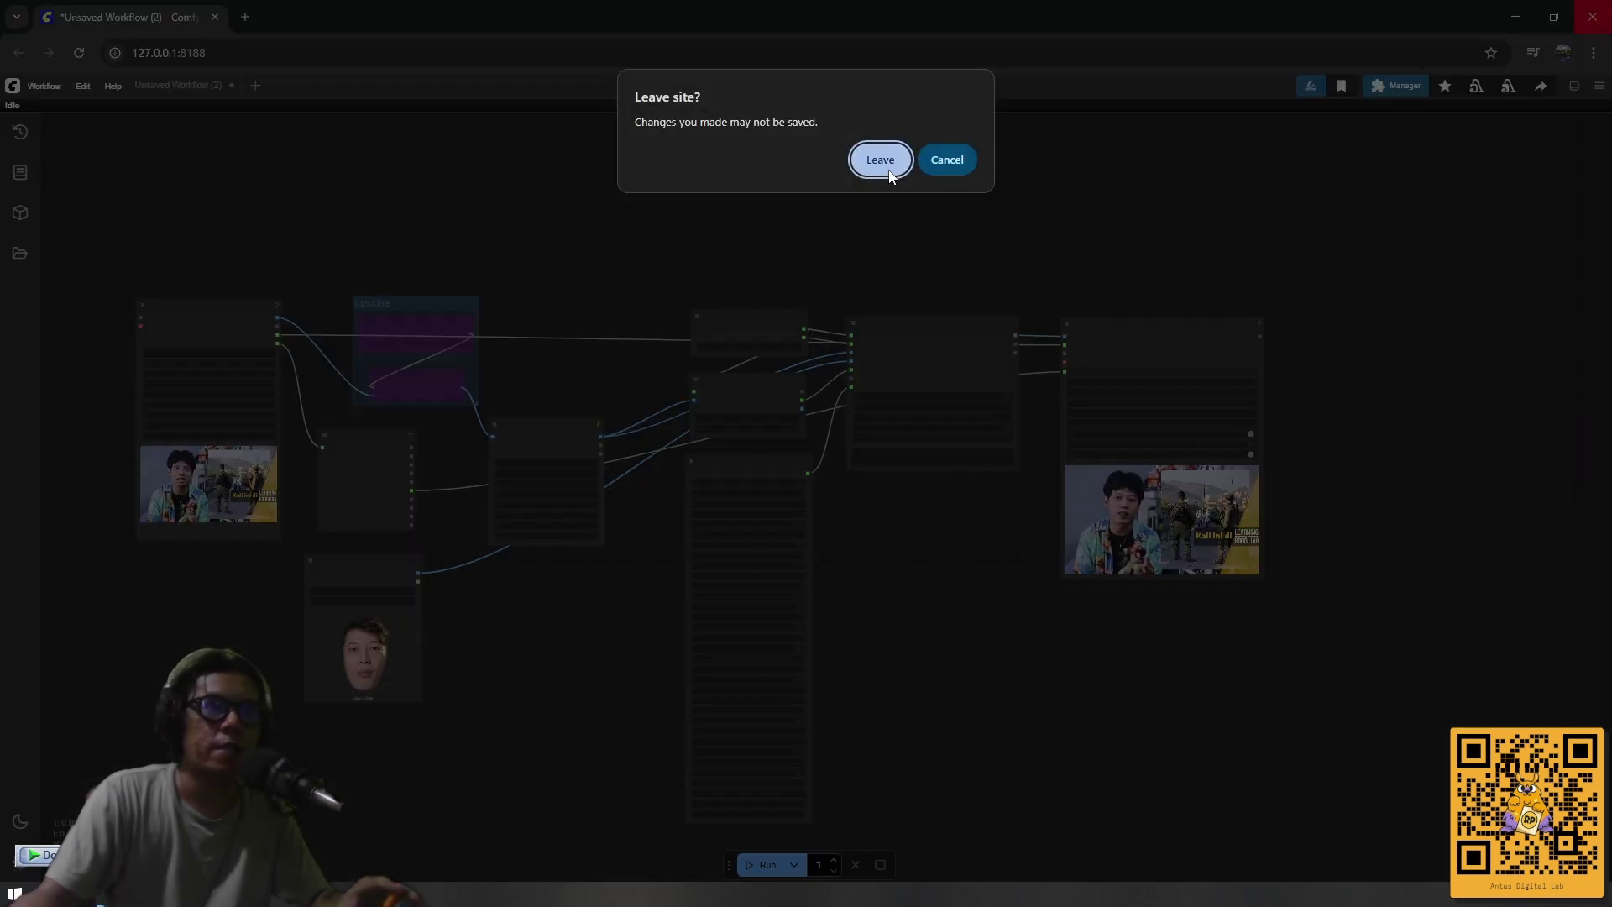
{"action": "left_click", "coordinate": [947, 160]}
{"action": "scroll", "coordinate": [512, 584], "scroll_direction": "up", "scroll_amount": 2}
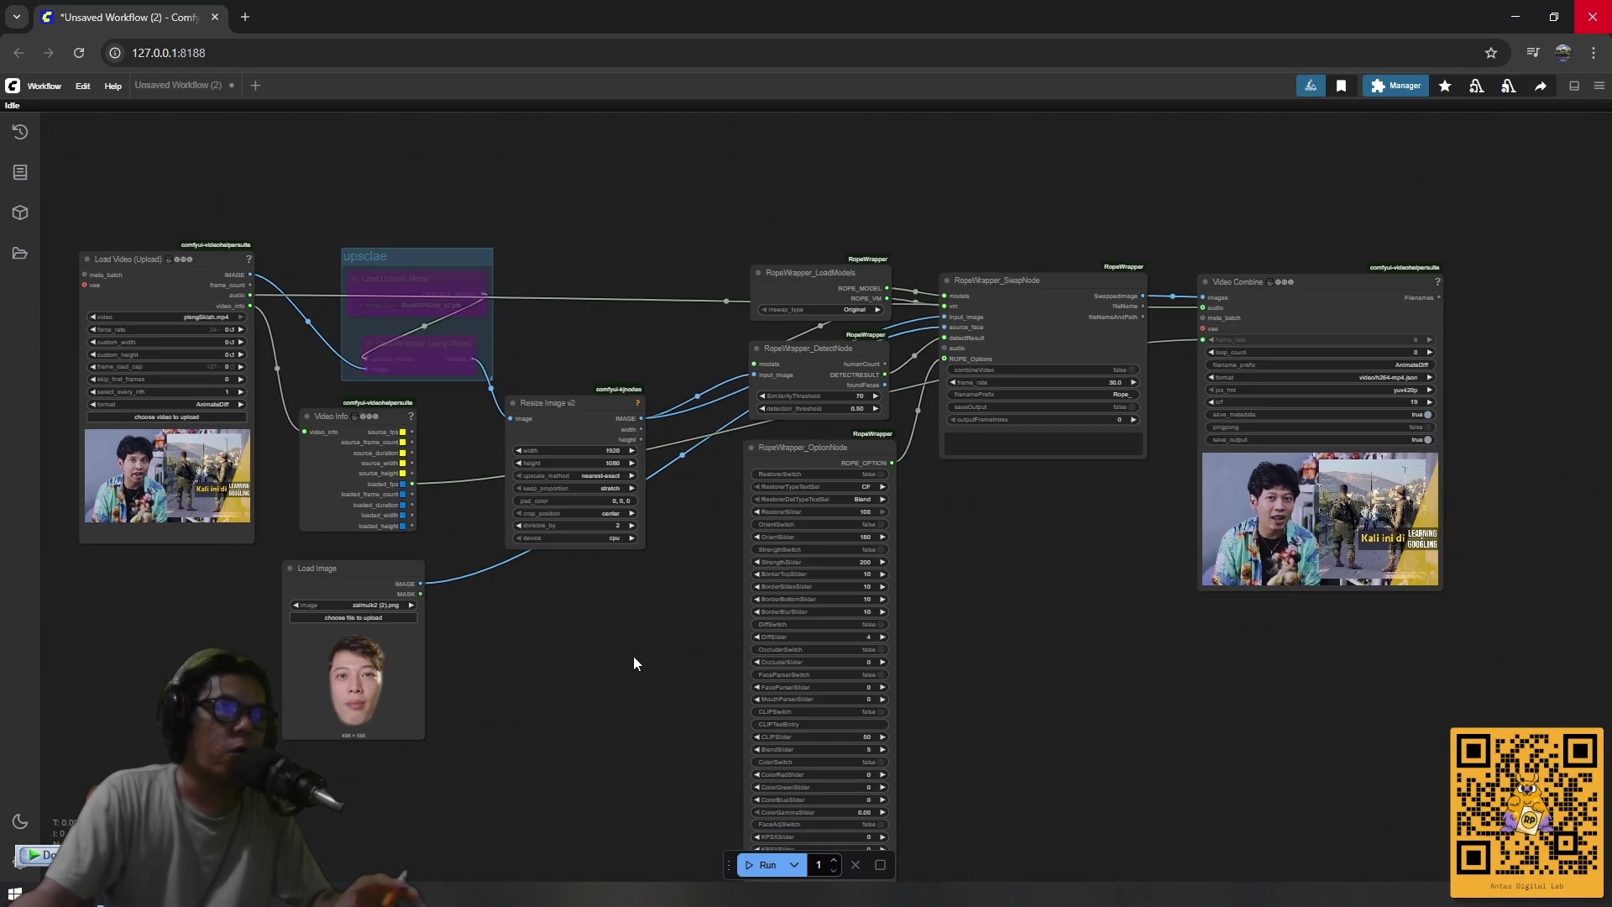
{"action": "left_click_drag", "start_coordinate": [633, 657], "coordinate": [688, 608]}
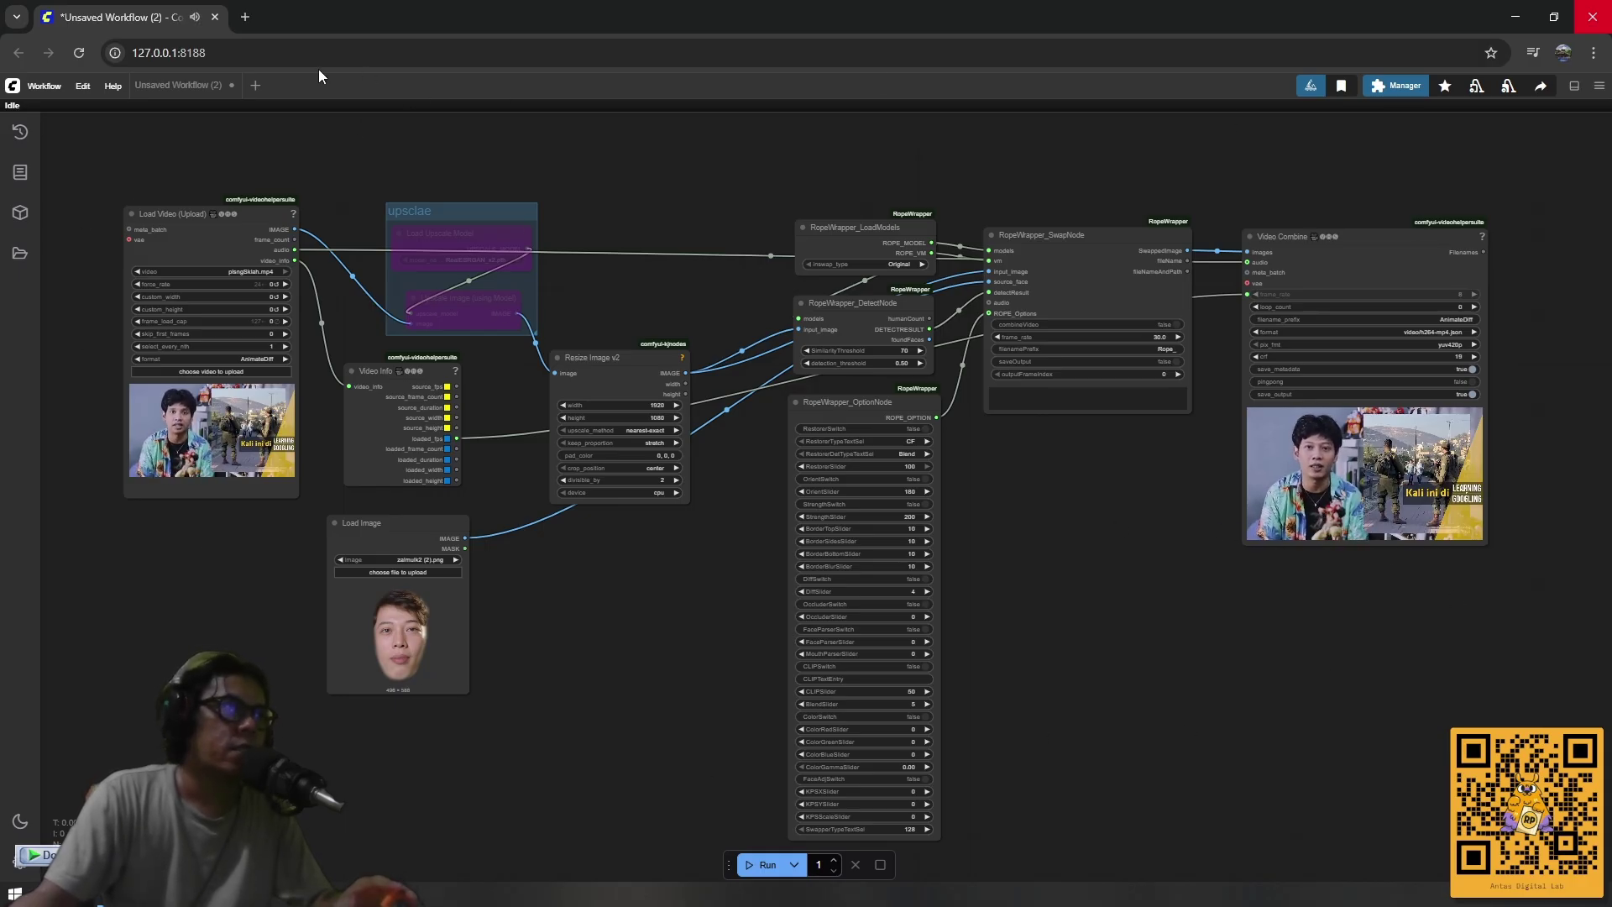
Close the ComfyUI browser window without saving the workflow and shut down the ComfyUI command console.
{"action": "left_click", "coordinate": [1587, 20]}
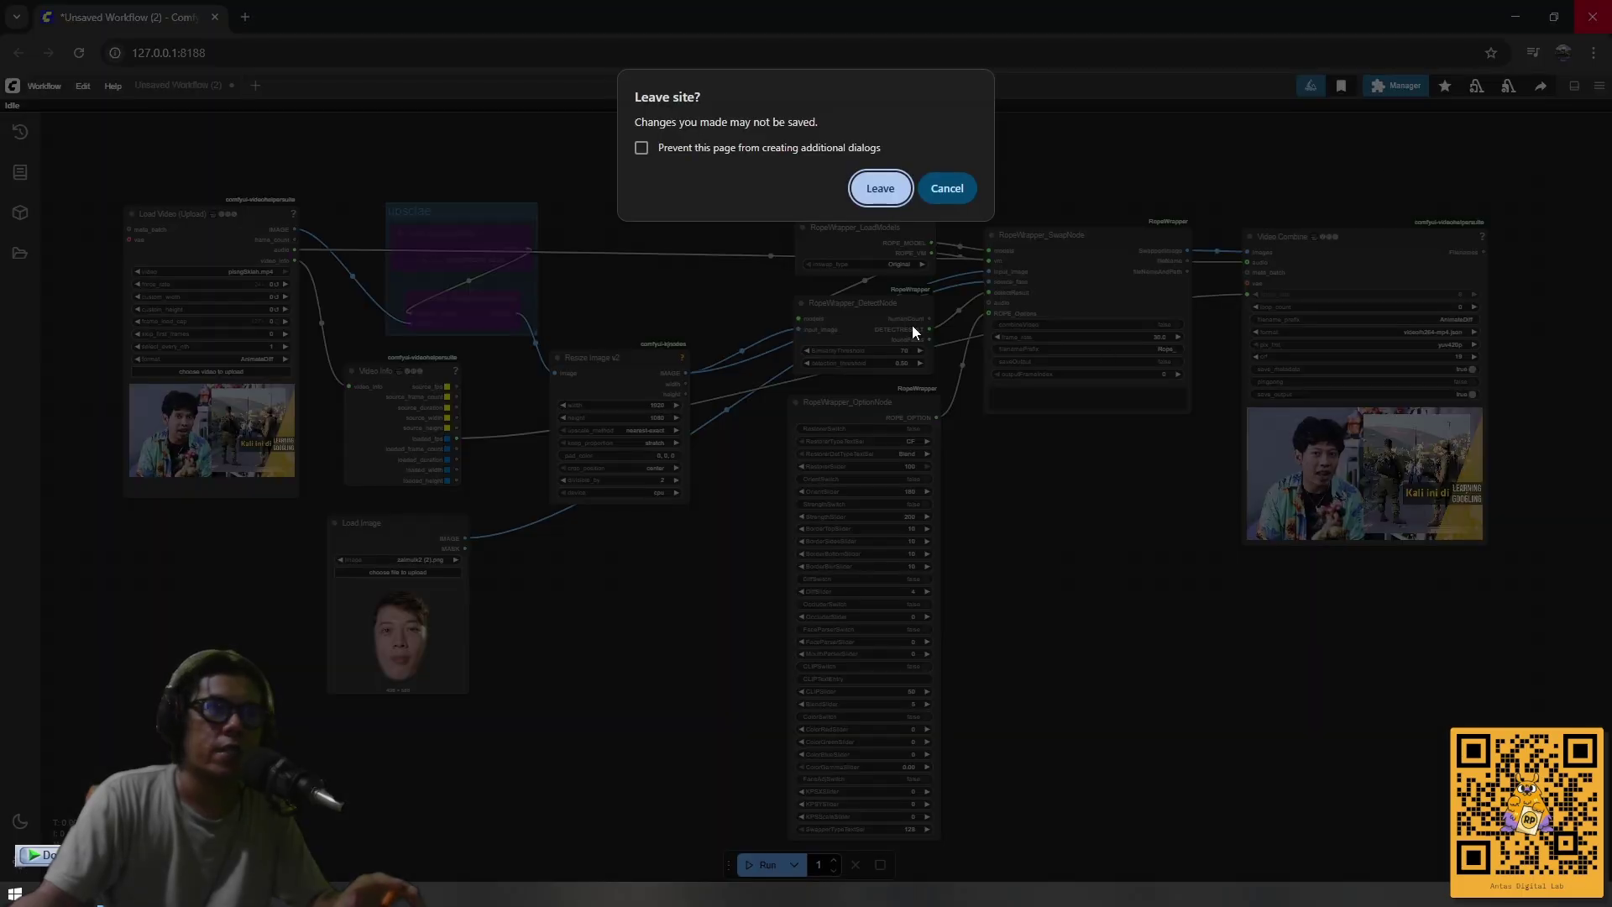
{"action": "left_click", "coordinate": [877, 187]}
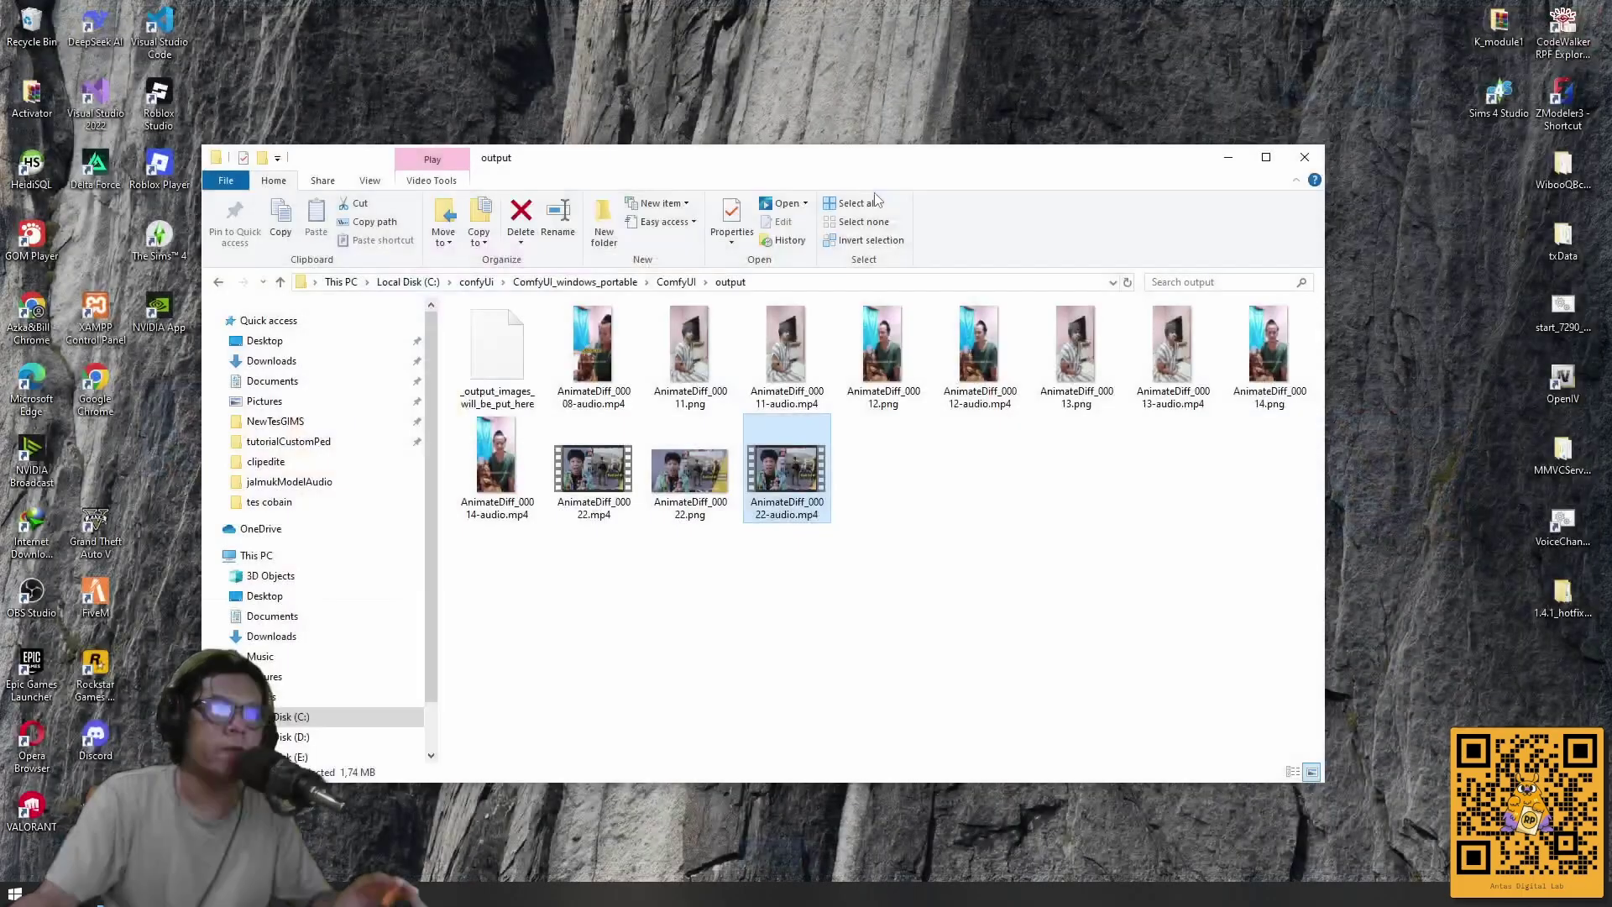
{"action": "left_click", "coordinate": [1227, 157]}
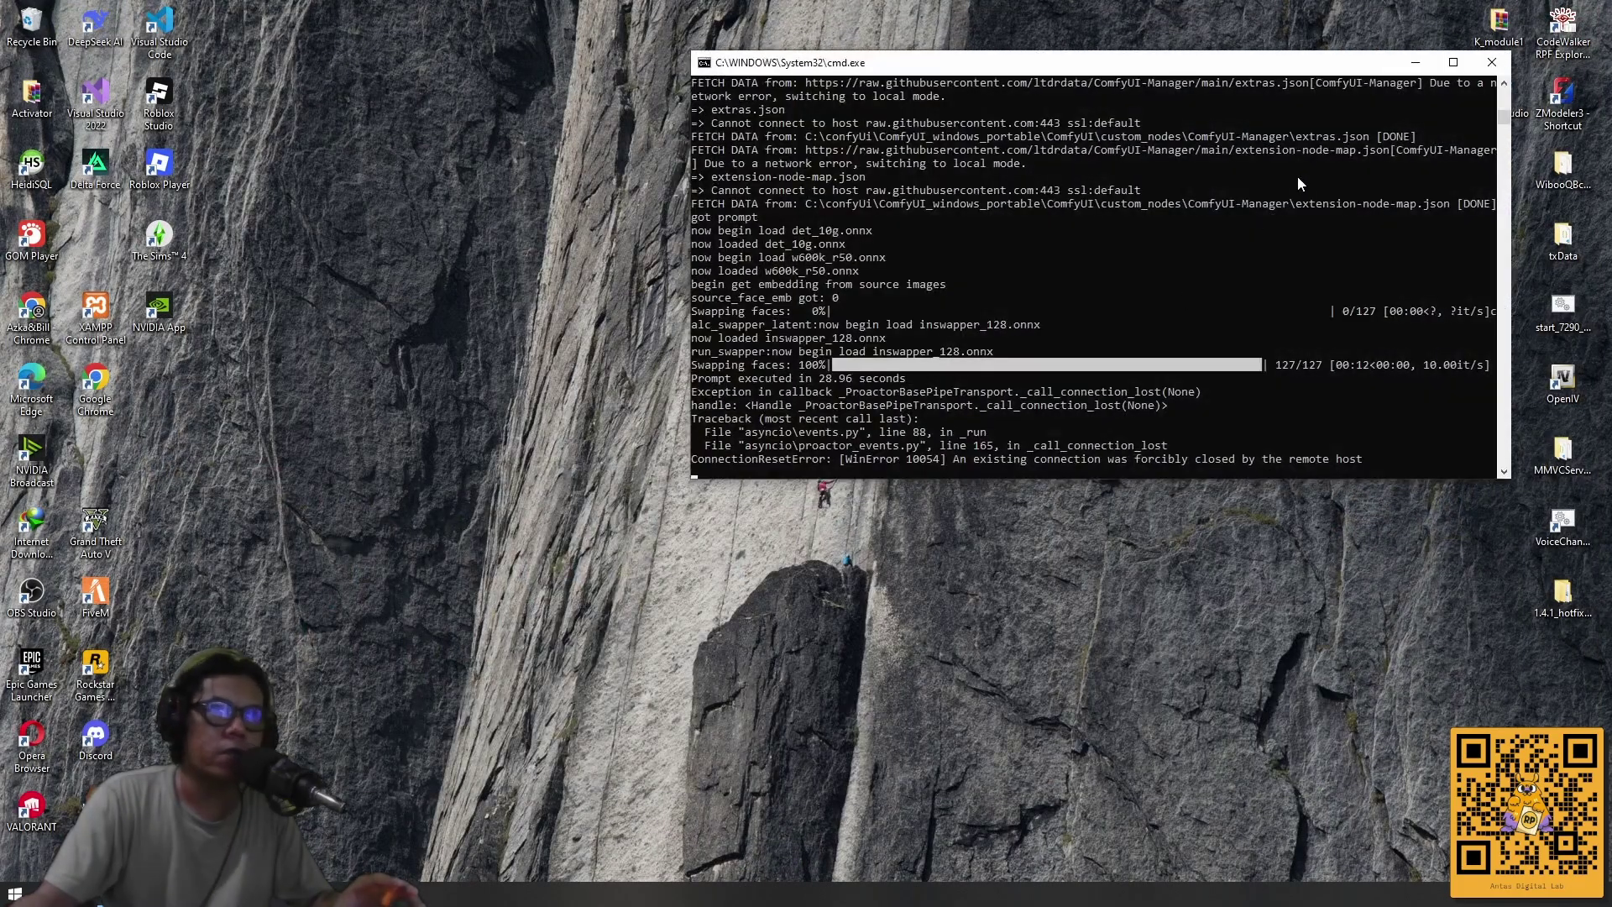
{"action": "left_click", "coordinate": [1486, 65]}
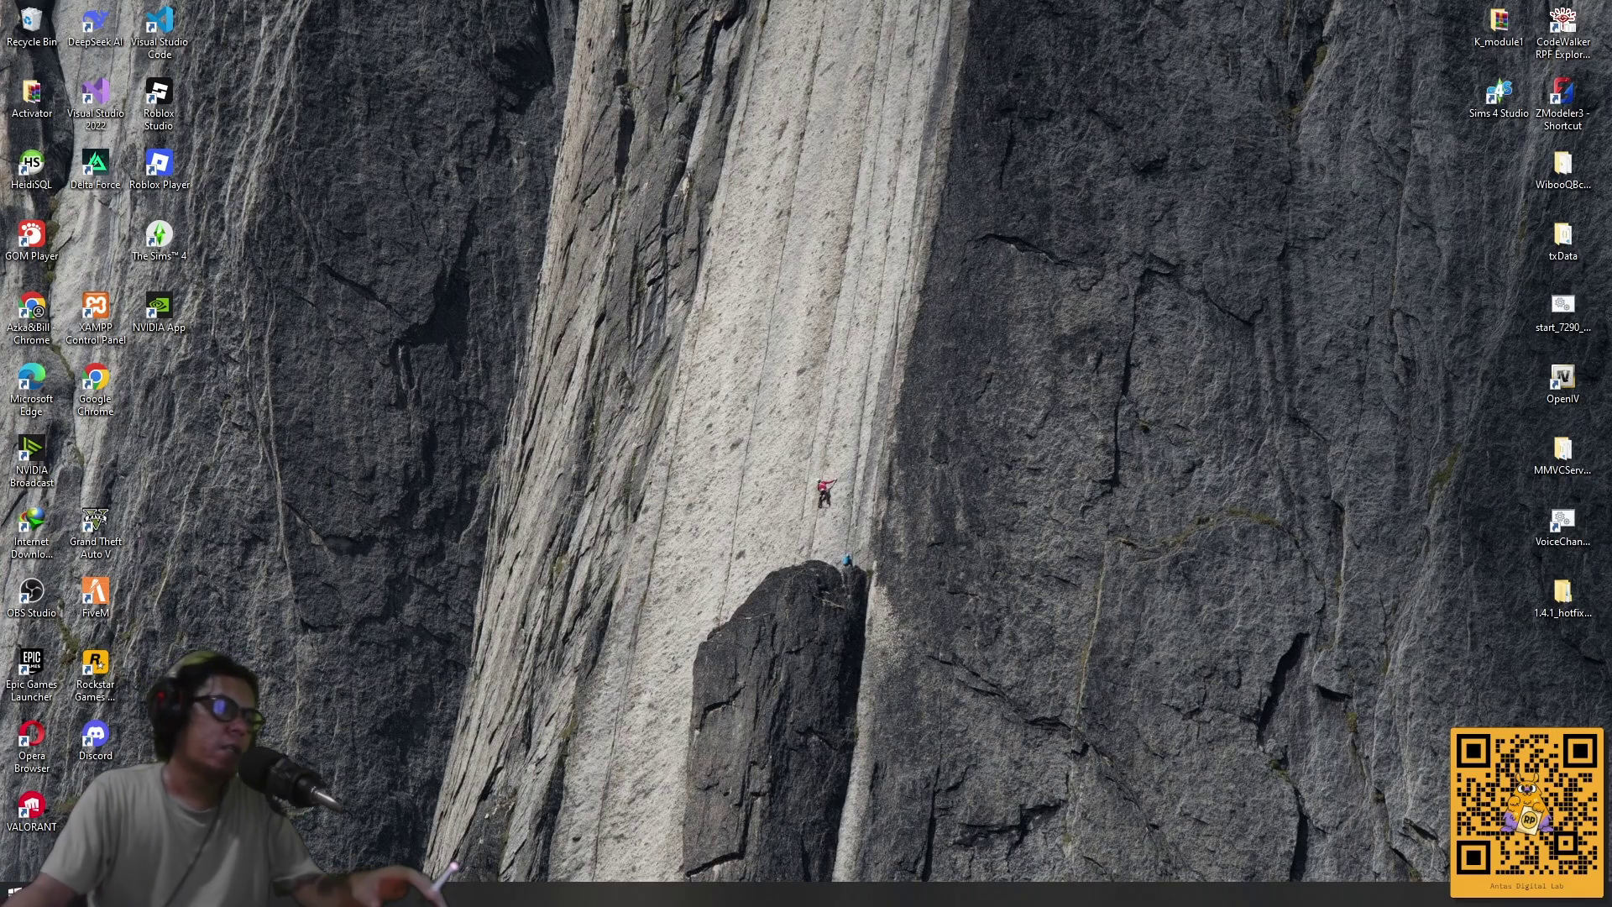
Go from the clipedite folder up to projectAI and open its audio\jalmukModelAudio folder.
{"action": "mouse_move", "coordinate": [126, 894]}
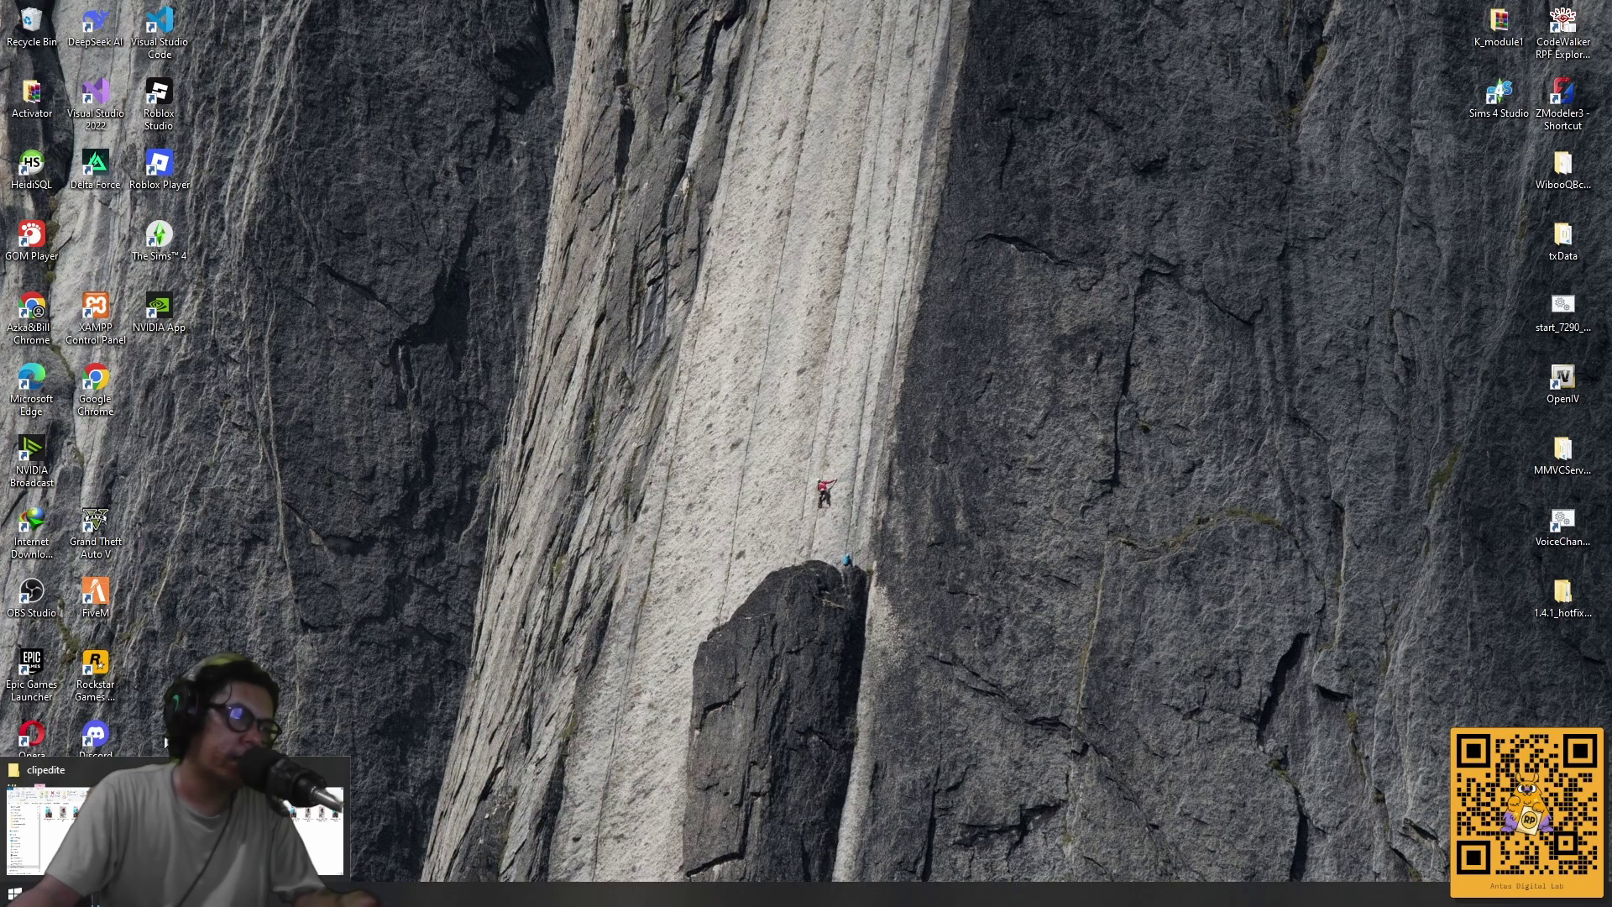
{"action": "left_click", "coordinate": [177, 832]}
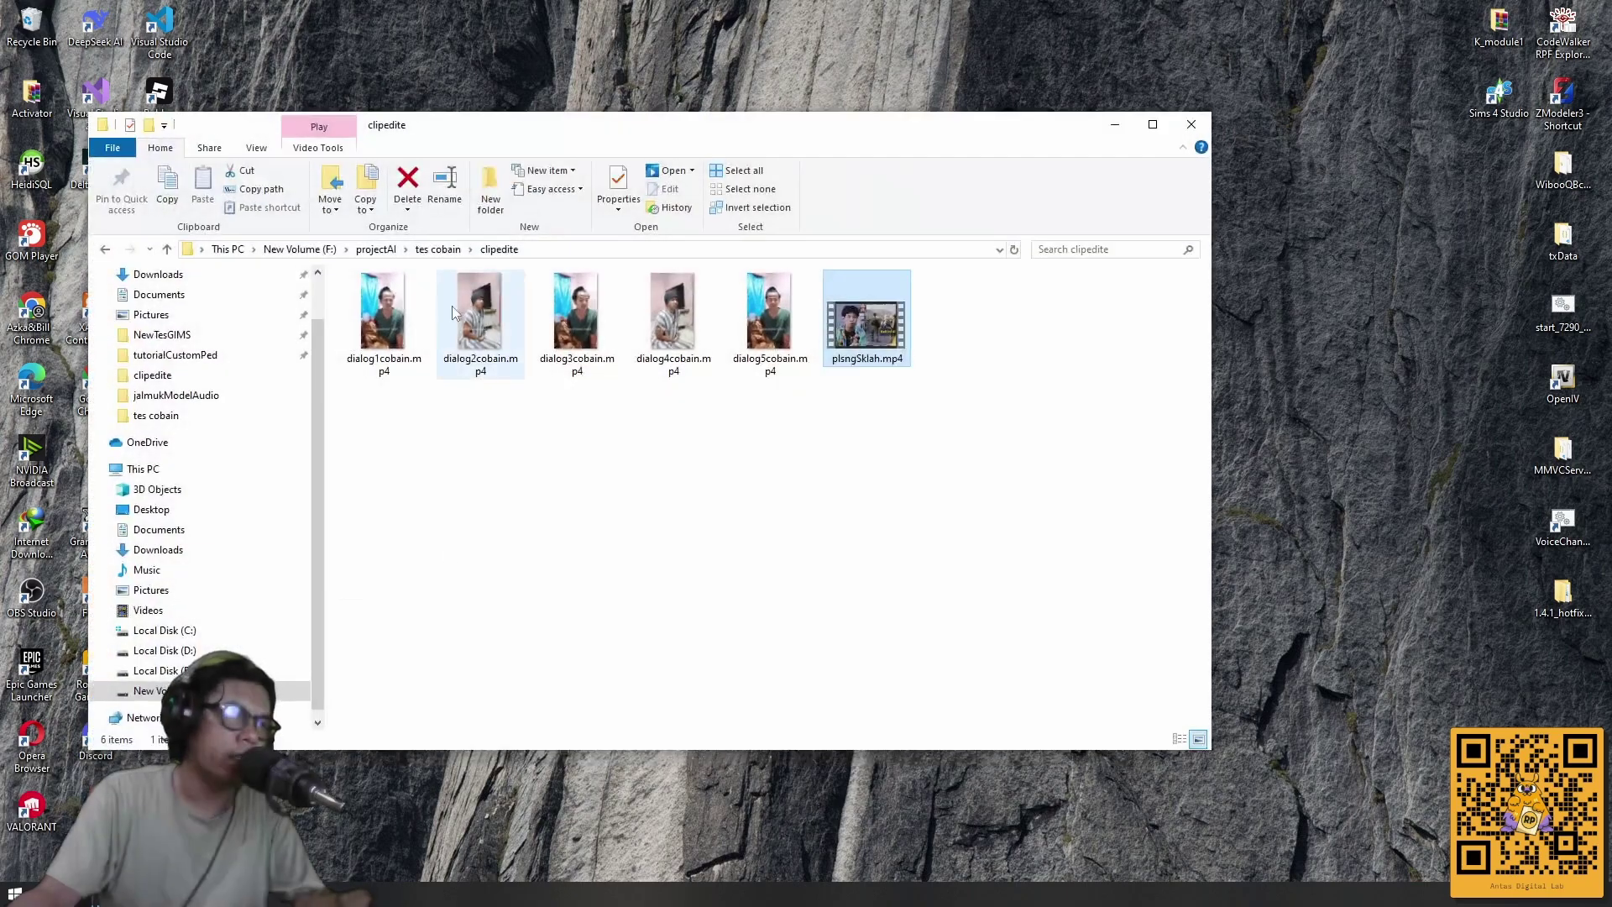
{"action": "left_click", "coordinate": [168, 249]}
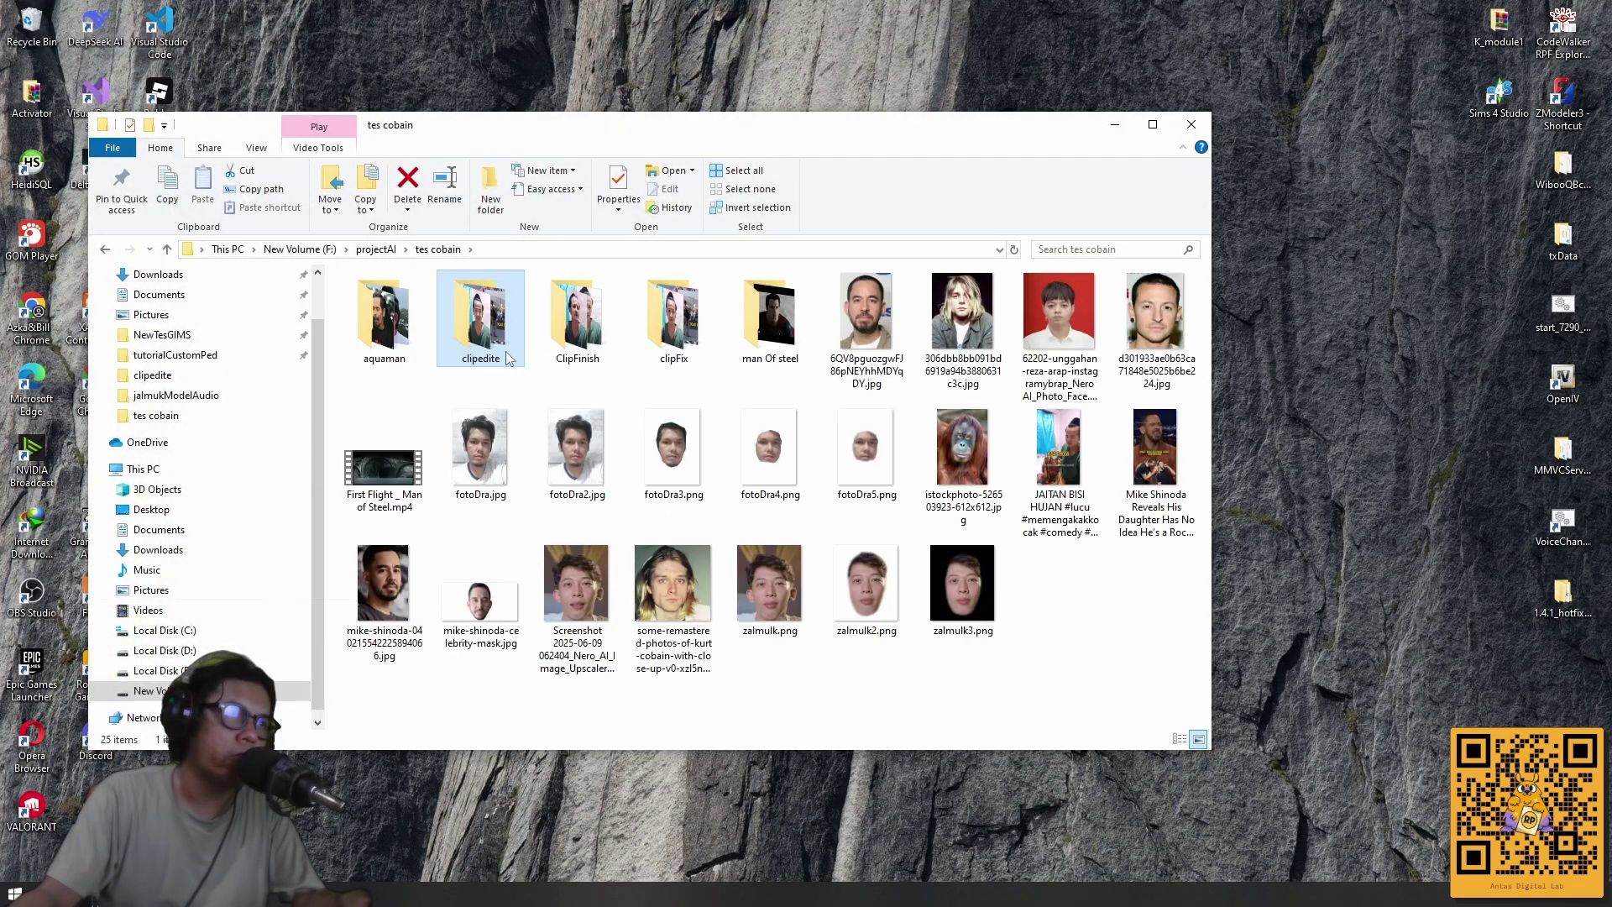
{"action": "left_click", "coordinate": [168, 250]}
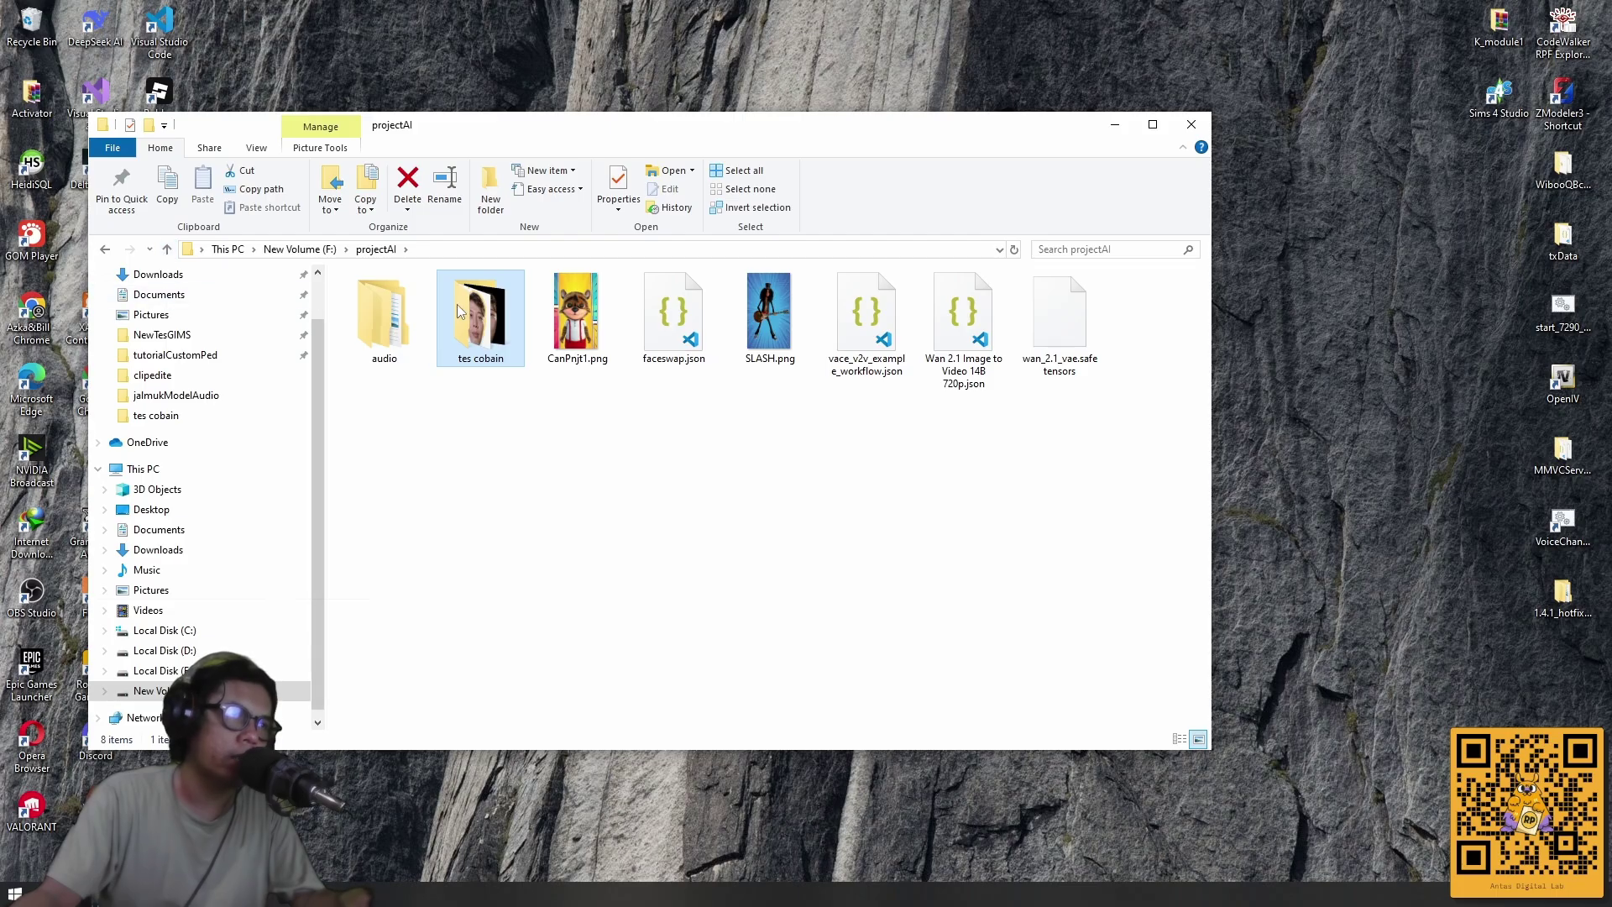
{"action": "double_click", "coordinate": [386, 322]}
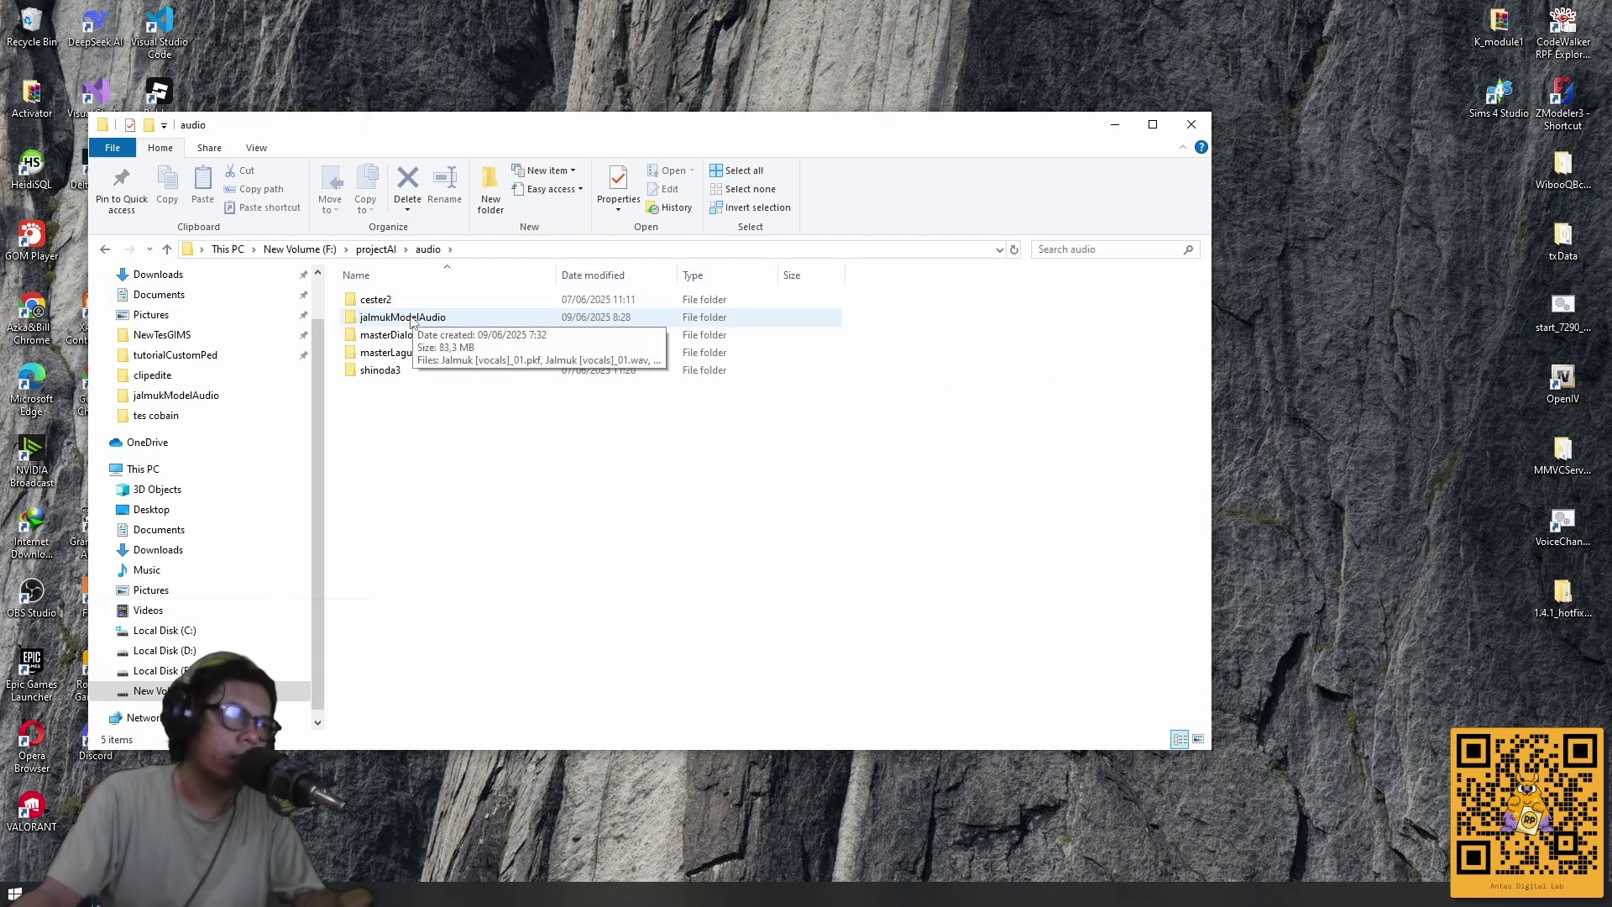
{"action": "double_click", "coordinate": [387, 319]}
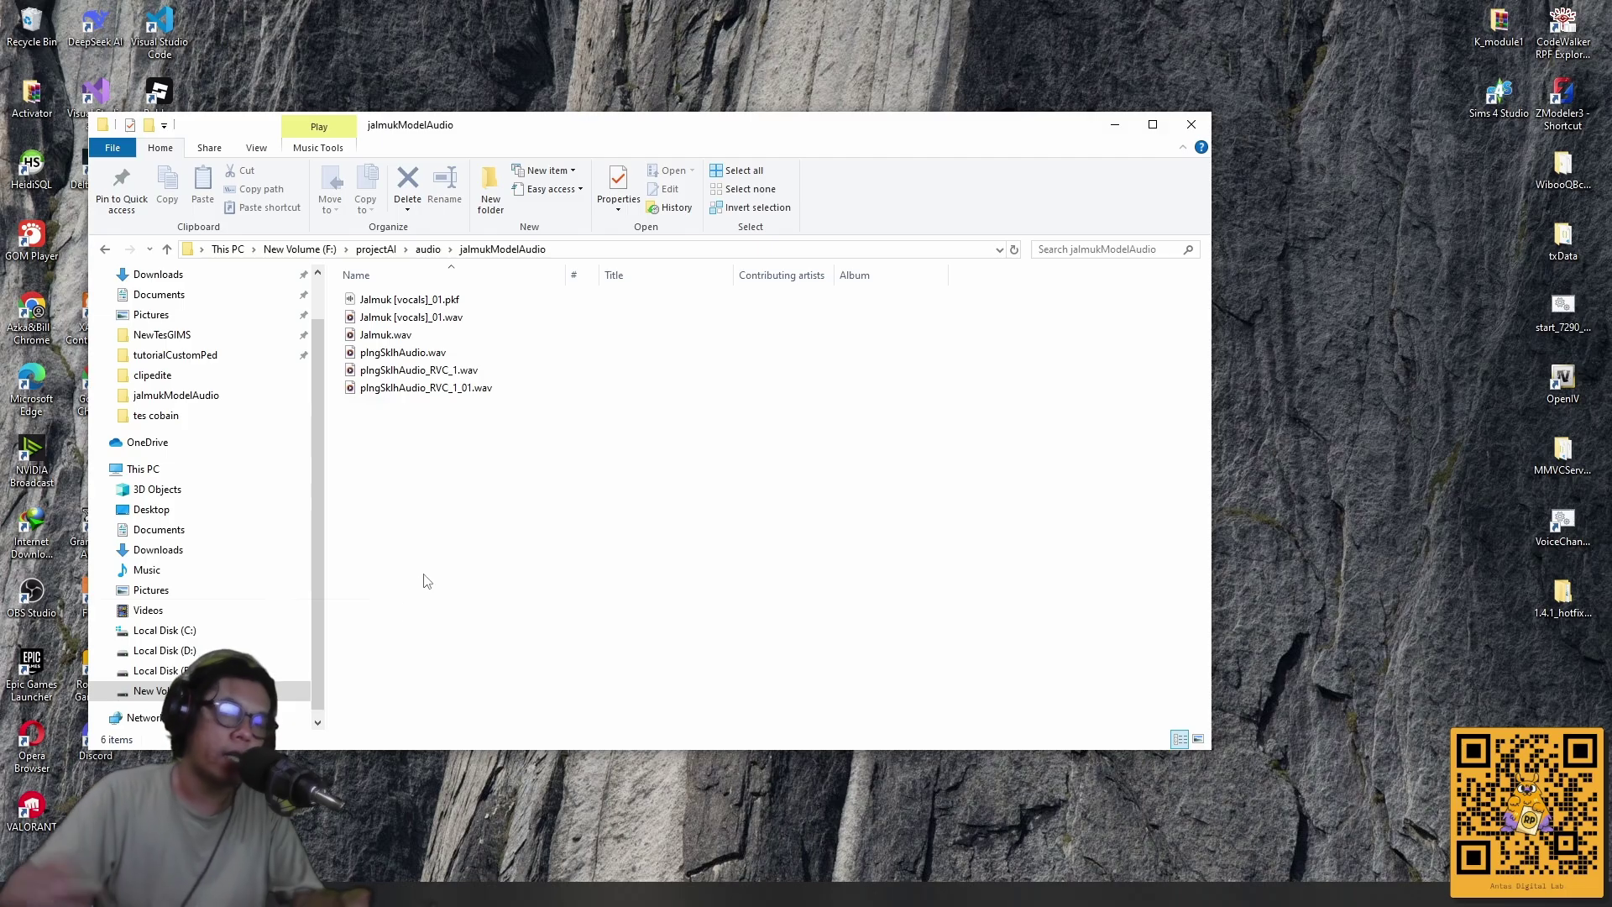
{"action": "key", "text": "Down"}
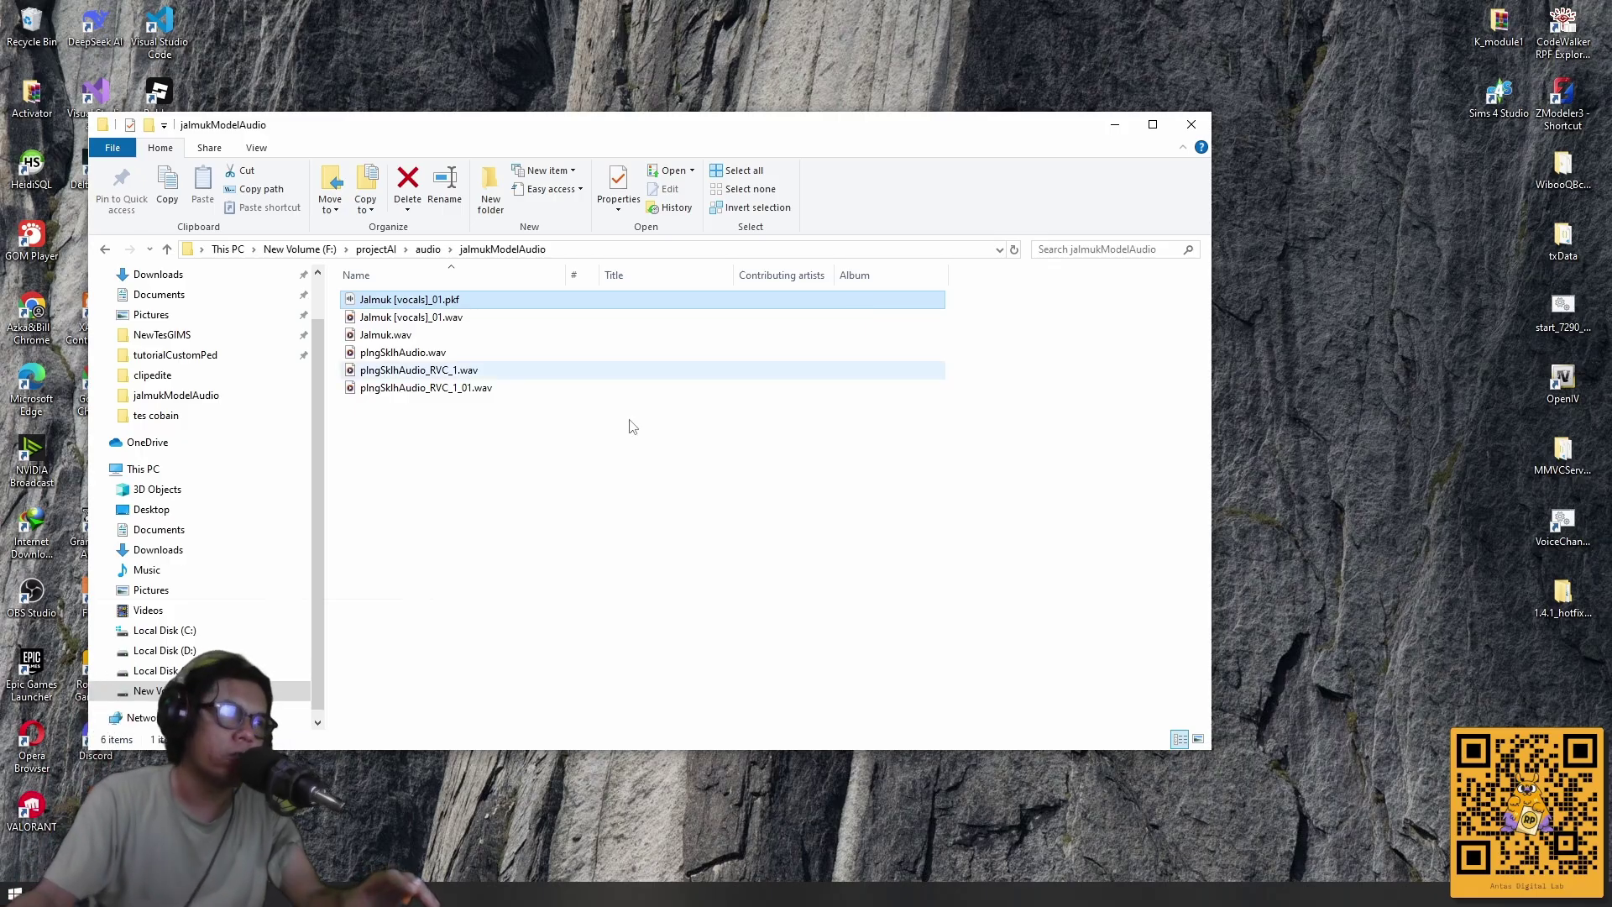
Play Jalmuk.wav in Media Player to hear the source recording, closing the player when done.
{"action": "right_click", "coordinate": [394, 336]}
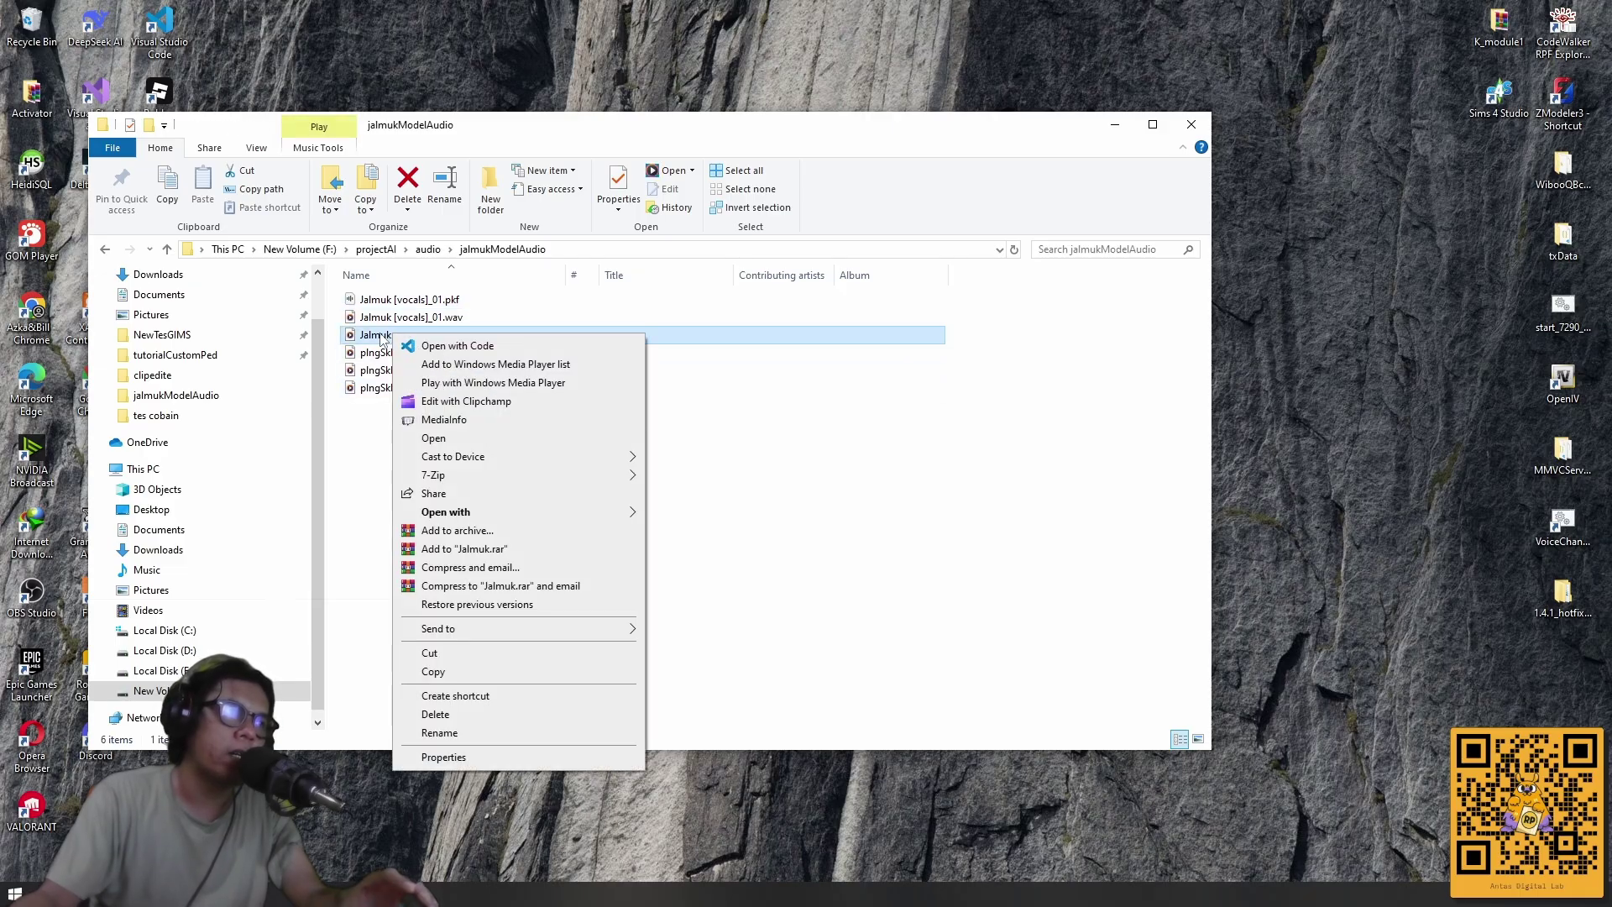
{"action": "key", "text": "Escape"}
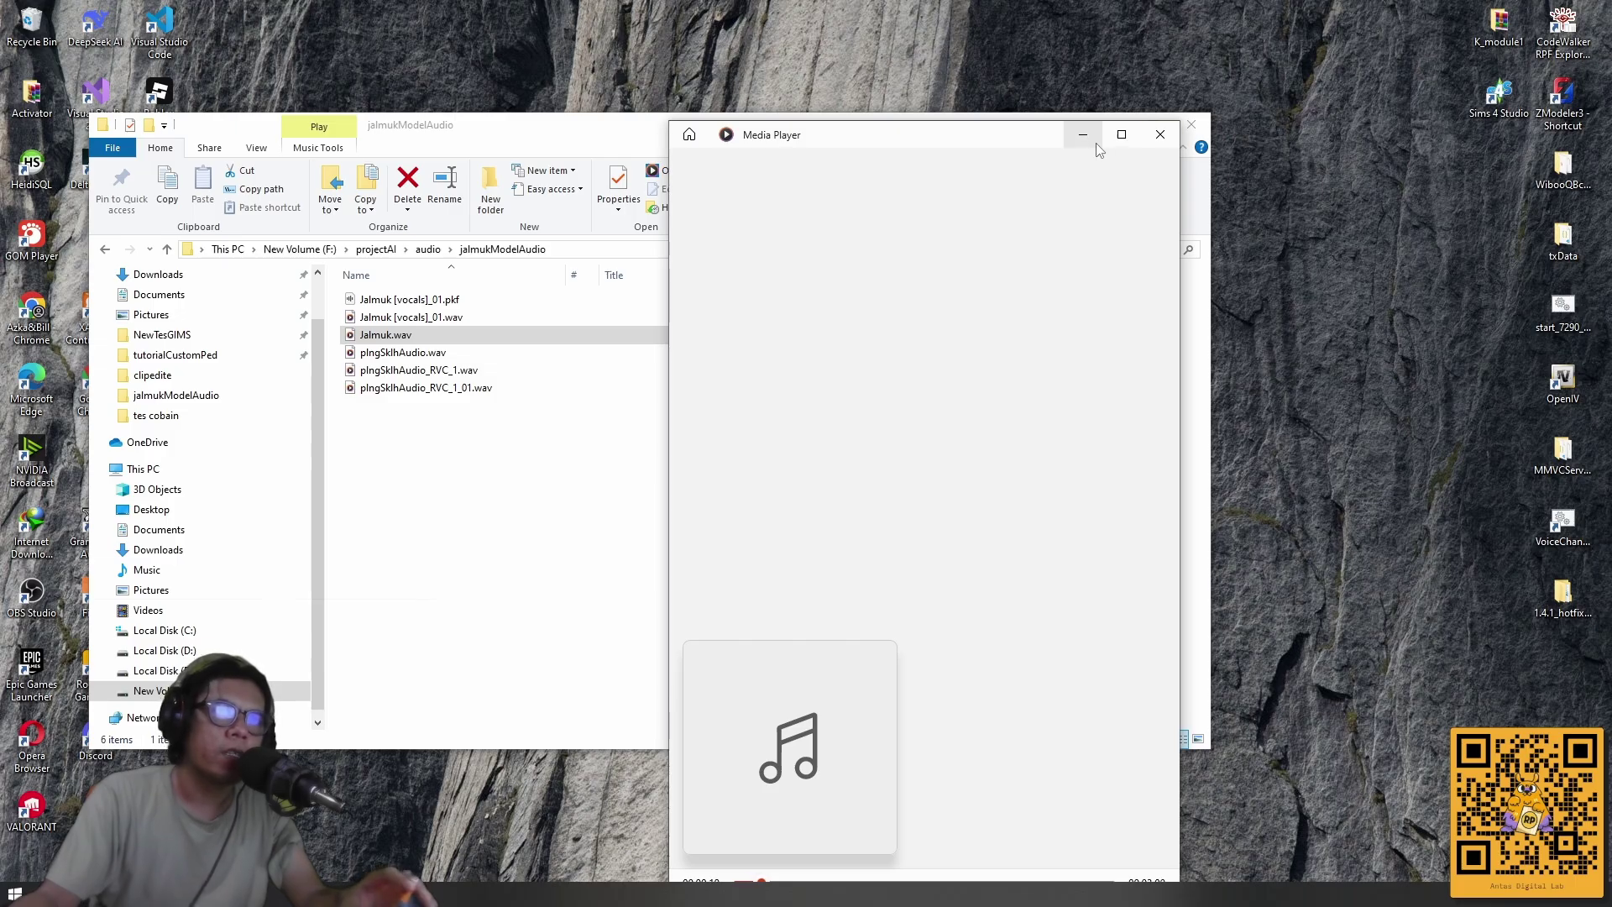
{"action": "left_click_drag", "start_coordinate": [901, 139], "coordinate": [844, 82]}
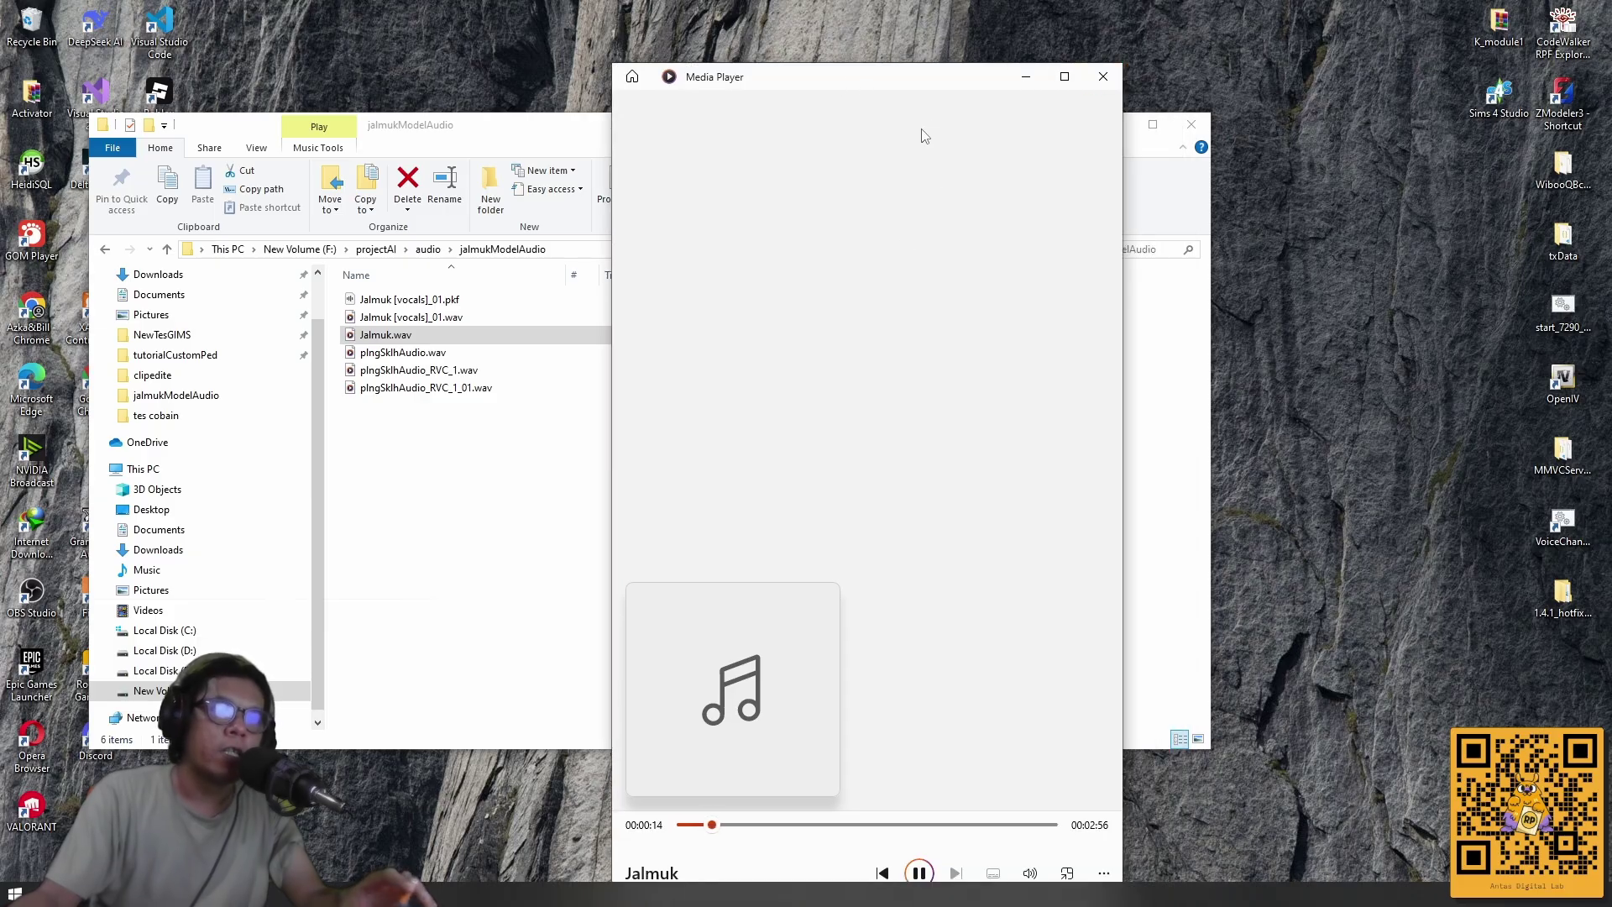
{"action": "left_click", "coordinate": [1105, 81]}
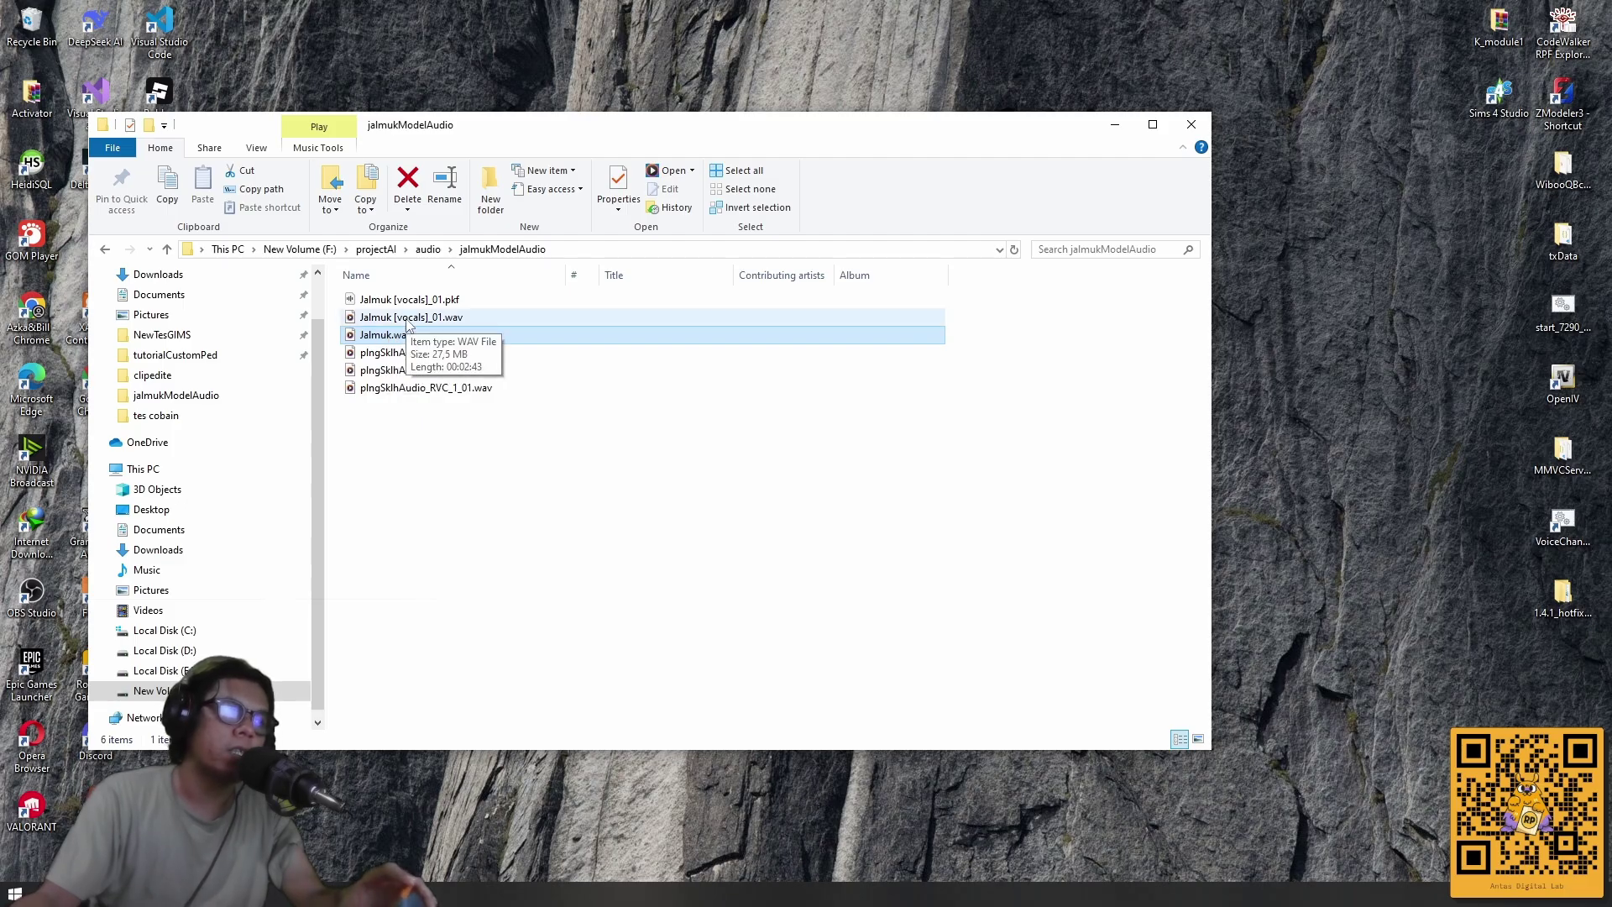
Play Jalmuk [vocals]_01.wav to hear the isolated vocals, pausing and rewinding it before closing the player.
{"action": "left_click", "coordinate": [397, 322]}
{"action": "right_click", "coordinate": [396, 320]}
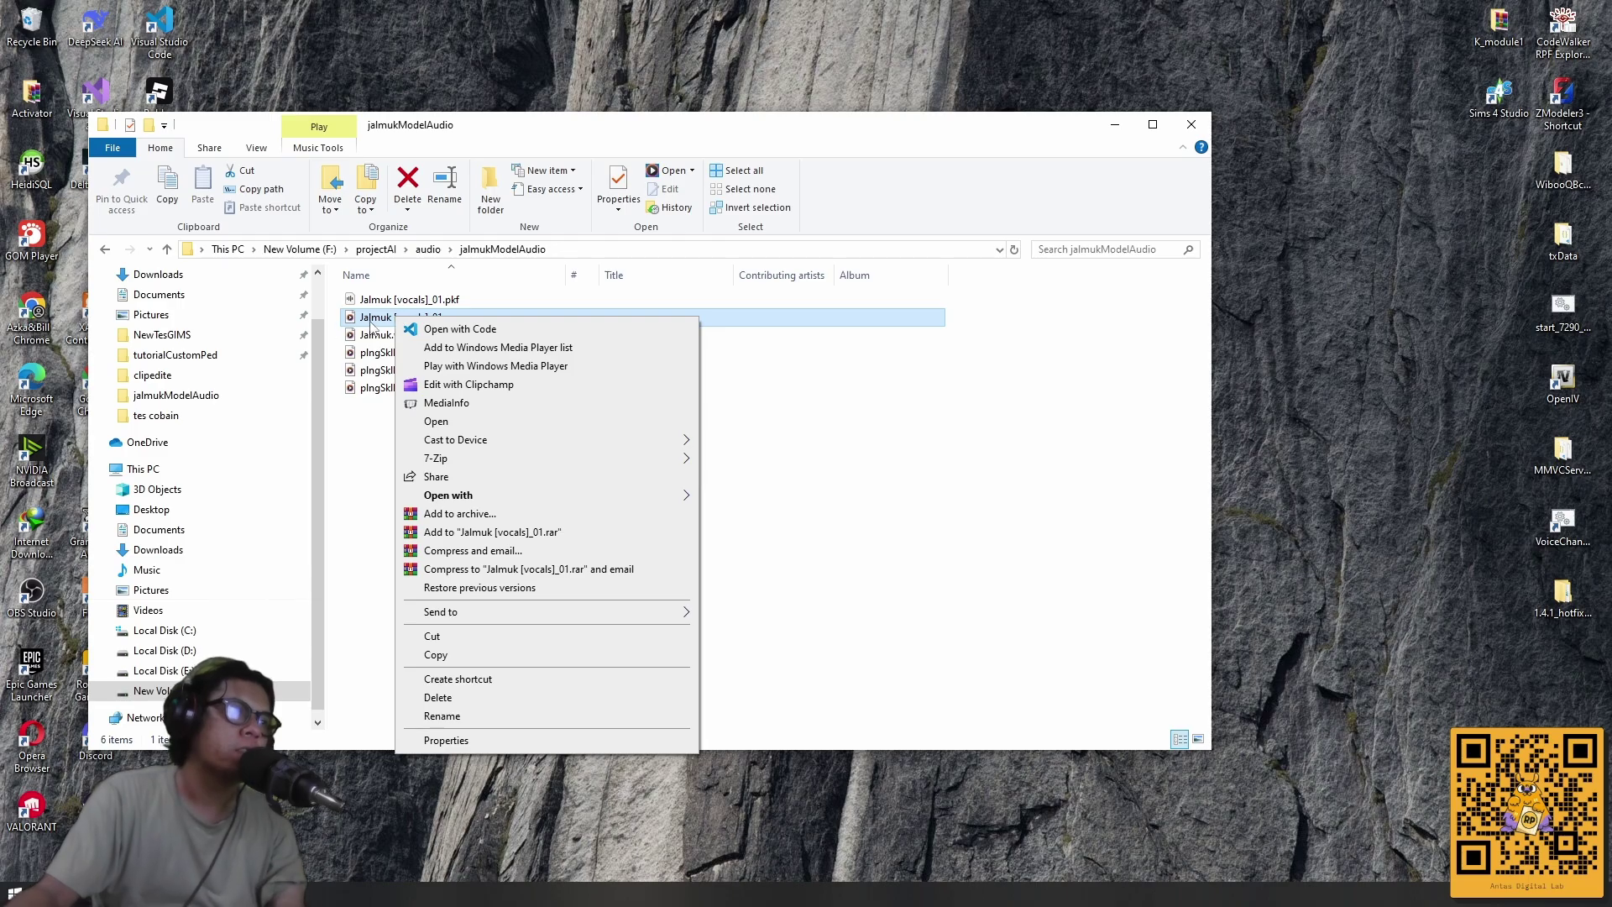
{"action": "left_click", "coordinate": [436, 420]}
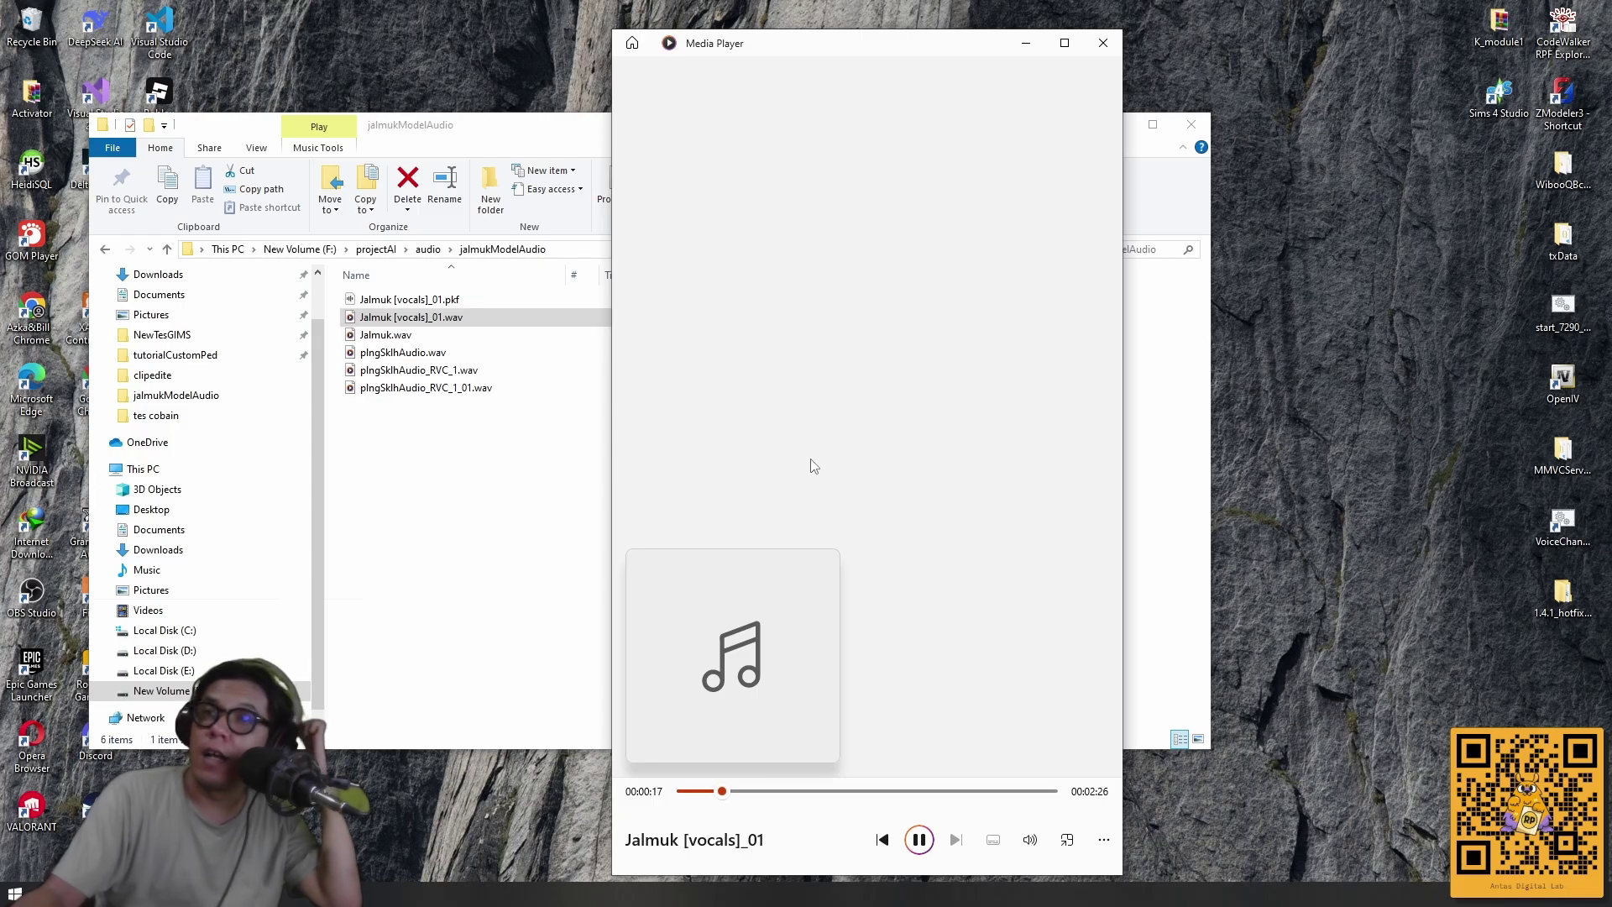
{"action": "key", "text": "space"}
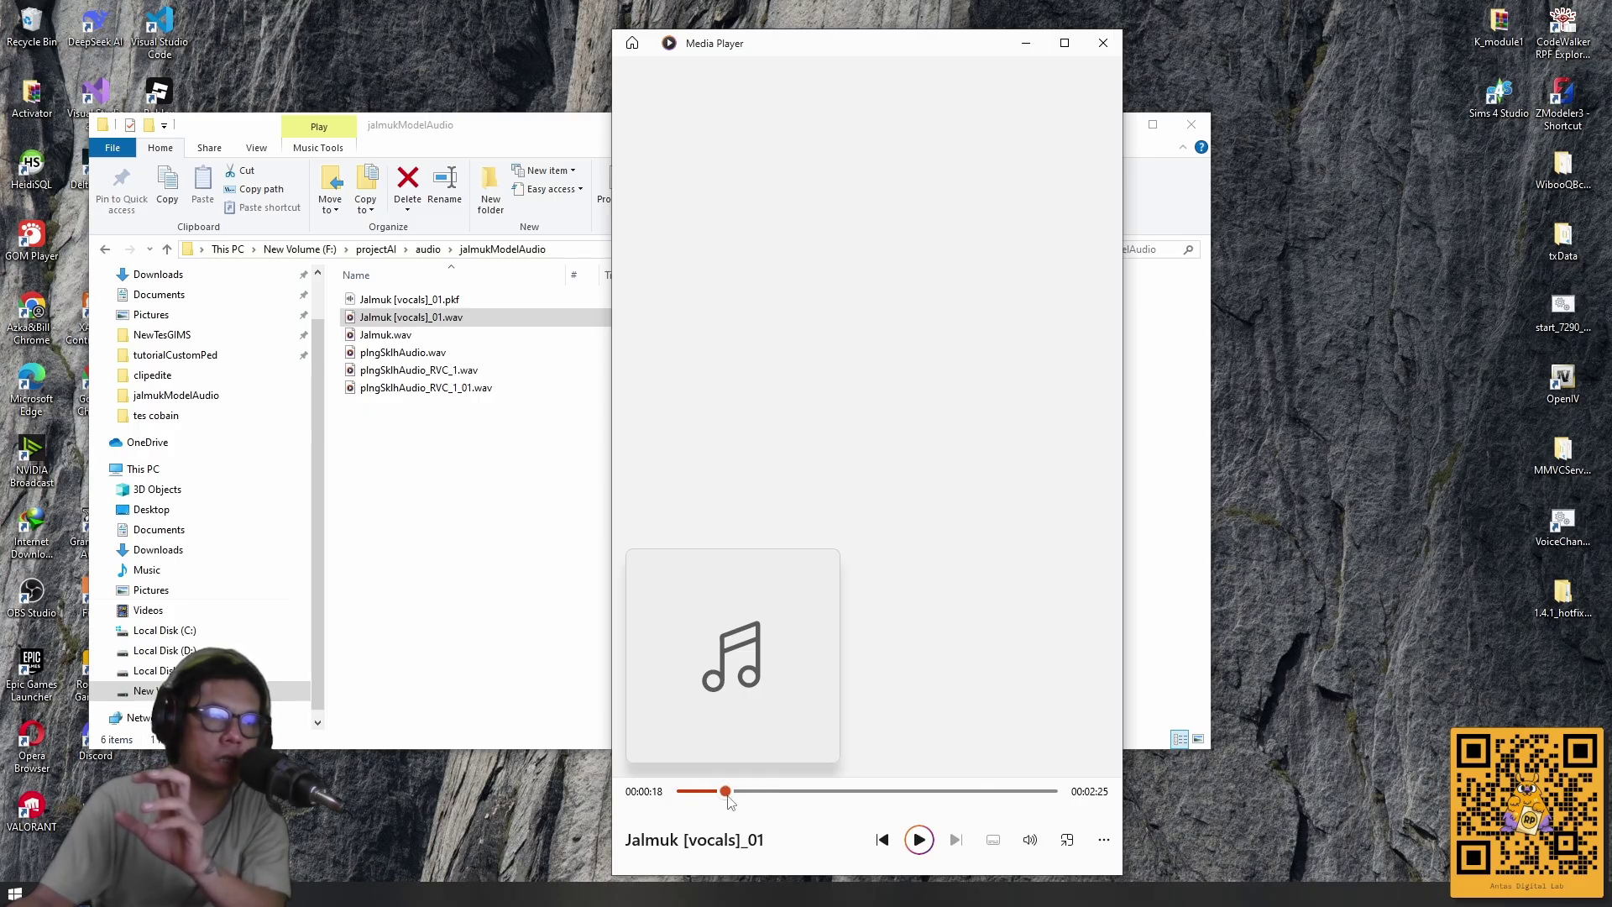
{"action": "left_click_drag", "start_coordinate": [725, 790], "coordinate": [684, 791]}
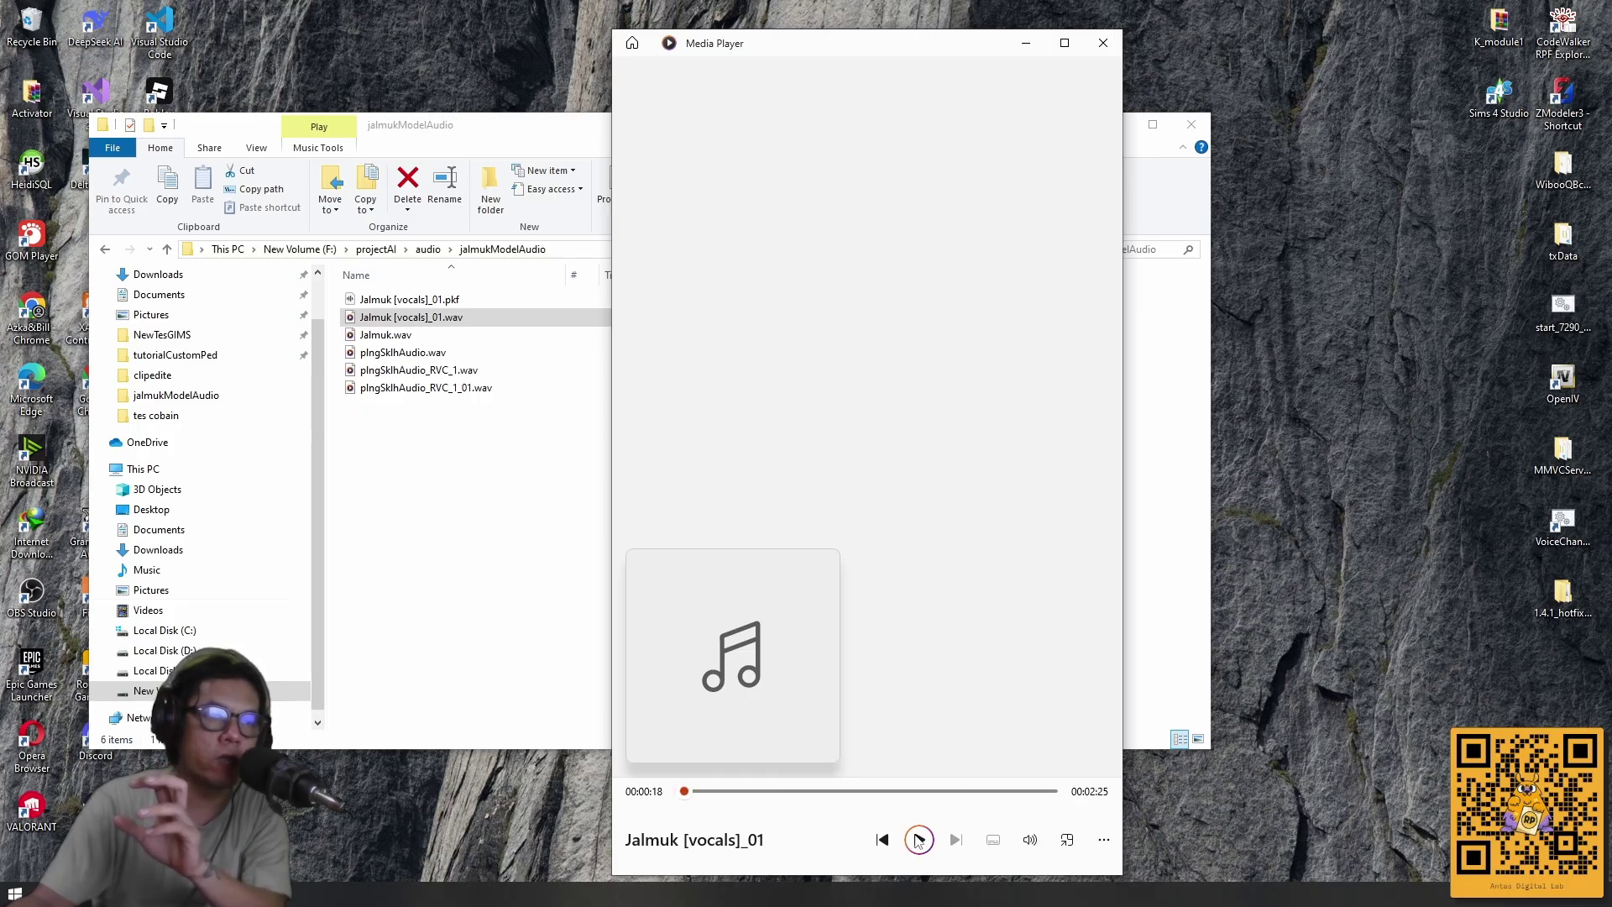
{"action": "left_click", "coordinate": [1098, 53]}
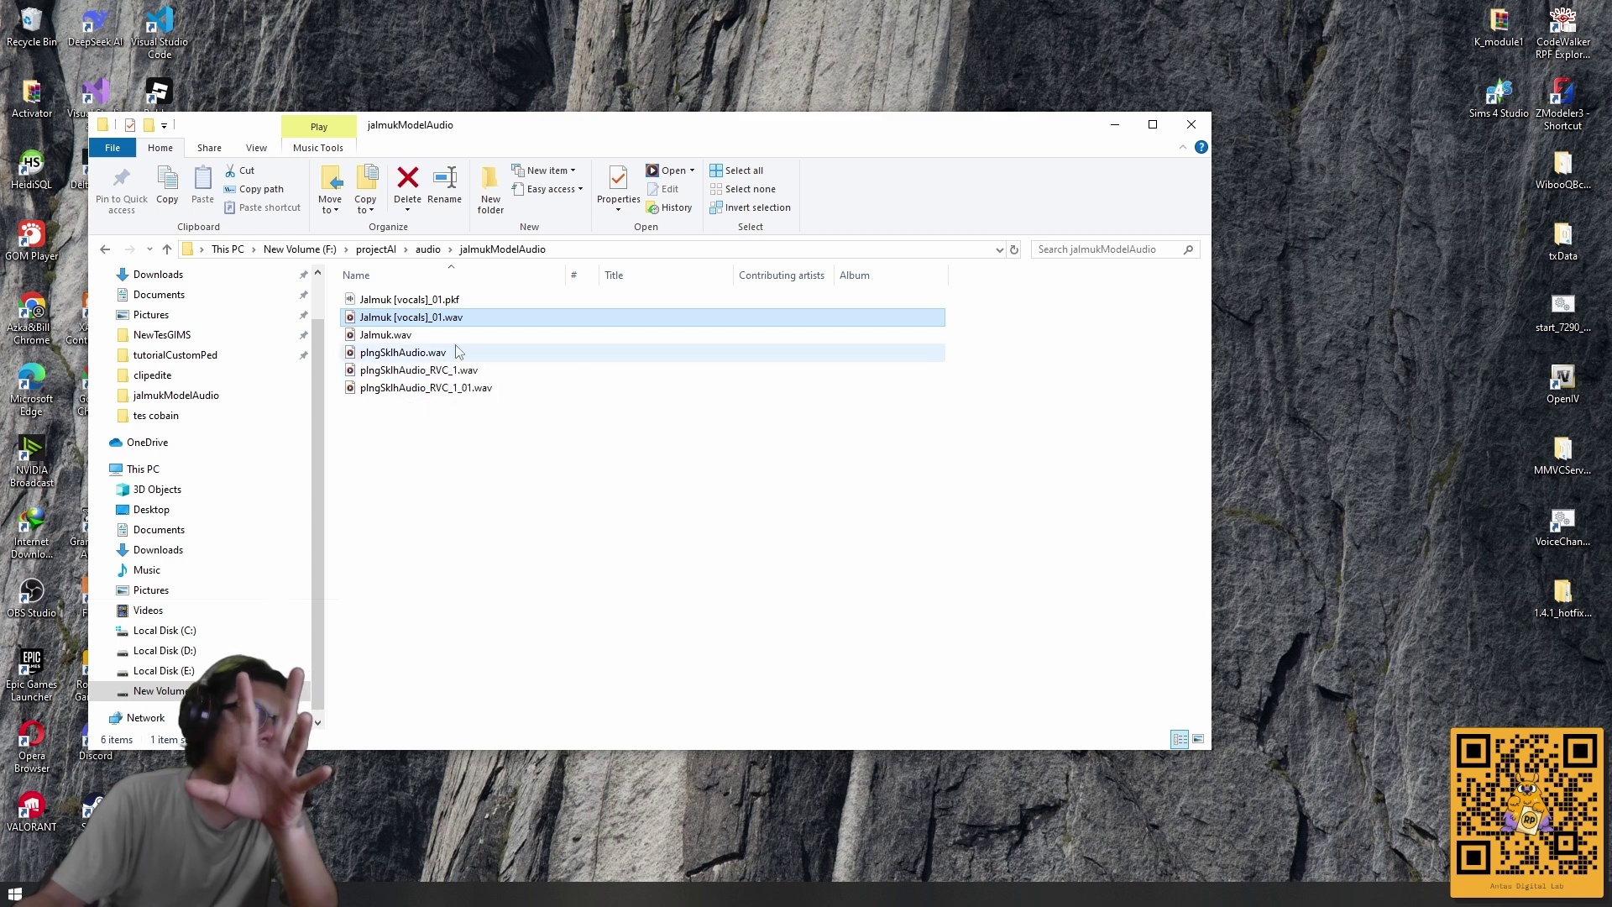
Listen to plngSklhAudio.wav and open plngSklhAudio_RVC_1_01.wav for comparison, closing the player when done.
{"action": "double_click", "coordinate": [412, 353]}
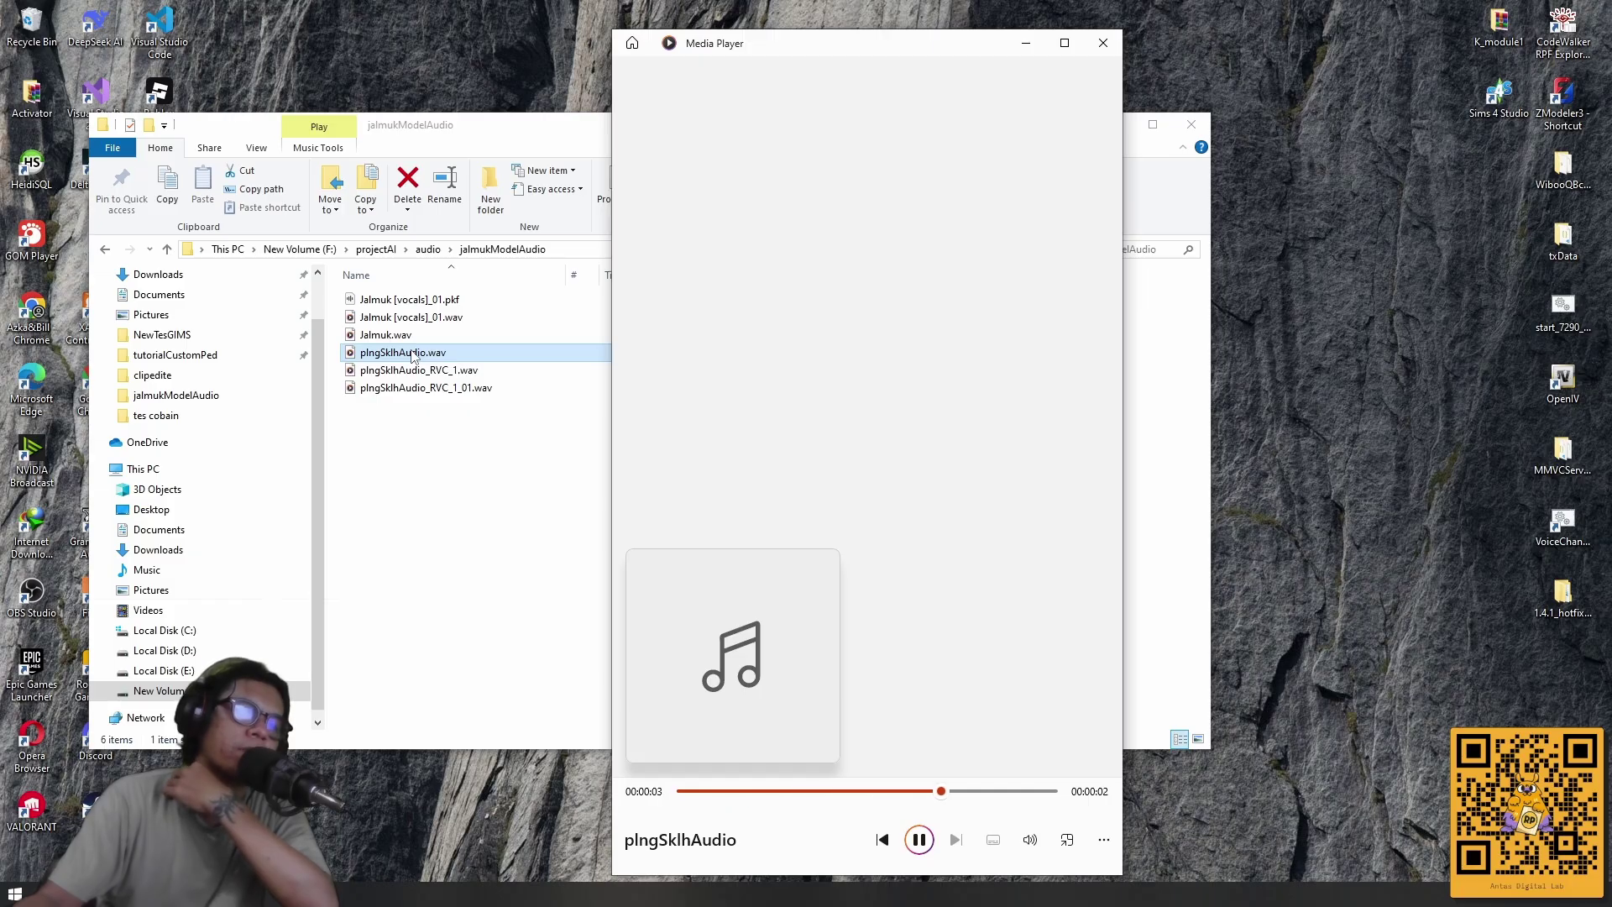
{"action": "left_click", "coordinate": [1046, 228]}
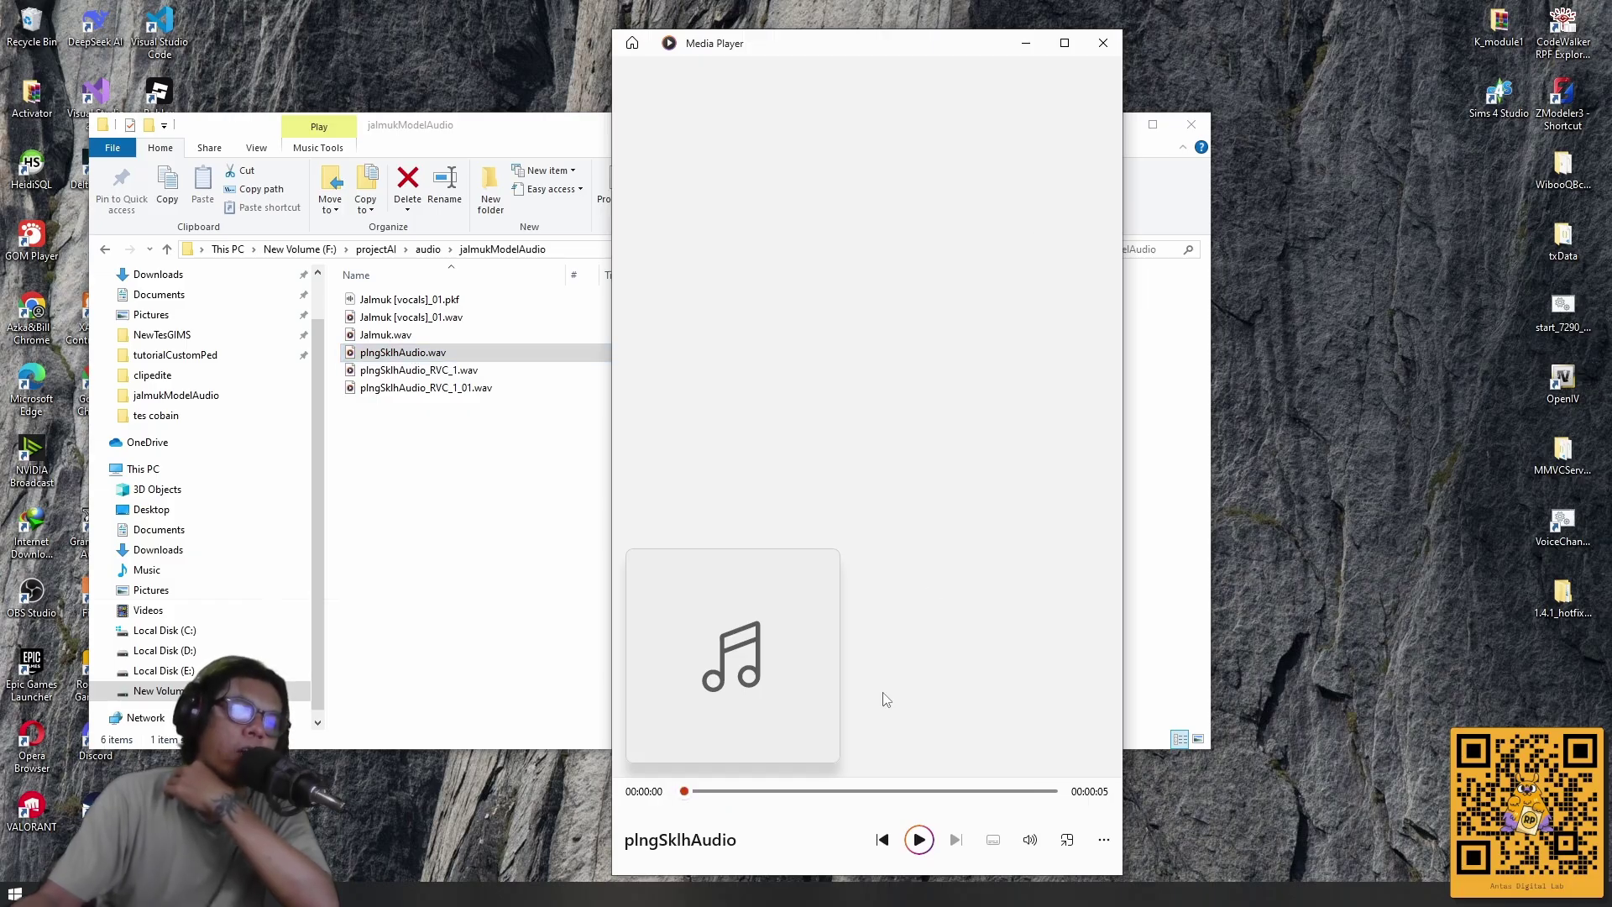
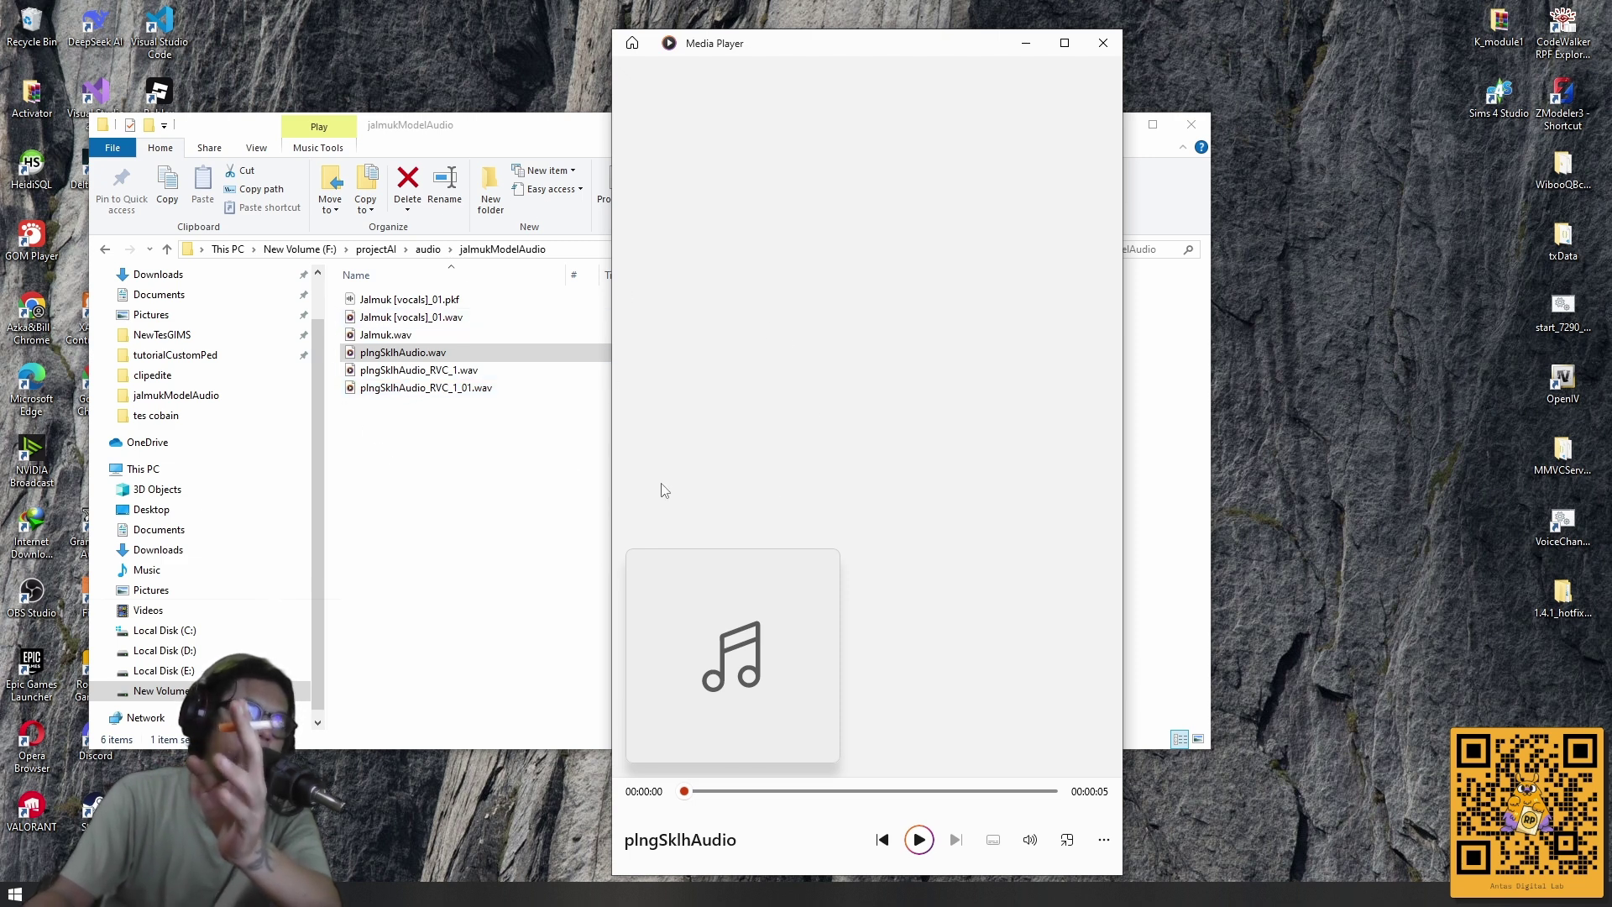
{"action": "double_click", "coordinate": [433, 390]}
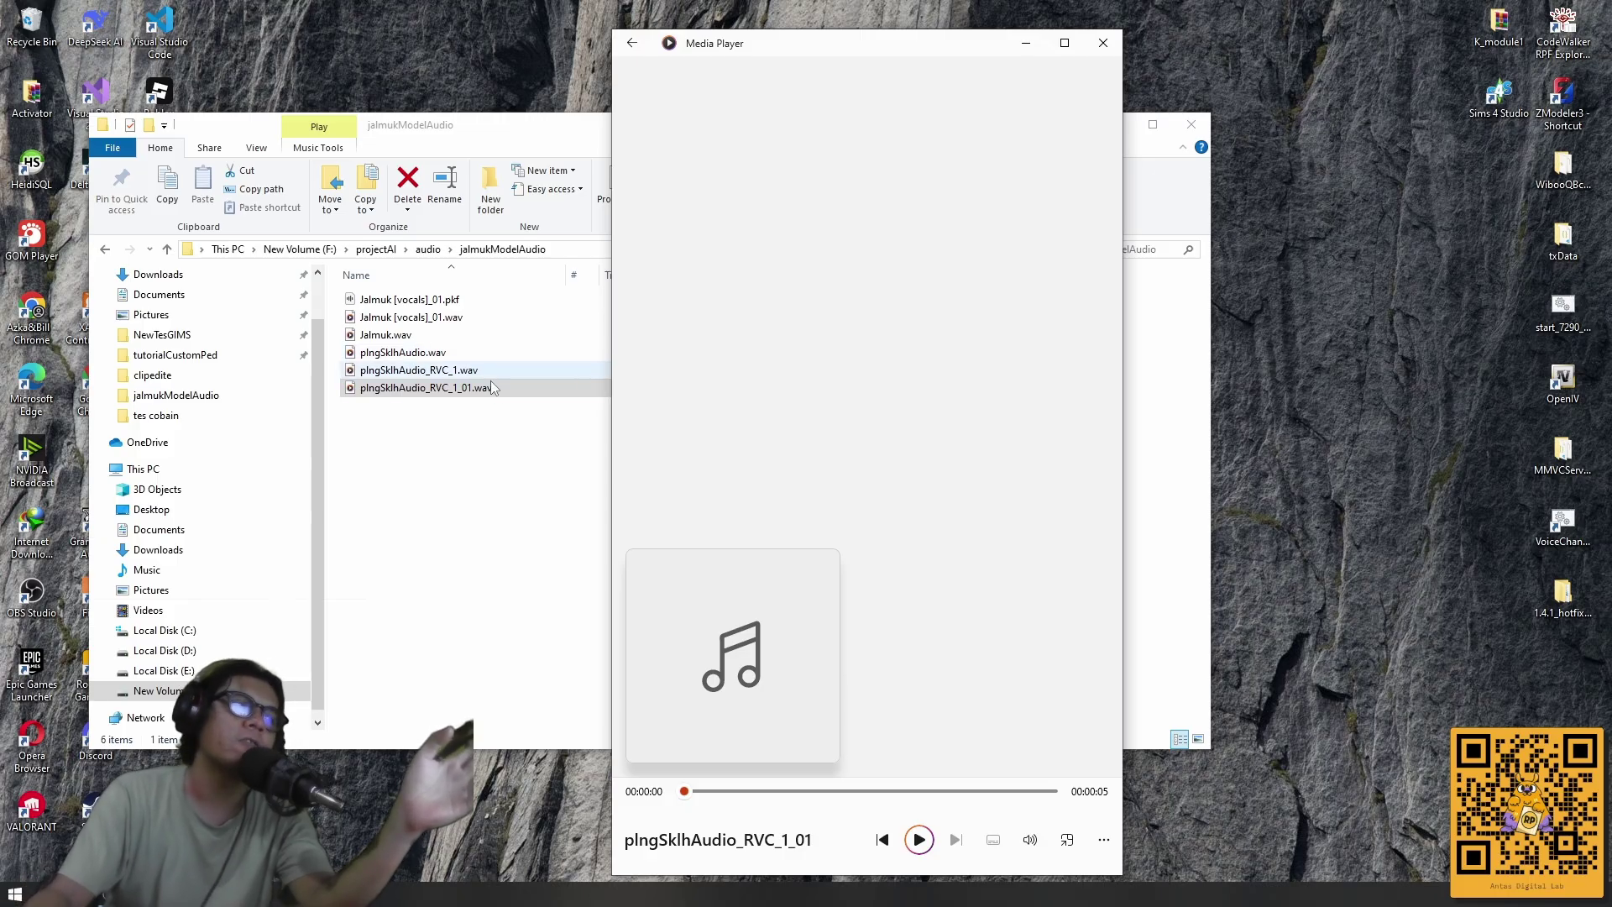
{"action": "left_click", "coordinate": [1100, 44]}
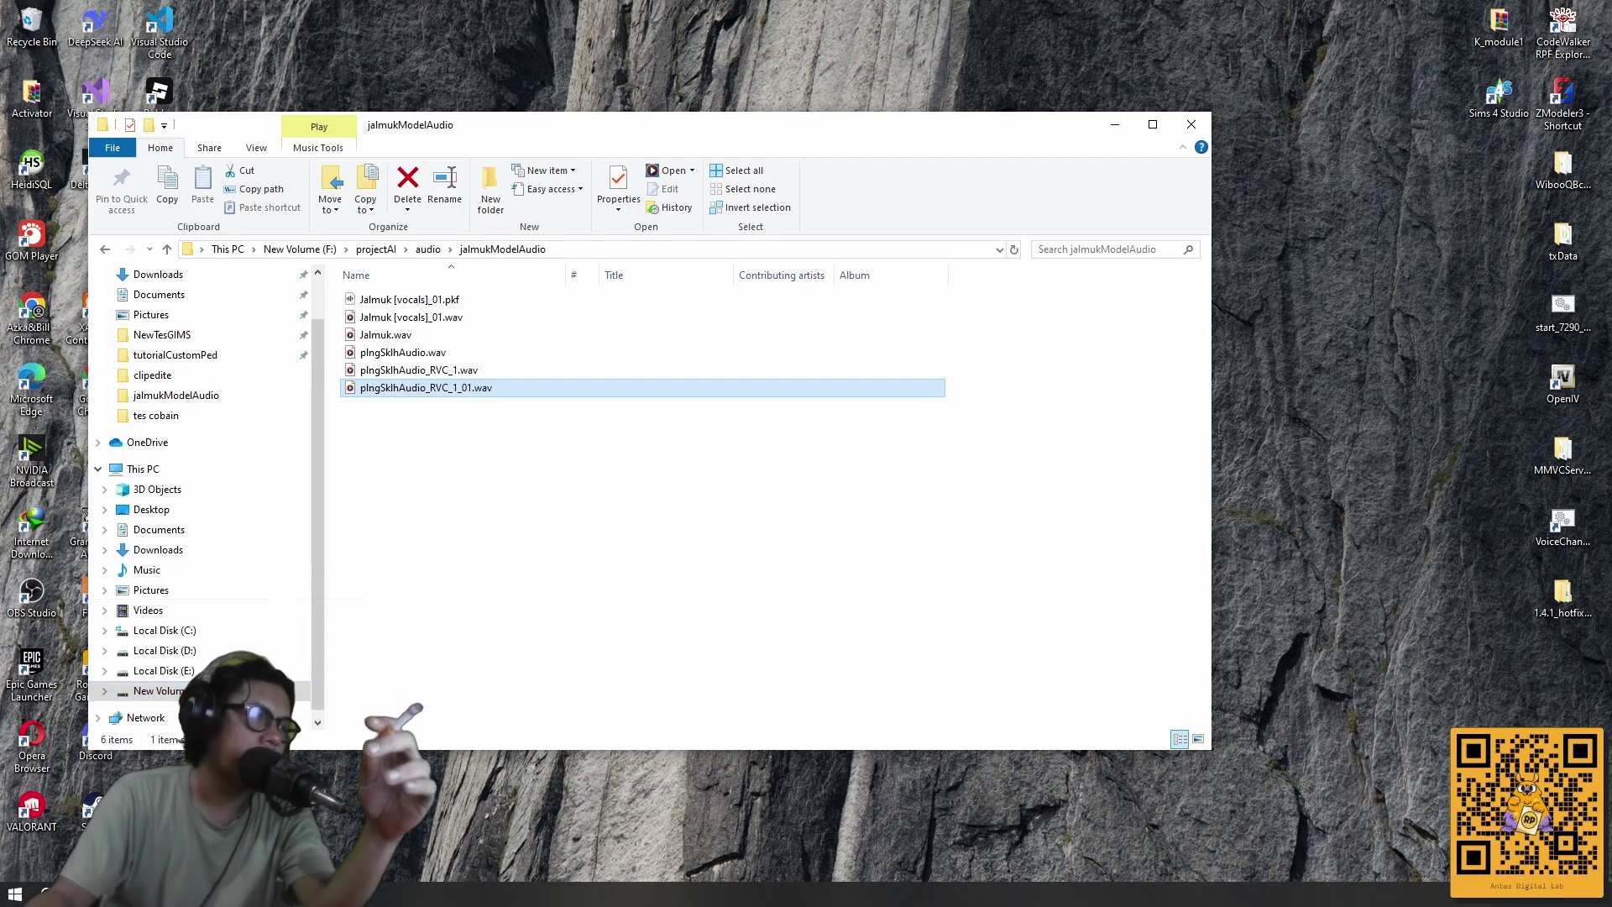
Minimize the audio folder and open VoiceRvcAi\RVC-beta\RVC-beta0717 on New Volume (F:) in a new File Explorer window.
{"action": "left_click", "coordinate": [1115, 124]}
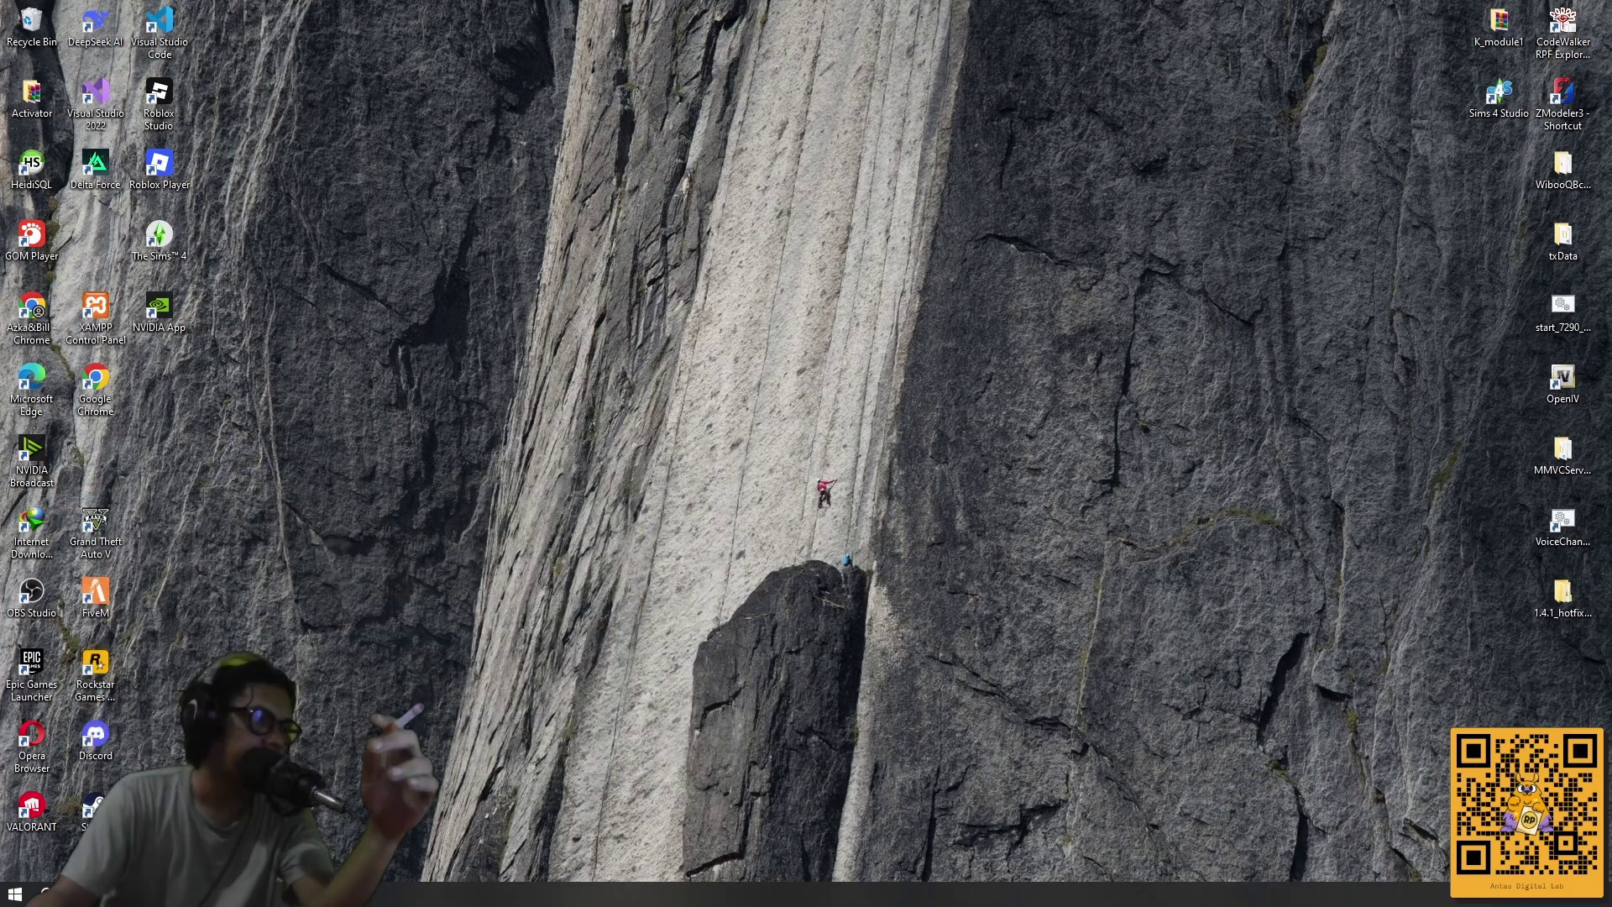
{"action": "right_click", "coordinate": [101, 894]}
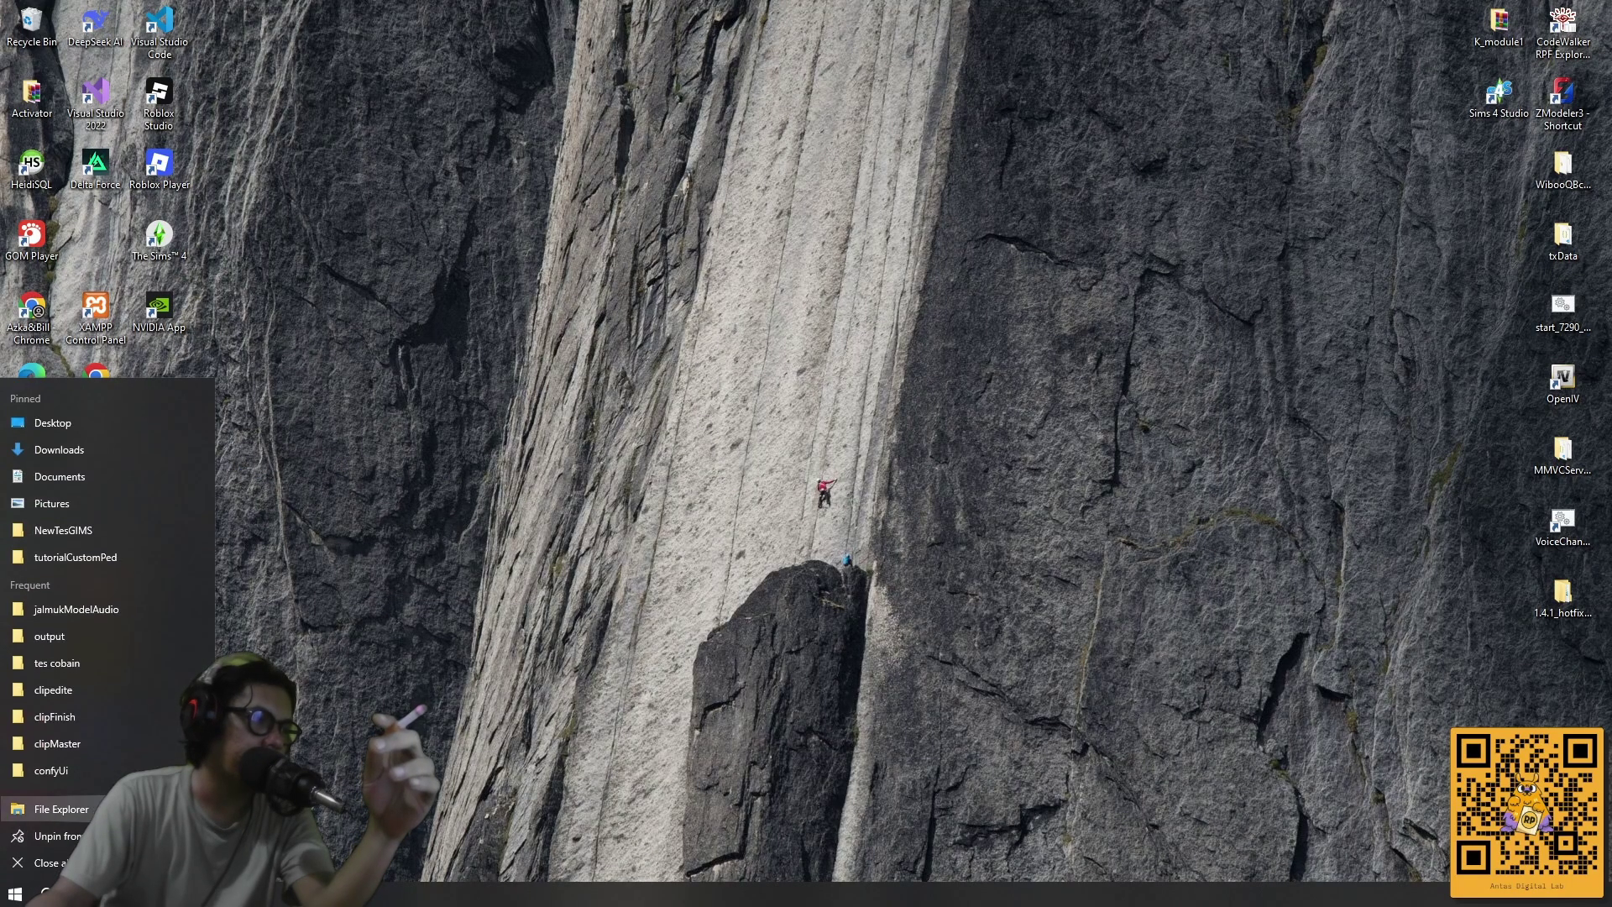
{"action": "left_click", "coordinate": [68, 796]}
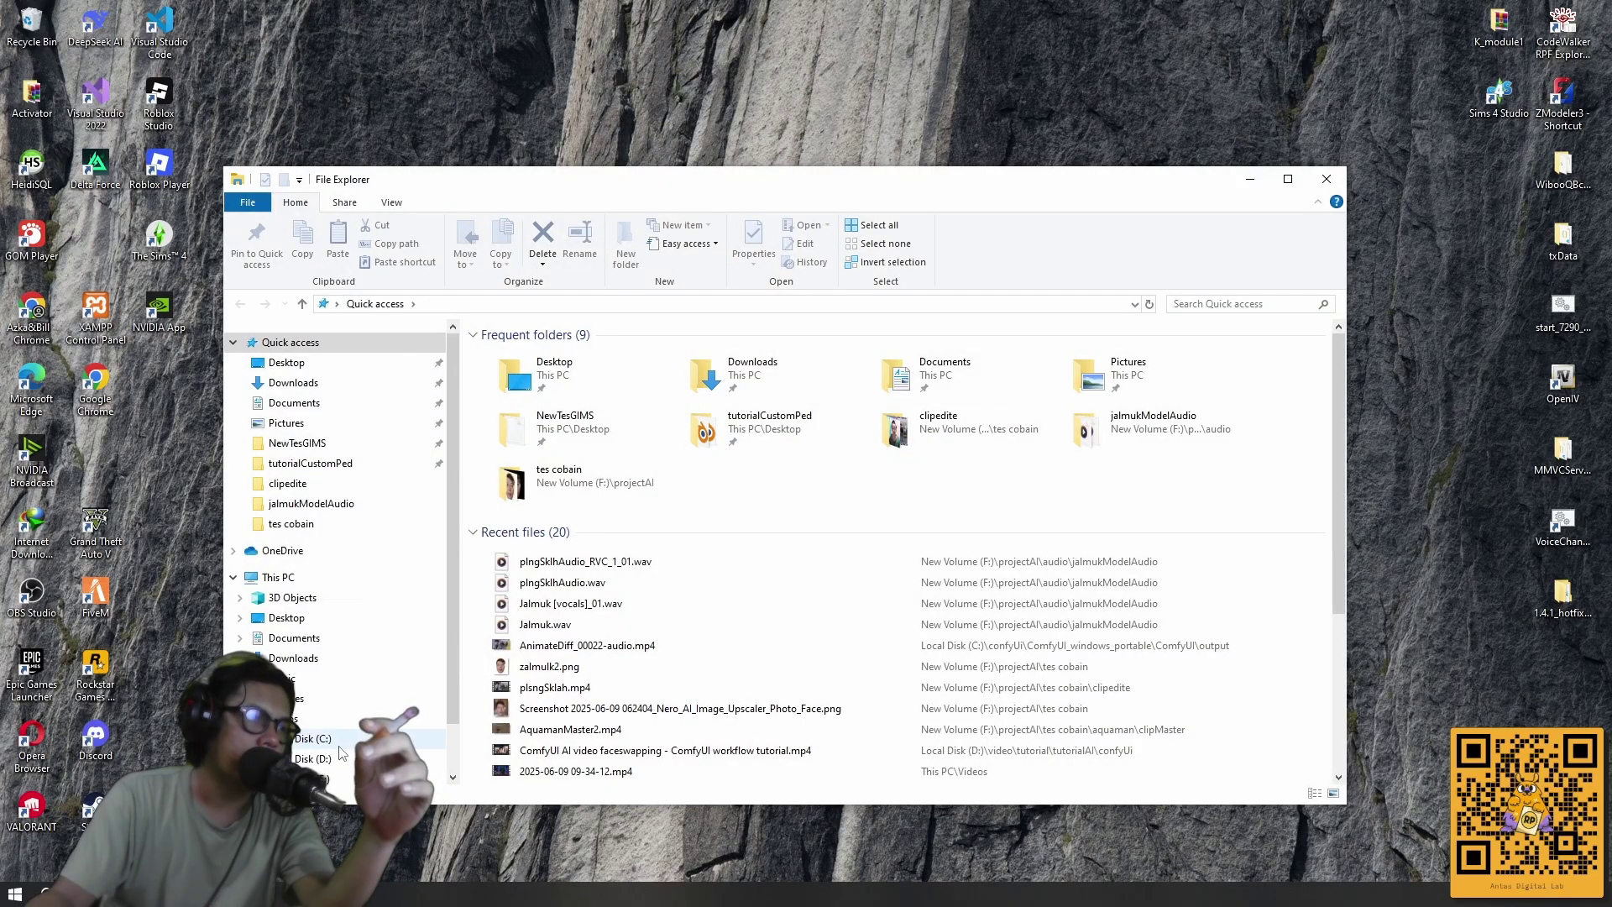
{"action": "scroll", "coordinate": [340, 753], "scroll_direction": "down", "scroll_amount": 1}
{"action": "left_click", "coordinate": [323, 765]}
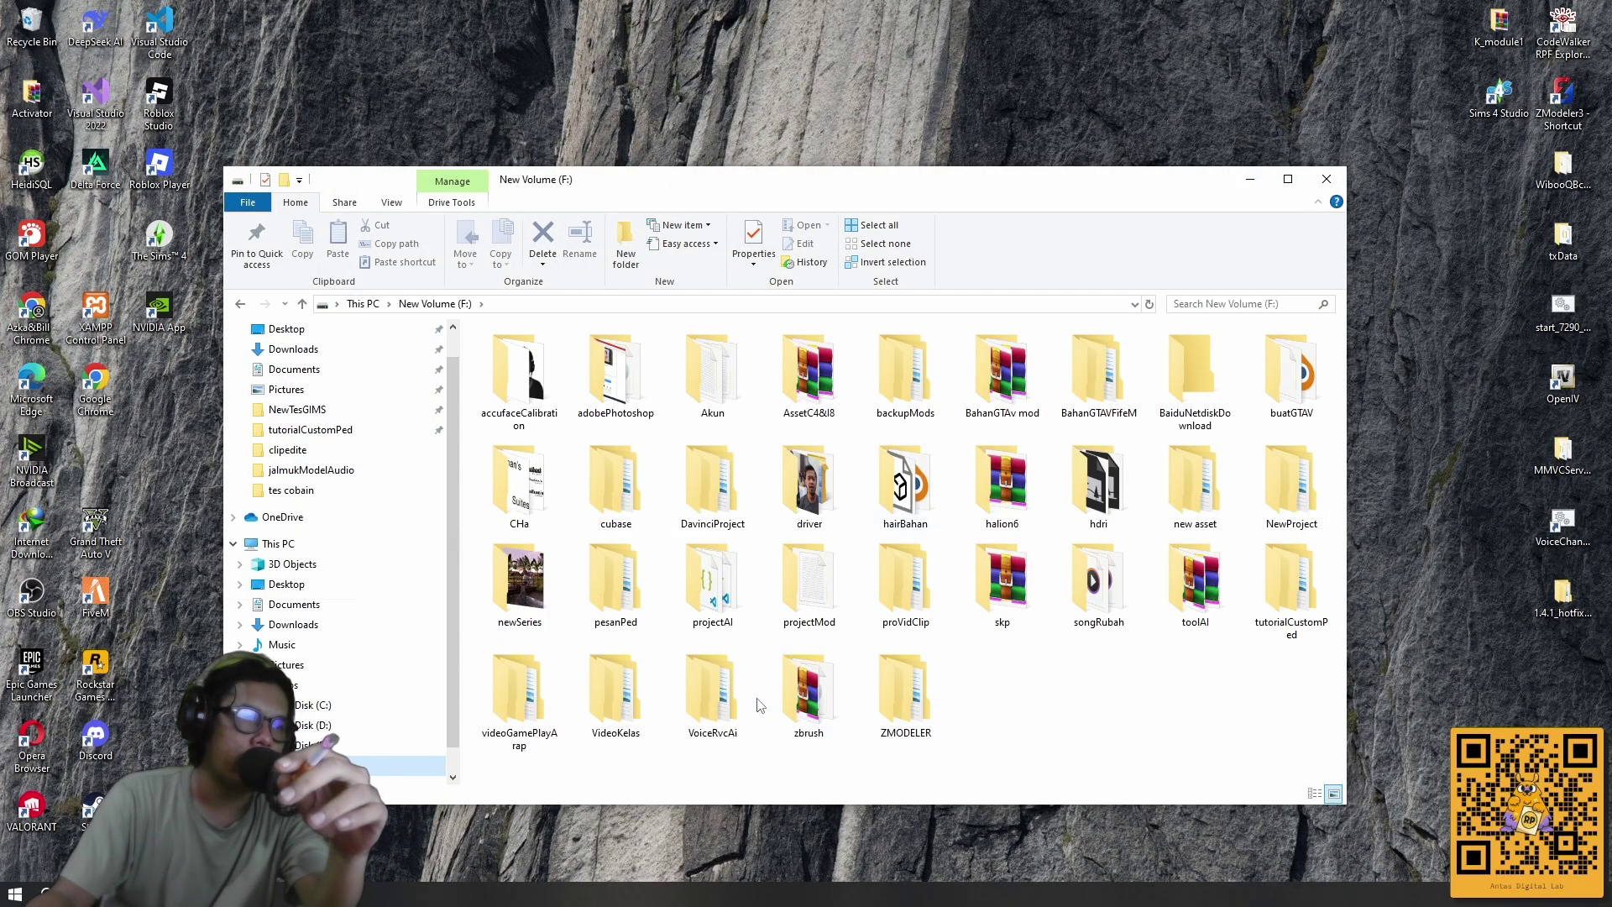
{"action": "double_click", "coordinate": [702, 684]}
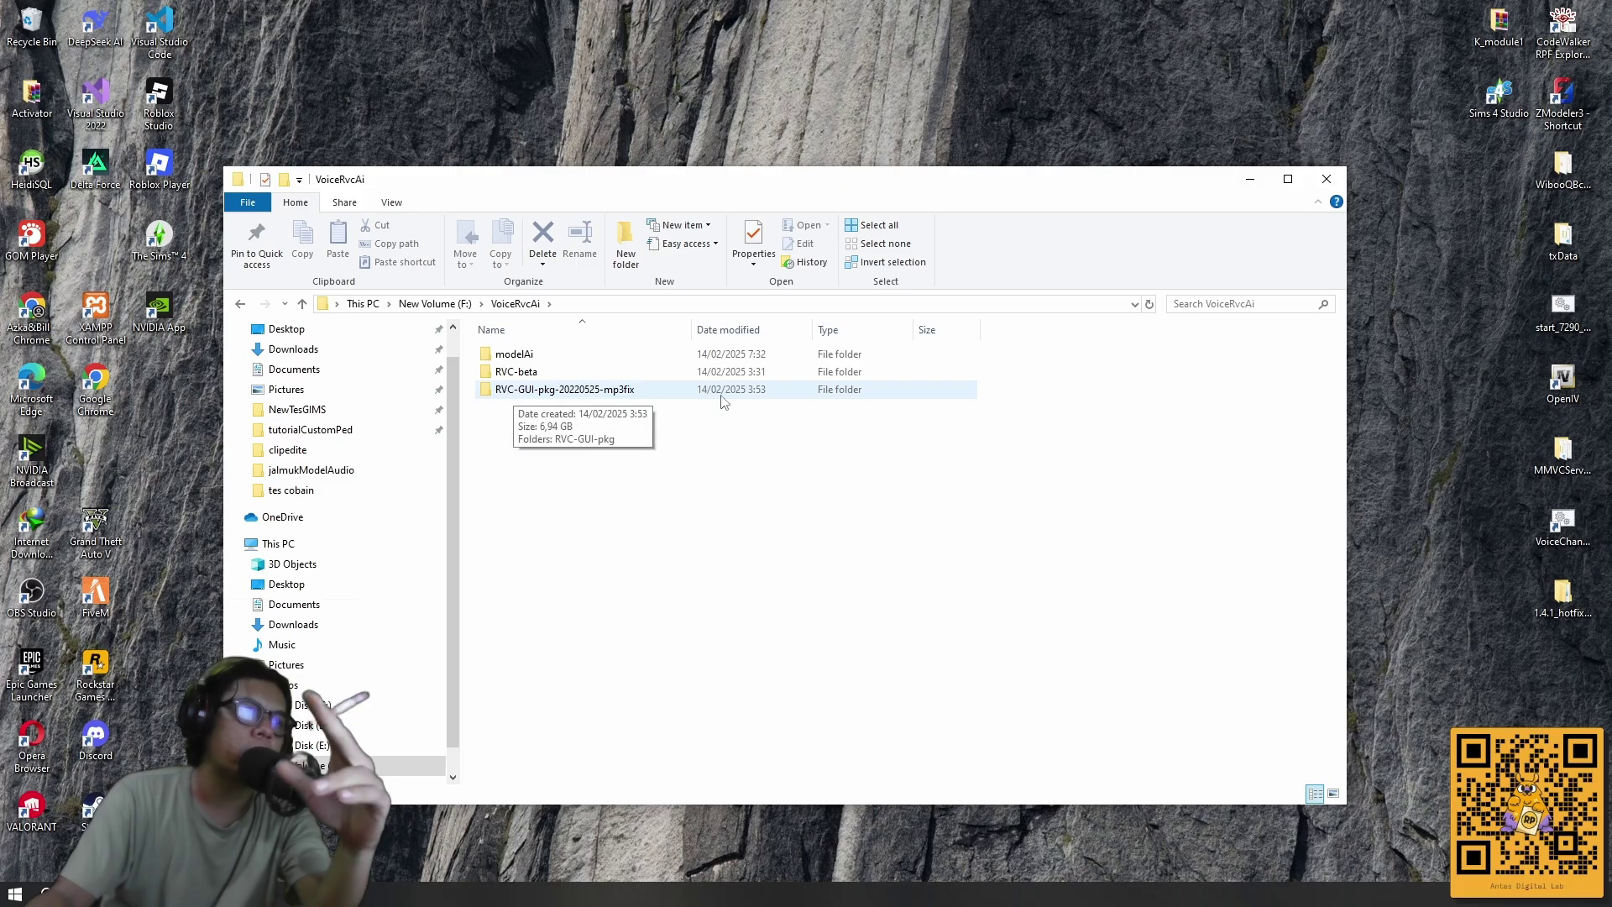
{"action": "double_click", "coordinate": [525, 374]}
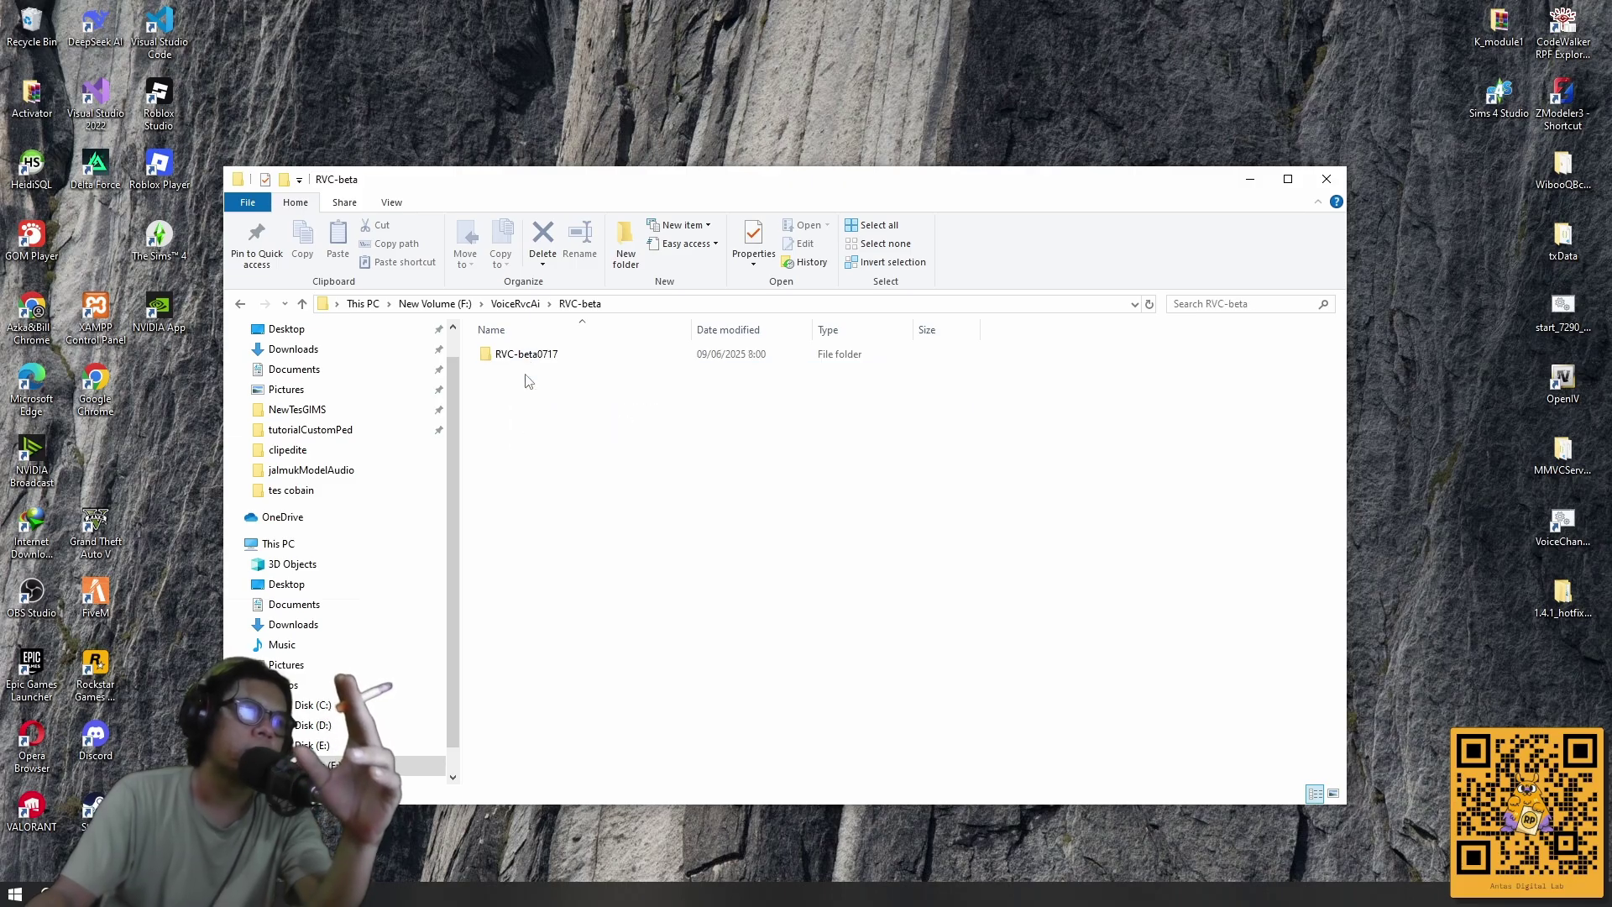
{"action": "left_click", "coordinate": [535, 357]}
{"action": "double_click", "coordinate": [534, 357]}
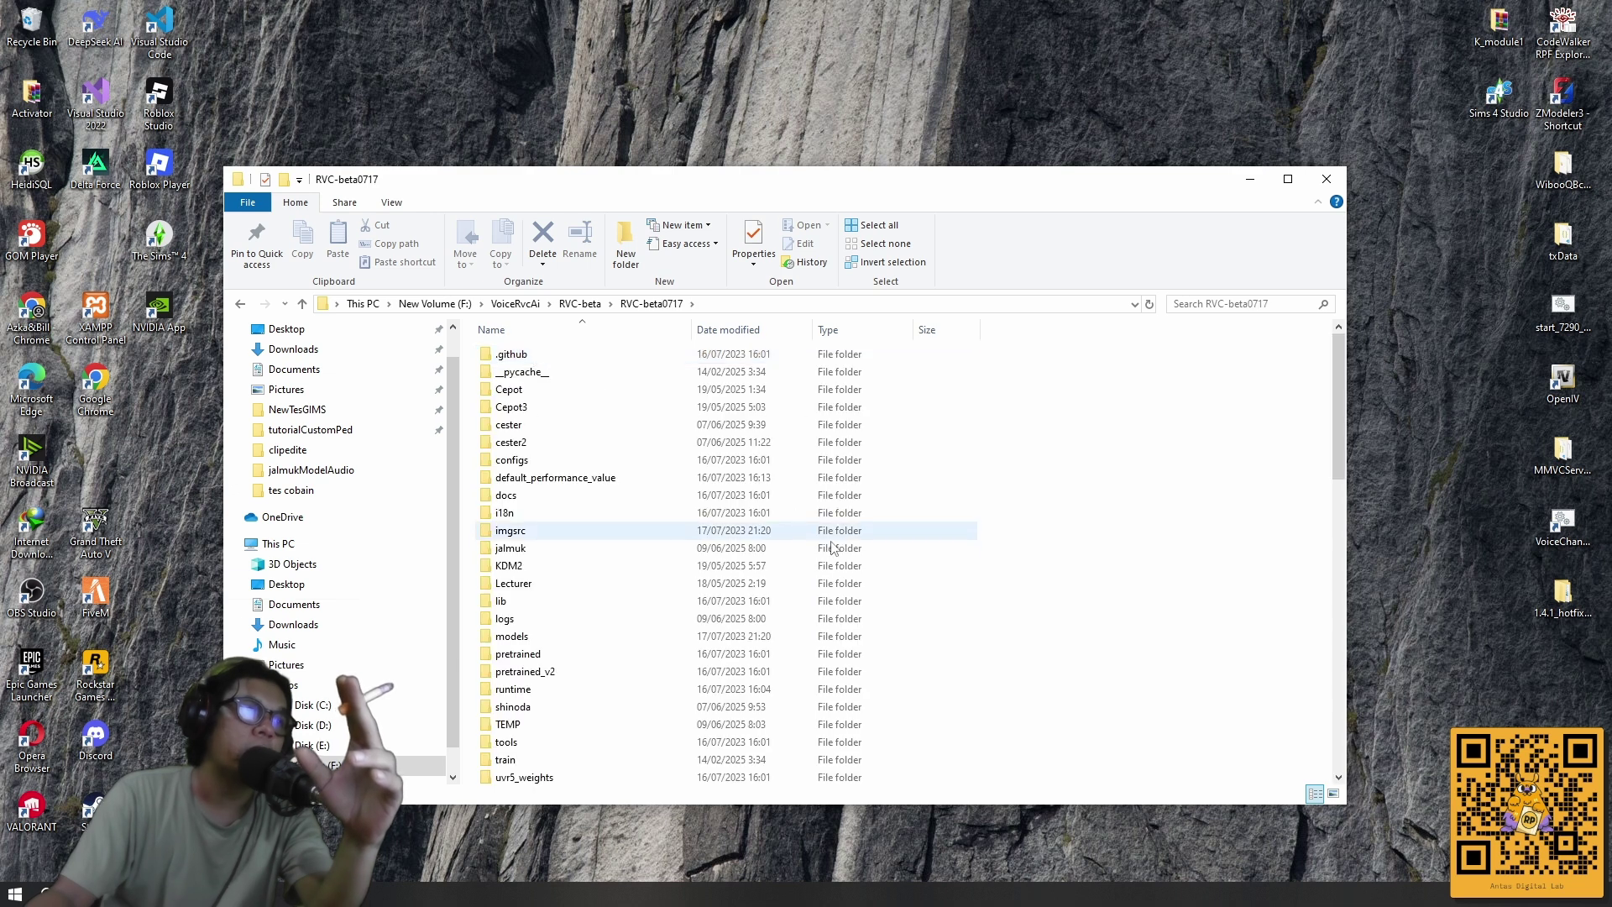
Find go-web.bat in the RVC-beta0717 folder and run it as administrator to launch the web interface.
{"action": "scroll", "coordinate": [837, 537], "scroll_direction": "down", "scroll_amount": 5}
{"action": "scroll", "coordinate": [785, 524], "scroll_direction": "up", "scroll_amount": 5}
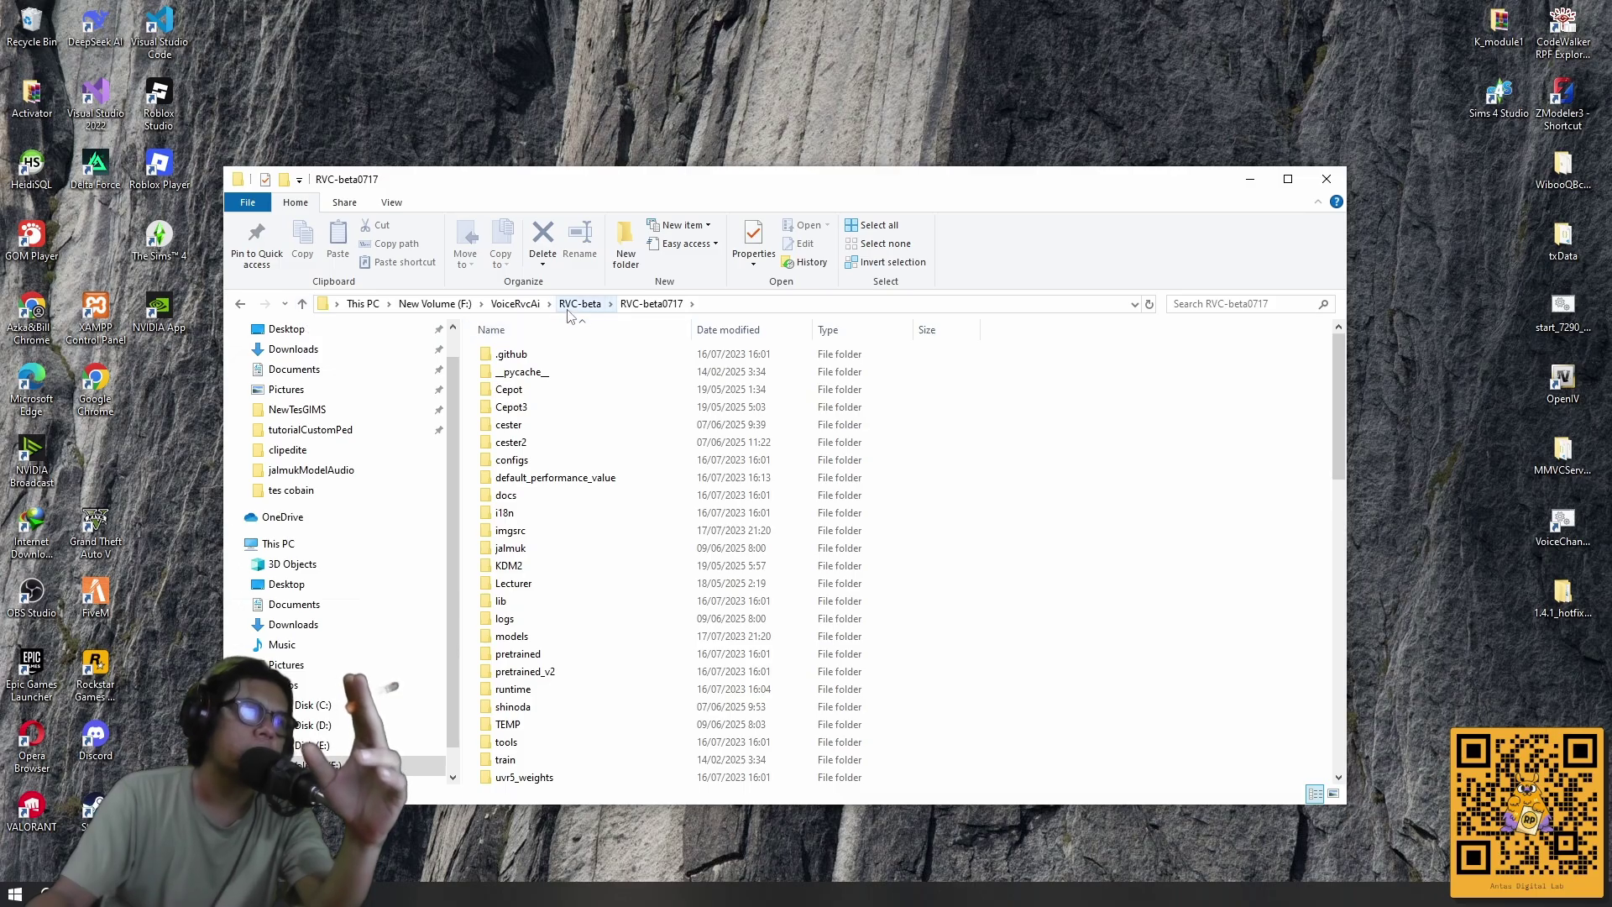
{"action": "left_click", "coordinate": [304, 304]}
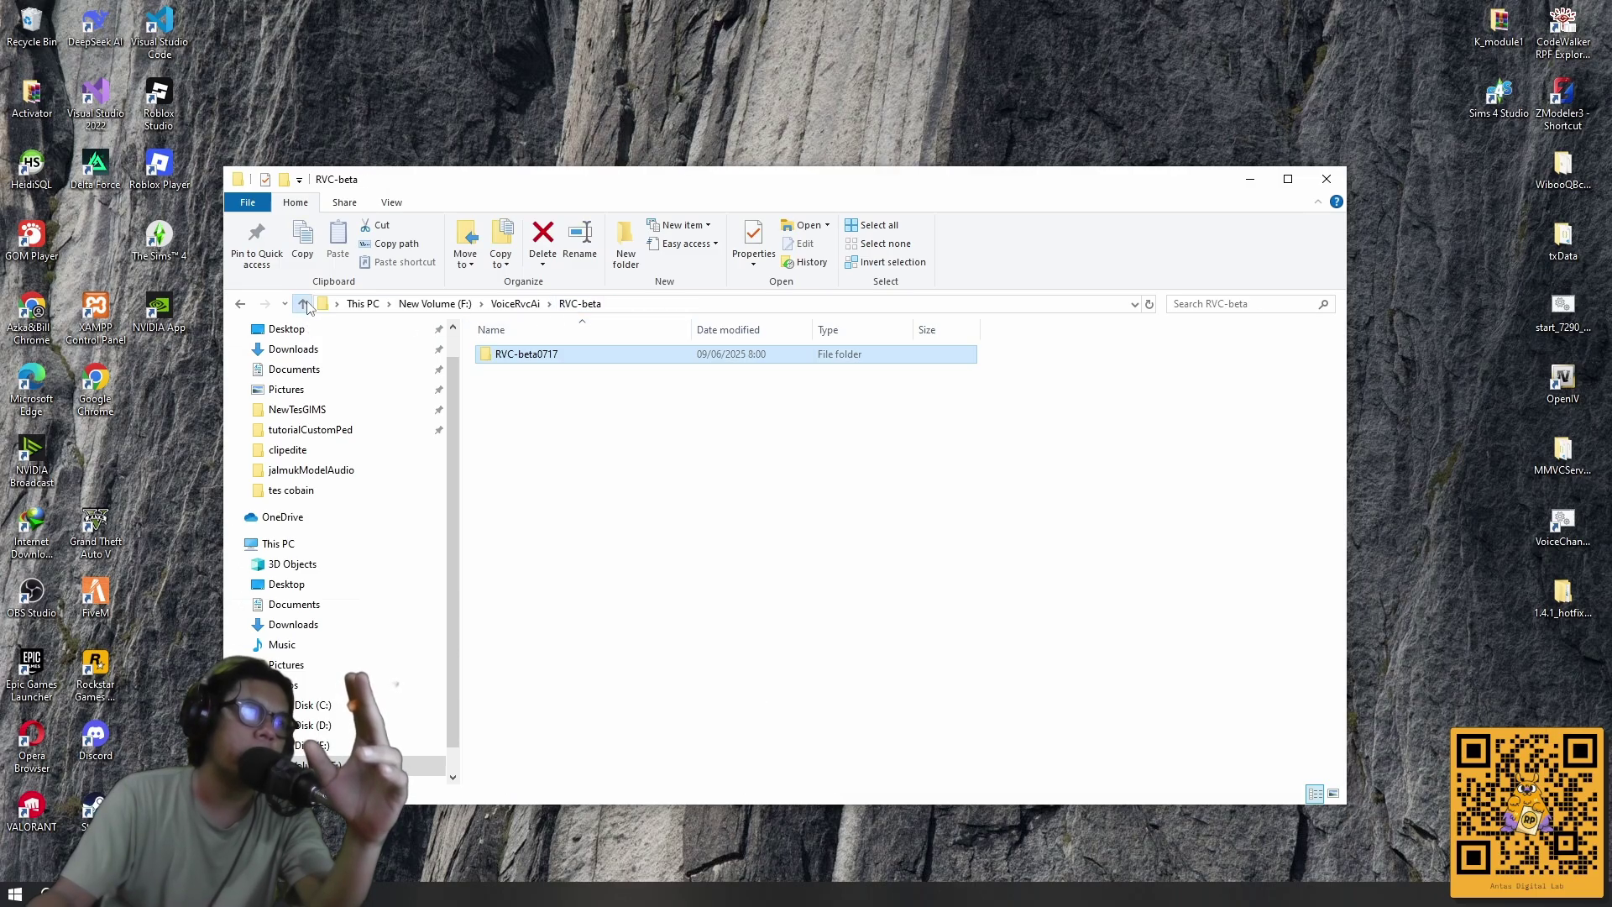
{"action": "double_click", "coordinate": [553, 357]}
{"action": "scroll", "coordinate": [718, 537], "scroll_direction": "down", "scroll_amount": 5}
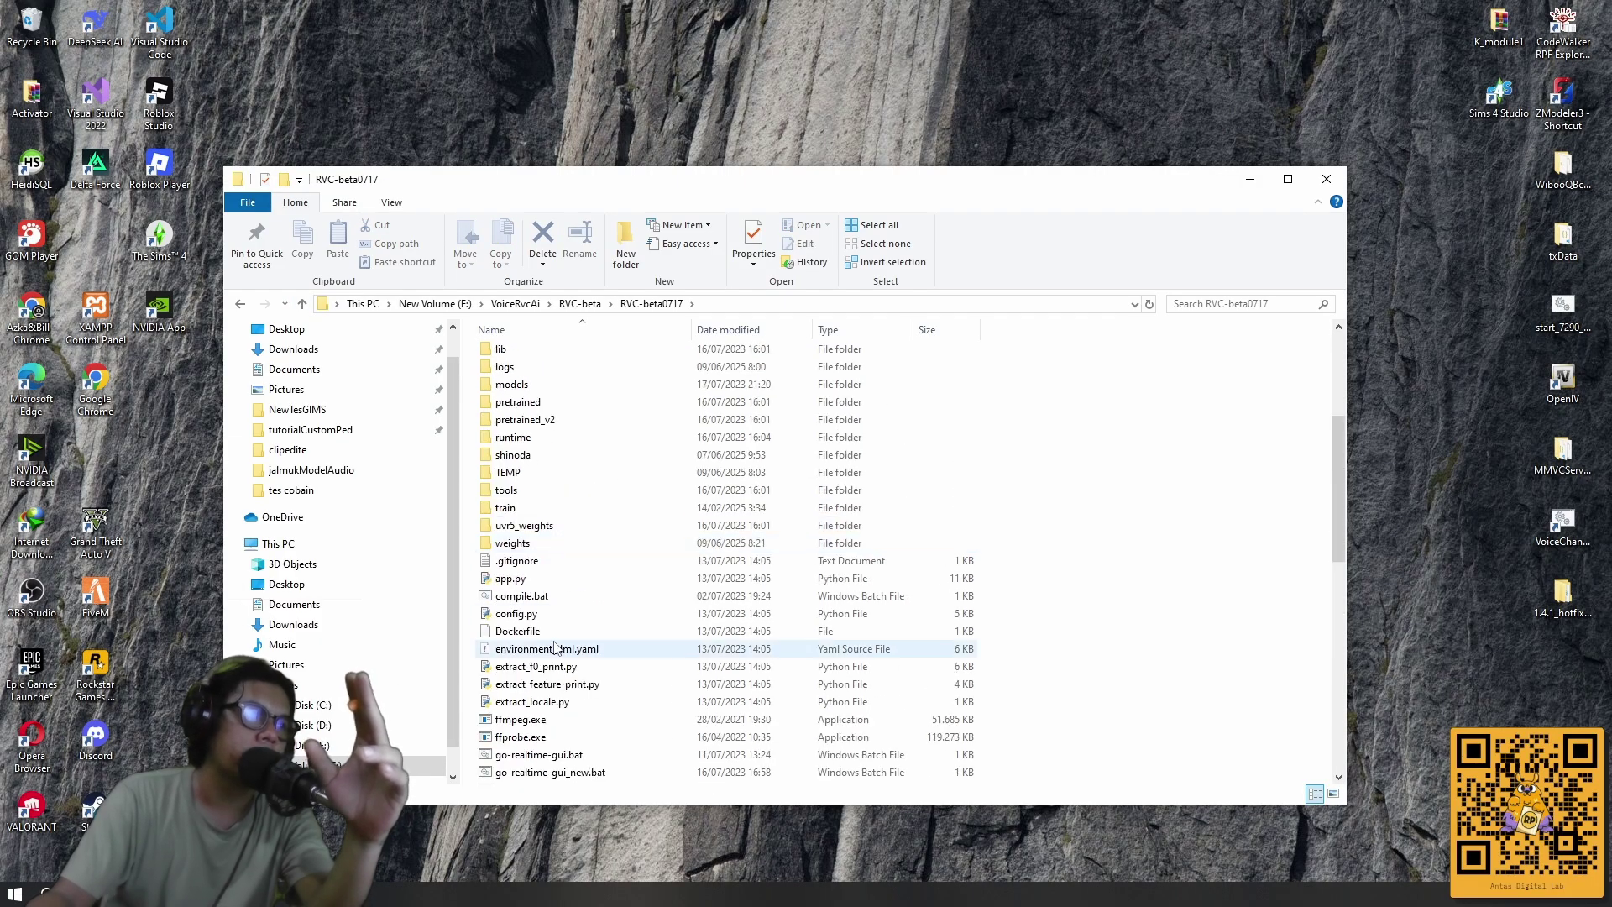
{"action": "scroll", "coordinate": [552, 630], "scroll_direction": "up", "scroll_amount": 3}
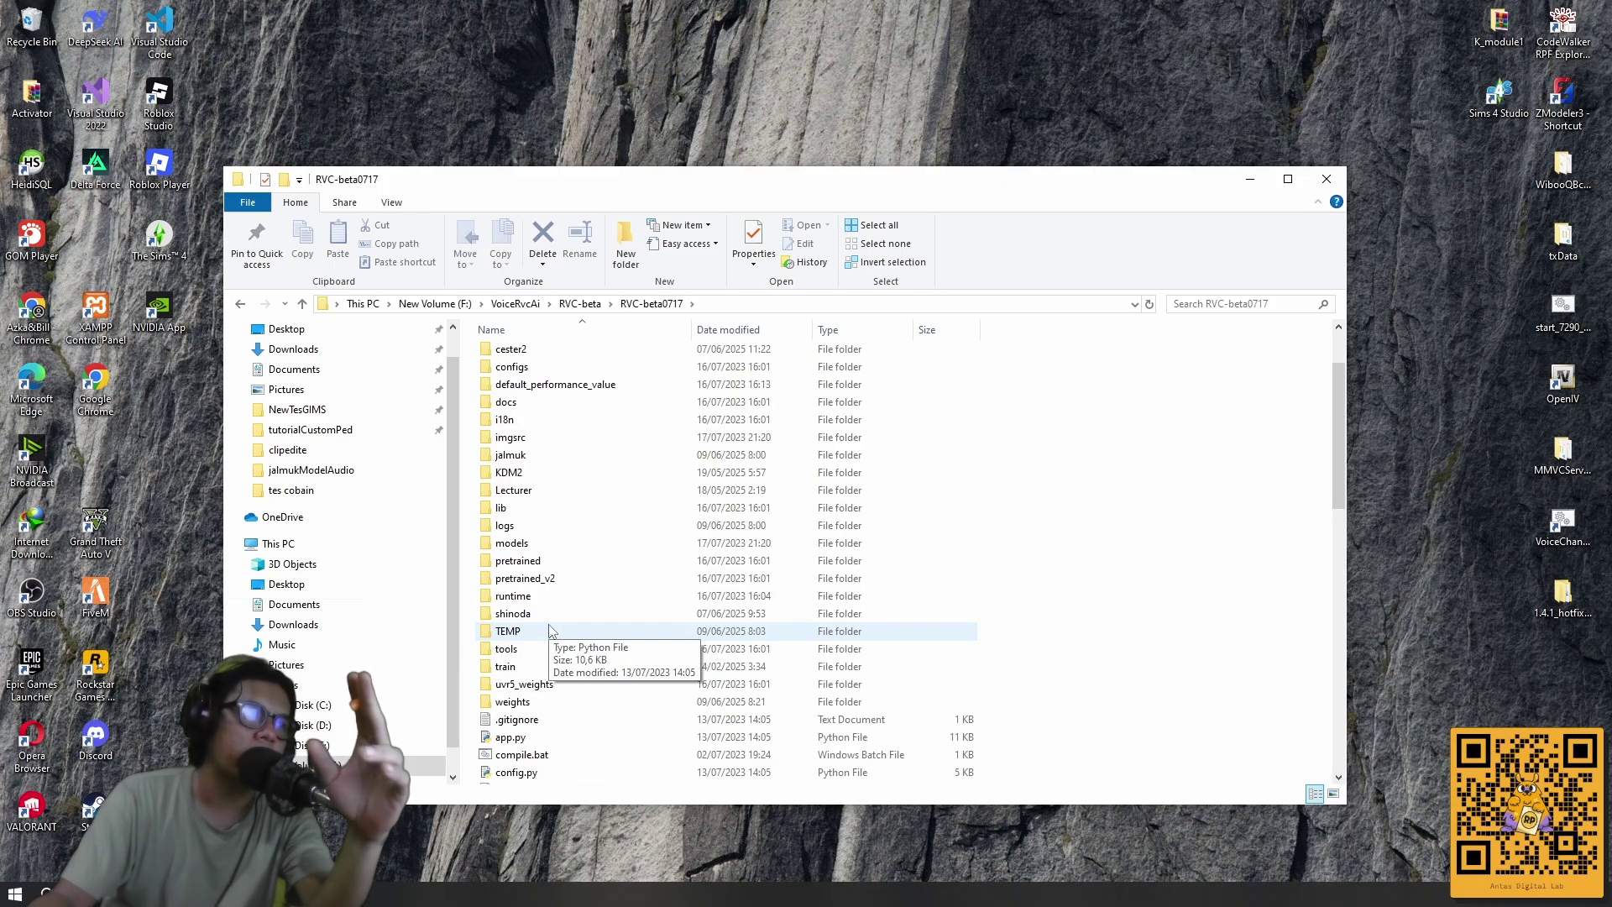
{"action": "scroll", "coordinate": [552, 631], "scroll_direction": "down", "scroll_amount": 5}
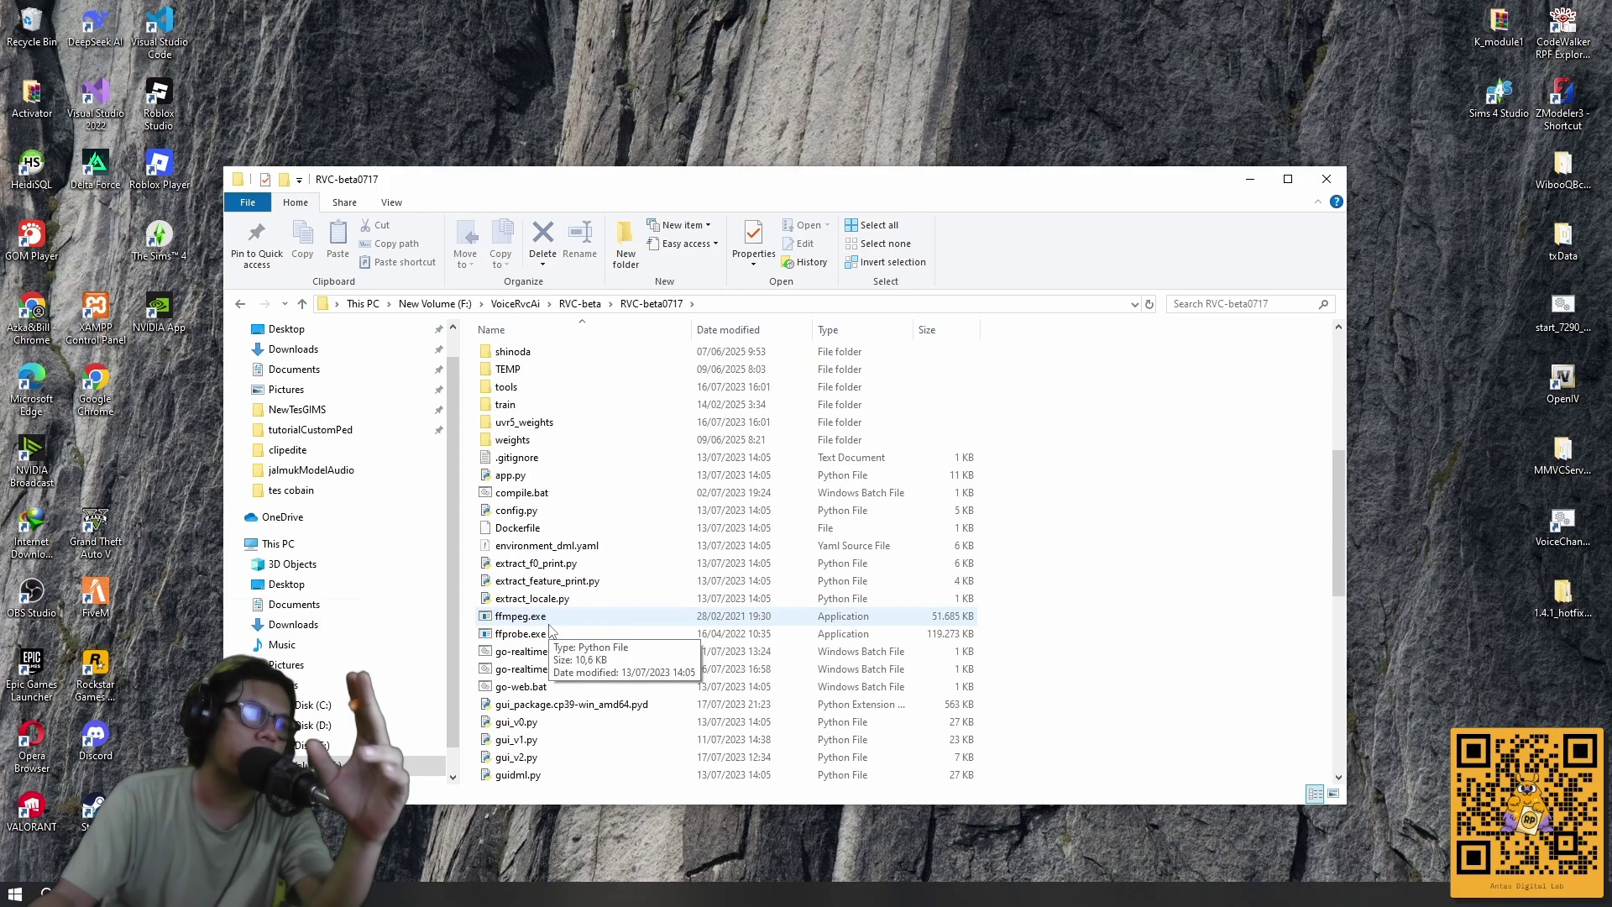
{"action": "scroll", "coordinate": [560, 496], "scroll_direction": "up", "scroll_amount": 4}
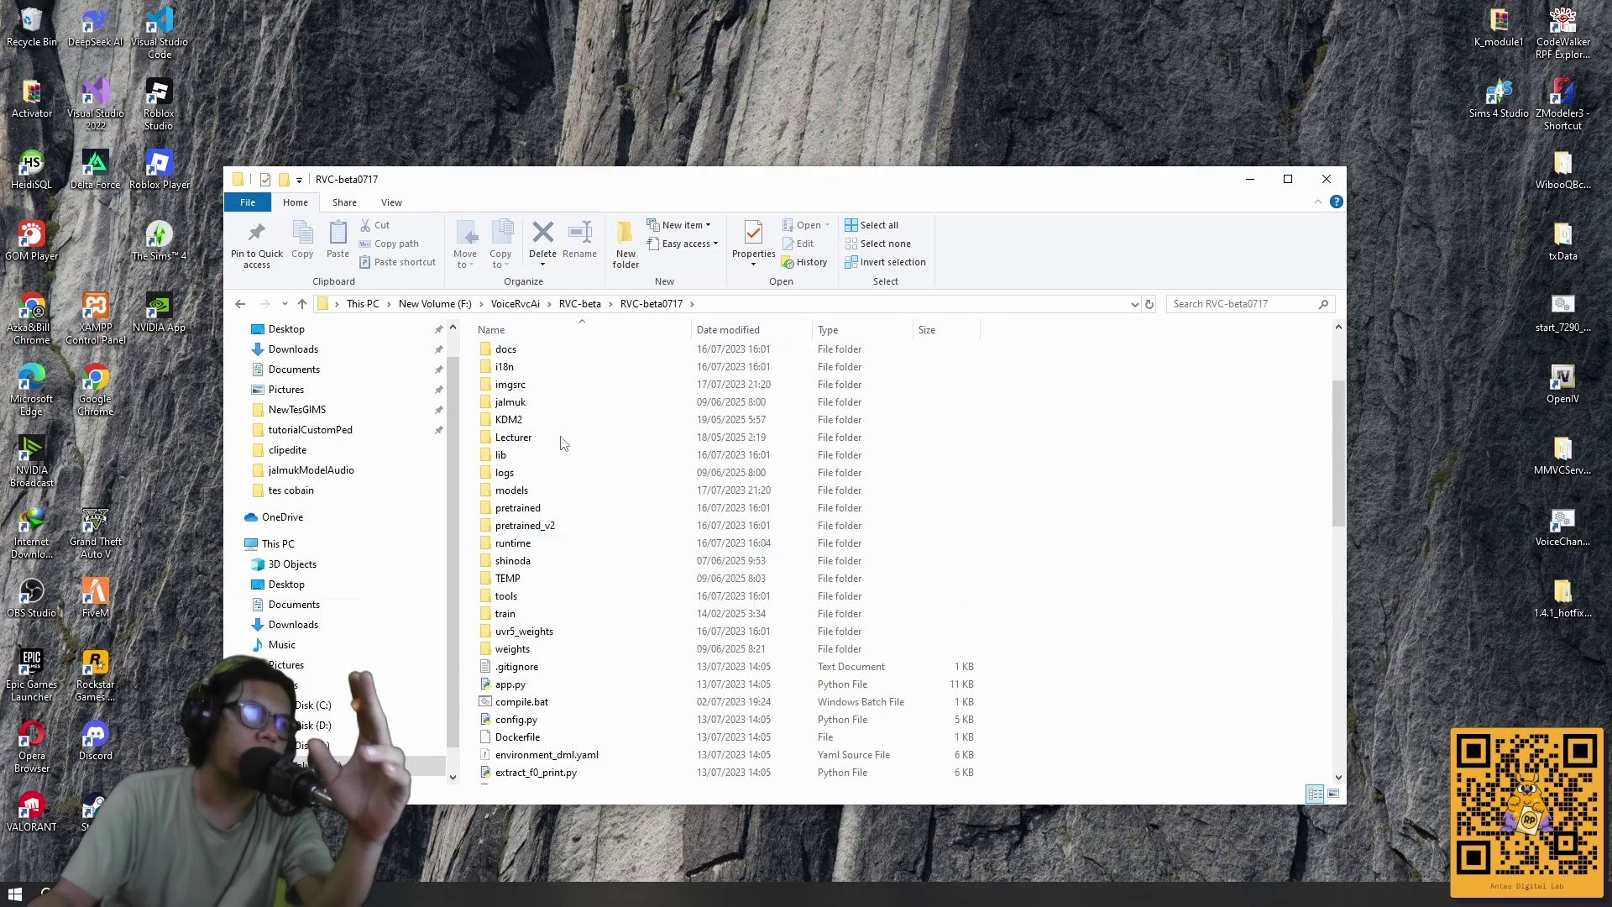
{"action": "scroll", "coordinate": [561, 471], "scroll_direction": "down", "scroll_amount": 5}
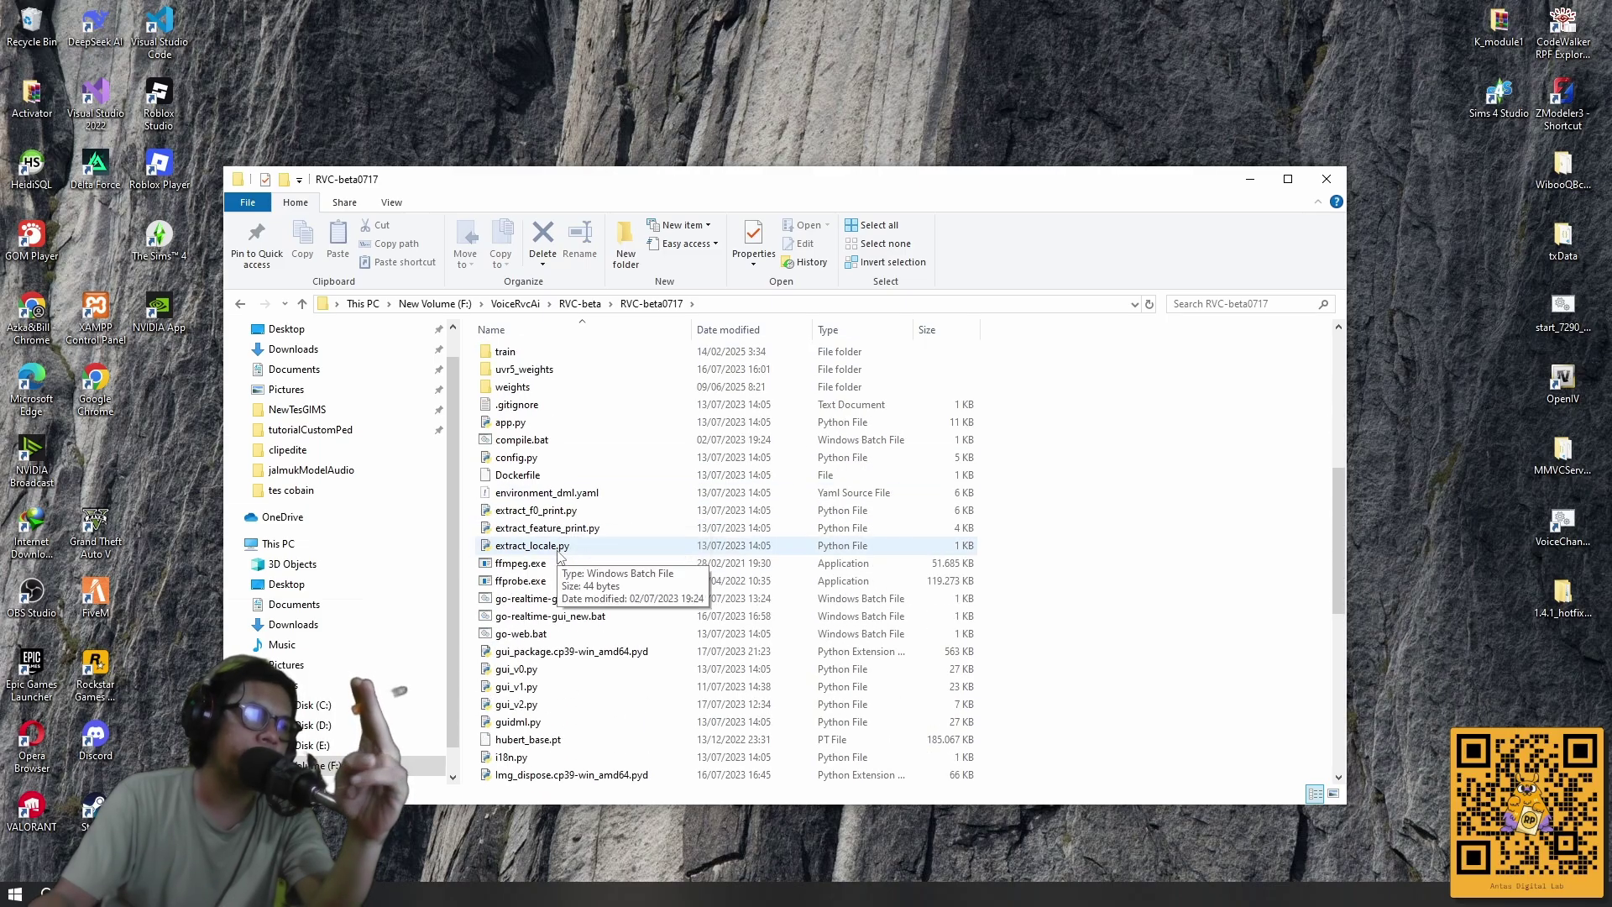
{"action": "right_click", "coordinate": [518, 637]}
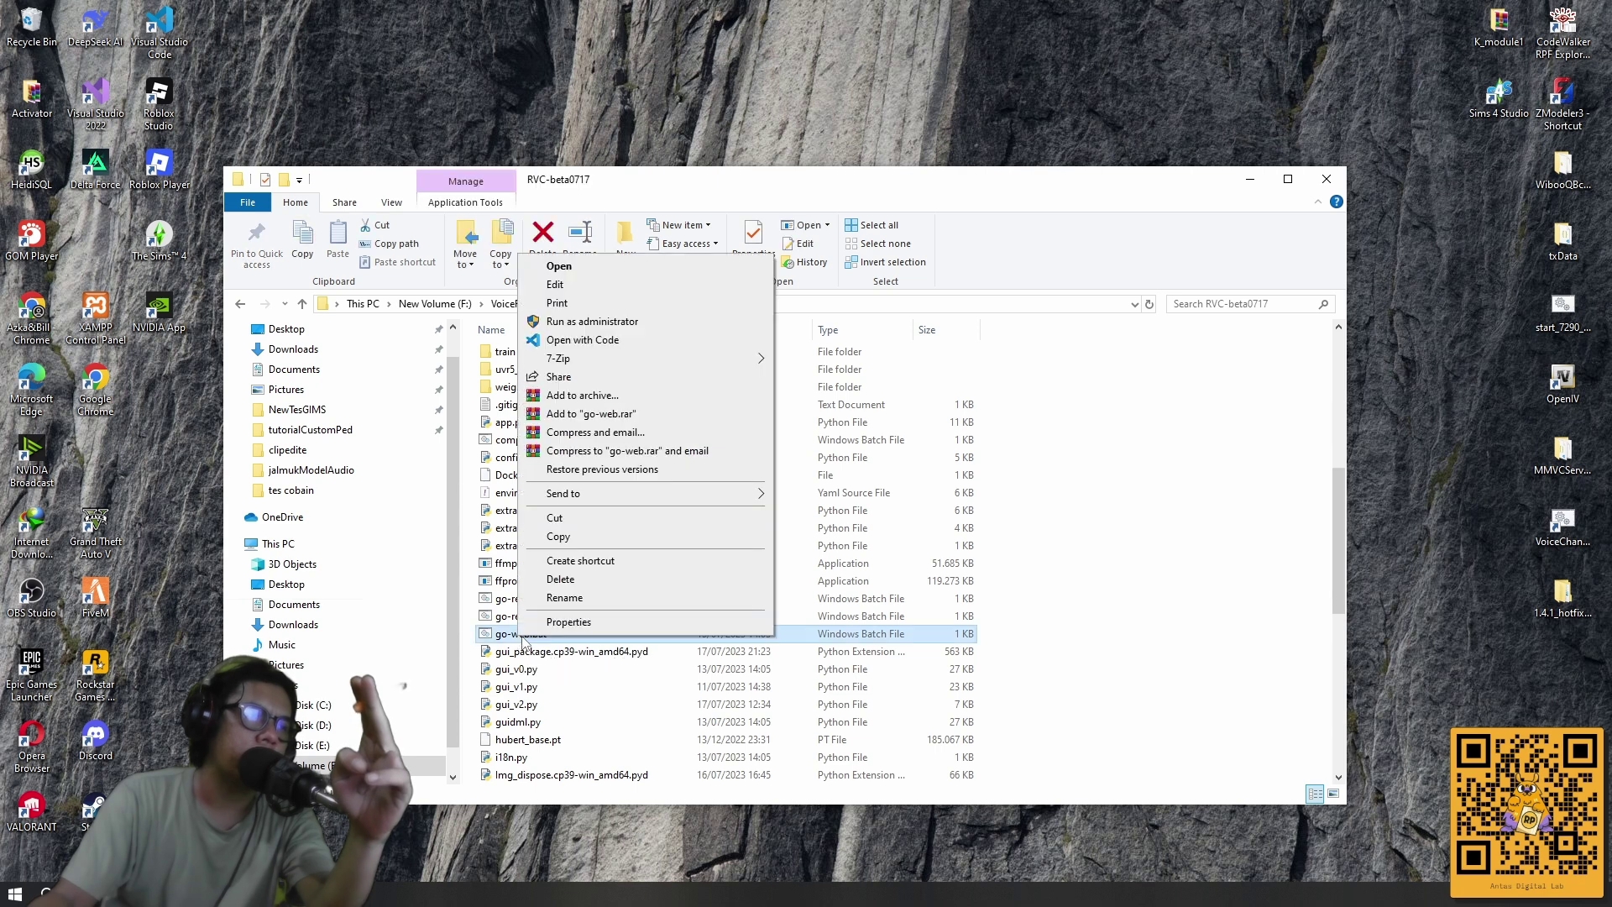
{"action": "left_click", "coordinate": [615, 323]}
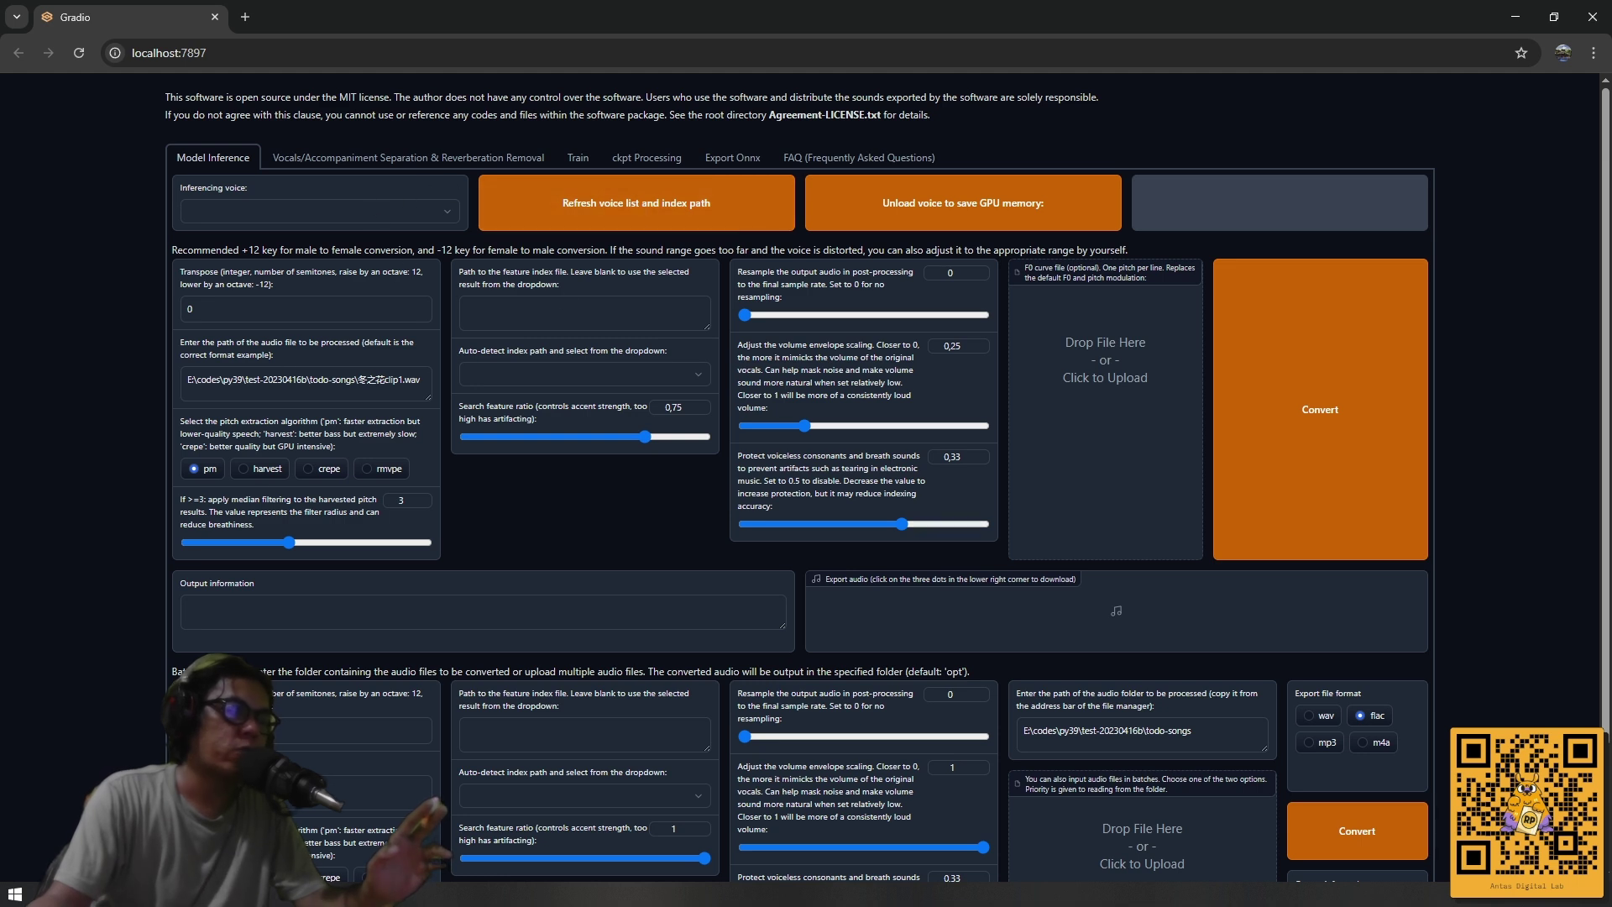
Bring up the jalmukModelAudio folder and copy Jalmuk [vocals]_01.wav.
{"action": "left_click", "coordinate": [227, 894]}
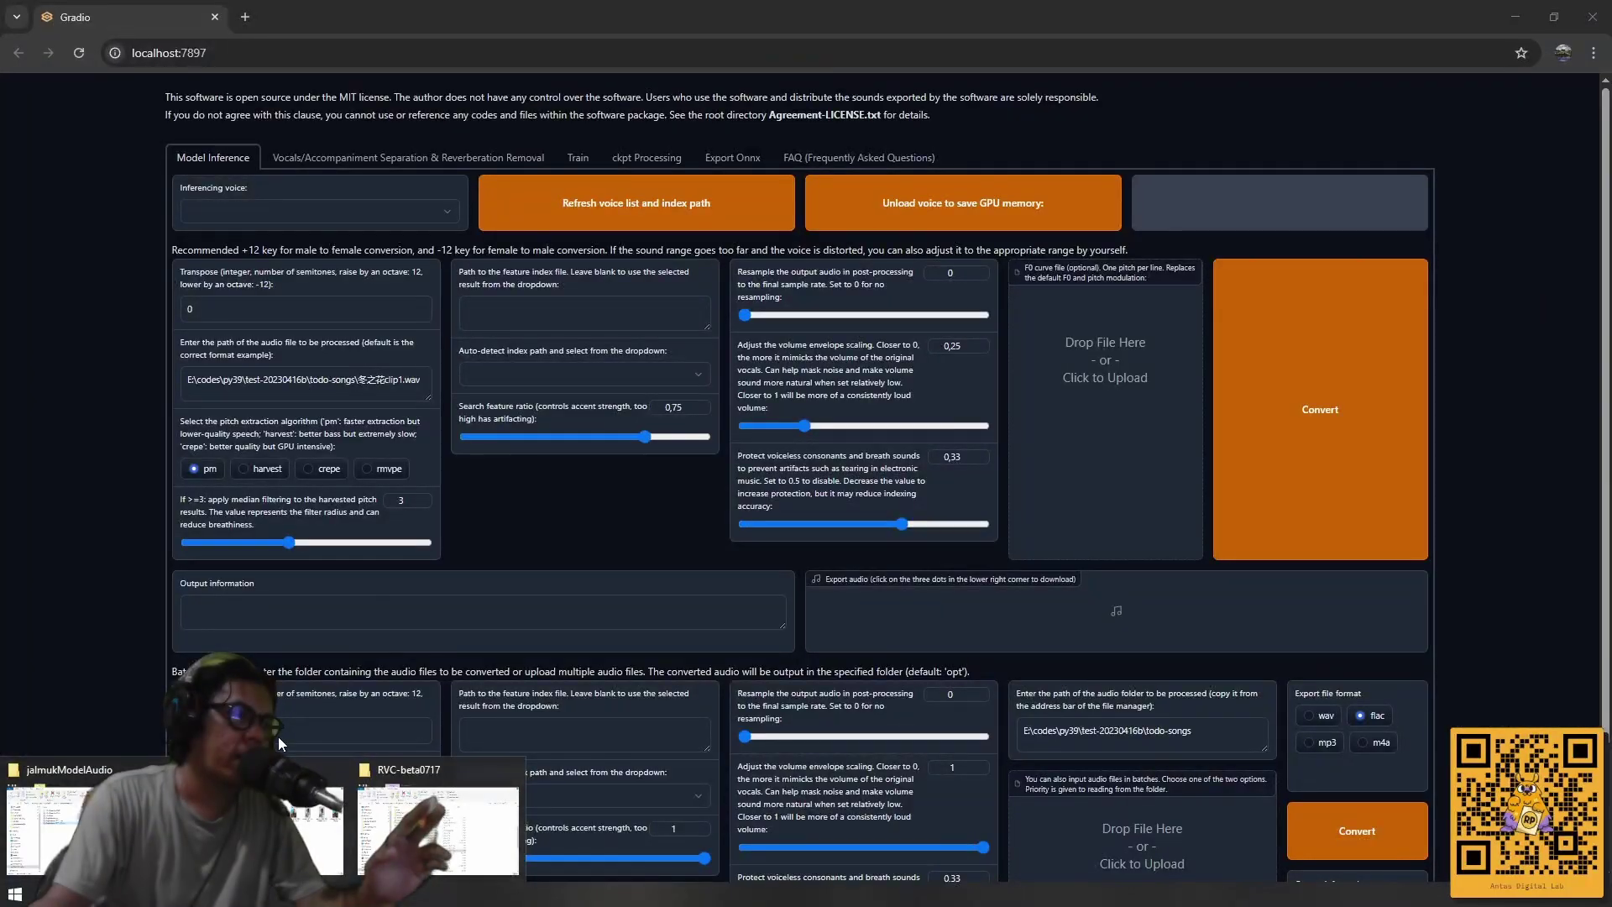
{"action": "left_click", "coordinate": [280, 777]}
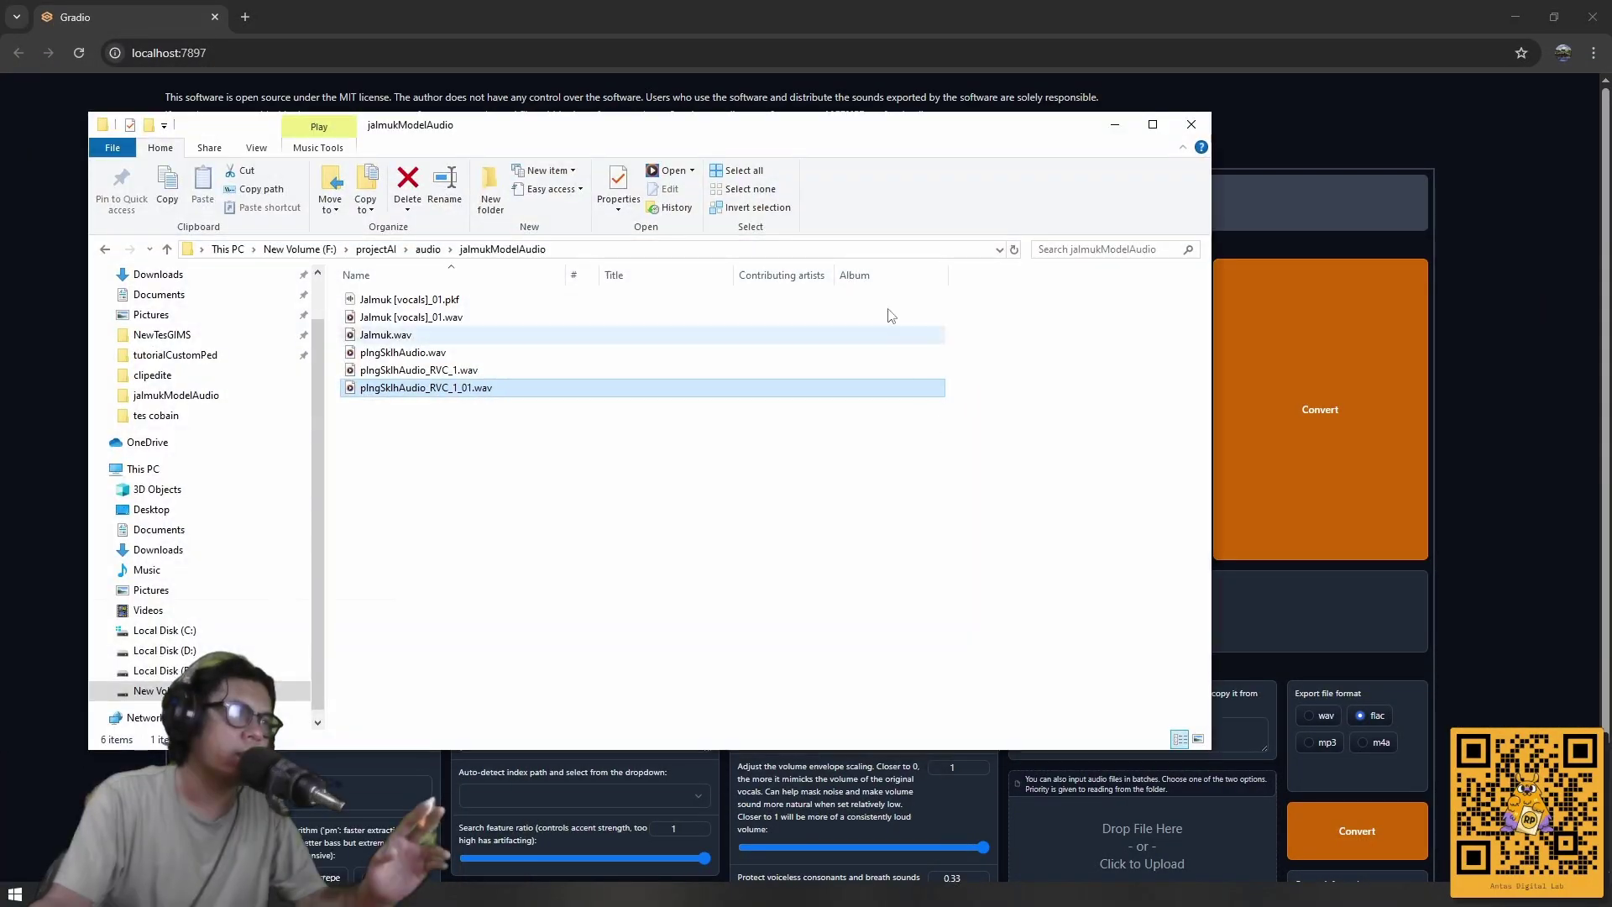
{"action": "left_click", "coordinate": [411, 321]}
{"action": "right_click", "coordinate": [411, 322]}
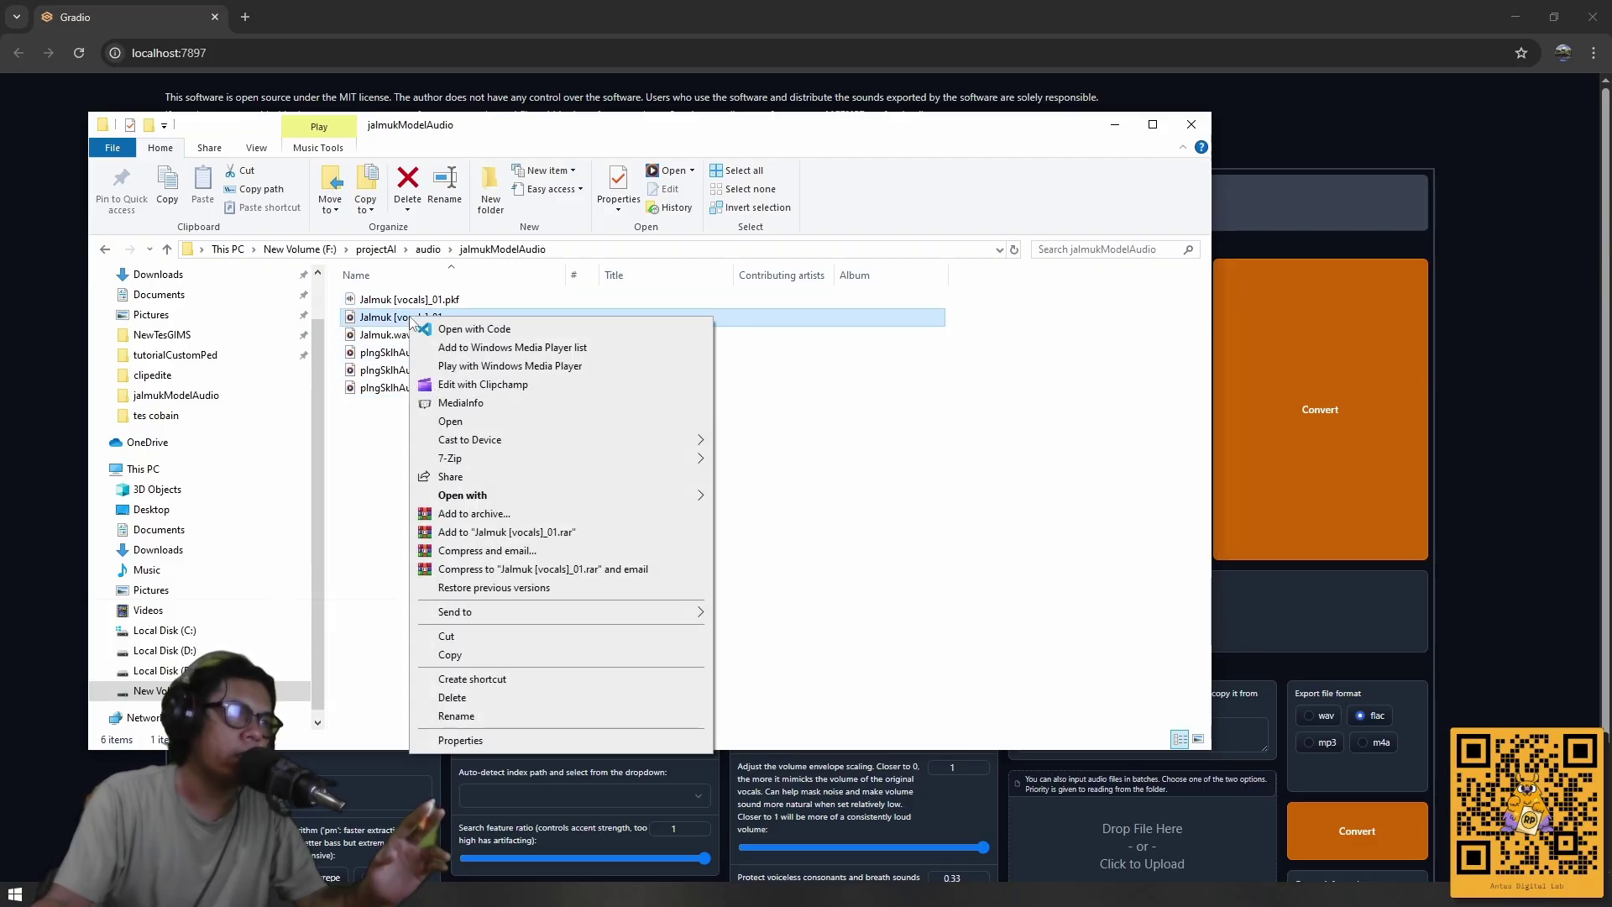
{"action": "left_click", "coordinate": [371, 486]}
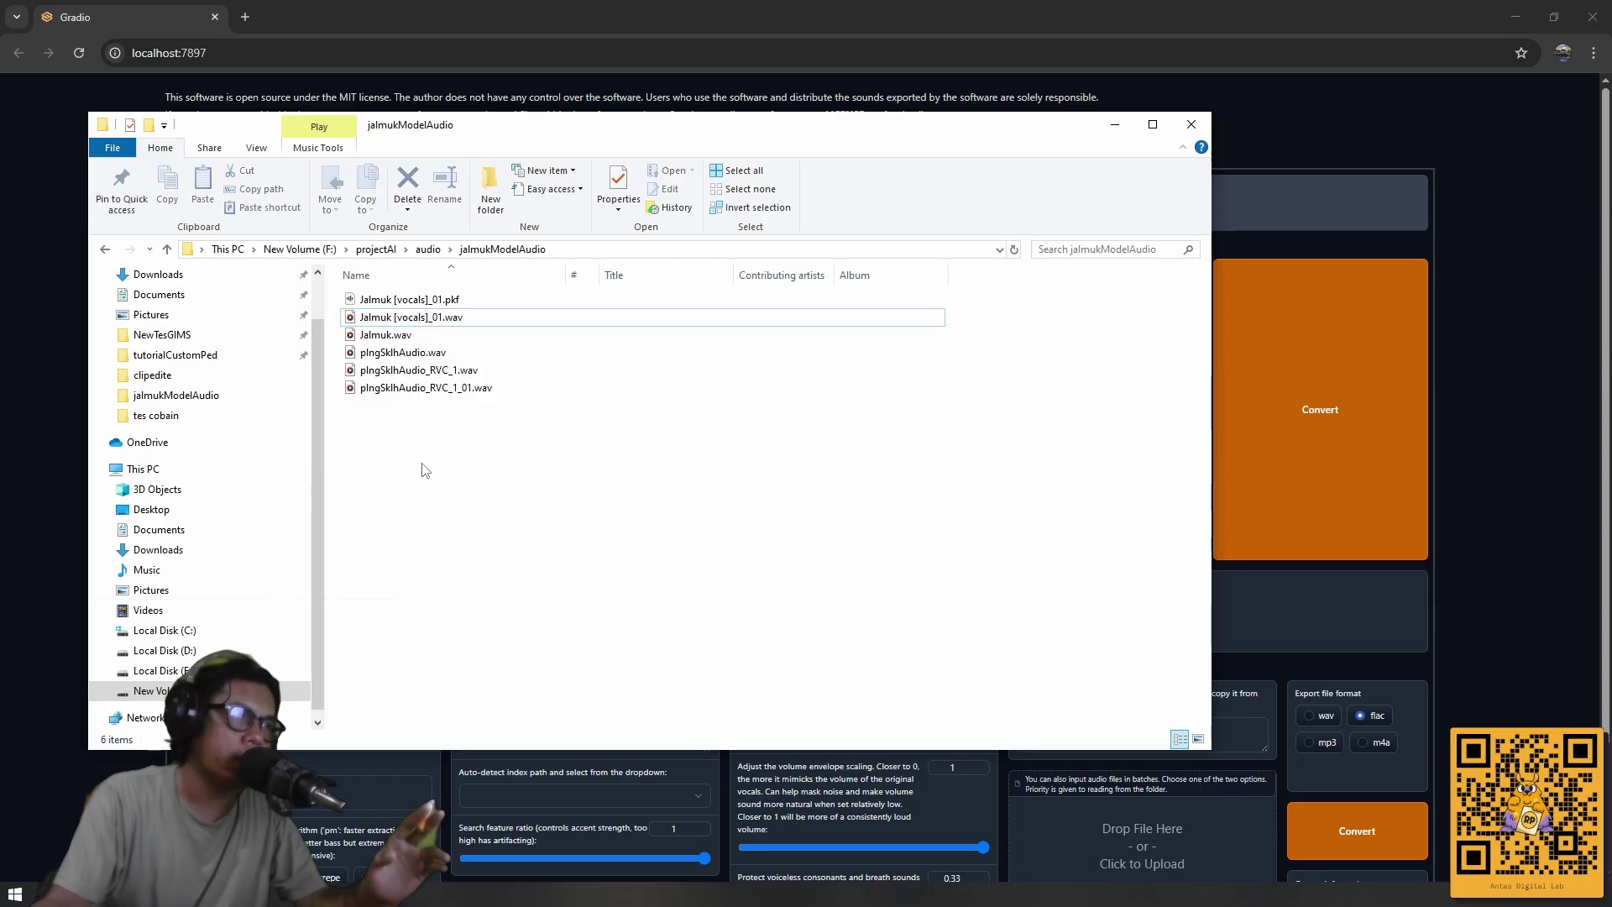
{"action": "left_click", "coordinate": [424, 317]}
{"action": "right_click", "coordinate": [424, 318]}
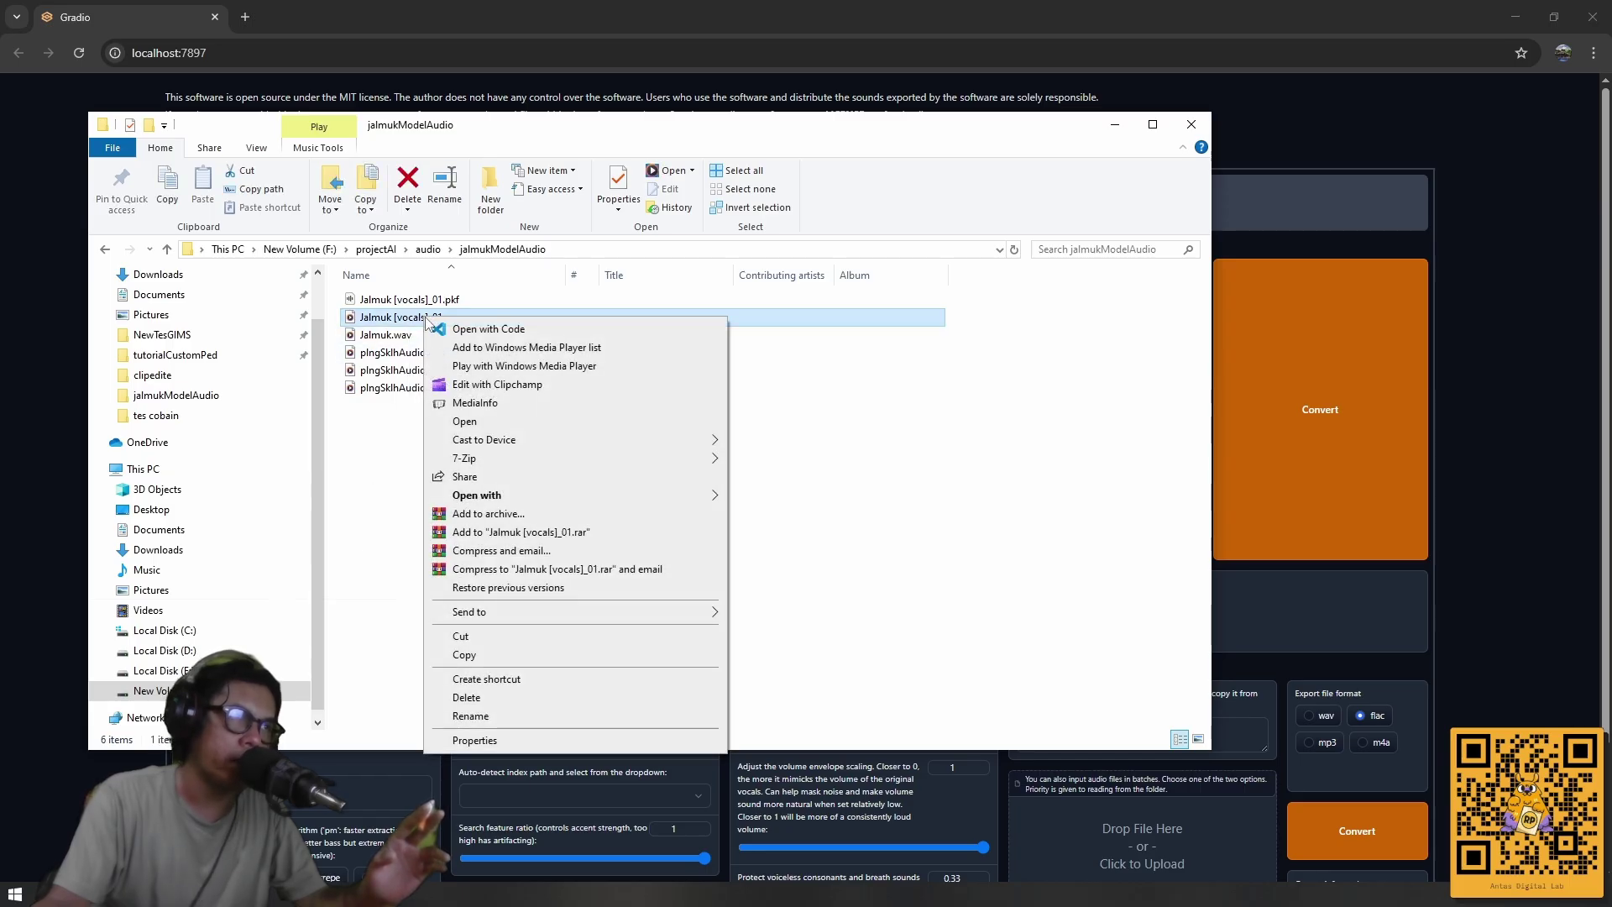
{"action": "left_click", "coordinate": [464, 654]}
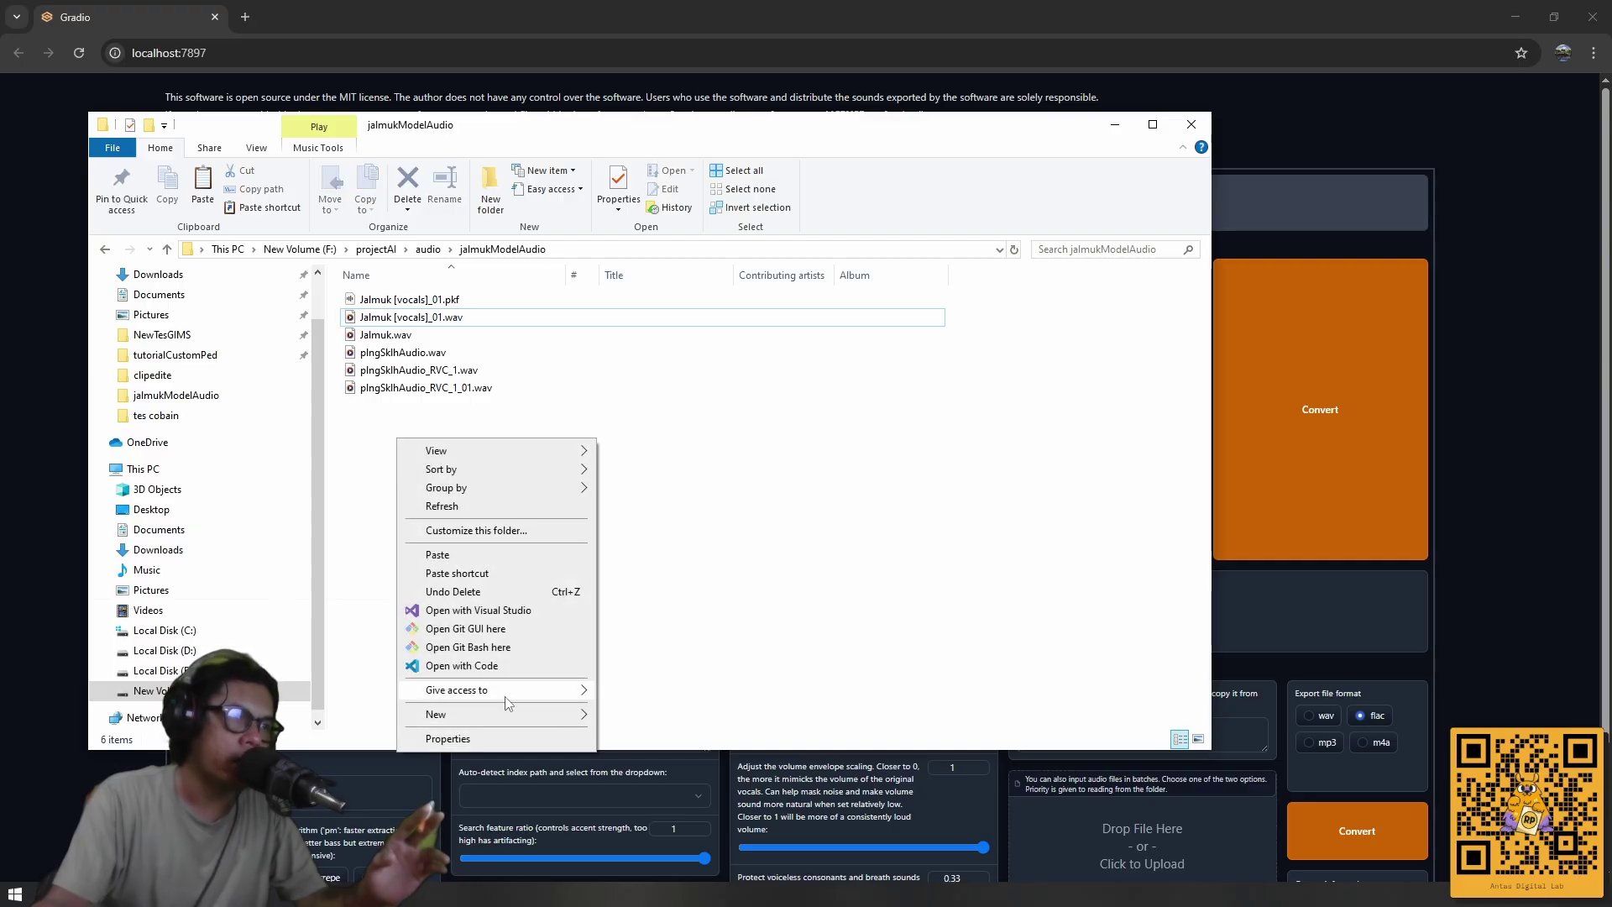
Create a new folder named jalmuk2 inside jalmukModelAudio.
{"action": "mouse_move", "coordinate": [537, 713]}
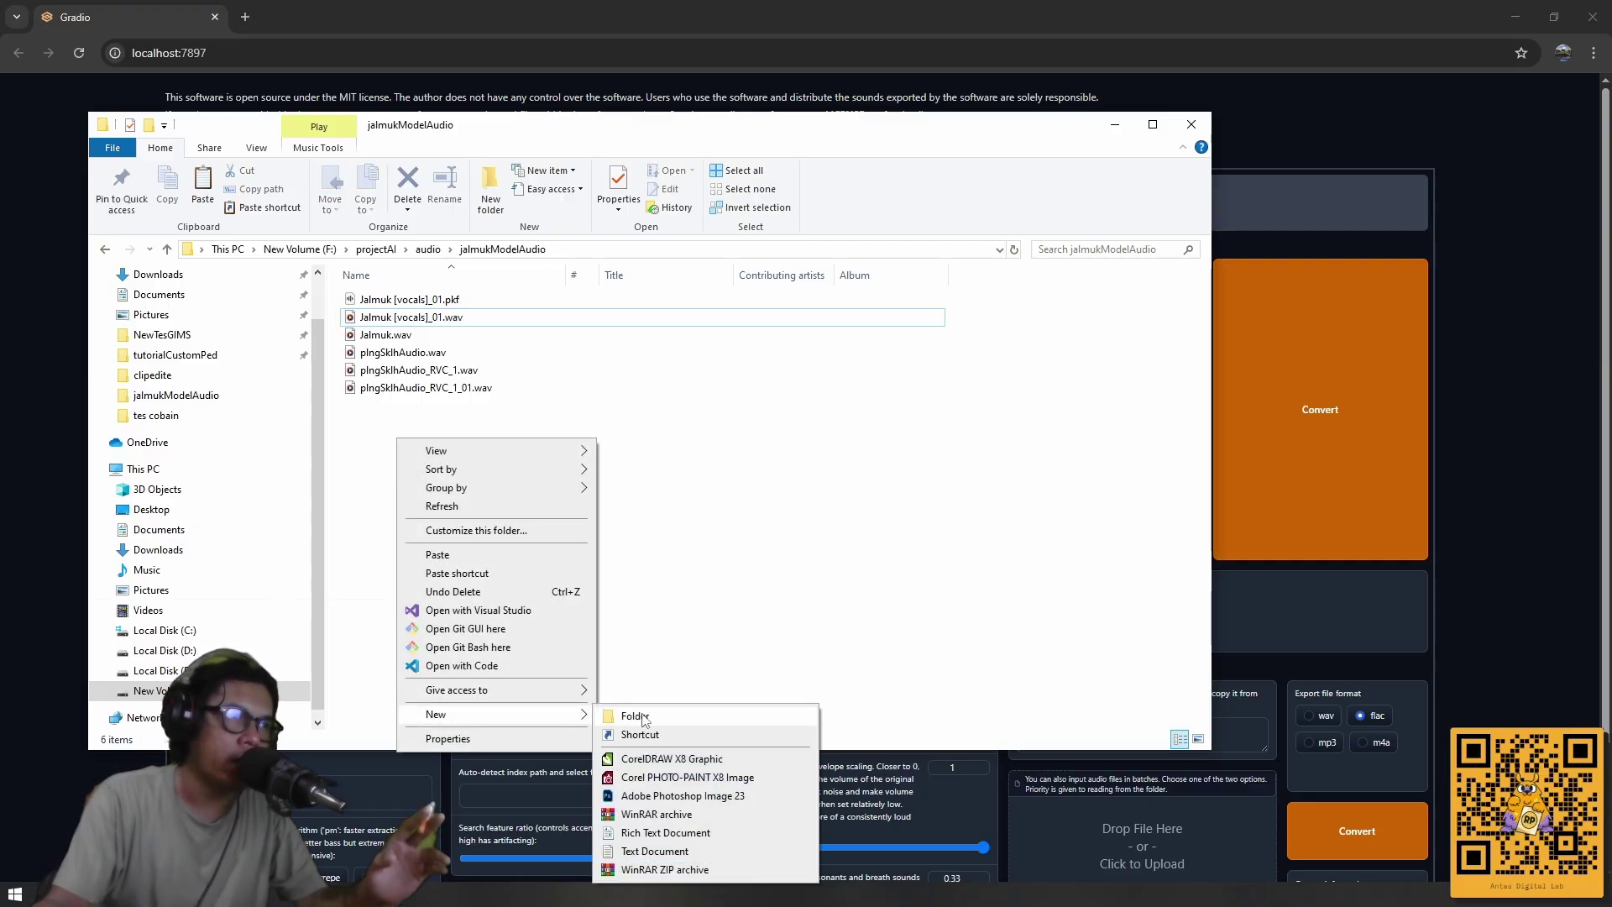
{"action": "left_click", "coordinate": [635, 716]}
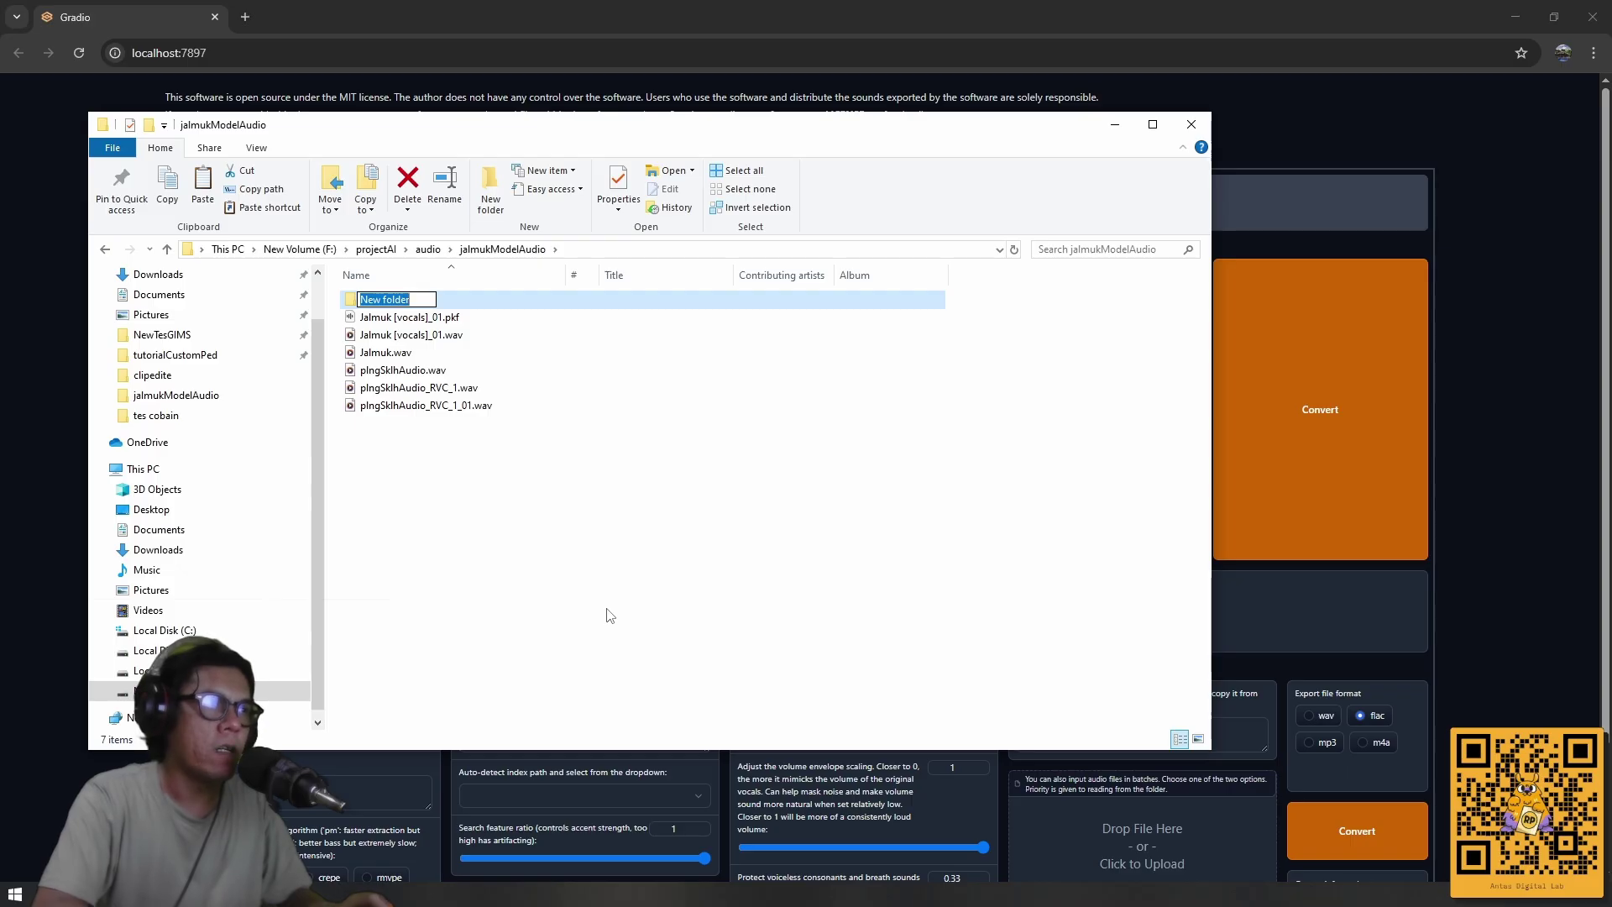
{"action": "type", "text": "j"}
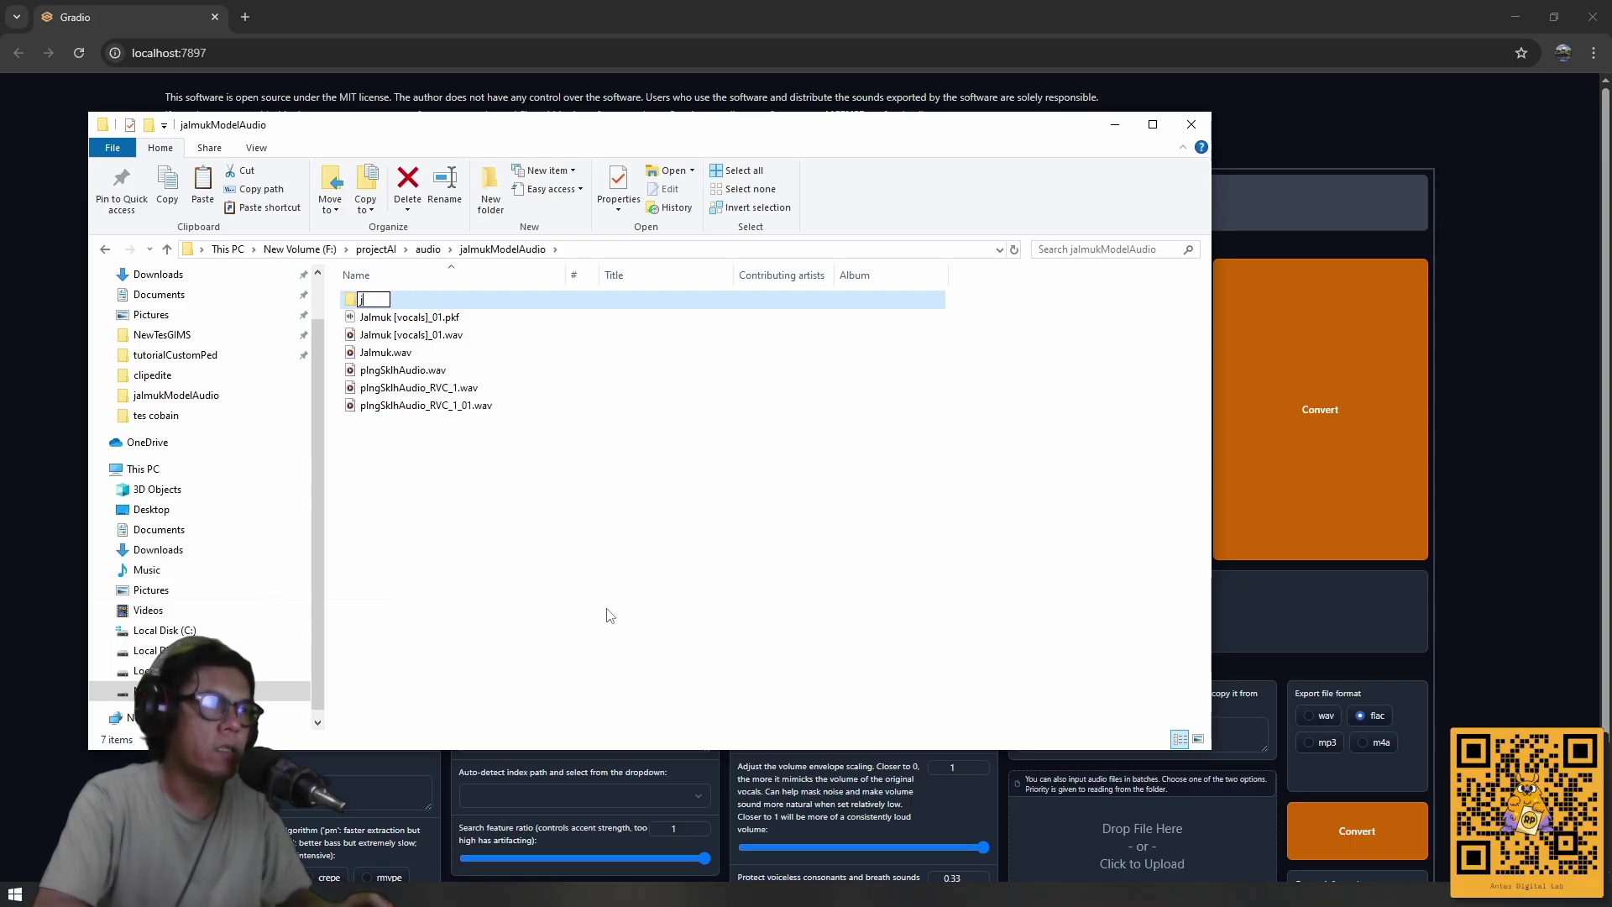
{"action": "type", "text": "al"}
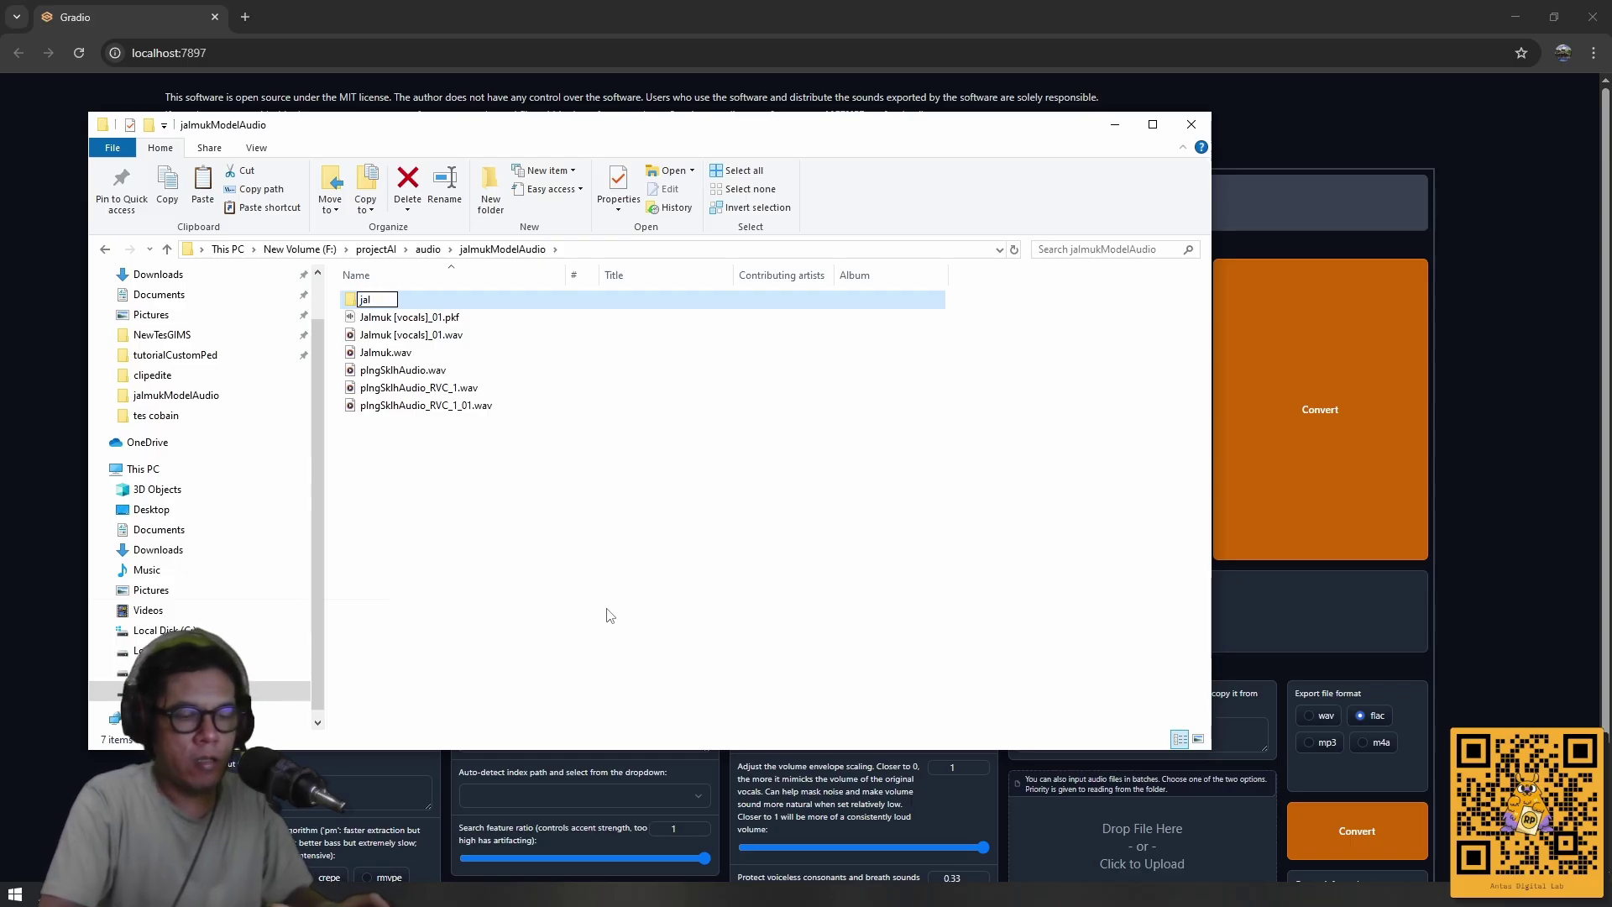
{"action": "type", "text": "muk2"}
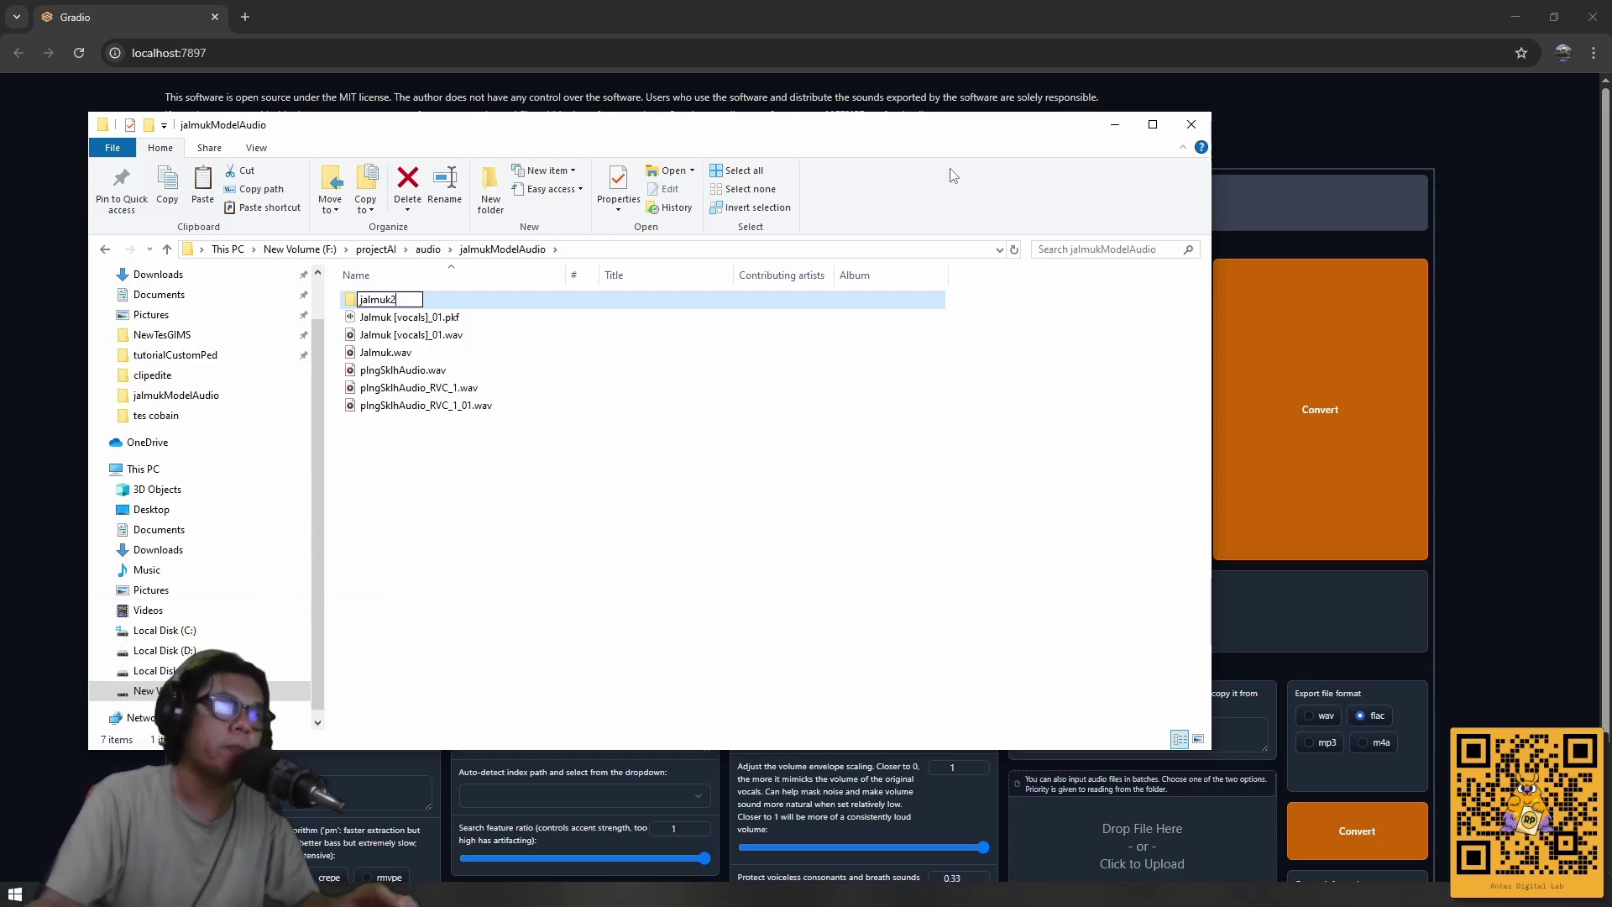
{"action": "left_click", "coordinate": [436, 537]}
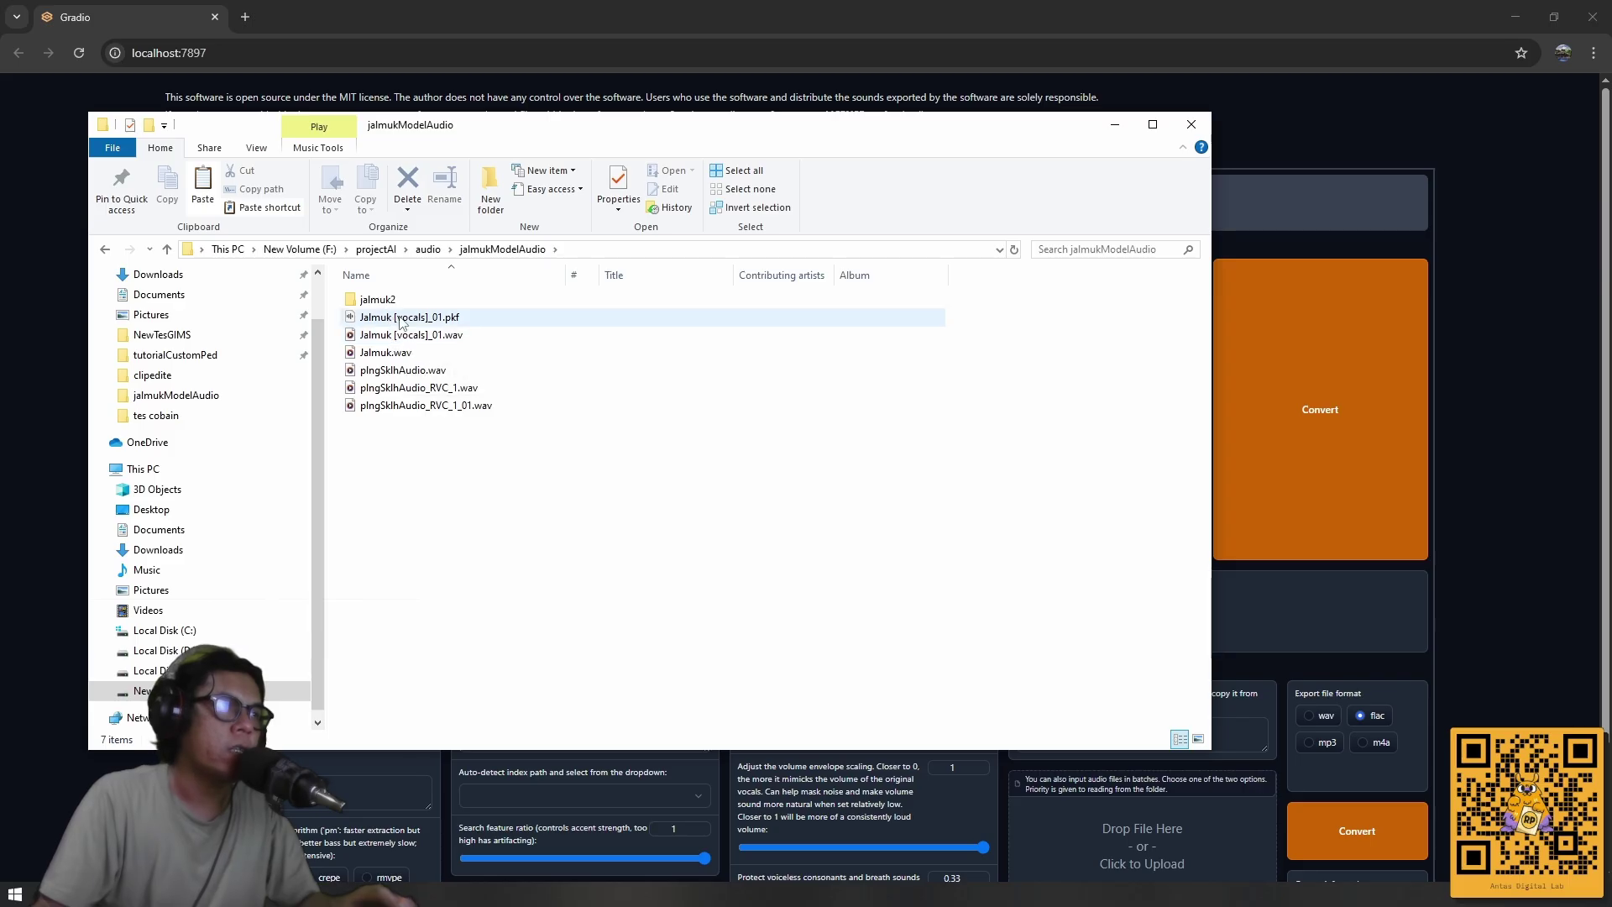
Paste the copied vocals file into the jalmuk2 folder and return to jalmukModelAudio.
{"action": "double_click", "coordinate": [382, 301]}
{"action": "right_click", "coordinate": [387, 367]}
{"action": "left_click", "coordinate": [440, 476]}
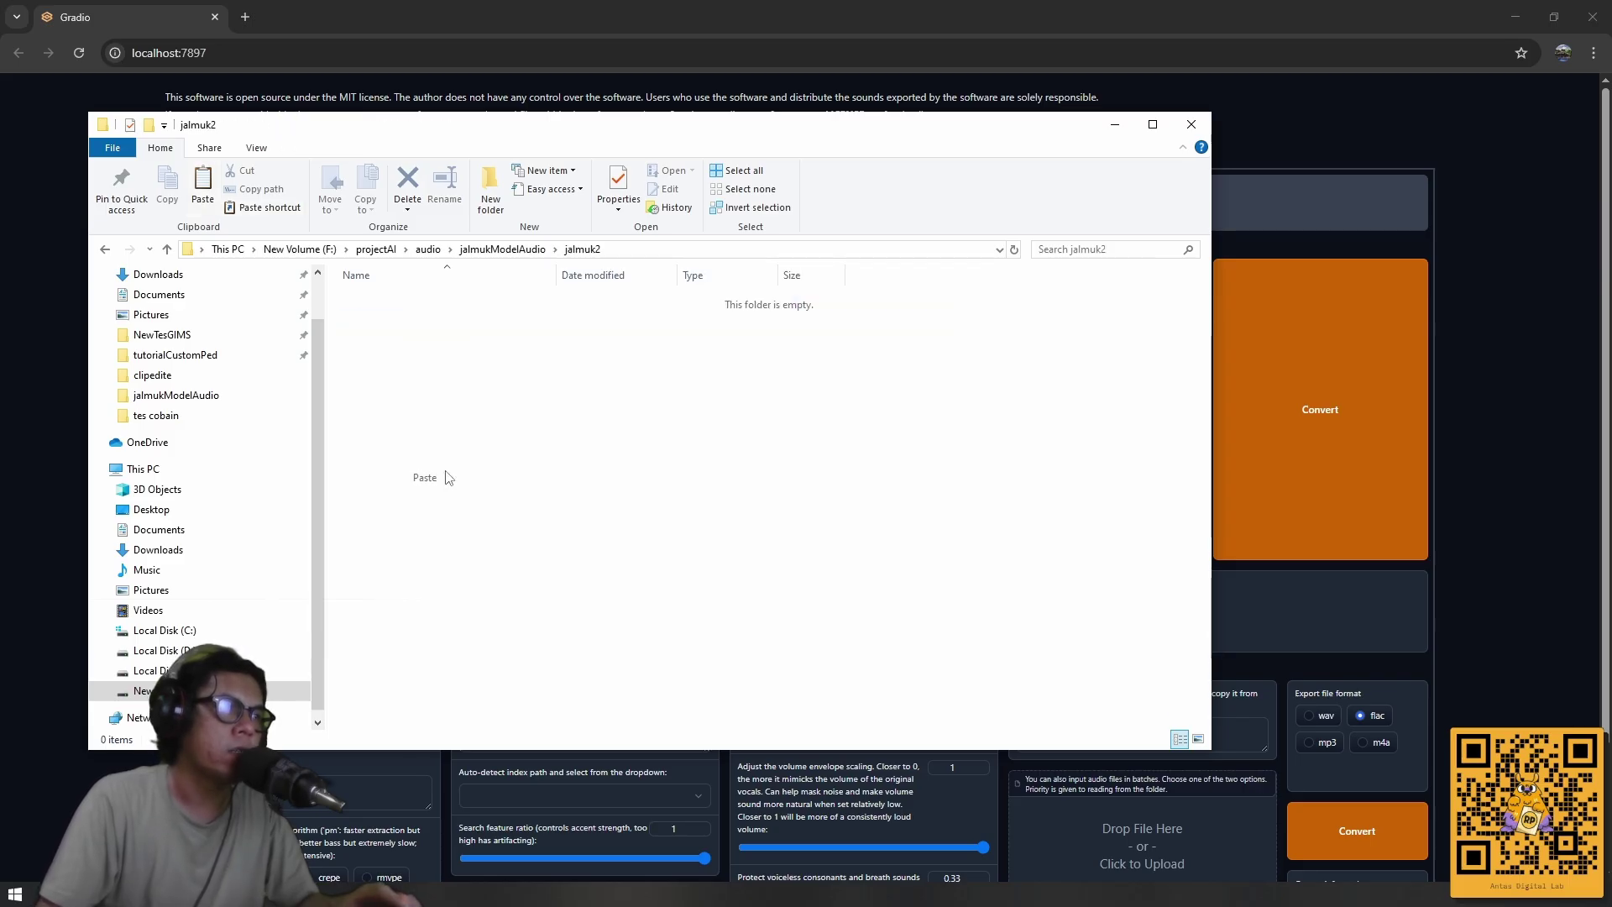
{"action": "left_click", "coordinate": [167, 249]}
Cut the jalmuk2 folder and bring the RVC-beta0717 window to the front.
{"action": "right_click", "coordinate": [361, 307]}
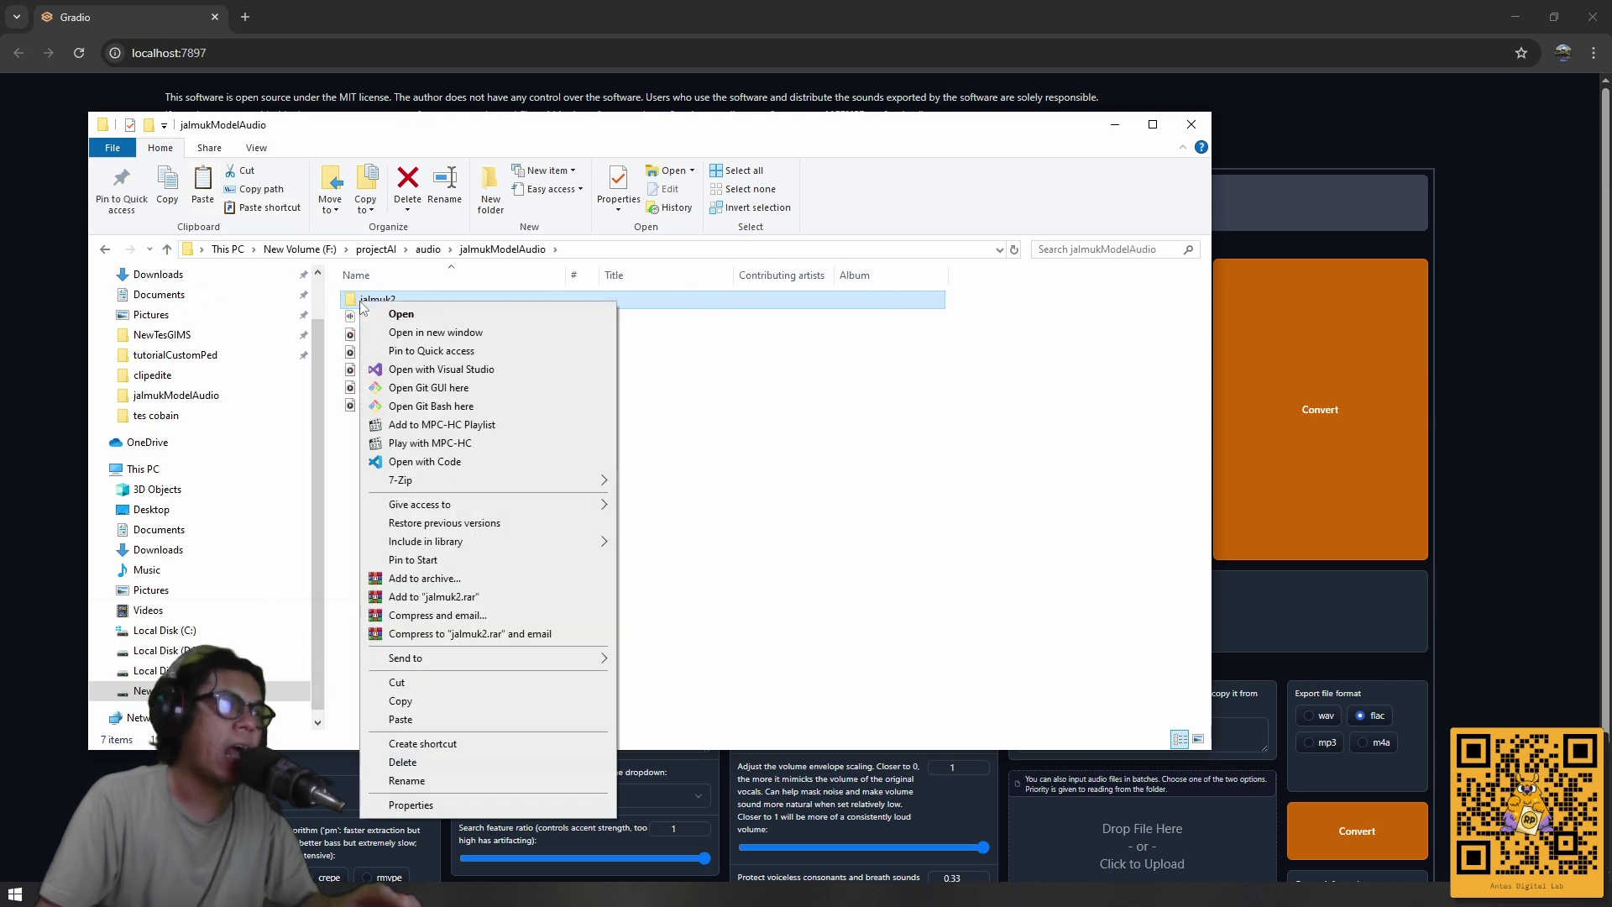
{"action": "left_click", "coordinate": [402, 683]}
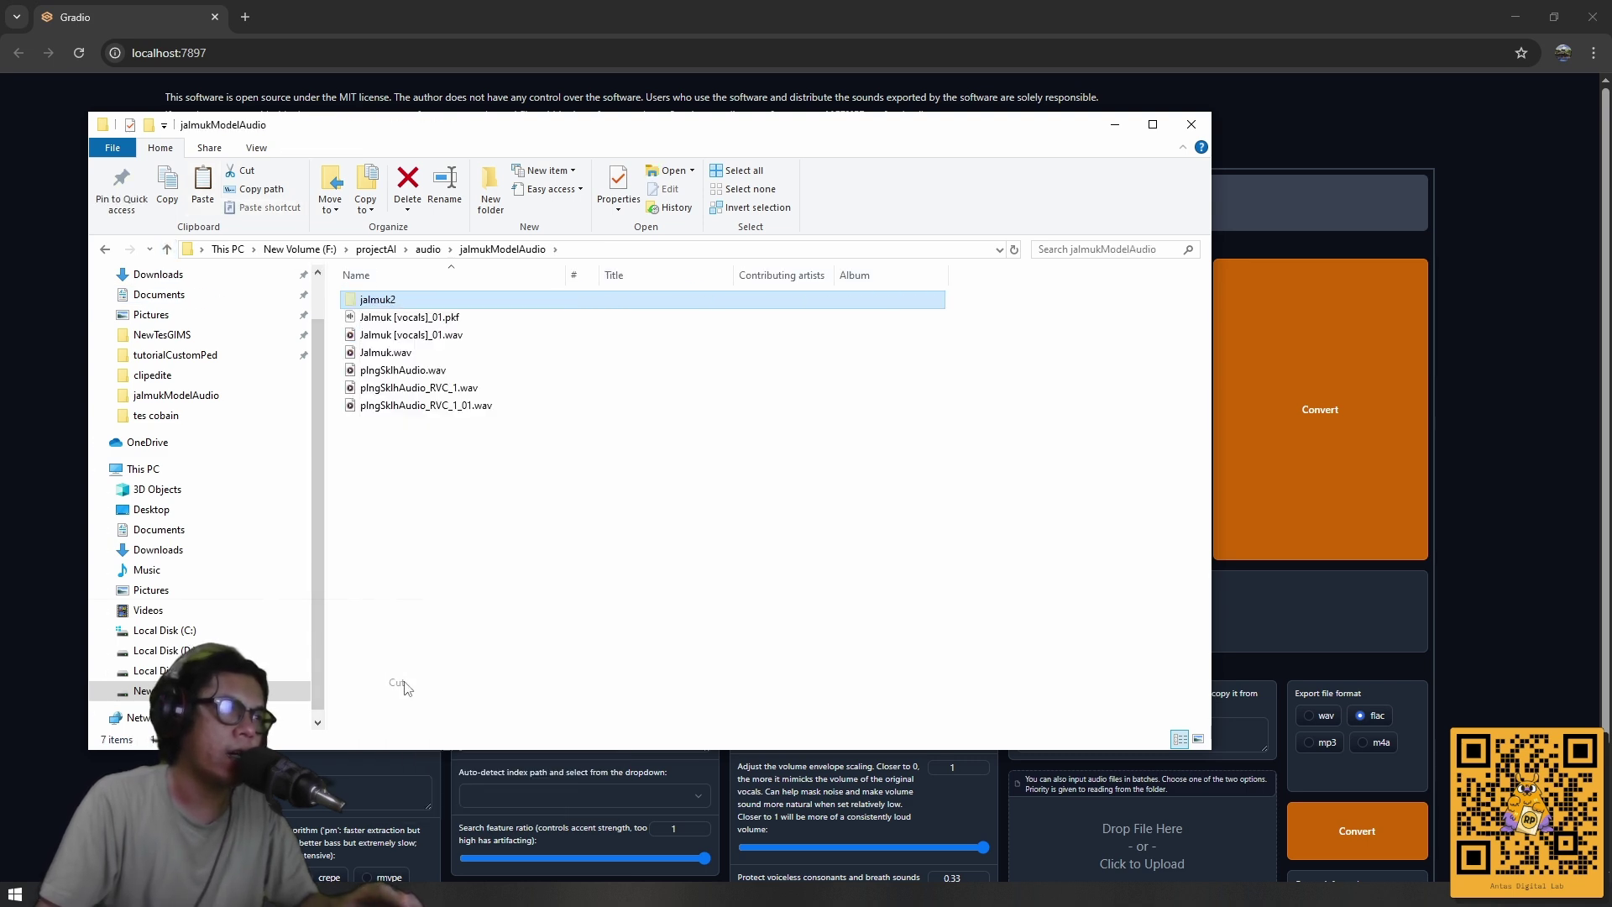
{"action": "mouse_move", "coordinate": [399, 890]}
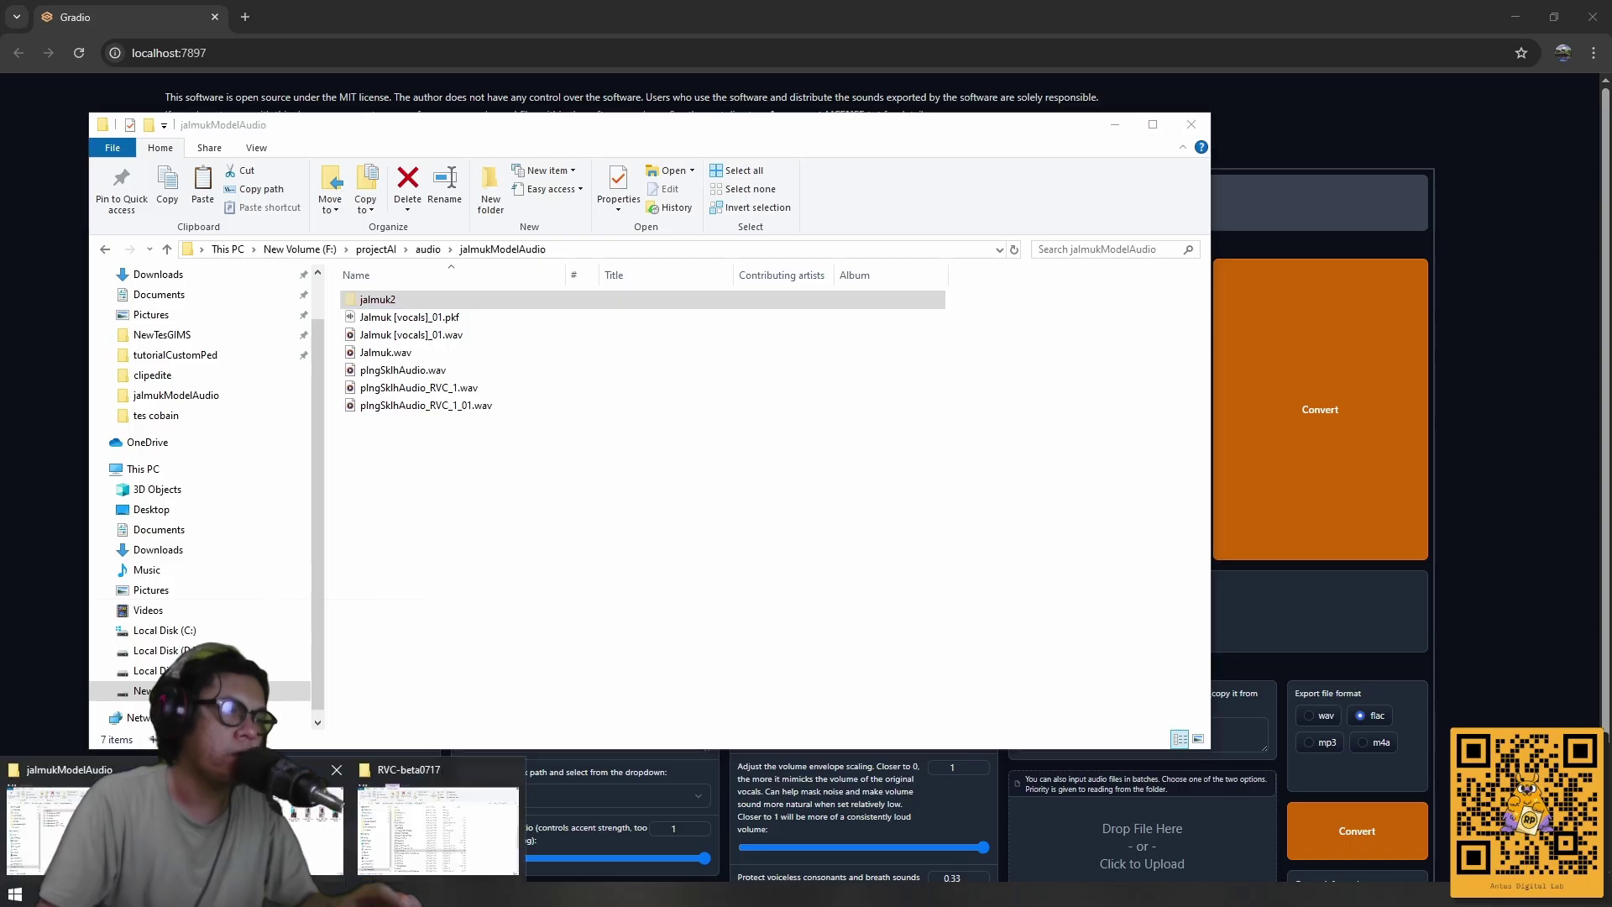
{"action": "left_click", "coordinate": [456, 809]}
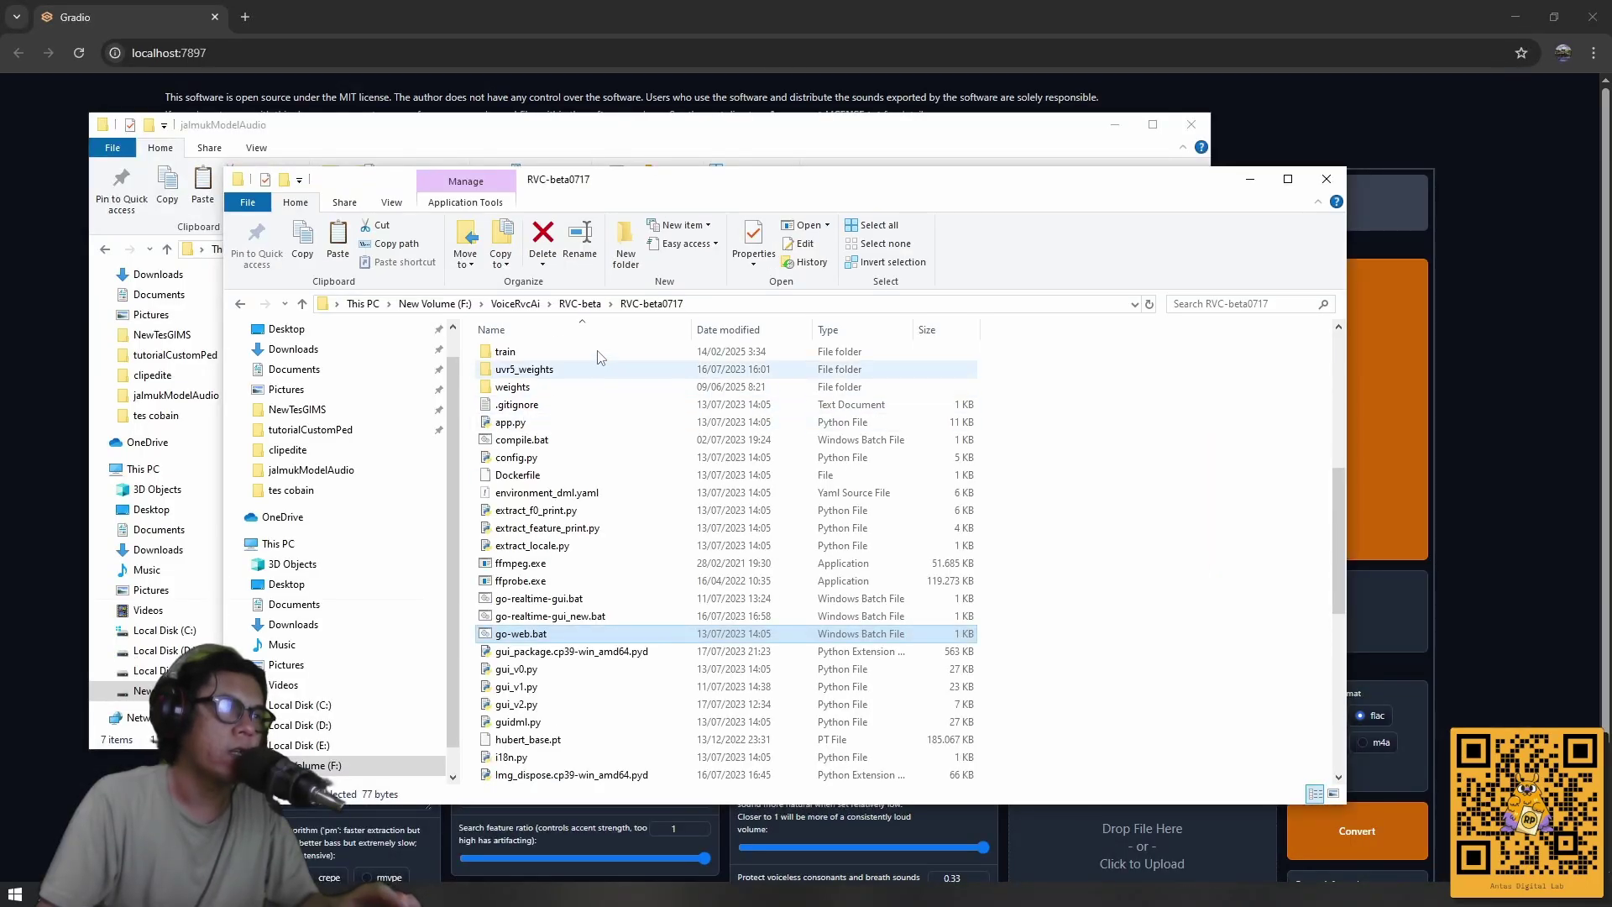
Look inside the existing jalmuk folder in RVC-beta0717 and return to the parent folder.
{"action": "scroll", "coordinate": [640, 467], "scroll_direction": "up", "scroll_amount": 6}
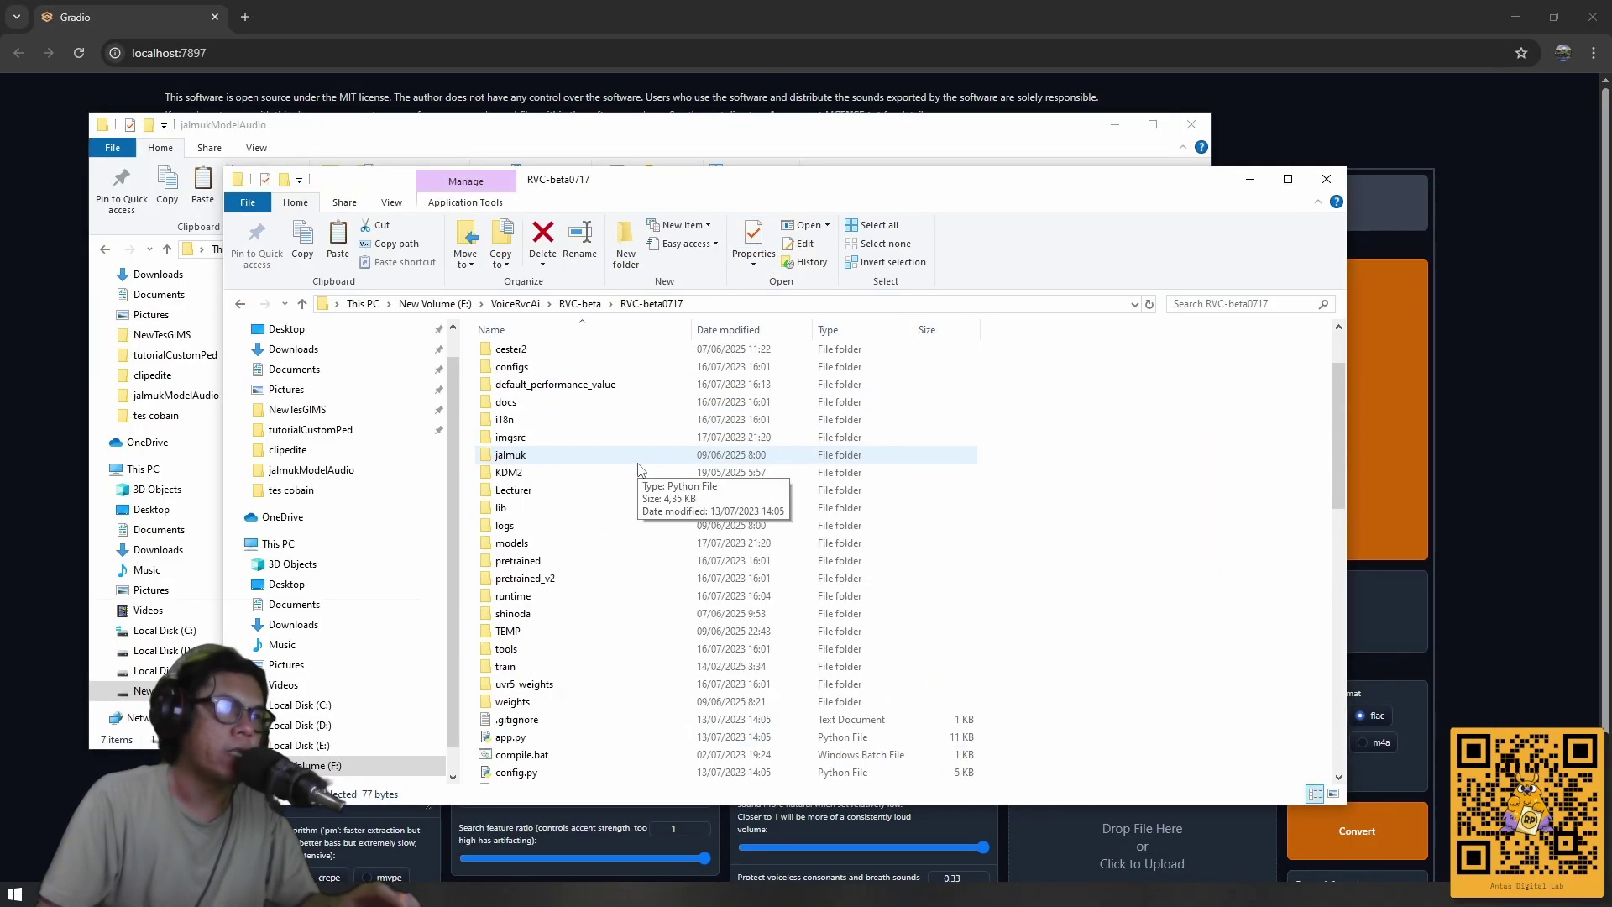
{"action": "scroll", "coordinate": [640, 467], "scroll_direction": "up", "scroll_amount": 2}
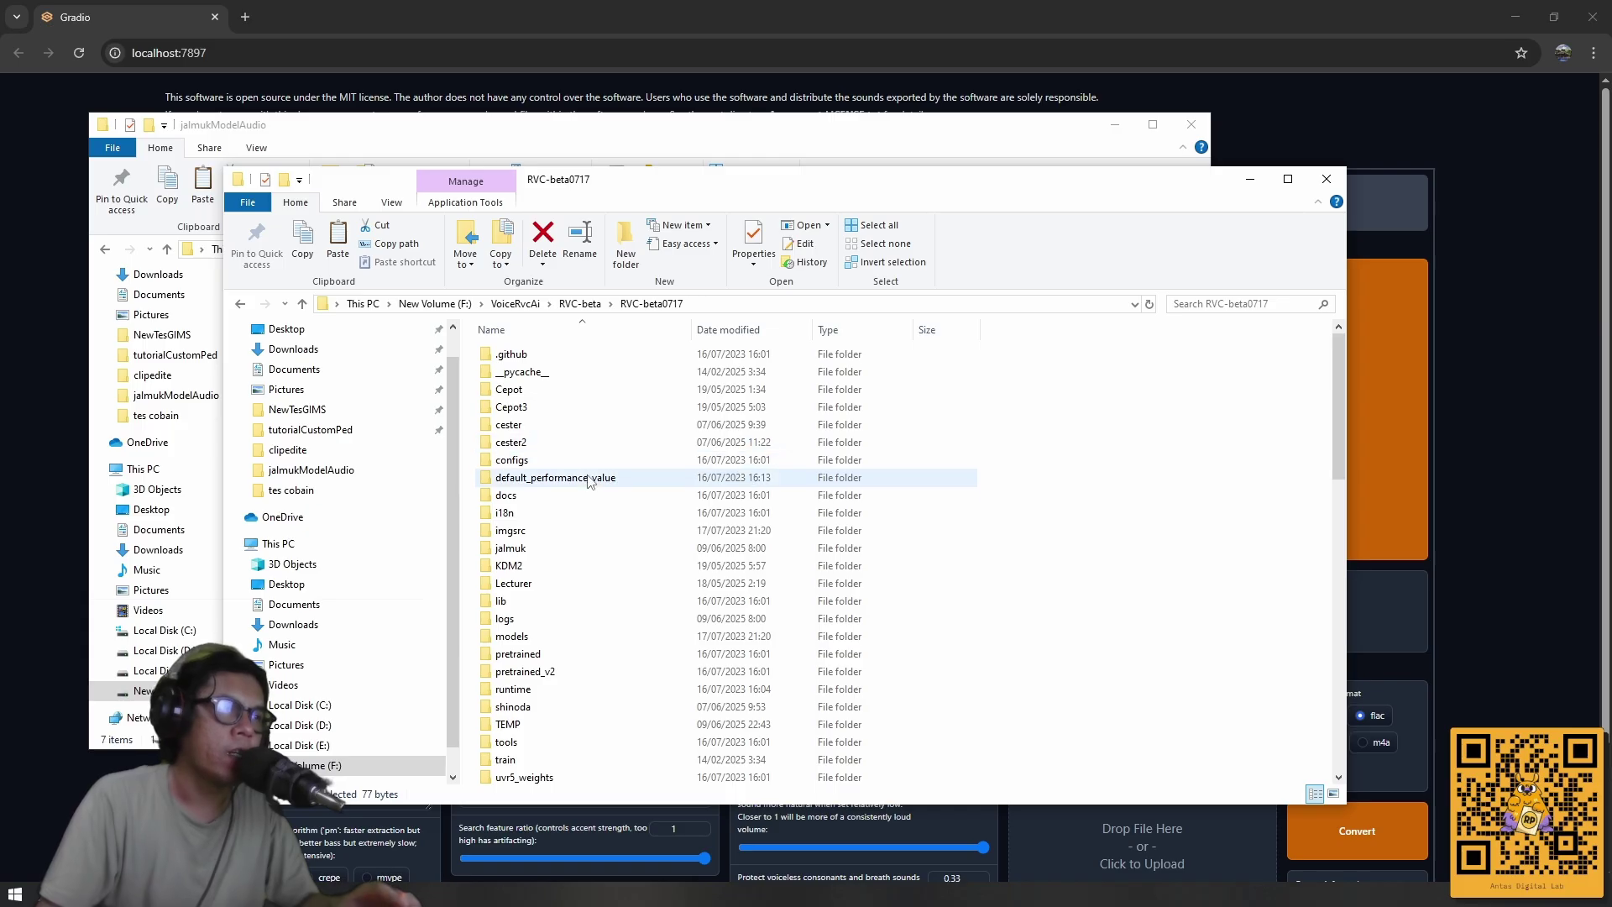
{"action": "double_click", "coordinate": [508, 548]}
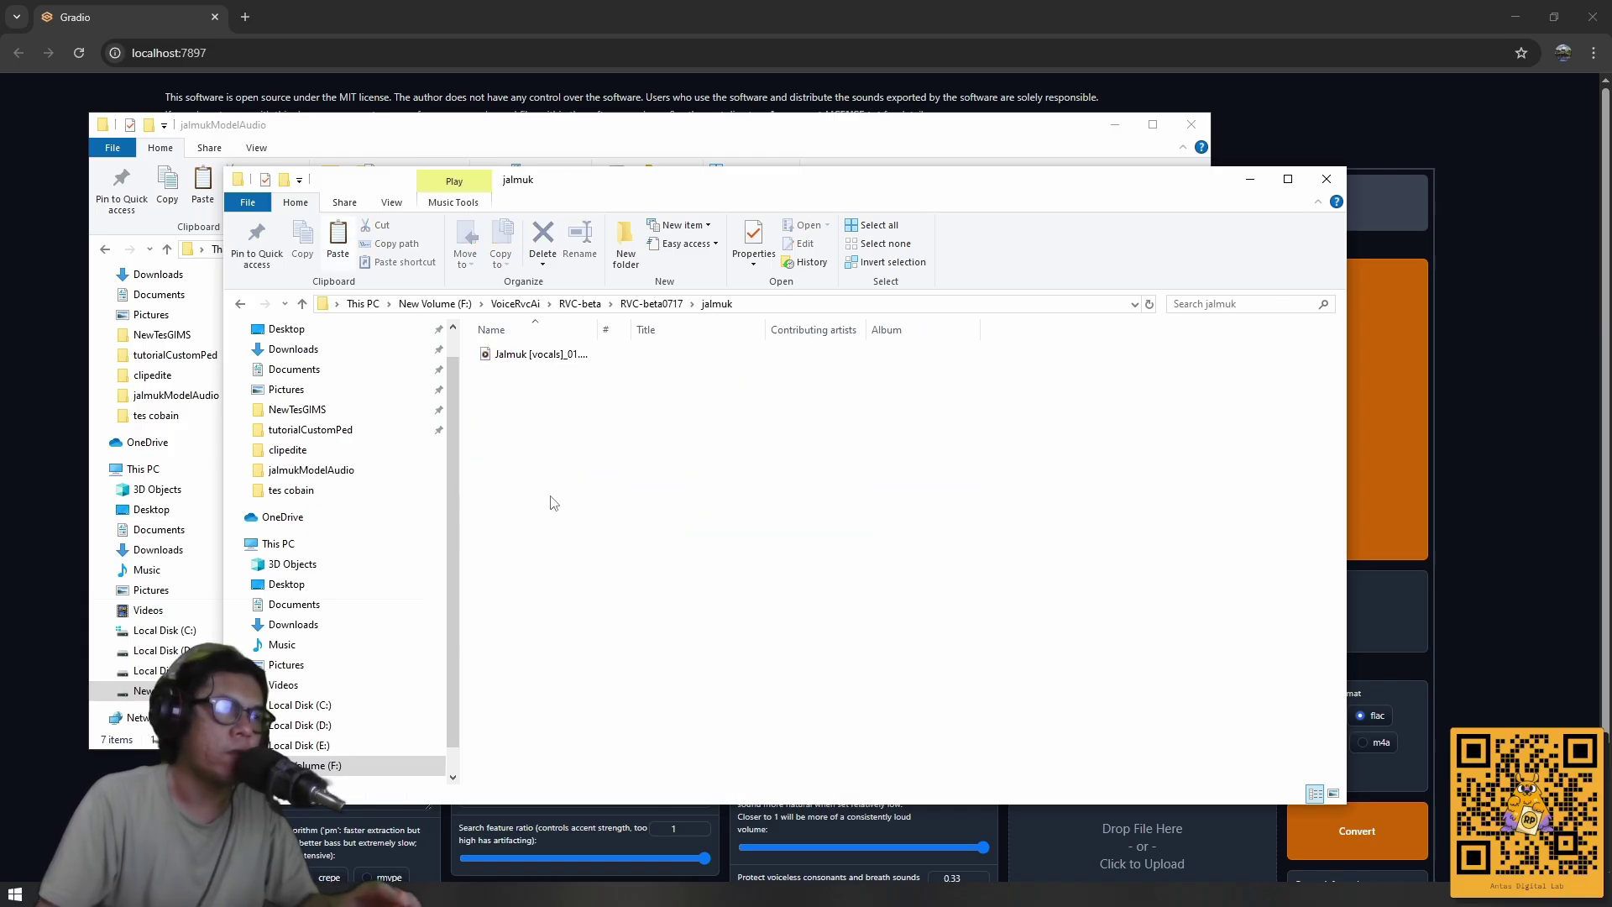
{"action": "left_click", "coordinate": [302, 303]}
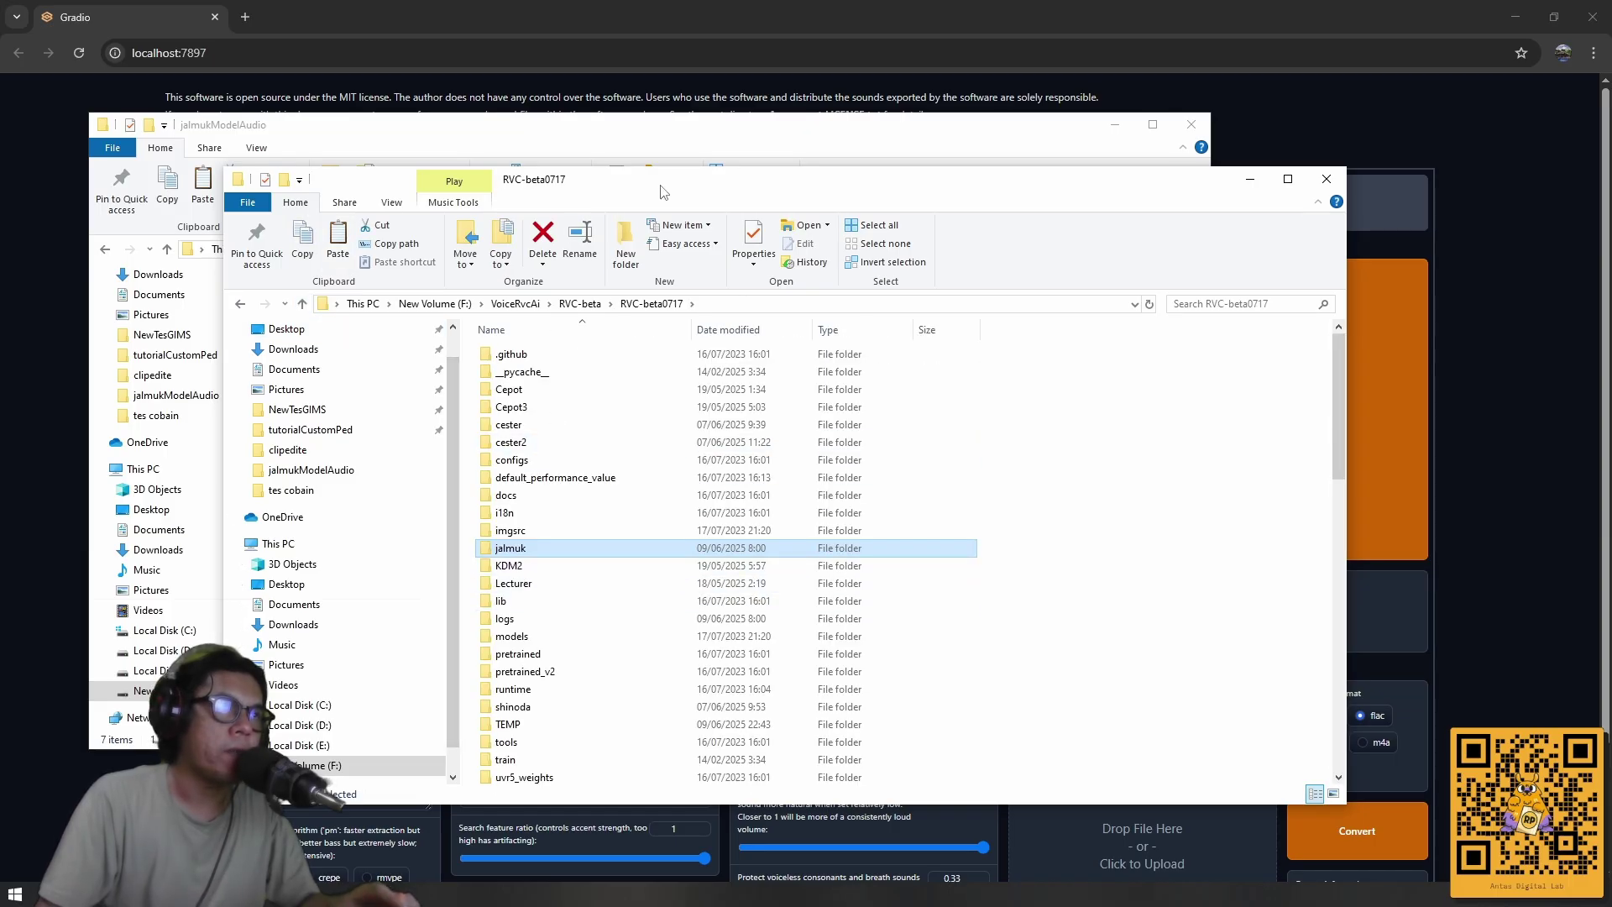
Paste the cut jalmuk2 folder into RVC-beta0717, then minimize the jalmukModelAudio window and reposition the remaining folder window.
{"action": "left_click_drag", "start_coordinate": [661, 192], "coordinate": [732, 187]}
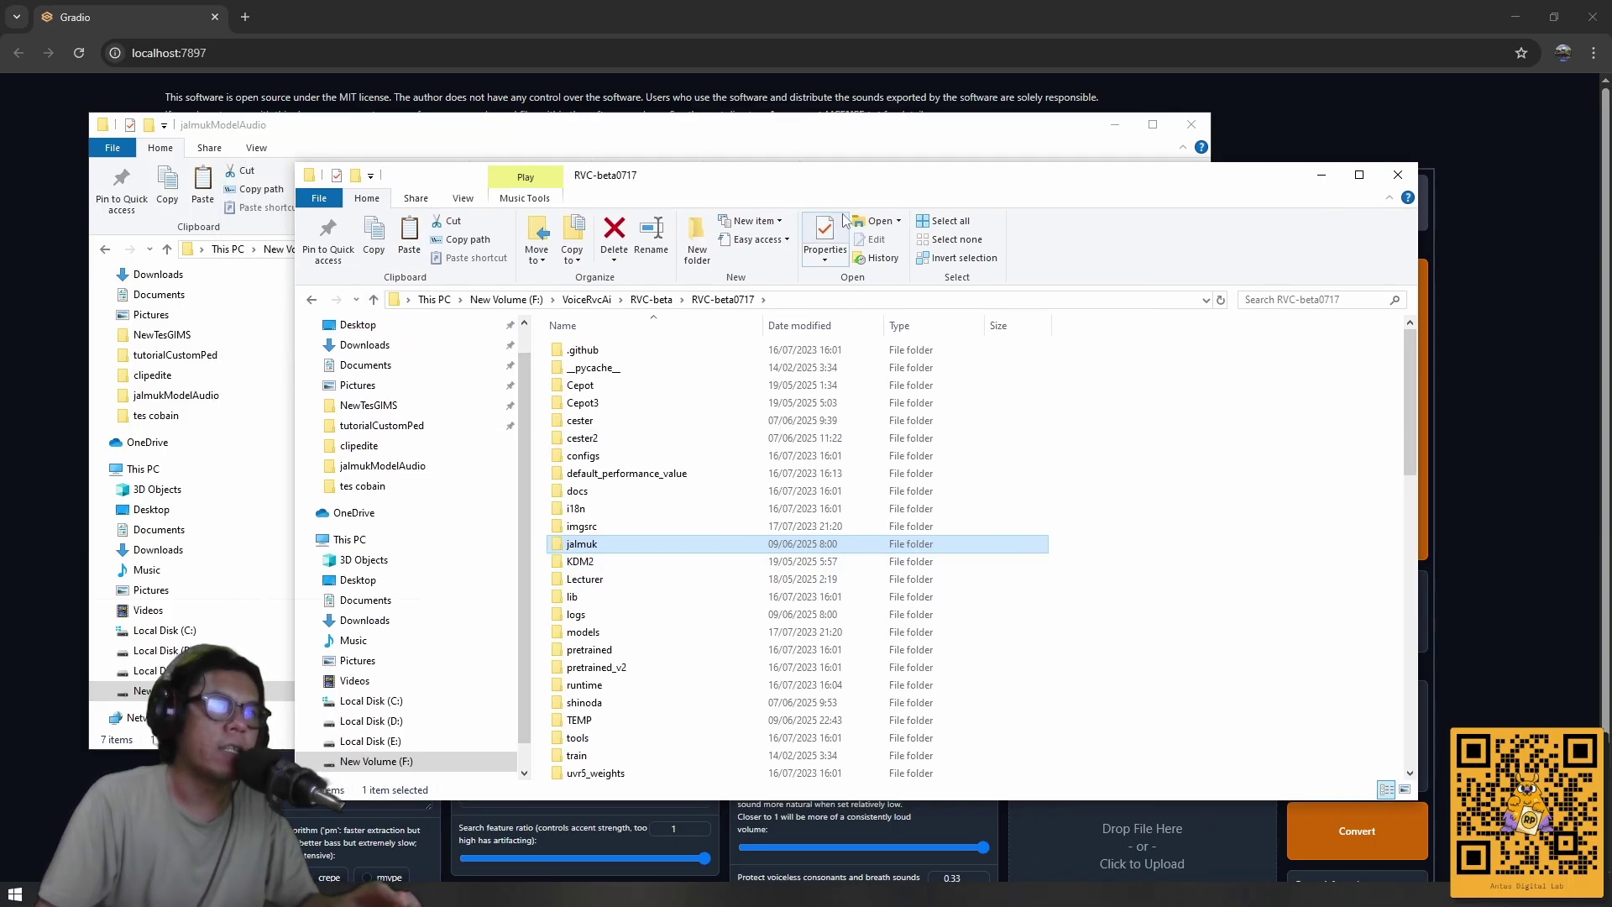
{"action": "left_click_drag", "start_coordinate": [841, 185], "coordinate": [776, 203]}
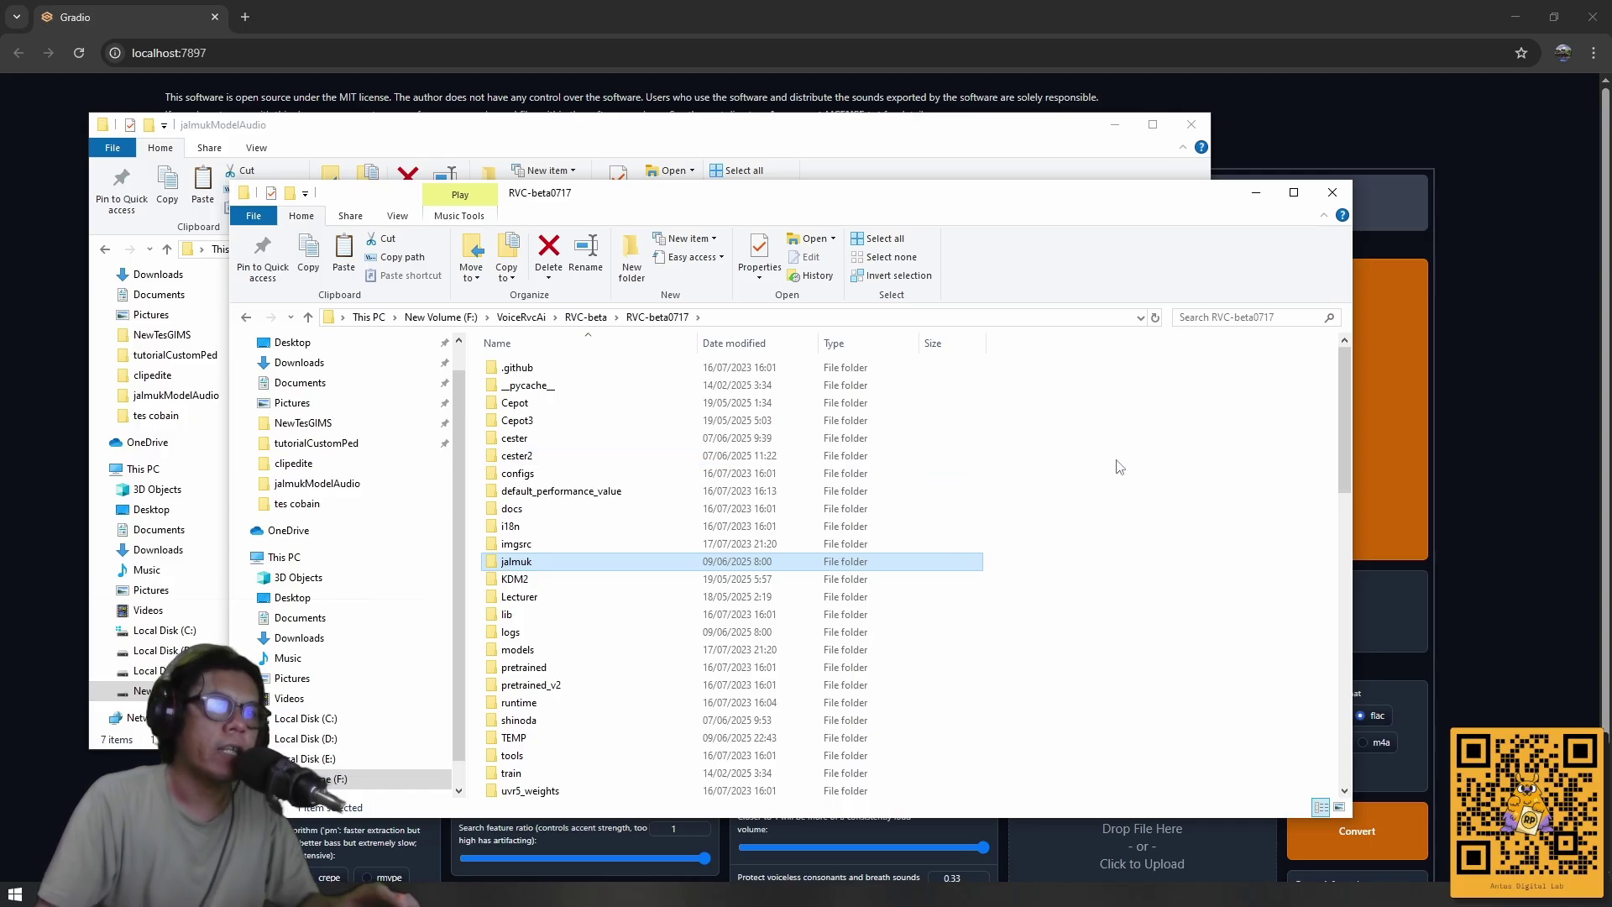
{"action": "right_click", "coordinate": [1104, 483]}
{"action": "mouse_move", "coordinate": [1136, 531]}
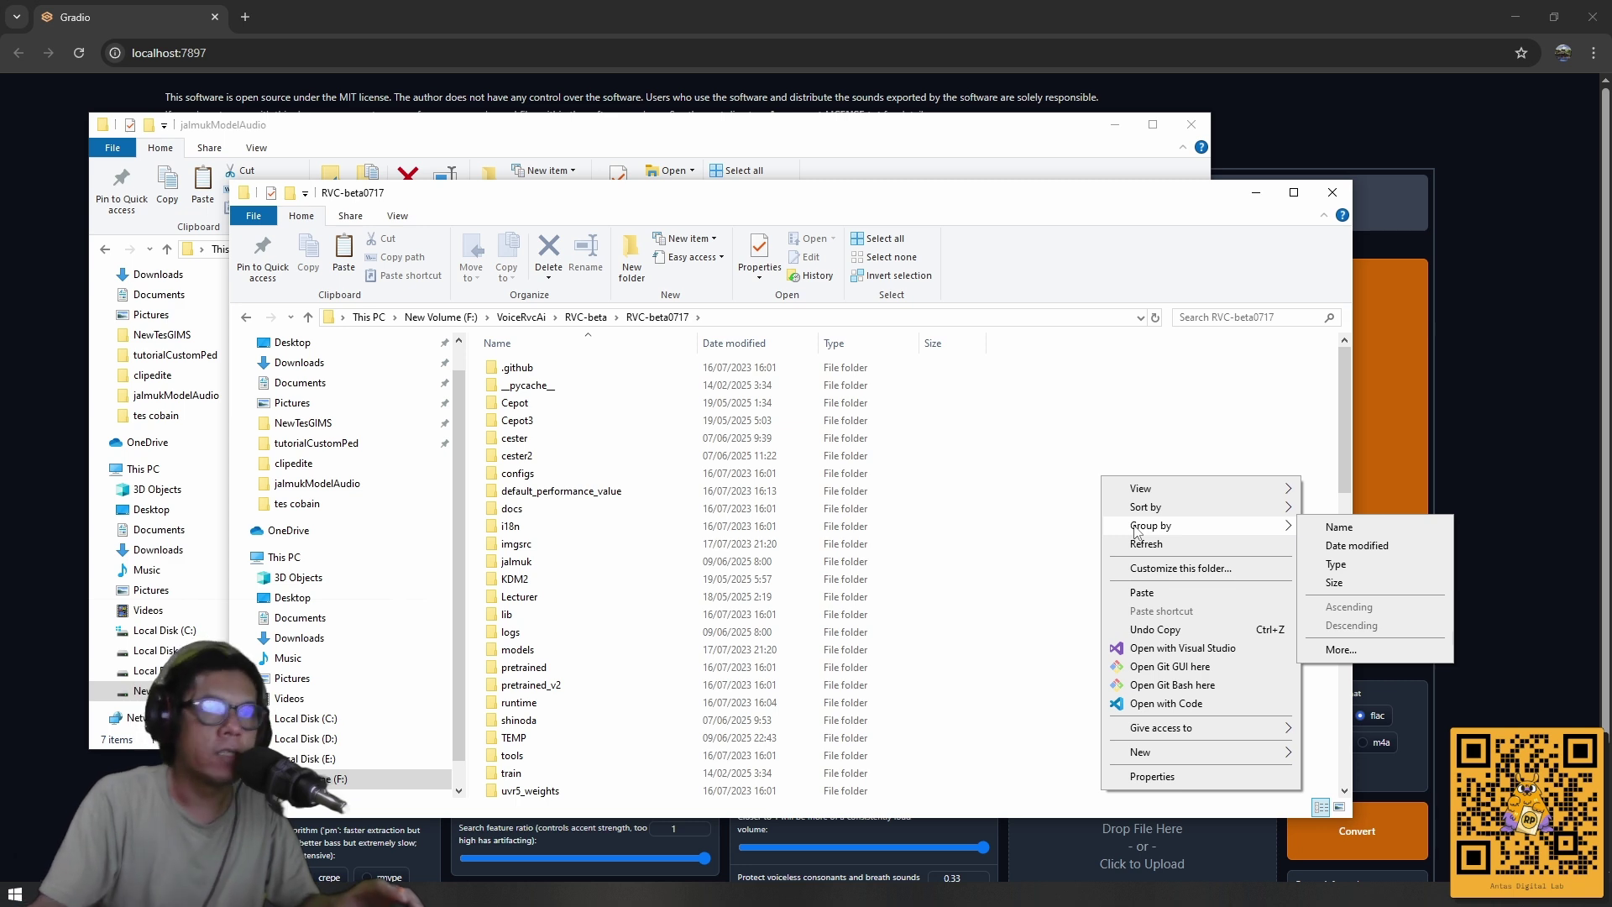
{"action": "left_click", "coordinate": [1143, 592]}
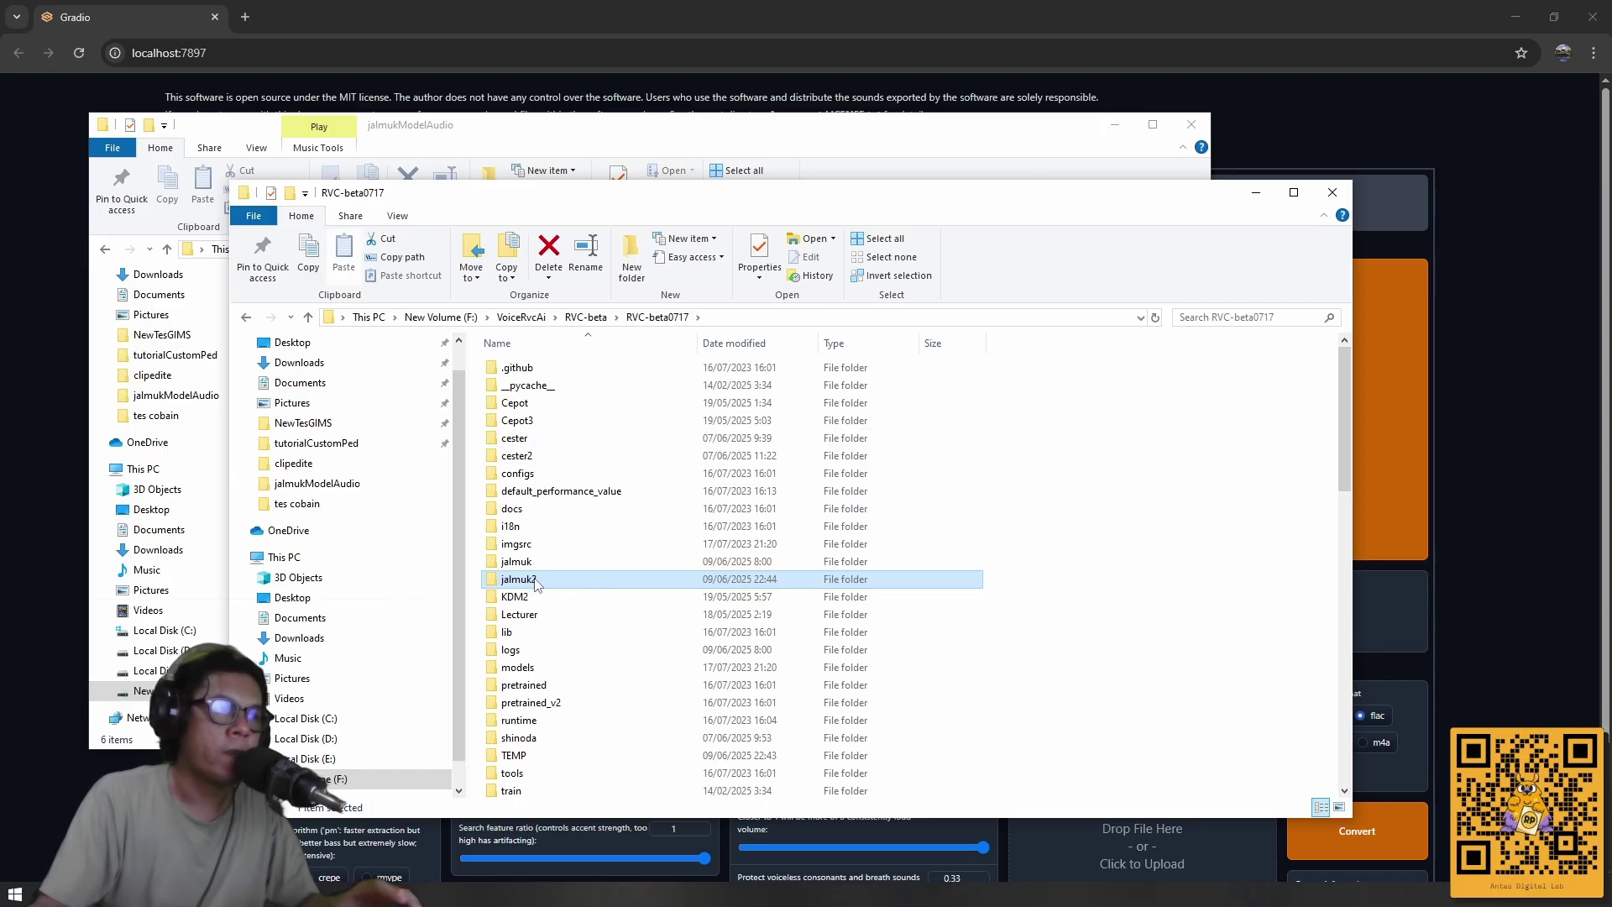
{"action": "left_click", "coordinate": [1117, 126]}
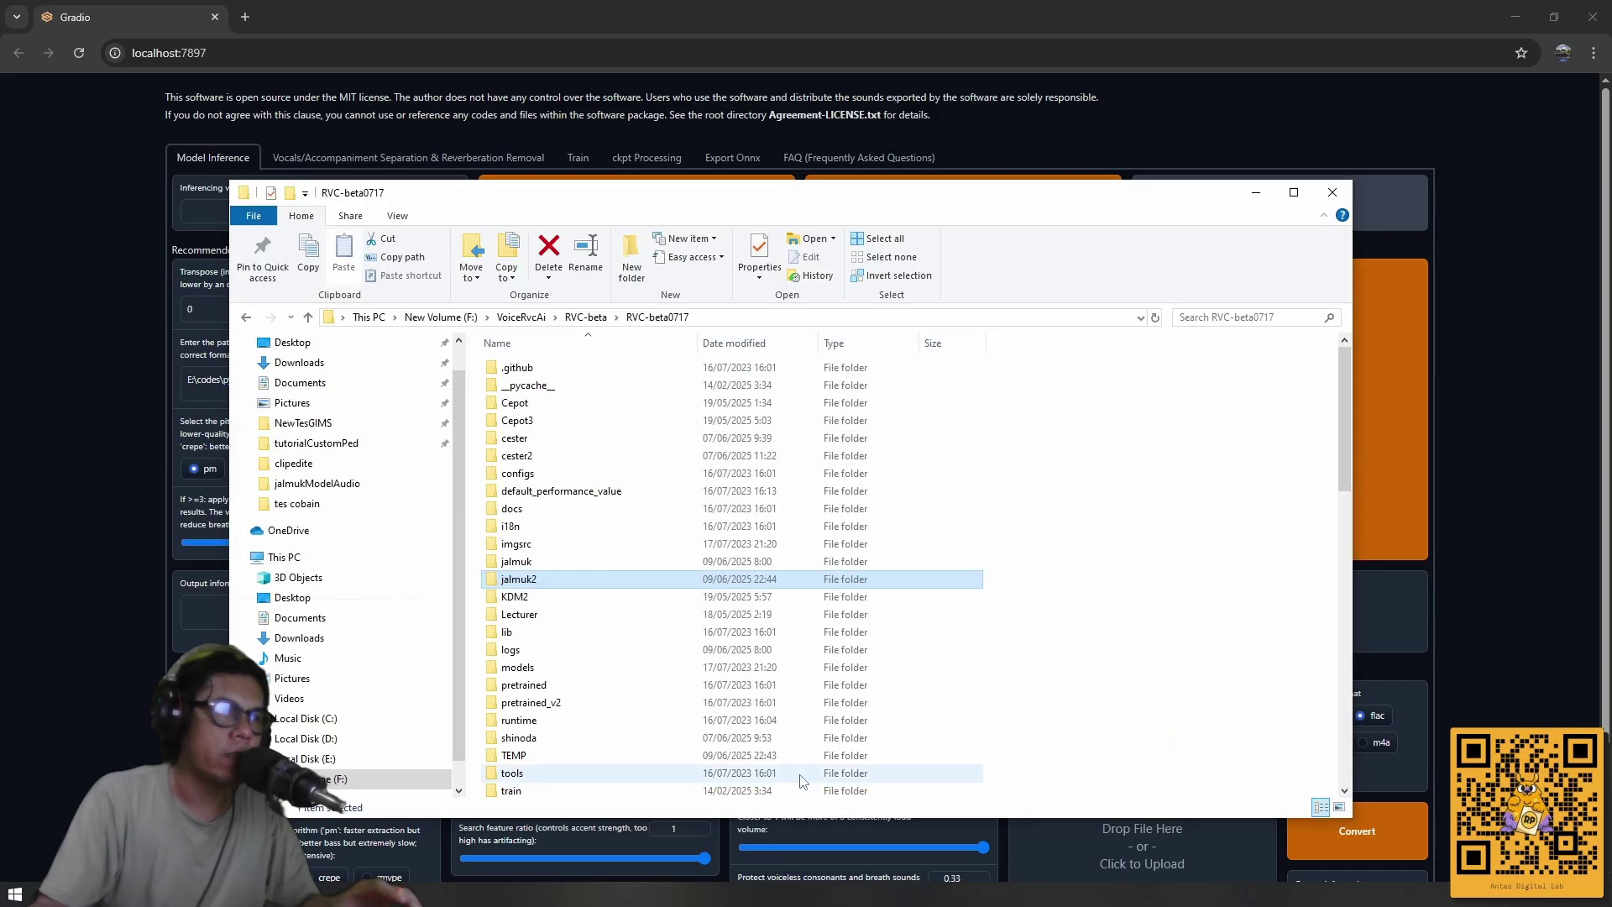
{"action": "left_click_drag", "start_coordinate": [848, 200], "coordinate": [852, 129]}
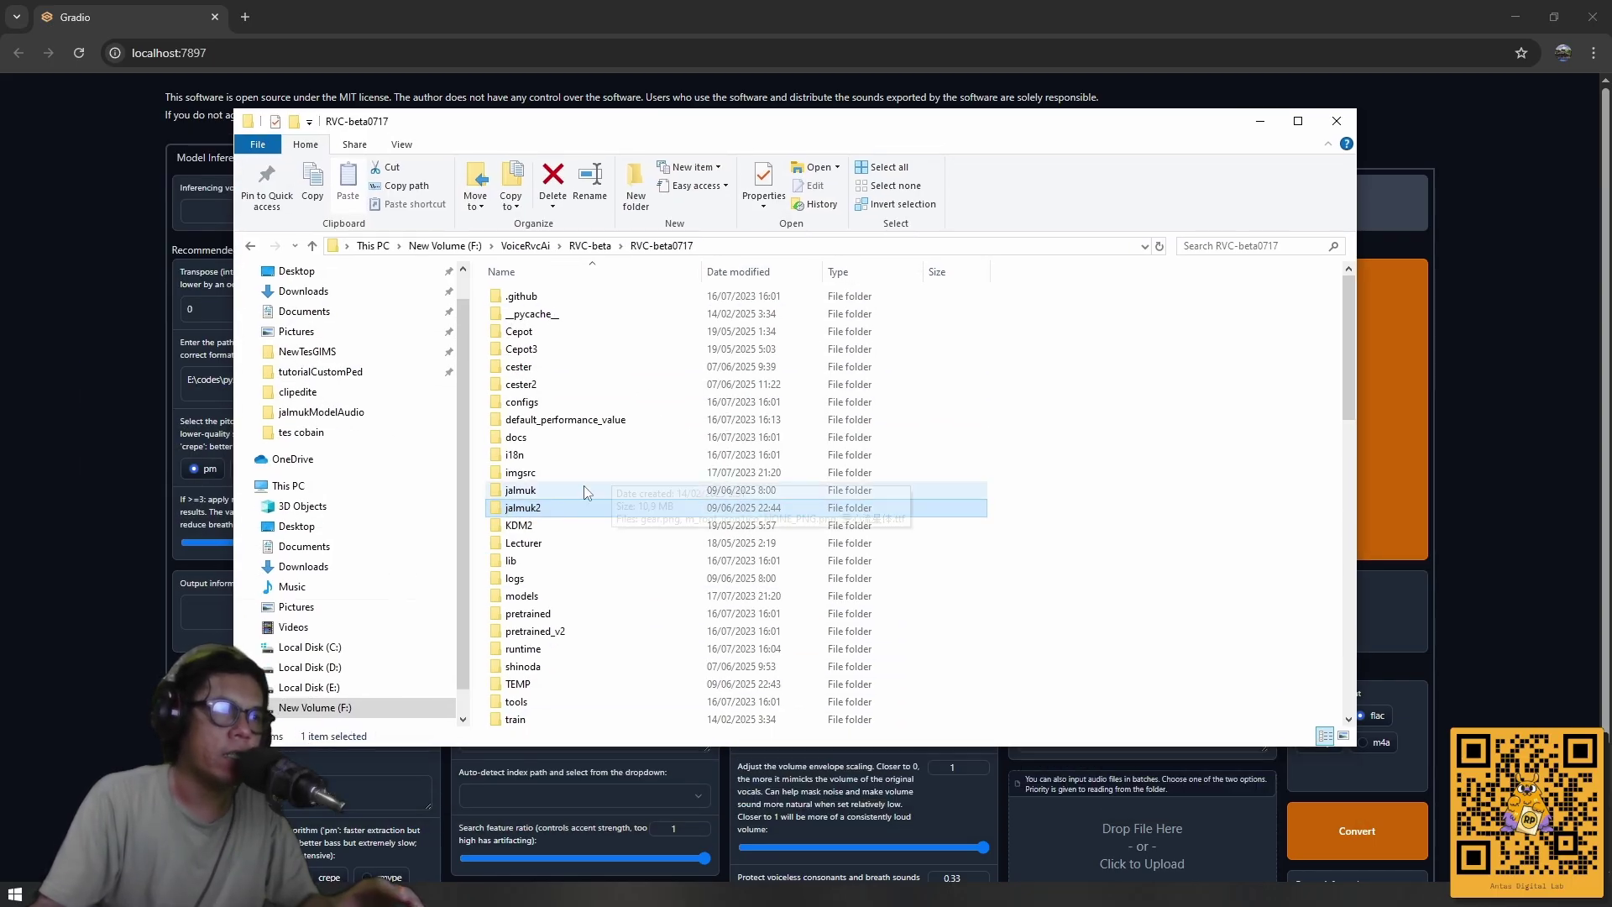
Open the jalmuk2 folder inside RVC-beta0717, copy its full path, and return to the Gradio page.
{"action": "double_click", "coordinate": [529, 510]}
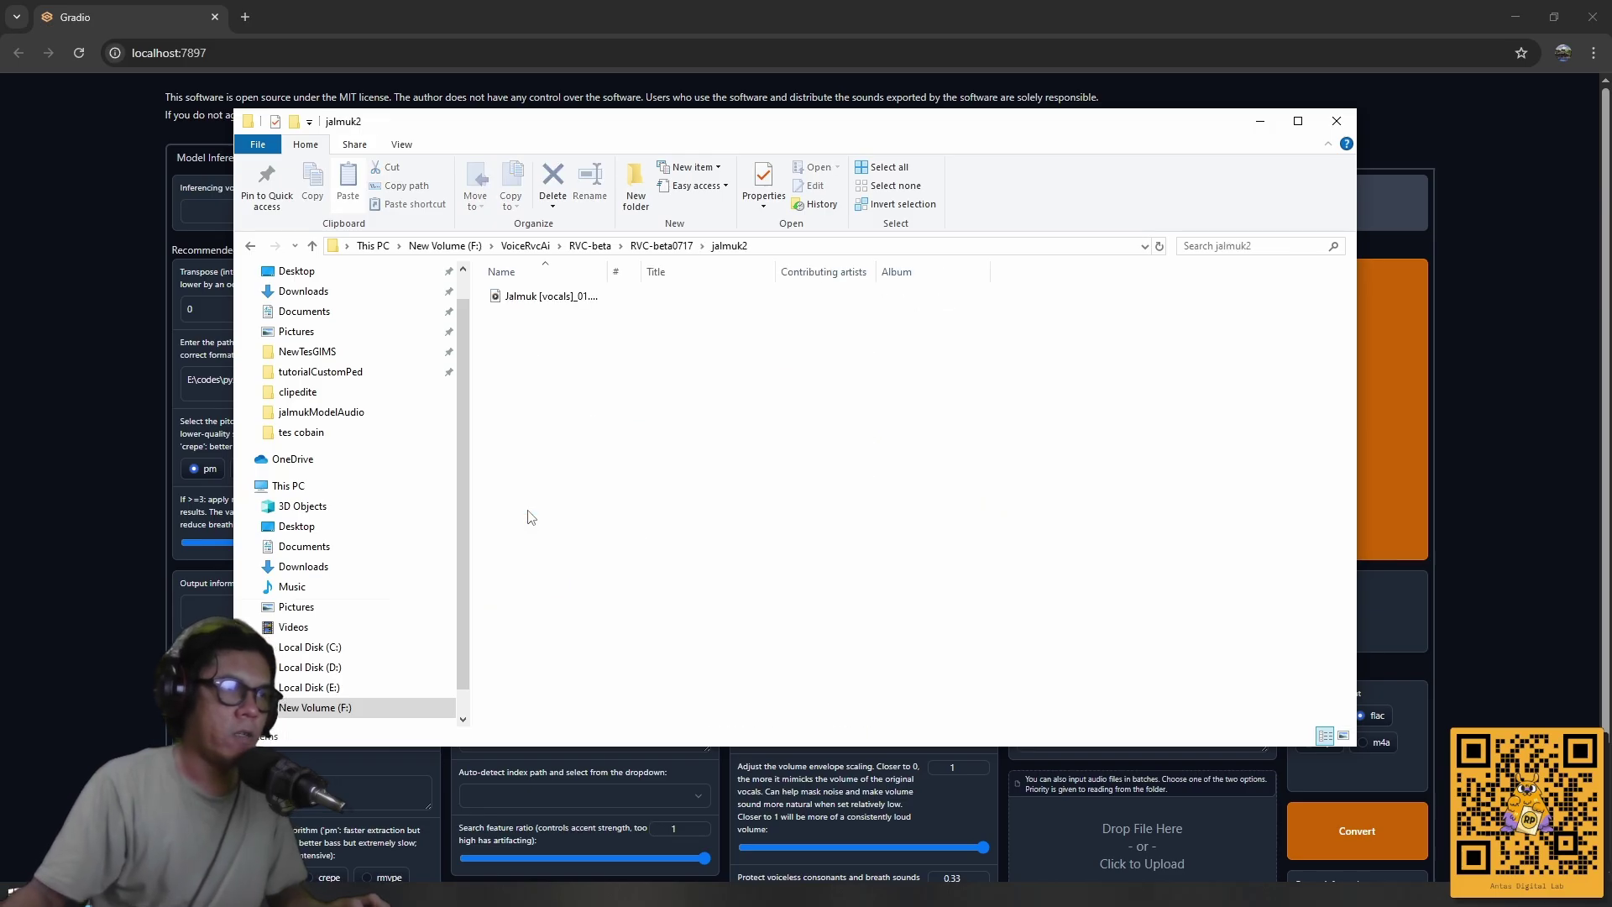
{"action": "left_click", "coordinate": [789, 246]}
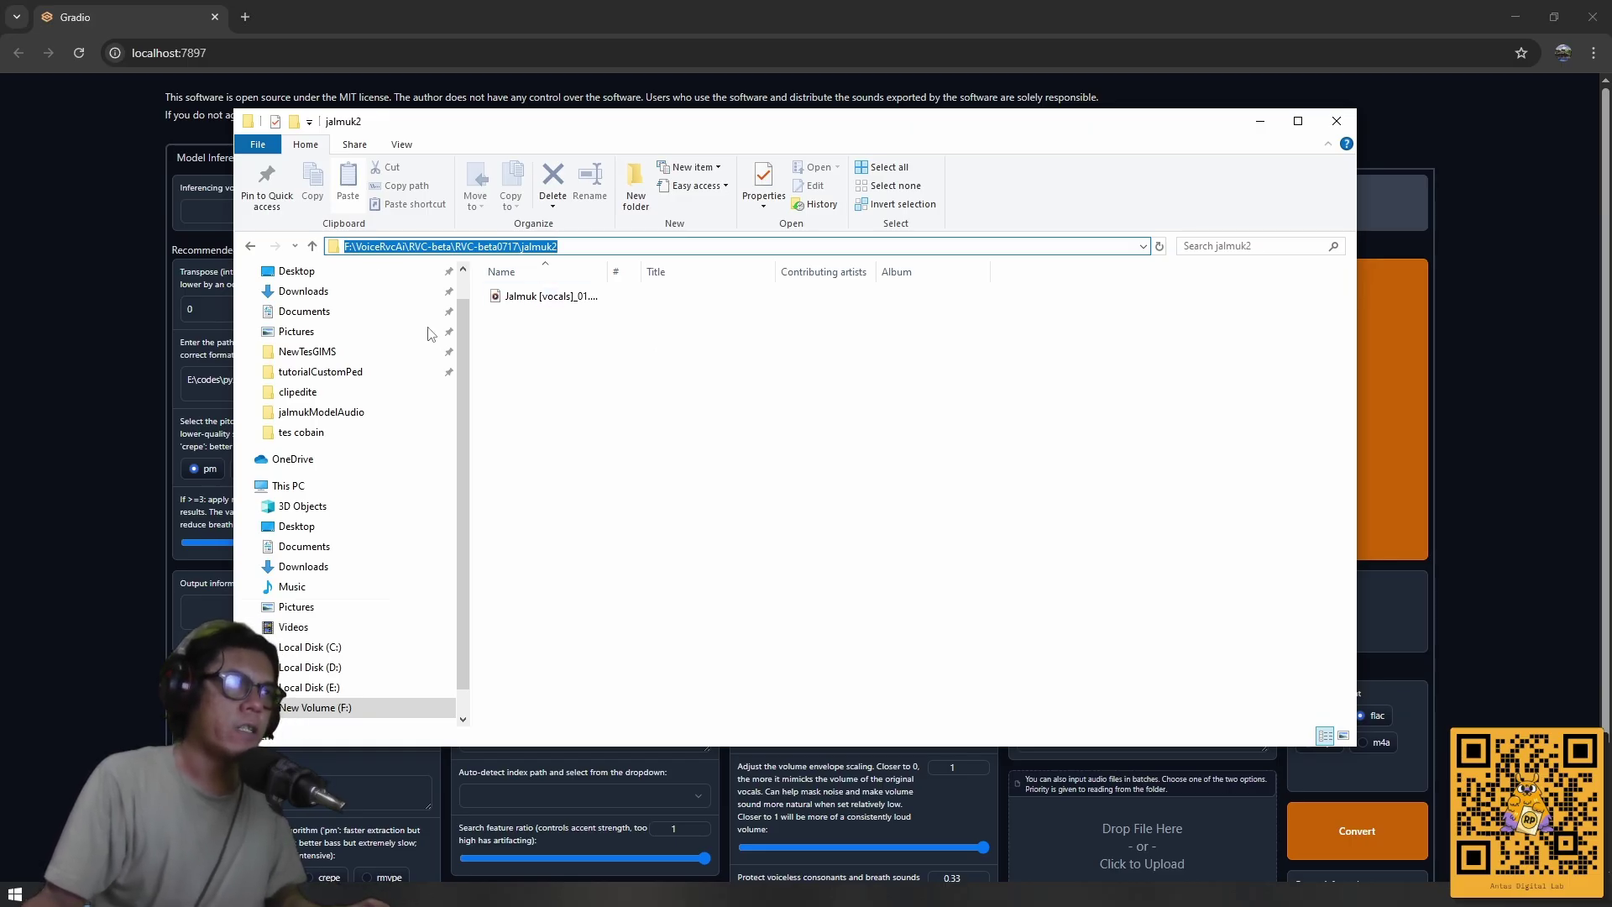
{"action": "left_click", "coordinate": [312, 245]}
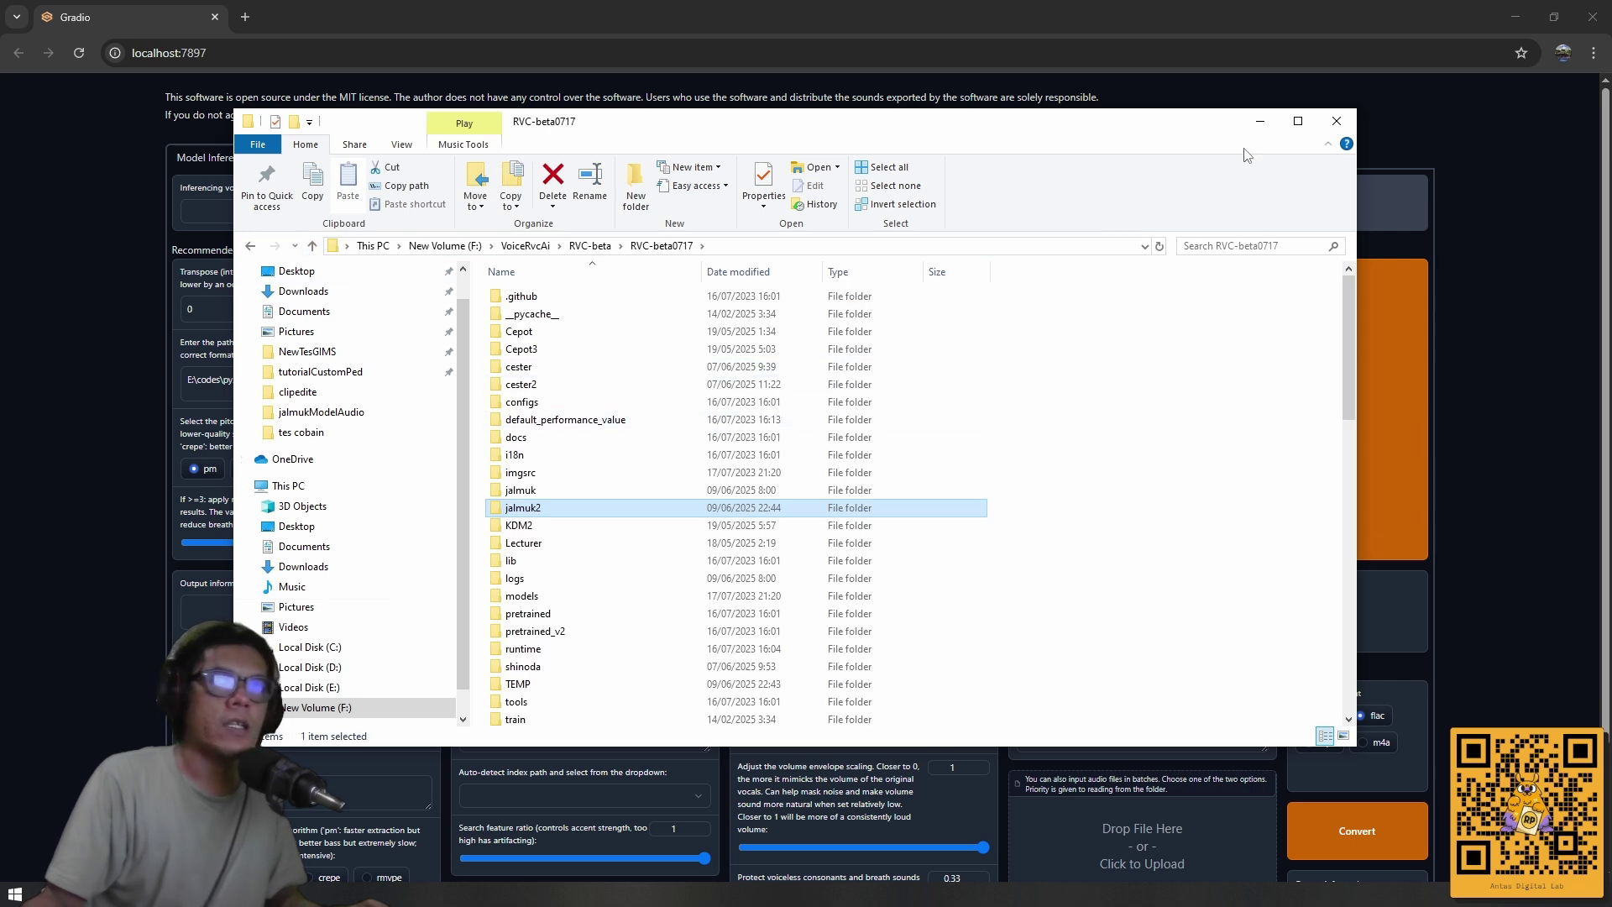
{"action": "left_click", "coordinate": [1260, 121]}
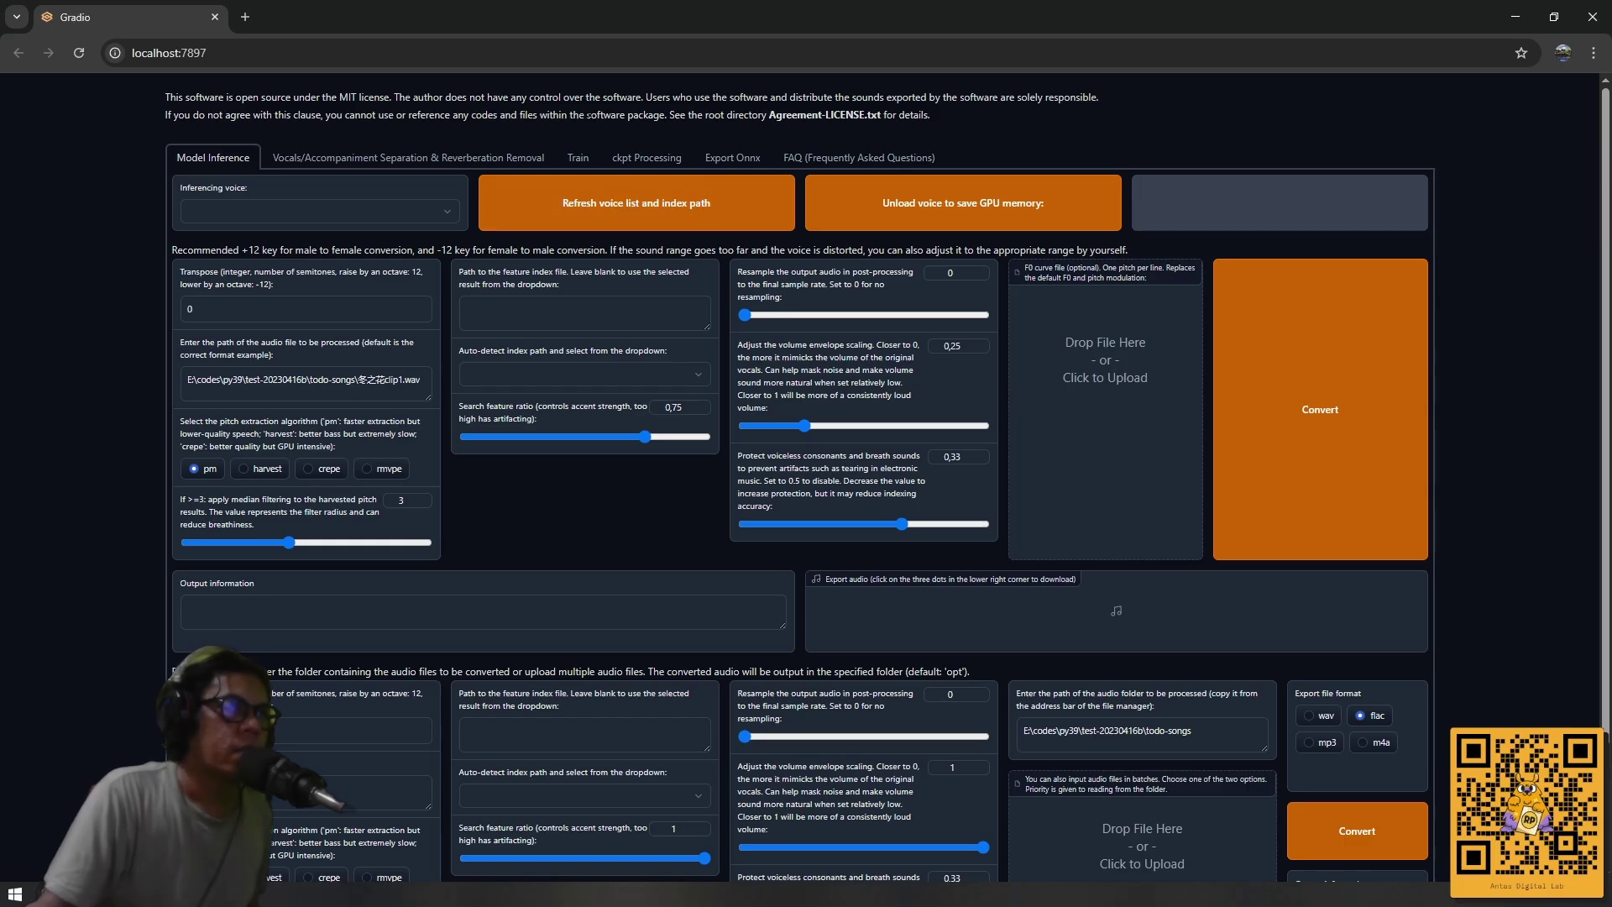
In the training configuration, set the experiment name to jalmuk2 and the model version to v2.
{"action": "left_click", "coordinate": [576, 161]}
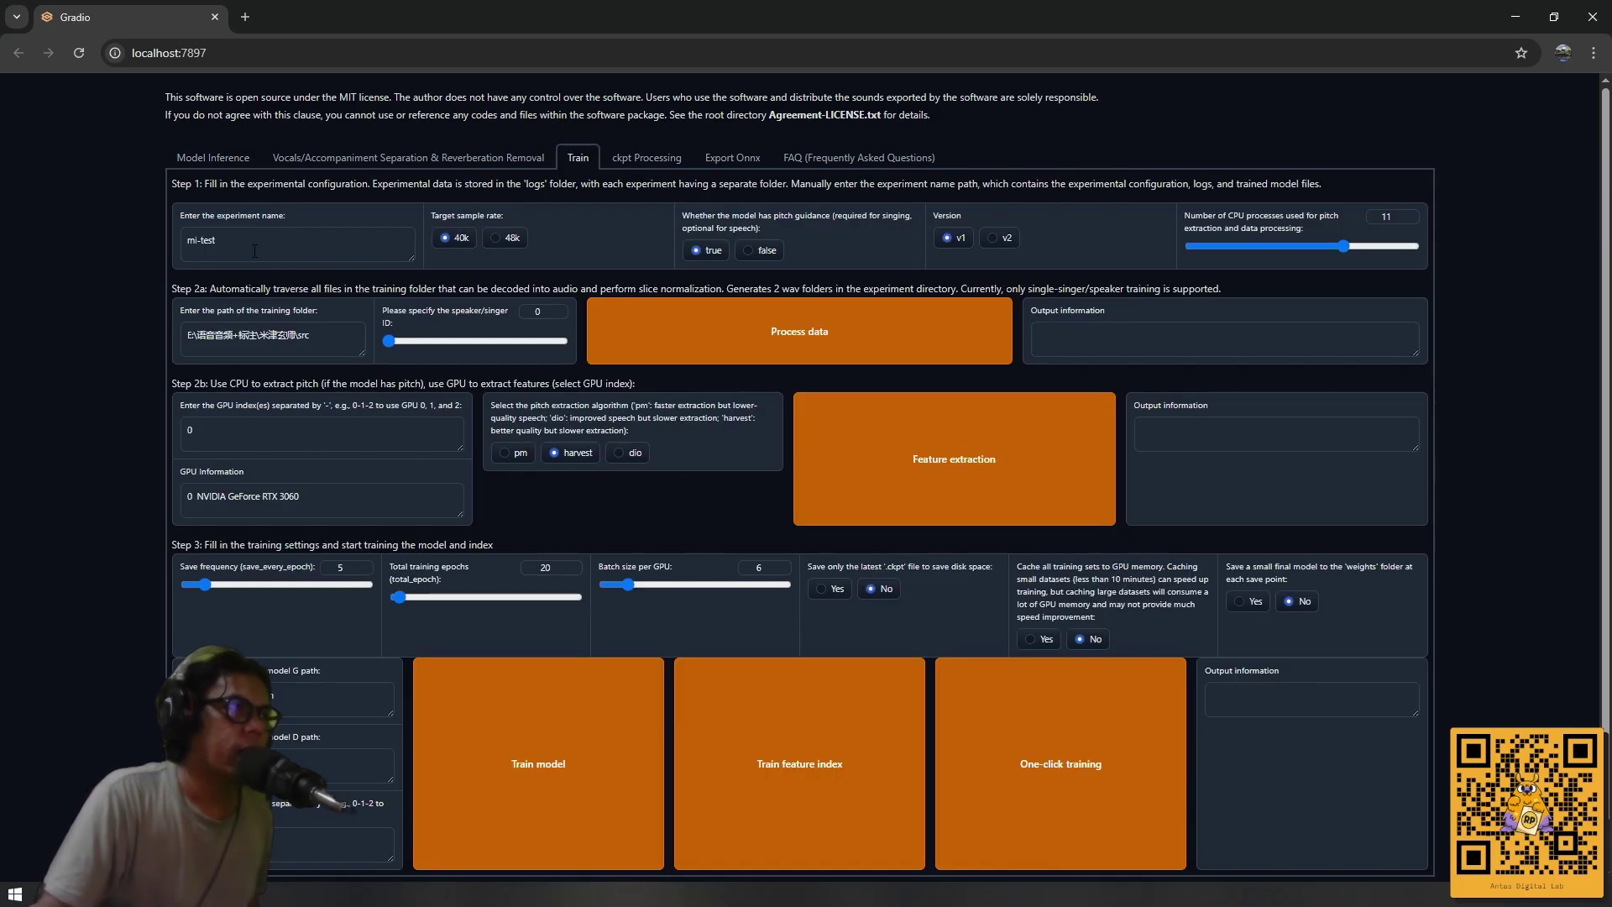
{"action": "key", "text": "BackSpace"}
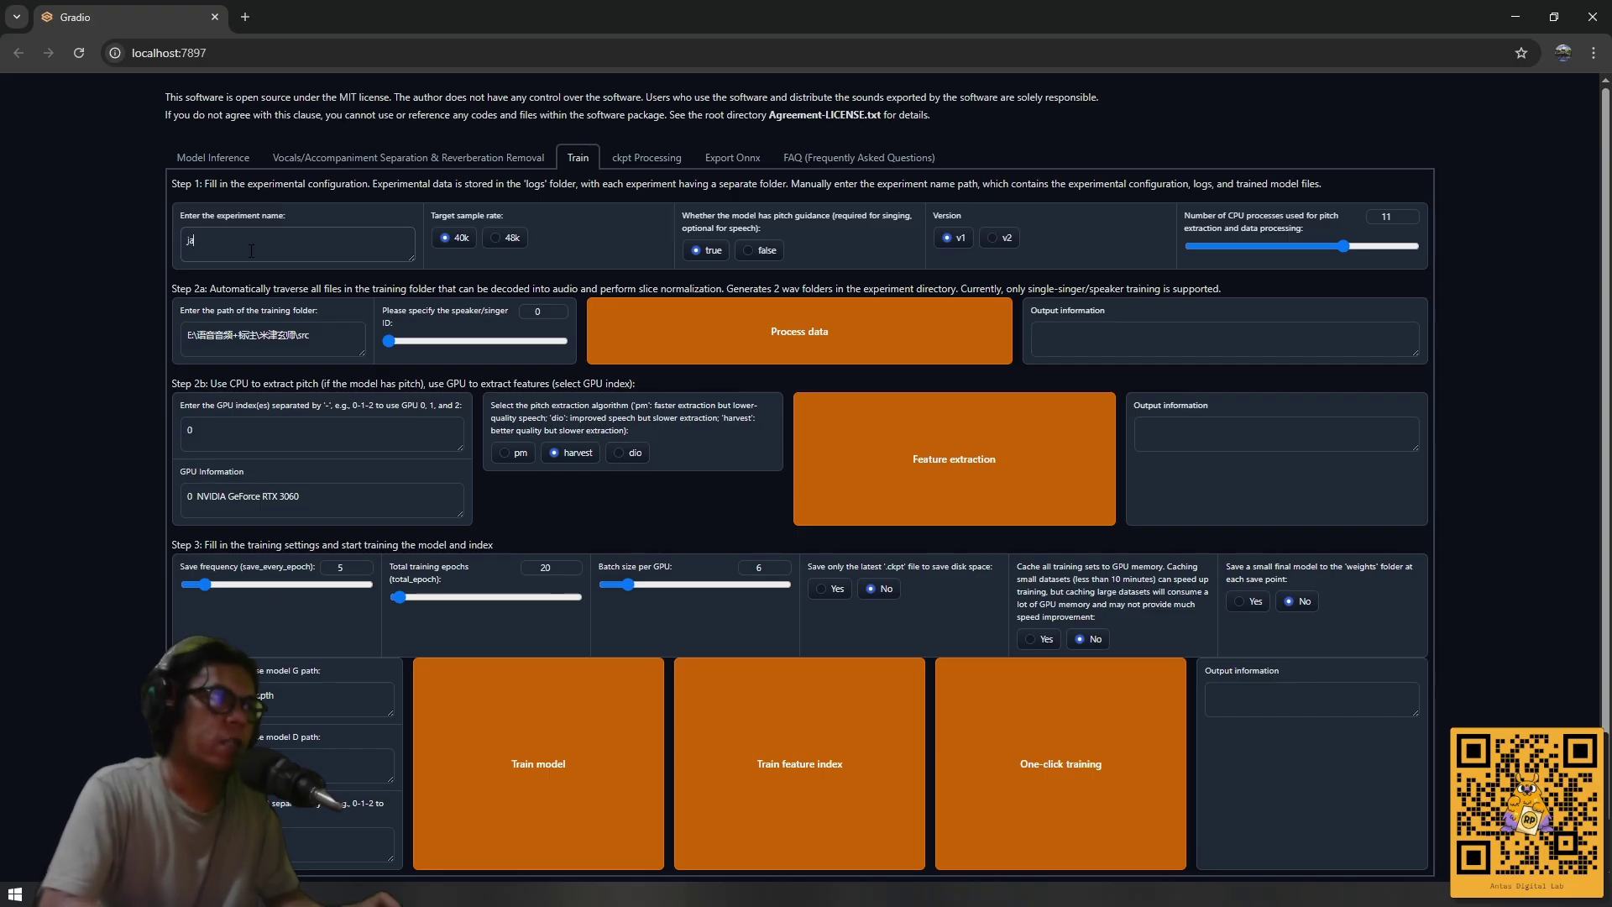
{"action": "left_click", "coordinate": [251, 250]}
{"action": "type", "text": "jalmuk"}
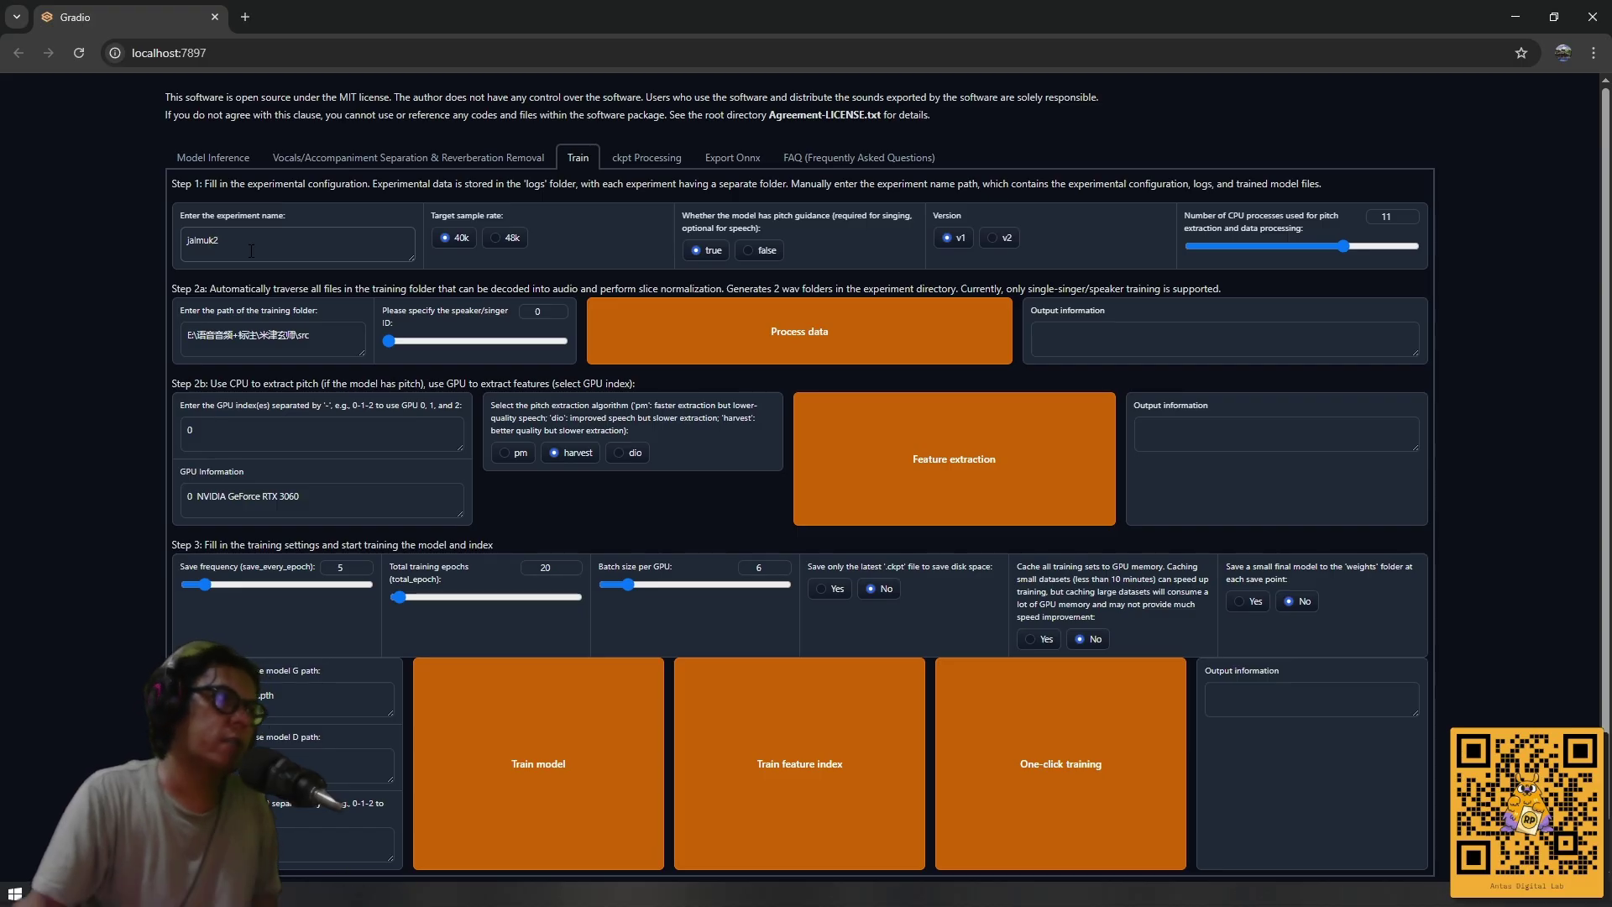
{"action": "type", "text": "2"}
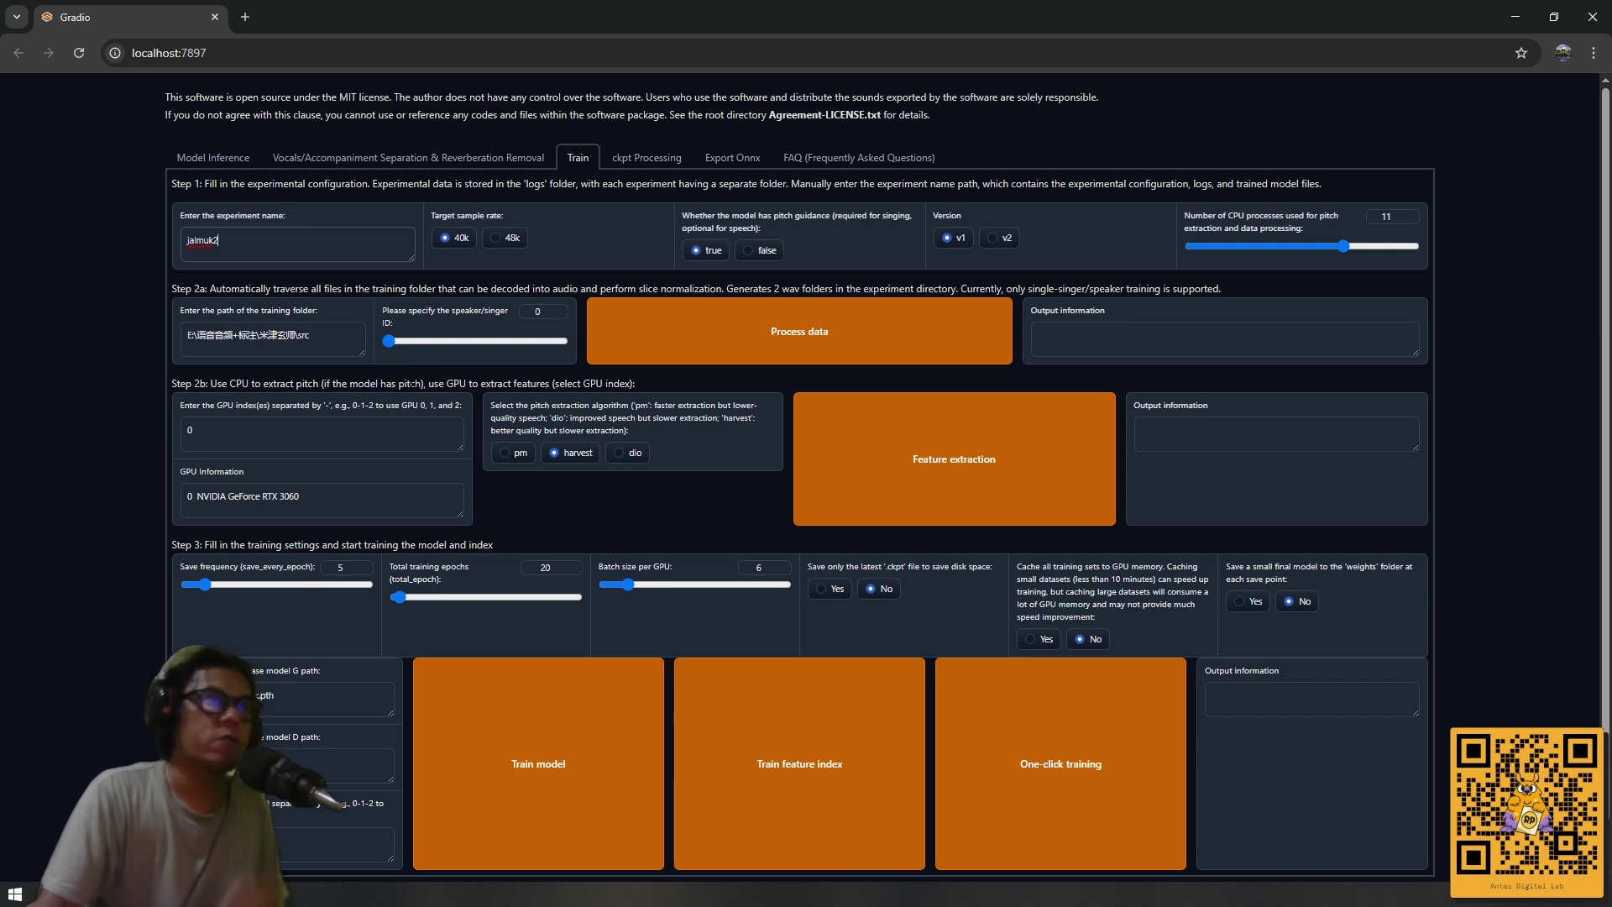
{"action": "left_click", "coordinate": [993, 238]}
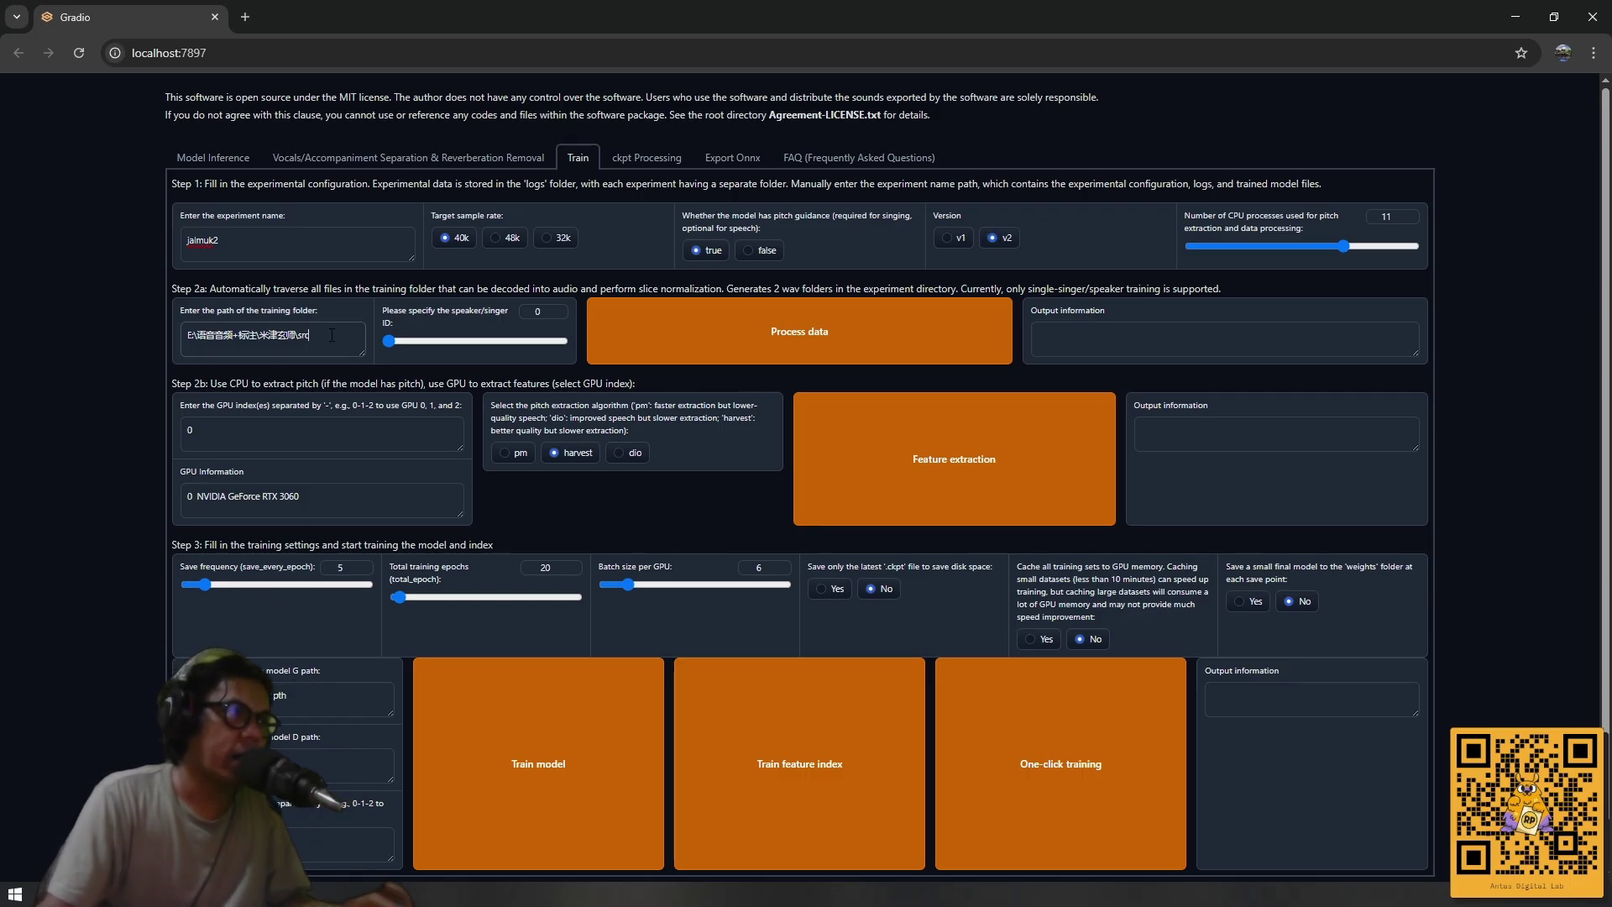
Process the training data from the folder F:\VoiceRvcAi\RVC-beta\RVC-beta0717\jalmuk2 and check the progress in the command window.
{"action": "left_click_drag", "start_coordinate": [332, 339], "coordinate": [153, 335]}
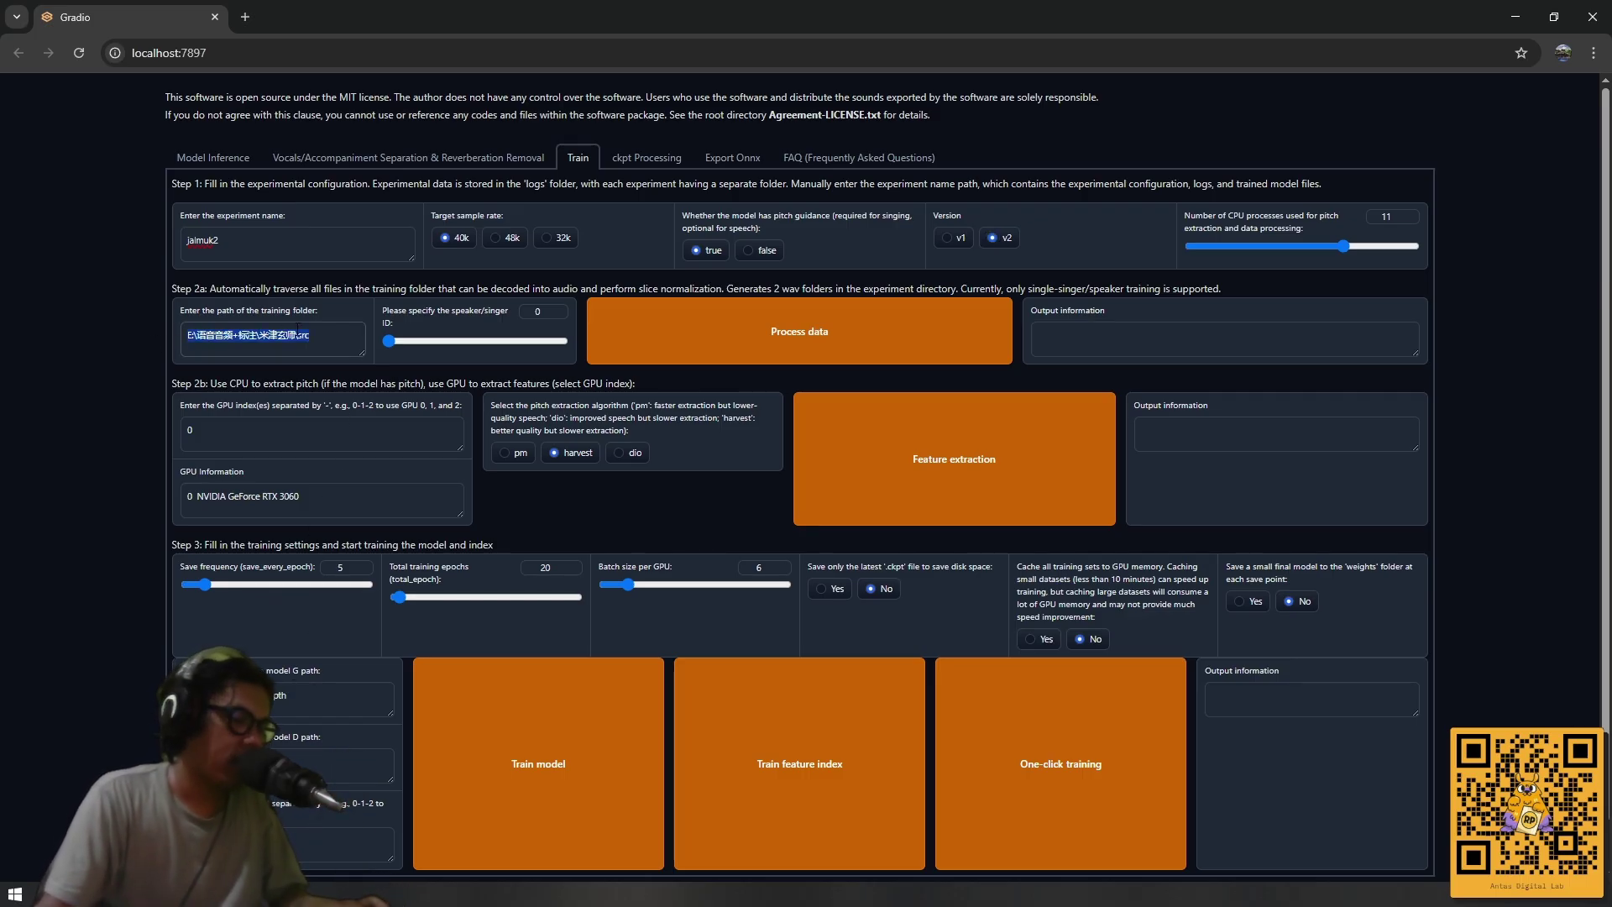
{"action": "type", "text": "F:\\VoiceRvcAI\\RVC-beta\\RVC-beta0717\\jalmuk2"}
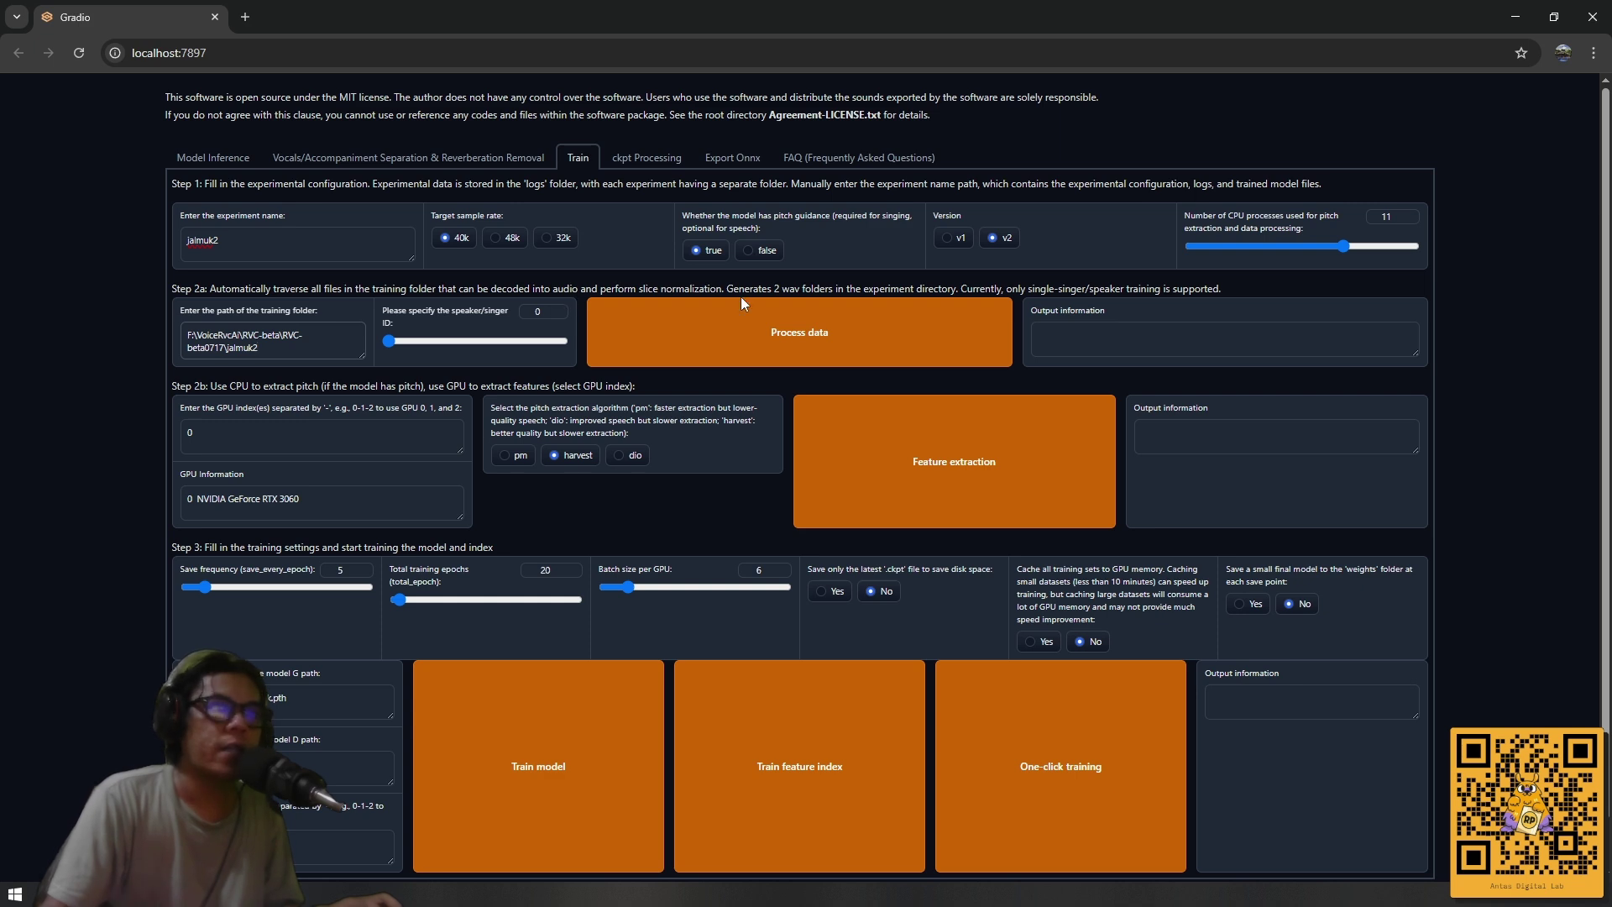
{"action": "left_click", "coordinate": [771, 339]}
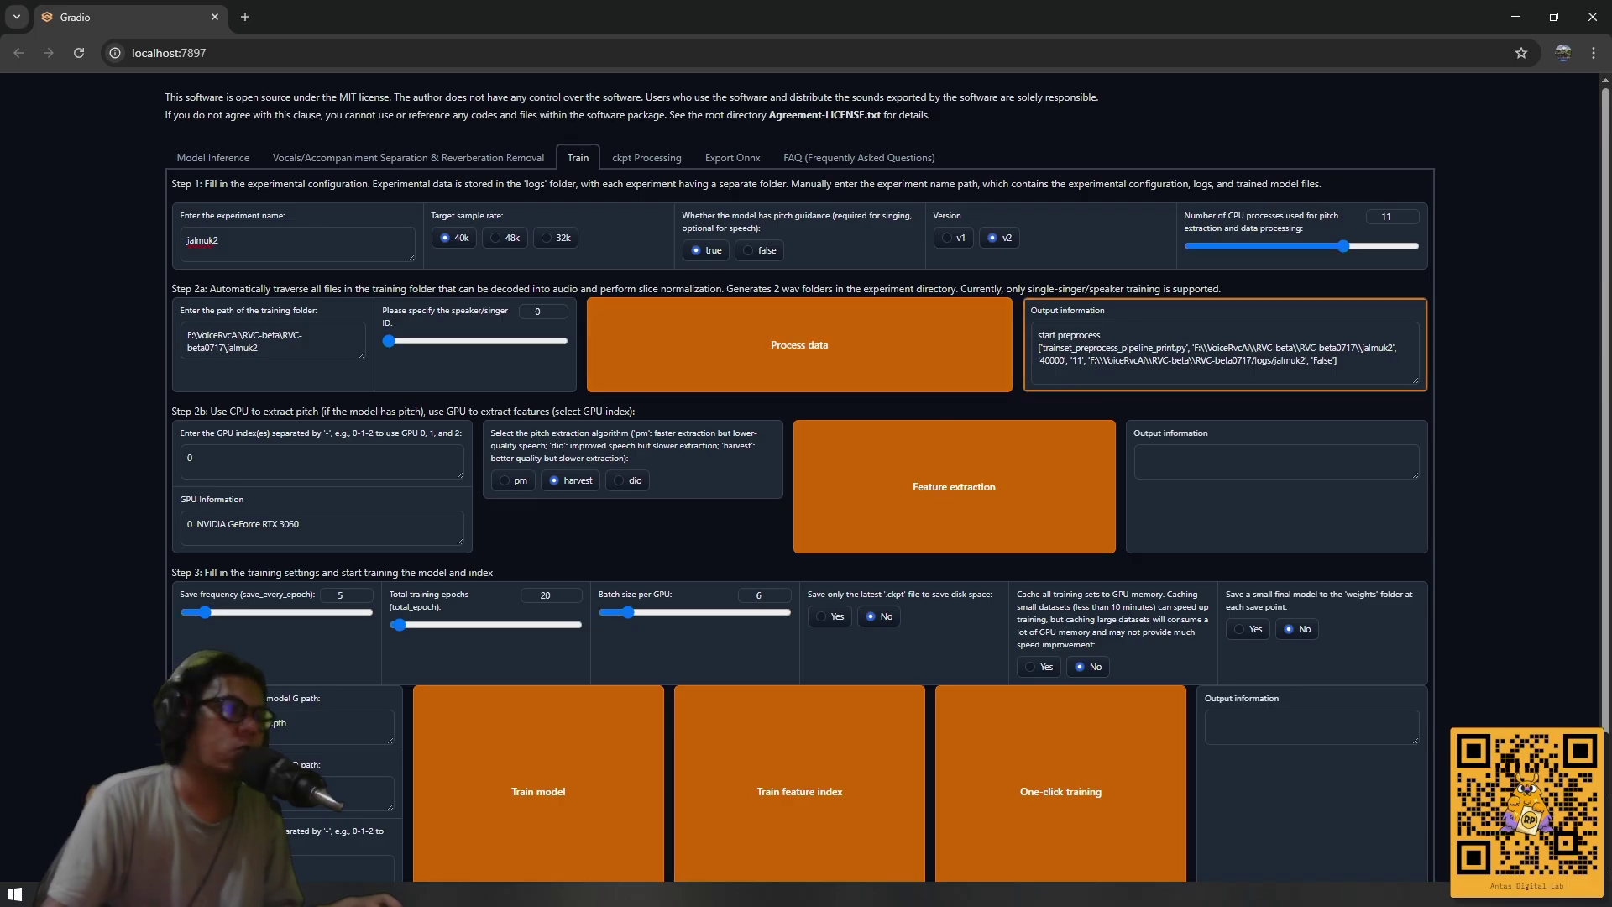
{"action": "key", "text": "alt+Tab"}
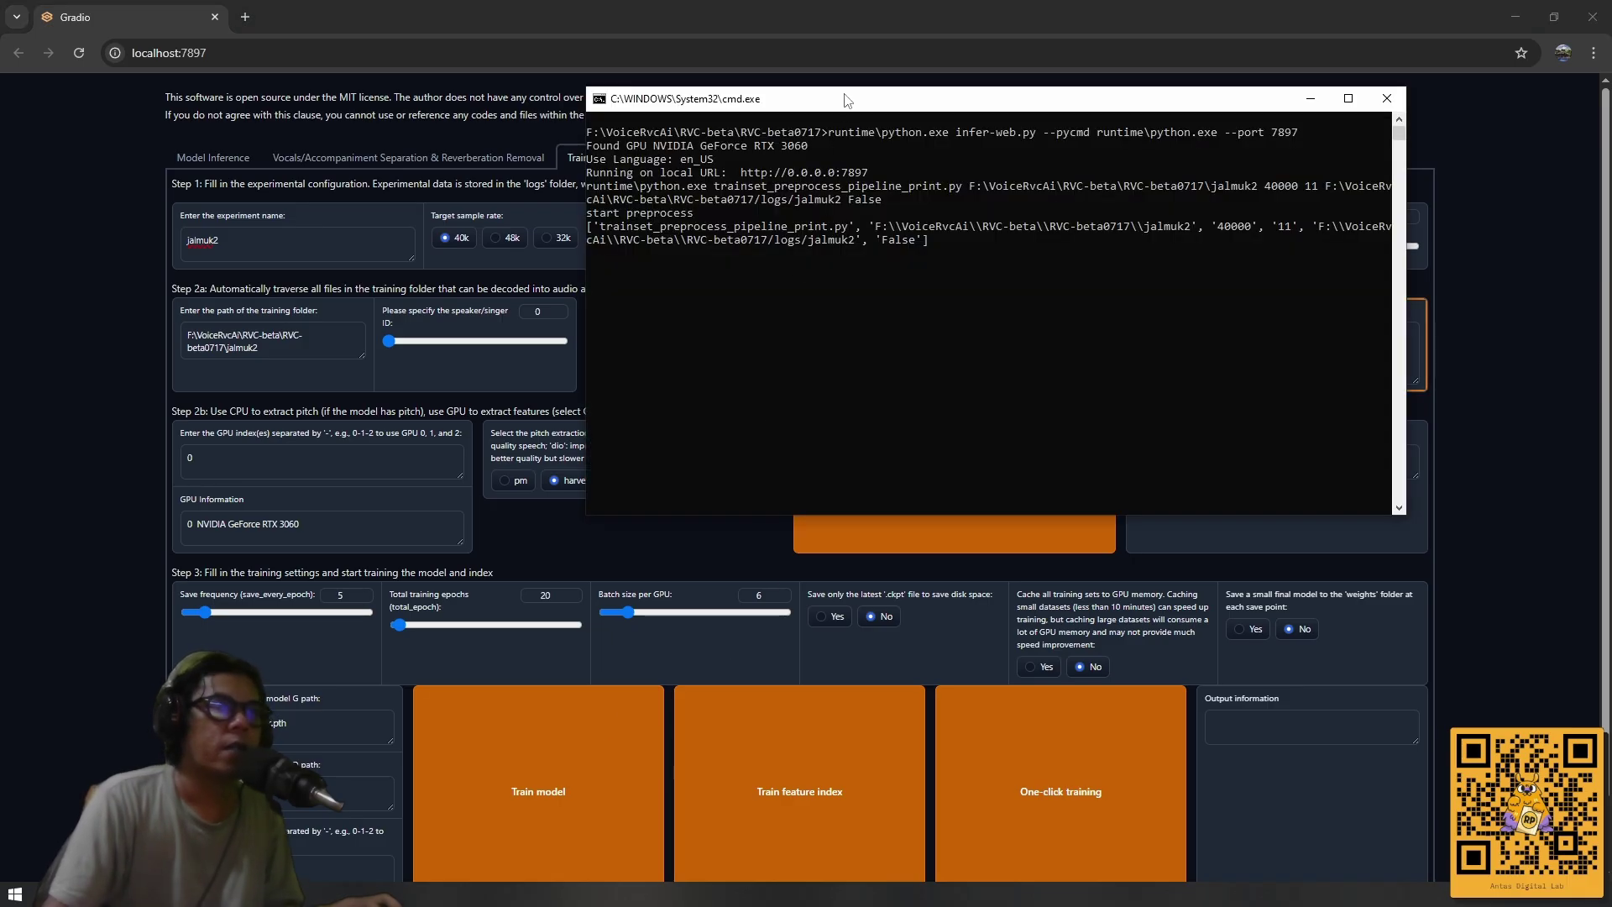
{"action": "left_click_drag", "start_coordinate": [846, 99], "coordinate": [322, 137]}
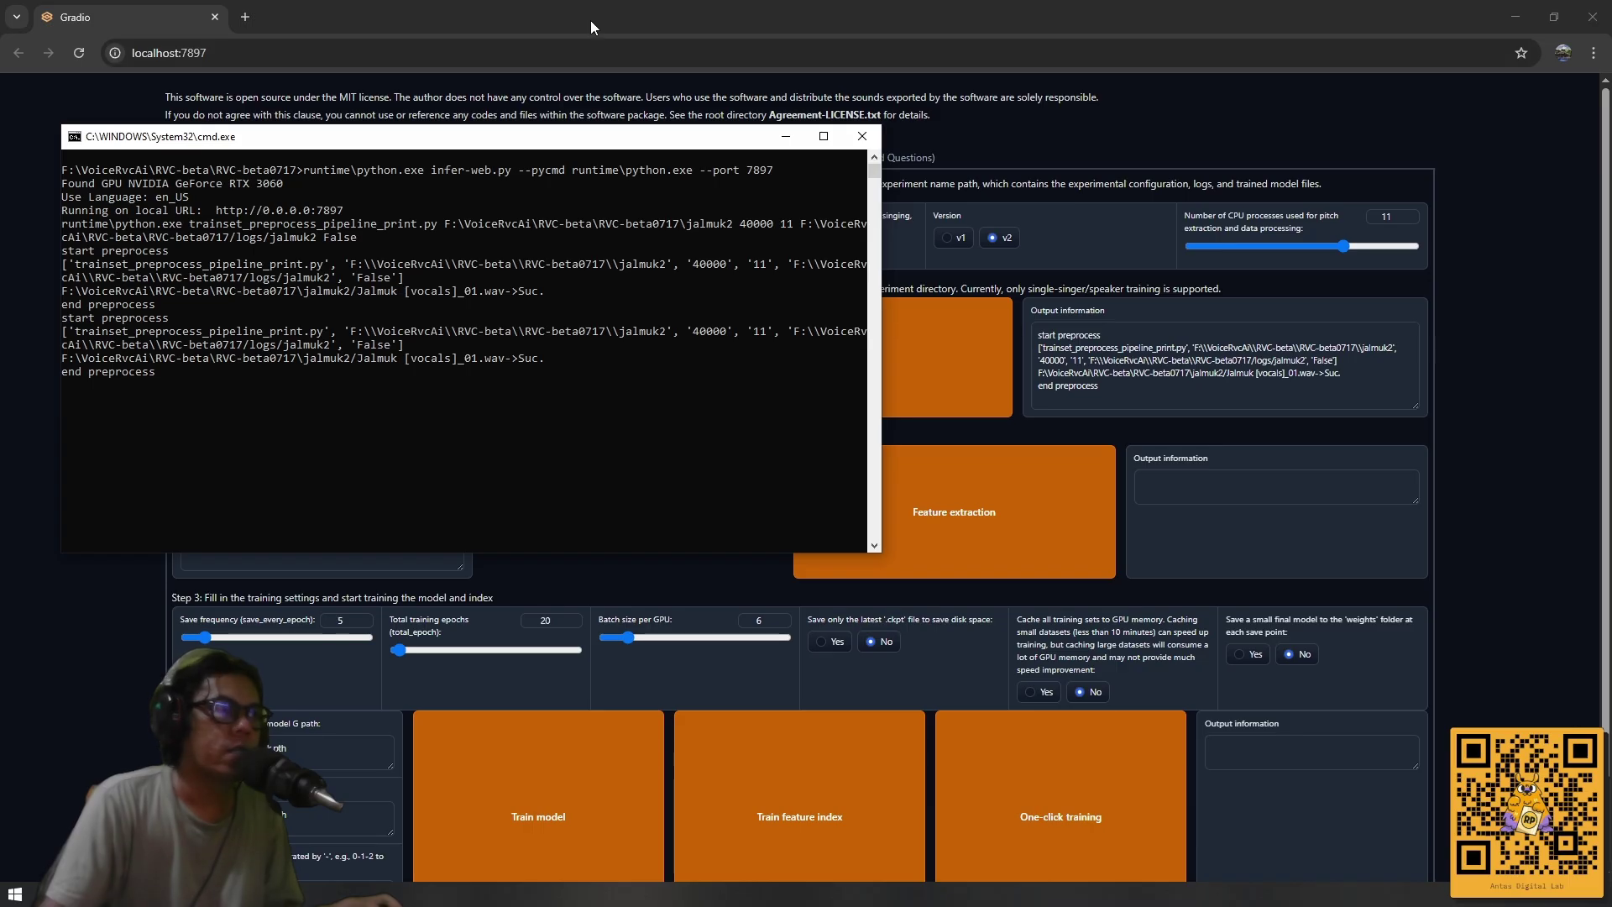
{"action": "left_click", "coordinate": [714, 8]}
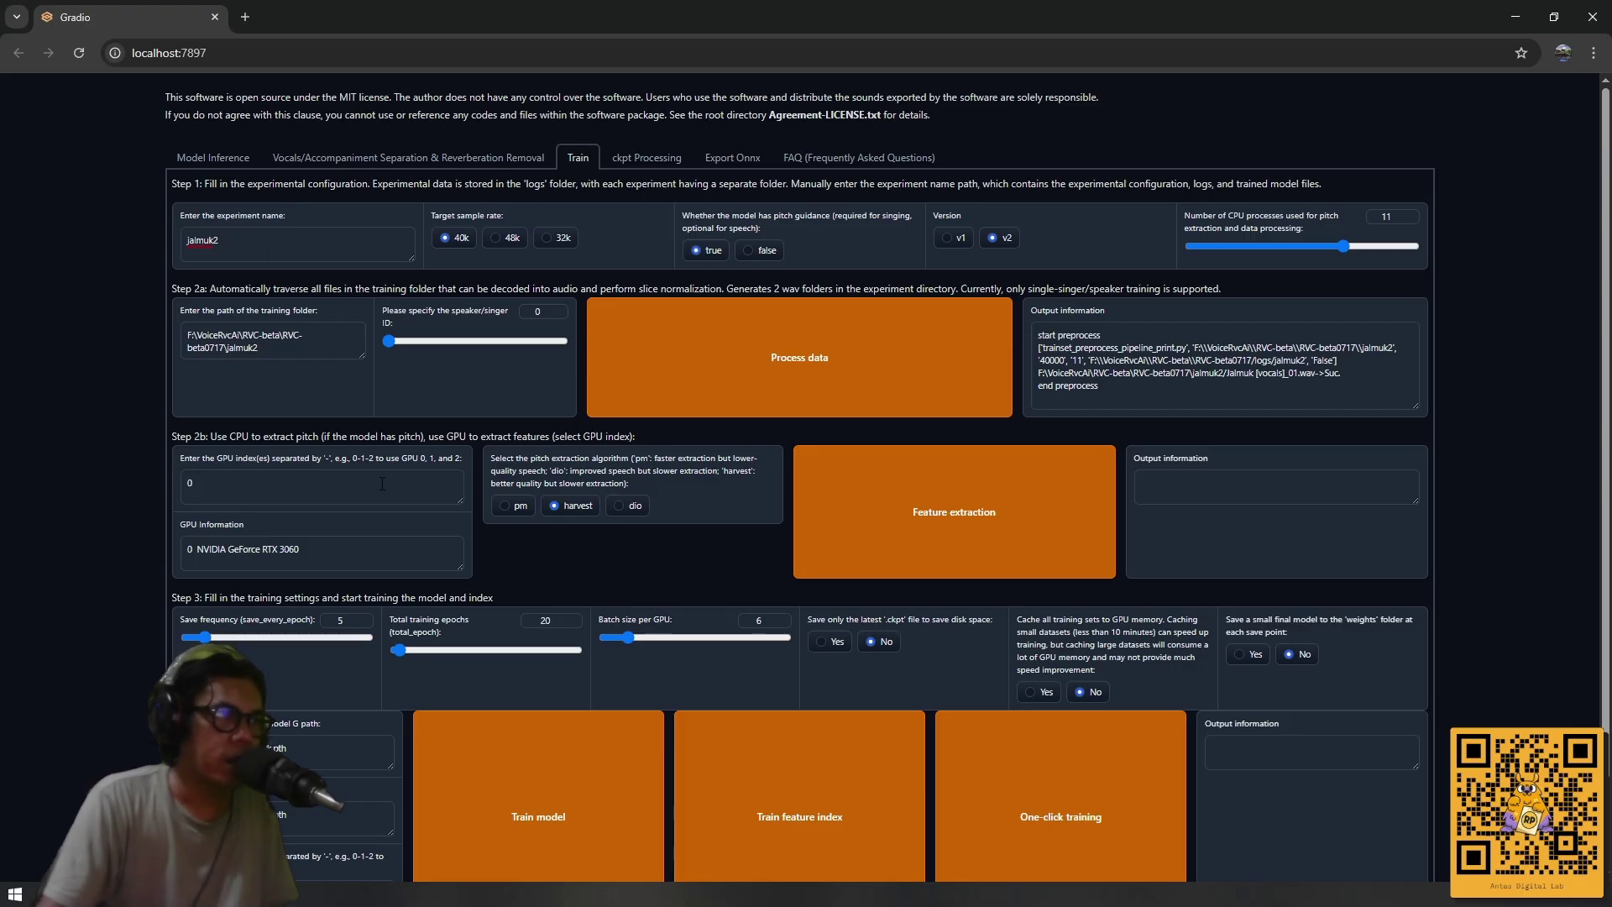
Run feature extraction with the harvest algorithm on the processed data and check its progress in the command window.
{"action": "left_click", "coordinate": [970, 518]}
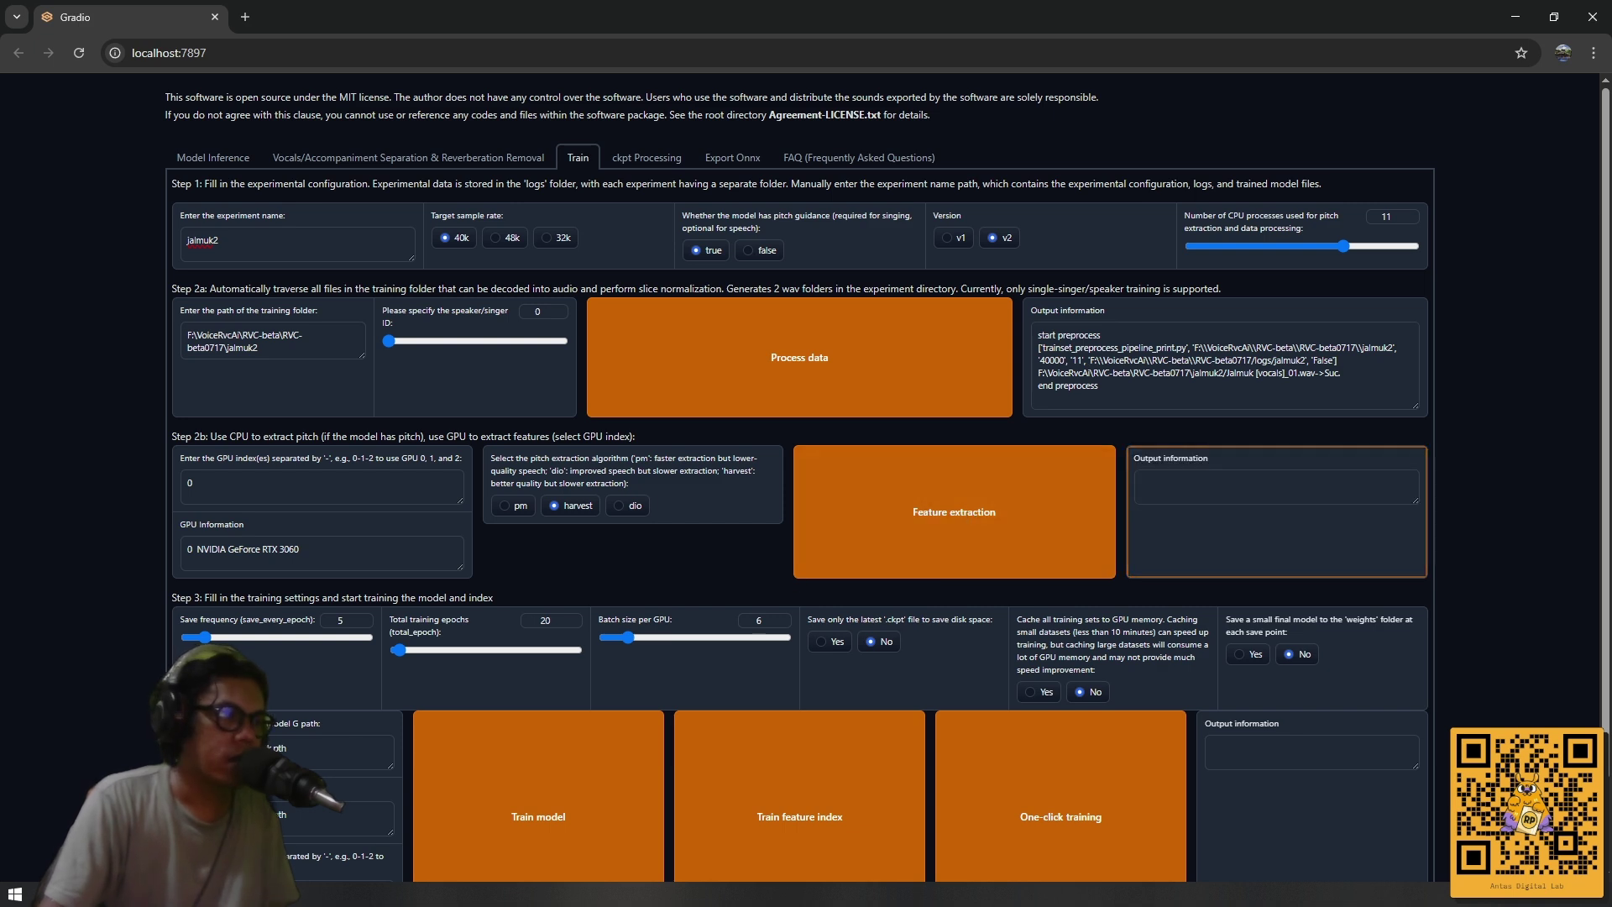
{"action": "key", "text": "alt+Tab"}
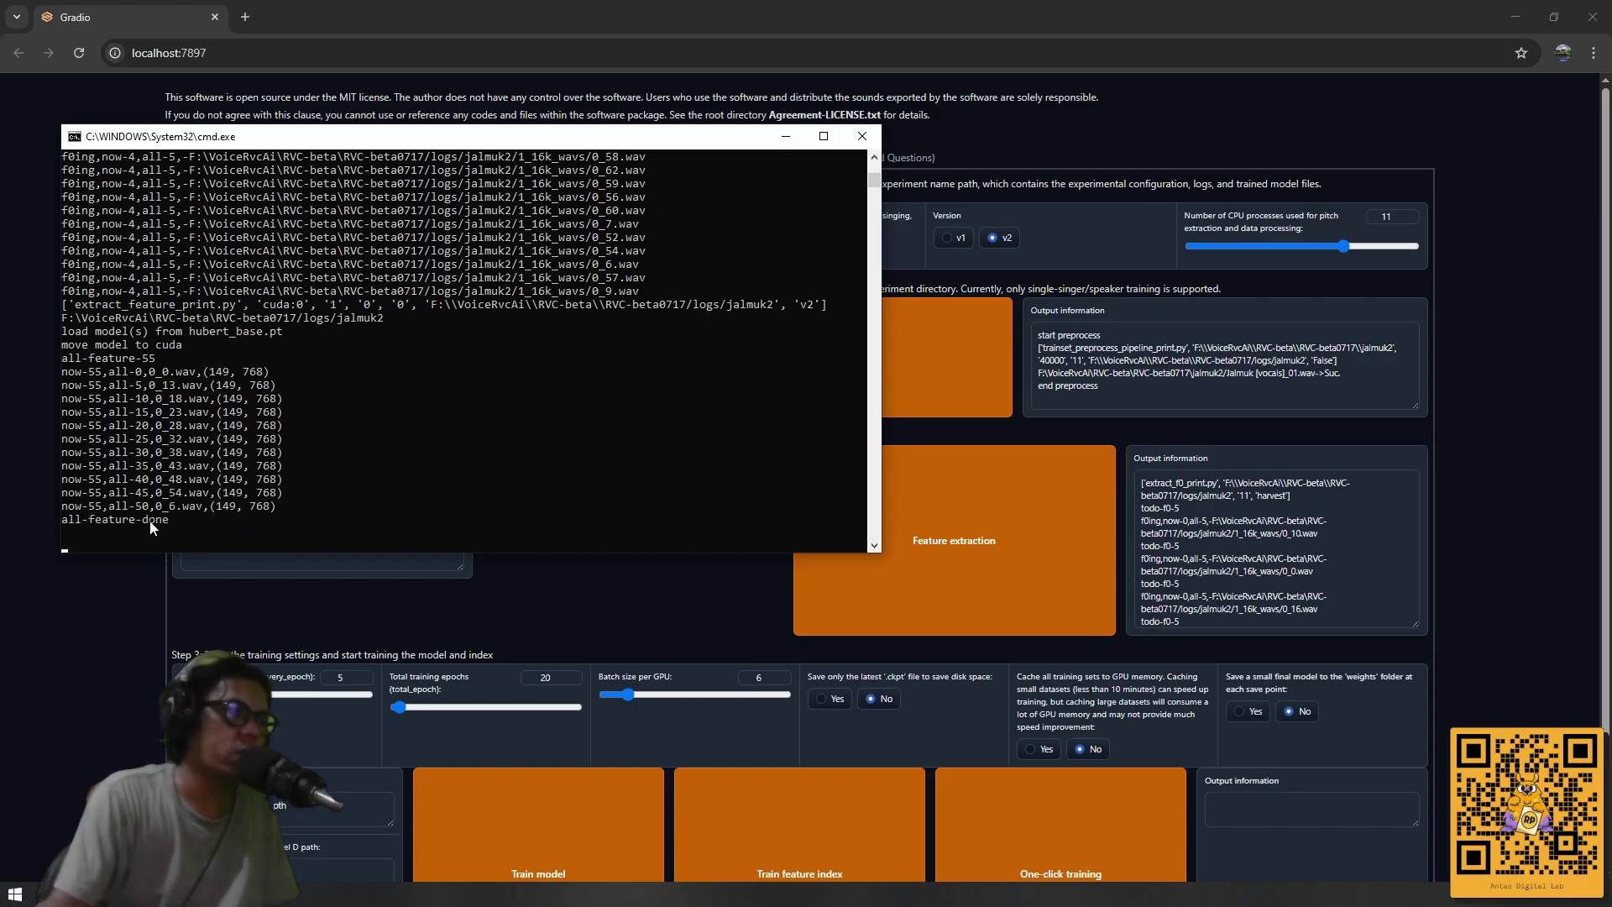
{"action": "left_click", "coordinate": [825, 12]}
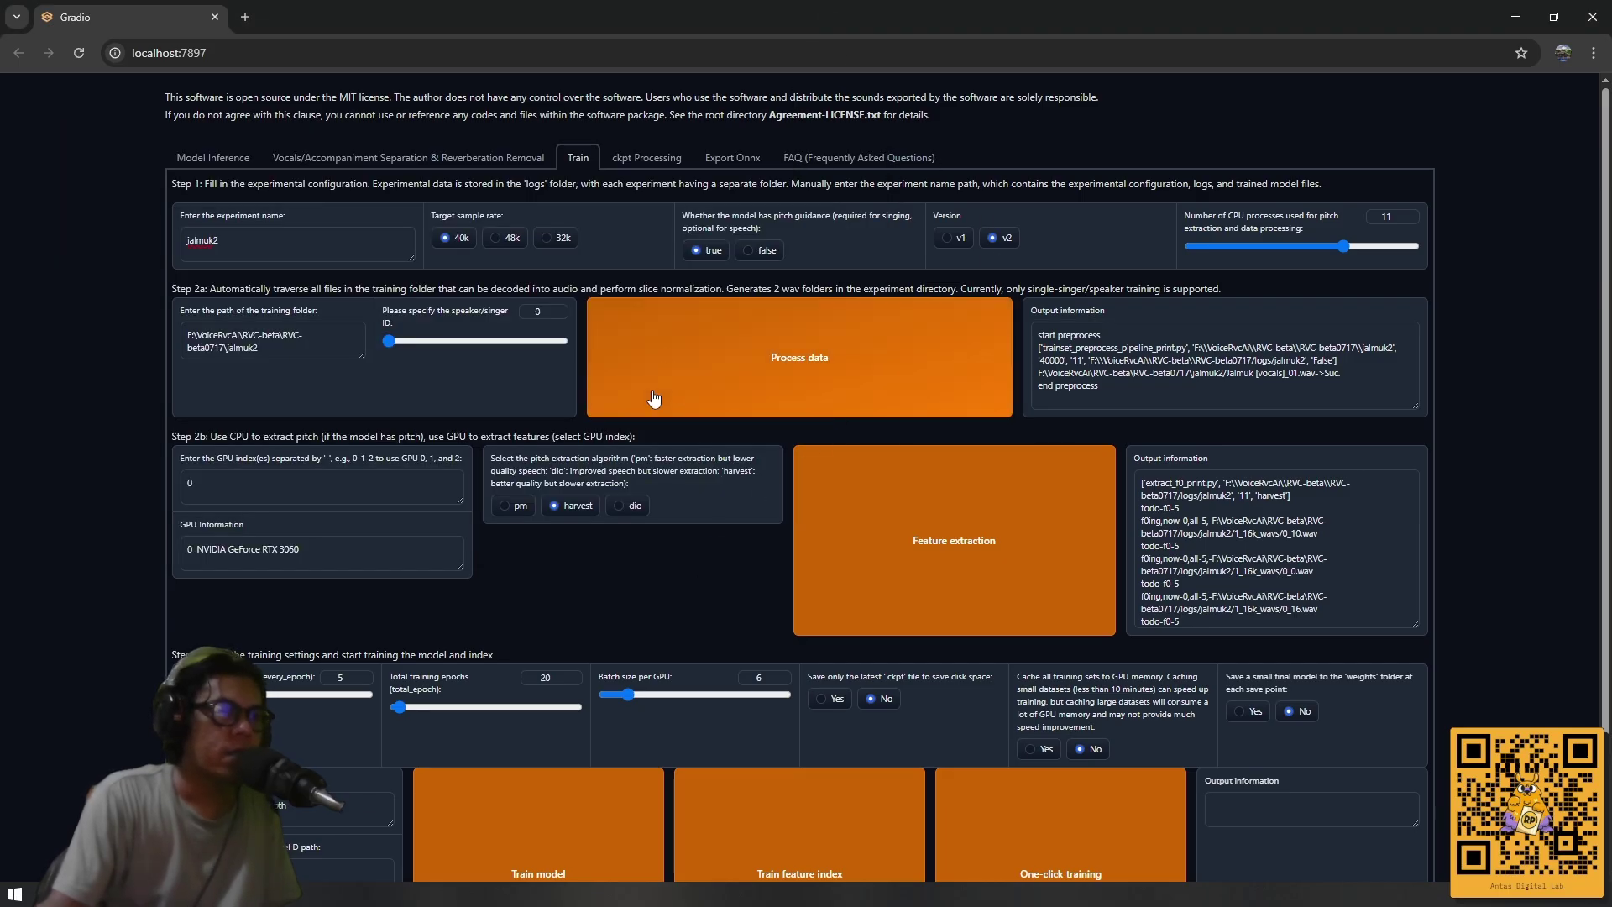
Set the save frequency to 50 and total training epochs to 150, with only the latest .ckpt file saved.
{"action": "scroll", "coordinate": [633, 583], "scroll_direction": "down", "scroll_amount": 2}
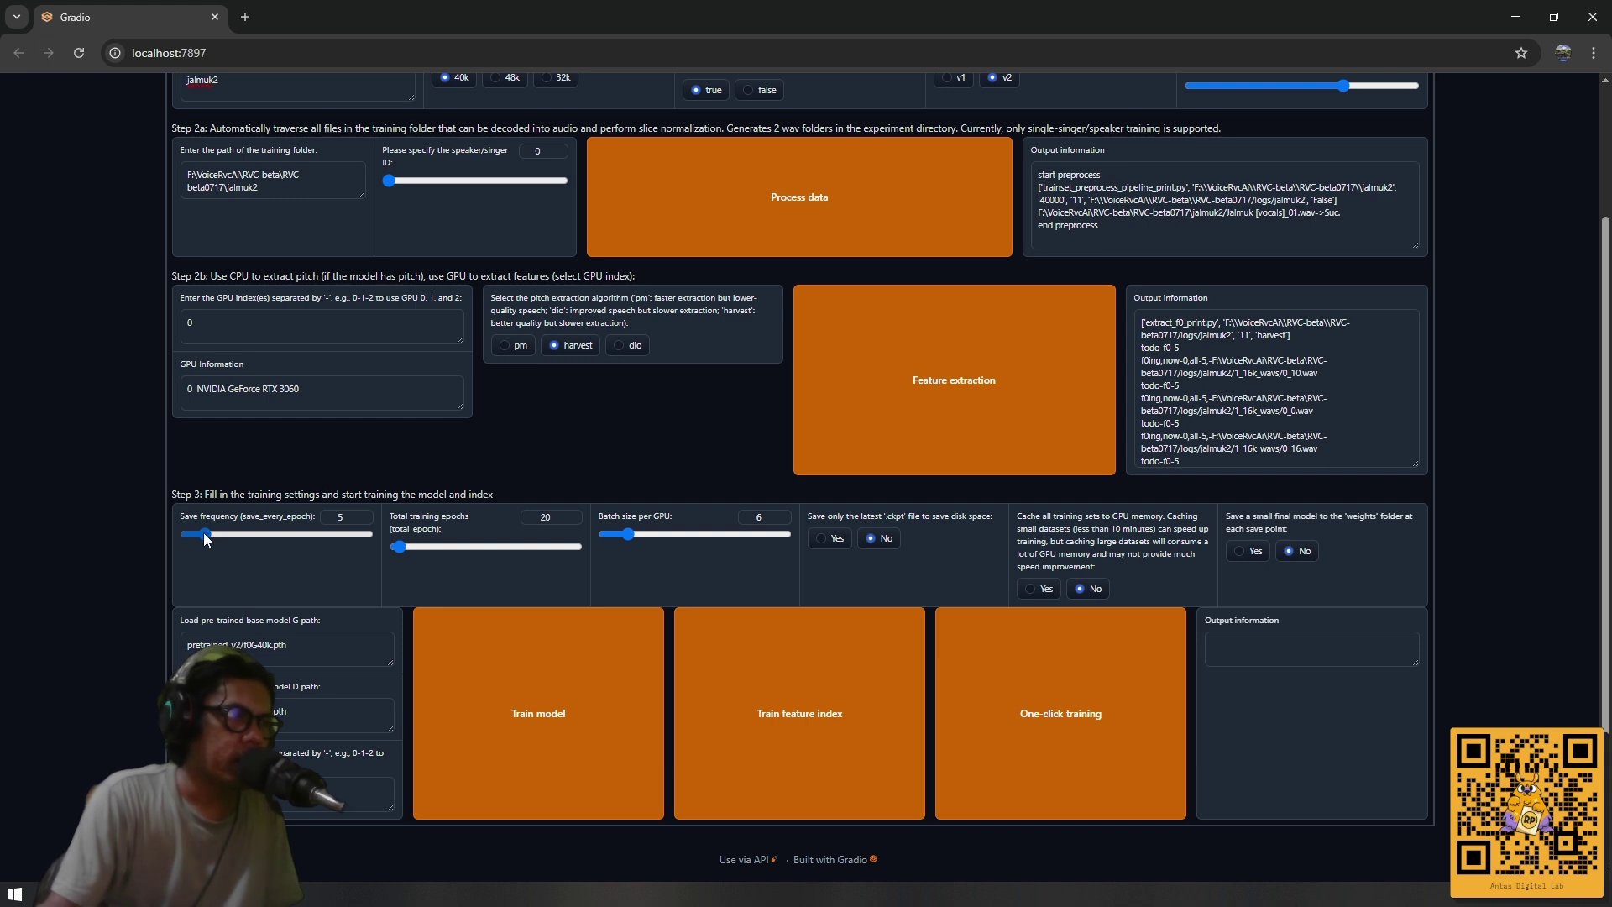
{"action": "left_click_drag", "start_coordinate": [205, 532], "coordinate": [377, 542]}
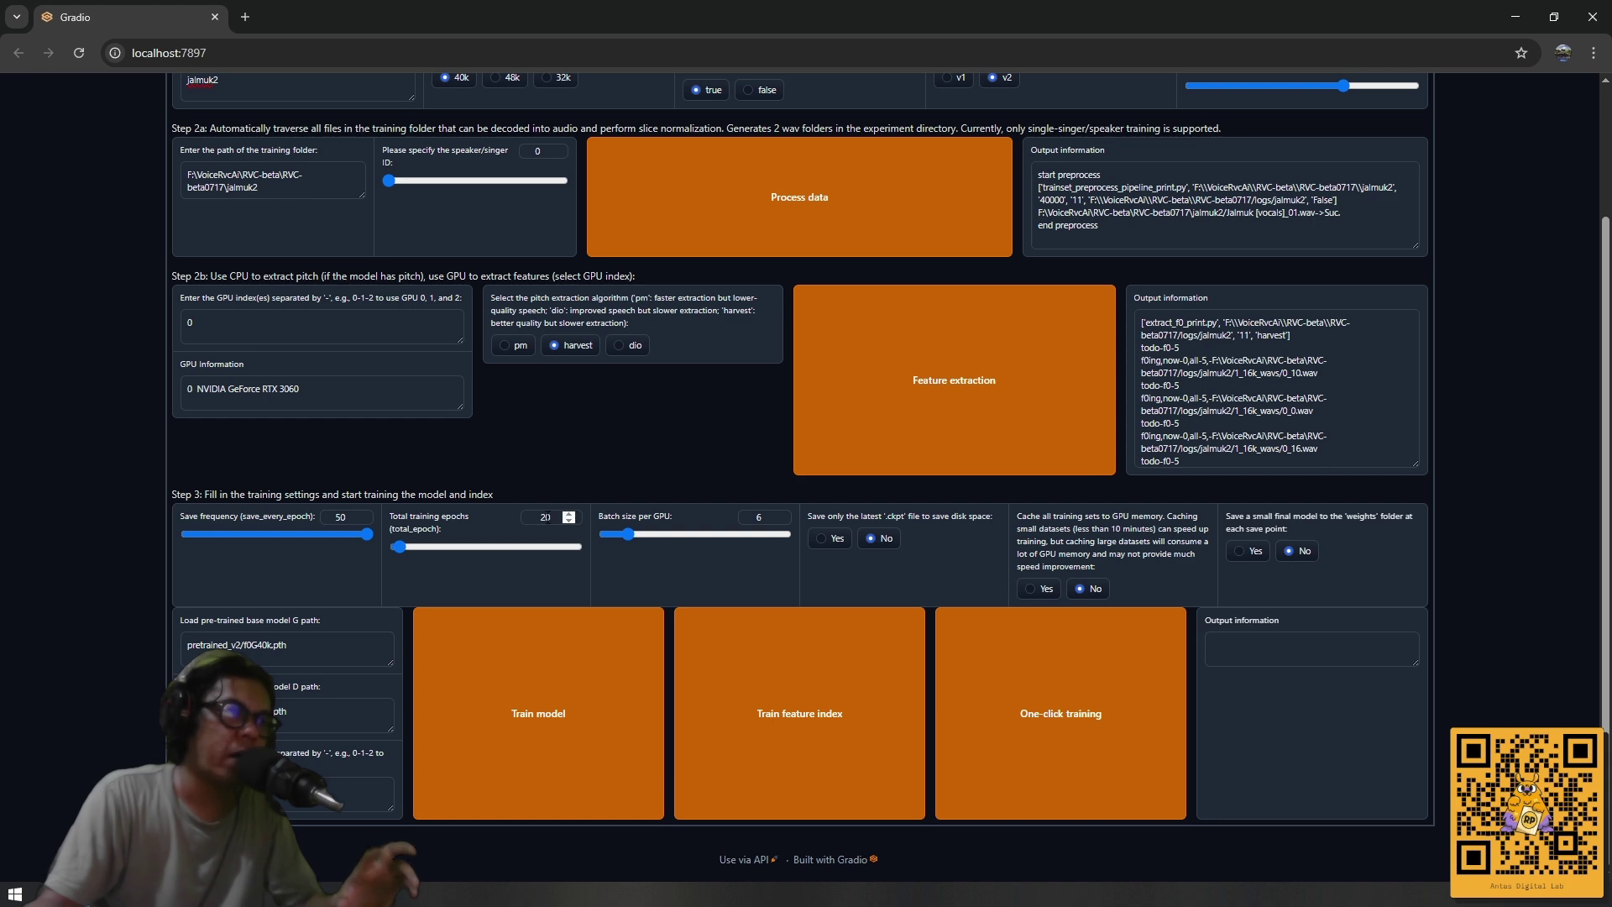
{"action": "key", "text": "BackSpace"}
{"action": "key", "text": "BackSpace"}
{"action": "type", "text": "1"}
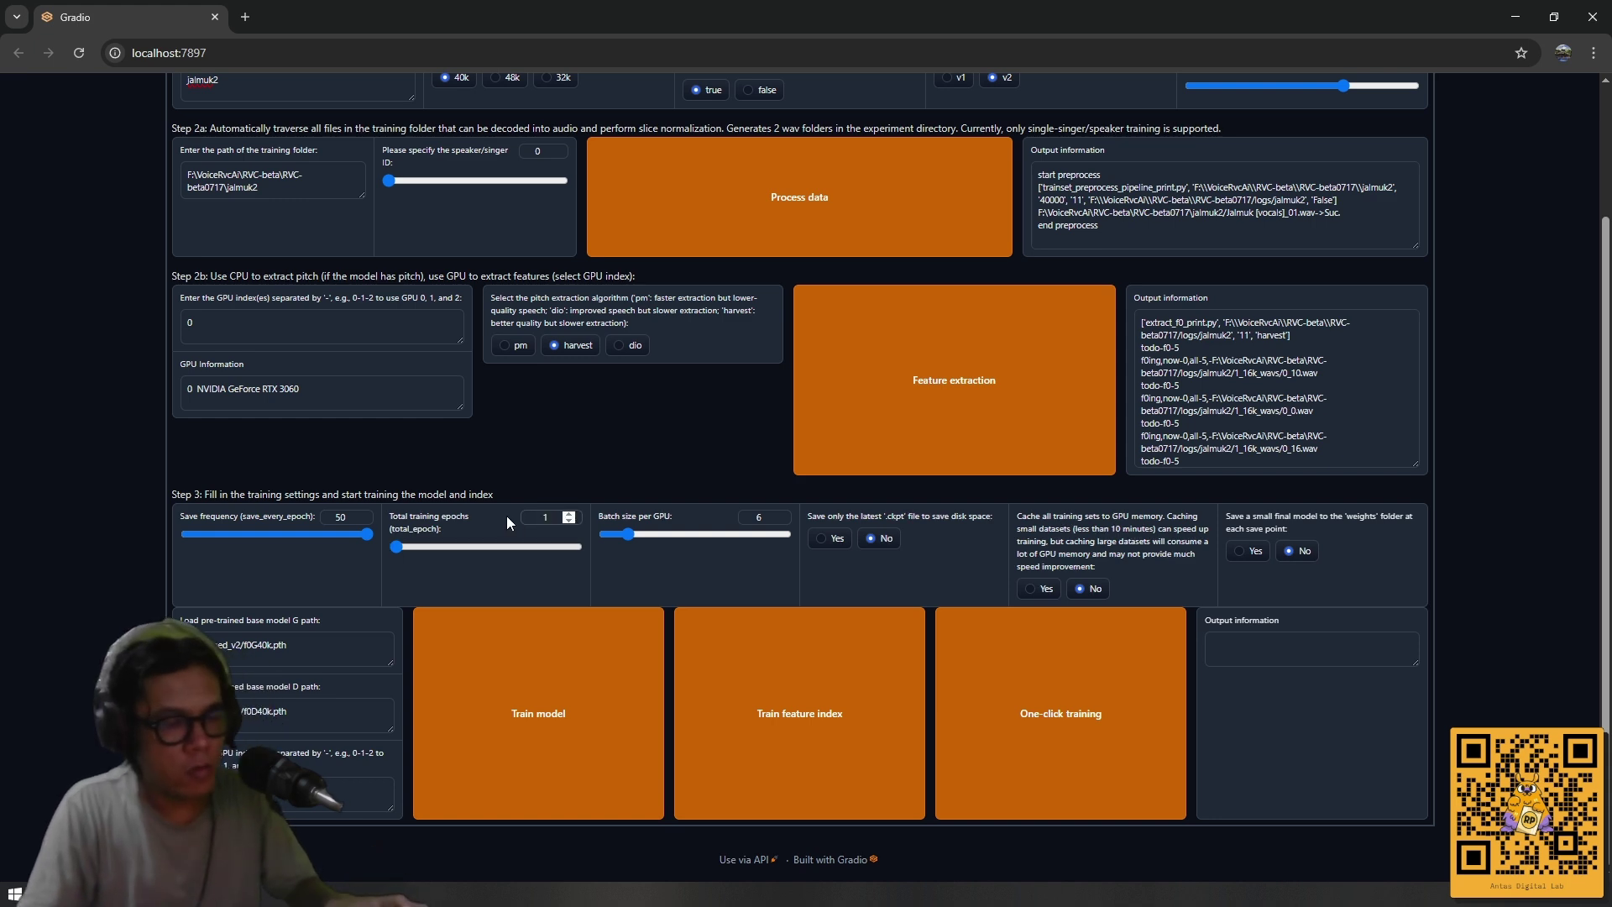
{"action": "type", "text": "50"}
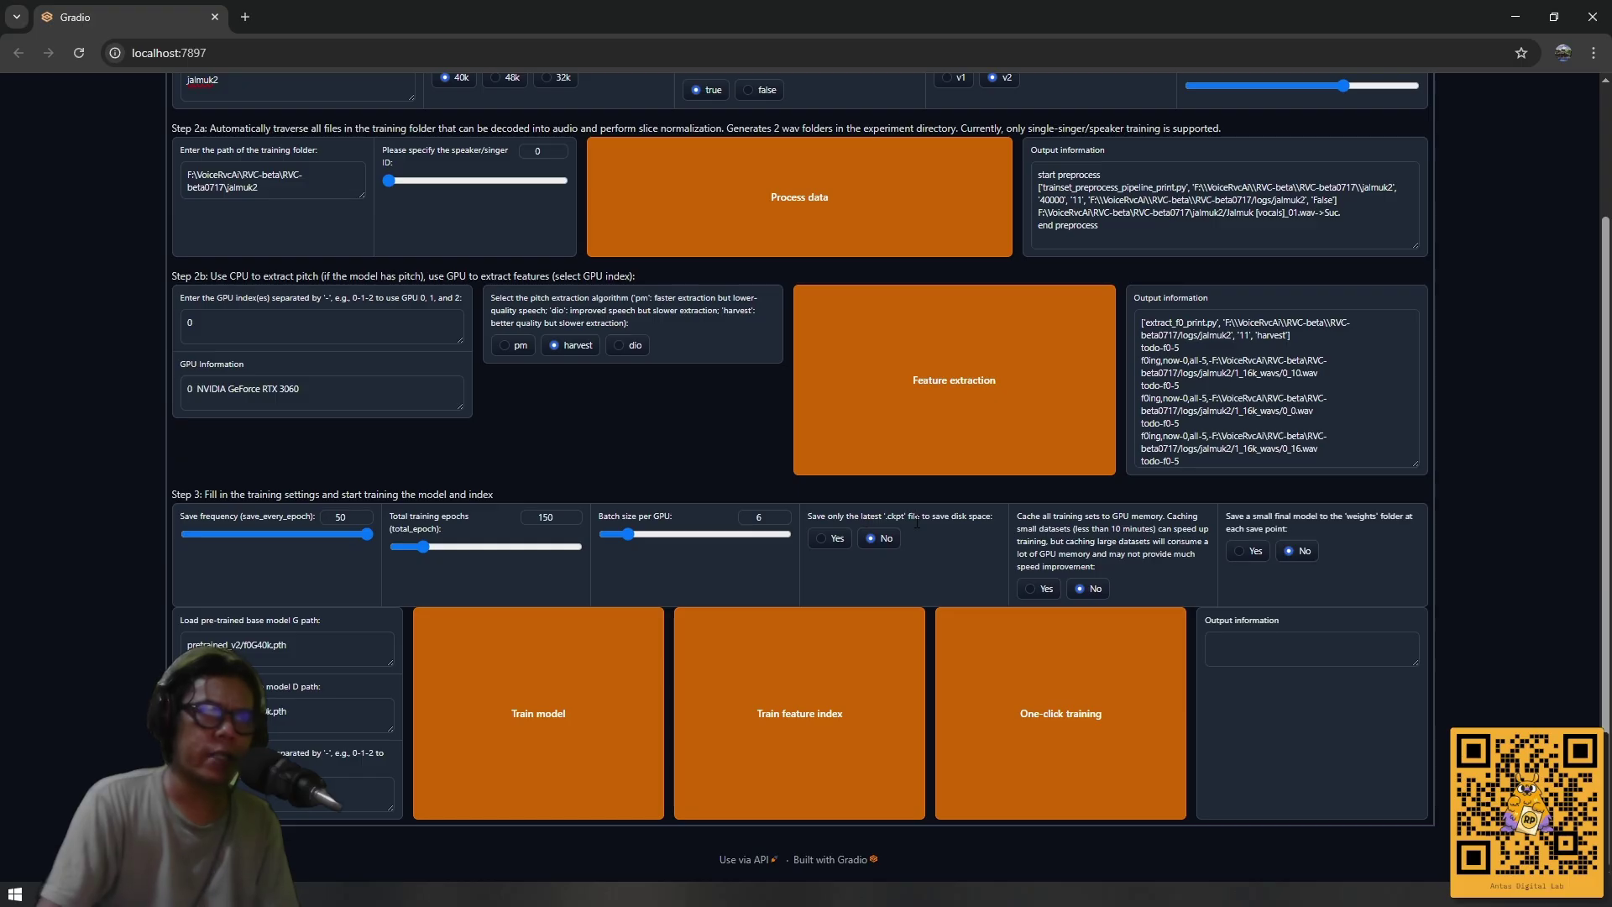
{"action": "left_click", "coordinate": [820, 539]}
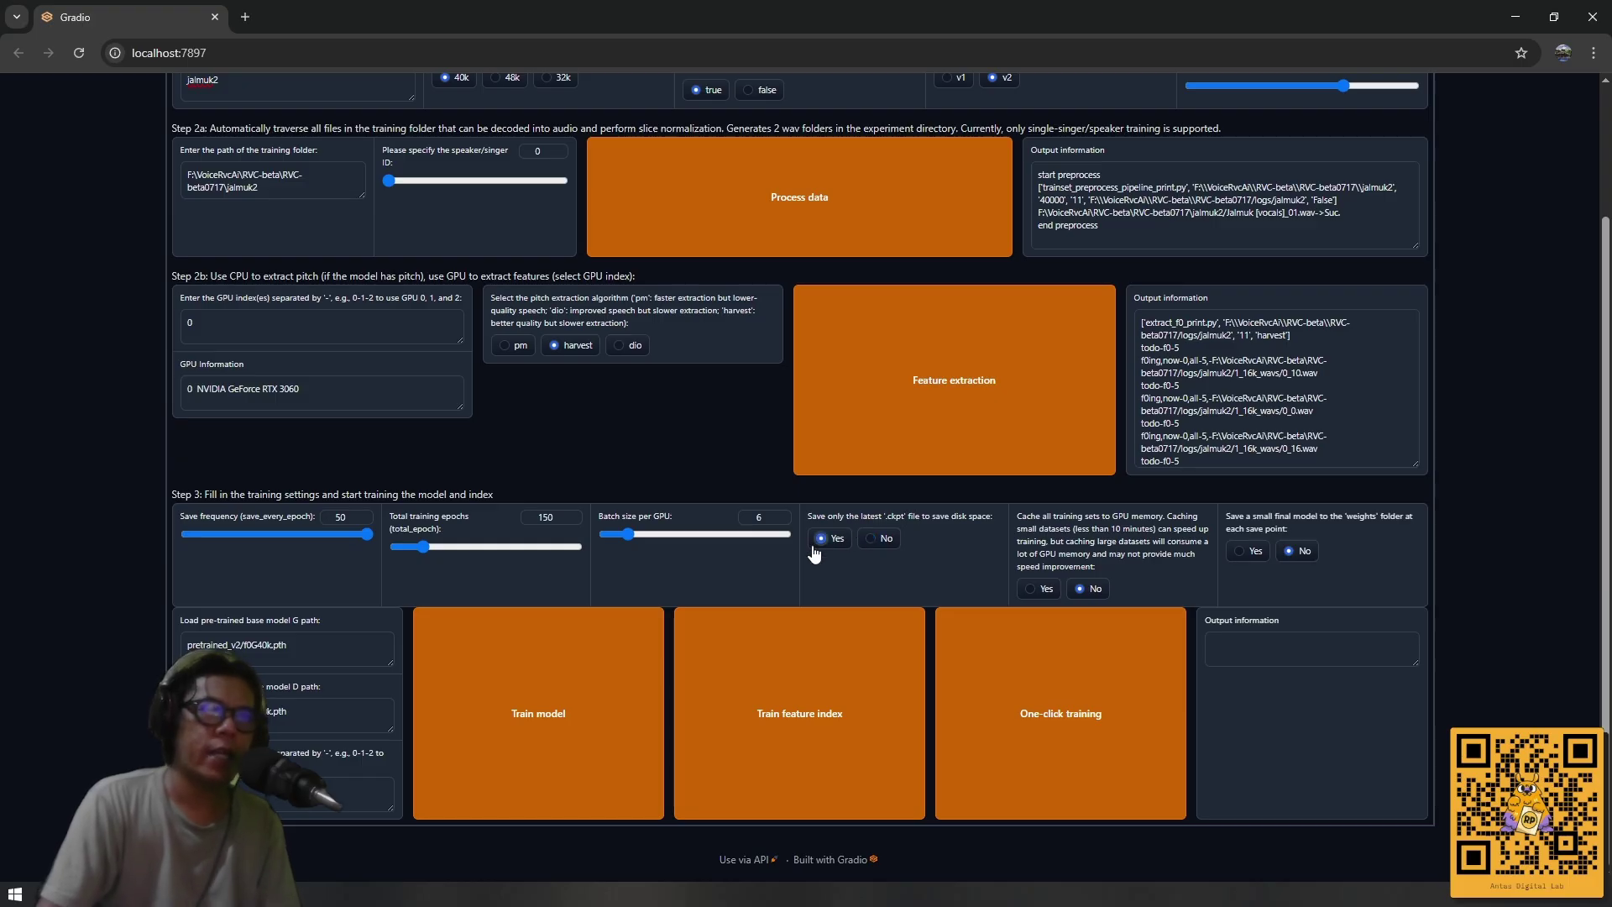
Start one-click training of the jalmuk2 model and follow the epoch progress in the command window.
{"action": "scroll", "coordinate": [684, 460], "scroll_direction": "up", "scroll_amount": 1}
{"action": "scroll", "coordinate": [684, 460], "scroll_direction": "up", "scroll_amount": 2}
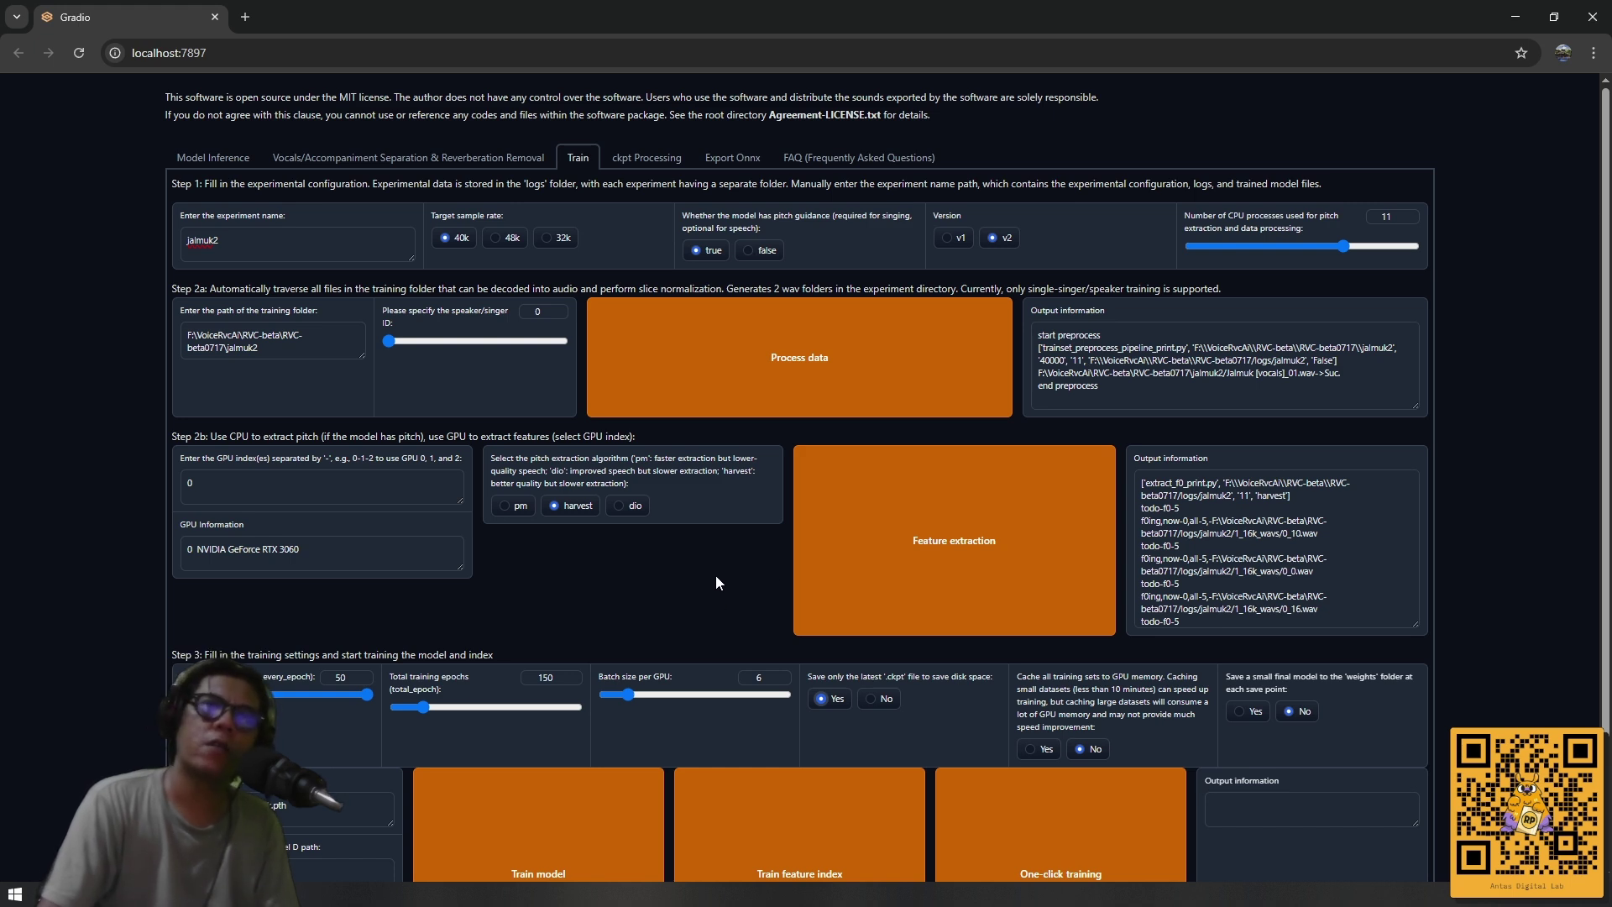
{"action": "scroll", "coordinate": [696, 576], "scroll_direction": "down", "scroll_amount": 3}
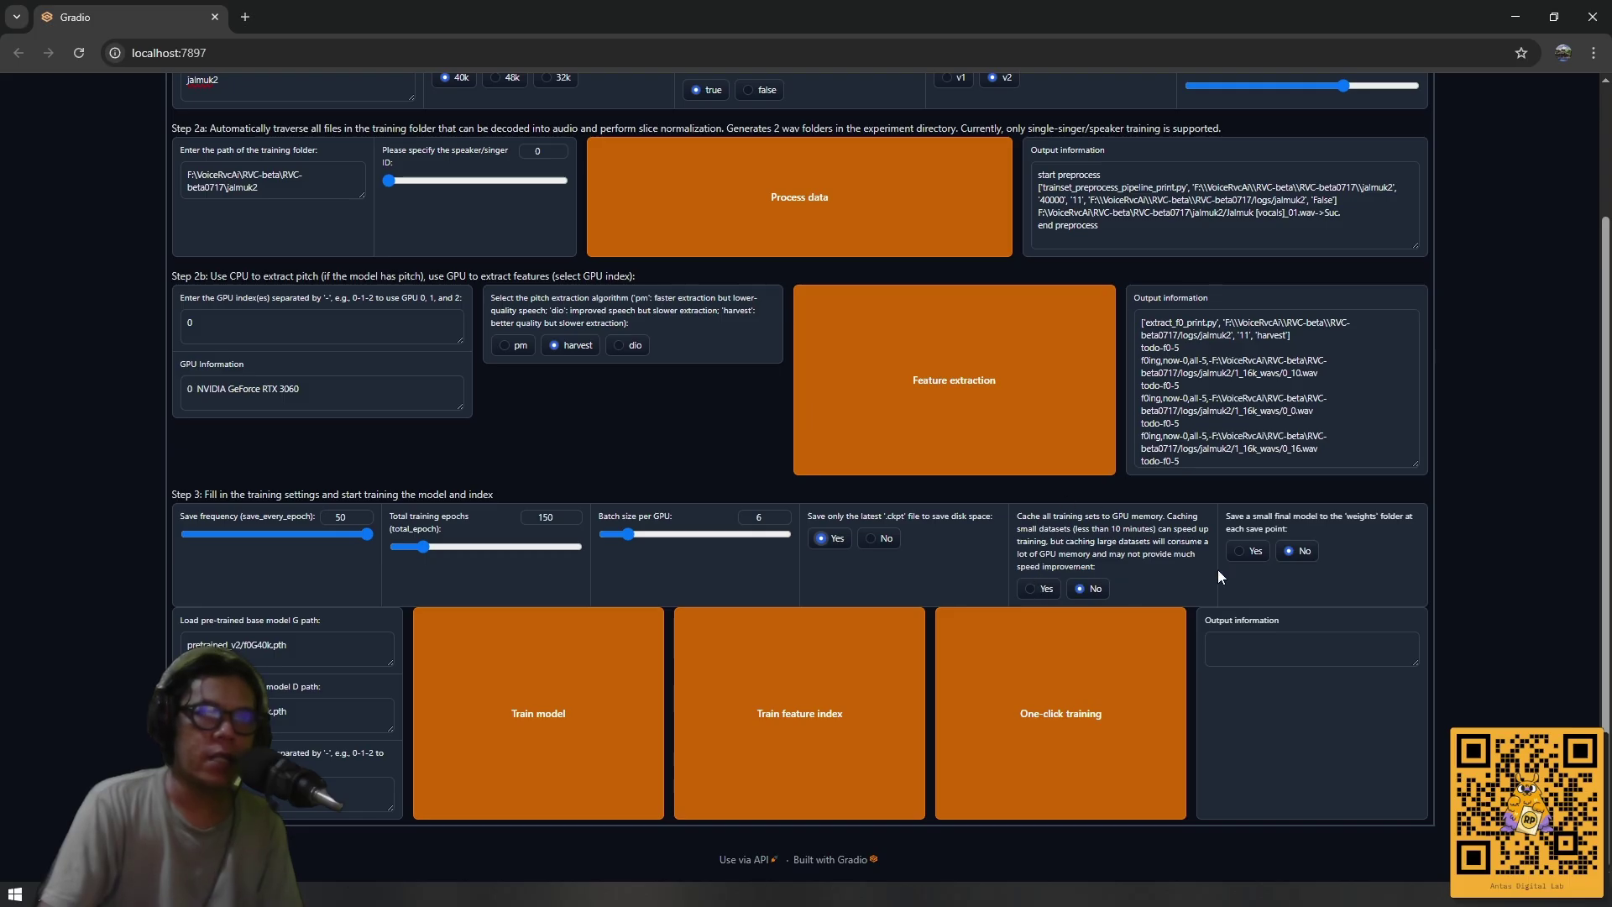
{"action": "left_click", "coordinate": [1054, 700]}
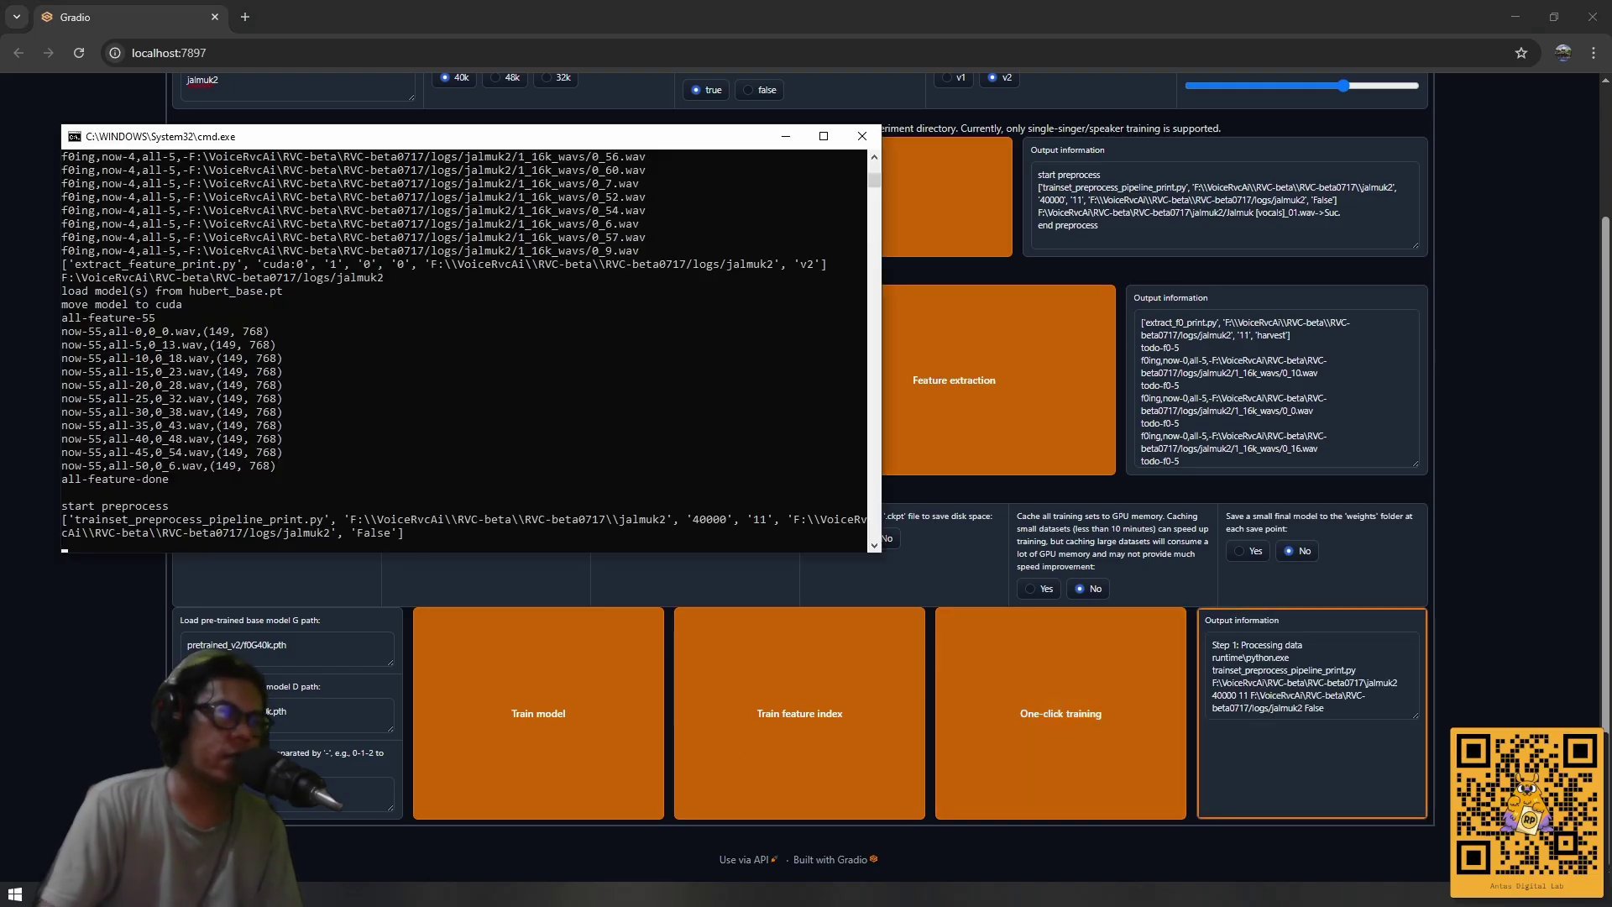
{"action": "key", "text": "alt+Tab"}
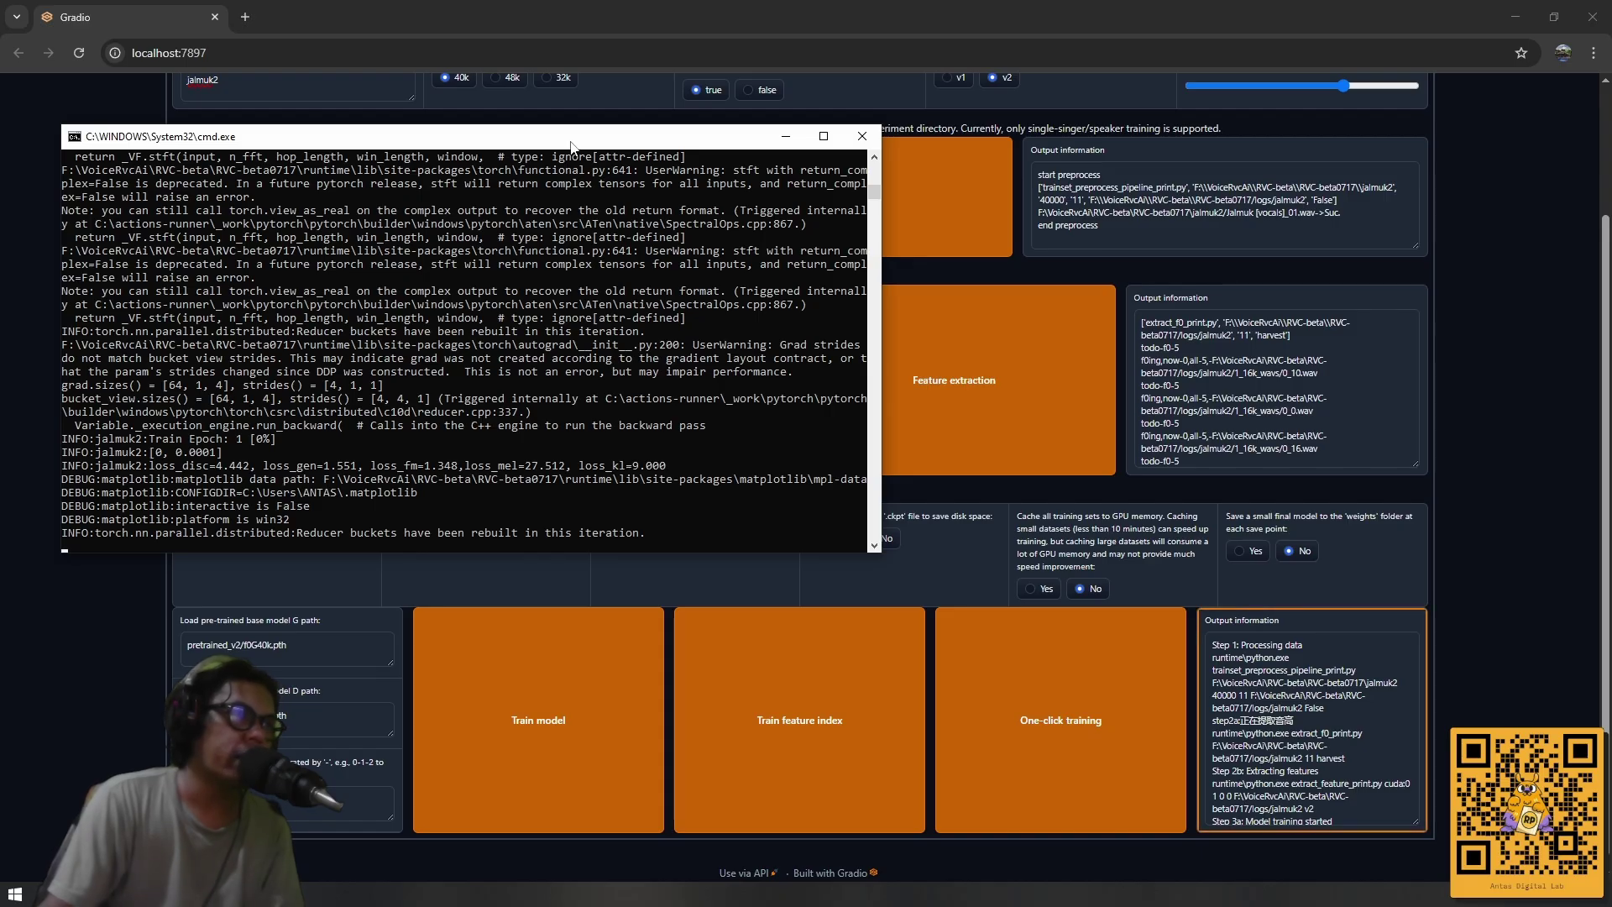
{"action": "left_click_drag", "start_coordinate": [571, 146], "coordinate": [626, 70]}
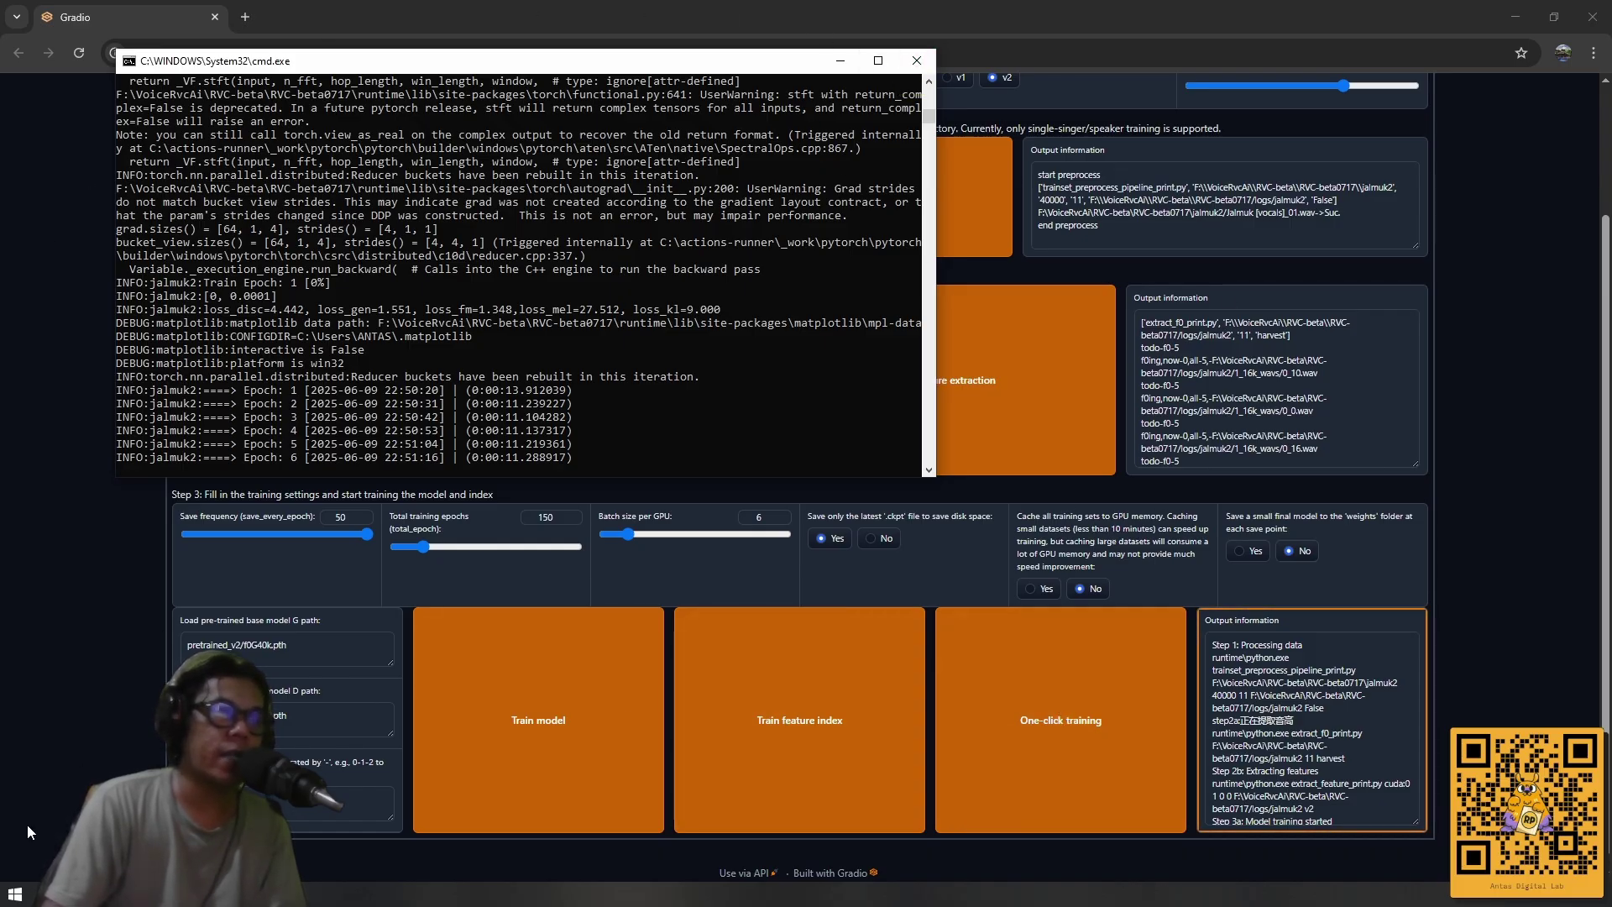
Examine the model files in the weights folder of RVC-beta0717, and return to the Gradio page.
{"action": "mouse_move", "coordinate": [263, 894]}
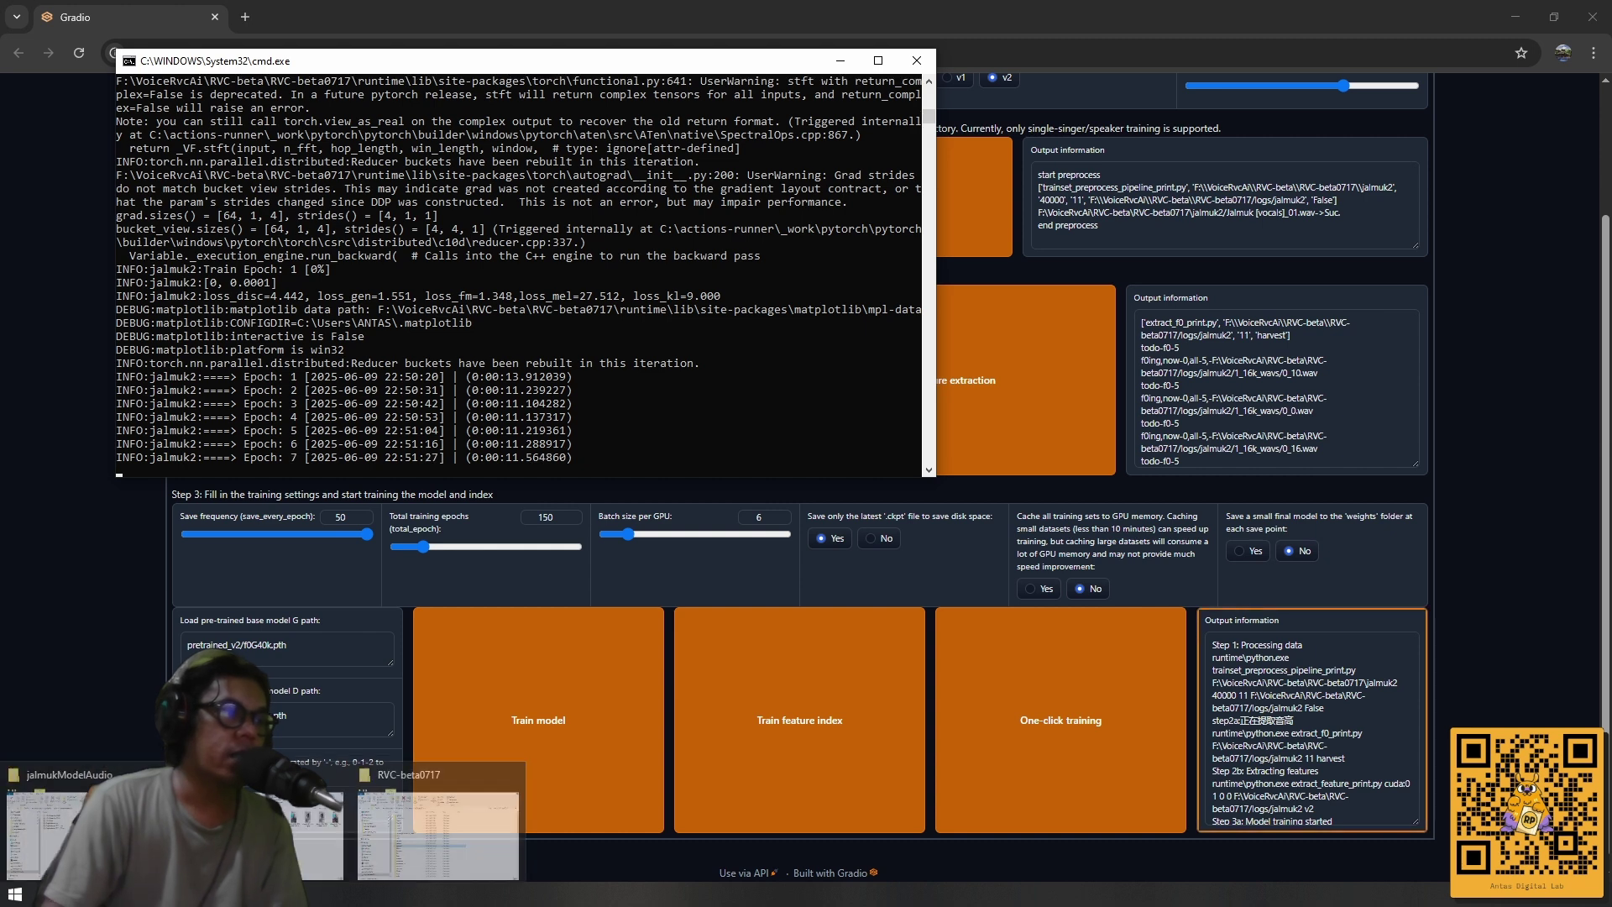
{"action": "left_click", "coordinate": [438, 819]}
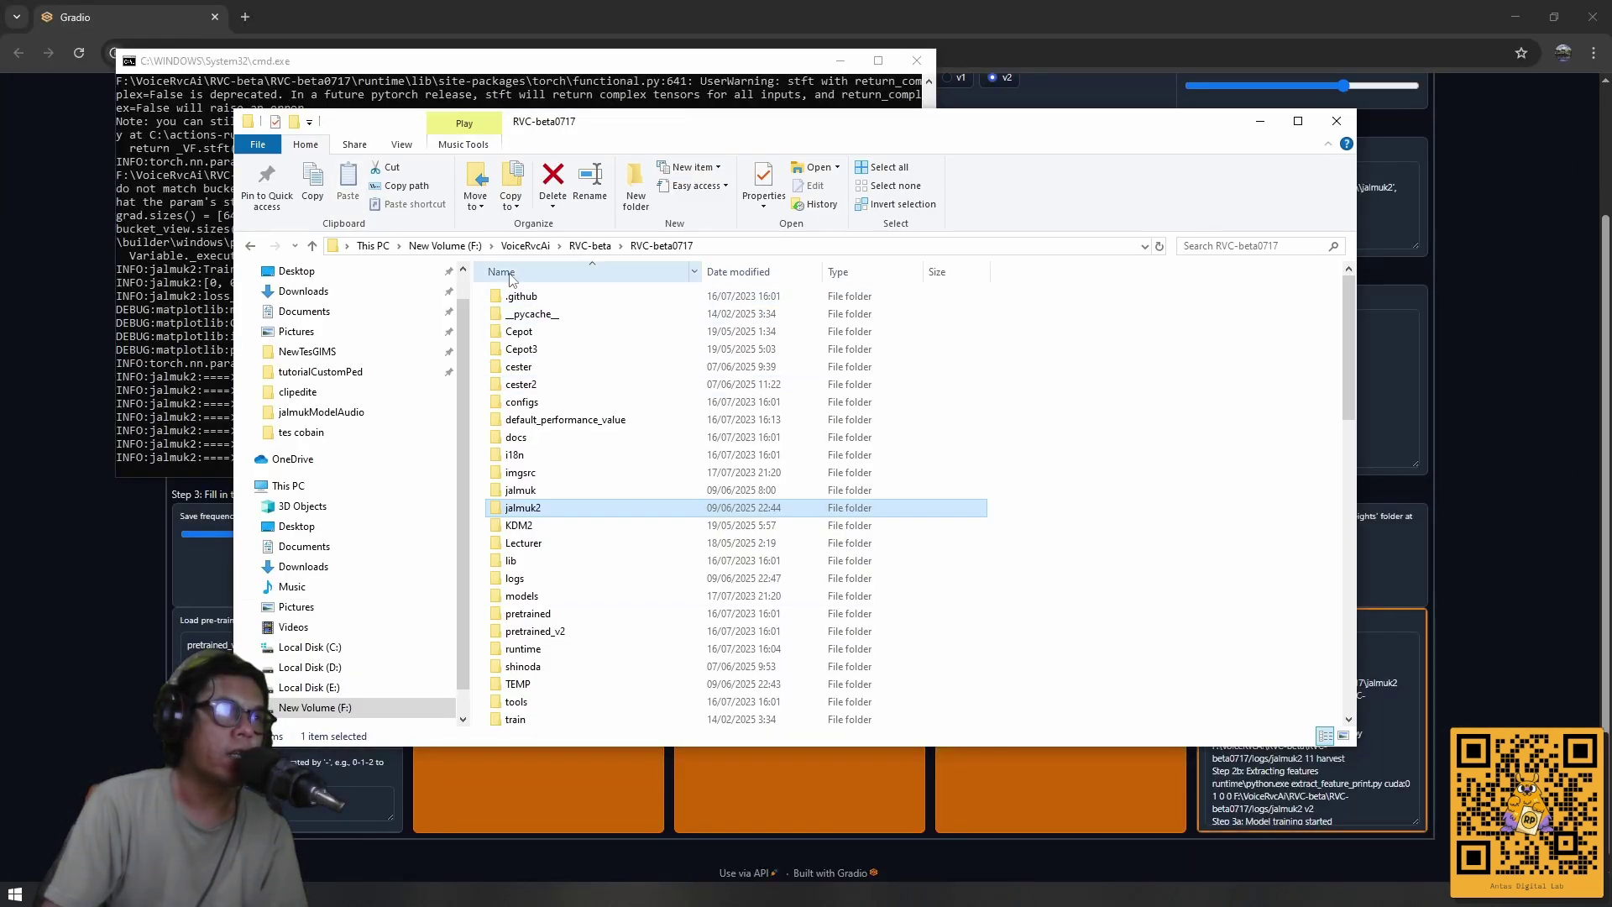
{"action": "left_click", "coordinate": [590, 245]}
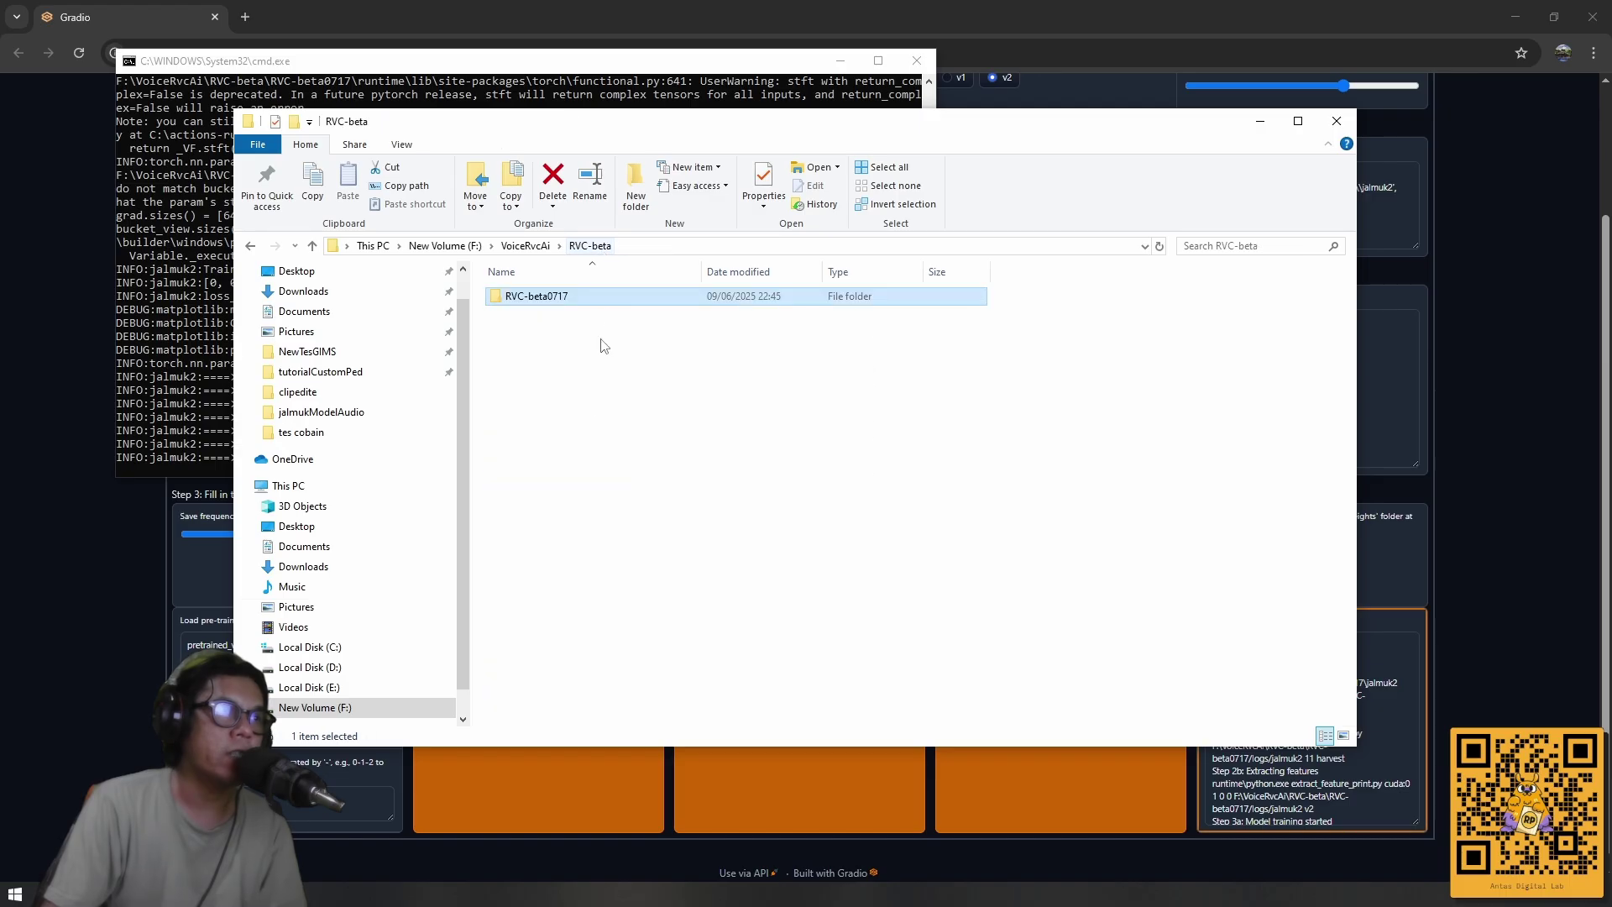
{"action": "double_click", "coordinate": [564, 305]}
{"action": "scroll", "coordinate": [592, 416], "scroll_direction": "down", "scroll_amount": 3}
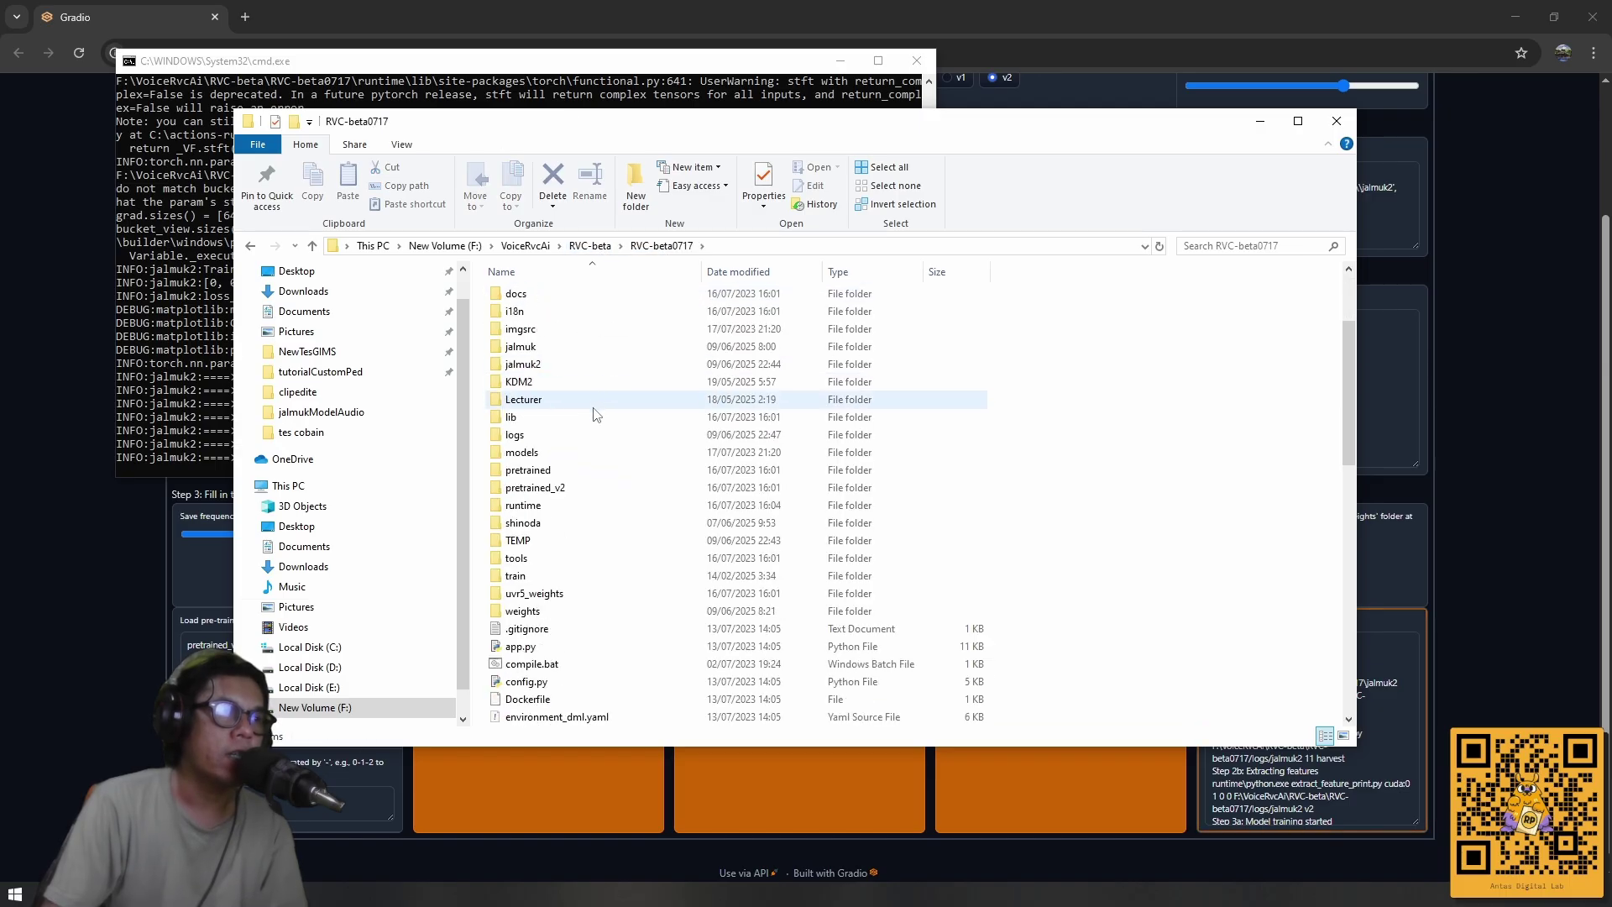
{"action": "double_click", "coordinate": [508, 611]}
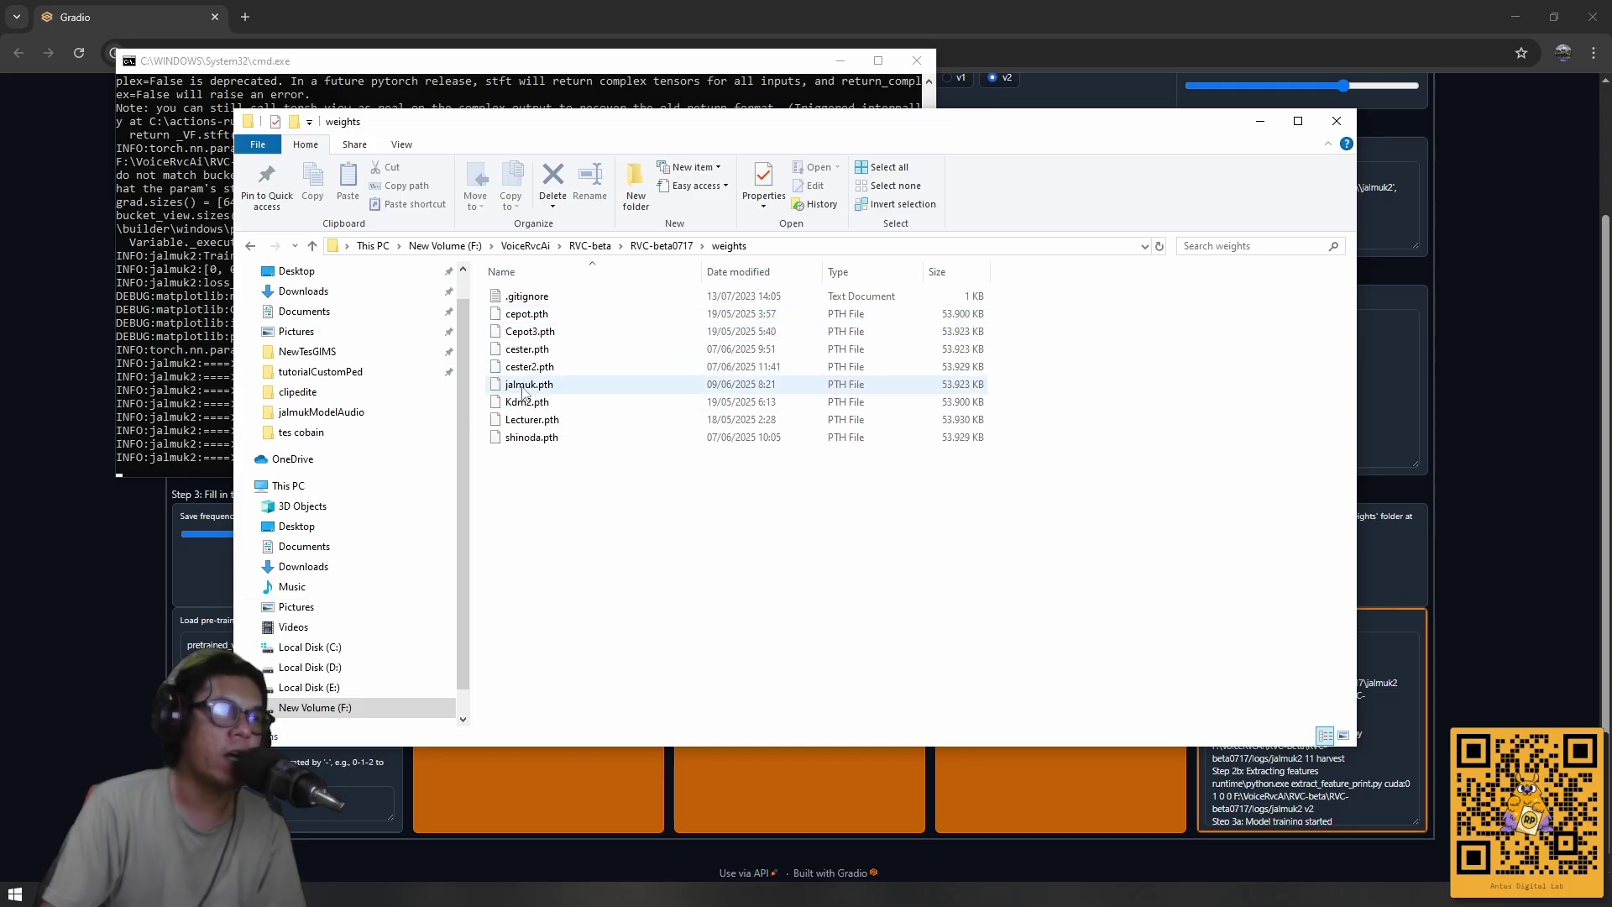
{"action": "mouse_move", "coordinate": [525, 393]}
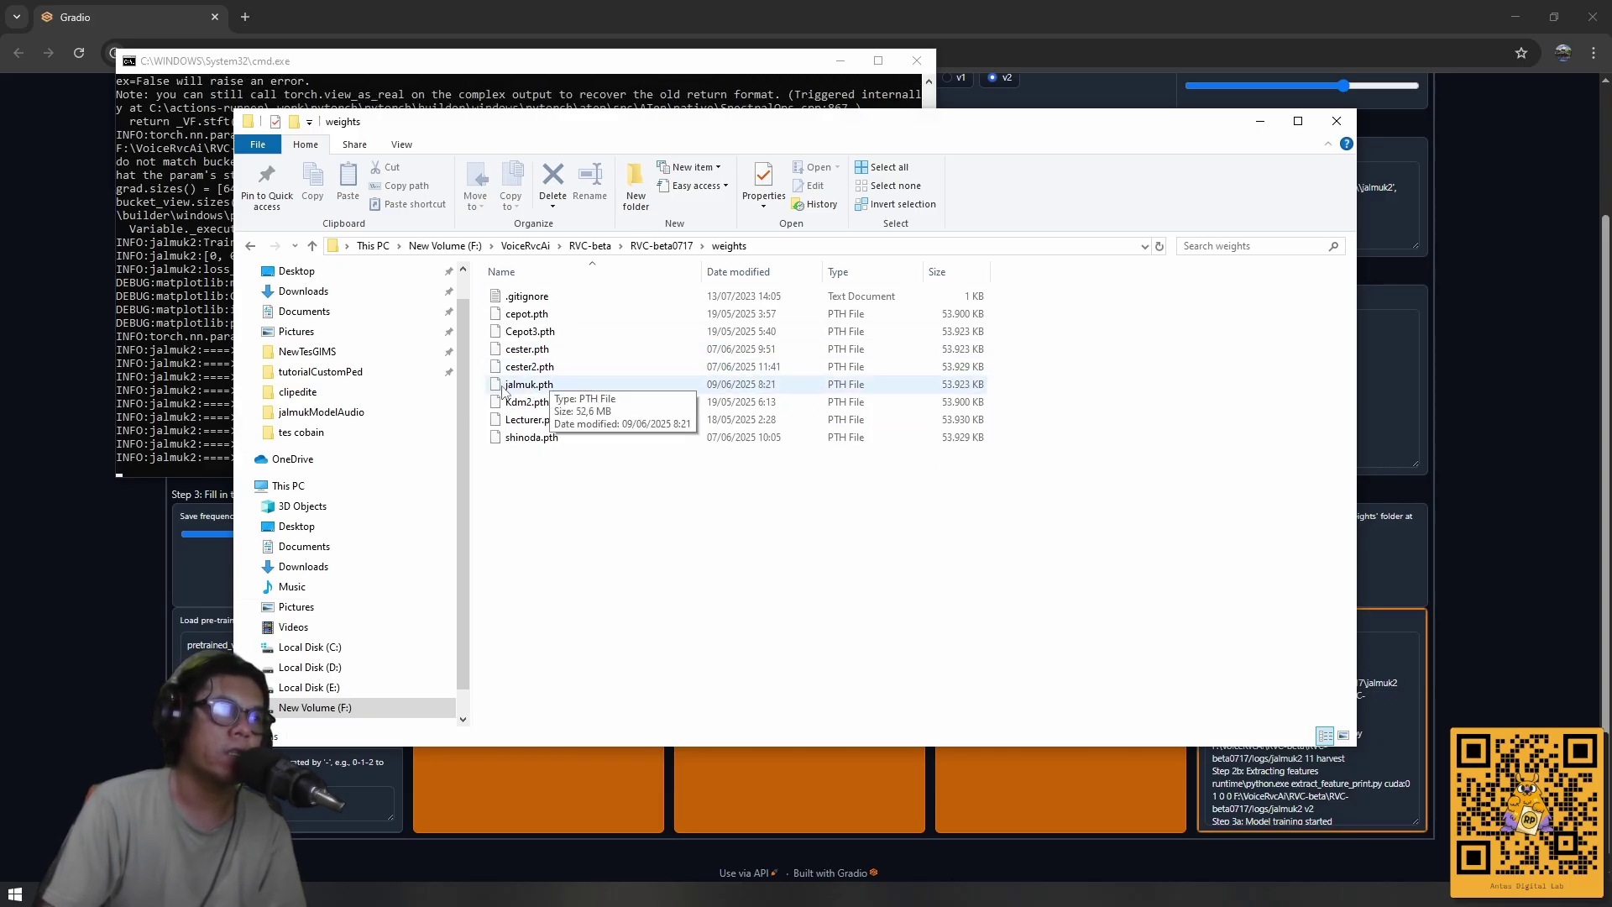
{"action": "left_click", "coordinate": [642, 23]}
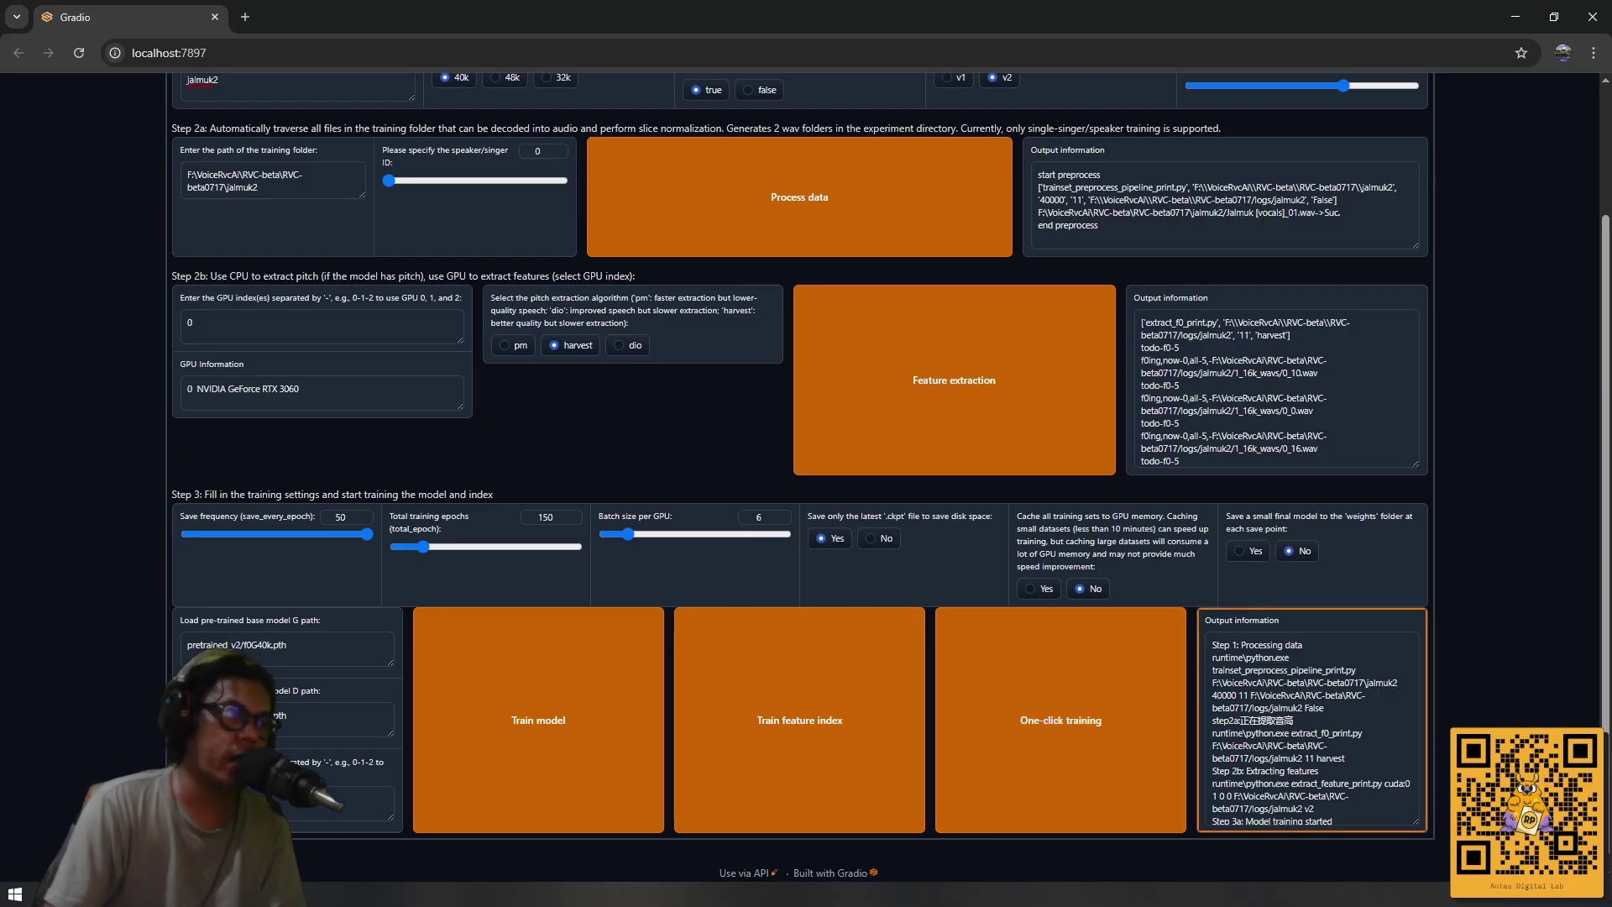
Check the weights folder, stop the jalmuk2 training by closing its command window, and close the Gradio browser page.
{"action": "mouse_move", "coordinate": [260, 891]}
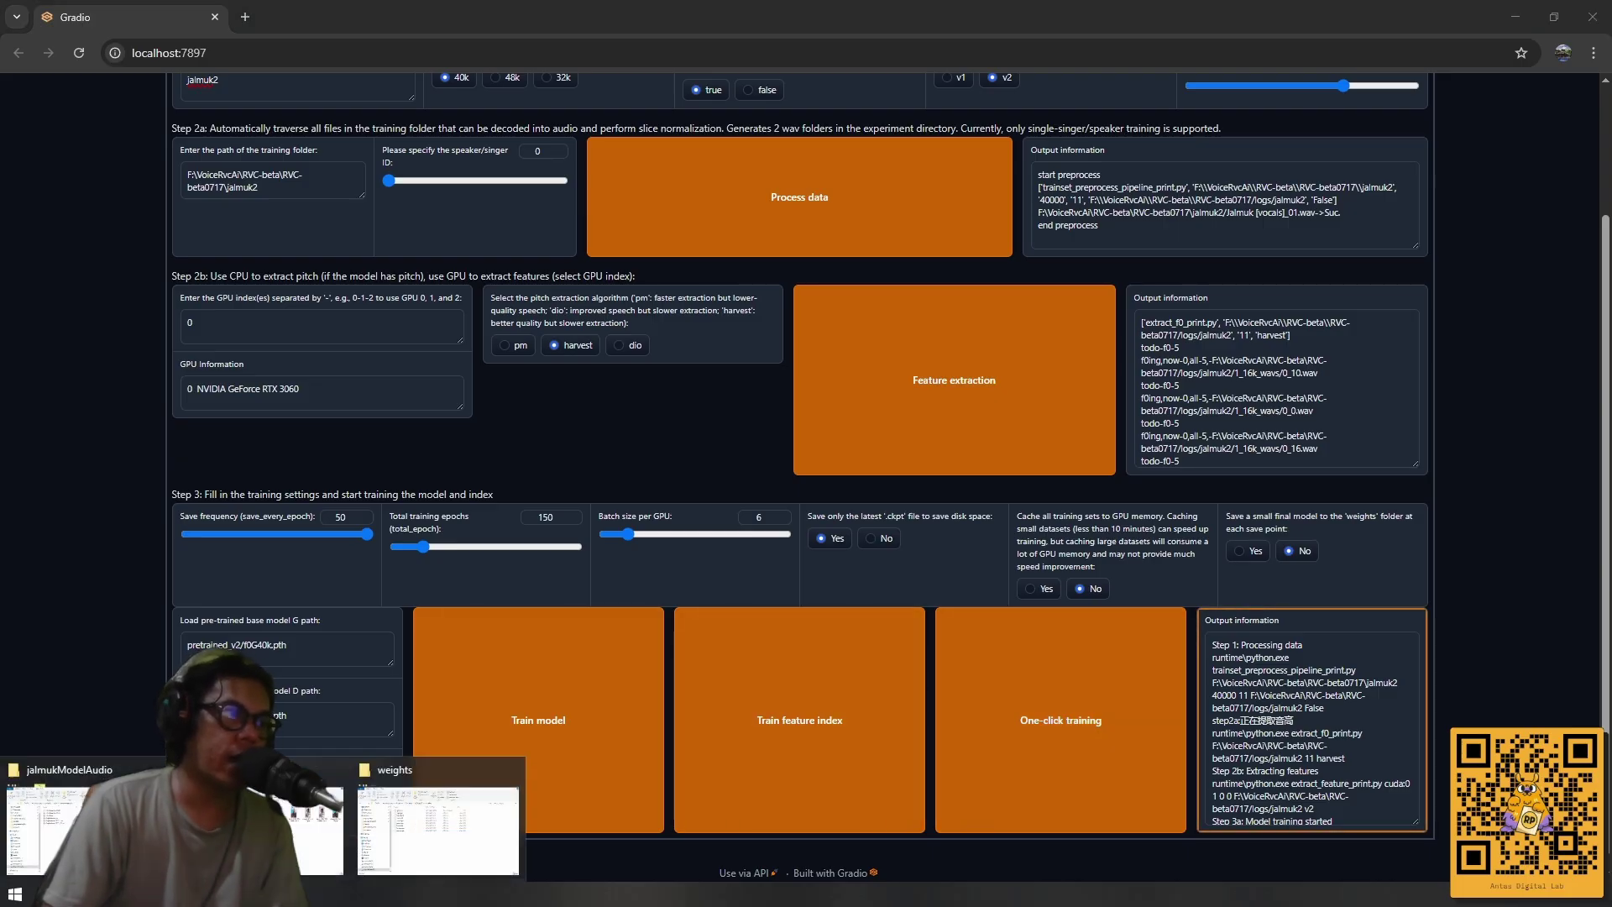
{"action": "left_click", "coordinate": [403, 819]}
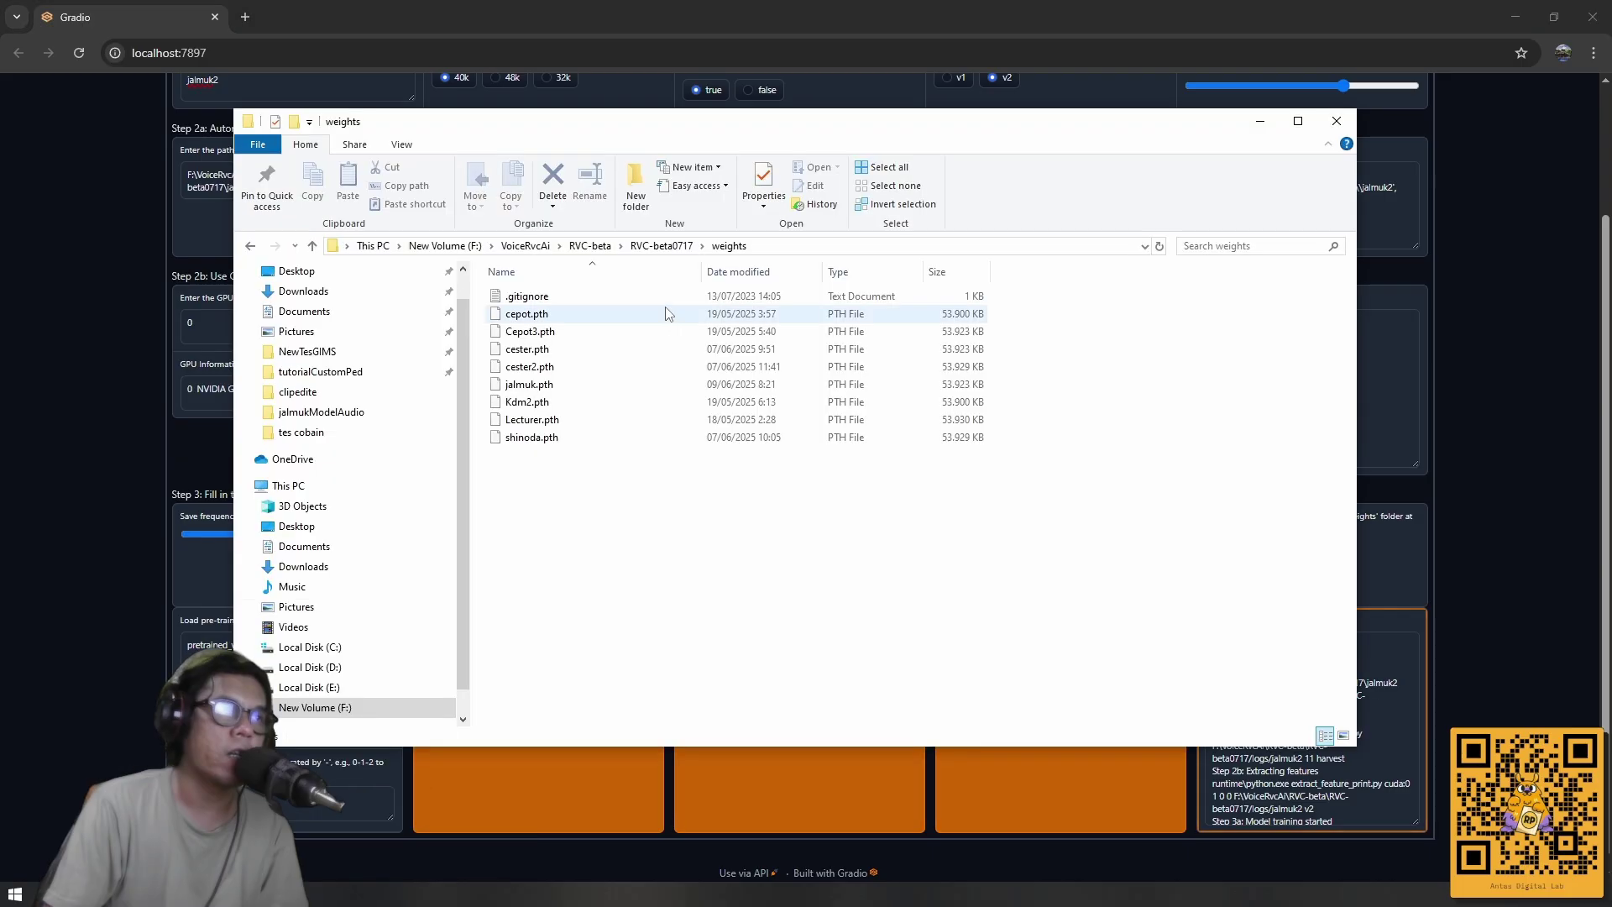
{"action": "left_click", "coordinate": [714, 11]}
{"action": "key", "text": "alt+Tab"}
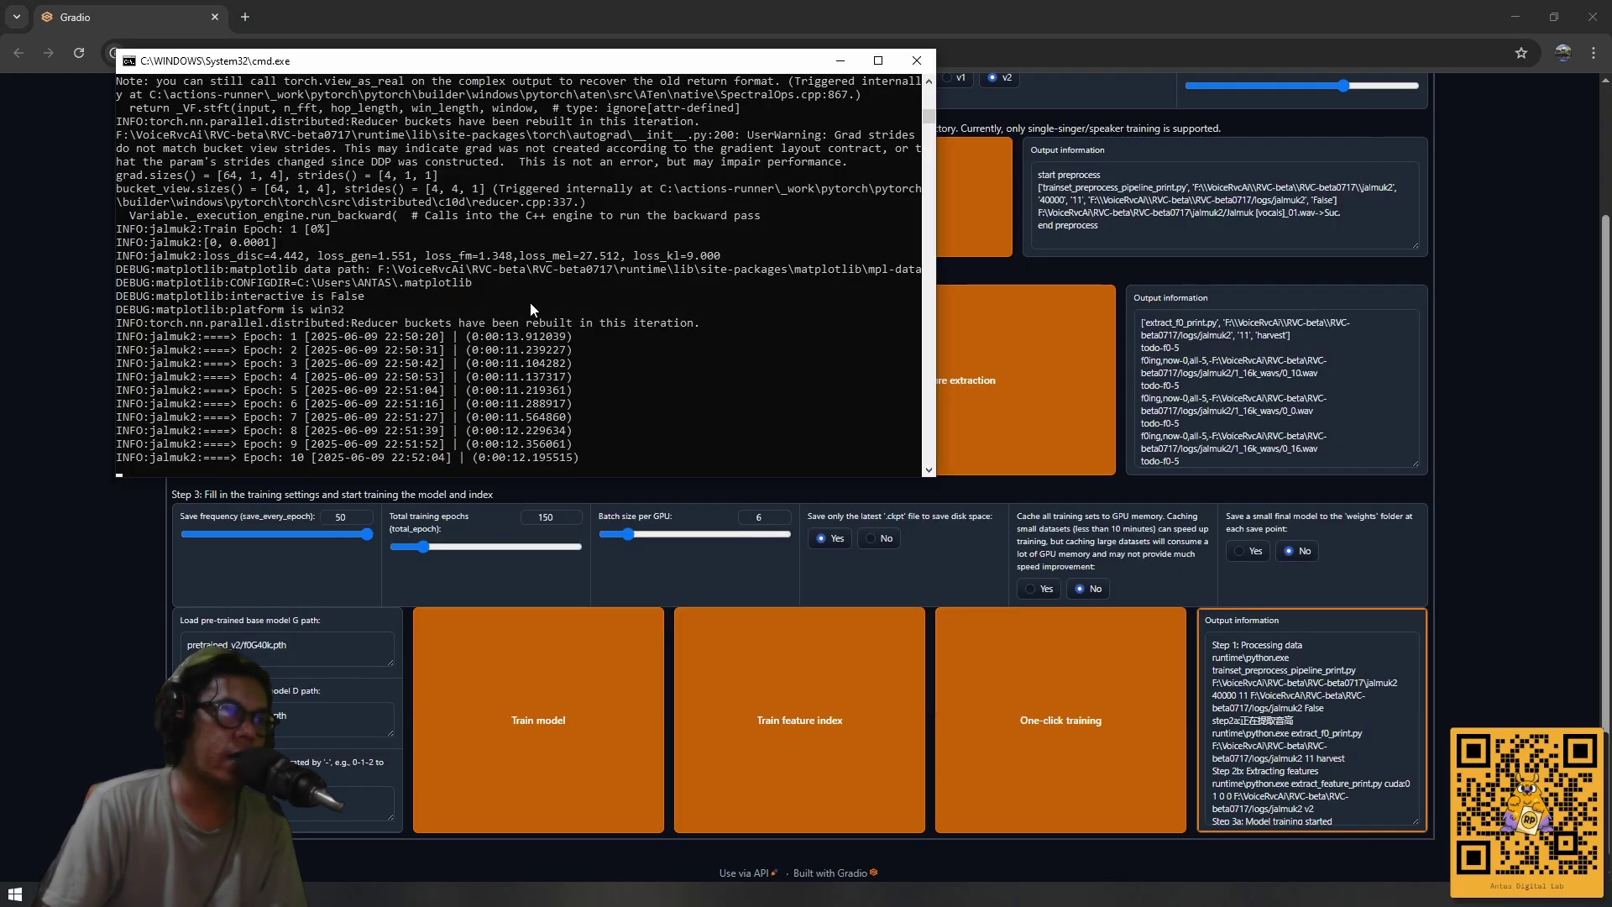
{"action": "left_click", "coordinate": [917, 62]}
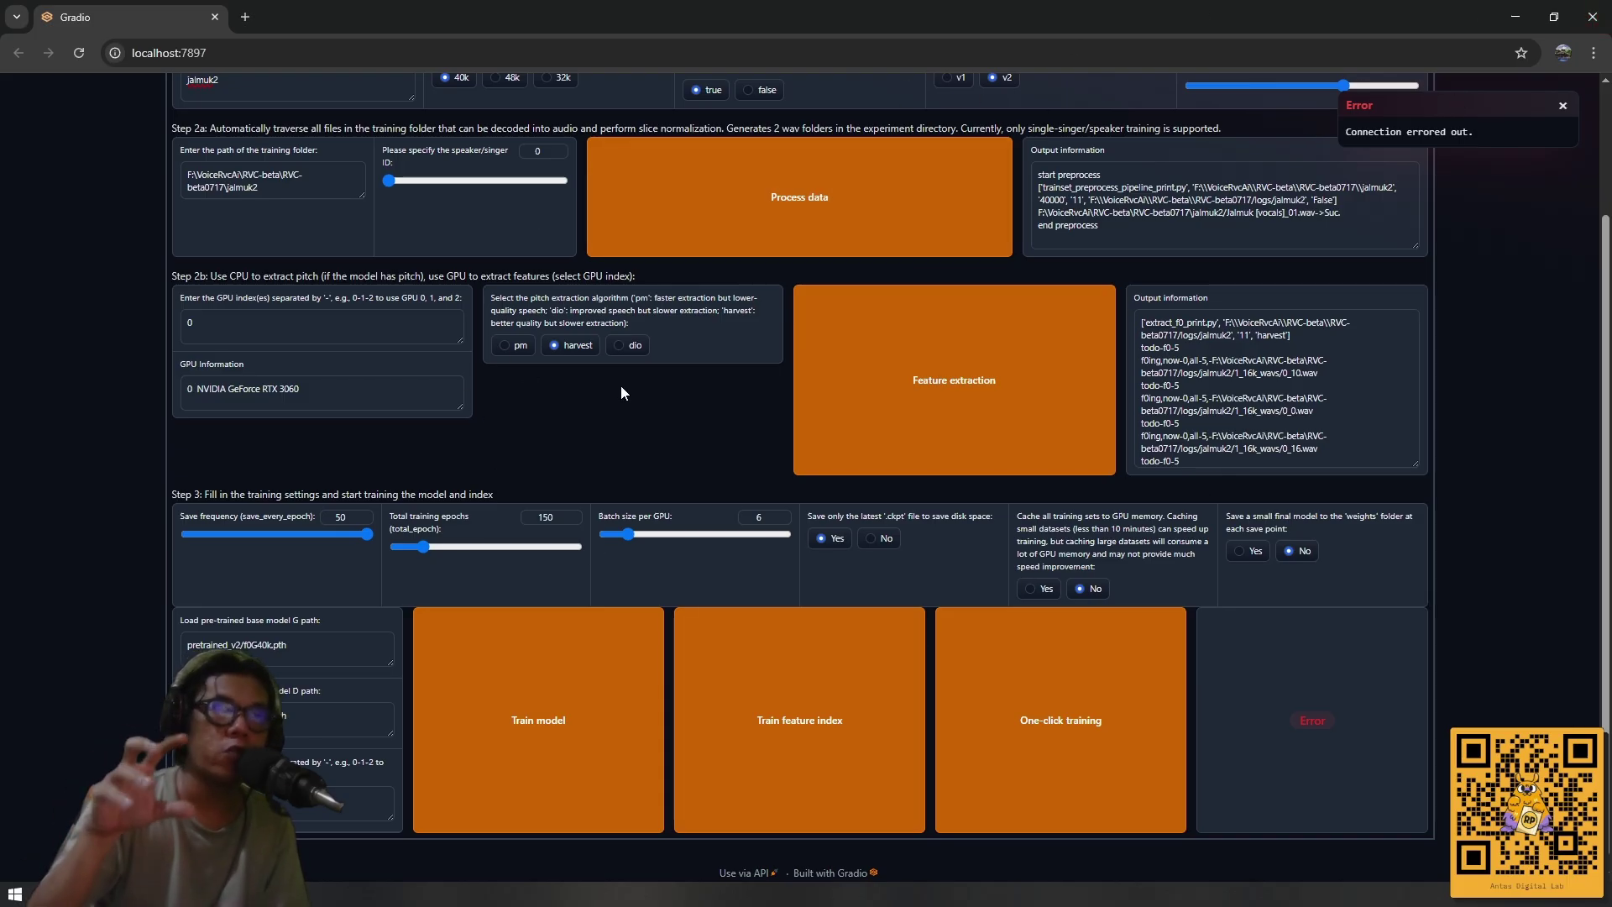
{"action": "left_click", "coordinate": [1595, 28]}
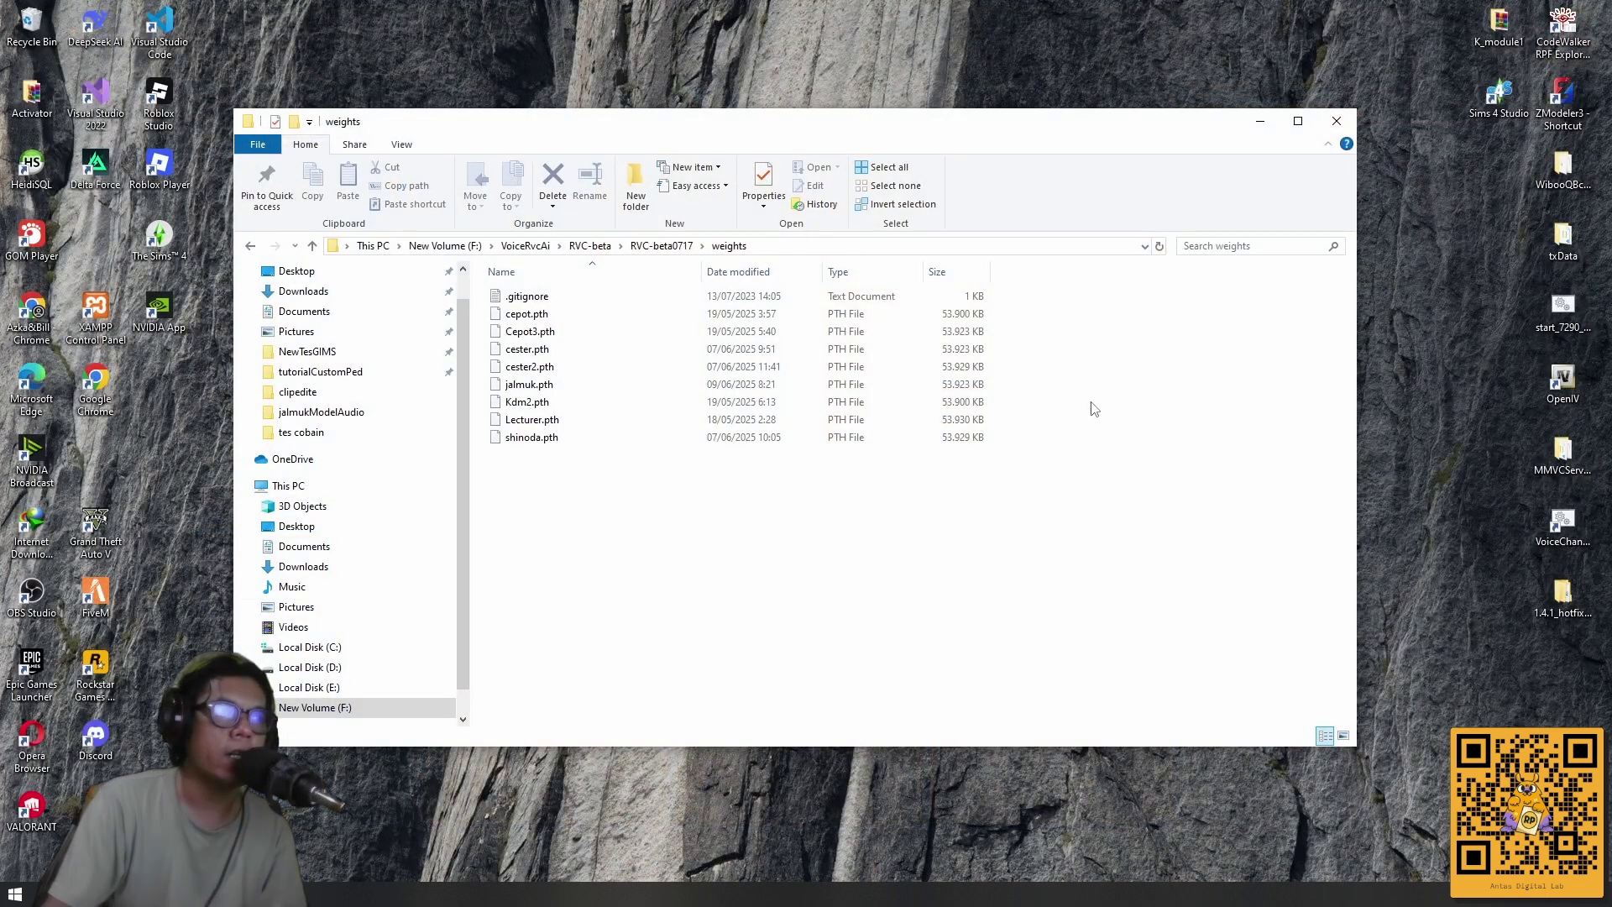
Copy jalmuk.pth from the weights folder and open VoiceRvcAi\RVC-GUI-pkg-20220525-mp3fix\RVC-GUI-pkg on drive F in a new File Explorer window.
{"action": "right_click", "coordinate": [511, 390]}
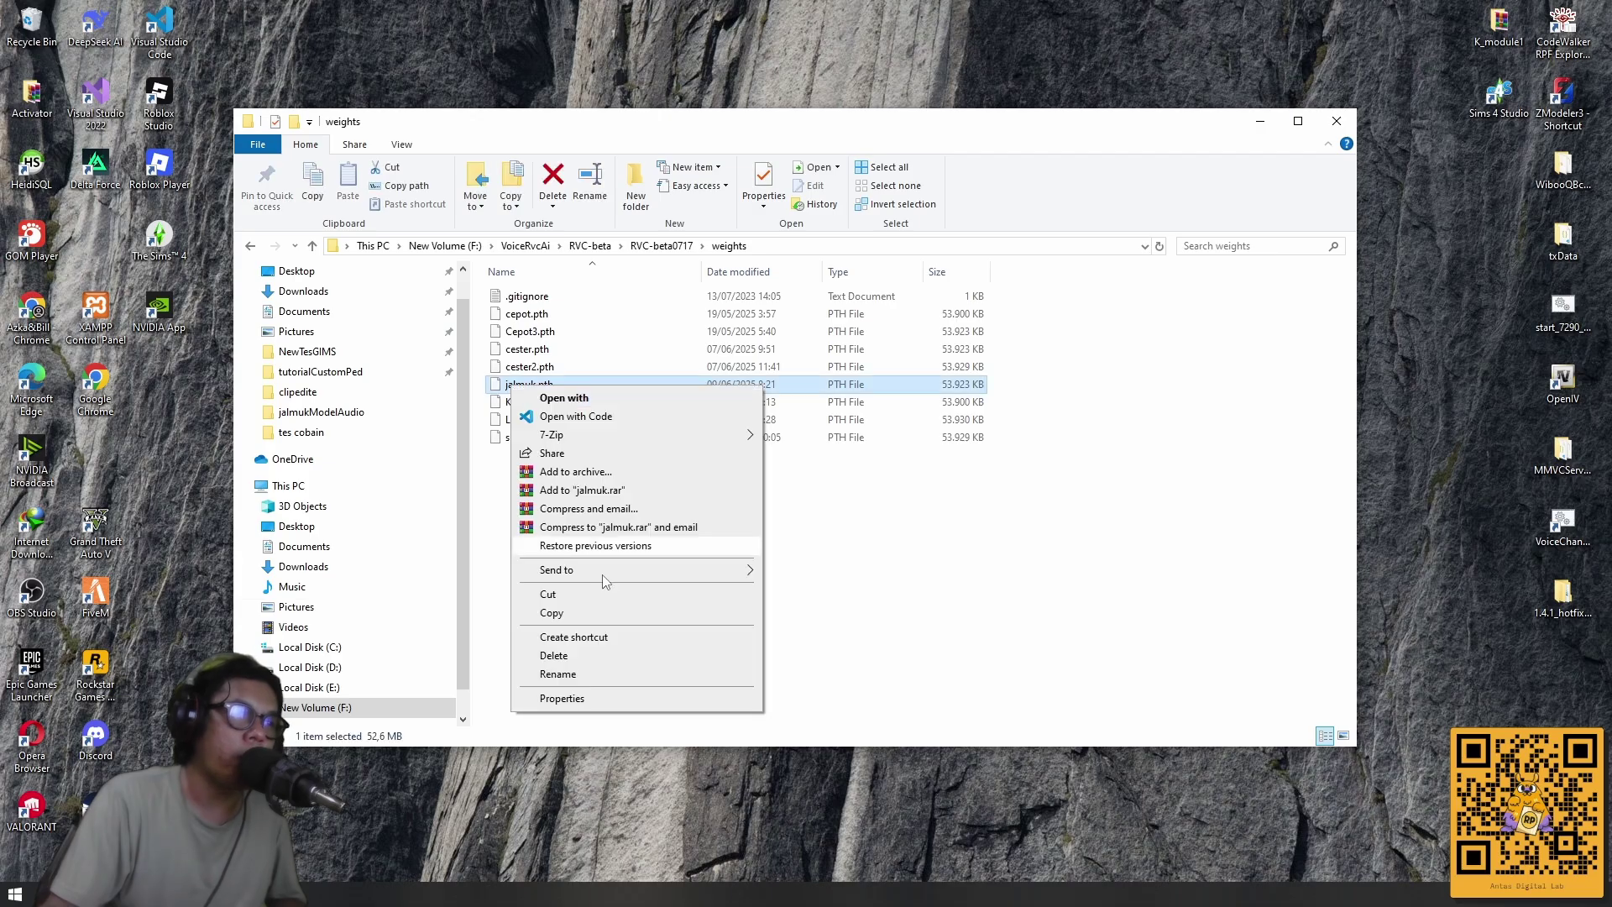
{"action": "left_click", "coordinate": [574, 615]}
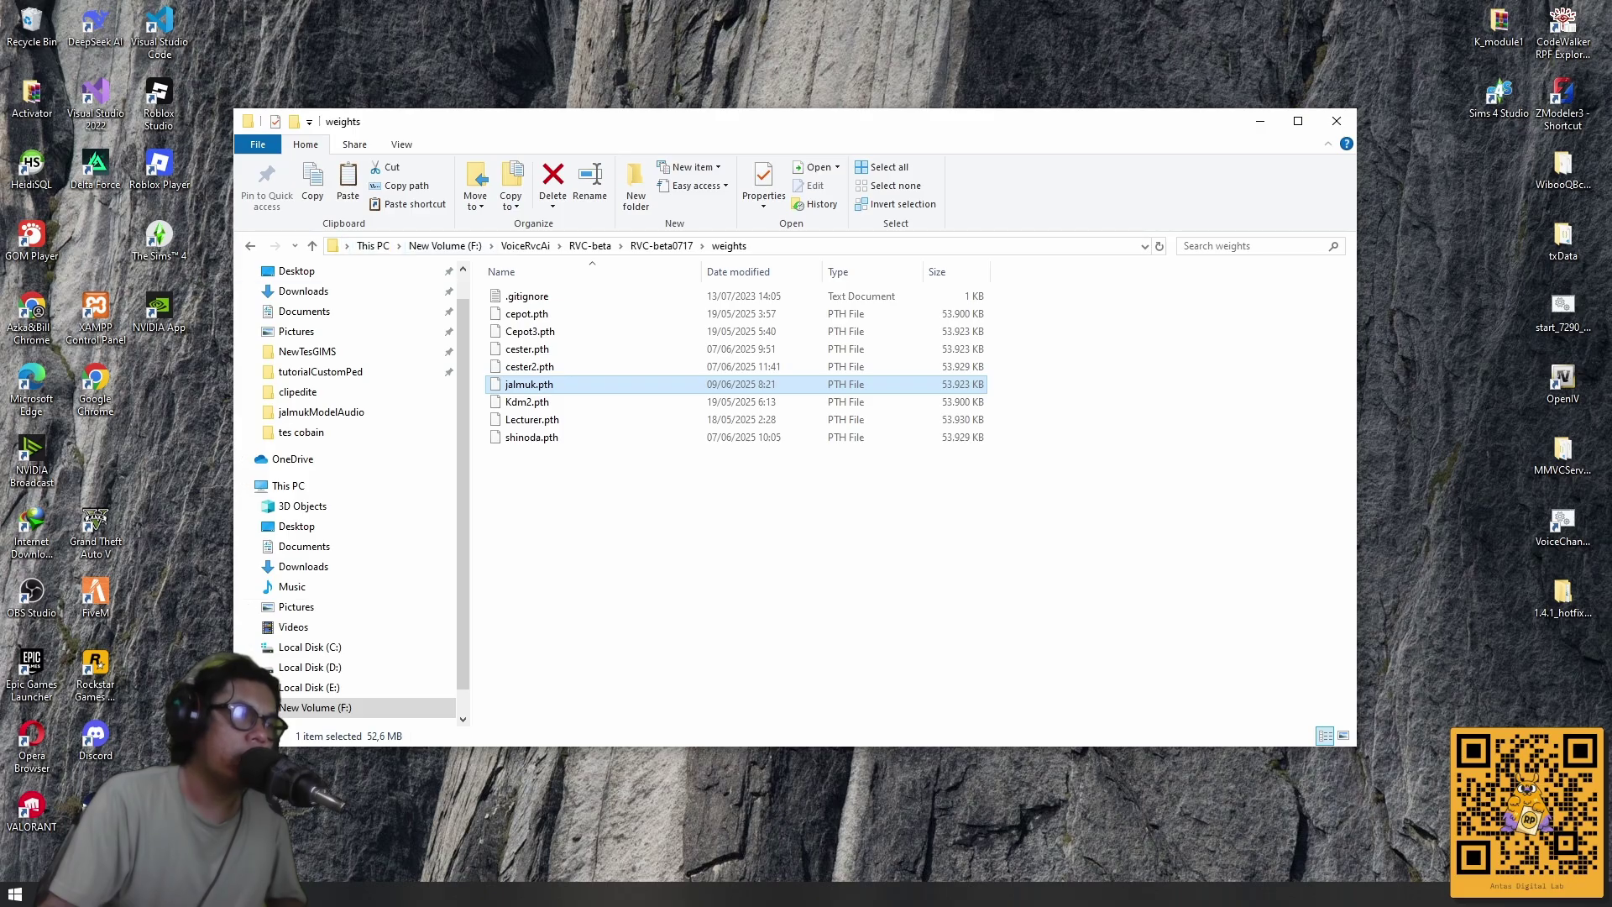
{"action": "right_click", "coordinate": [84, 894]}
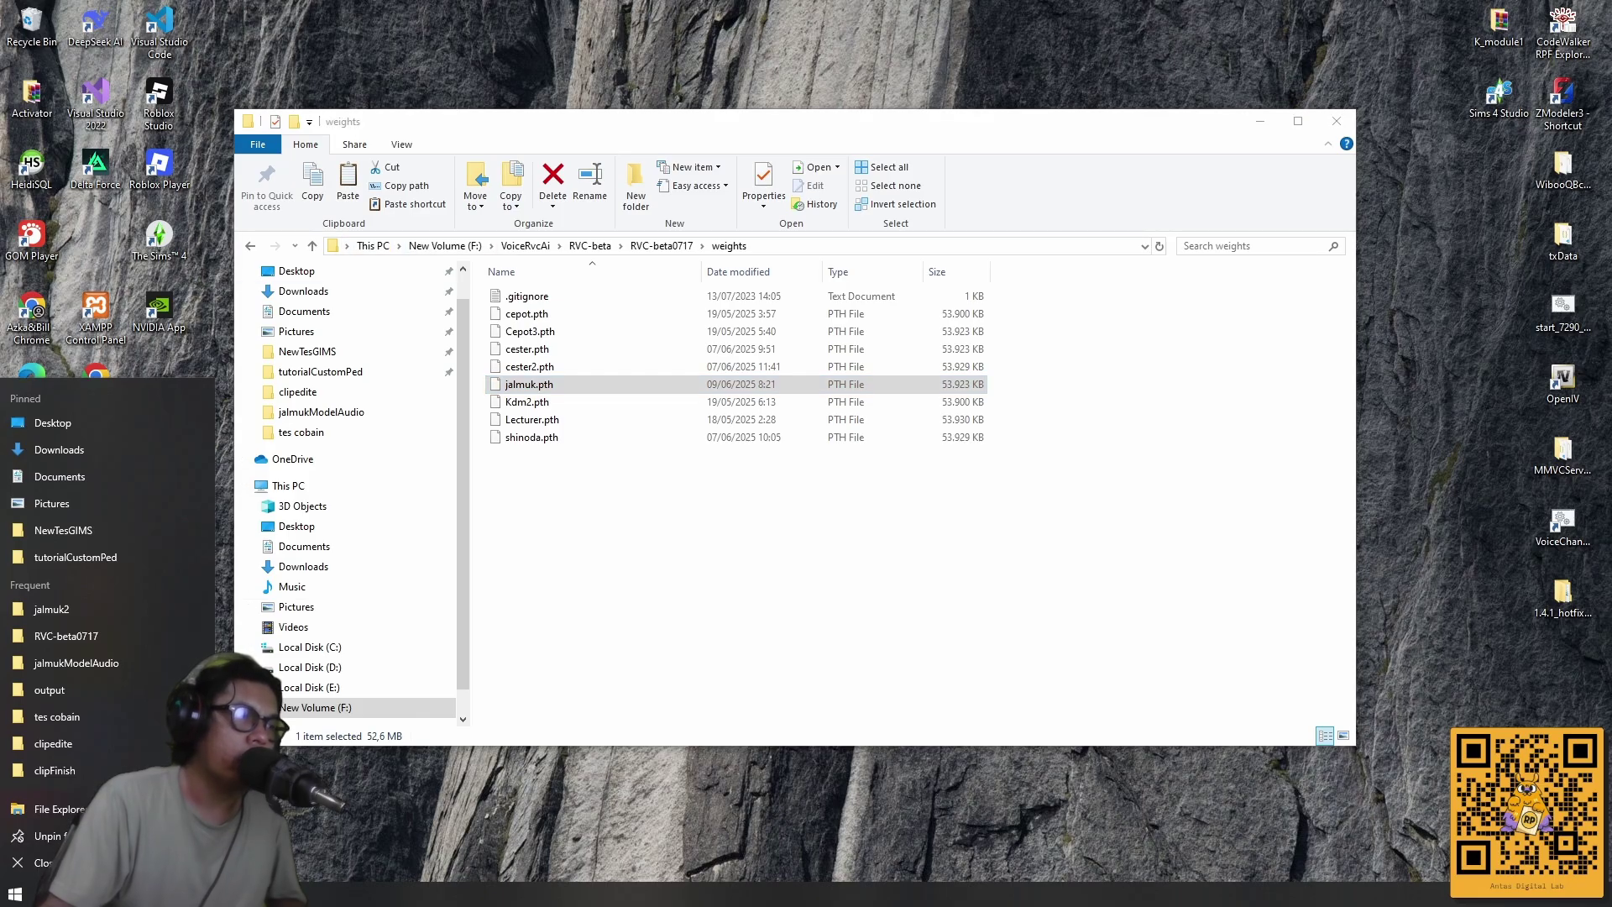
{"action": "left_click", "coordinate": [63, 816]}
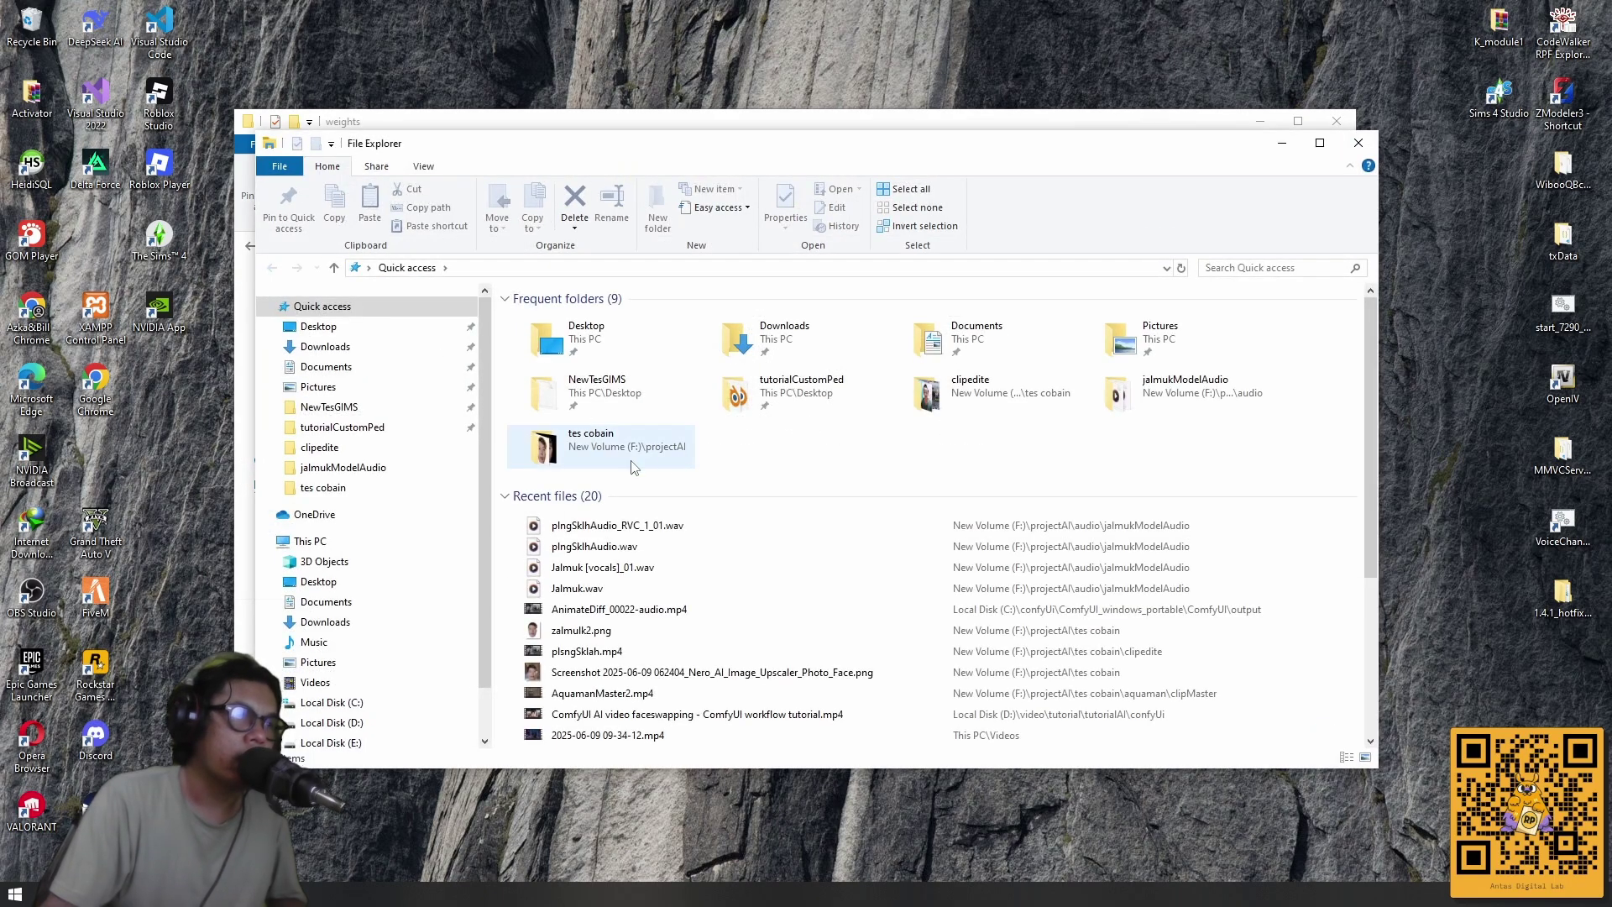
{"action": "scroll", "coordinate": [403, 712], "scroll_direction": "down", "scroll_amount": 1}
{"action": "left_click", "coordinate": [359, 688]}
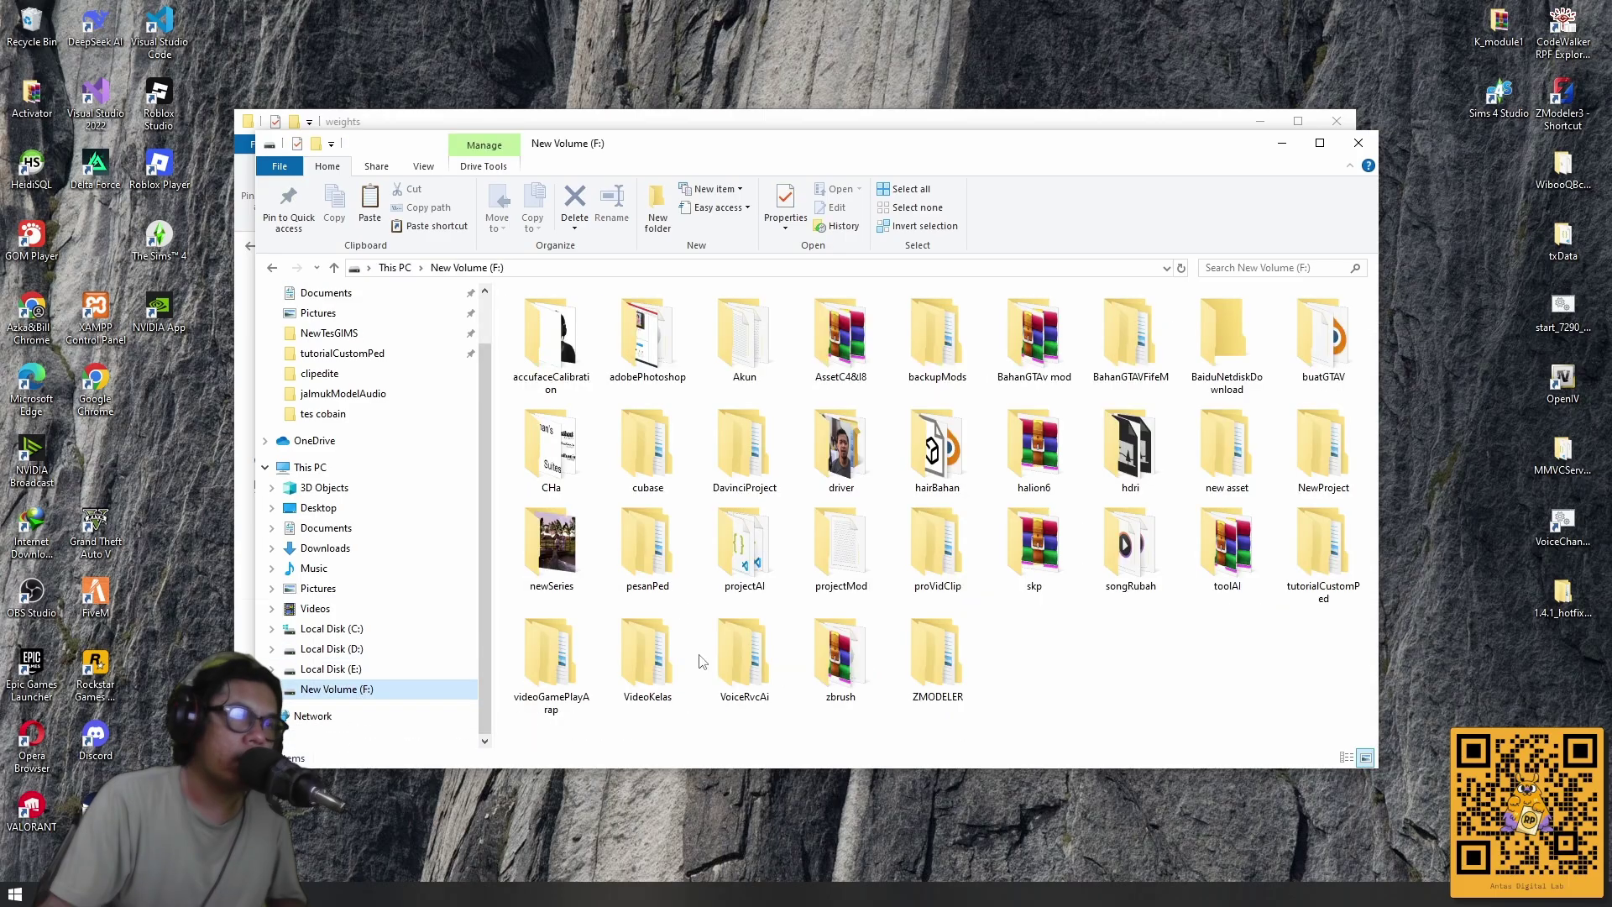
{"action": "double_click", "coordinate": [745, 646]}
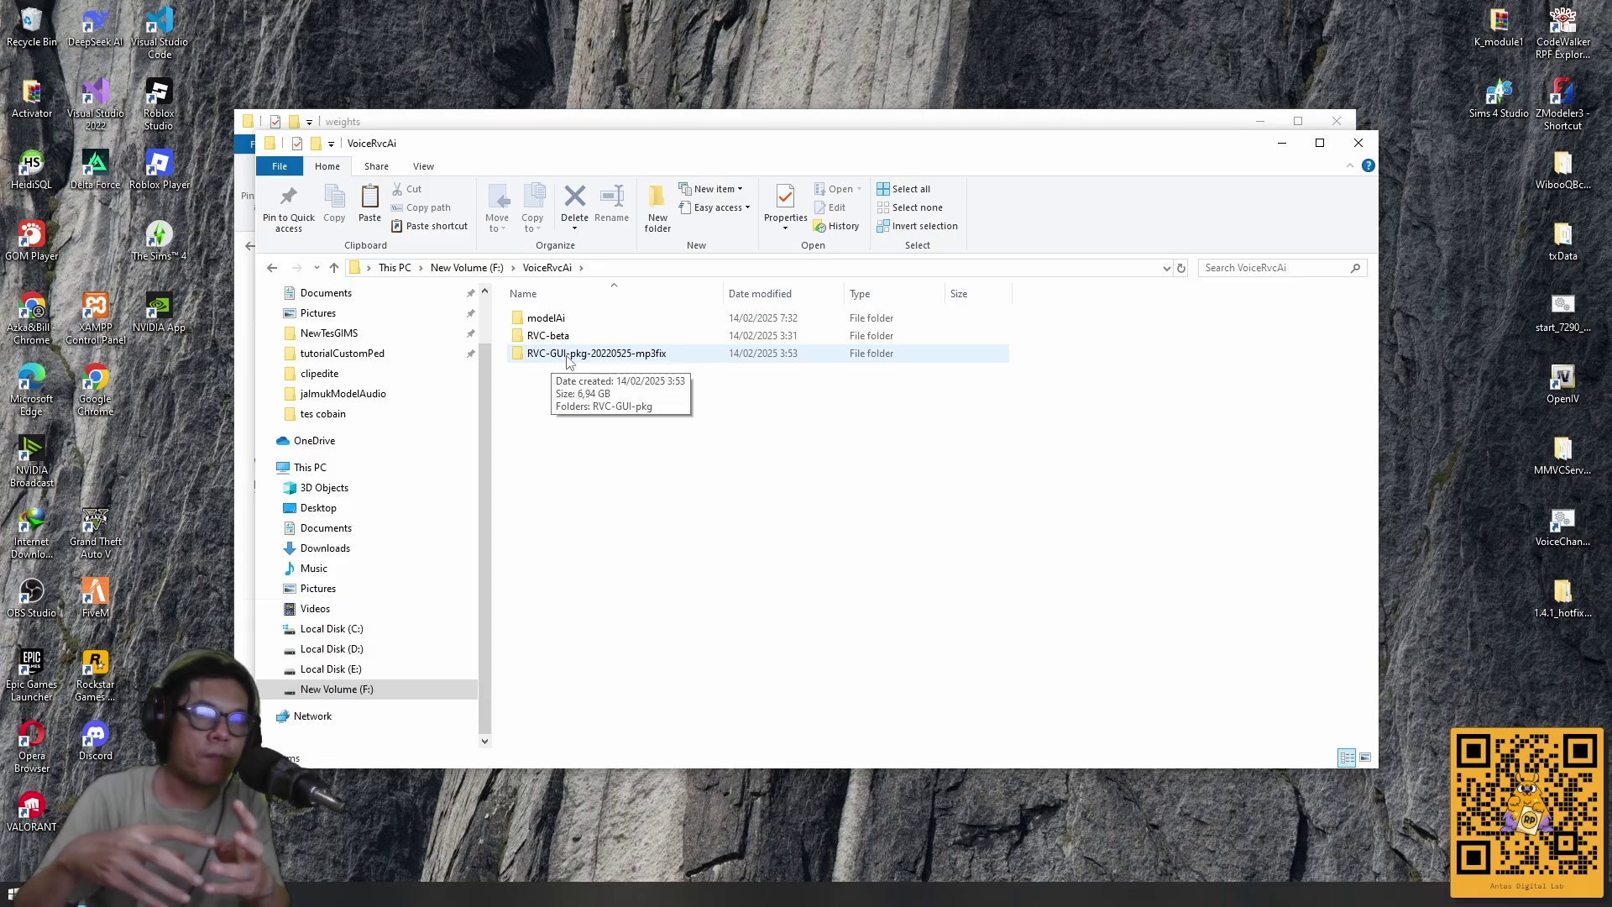
{"action": "double_click", "coordinate": [568, 353]}
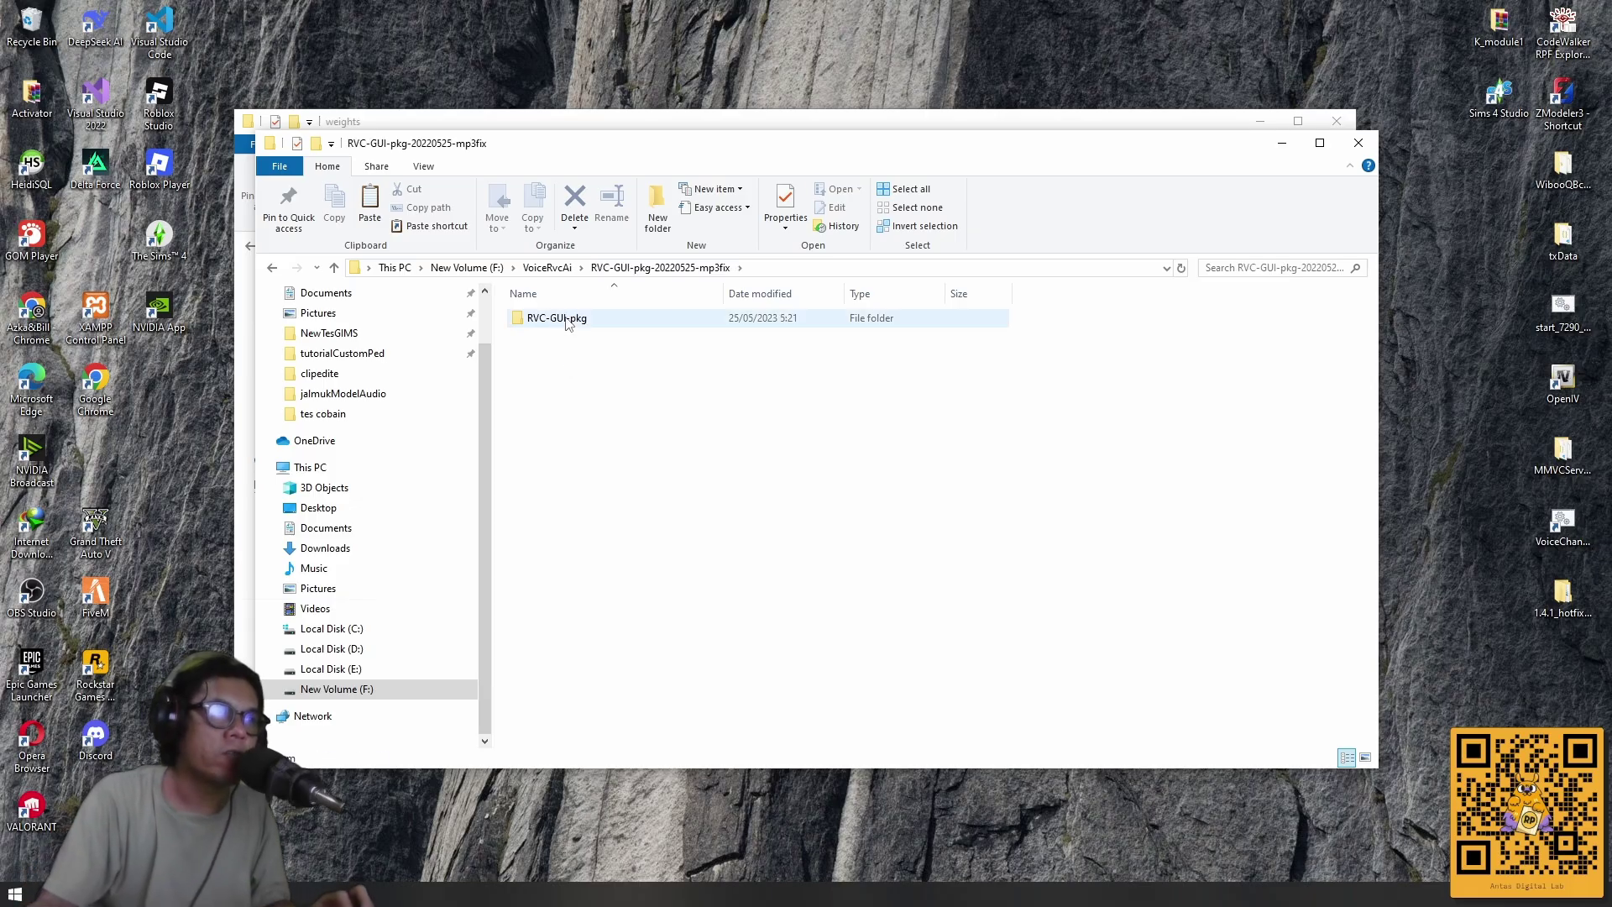
{"action": "left_click", "coordinate": [567, 321]}
{"action": "double_click", "coordinate": [568, 321]}
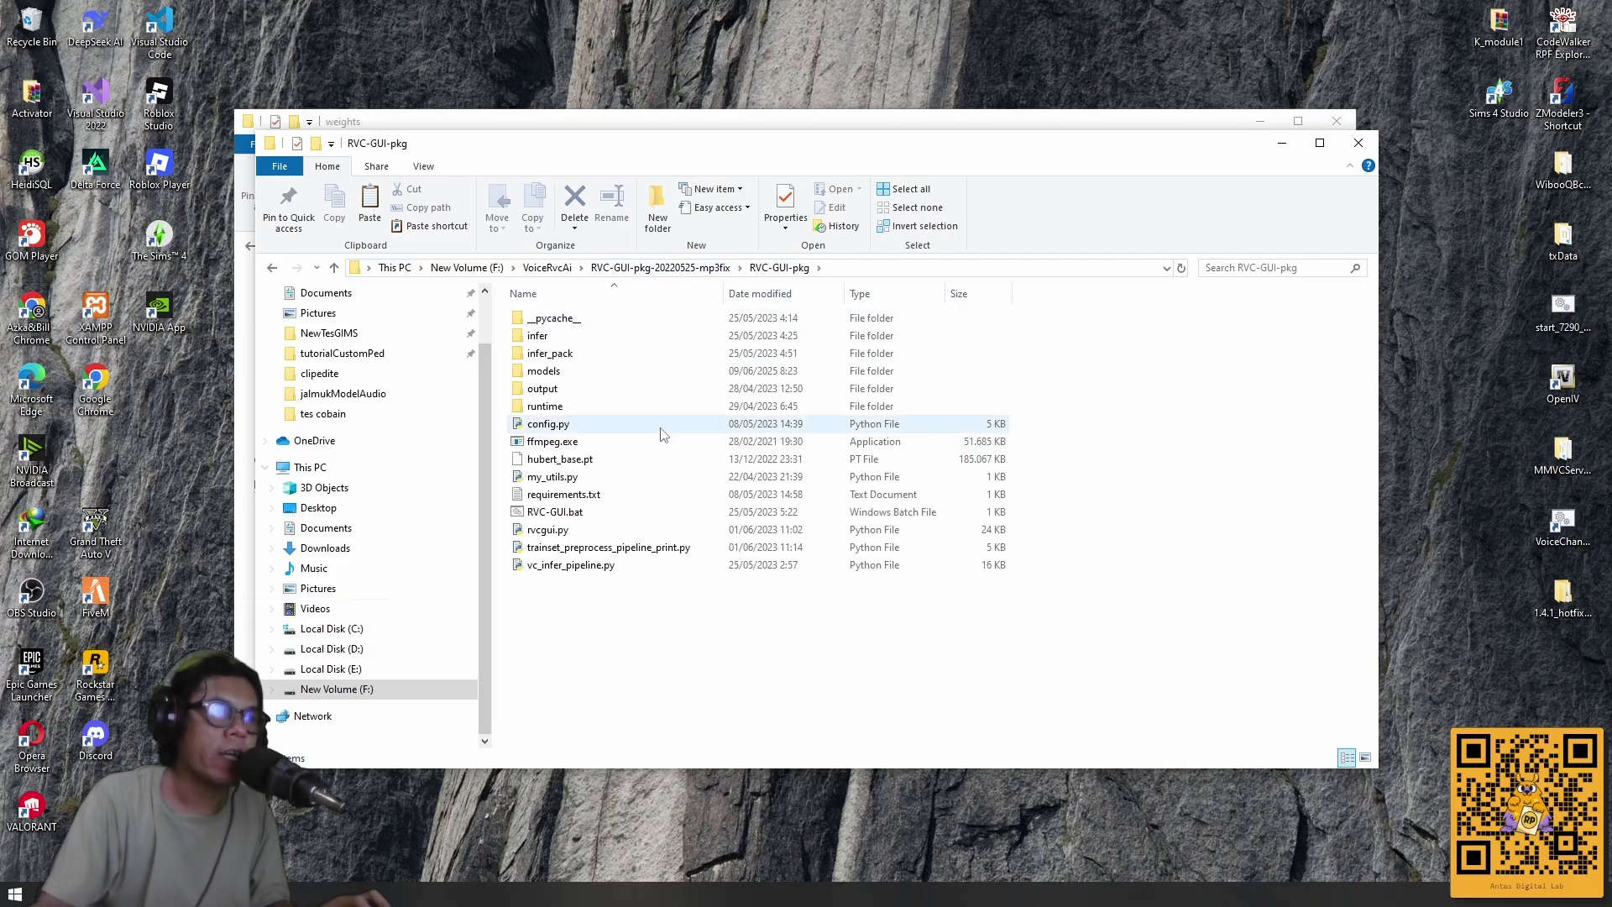
Open the models folder of RVC-GUI-pkg and arrange its window so the weights folder window is also reachable.
{"action": "left_click_drag", "start_coordinate": [716, 156], "coordinate": [809, 182]}
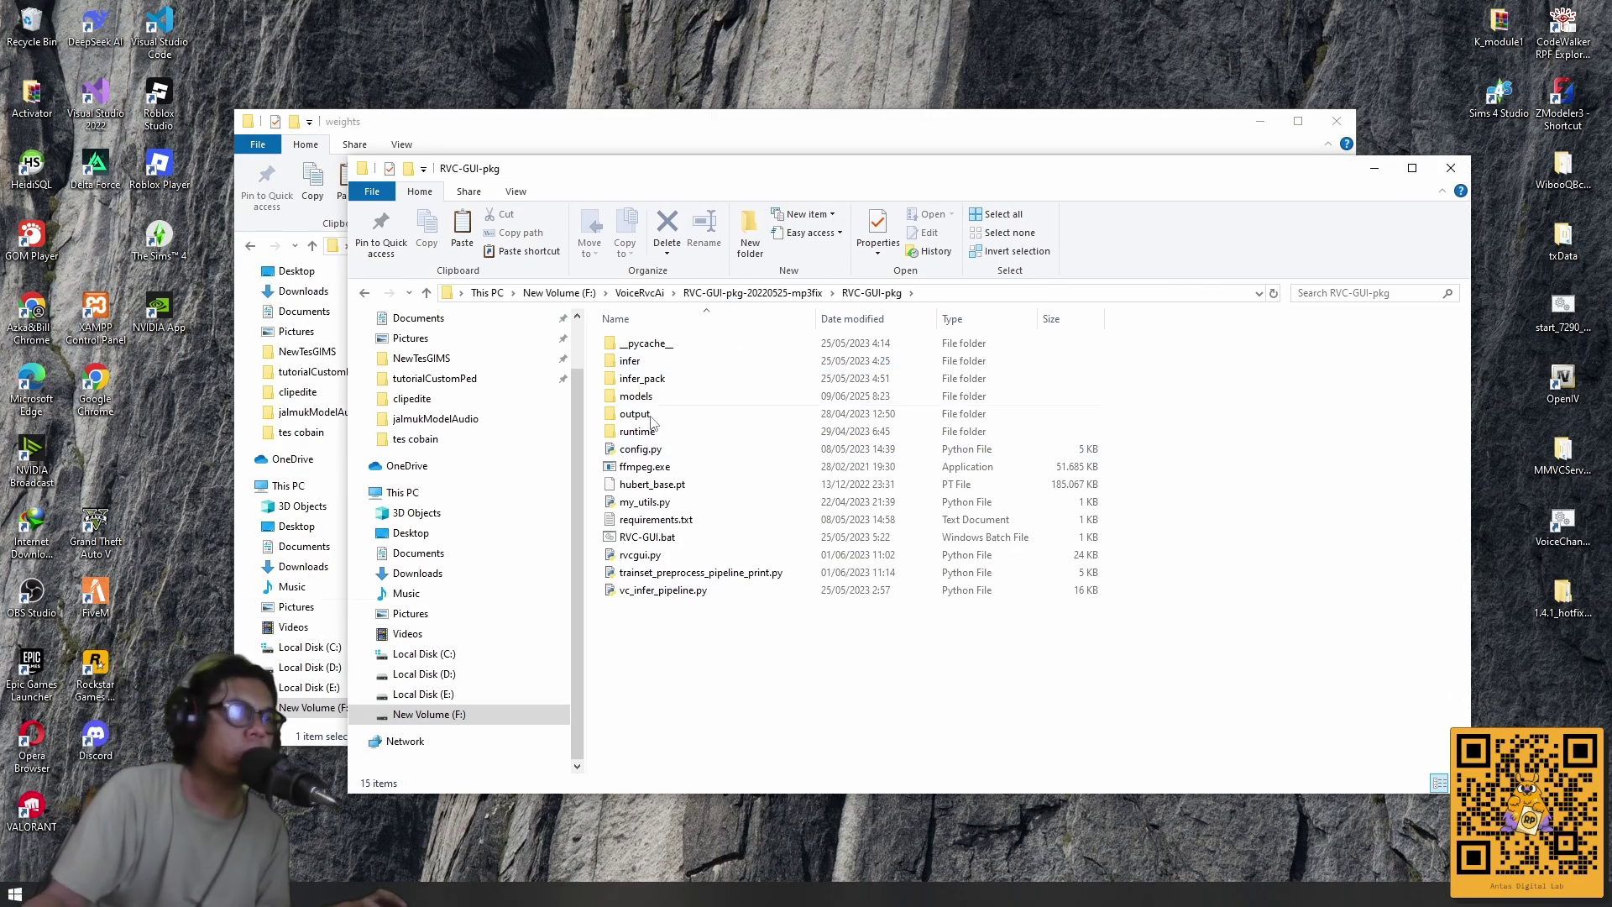
{"action": "left_click_drag", "start_coordinate": [735, 194], "coordinate": [642, 275]}
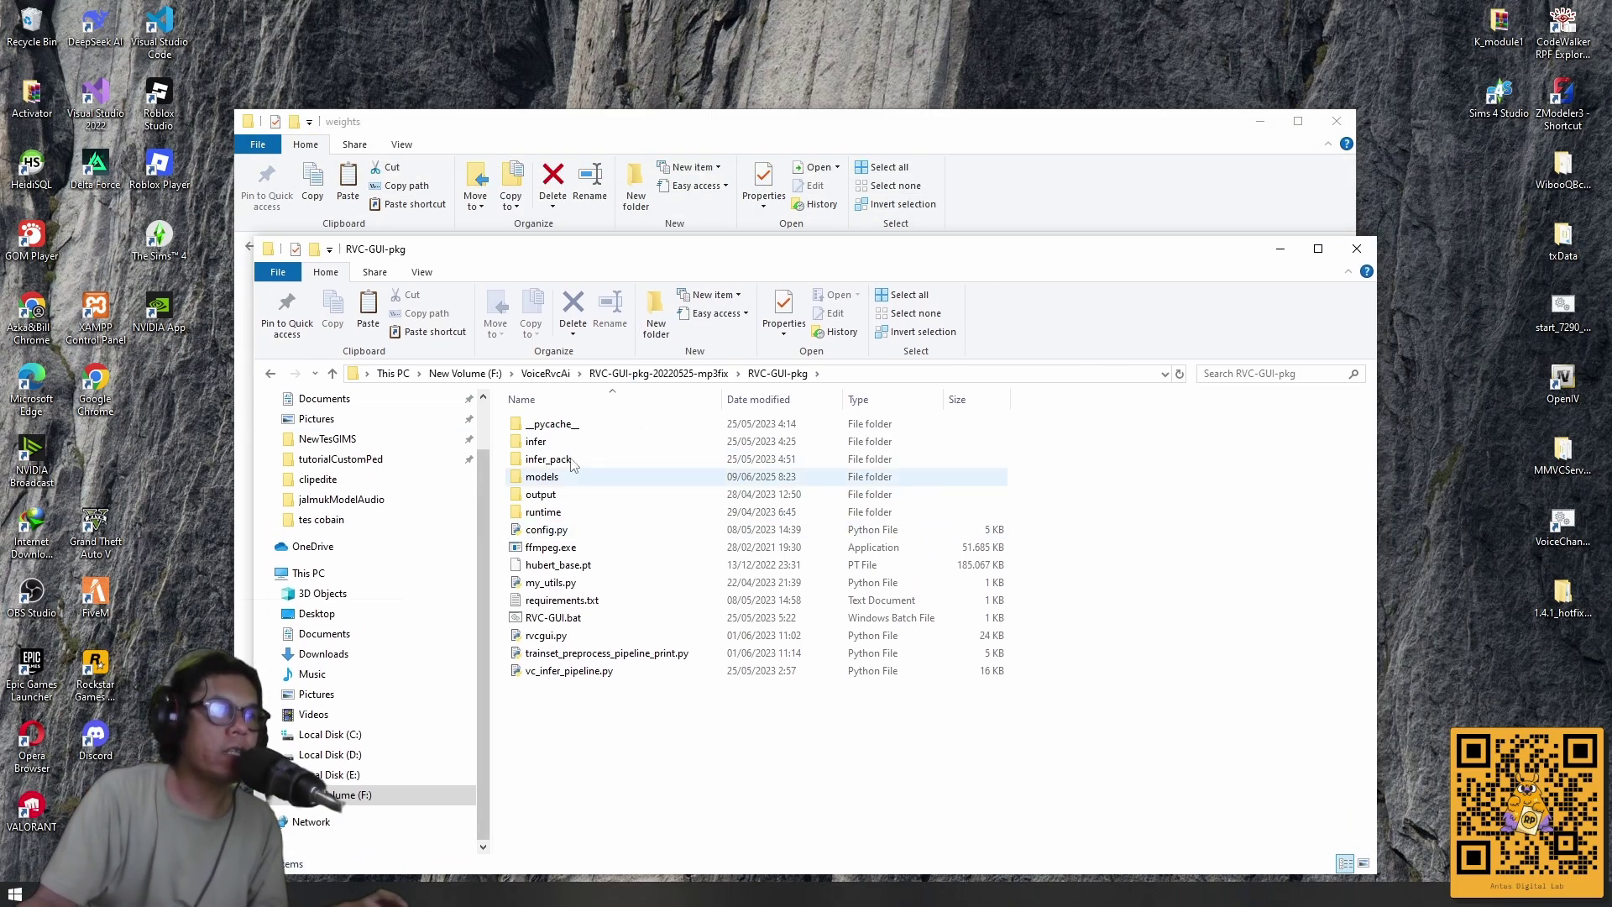
{"action": "double_click", "coordinate": [550, 478]}
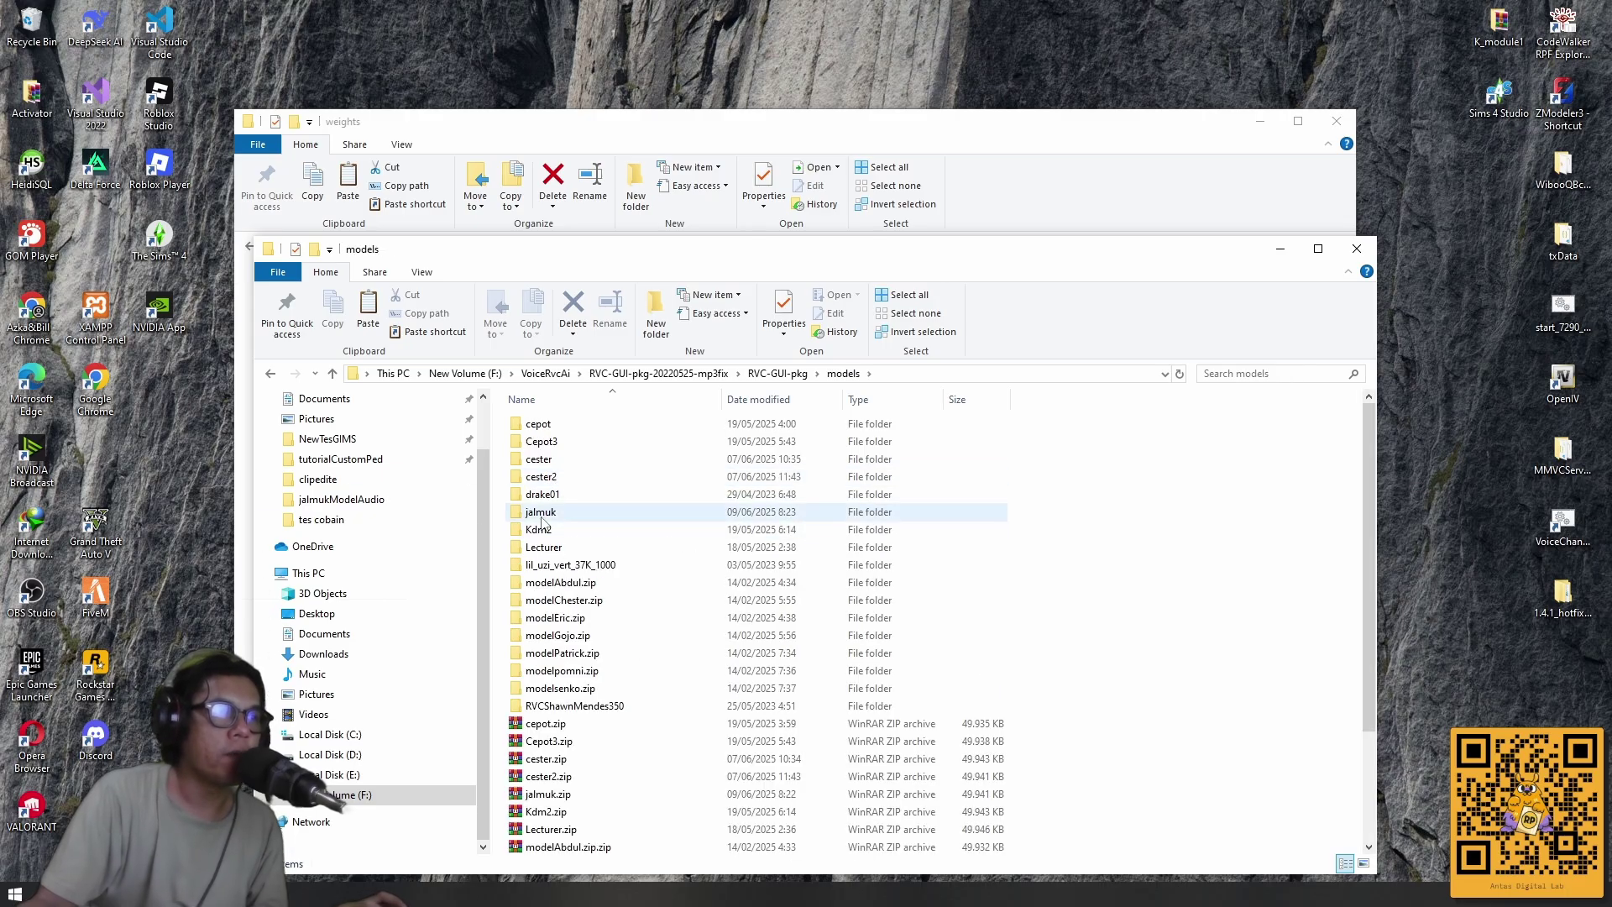
{"action": "left_click", "coordinate": [766, 130]}
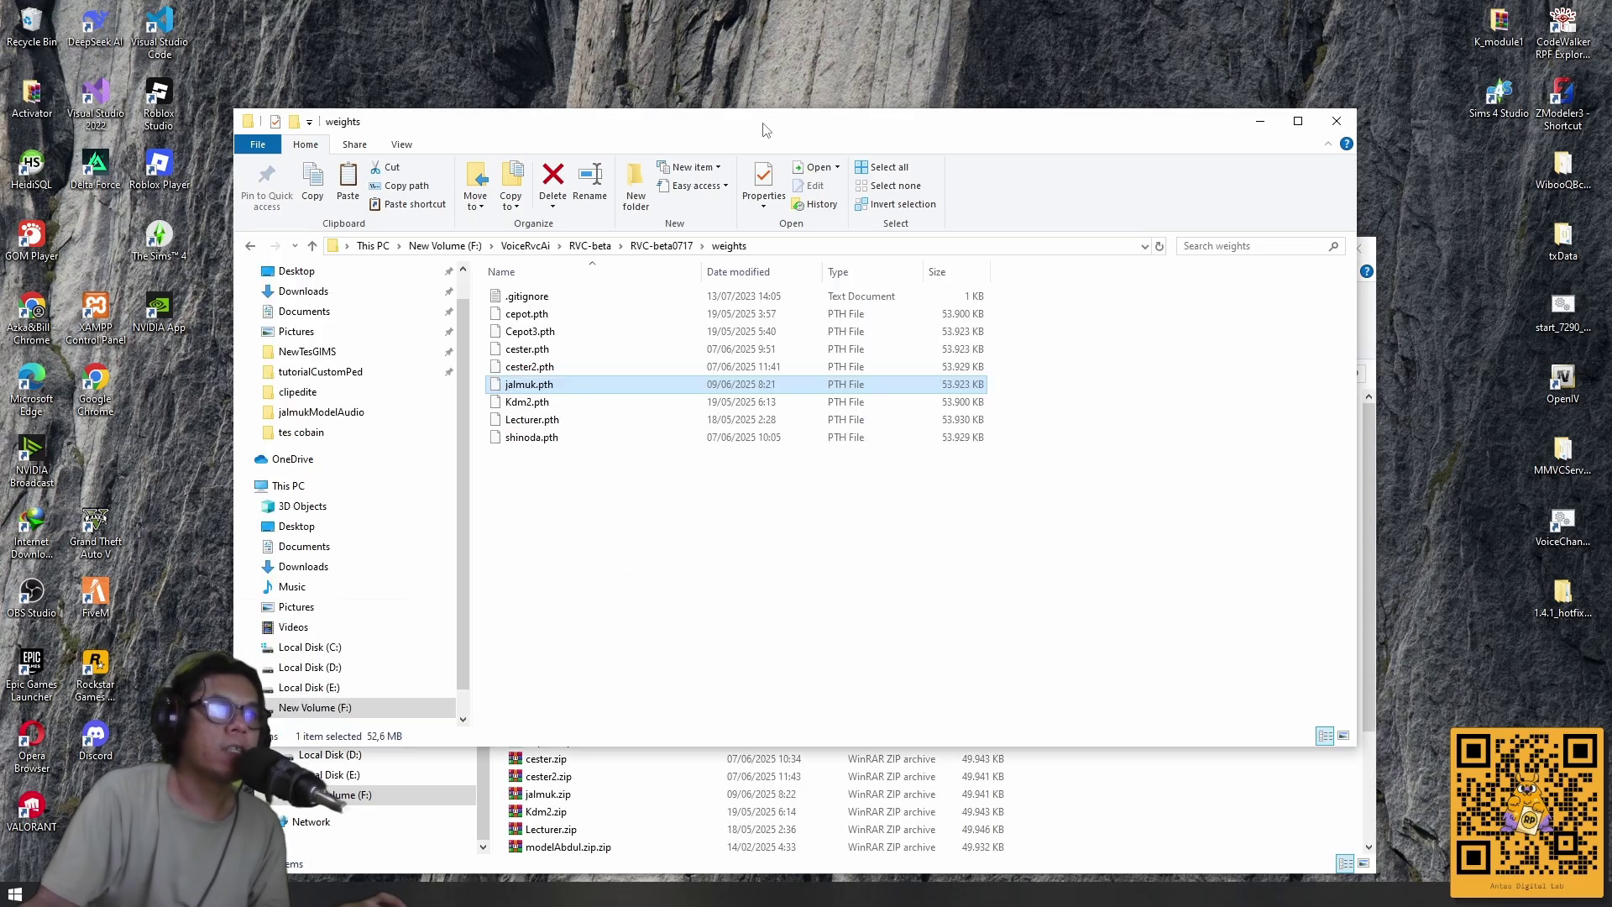
{"action": "left_click_drag", "start_coordinate": [781, 136], "coordinate": [706, 103]}
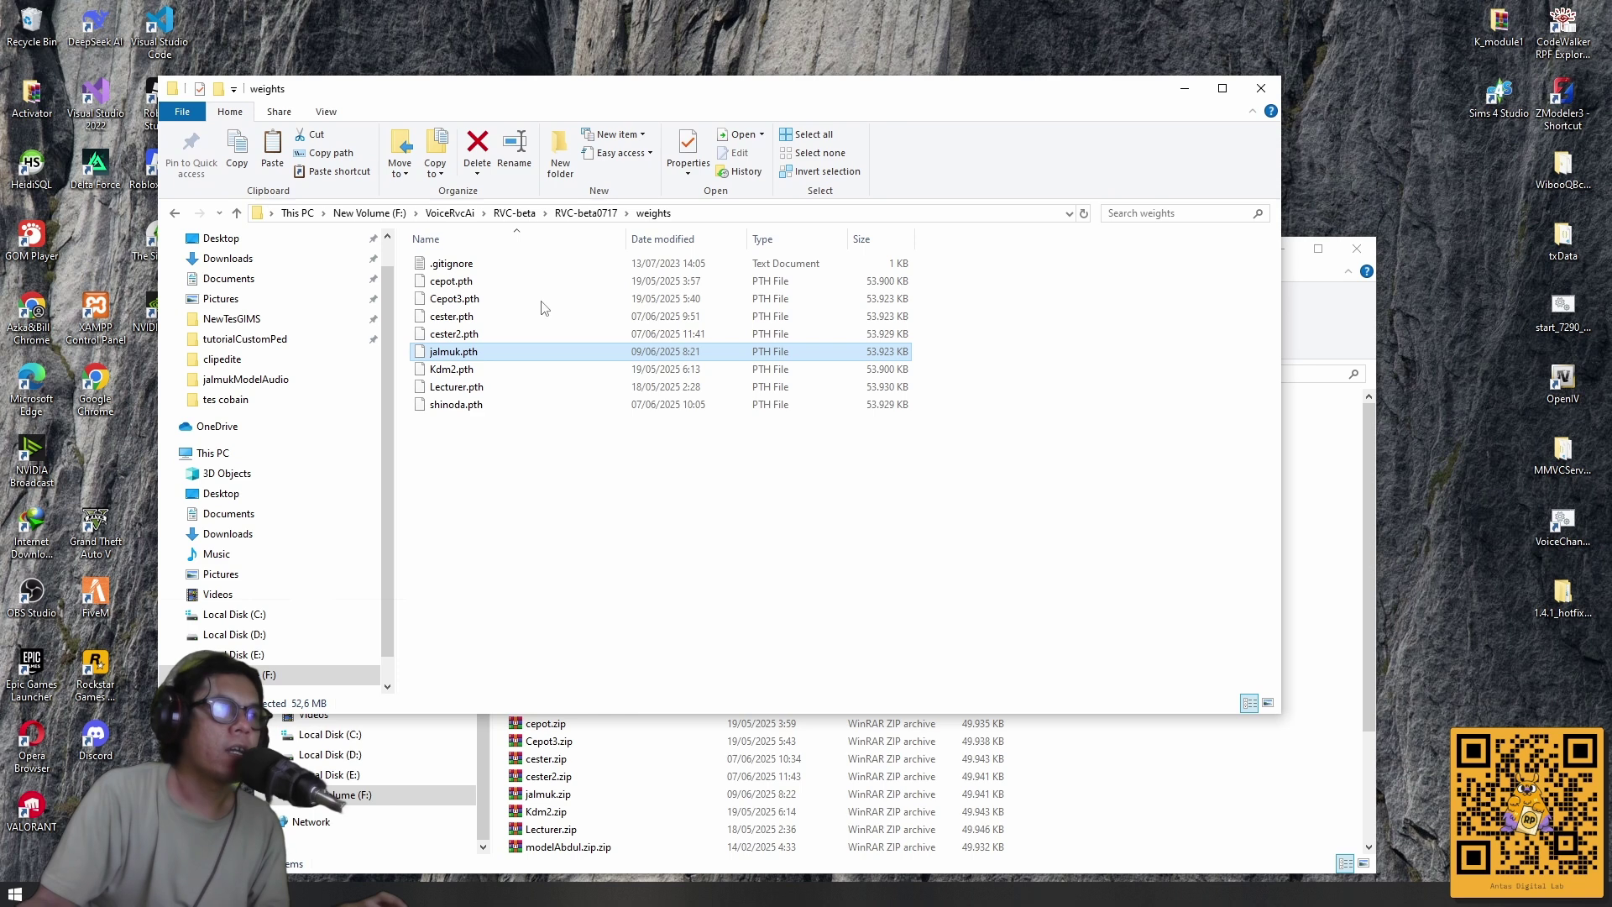
Copy jalmuk.pth from the weights folder into the models folder of RVC-GUI-pkg.
{"action": "right_click", "coordinate": [465, 352]}
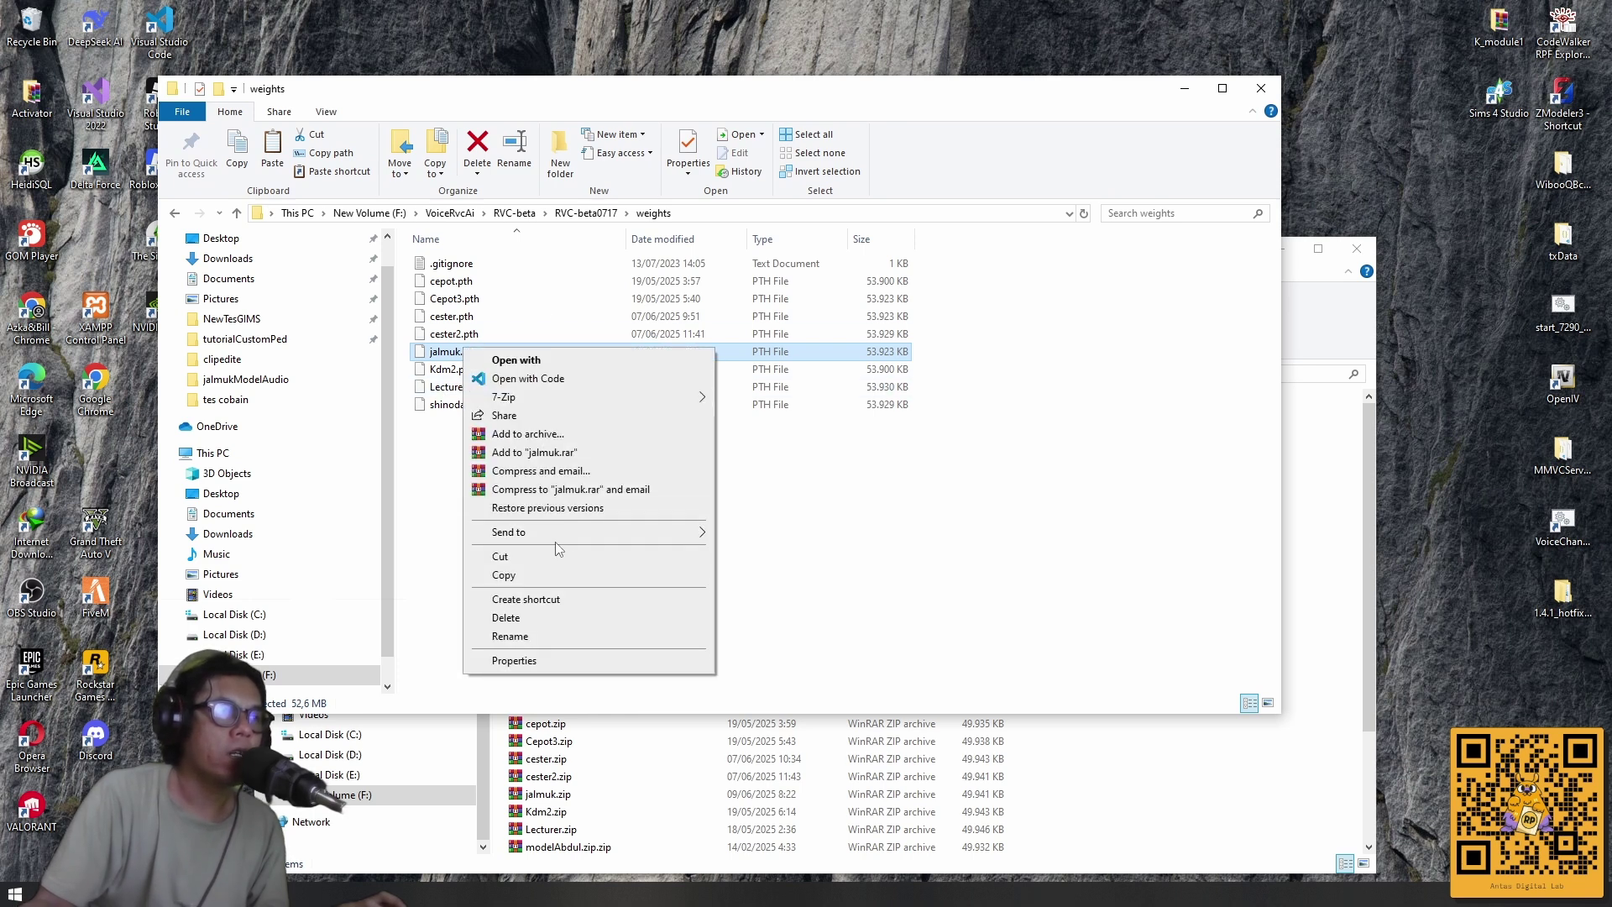
{"action": "left_click", "coordinate": [510, 575]}
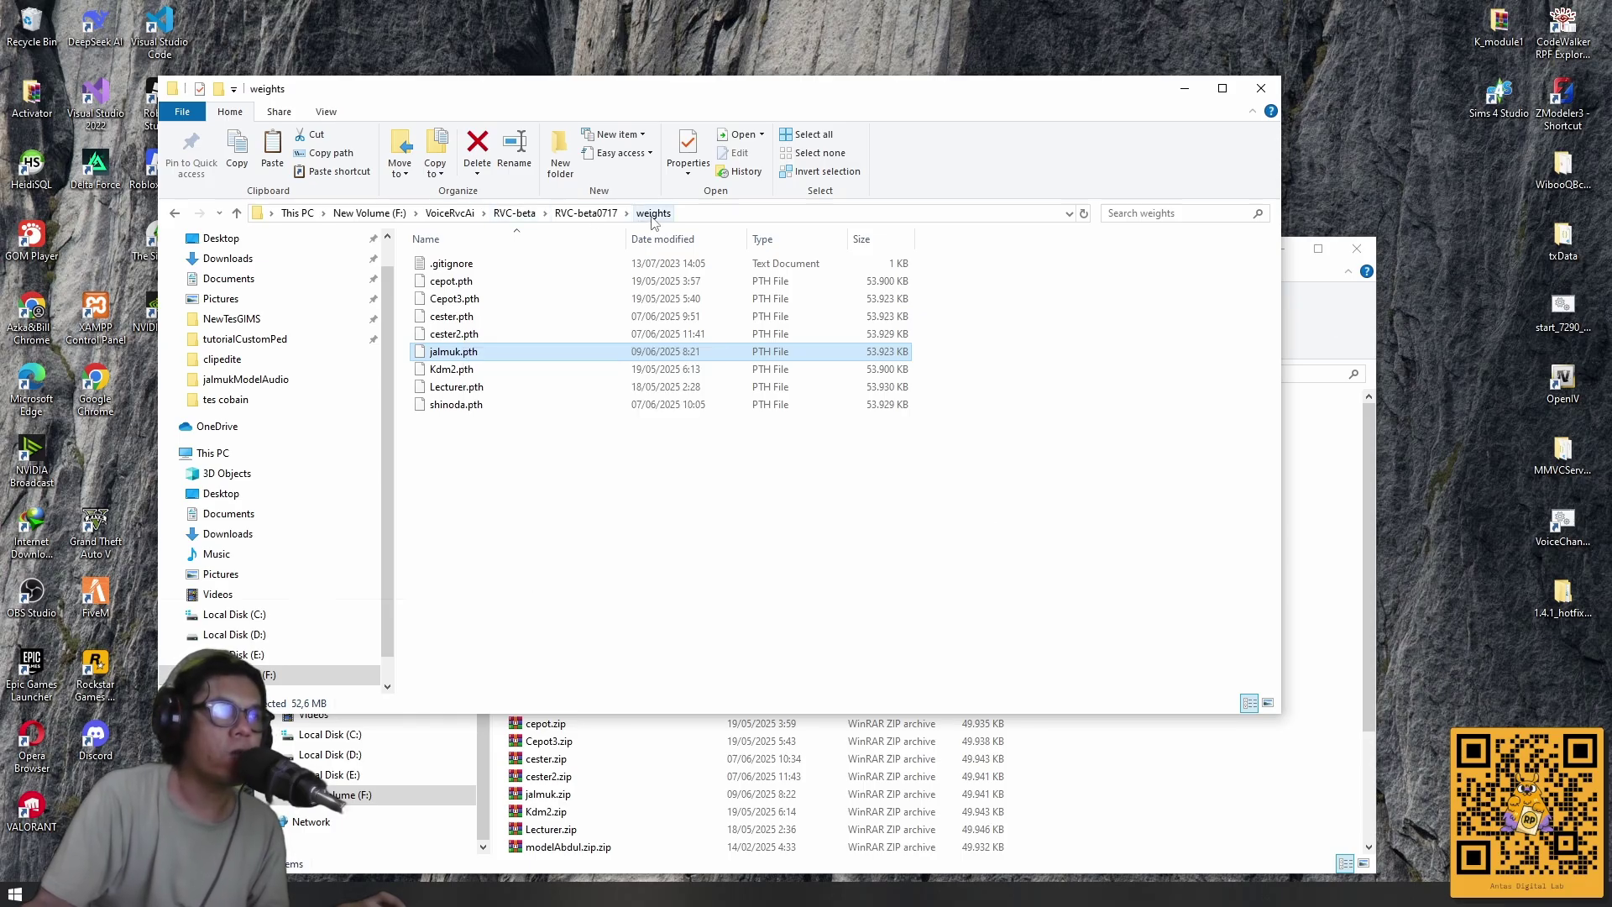
{"action": "left_click", "coordinate": [1286, 325]}
{"action": "scroll", "coordinate": [1078, 636], "scroll_direction": "down", "scroll_amount": 3}
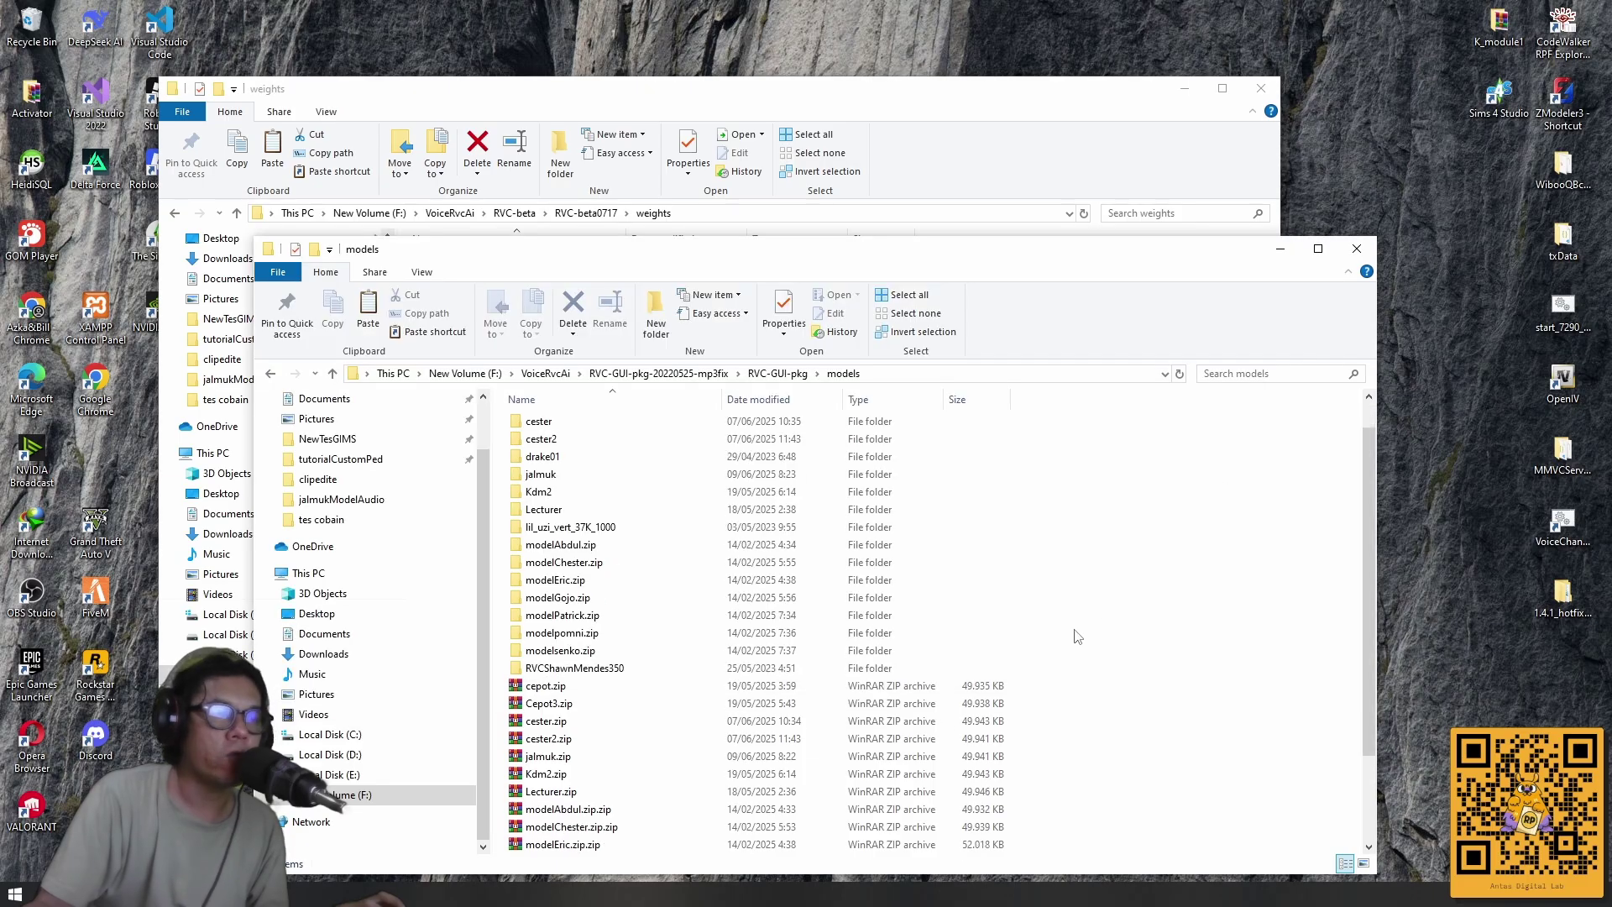
{"action": "right_click", "coordinate": [1064, 549]}
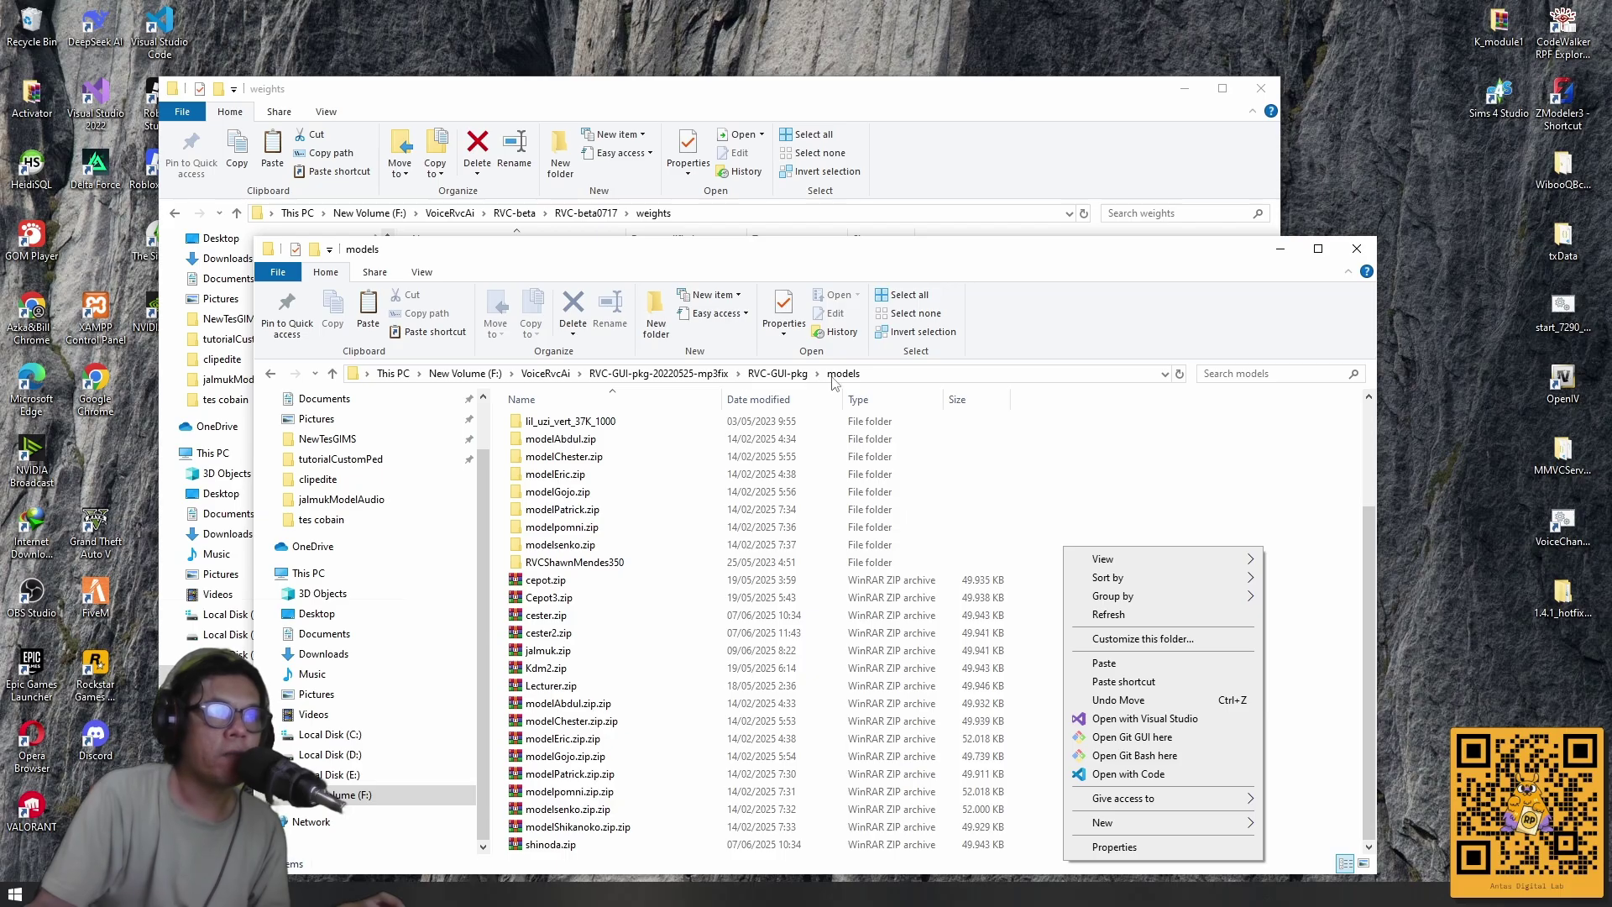
{"action": "left_click", "coordinate": [1114, 665]}
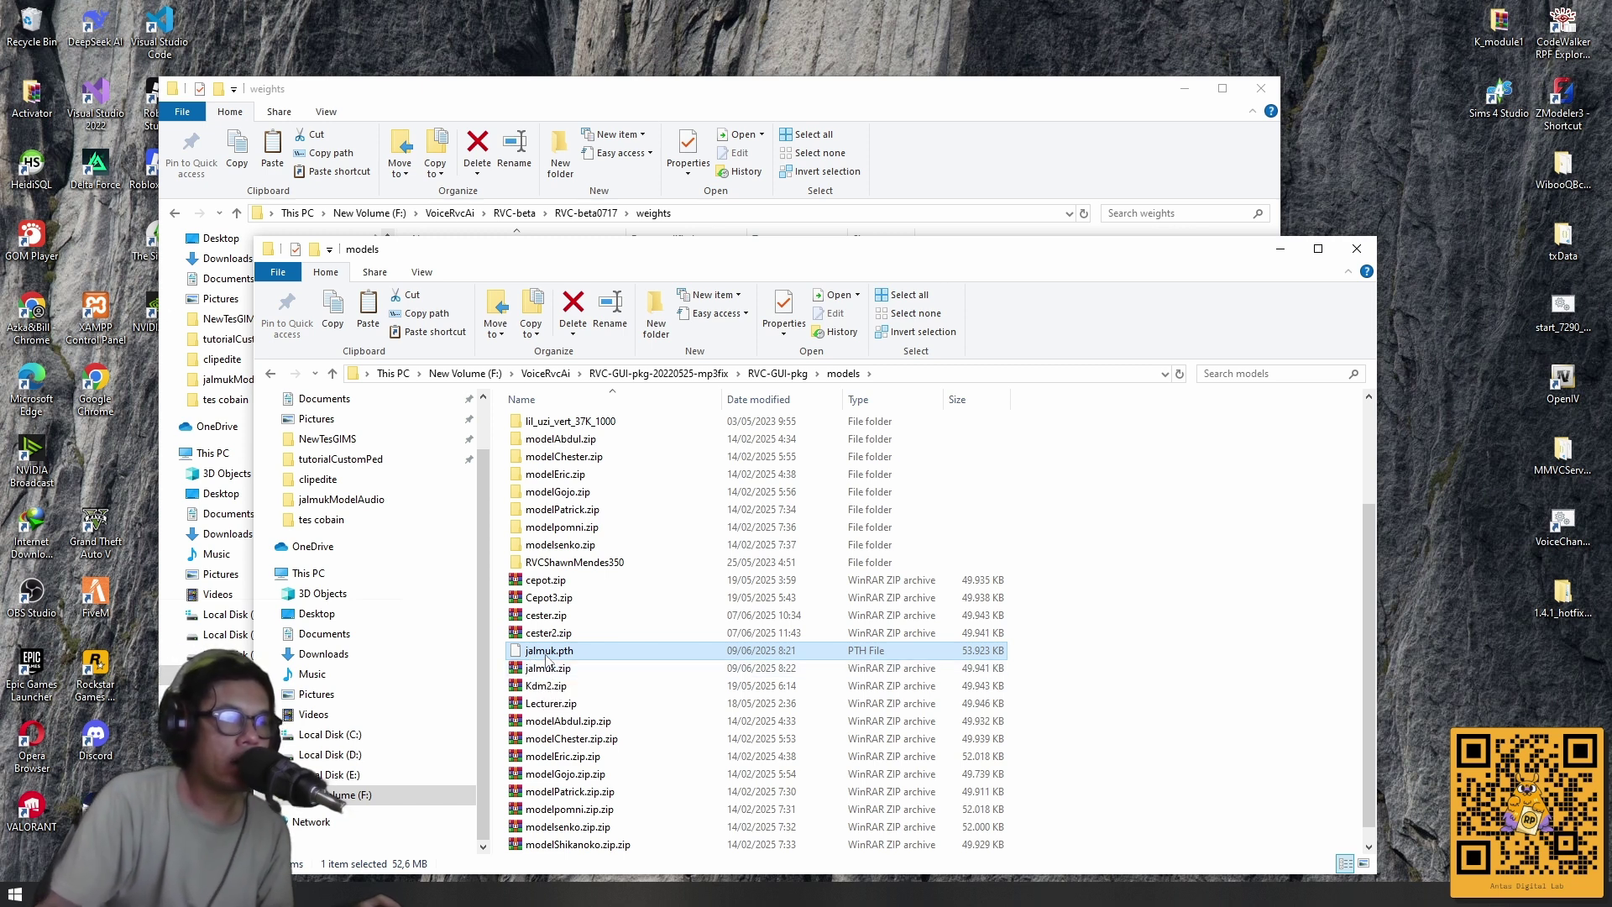
View the compressed (zipped) folder option for jalmuk.pth in the models folder, and delete that copied file.
{"action": "right_click", "coordinate": [547, 656]}
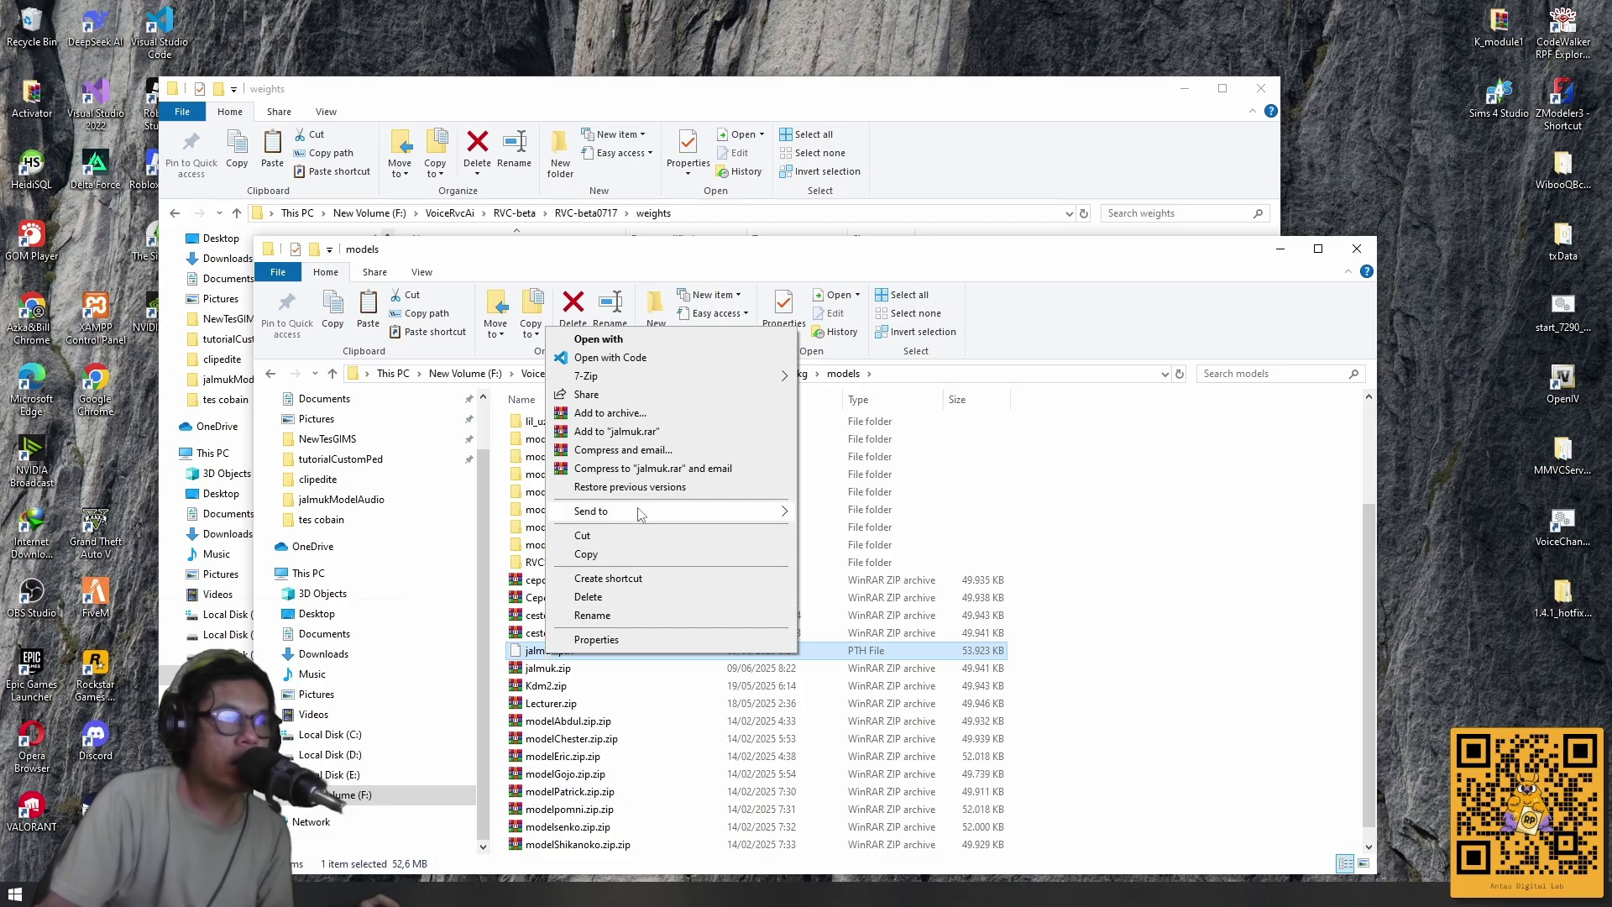
{"action": "mouse_move", "coordinate": [640, 514]}
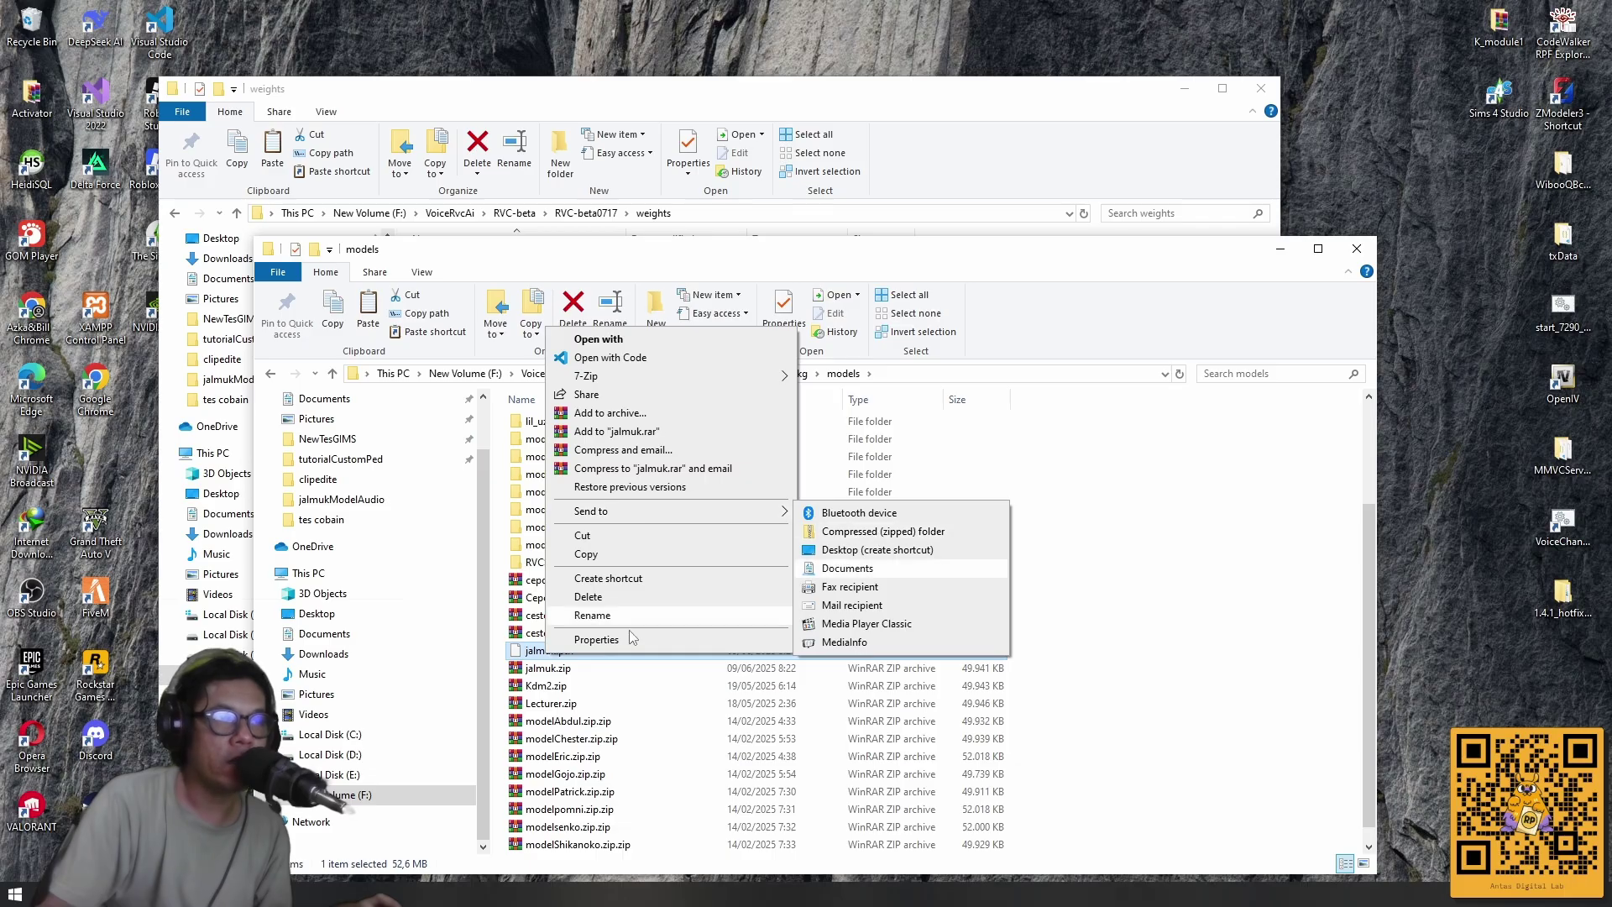
{"action": "left_click", "coordinate": [547, 671]}
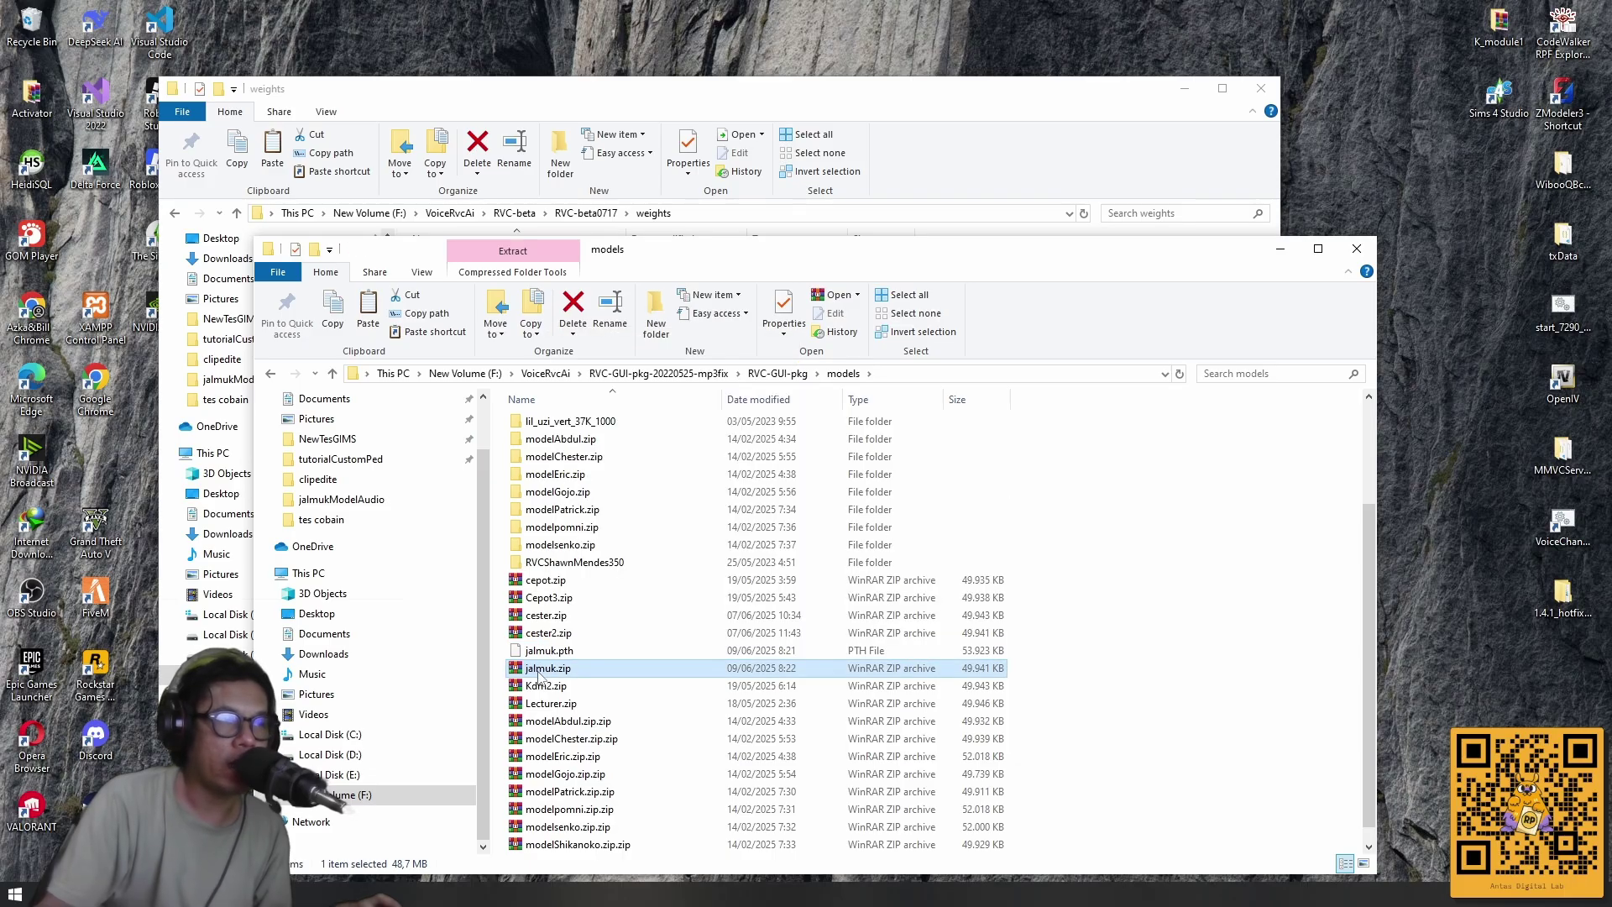
{"action": "left_click", "coordinate": [538, 655]}
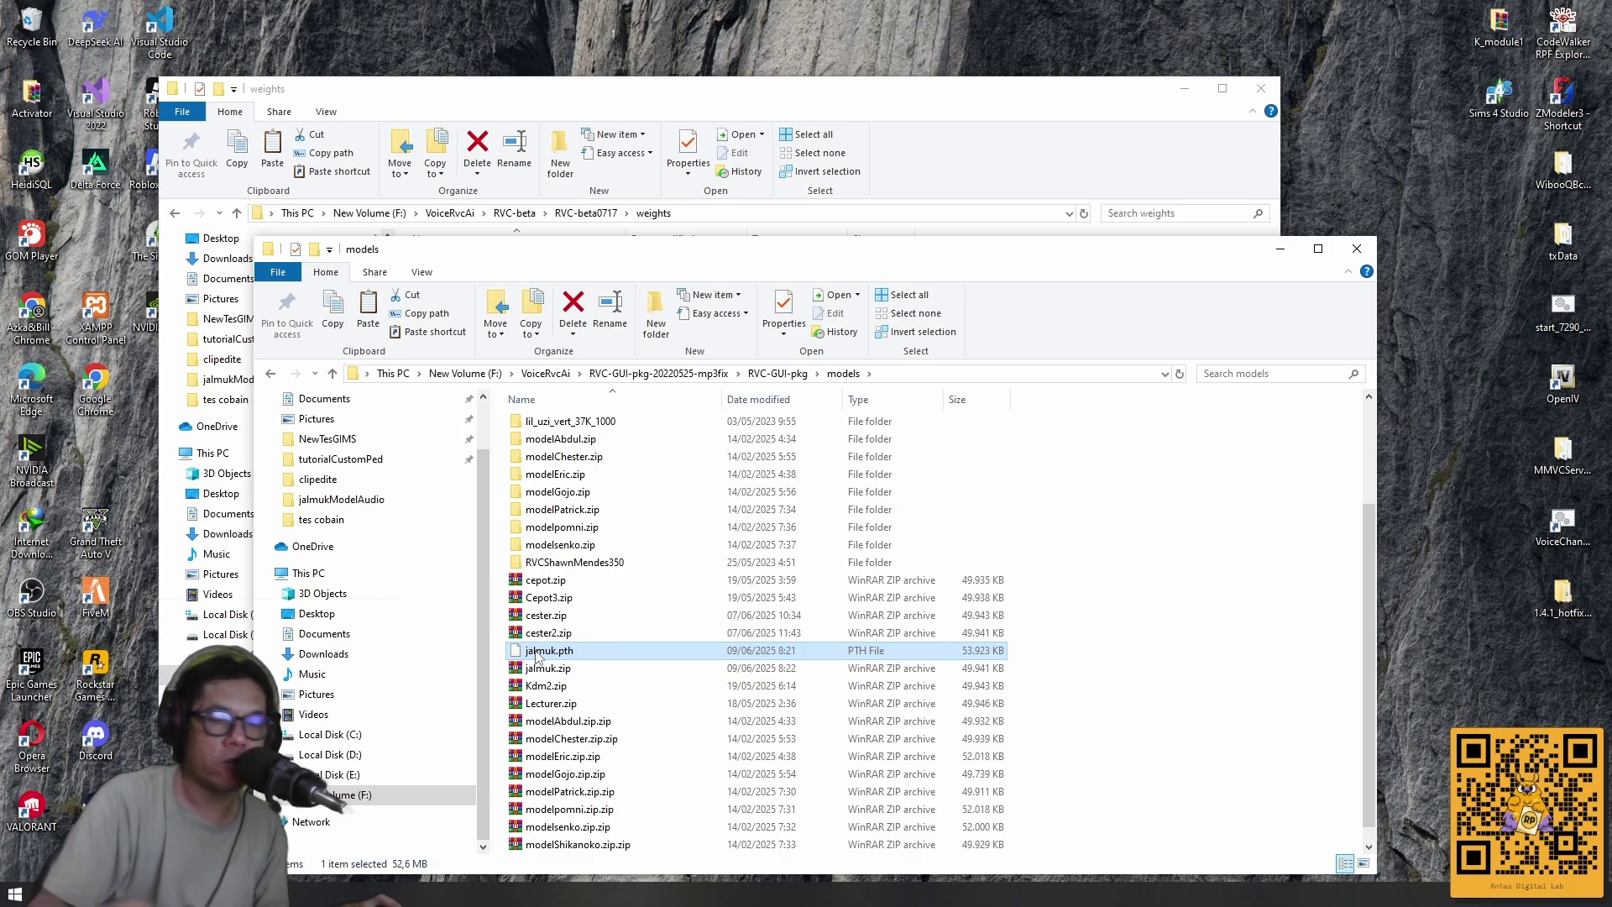
{"action": "key", "text": "Delete"}
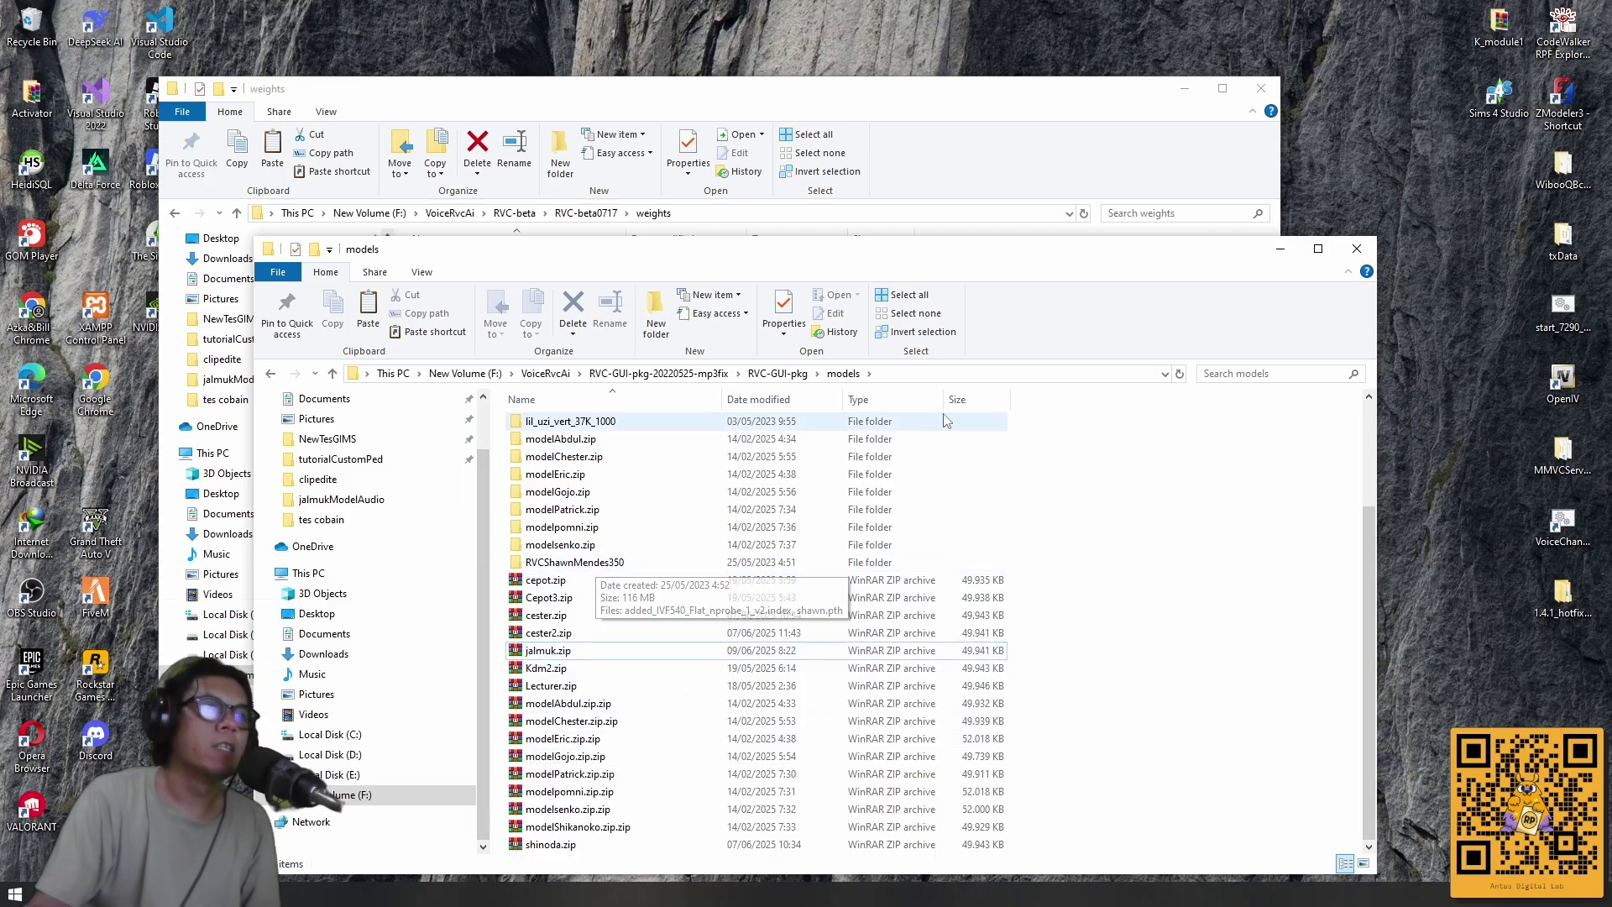
Go back to the RVC-GUI-pkg folder and run RVC-GUI.bat as administrator.
{"action": "left_click", "coordinate": [333, 374]}
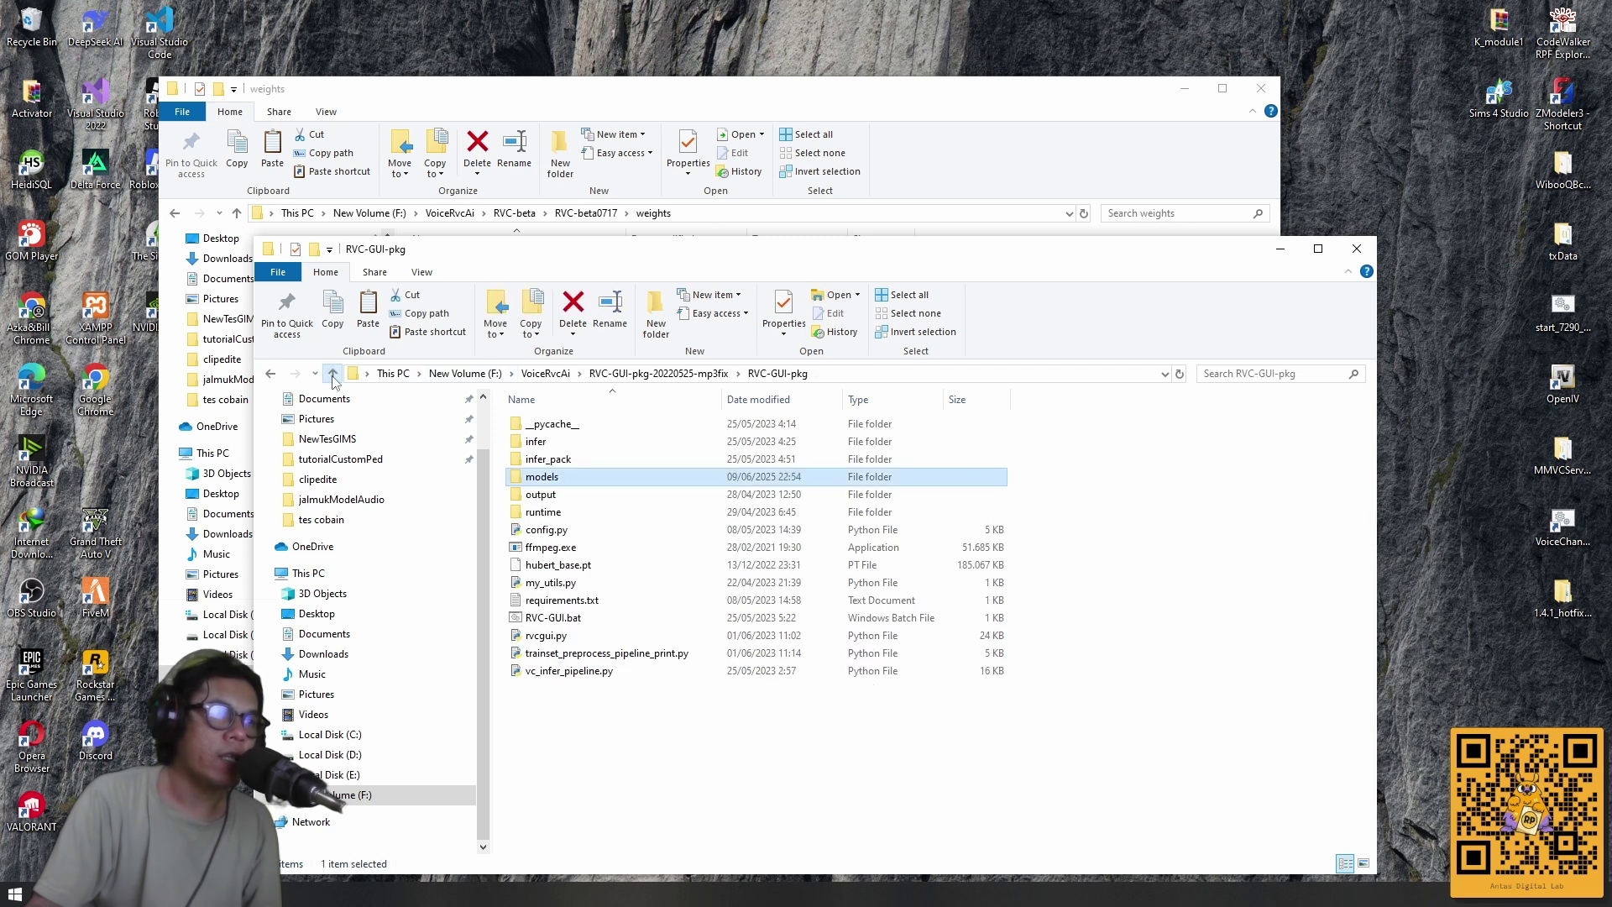
{"action": "right_click", "coordinate": [536, 622]}
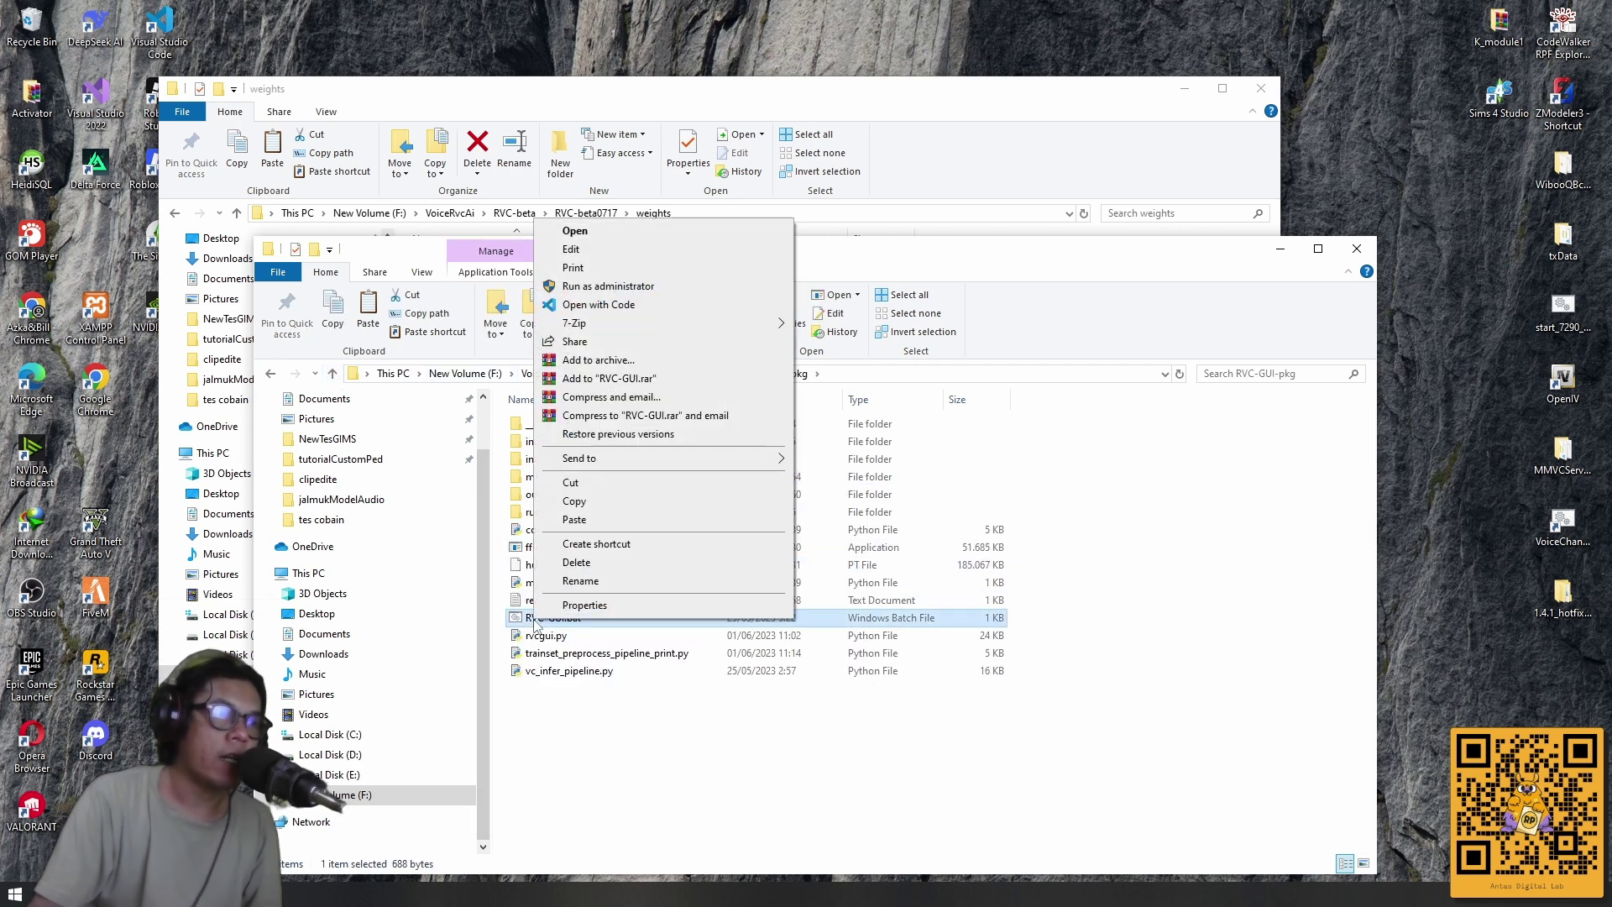
{"action": "left_click", "coordinate": [614, 287]}
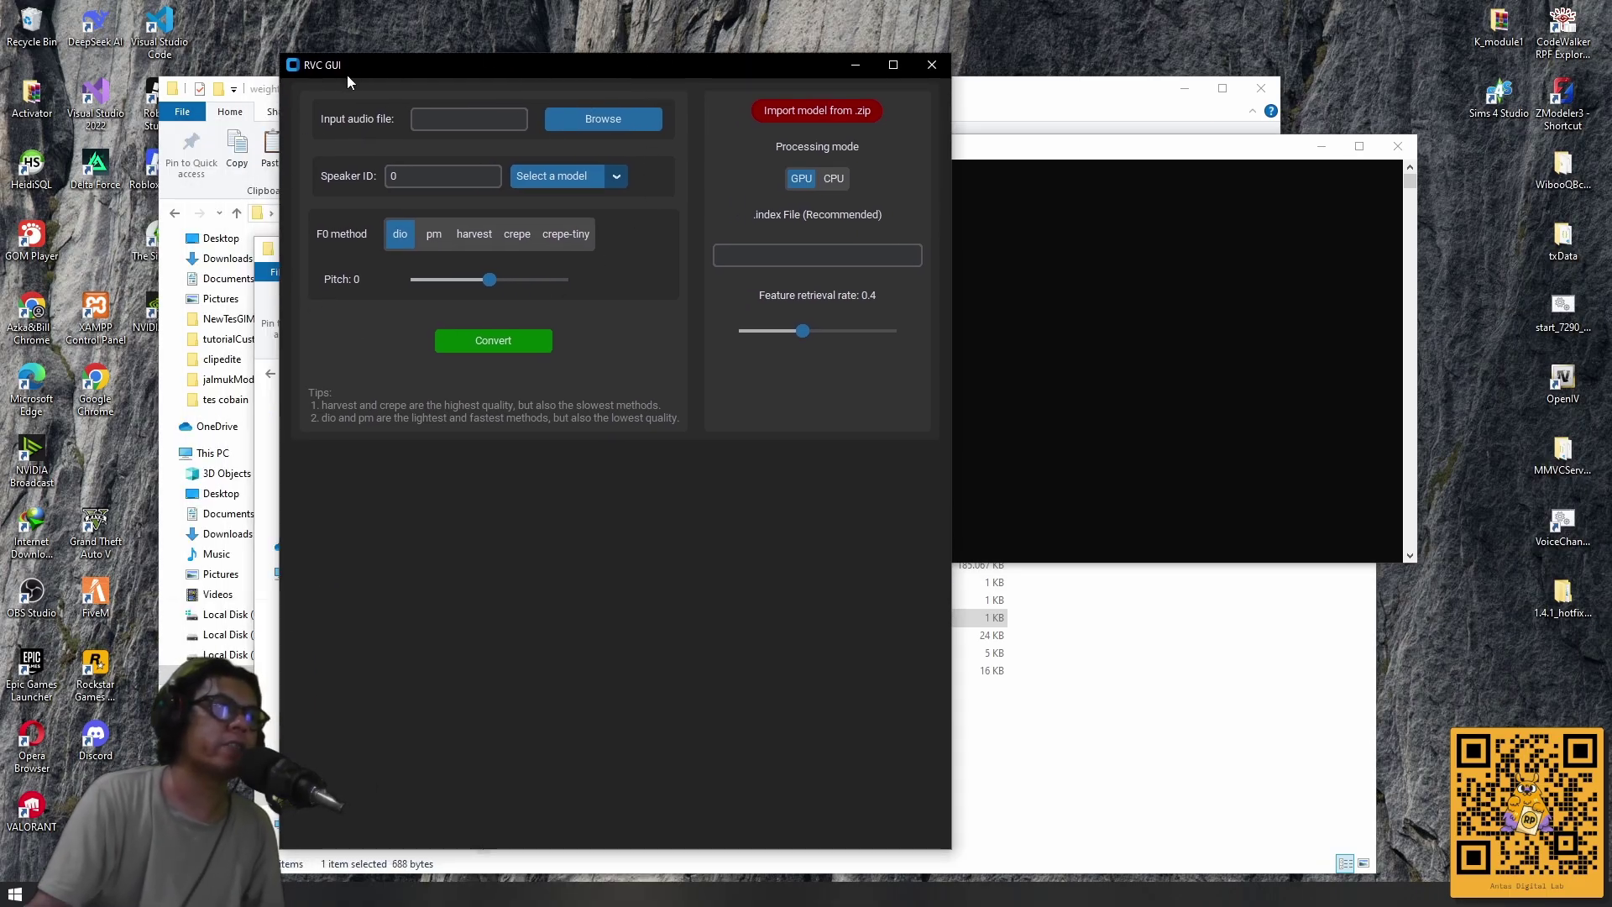
Import the model archive jalmuk.zip from the models folder of RVC-GUI-pkg.
{"action": "left_click", "coordinate": [804, 118]}
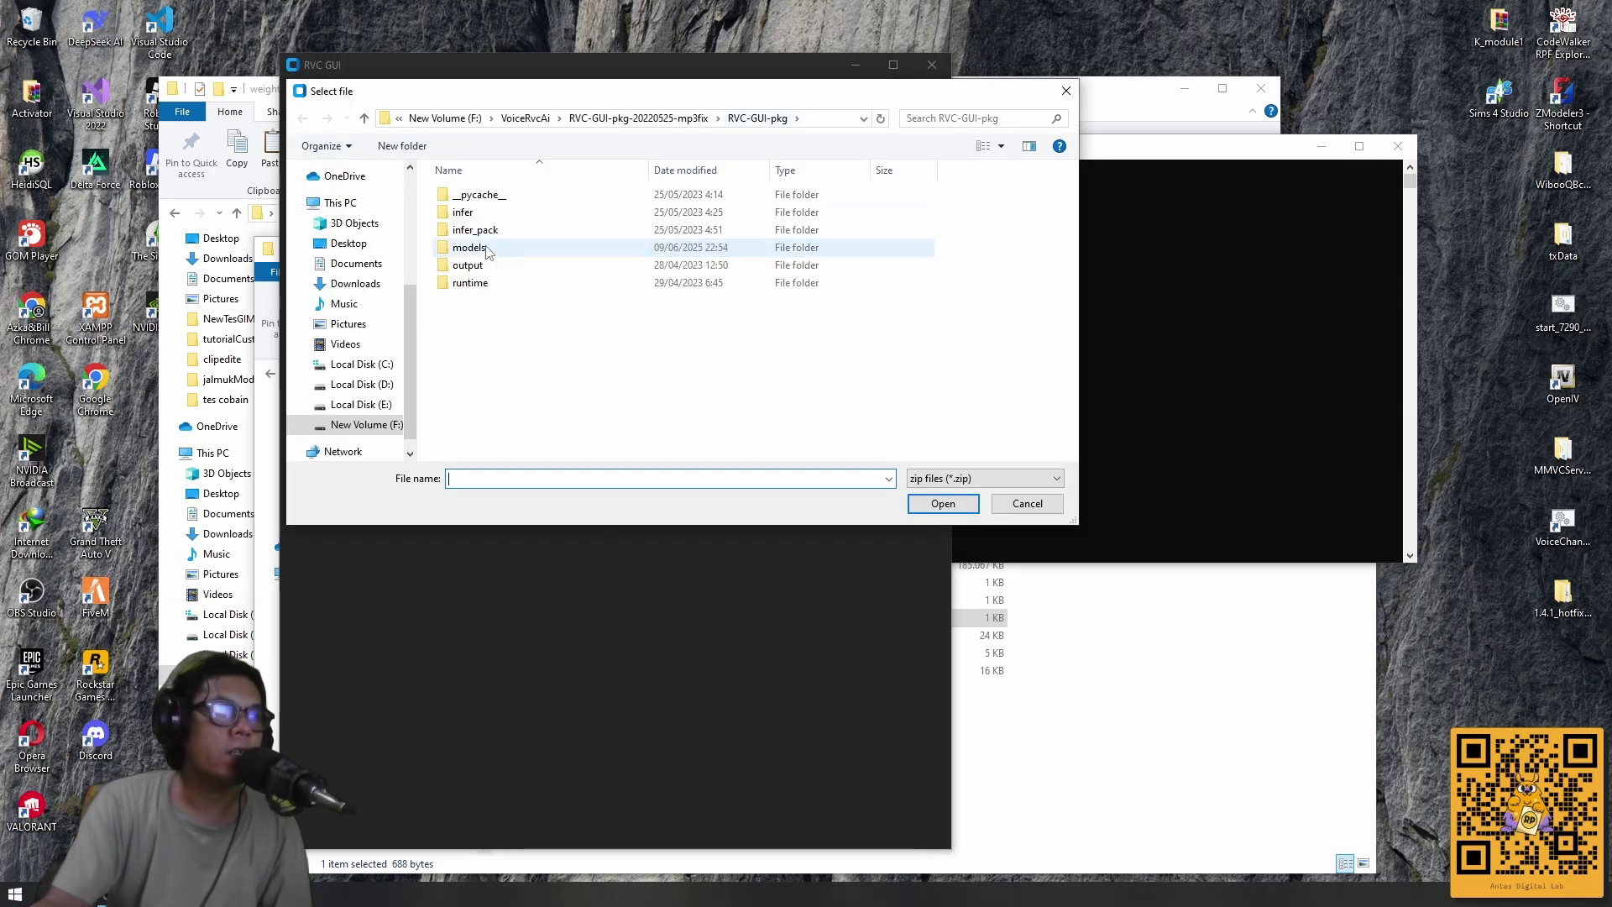
{"action": "double_click", "coordinate": [493, 250]}
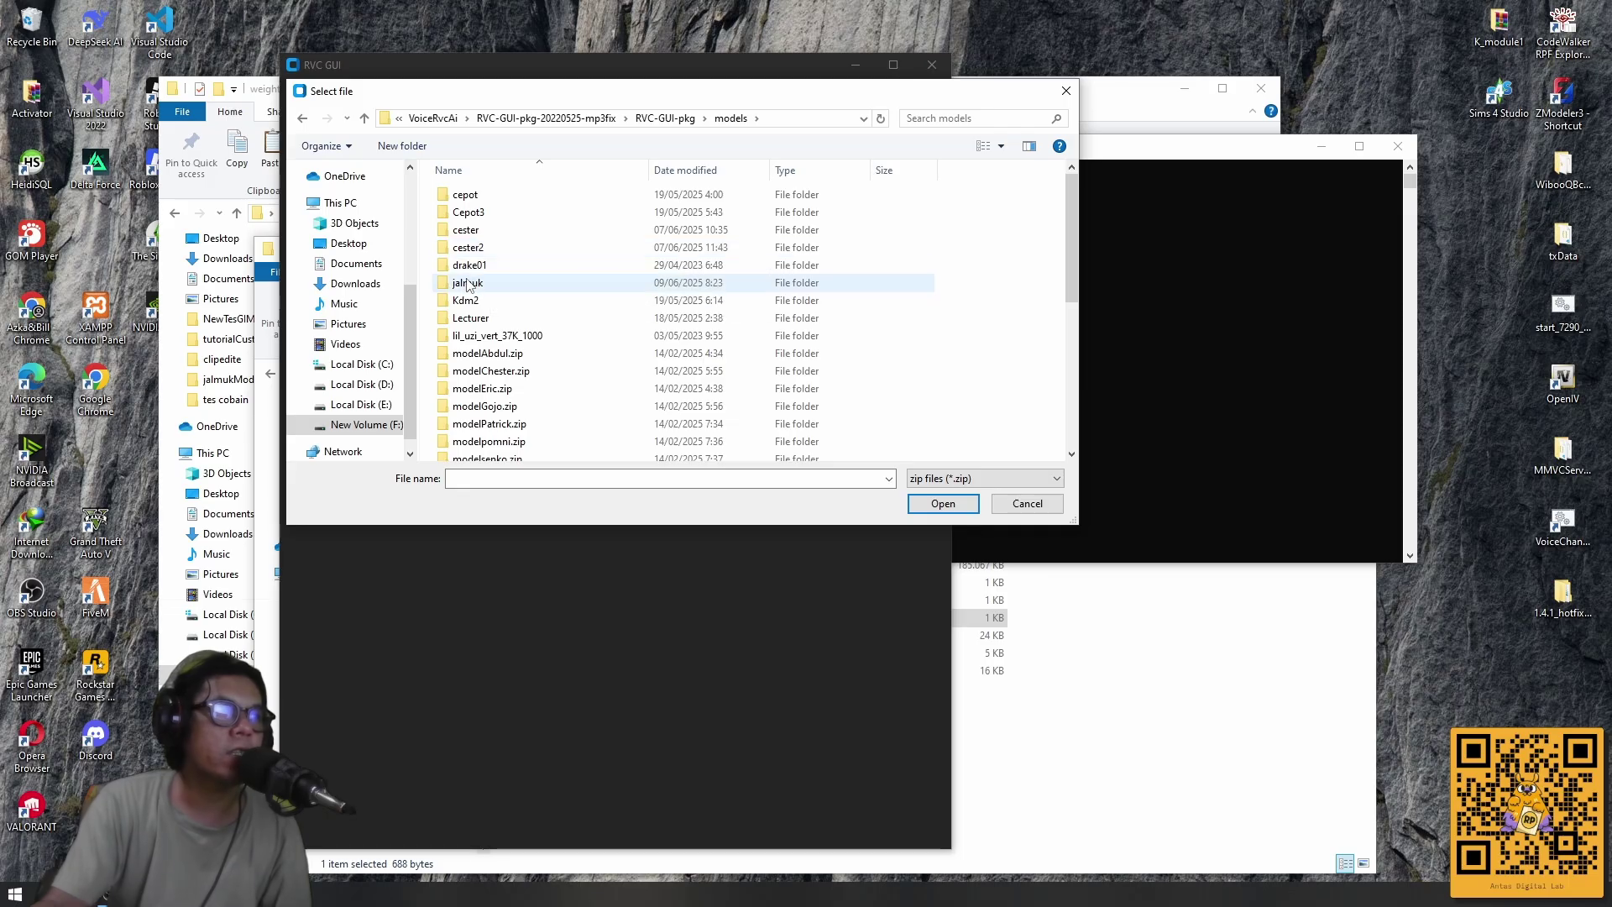
{"action": "scroll", "coordinate": [468, 286], "scroll_direction": "down", "scroll_amount": 6}
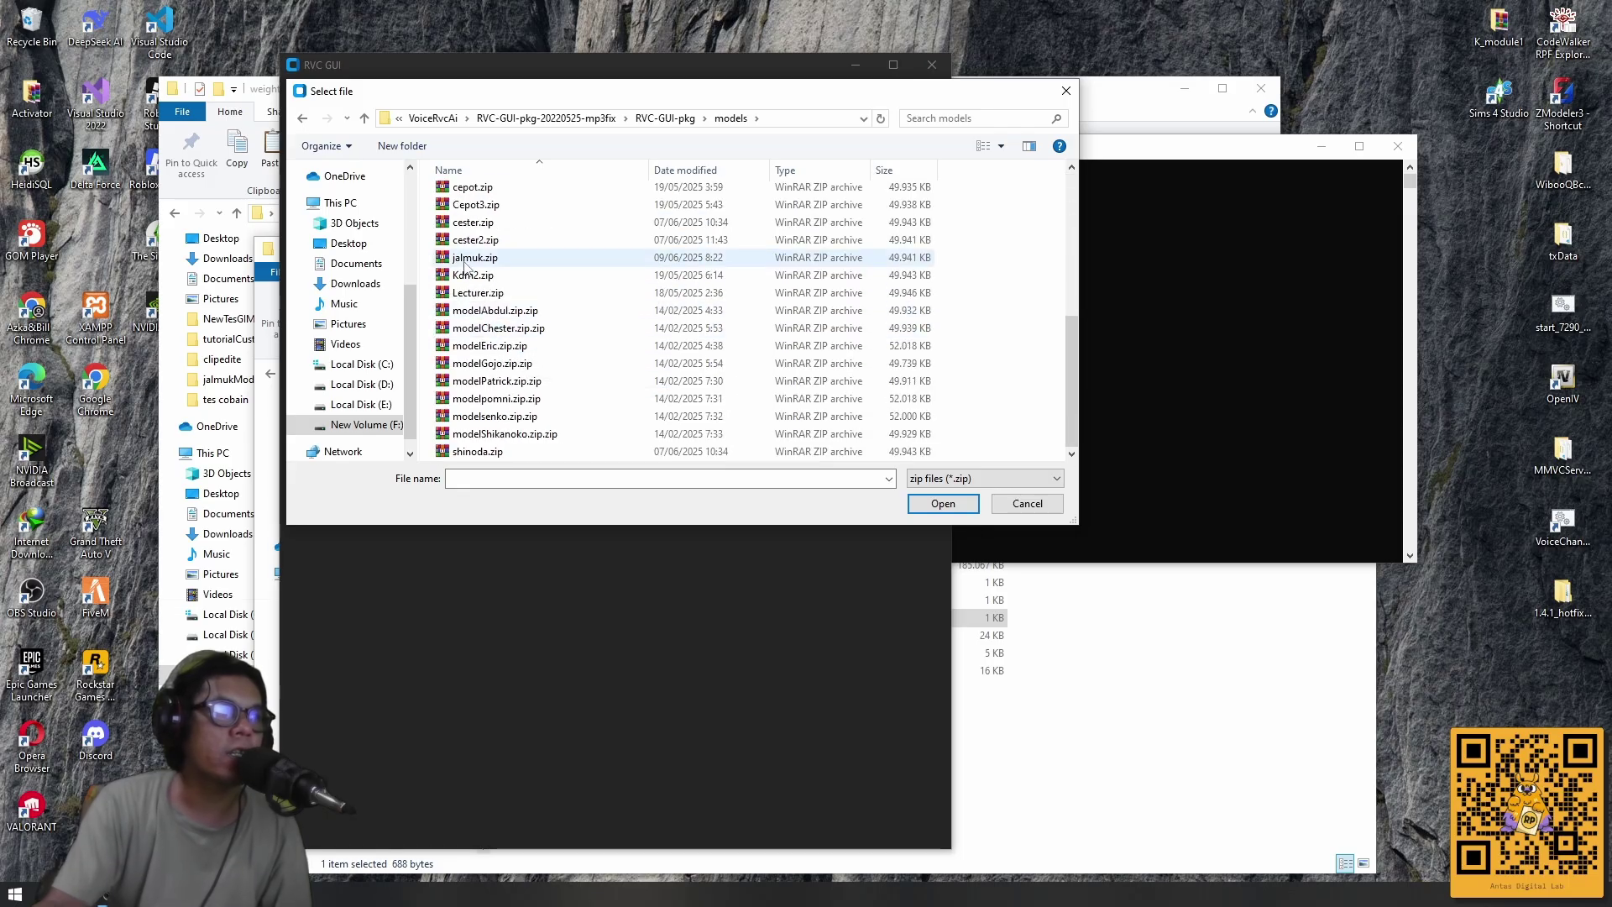
{"action": "left_click", "coordinate": [467, 262]}
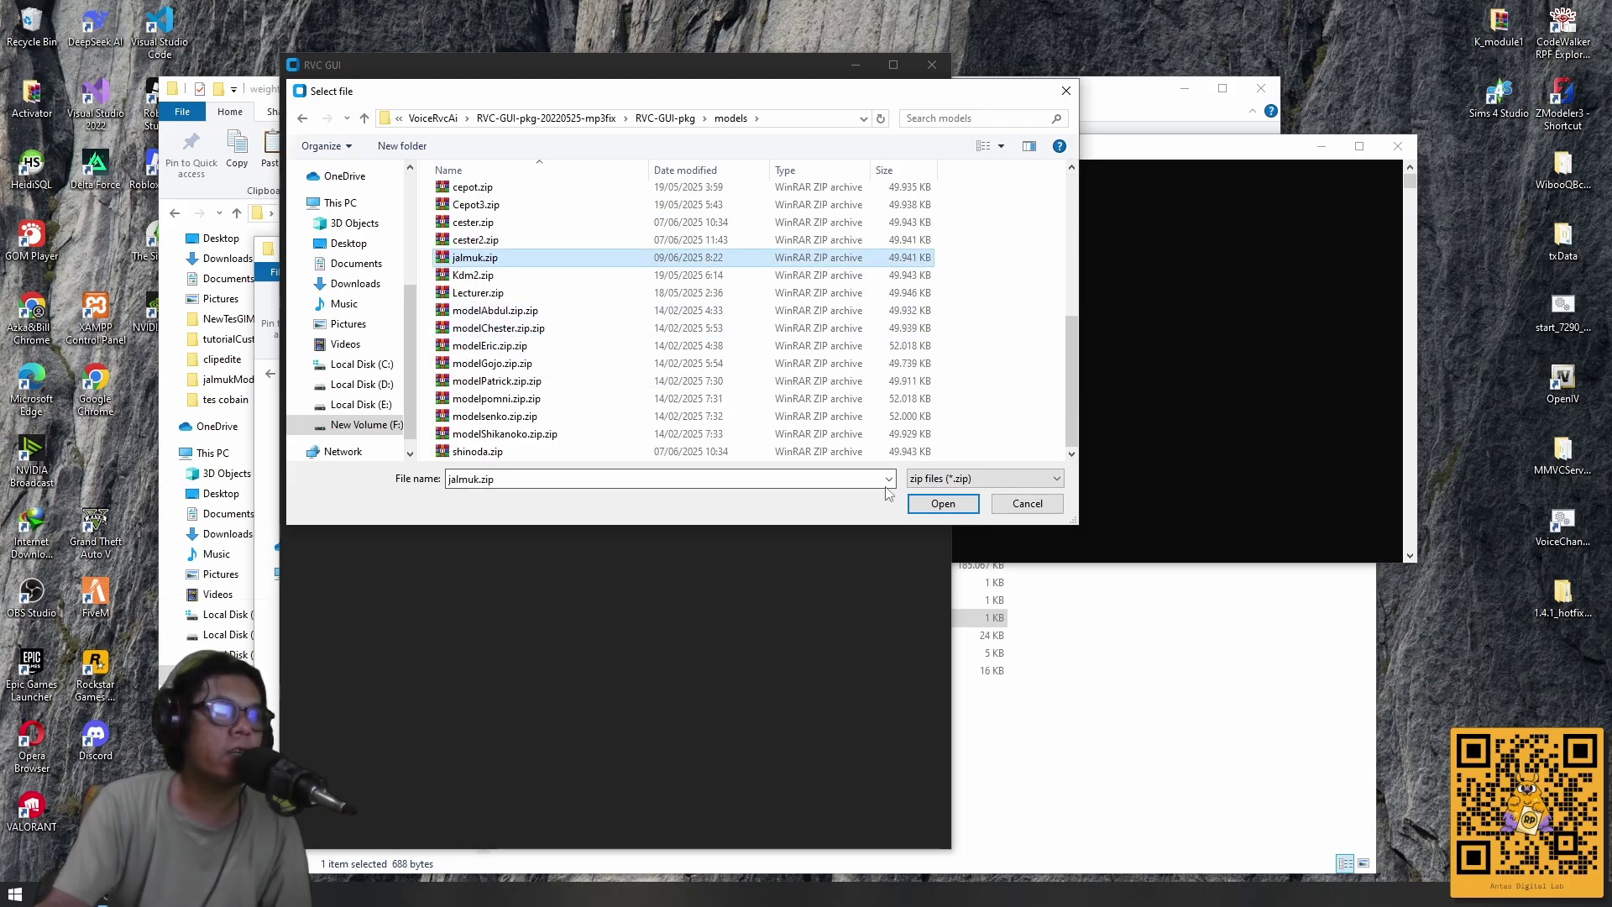
{"action": "left_click", "coordinate": [943, 503]}
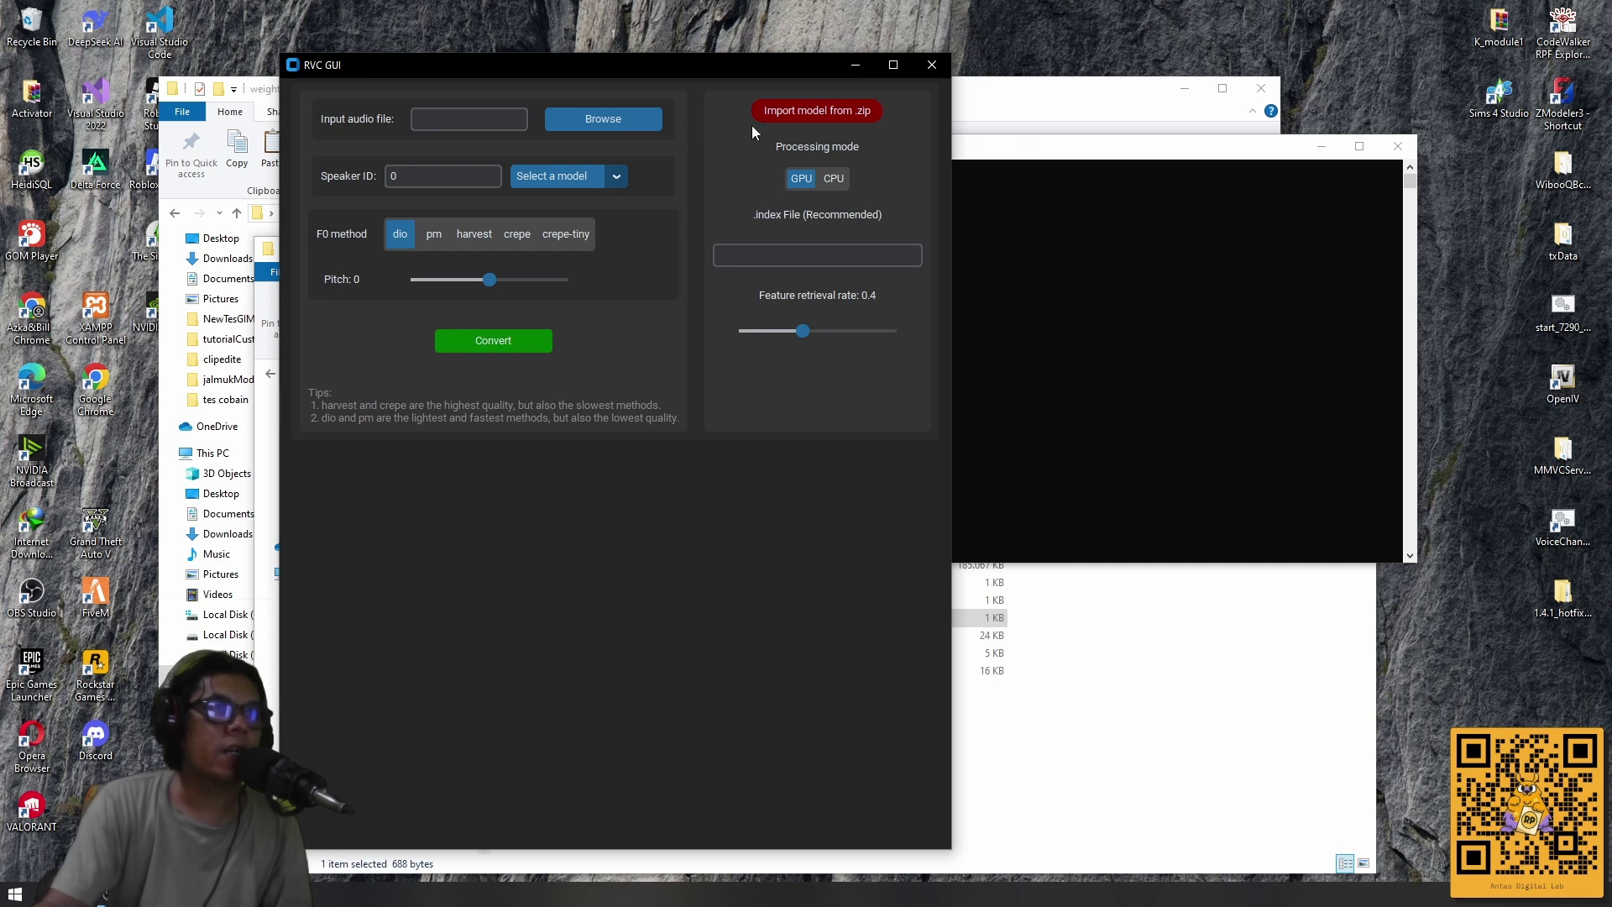
Choose jalmuk as the voice model and set the F0 method to harvest.
{"action": "left_click", "coordinate": [616, 175]}
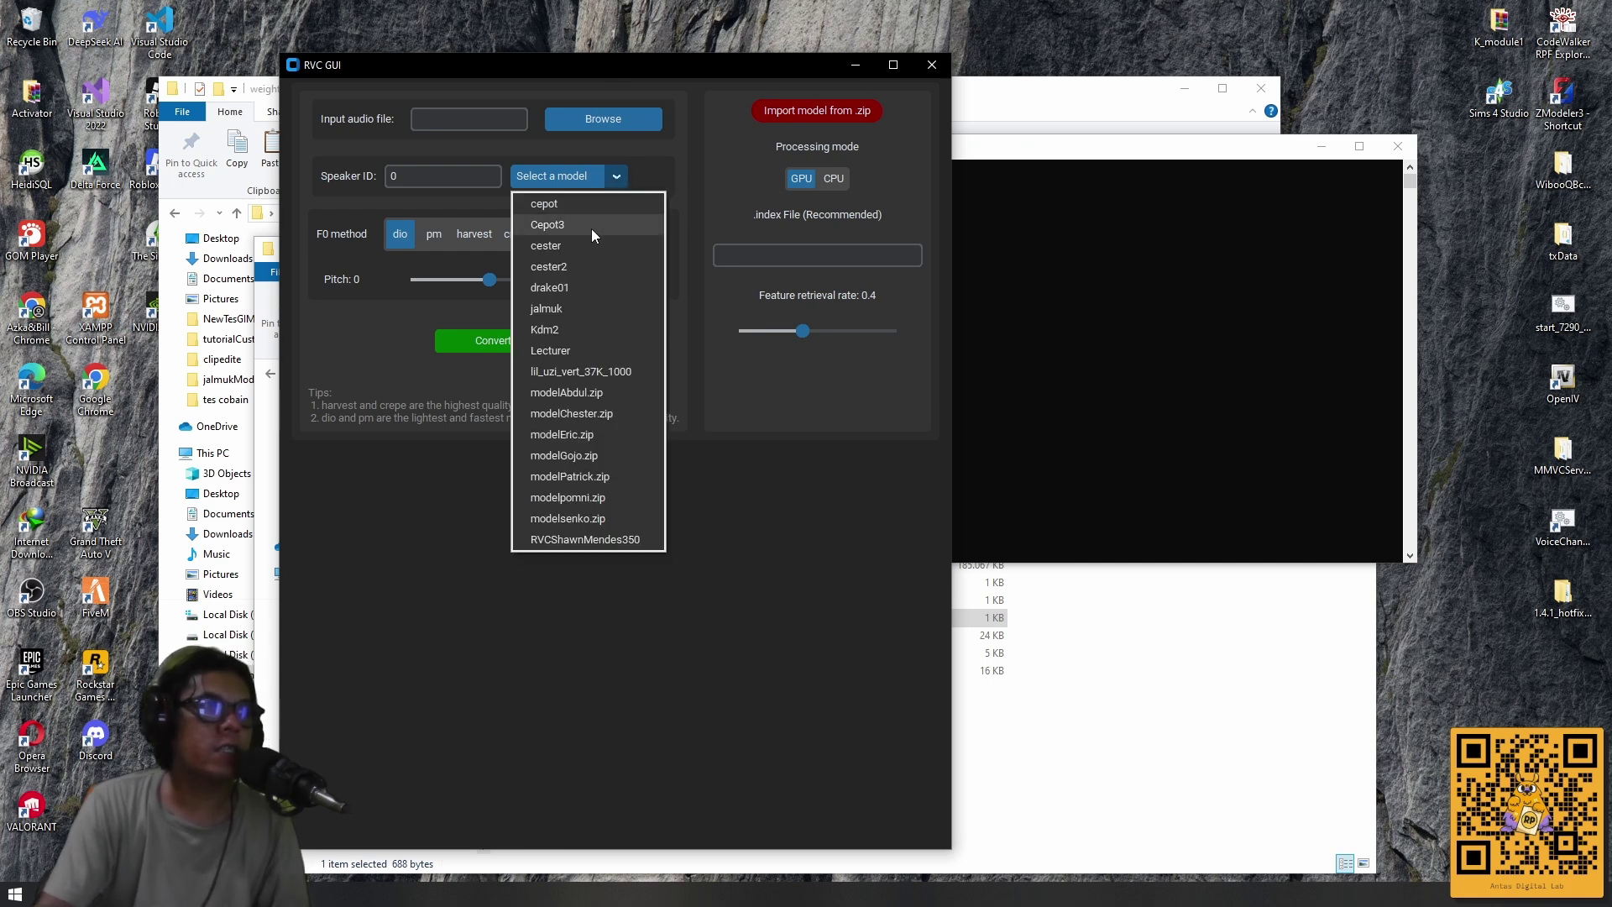
{"action": "left_click", "coordinate": [543, 309]}
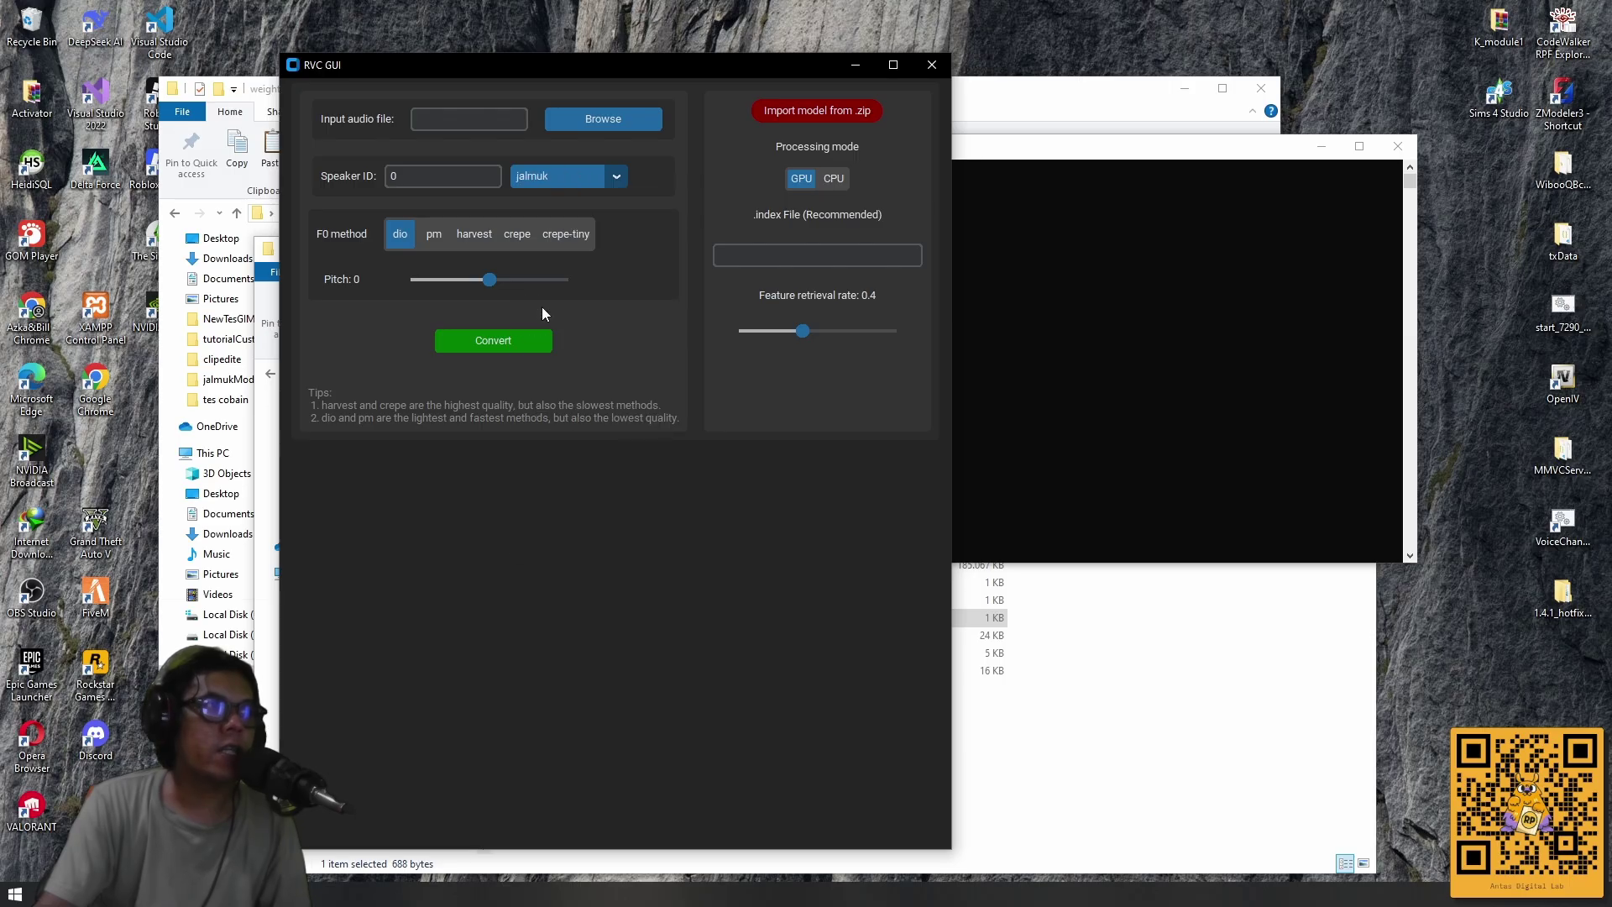
{"action": "left_click", "coordinate": [470, 243]}
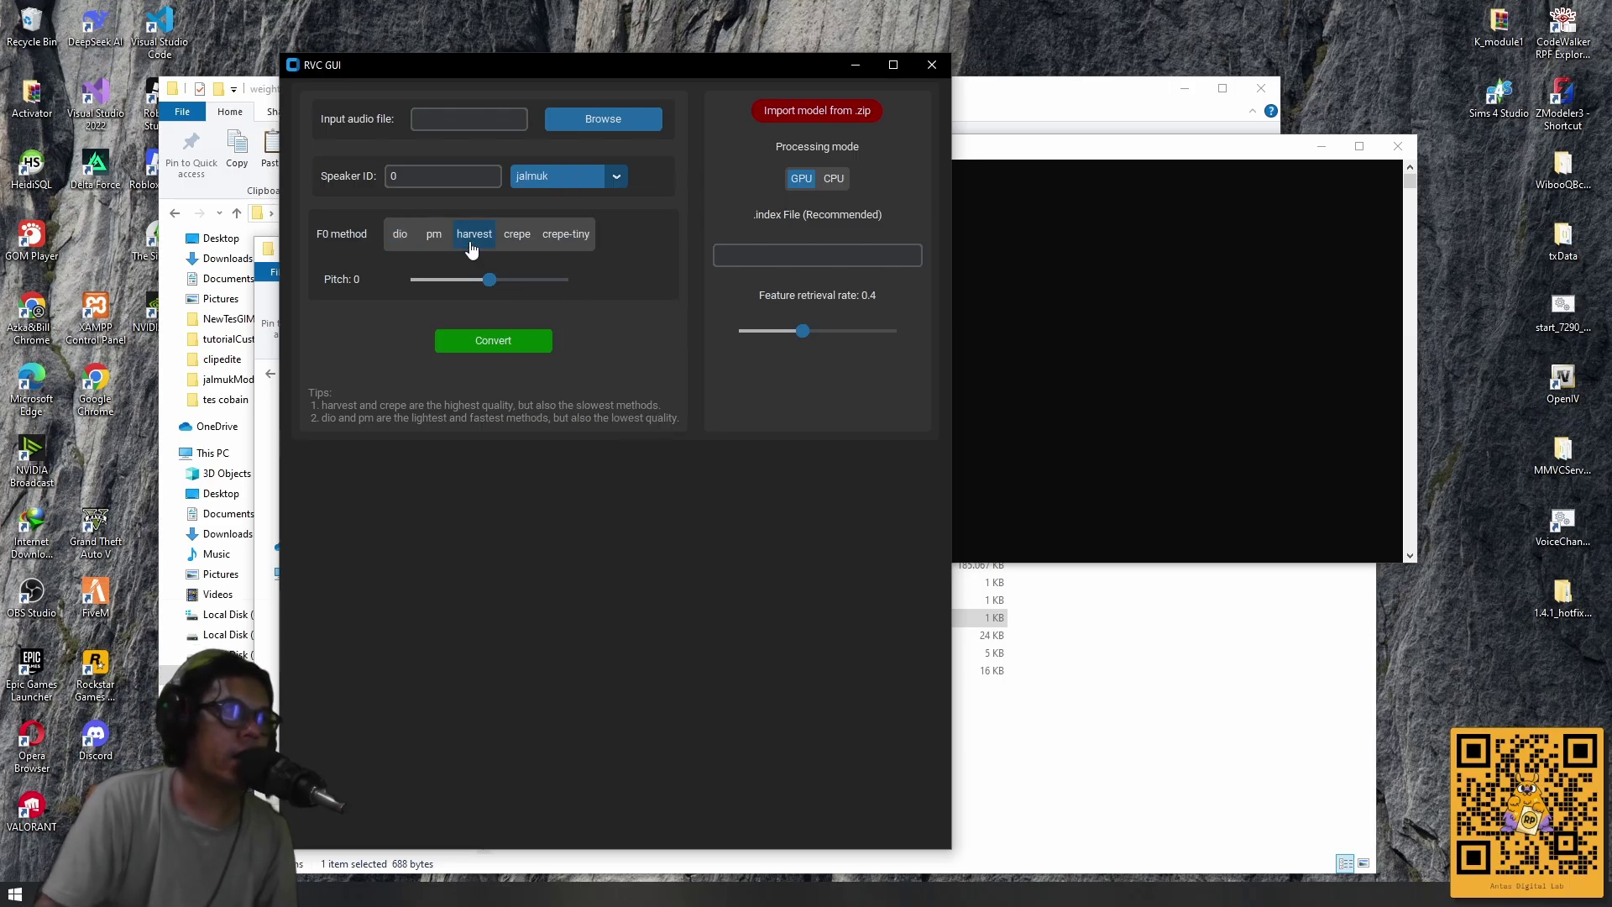
Load plngSklhAudio.wav from the projectAI > audio > jalmukModelAudio folder on drive F: as the input audio file.
{"action": "left_click", "coordinate": [615, 126]}
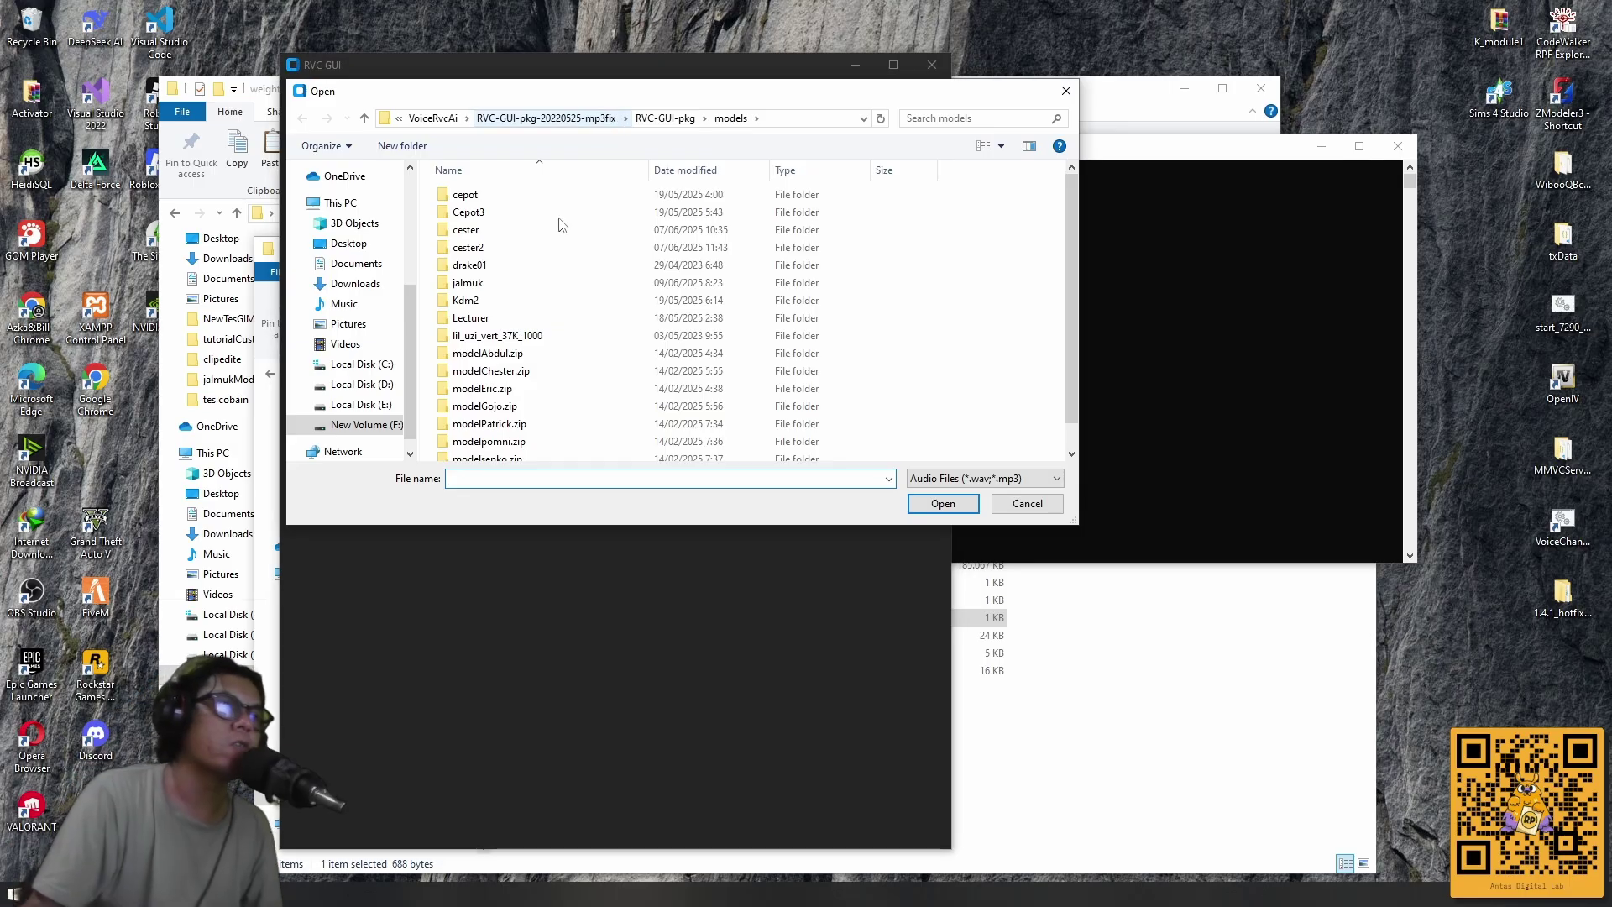
{"action": "left_click", "coordinate": [375, 429]}
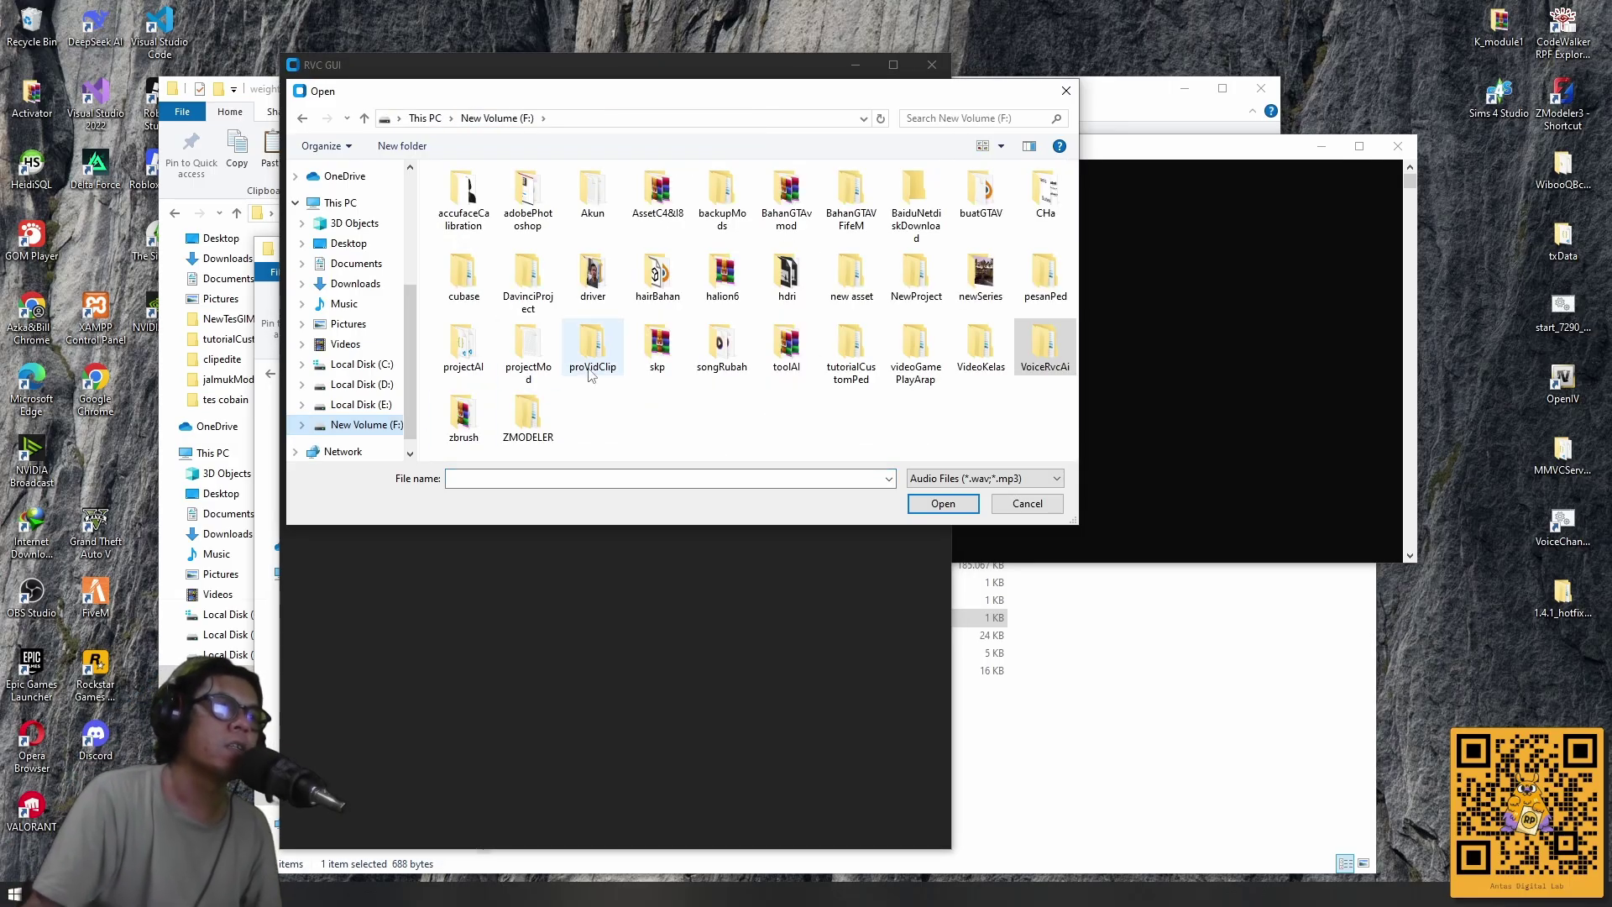
{"action": "double_click", "coordinate": [529, 344]}
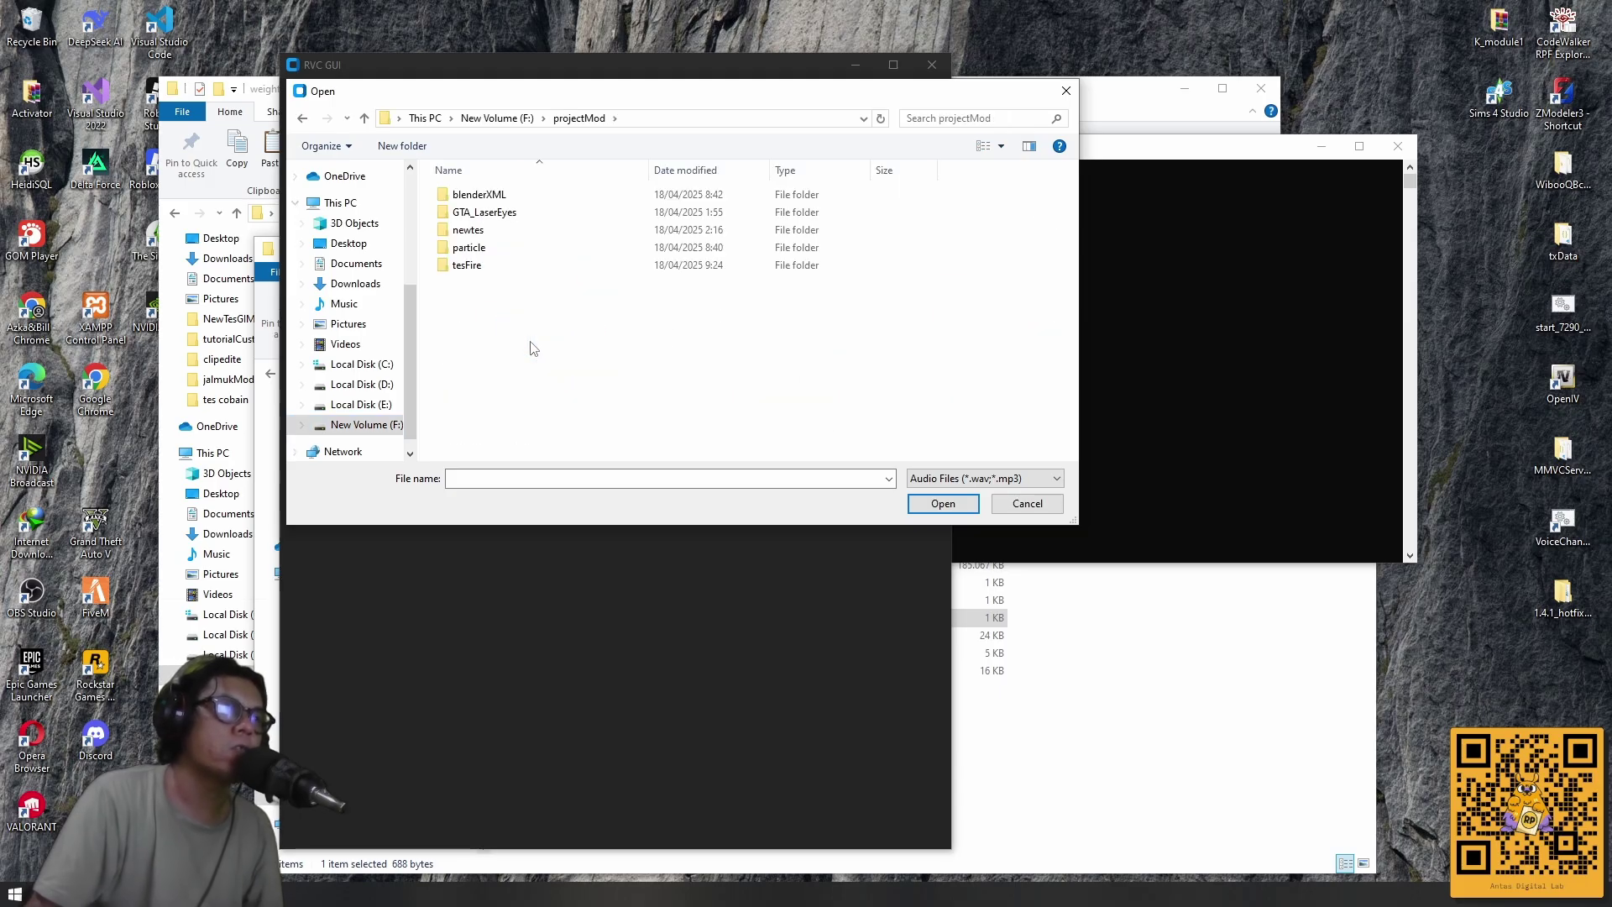
{"action": "left_click", "coordinate": [347, 117]}
{"action": "left_click", "coordinate": [364, 117]}
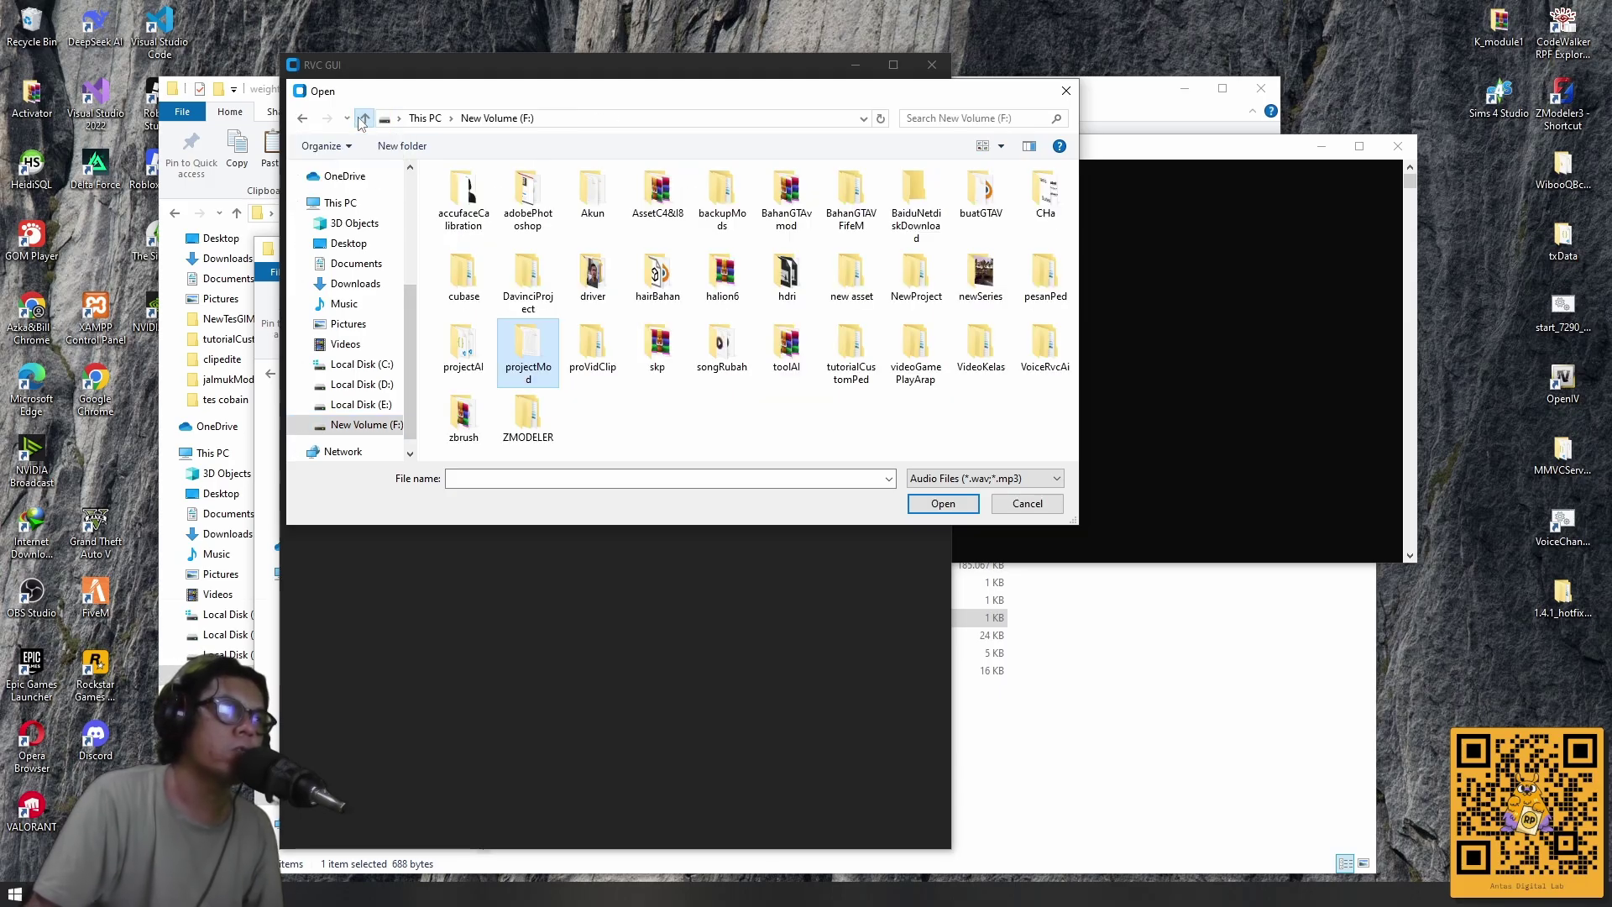
{"action": "double_click", "coordinate": [464, 349]}
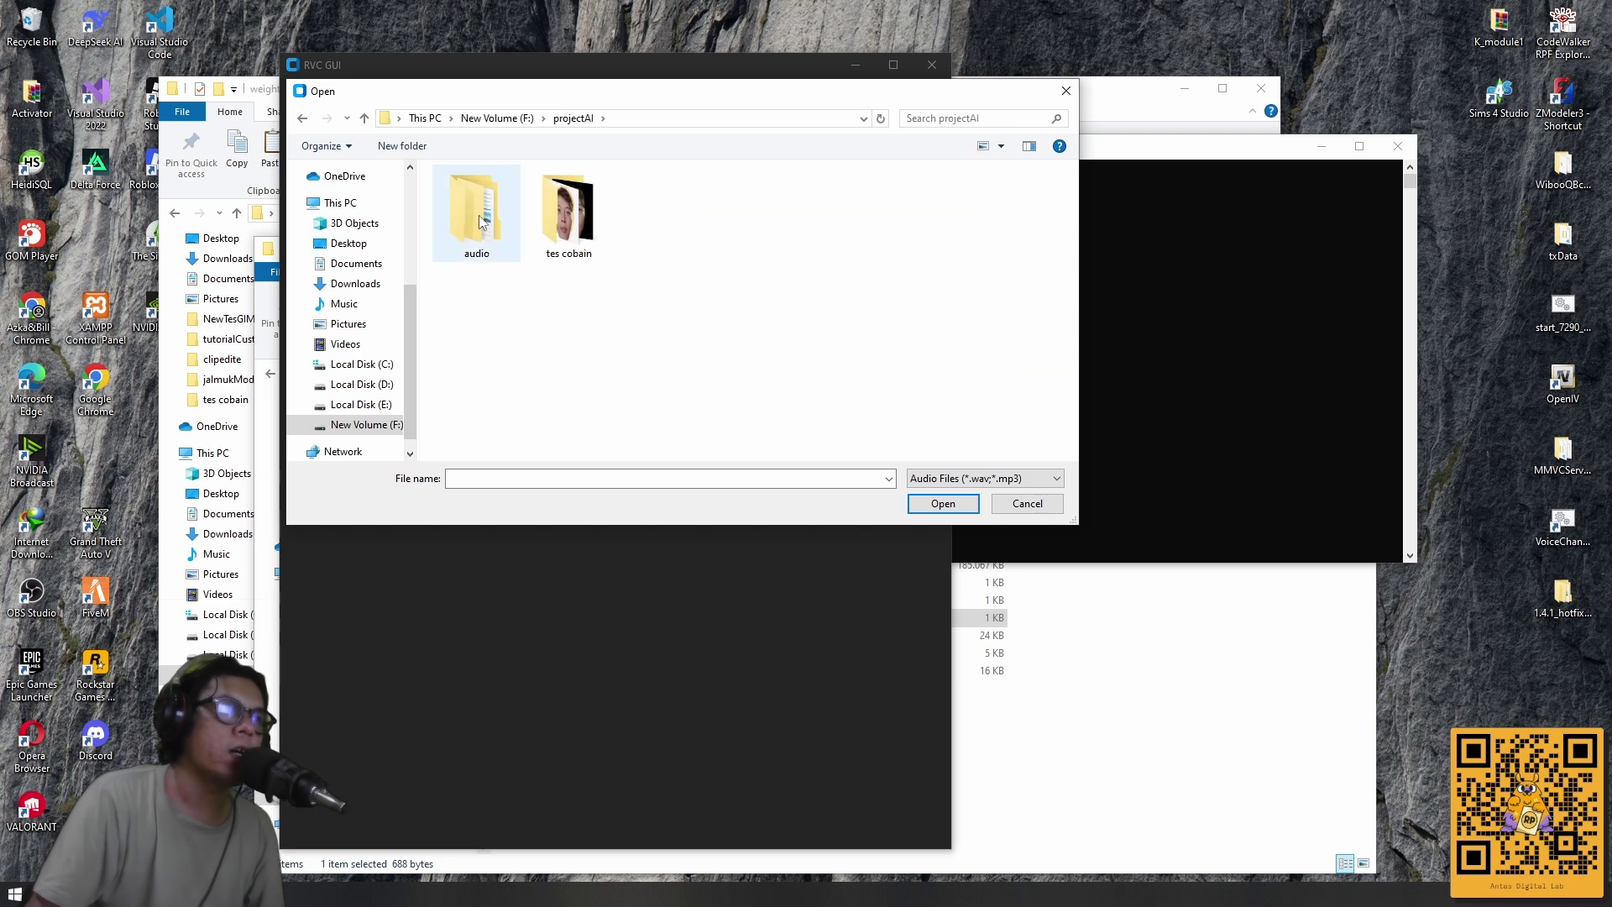
{"action": "double_click", "coordinate": [483, 222]}
{"action": "double_click", "coordinate": [529, 219]}
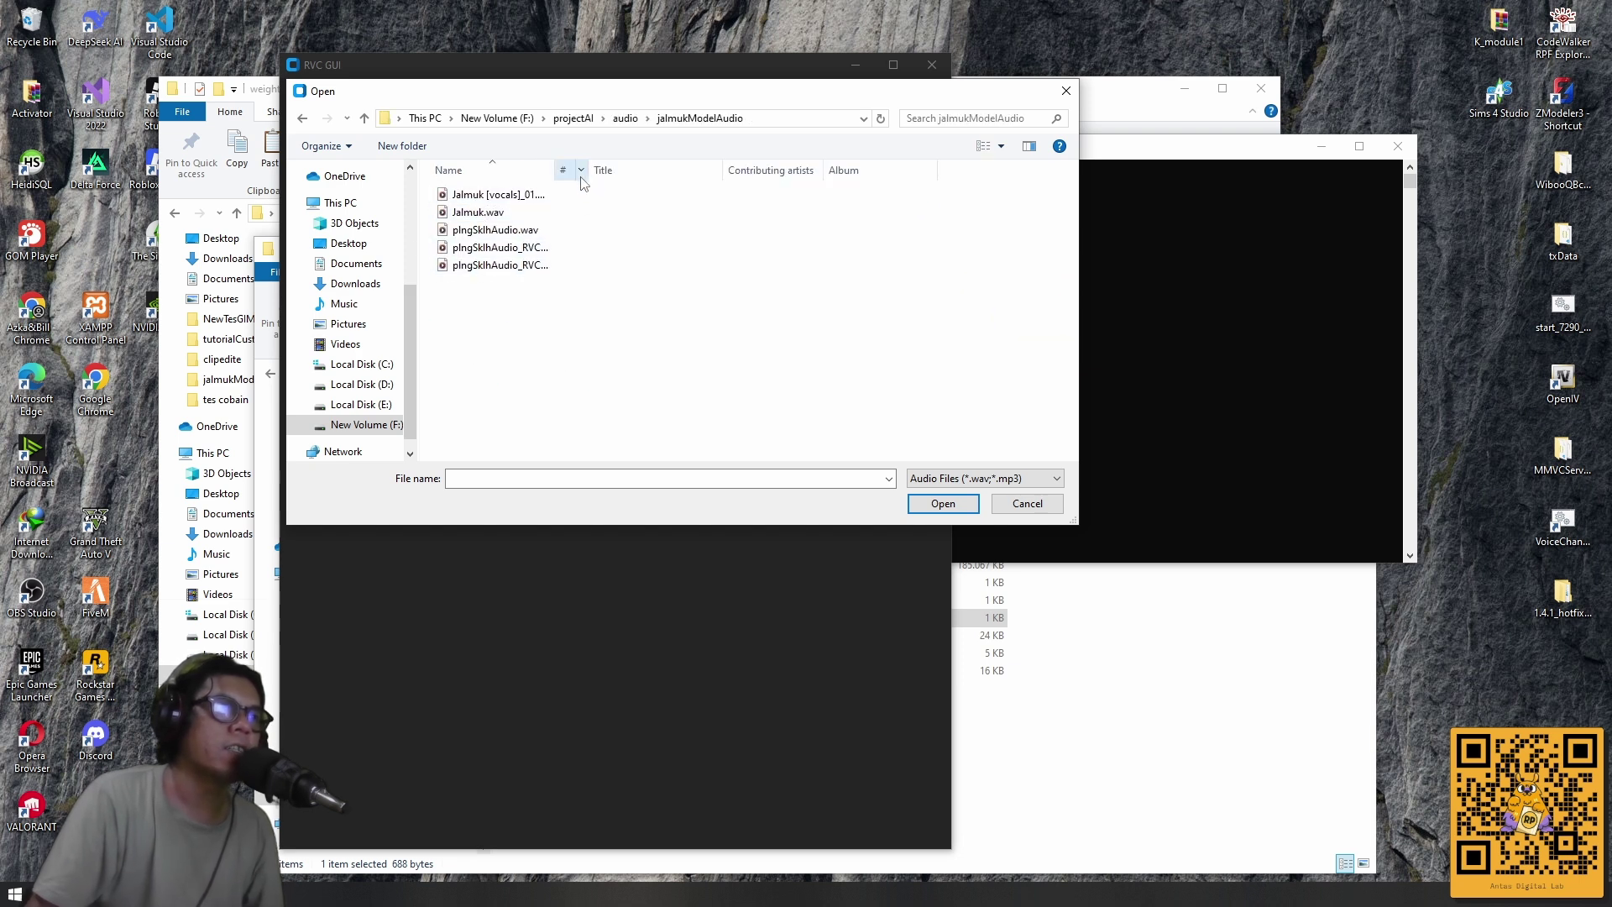
{"action": "left_click_drag", "start_coordinate": [589, 171], "coordinate": [661, 173]}
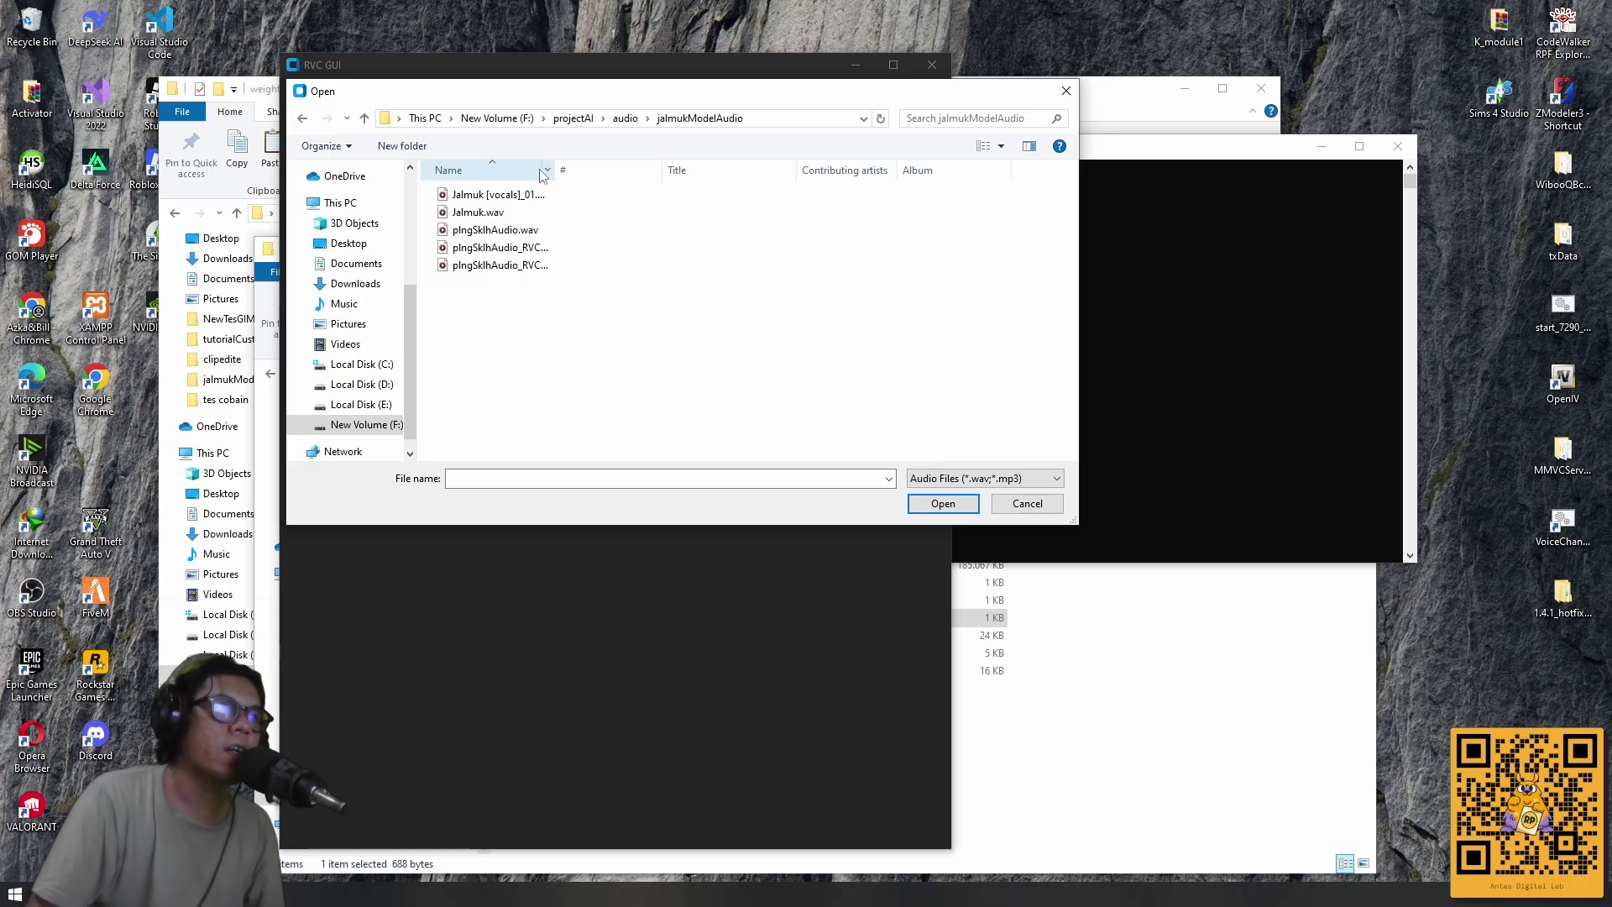
{"action": "left_click_drag", "start_coordinate": [559, 167], "coordinate": [629, 169]}
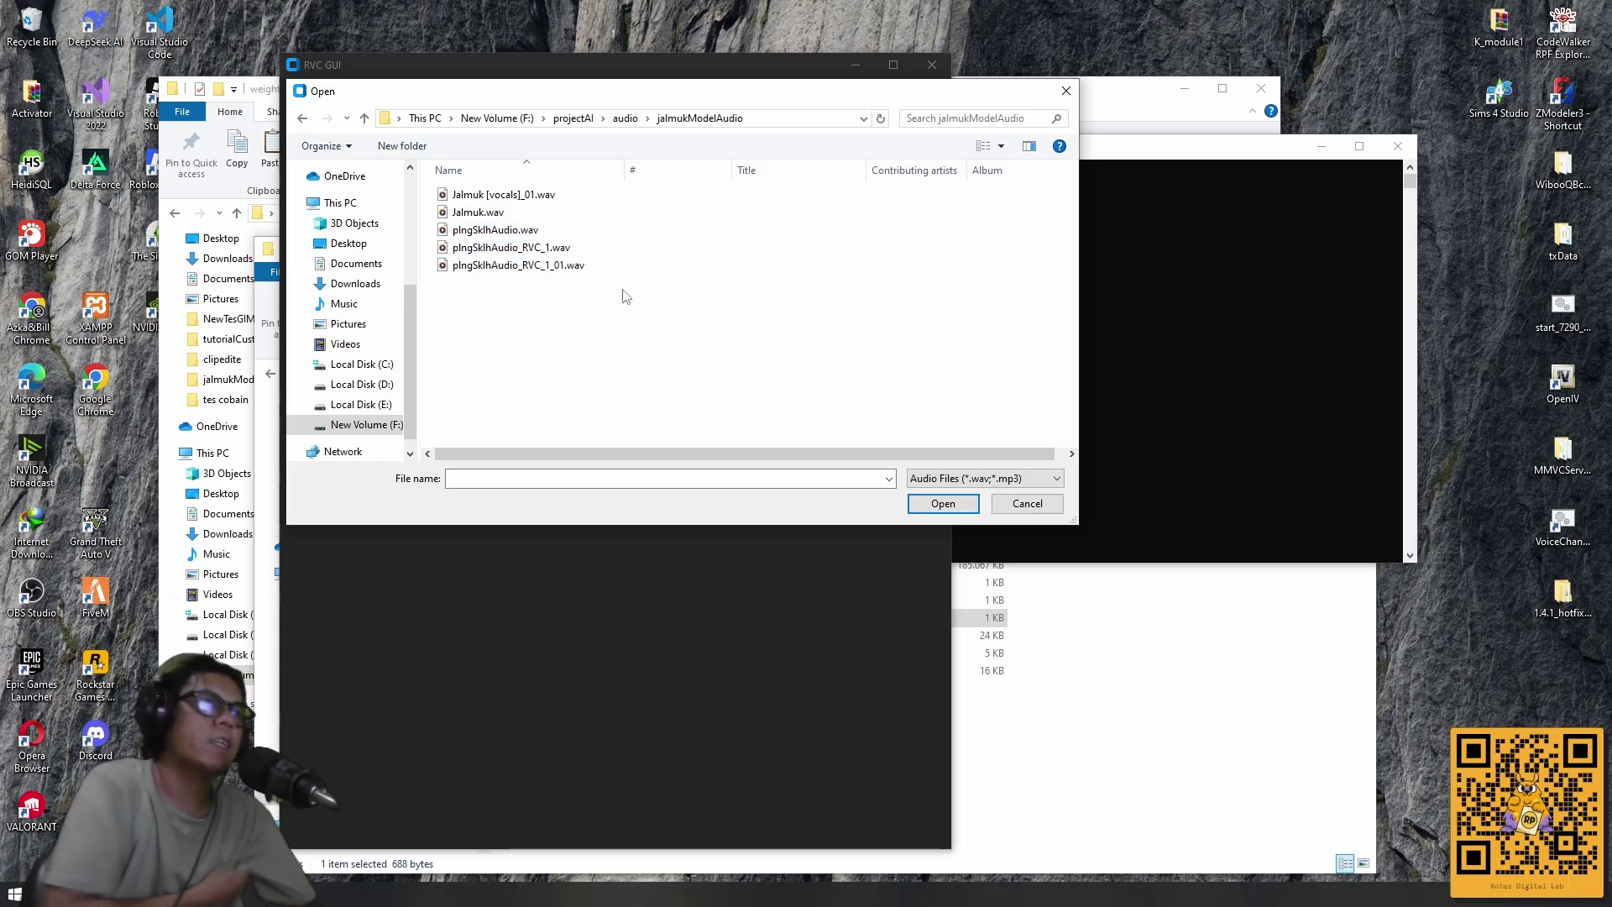
{"action": "left_click", "coordinate": [524, 233]}
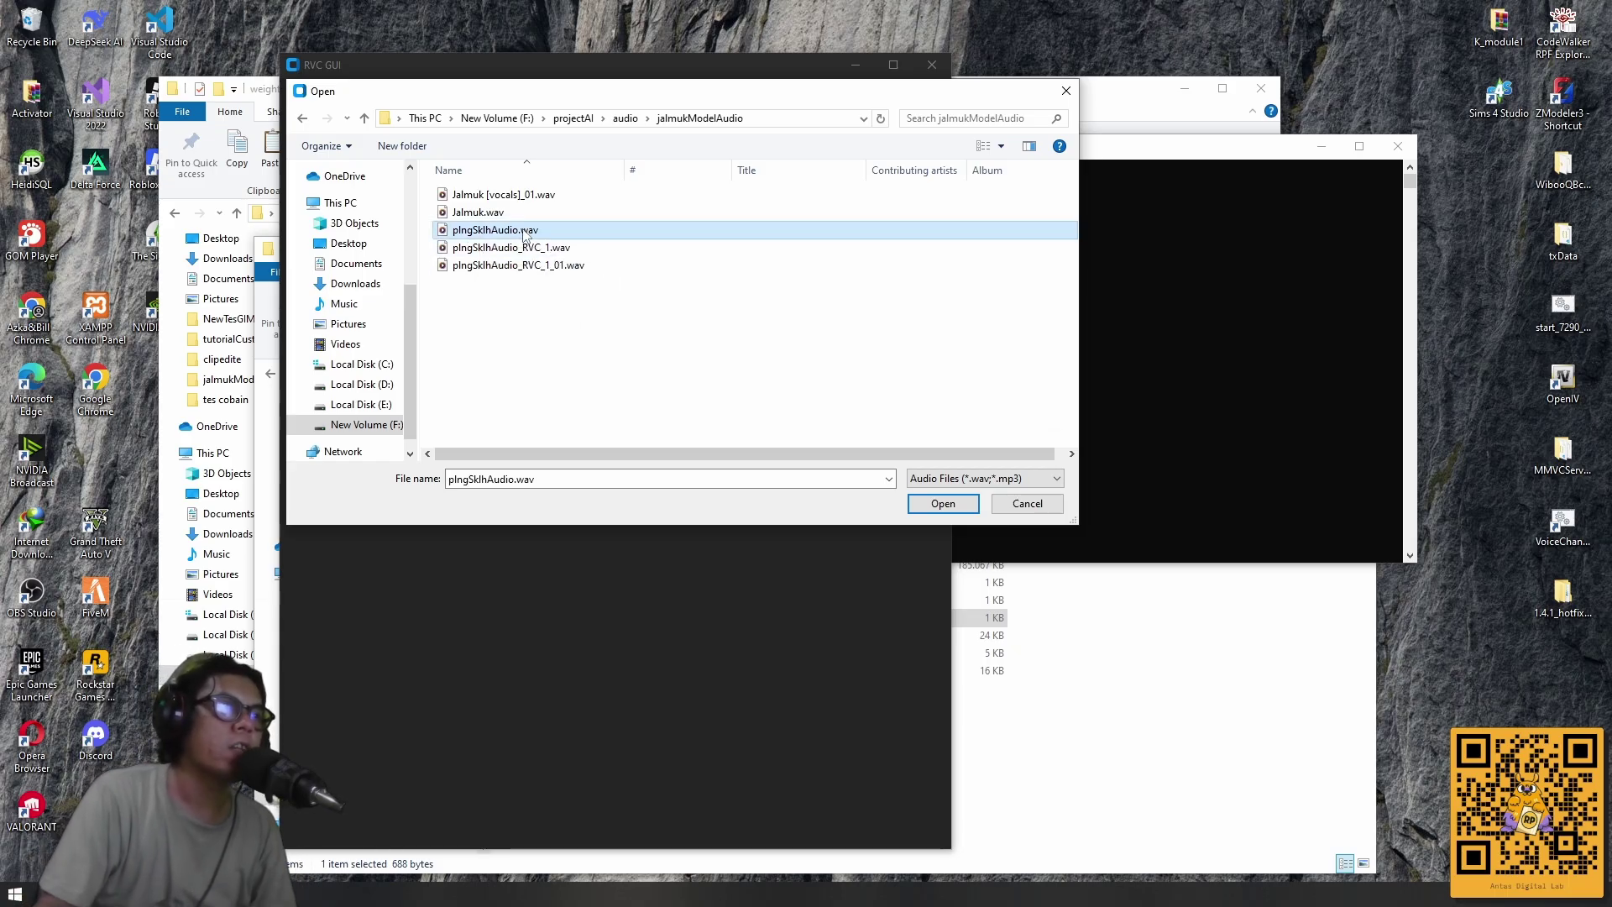
{"action": "left_click", "coordinate": [943, 504]}
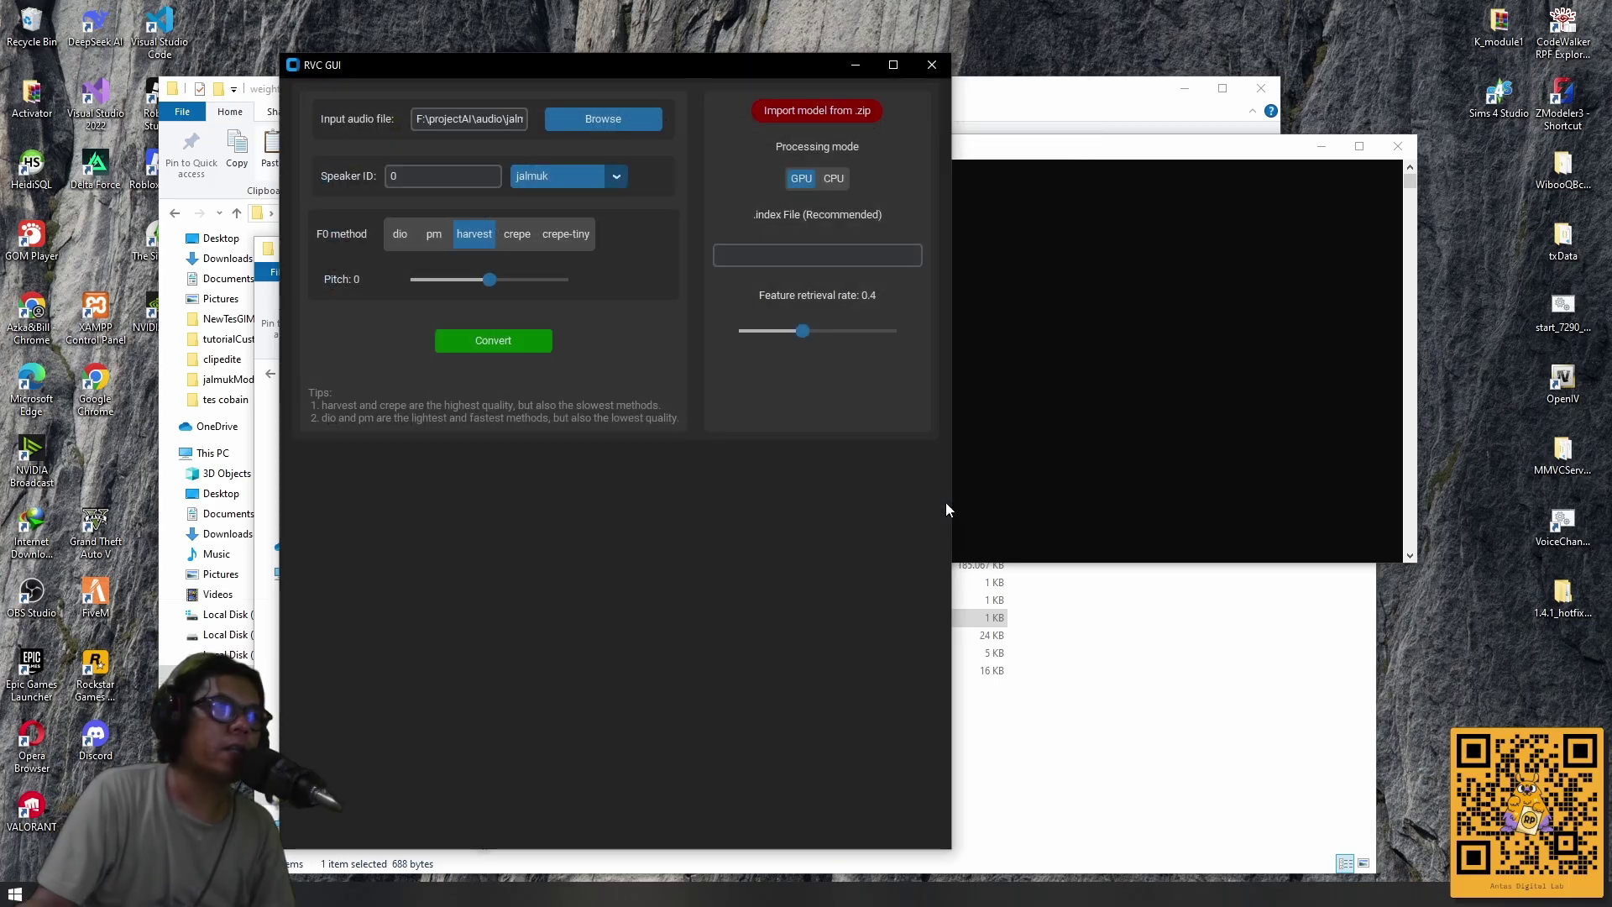
Convert the input audio with the jalmuk model and open the output file in Media Player.
{"action": "left_click", "coordinate": [504, 344]}
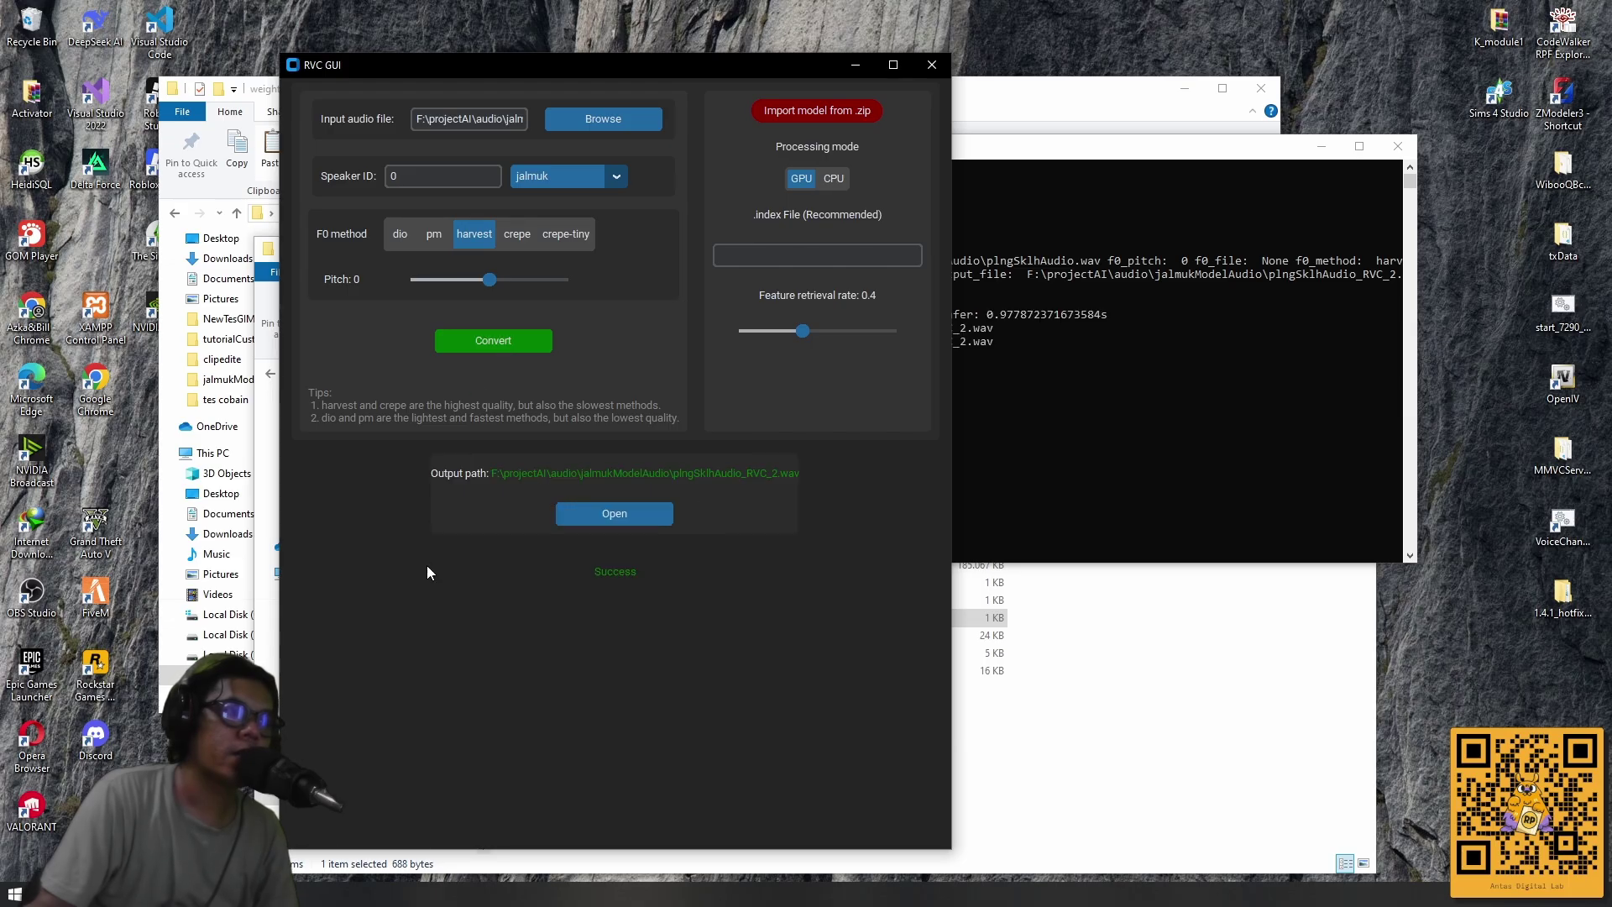
{"action": "left_click", "coordinate": [638, 514]}
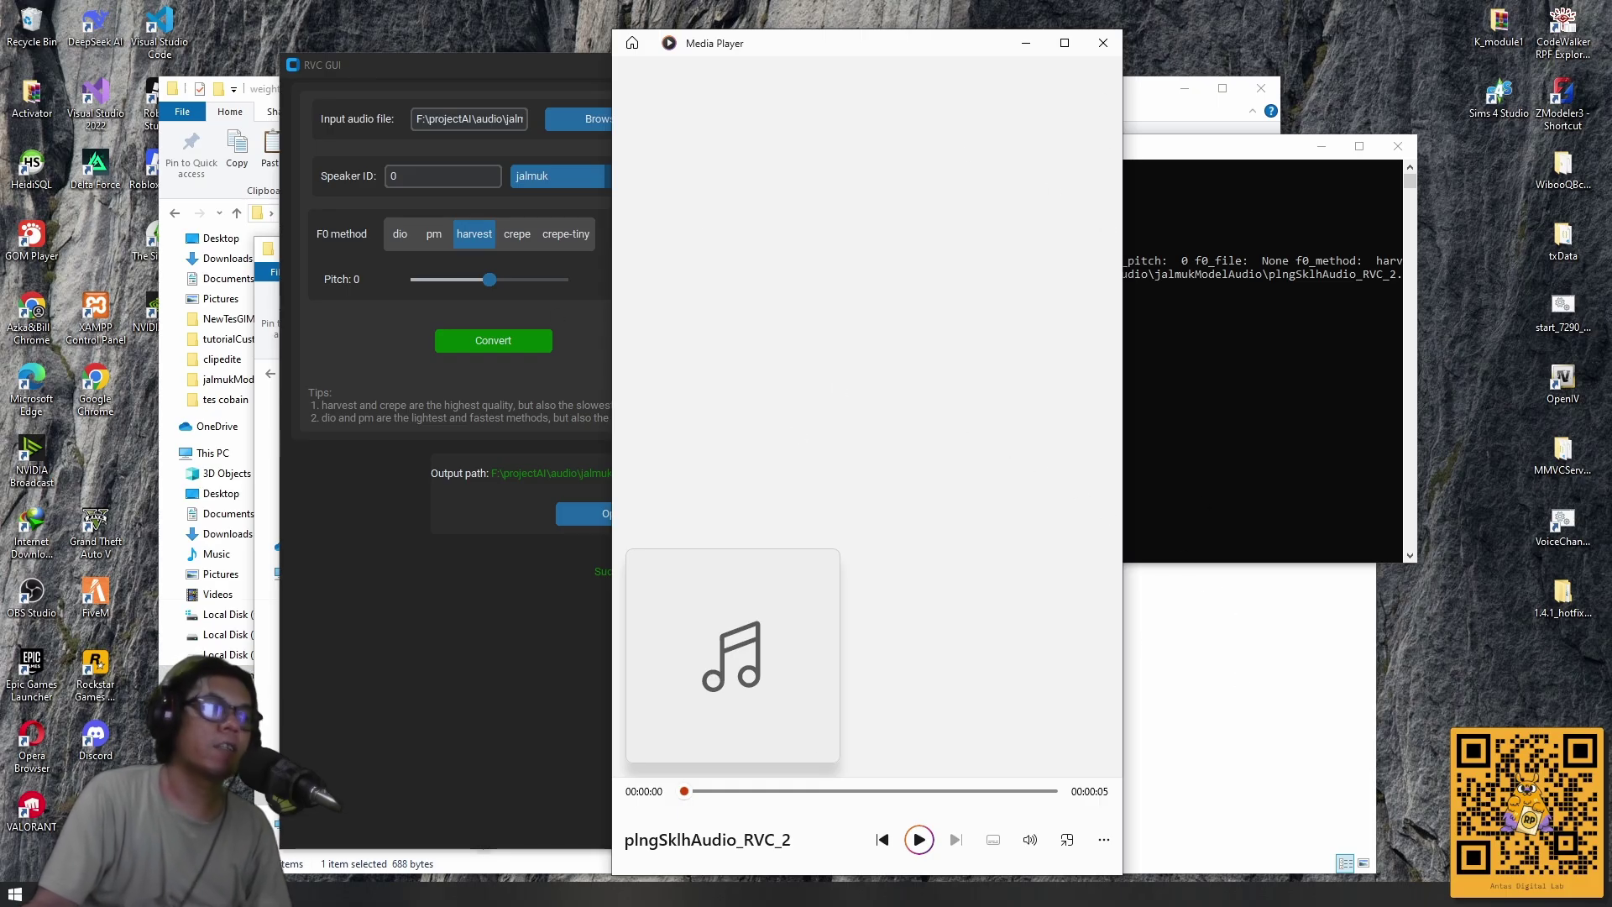
Switch to the jalmukModelAudio folder in File Explorer and play the original recording plngSklhAudio.wav.
{"action": "mouse_move", "coordinate": [109, 891]}
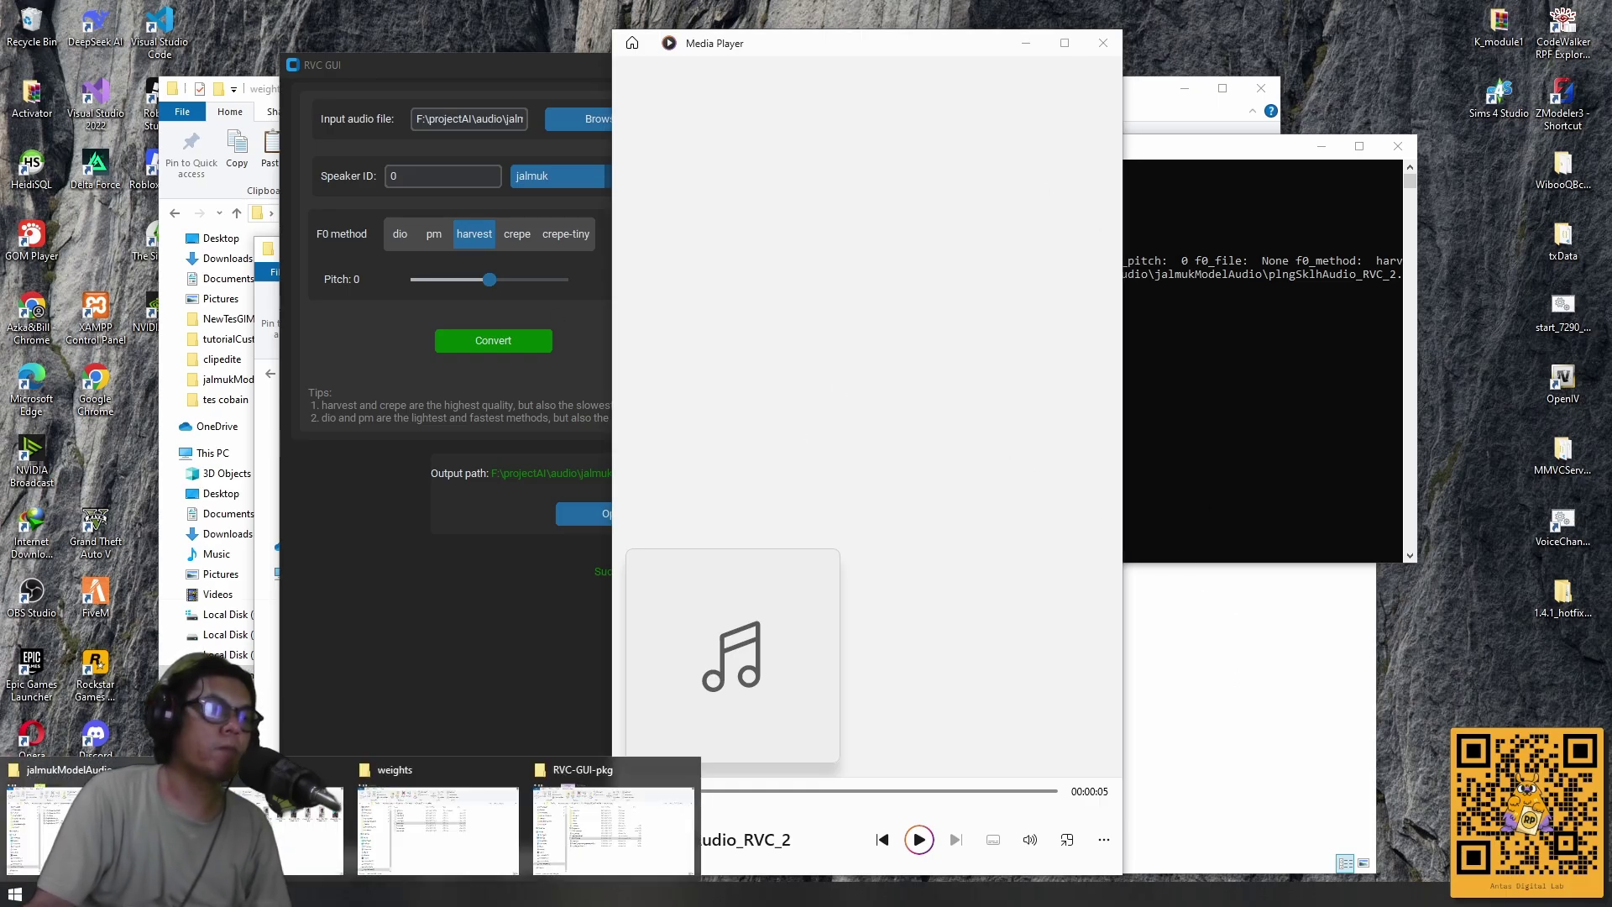
{"action": "mouse_move", "coordinate": [260, 831]}
{"action": "left_click", "coordinate": [58, 832]}
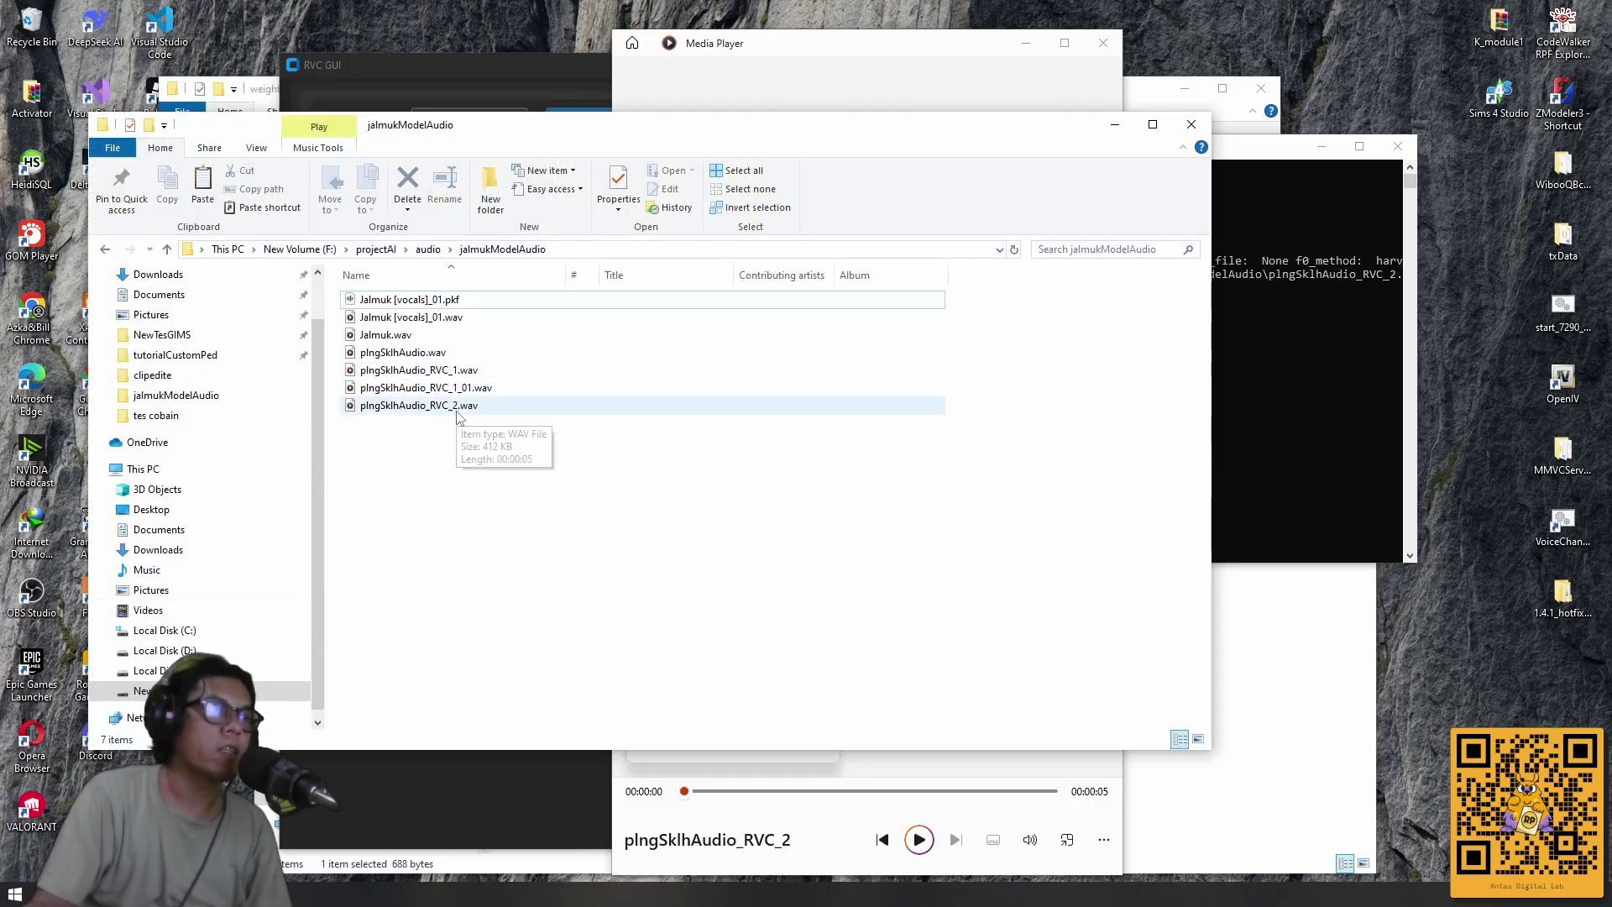
{"action": "right_click", "coordinate": [413, 356]}
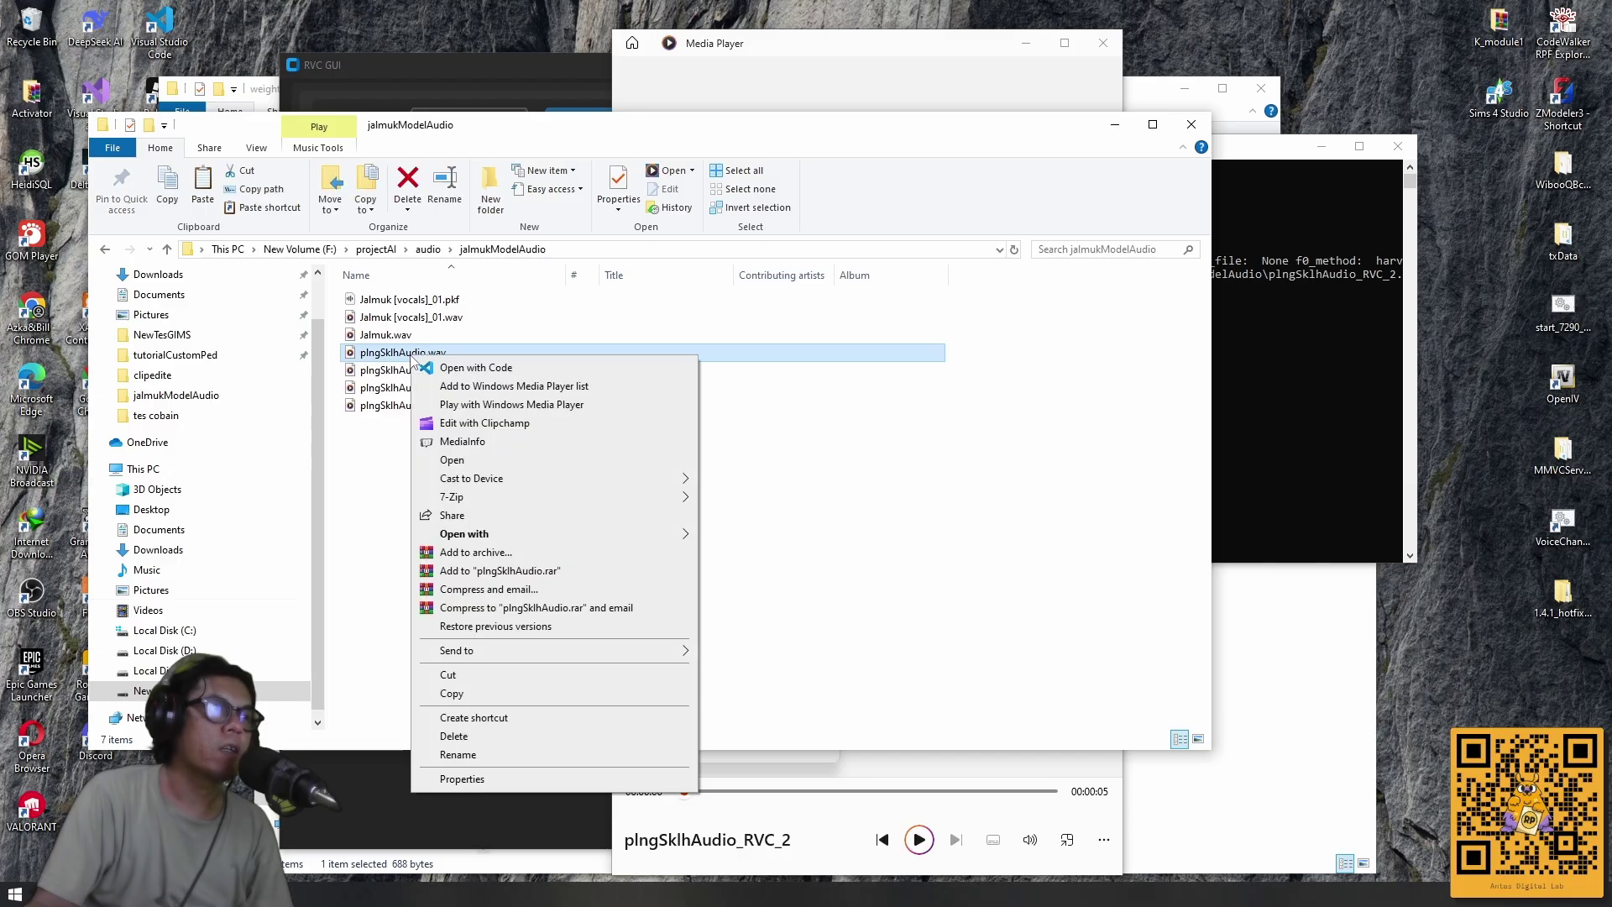
{"action": "left_click", "coordinate": [403, 359]}
{"action": "double_click", "coordinate": [403, 359]}
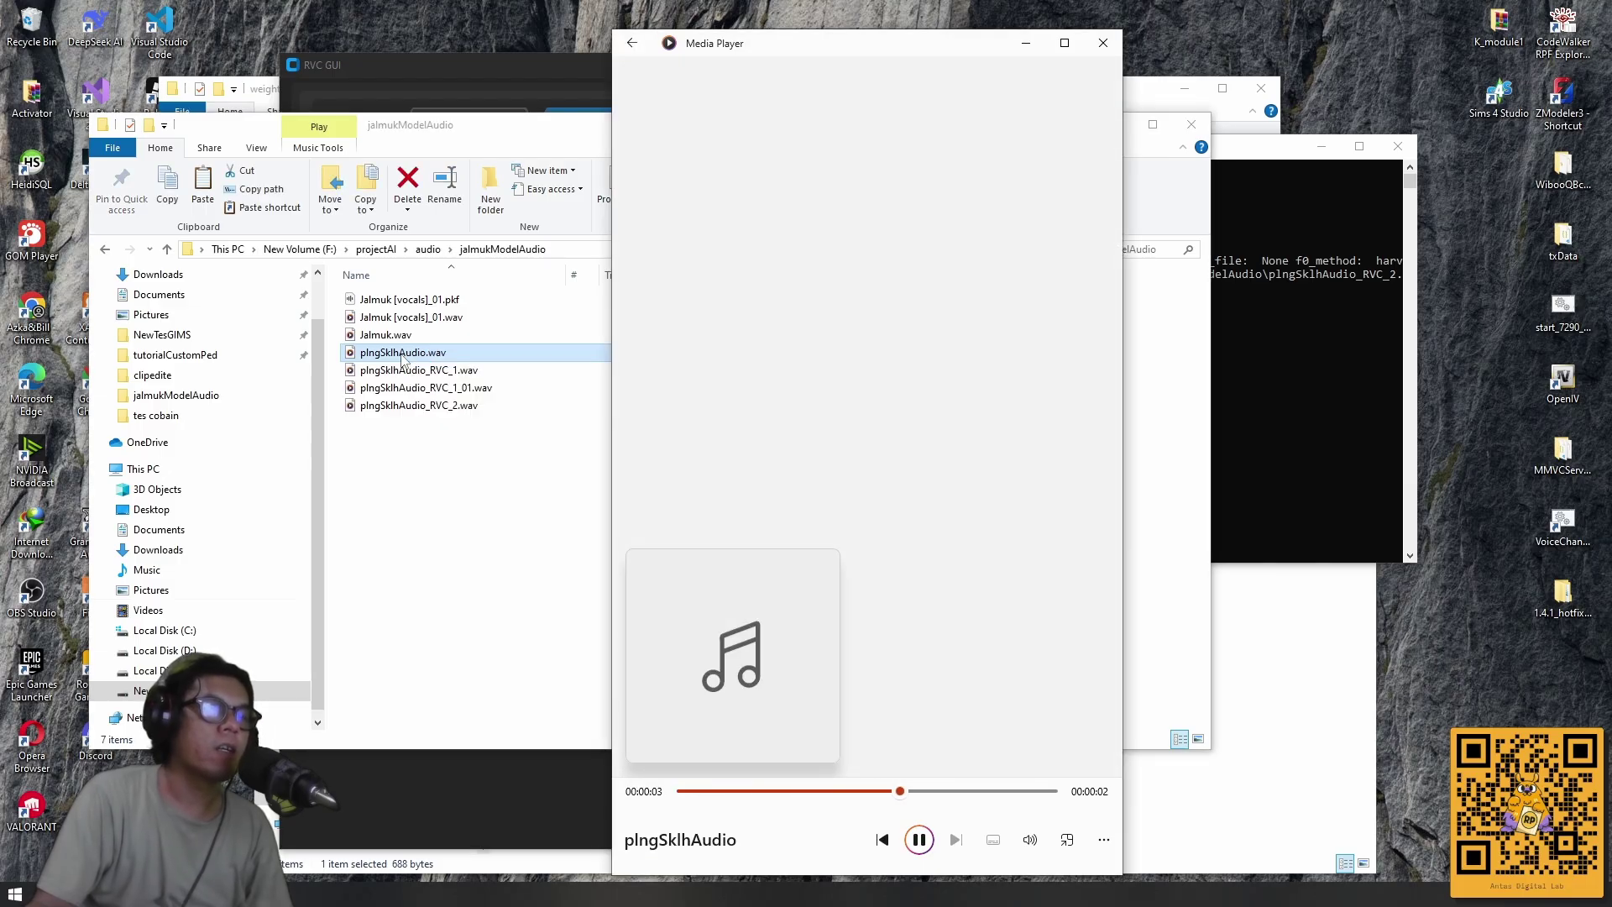
{"action": "left_click", "coordinate": [905, 739]}
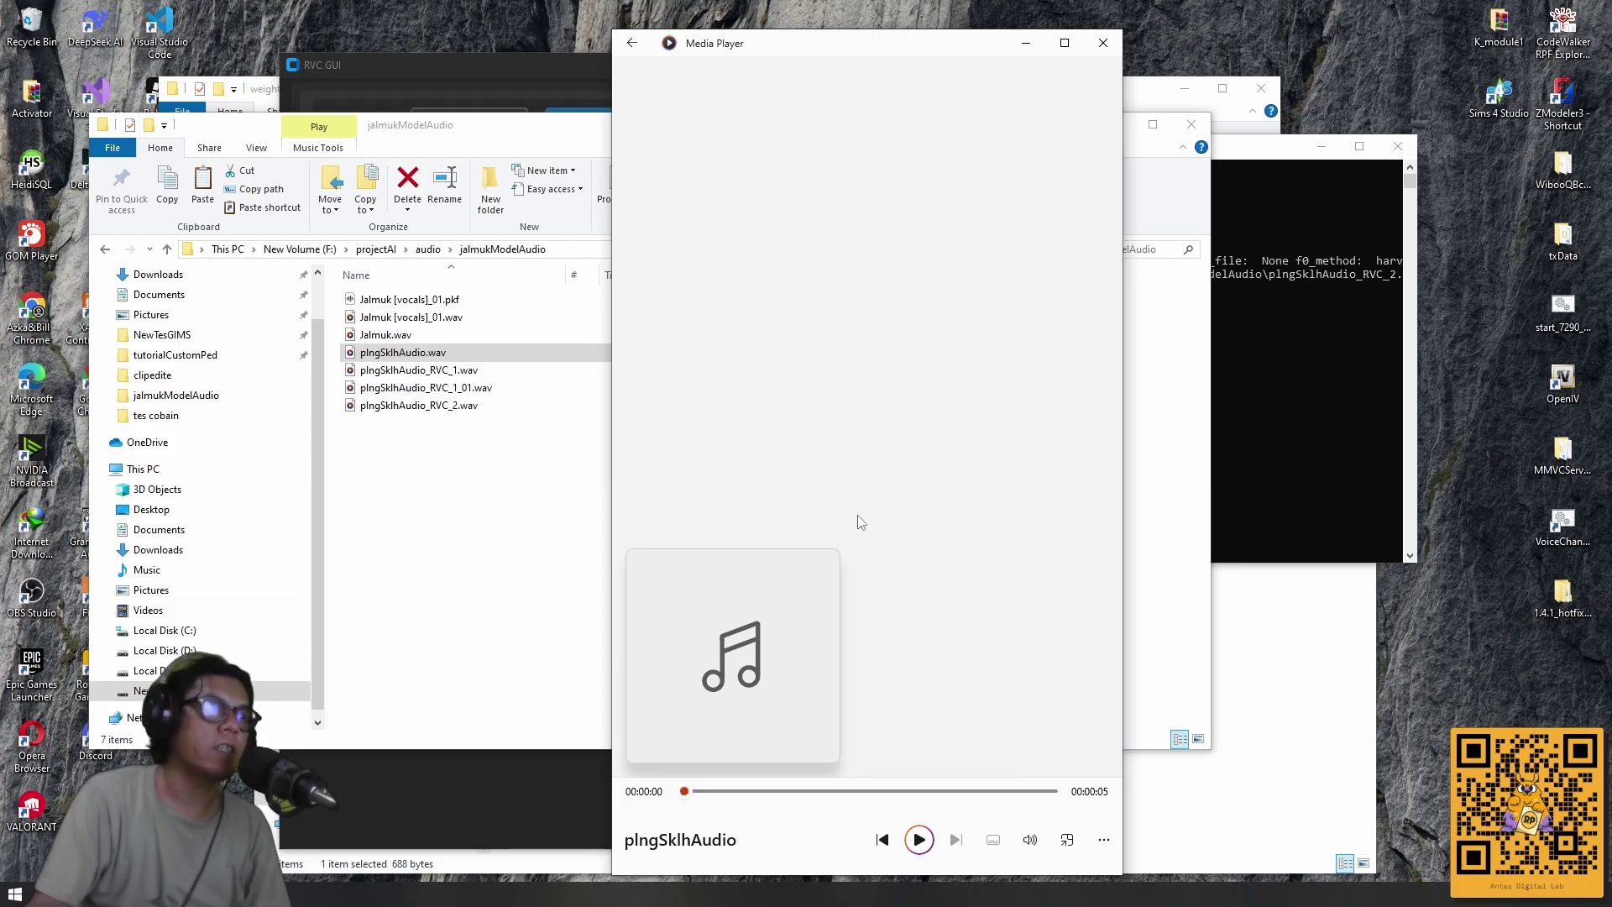
Play plngSklhAudio_RVC_2.wav and part of Jalmuk [vocals]_01.wav to compare the voices, and close Media Player.
{"action": "double_click", "coordinate": [430, 406]}
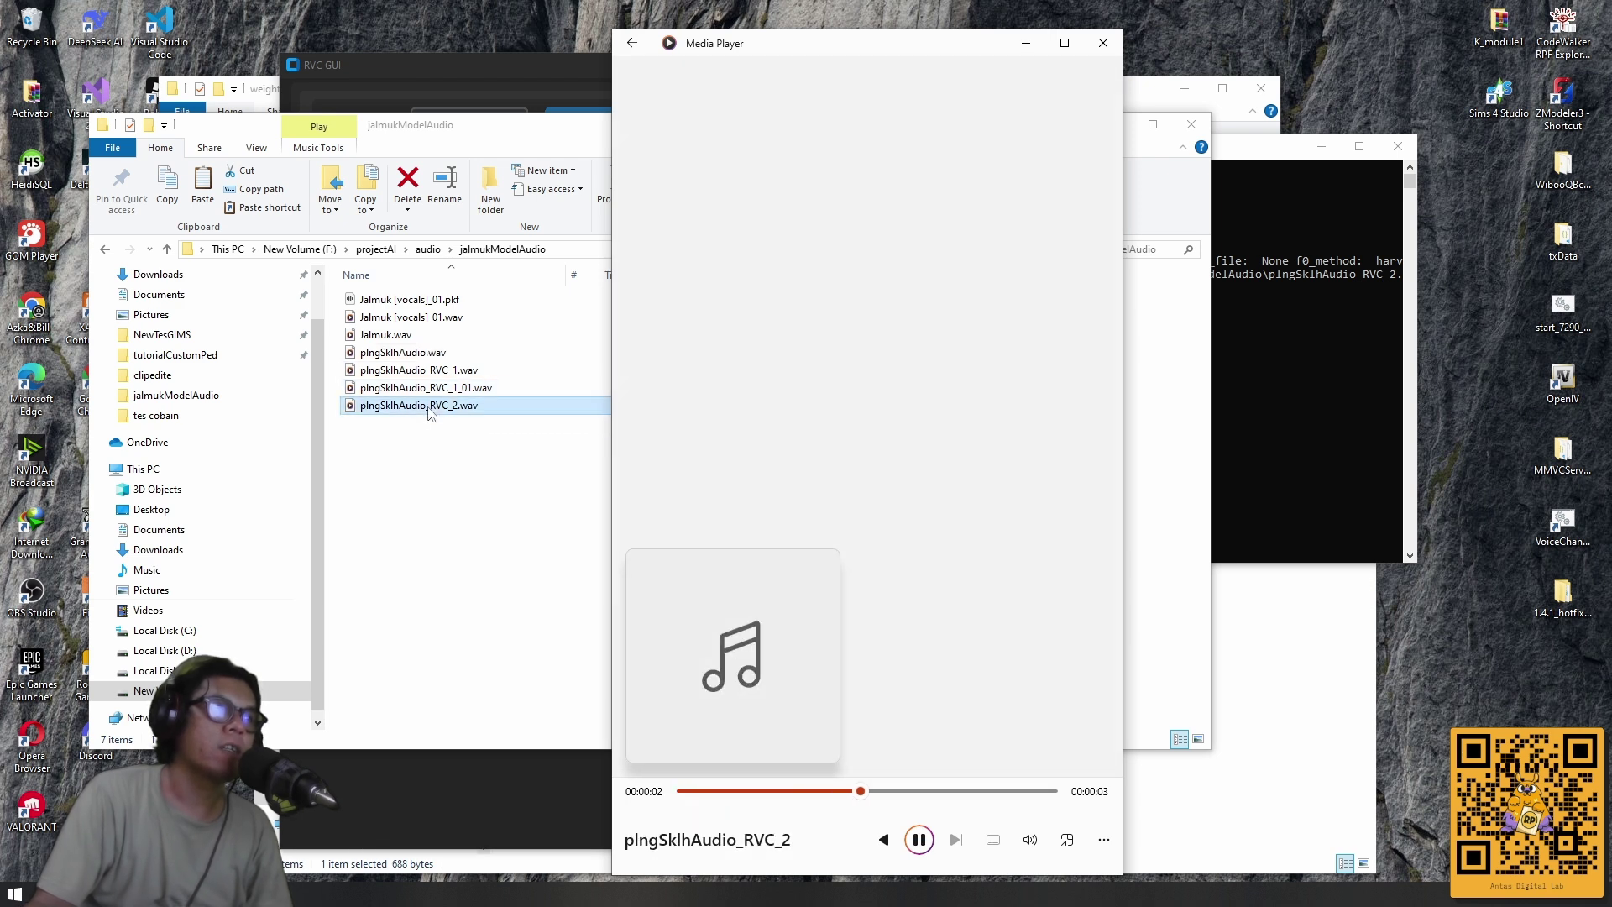
{"action": "left_click", "coordinate": [885, 553]}
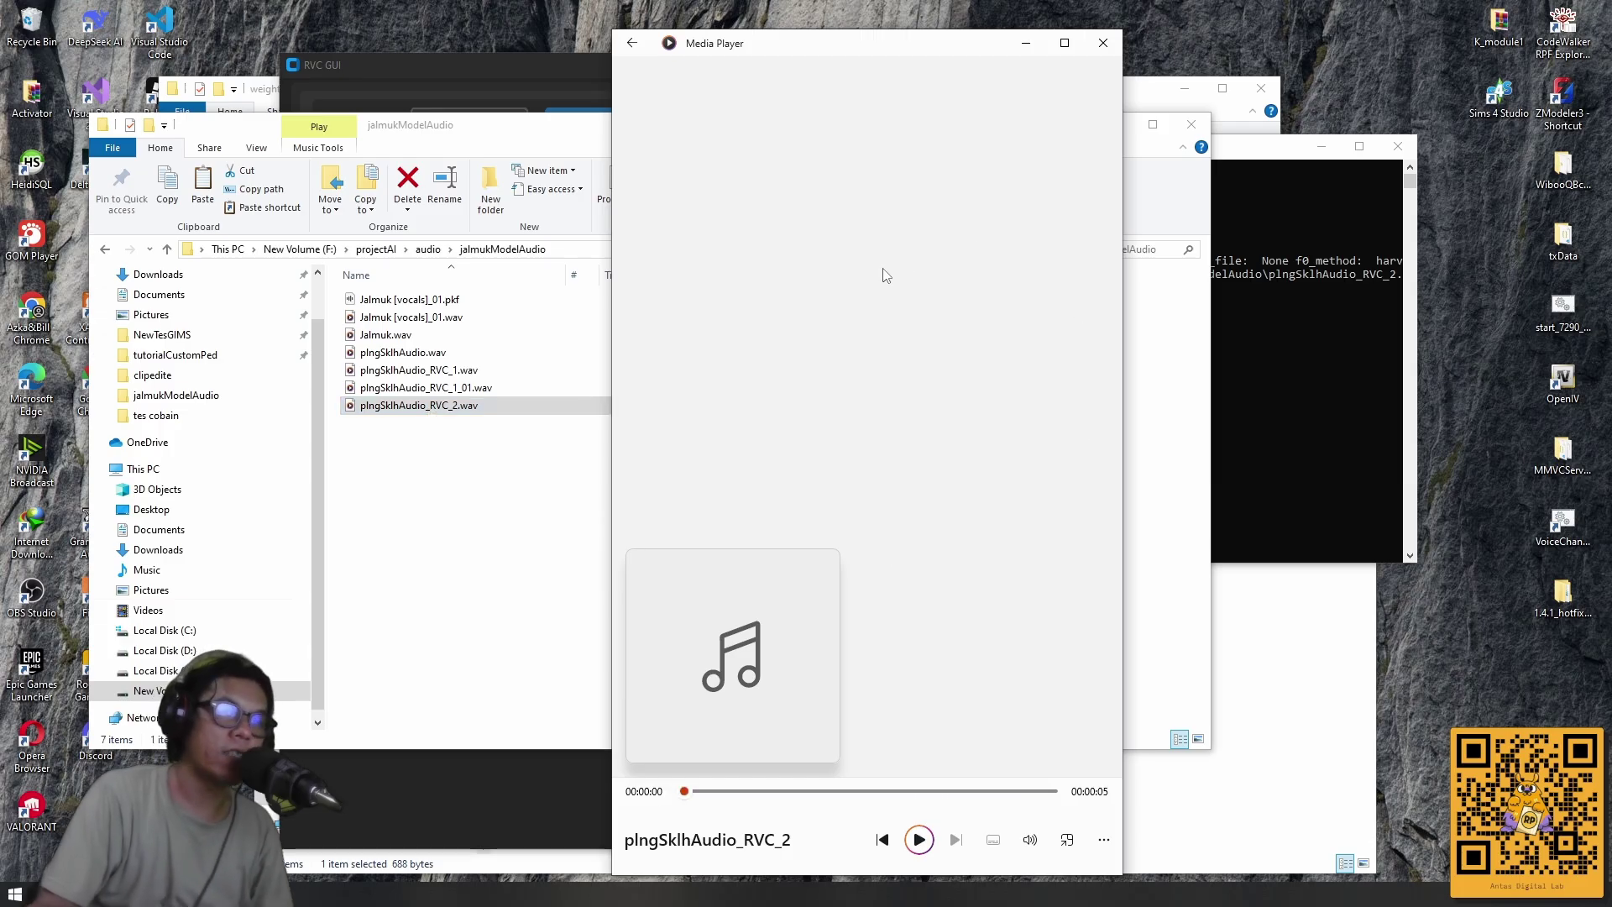
{"action": "double_click", "coordinate": [411, 317]}
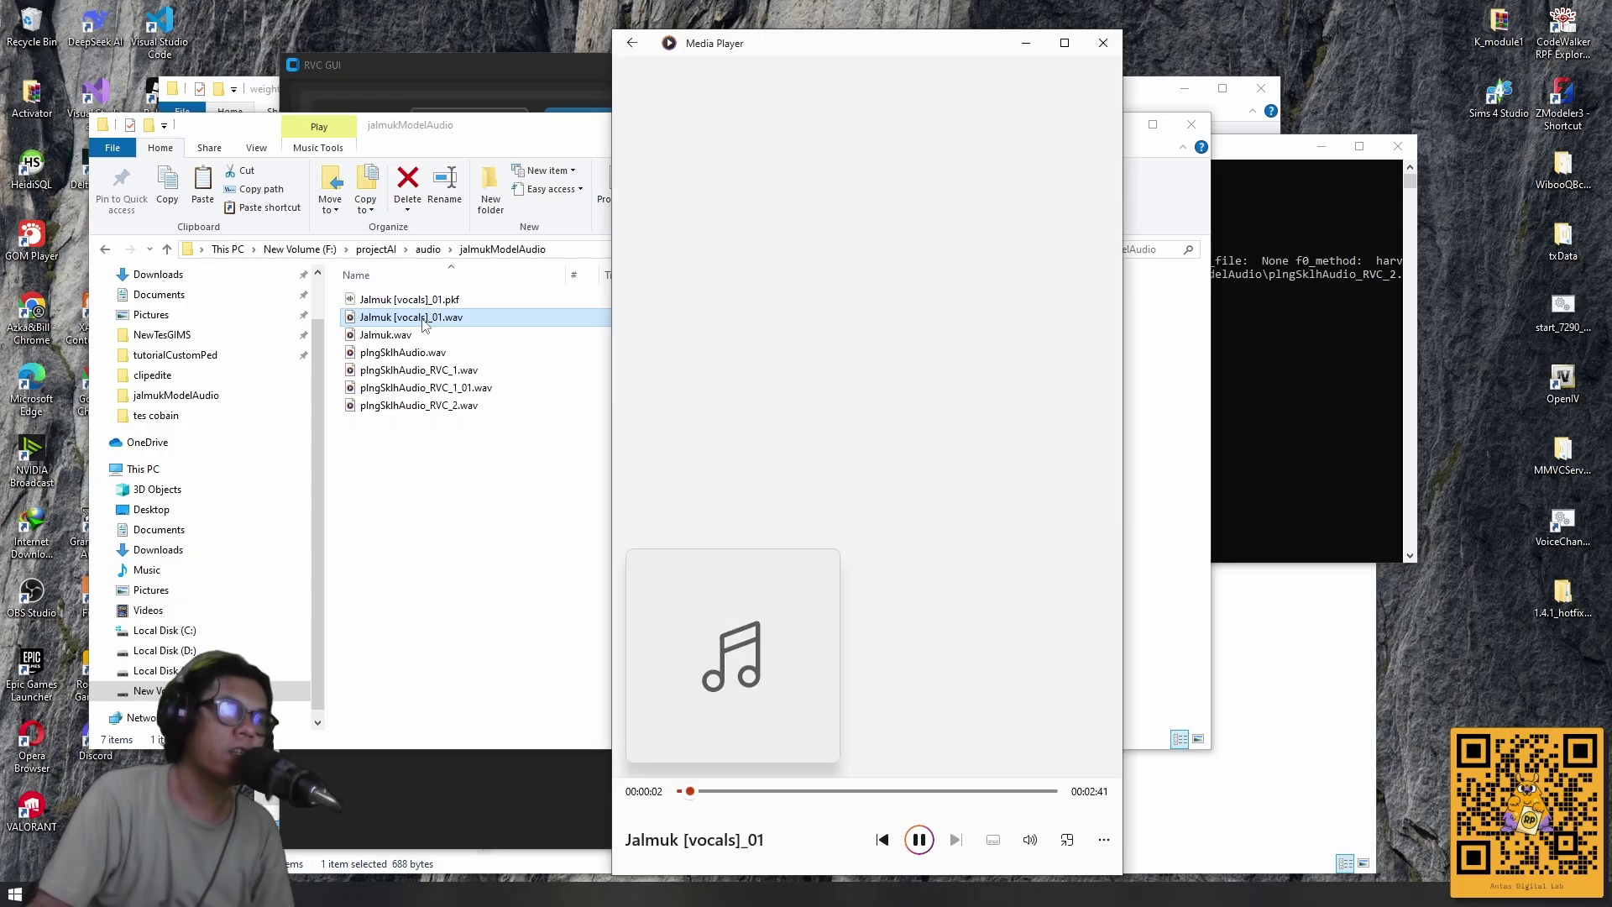
{"action": "left_click", "coordinate": [919, 840]}
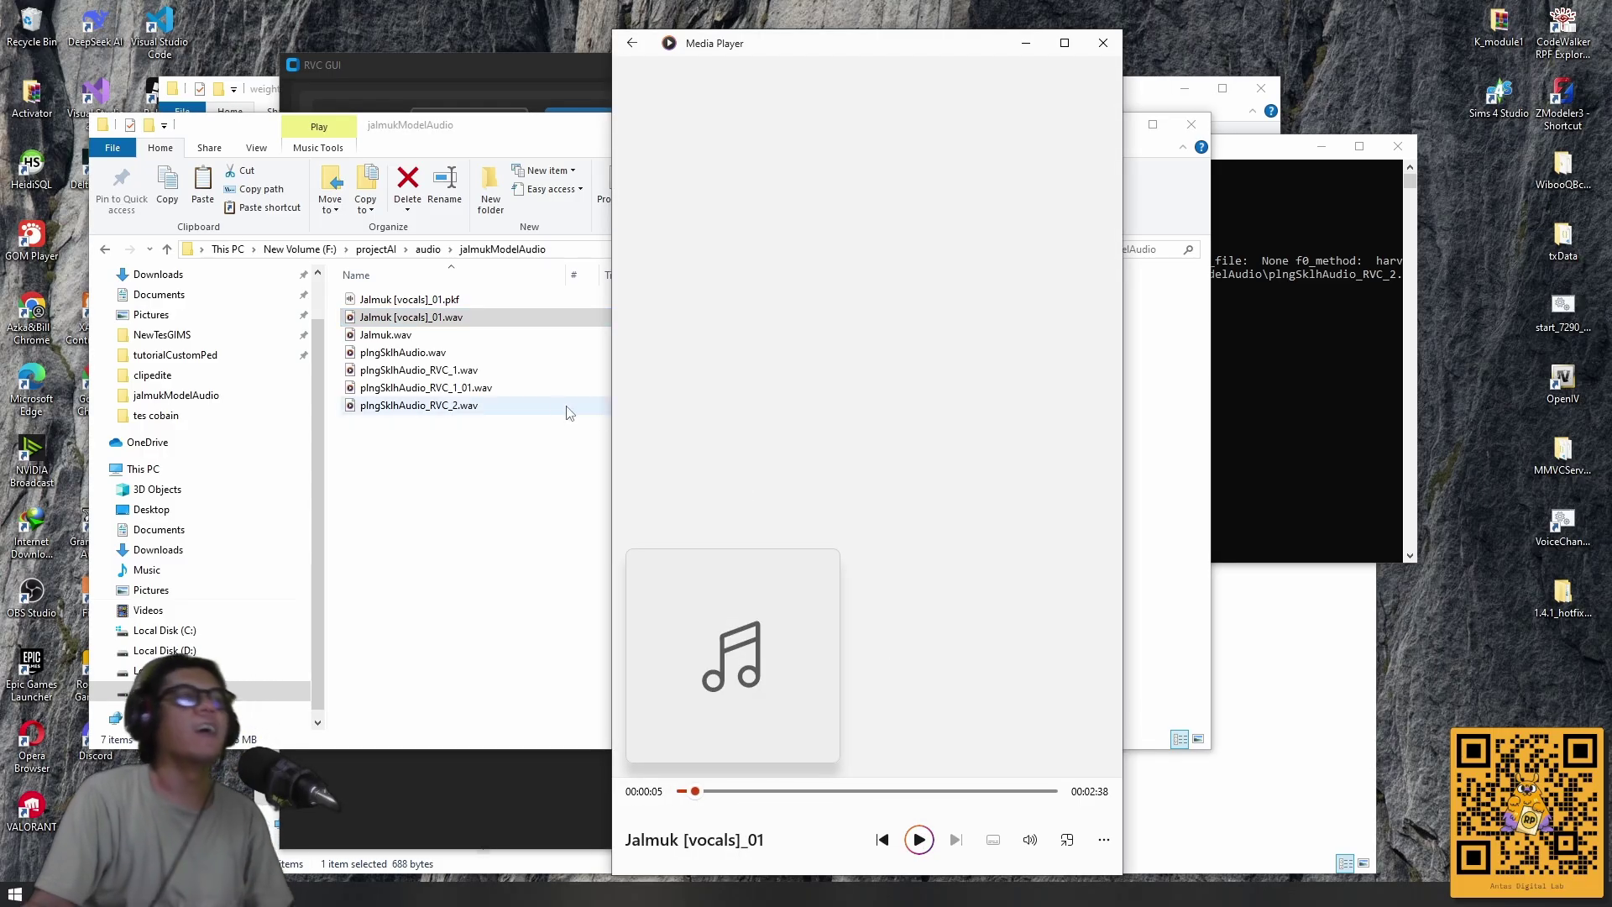
{"action": "left_click", "coordinate": [1103, 43]}
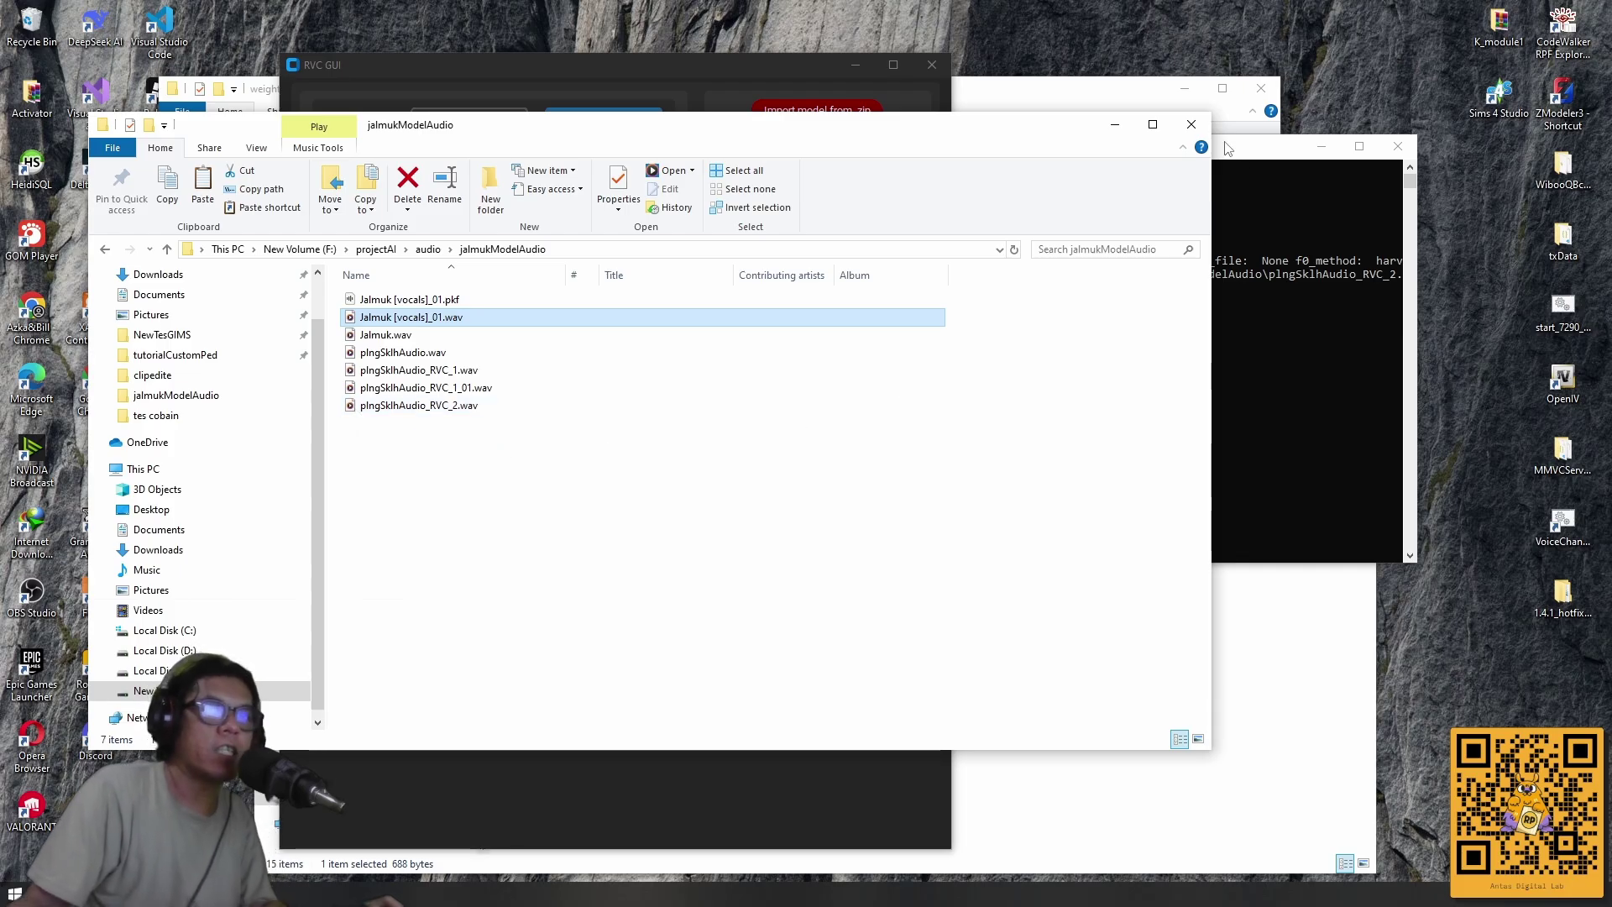
Close the jalmukModelAudio folder window, RVC GUI and its console window.
{"action": "left_click", "coordinate": [1192, 125]}
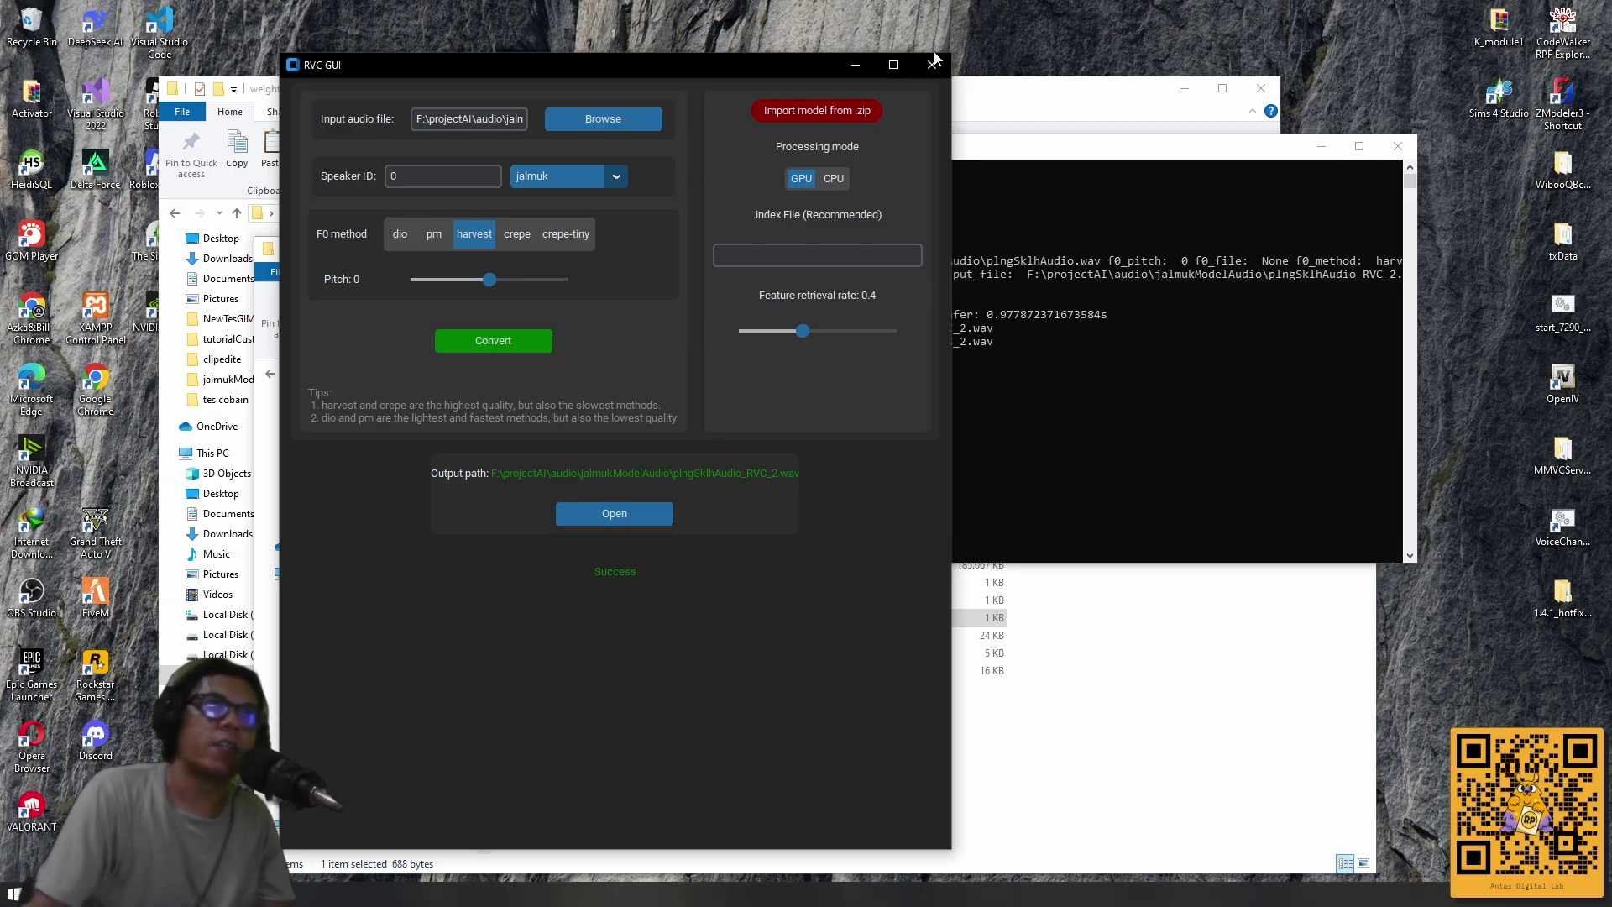
{"action": "left_click", "coordinate": [932, 63]}
{"action": "left_click", "coordinate": [1396, 148]}
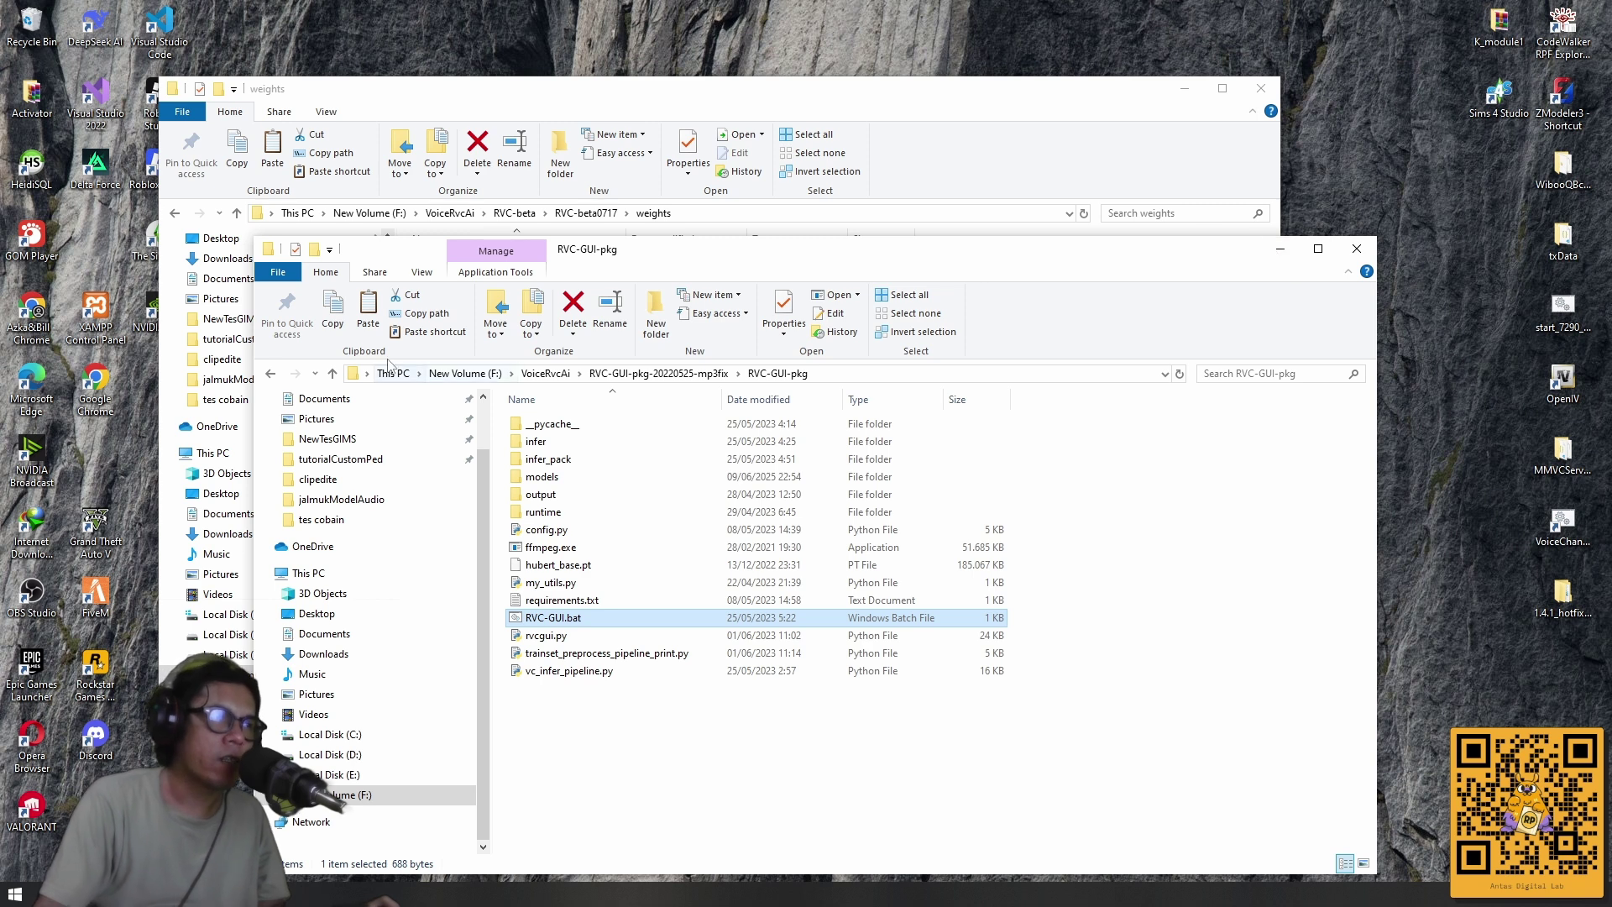
Go up from the RVC-GUI-pkg folder to drive F:, close that window and bring up the ComfyUI output folder window.
{"action": "left_click", "coordinate": [333, 375]}
{"action": "left_click", "coordinate": [332, 375]}
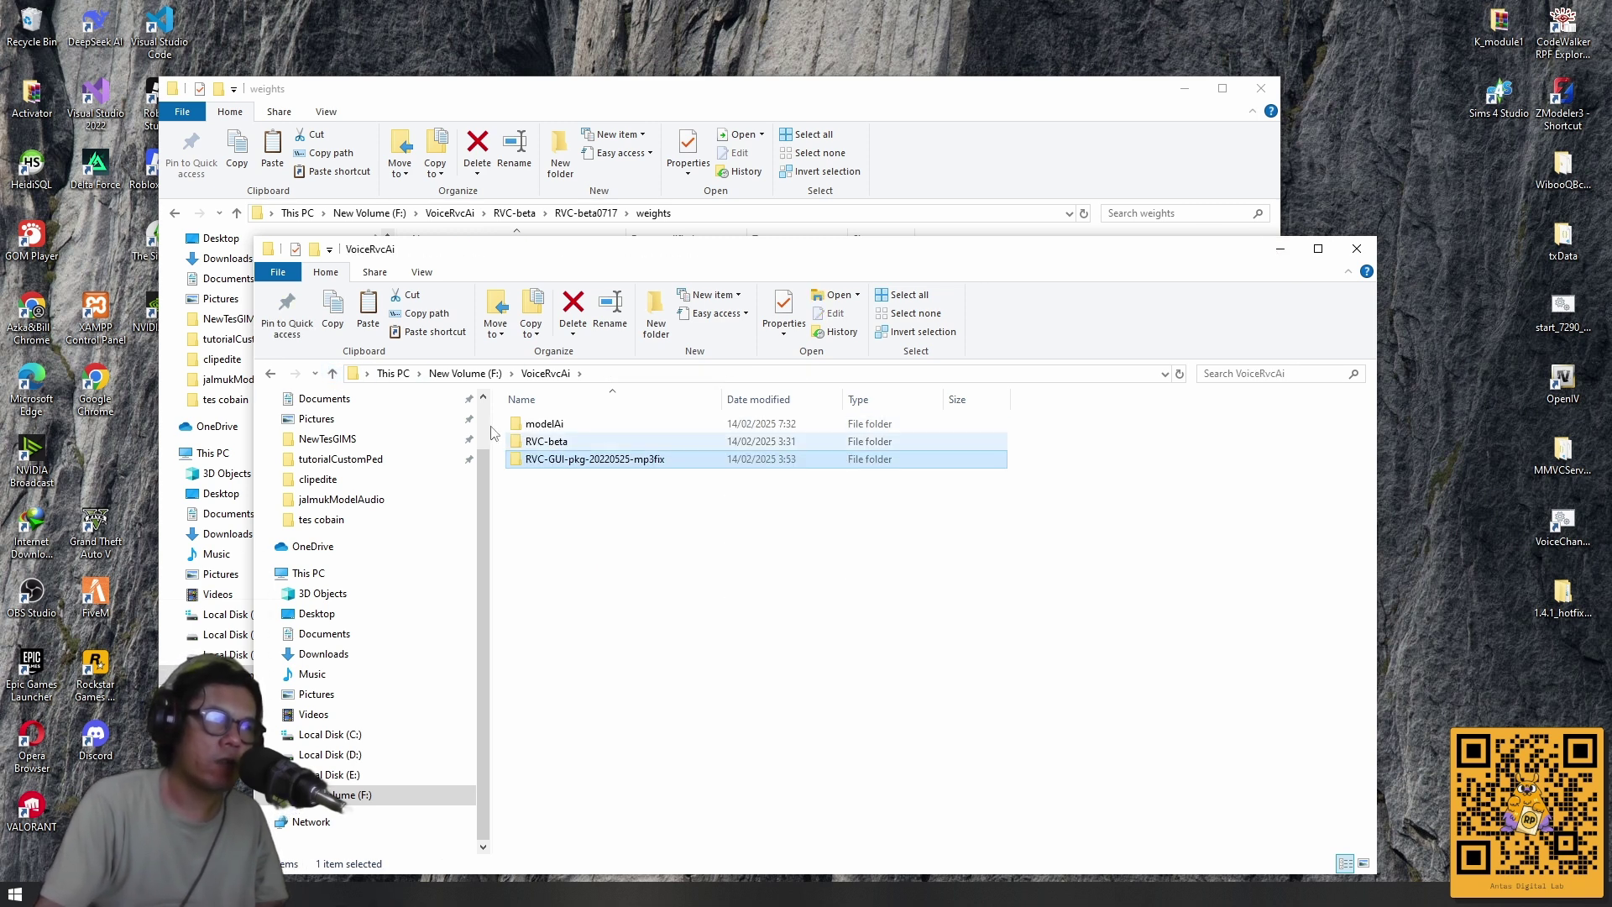
{"action": "left_click", "coordinate": [332, 374]}
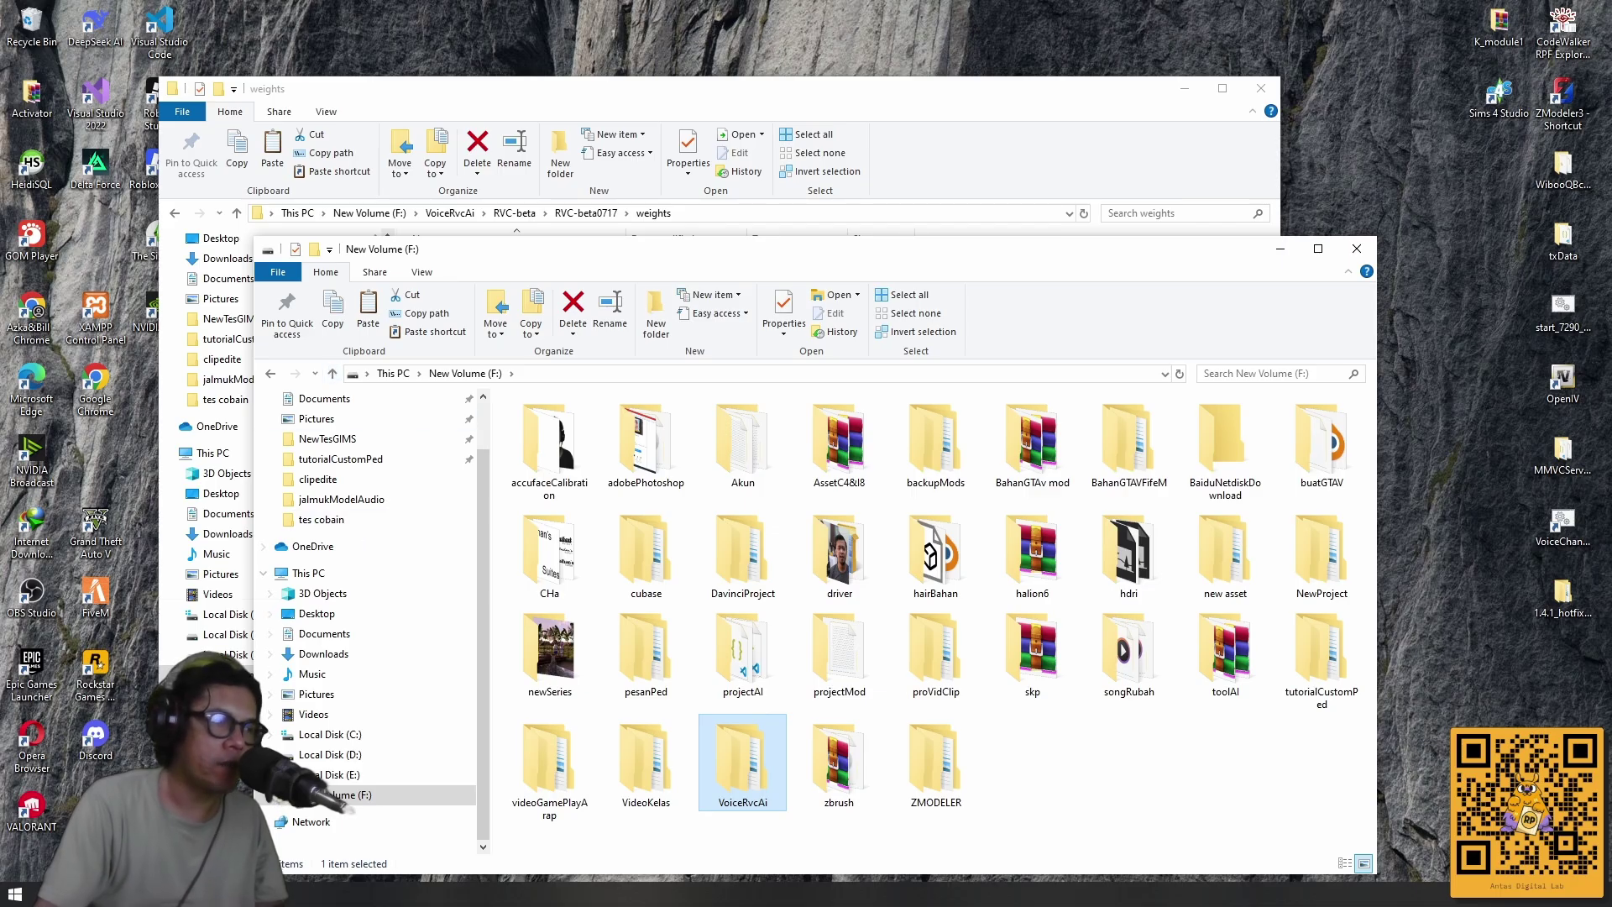
{"action": "mouse_move", "coordinate": [263, 892]}
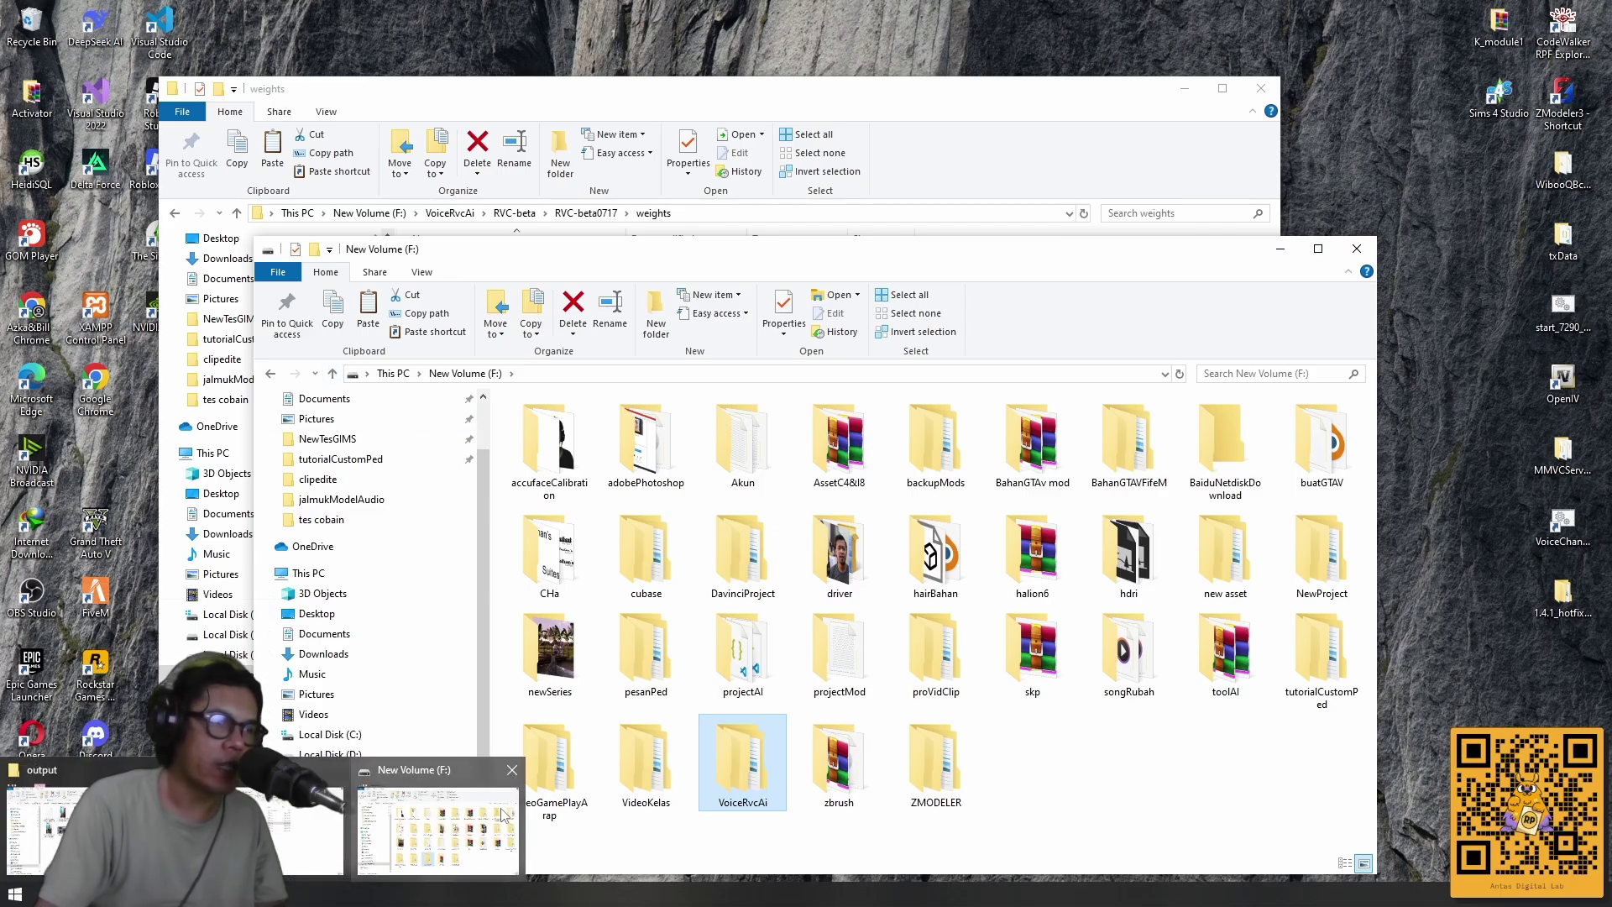
{"action": "left_click", "coordinate": [508, 776]}
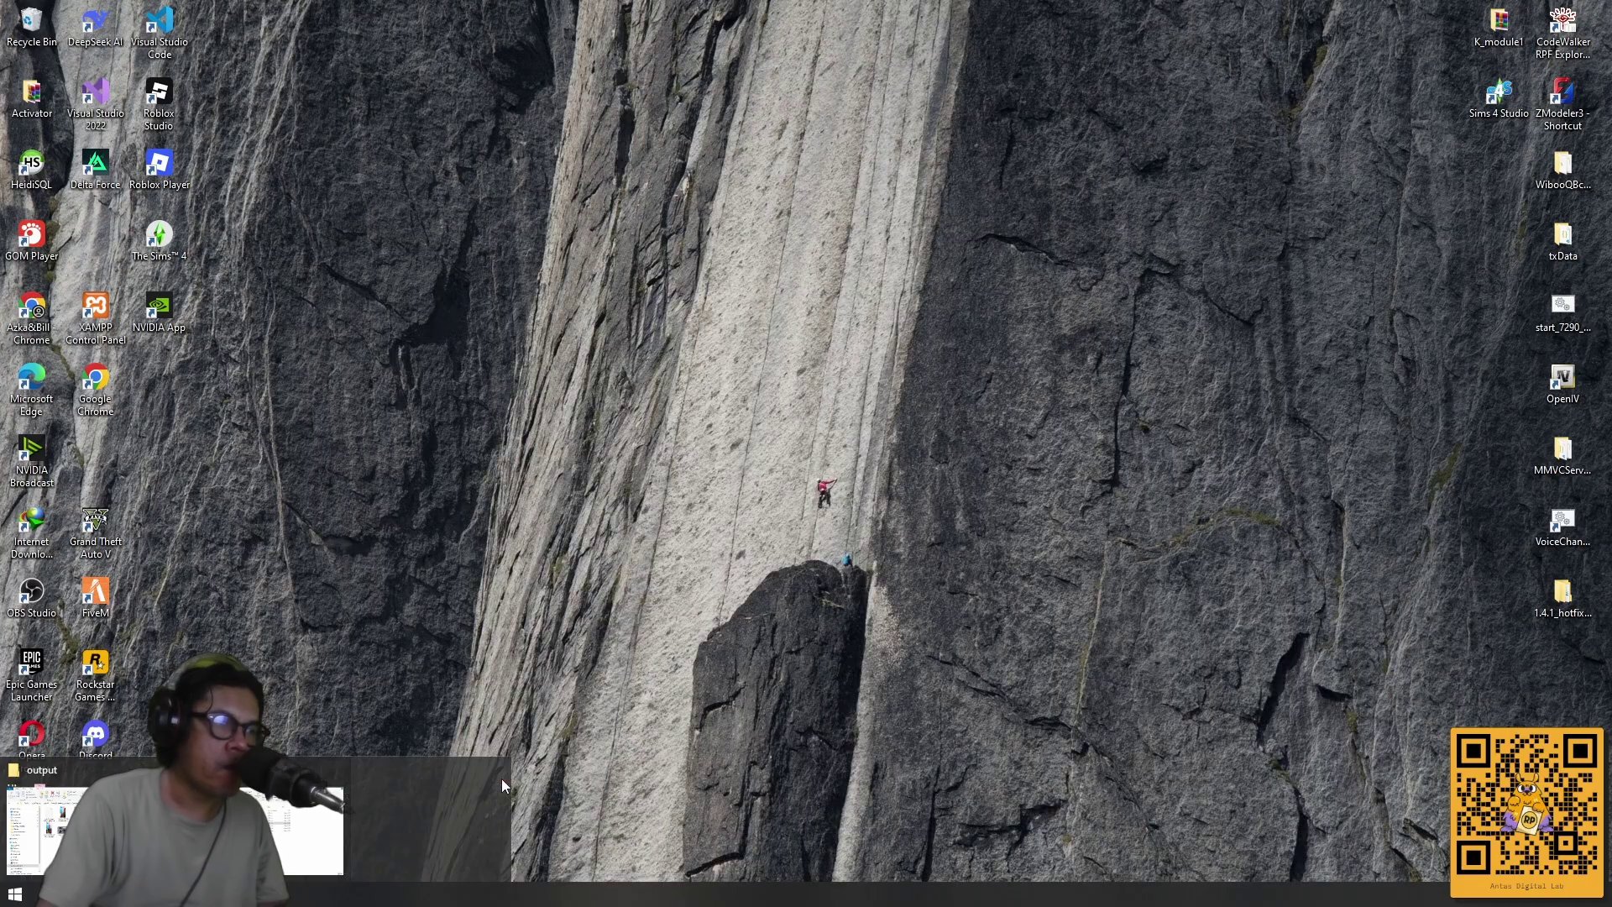
{"action": "left_click", "coordinate": [281, 806]}
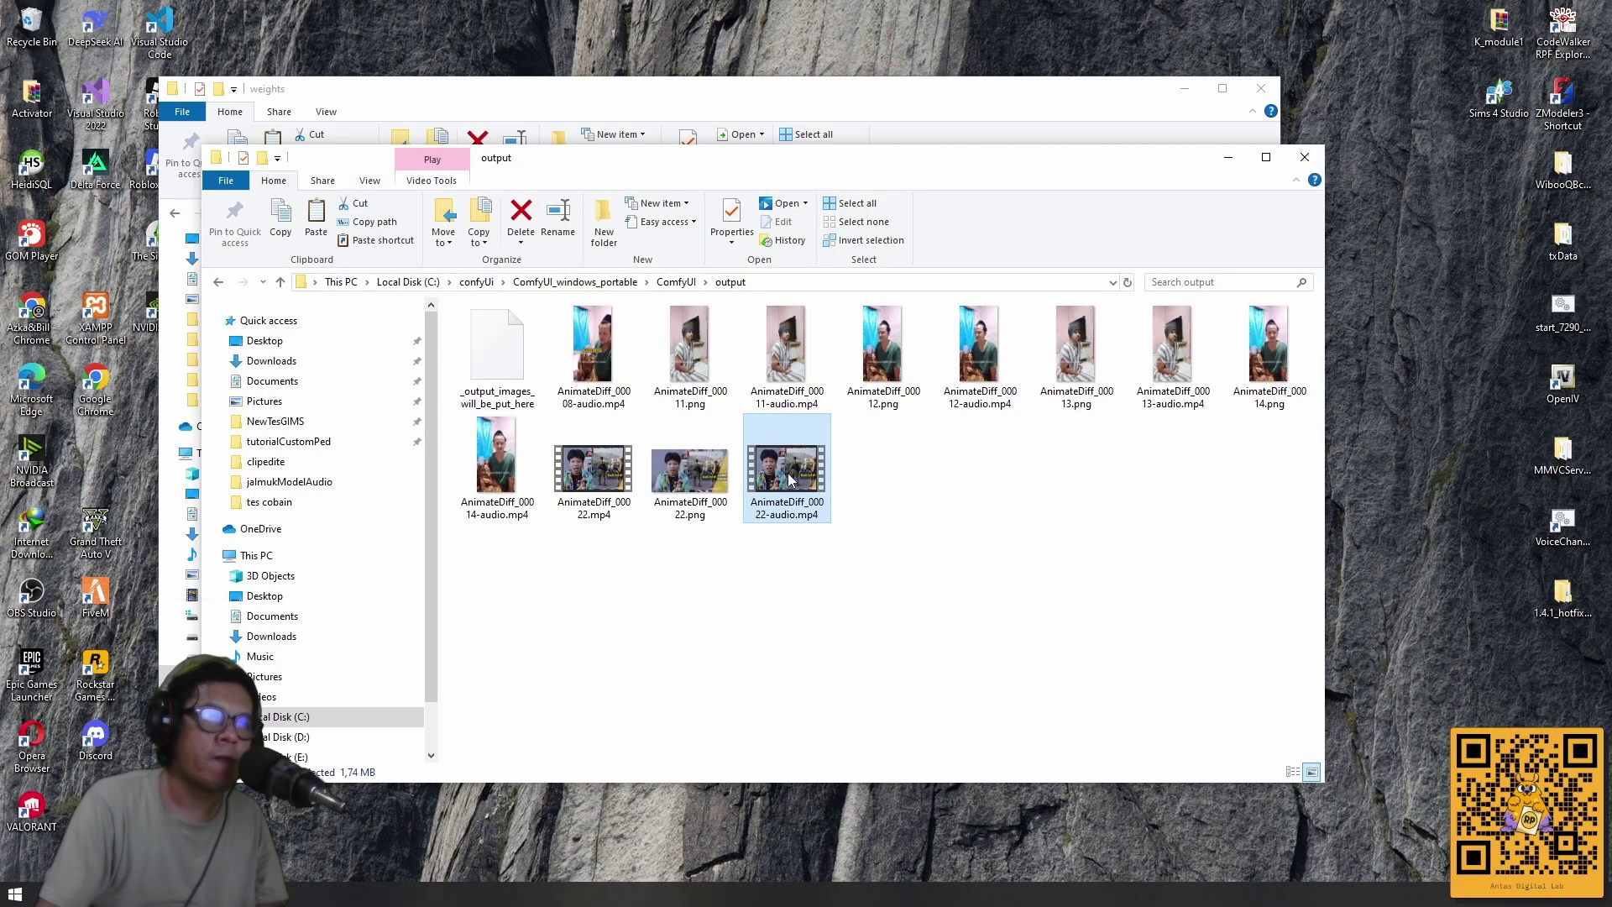
Copy the video AnimateDiff_00022-audio.mp4 from the ComfyUI output folder.
{"action": "right_click", "coordinate": [772, 476]}
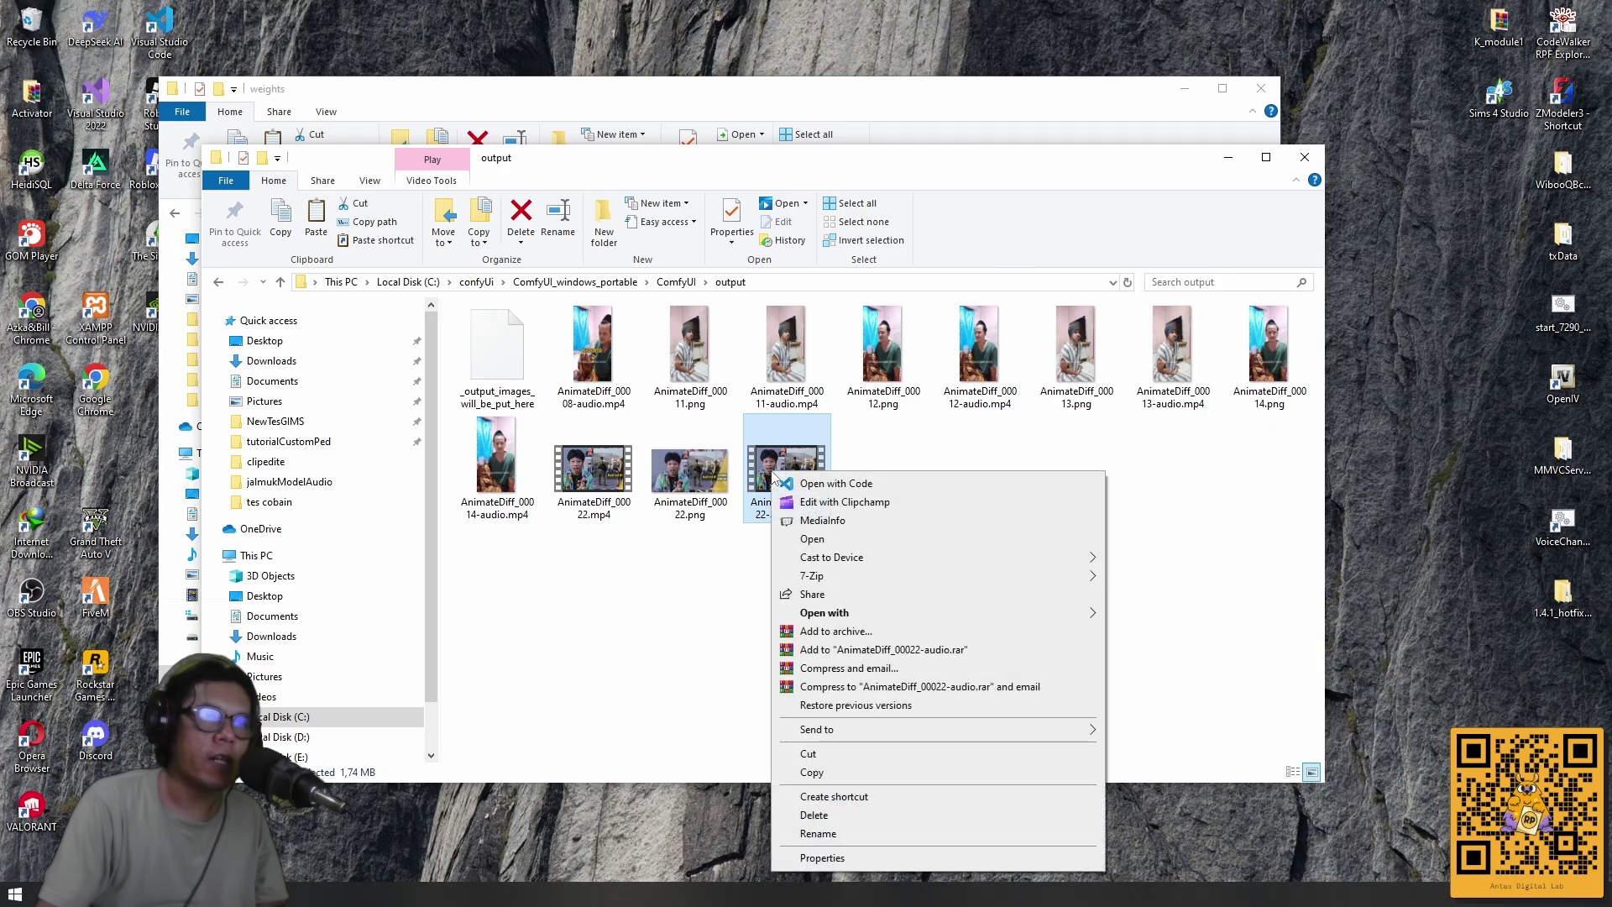
{"action": "left_click", "coordinate": [690, 566]}
{"action": "left_click", "coordinate": [857, 495]}
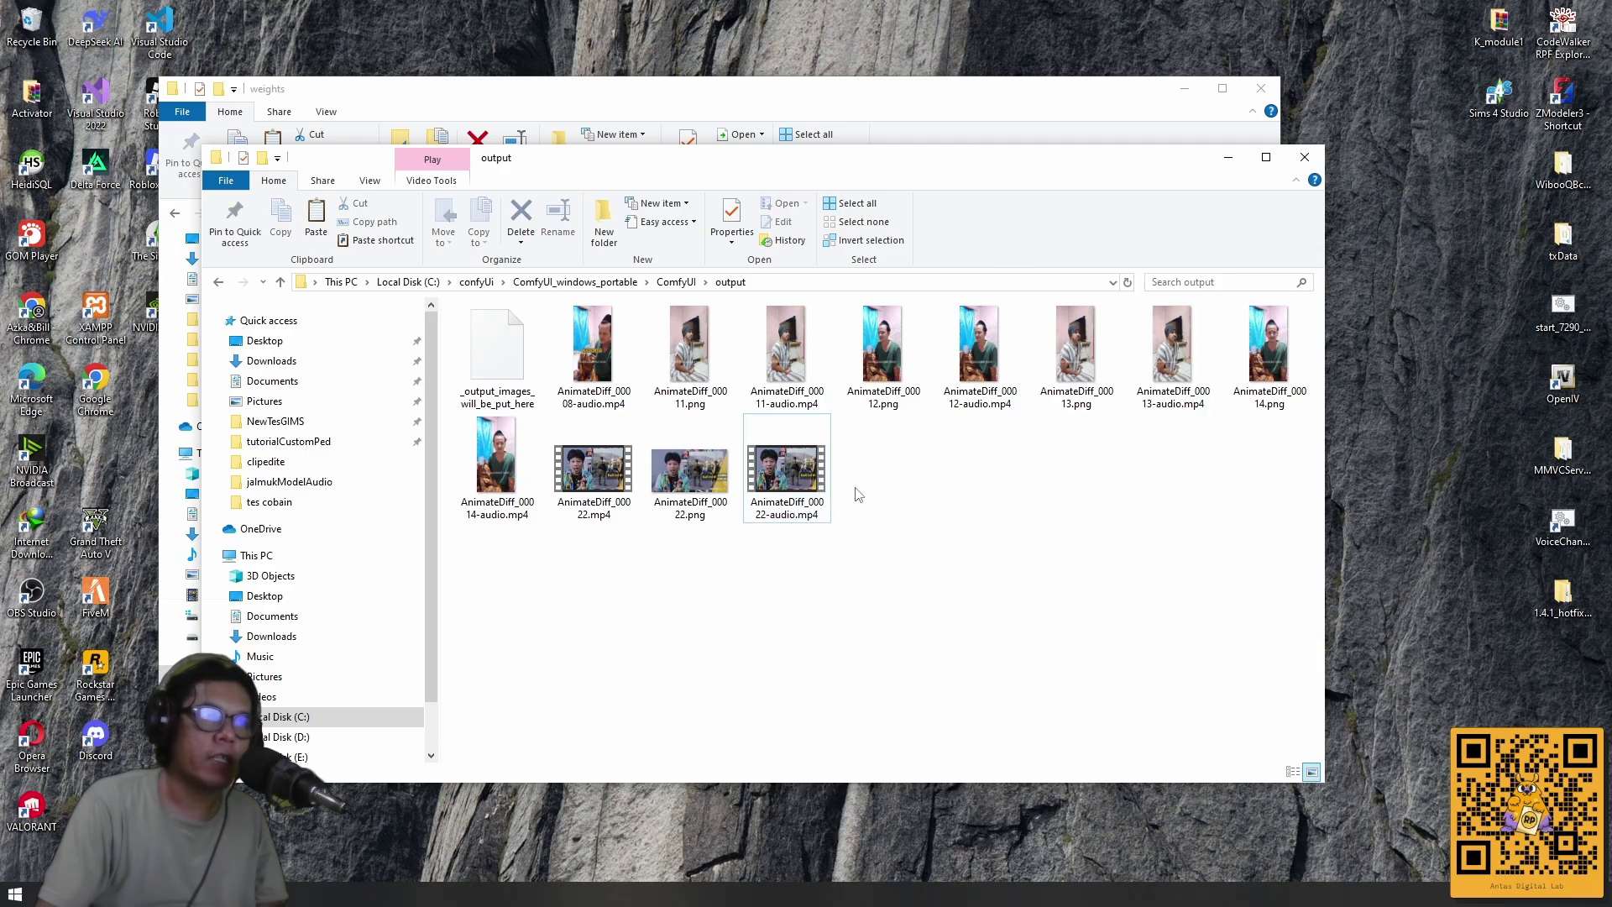
{"action": "right_click", "coordinate": [797, 481]}
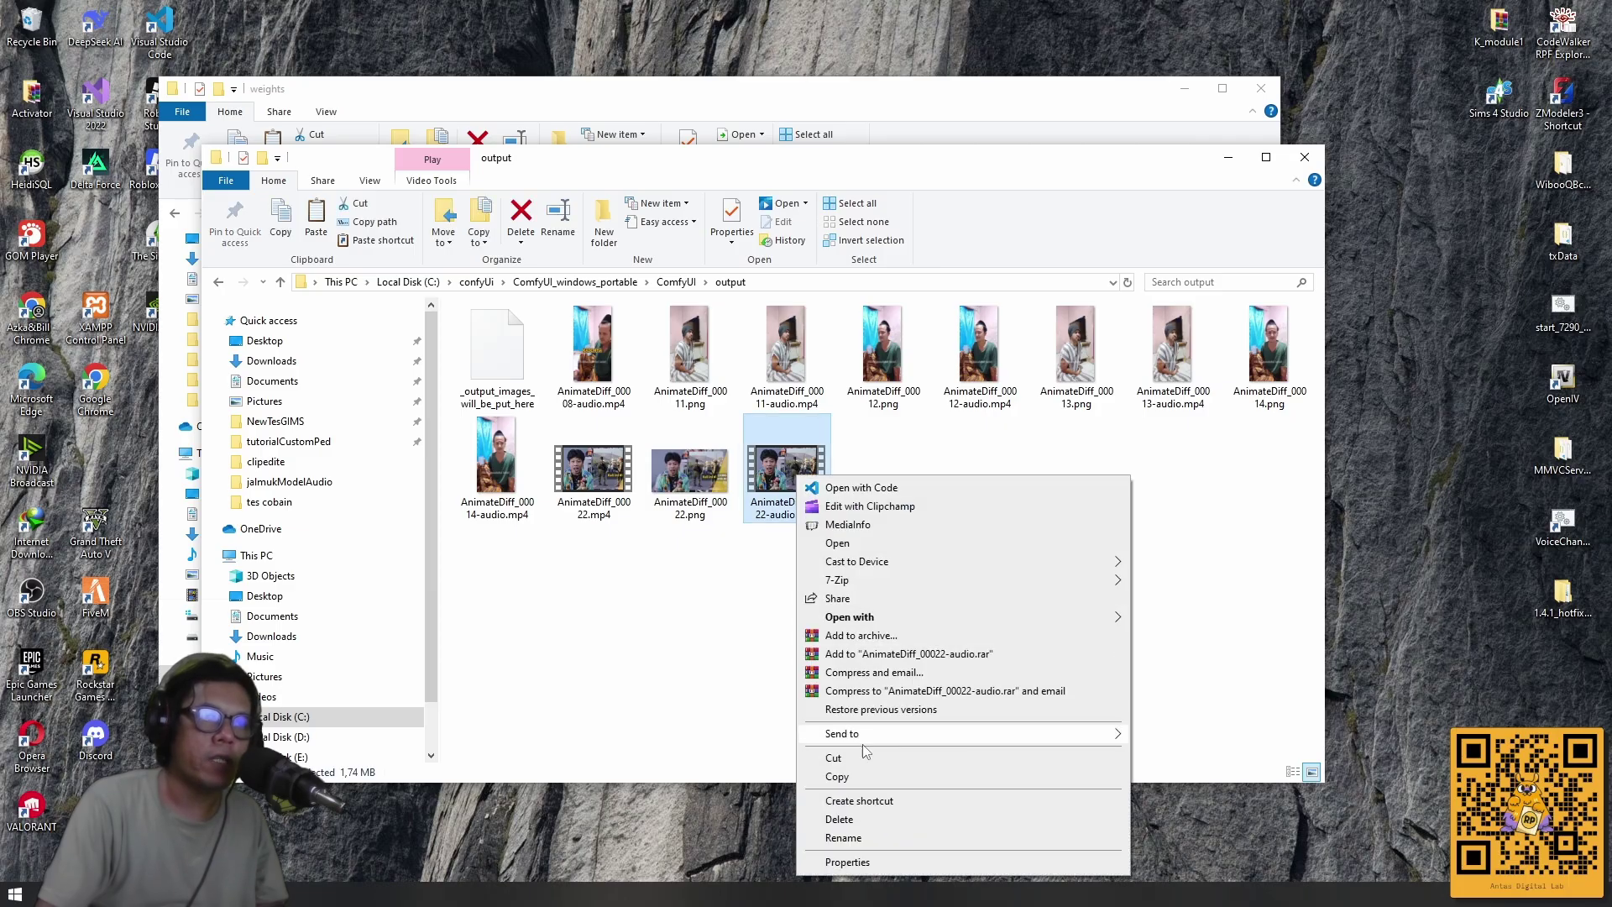
{"action": "left_click", "coordinate": [860, 777]}
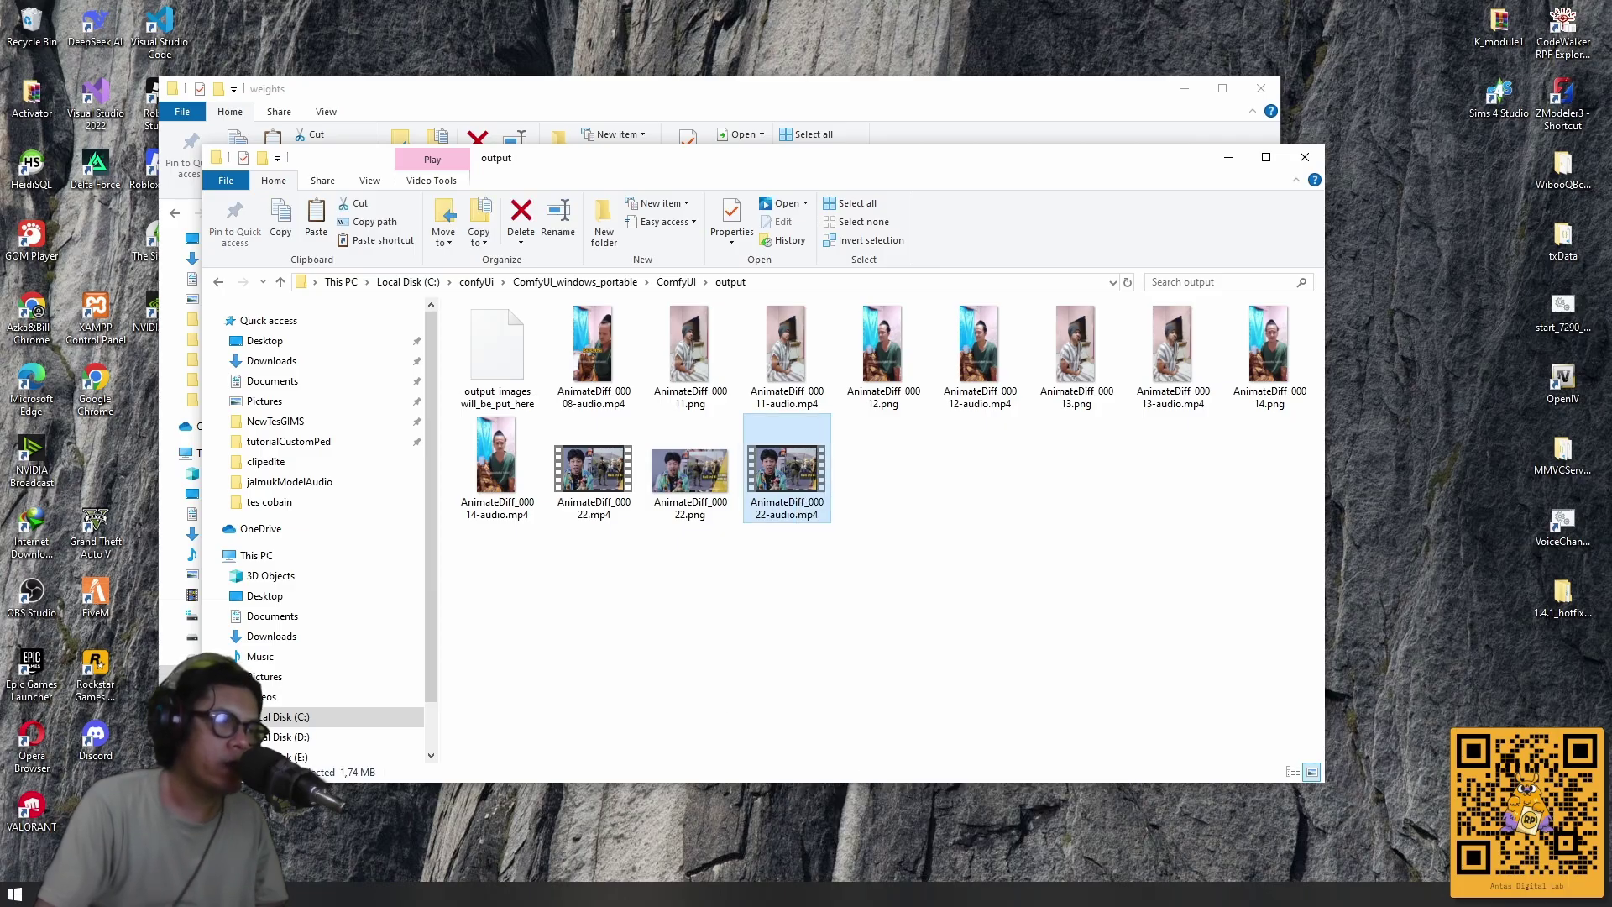
{"action": "left_click", "coordinate": [33, 832]}
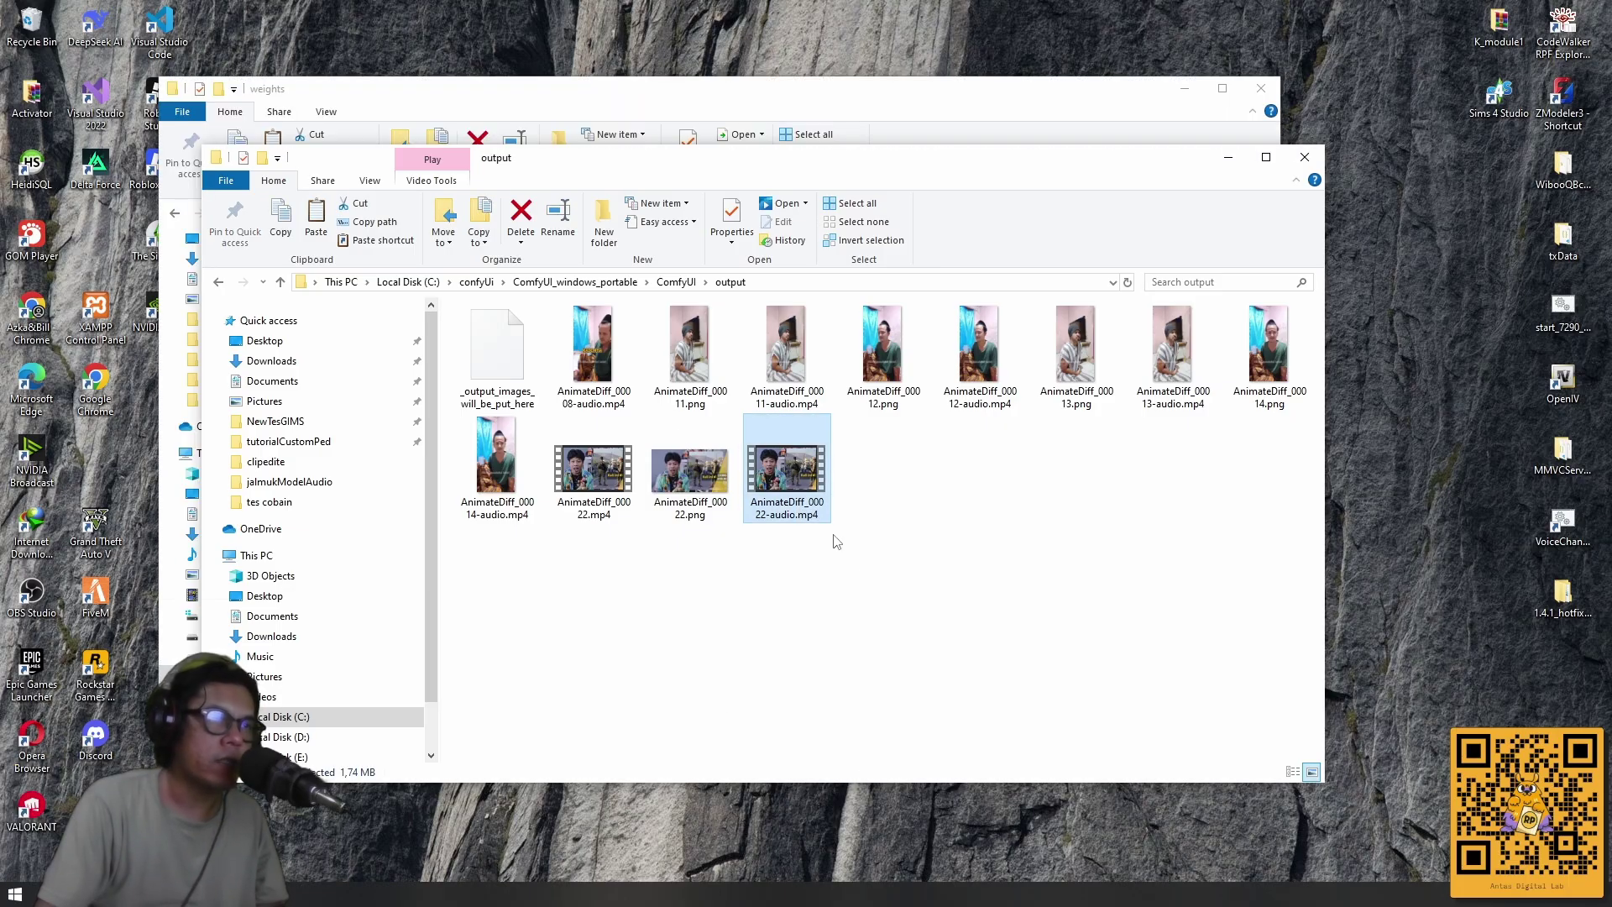
Switch to the weights folder window and navigate it to the tes cobain folder inside projectAI on drive F:.
{"action": "left_click", "coordinate": [1024, 111]}
{"action": "left_click", "coordinate": [273, 675]}
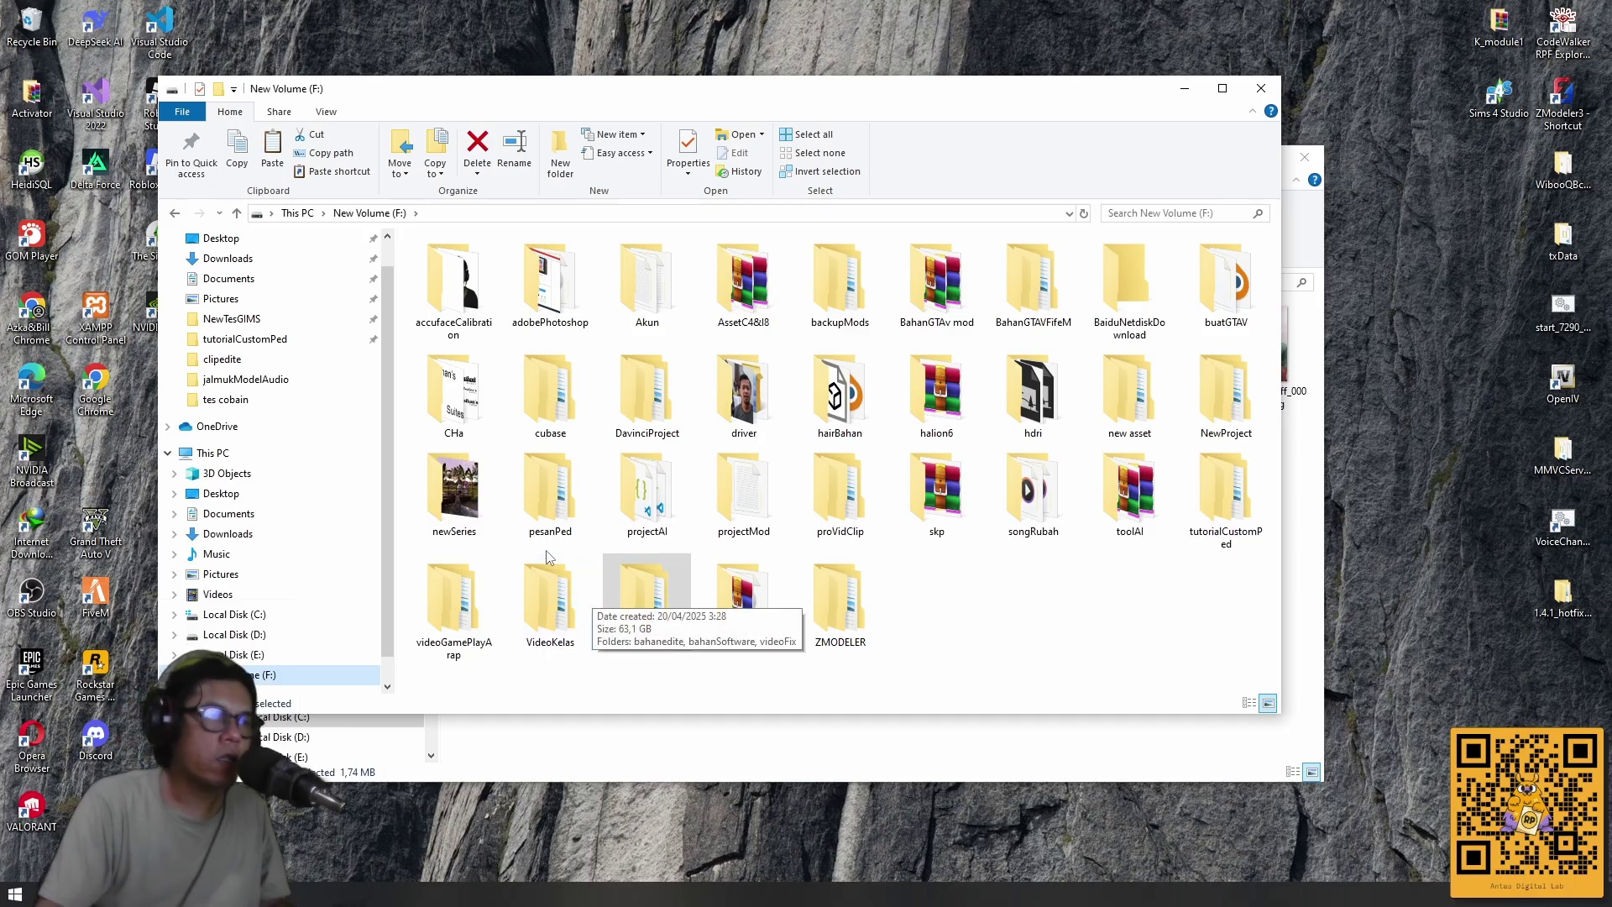
{"action": "double_click", "coordinate": [645, 503]}
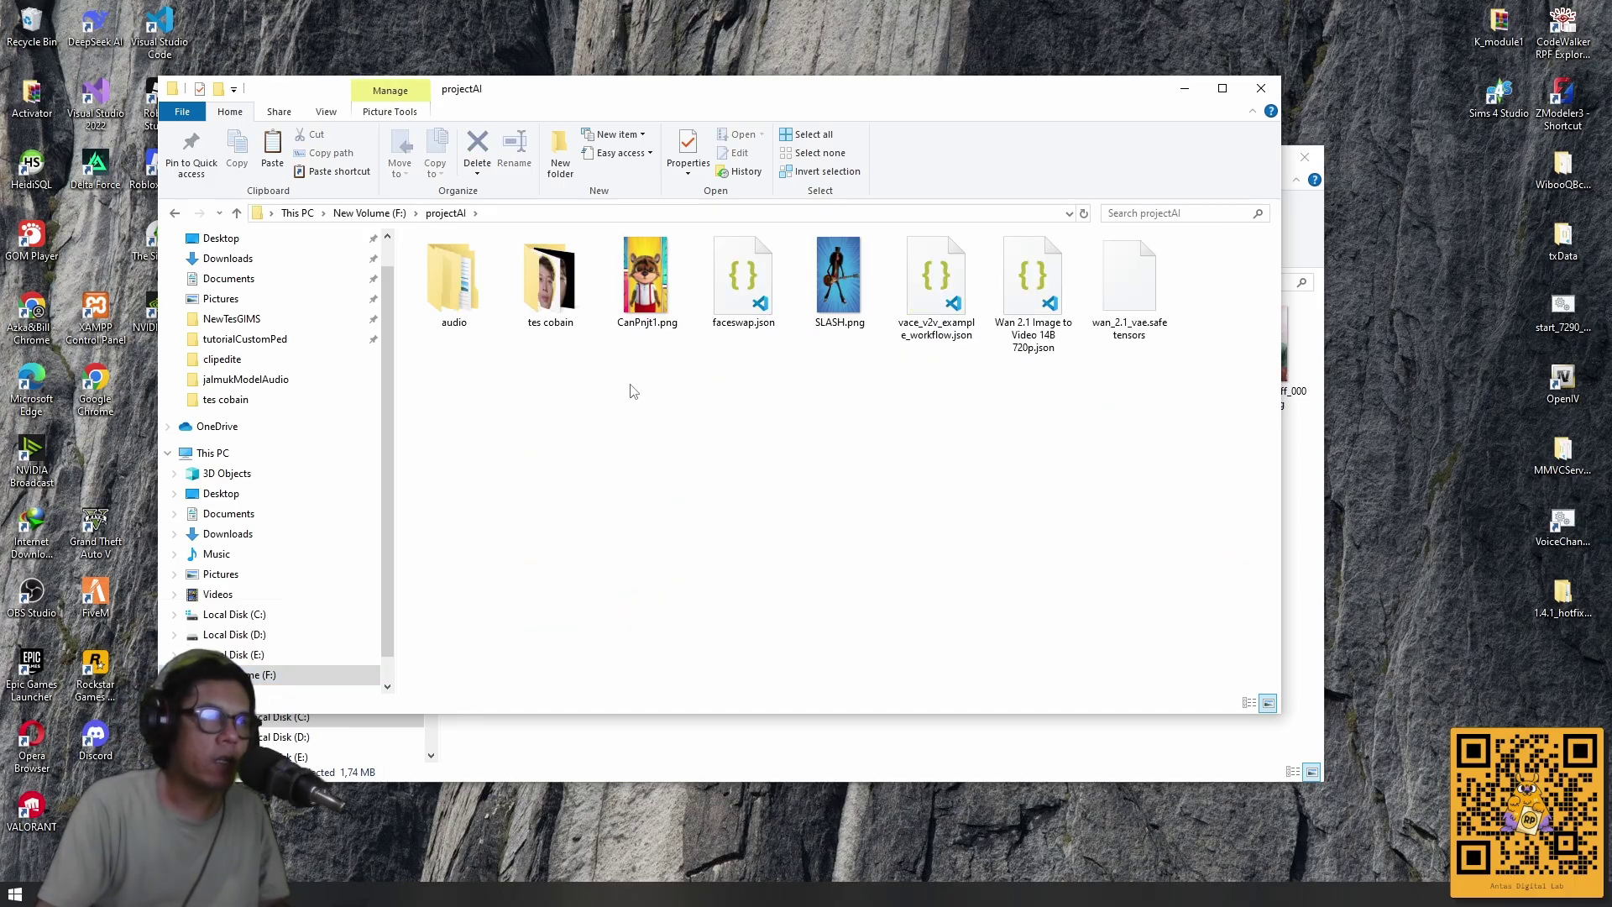
{"action": "double_click", "coordinate": [509, 286]}
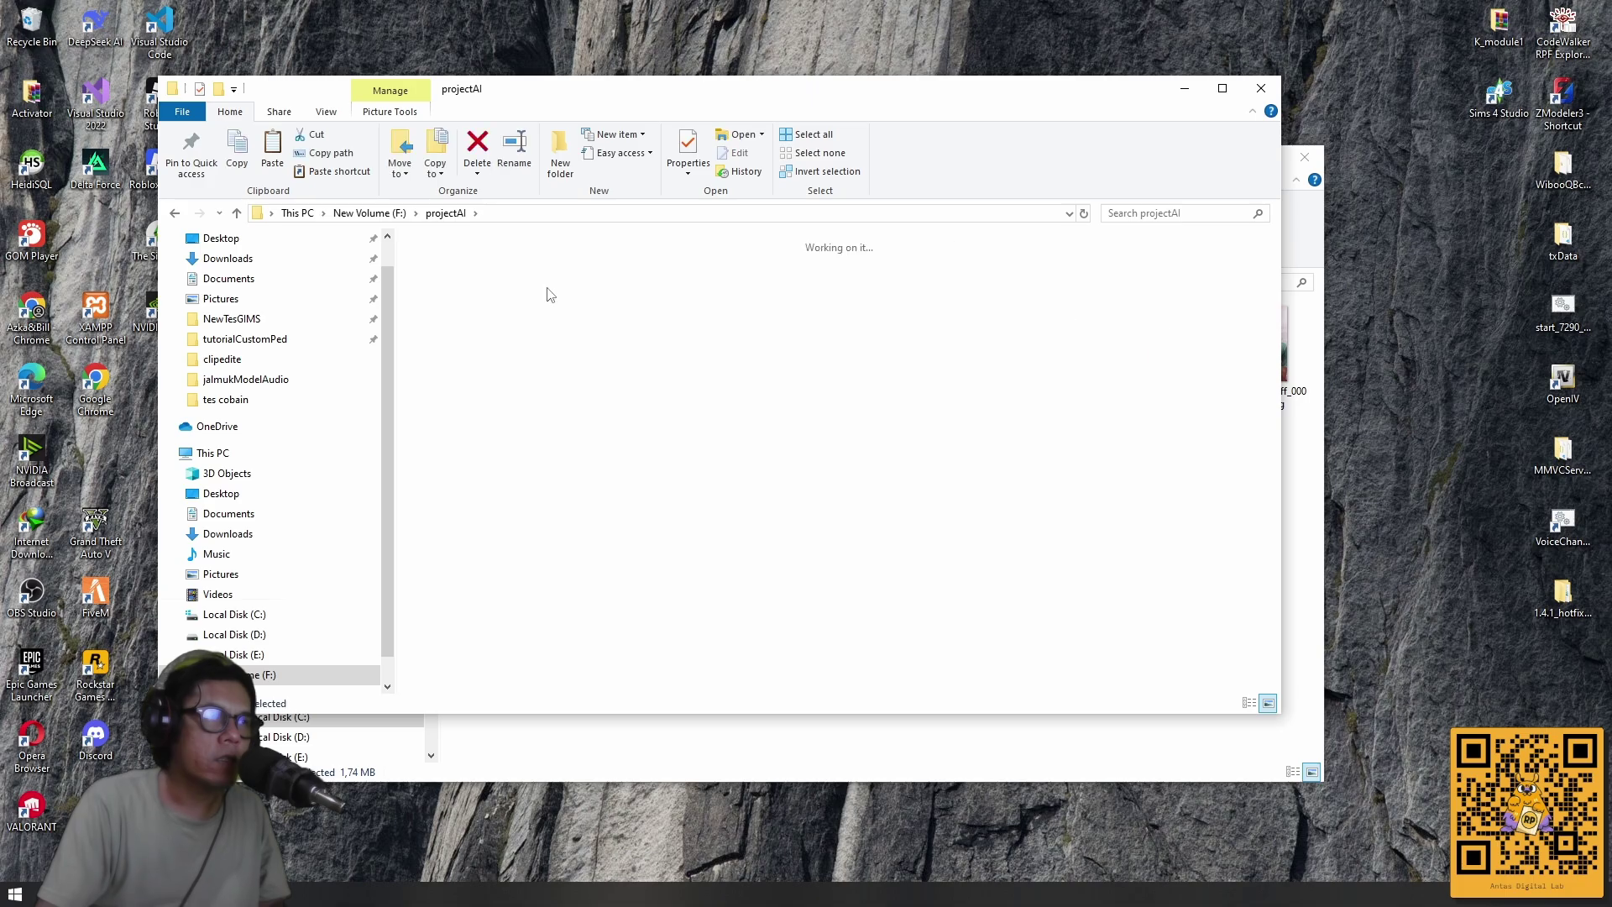
{"action": "left_click", "coordinate": [554, 295]}
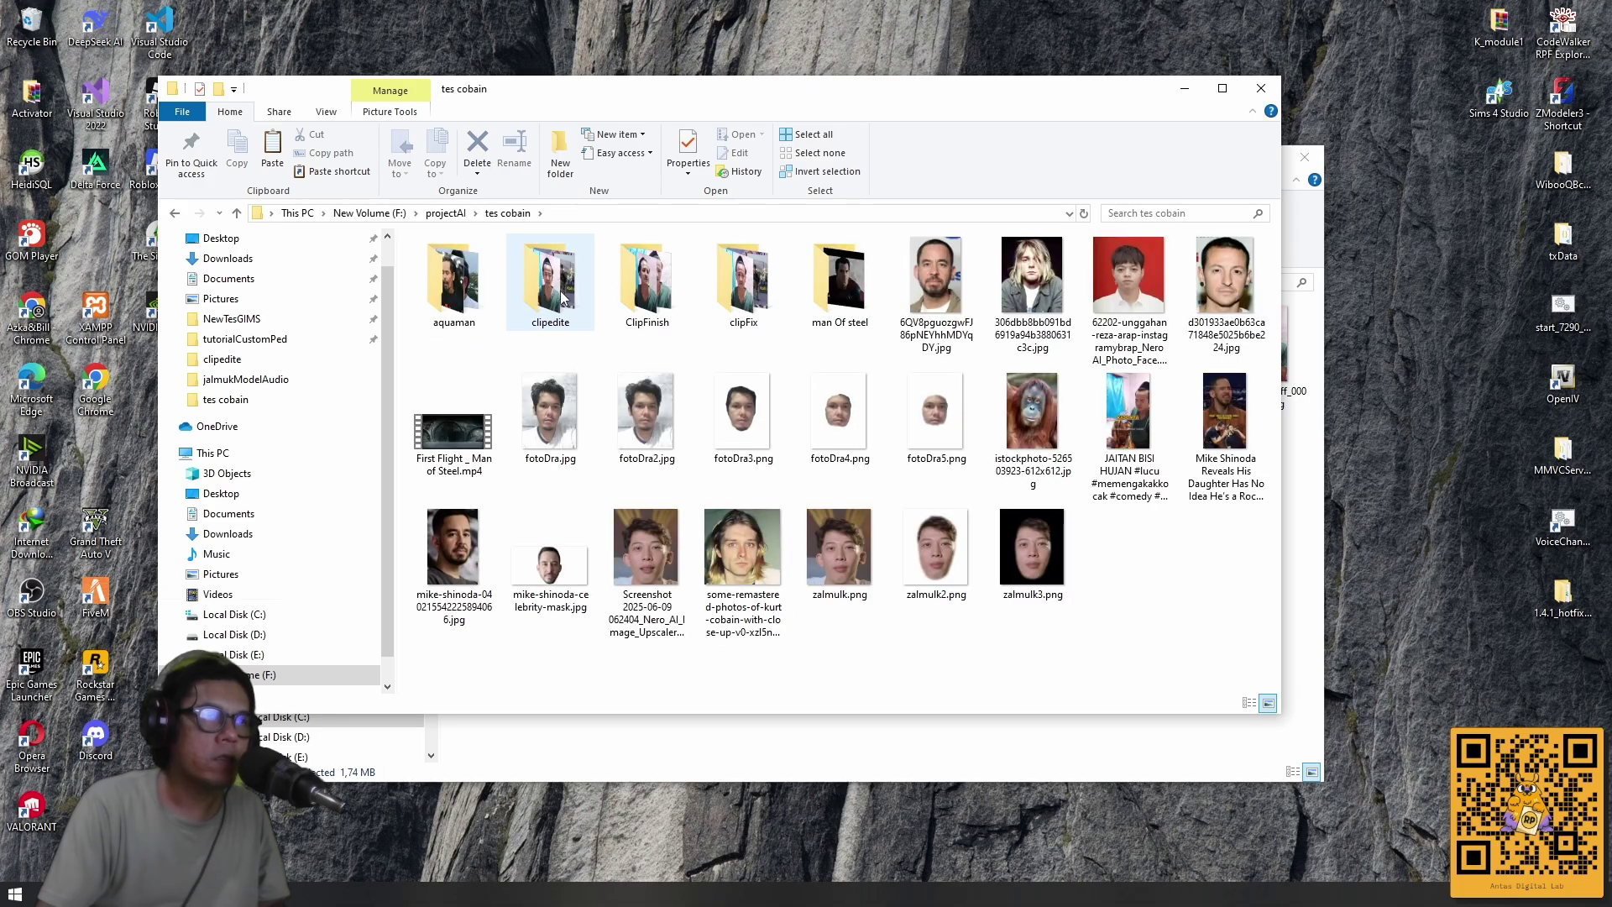
Check the contents of the clipedite and ClipFinish subfolders and return to the tes cobain folder.
{"action": "double_click", "coordinate": [559, 298]}
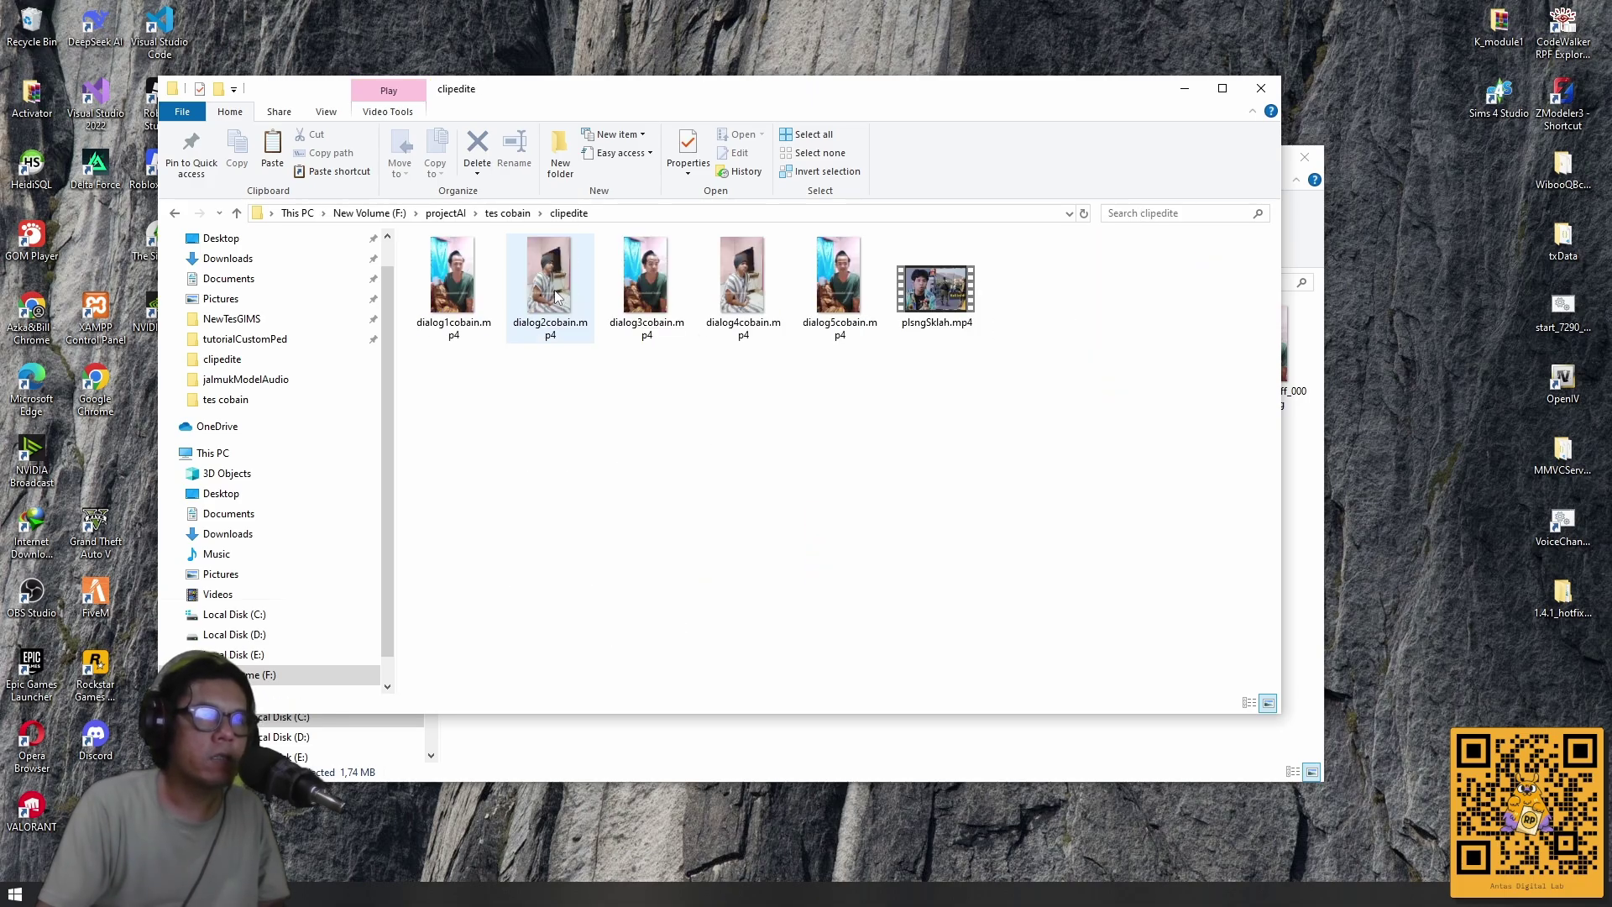
{"action": "left_click", "coordinate": [239, 215]}
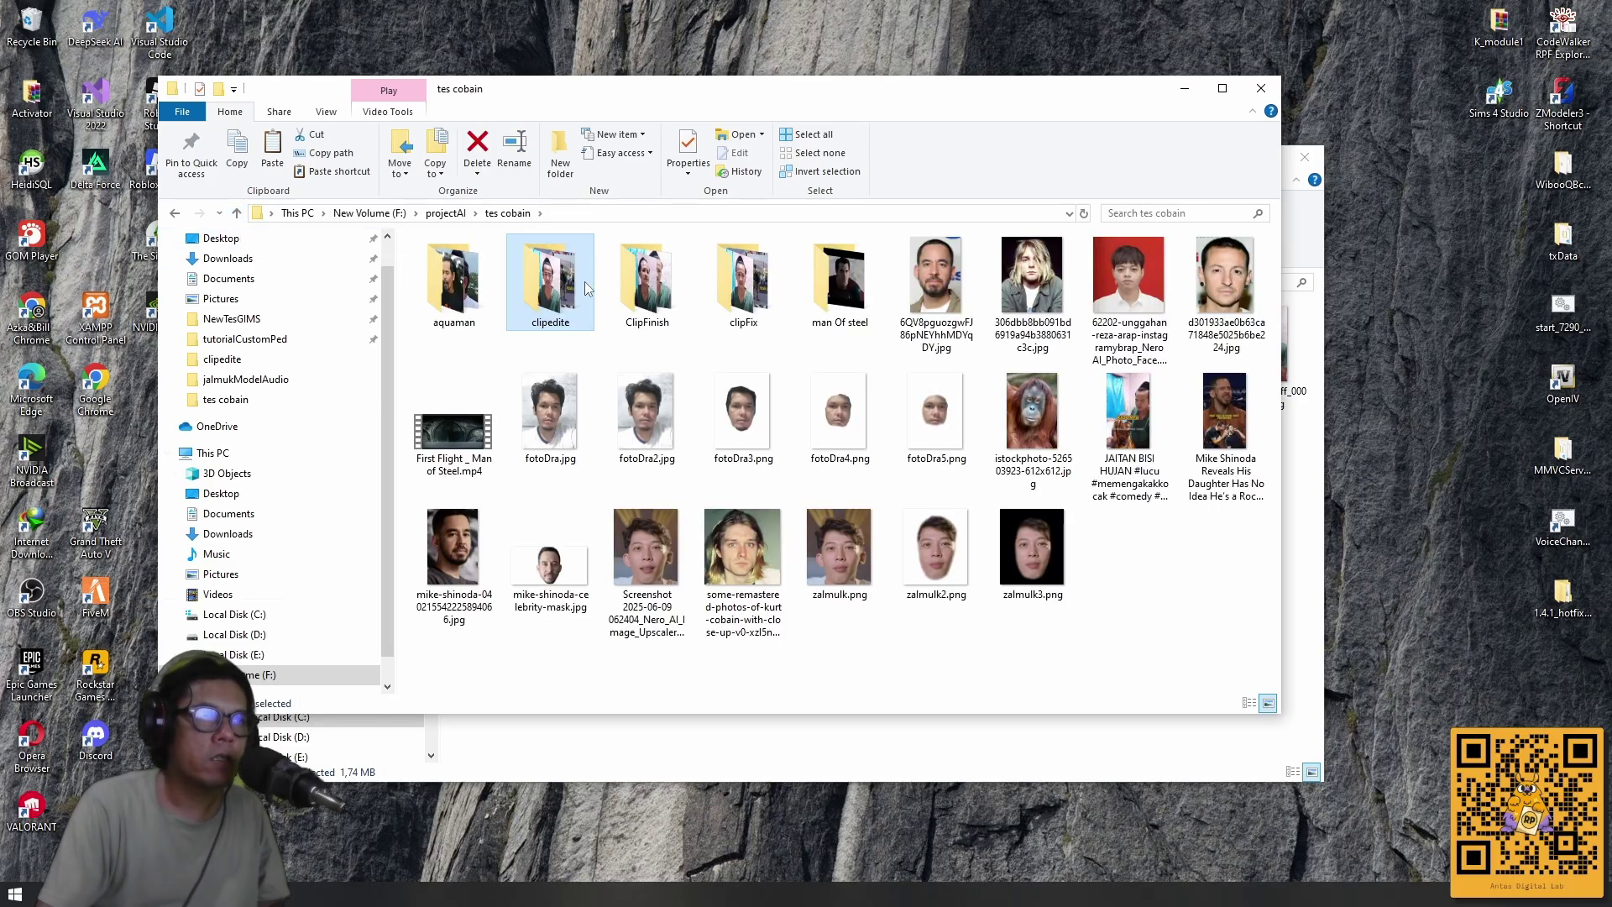
{"action": "double_click", "coordinate": [655, 287]}
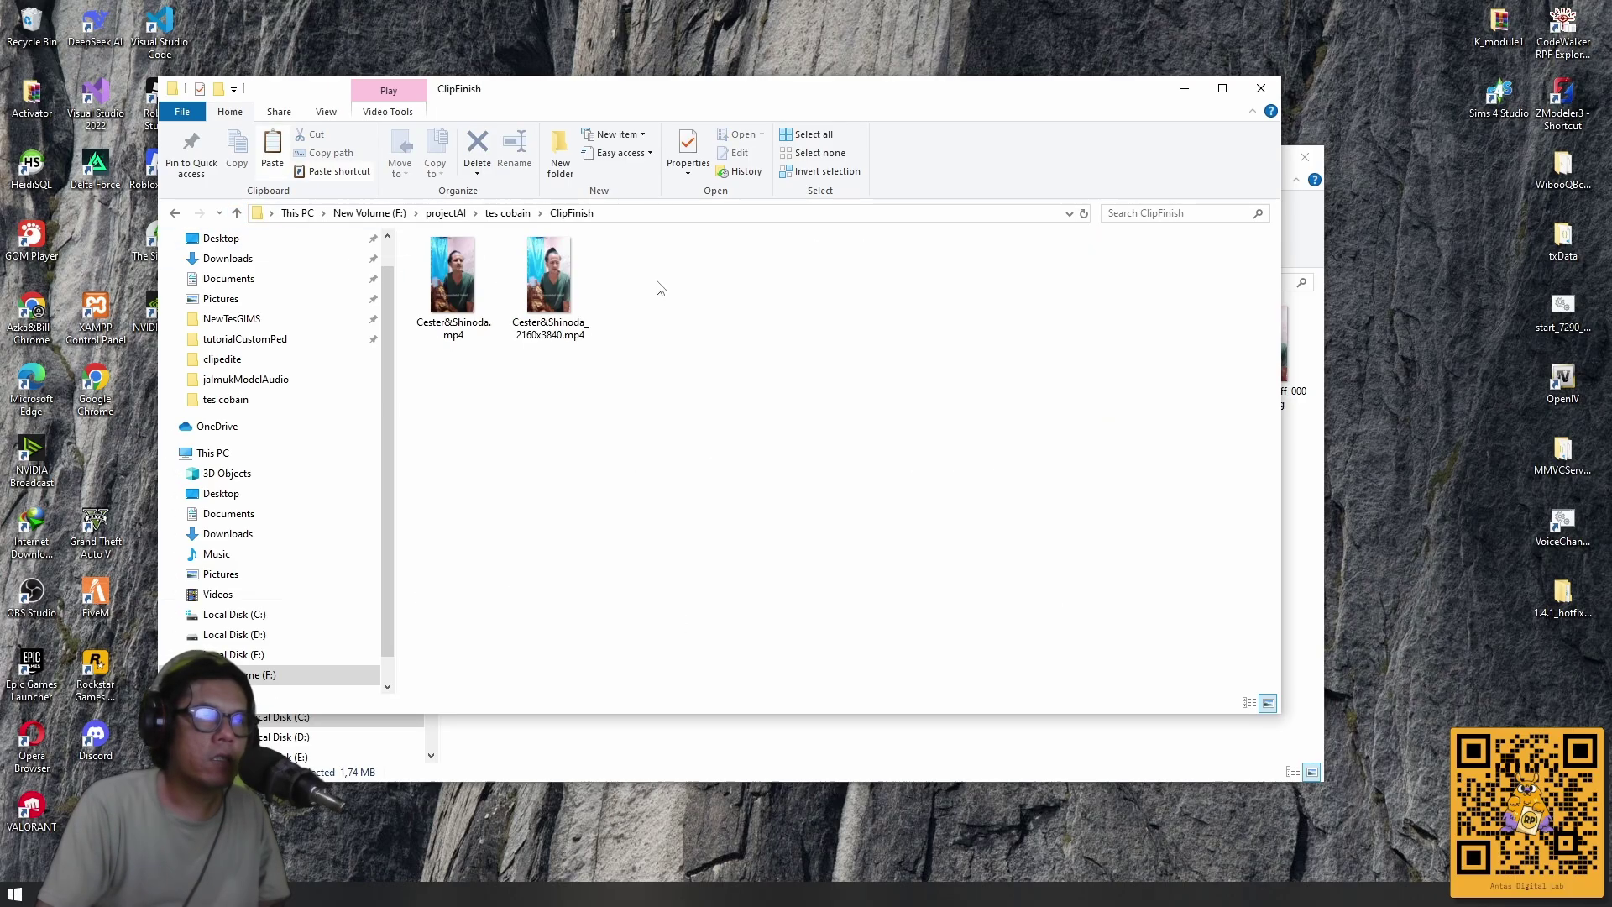
{"action": "left_click", "coordinate": [237, 212]}
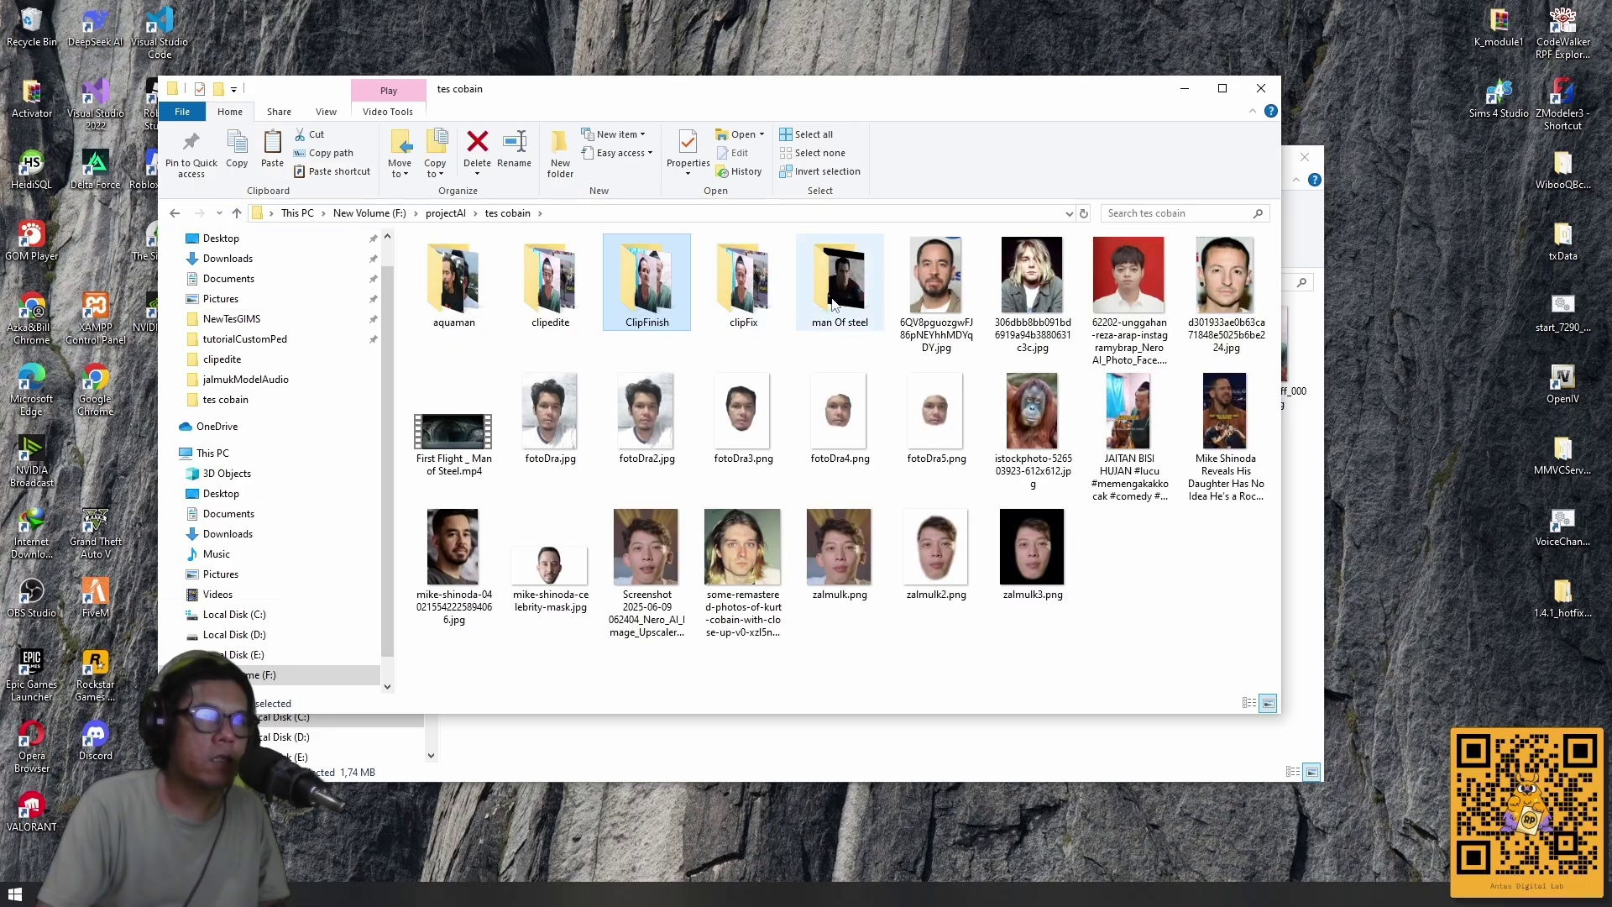
Paste the copied video into the clipFix subfolder of tes cobain.
{"action": "double_click", "coordinate": [758, 300]}
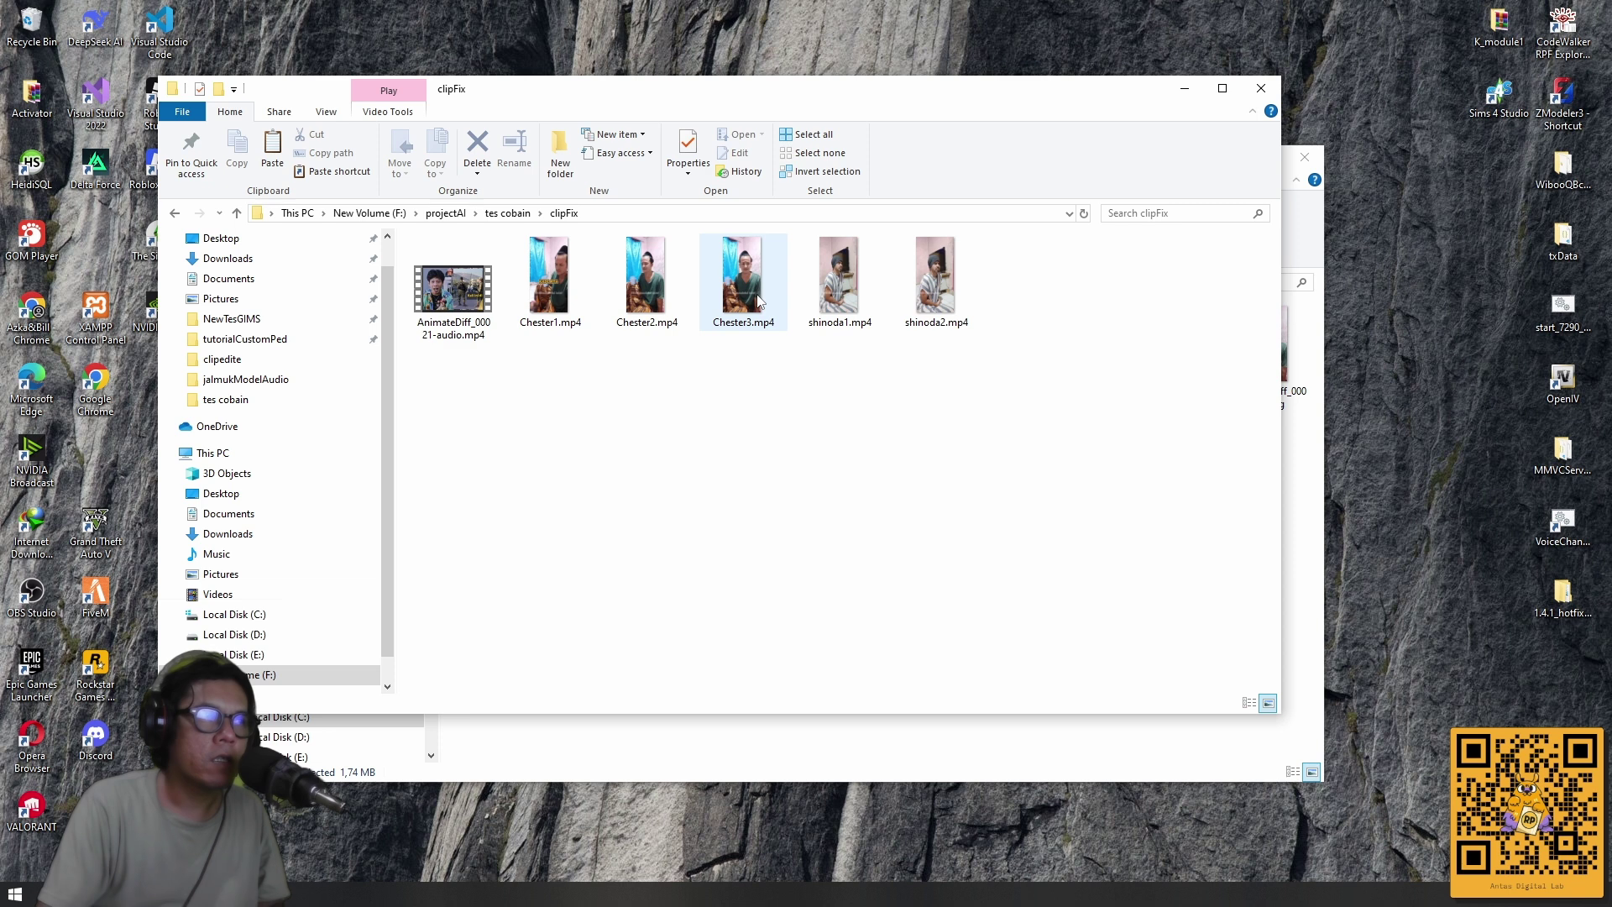
{"action": "right_click", "coordinate": [699, 380]}
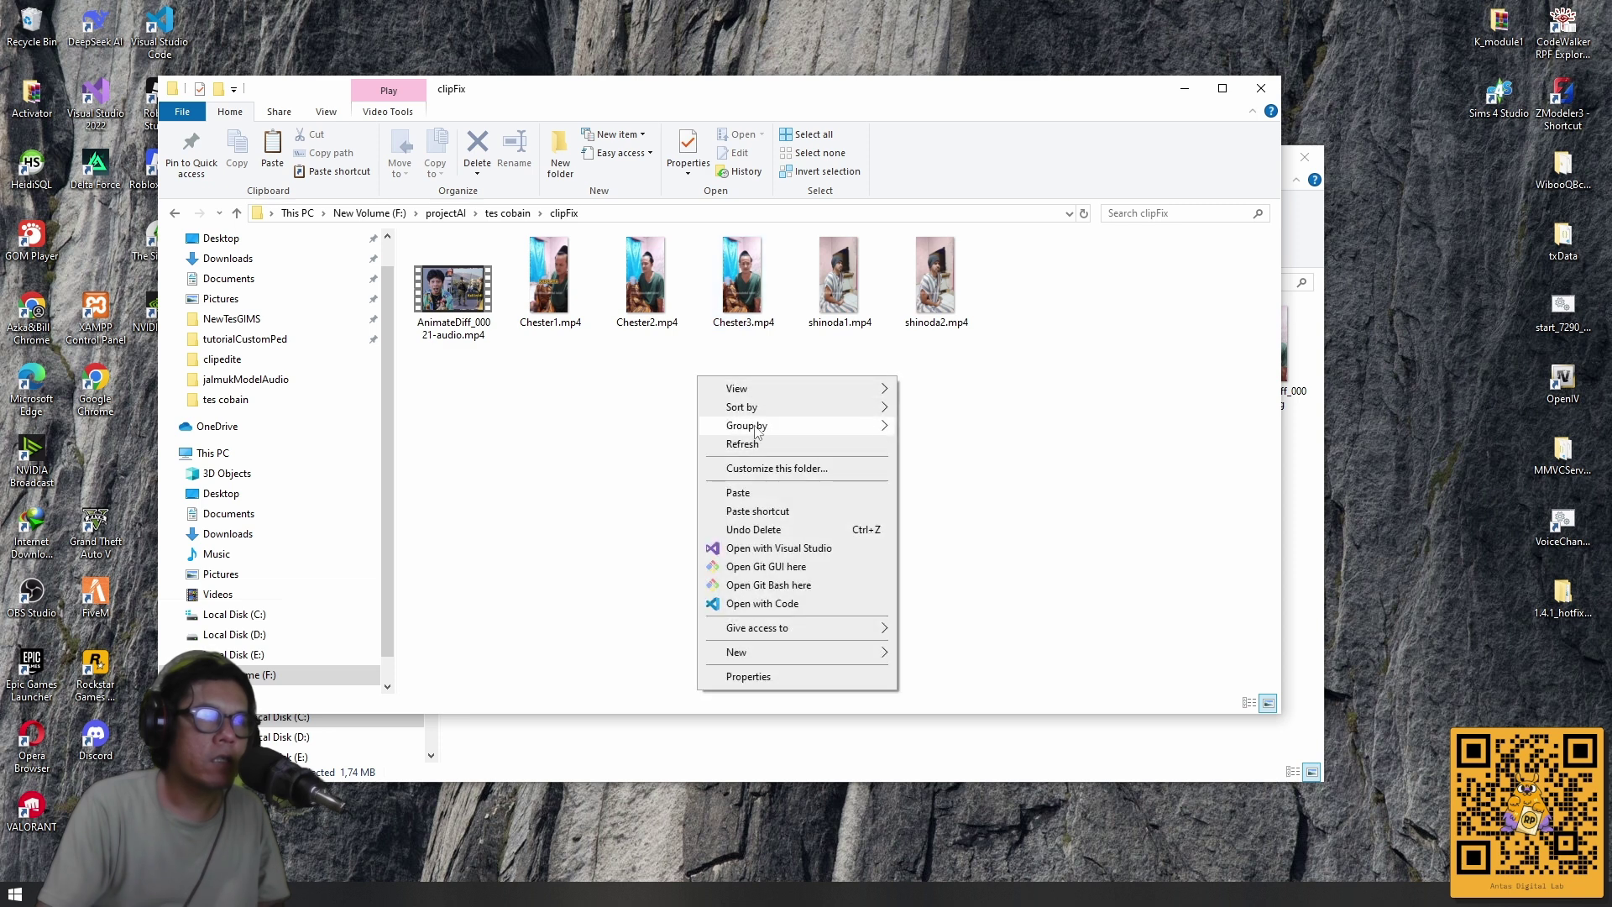
{"action": "left_click", "coordinate": [761, 497]}
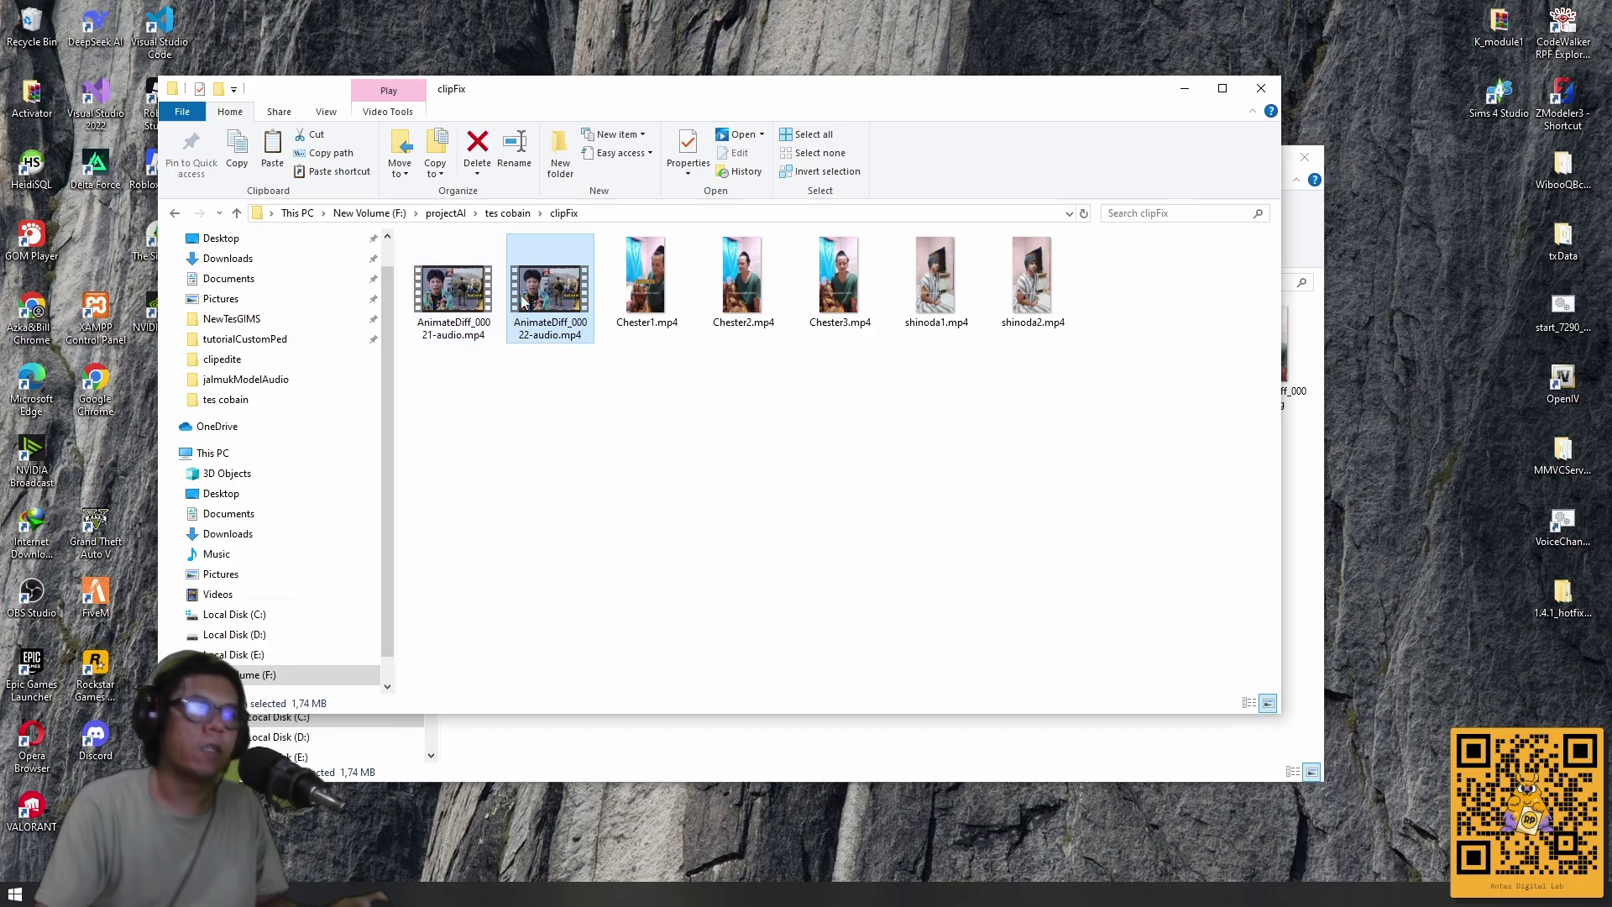
Play AnimateDiff_00021-audio.mp4 in GOM Player and close the player.
{"action": "left_click", "coordinate": [434, 298]}
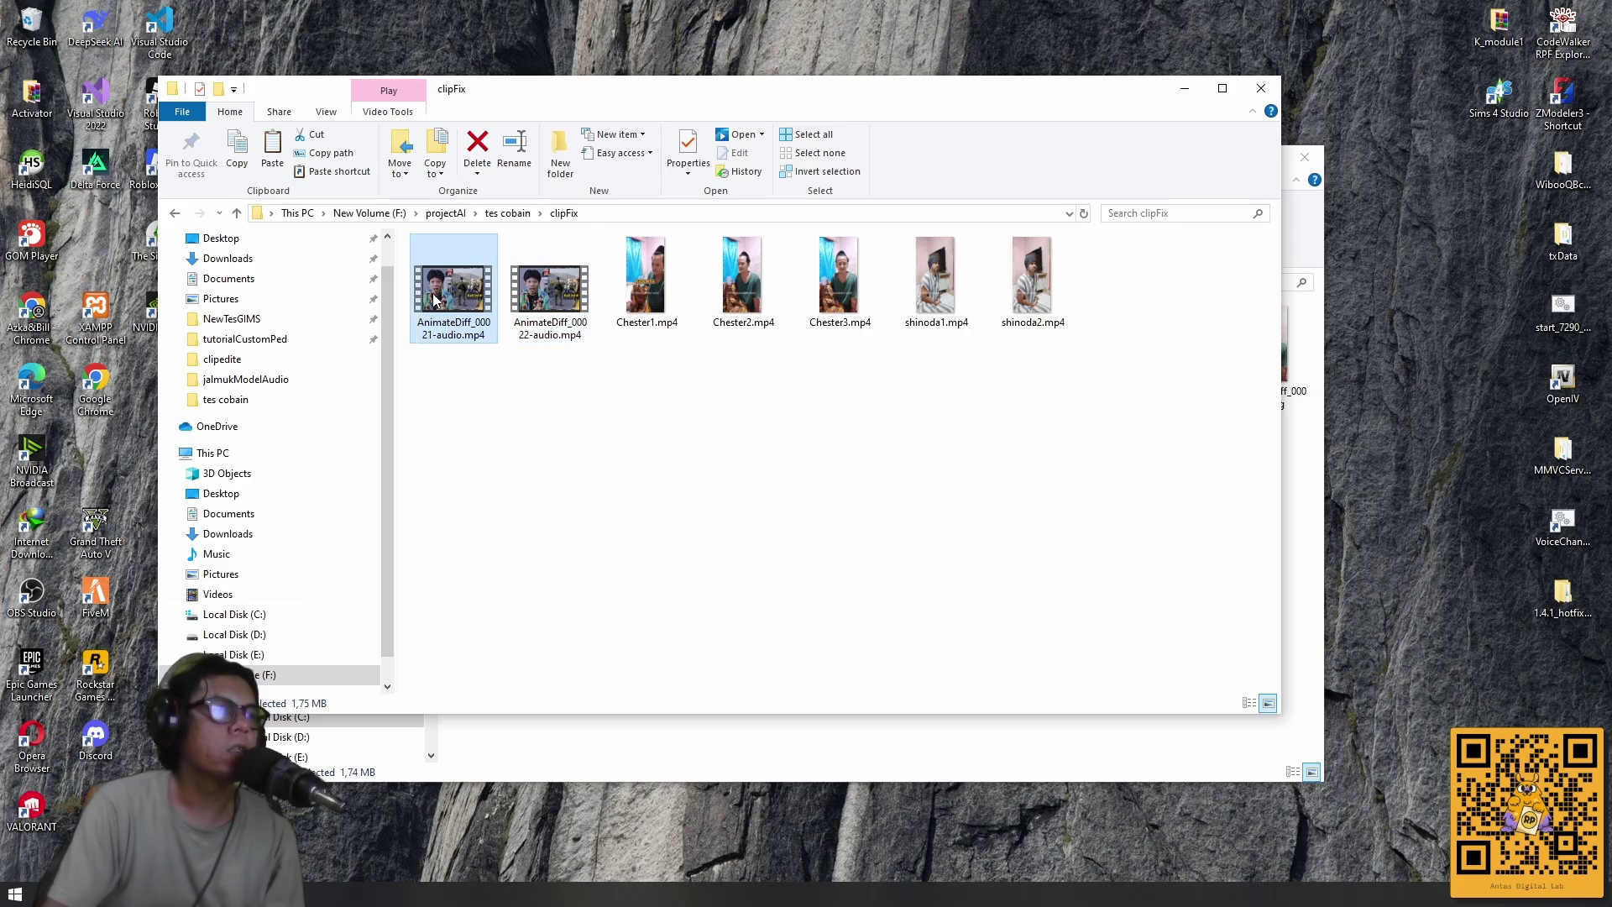
{"action": "right_click", "coordinate": [434, 298]}
{"action": "mouse_move", "coordinate": [756, 439]}
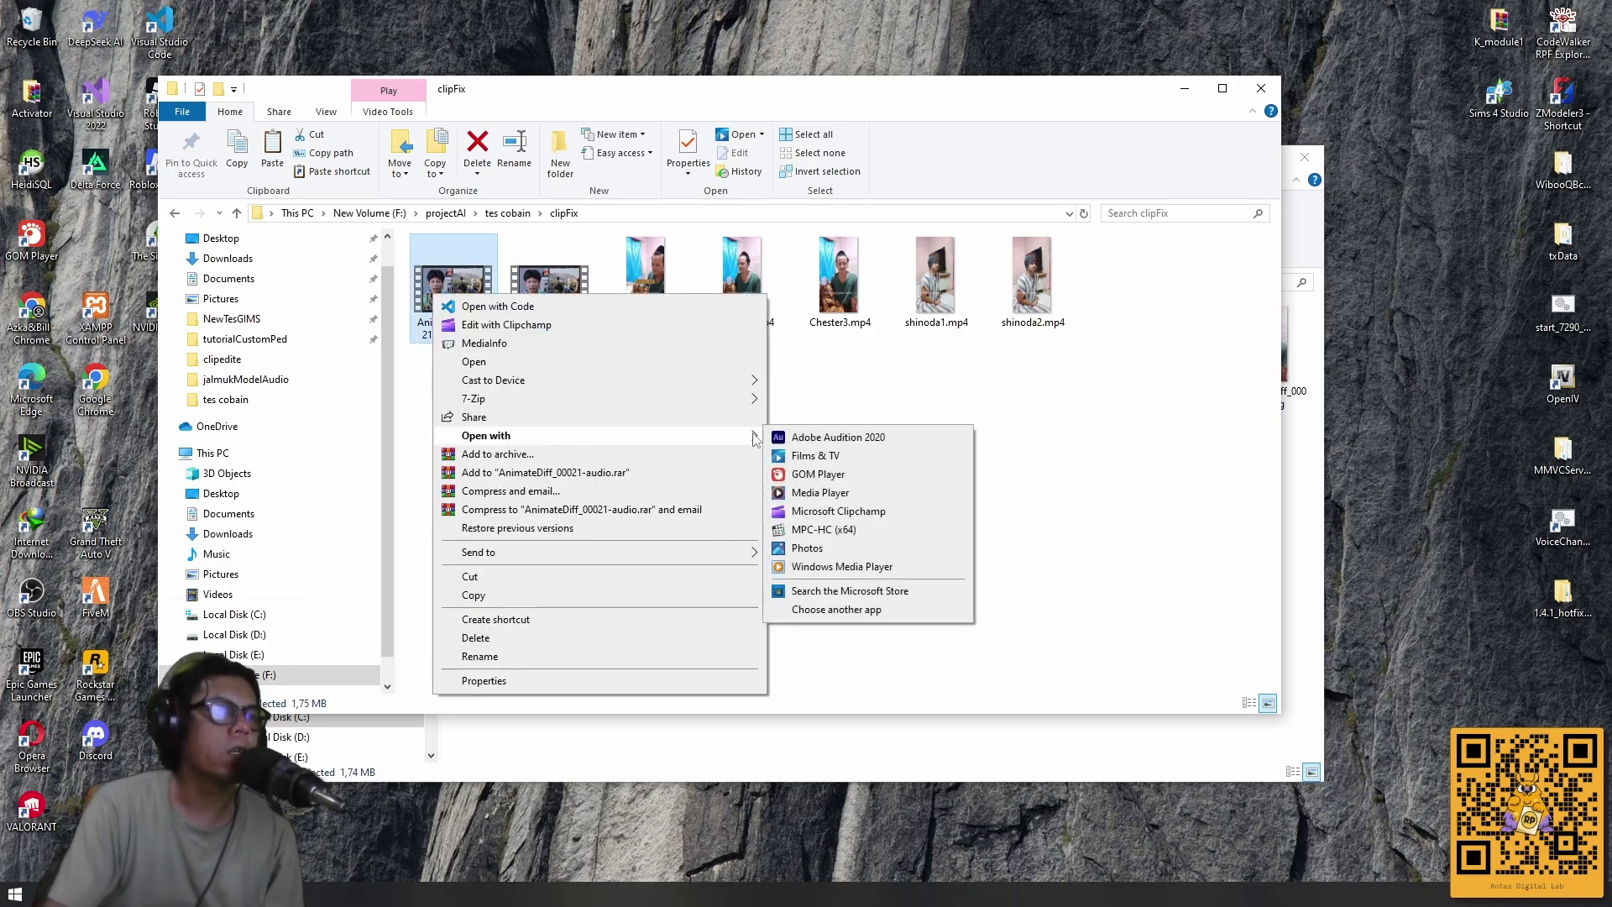
{"action": "left_click", "coordinate": [818, 474]}
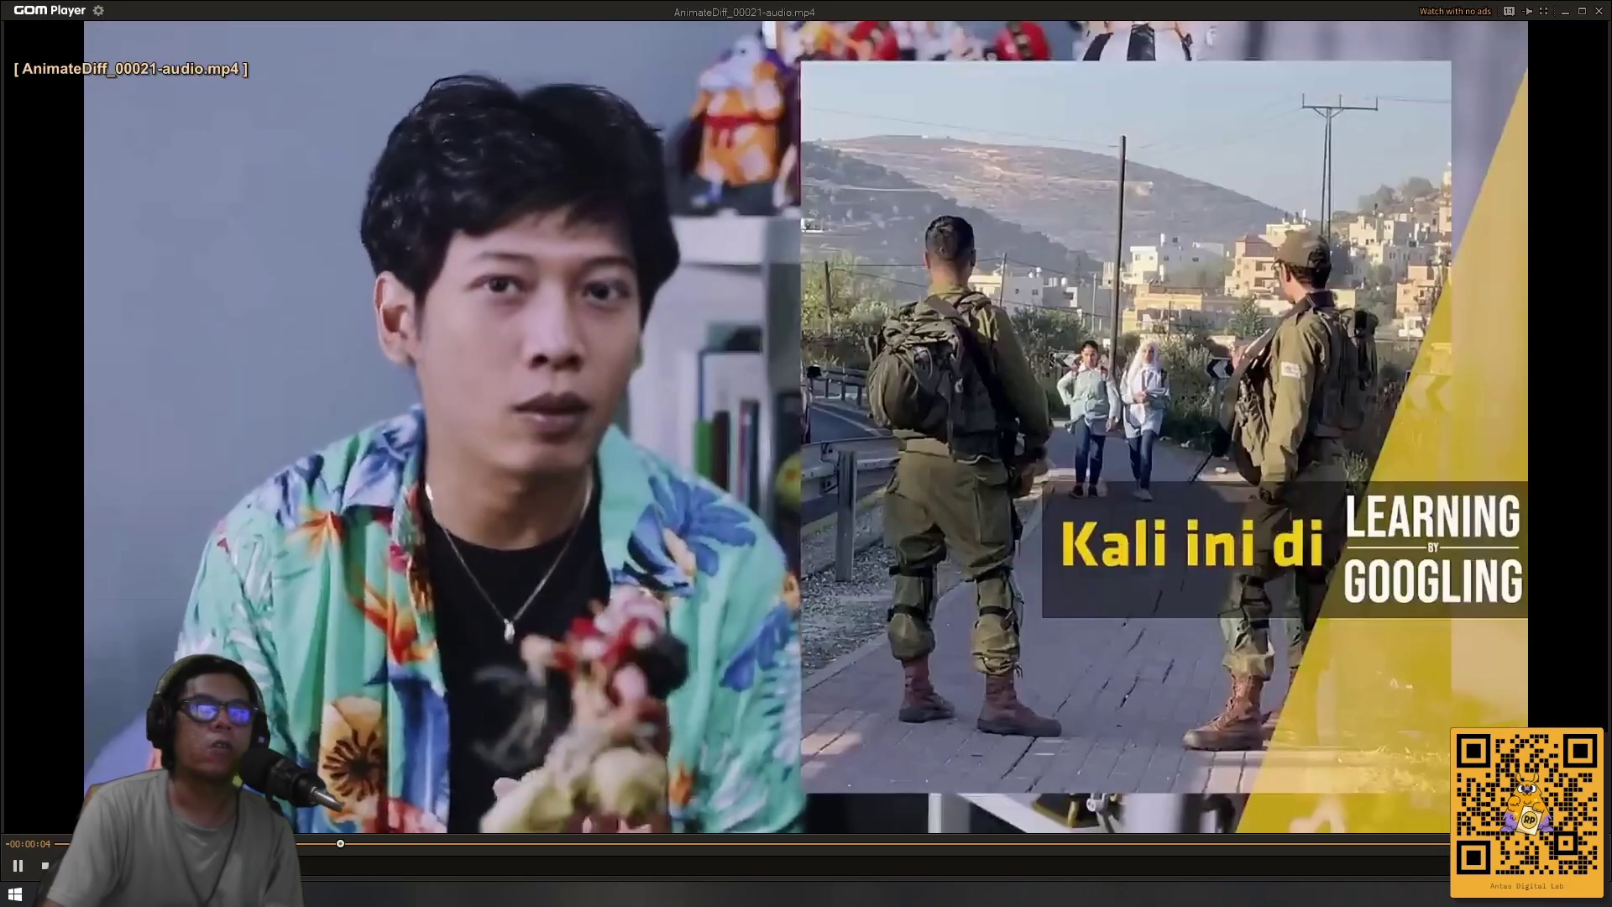
{"action": "key", "text": "alt+F4"}
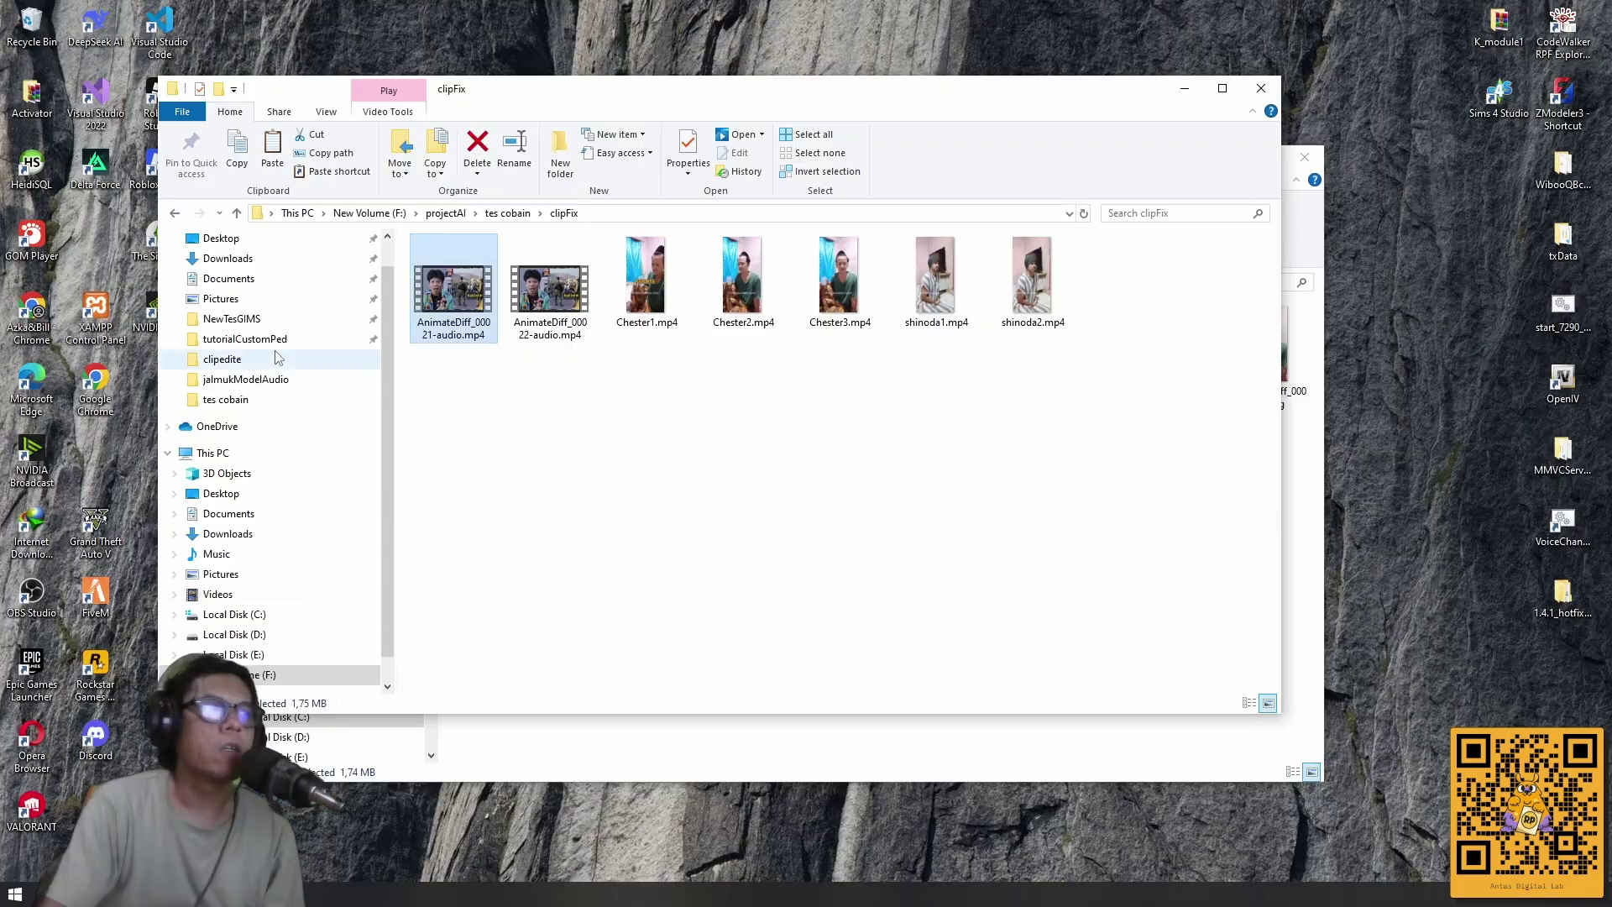
Play AnimateDiff_00022-audio.mp4 in GOM Player for comparison, pause it and close the player.
{"action": "right_click", "coordinate": [546, 274]}
{"action": "mouse_move", "coordinate": [625, 411]}
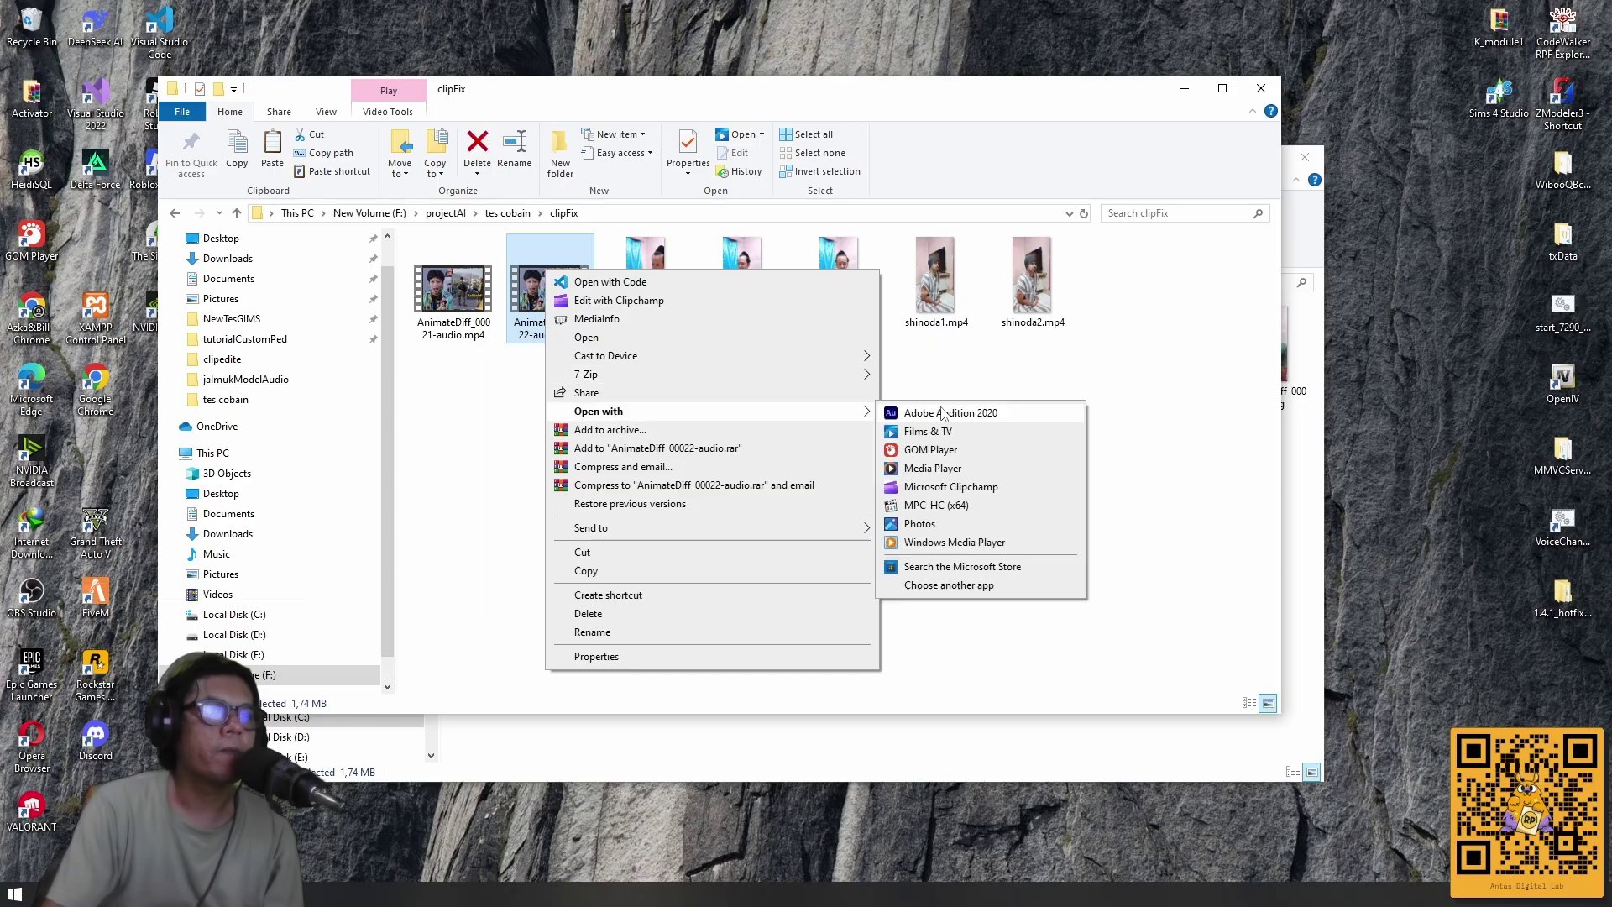
{"action": "left_click", "coordinate": [938, 450]}
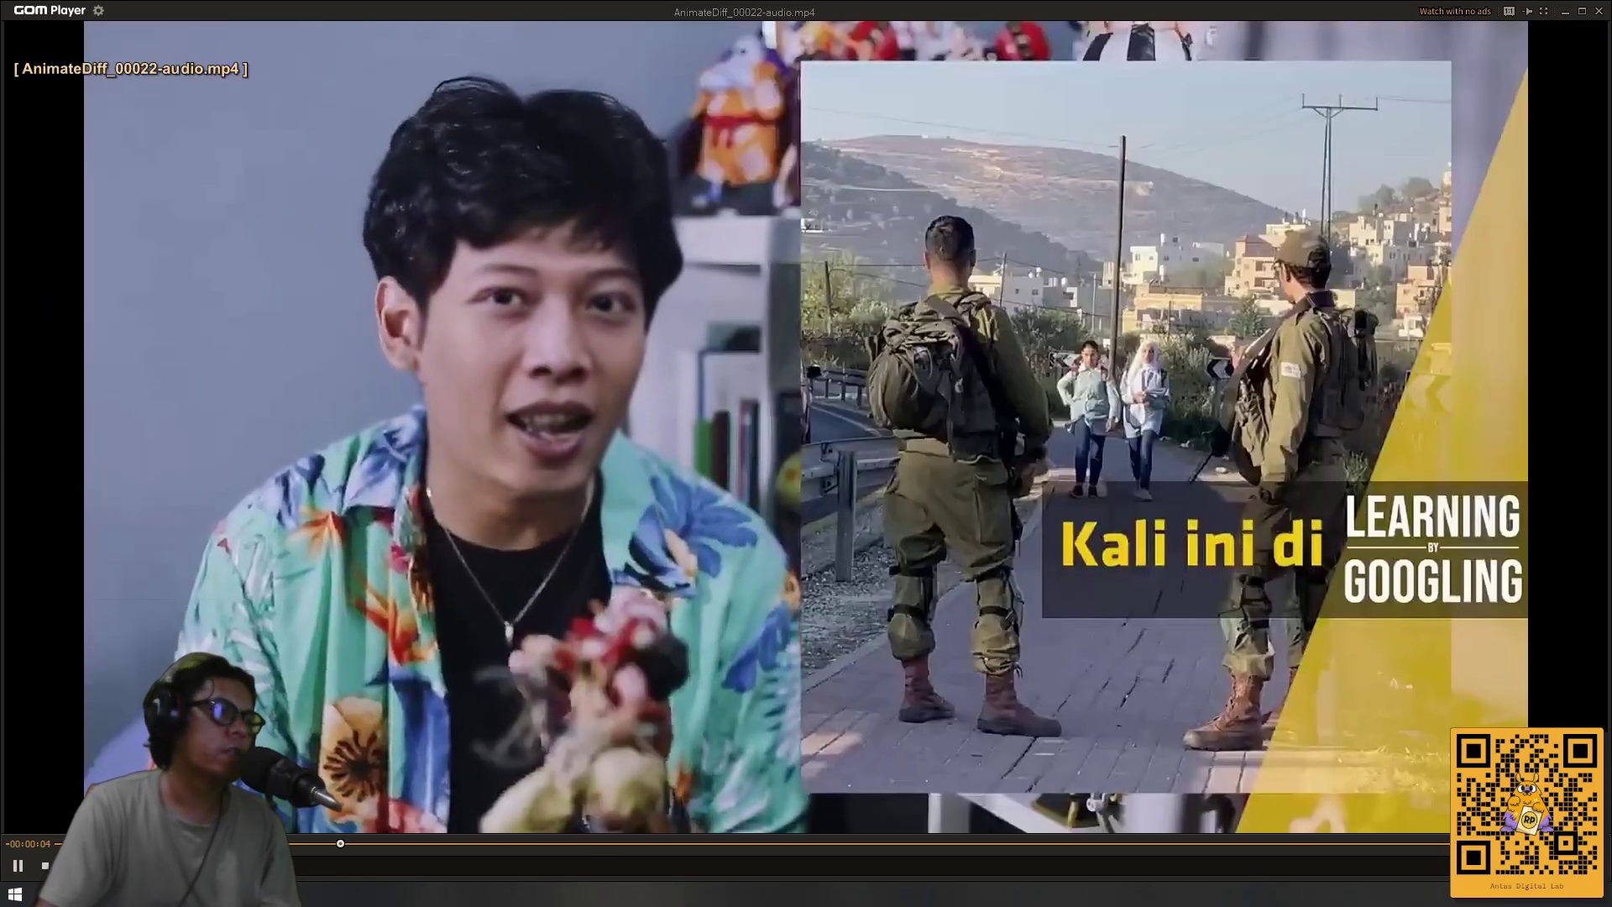
{"action": "left_click", "coordinate": [365, 423]}
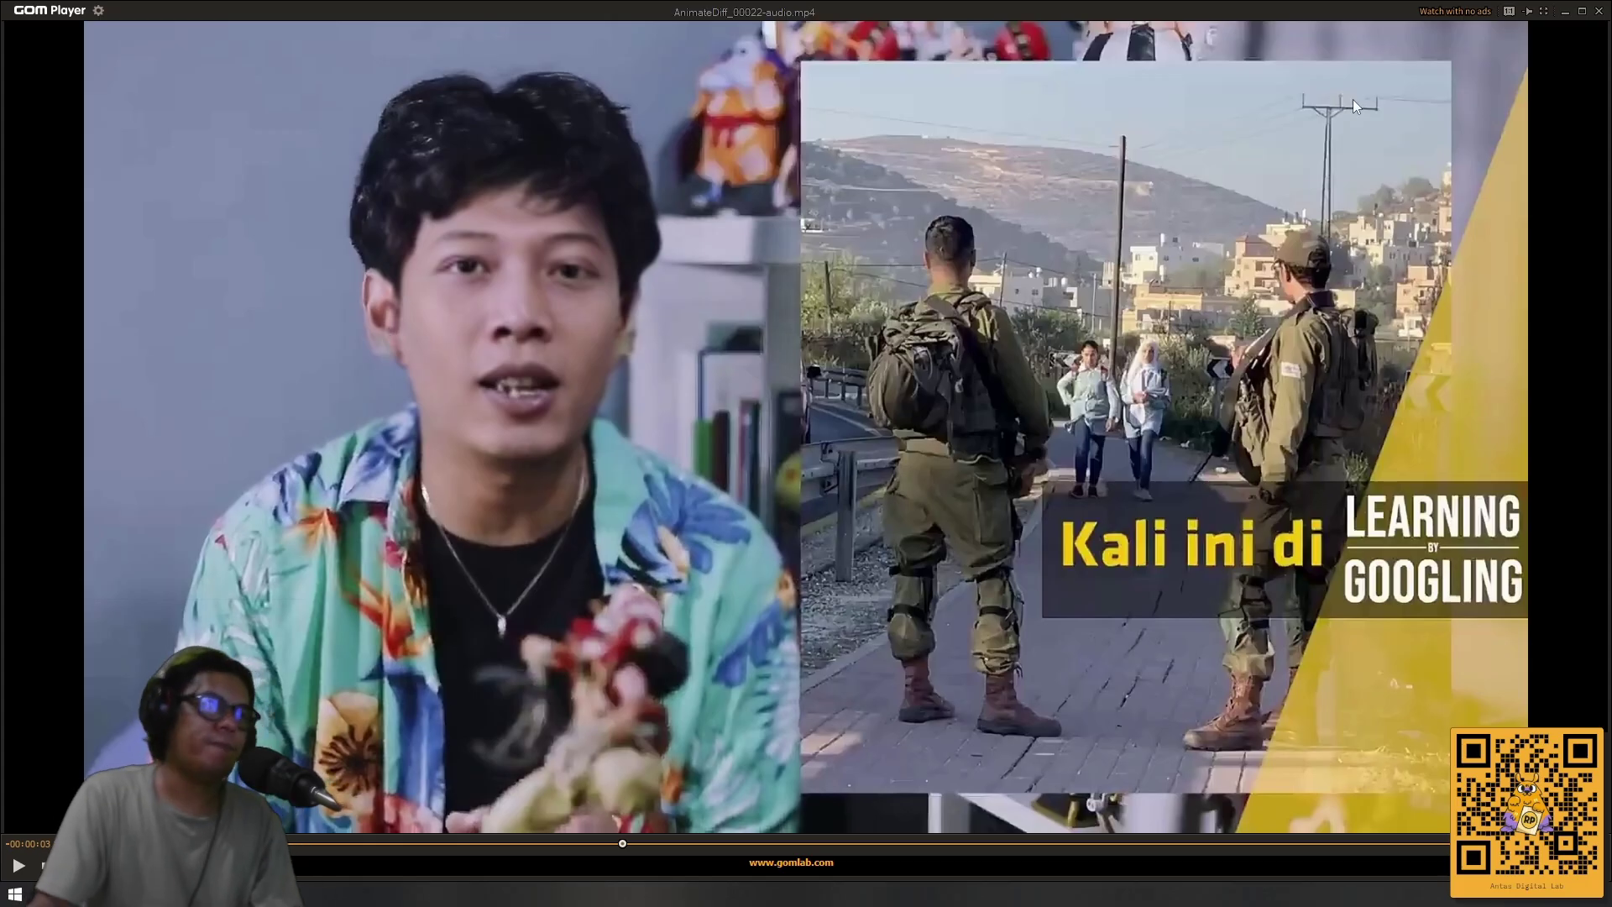
{"action": "left_click", "coordinate": [1597, 11]}
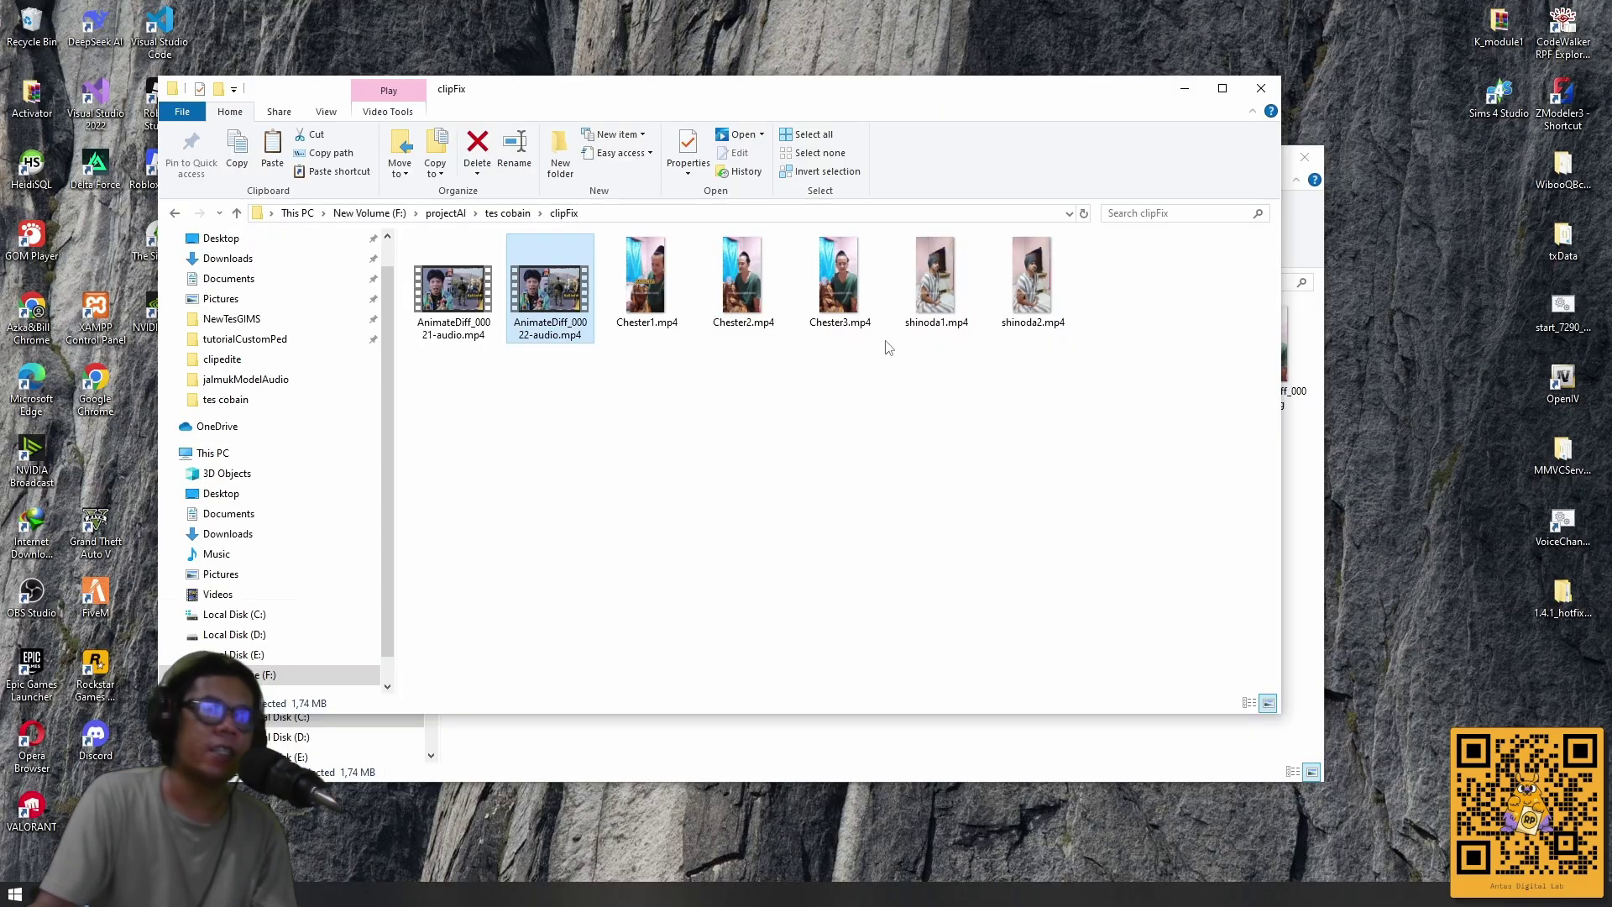
Close the ComfyUI output folder window and reposition the clipFix window on the desktop.
{"action": "left_click", "coordinate": [1316, 243]}
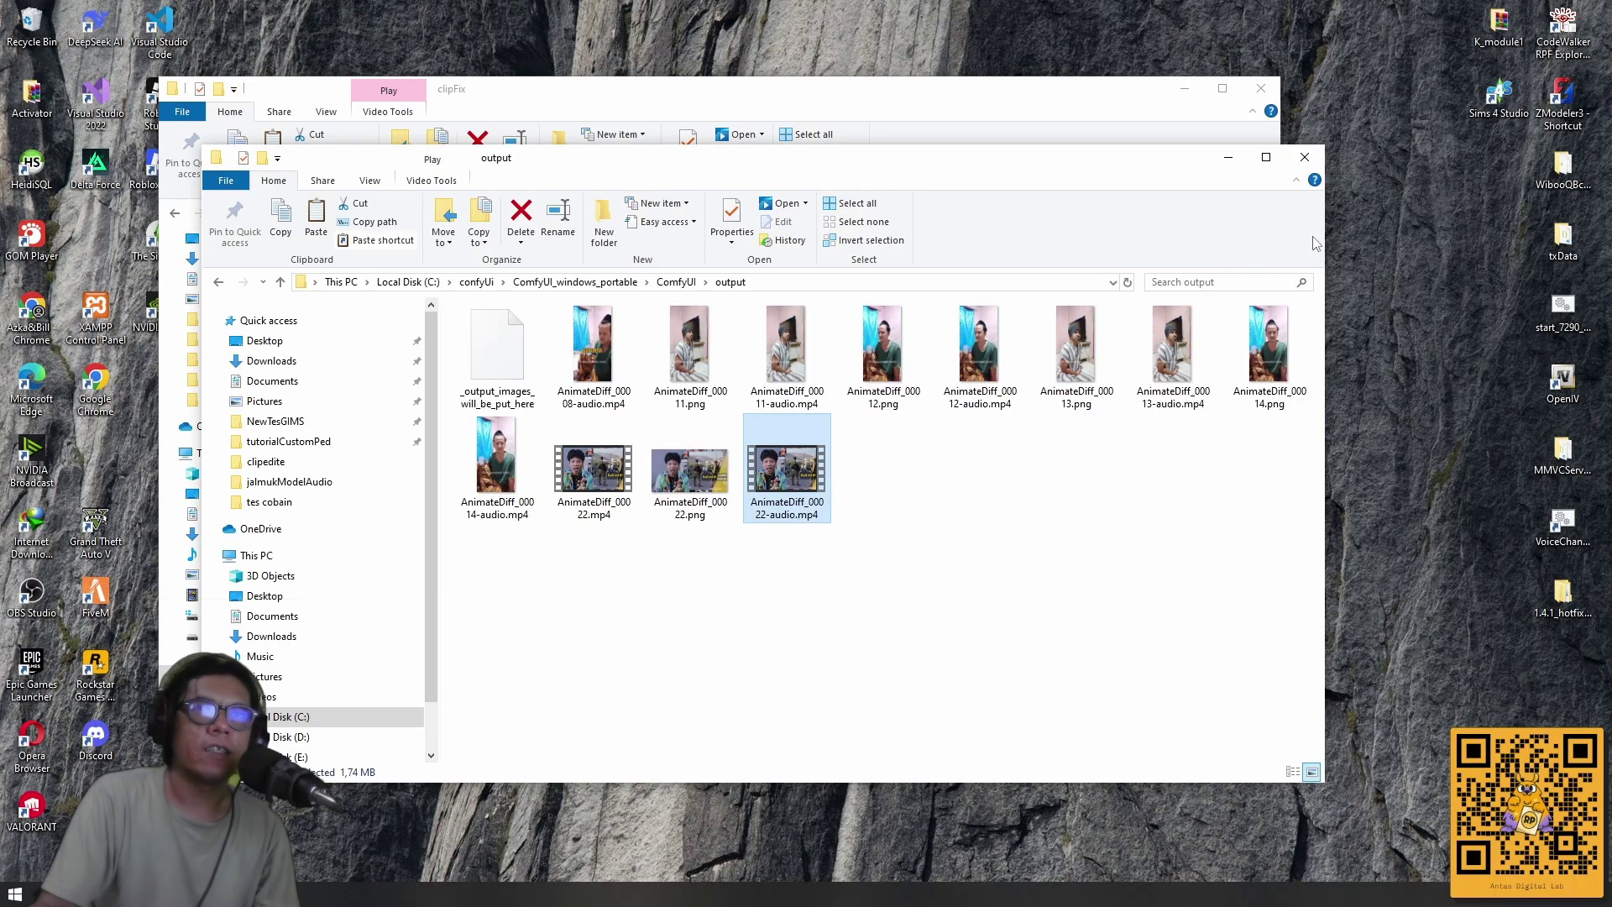
{"action": "left_click", "coordinate": [1304, 156]}
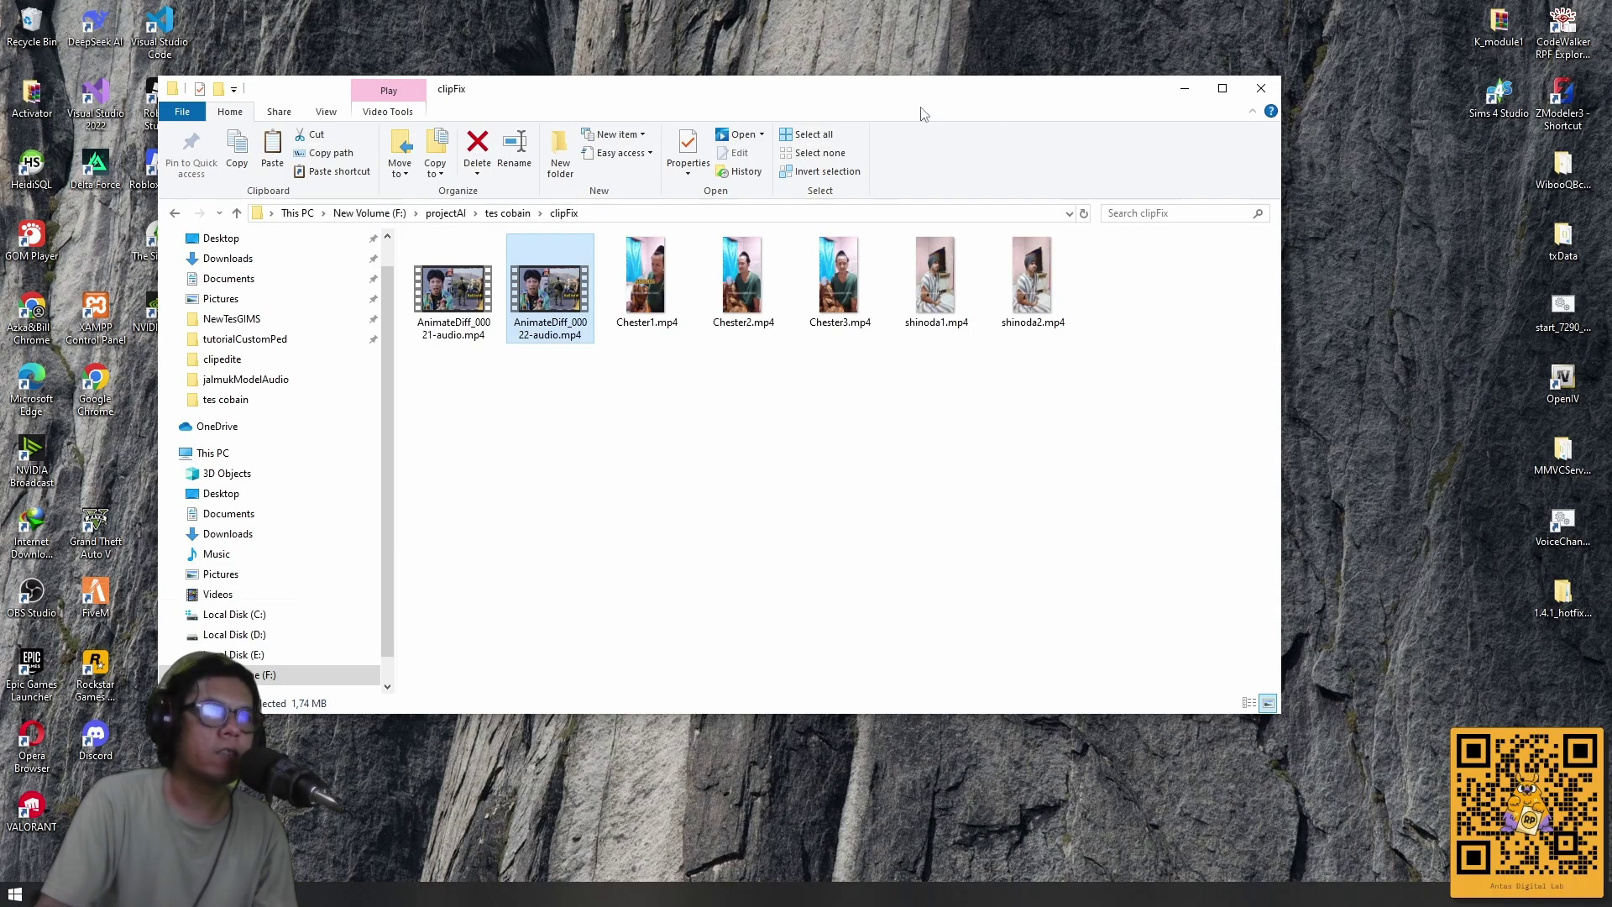
{"action": "left_click_drag", "start_coordinate": [917, 90], "coordinate": [848, 170]}
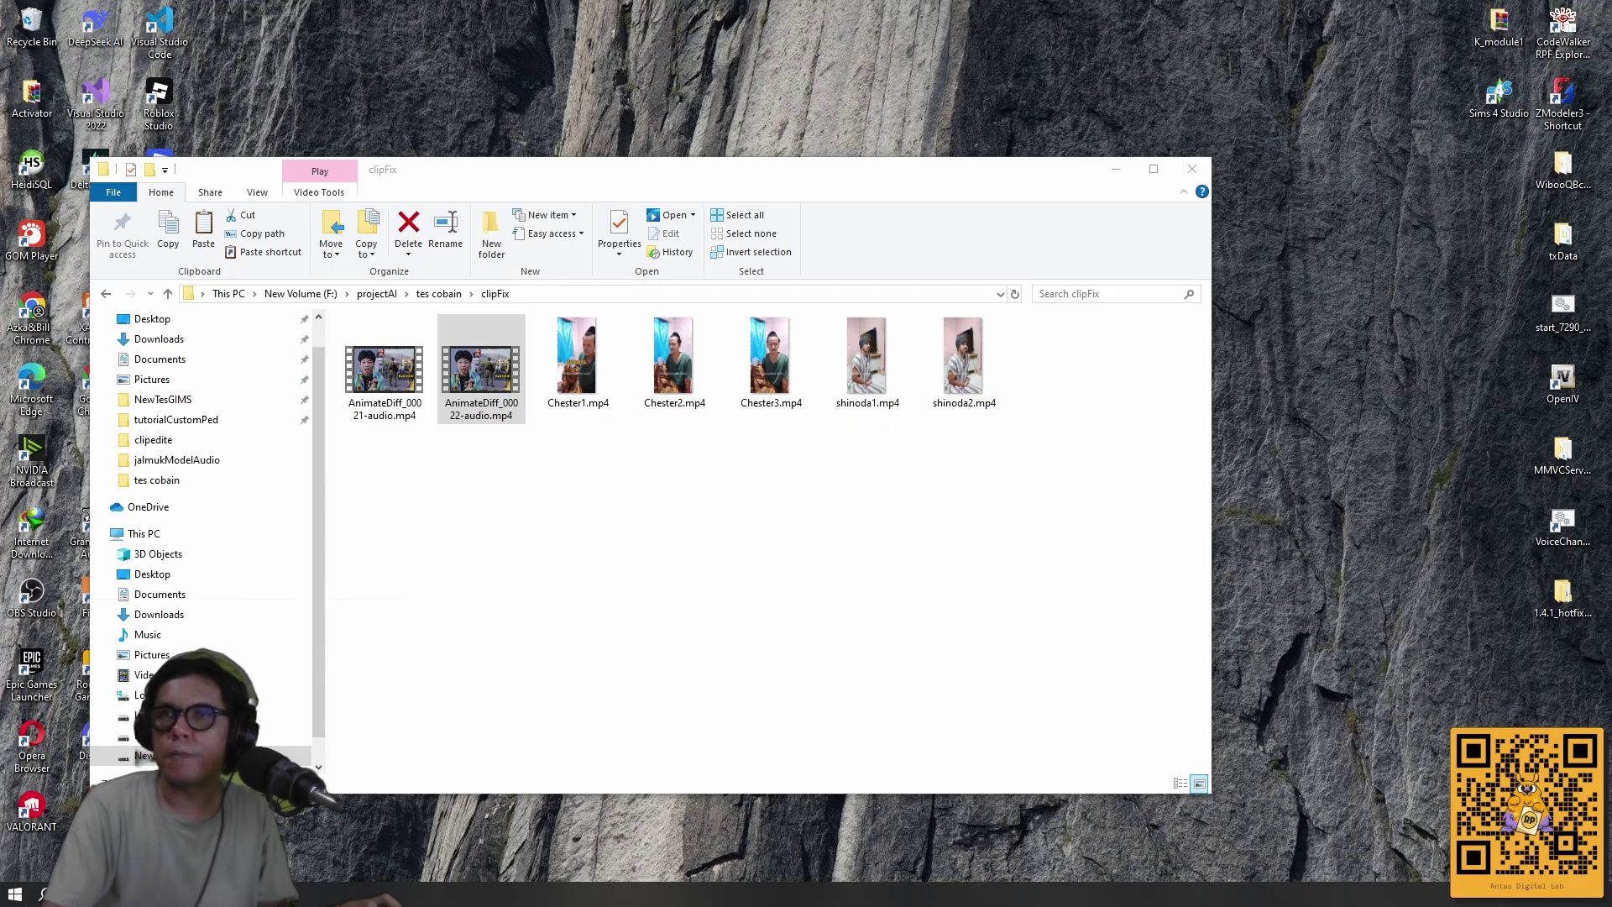
Switch to DaVinci Resolve, import AnimateDiff_00022-audio.mp4 from the clipFix folder into the media pool and minimize the folder window.
{"action": "left_click", "coordinate": [554, 894]}
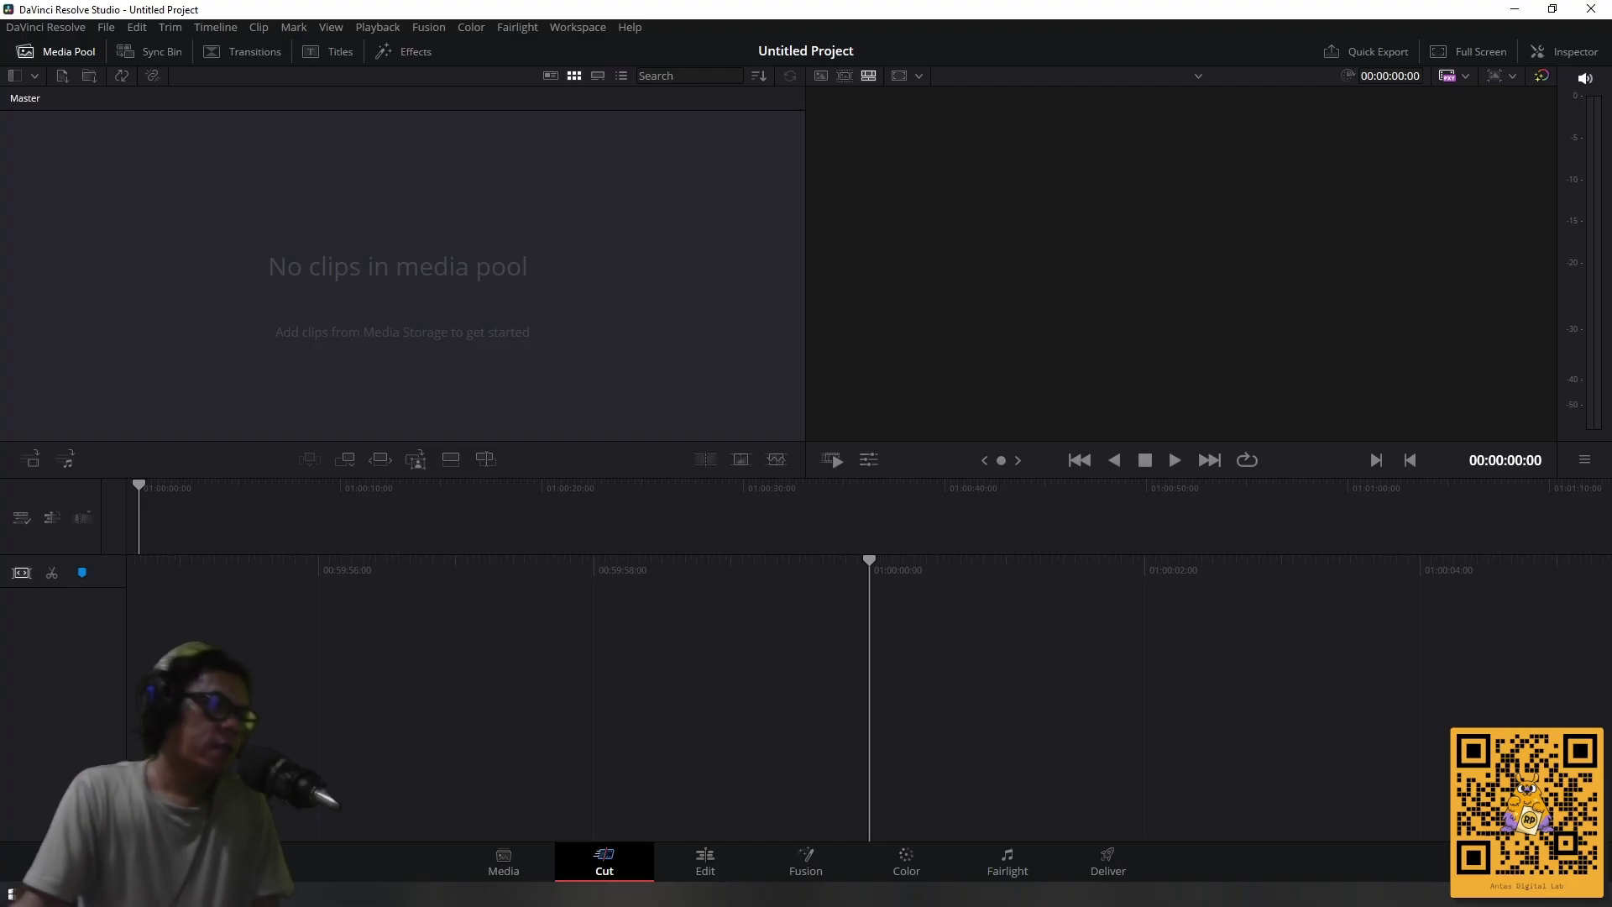
{"action": "key", "text": "alt+Tab"}
{"action": "left_click_drag", "start_coordinate": [503, 401], "coordinate": [49, 209]}
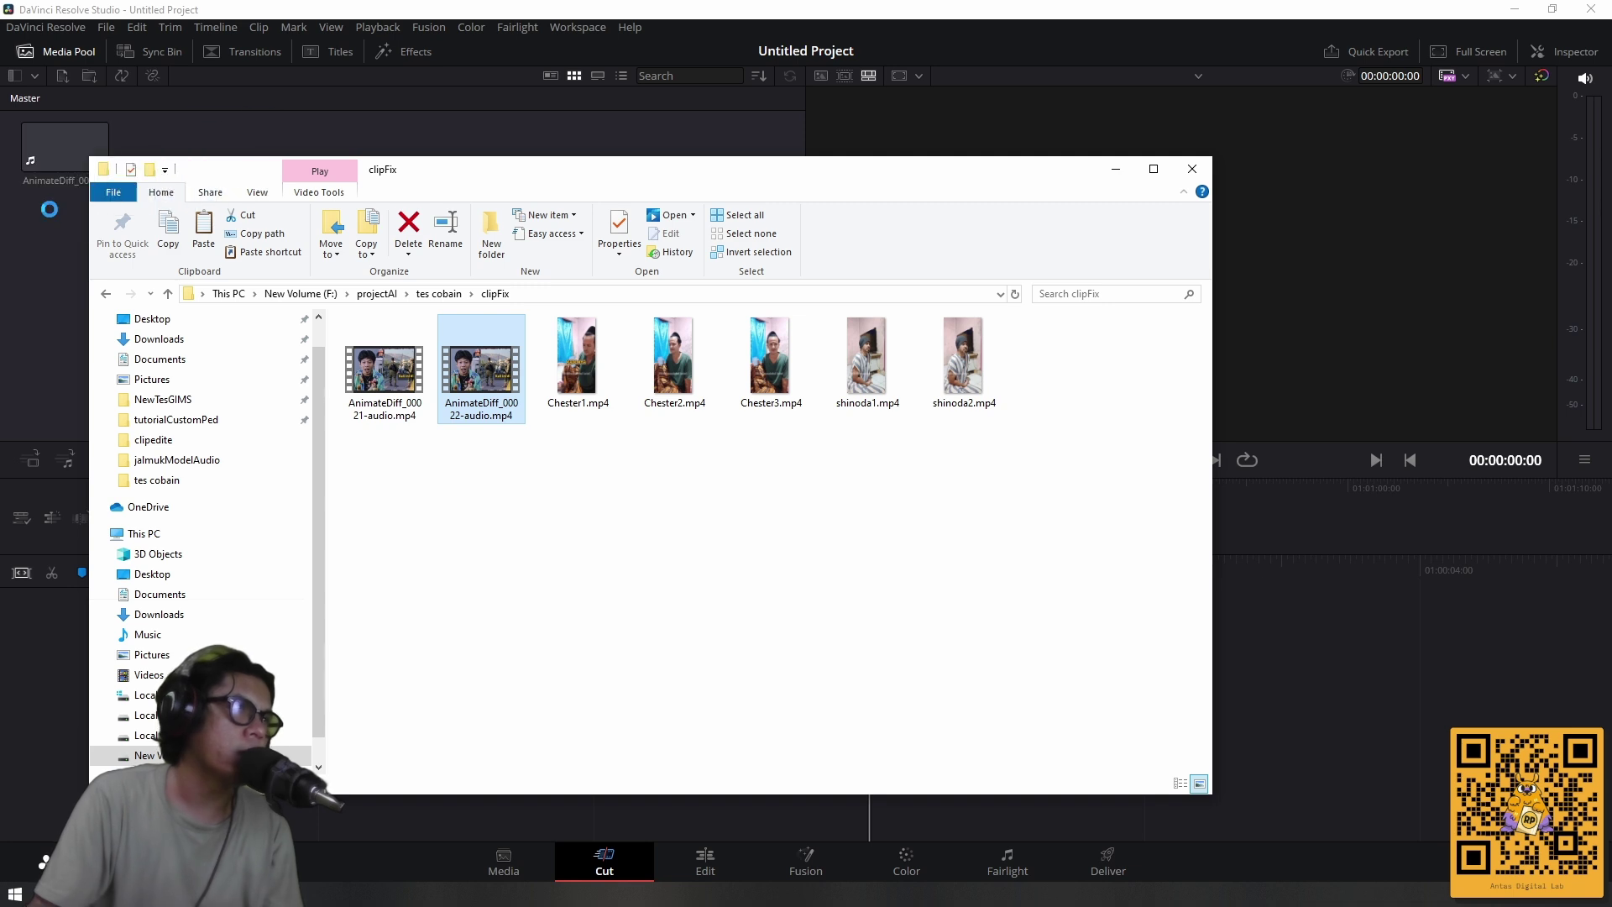
{"action": "left_click", "coordinate": [1116, 169]}
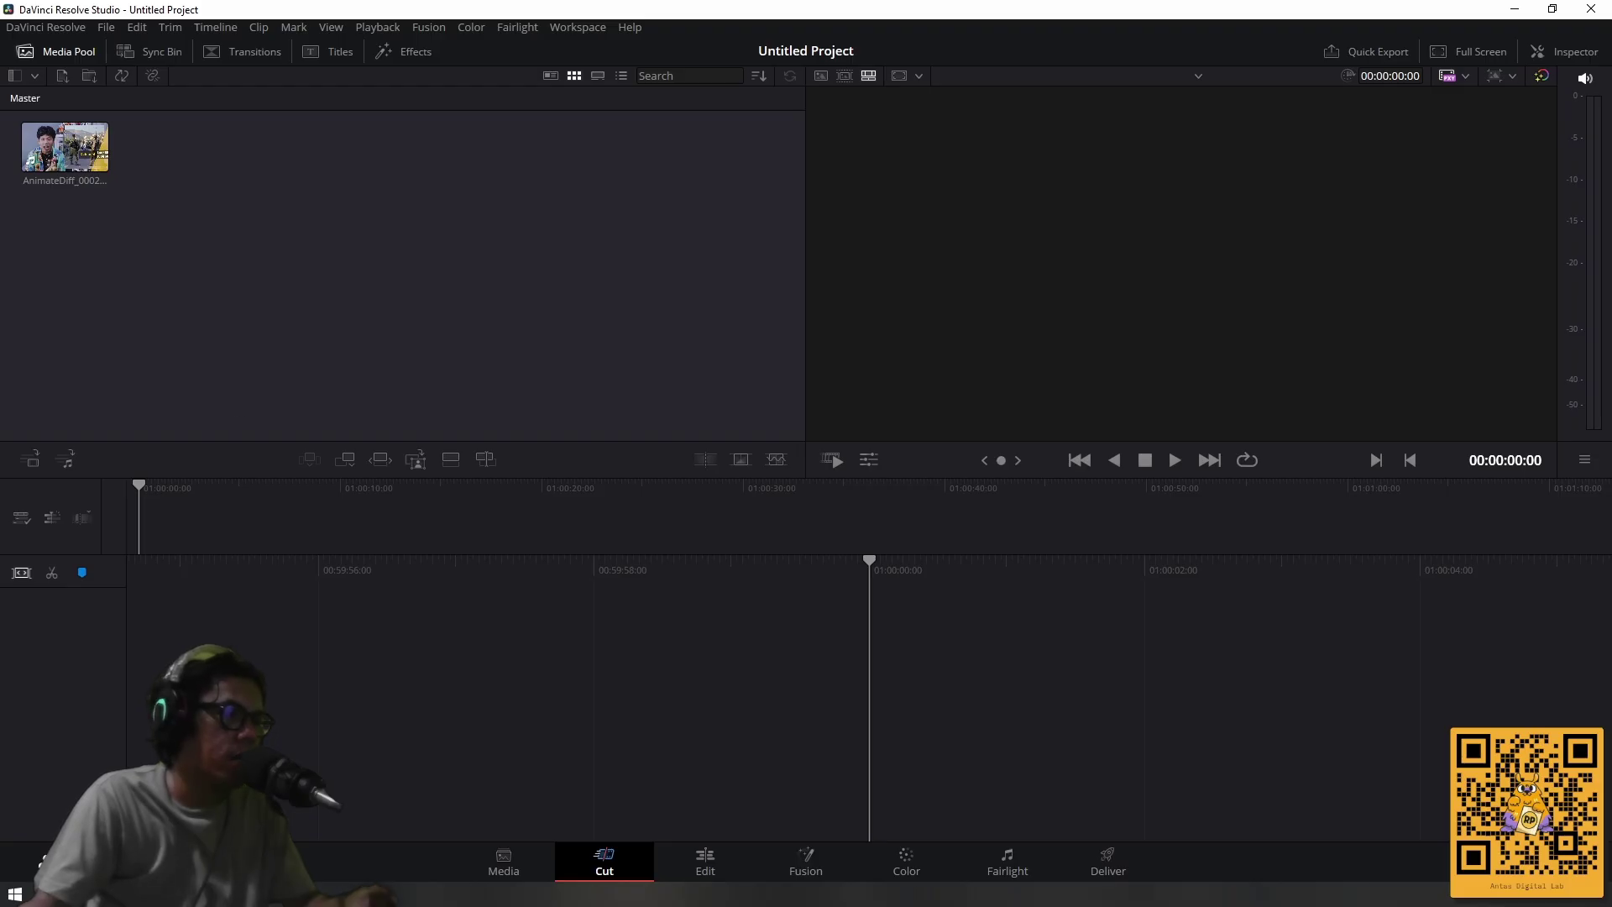
Import pingSklhAudio_RVC_2.wav from the audio\jalmukModelAudio folder into the media pool and minimize the folder window.
{"action": "left_click", "coordinate": [369, 891]}
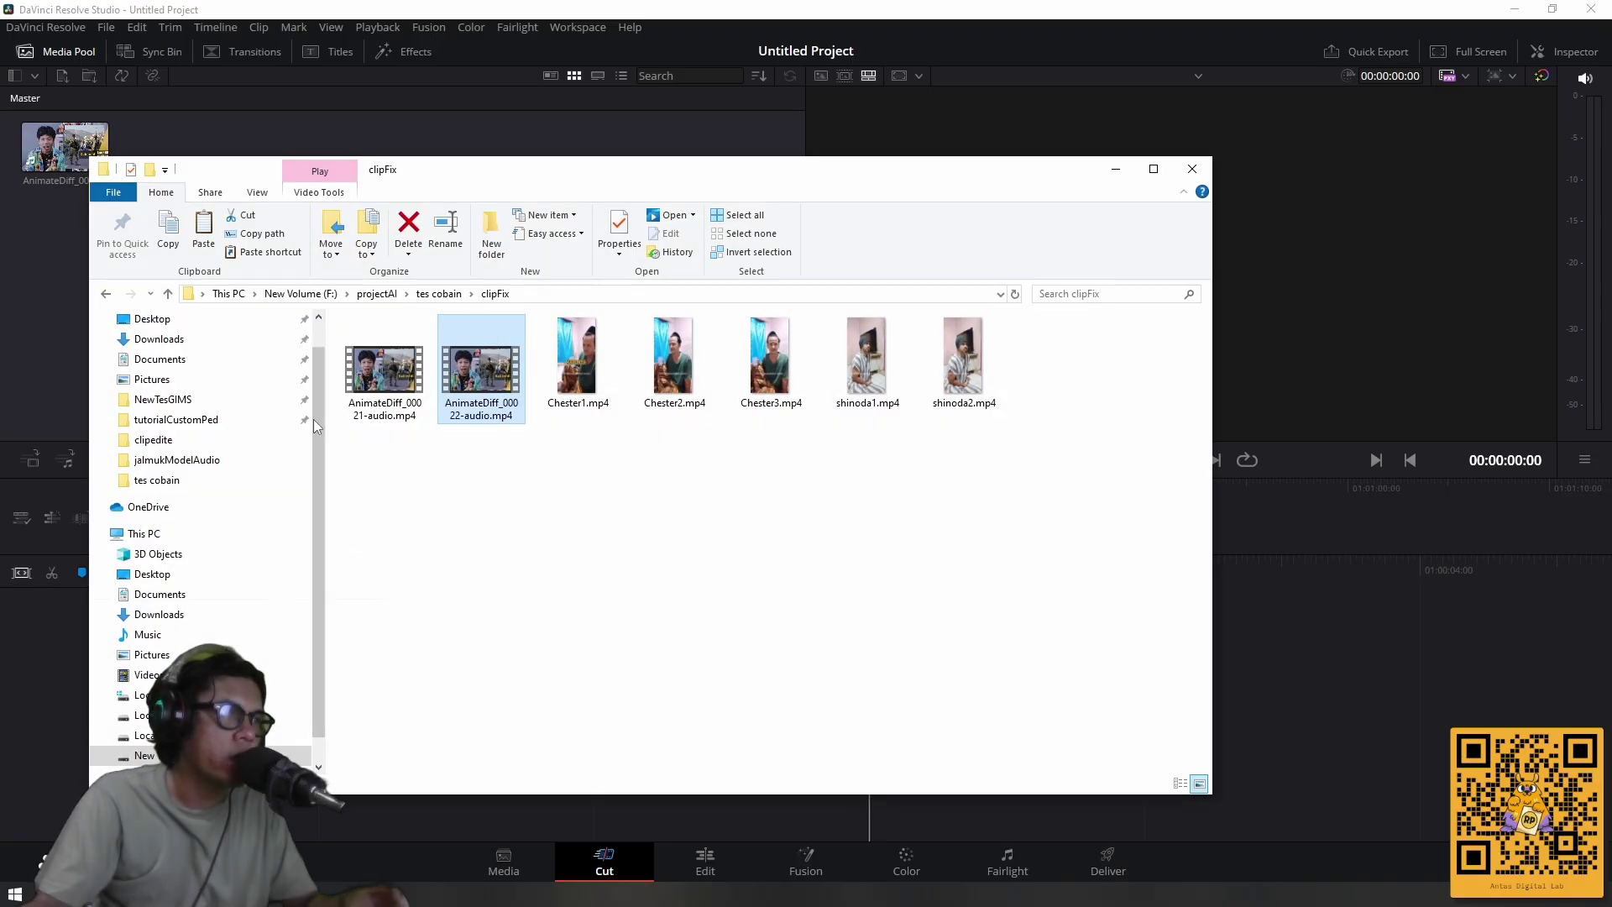
{"action": "left_click", "coordinate": [169, 293]}
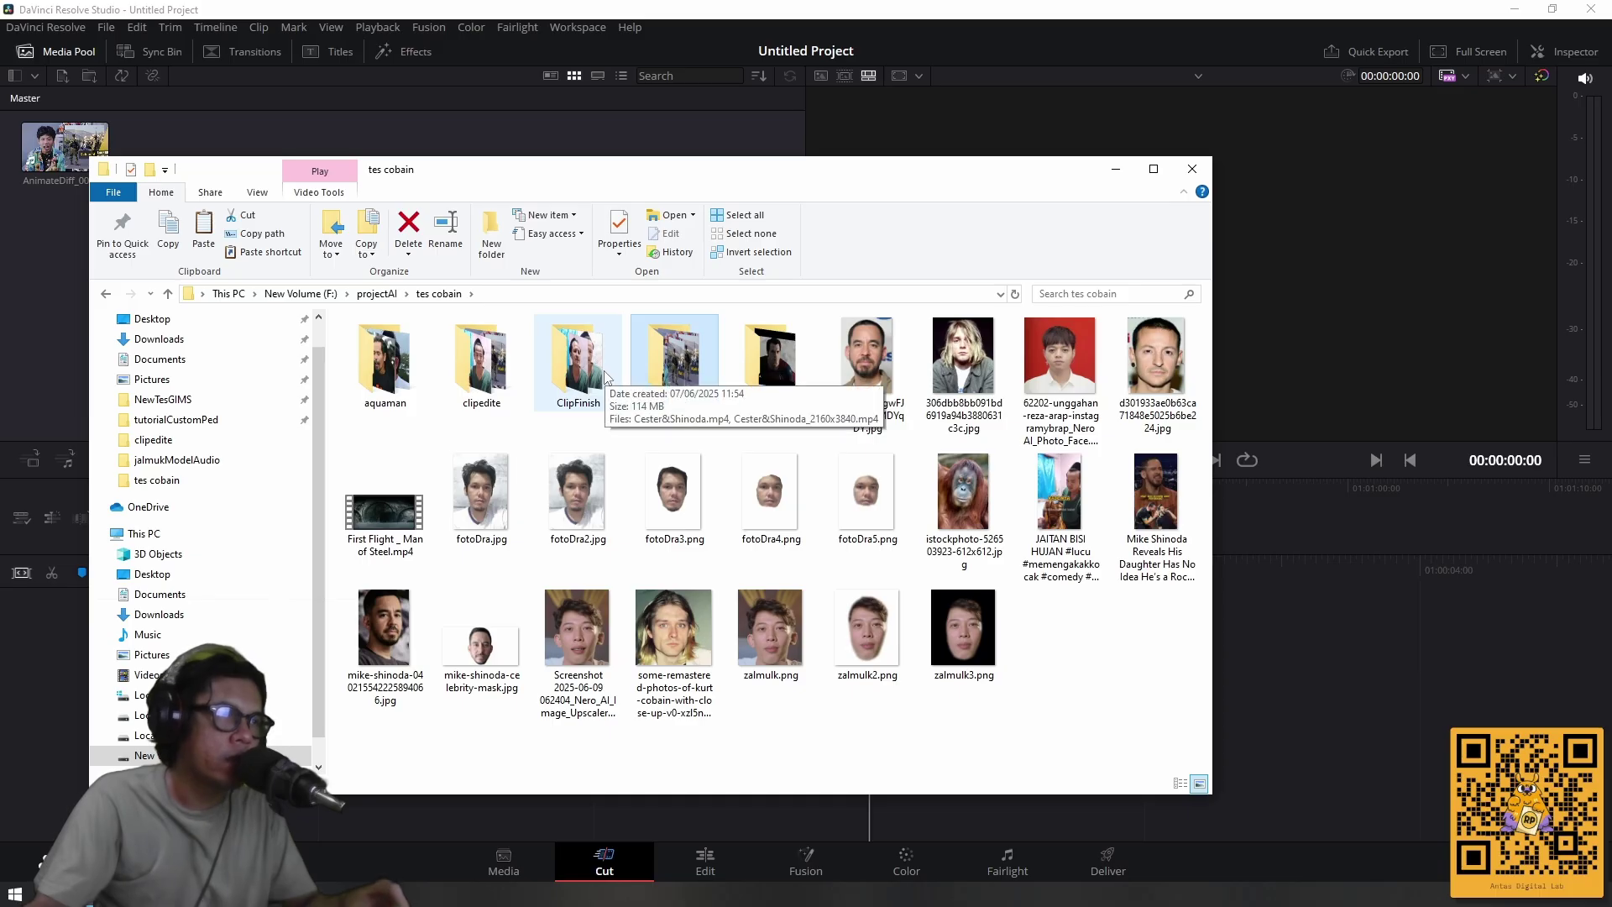
{"action": "left_click", "coordinate": [167, 295]}
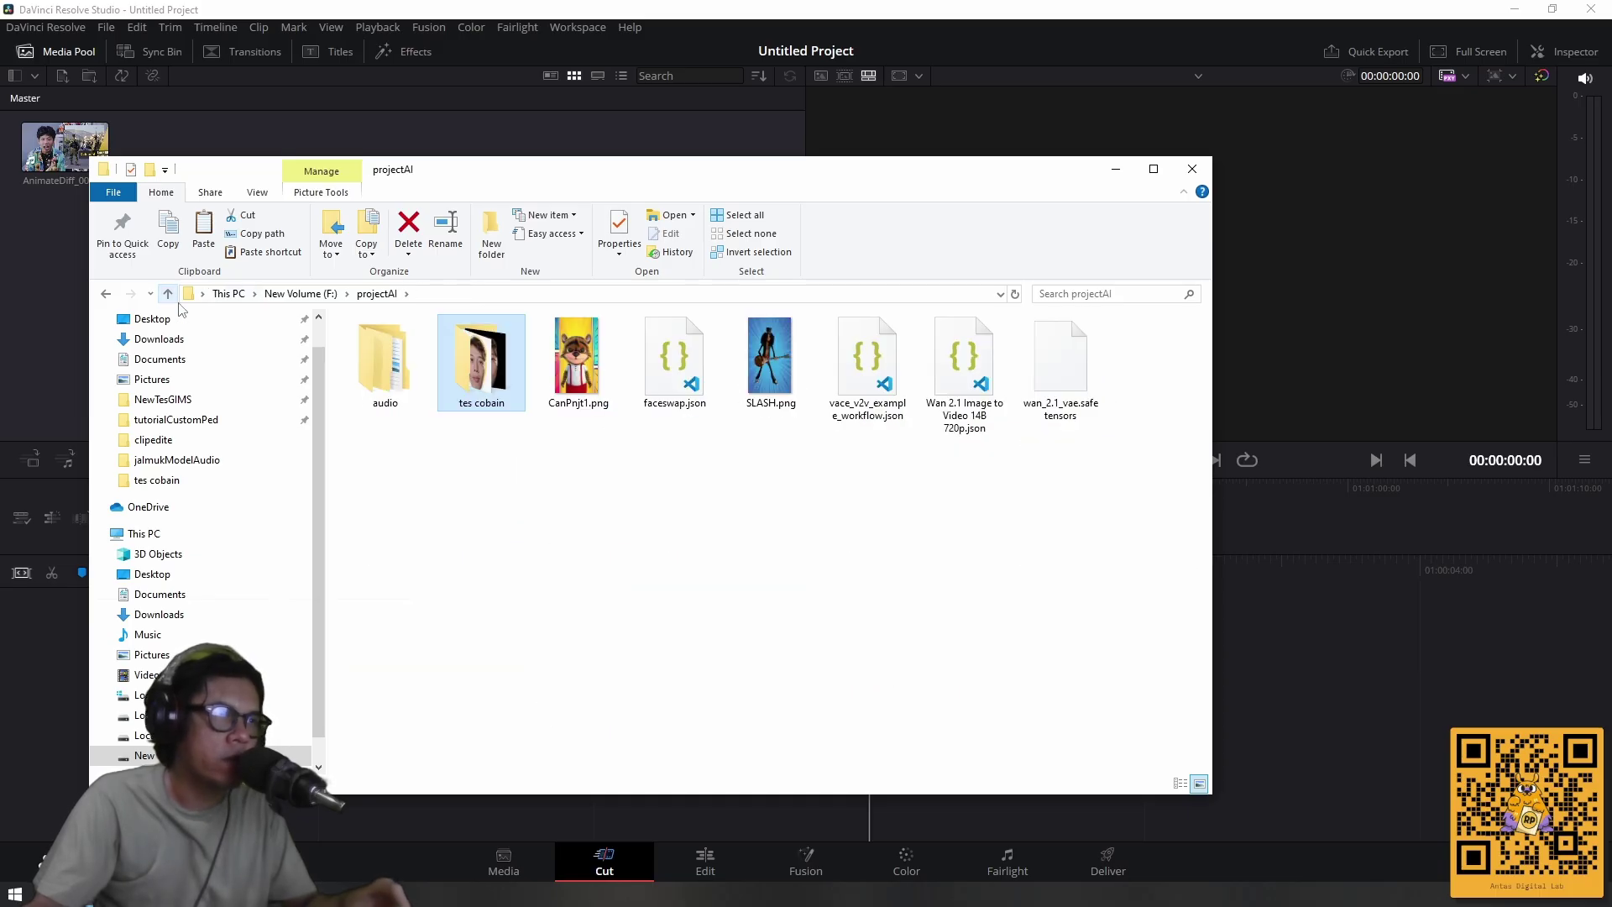
{"action": "double_click", "coordinate": [371, 341]}
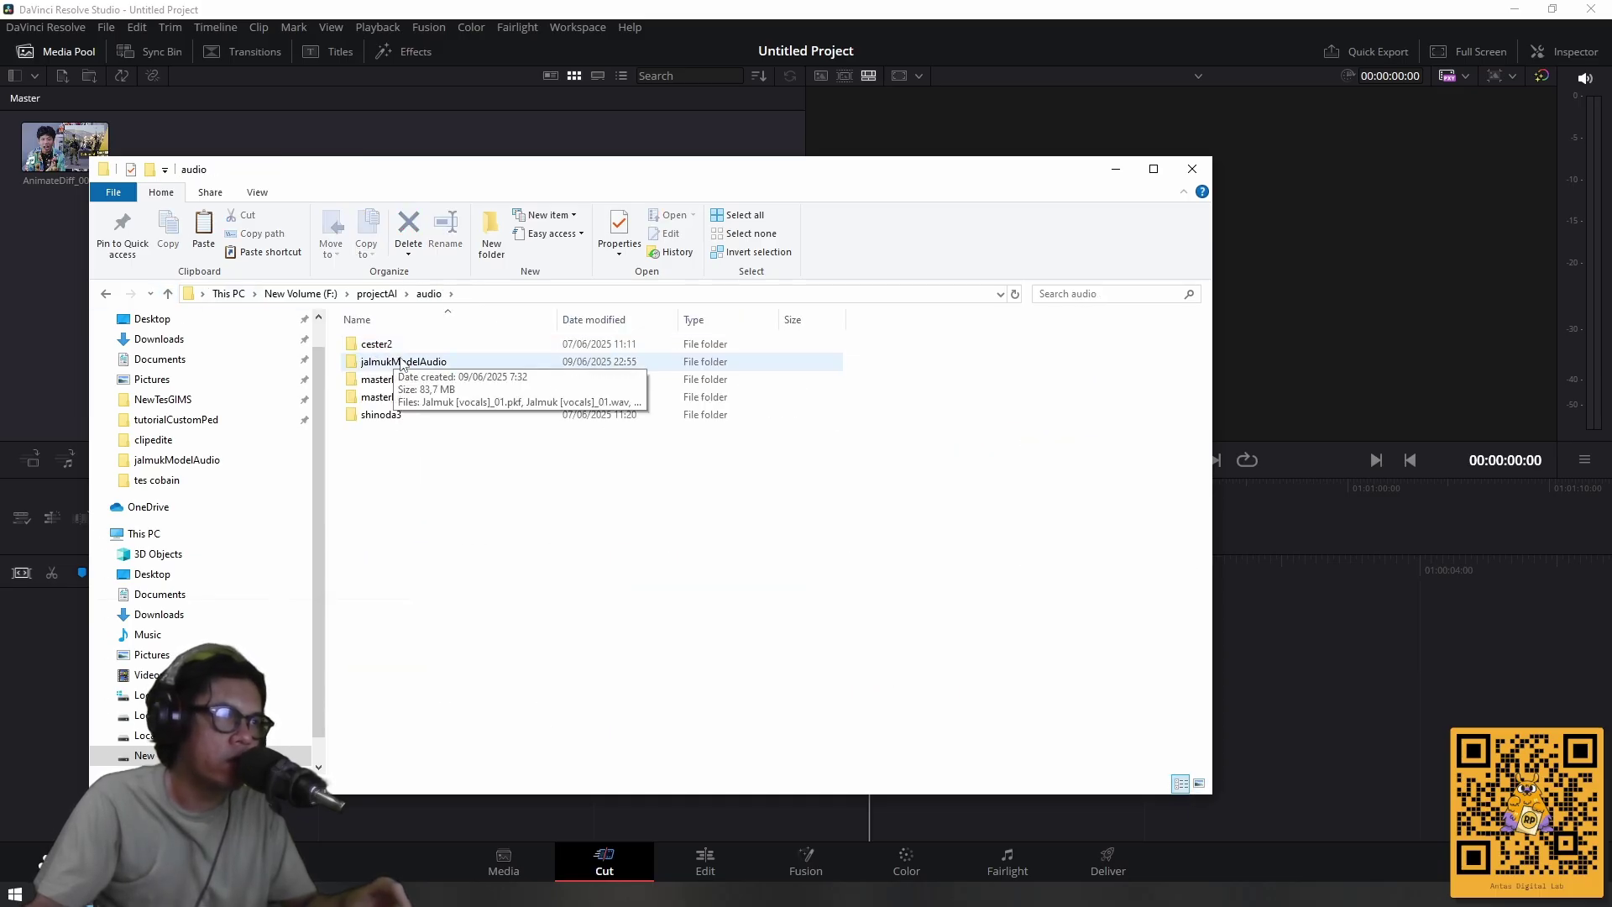
{"action": "double_click", "coordinate": [394, 362]}
{"action": "left_click_drag", "start_coordinate": [460, 464], "coordinate": [425, 130]}
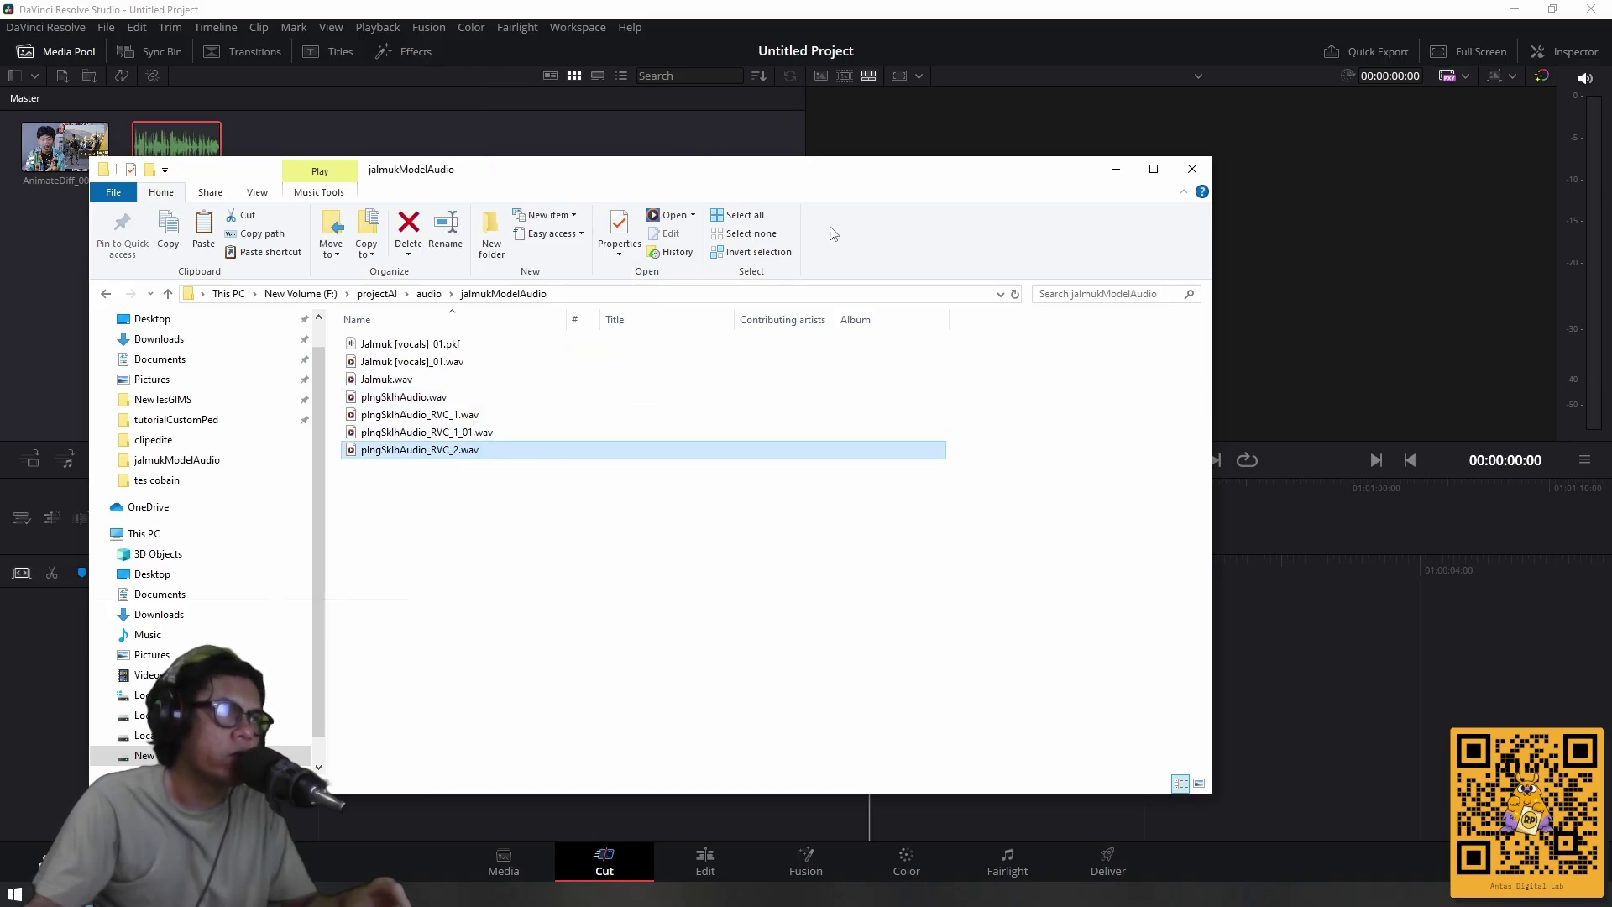
{"action": "left_click", "coordinate": [1115, 168]}
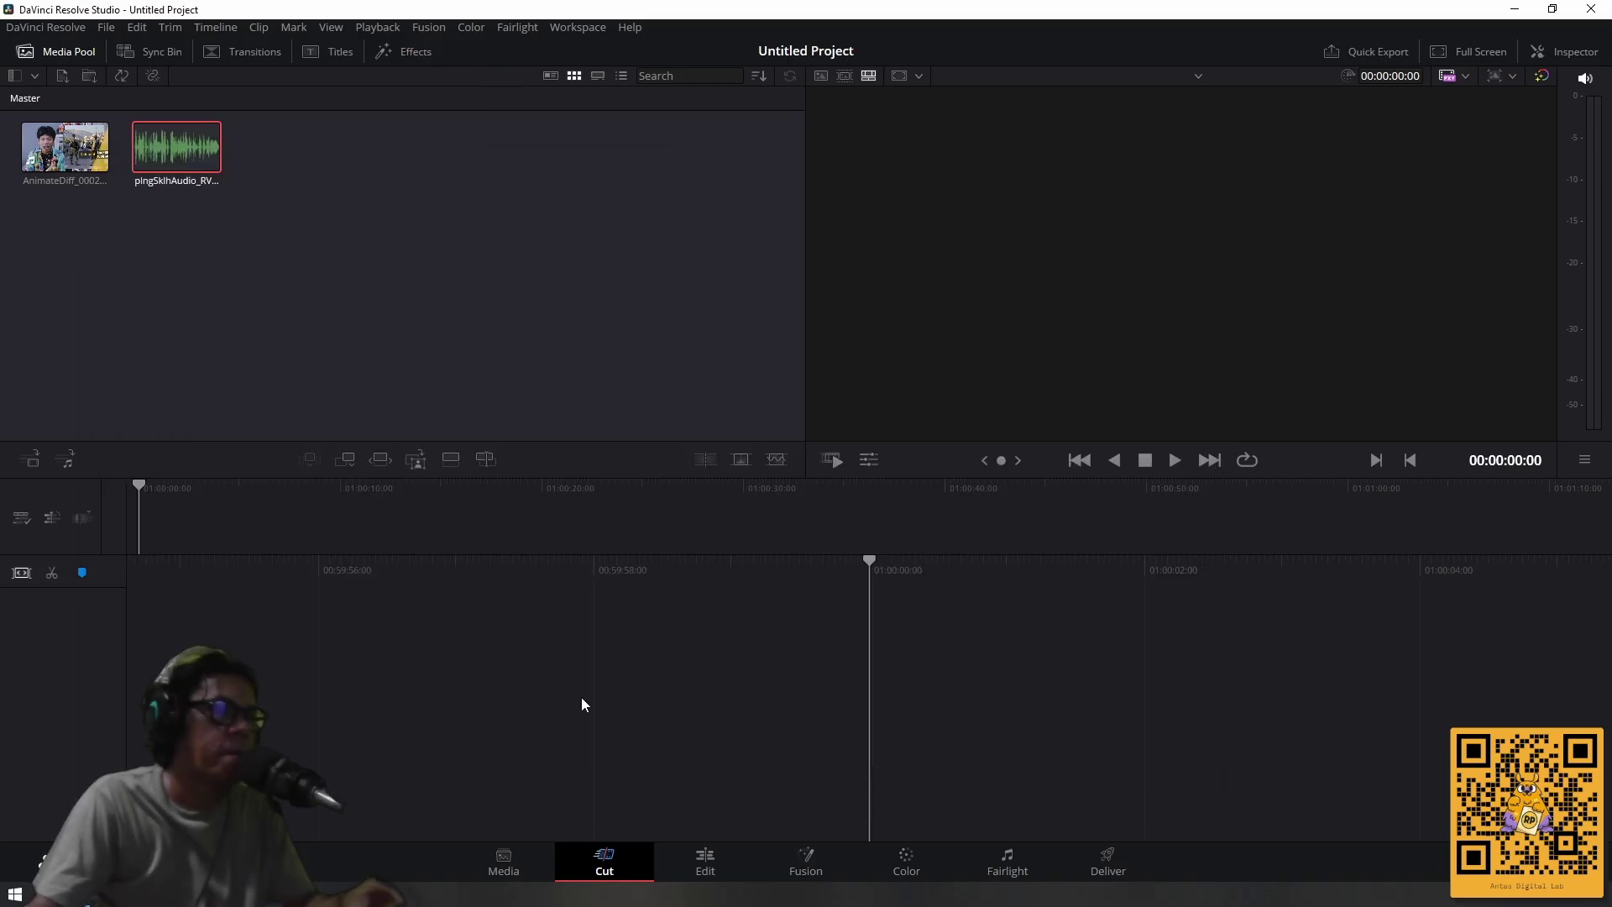
Place AnimateDiff_00022-audio.mp4 at the start of a new timeline on the Edit page and move the playhead to 01:00:00:20.
{"action": "left_click", "coordinate": [707, 860]}
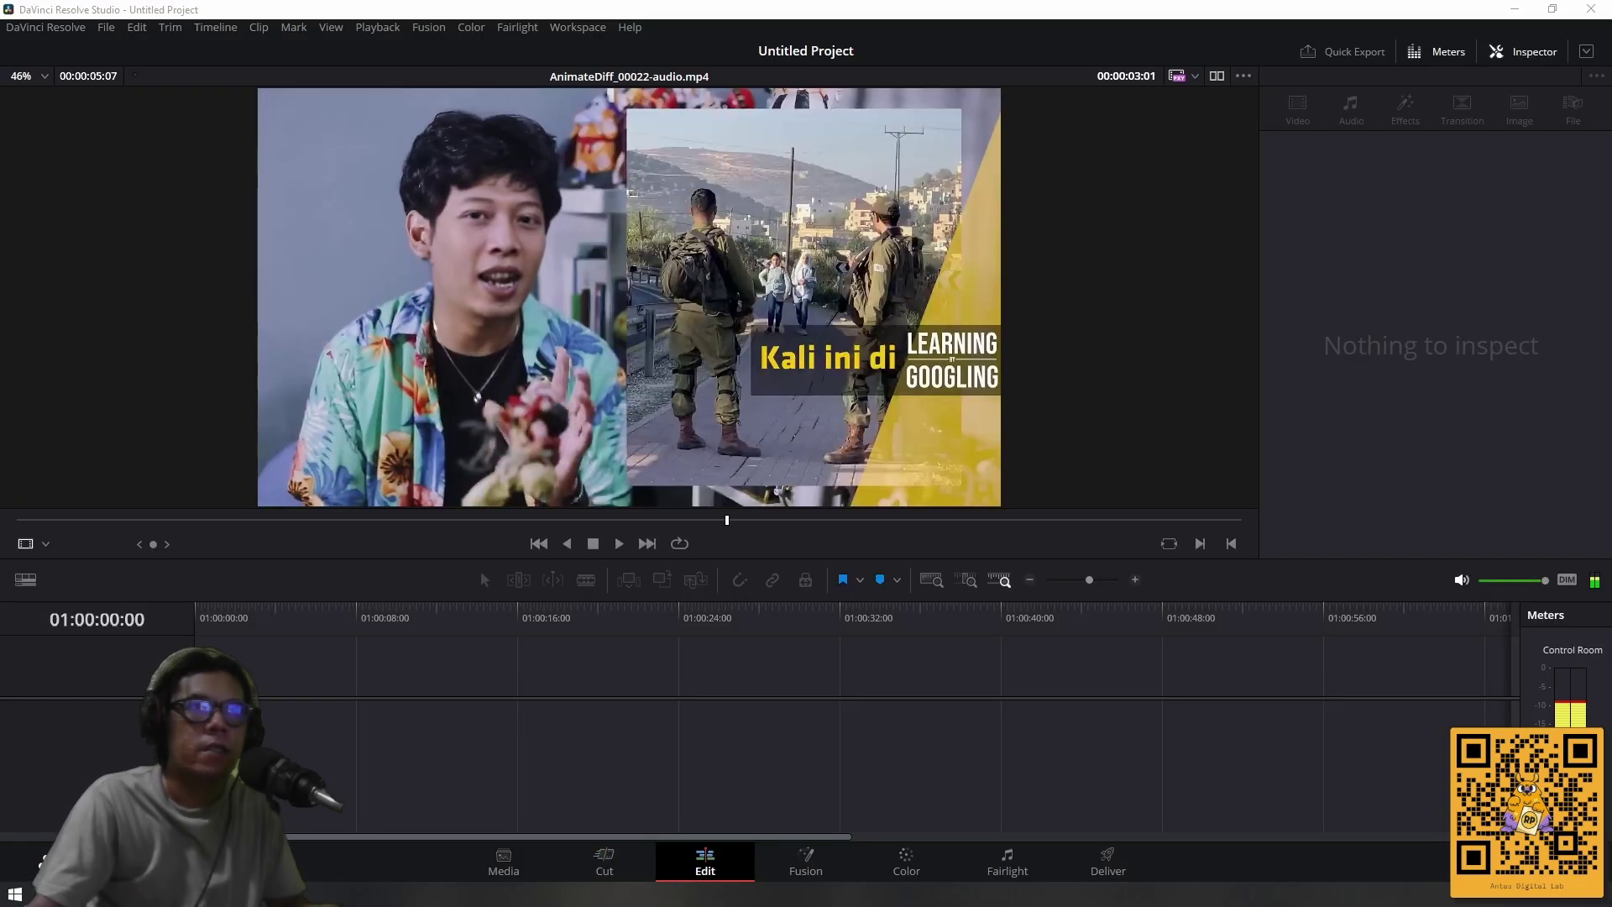
{"action": "left_click_drag", "start_coordinate": [1607, 256], "coordinate": [327, 717]}
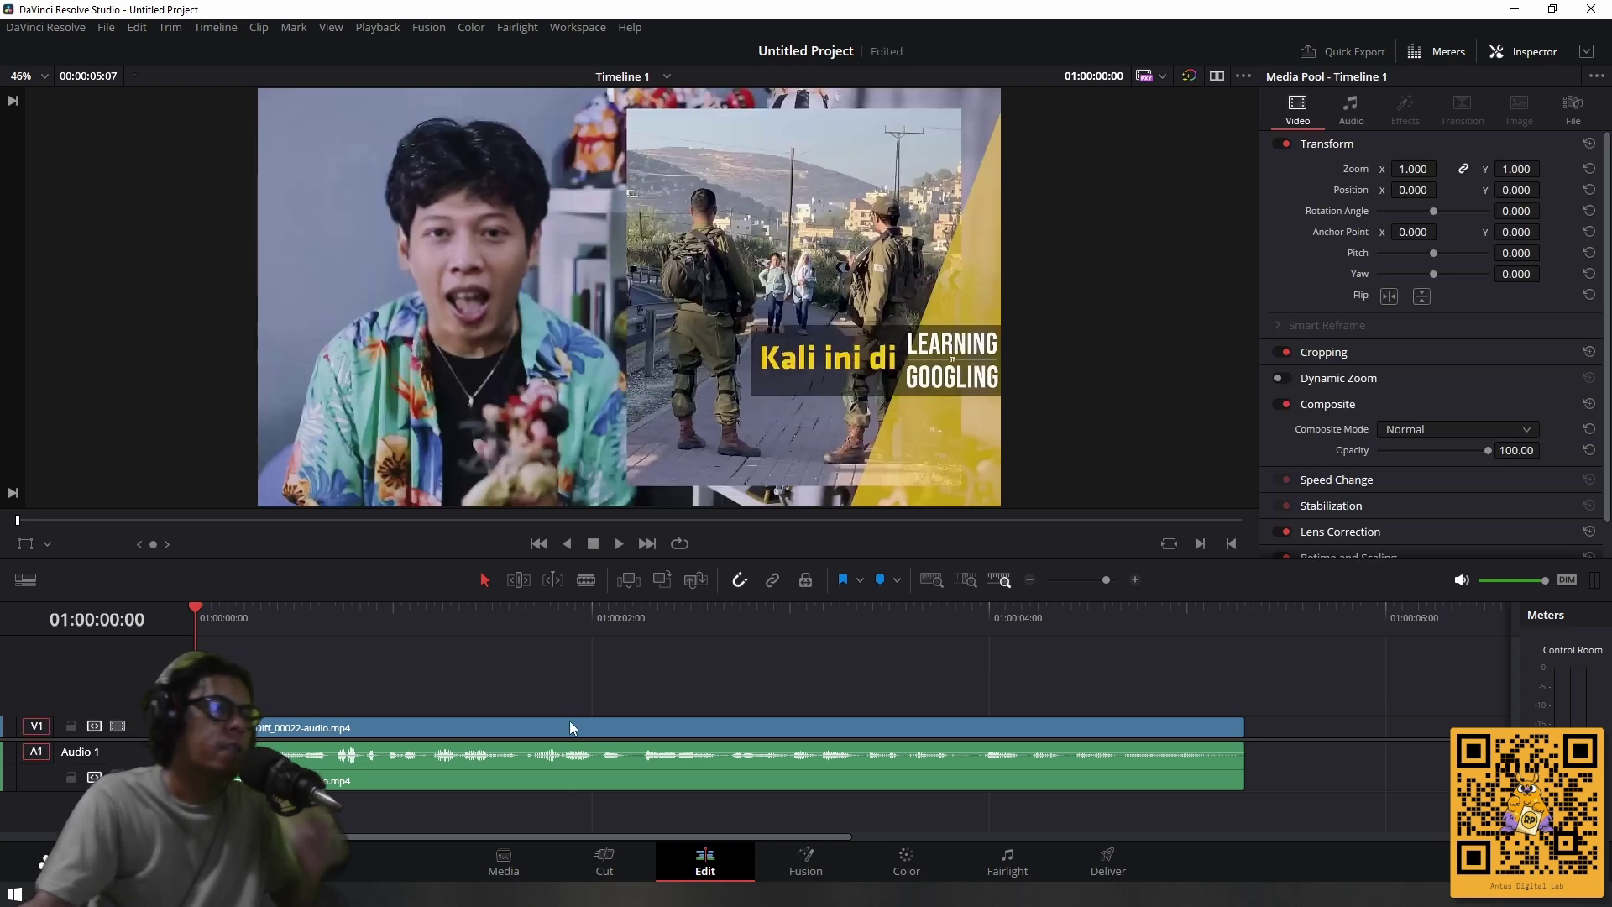
{"action": "mouse_move", "coordinate": [369, 620]}
{"action": "left_mouse_down"}
{"action": "mouse_move", "coordinate": [325, 616]}
{"action": "mouse_move", "coordinate": [404, 622]}
{"action": "mouse_move", "coordinate": [341, 627]}
{"action": "mouse_move", "coordinate": [364, 628]}
{"action": "left_mouse_up"}
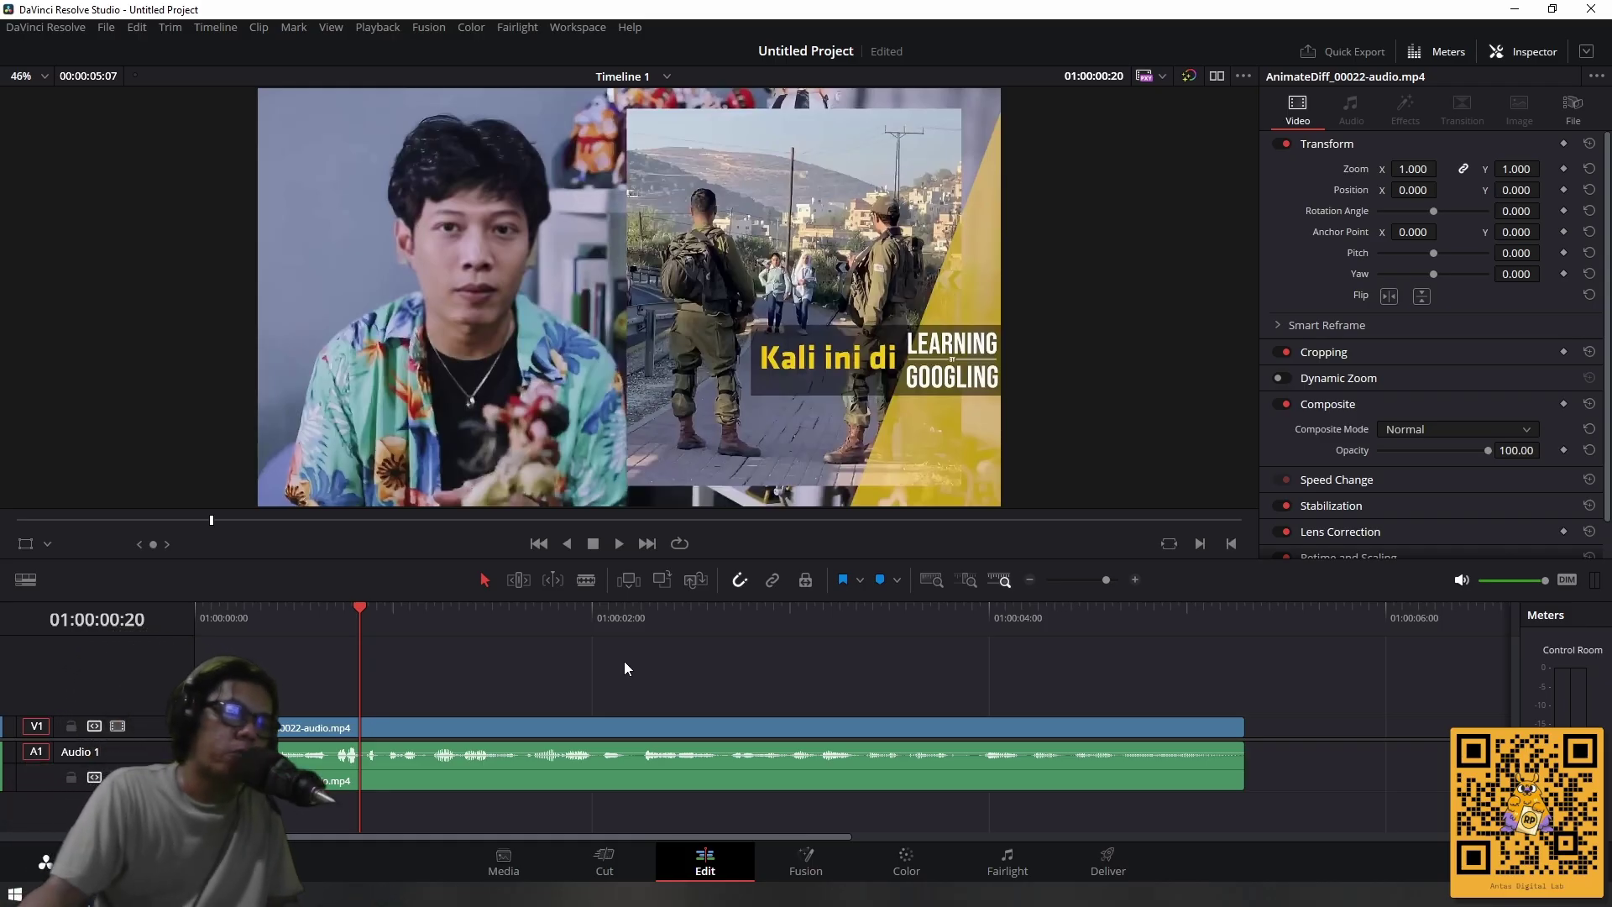
View the AnimateDiff_00022-audio.mp4 clip's node graph on the Fusion page and return to the Edit page.
{"action": "left_click", "coordinate": [637, 725]}
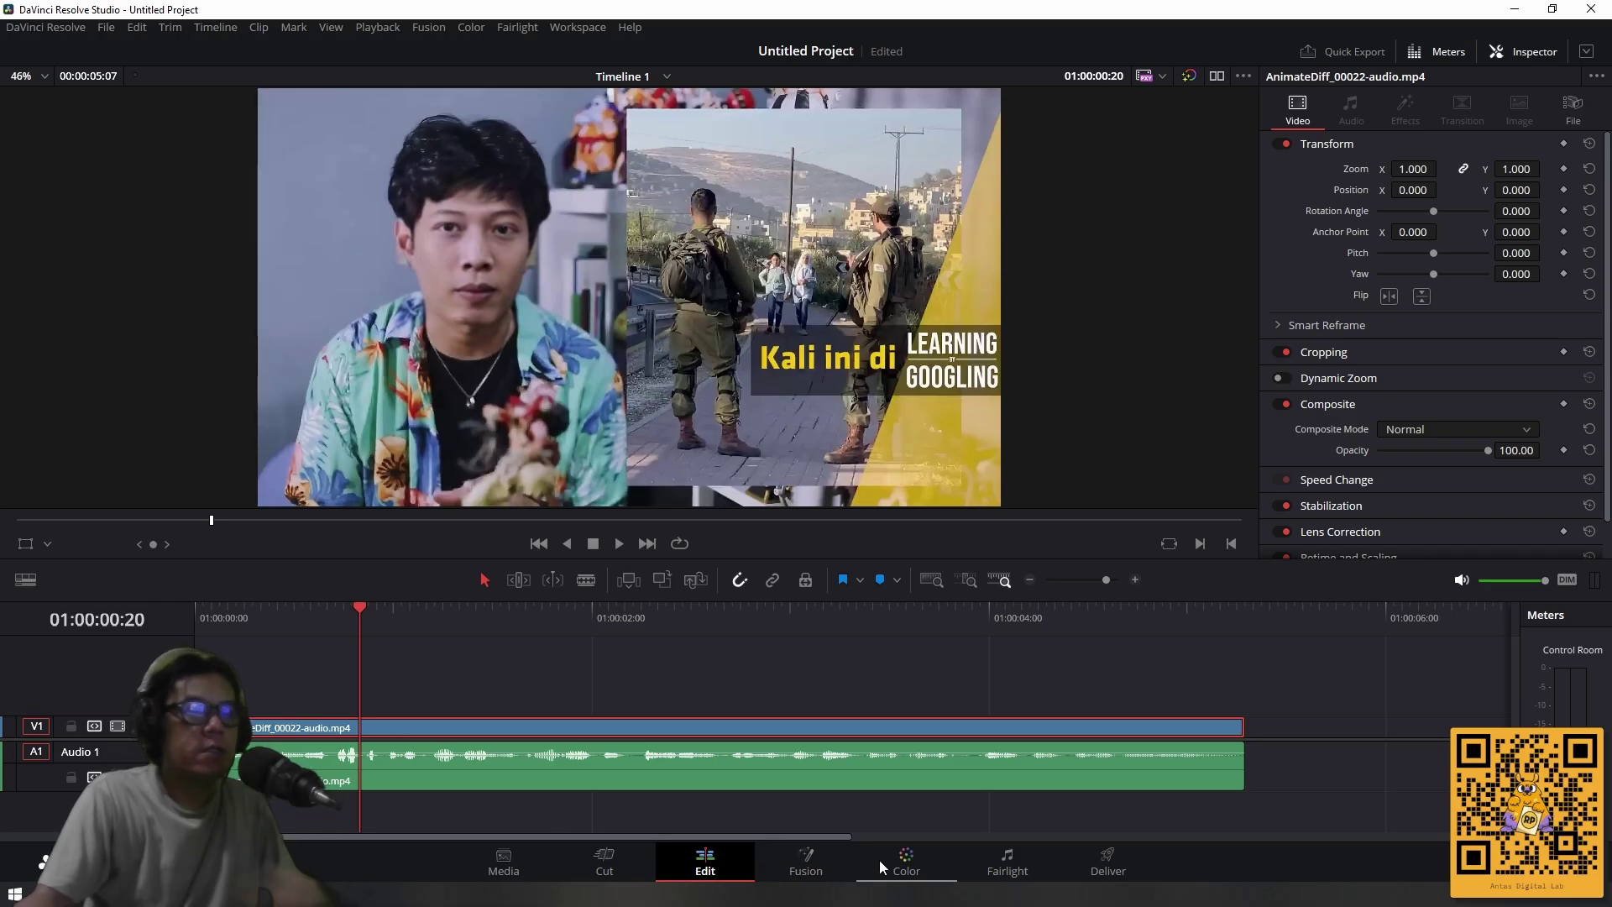
{"action": "left_click", "coordinate": [811, 877]}
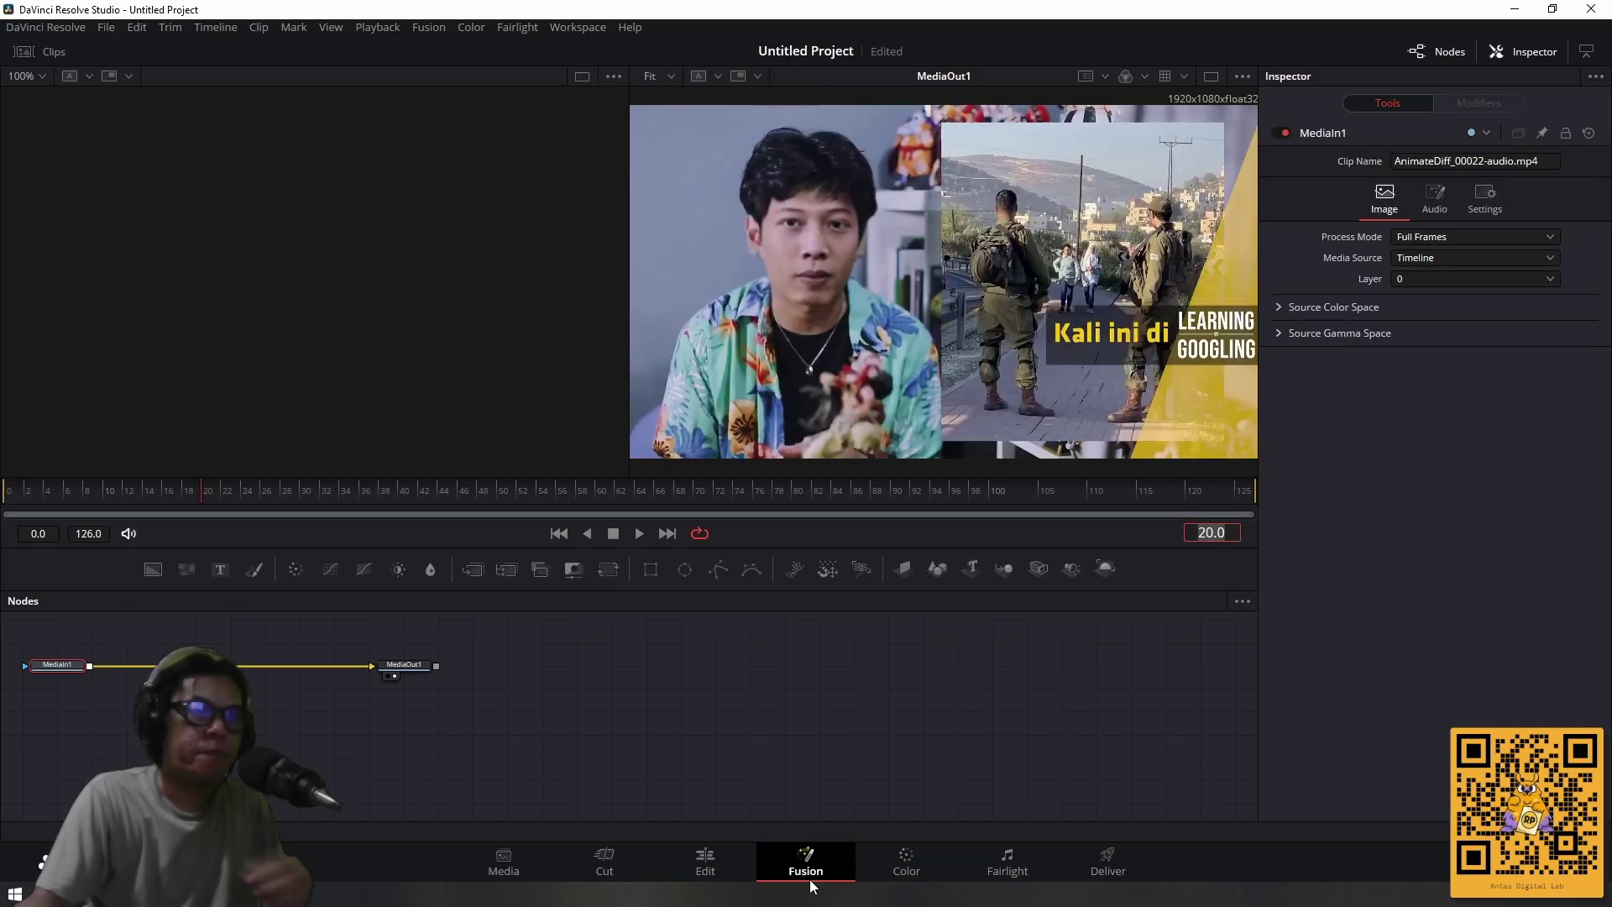
{"action": "left_click_drag", "start_coordinate": [395, 720], "coordinate": [785, 753]}
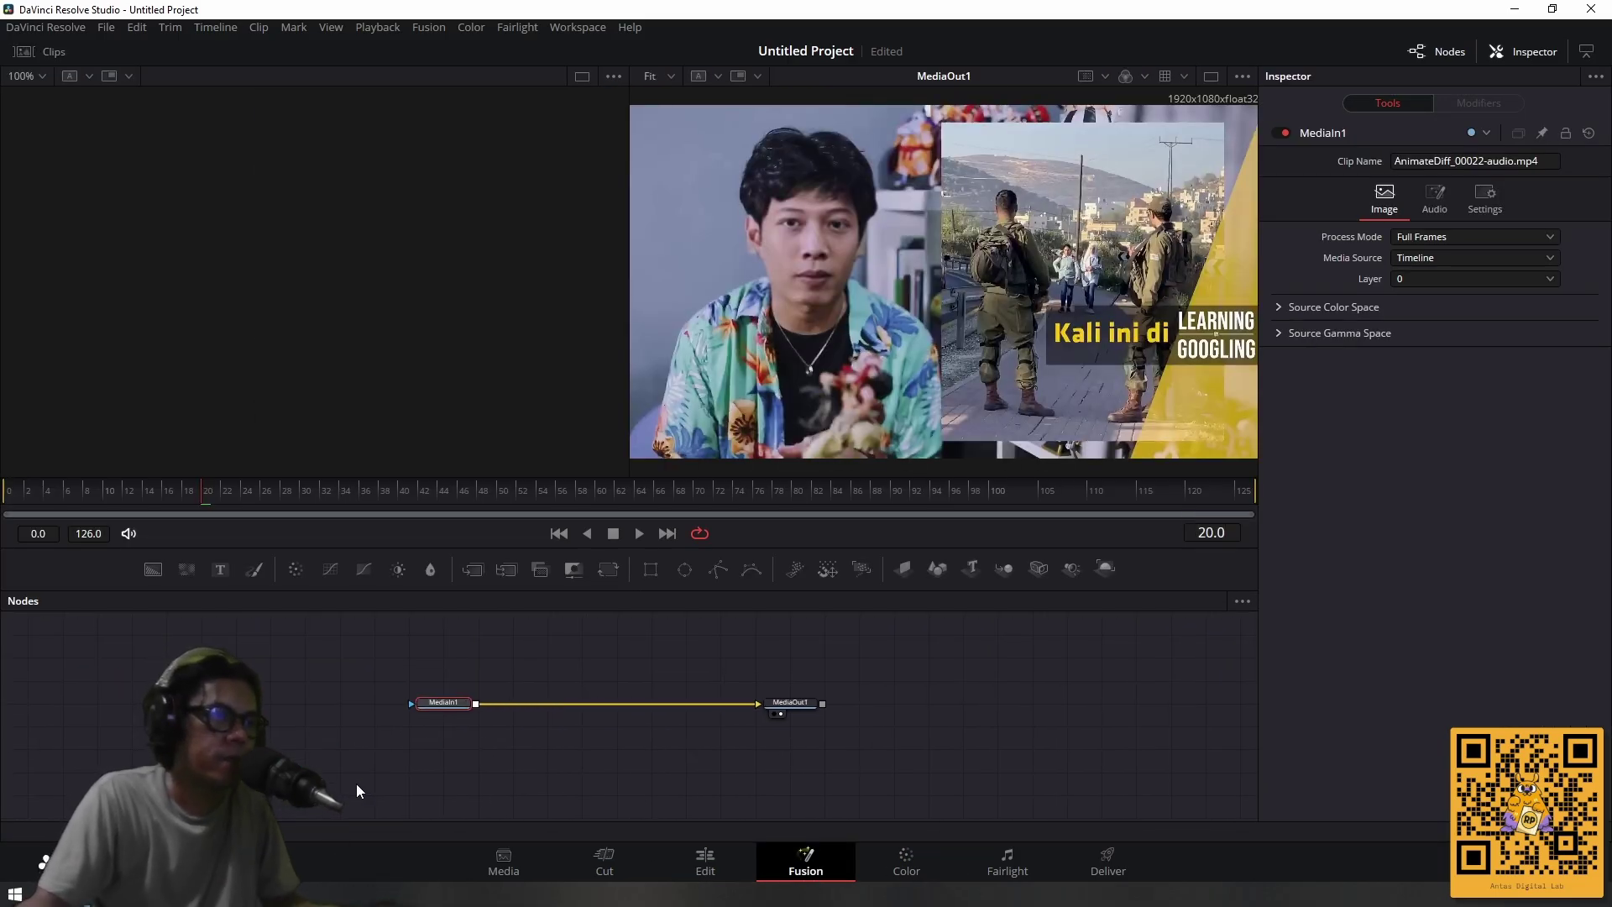
{"action": "scroll", "coordinate": [470, 742], "scroll_direction": "down", "scroll_amount": 3}
{"action": "scroll", "coordinate": [492, 705], "scroll_direction": "up", "scroll_amount": 3}
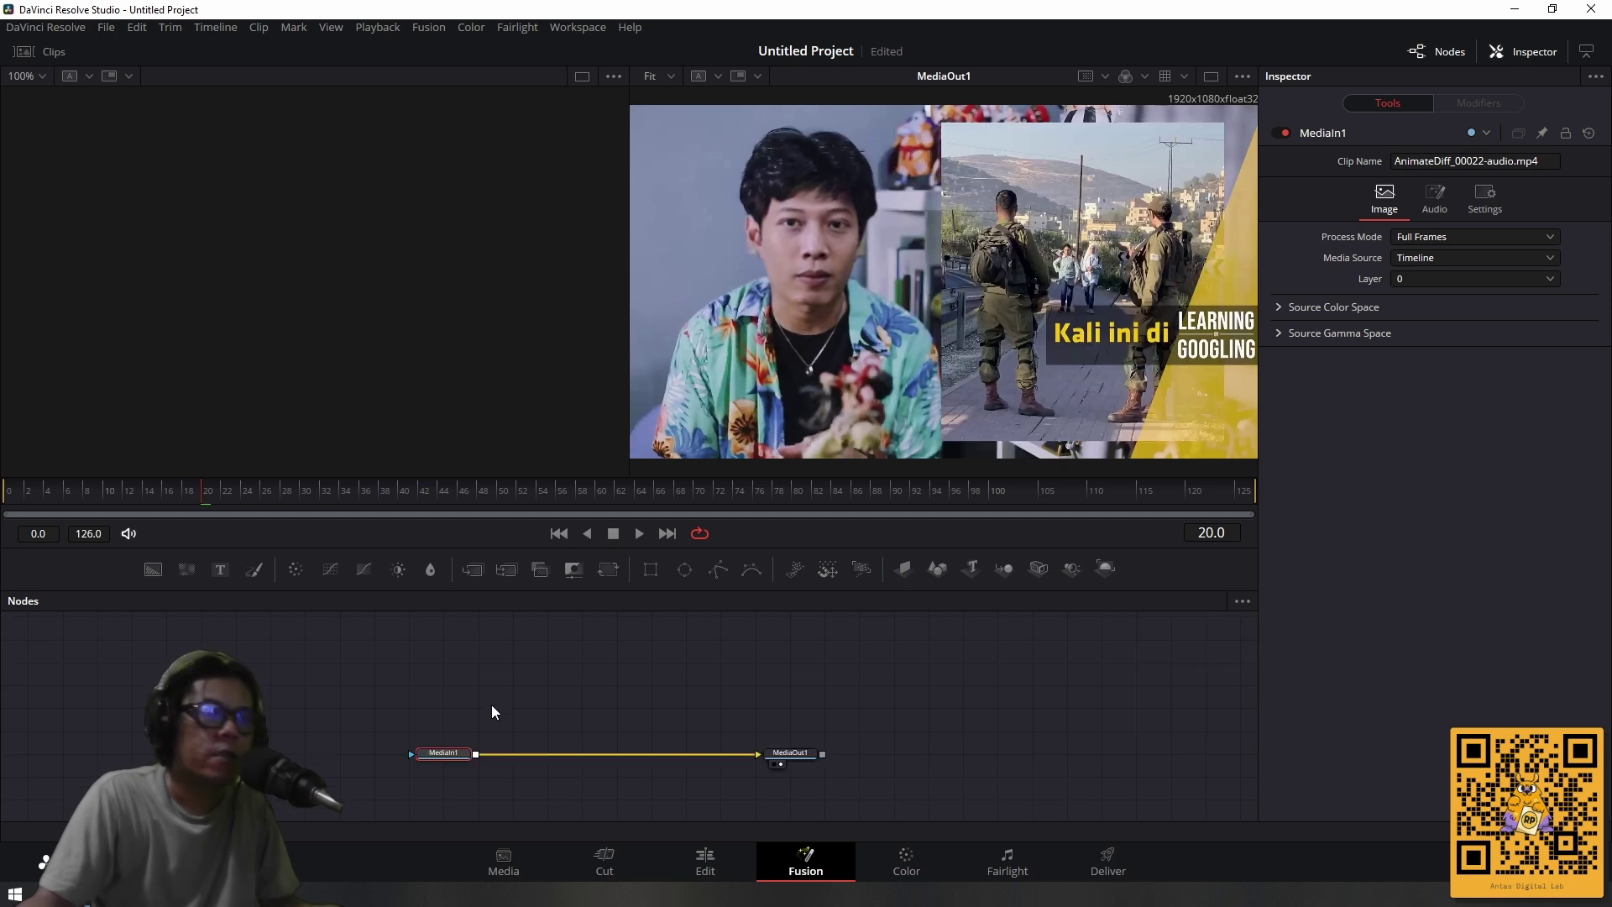
{"action": "left_click", "coordinate": [706, 865]}
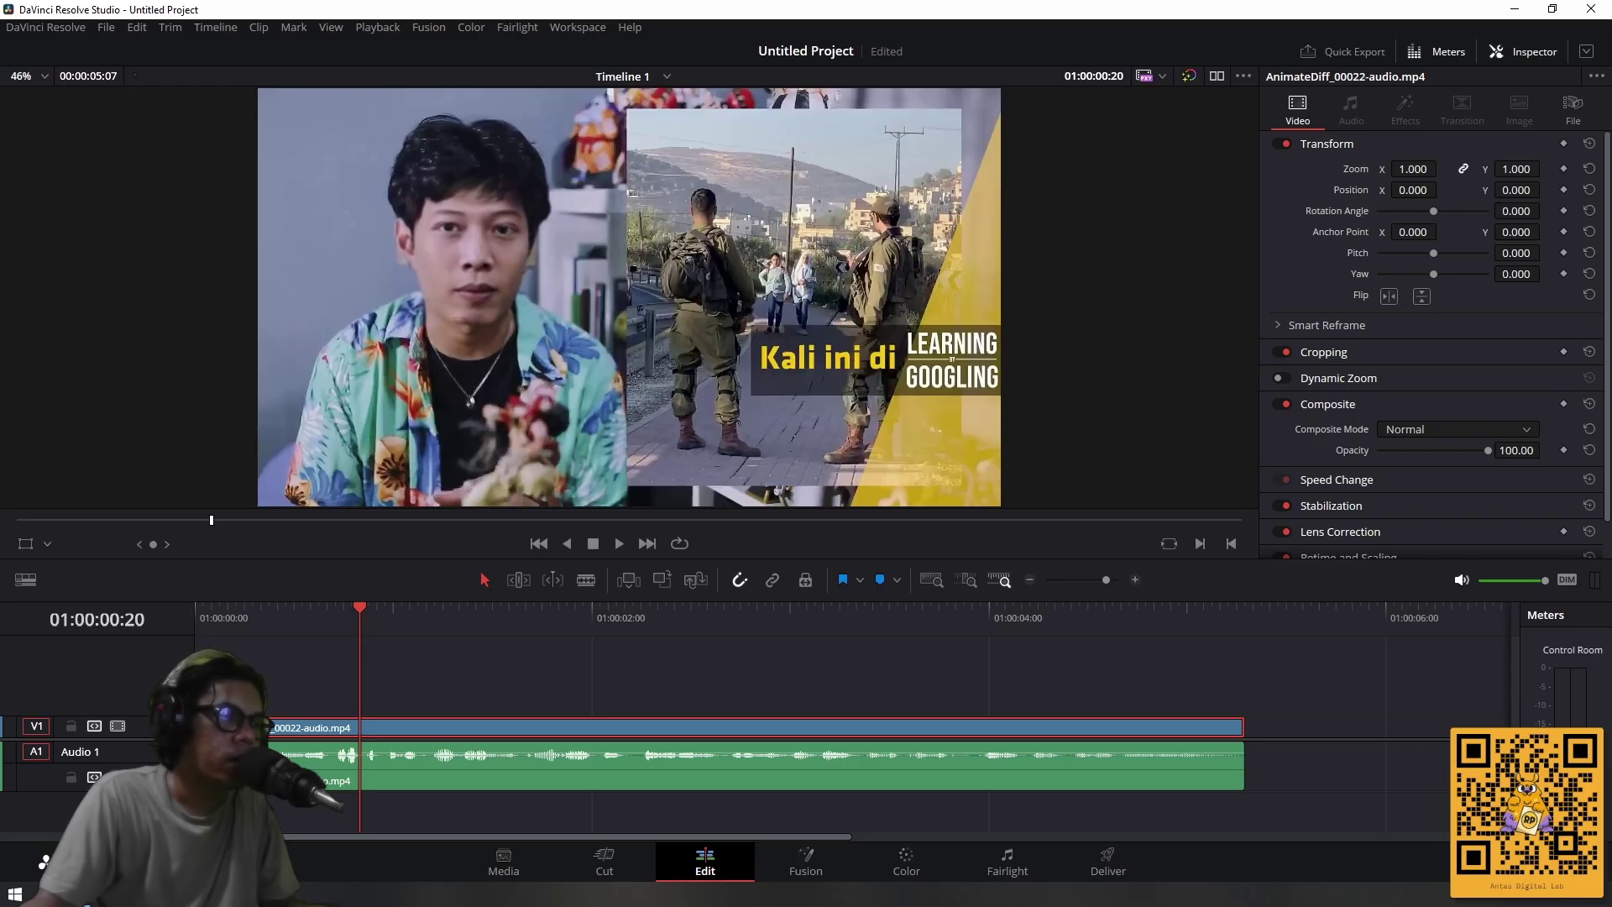
Bring back the folder window, browse to projectAI\tes cobain\clipedite and select the original clip plsngSklah.mp4.
{"action": "key", "text": "alt+Tab"}
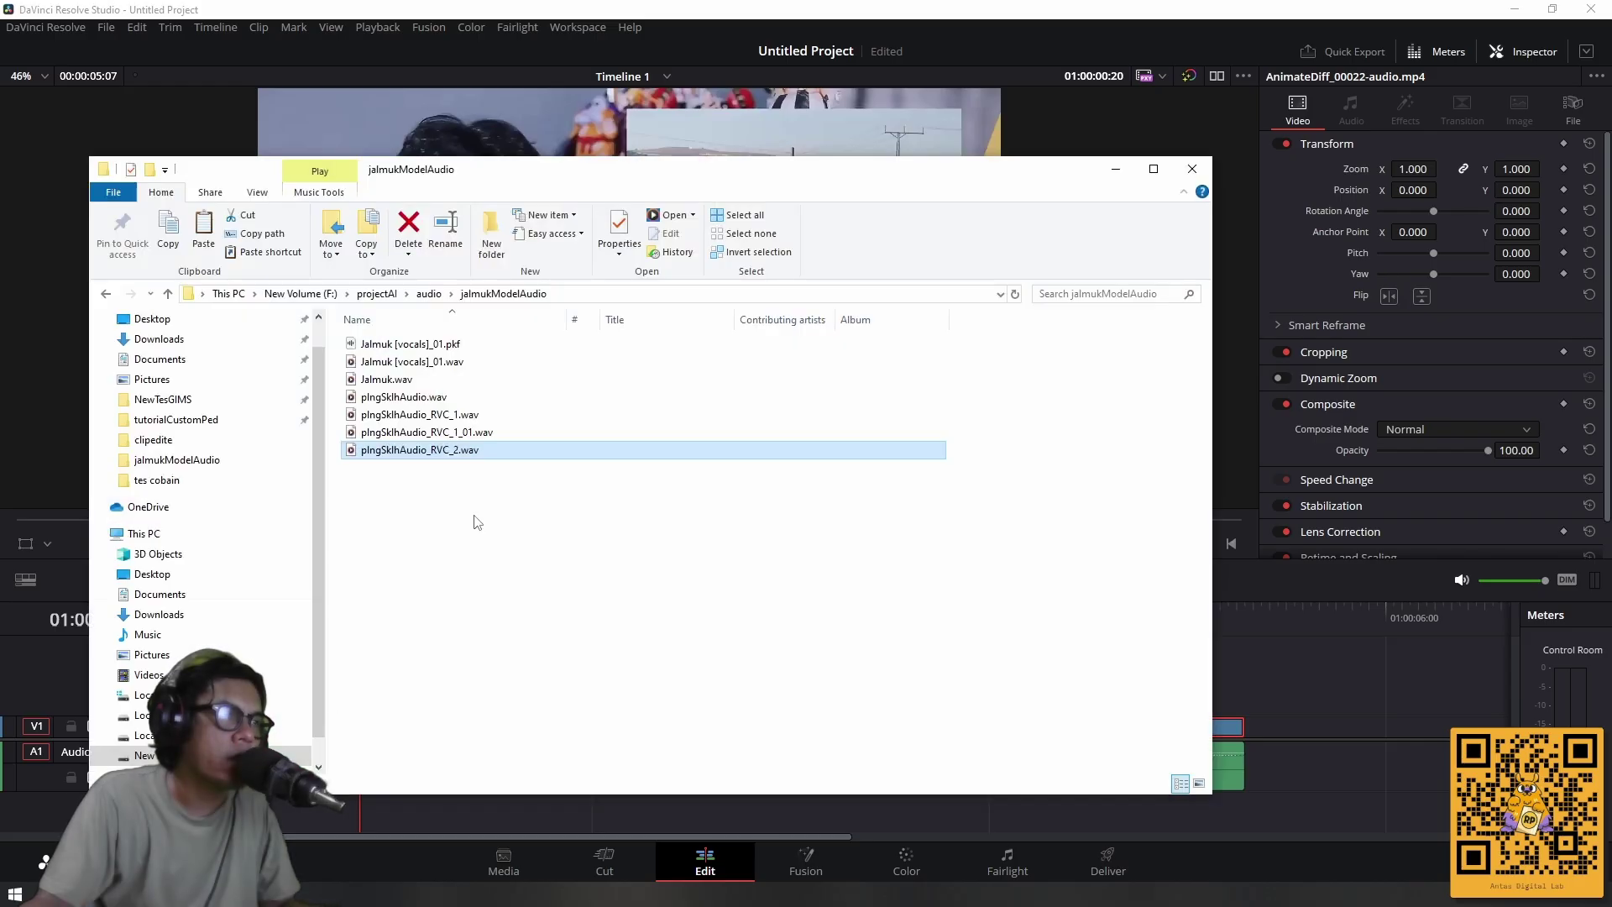
{"action": "left_click", "coordinate": [168, 293]}
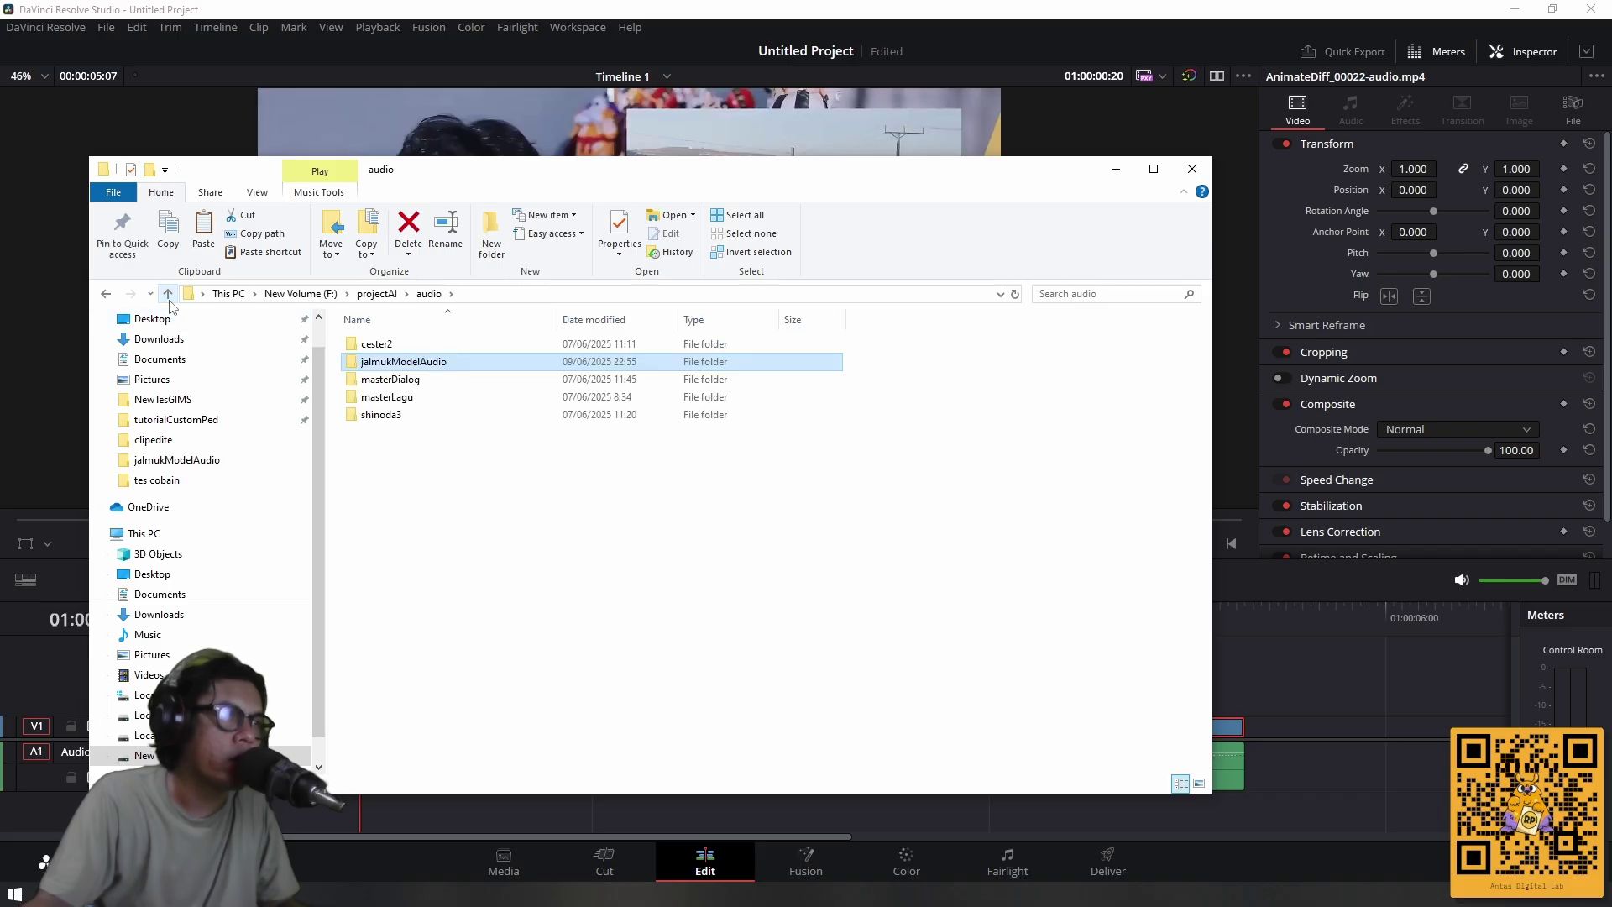
{"action": "left_click", "coordinate": [168, 296]}
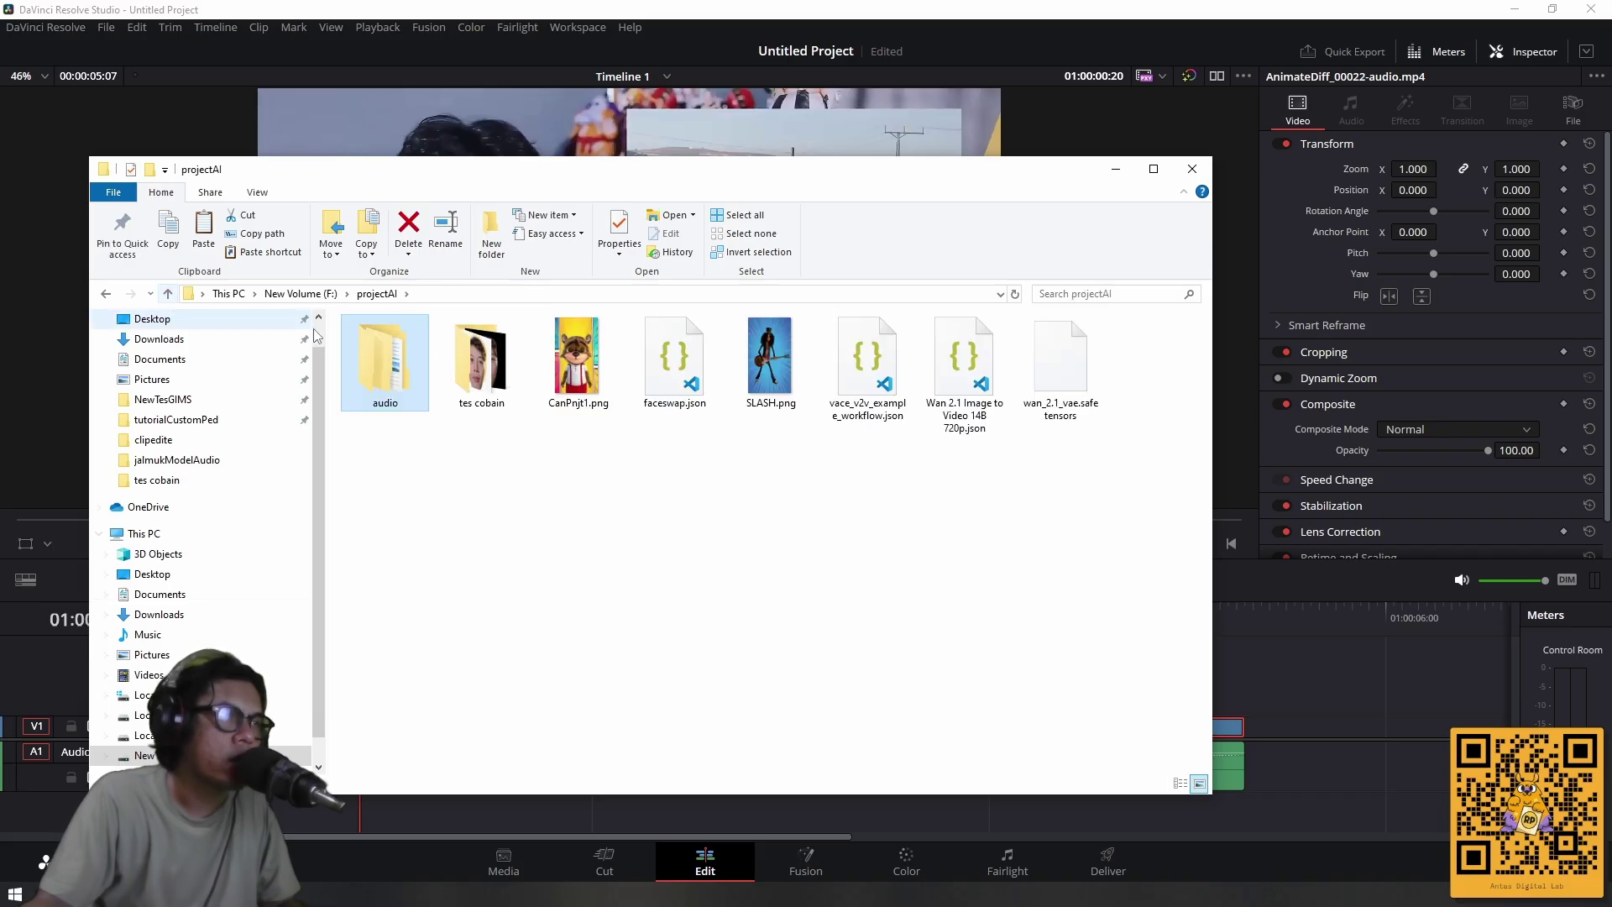
{"action": "double_click", "coordinate": [480, 359]}
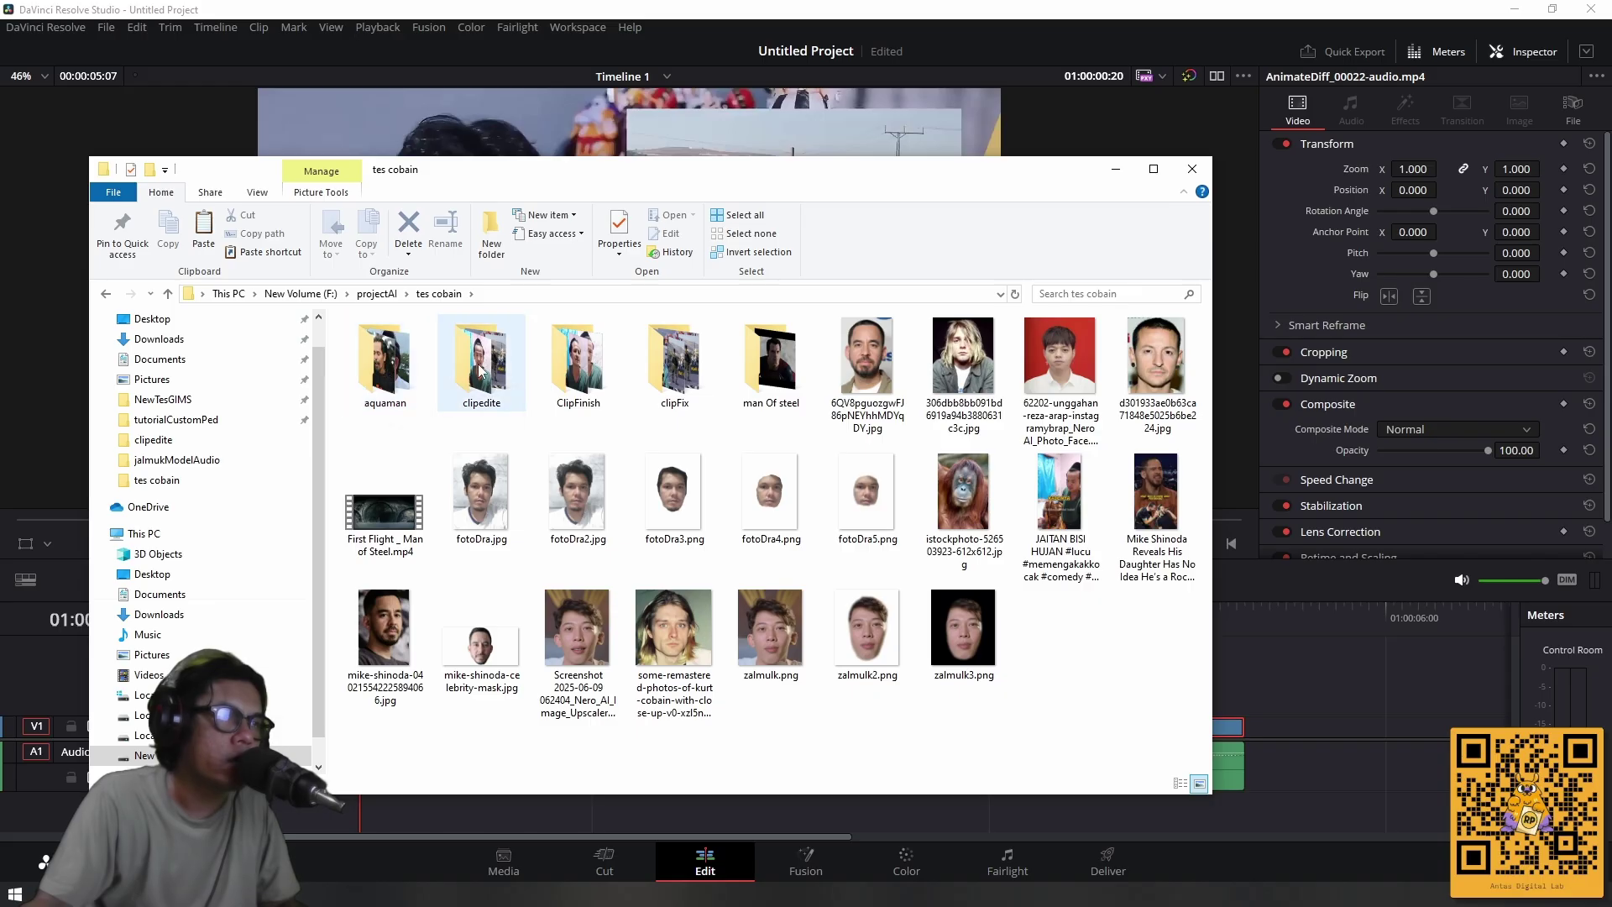
{"action": "double_click", "coordinate": [477, 370]}
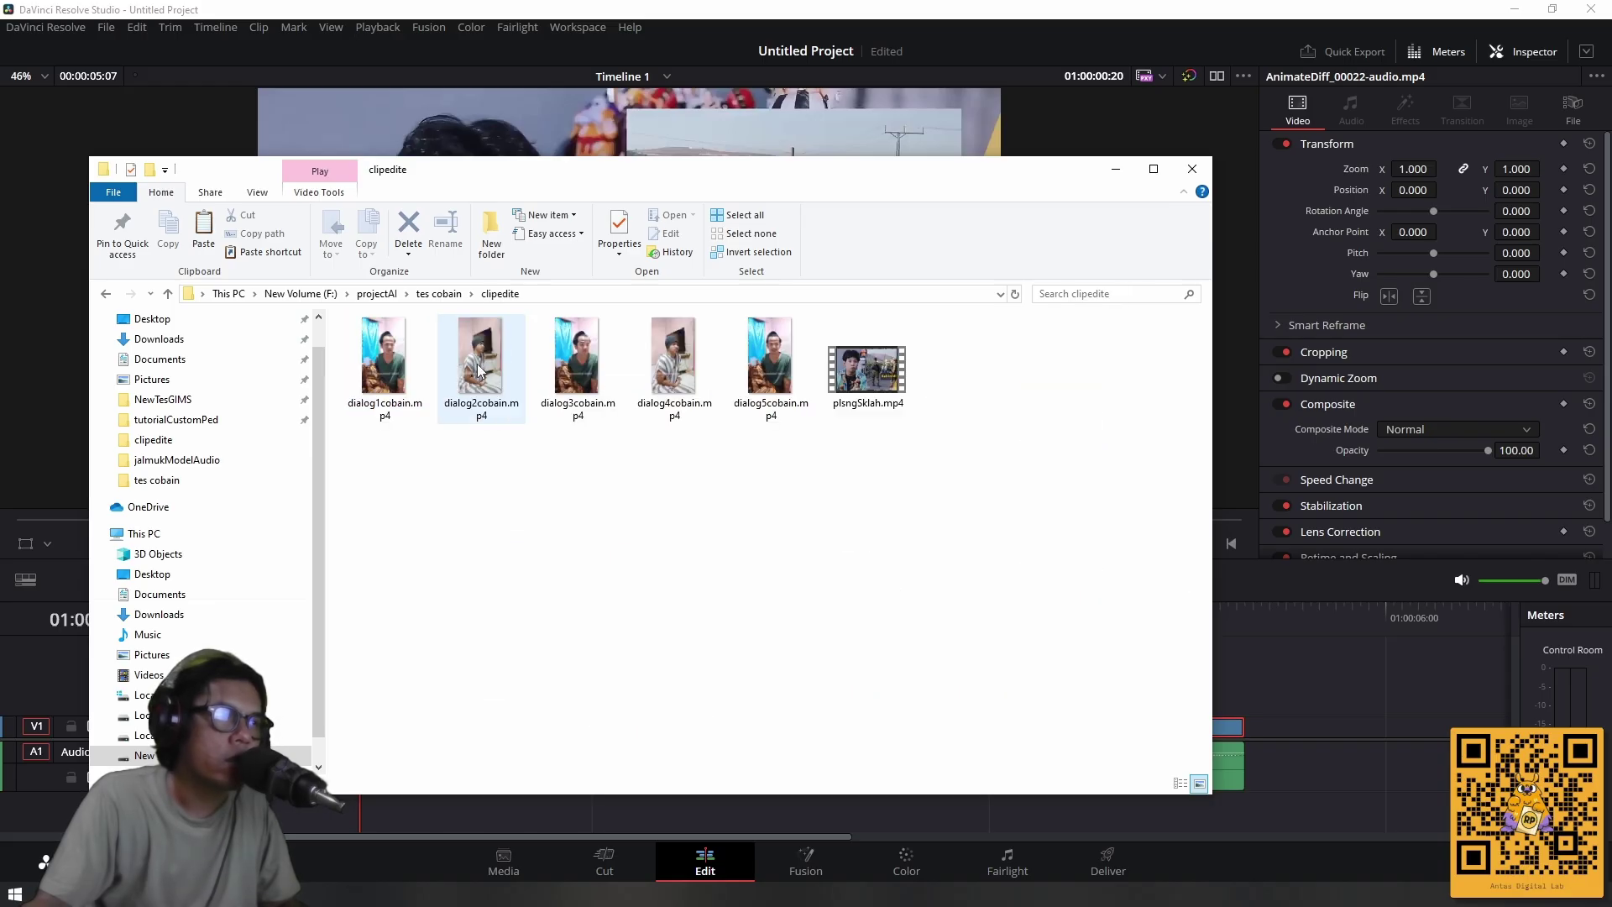
{"action": "left_click", "coordinate": [868, 379]}
{"action": "right_click", "coordinate": [866, 372]}
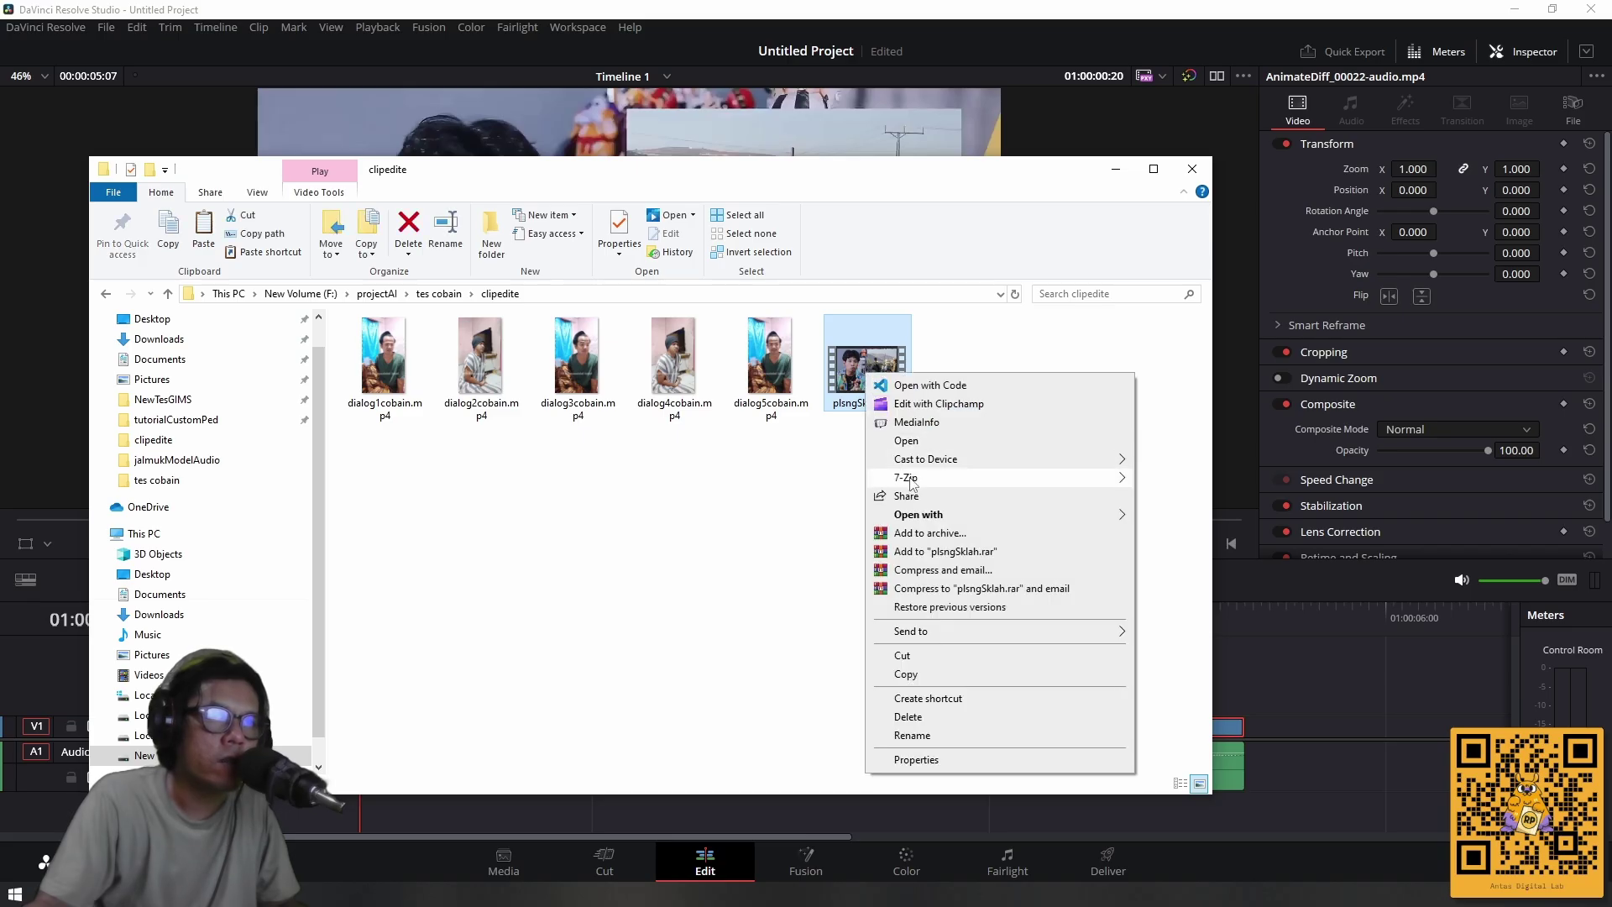
{"action": "left_click", "coordinate": [742, 474]}
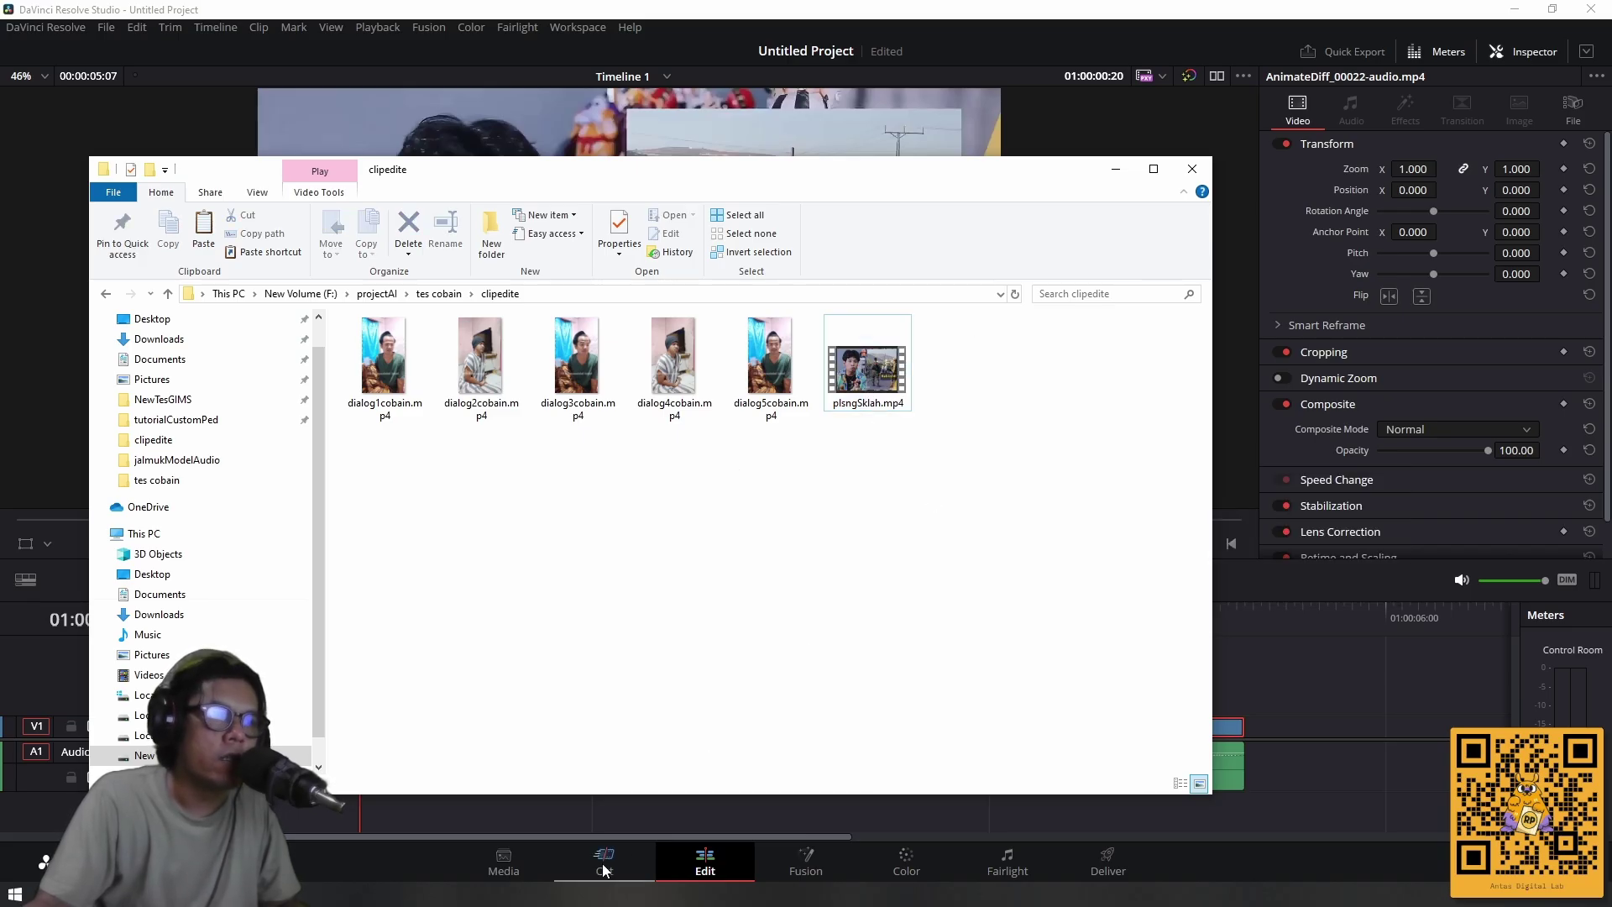
Import plsngSklah.mp4 into the media pool on the Cut page and minimize the folder window.
{"action": "key", "text": "alt+Tab"}
{"action": "key", "text": "shift+3"}
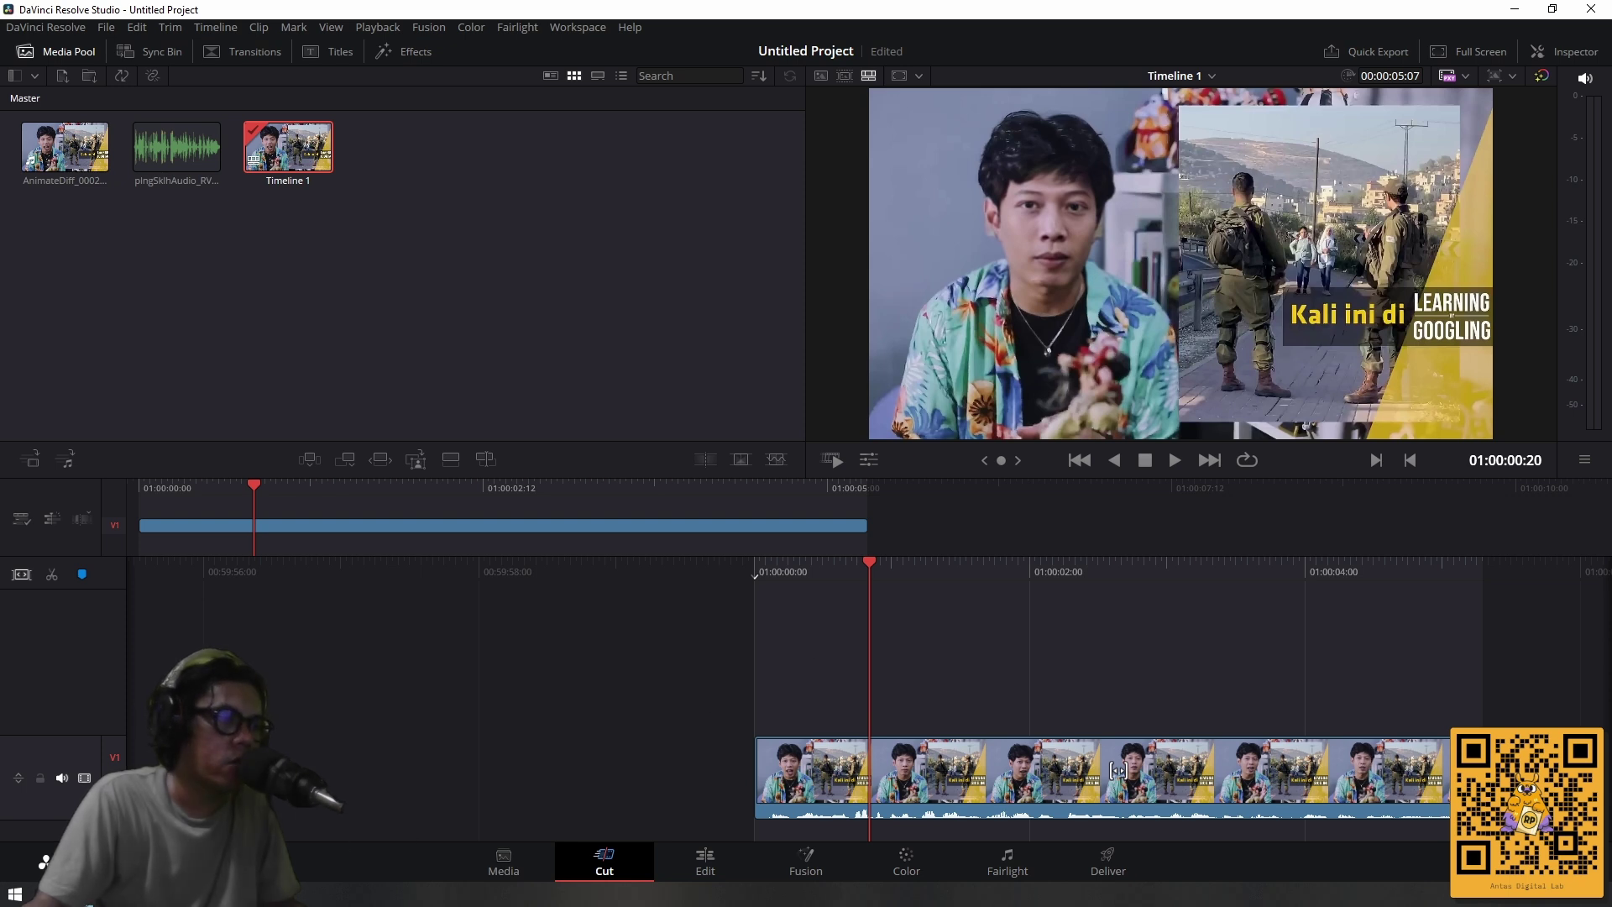
{"action": "key", "text": "alt+Tab"}
{"action": "left_click_drag", "start_coordinate": [867, 361], "coordinate": [432, 134]}
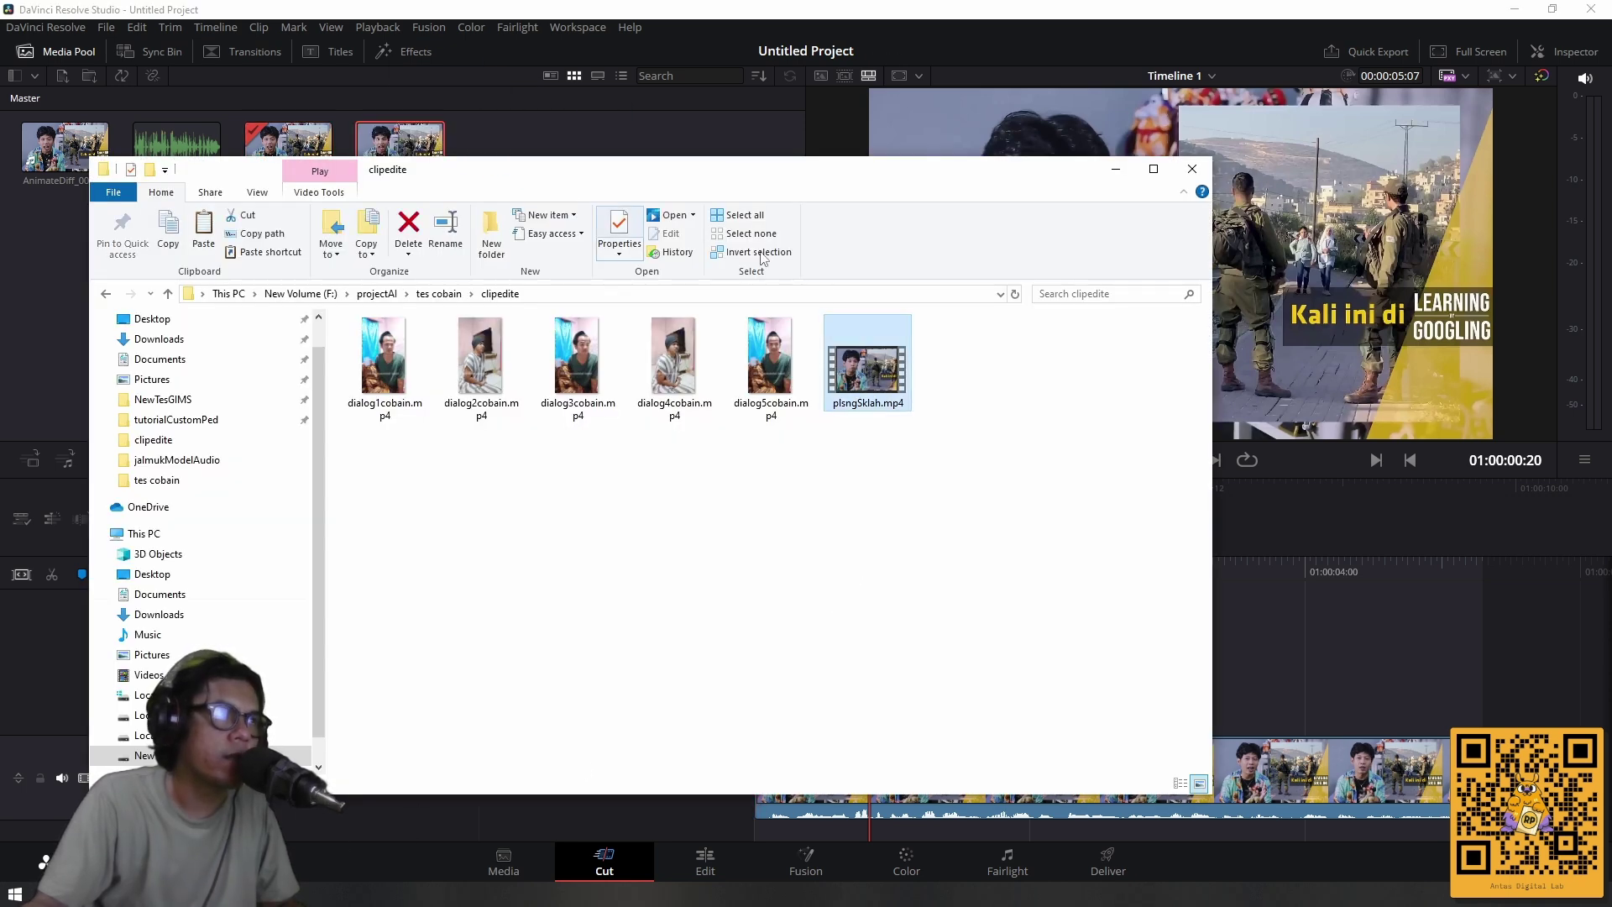
{"action": "left_click", "coordinate": [1116, 169]}
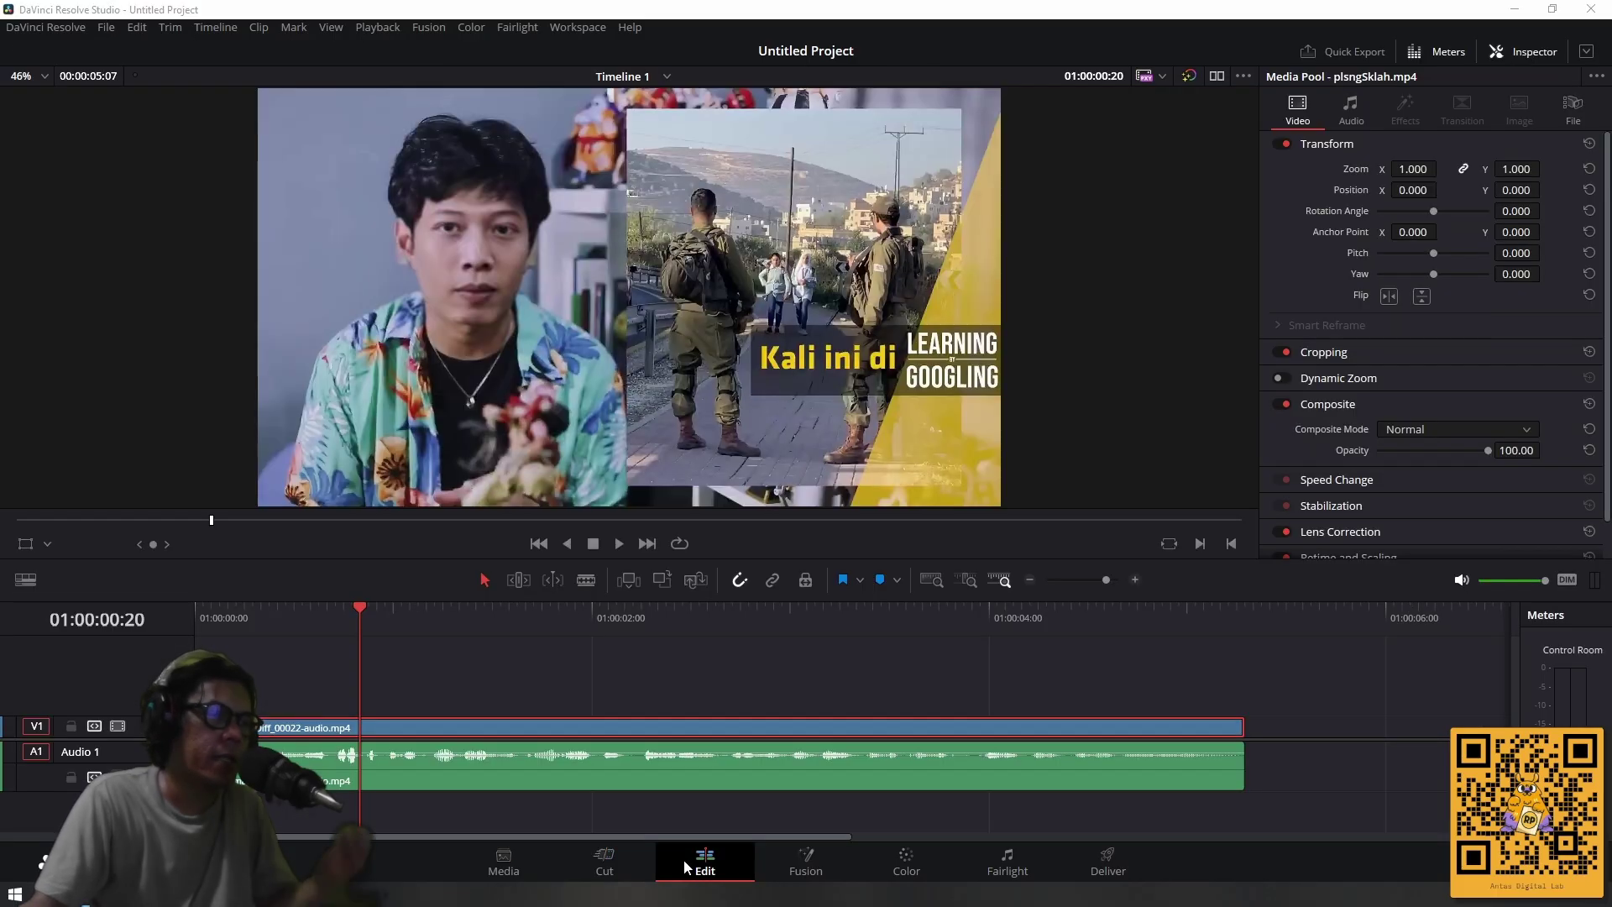
Move the AnimateDiff_00022-audio.mp4 video clip up to track V2 on the Edit page and delete its audio from A1.
{"action": "left_click", "coordinate": [684, 859]}
{"action": "left_click_drag", "start_coordinate": [294, 729], "coordinate": [297, 680]}
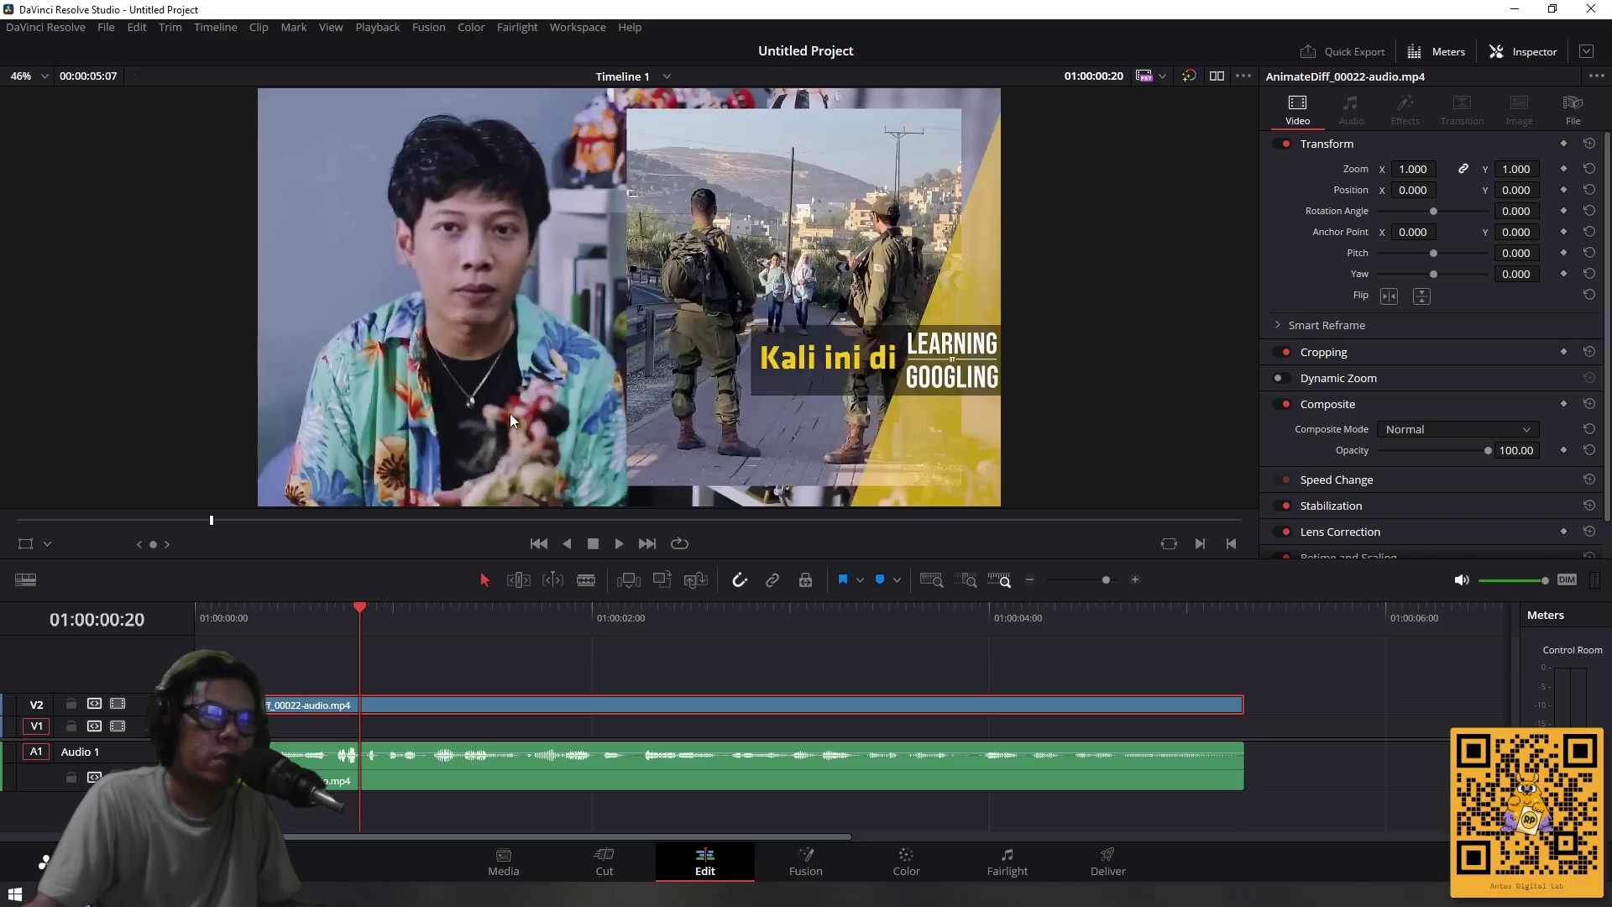
{"action": "left_click_drag", "start_coordinate": [280, 707], "coordinate": [280, 729]}
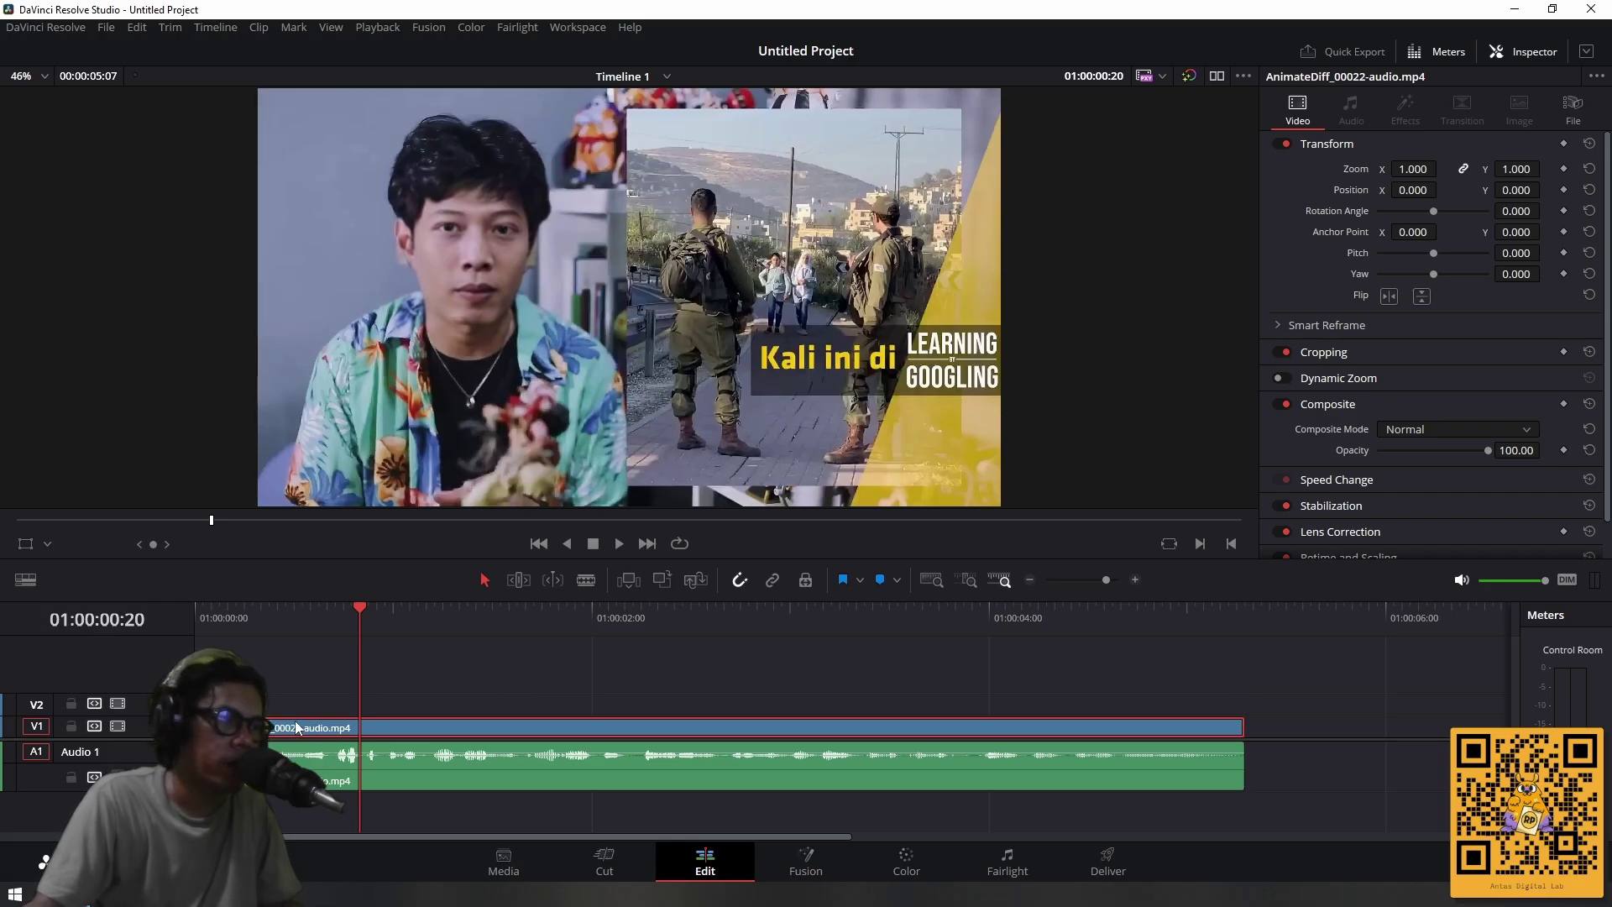
{"action": "mouse_move", "coordinate": [296, 727]}
{"action": "left_mouse_down"}
{"action": "mouse_move", "coordinate": [280, 689]}
{"action": "mouse_move", "coordinate": [282, 708]}
{"action": "left_mouse_up"}
{"action": "left_click", "coordinate": [287, 752]}
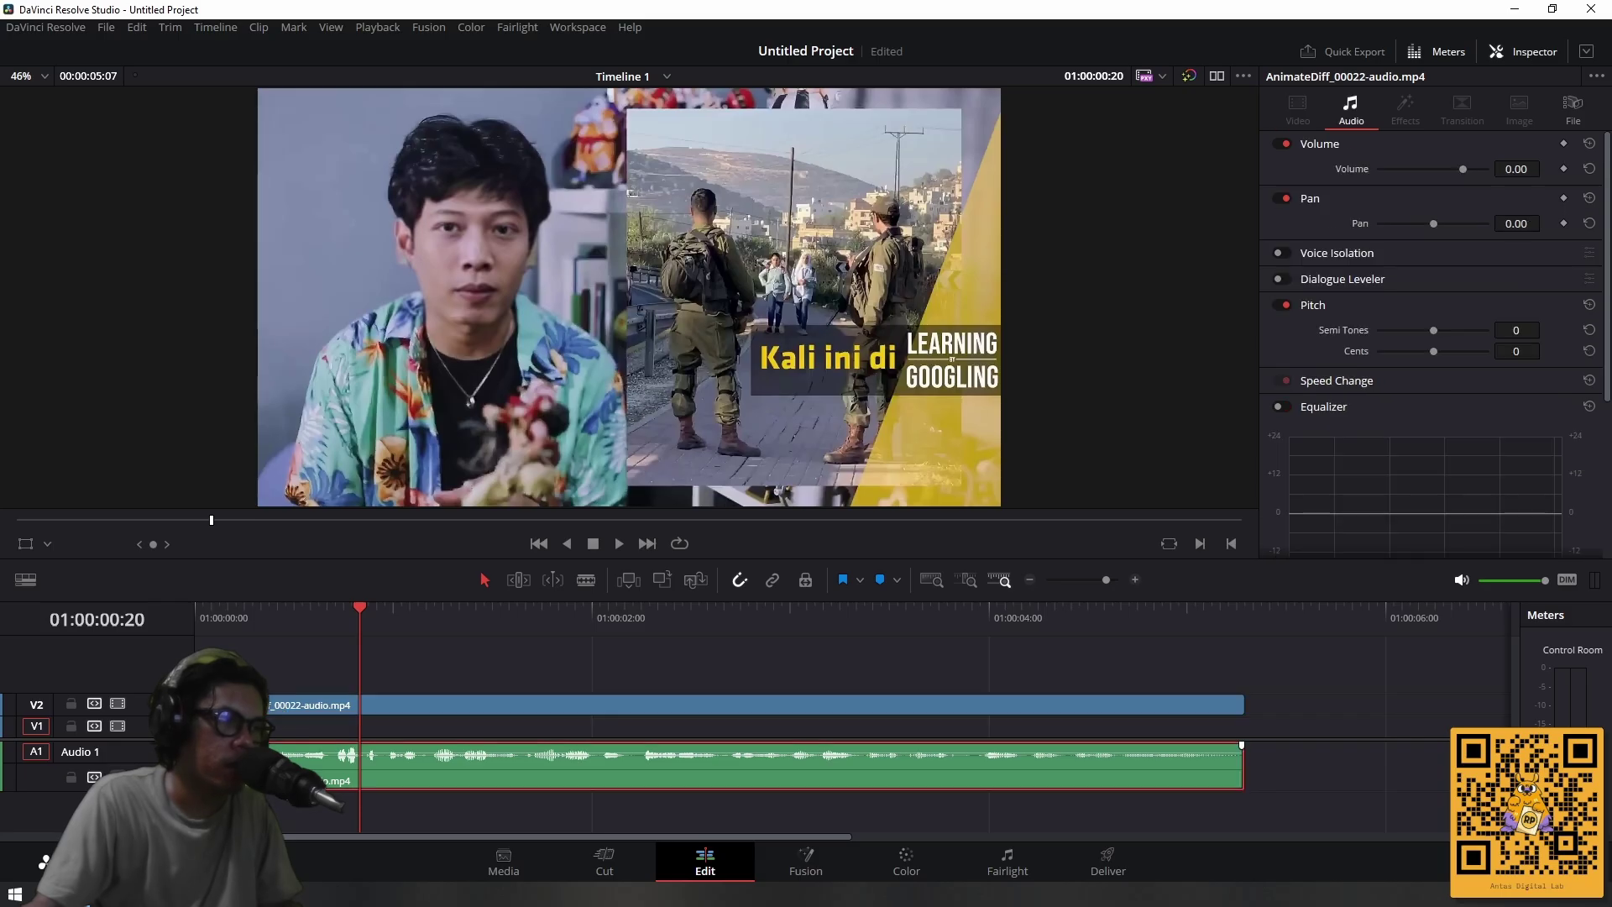
{"action": "right_click", "coordinate": [281, 781]}
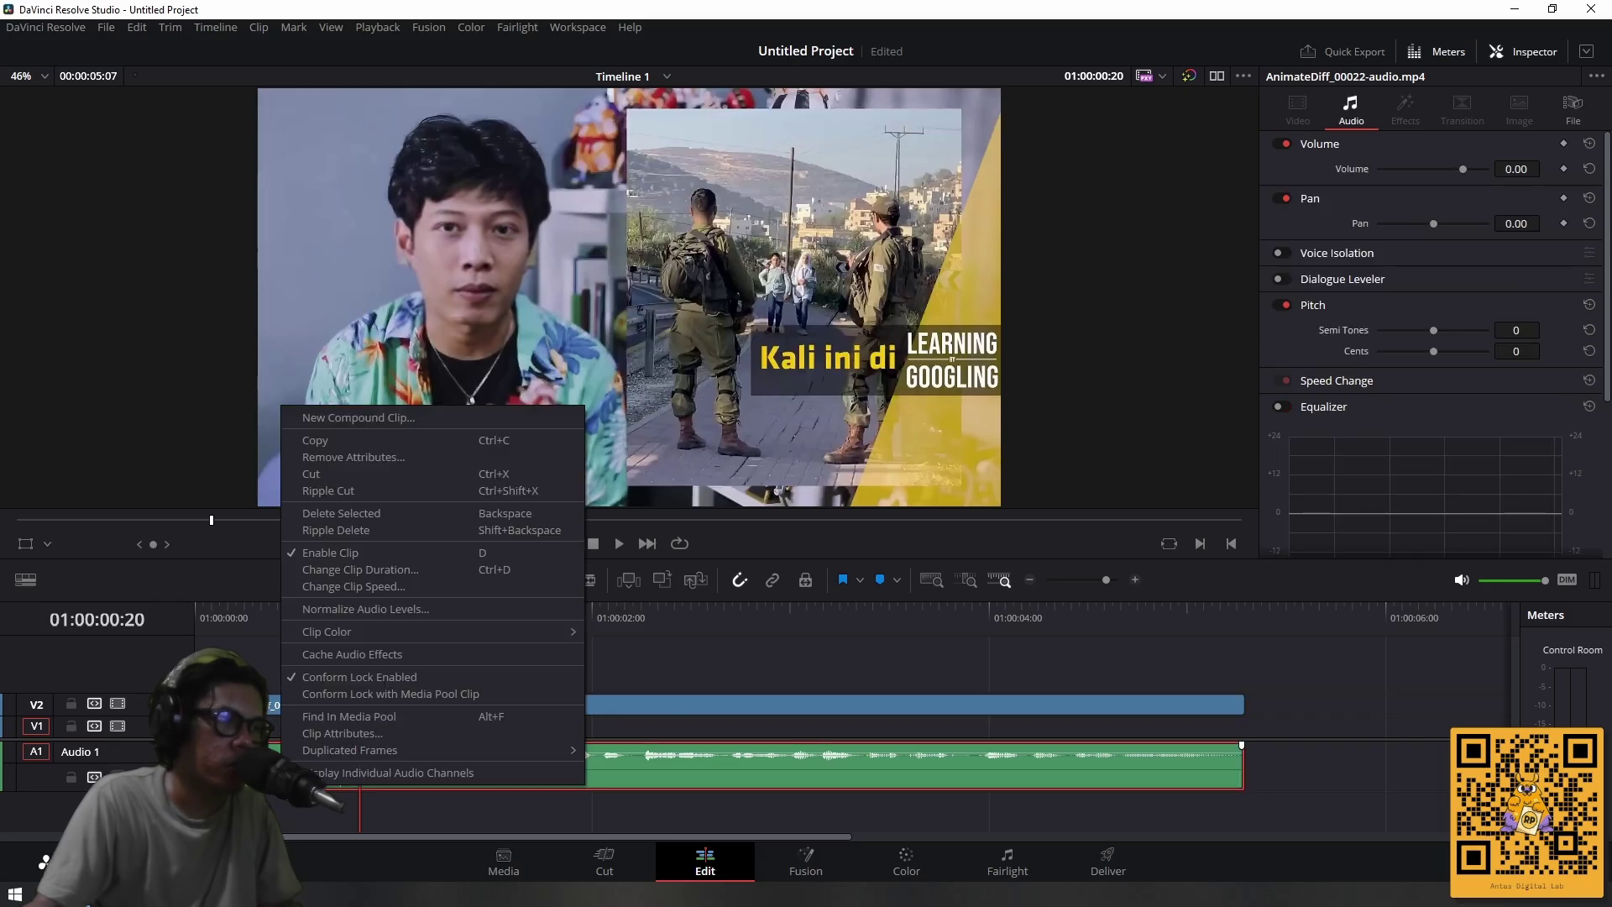
{"action": "left_click", "coordinate": [341, 514]}
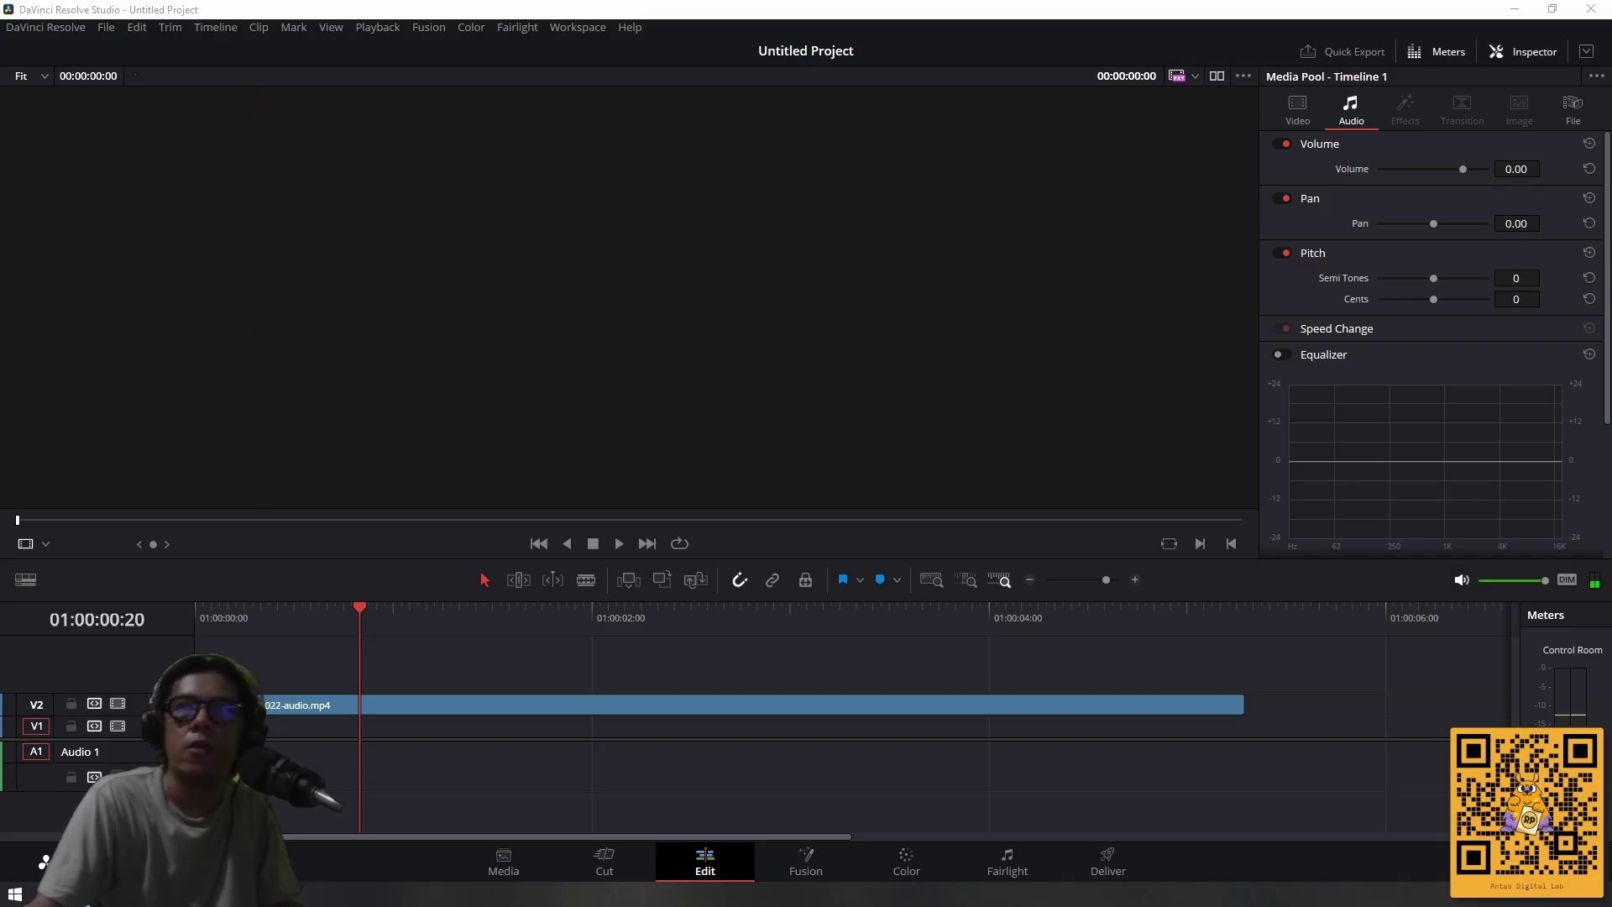
Place plsngSklah.mp4 on tracks V1 and A1 beneath the face-swapped clip and play the opening of the timeline.
{"action": "left_click_drag", "start_coordinate": [1608, 680], "coordinate": [300, 755]}
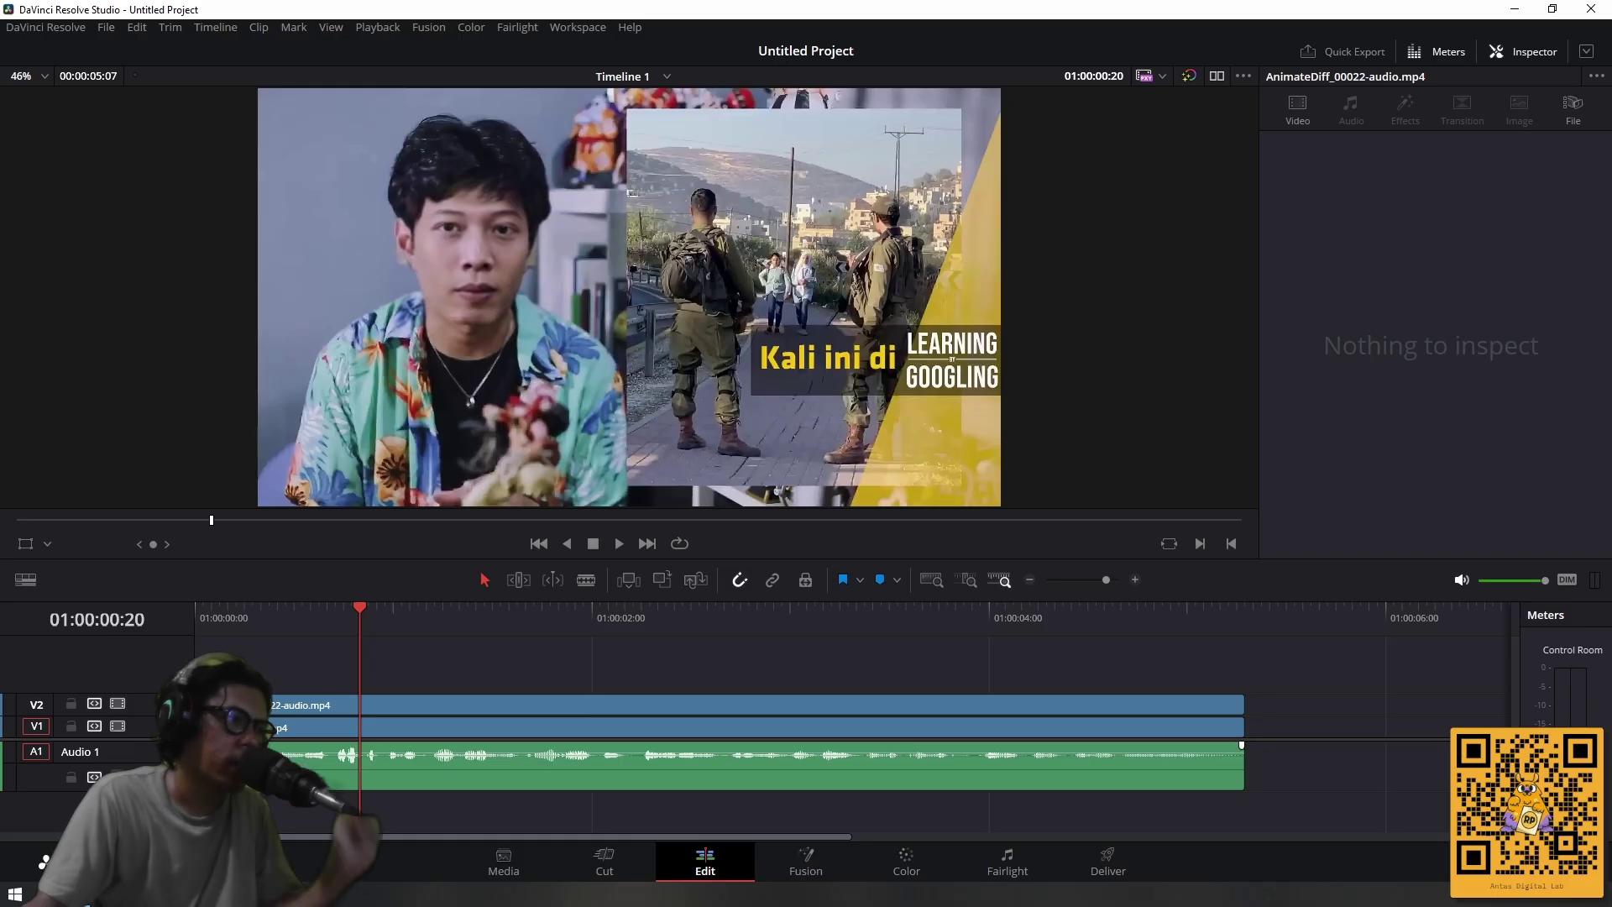
{"action": "left_click", "coordinate": [290, 727]}
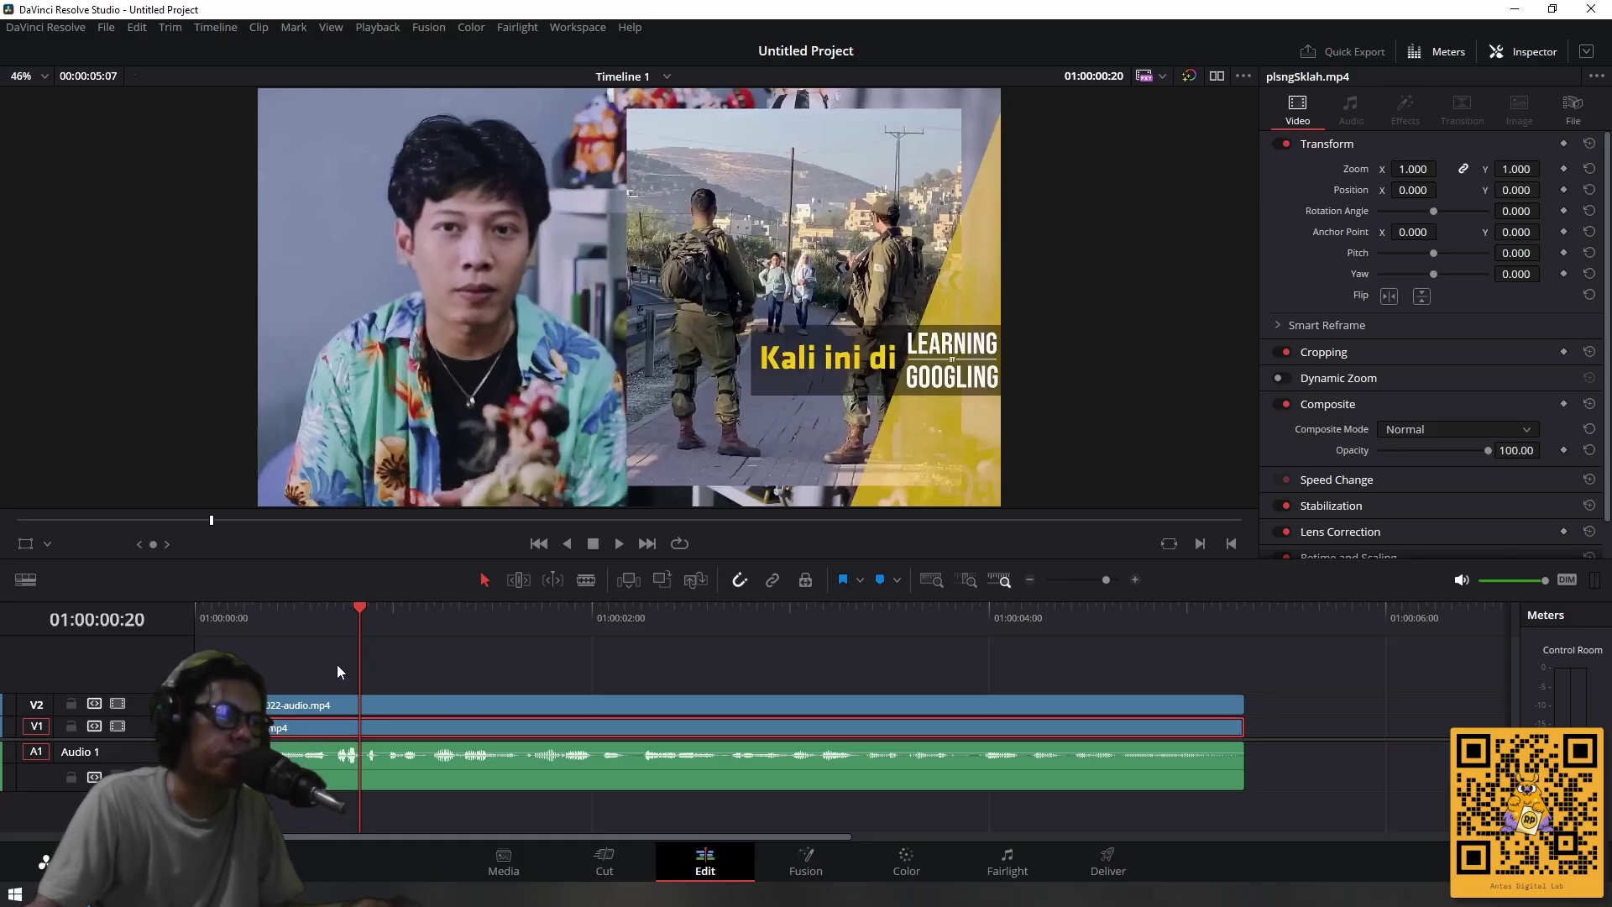
{"action": "left_click", "coordinate": [285, 623]}
{"action": "key", "text": "Home"}
{"action": "key", "text": "space"}
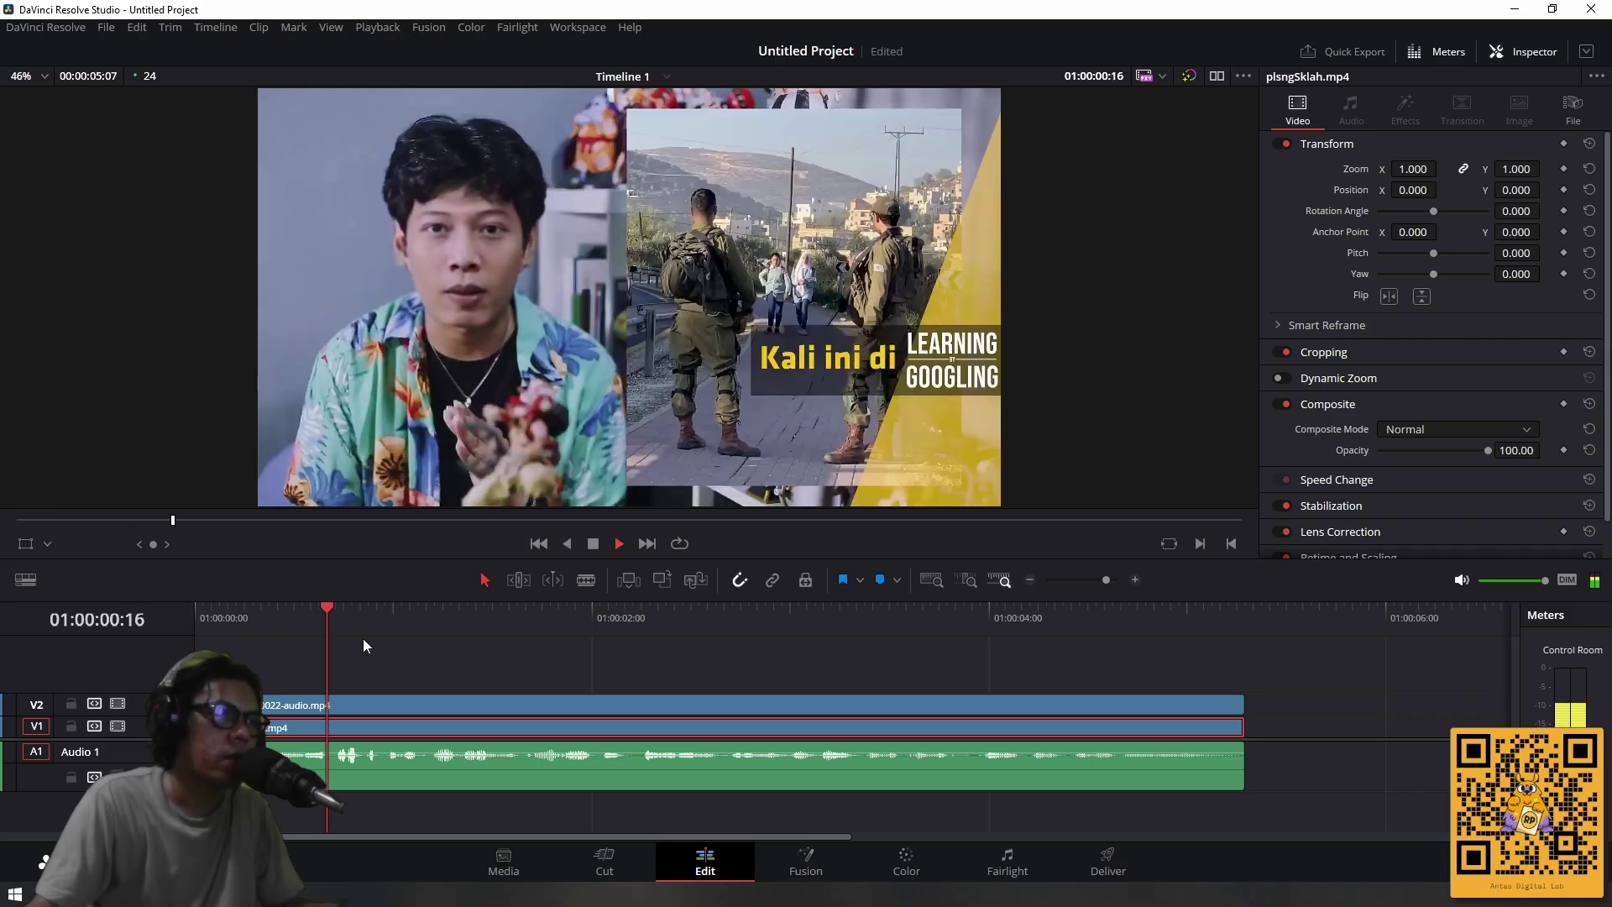
{"action": "key", "text": "space"}
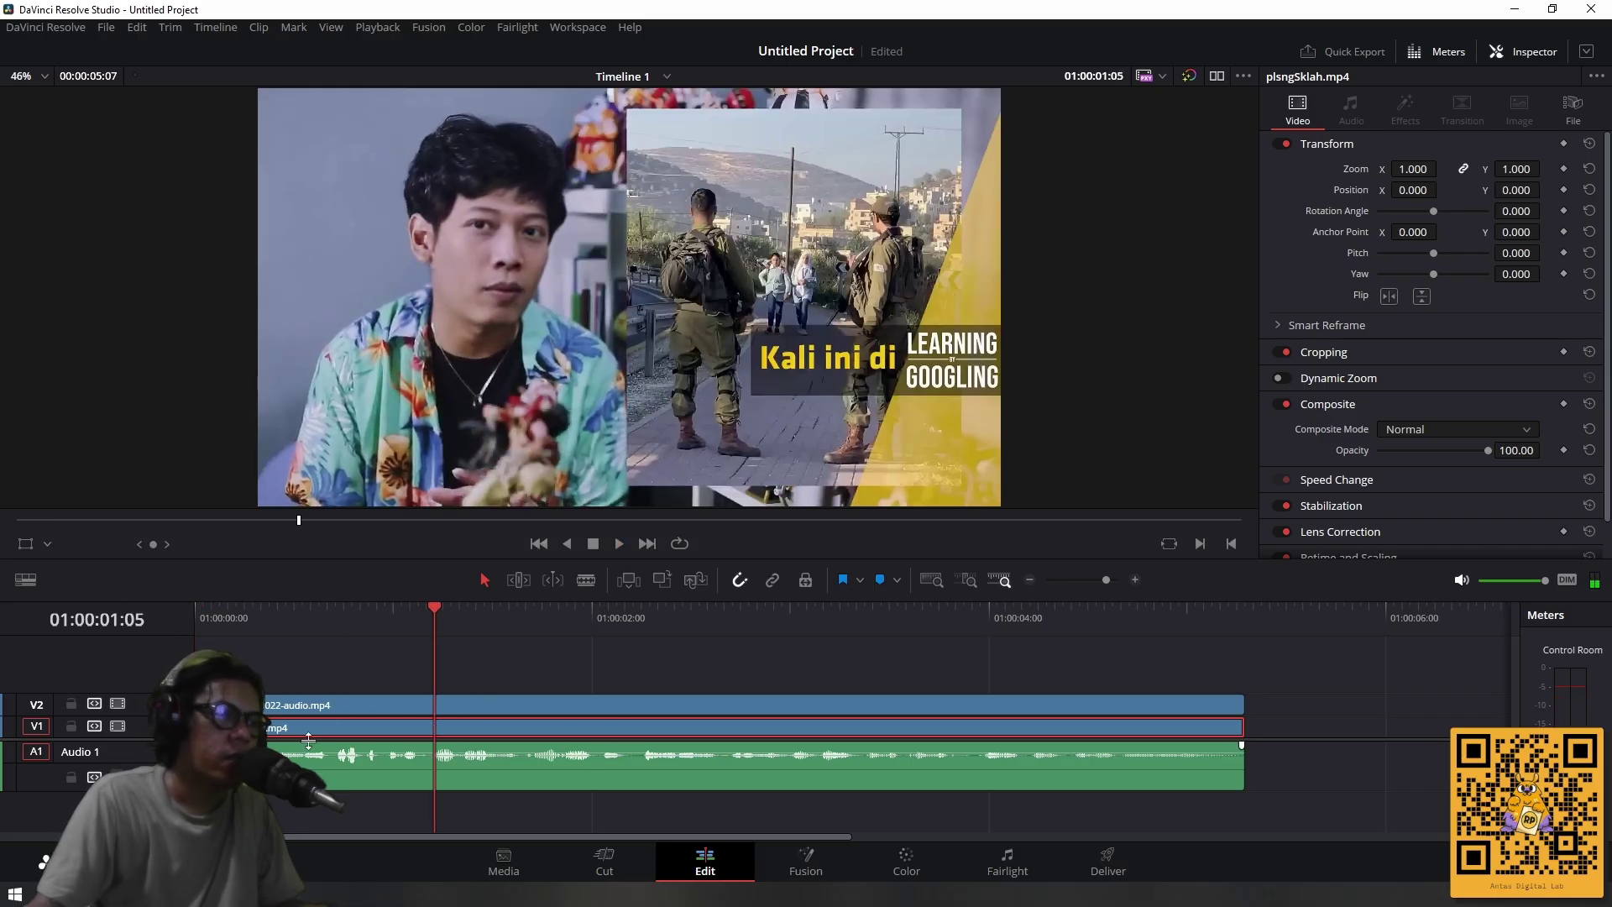
Select the face-swapped clip on V2 and increase that track's height to show its thumbnails.
{"action": "left_click", "coordinate": [364, 703]}
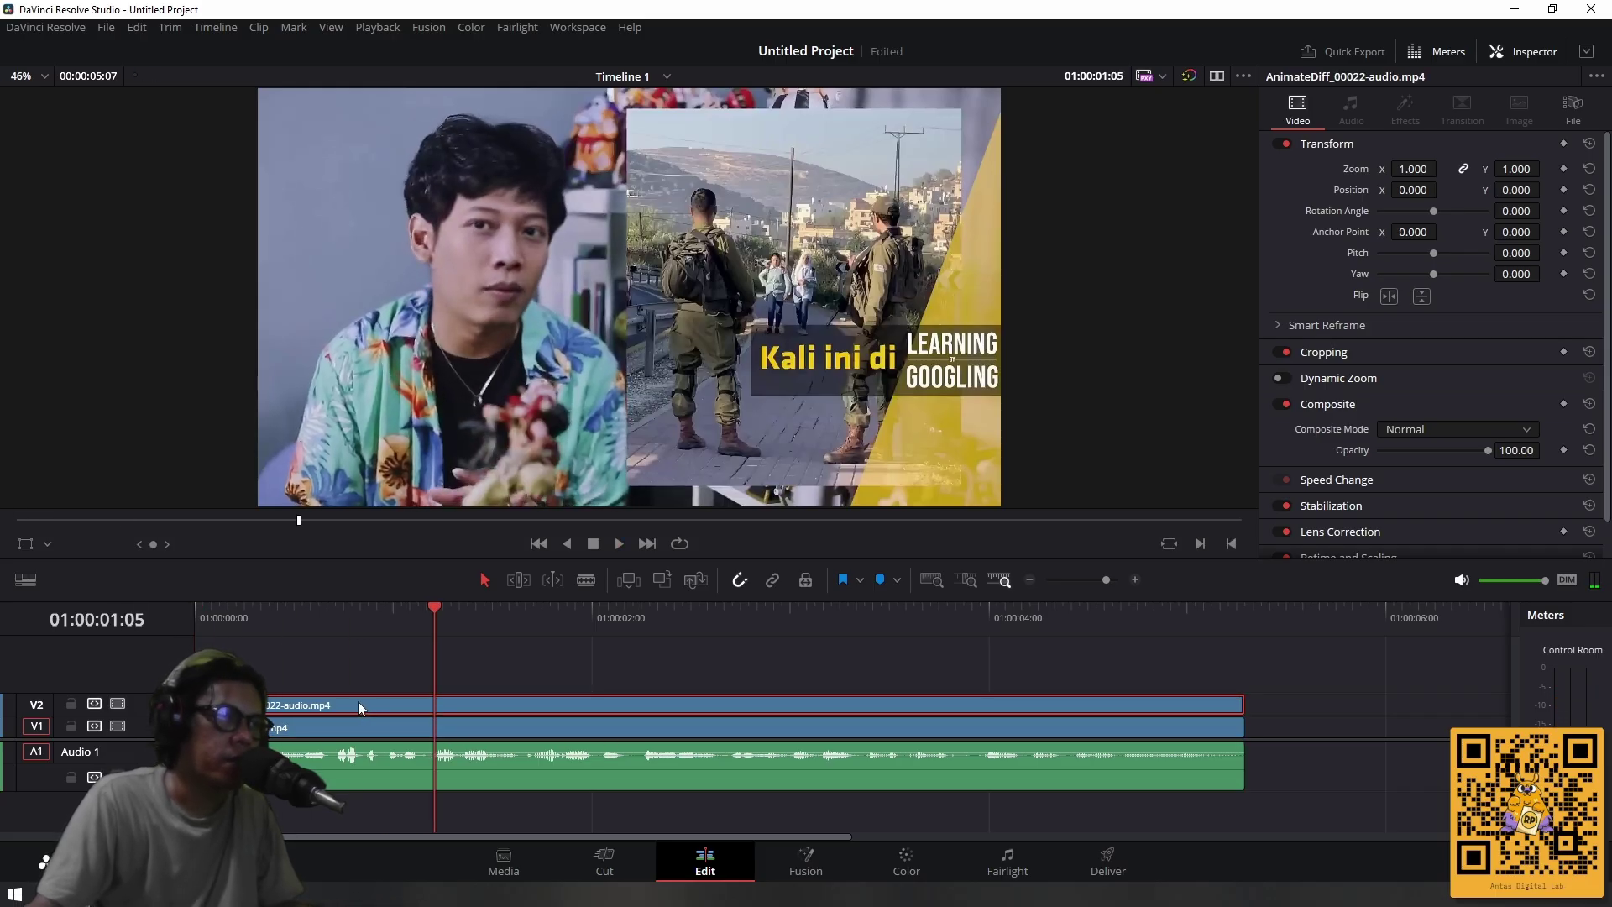
{"action": "mouse_move", "coordinate": [144, 691]}
{"action": "left_mouse_down"}
{"action": "mouse_move", "coordinate": [172, 668]}
{"action": "mouse_move", "coordinate": [168, 708]}
{"action": "left_mouse_up"}
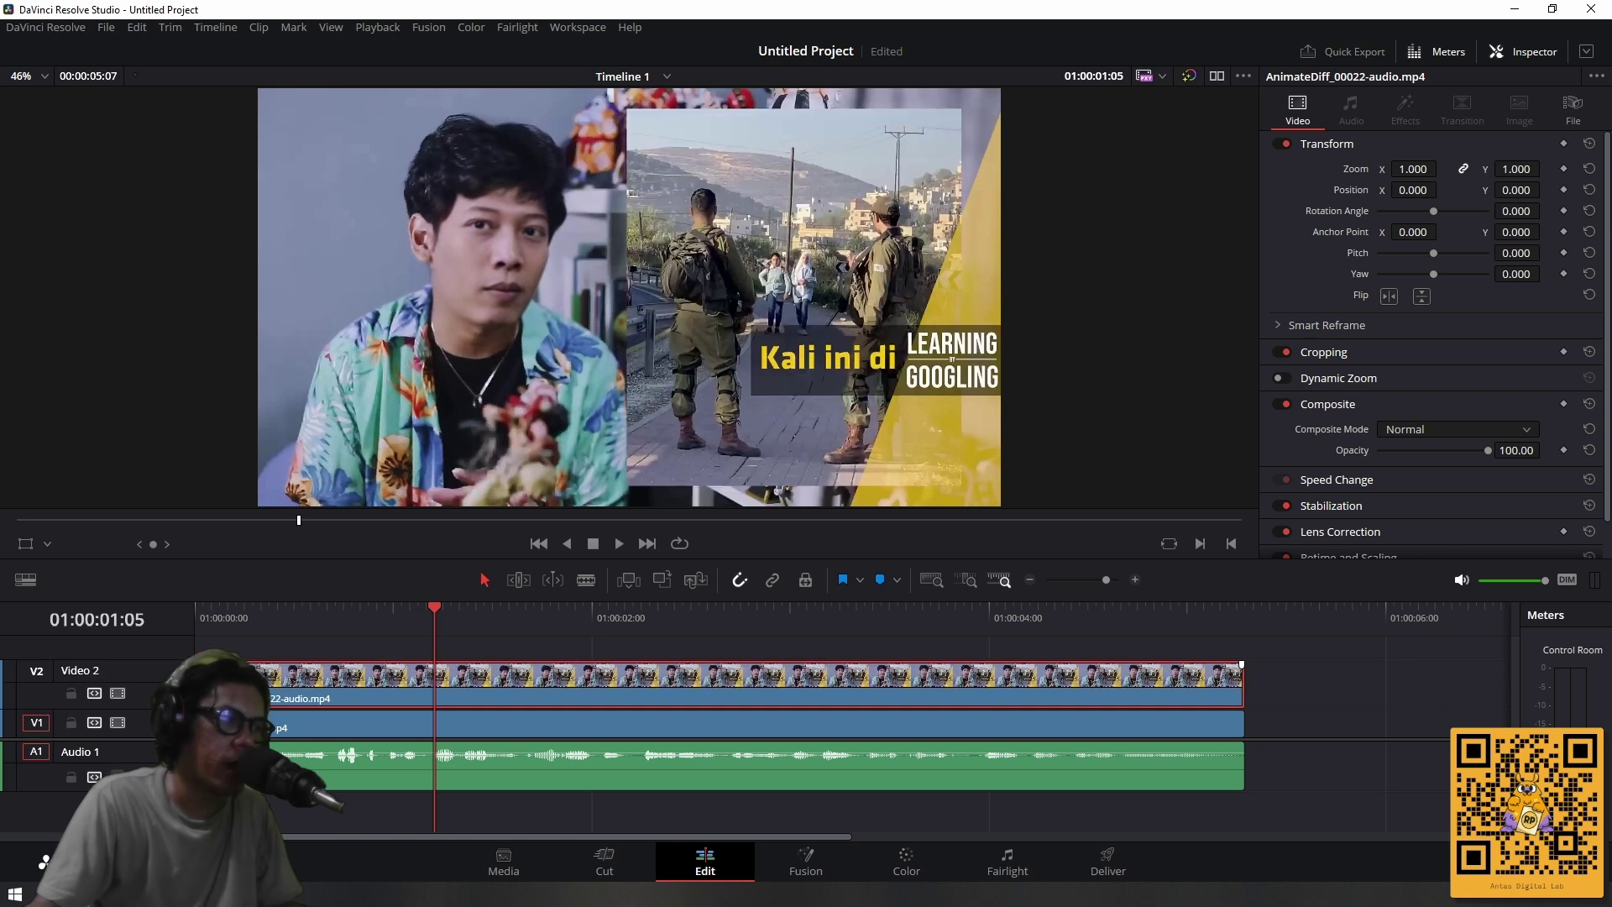
Delete the plsngSklah.mp4 video from V1 and move the face-swapped AnimateDiff_00022-audio.mp4 clip down from V2 in its place.
{"action": "left_click", "coordinate": [808, 864]}
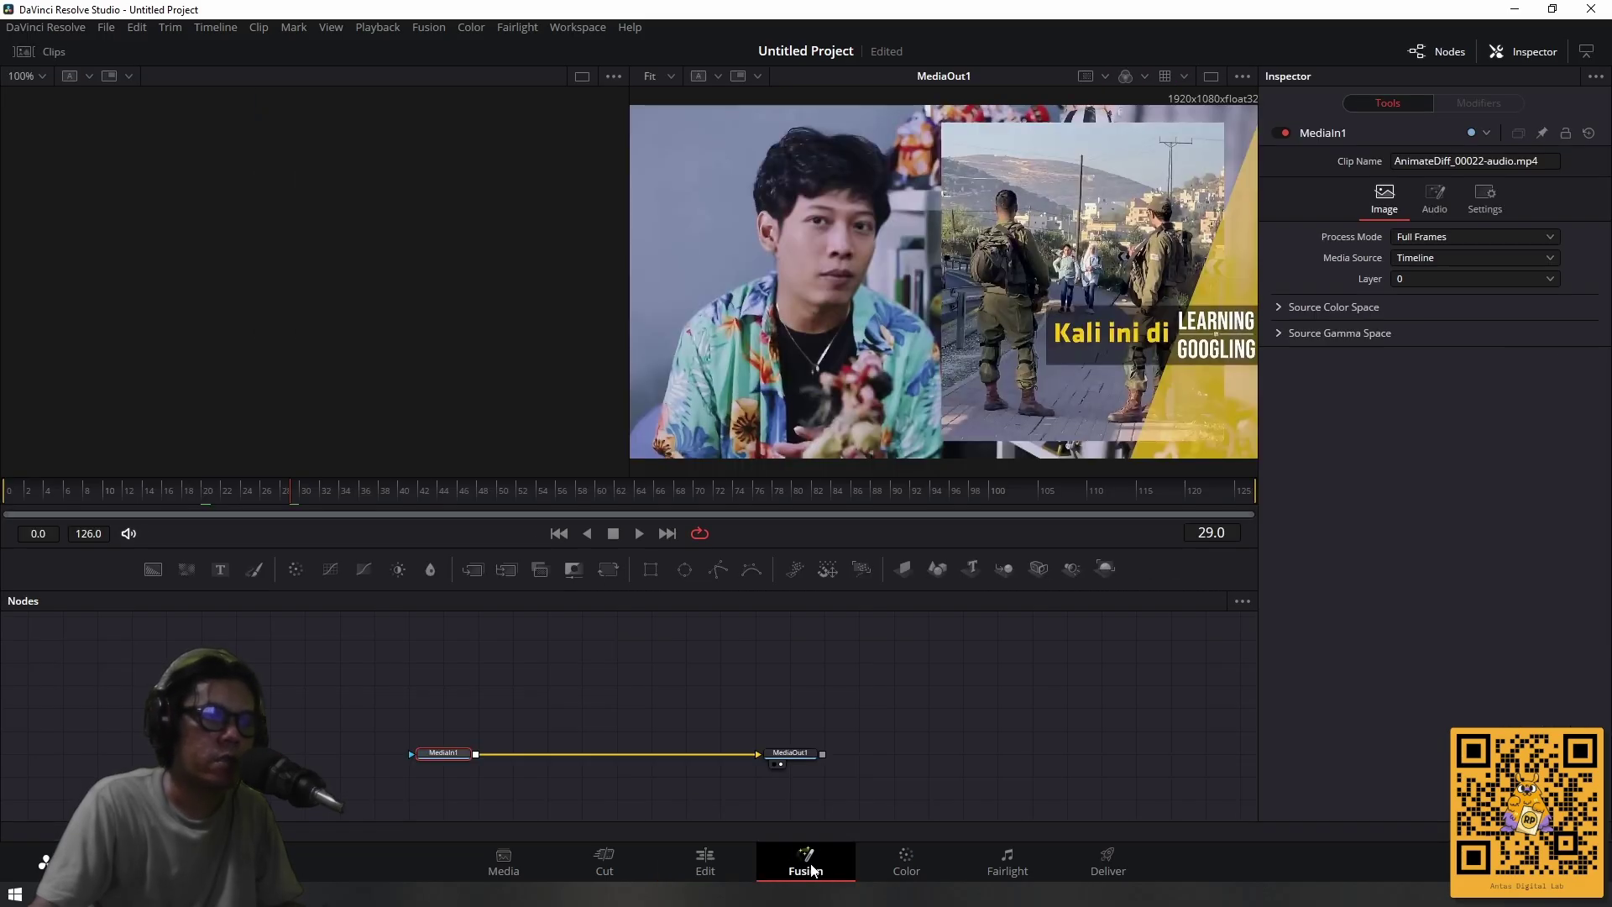
{"action": "left_click", "coordinate": [705, 861]}
{"action": "left_click", "coordinate": [288, 724]}
{"action": "right_click", "coordinate": [288, 723]}
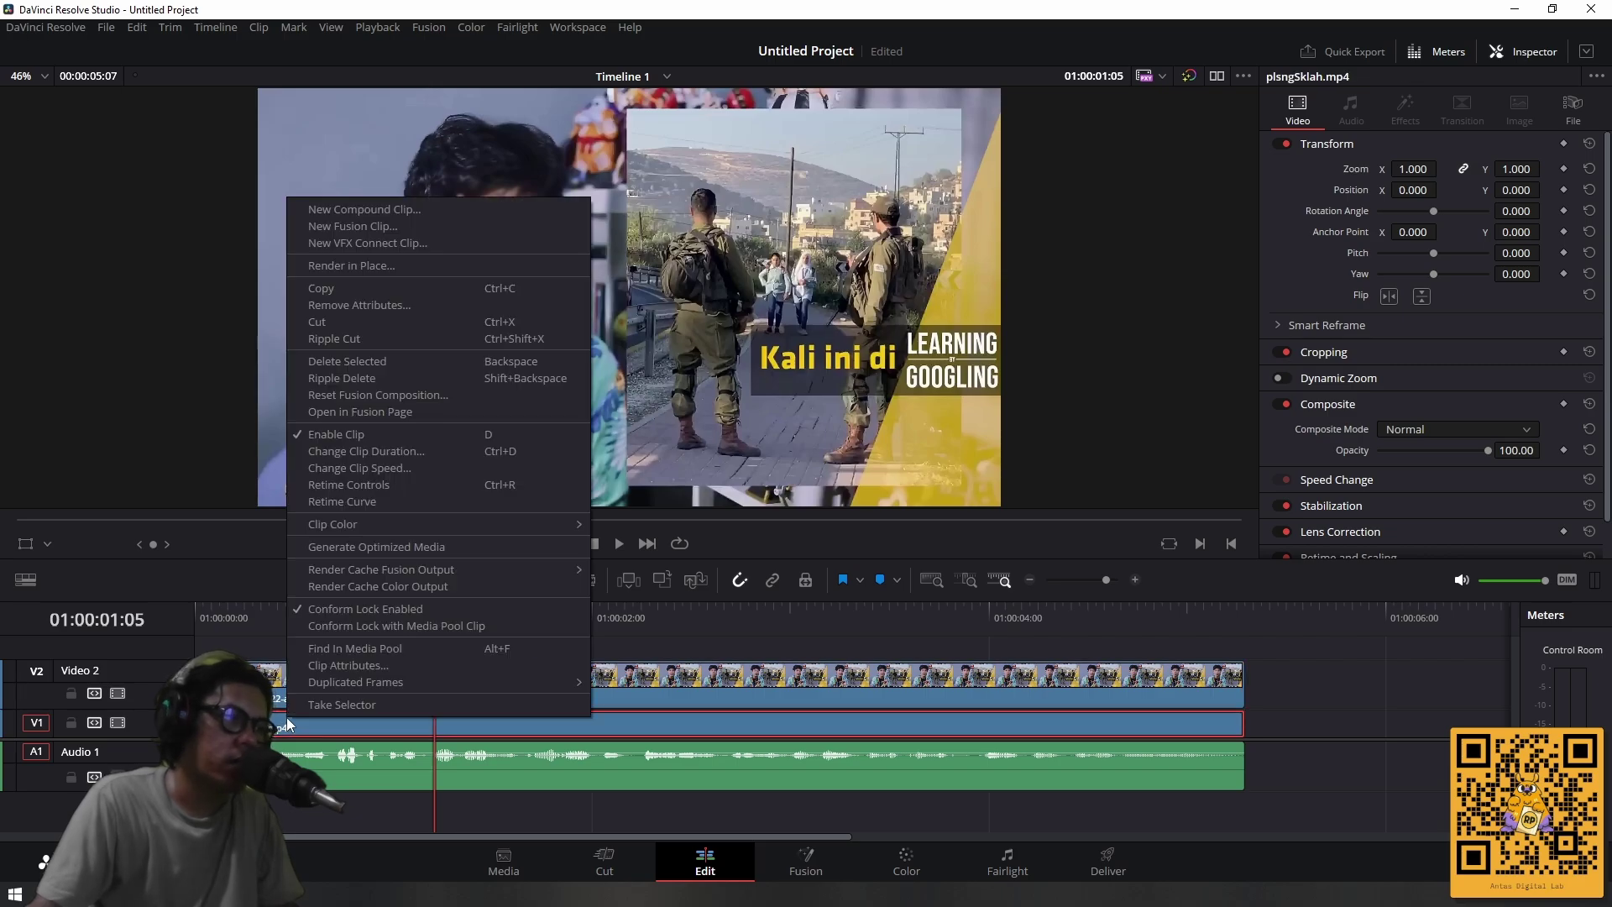
{"action": "left_click", "coordinate": [364, 364]}
{"action": "left_click_drag", "start_coordinate": [299, 663], "coordinate": [320, 711]}
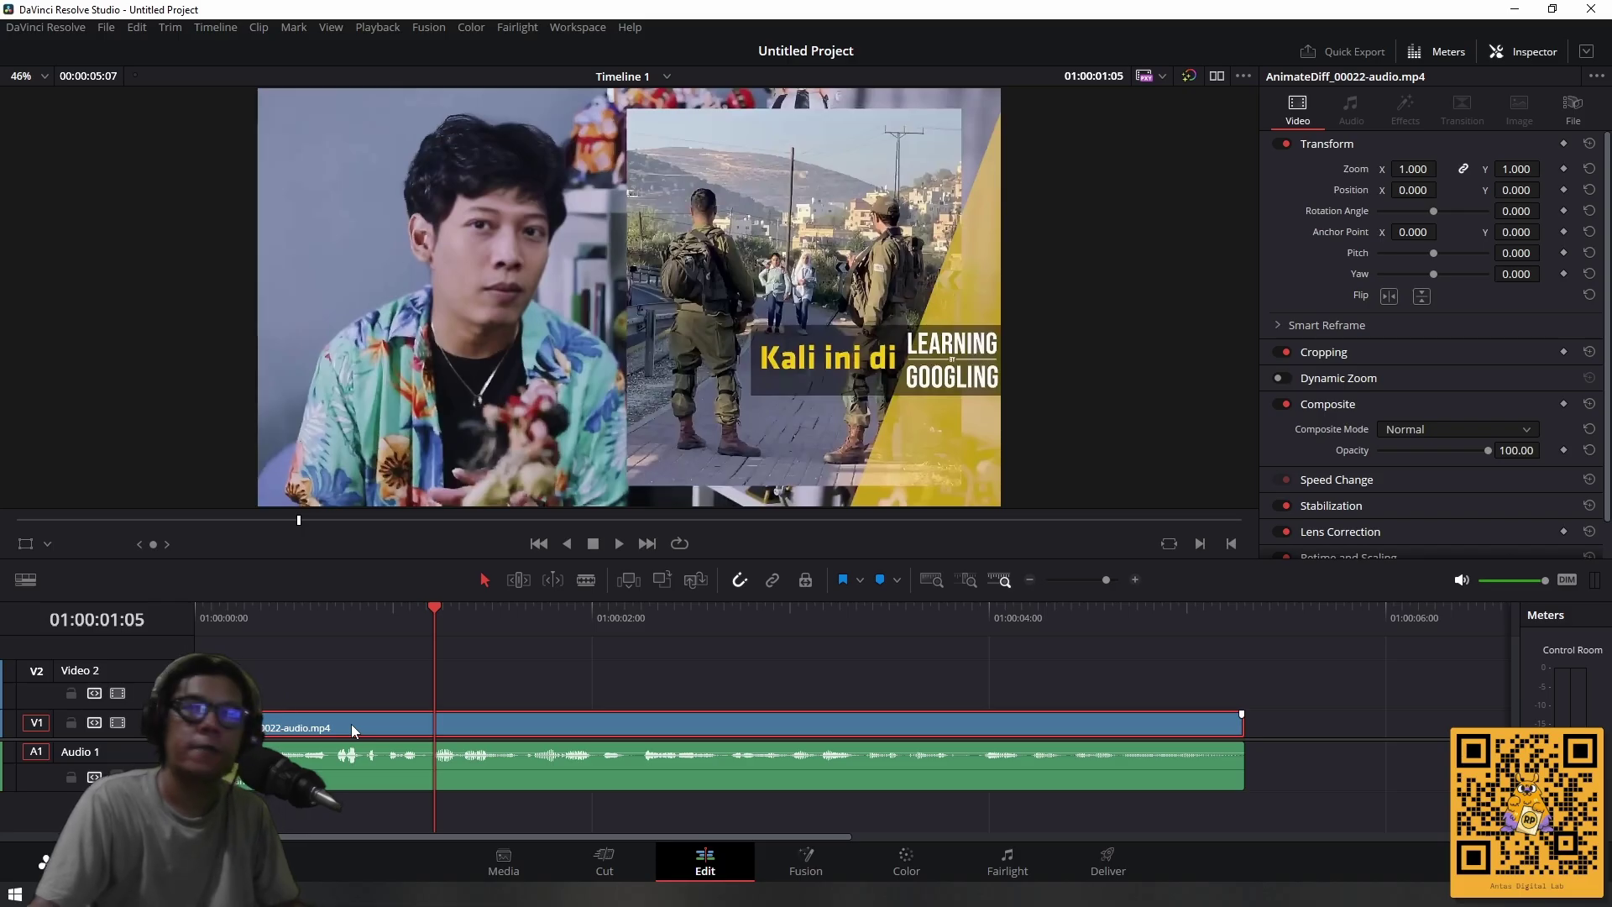
Clear the remaining video and audio clips from the timeline and place plsngSklah.mp4 at its start on V1 and A1.
{"action": "left_click_drag", "start_coordinate": [321, 680], "coordinate": [391, 859]}
{"action": "right_click", "coordinate": [385, 724]}
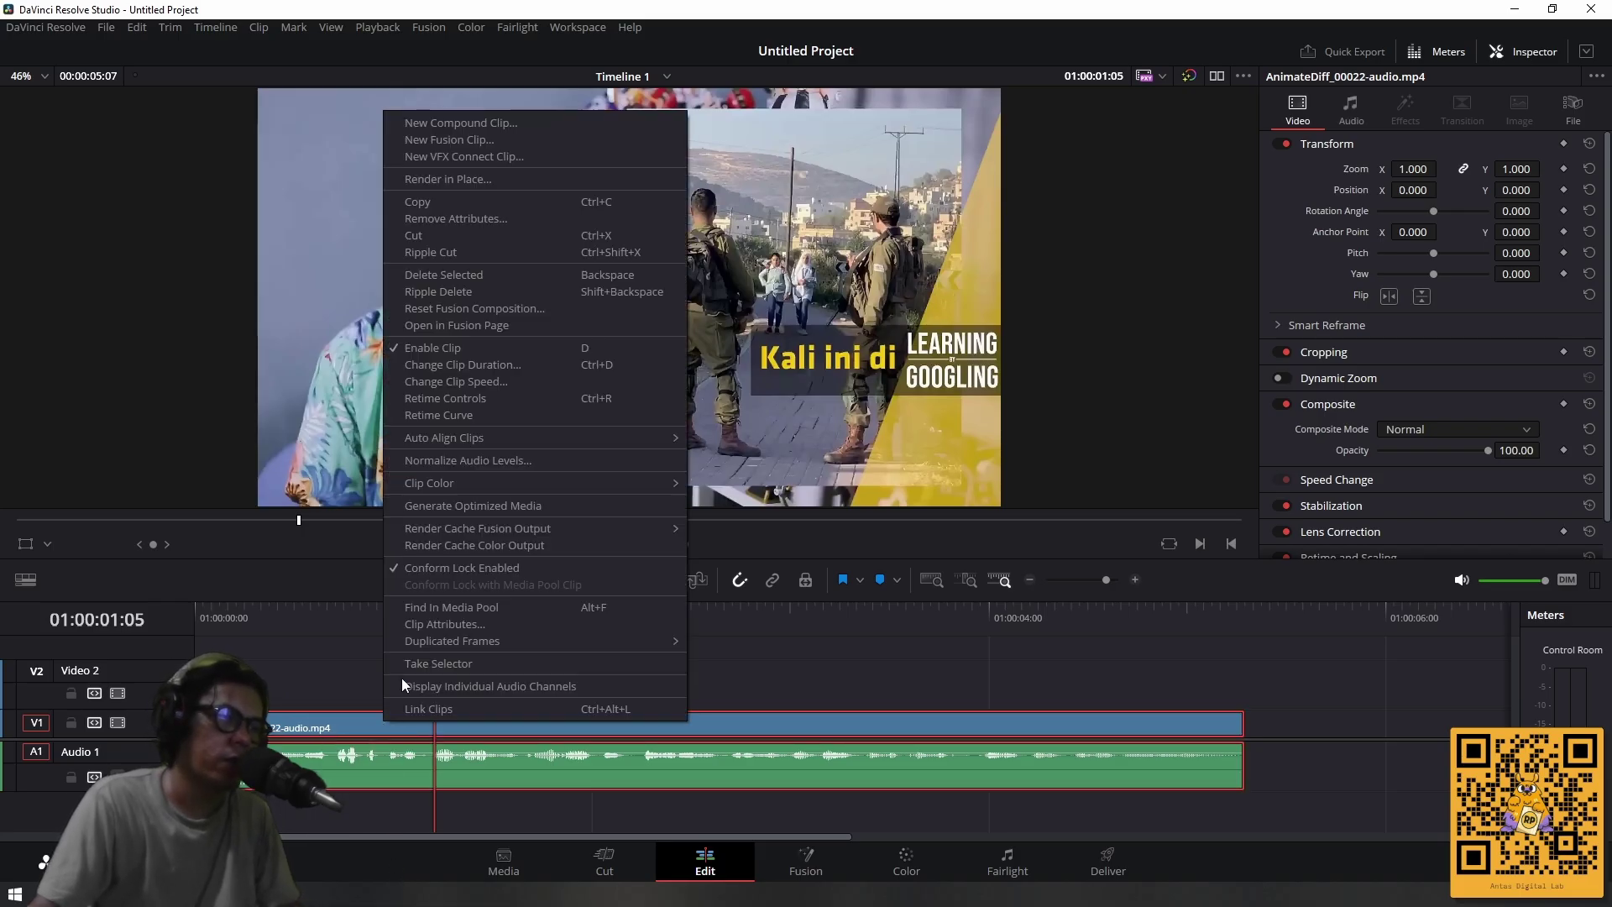
{"action": "left_click", "coordinate": [471, 276]}
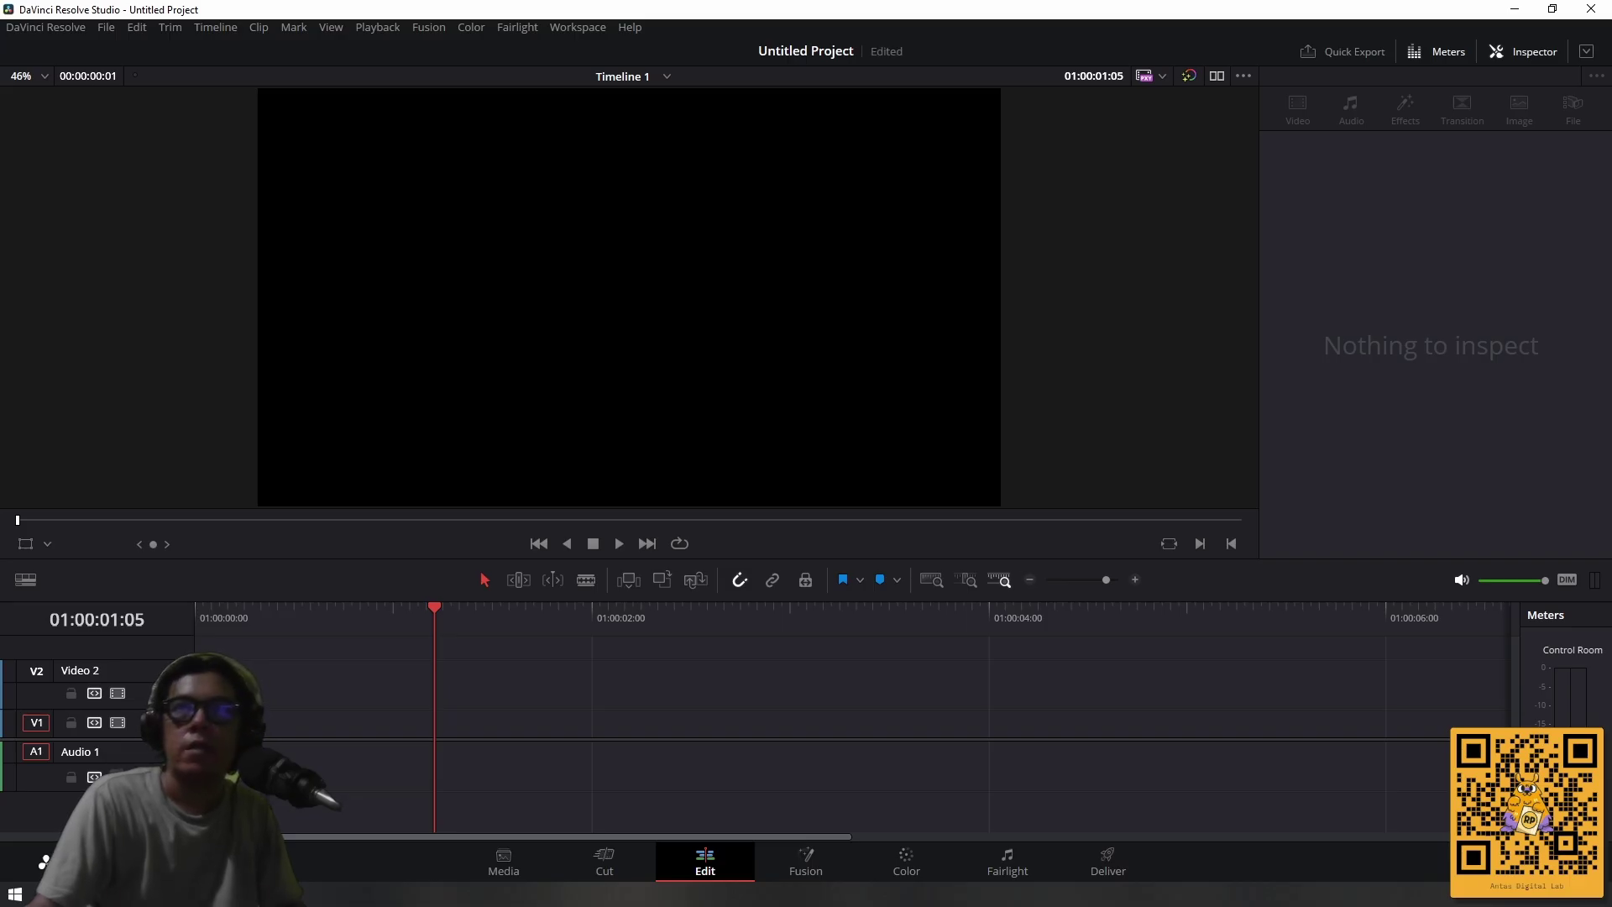
{"action": "left_click_drag", "start_coordinate": [353, 554], "coordinate": [190, 736]}
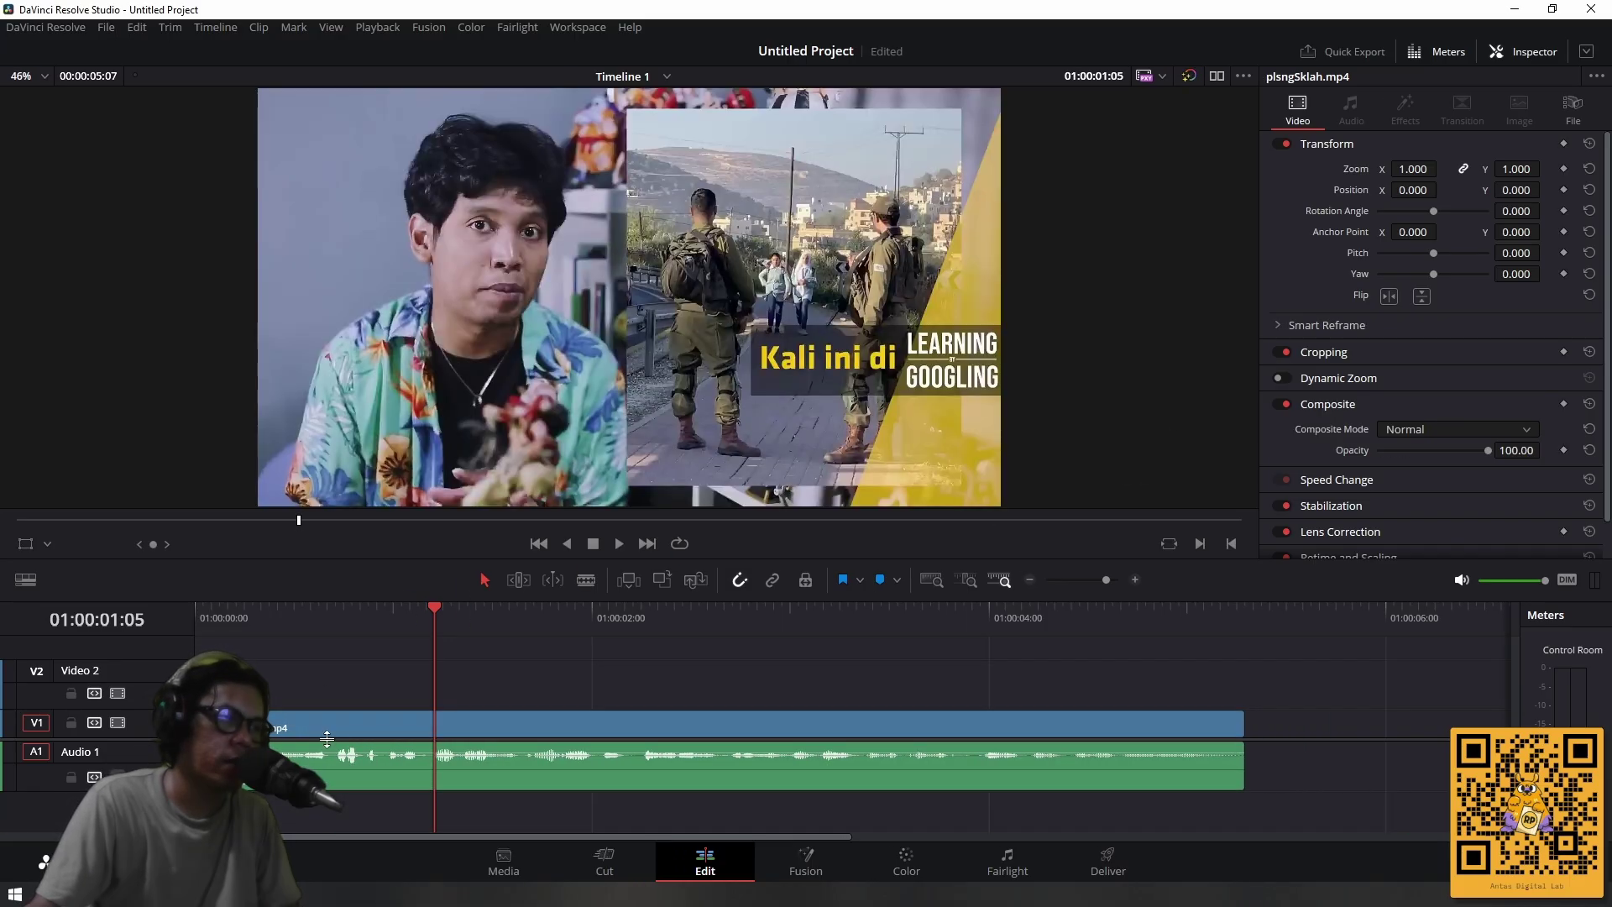
Open the plsngSklah.mp4 clip on the Fusion page with the playhead at the start of the timeline.
{"action": "left_click", "coordinate": [324, 720]}
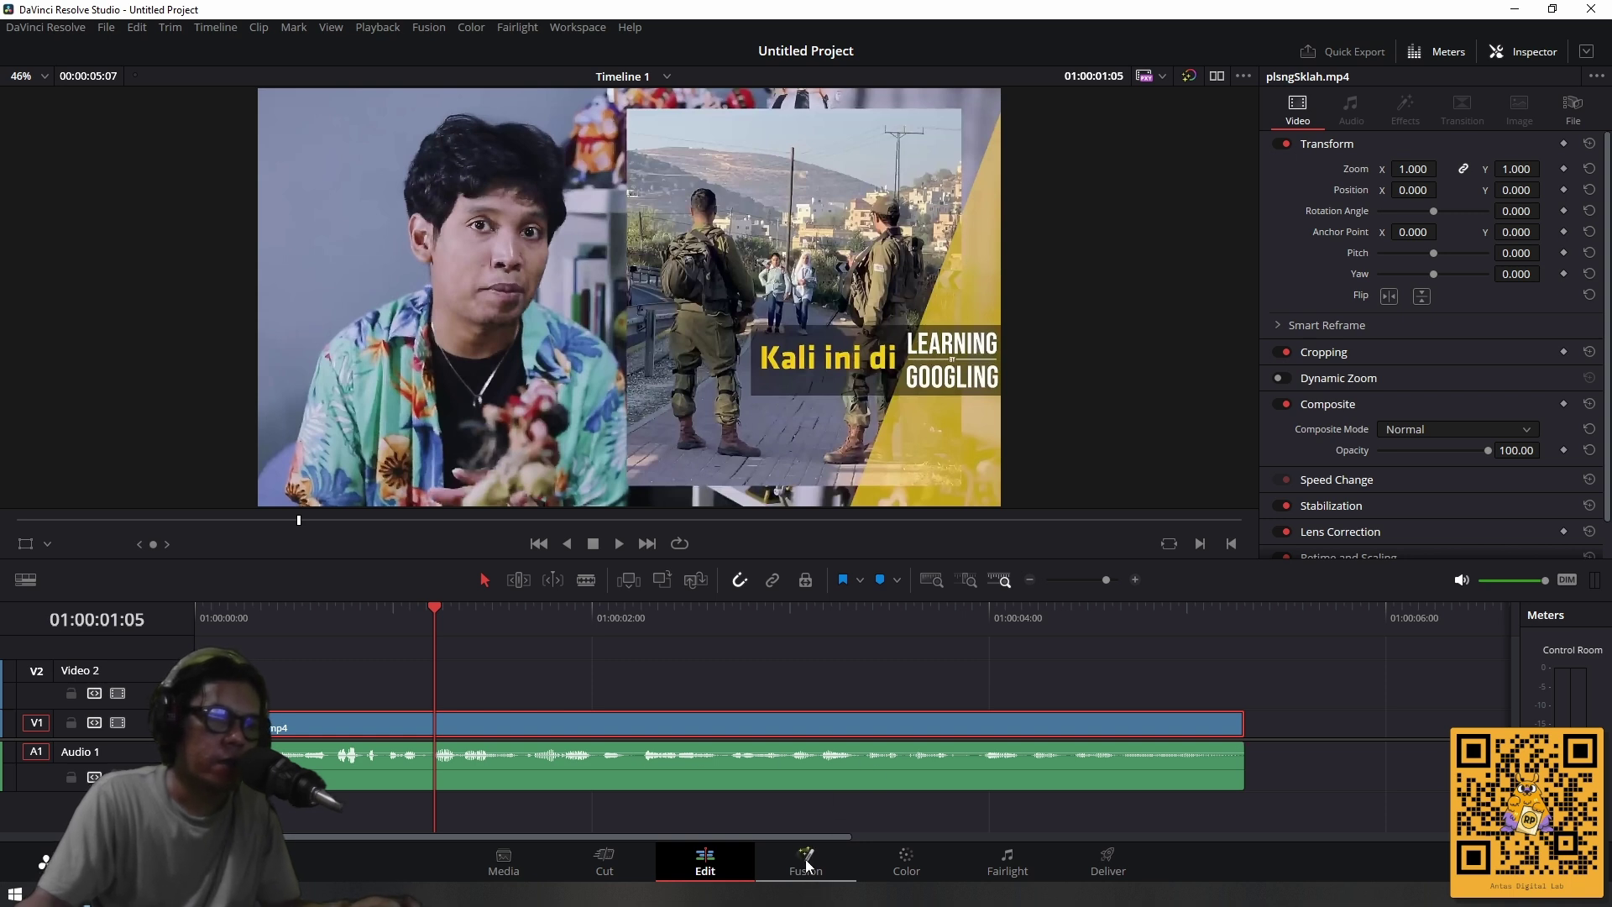
{"action": "left_click_drag", "start_coordinate": [435, 613], "coordinate": [148, 638]}
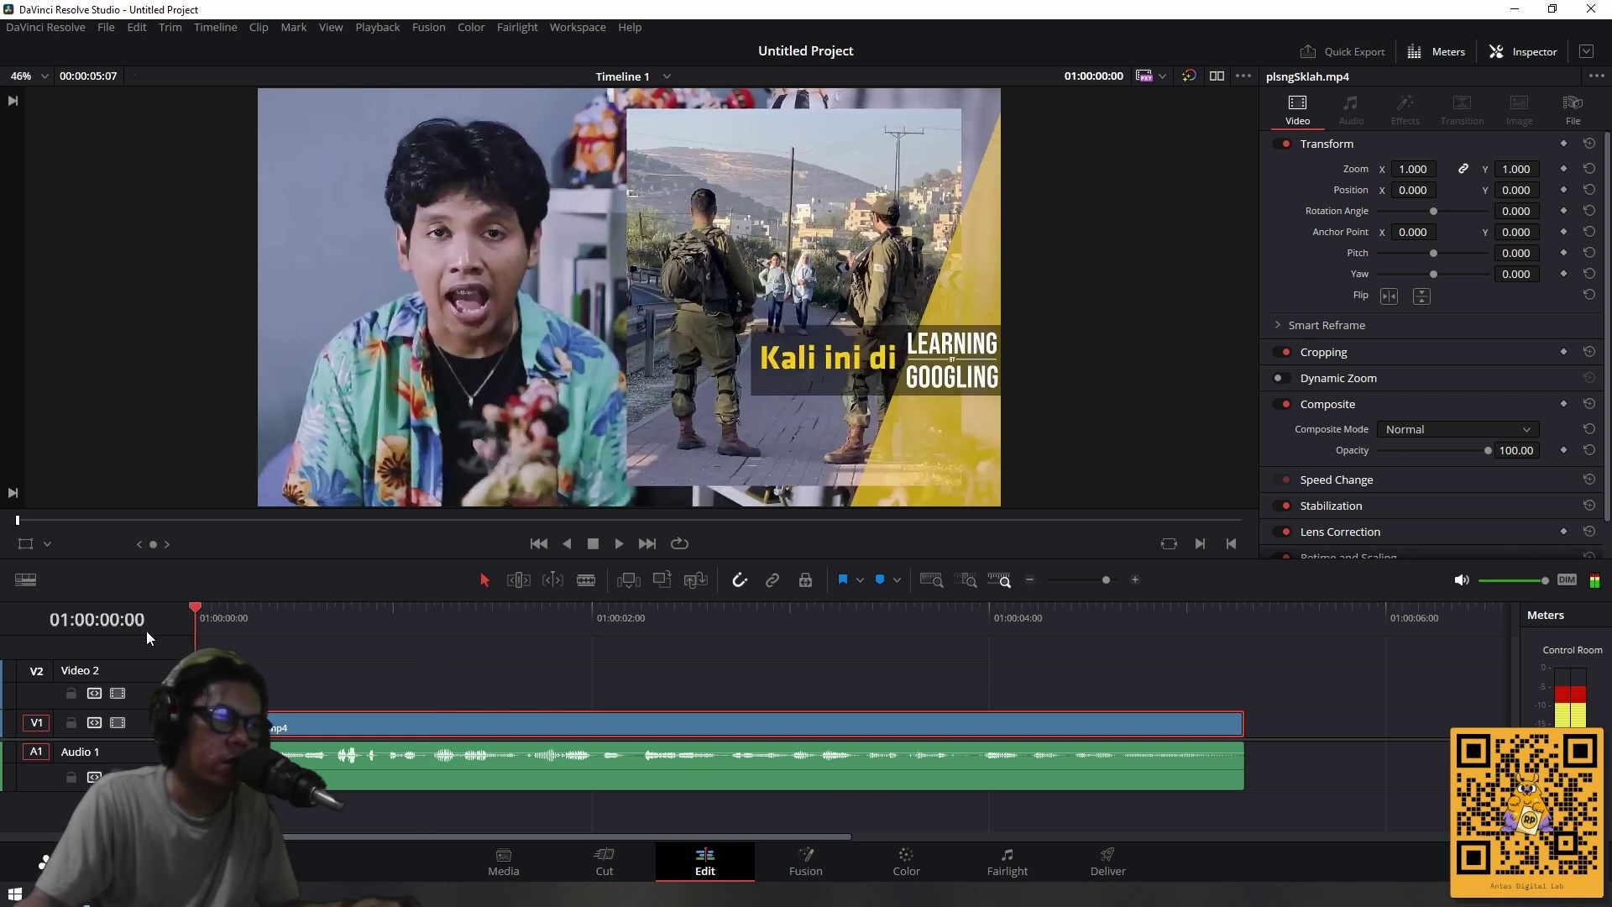
{"action": "left_click", "coordinate": [806, 870]}
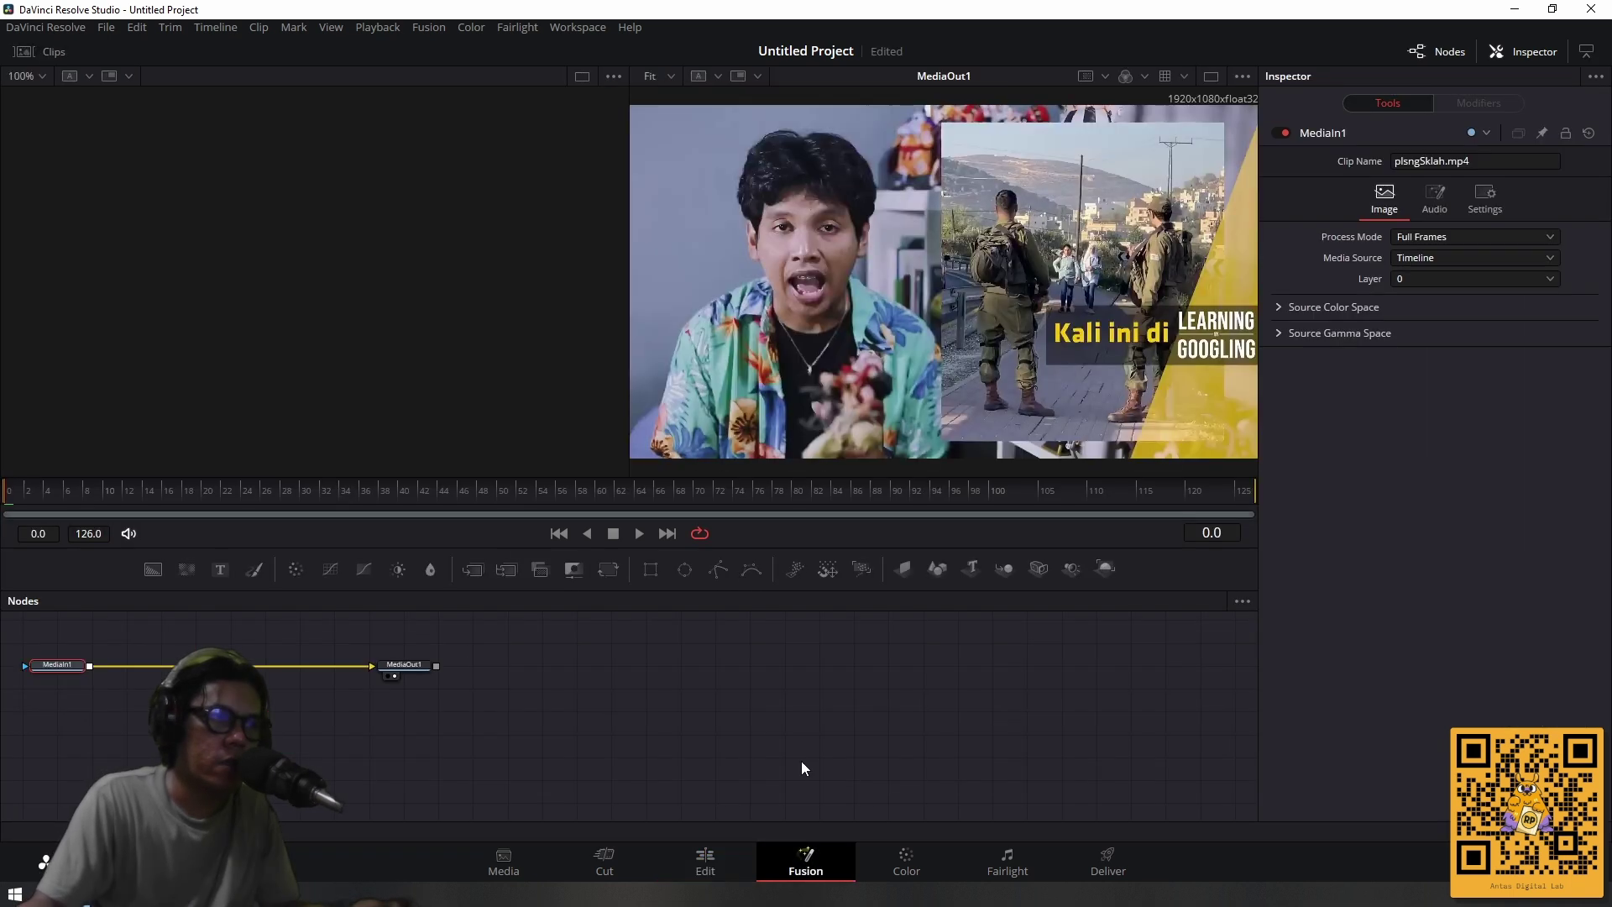
Insert a Merge node between MediaIn1 and MediaOut1 and space it away from MediaIn1.
{"action": "left_click_drag", "start_coordinate": [506, 714], "coordinate": [862, 762]}
{"action": "scroll", "coordinate": [747, 769], "scroll_direction": "up", "scroll_amount": 3}
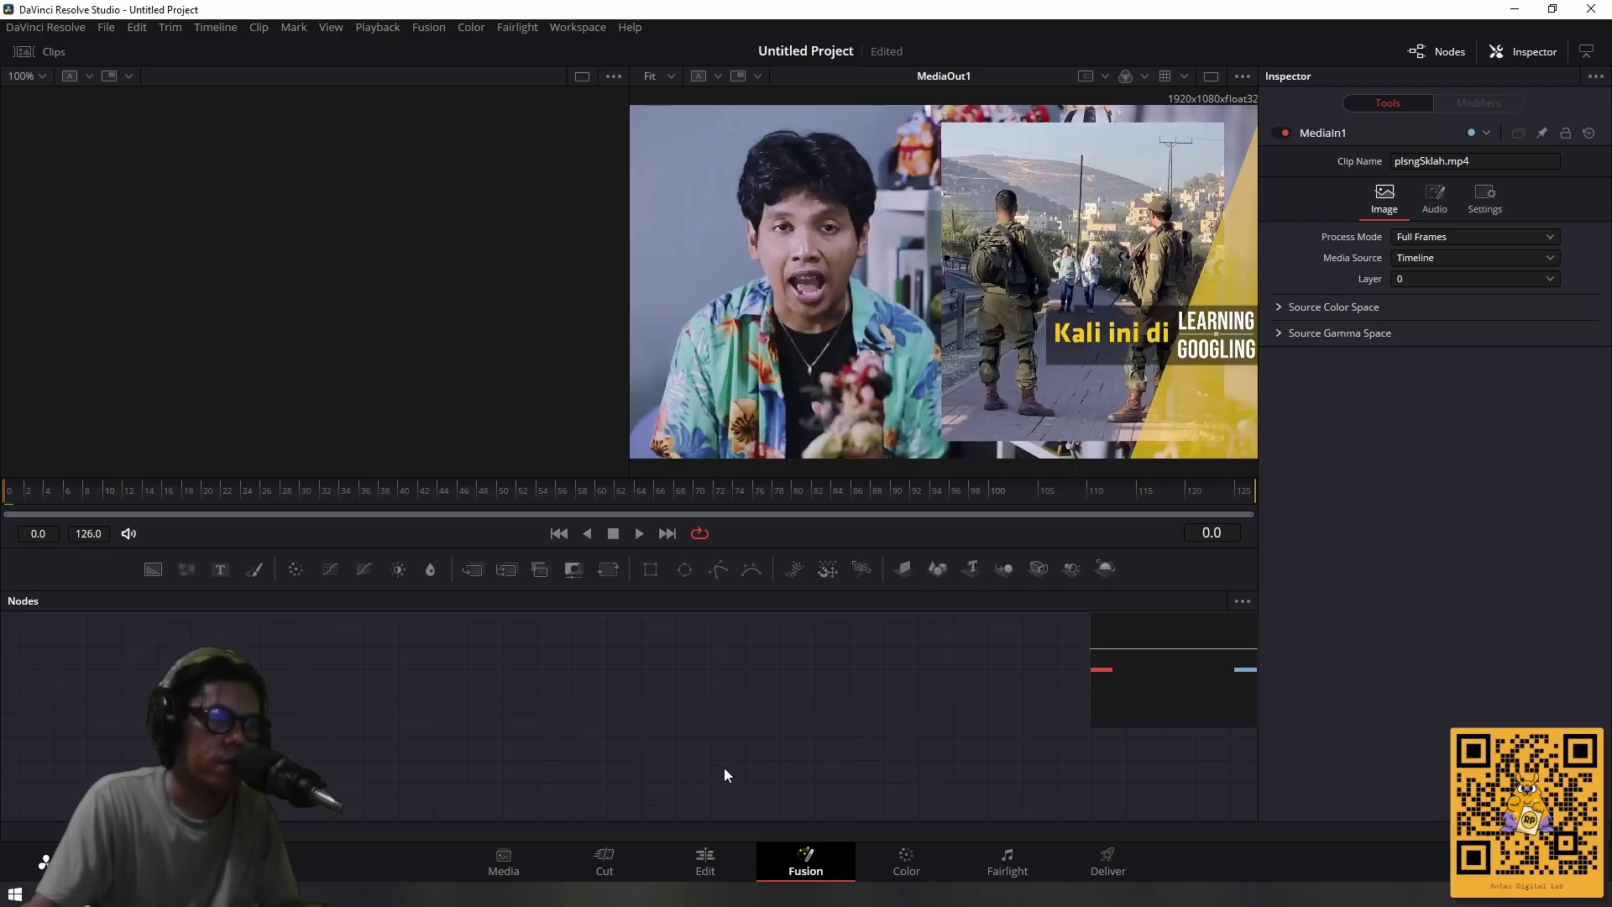
{"action": "scroll", "coordinate": [723, 767], "scroll_direction": "down", "scroll_amount": 2}
{"action": "left_click_drag", "start_coordinate": [708, 723], "coordinate": [671, 652]}
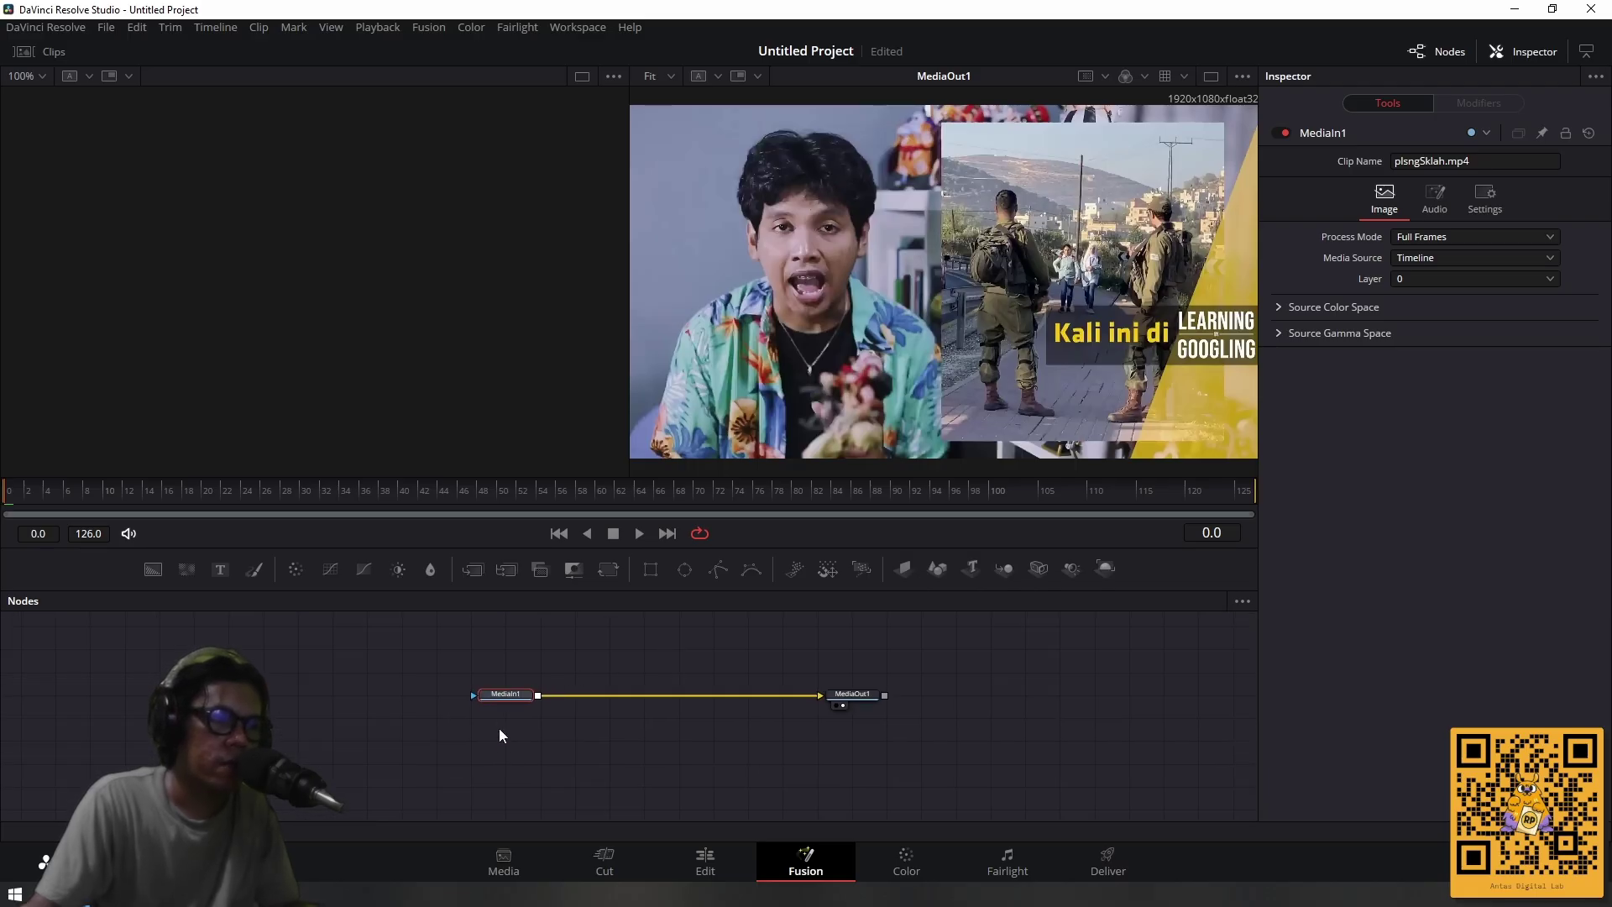
{"action": "scroll", "coordinate": [502, 736], "scroll_direction": "up", "scroll_amount": 1}
{"action": "scroll", "coordinate": [546, 675], "scroll_direction": "down", "scroll_amount": 1}
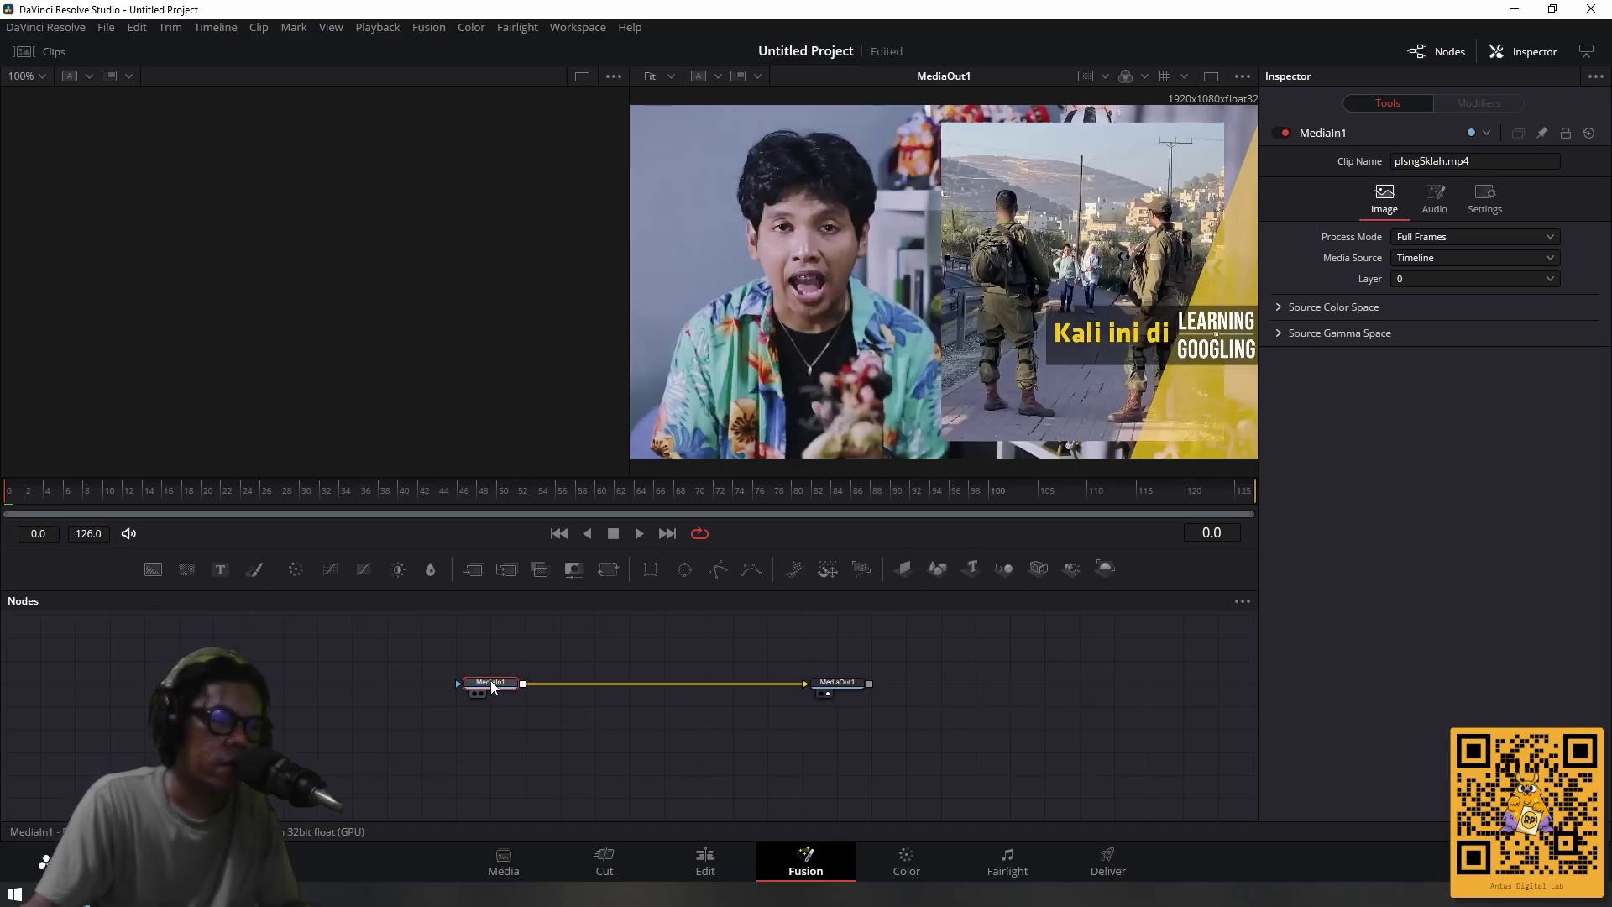
{"action": "scroll", "coordinate": [576, 750], "scroll_direction": "up", "scroll_amount": 1}
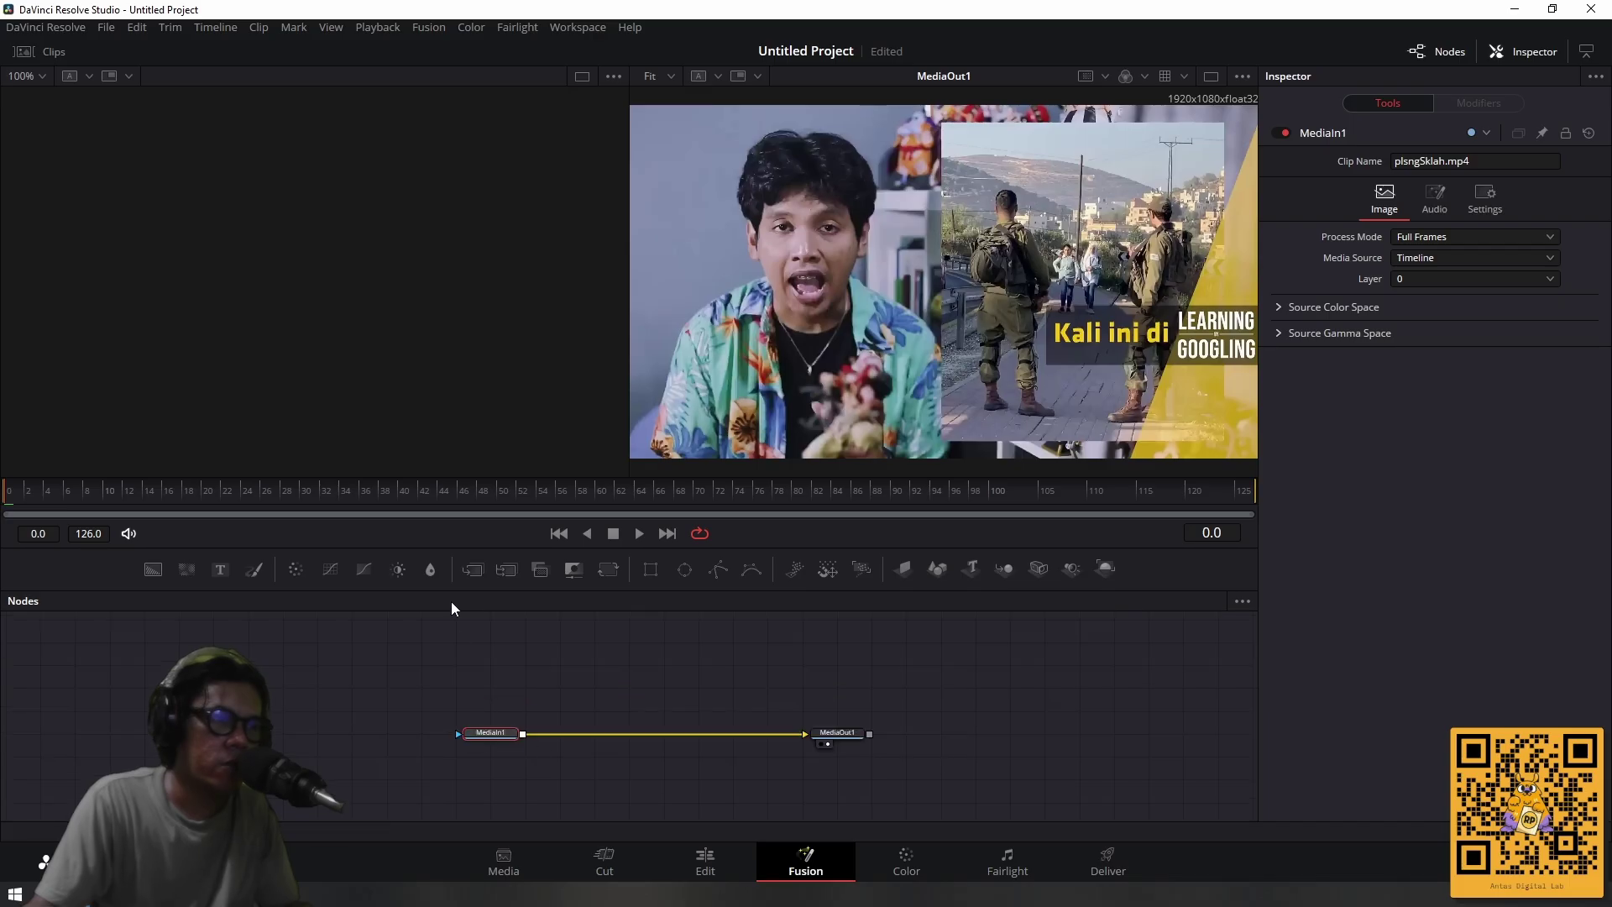
{"action": "left_click", "coordinate": [471, 577]}
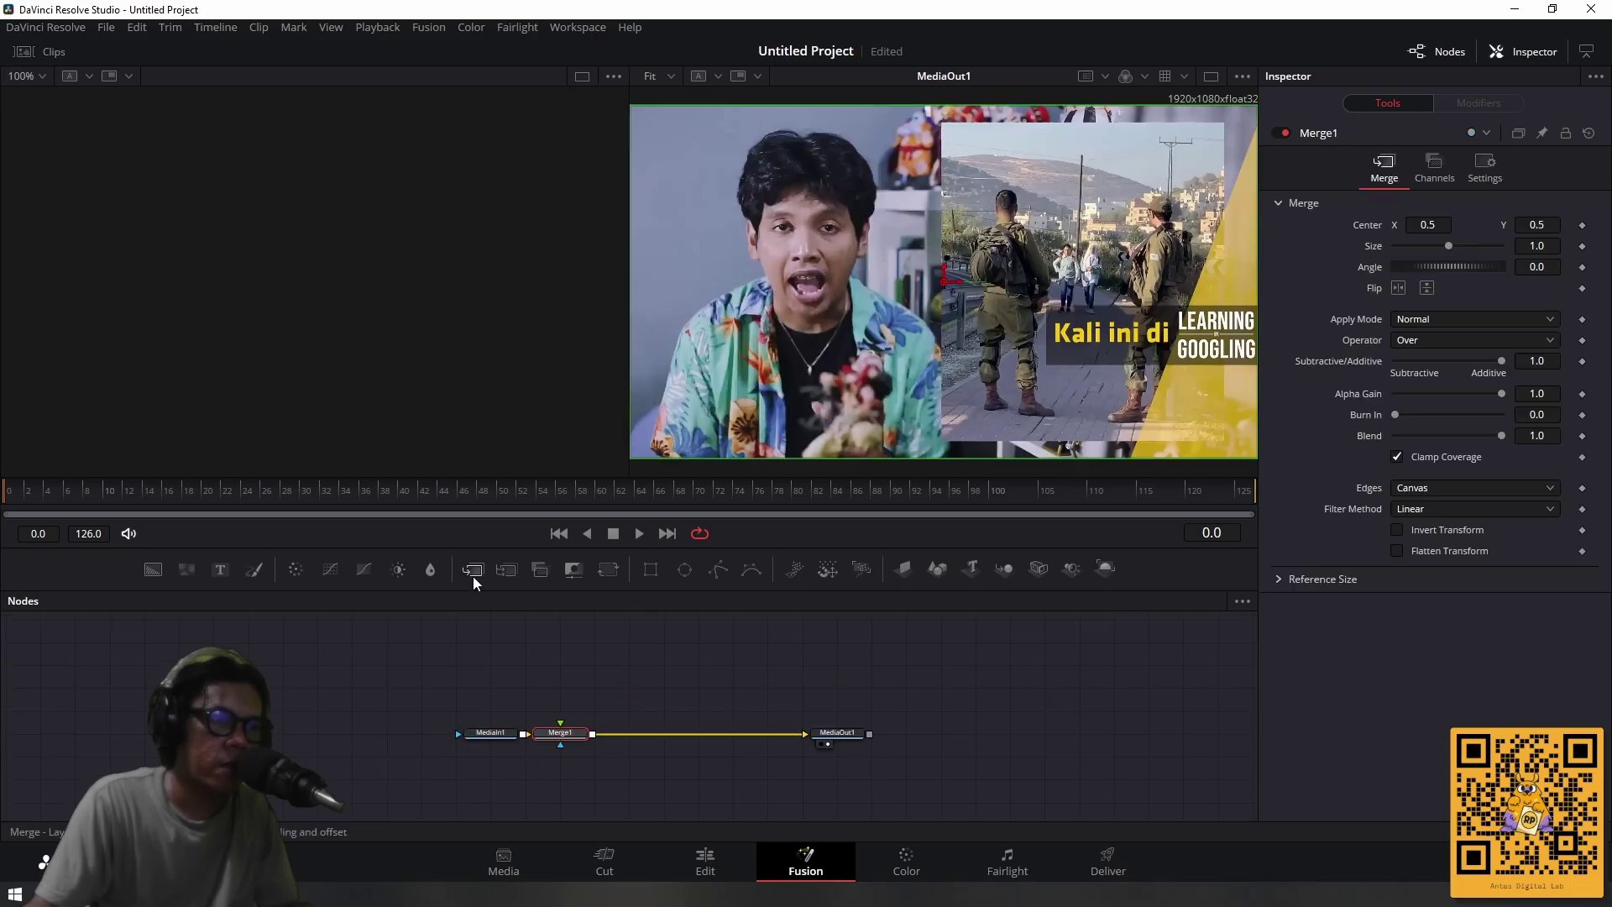
{"action": "left_click_drag", "start_coordinate": [583, 737], "coordinate": [619, 739]}
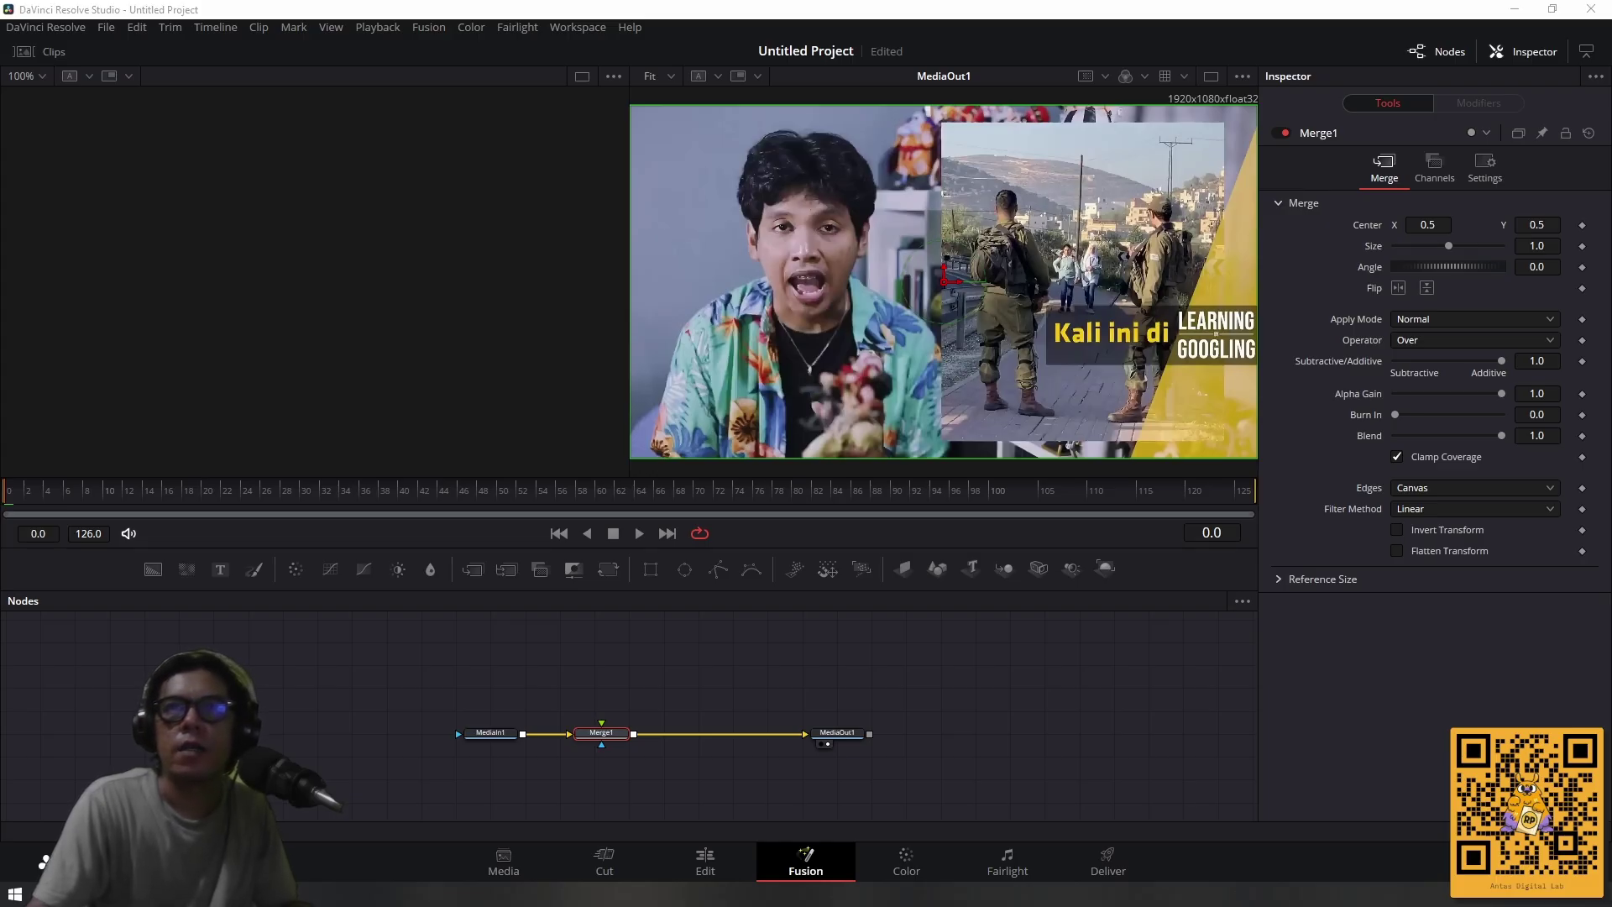
Add AnimateDiff_00022-audio.mp4 to the node graph, enlarge the node area and align the new node above Merge1.
{"action": "left_click_drag", "start_coordinate": [1157, 422], "coordinate": [607, 661]}
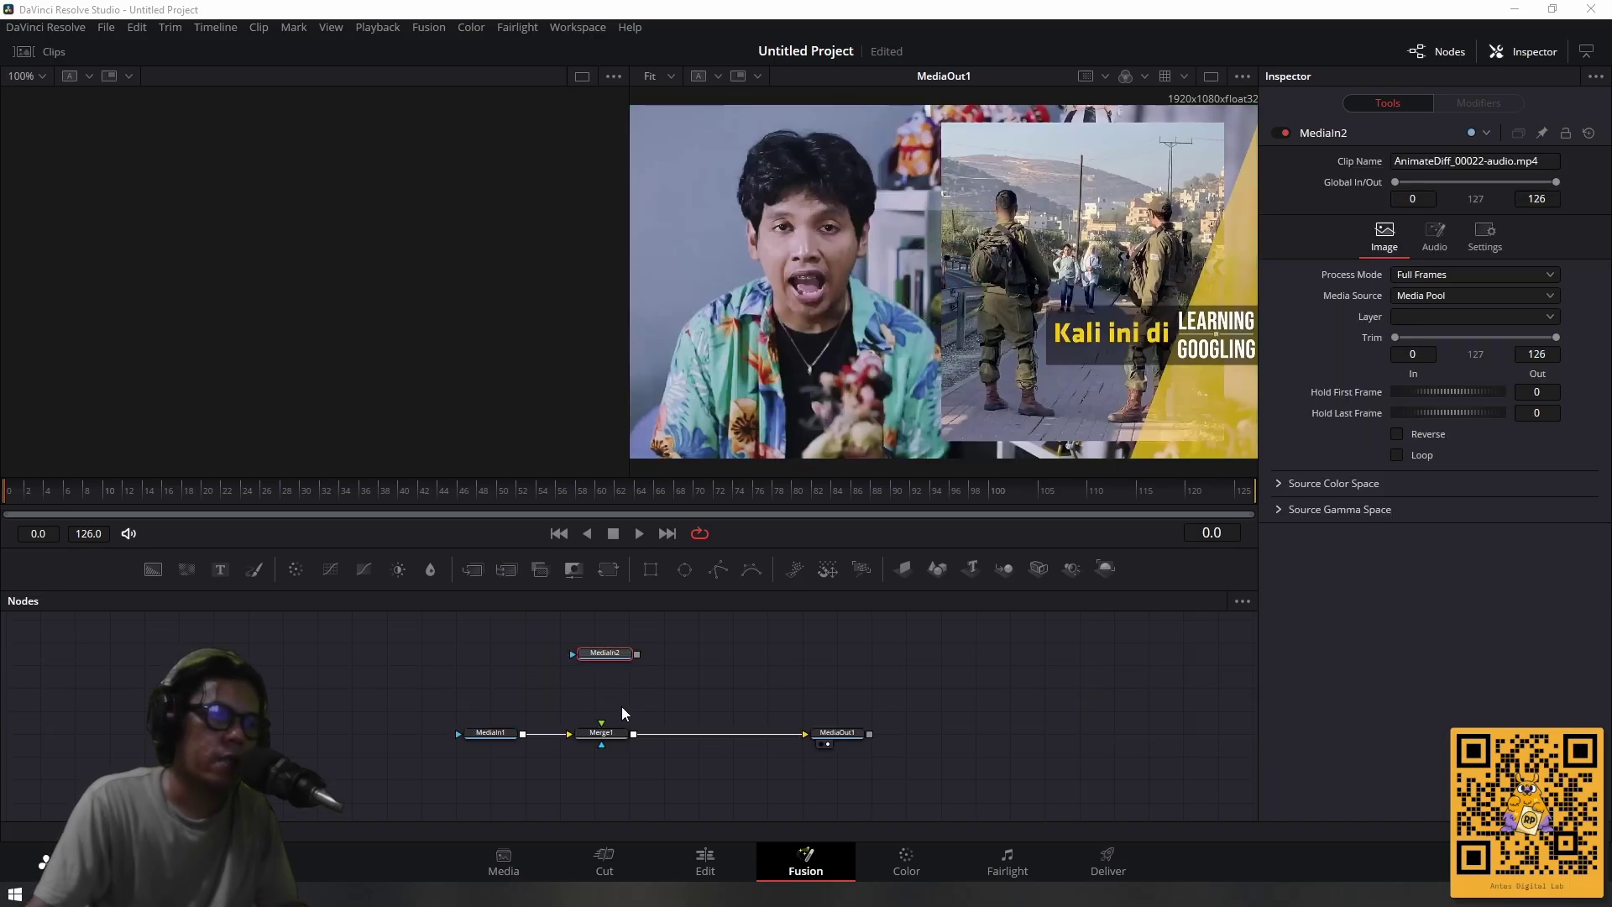
{"action": "scroll", "coordinate": [622, 707], "scroll_direction": "up", "scroll_amount": 2}
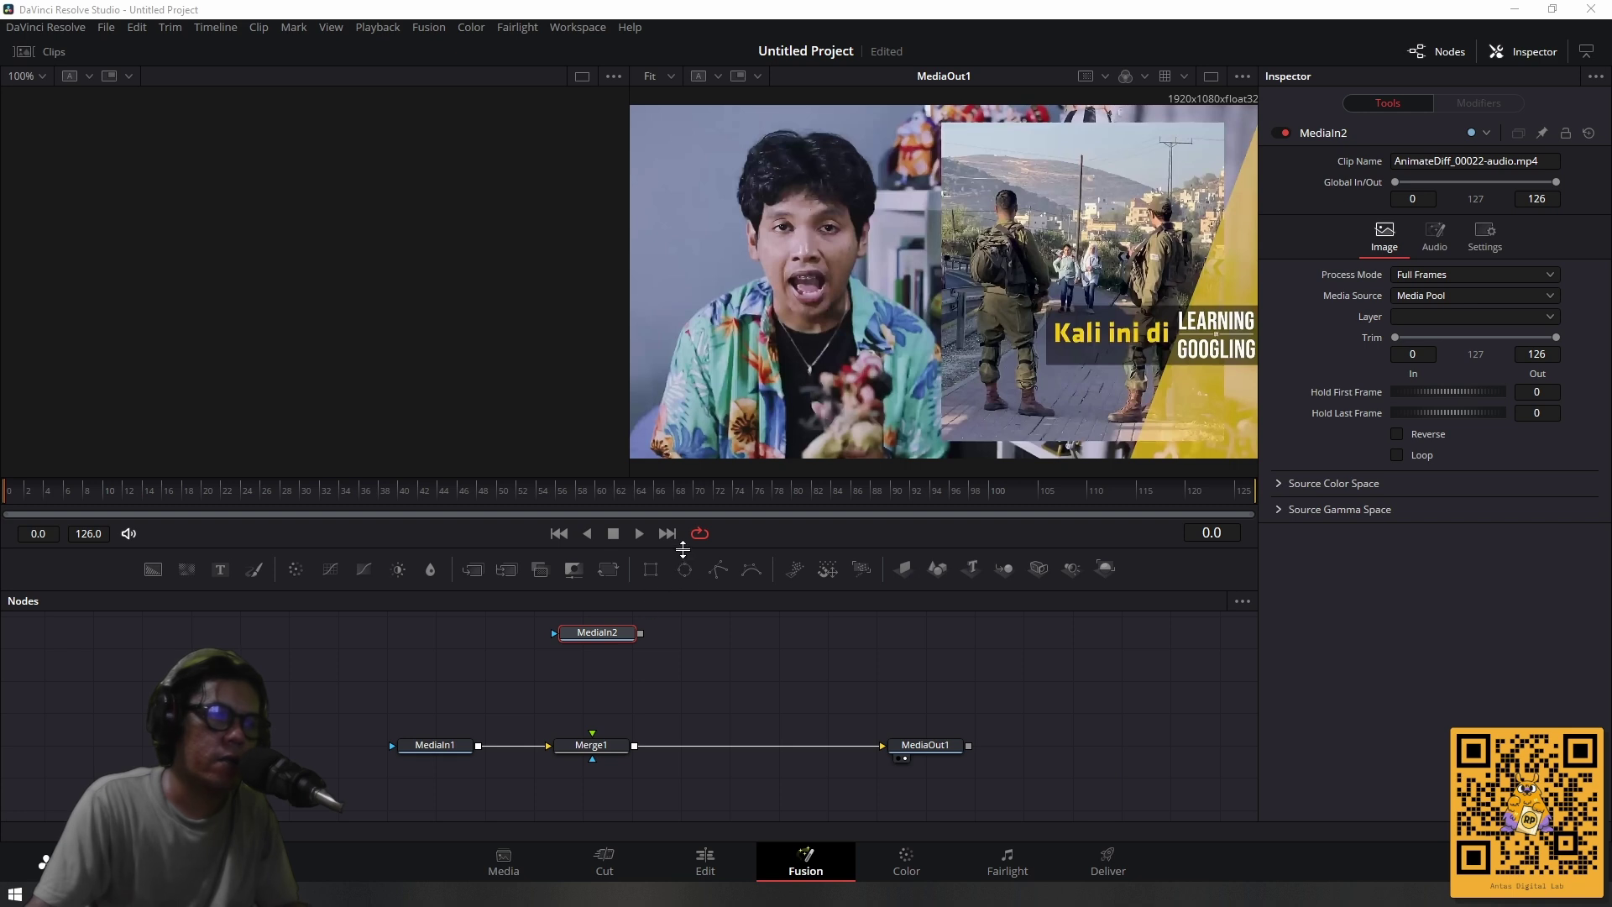
{"action": "left_click_drag", "start_coordinate": [676, 590], "coordinate": [659, 489]}
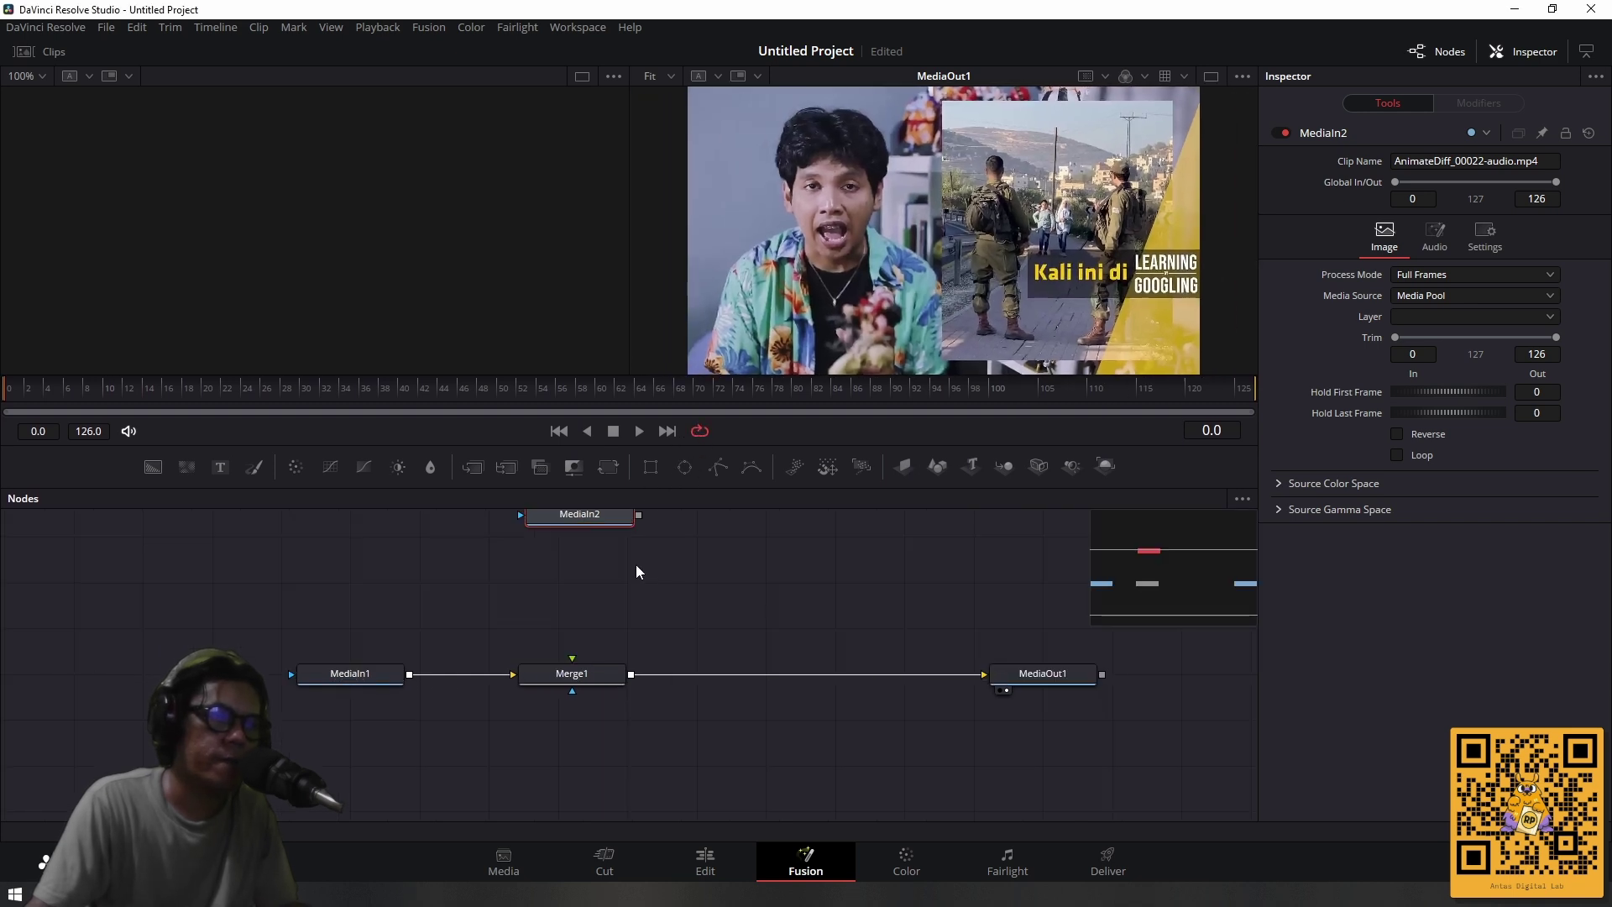
{"action": "scroll", "coordinate": [636, 564], "scroll_direction": "up", "scroll_amount": 2}
{"action": "left_click_drag", "start_coordinate": [506, 577], "coordinate": [467, 578]}
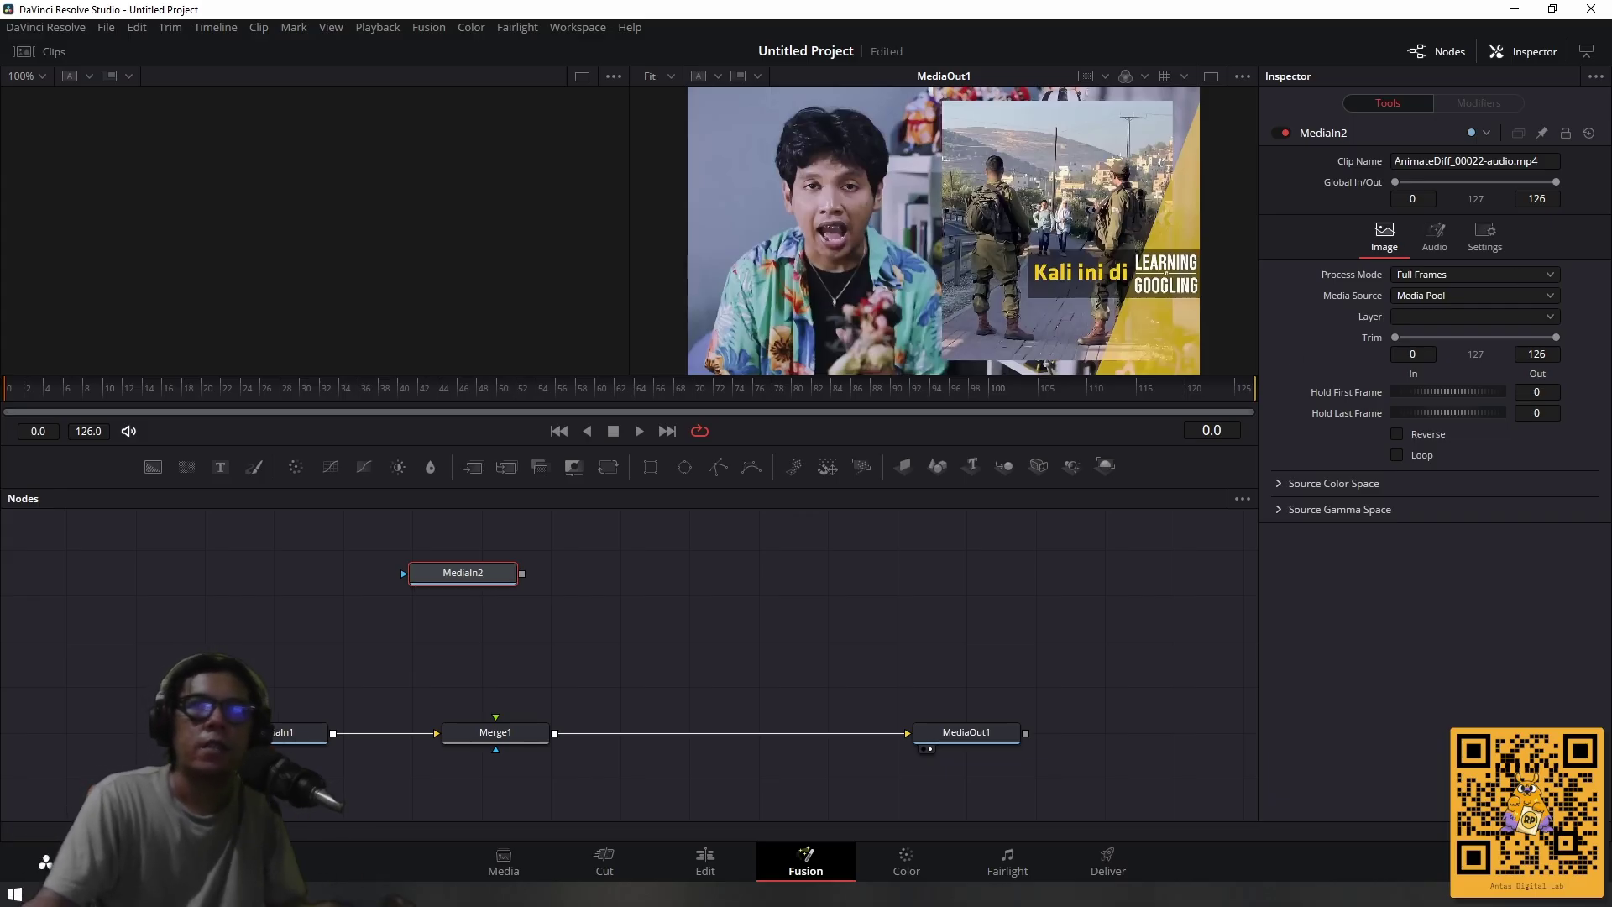
{"action": "left_click_drag", "start_coordinate": [470, 572], "coordinate": [502, 574]}
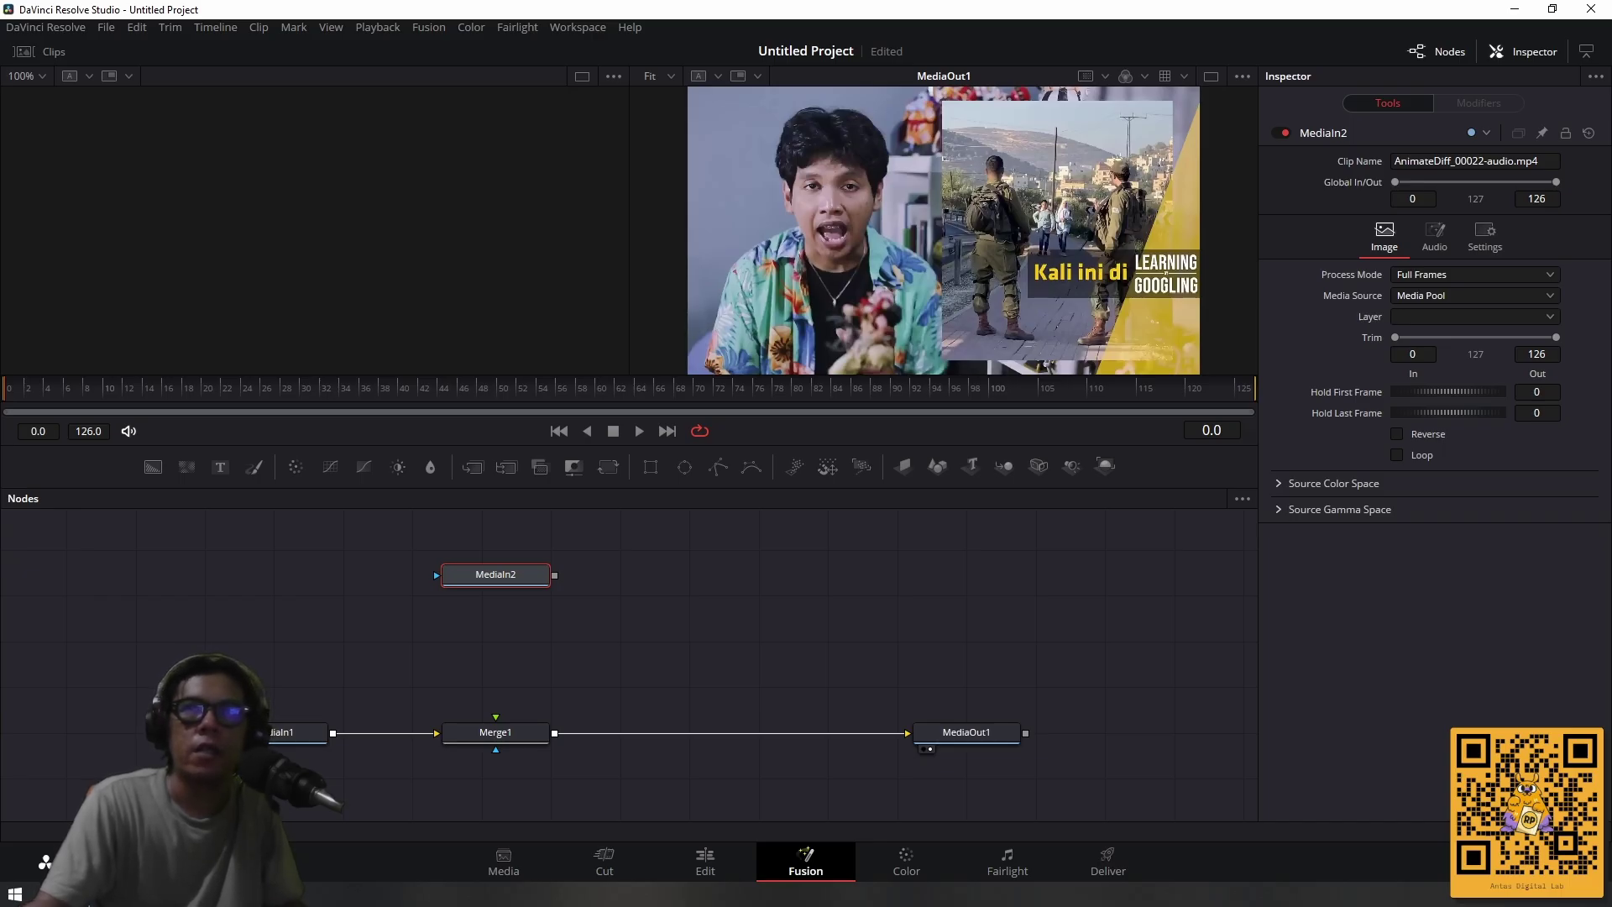
Delete the MediaIn2 node from the composition.
{"action": "key", "text": "shift+space"}
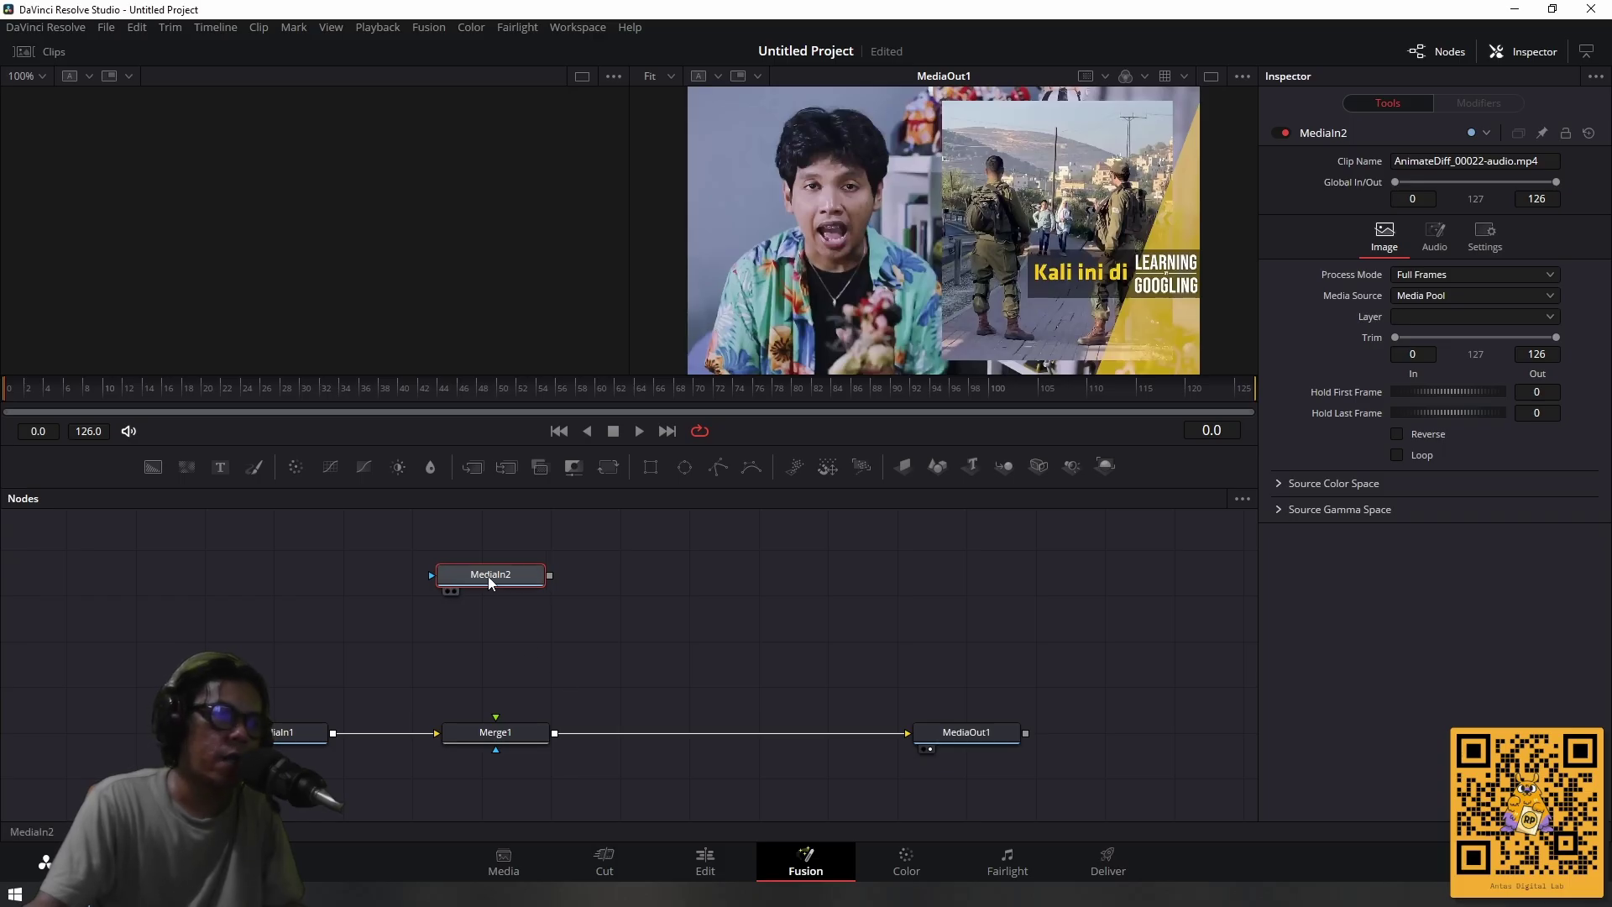
{"action": "left_click_drag", "start_coordinate": [495, 579], "coordinate": [488, 576]}
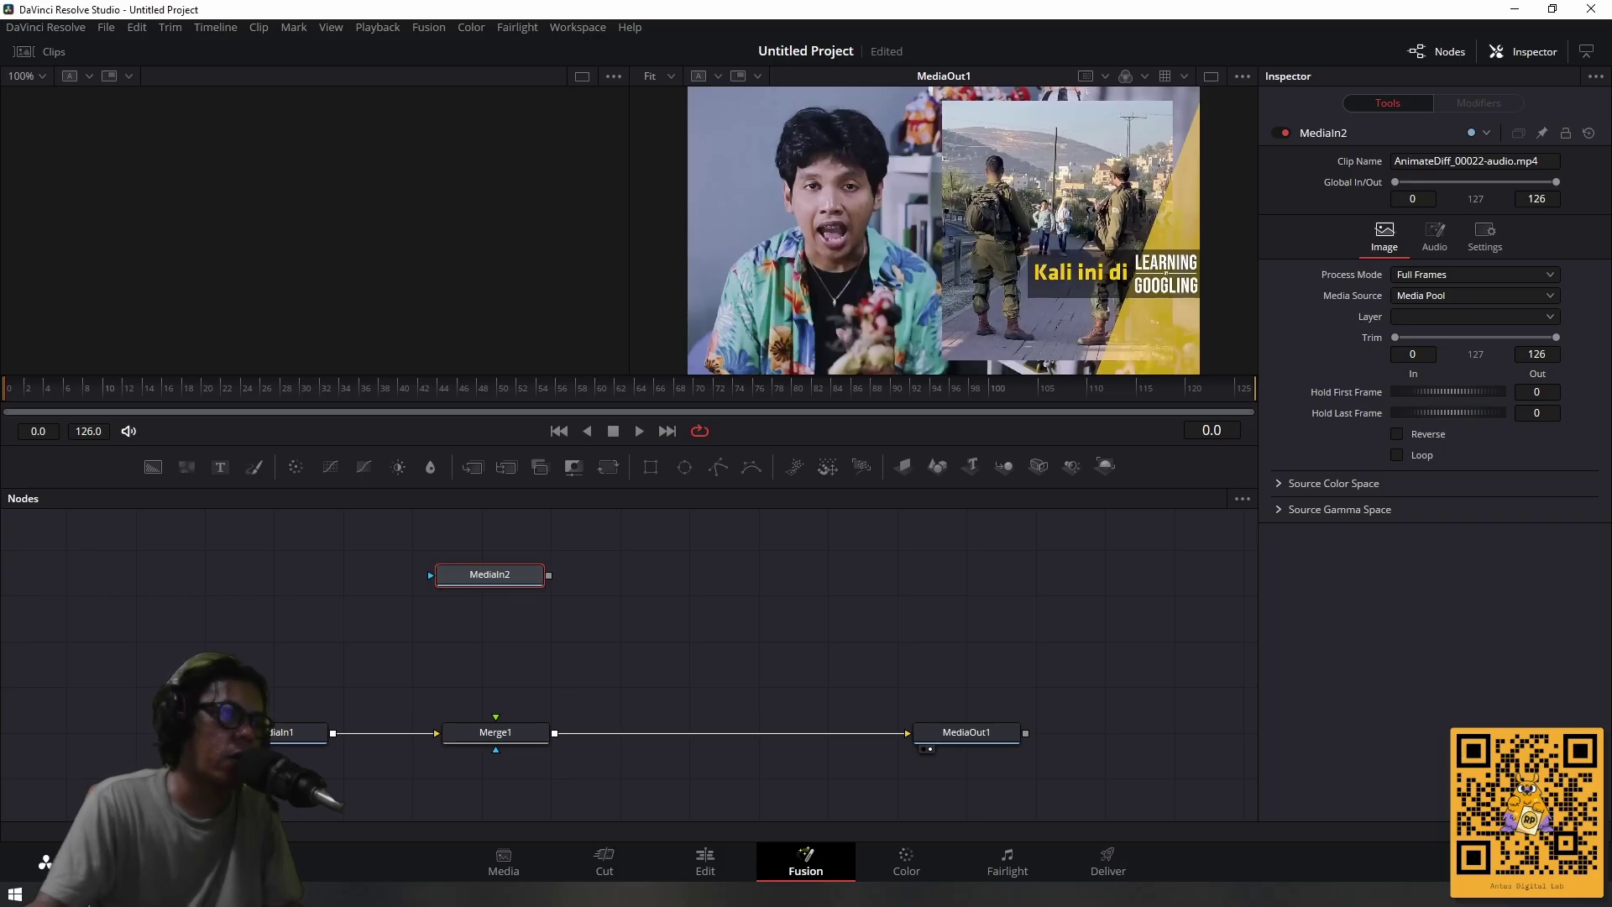
{"action": "key", "text": "alt+Tab"}
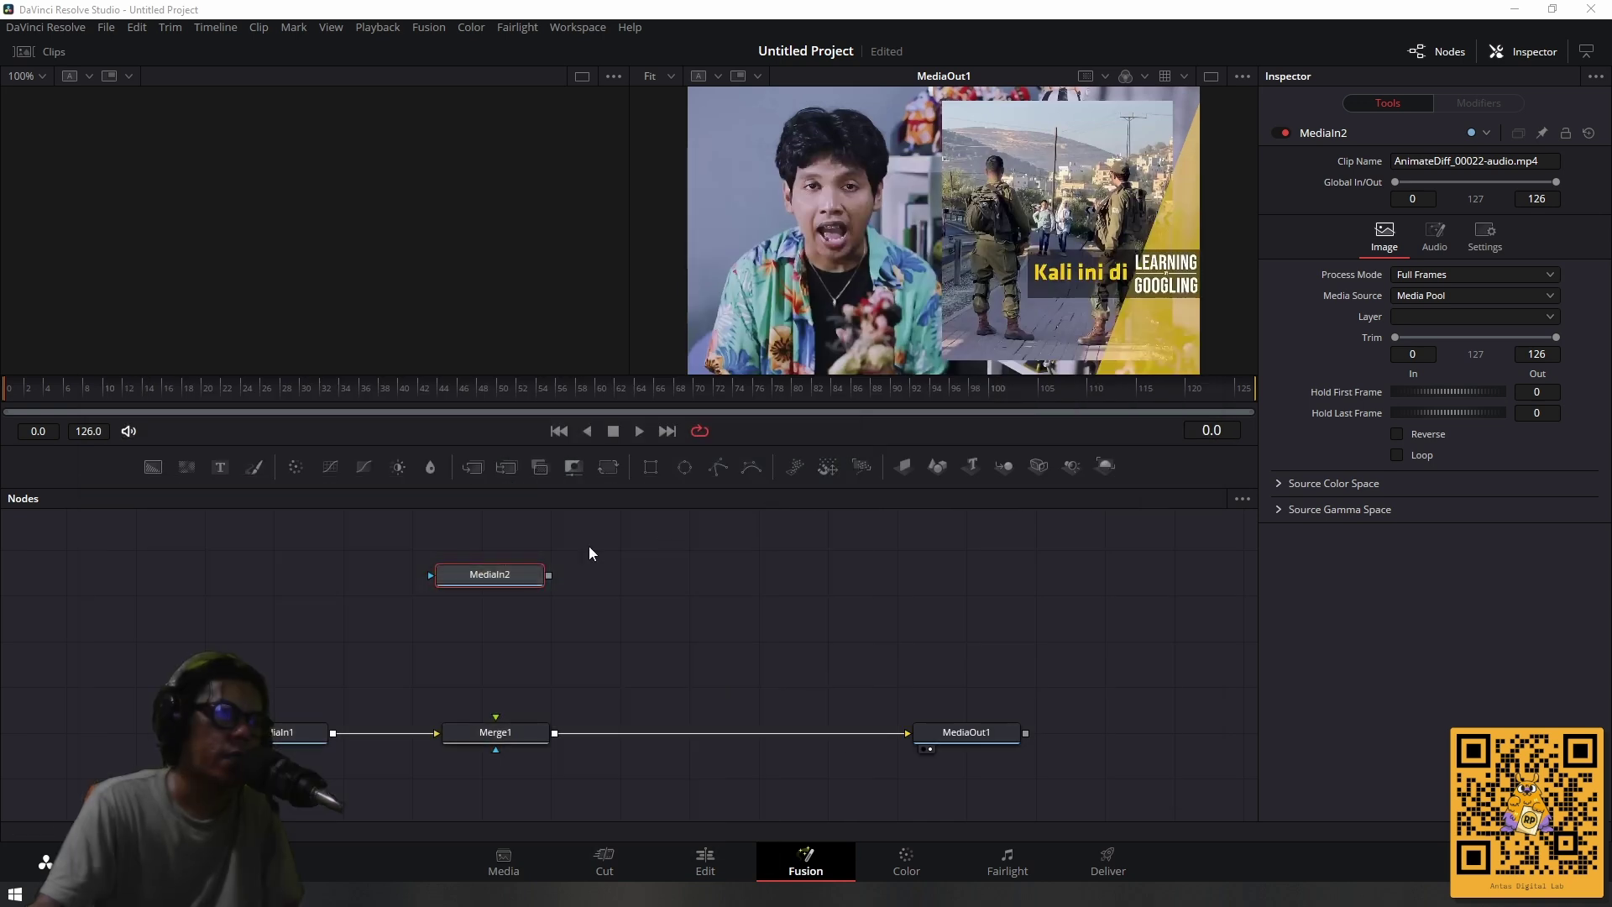
{"action": "right_click", "coordinate": [459, 579]}
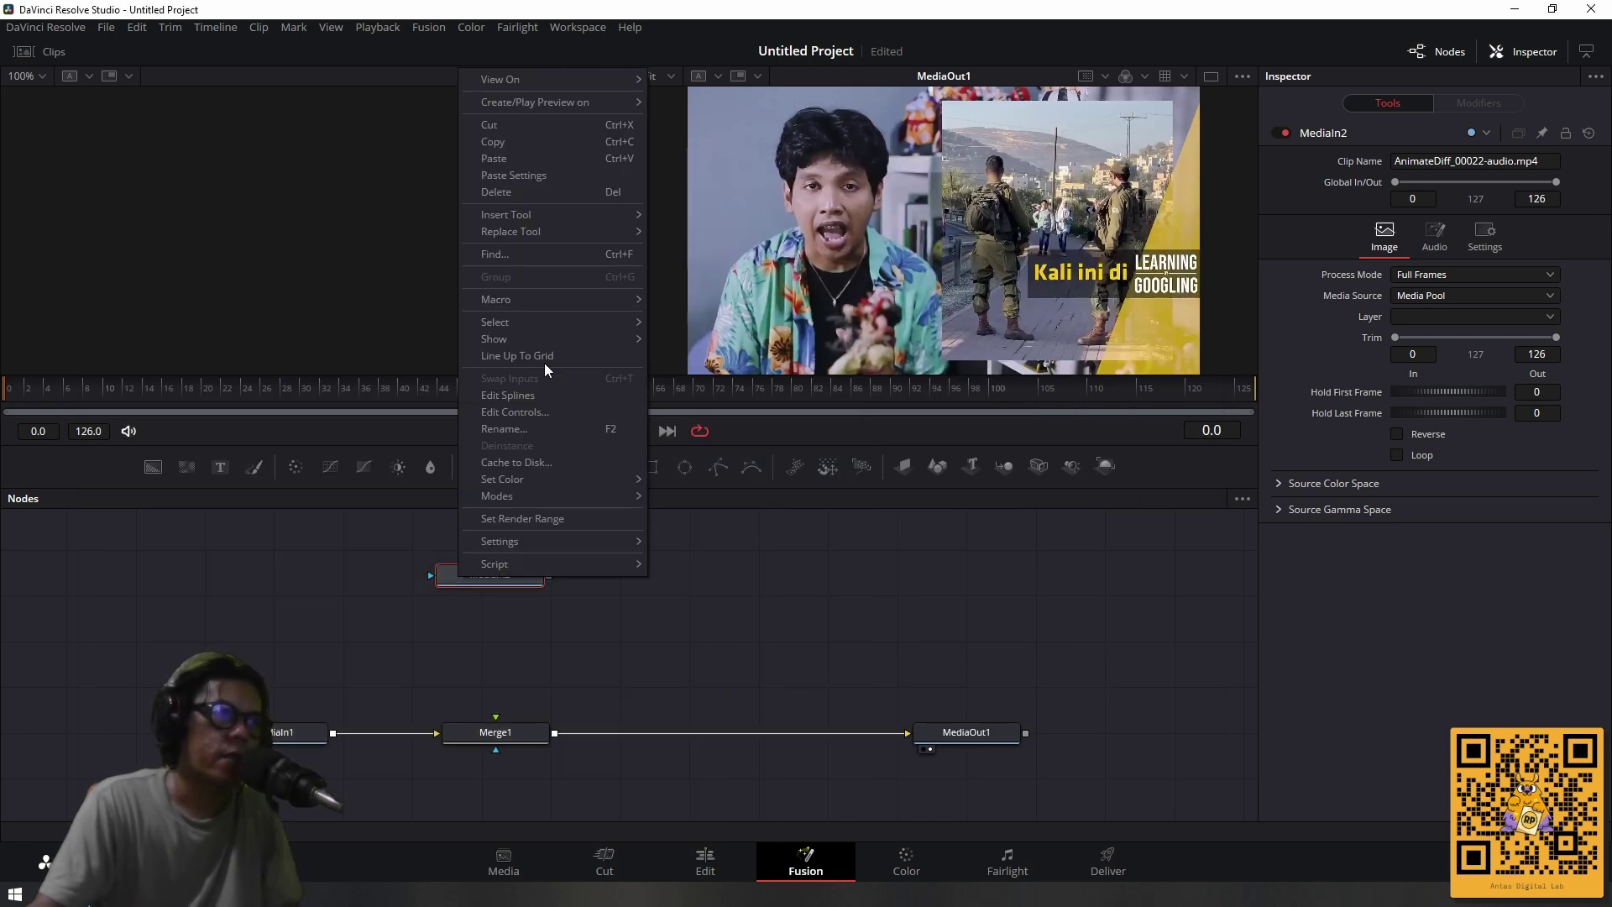
{"action": "mouse_move", "coordinate": [526, 320]}
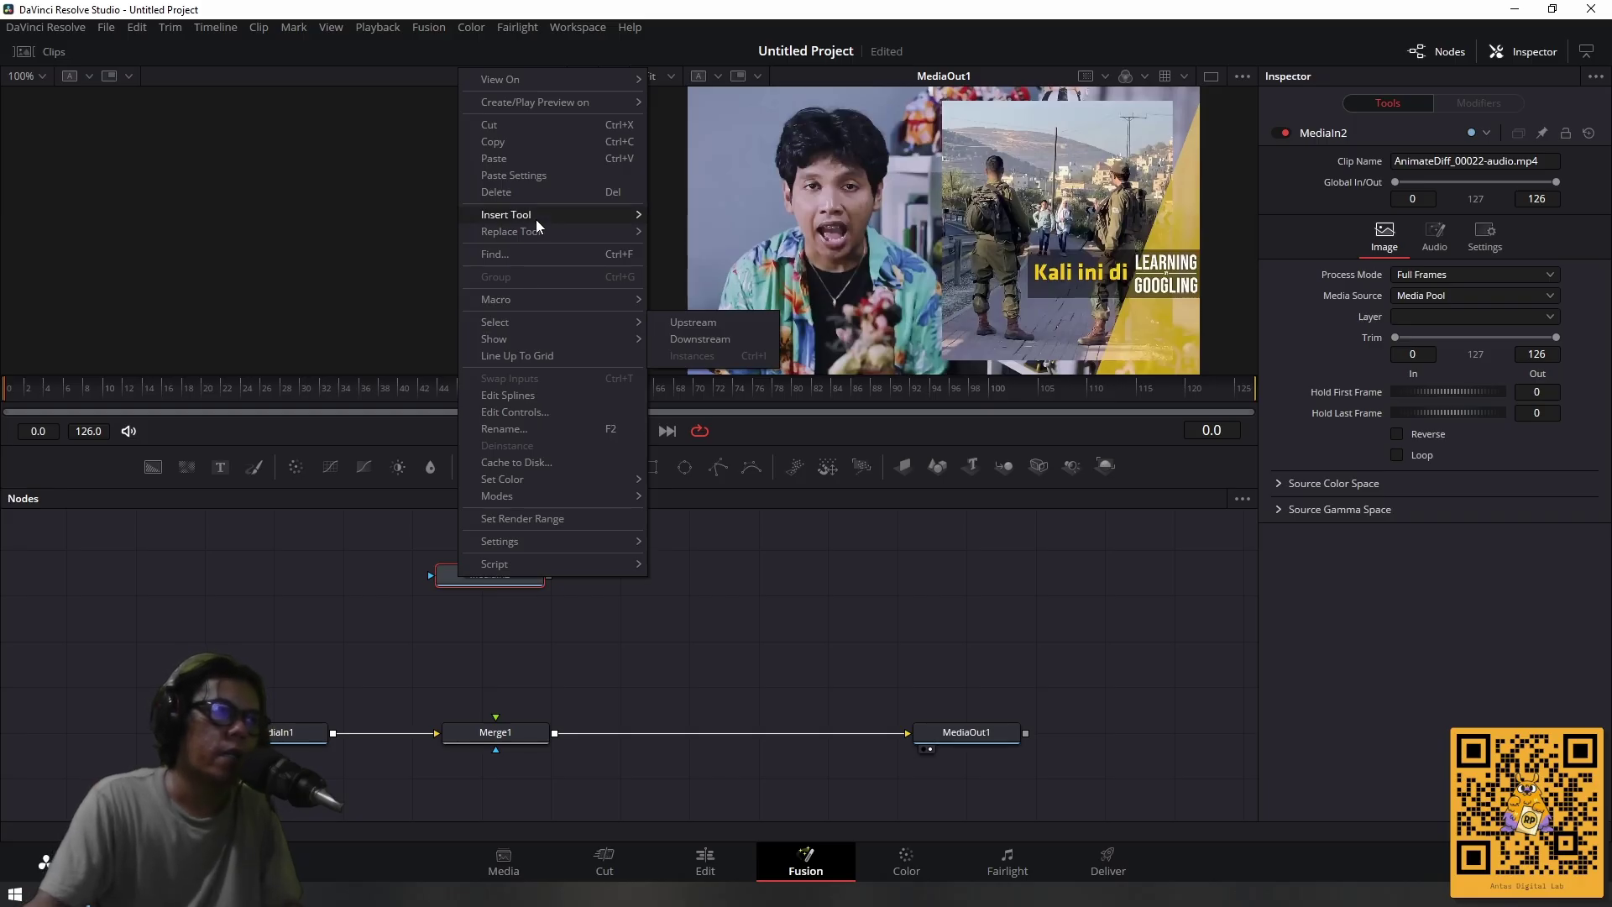
{"action": "left_click", "coordinate": [531, 193]}
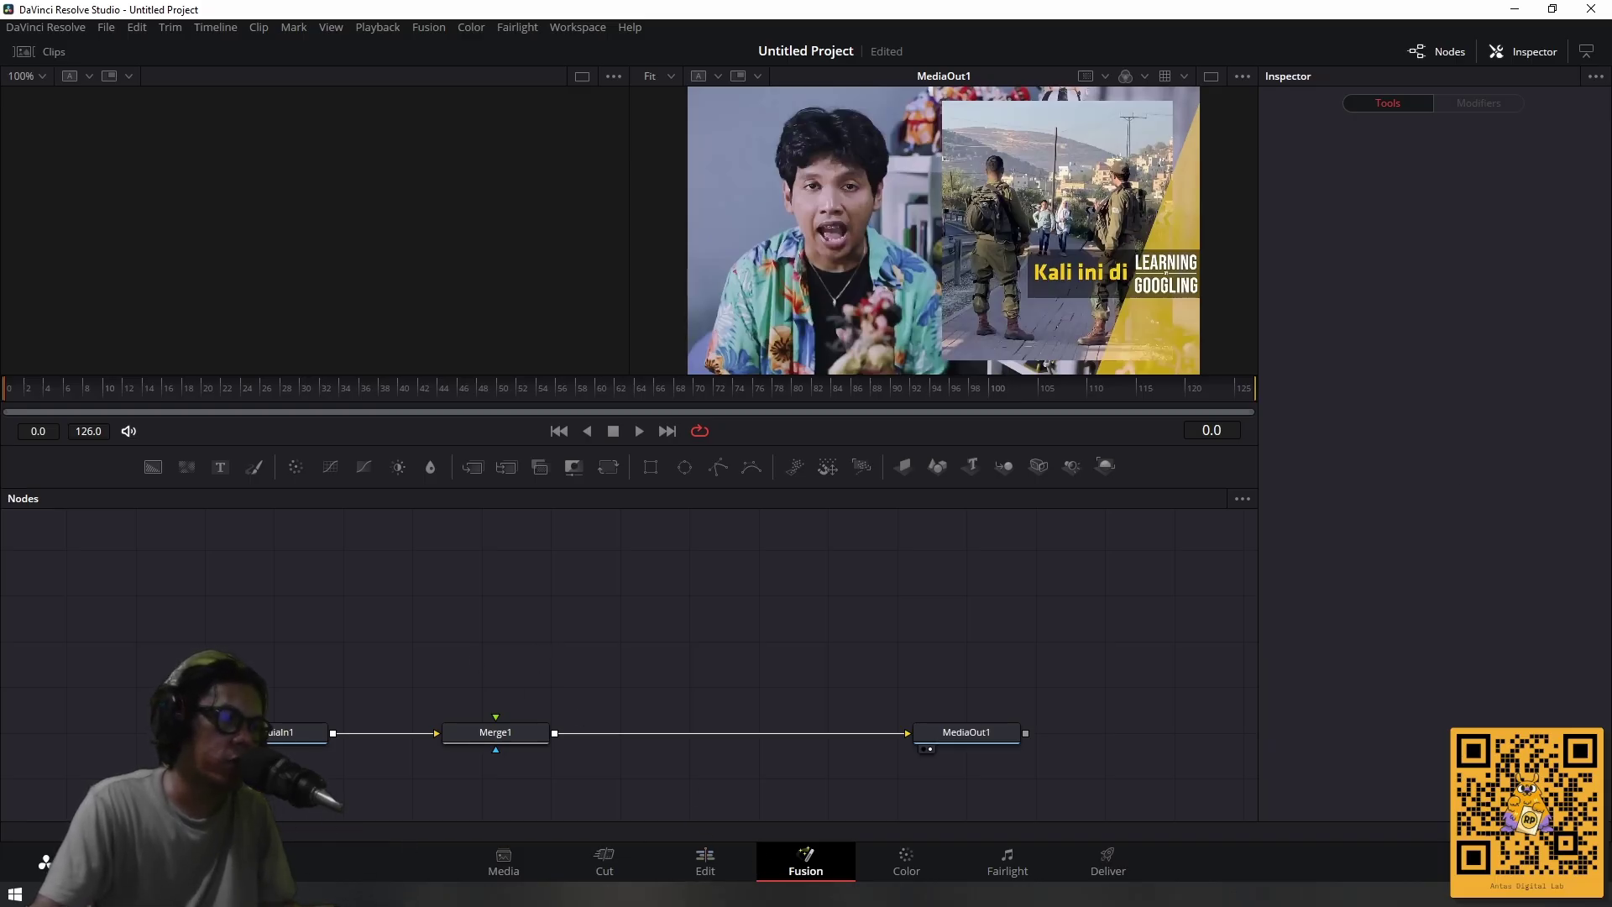
Add AnimateDiff_00022-audio.mp4 from File Explorer's clipFix folder to the node graph, minimize the folder window and place the node above Merge1.
{"action": "key", "text": "alt+Tab"}
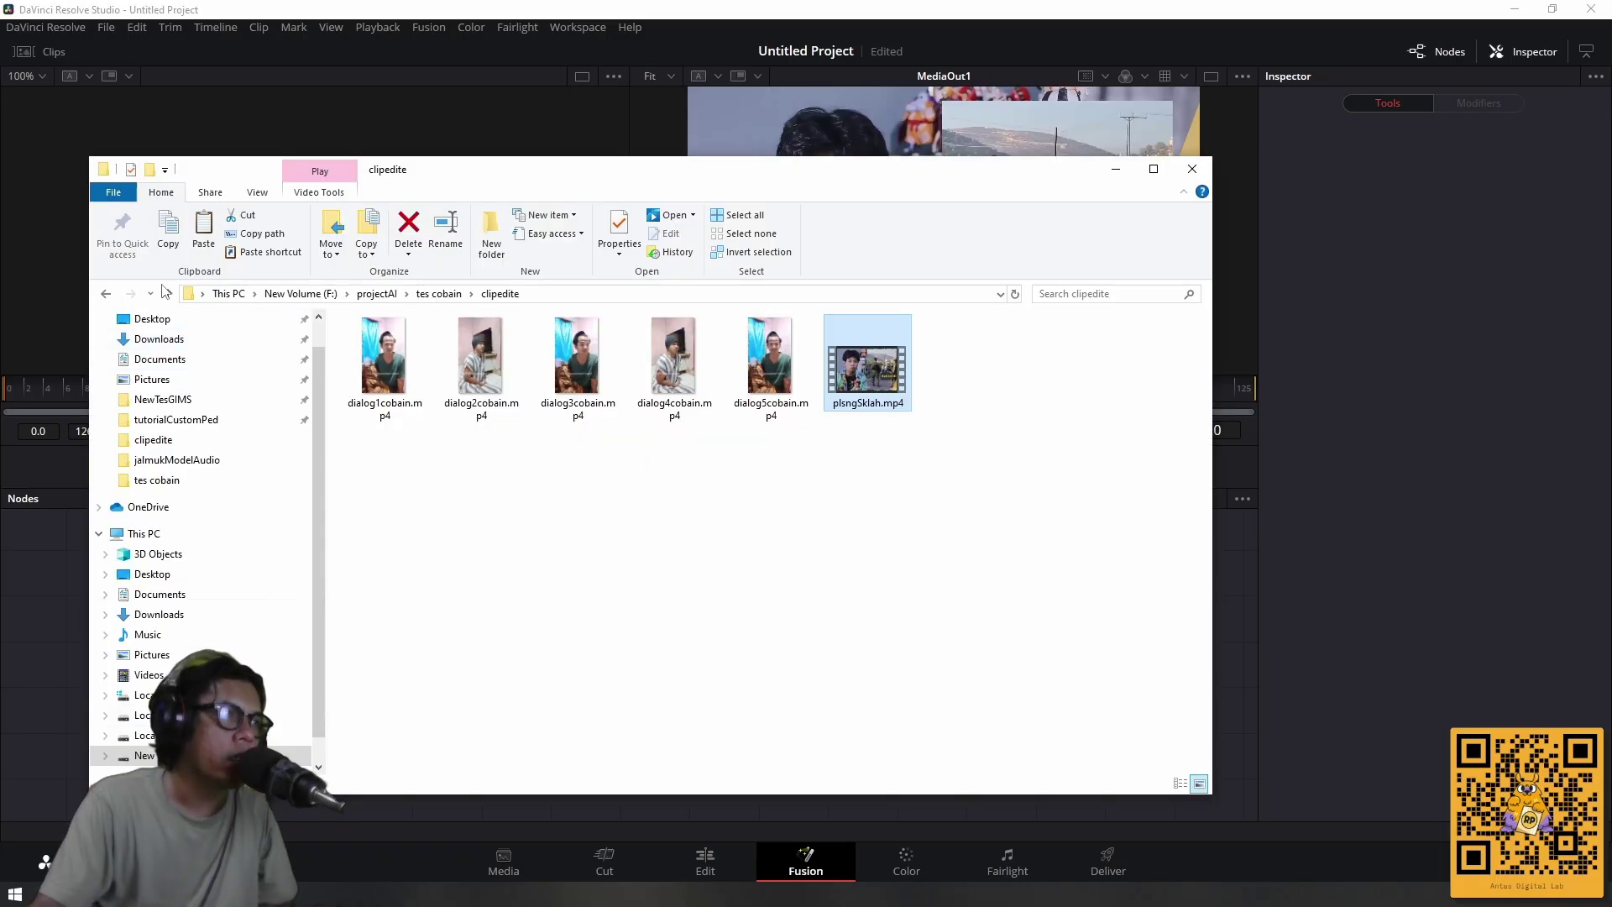
{"action": "left_click", "coordinate": [169, 293]}
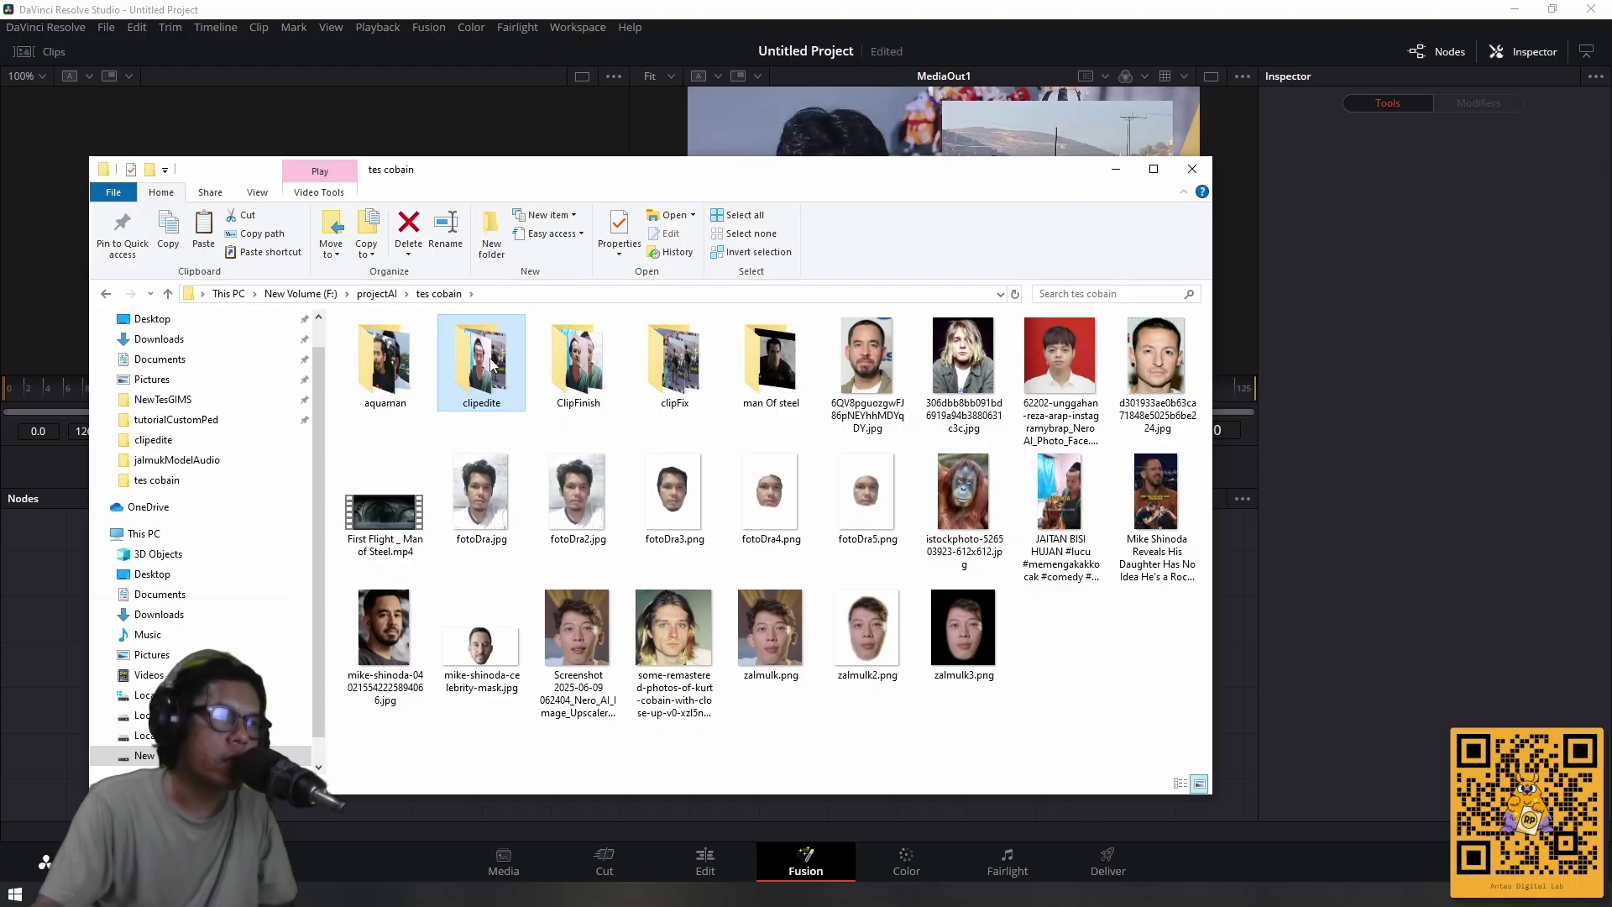
{"action": "double_click", "coordinate": [664, 361]}
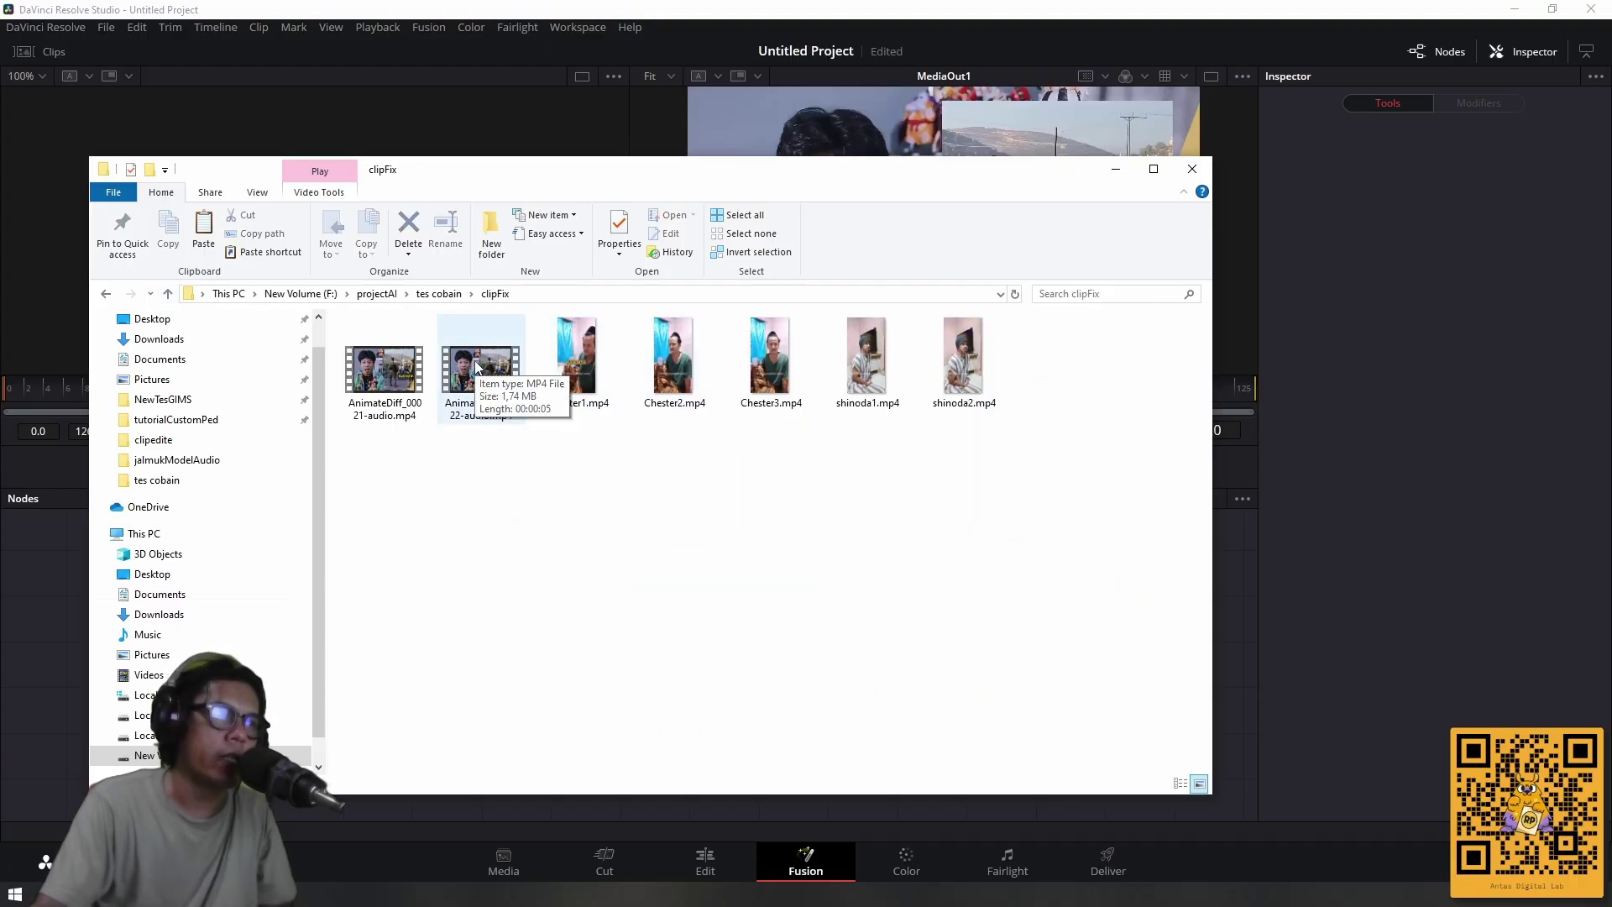
{"action": "left_click_drag", "start_coordinate": [622, 172], "coordinate": [1112, 82]}
{"action": "left_click_drag", "start_coordinate": [978, 281], "coordinate": [493, 605]}
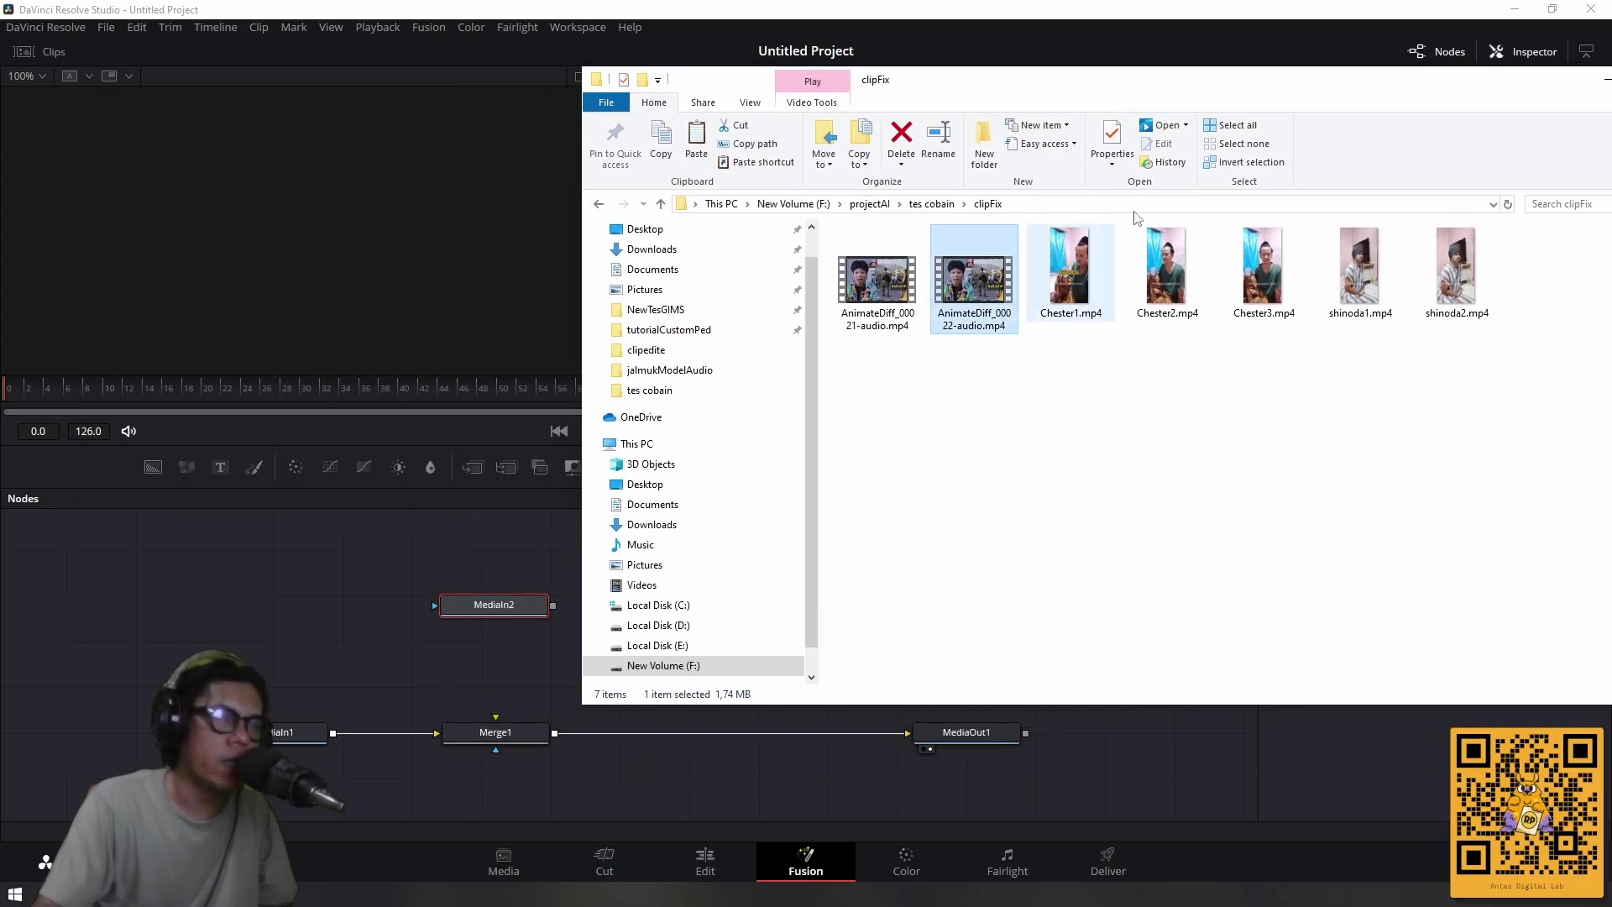
{"action": "left_click_drag", "start_coordinate": [1479, 87], "coordinate": [1185, 131]}
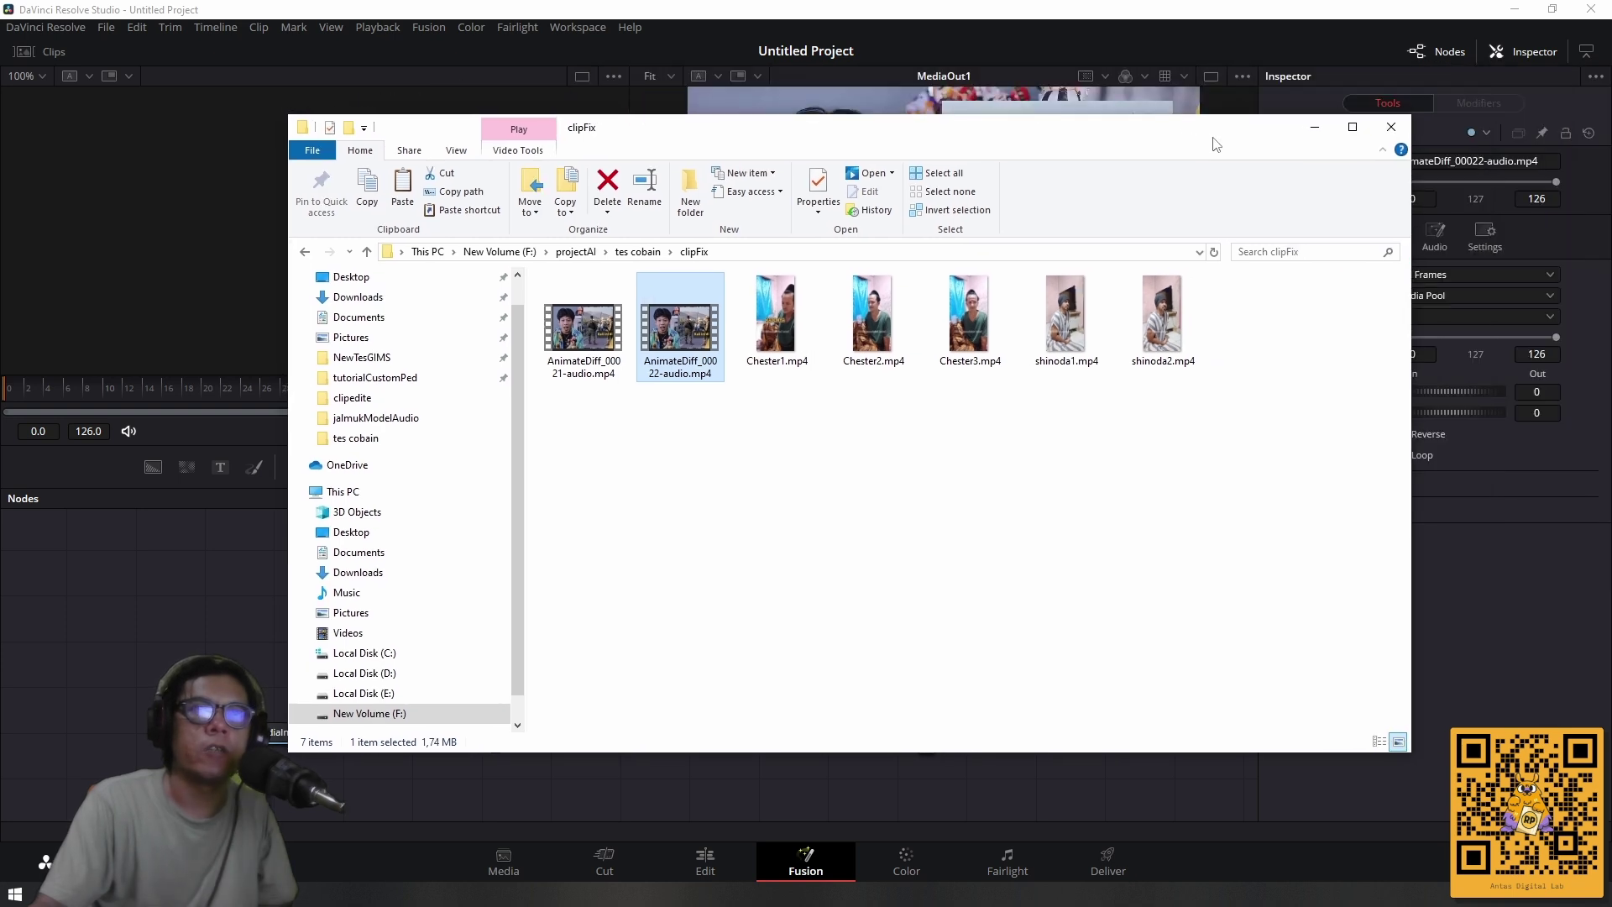
{"action": "left_click", "coordinate": [1324, 132]}
{"action": "mouse_move", "coordinate": [496, 606]}
{"action": "left_mouse_down"}
{"action": "mouse_move", "coordinate": [512, 576]}
{"action": "mouse_move", "coordinate": [496, 576]}
{"action": "left_mouse_up"}
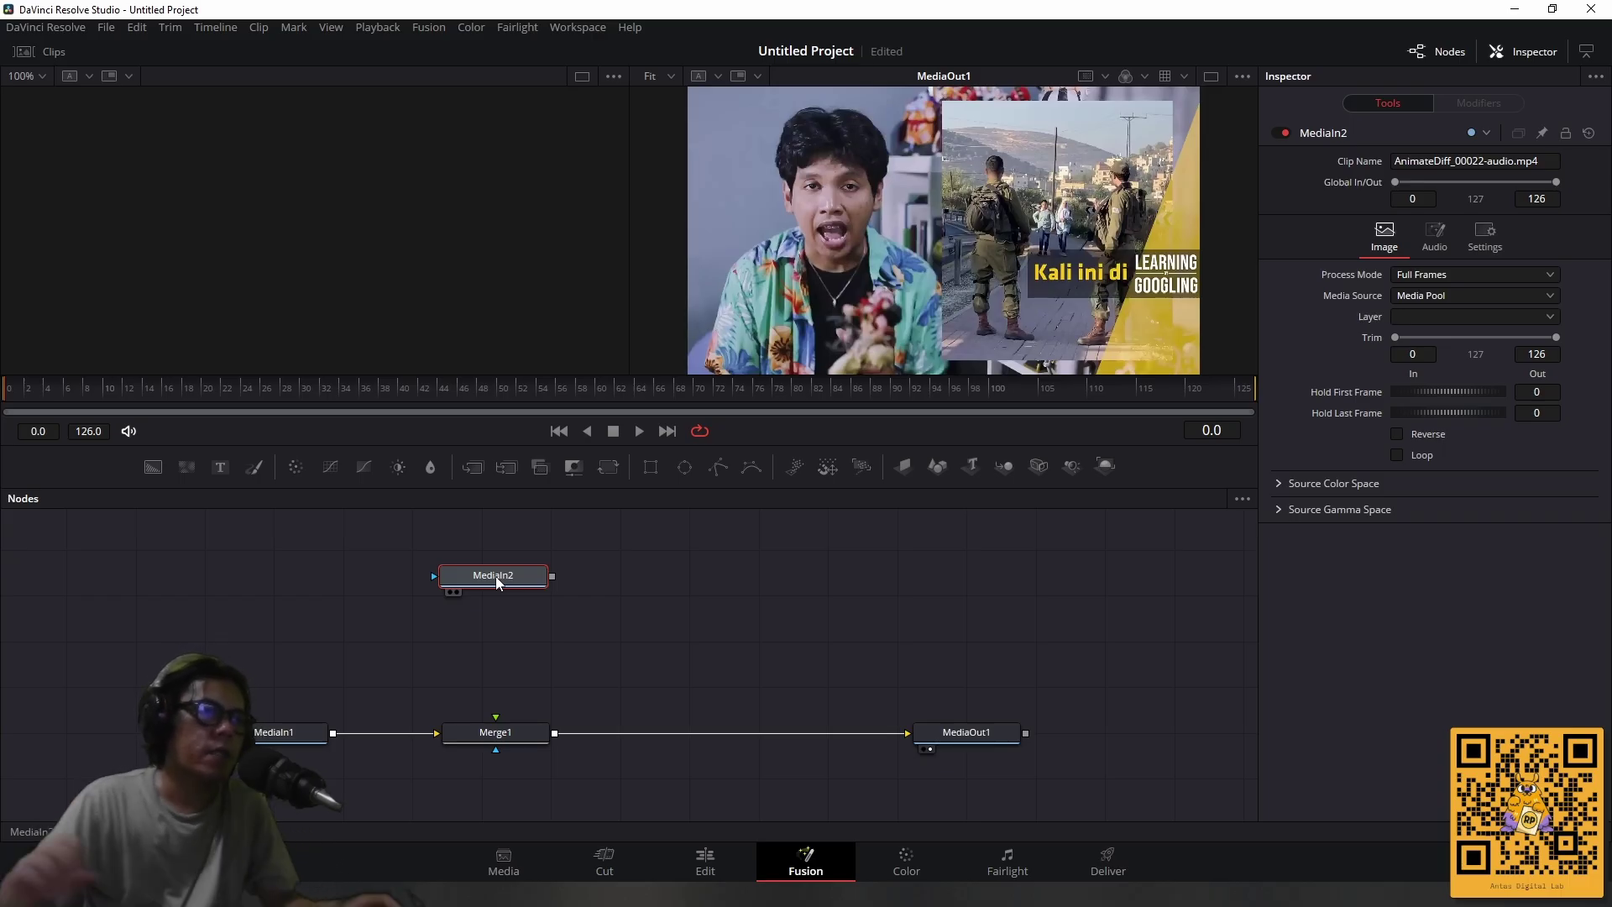
Connect MediaIn2 to Merge1's foreground and mask it with an Ellipse centred on the man's face at about X 0.28, Y 0.59.
{"action": "left_click", "coordinate": [685, 467]}
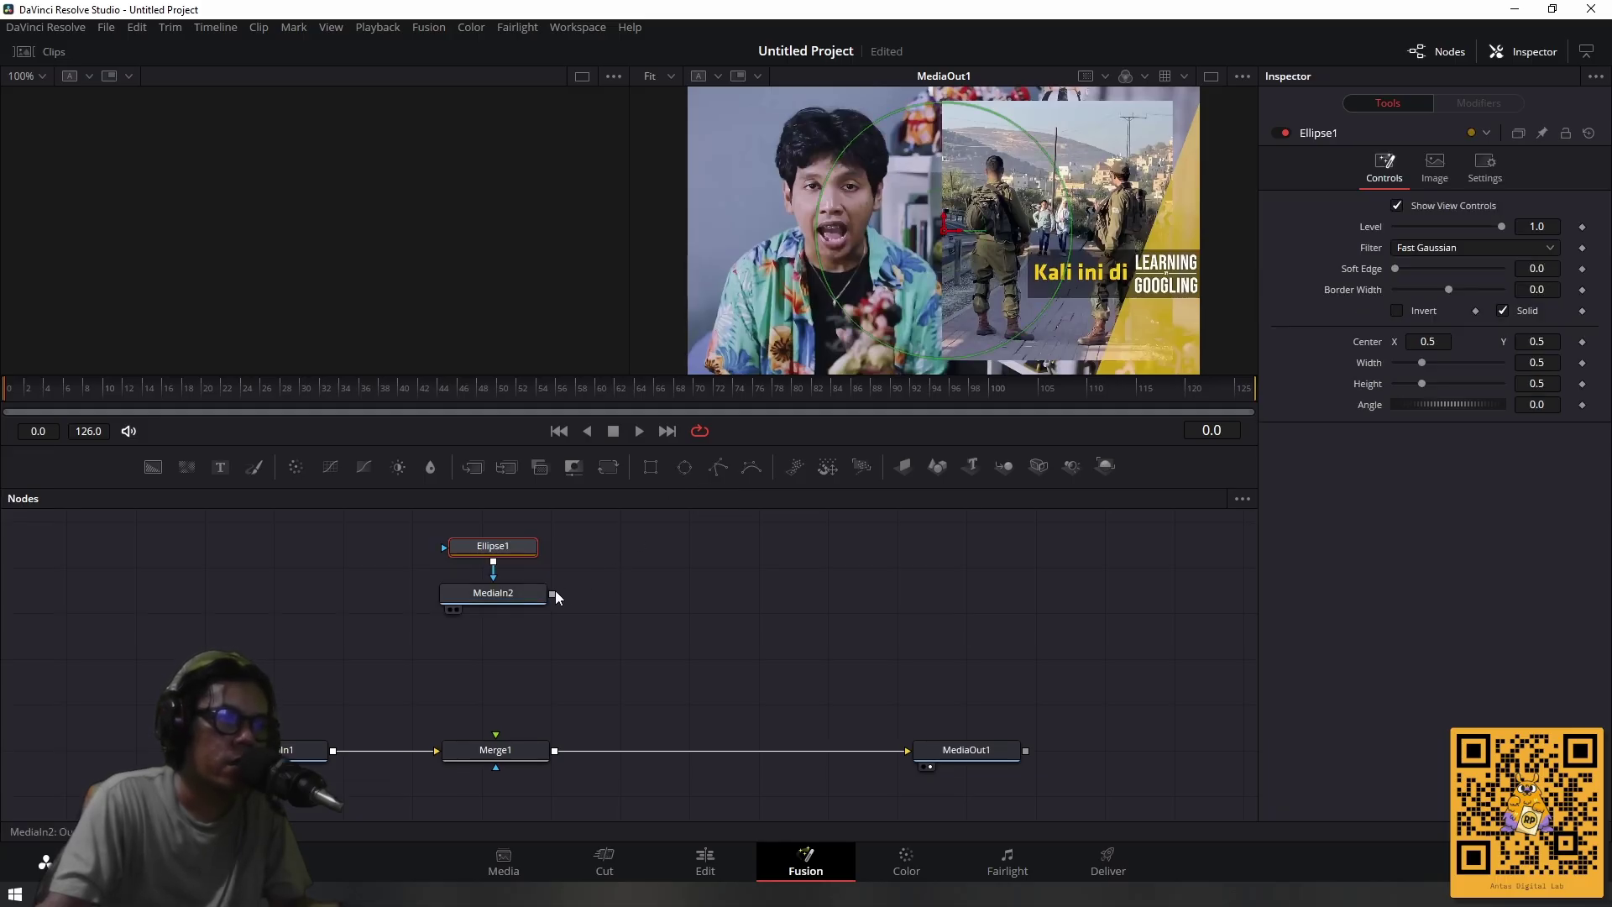
{"action": "left_click_drag", "start_coordinate": [550, 594], "coordinate": [496, 761]}
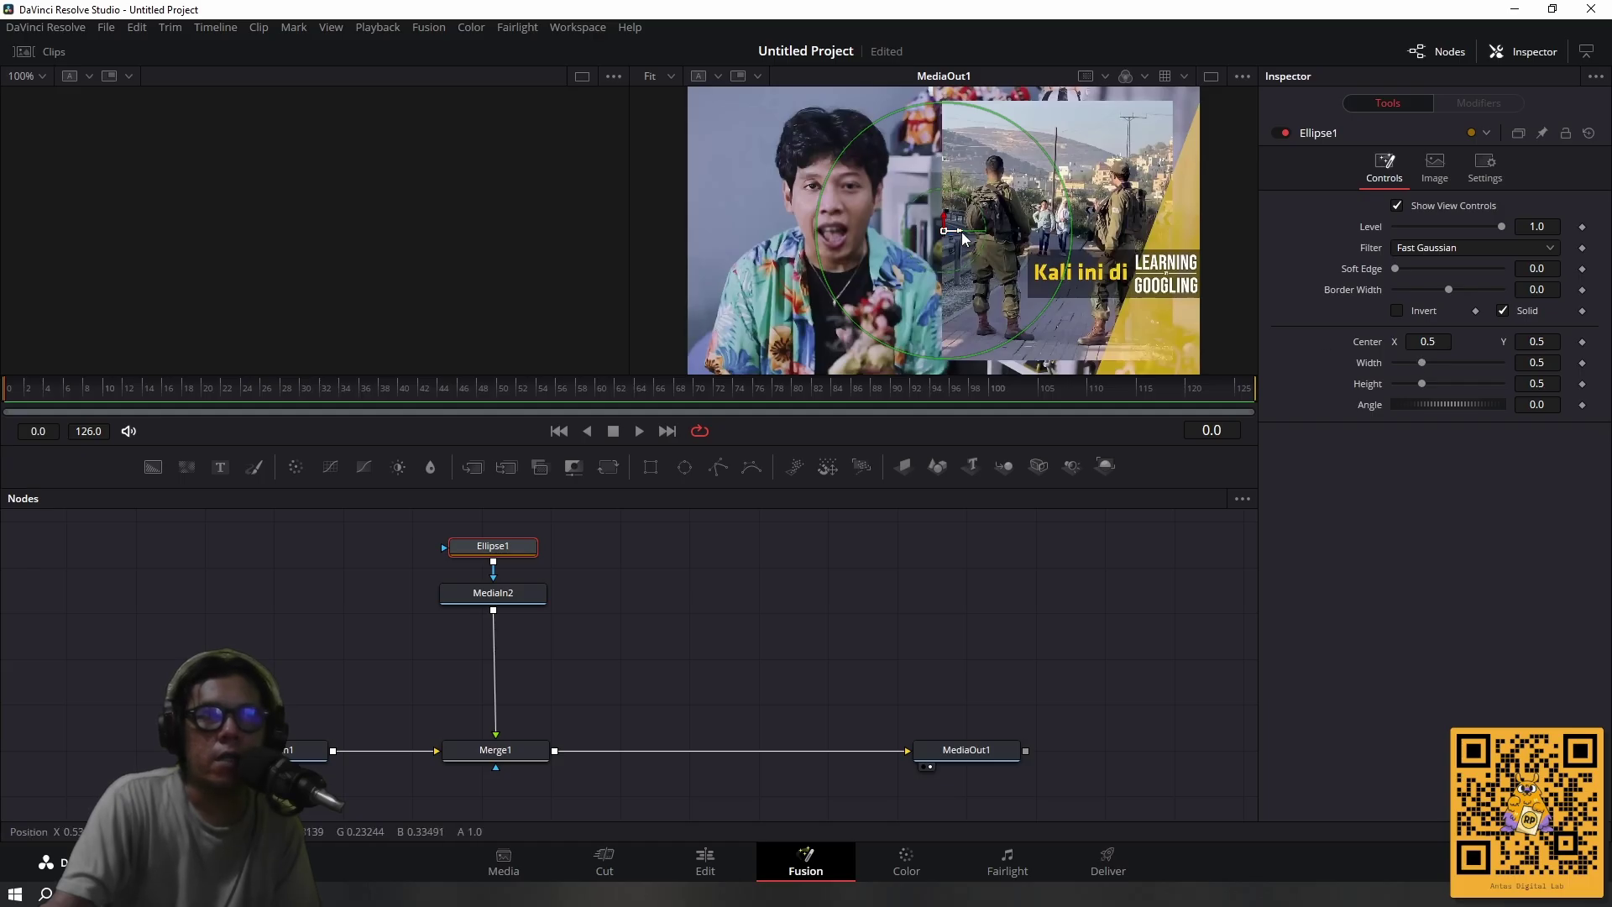
{"action": "left_click_drag", "start_coordinate": [955, 231], "coordinate": [830, 195]}
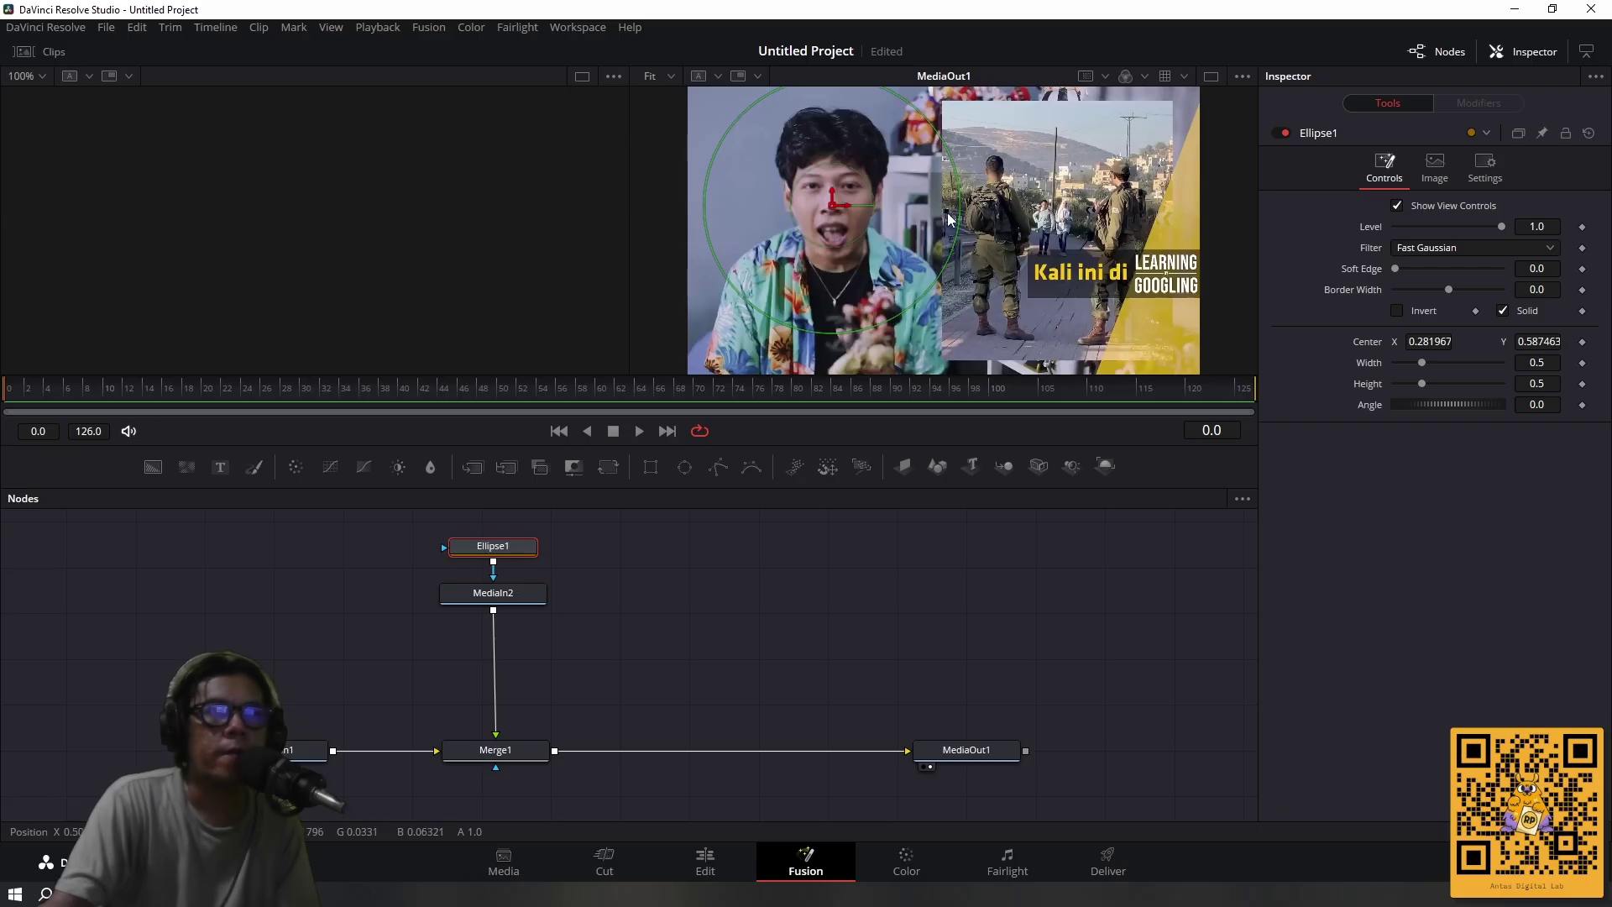
Enlarge the viewer area and shrink the ellipse mask around the man's face to about 0.142 wide and 0.236 high.
{"action": "left_click_drag", "start_coordinate": [761, 449], "coordinate": [761, 514]}
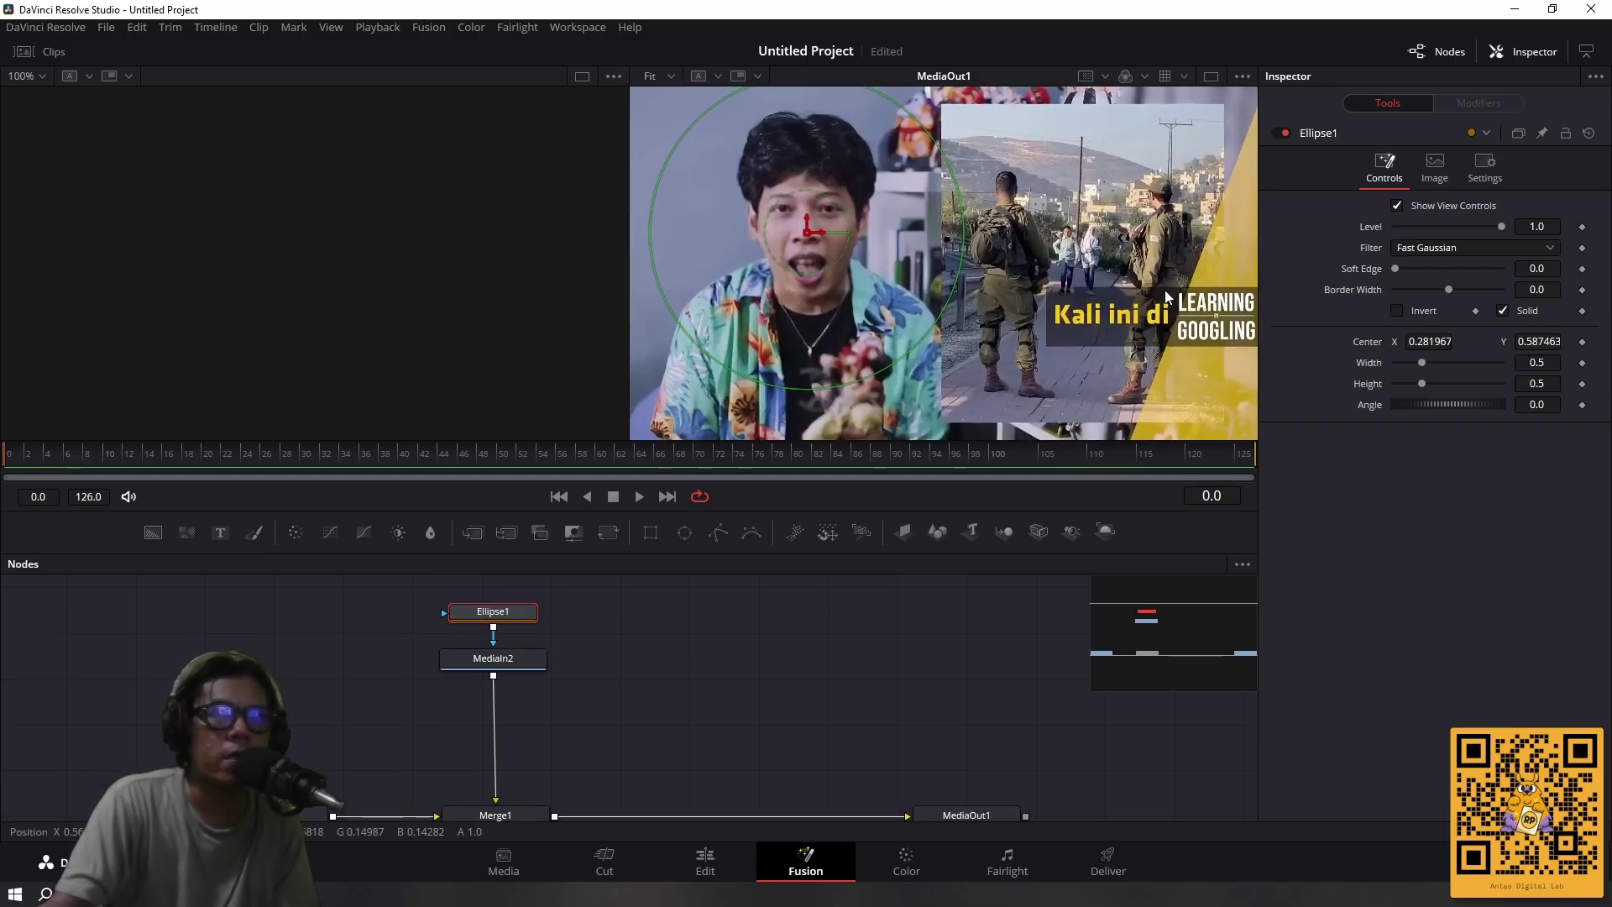
{"action": "mouse_move", "coordinate": [1420, 364]}
{"action": "left_mouse_down"}
{"action": "mouse_move", "coordinate": [1413, 384]}
{"action": "mouse_move", "coordinate": [1405, 363]}
{"action": "mouse_move", "coordinate": [1407, 381]}
{"action": "left_mouse_up"}
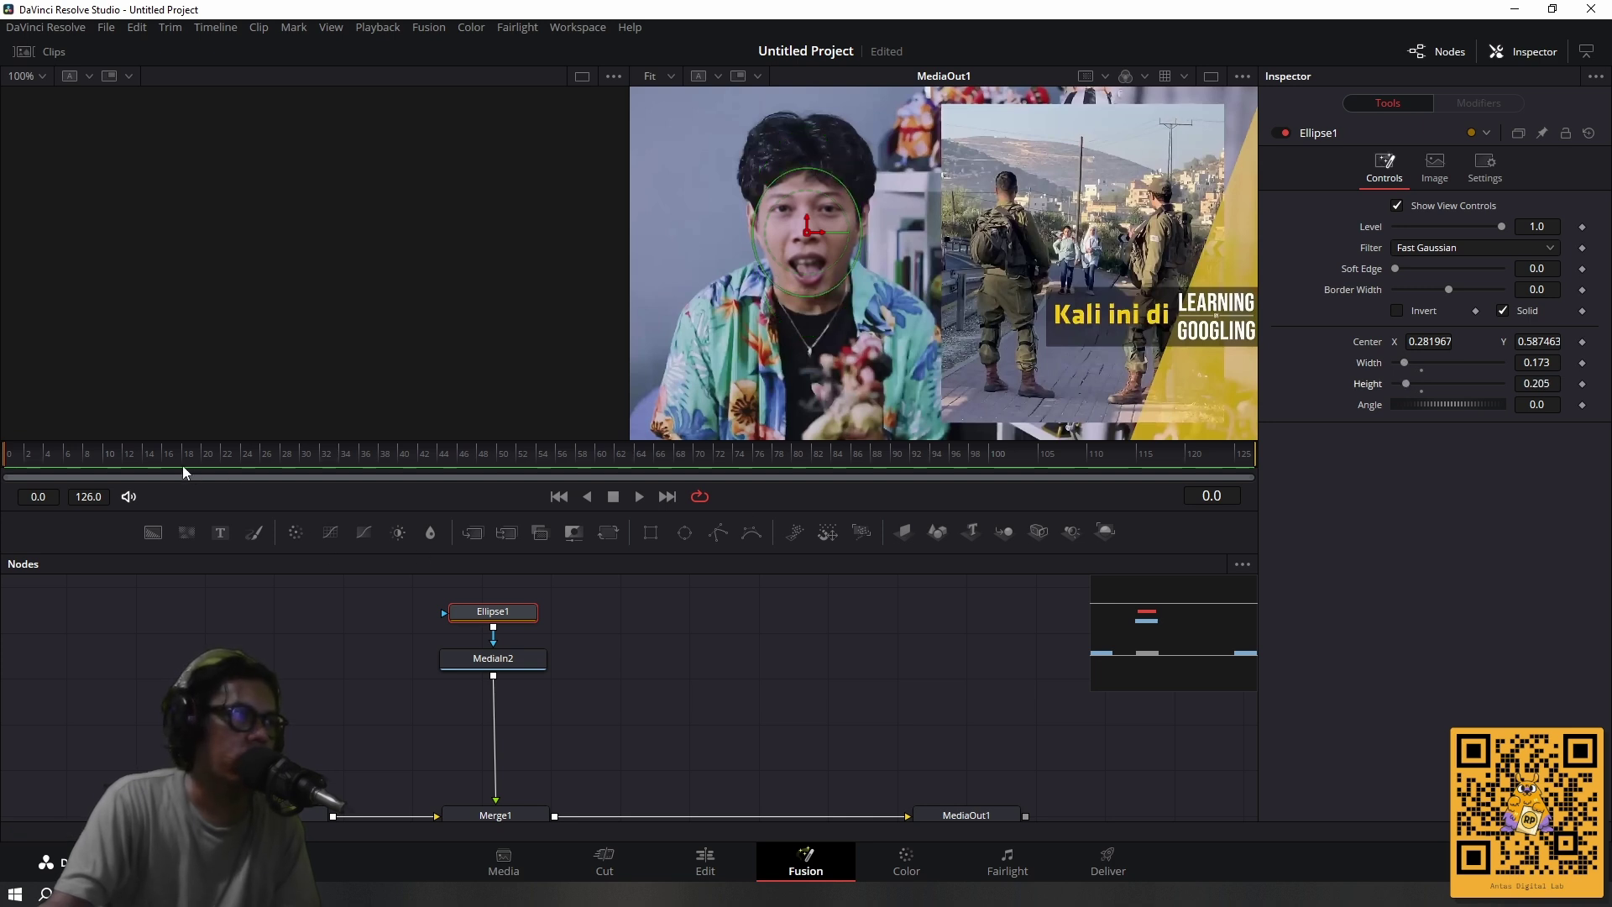
{"action": "left_click_drag", "start_coordinate": [183, 464], "coordinate": [2, 470]}
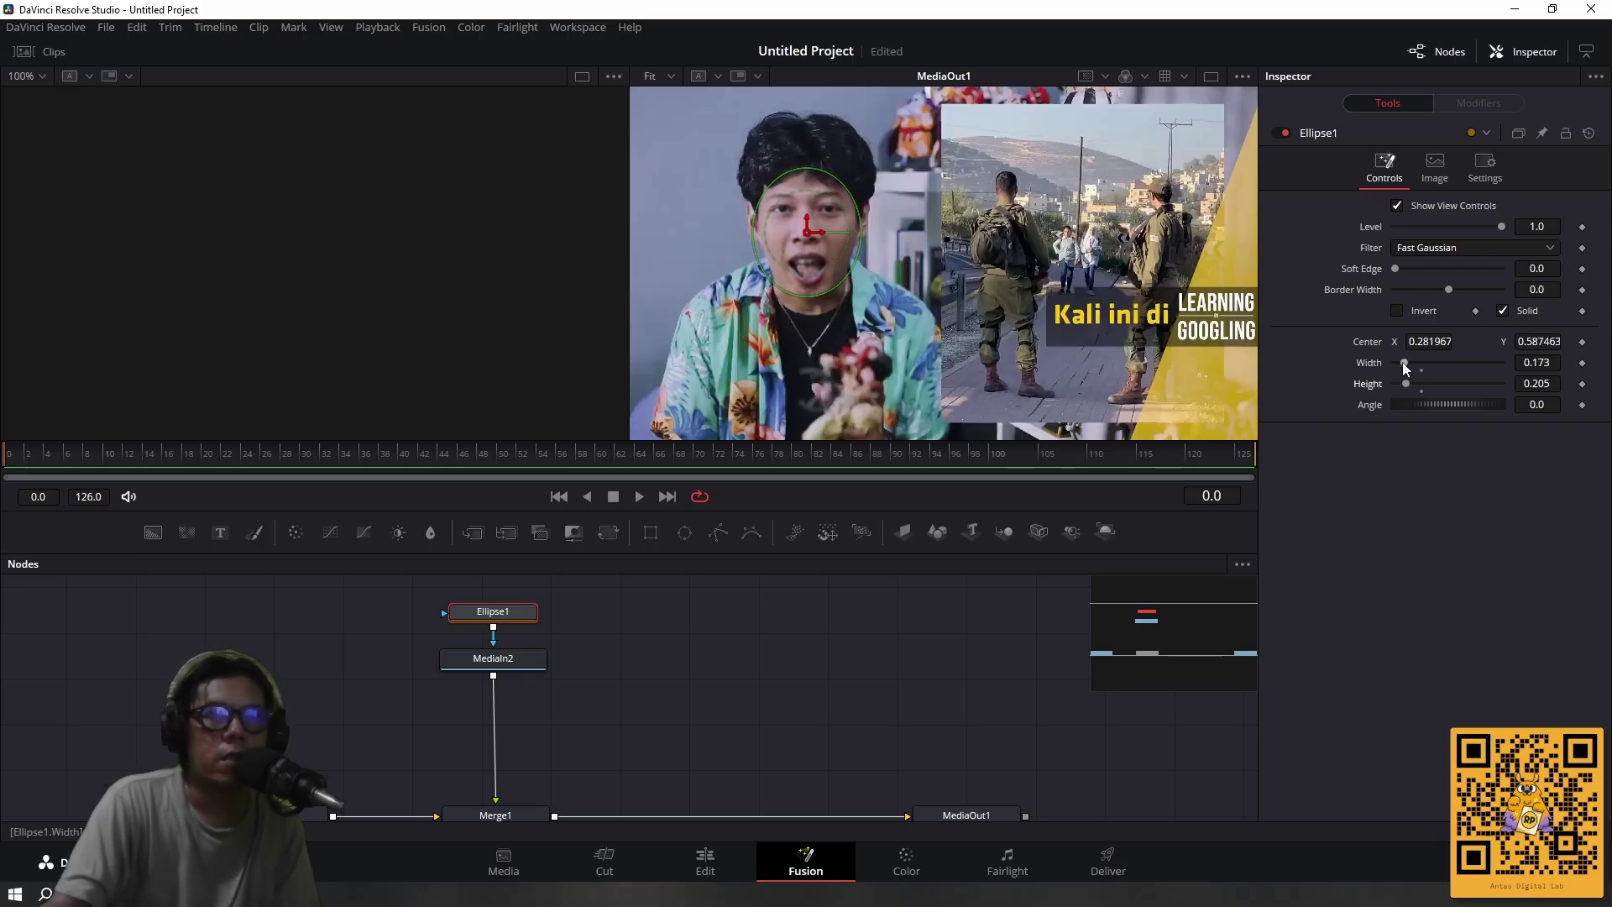
{"action": "left_click_drag", "start_coordinate": [1404, 363], "coordinate": [1401, 362]}
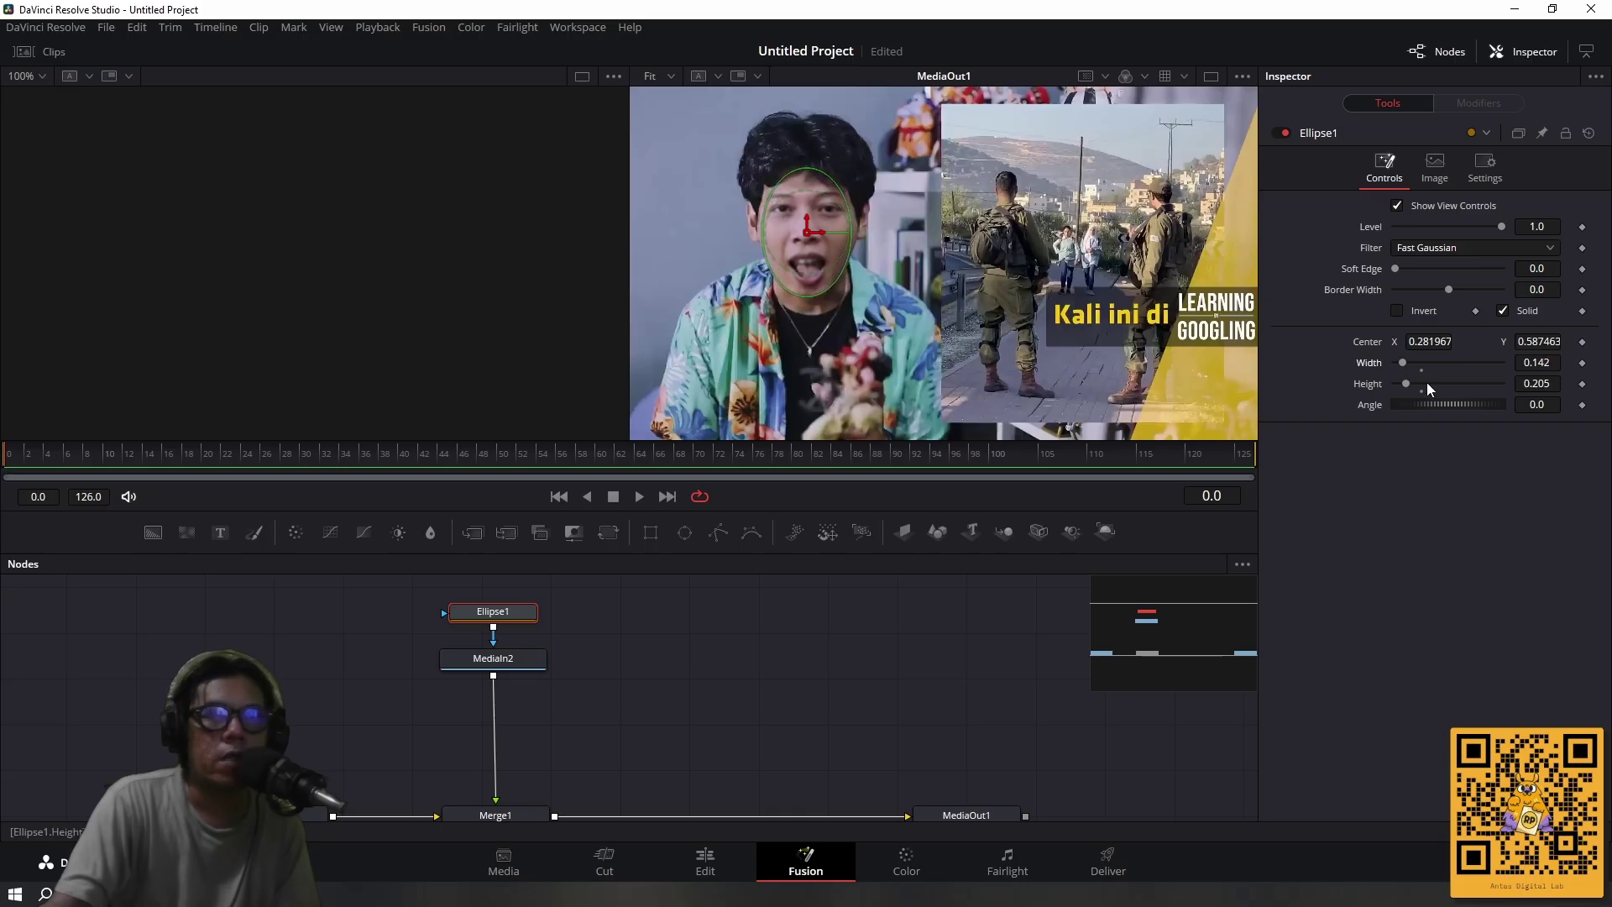
{"action": "left_click_drag", "start_coordinate": [1407, 383], "coordinate": [1408, 385]}
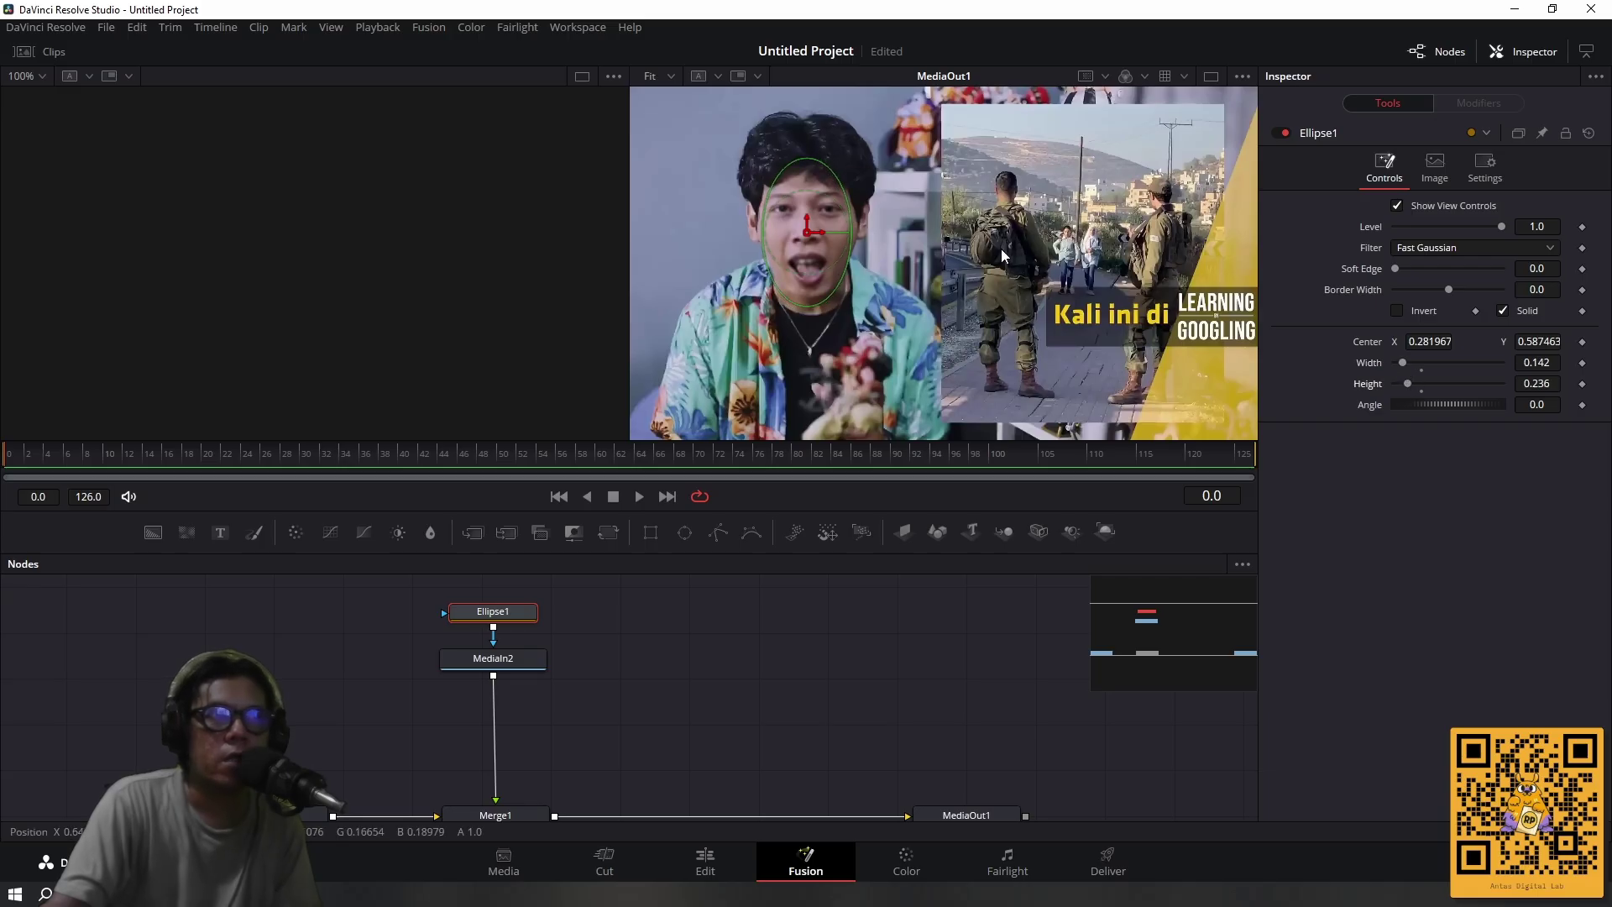
Move the ellipse's centre to about X 0.283, Y 0.597 and set its width to about 0.157.
{"action": "left_click", "coordinate": [825, 234]}
{"action": "left_click_drag", "start_coordinate": [825, 233], "coordinate": [826, 233]}
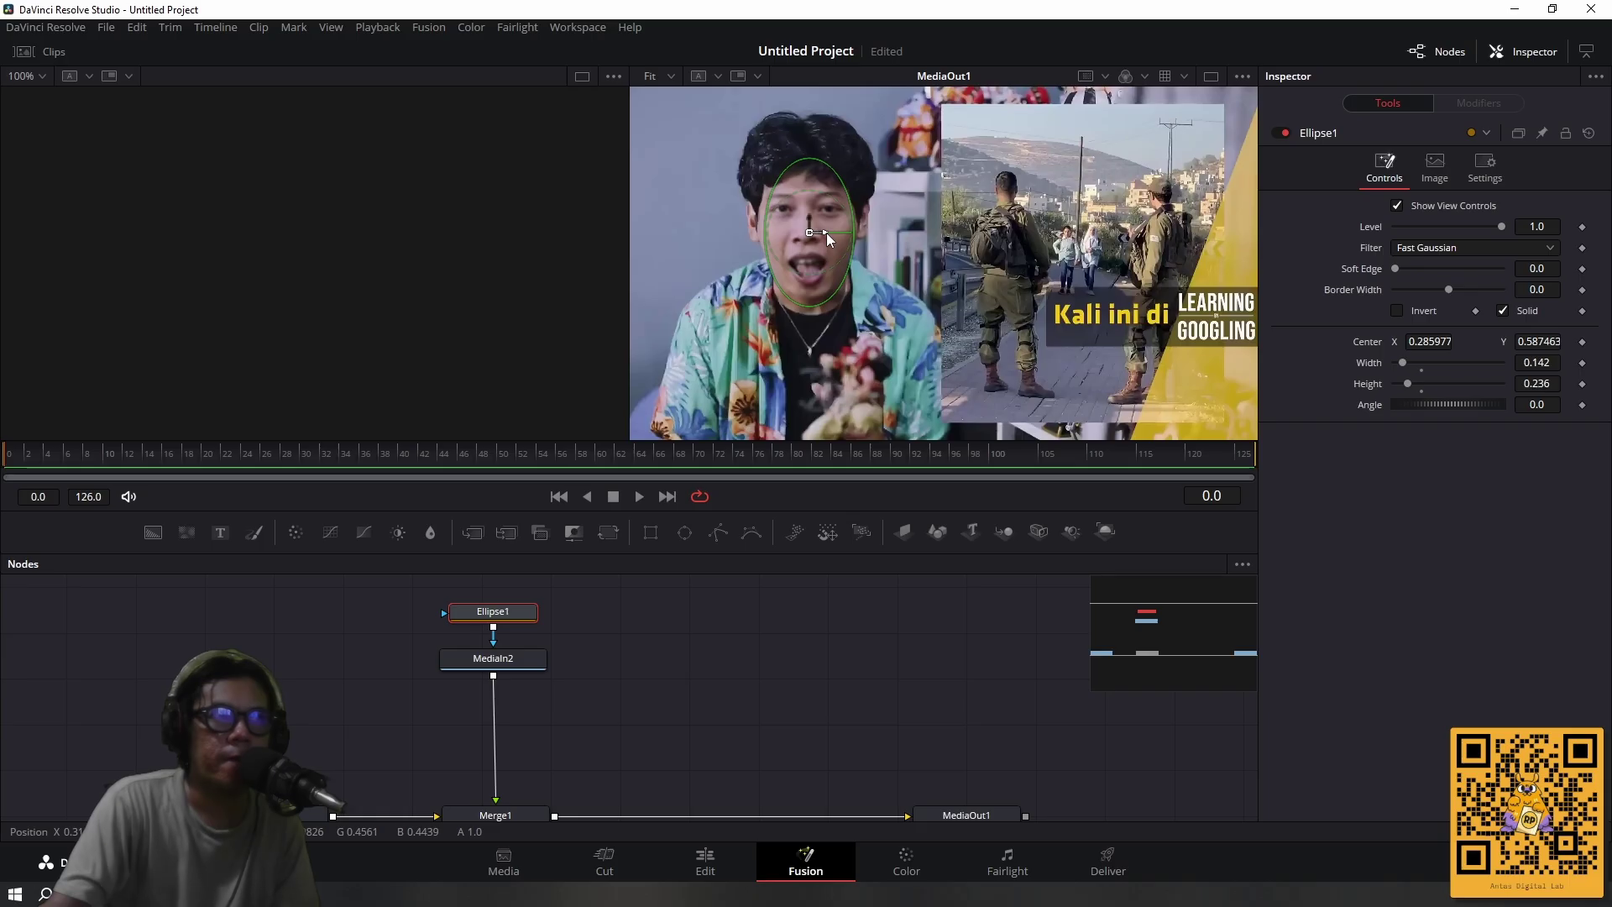
{"action": "left_click_drag", "start_coordinate": [808, 218], "coordinate": [824, 227]}
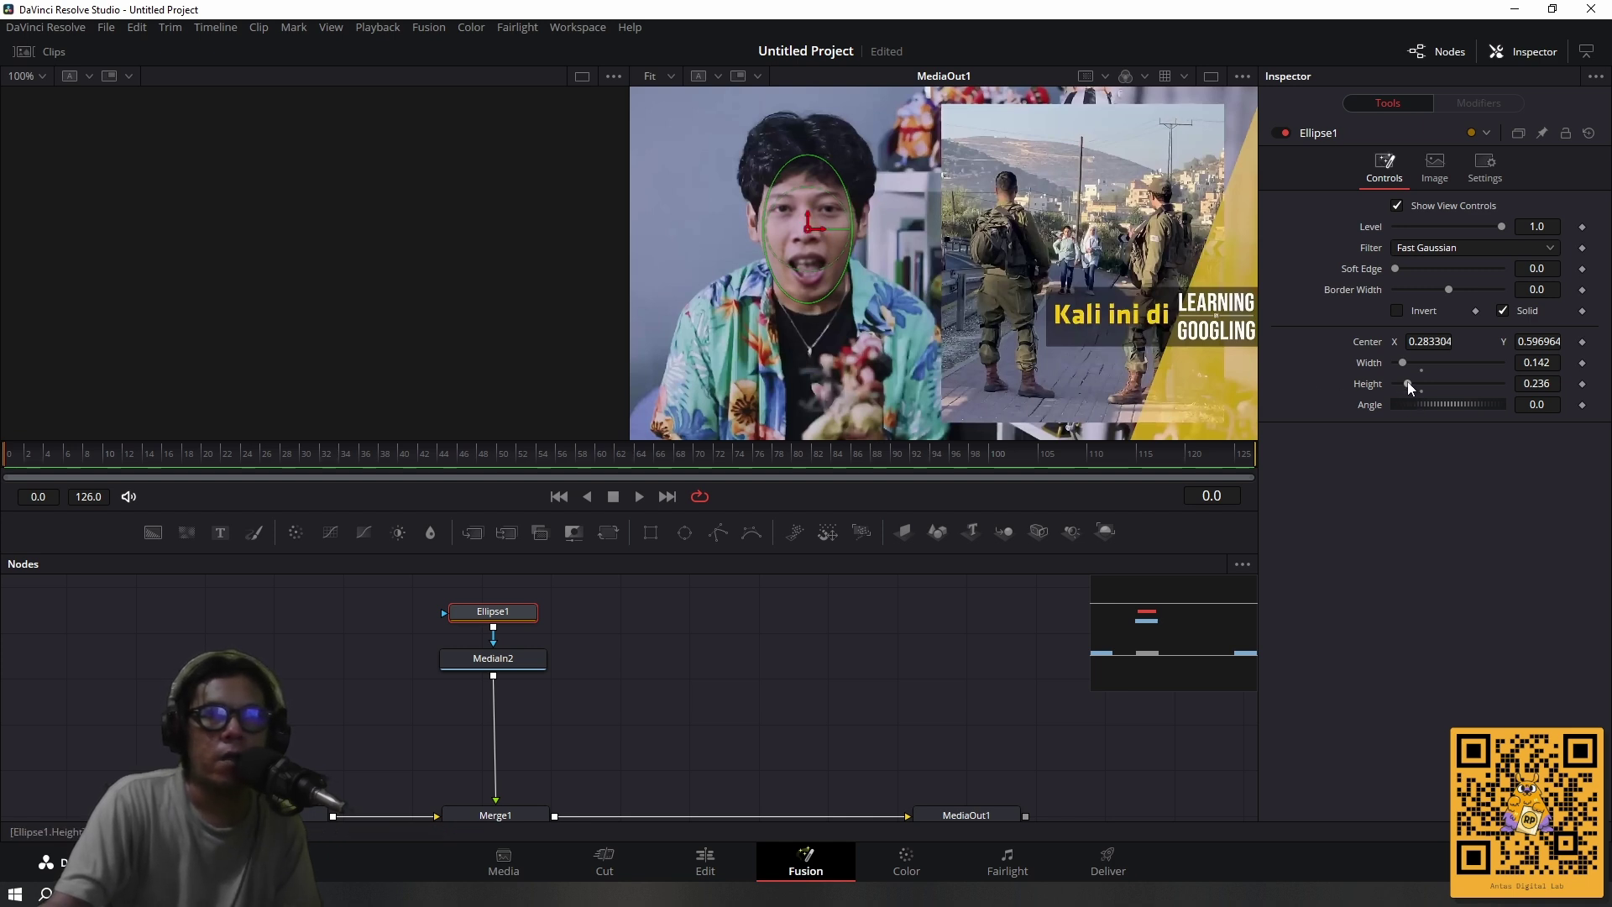
{"action": "left_click_drag", "start_coordinate": [1402, 362], "coordinate": [1404, 362]}
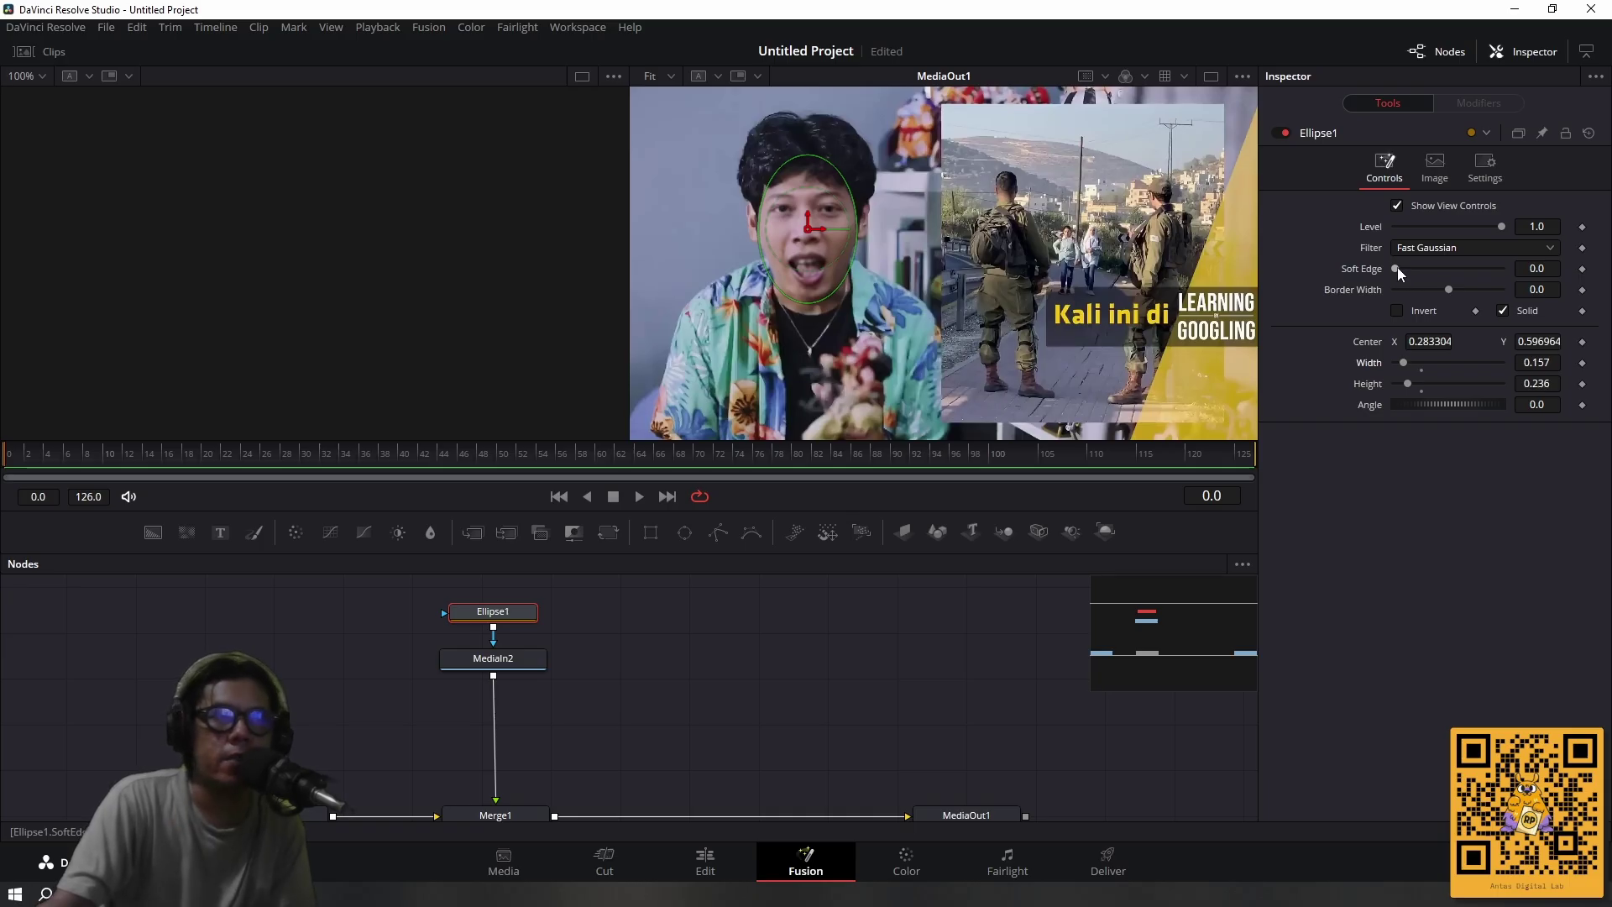
Set the ellipse's soft edge to about 0.0126 and, back at frame 0, its width to 0.149.
{"action": "mouse_move", "coordinate": [1397, 268]}
{"action": "left_mouse_down"}
{"action": "mouse_move", "coordinate": [1452, 277]}
{"action": "mouse_move", "coordinate": [1404, 279]}
{"action": "left_mouse_up"}
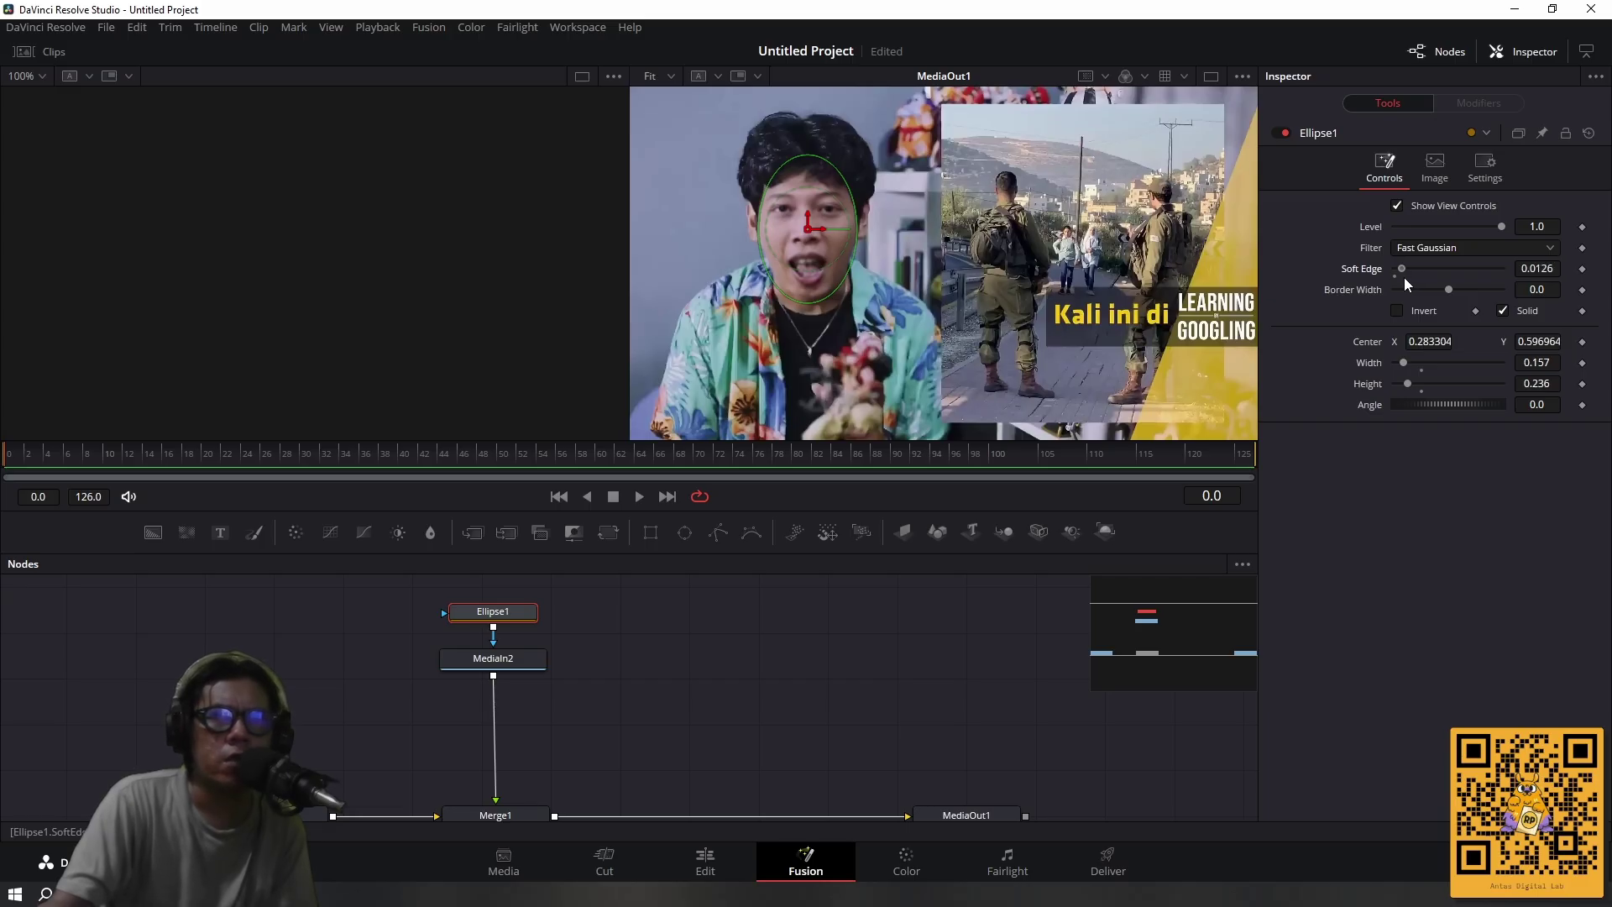
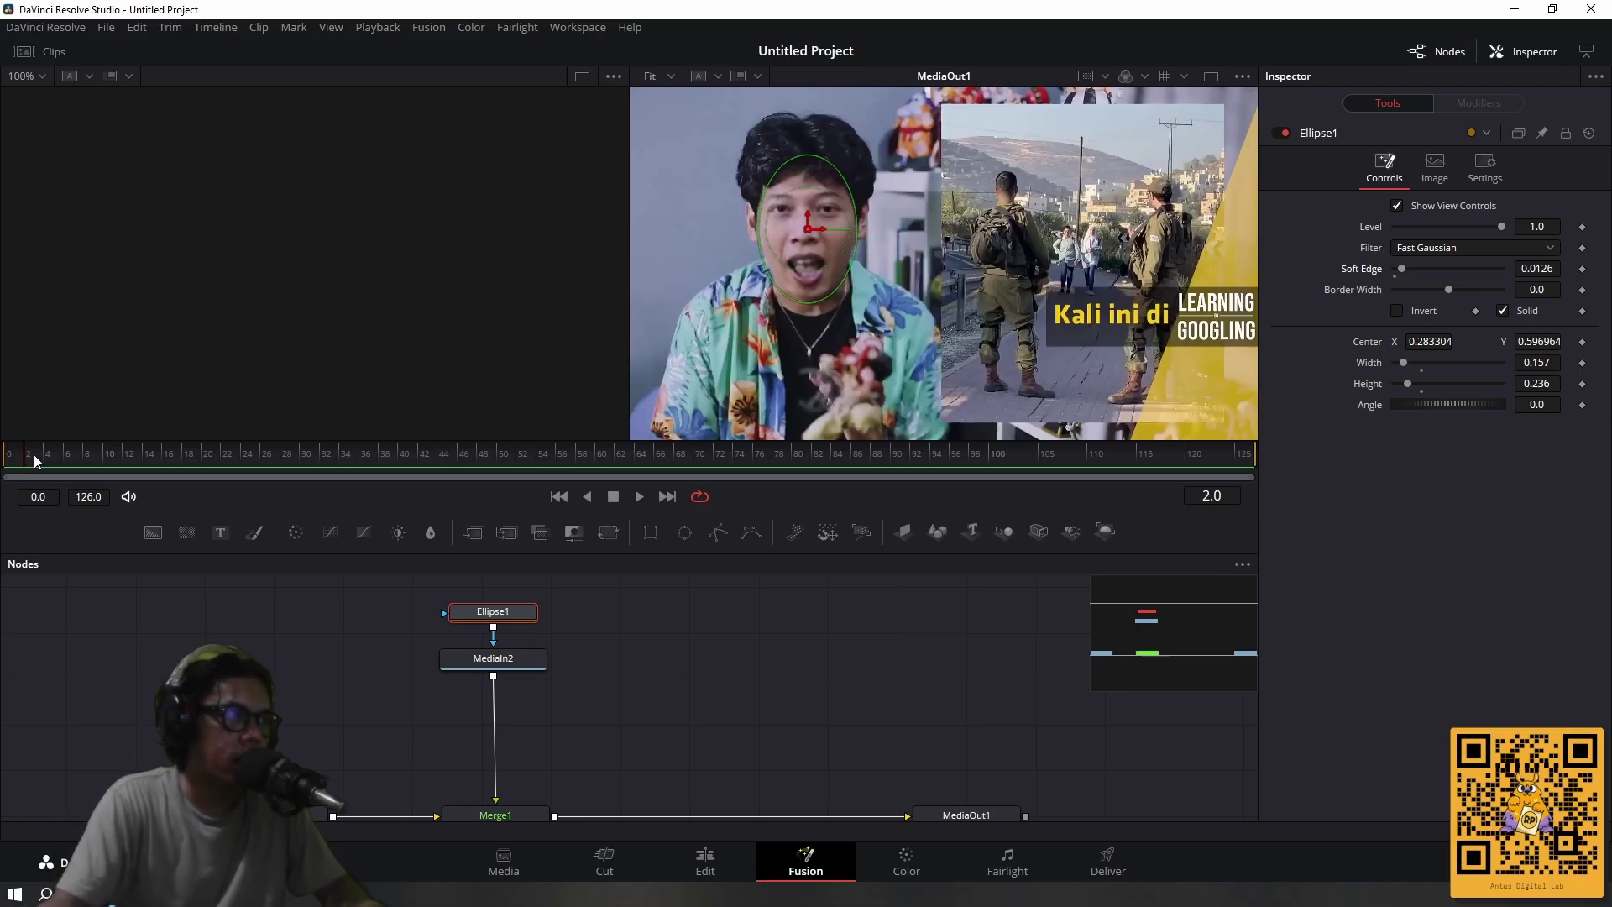
{"action": "left_click_drag", "start_coordinate": [34, 455], "coordinate": [2, 460]}
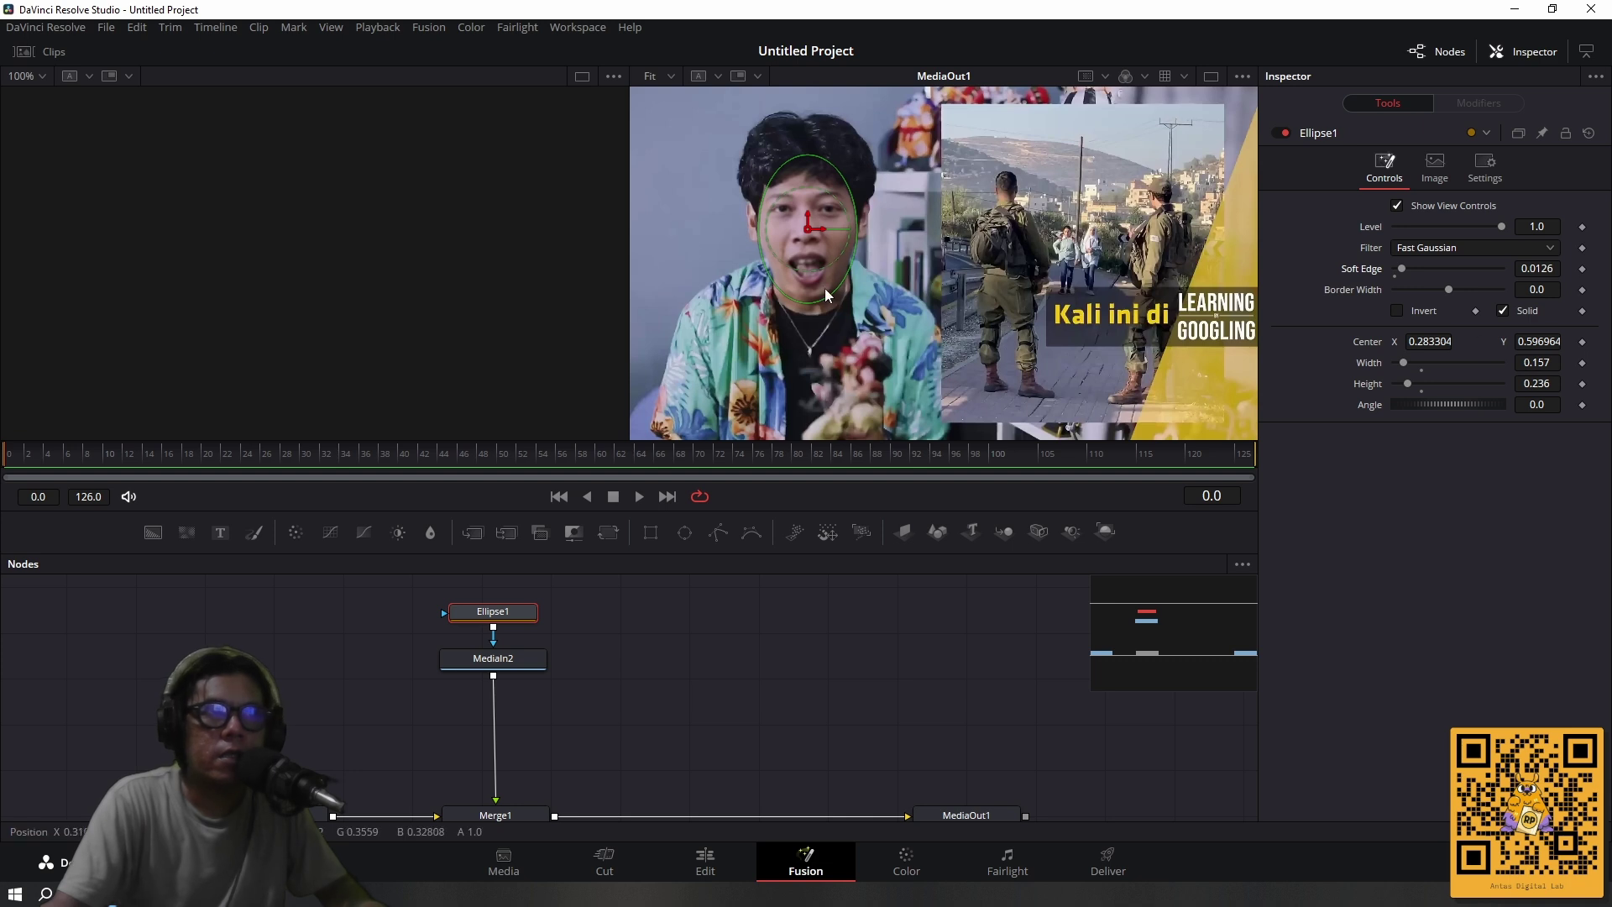
{"action": "left_click_drag", "start_coordinate": [1404, 363], "coordinate": [1402, 363]}
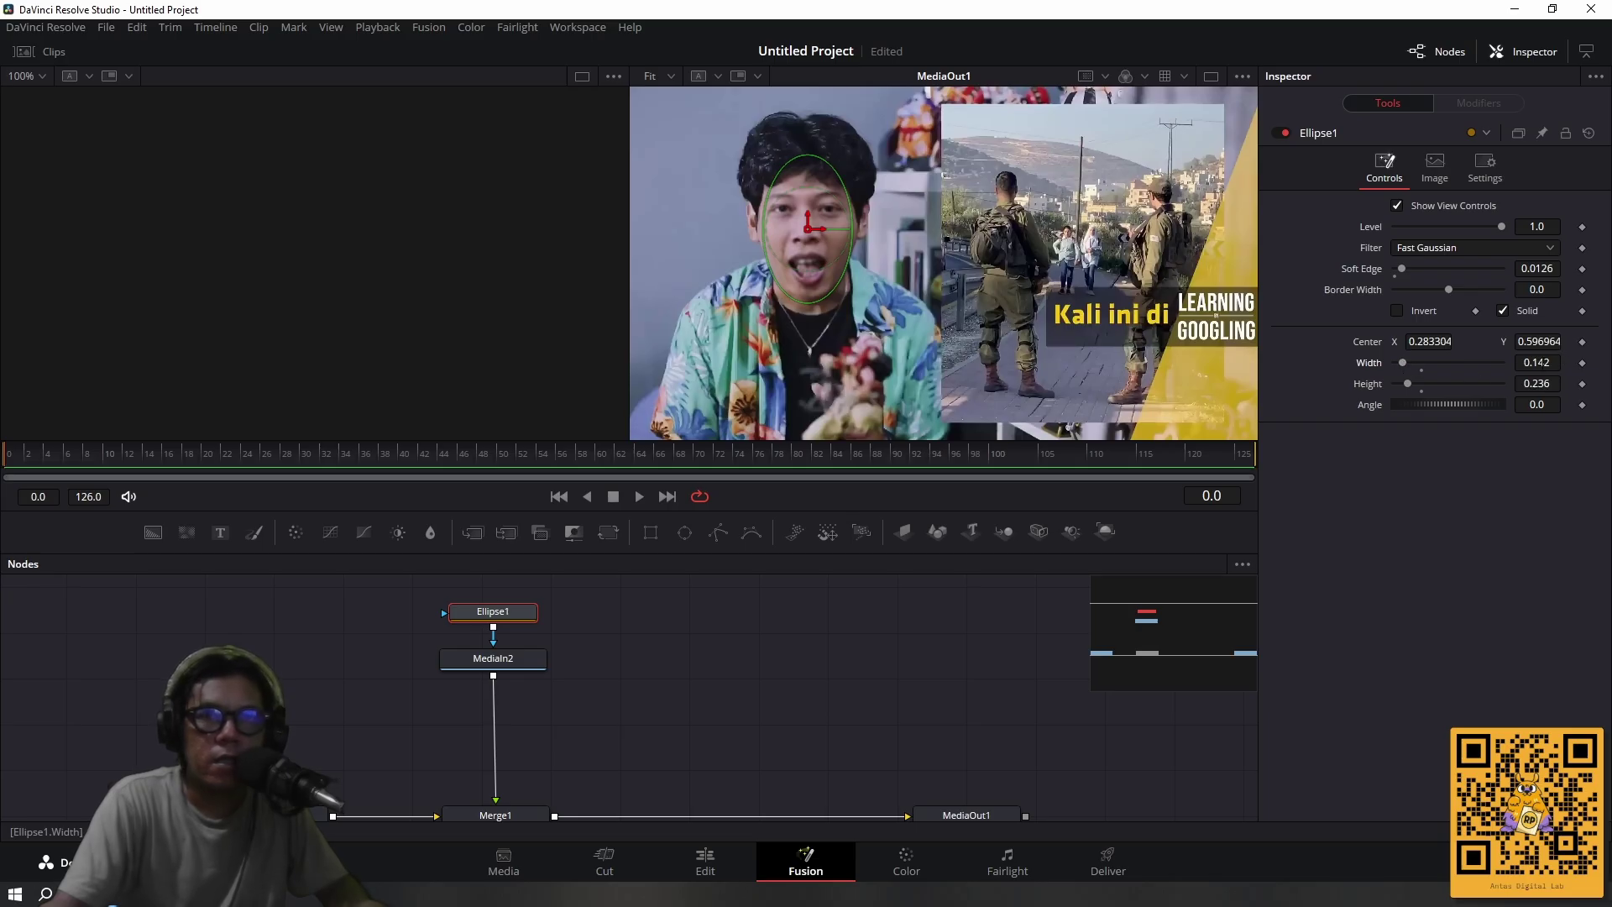
{"action": "left_click", "coordinate": [1536, 362]}
{"action": "type", "text": "0.15"}
{"action": "key", "text": "Return"}
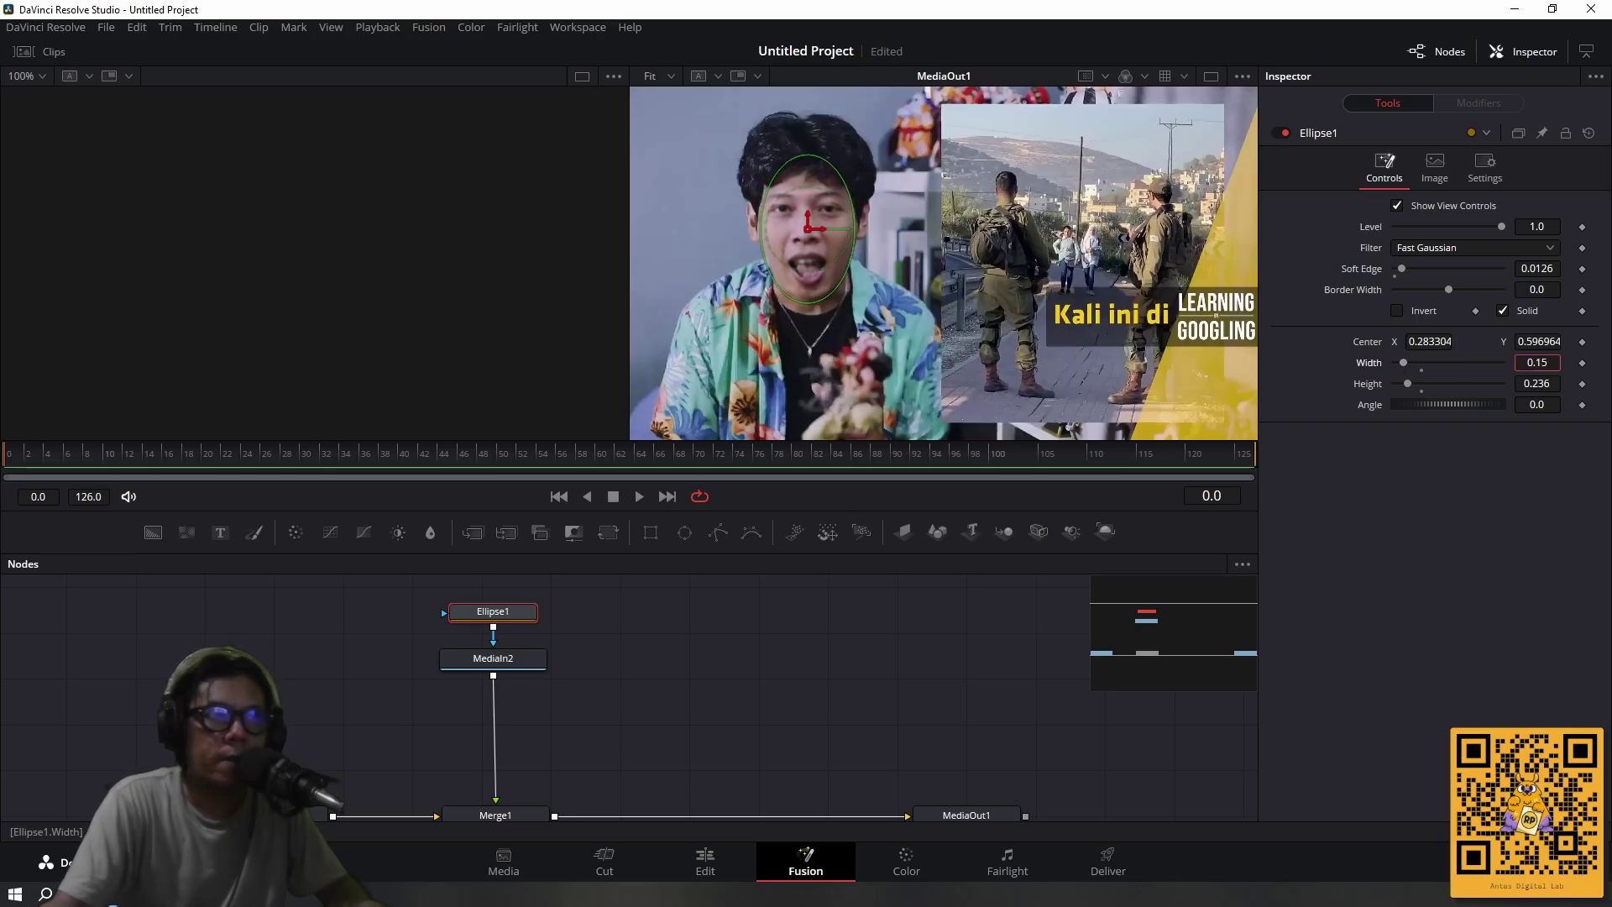
{"action": "key", "text": "Down"}
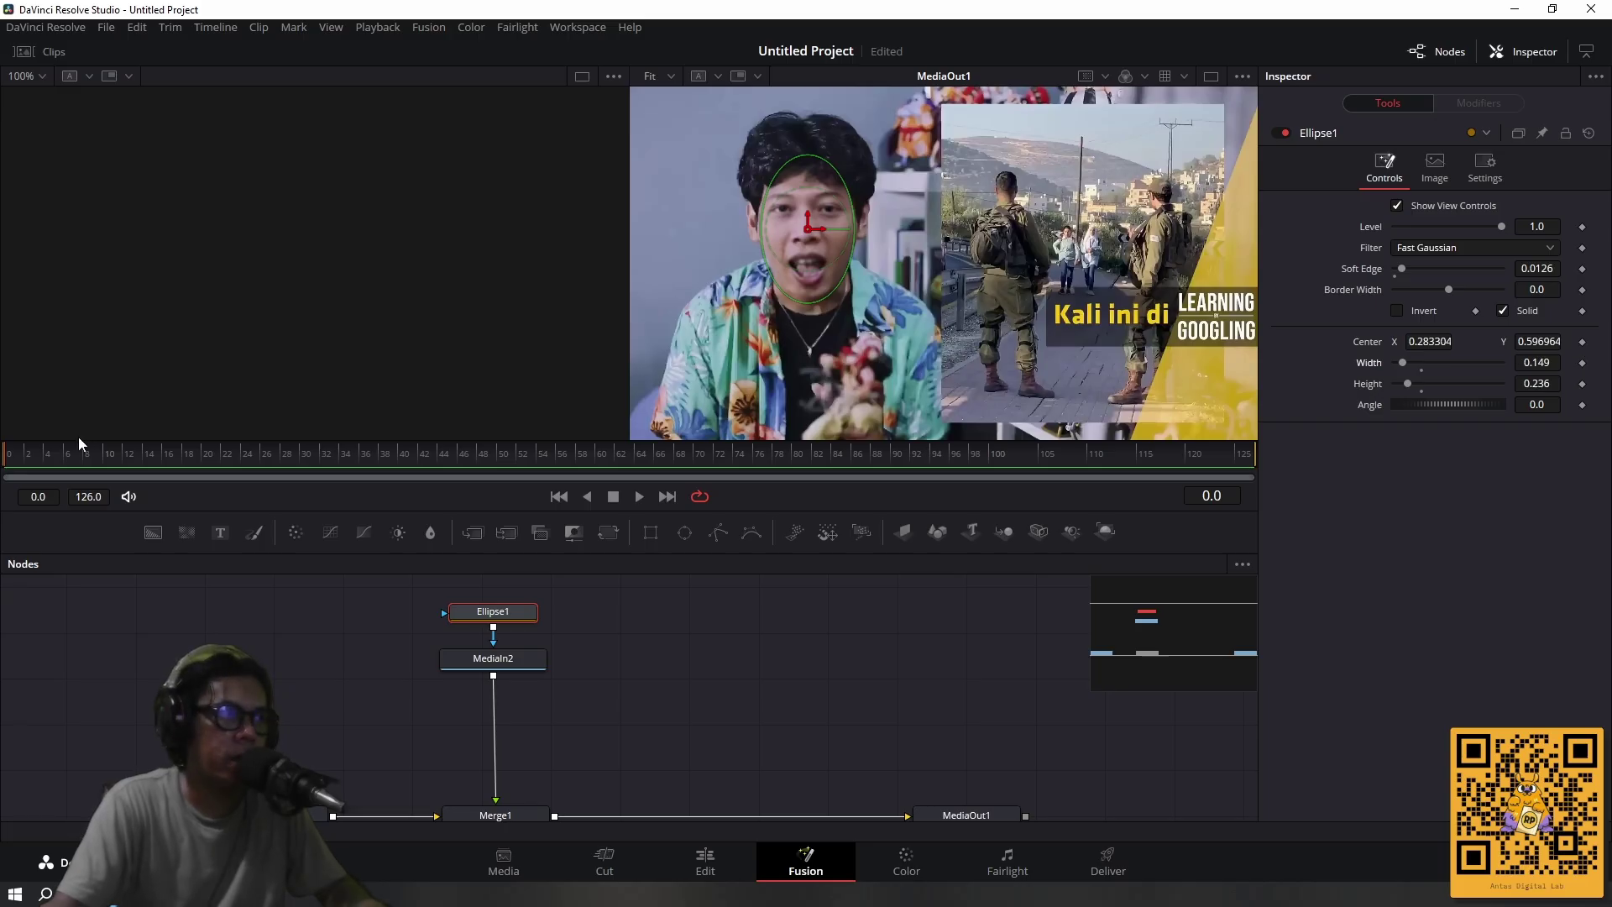
Keyframe the ellipse's centre at frame 0, and move it to about X 0.274, Y 0.609 at frame 6.
{"action": "left_click", "coordinate": [1583, 342]}
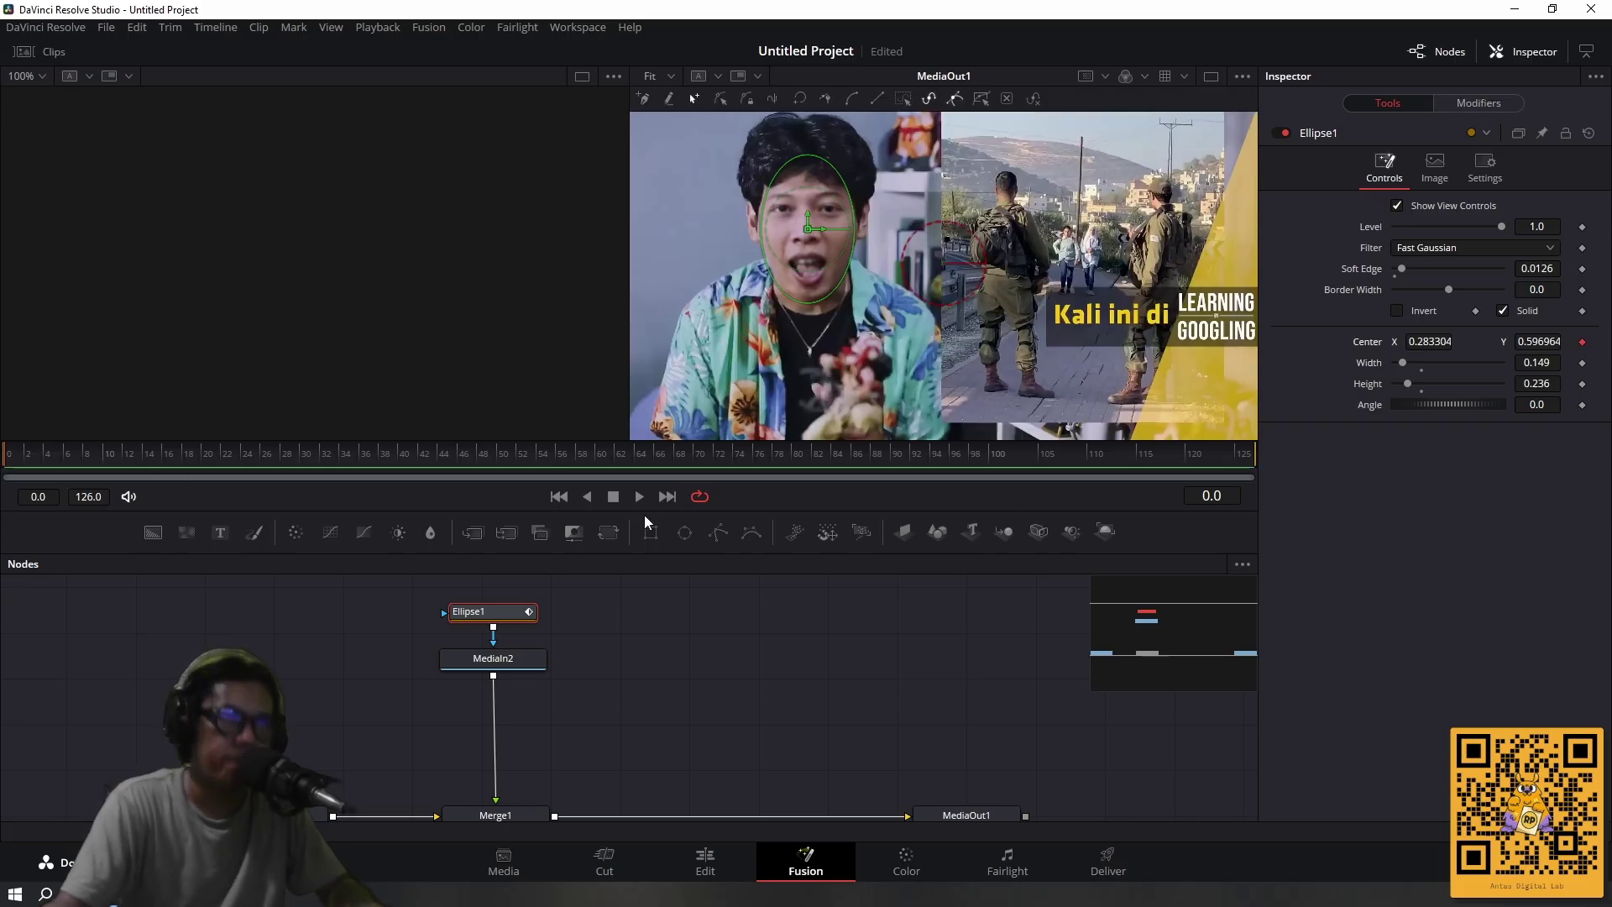
{"action": "left_click", "coordinate": [23, 458]}
{"action": "left_click_drag", "start_coordinate": [24, 457], "coordinate": [68, 480]}
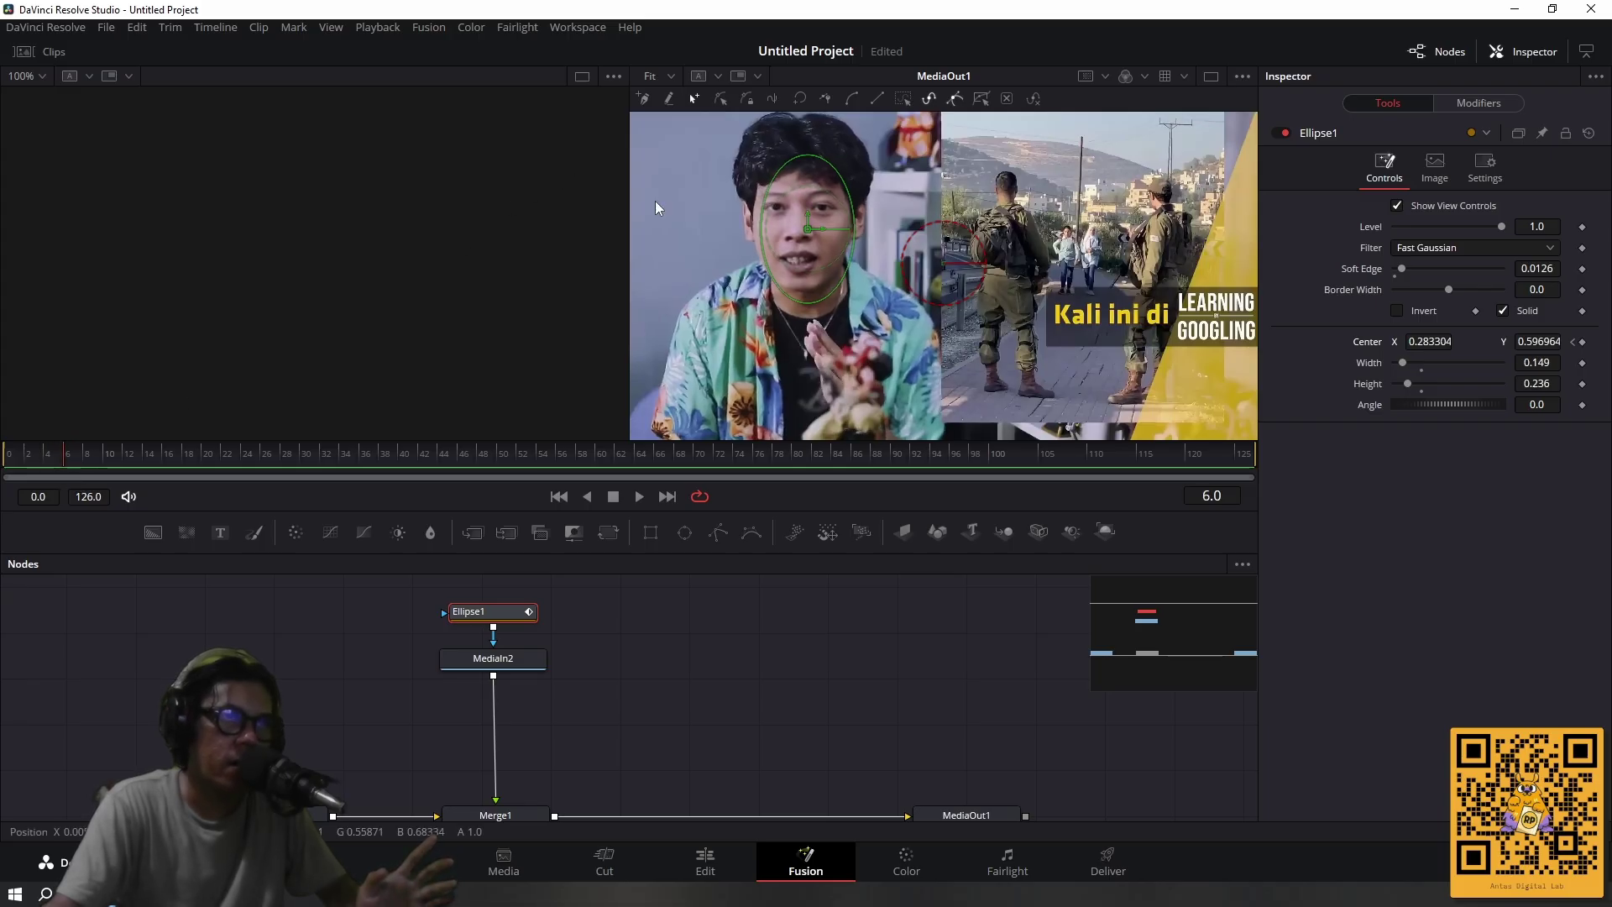
{"action": "left_click_drag", "start_coordinate": [823, 231], "coordinate": [802, 218]}
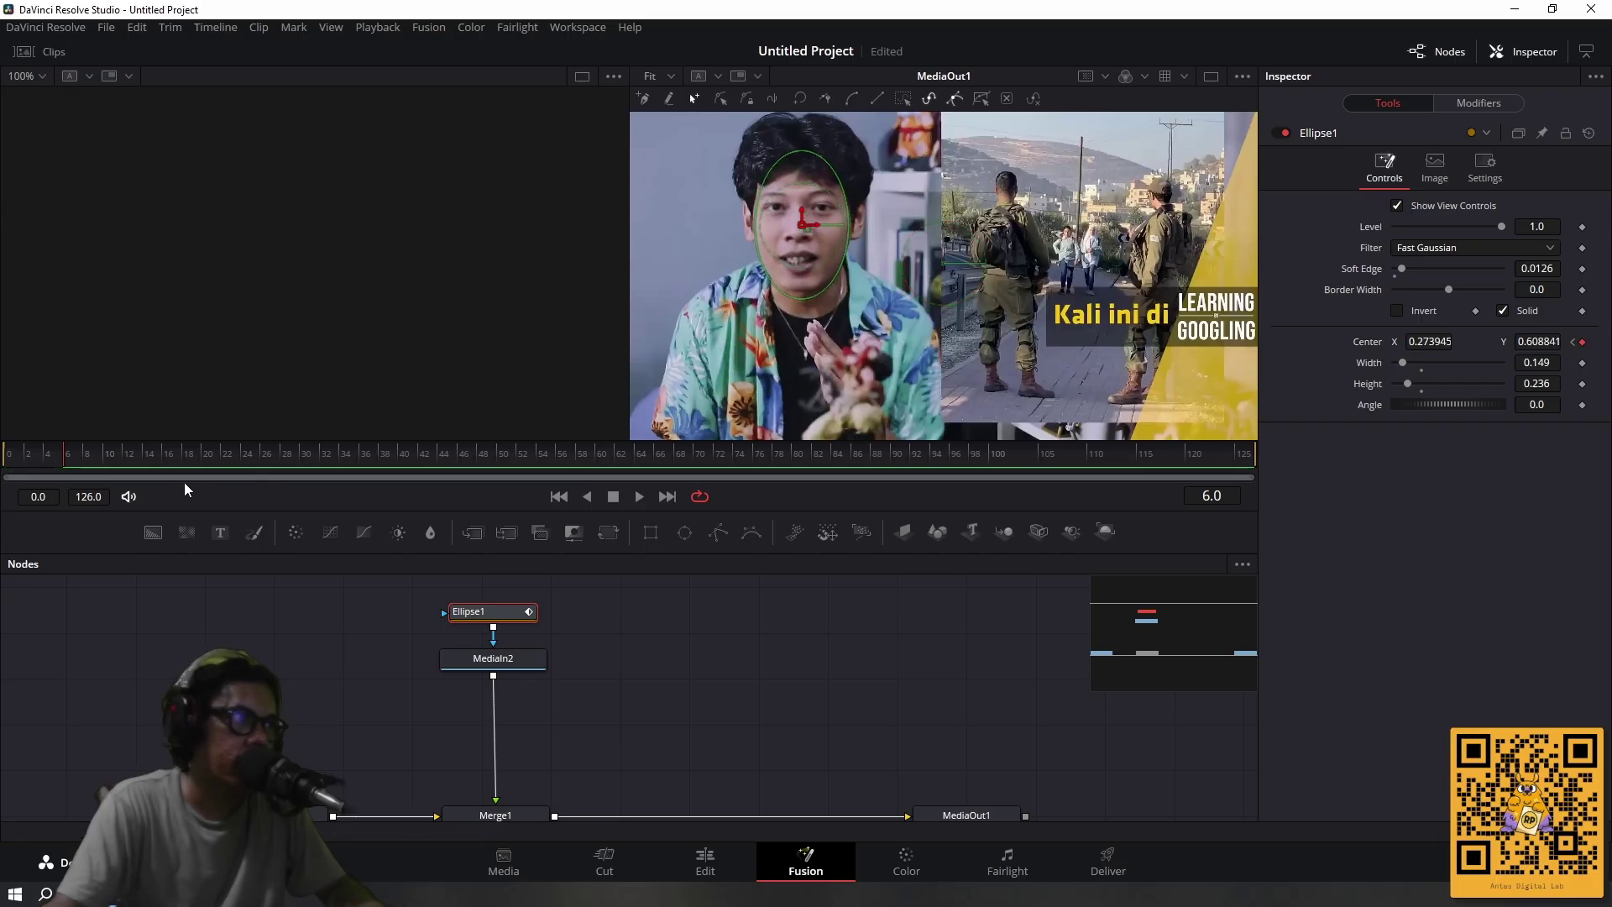
Keyframe the ellipse's centre over the face at about X 0.278, Y 0.609 on frame 14 and X 0.297, Y 0.623 on frame 22.
{"action": "left_click_drag", "start_coordinate": [67, 451], "coordinate": [145, 459]}
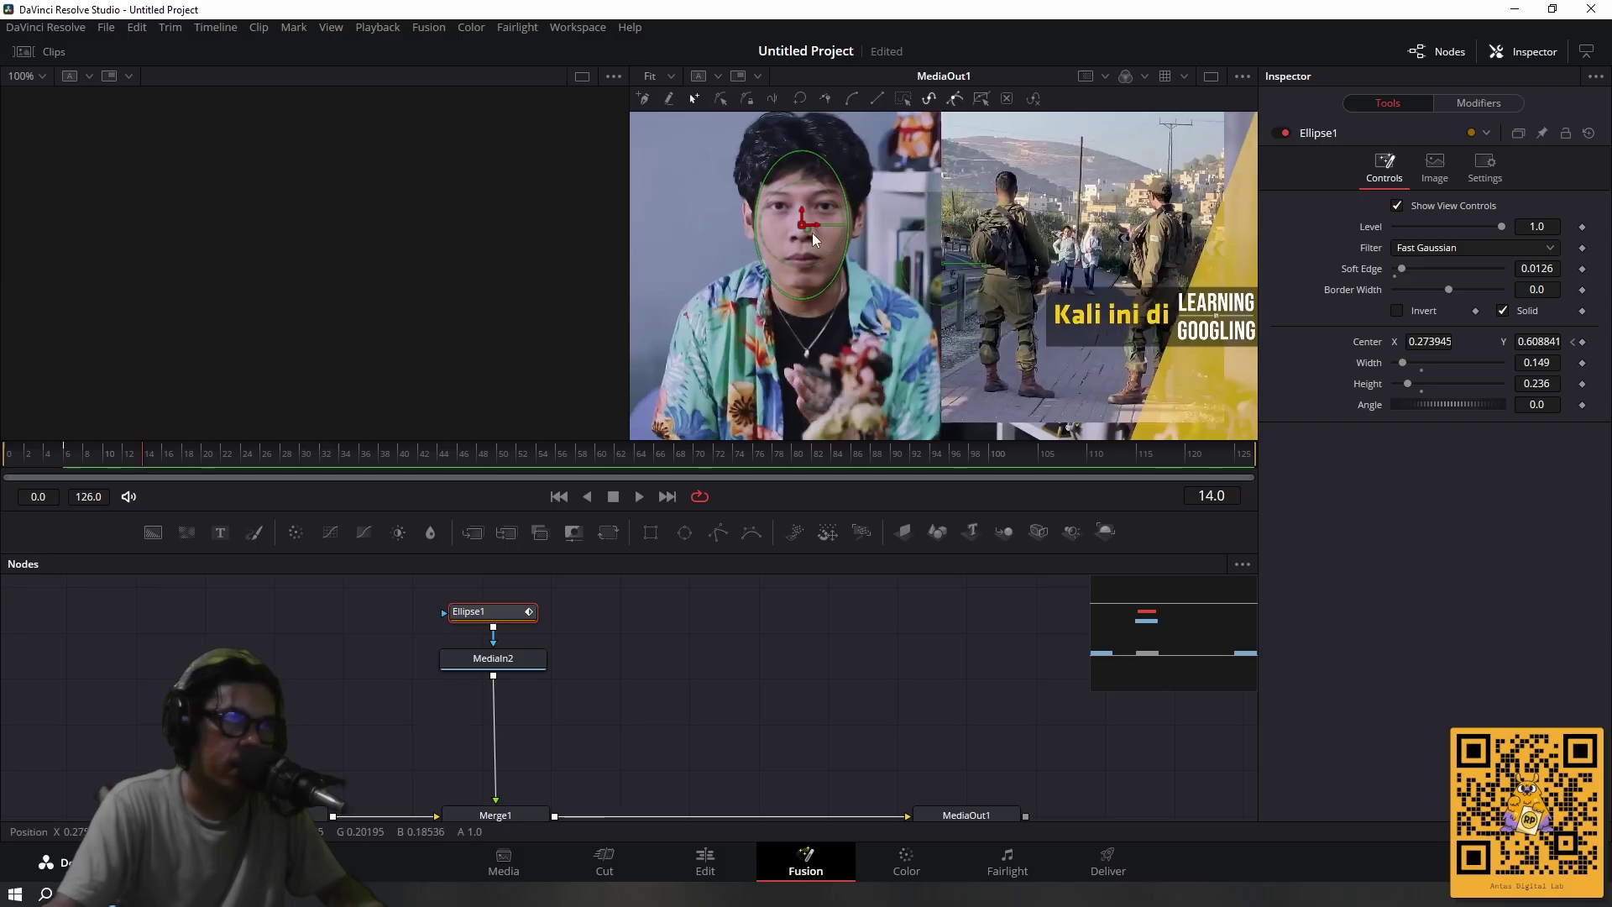
{"action": "left_click_drag", "start_coordinate": [815, 228], "coordinate": [817, 226]}
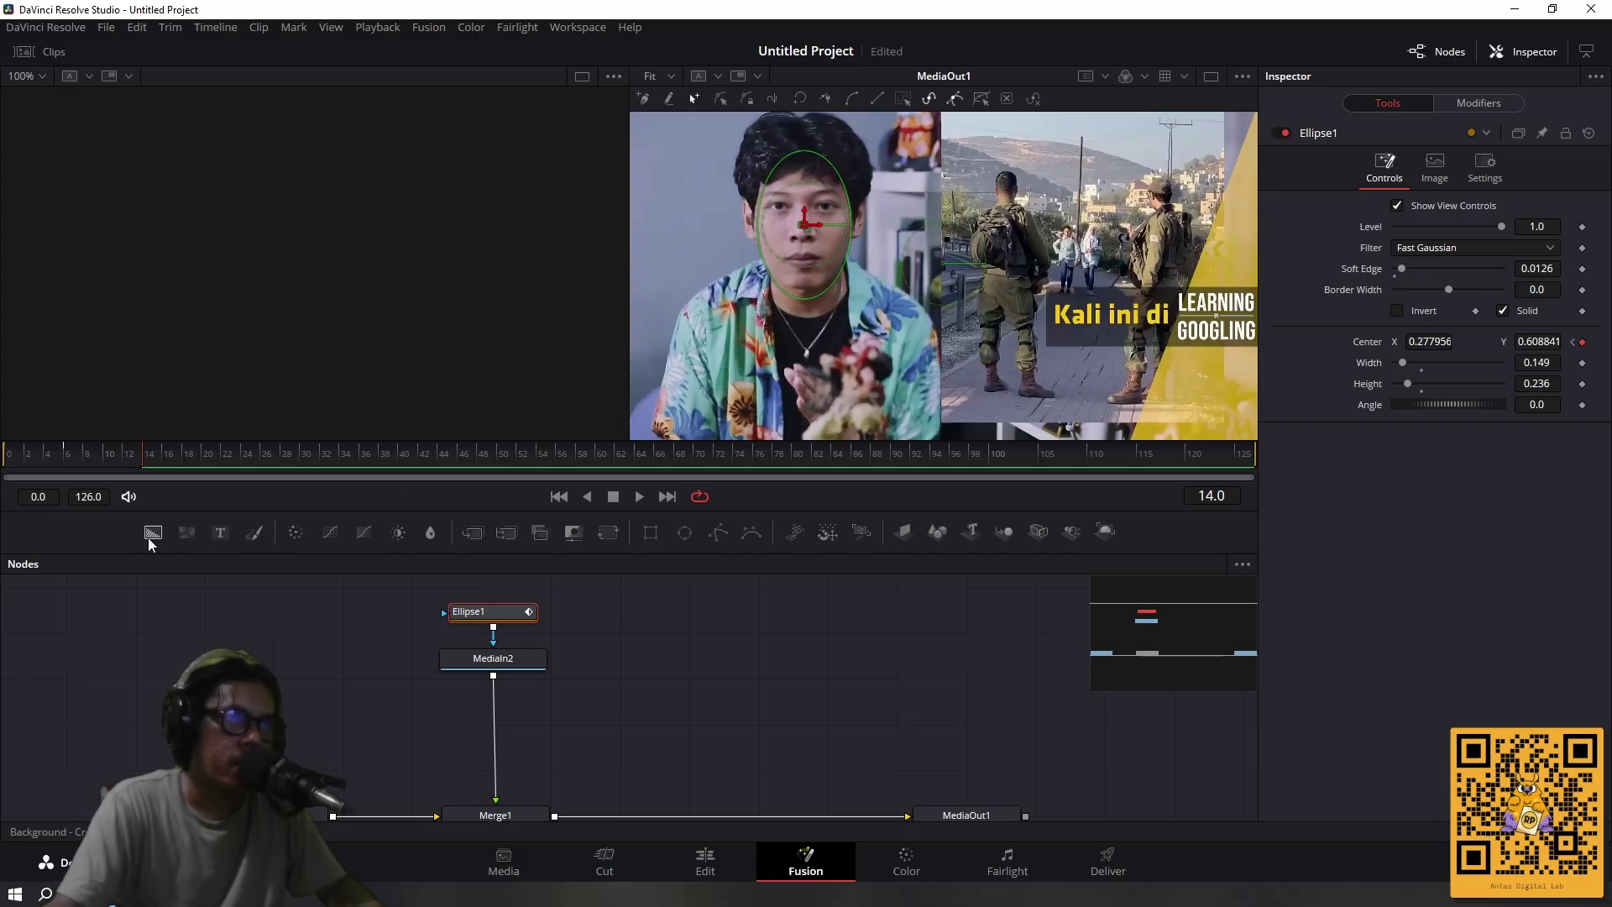
{"action": "left_click_drag", "start_coordinate": [144, 454], "coordinate": [228, 457]}
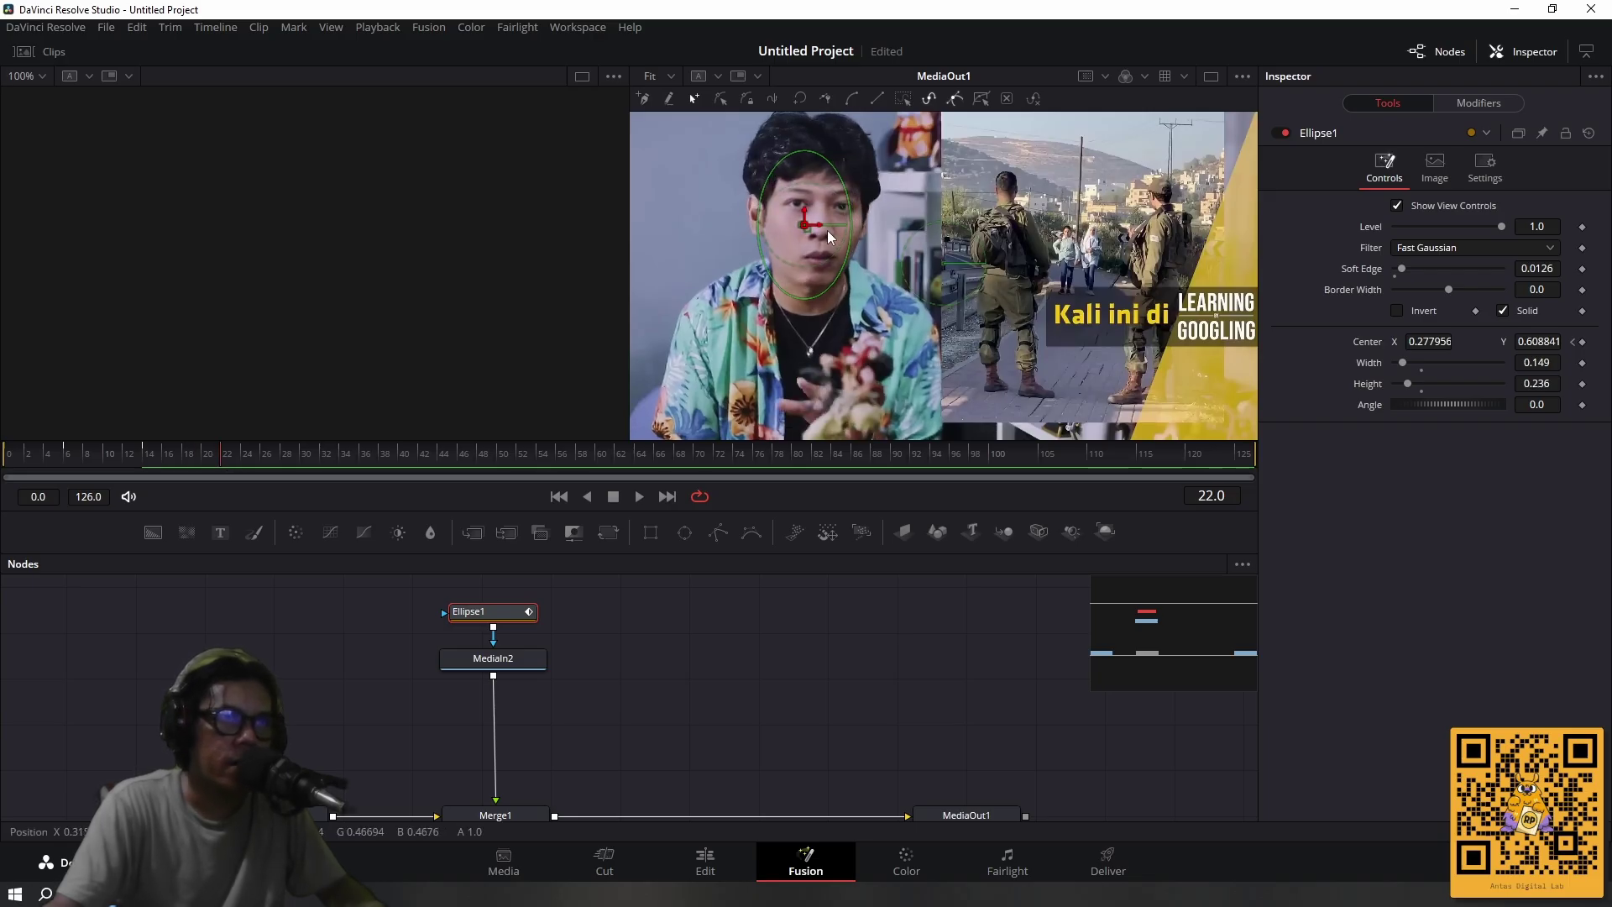
{"action": "left_click_drag", "start_coordinate": [821, 227], "coordinate": [834, 227]}
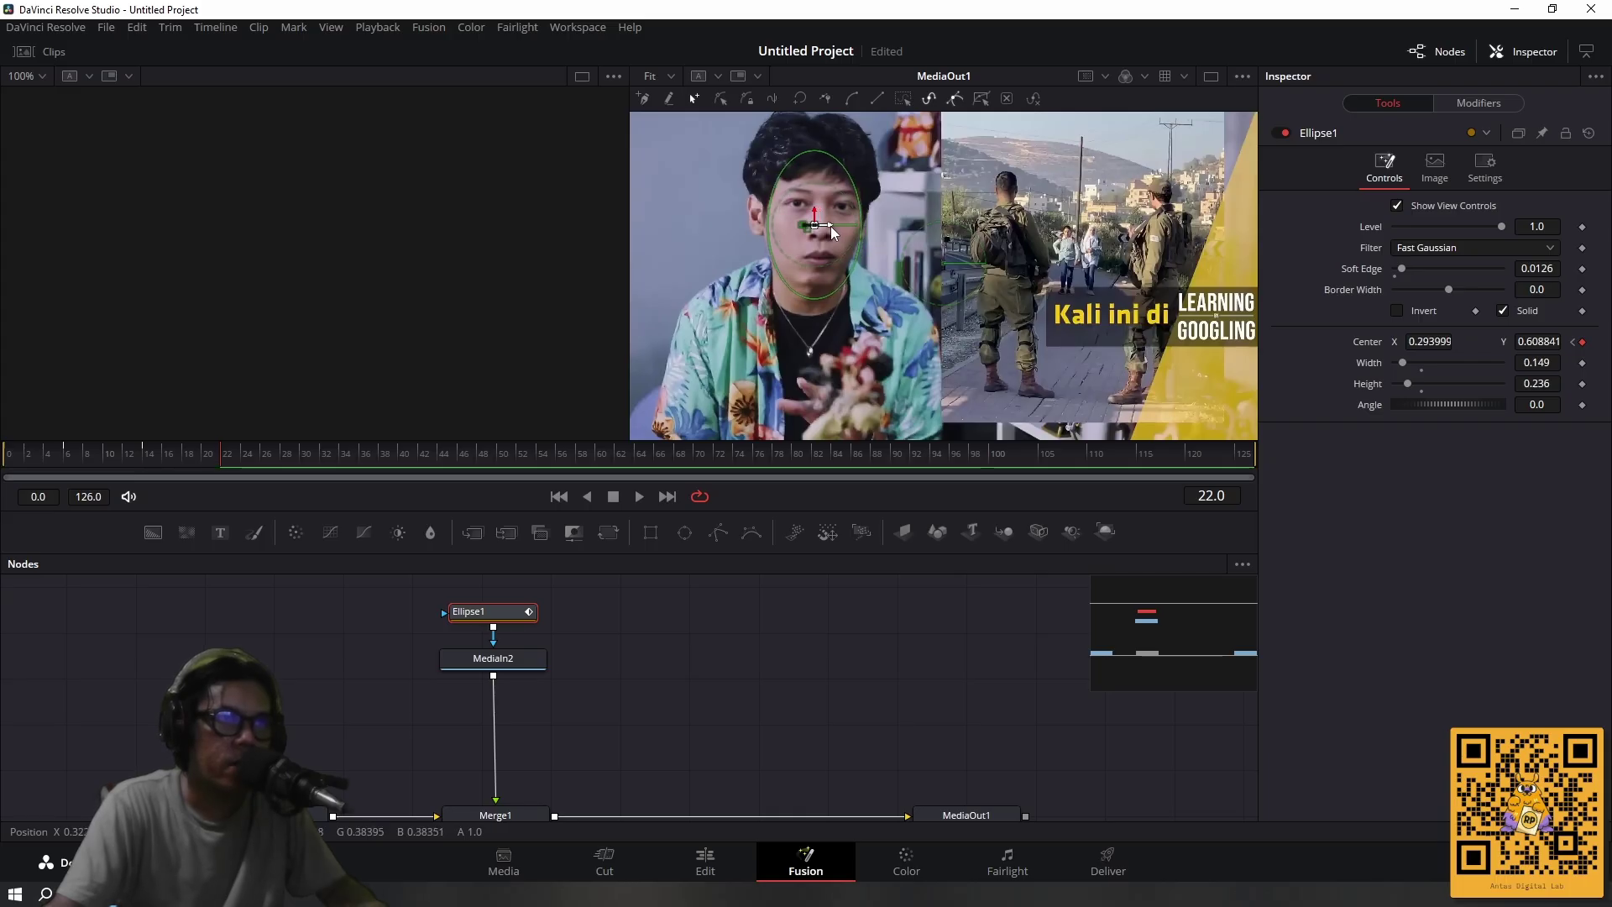
{"action": "mouse_move", "coordinate": [817, 224]}
{"action": "left_mouse_down"}
{"action": "mouse_move", "coordinate": [814, 205]}
{"action": "mouse_move", "coordinate": [832, 225]}
{"action": "left_mouse_up"}
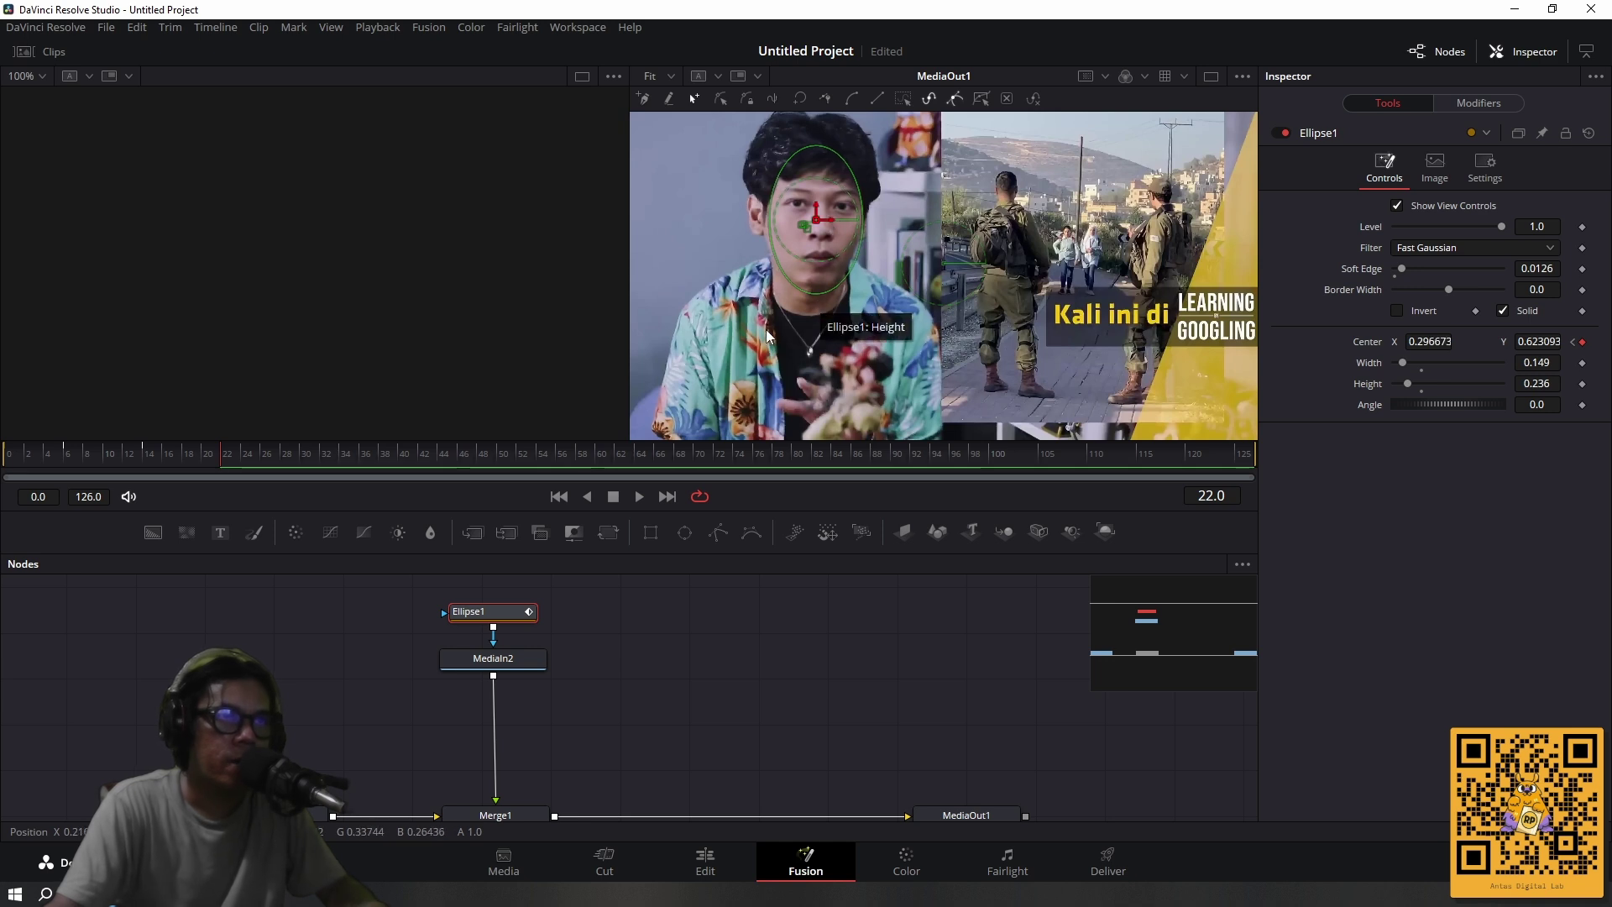
Keyframe the ellipse's centre at about X 0.317, Y 0.623 on frame 26 and X 0.329, Y 0.599 on frame 32.
{"action": "left_click", "coordinate": [233, 460]}
{"action": "left_click_drag", "start_coordinate": [233, 460], "coordinate": [264, 460]}
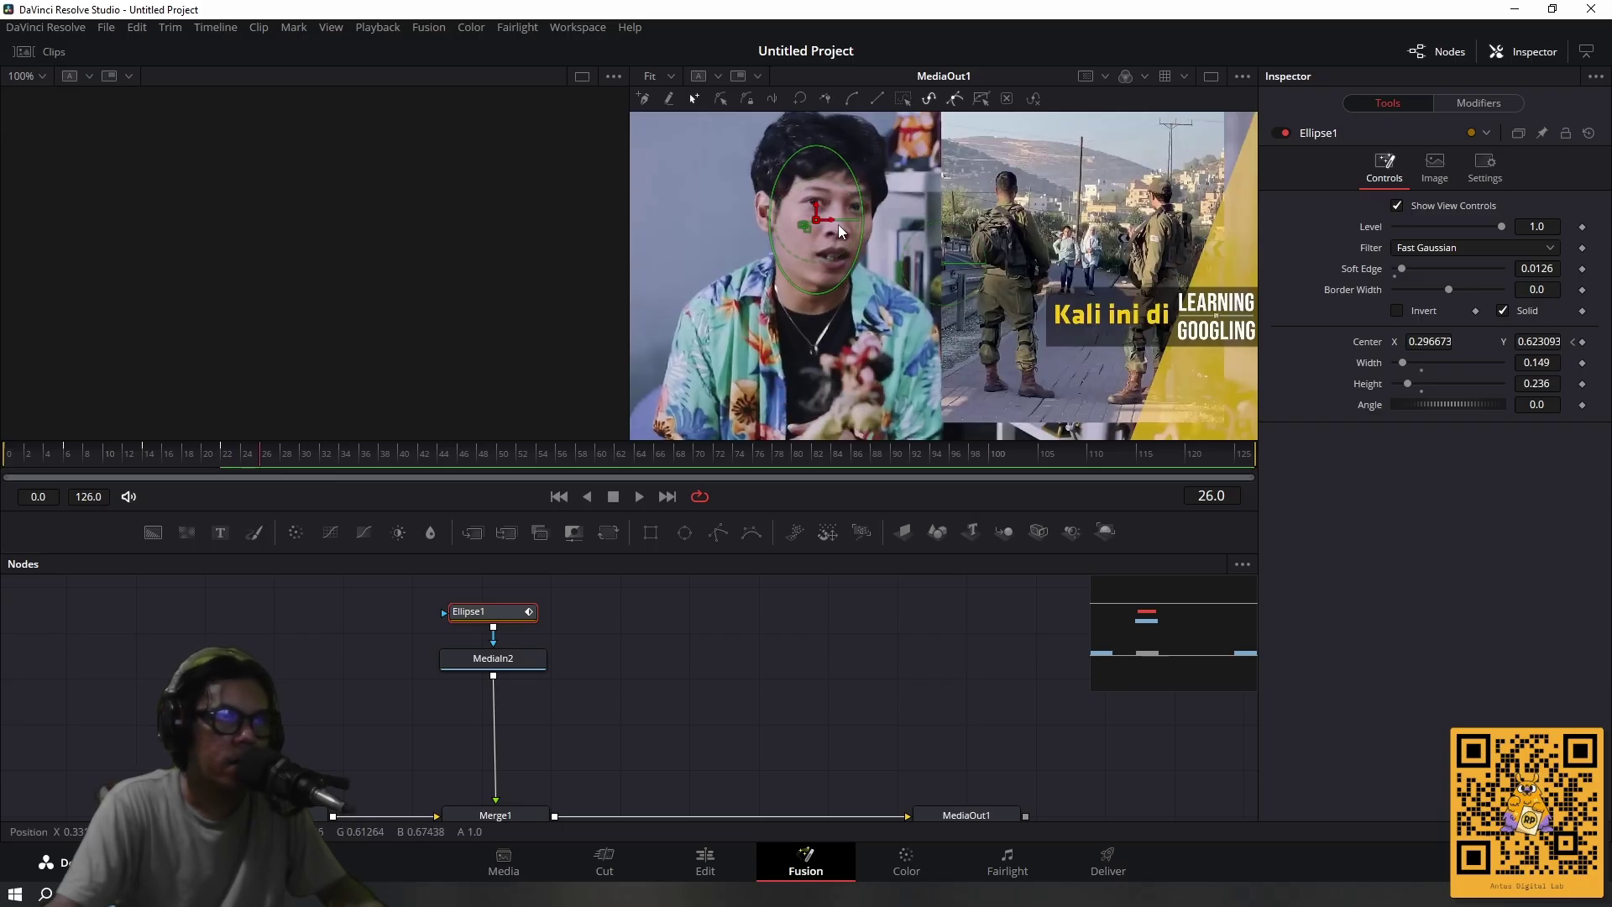
{"action": "left_click_drag", "start_coordinate": [827, 220], "coordinate": [841, 220]}
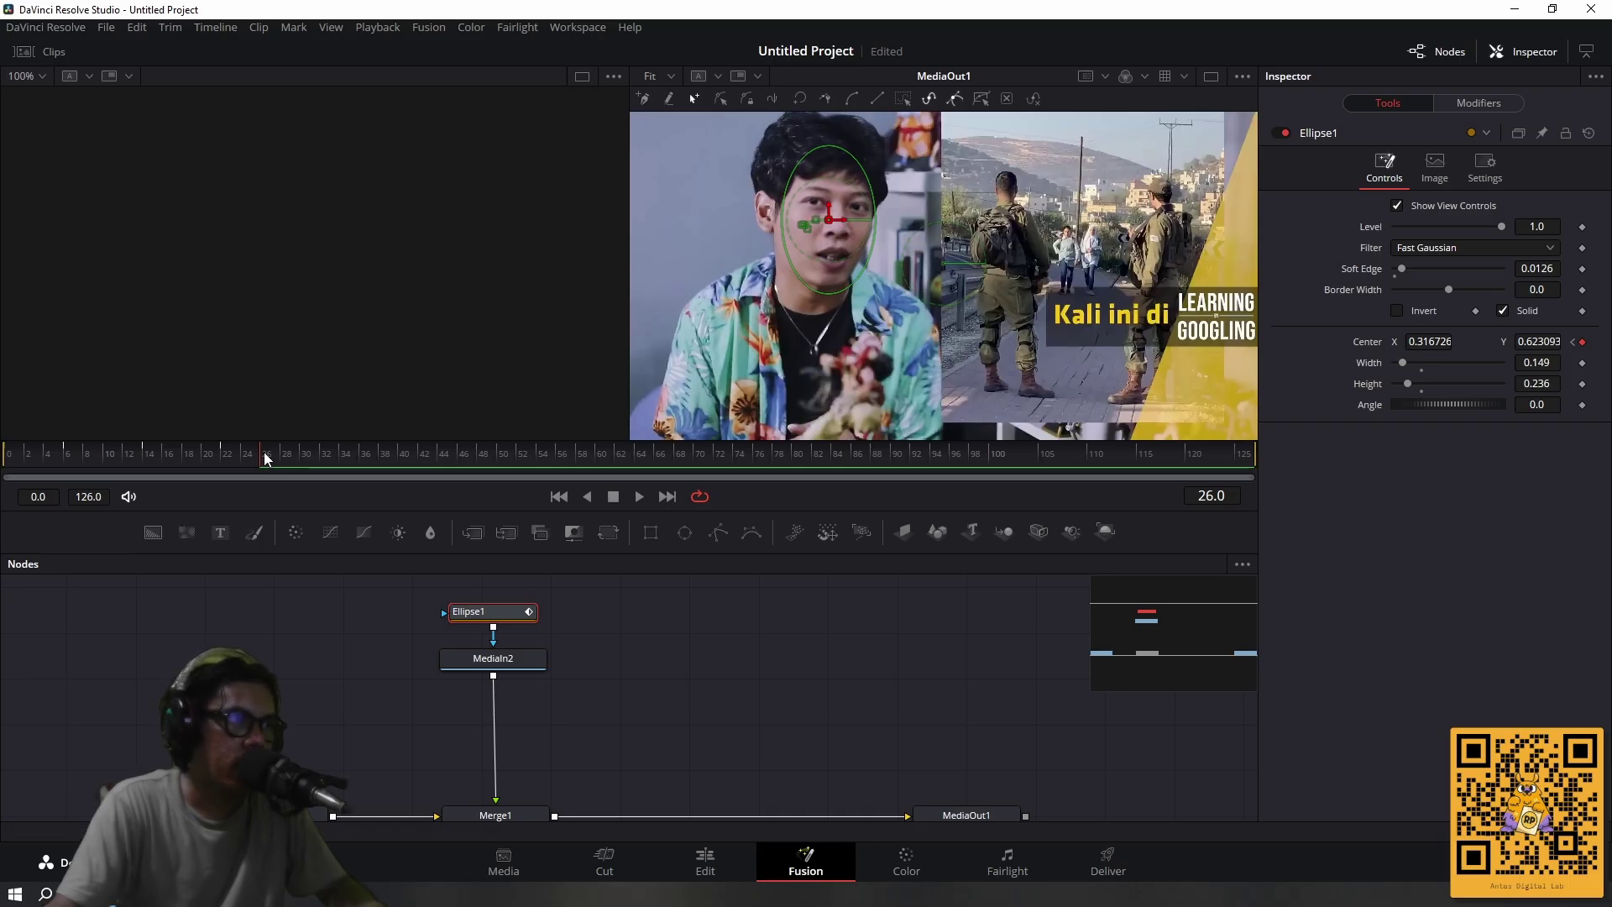
{"action": "left_click_drag", "start_coordinate": [268, 454], "coordinate": [325, 456]}
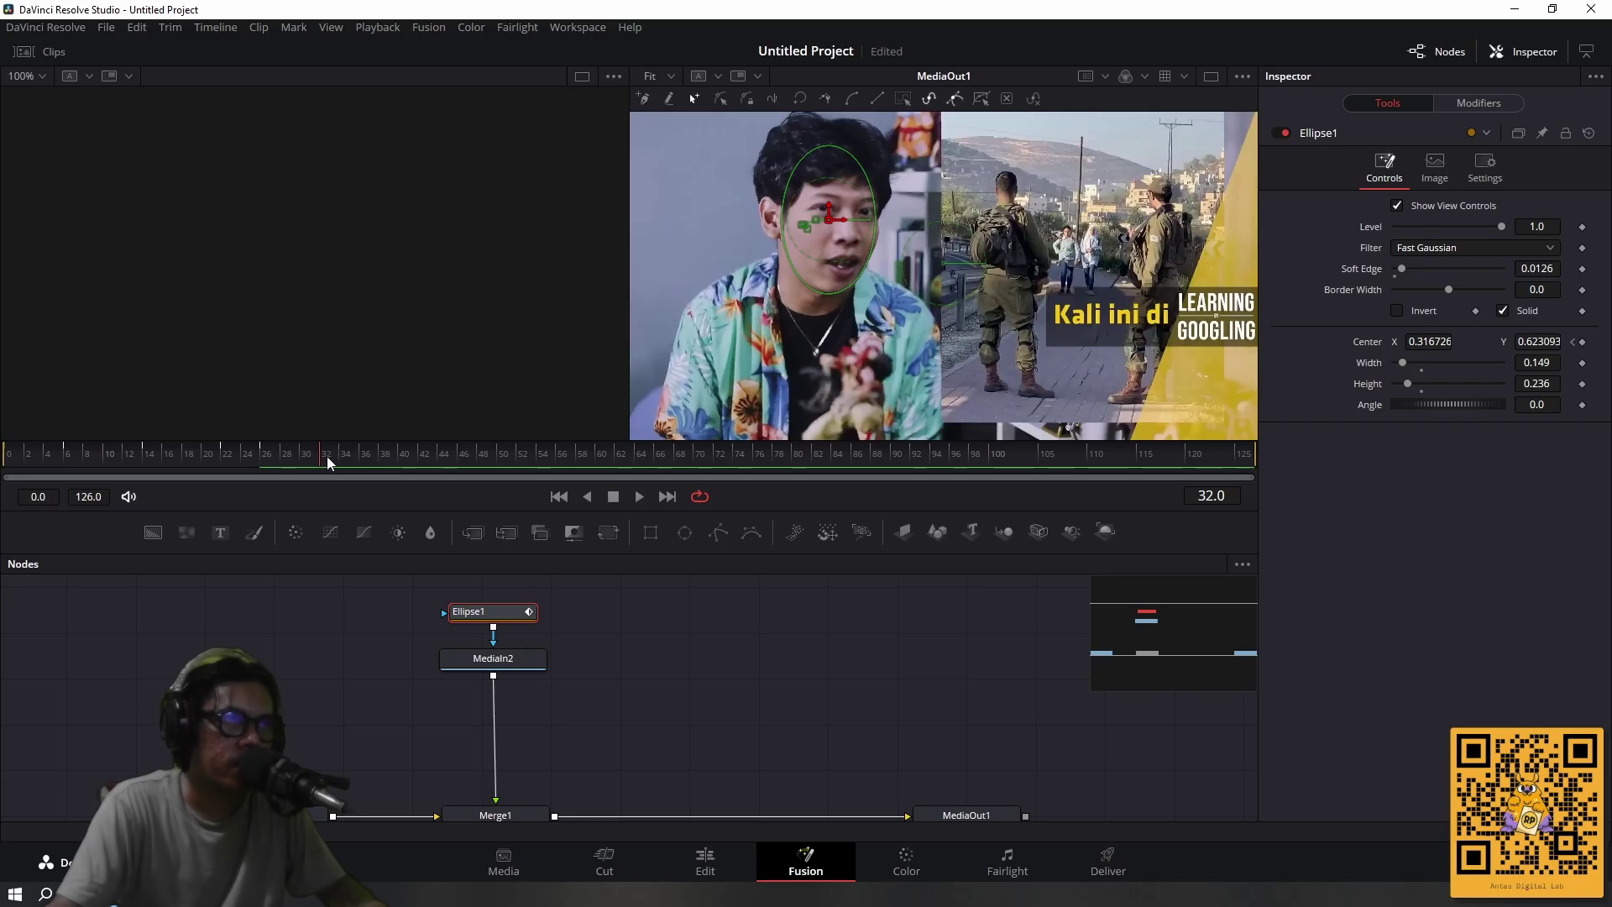
{"action": "left_click_drag", "start_coordinate": [843, 220], "coordinate": [843, 210]}
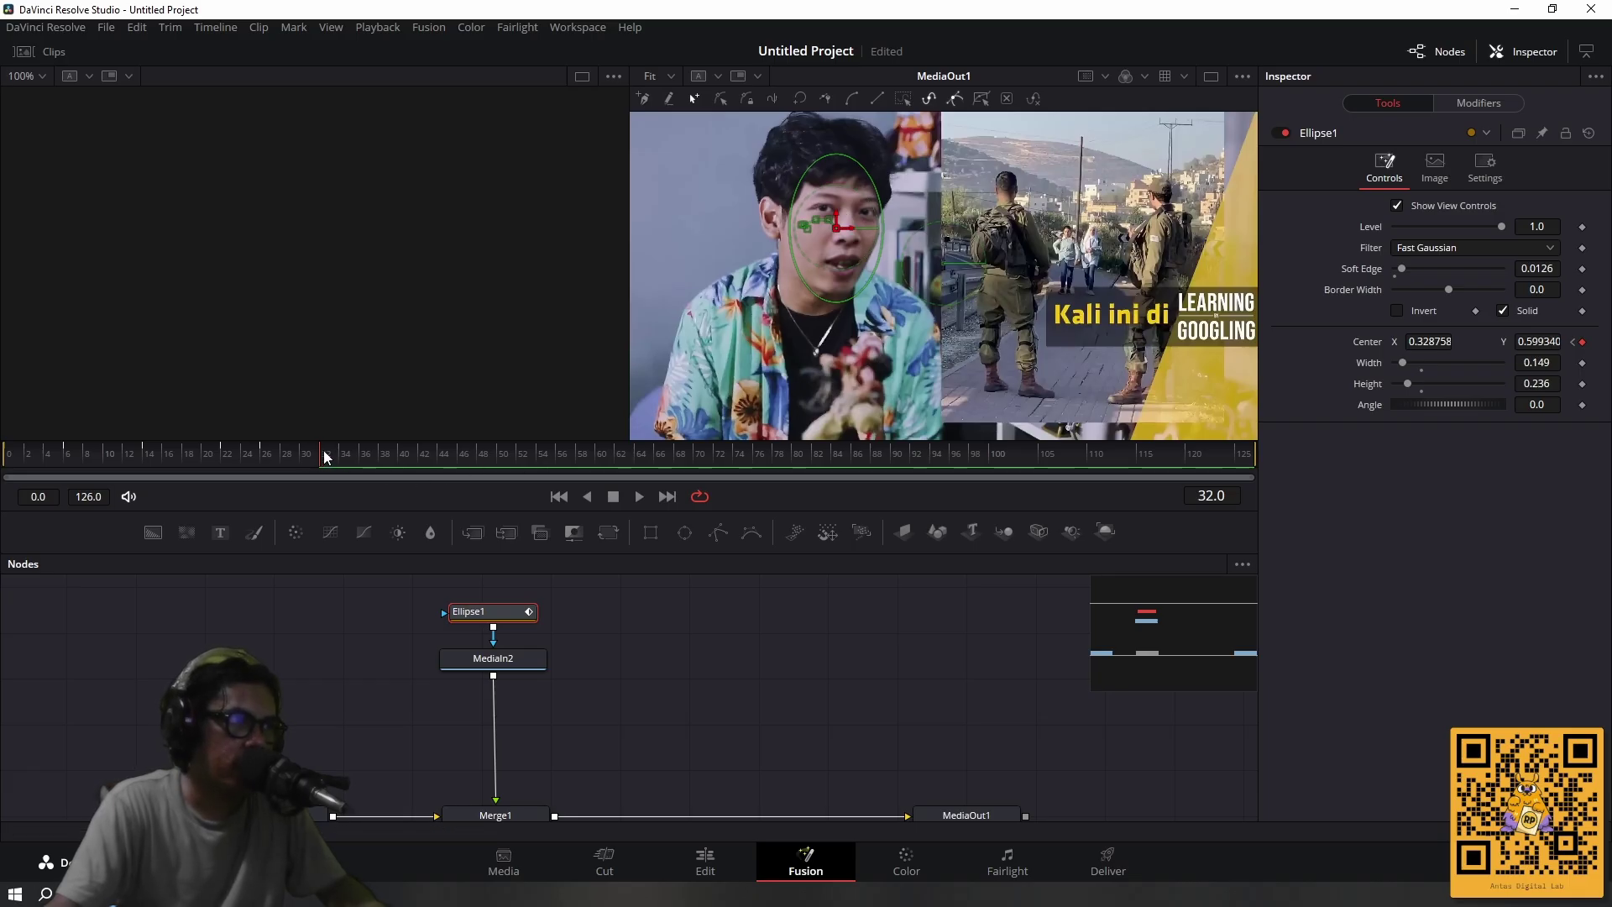
Keyframe the ellipse's centre at about X 0.327, Y 0.585 on frame 38 and X 0.317, Y 0.623 on frame 44.
{"action": "left_click_drag", "start_coordinate": [324, 453], "coordinate": [386, 458]}
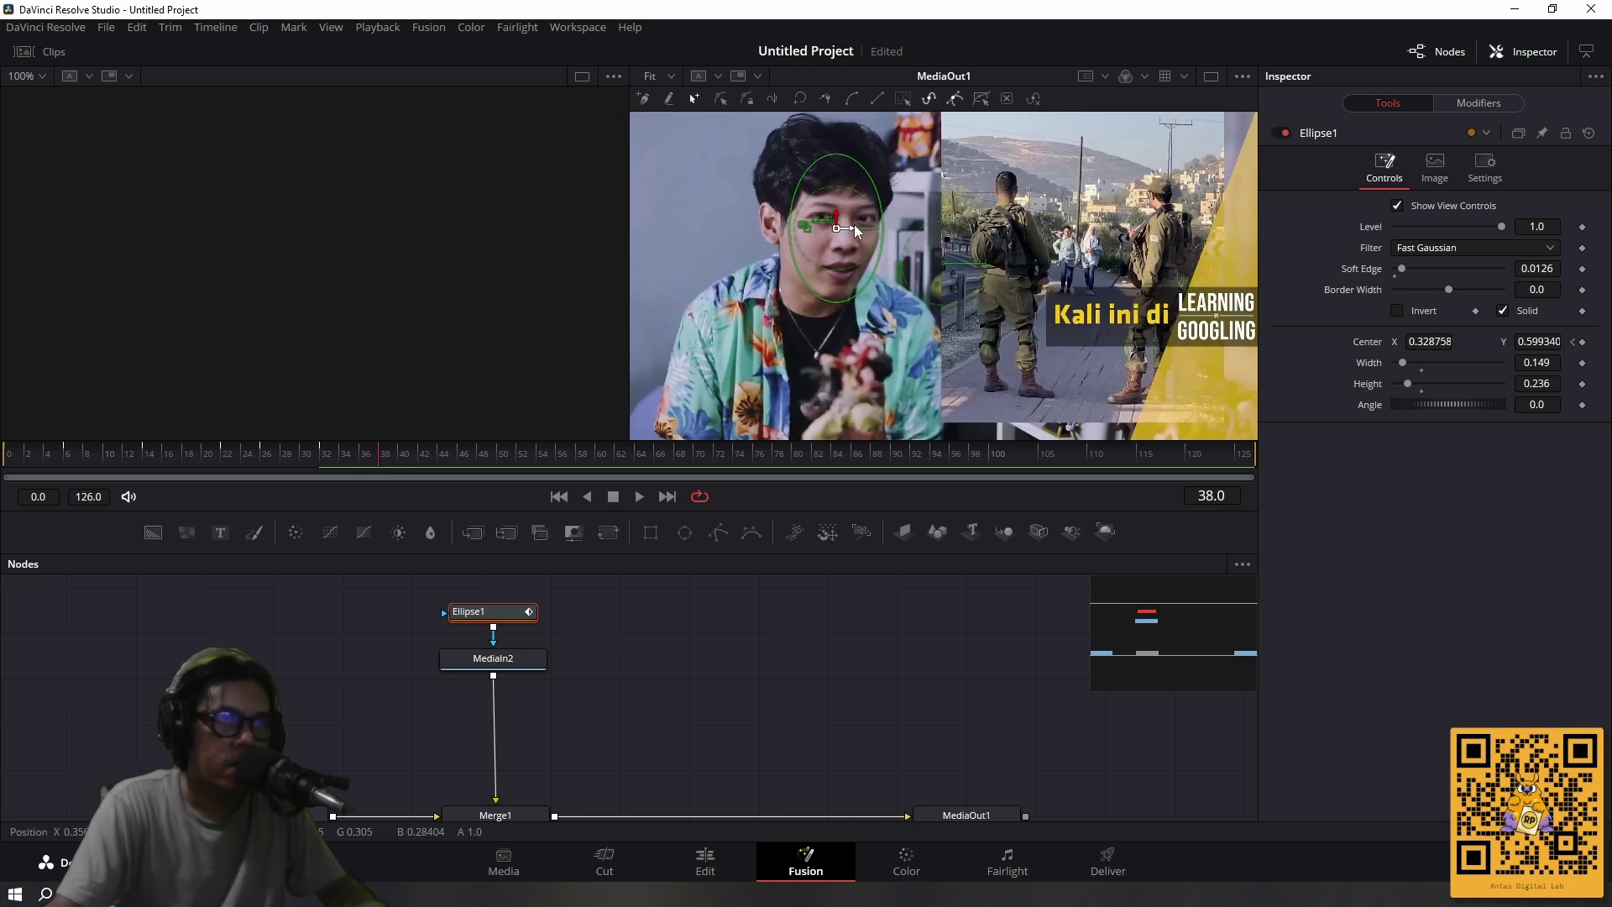
{"action": "mouse_move", "coordinate": [855, 225]}
{"action": "left_mouse_down"}
{"action": "mouse_move", "coordinate": [835, 215]}
{"action": "mouse_move", "coordinate": [849, 234]}
{"action": "left_mouse_up"}
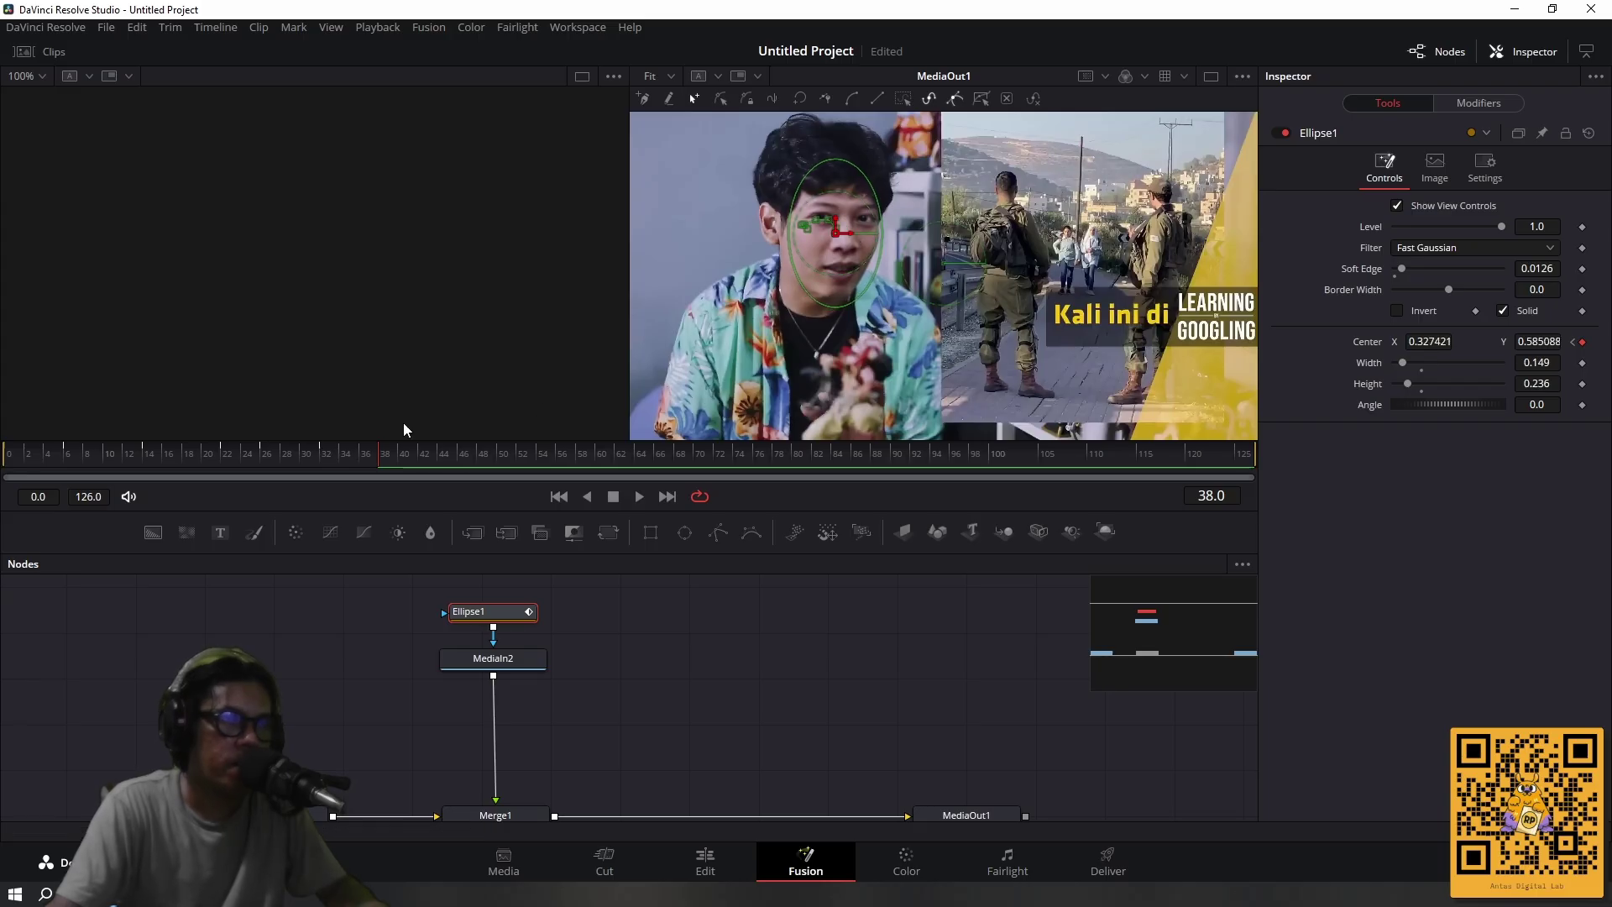
{"action": "left_click_drag", "start_coordinate": [383, 458], "coordinate": [445, 458]}
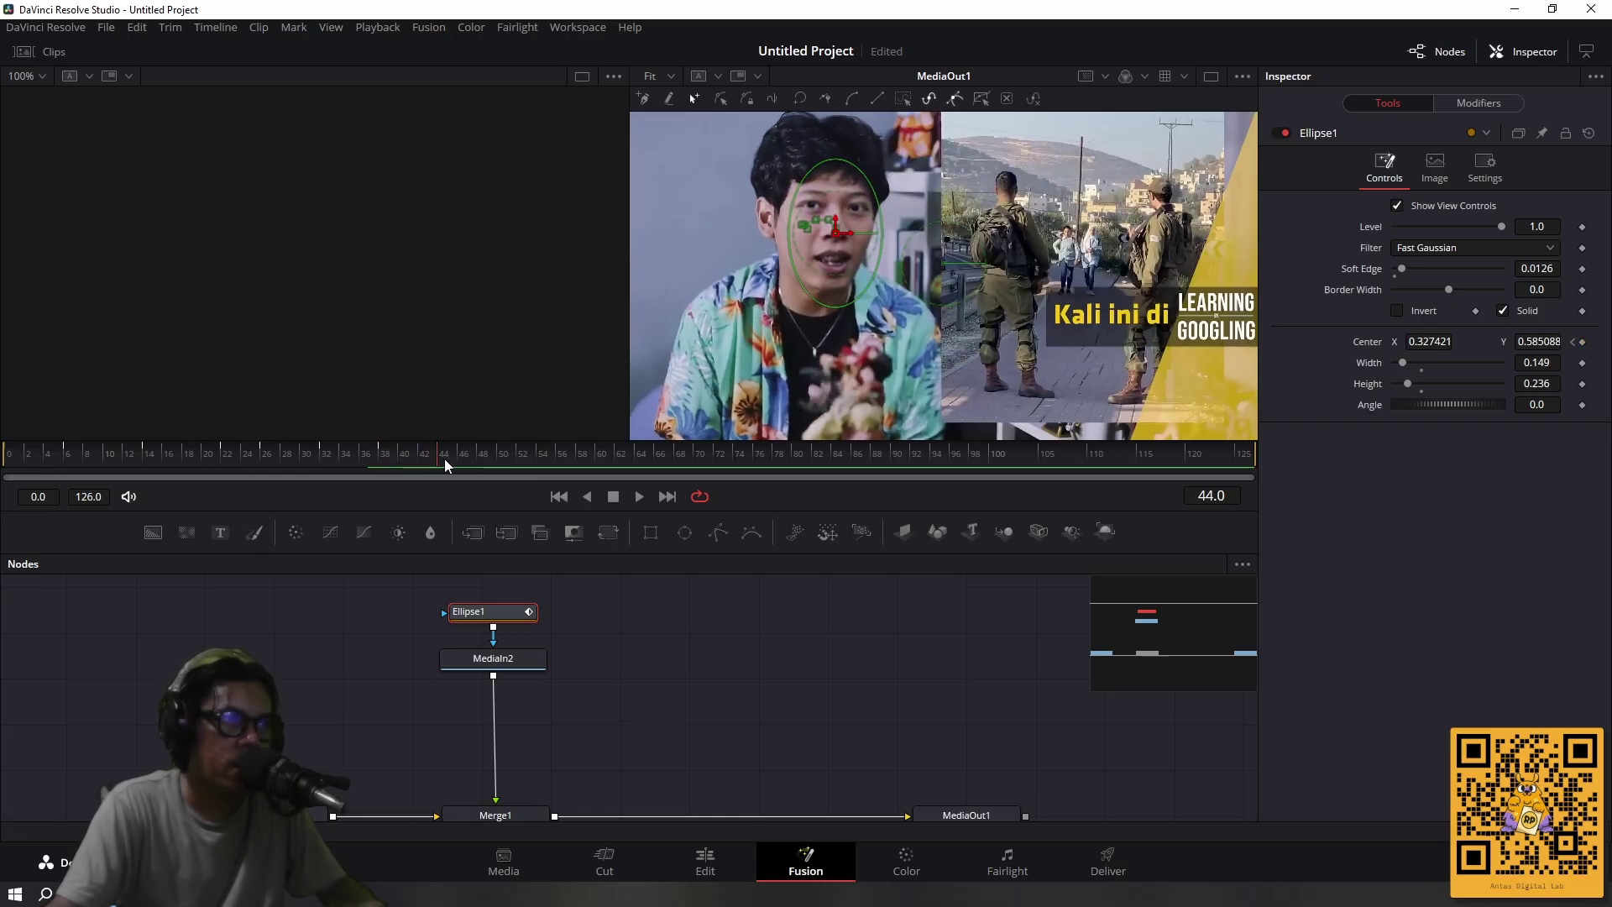
{"action": "left_click_drag", "start_coordinate": [851, 234], "coordinate": [829, 205]}
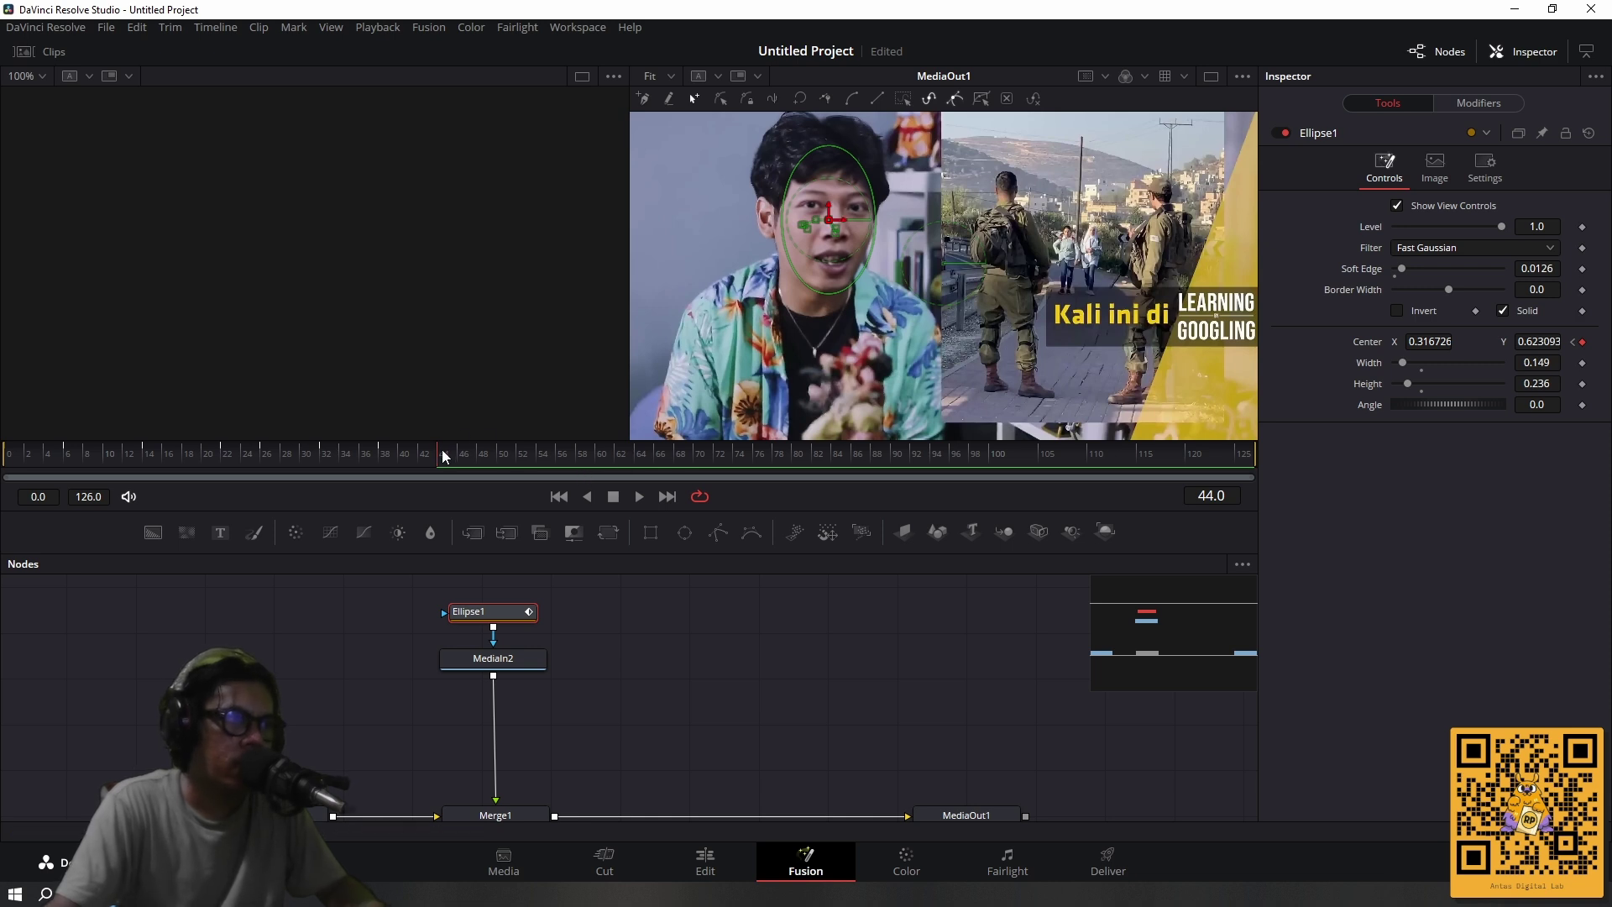
Keyframe the ellipse's centre at about X 0.297, Y 0.644 on frame 54 and X 0.301, Y 0.644 on frame 66.
{"action": "left_click_drag", "start_coordinate": [443, 456], "coordinate": [471, 463]}
{"action": "left_click_drag", "start_coordinate": [511, 456], "coordinate": [544, 456]}
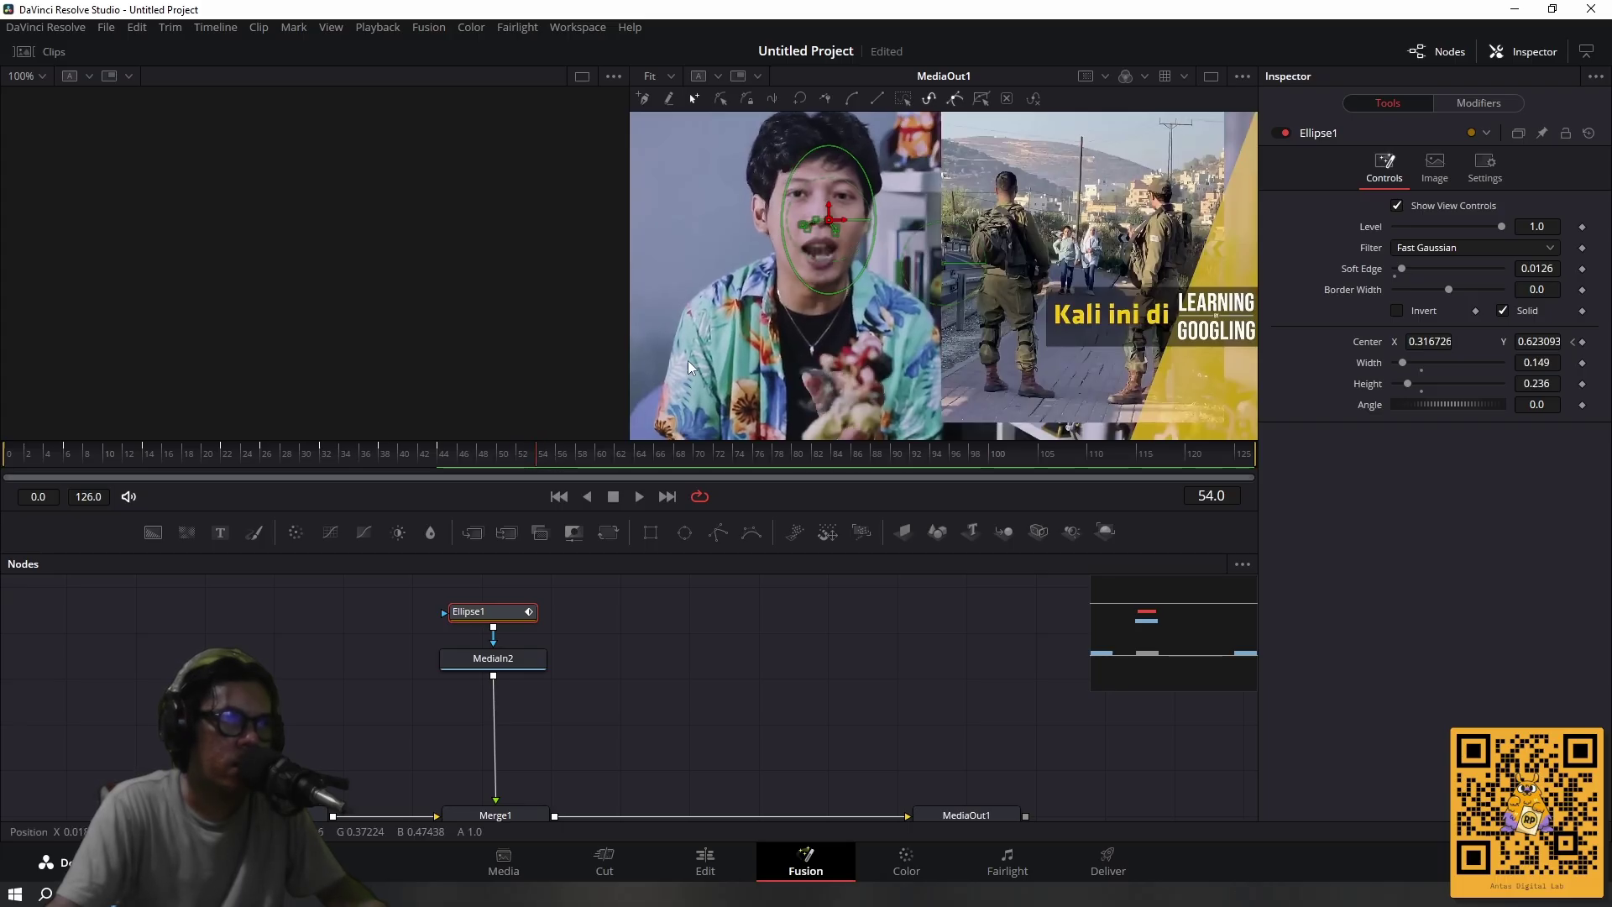
{"action": "left_click_drag", "start_coordinate": [842, 220], "coordinate": [816, 201]}
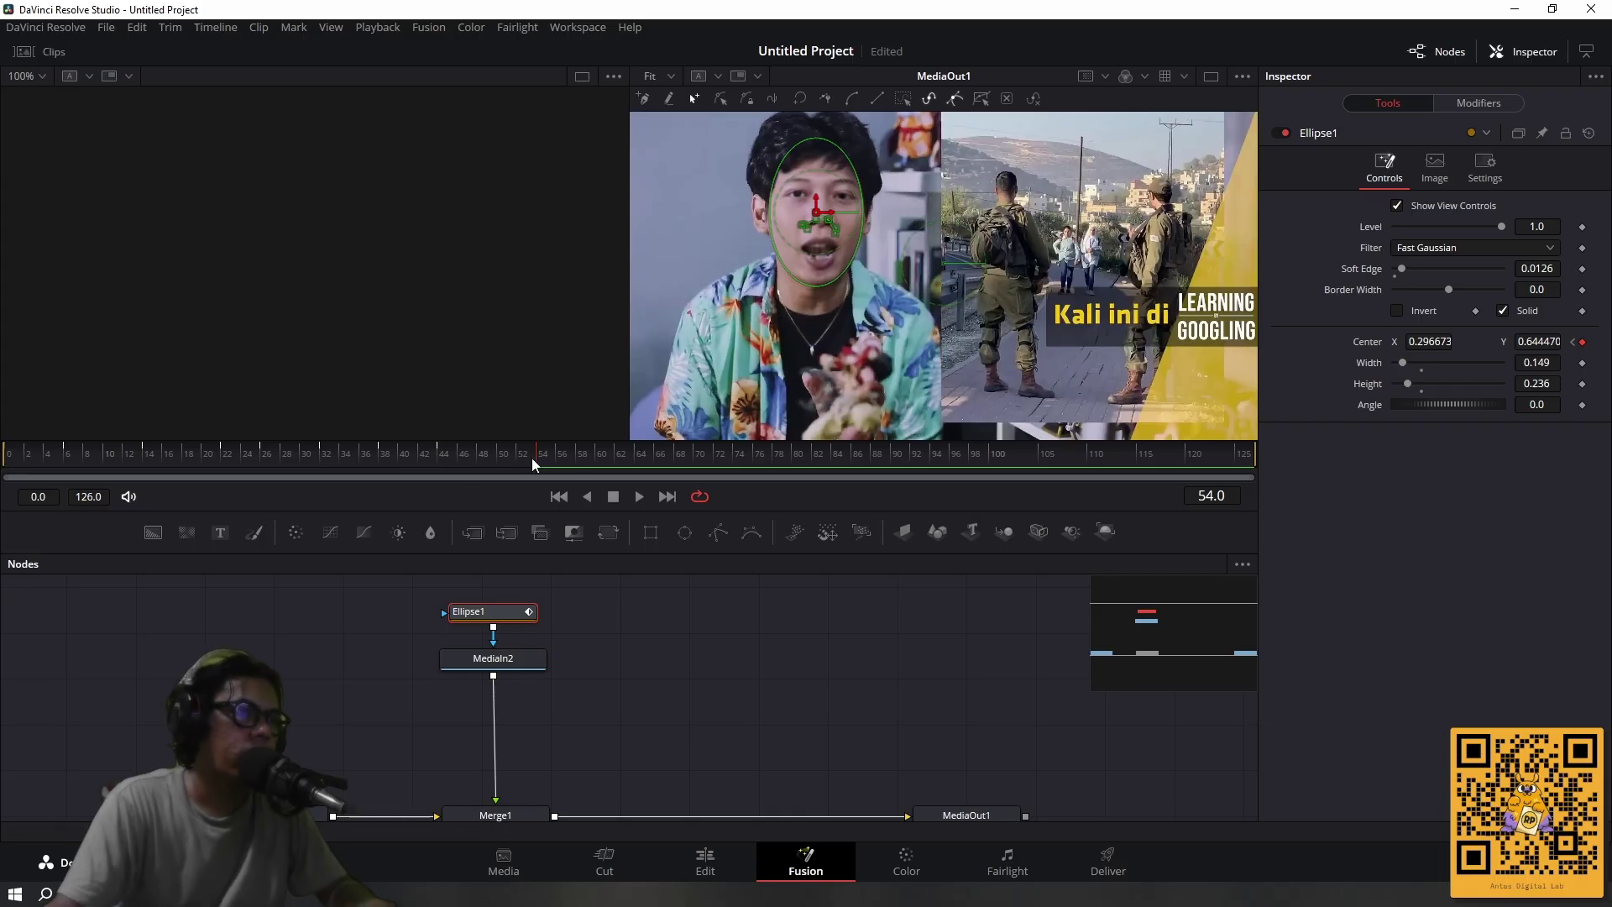
{"action": "left_click_drag", "start_coordinate": [534, 461], "coordinate": [657, 462]}
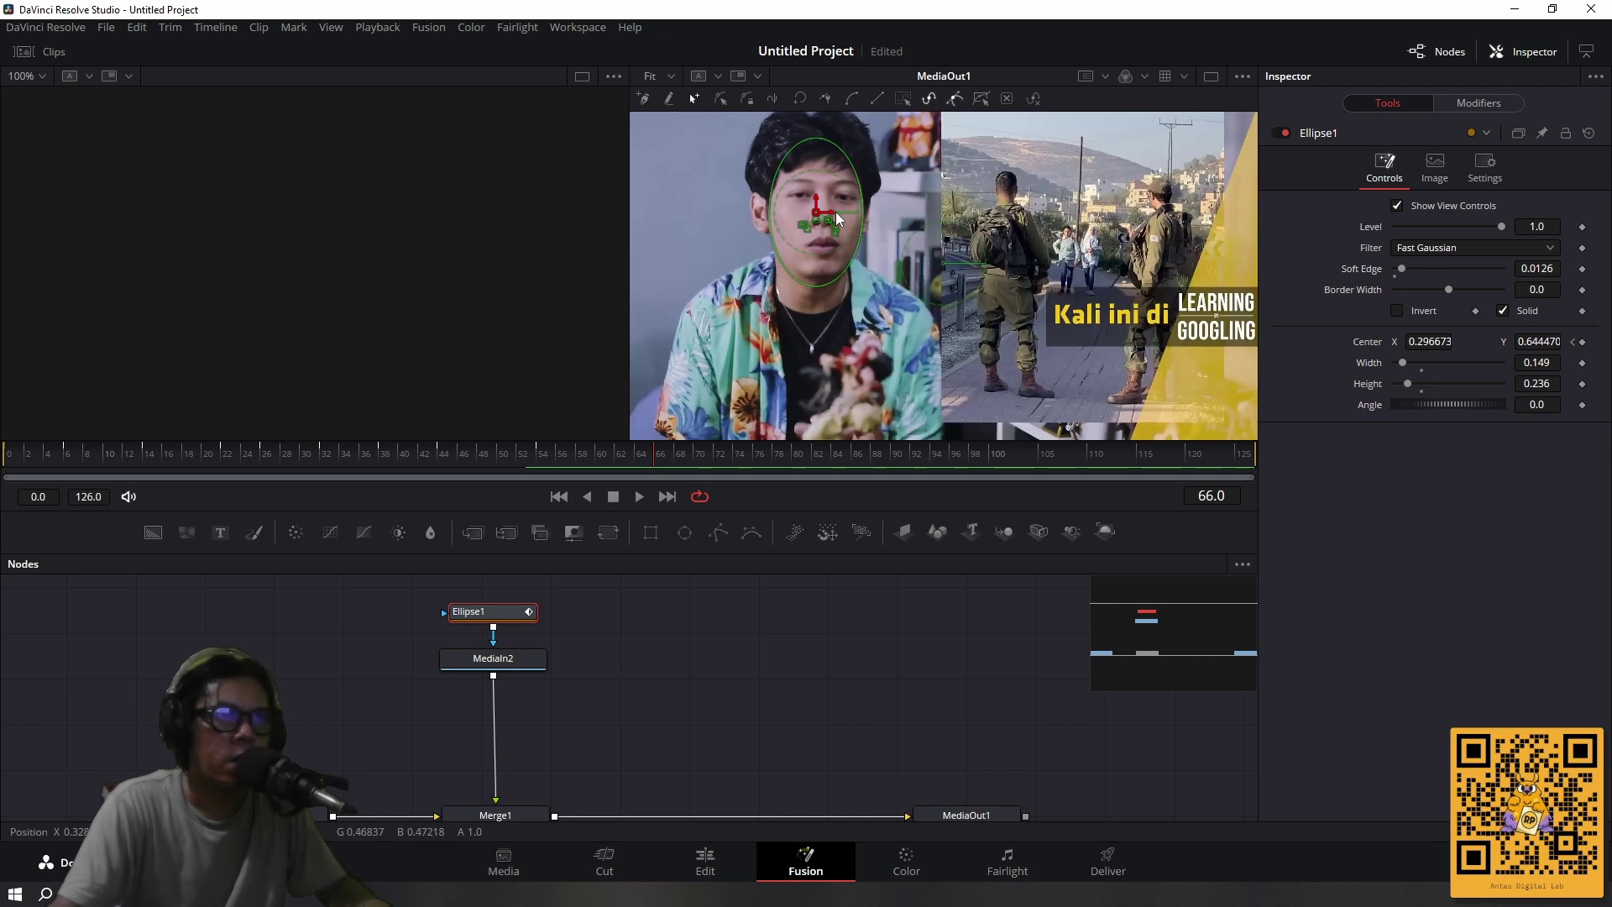
{"action": "left_click_drag", "start_coordinate": [833, 210], "coordinate": [835, 209]}
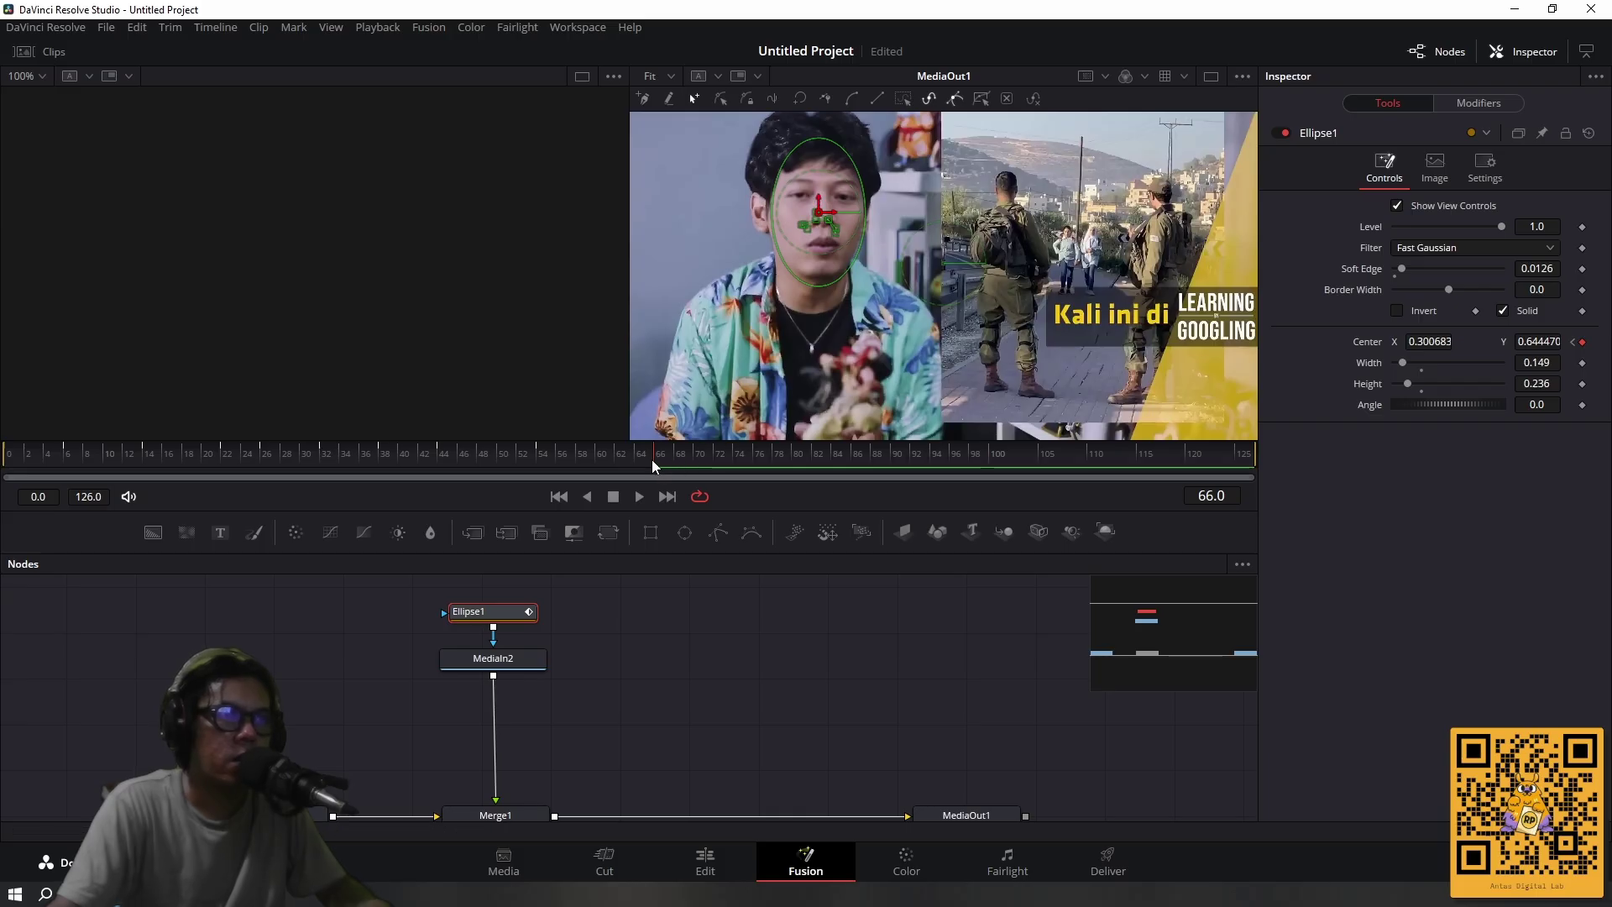
Keyframe the ellipse's centre at about X 0.319, Y 0.644 on frame 74 and X 0.310, Y 0.644 on frame 84.
{"action": "left_click_drag", "start_coordinate": [652, 460], "coordinate": [734, 456]}
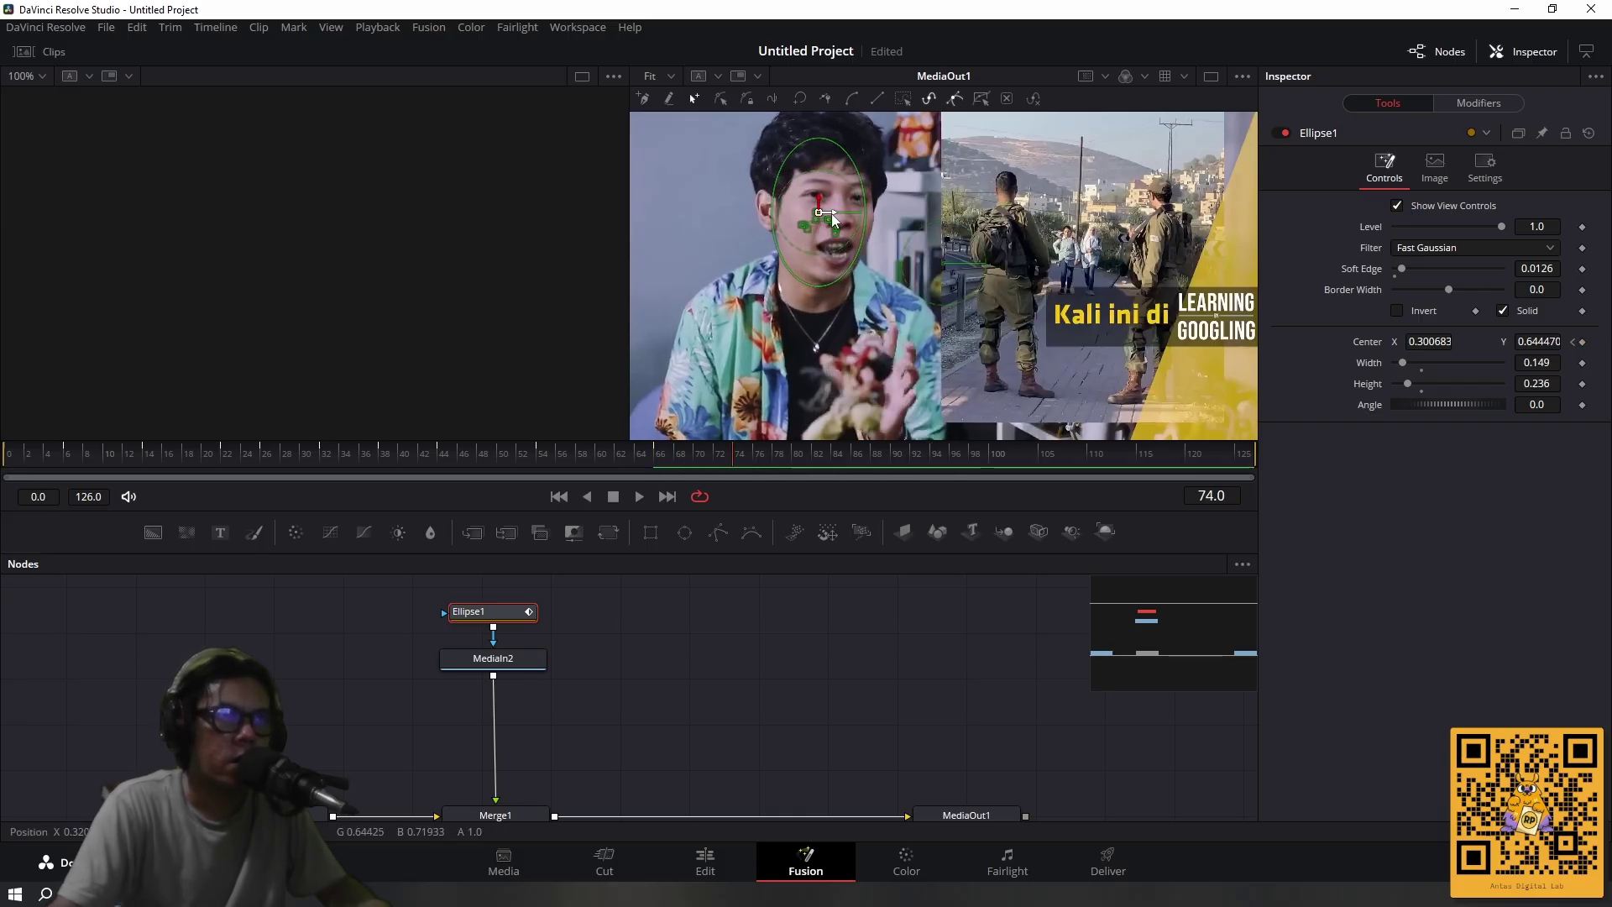
{"action": "left_click_drag", "start_coordinate": [831, 213], "coordinate": [847, 219]}
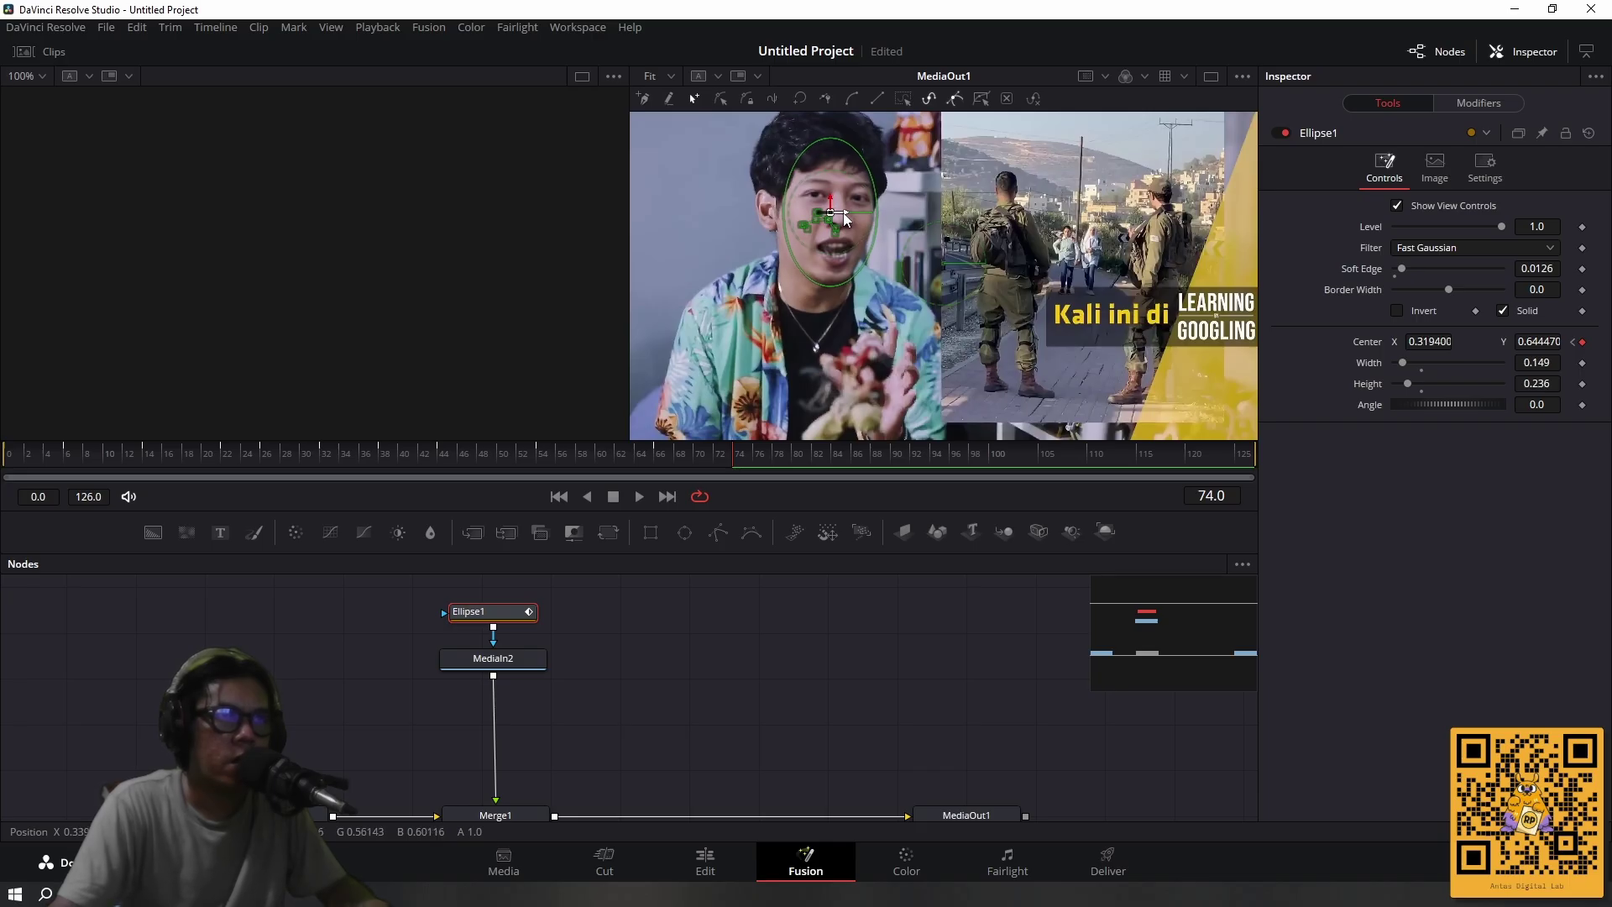
{"action": "left_click_drag", "start_coordinate": [746, 455], "coordinate": [838, 456]}
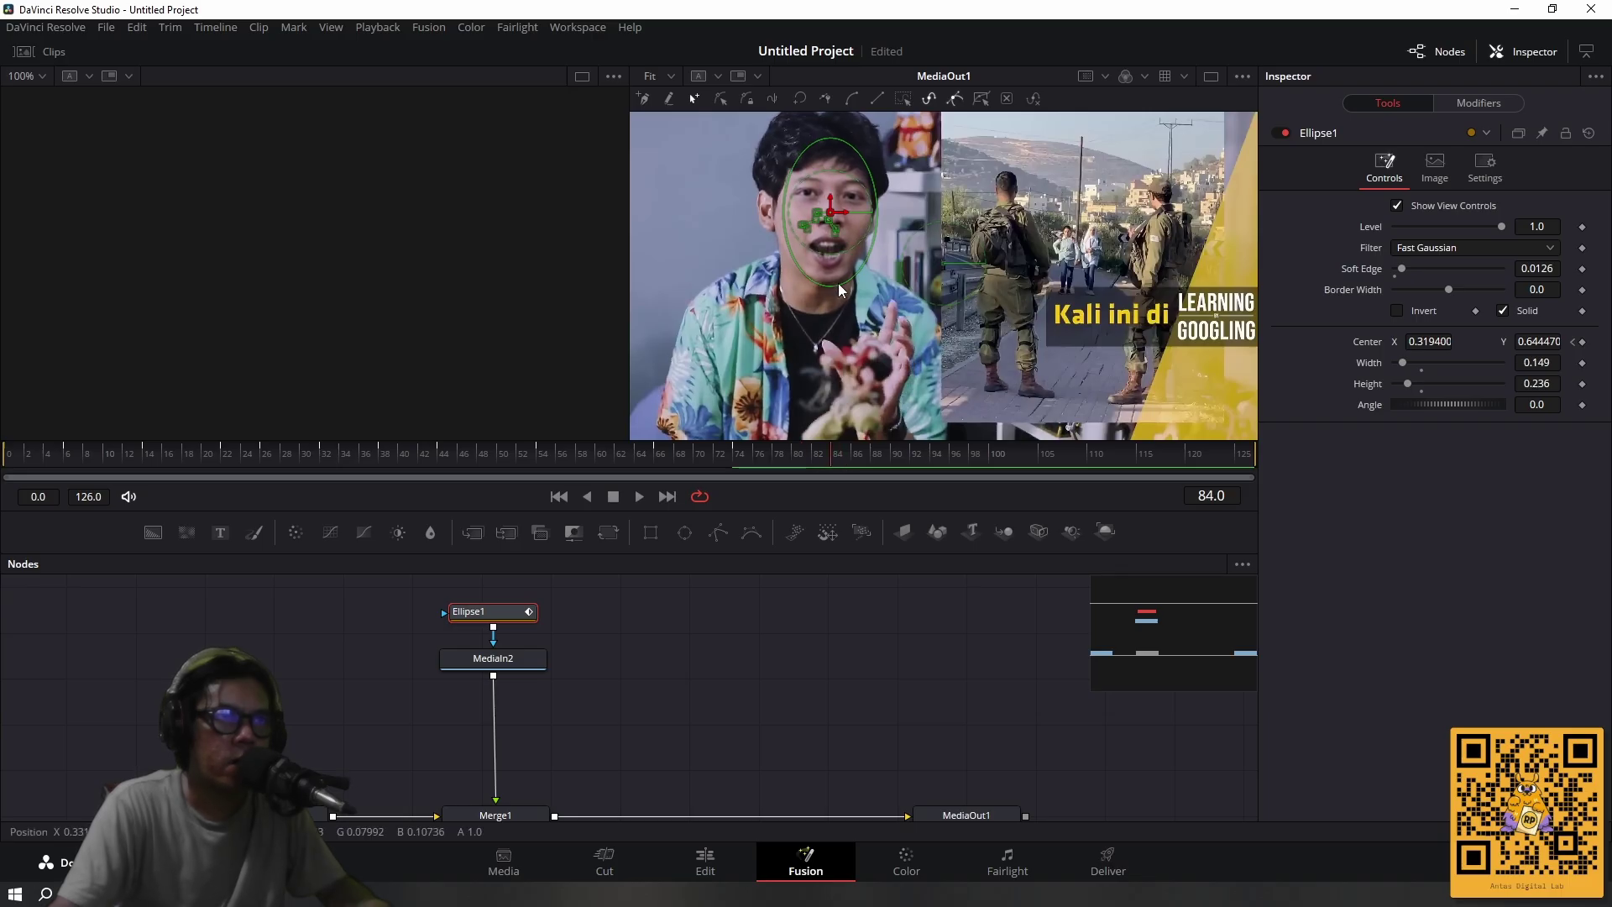
{"action": "left_click_drag", "start_coordinate": [843, 214], "coordinate": [837, 214]}
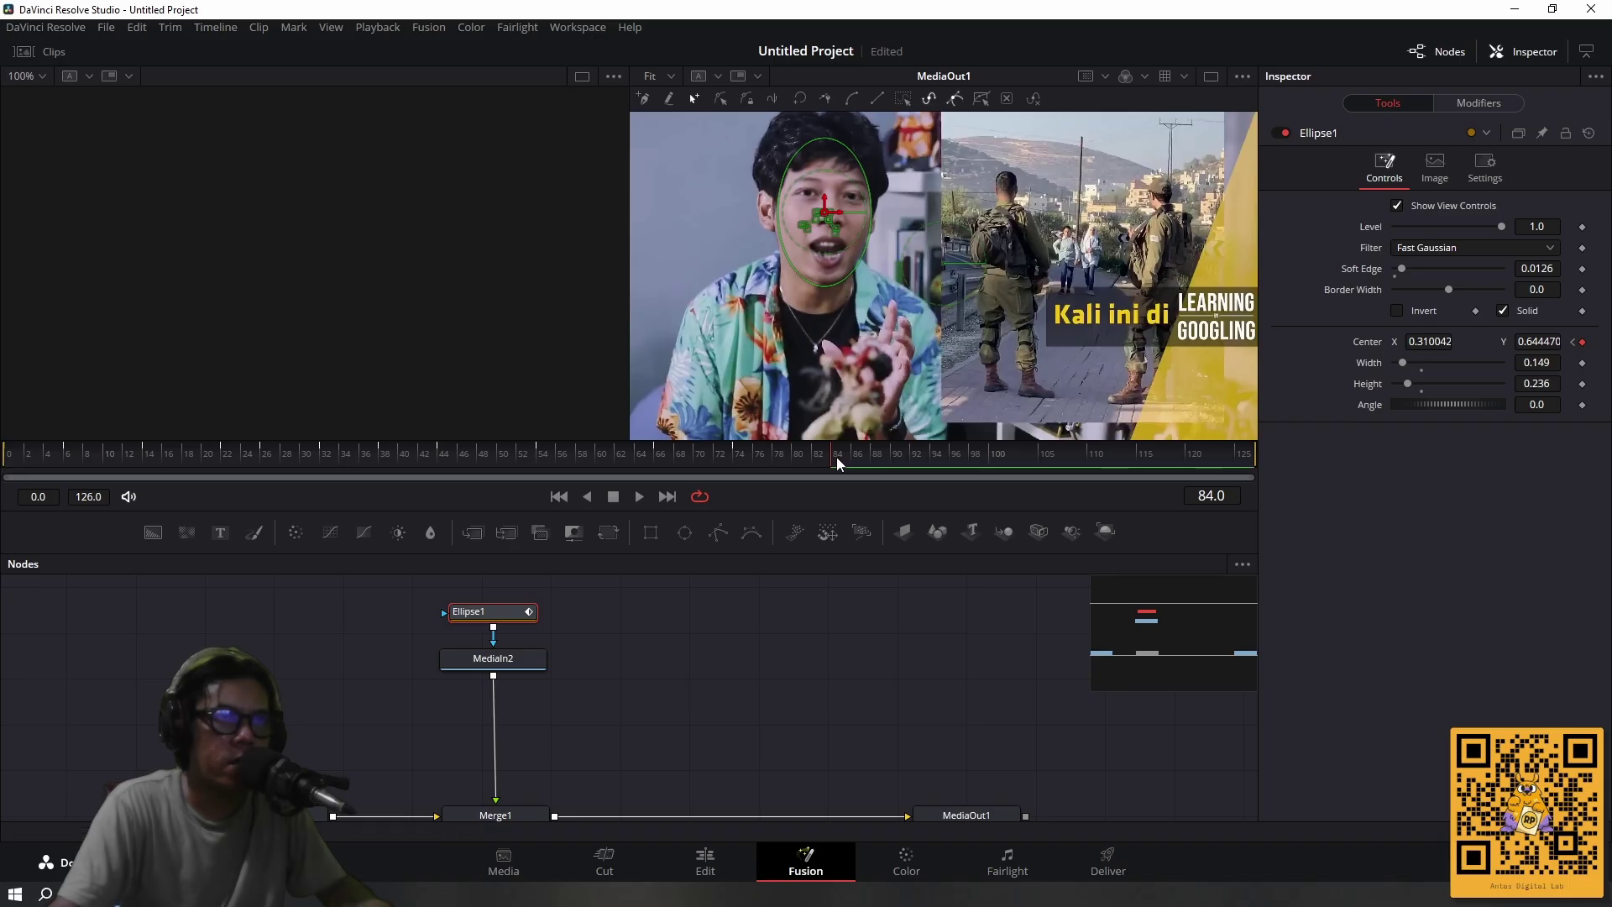
Keyframe the ellipse's centre at about X 0.301, Y 0.663 on frame 93 and X 0.307, Y 0.663 on frame 104.
{"action": "left_click_drag", "start_coordinate": [839, 458], "coordinate": [923, 455]}
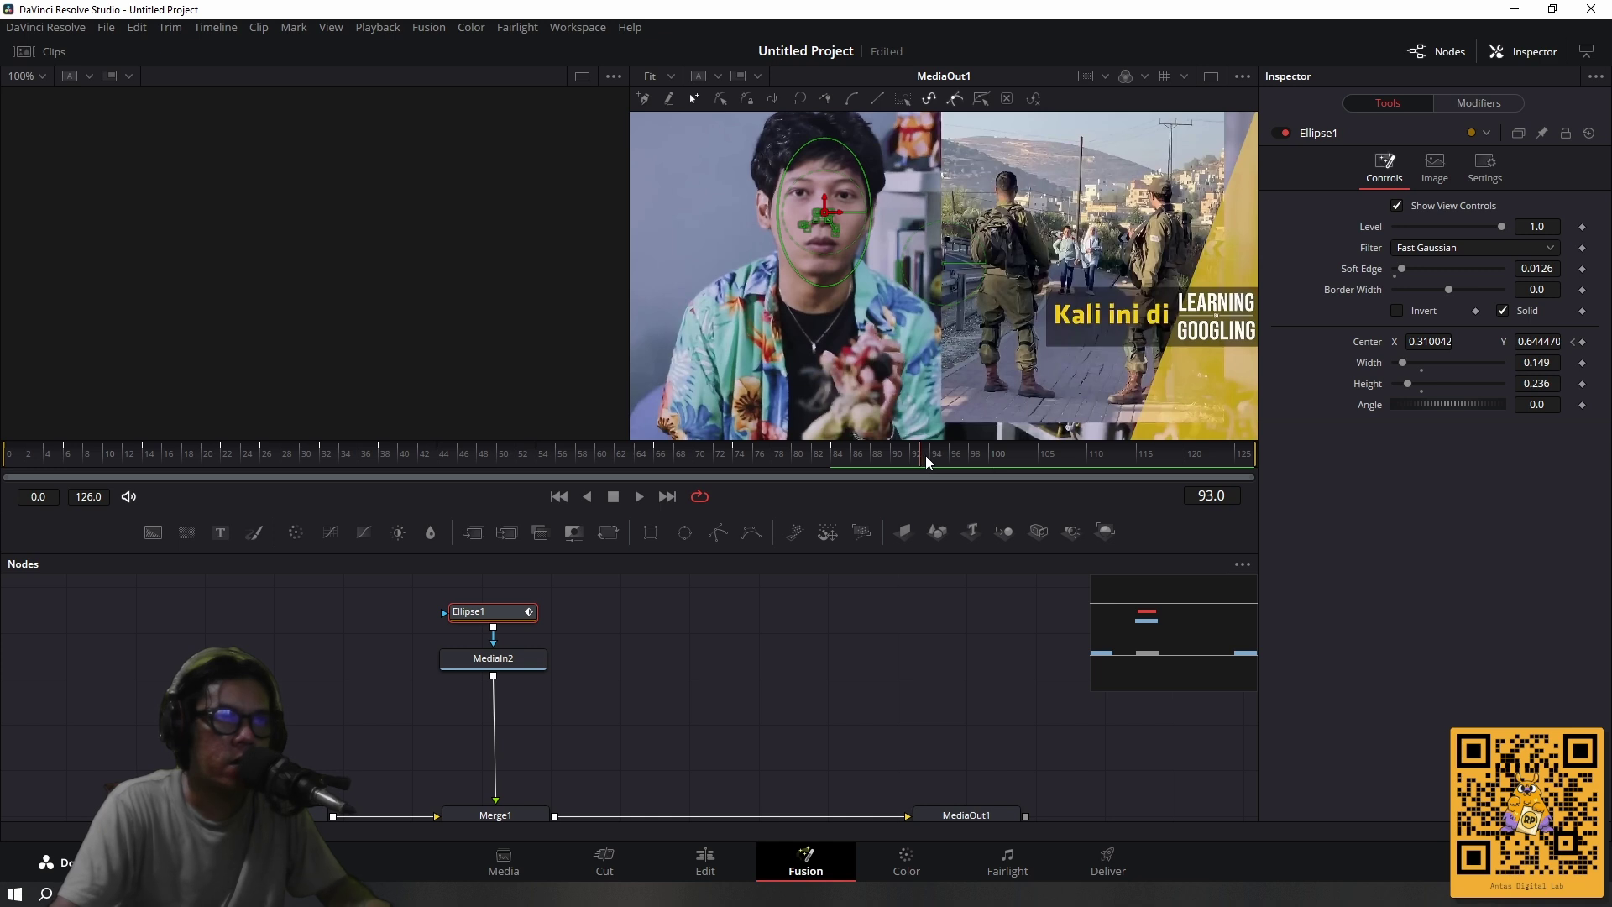
{"action": "left_click_drag", "start_coordinate": [837, 213], "coordinate": [819, 190]}
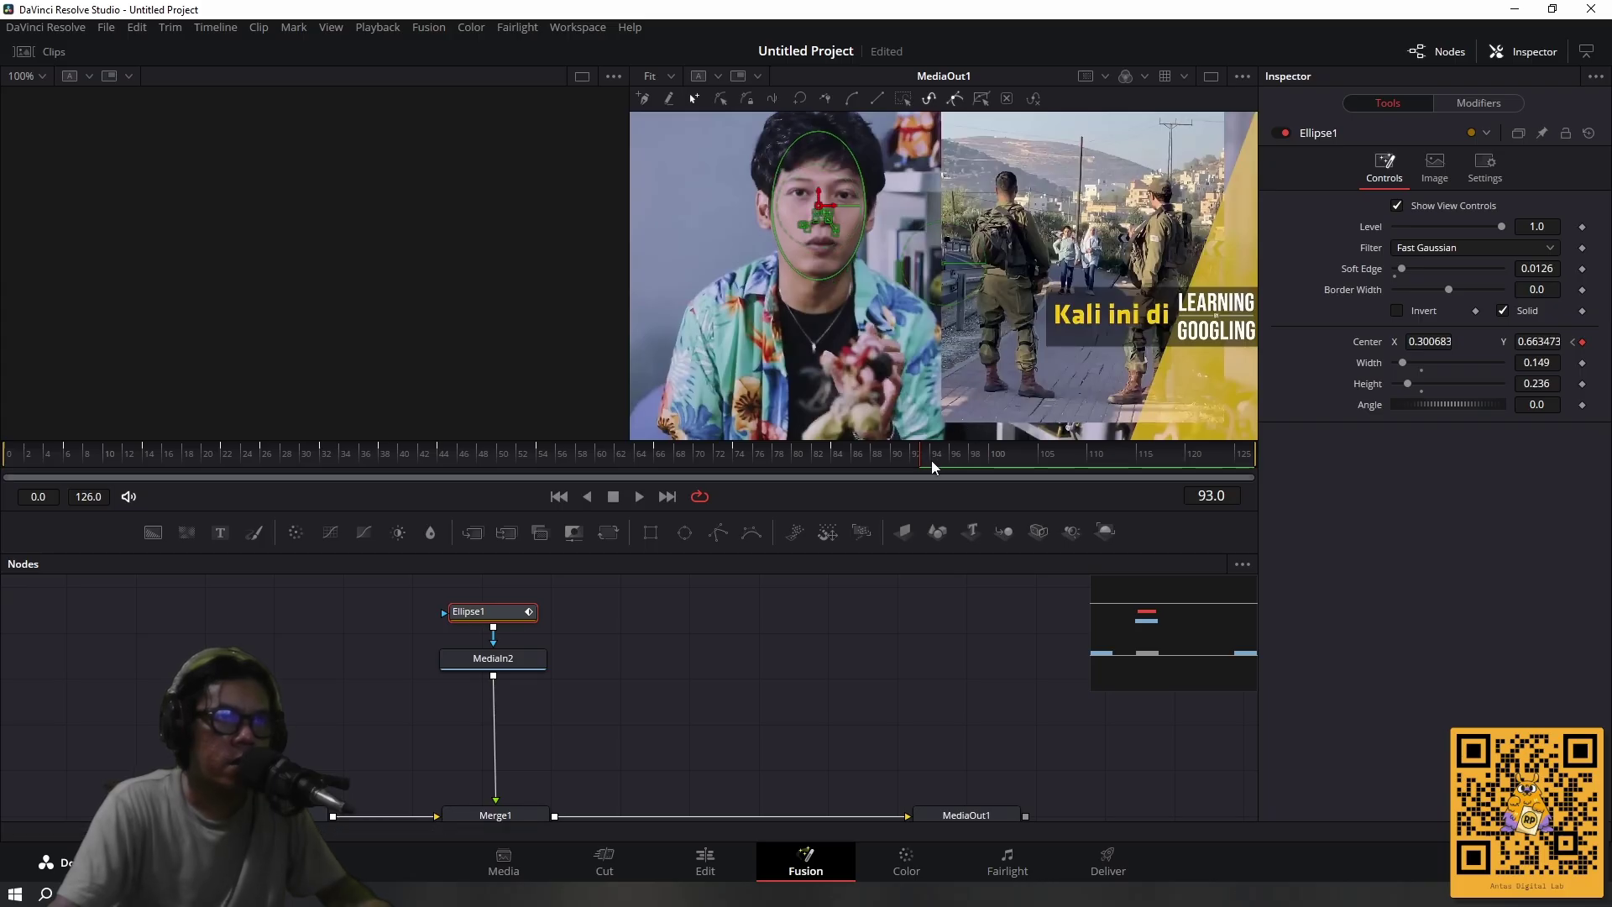
{"action": "left_click_drag", "start_coordinate": [922, 460], "coordinate": [1036, 462]}
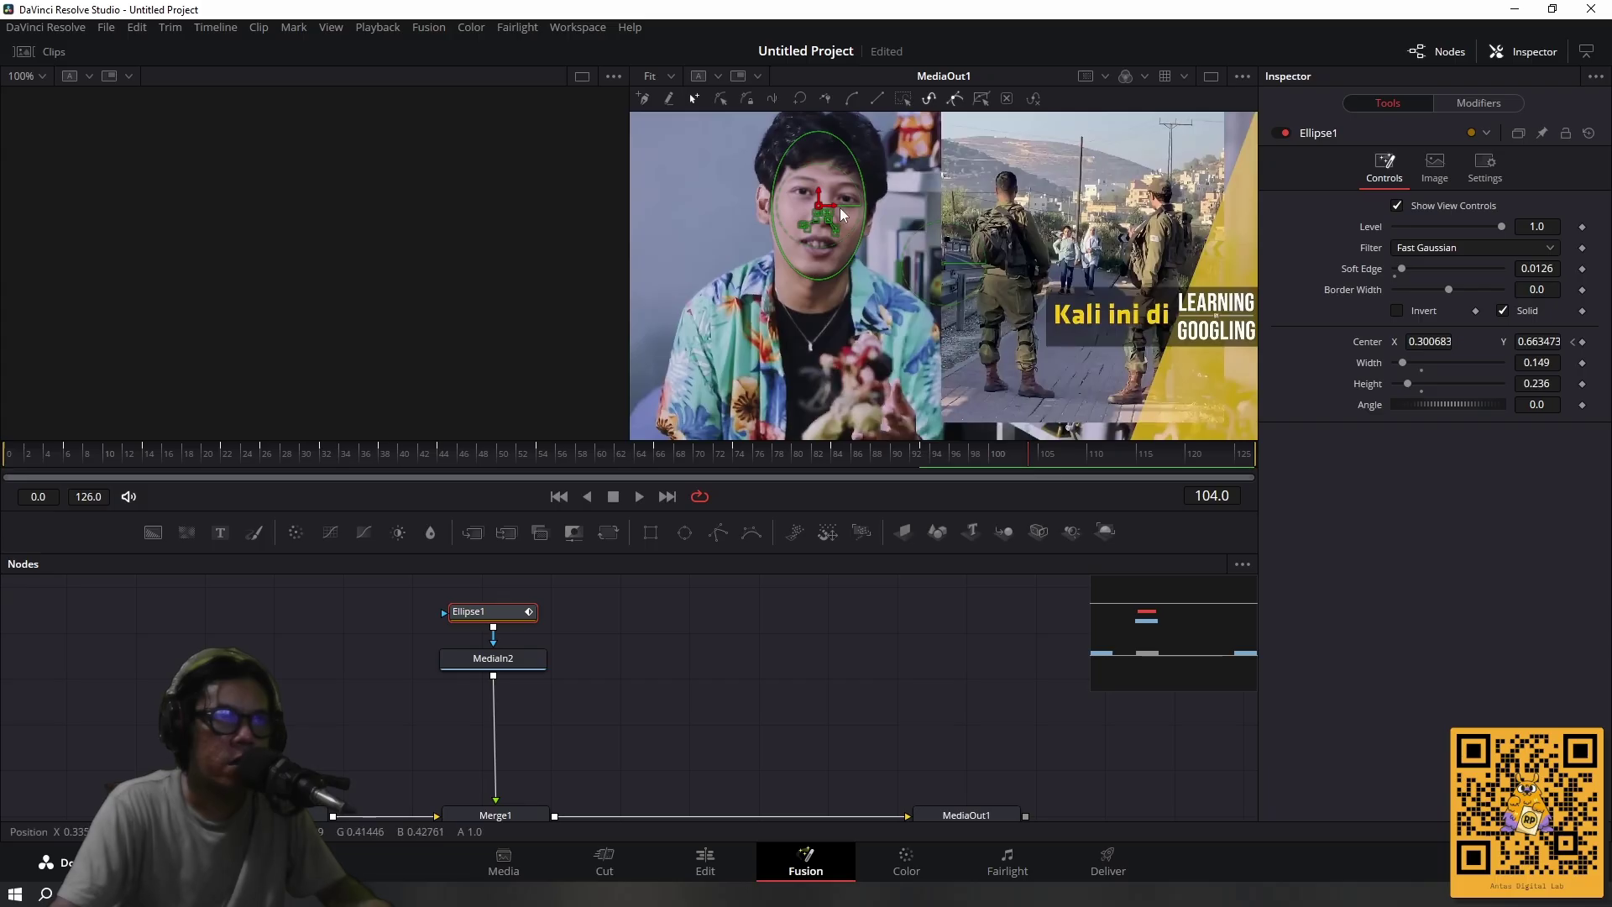
{"action": "left_click_drag", "start_coordinate": [835, 204], "coordinate": [839, 204]}
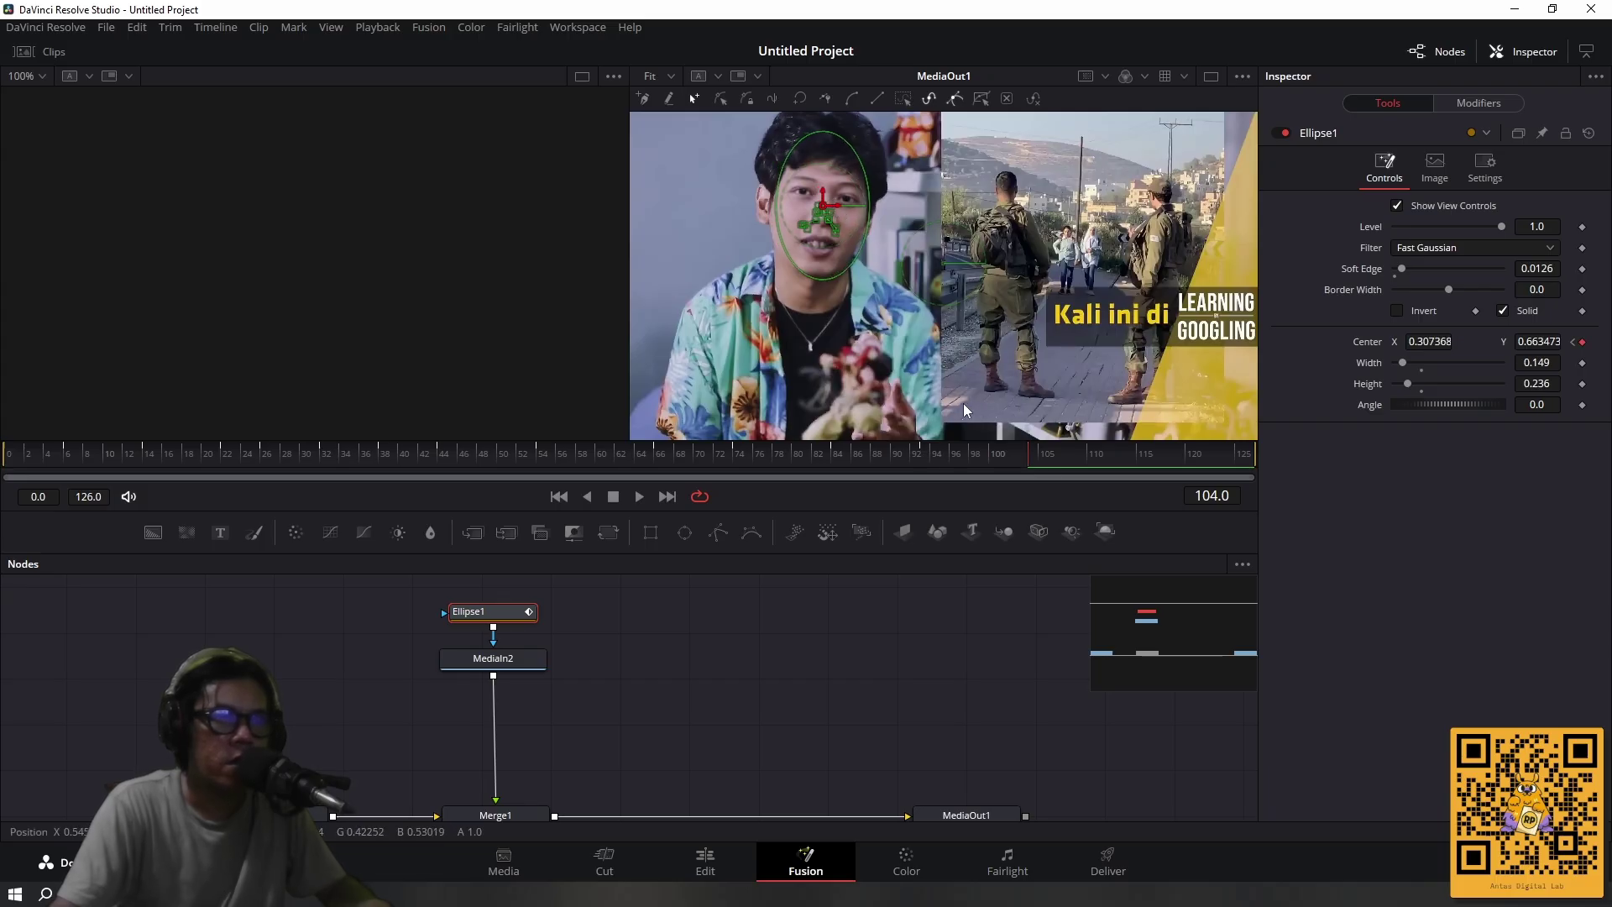
Keyframe the ellipse's centre at about X 0.301, Y 0.663 on frame 115 and X 0.297, Y 0.663 on frame 126.
{"action": "left_click_drag", "start_coordinate": [1026, 452], "coordinate": [1144, 458]}
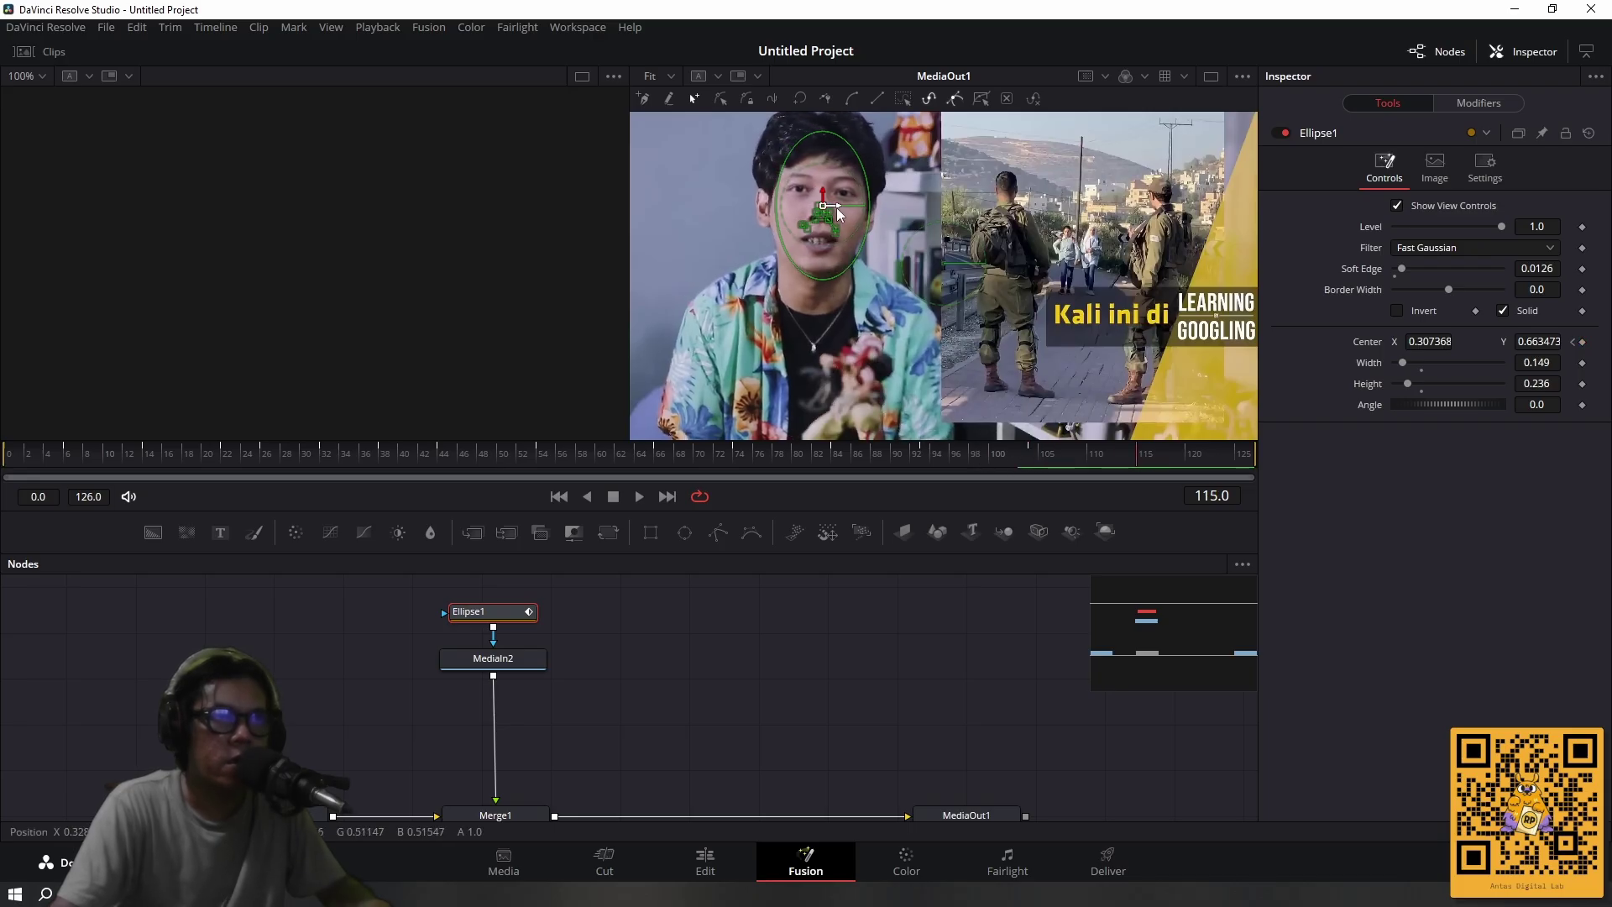
{"action": "left_click_drag", "start_coordinate": [837, 206], "coordinate": [833, 206]}
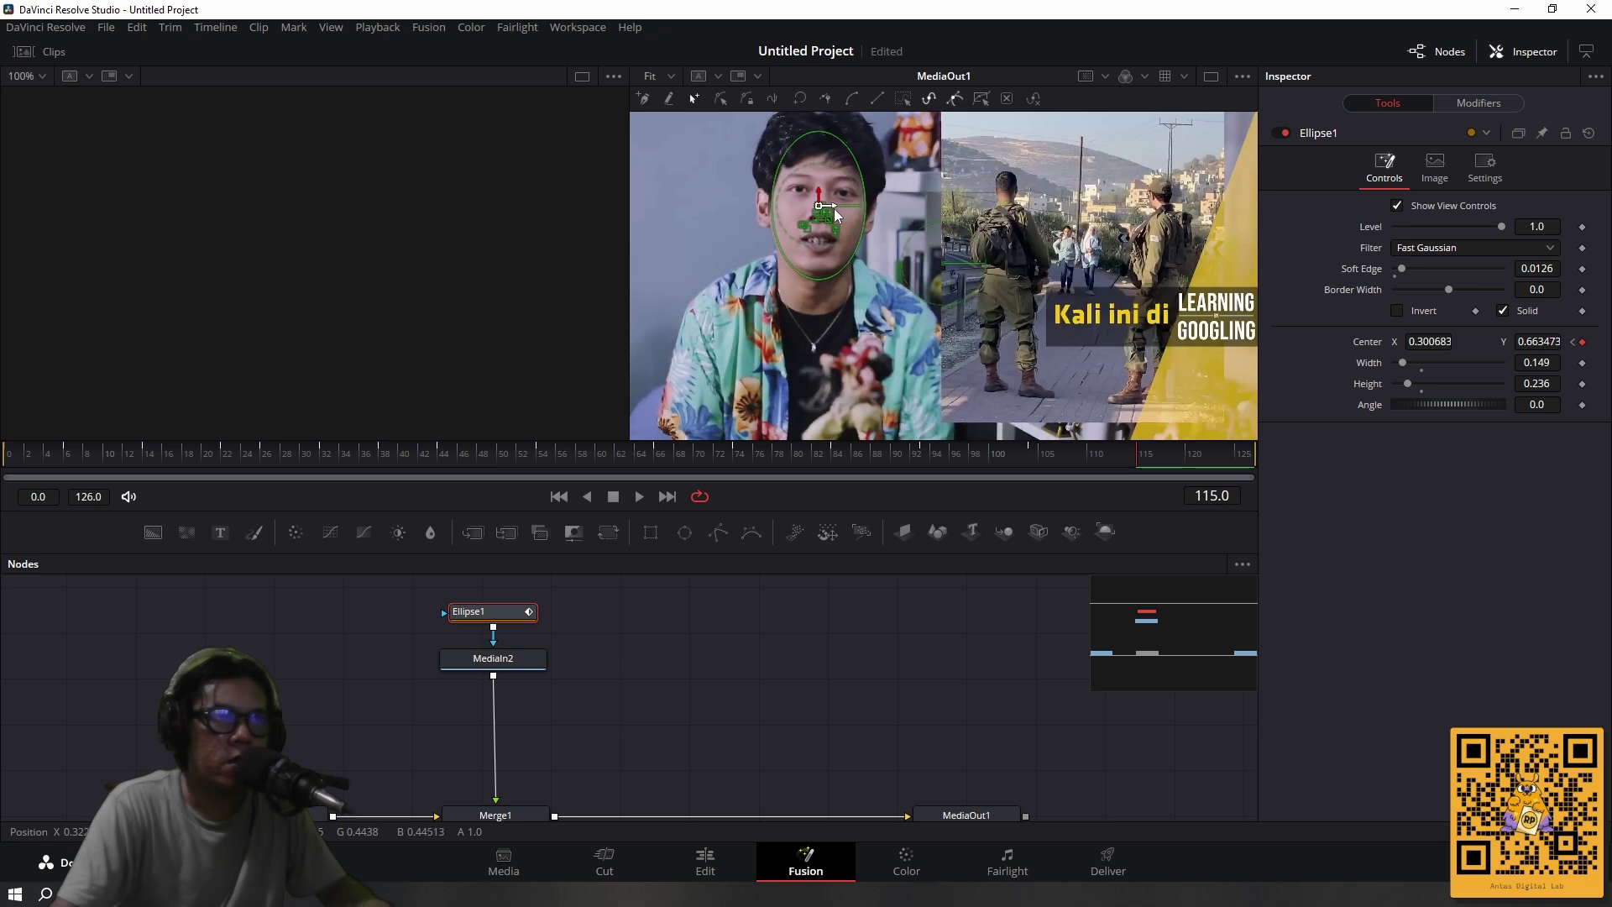
{"action": "left_click_drag", "start_coordinate": [1147, 458], "coordinate": [1236, 457]}
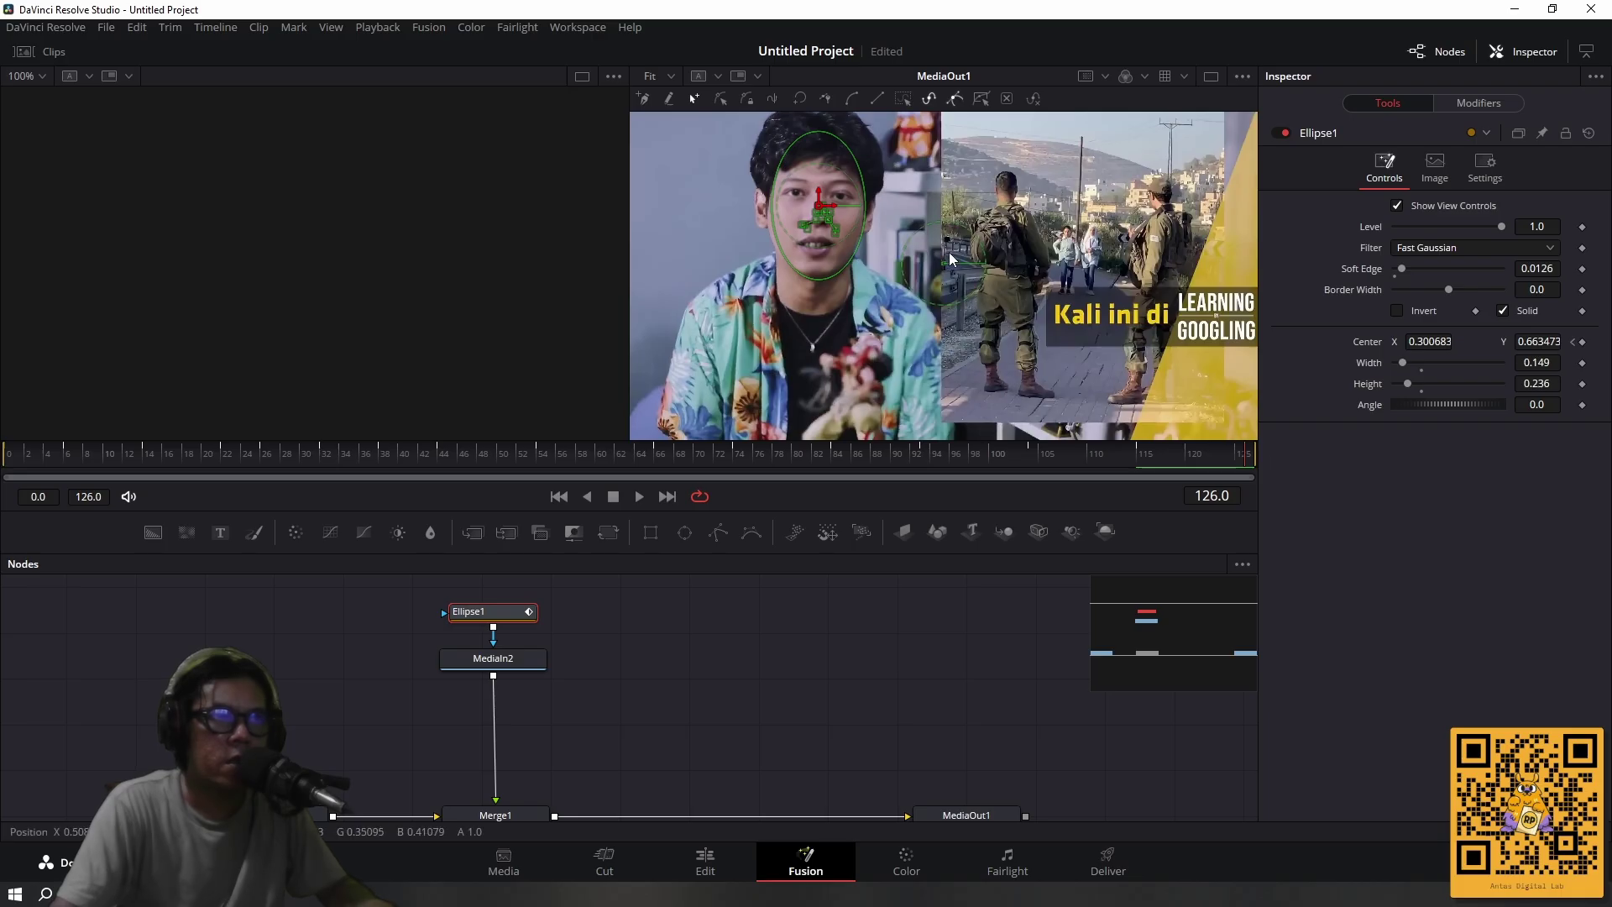
{"action": "left_click_drag", "start_coordinate": [834, 205], "coordinate": [831, 205]}
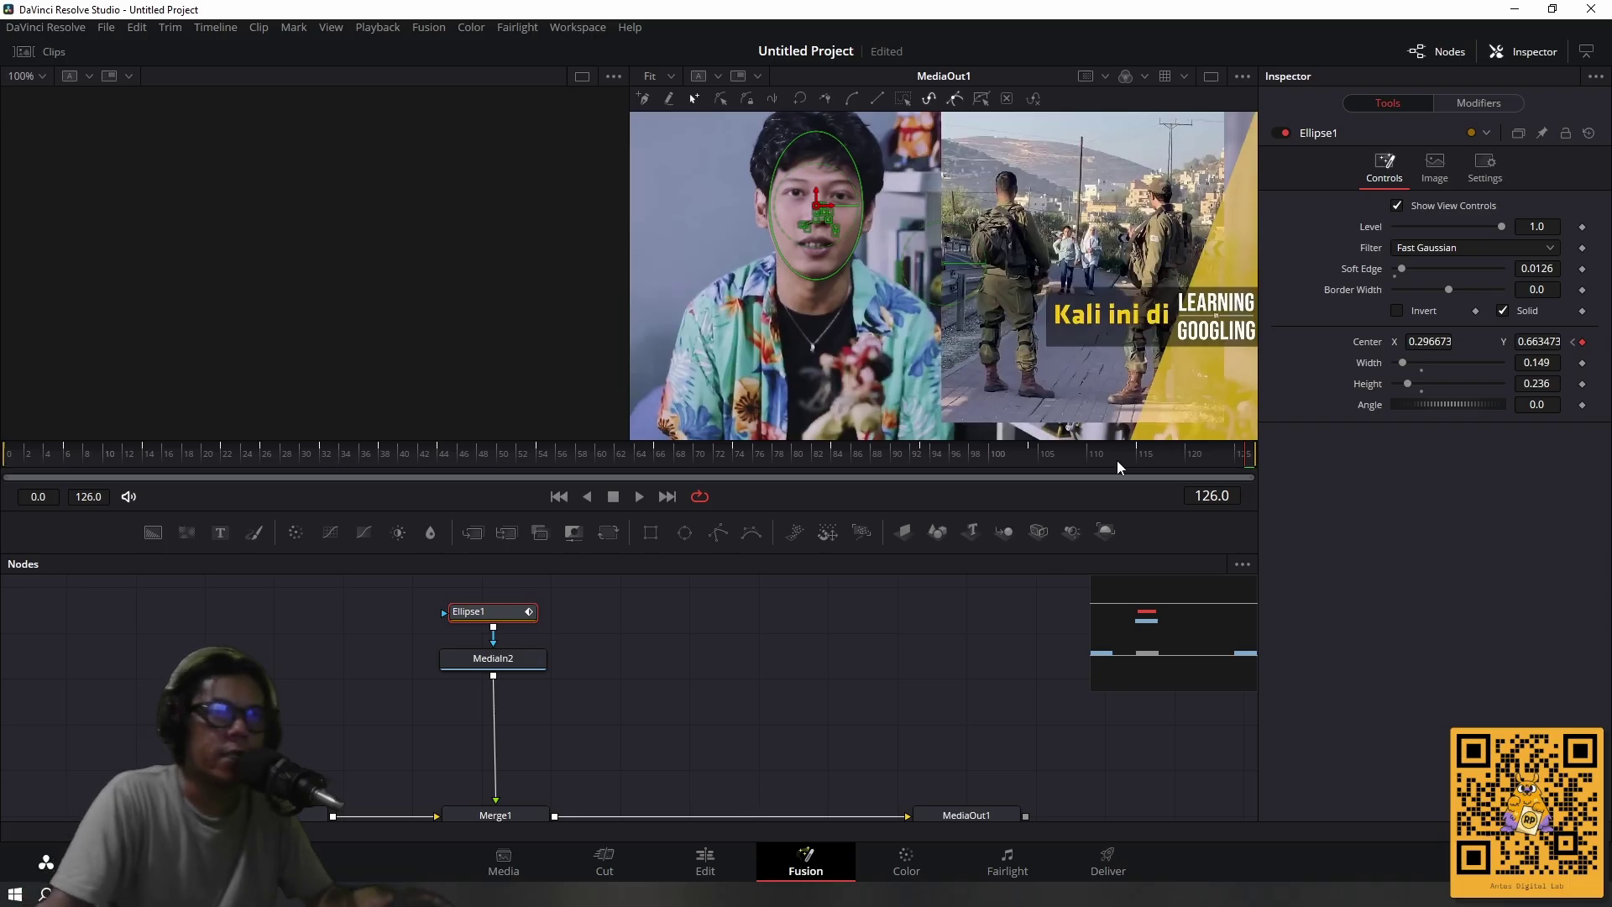
Play back the masked composite in Fusion, and review the whole clip twice in the Edit page's timeline.
{"action": "left_click_drag", "start_coordinate": [1113, 455], "coordinate": [32, 466]}
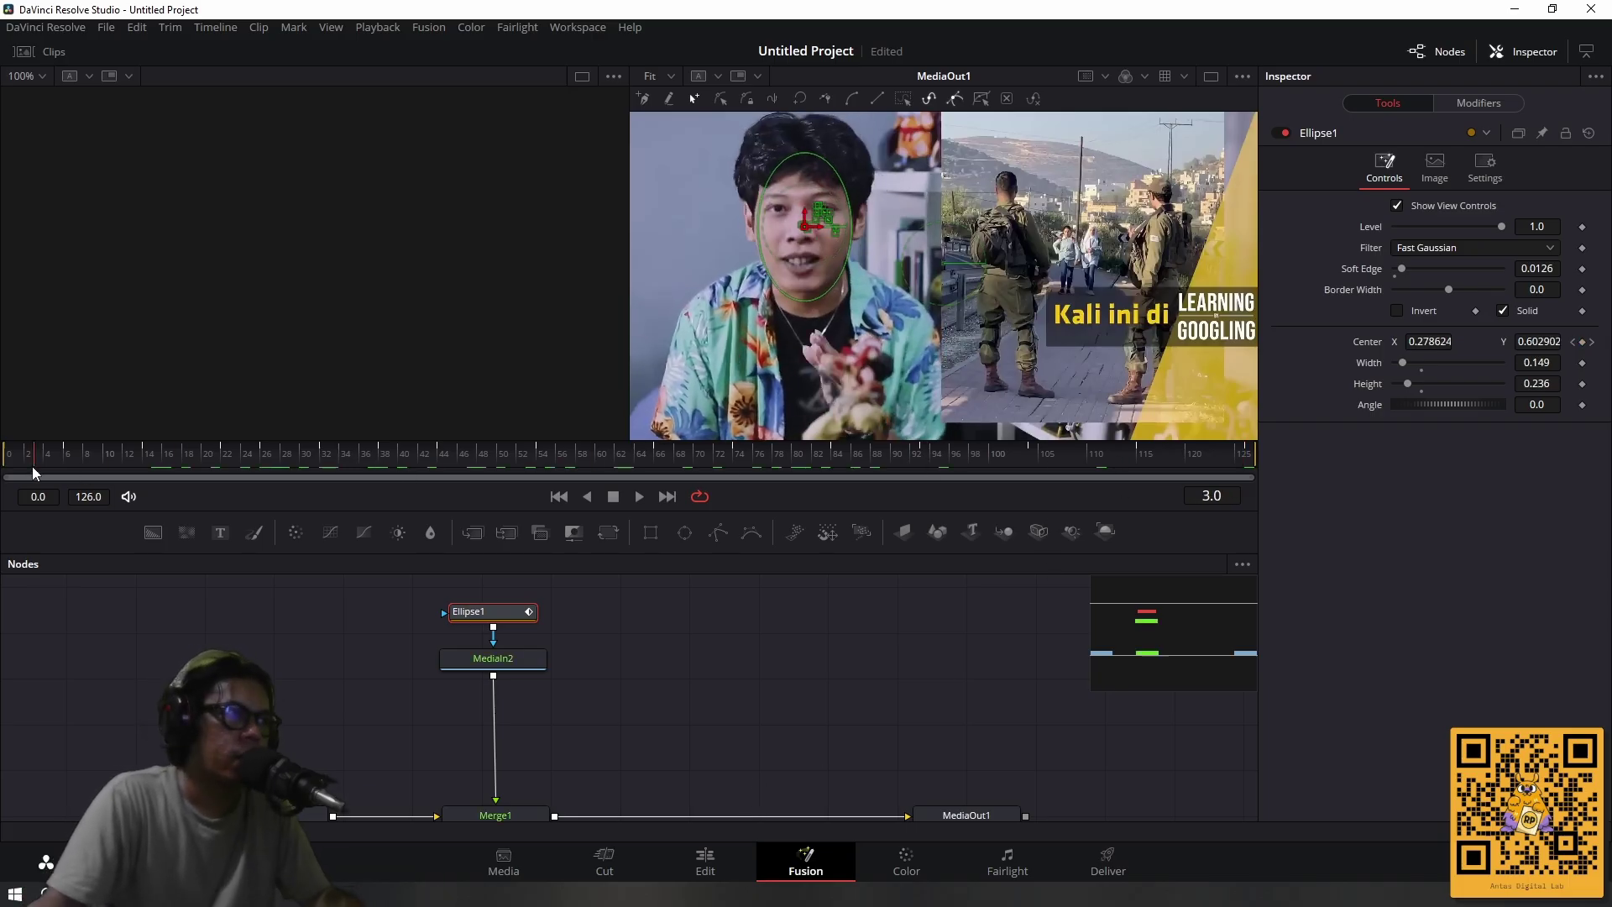
{"action": "key", "text": "space"}
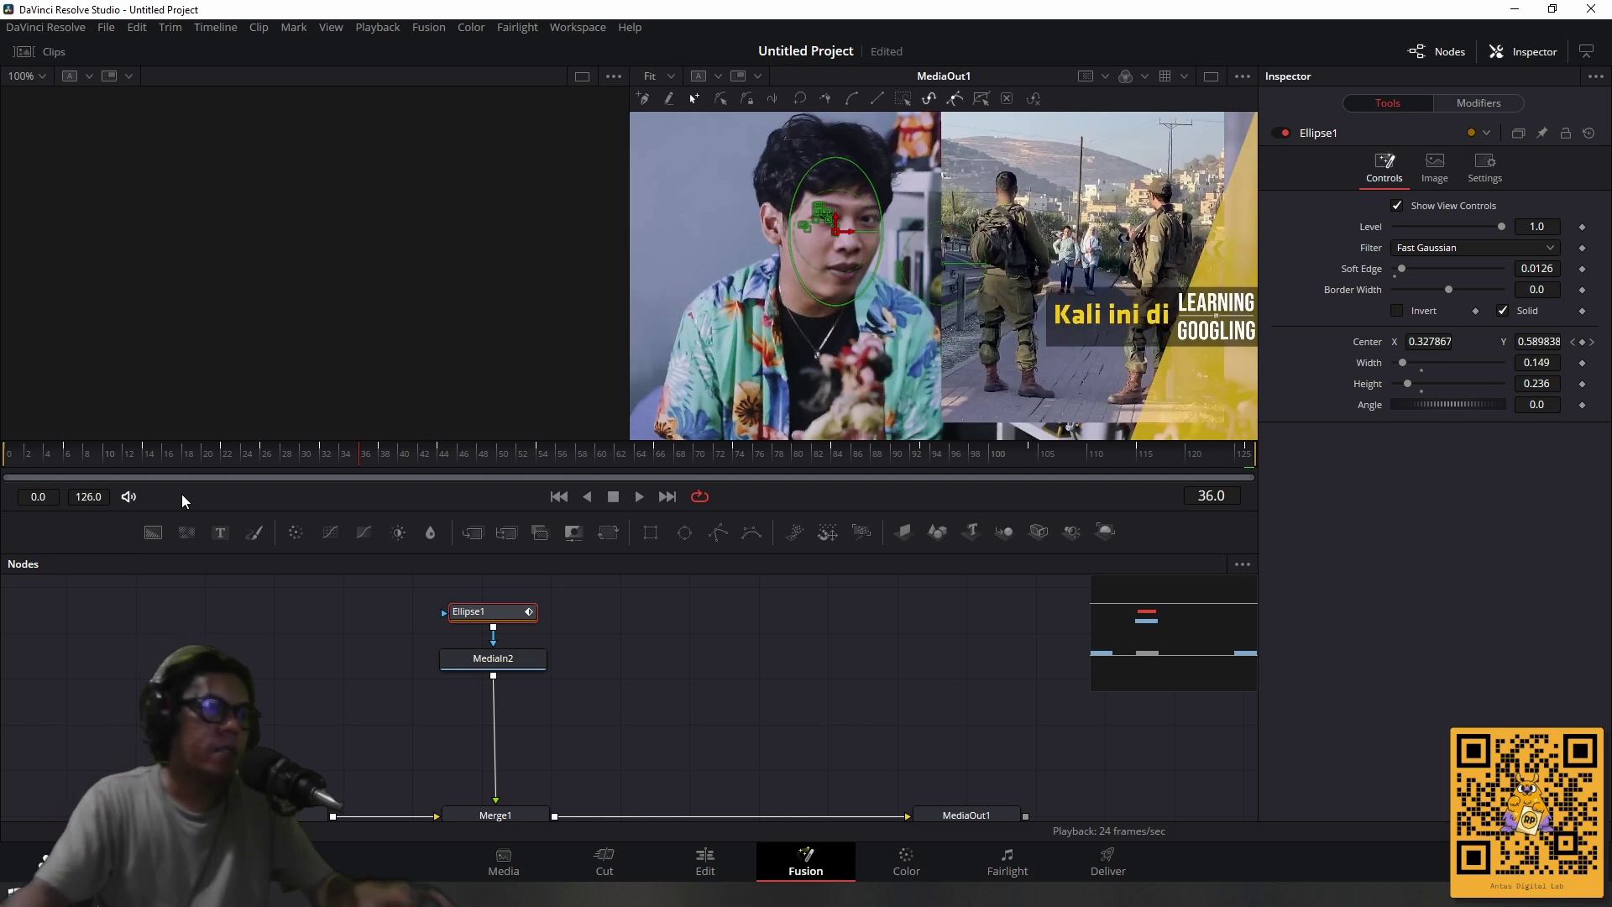
{"action": "left_click", "coordinate": [708, 865]}
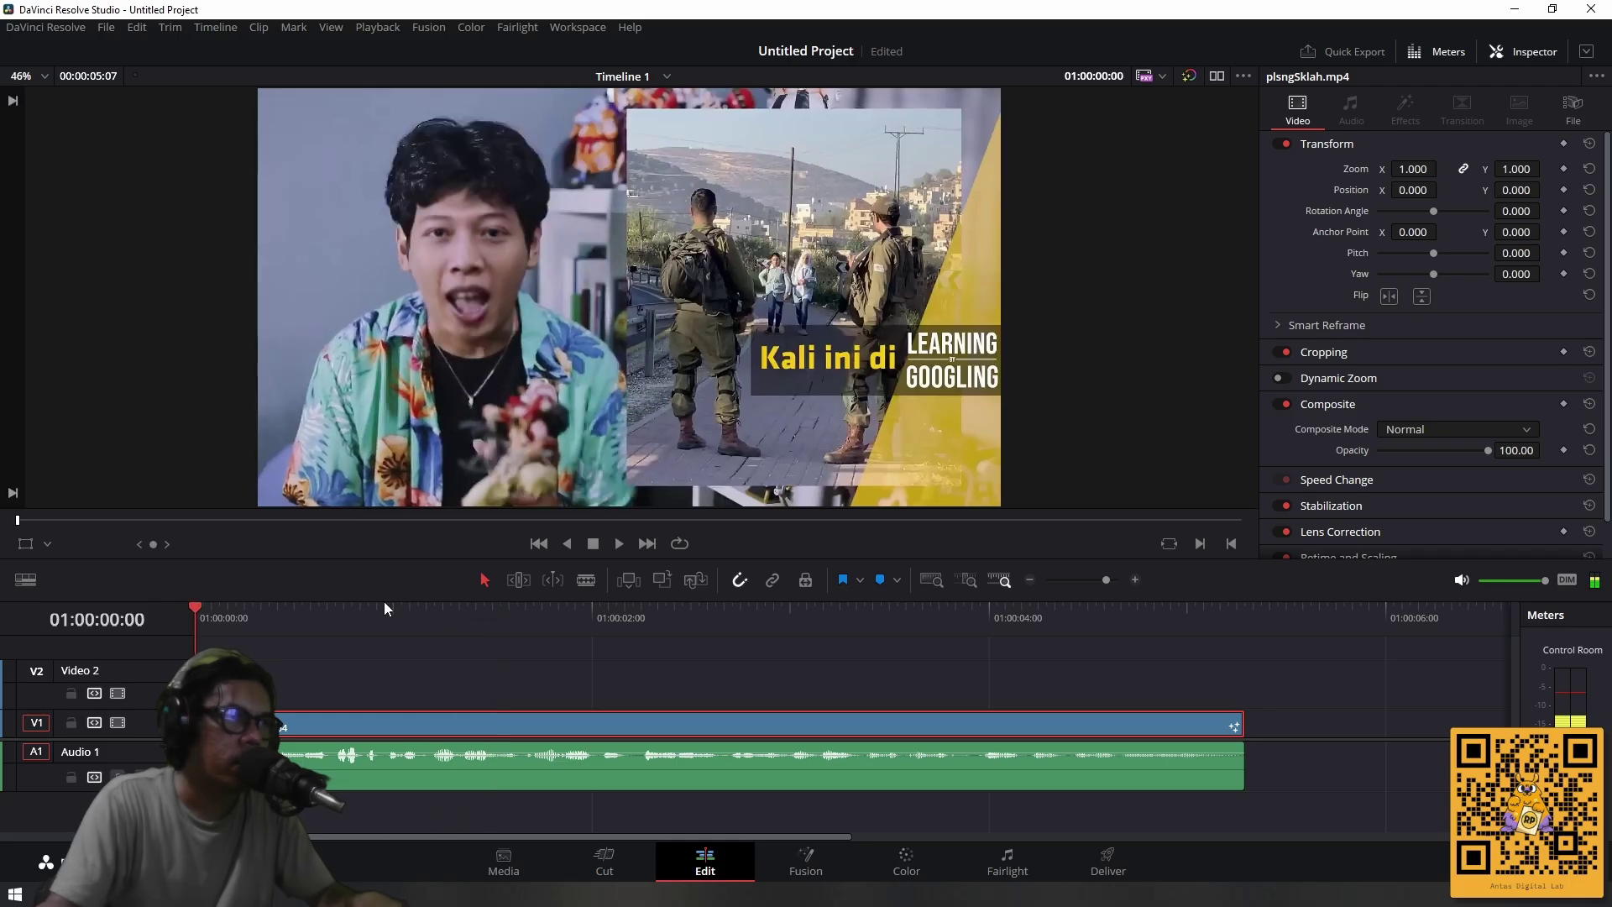
{"action": "key", "text": "space"}
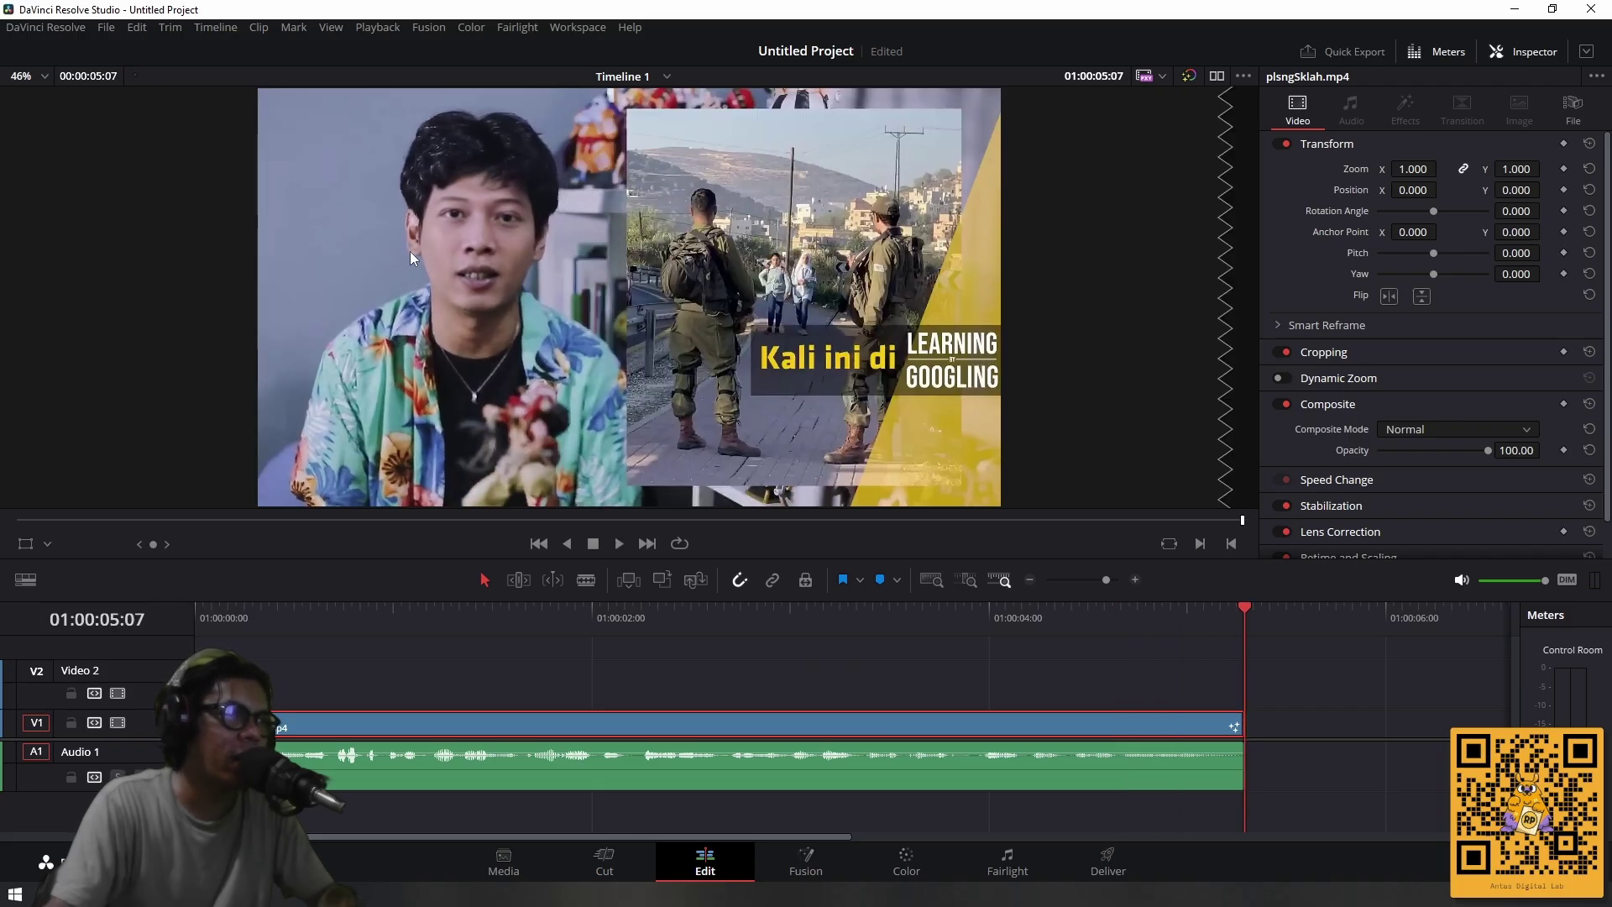
{"action": "key", "text": "Home"}
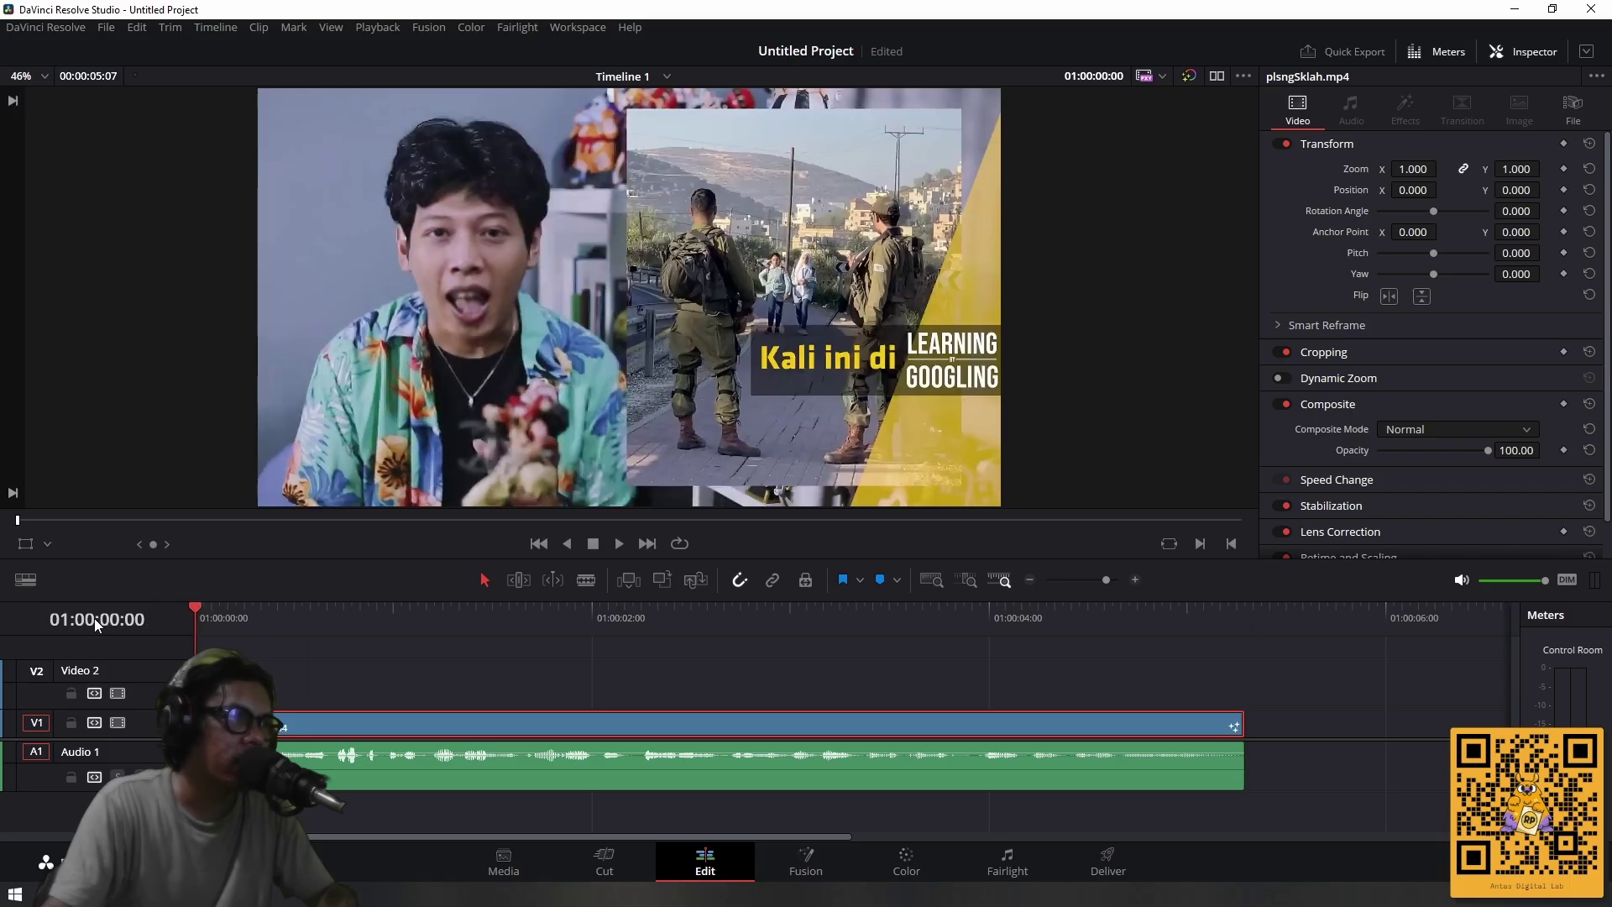
{"action": "key", "text": "space"}
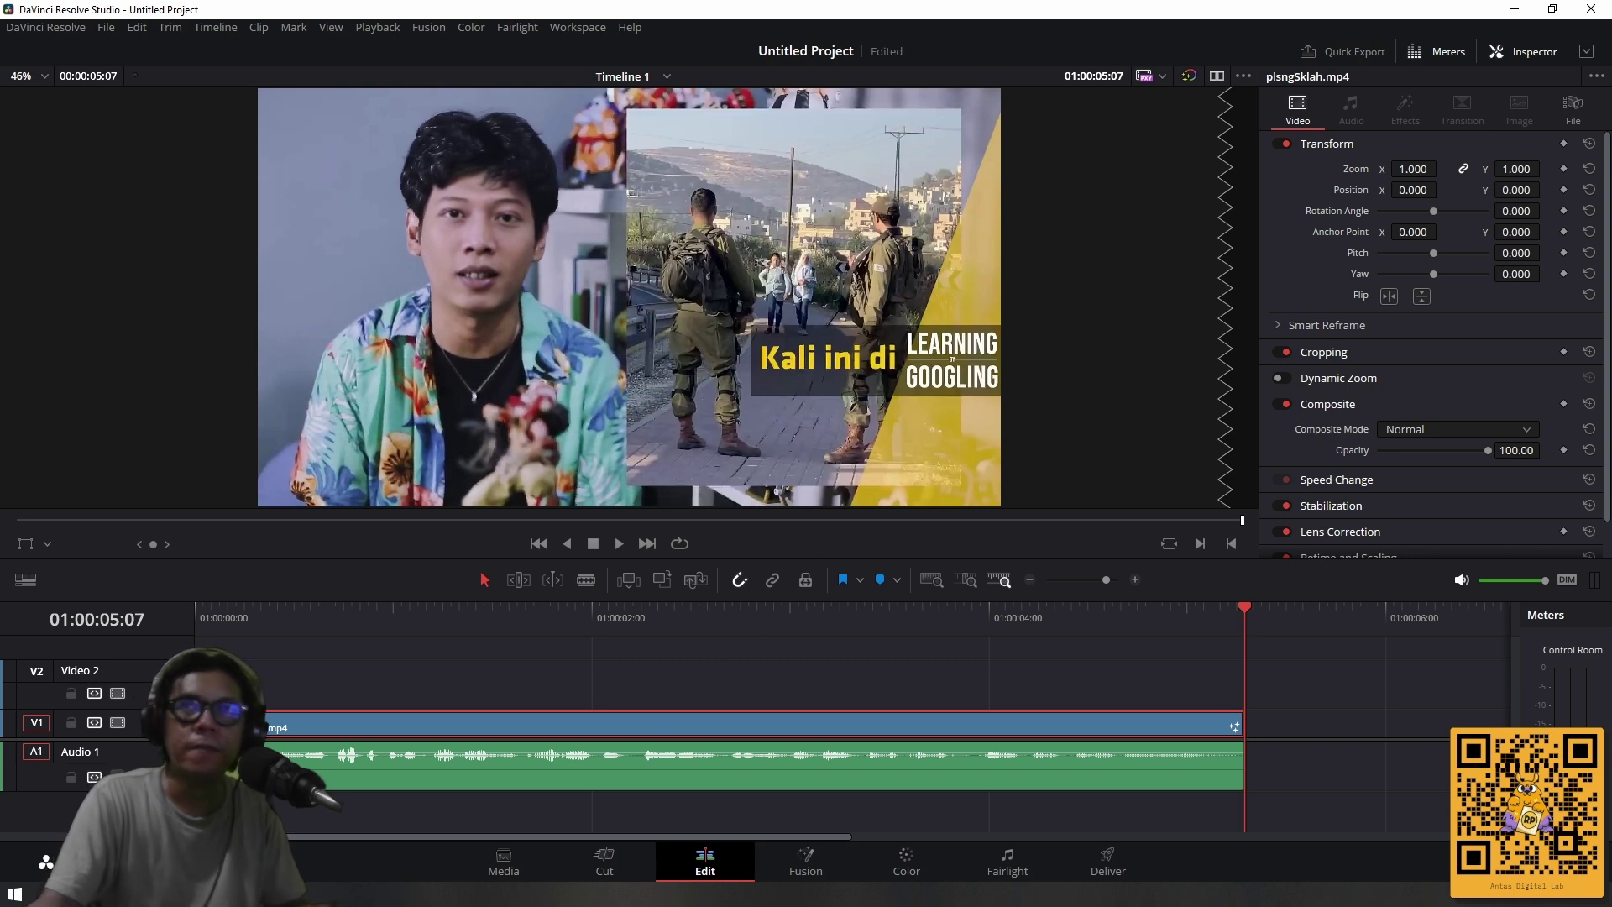
Place the converted voice file plngSklhAudio_RVC_2.wav on a second audio track, aligned with the start of the original clip.
{"action": "double_click", "coordinate": [663, 760]}
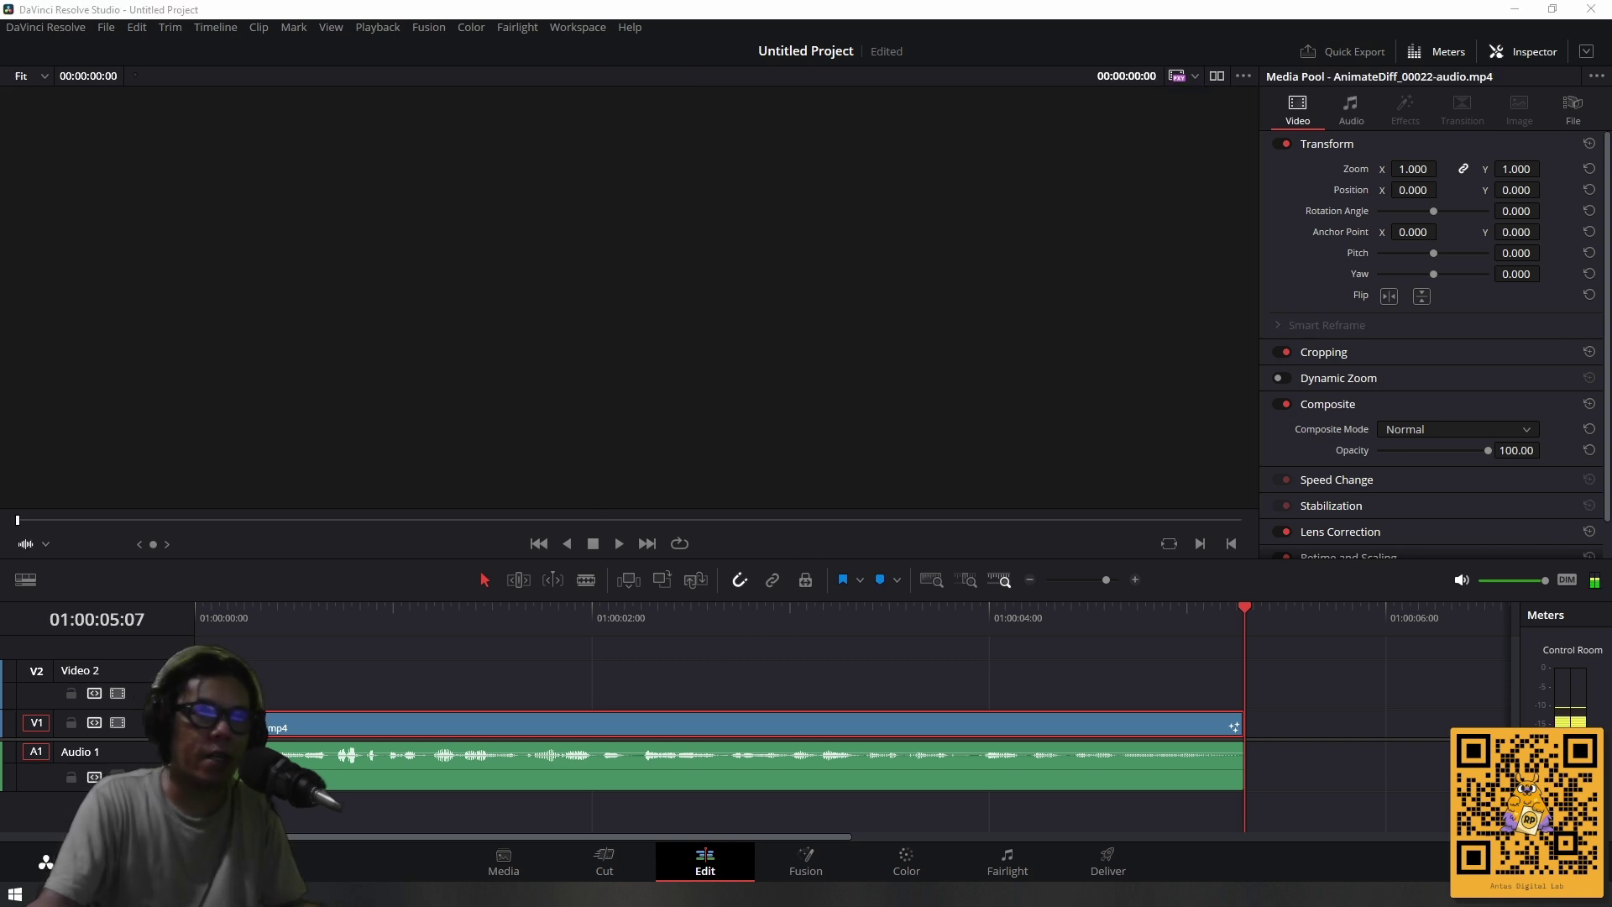
{"action": "left_click_drag", "start_coordinate": [1427, 755], "coordinate": [298, 829]}
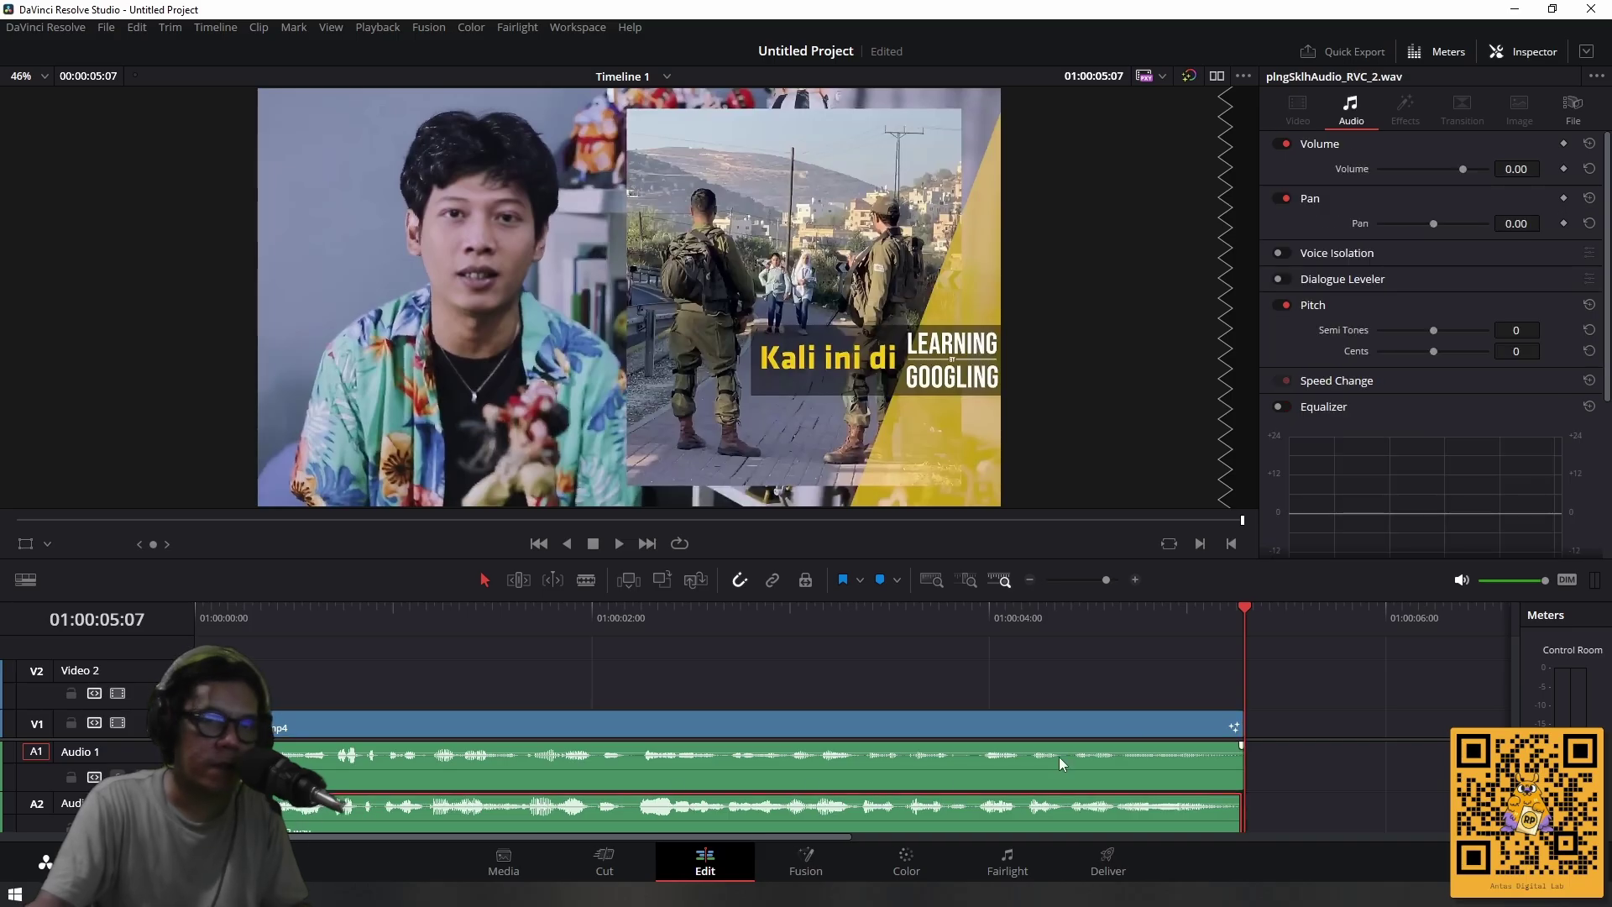
{"action": "left_click", "coordinate": [1086, 768]}
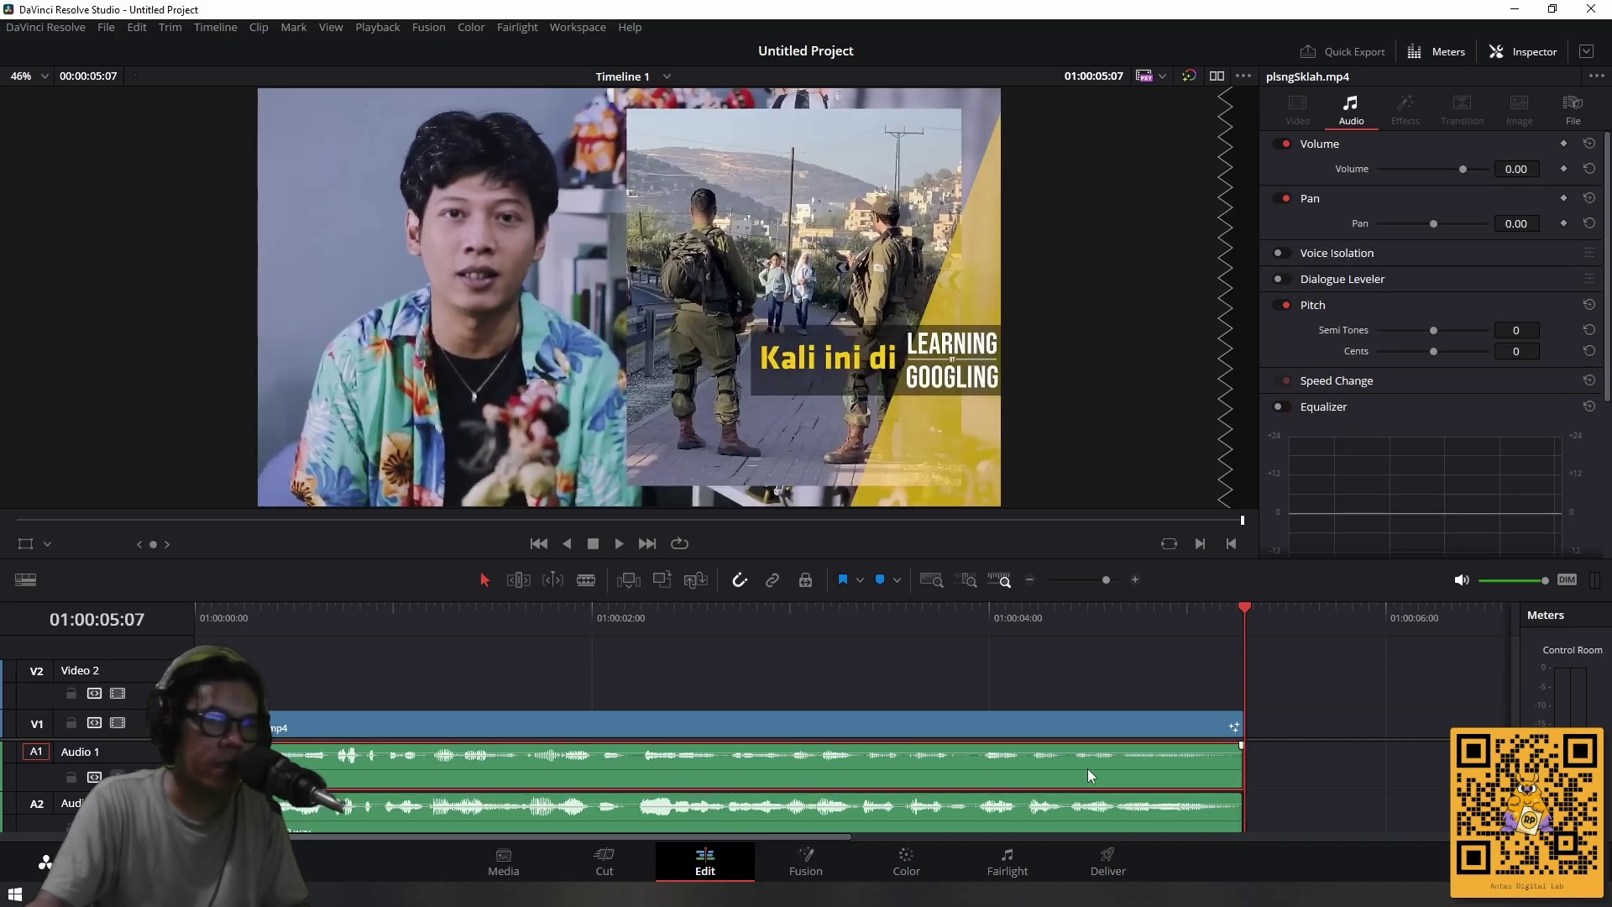
{"action": "right_click", "coordinate": [1087, 768]}
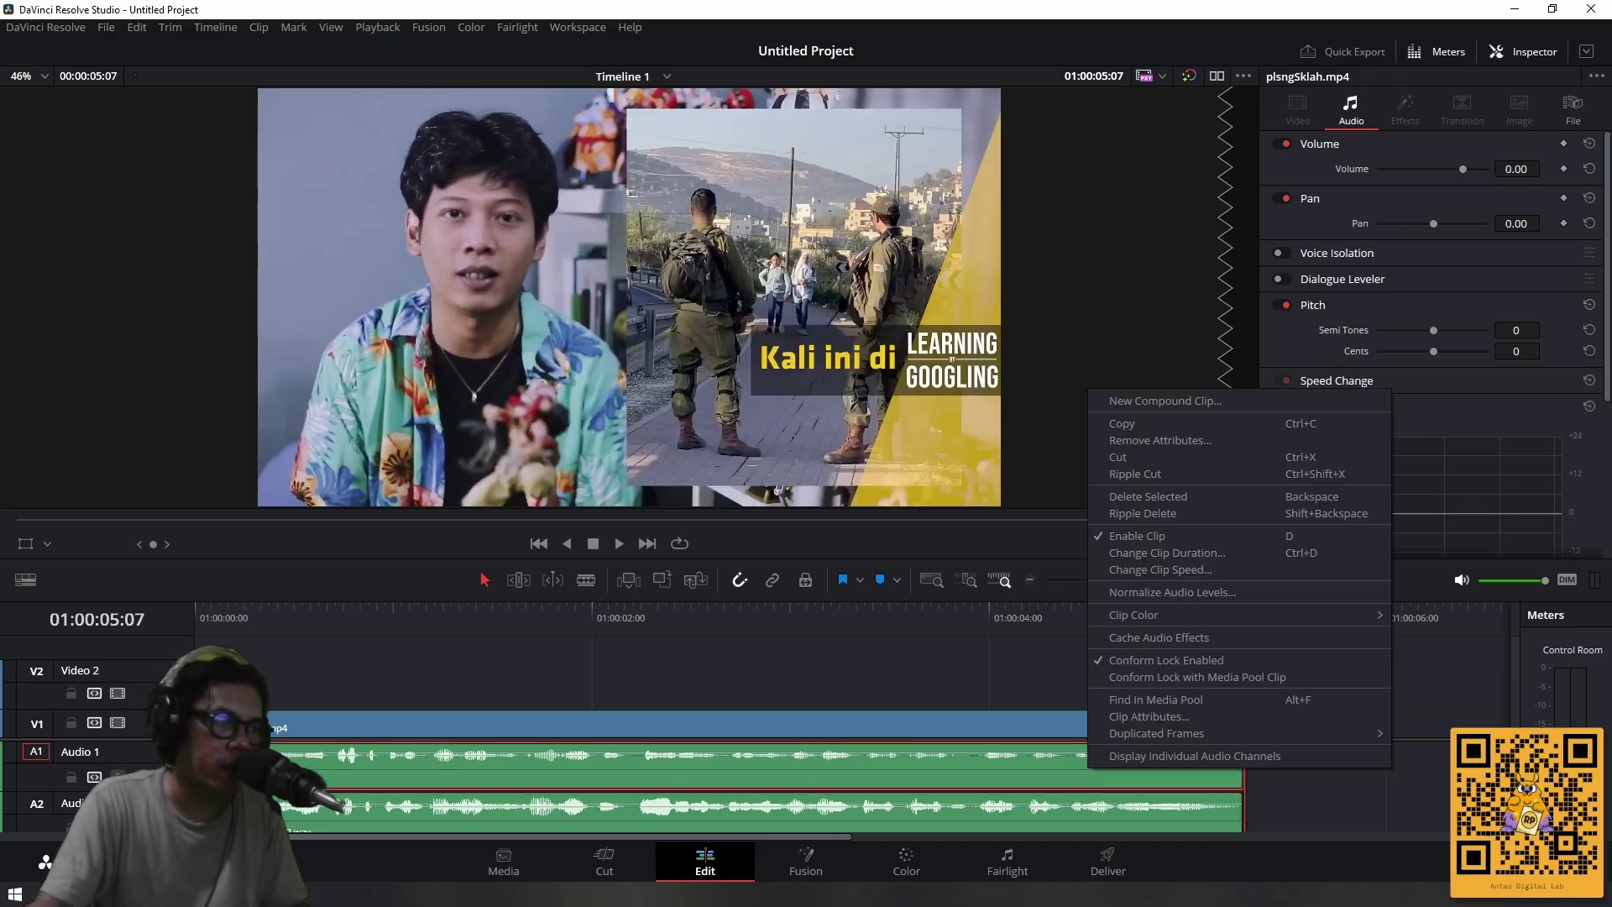
{"action": "key", "text": "Escape"}
Play the timeline twice from its start to check the converted voice against the face-swapped video.
{"action": "key", "text": "Home"}
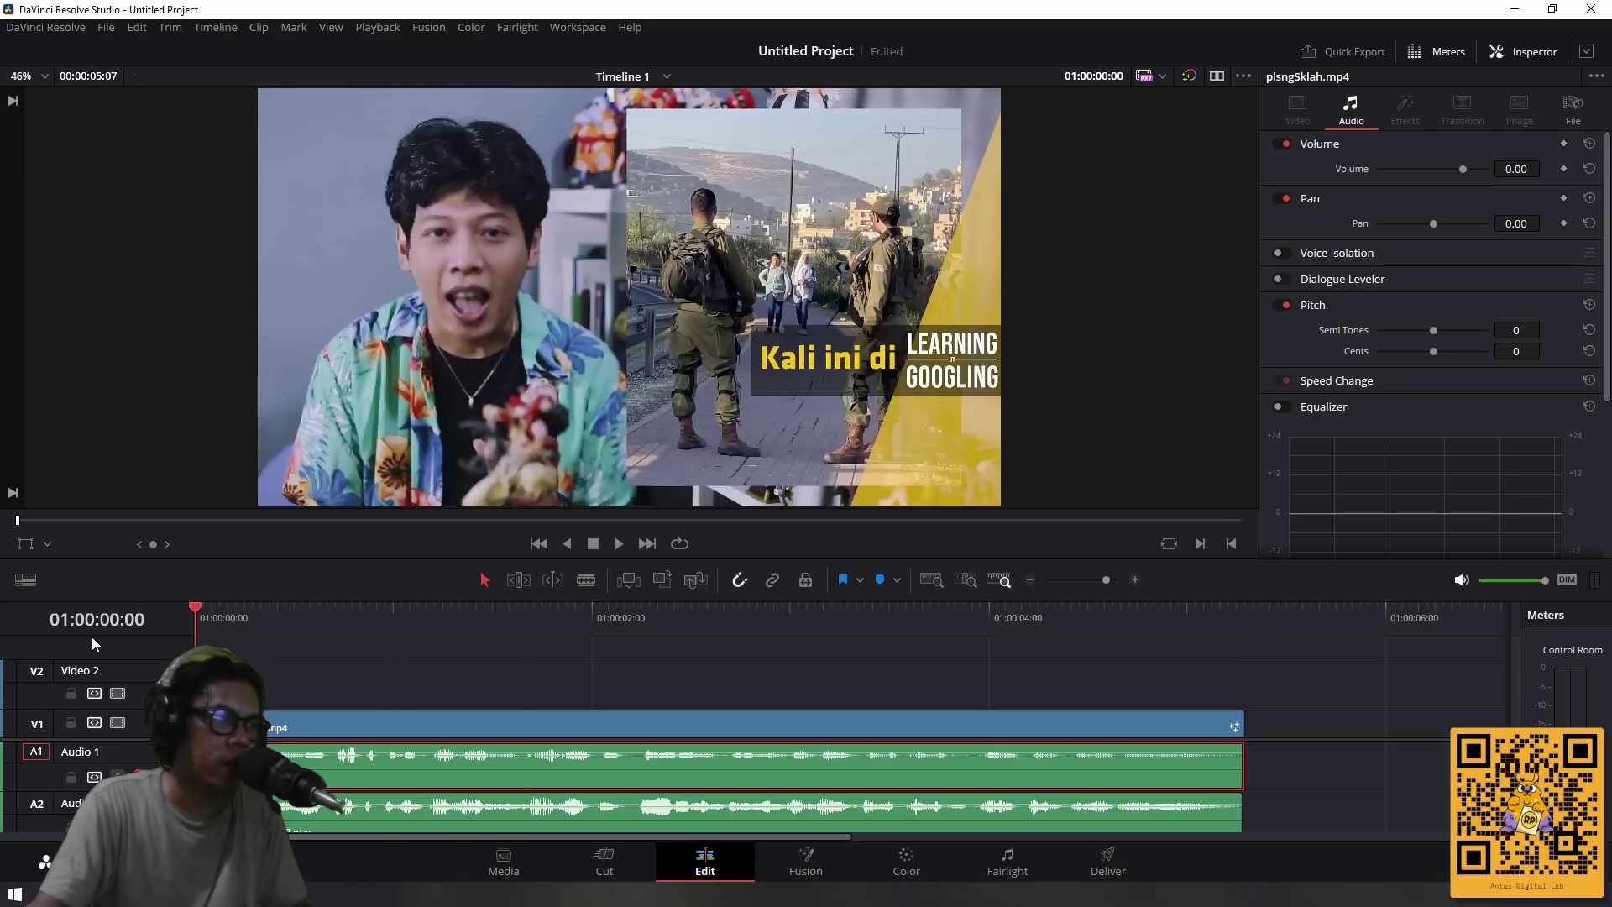
{"action": "key", "text": "space"}
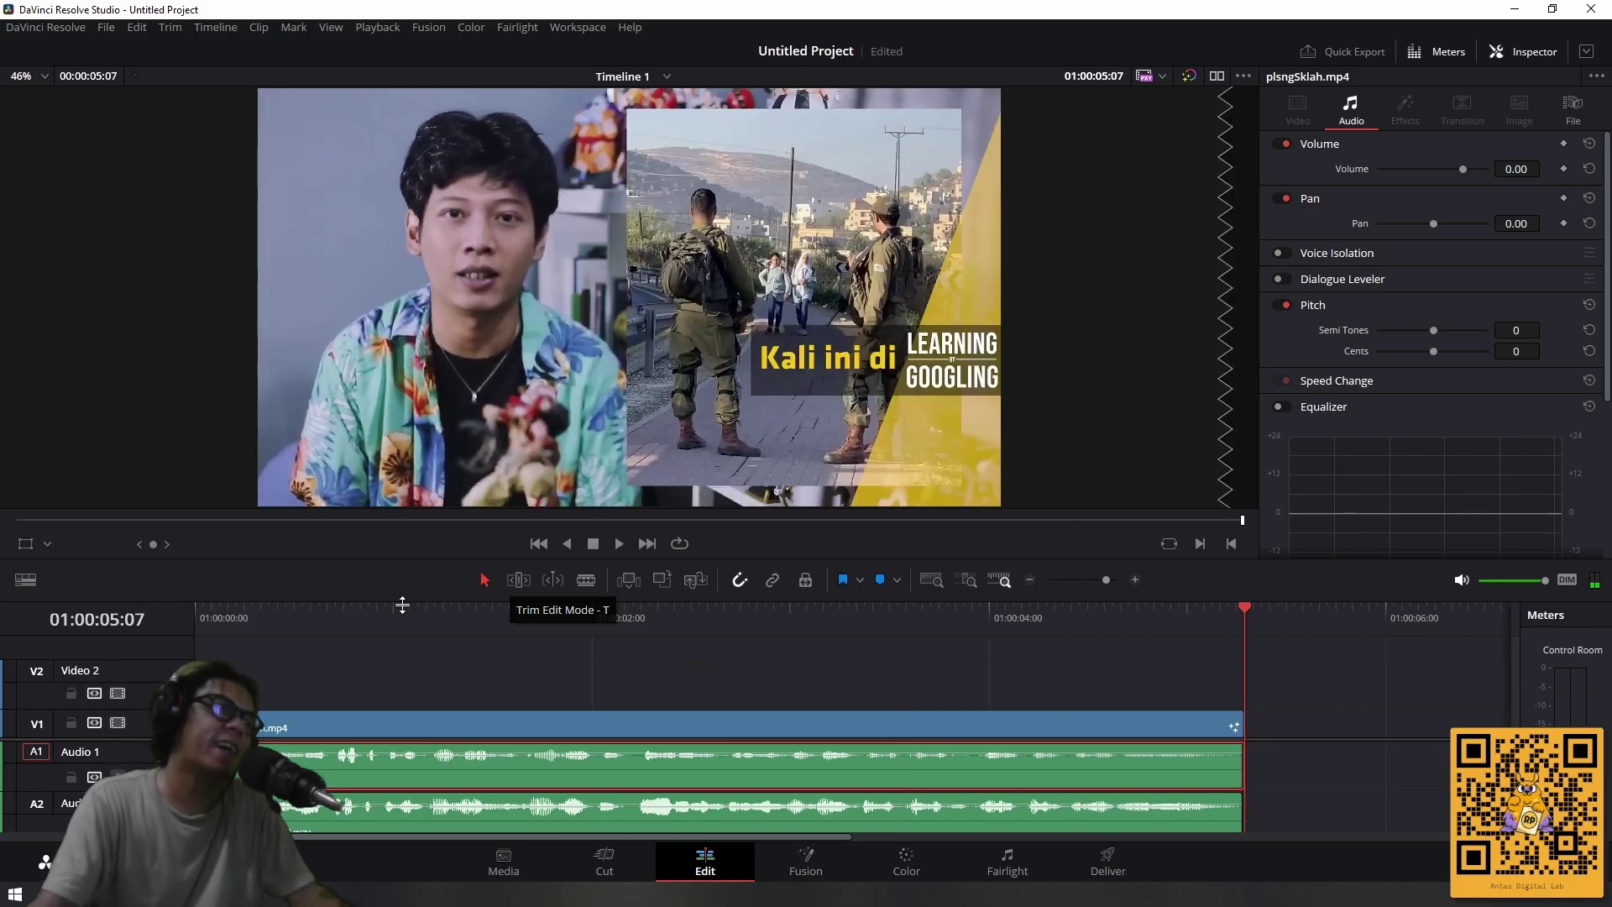
{"action": "key", "text": "Home"}
{"action": "key", "text": "space"}
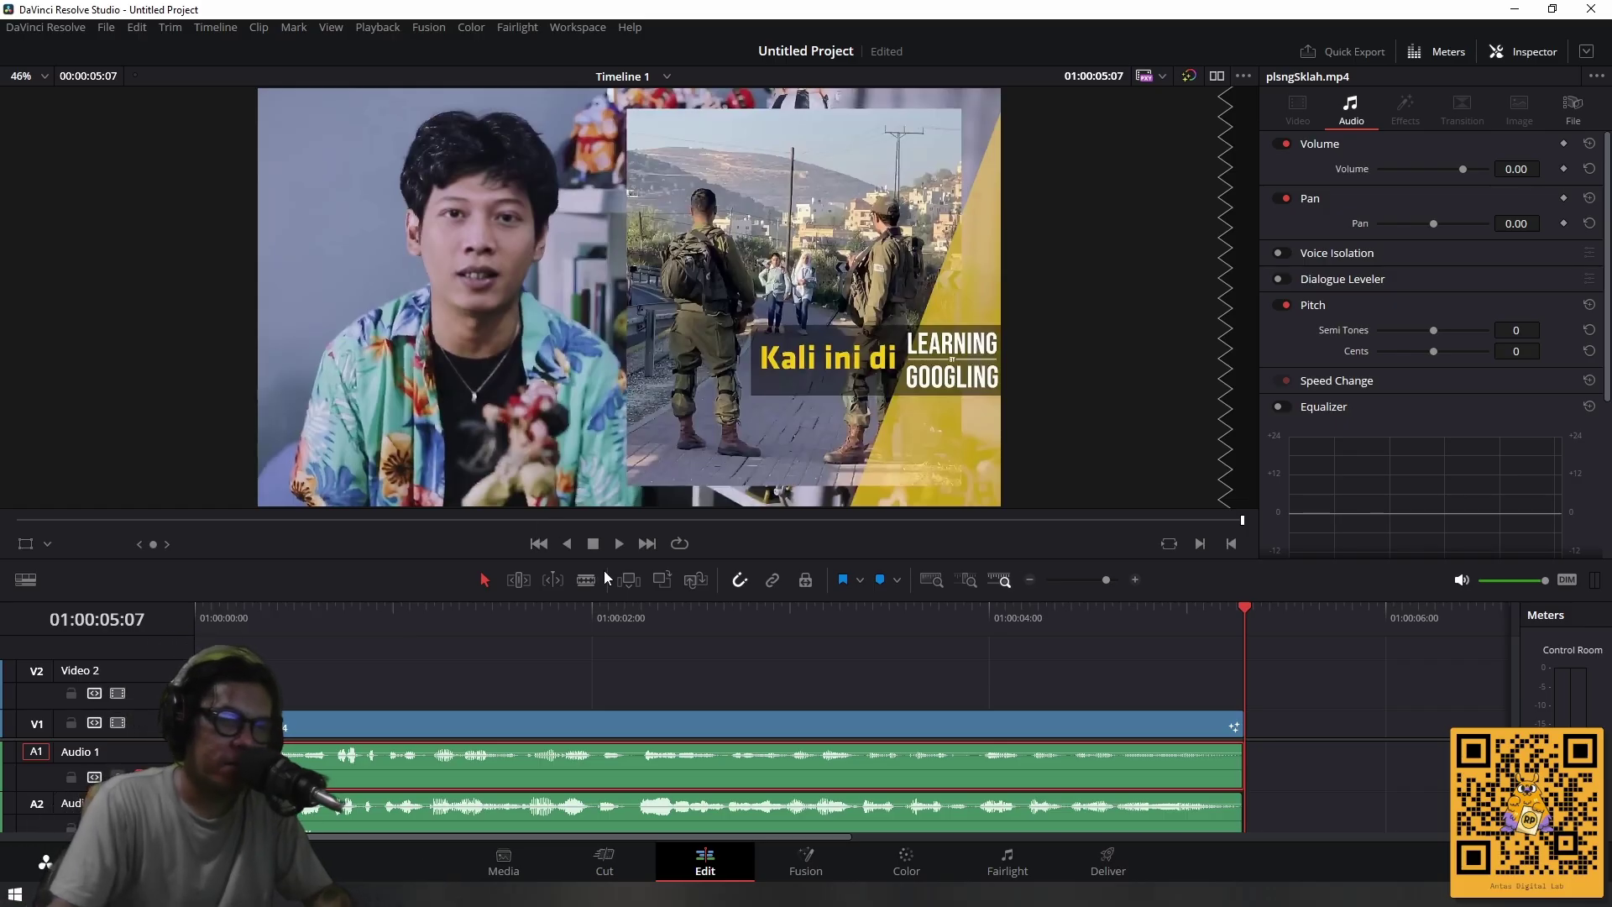
On the Color page, add a Color Space Transform effect as a new node after node 01.
{"action": "left_click", "coordinate": [907, 856]}
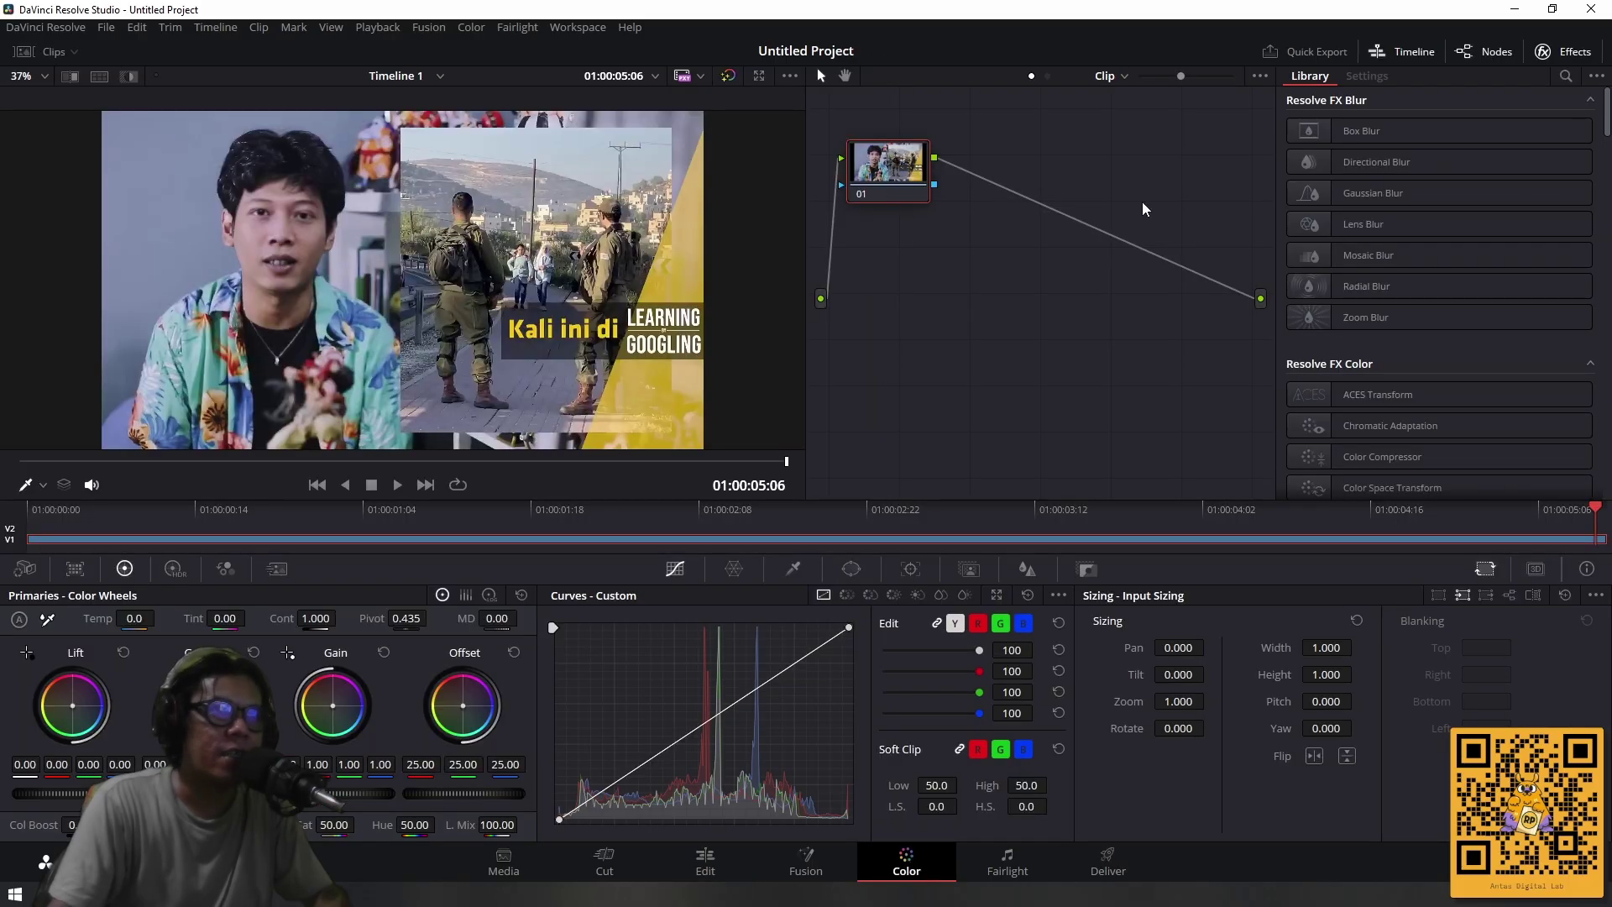
{"action": "left_click_drag", "start_coordinate": [894, 199], "coordinate": [880, 195]}
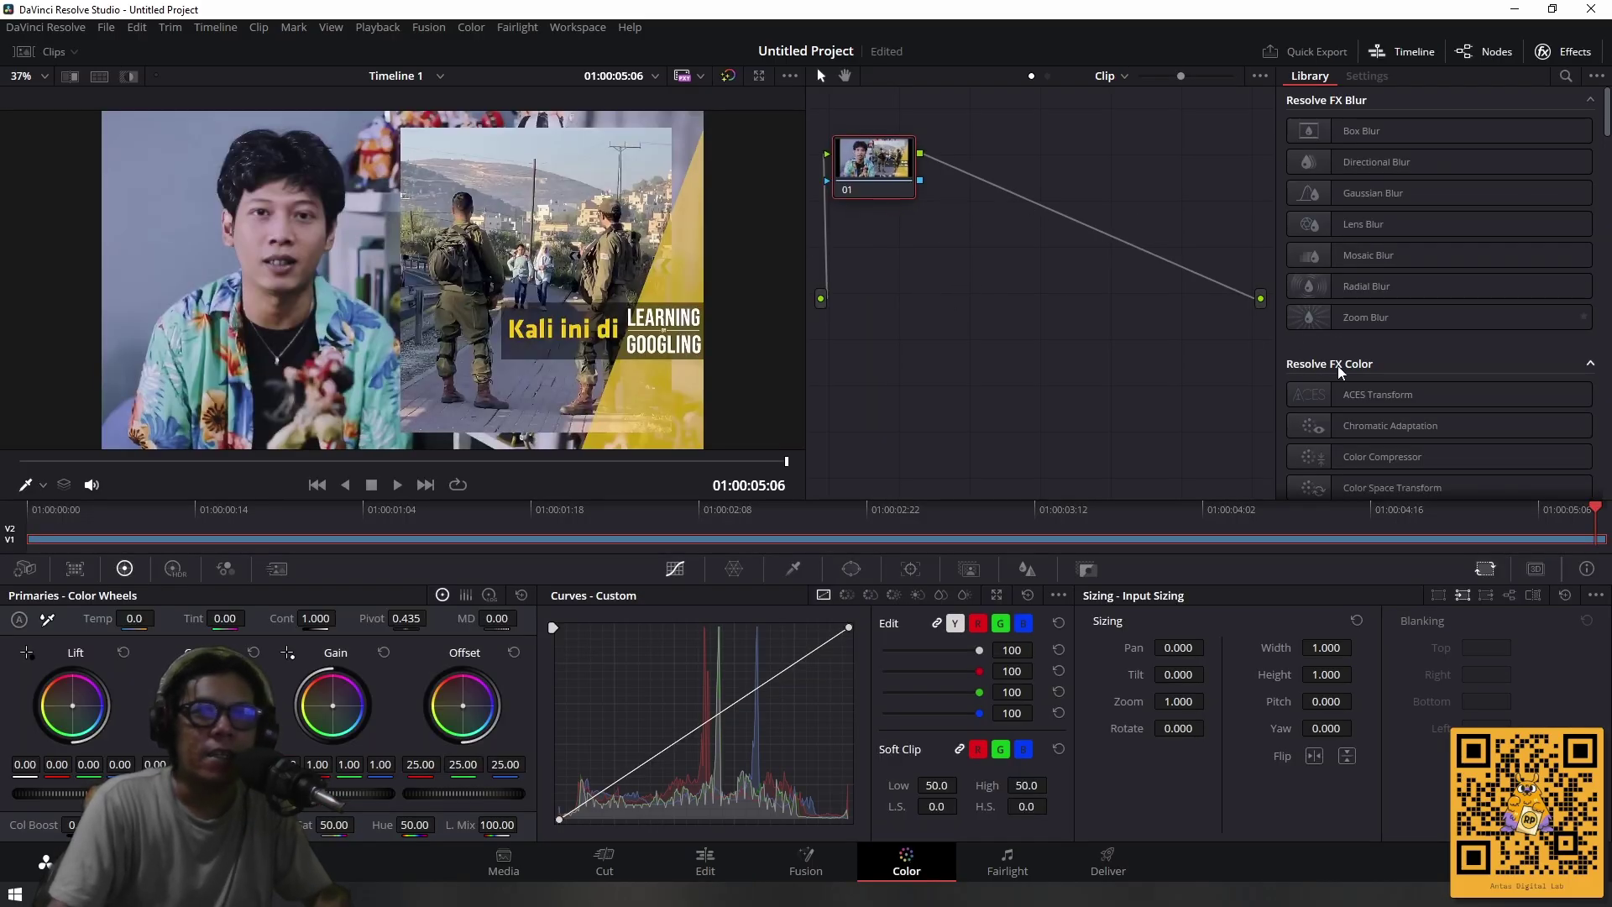
{"action": "scroll", "coordinate": [1353, 422], "scroll_direction": "down", "scroll_amount": 1}
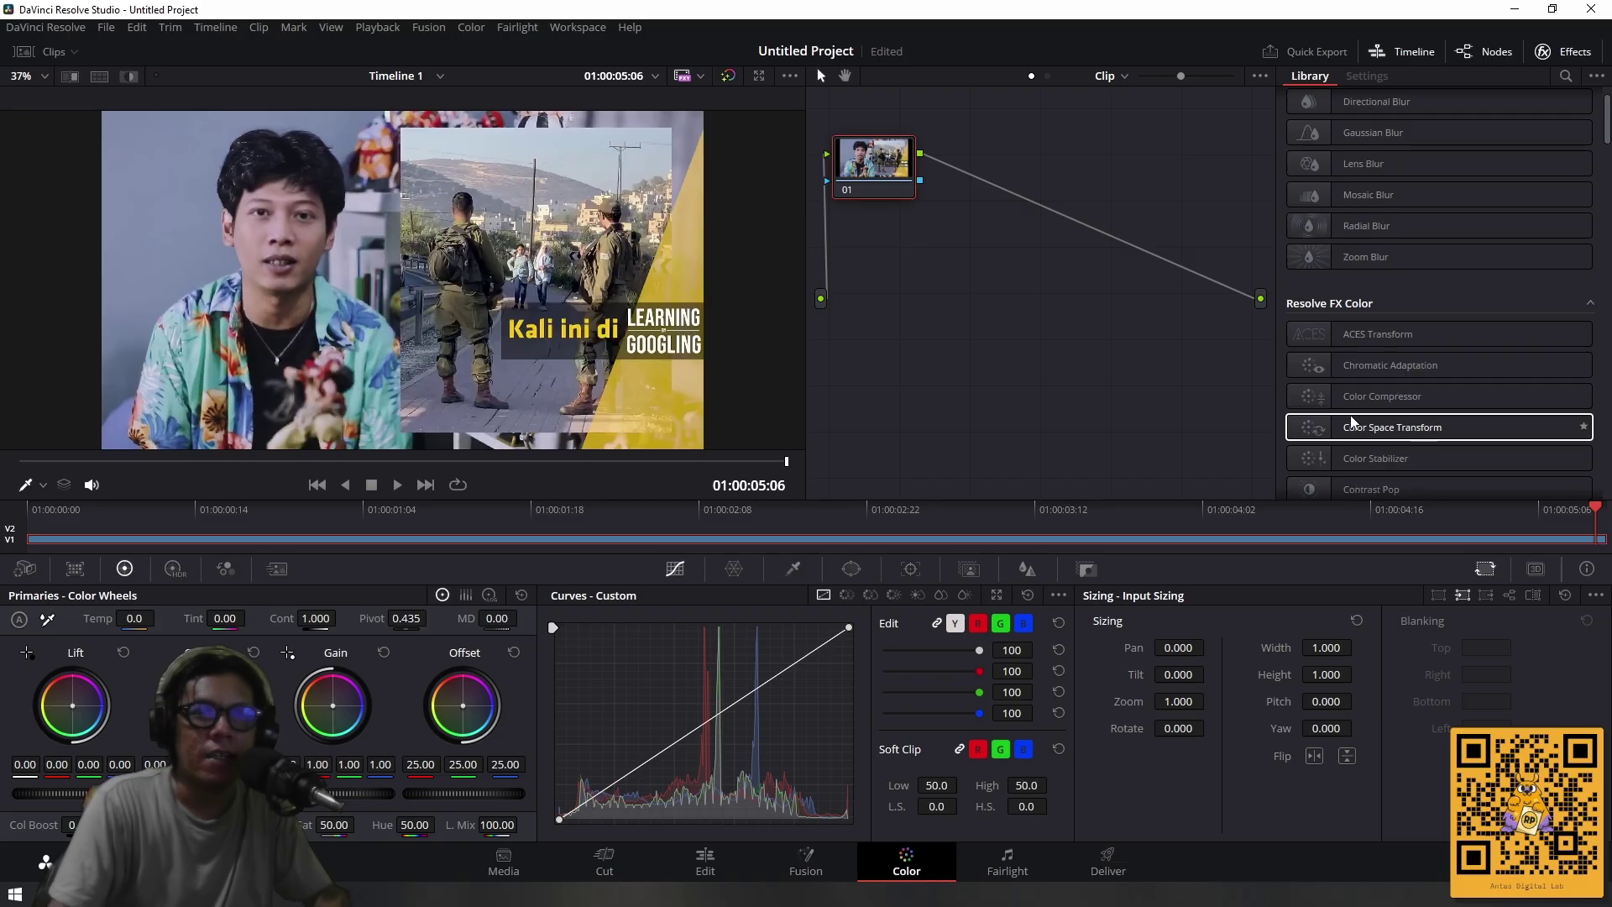
{"action": "left_click", "coordinate": [1401, 433]}
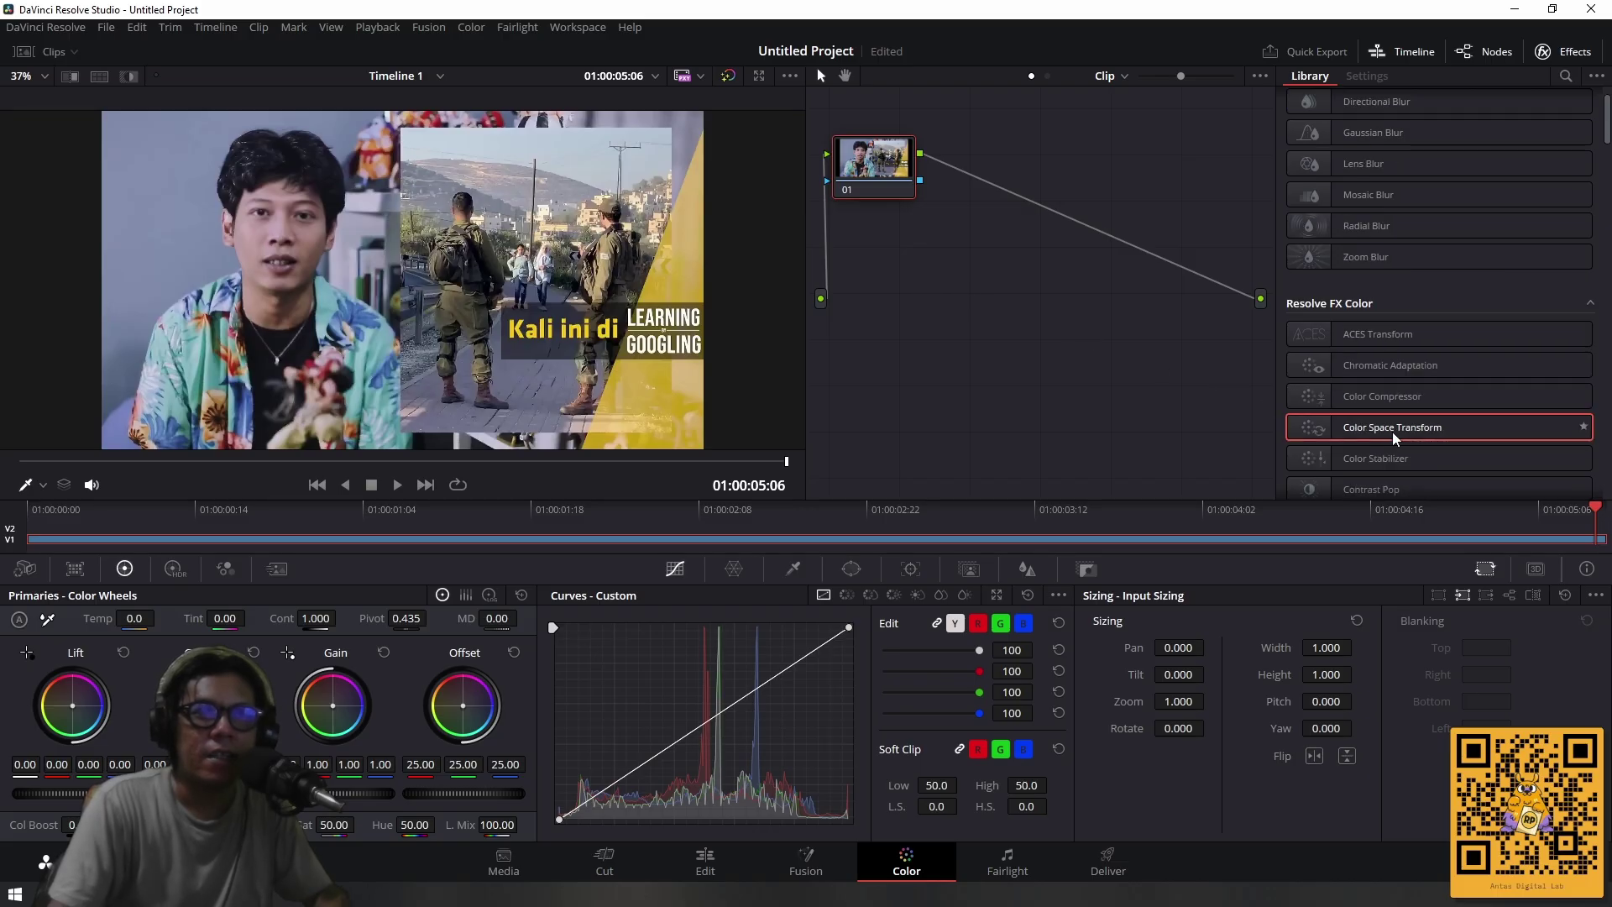
{"action": "left_click_drag", "start_coordinate": [1392, 430], "coordinate": [1062, 222]}
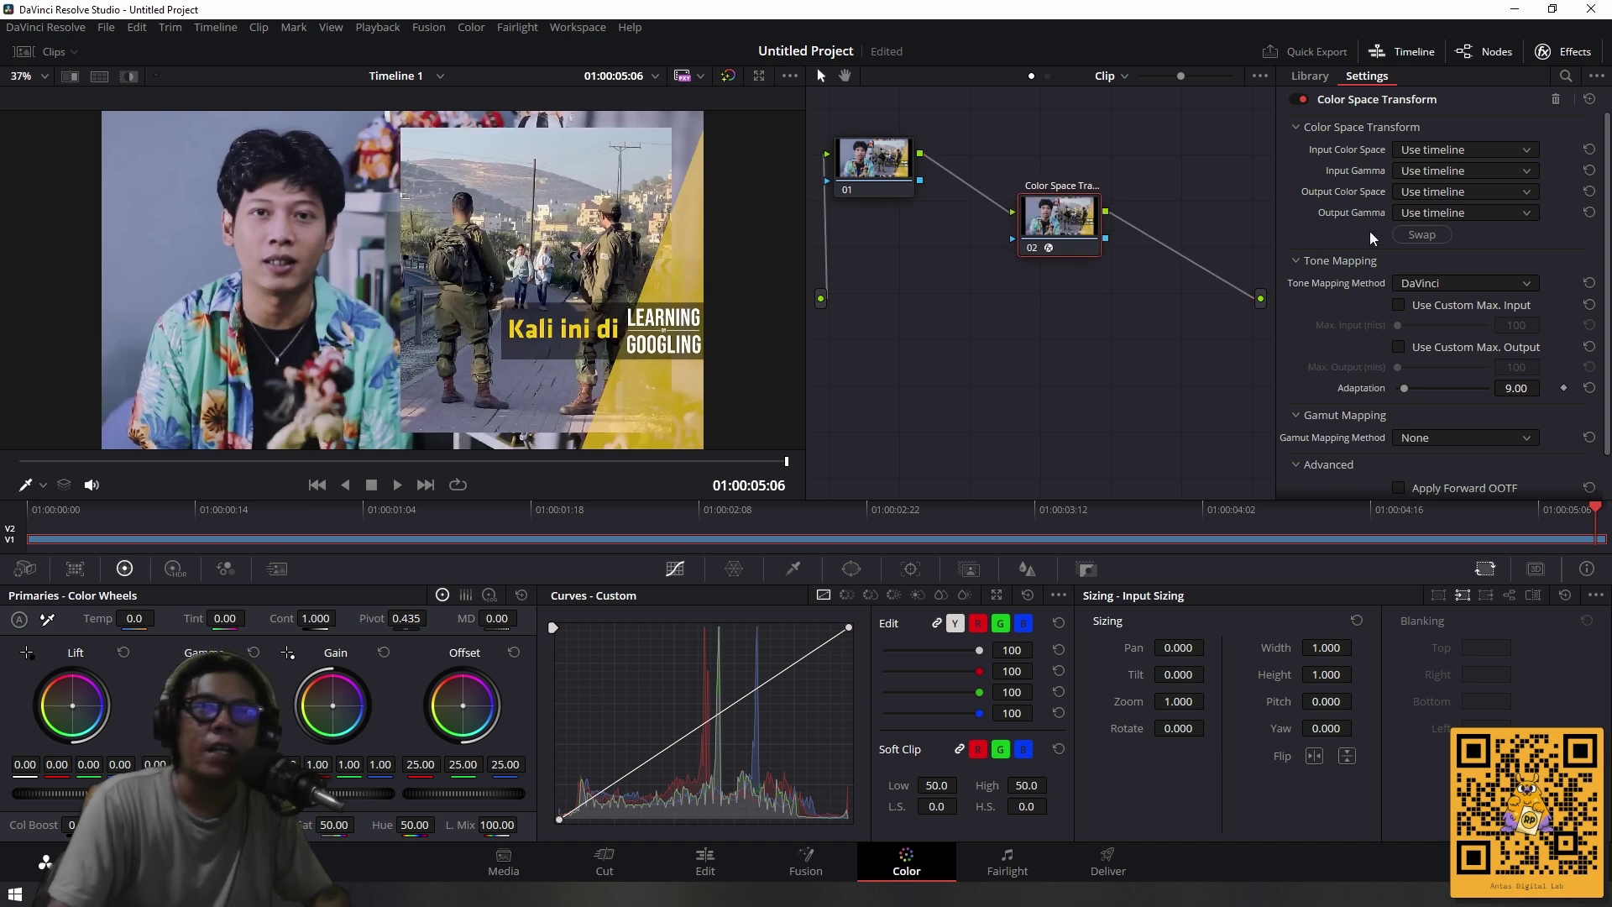
Set the transform's input color space to Canon Cinema Gamut and return to the start of the Edit page's timeline.
{"action": "left_click", "coordinate": [1440, 151]}
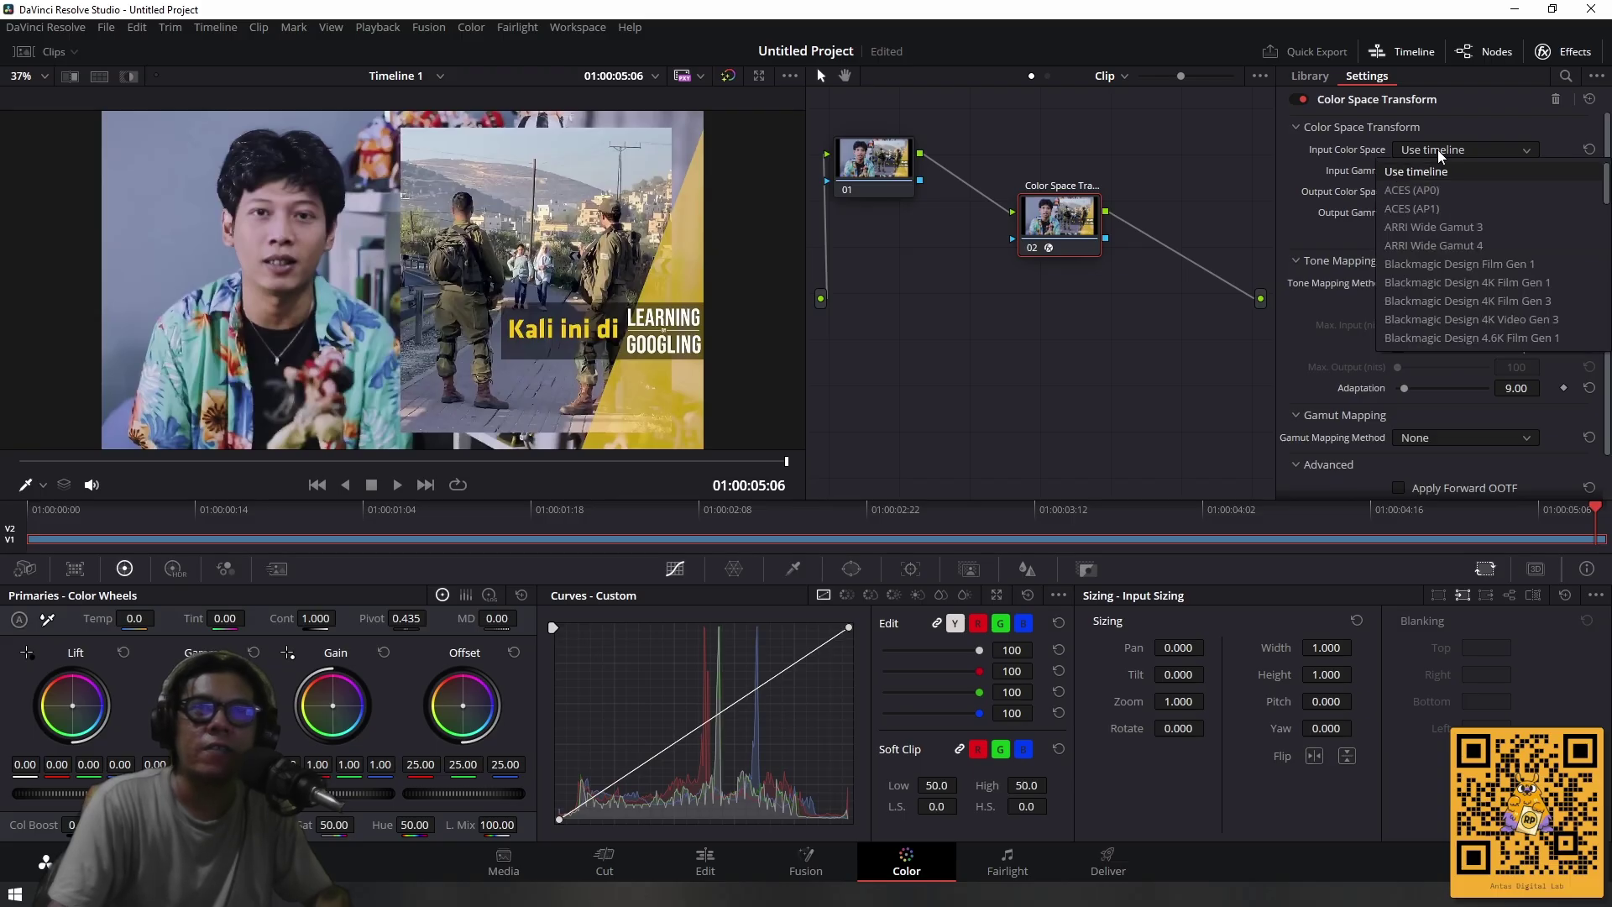
{"action": "scroll", "coordinate": [1440, 172], "scroll_direction": "down", "scroll_amount": 5}
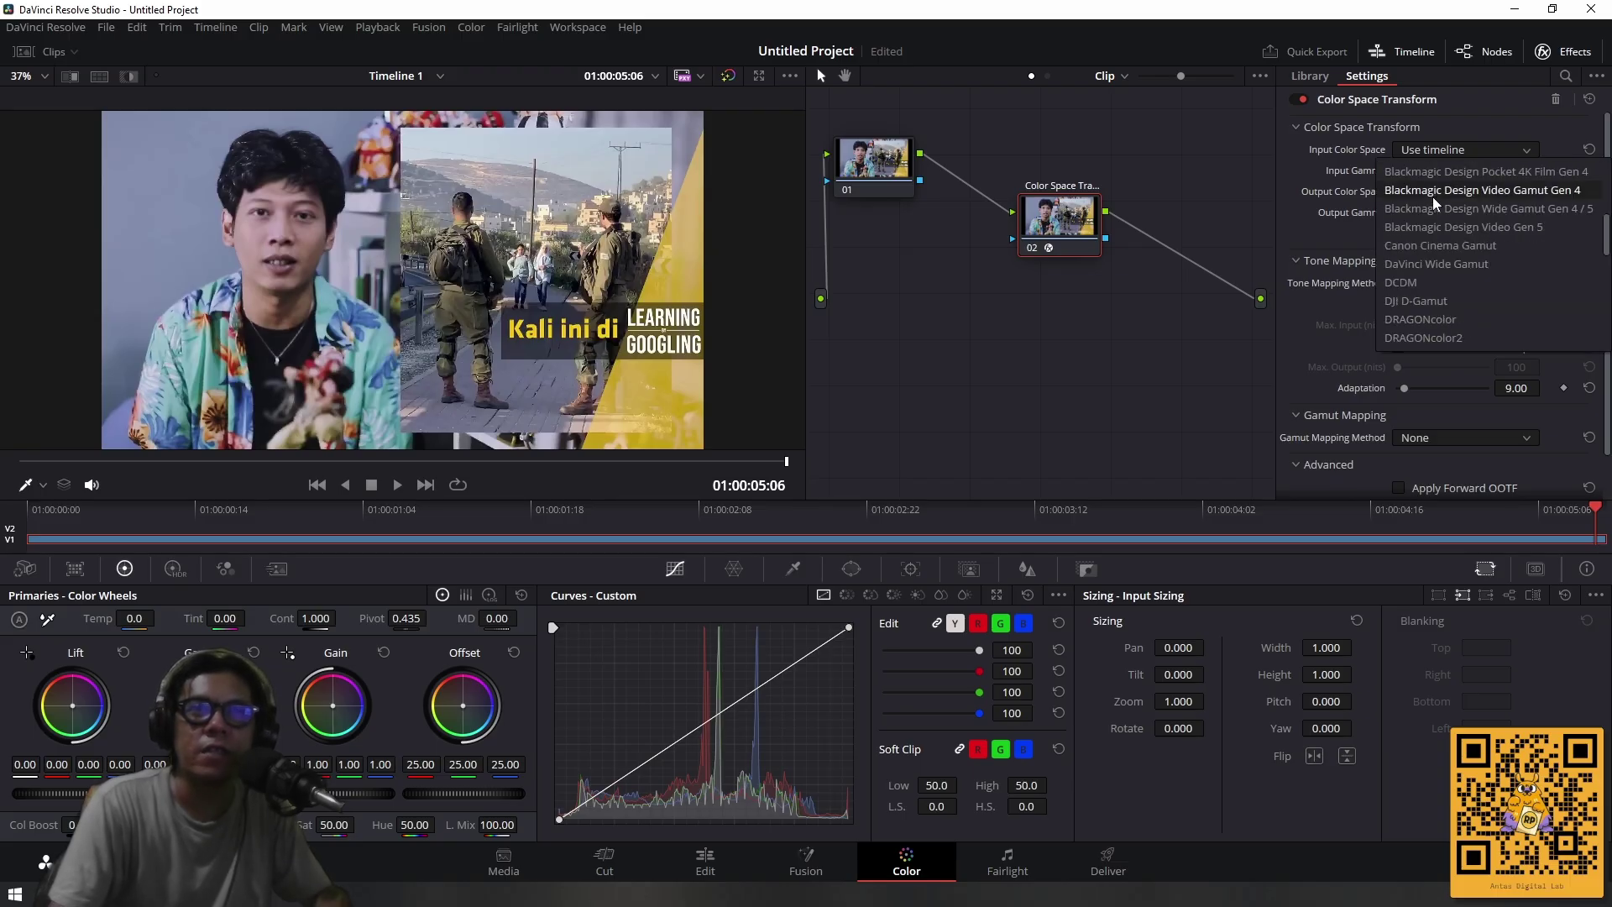
{"action": "left_click", "coordinate": [1422, 245]}
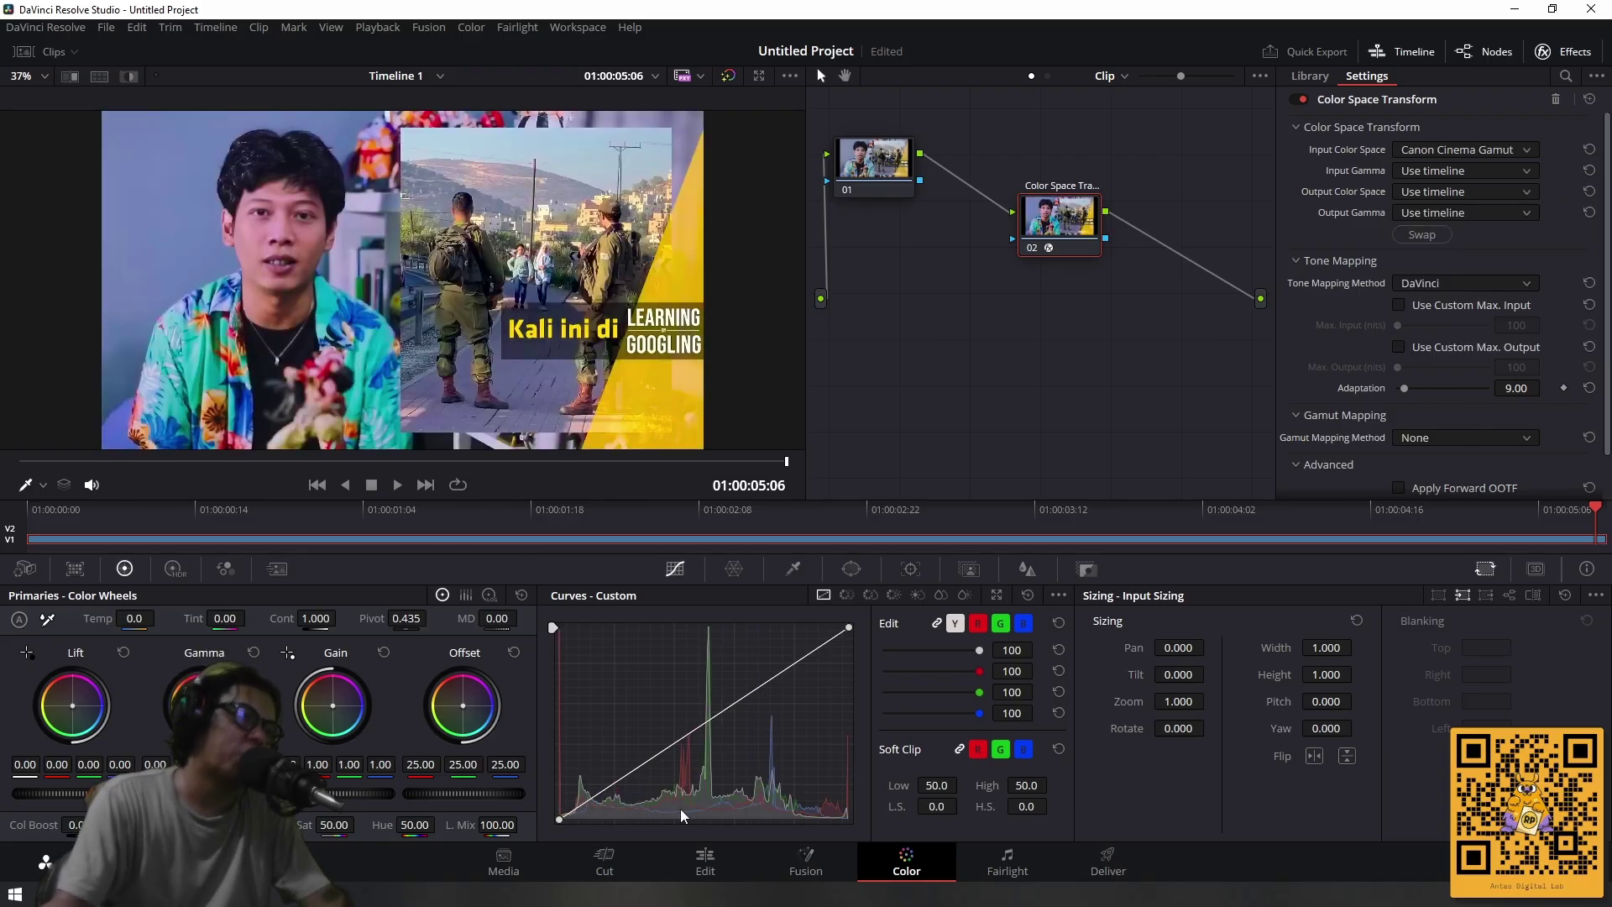
{"action": "left_click", "coordinate": [696, 860]}
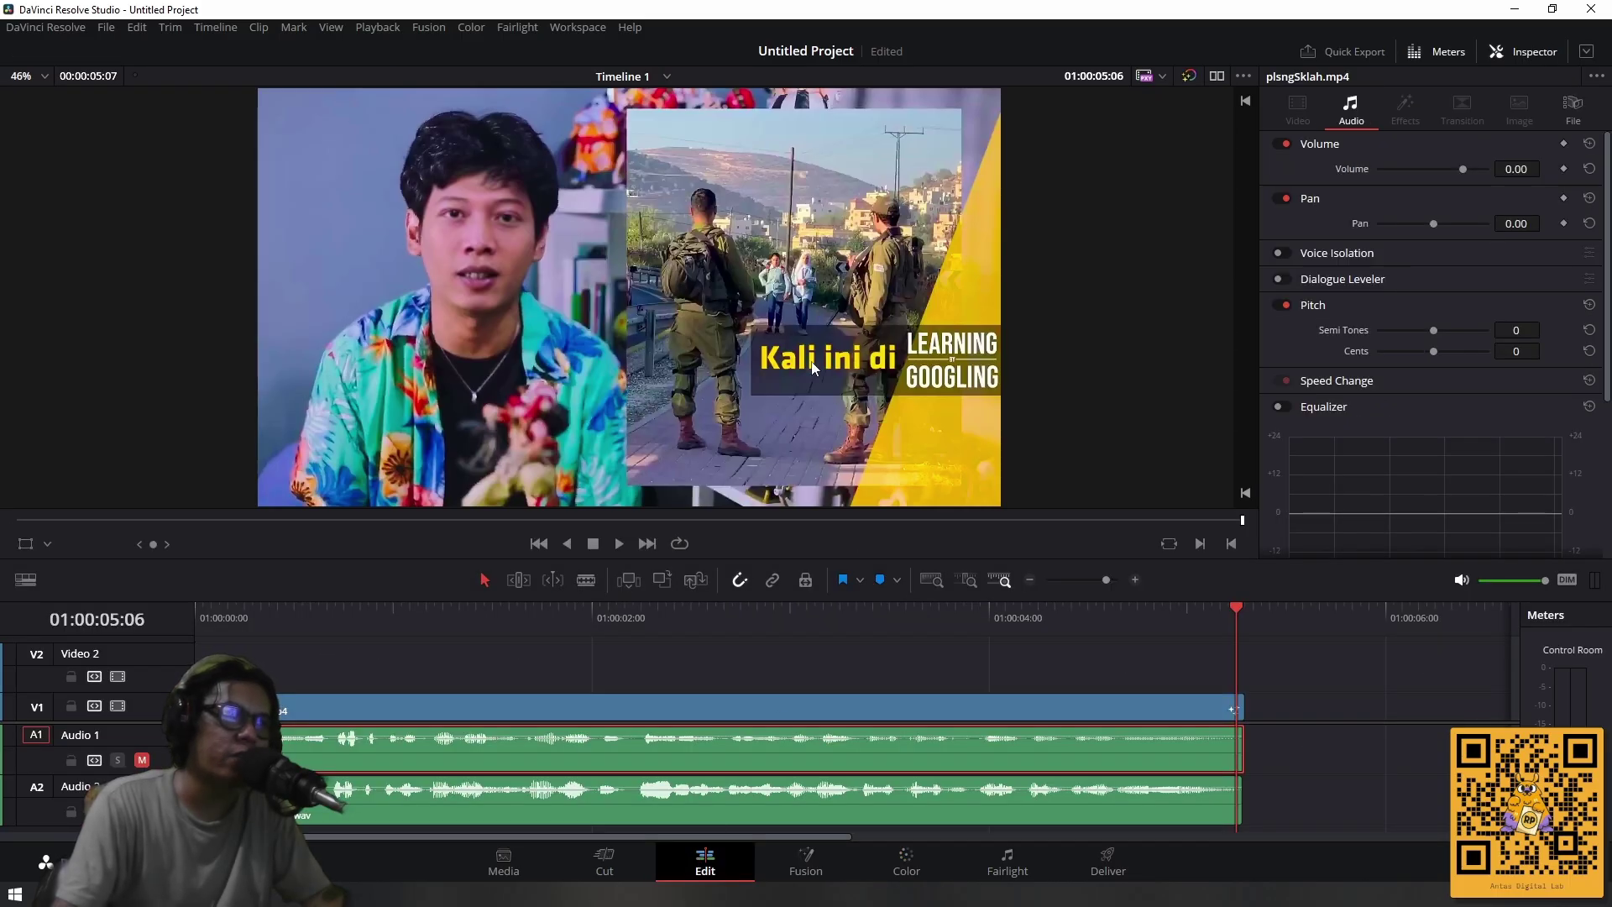
{"action": "key", "text": "Home"}
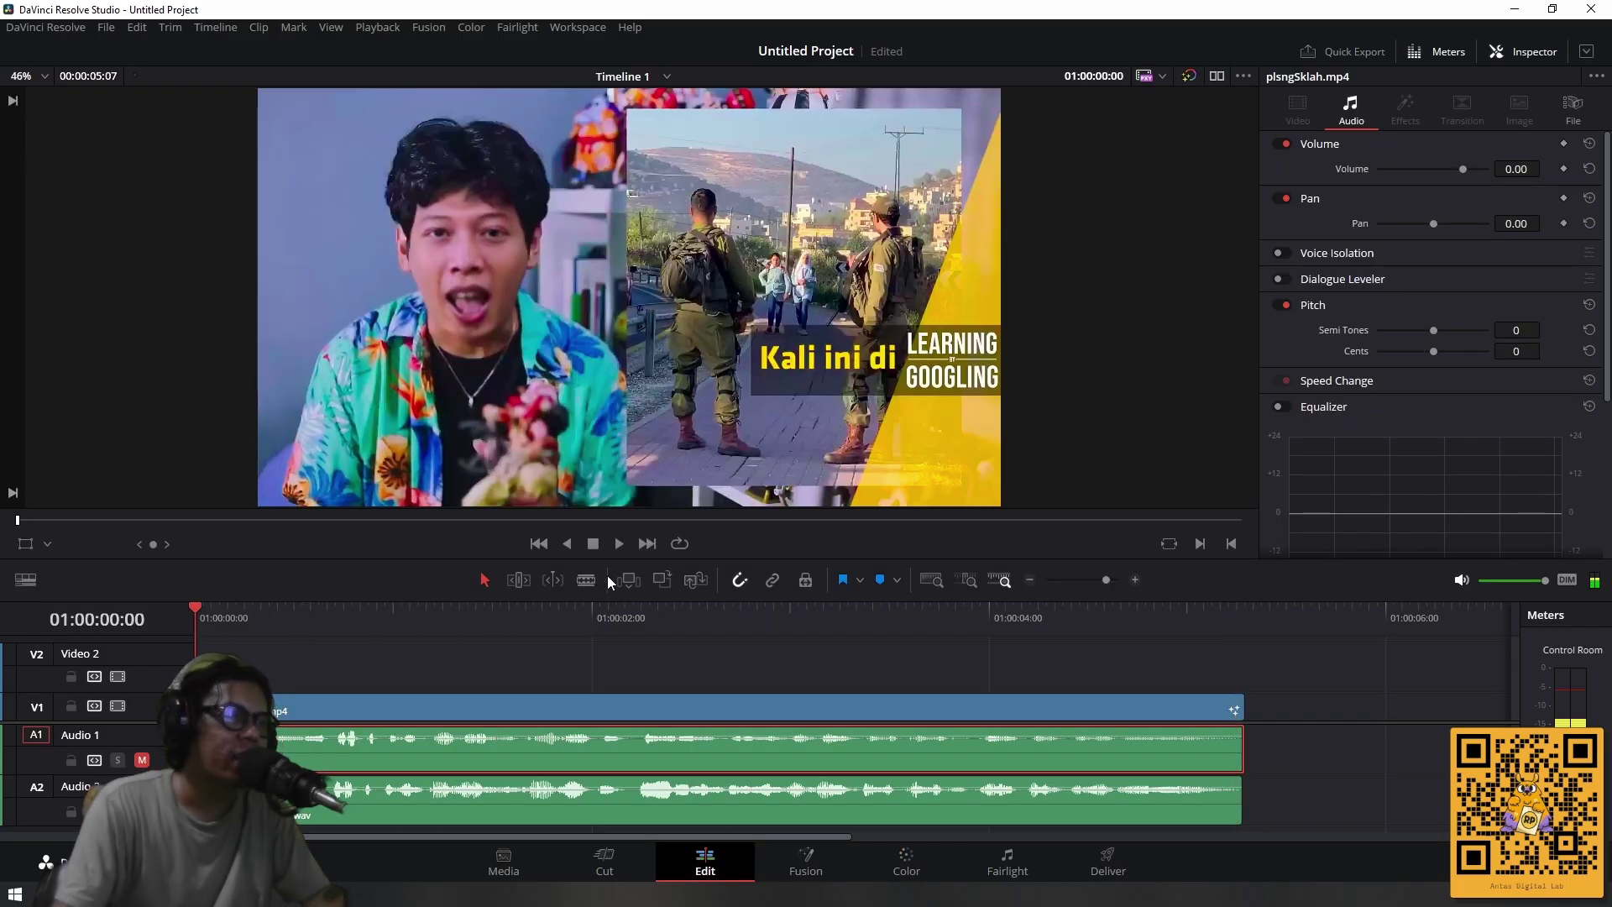
Play the edited timeline through once, then open the Deliver page with its timeline back at the start.
{"action": "key", "text": "space"}
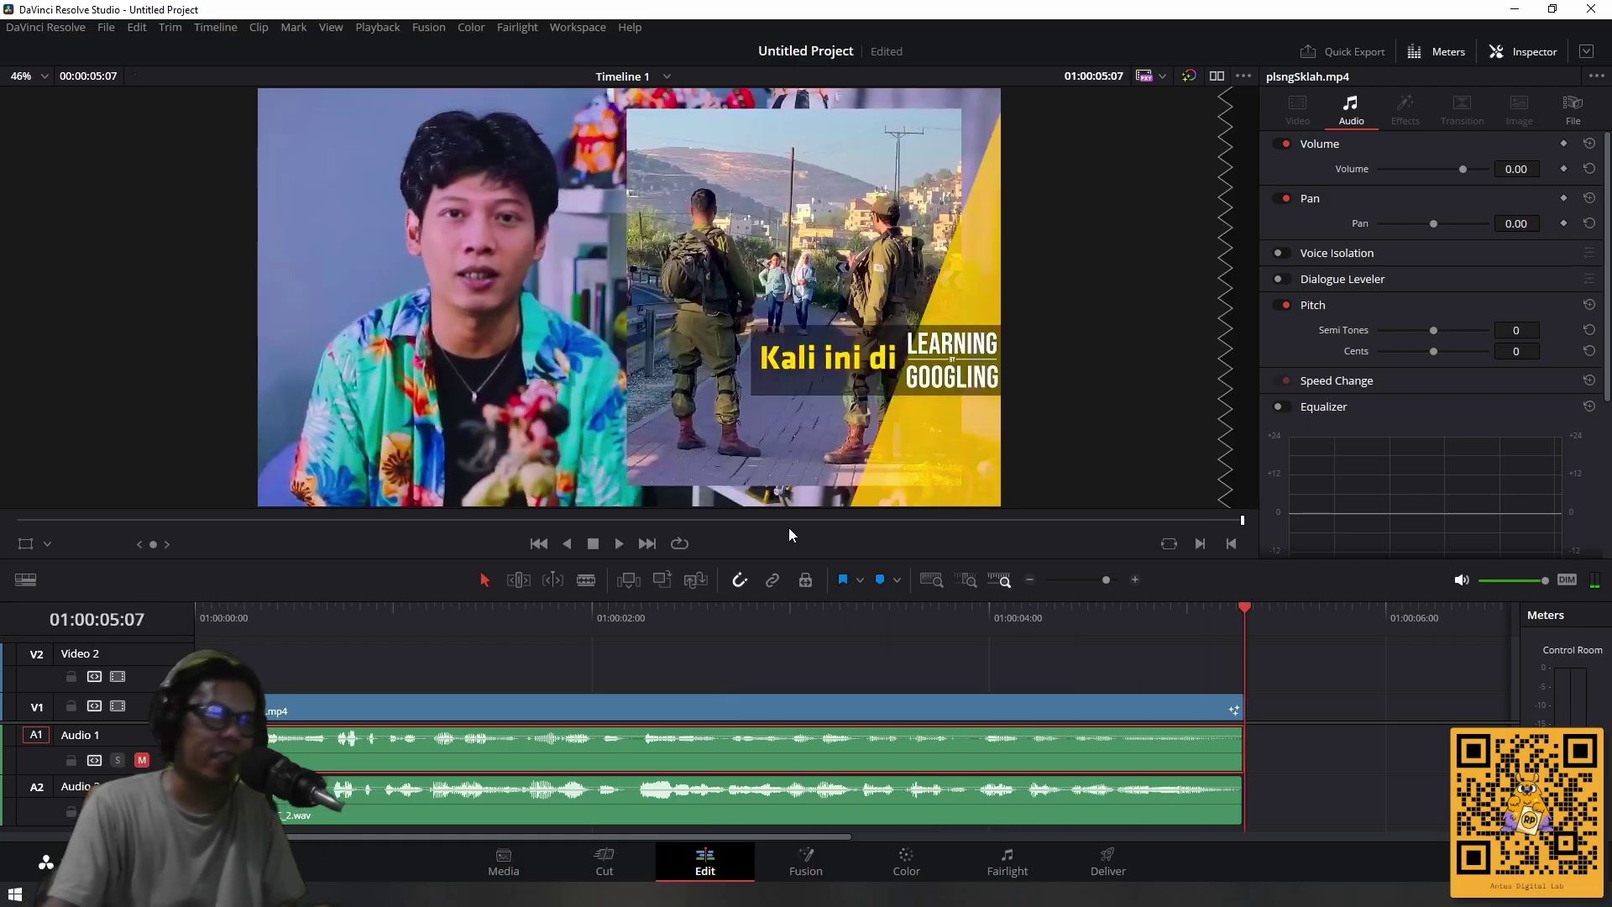
{"action": "left_click", "coordinate": [1107, 868]}
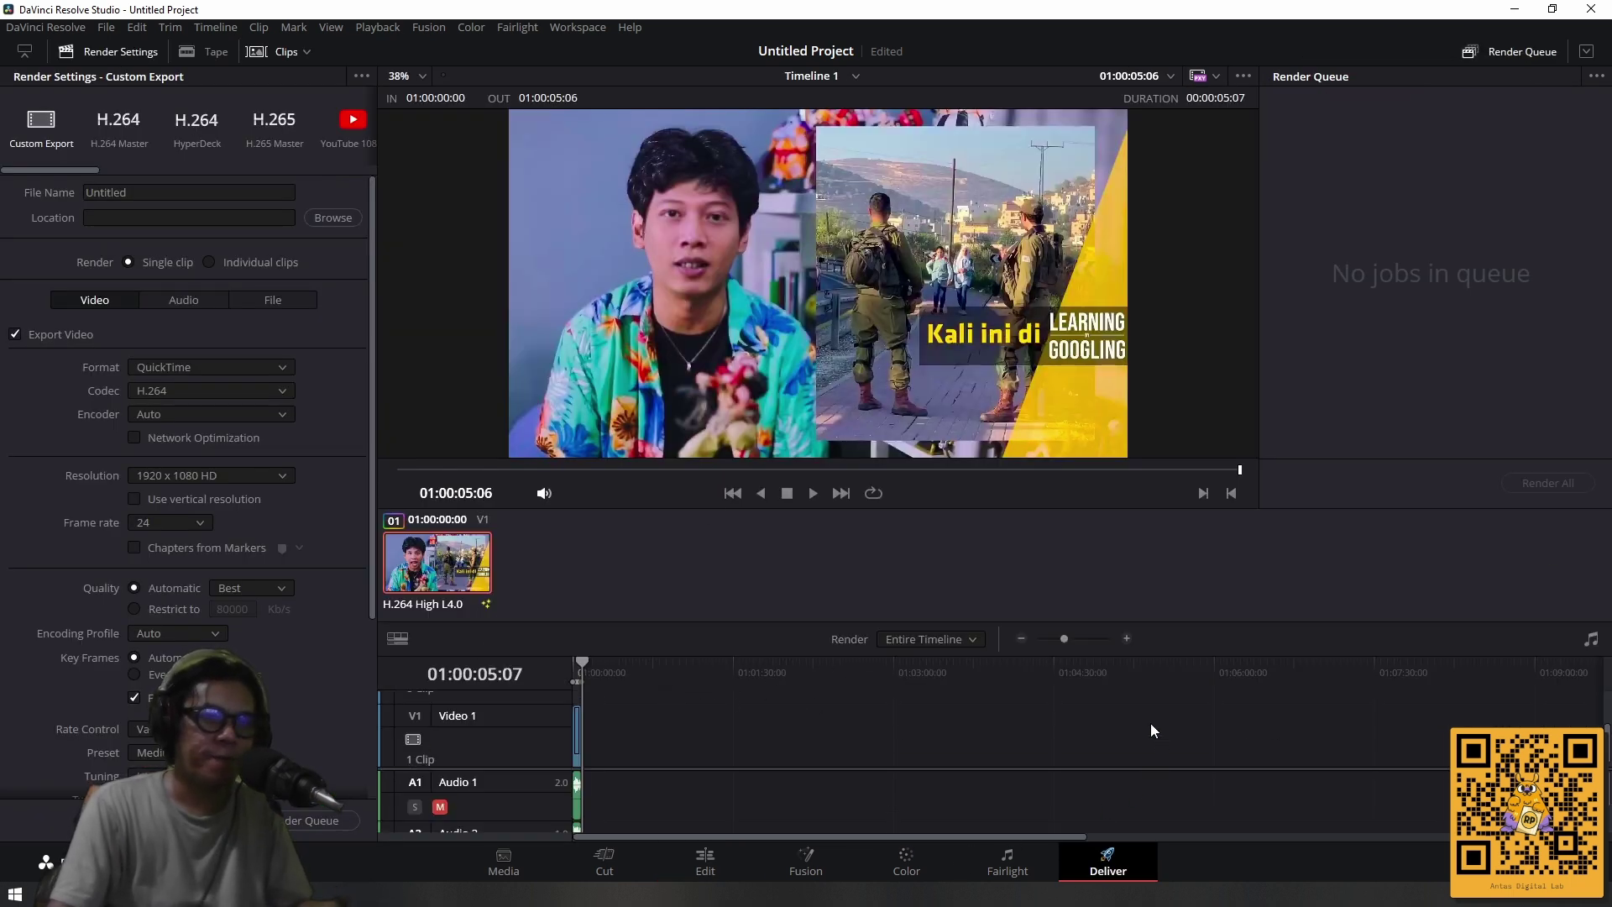
{"action": "left_click_drag", "start_coordinate": [1063, 639], "coordinate": [1098, 646]}
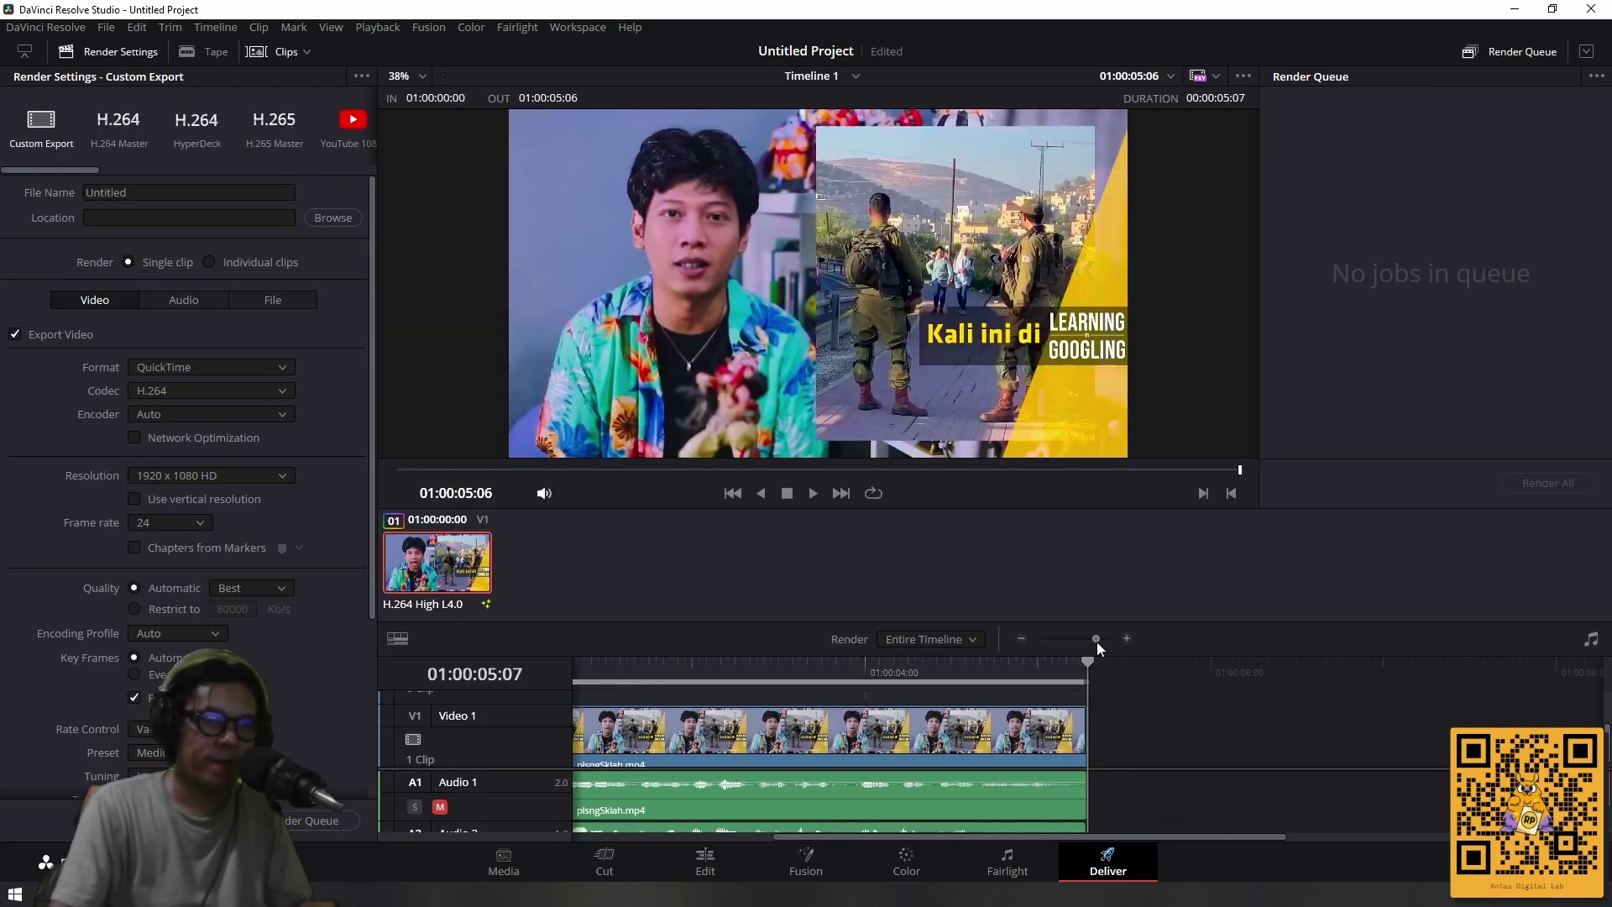
{"action": "key", "text": "Home"}
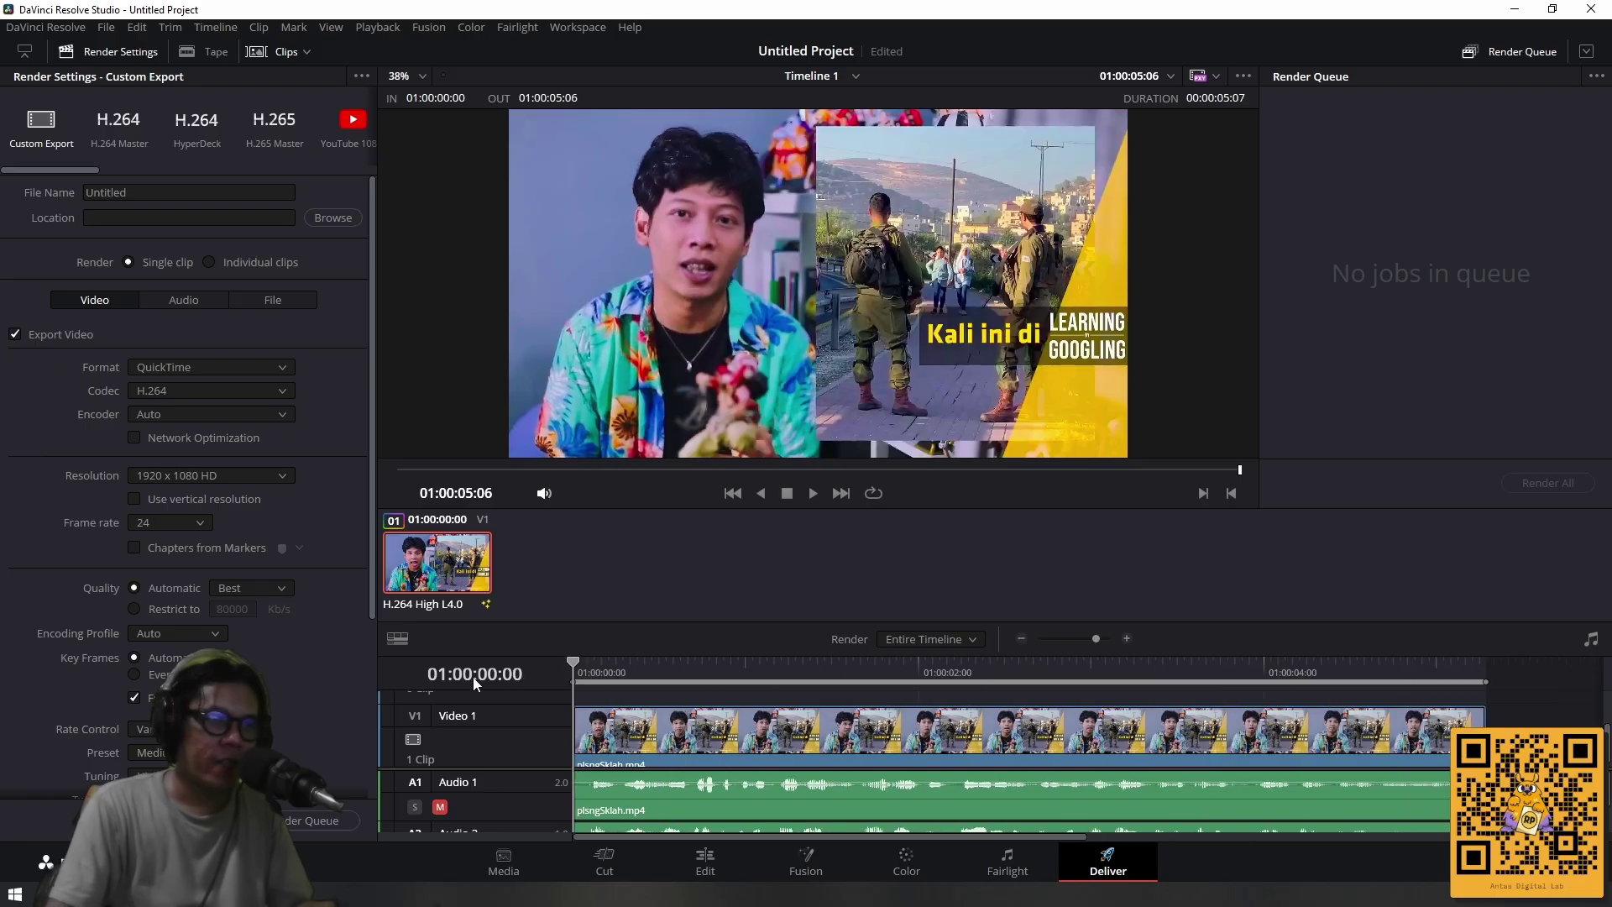
Set the render destination to the folder F:\projectAI\tes cobain\ClipFinish with the file name jalmukLearning.
{"action": "left_click", "coordinate": [332, 217]}
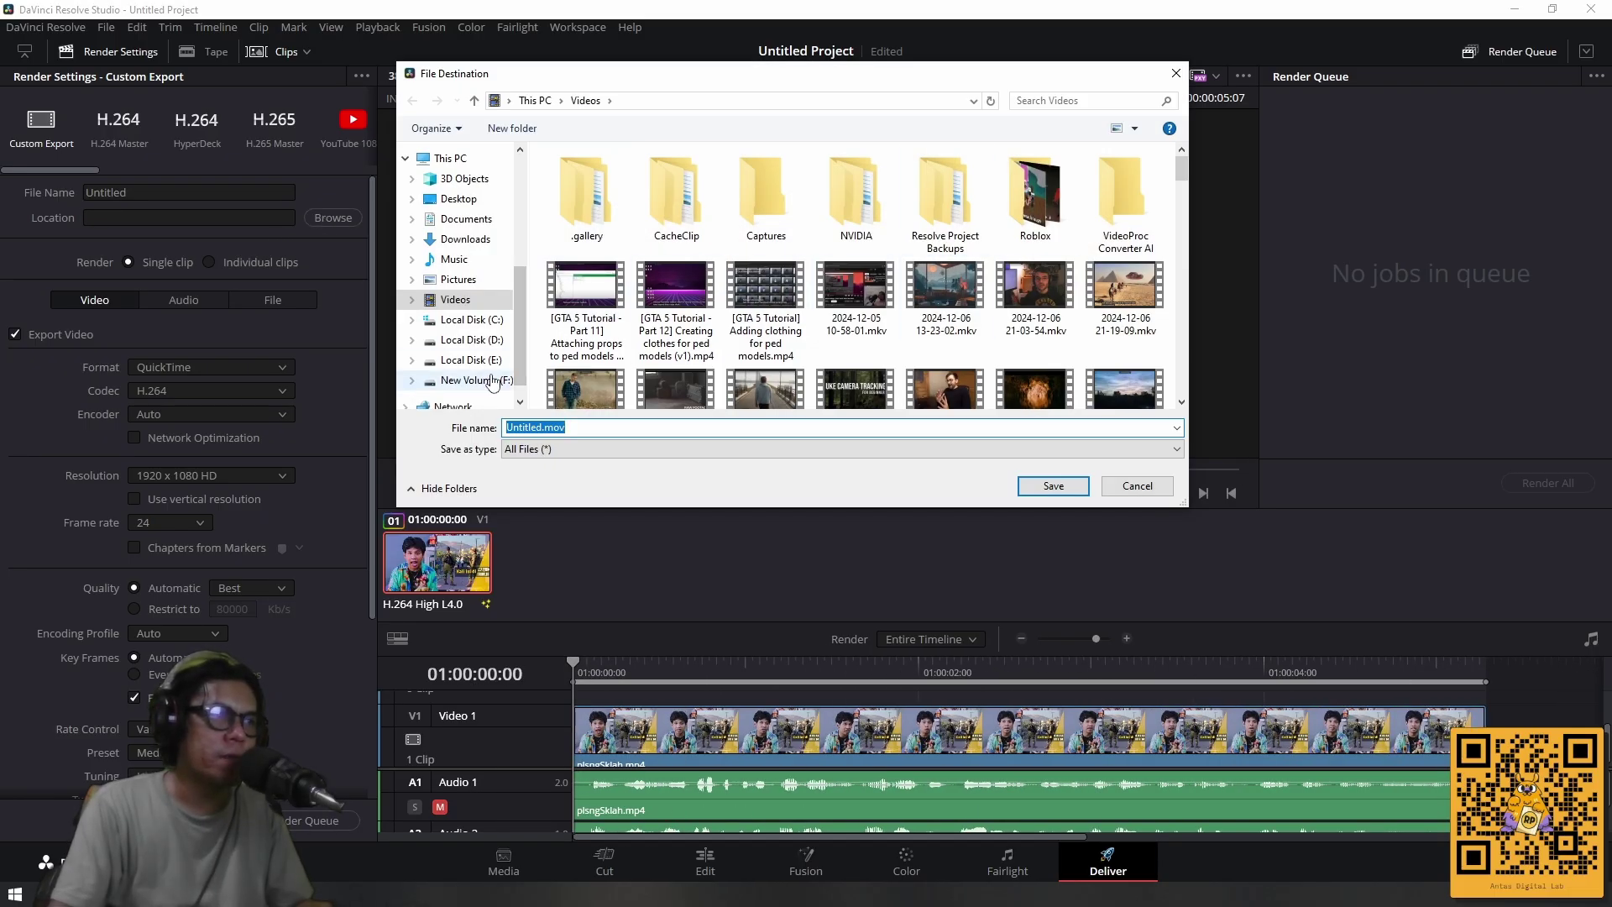
{"action": "left_click", "coordinate": [466, 380]}
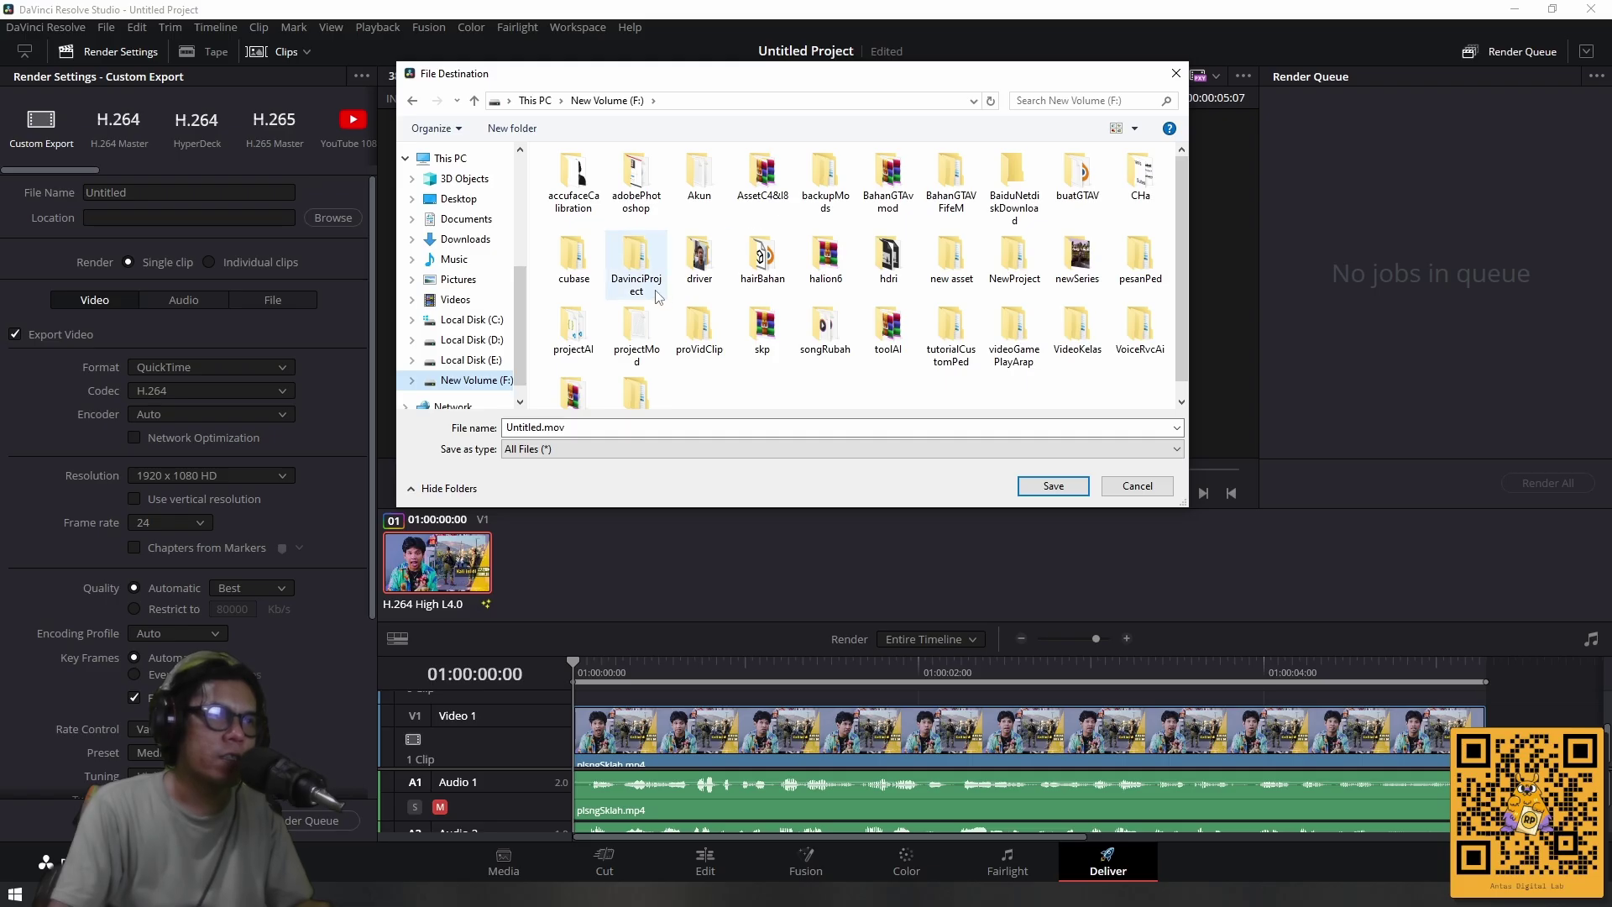
{"action": "double_click", "coordinate": [575, 330]}
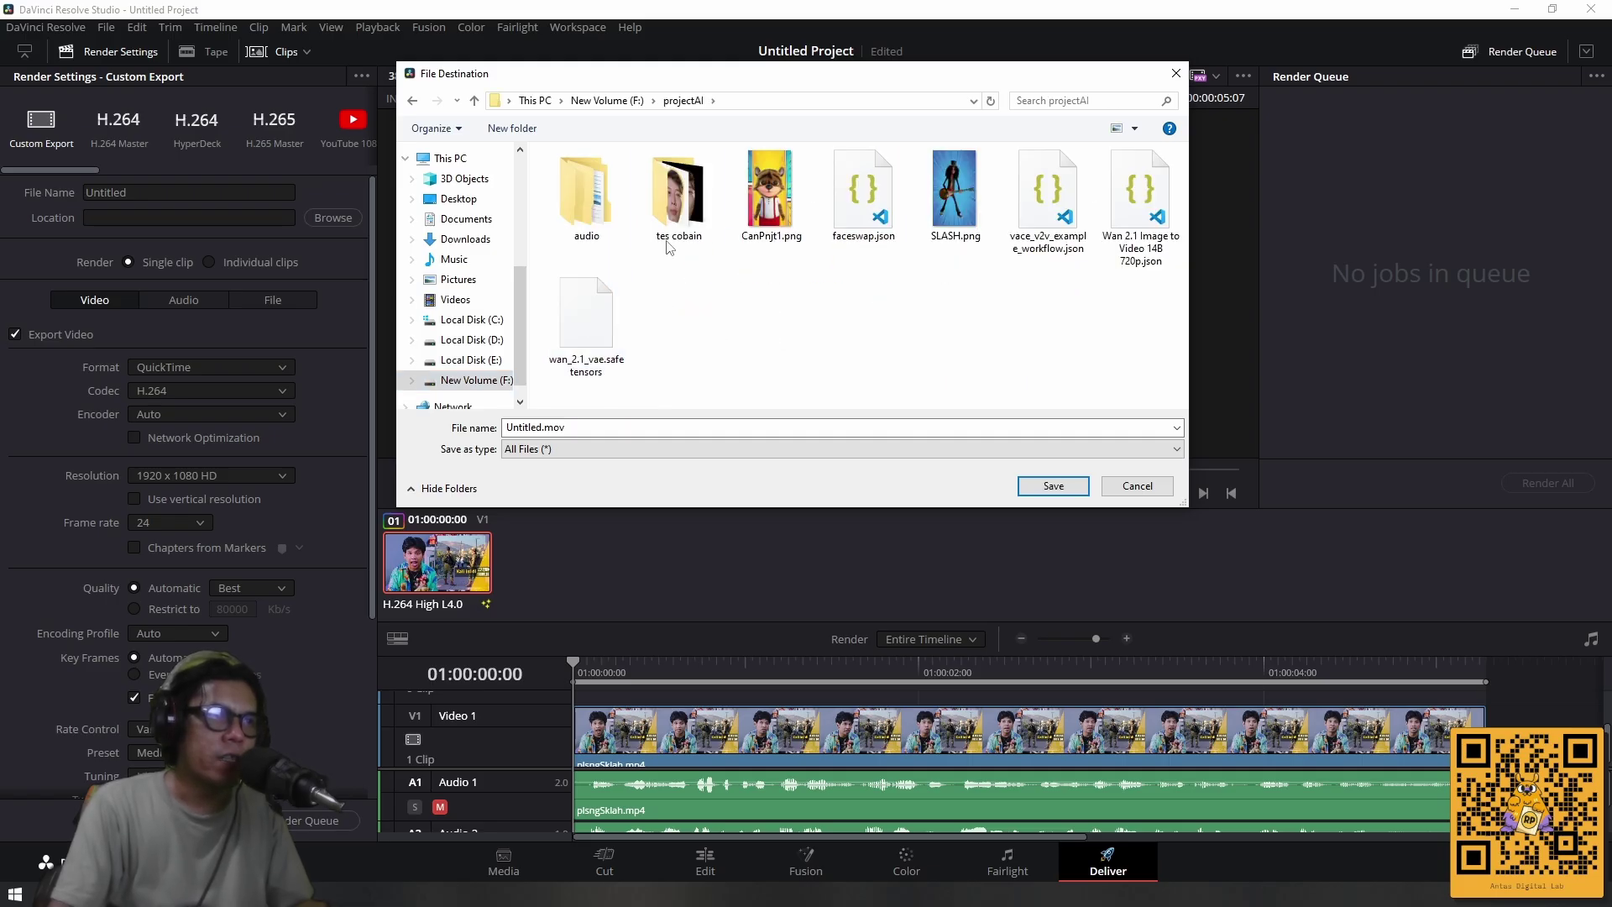
{"action": "double_click", "coordinate": [669, 246]}
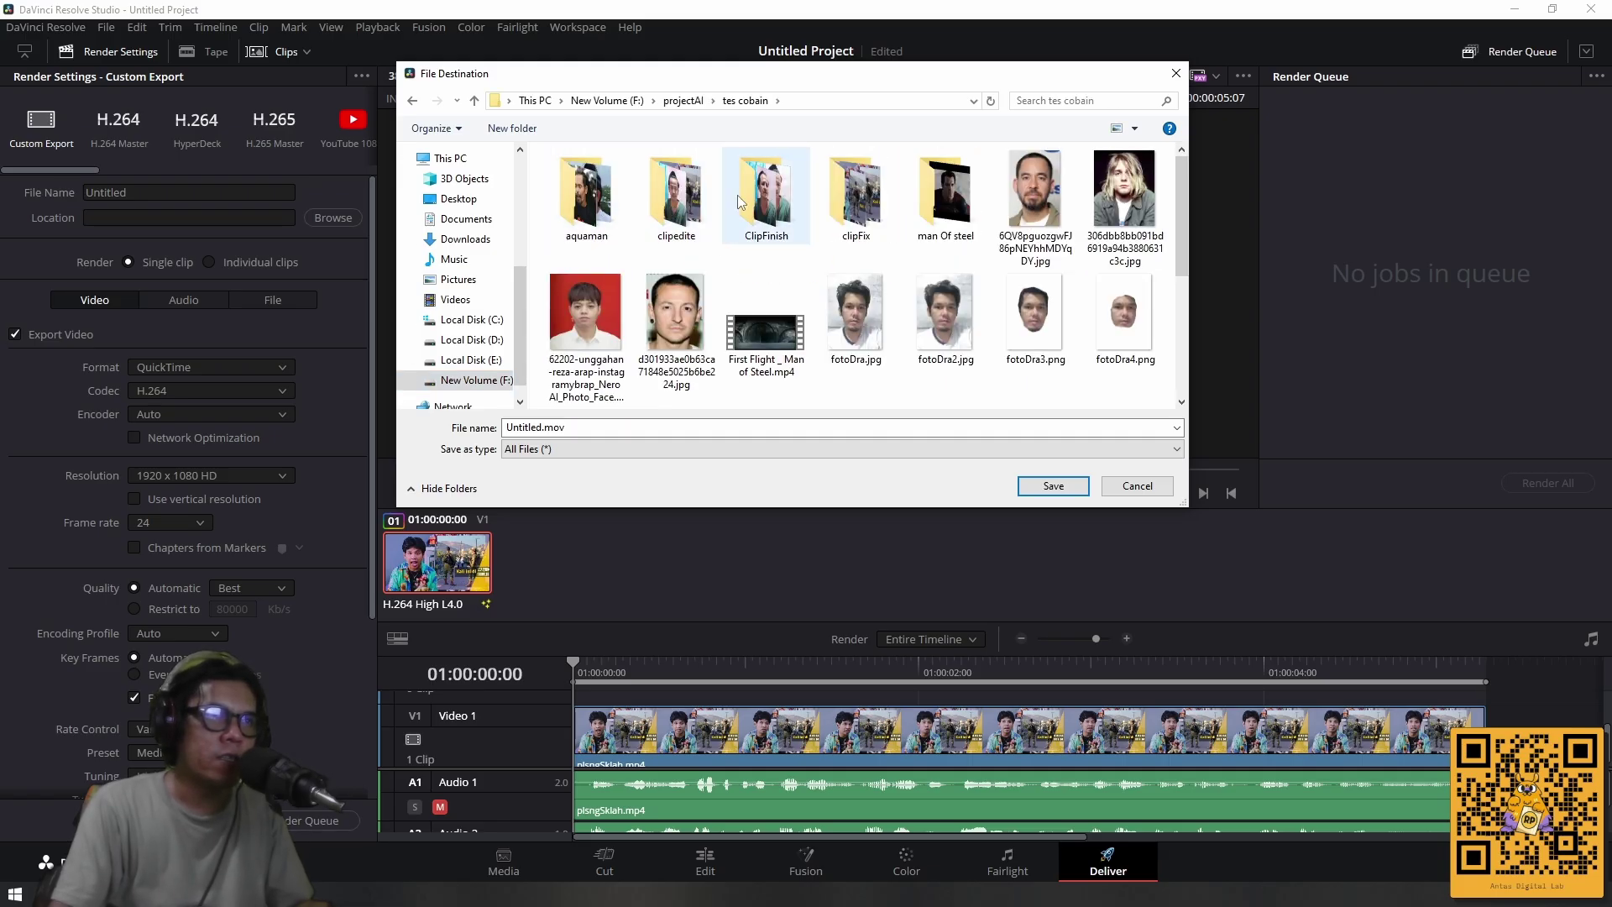
{"action": "double_click", "coordinate": [741, 207]}
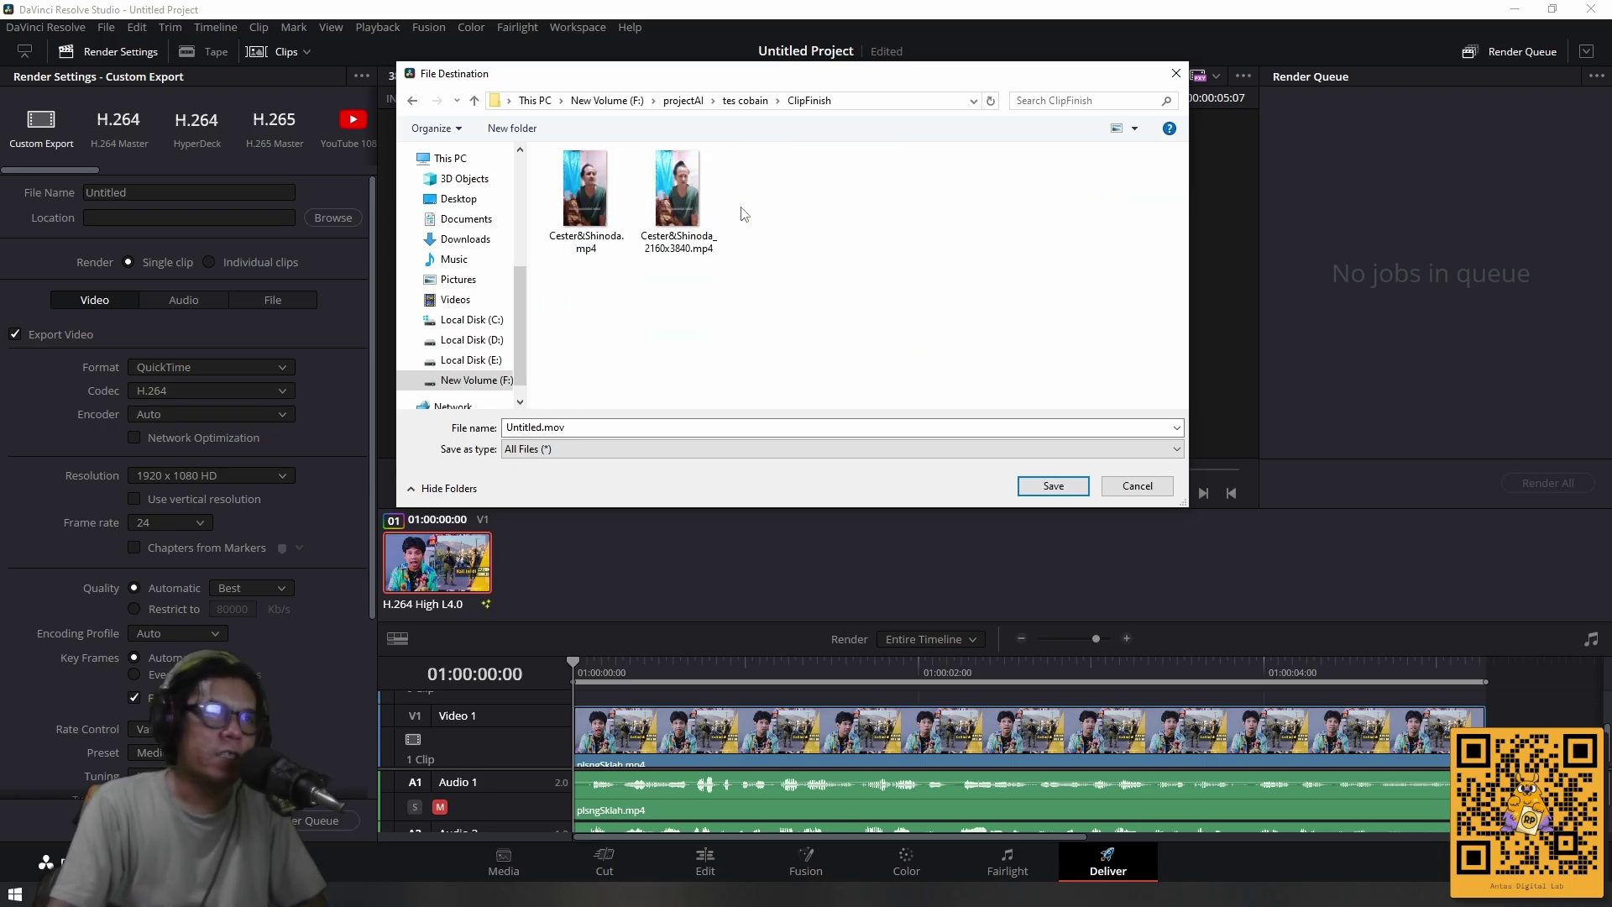
{"action": "left_click", "coordinate": [572, 427]}
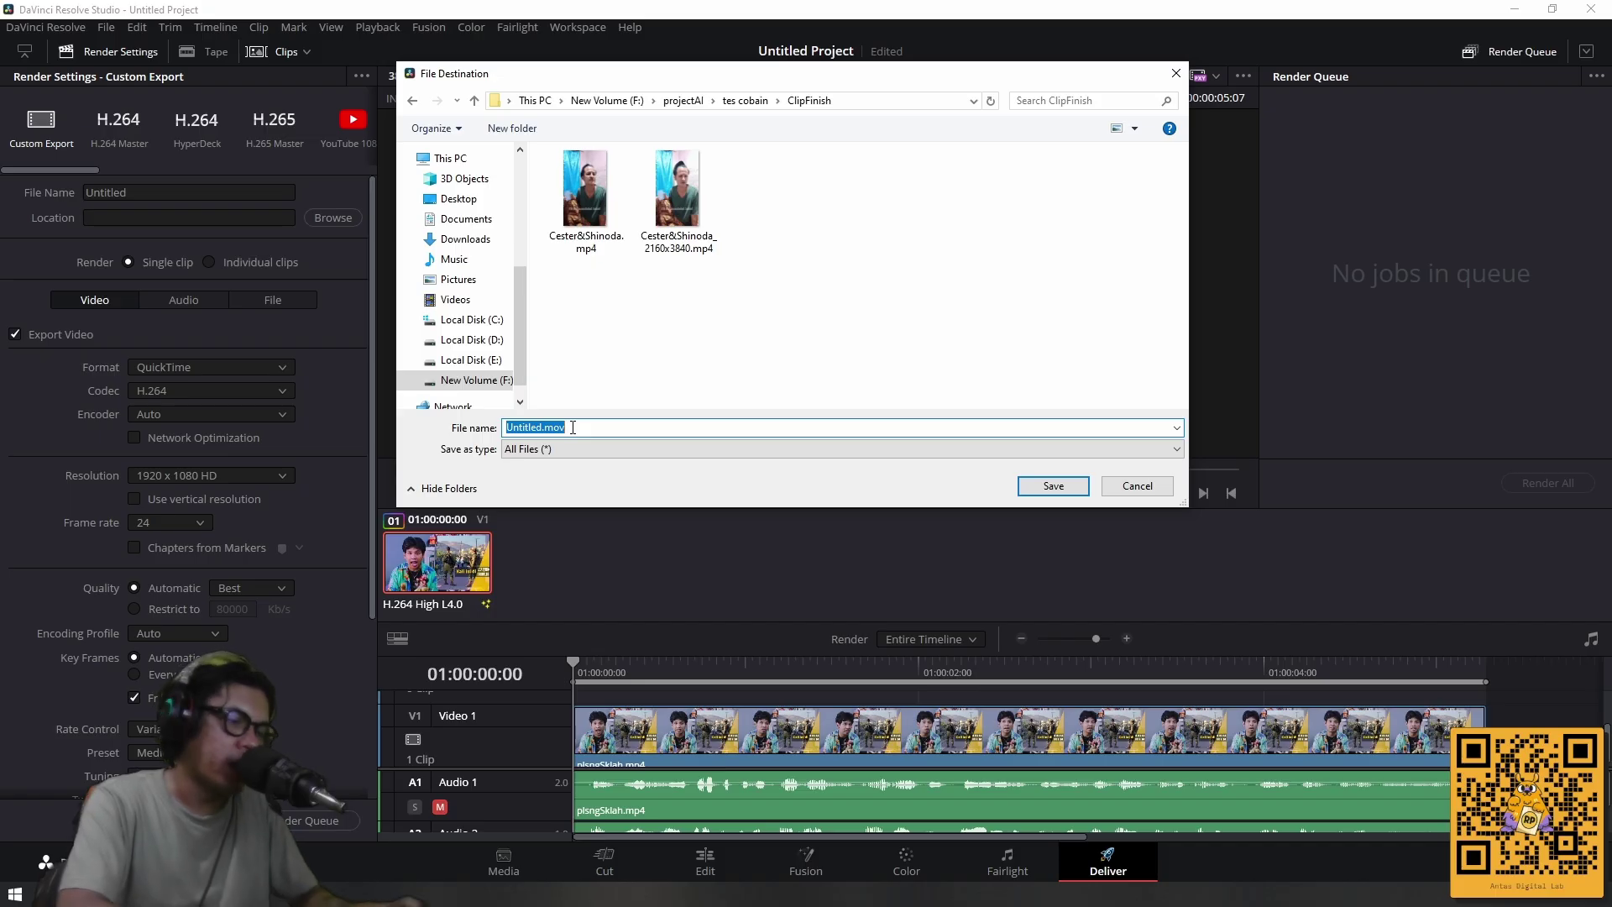
{"action": "type", "text": "jal"}
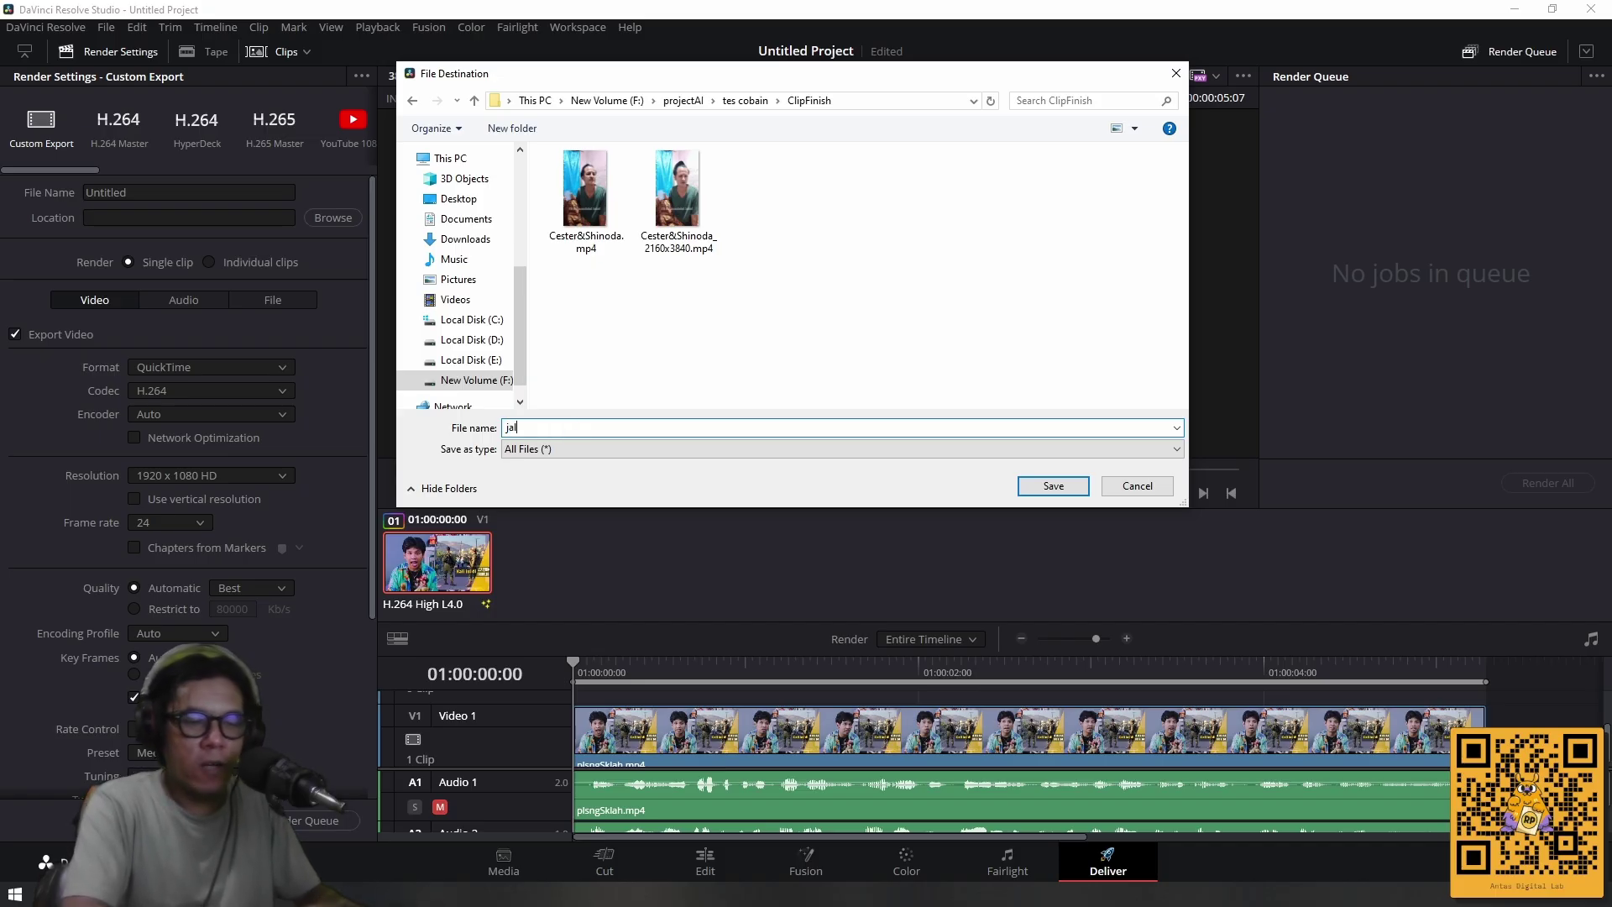
{"action": "type", "text": "muk"}
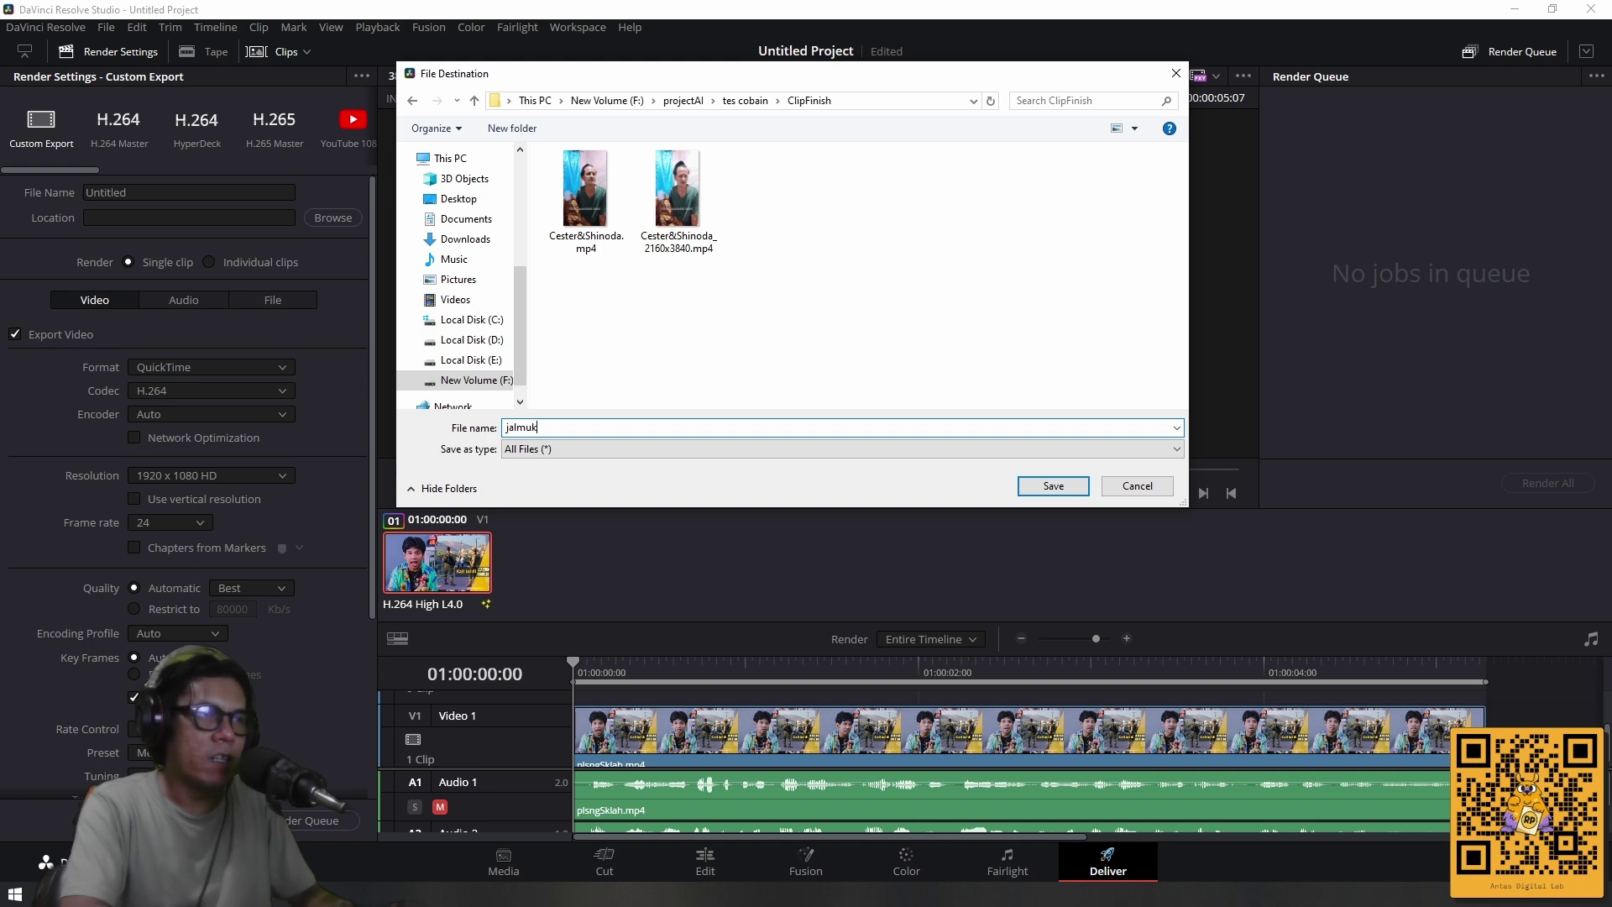
{"action": "type", "text": "Lear"}
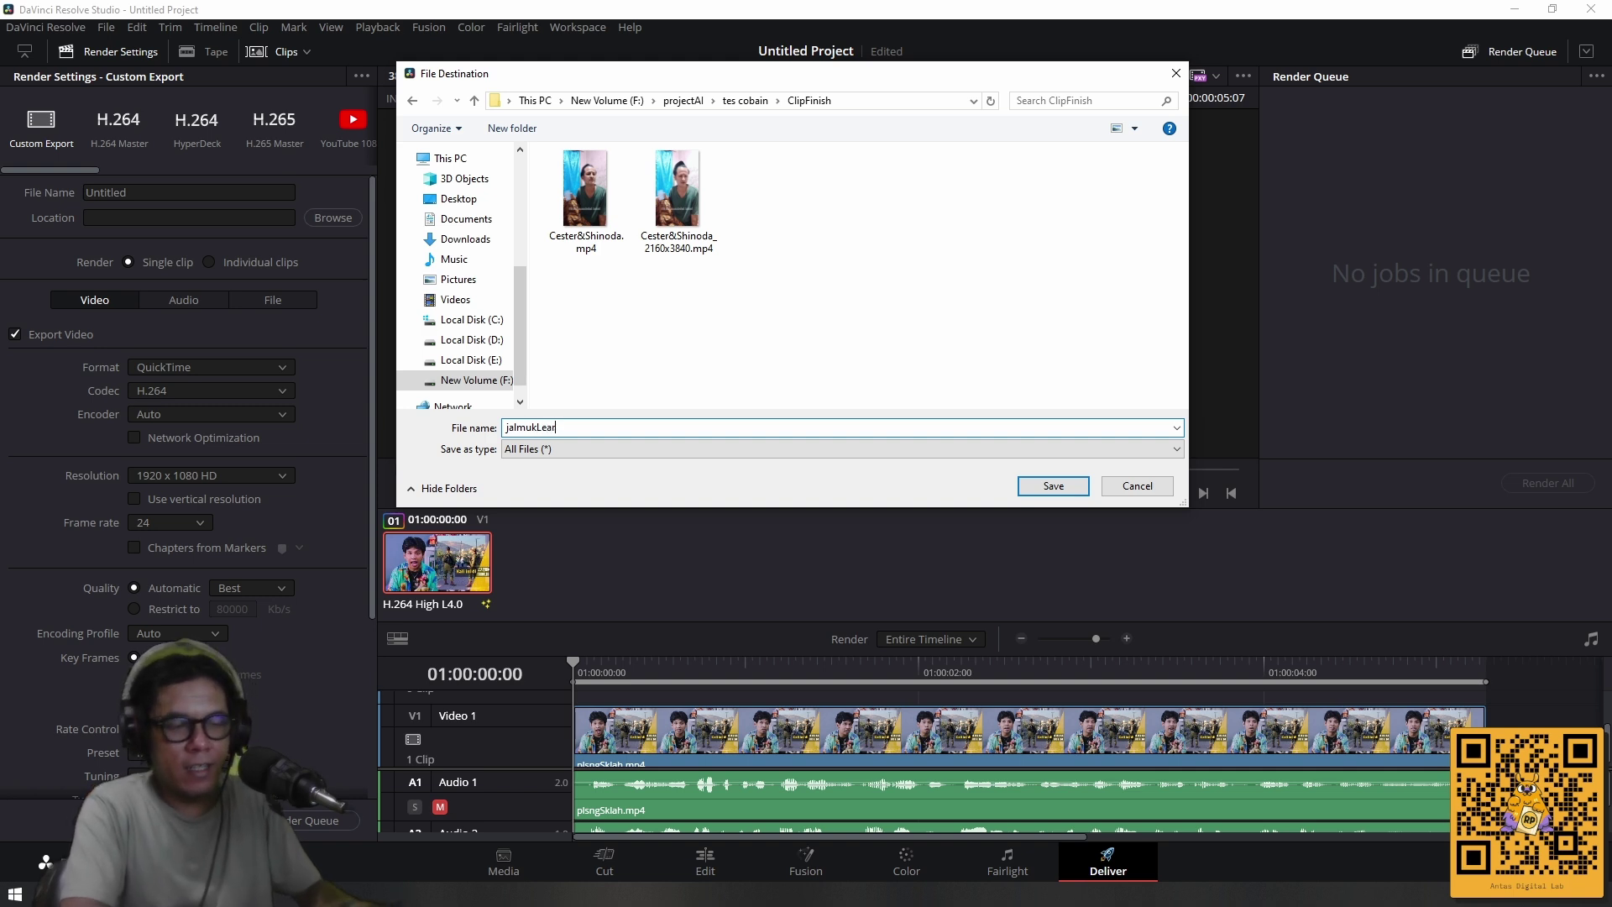
{"action": "type", "text": "ning"}
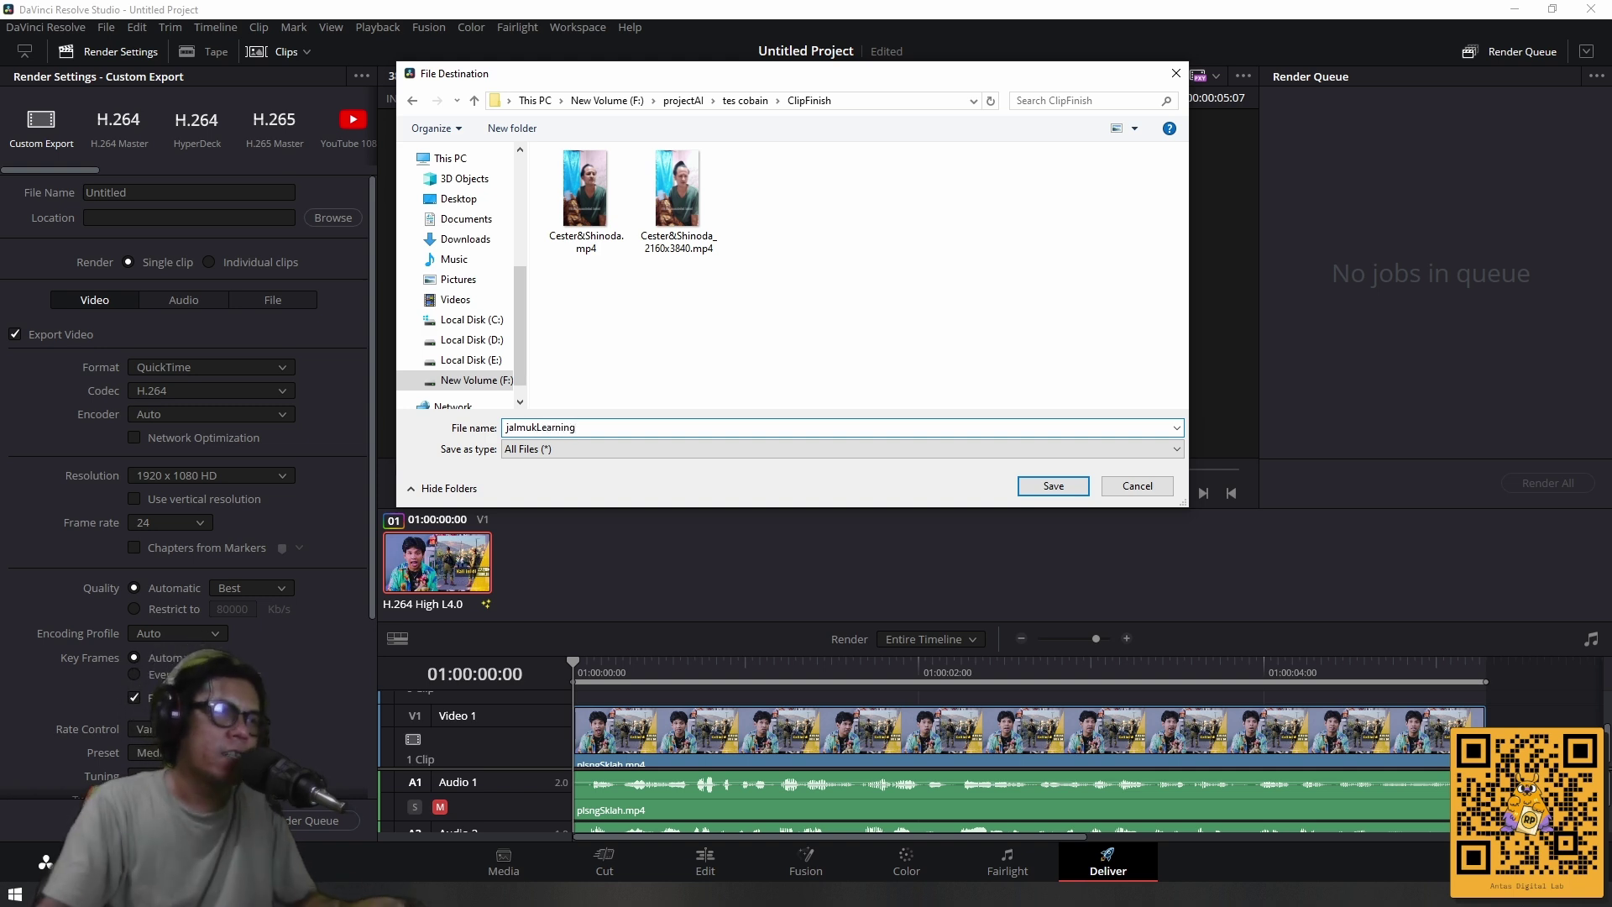
{"action": "left_click", "coordinate": [1053, 486]}
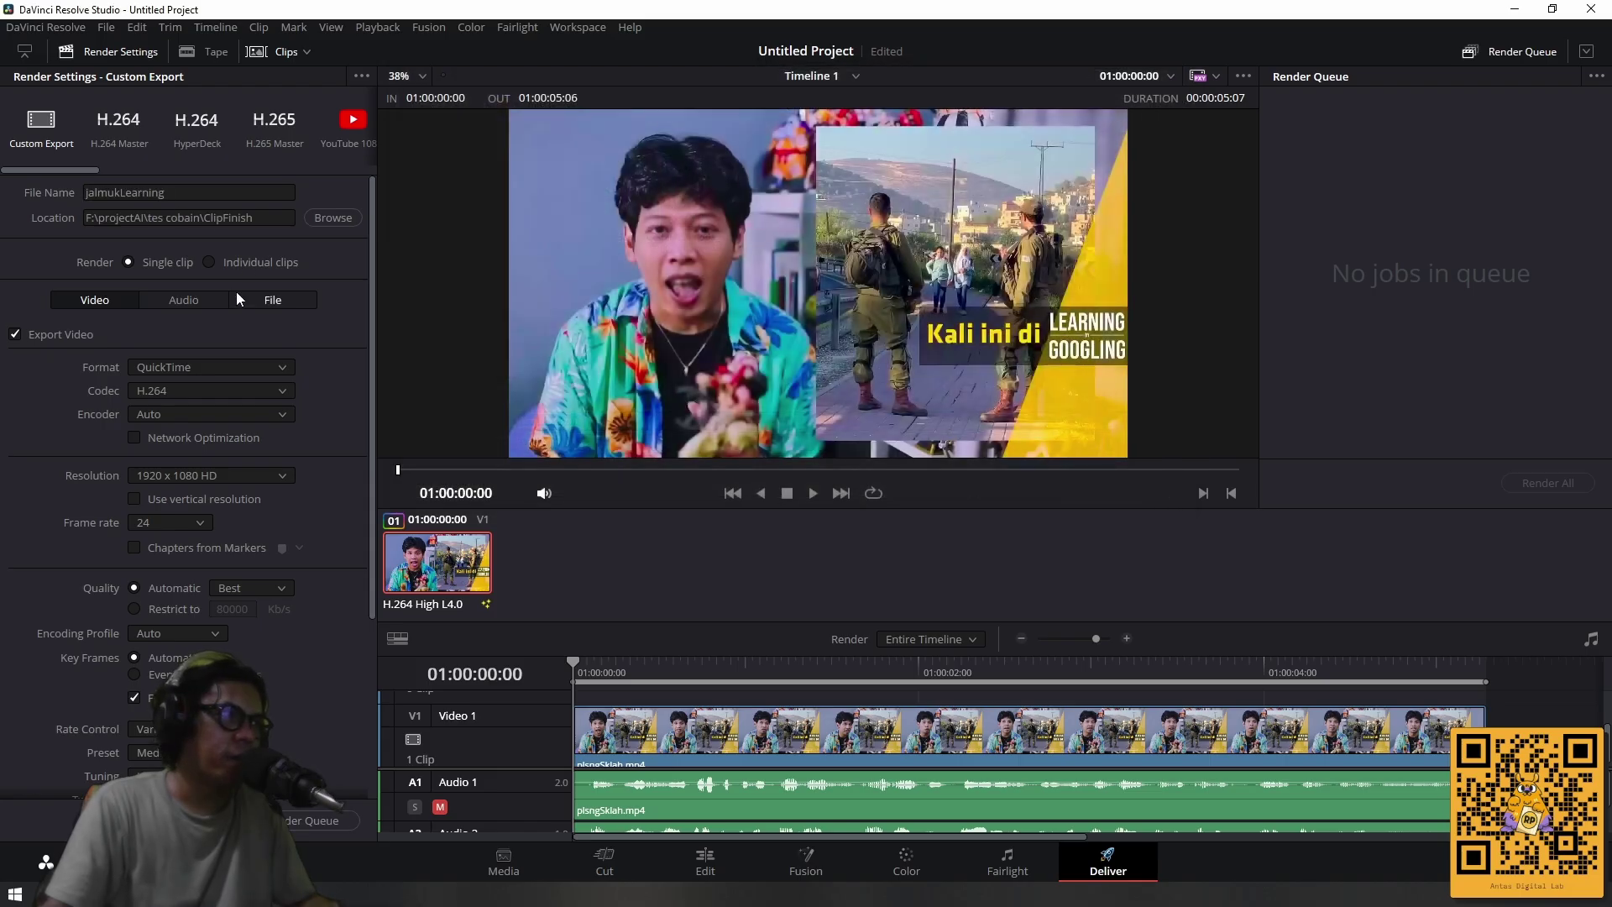
Set the export format to MP4 and add the timeline to the render queue.
{"action": "left_click", "coordinate": [221, 367]}
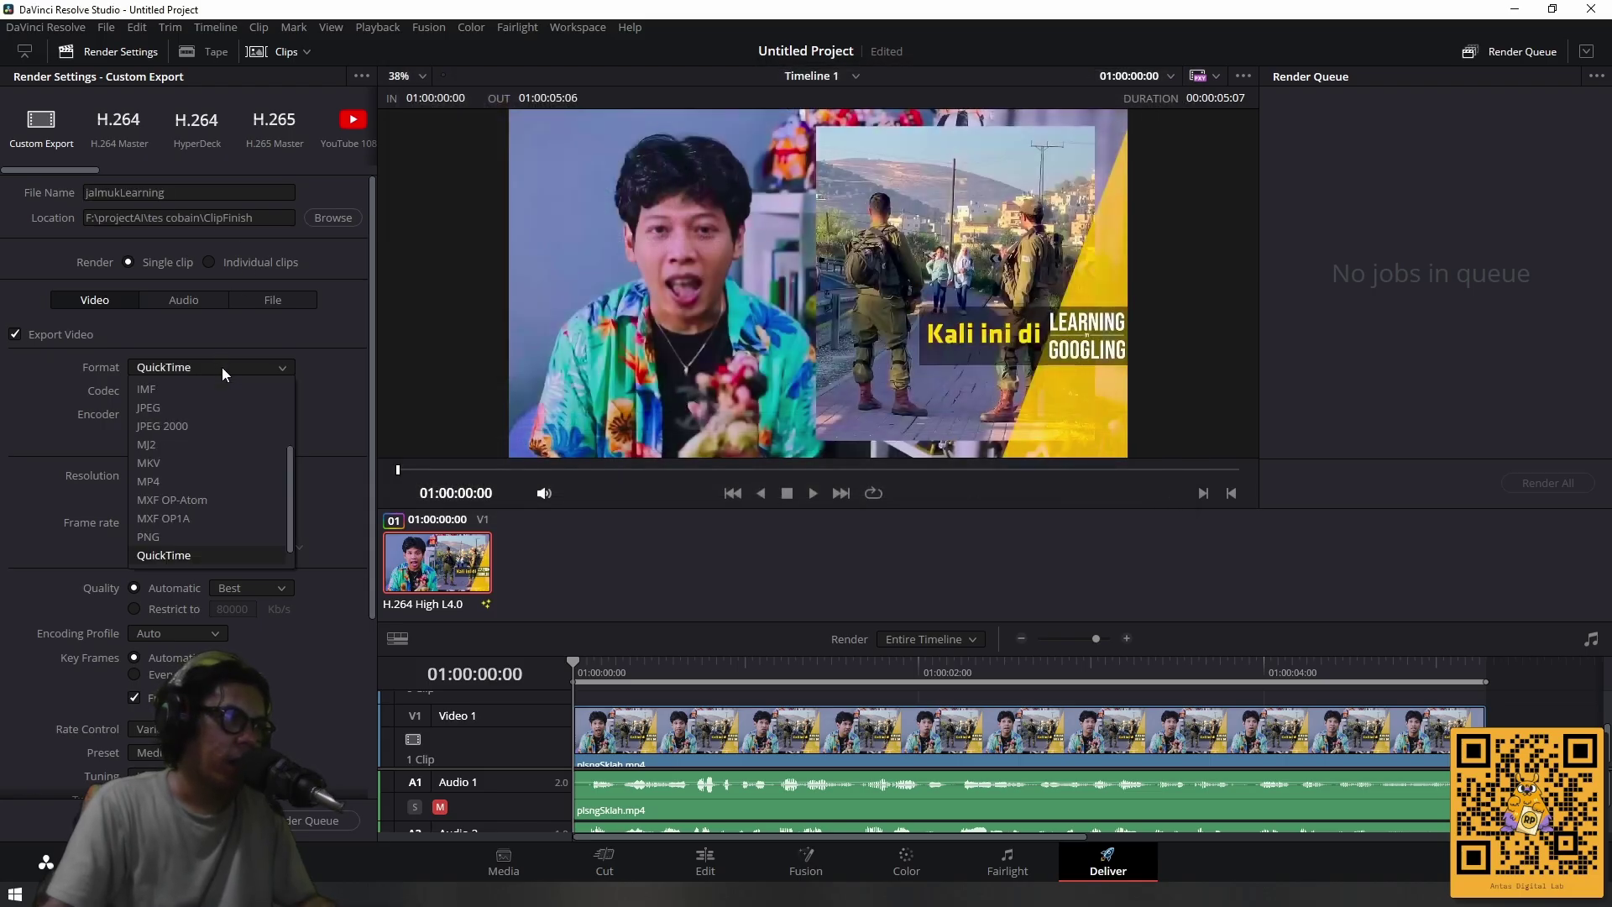
{"action": "left_click", "coordinate": [193, 481]}
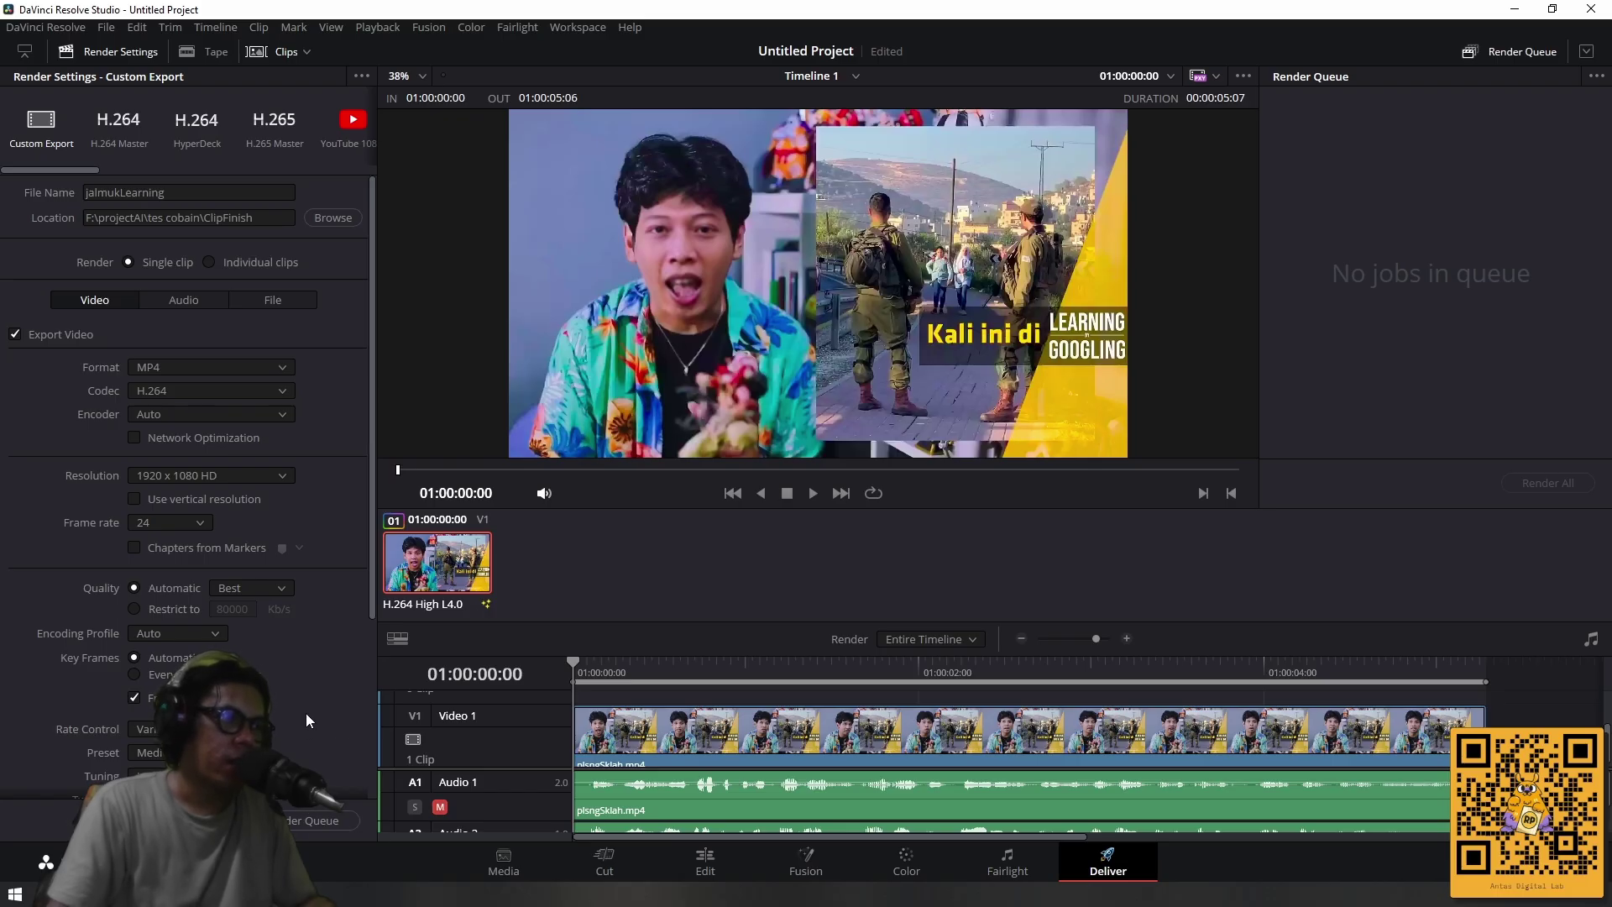
{"action": "left_click", "coordinate": [296, 822]}
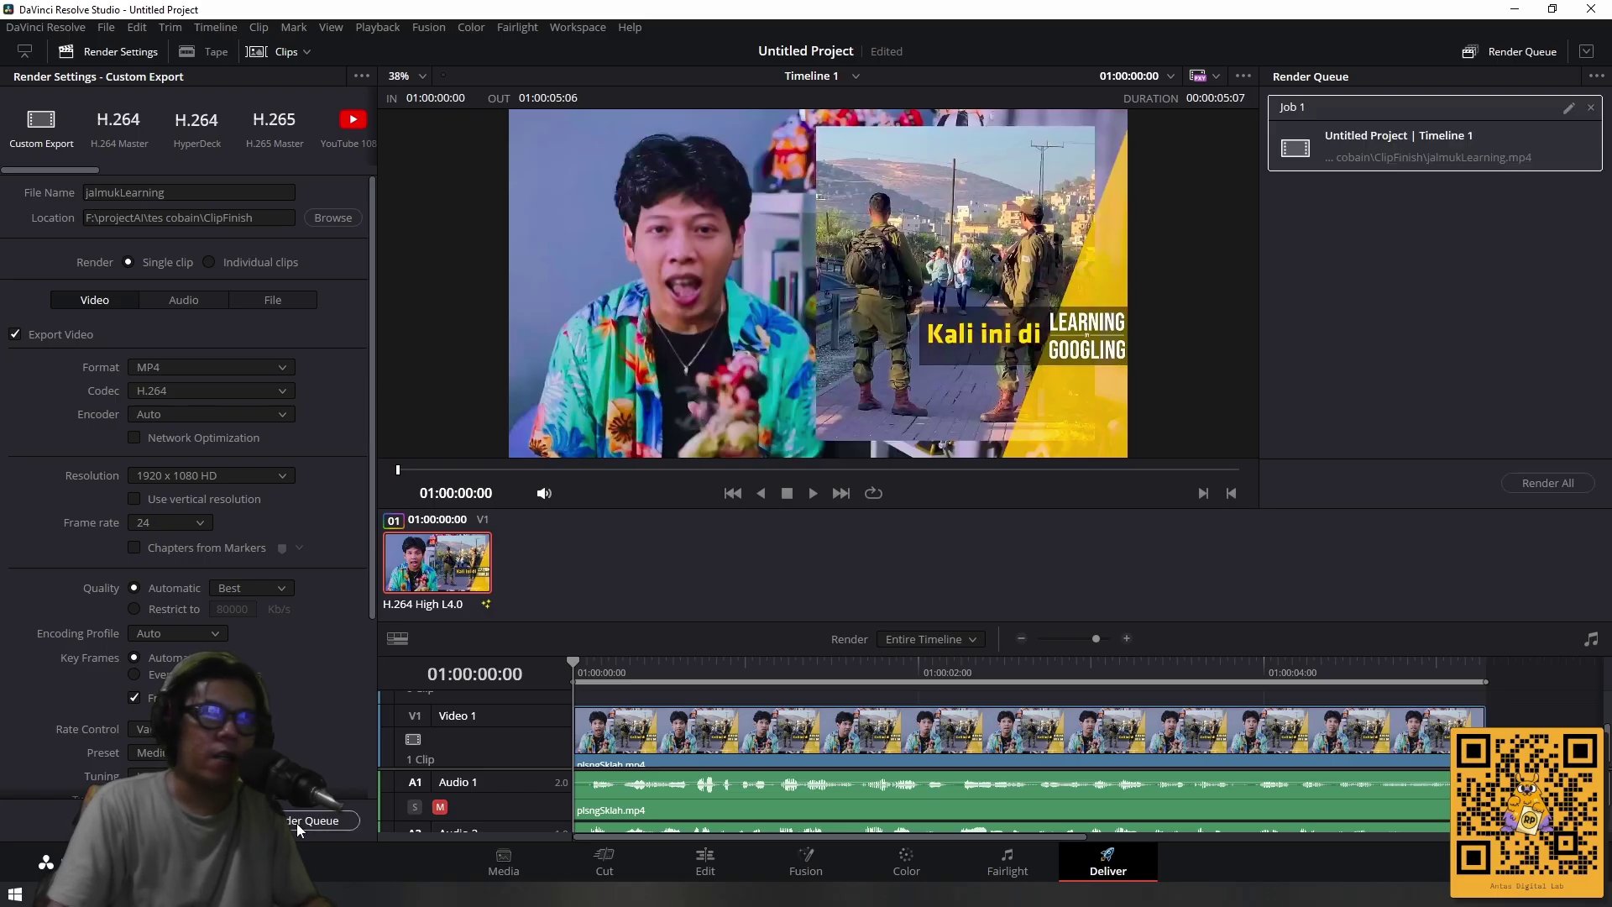
Render all jobs in the queue to export the video.
{"action": "left_click", "coordinate": [637, 783]}
{"action": "right_click", "coordinate": [637, 783]}
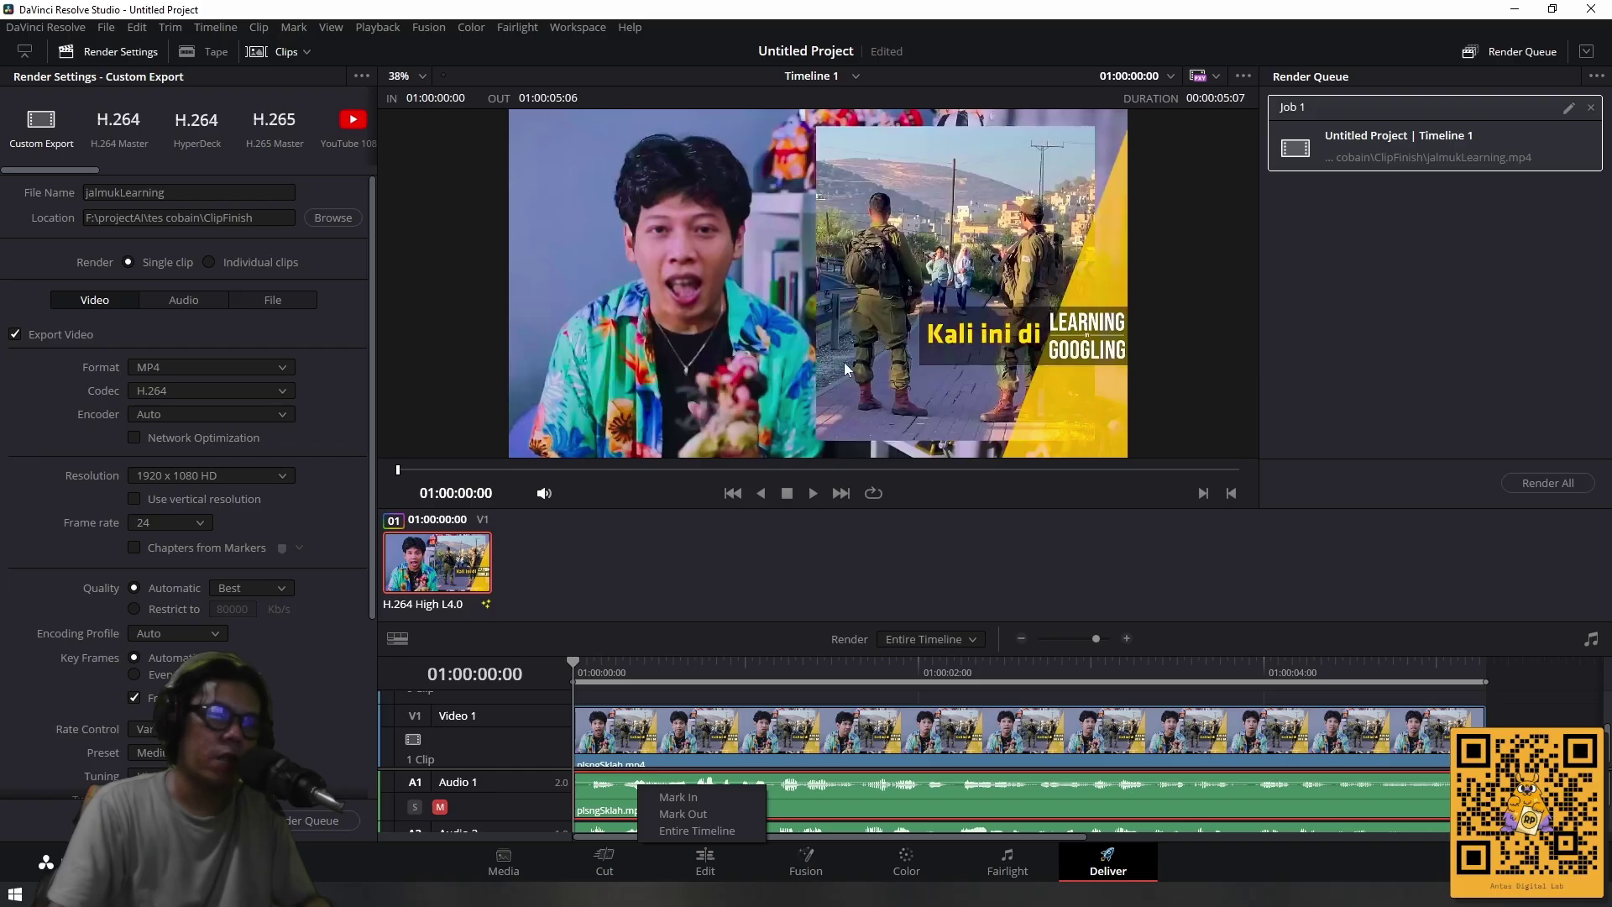
{"action": "left_click", "coordinate": [727, 537]}
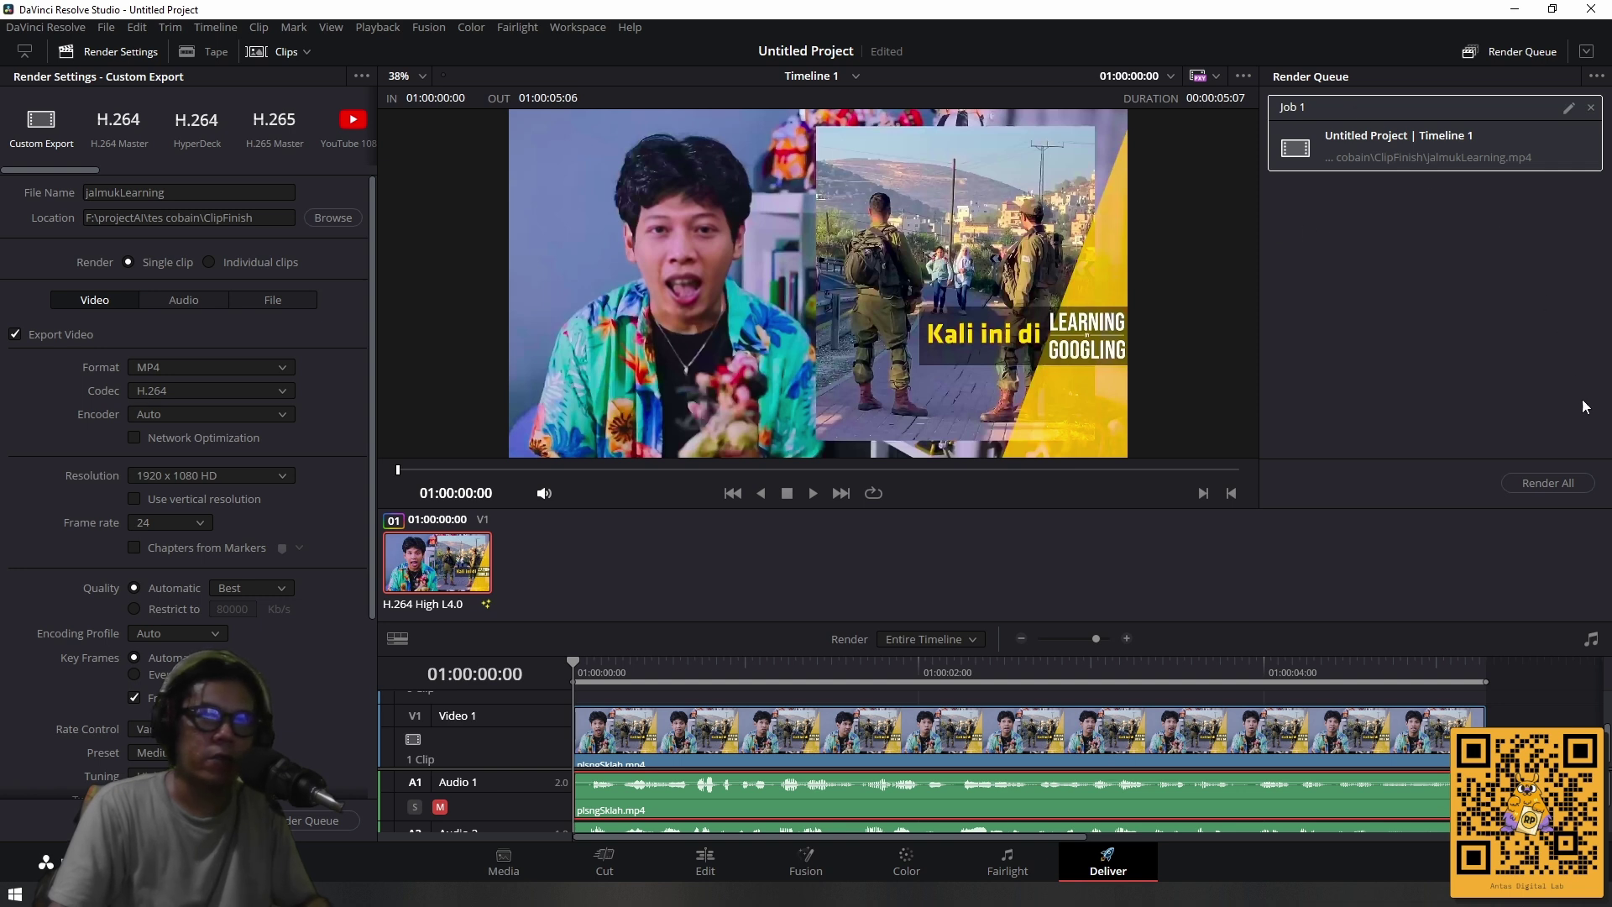
{"action": "left_click", "coordinate": [1550, 482]}
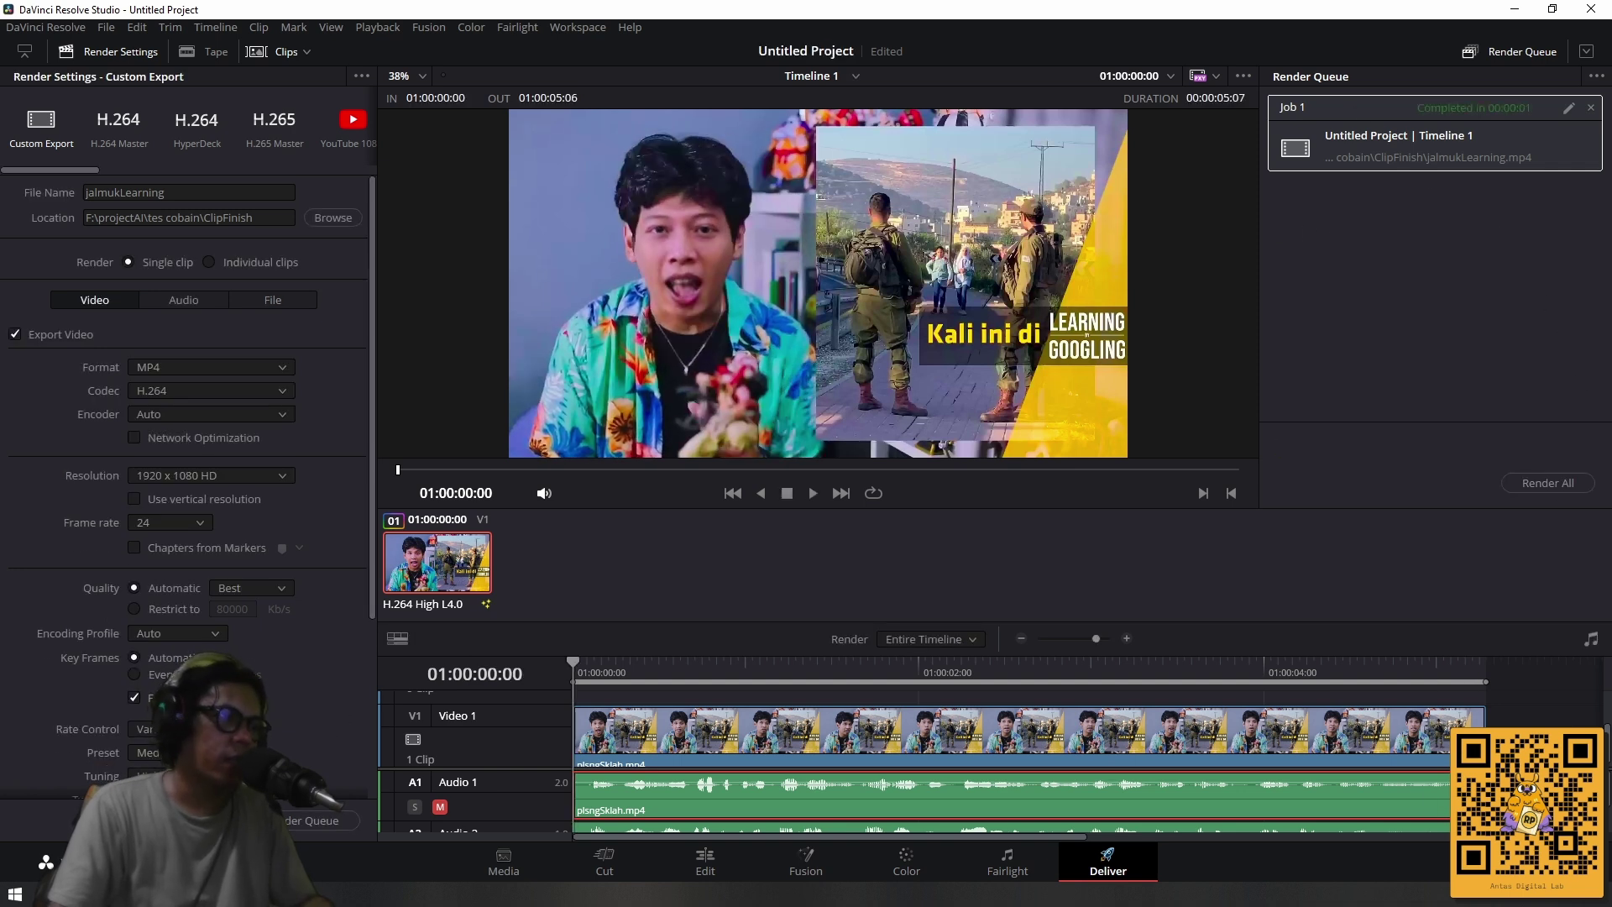
Switch to File Explorer and open jalmukLearning.mp4 from the ClipFinish folder in GOM Player.
{"action": "key", "text": "alt+Tab"}
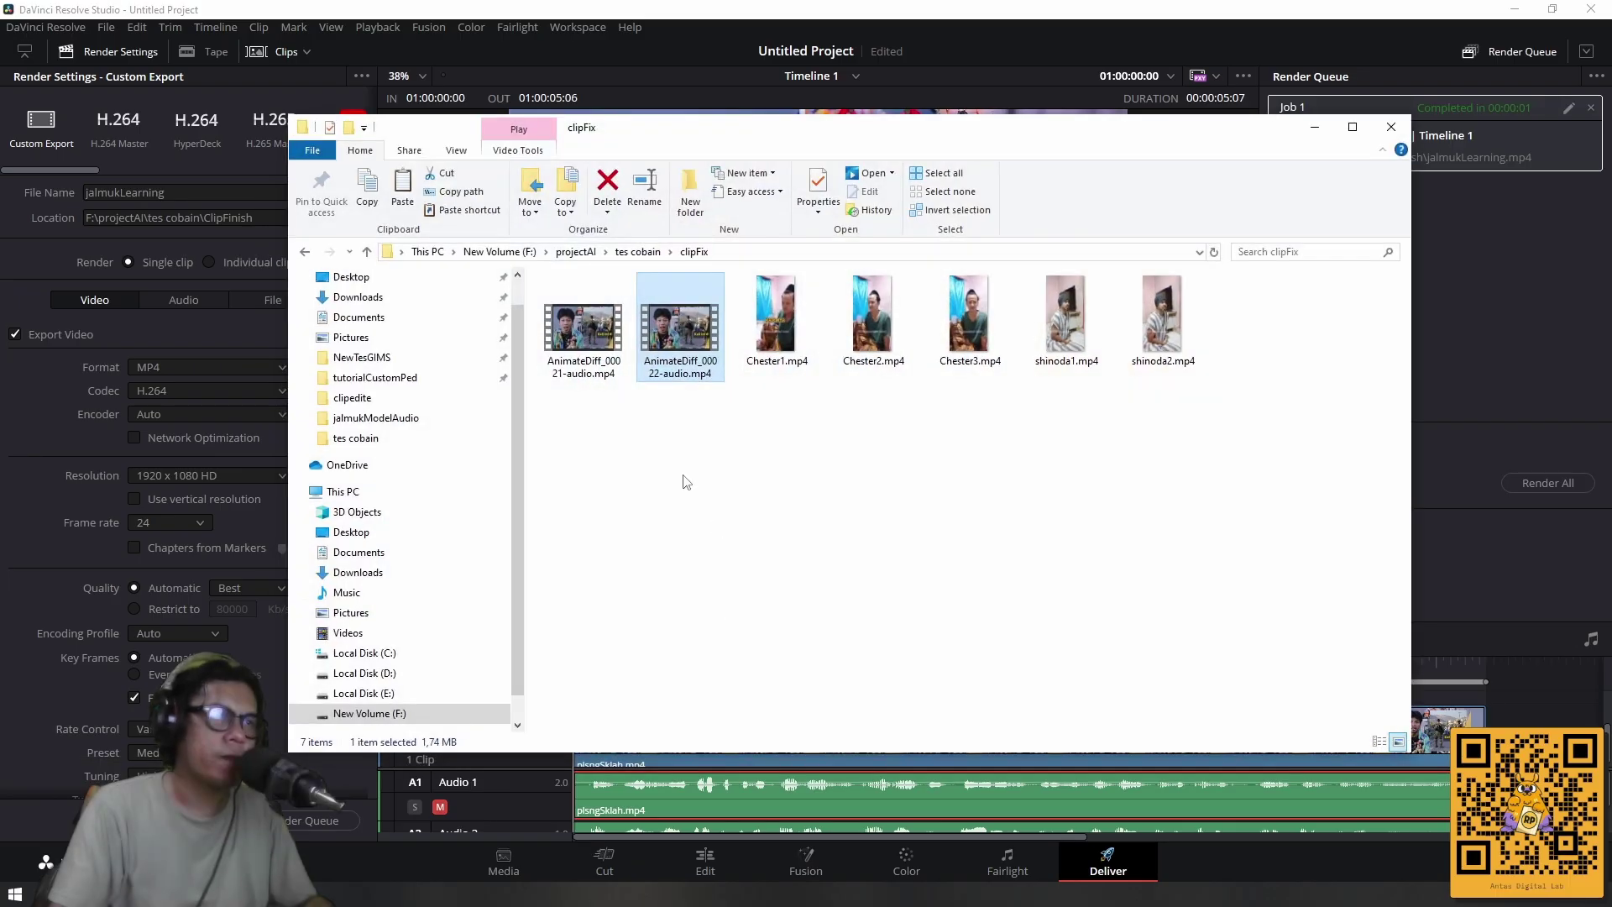
{"action": "left_click", "coordinate": [367, 252]}
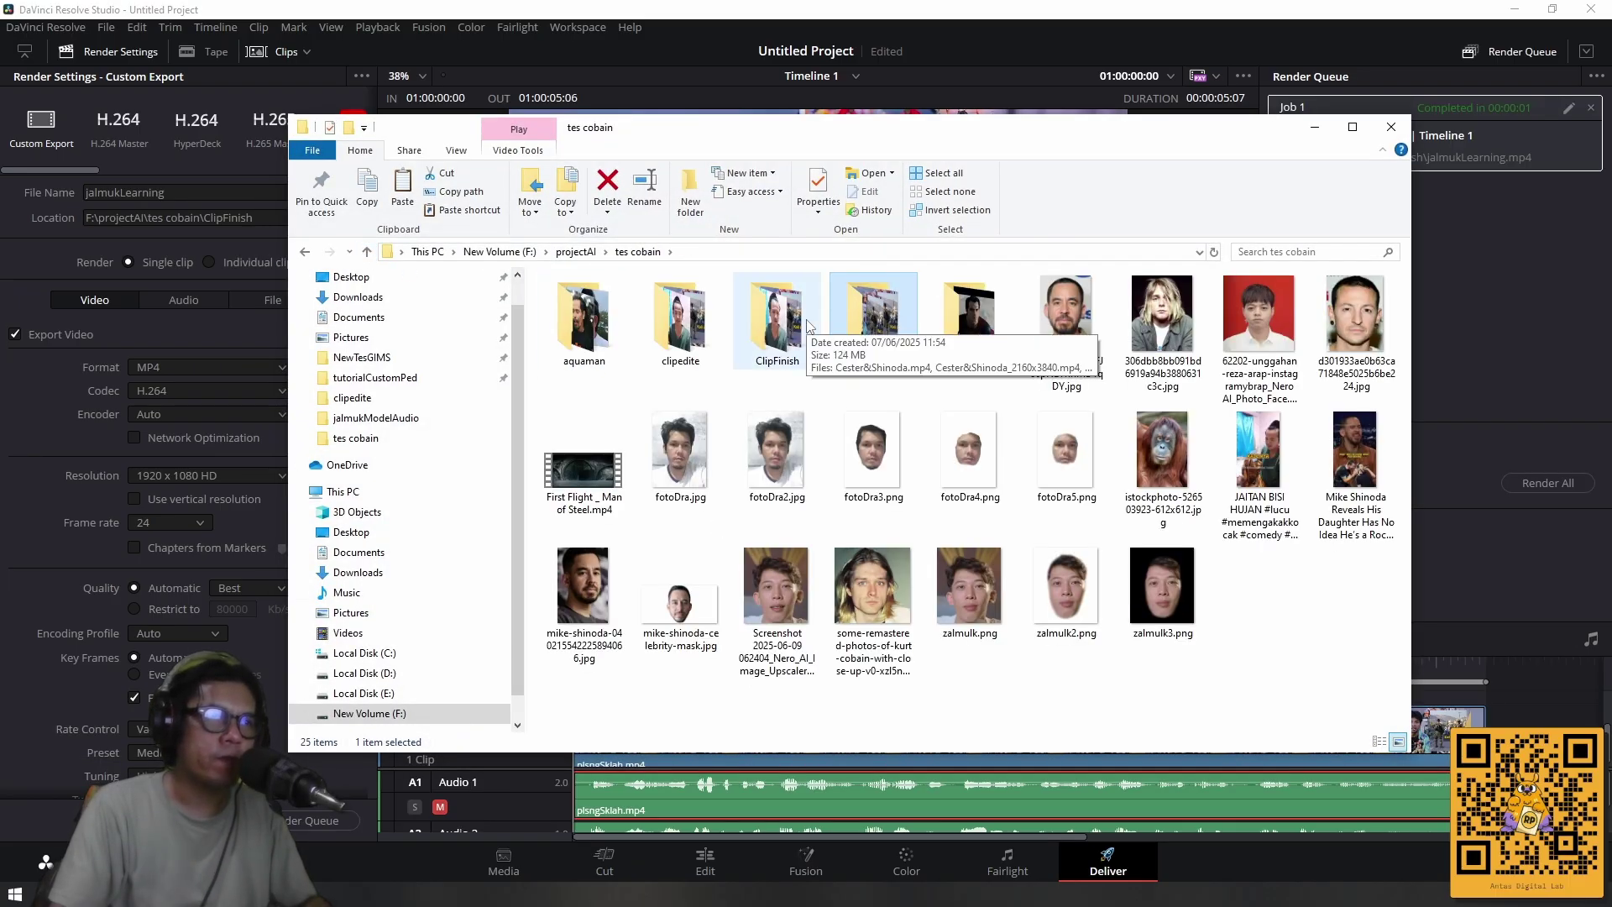
{"action": "double_click", "coordinate": [760, 335]}
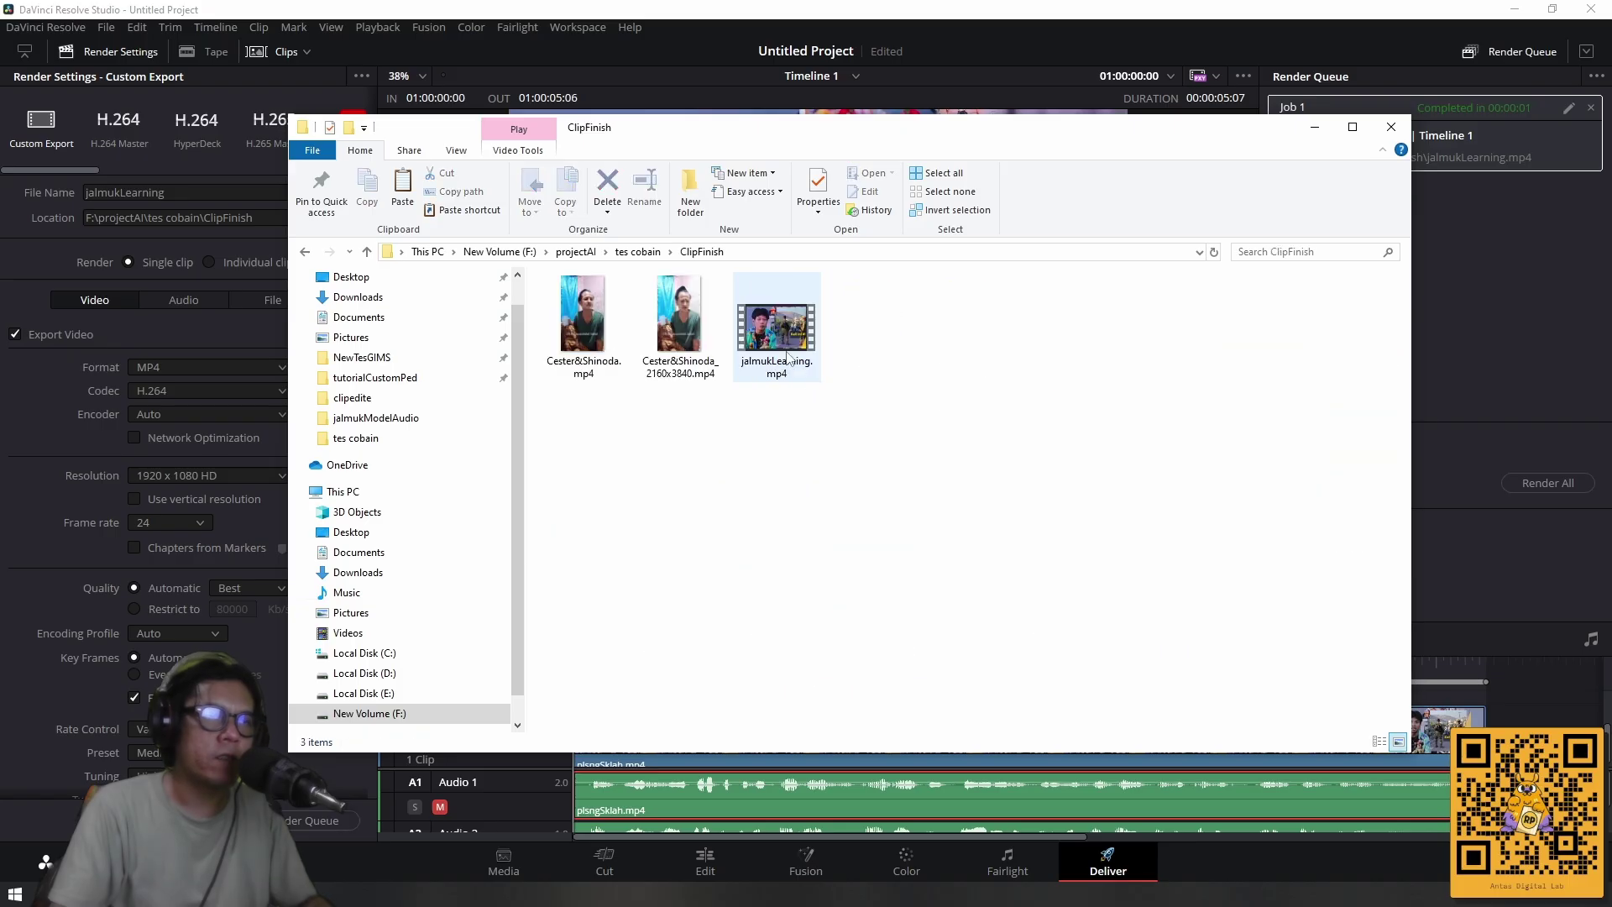
{"action": "right_click", "coordinate": [779, 334]}
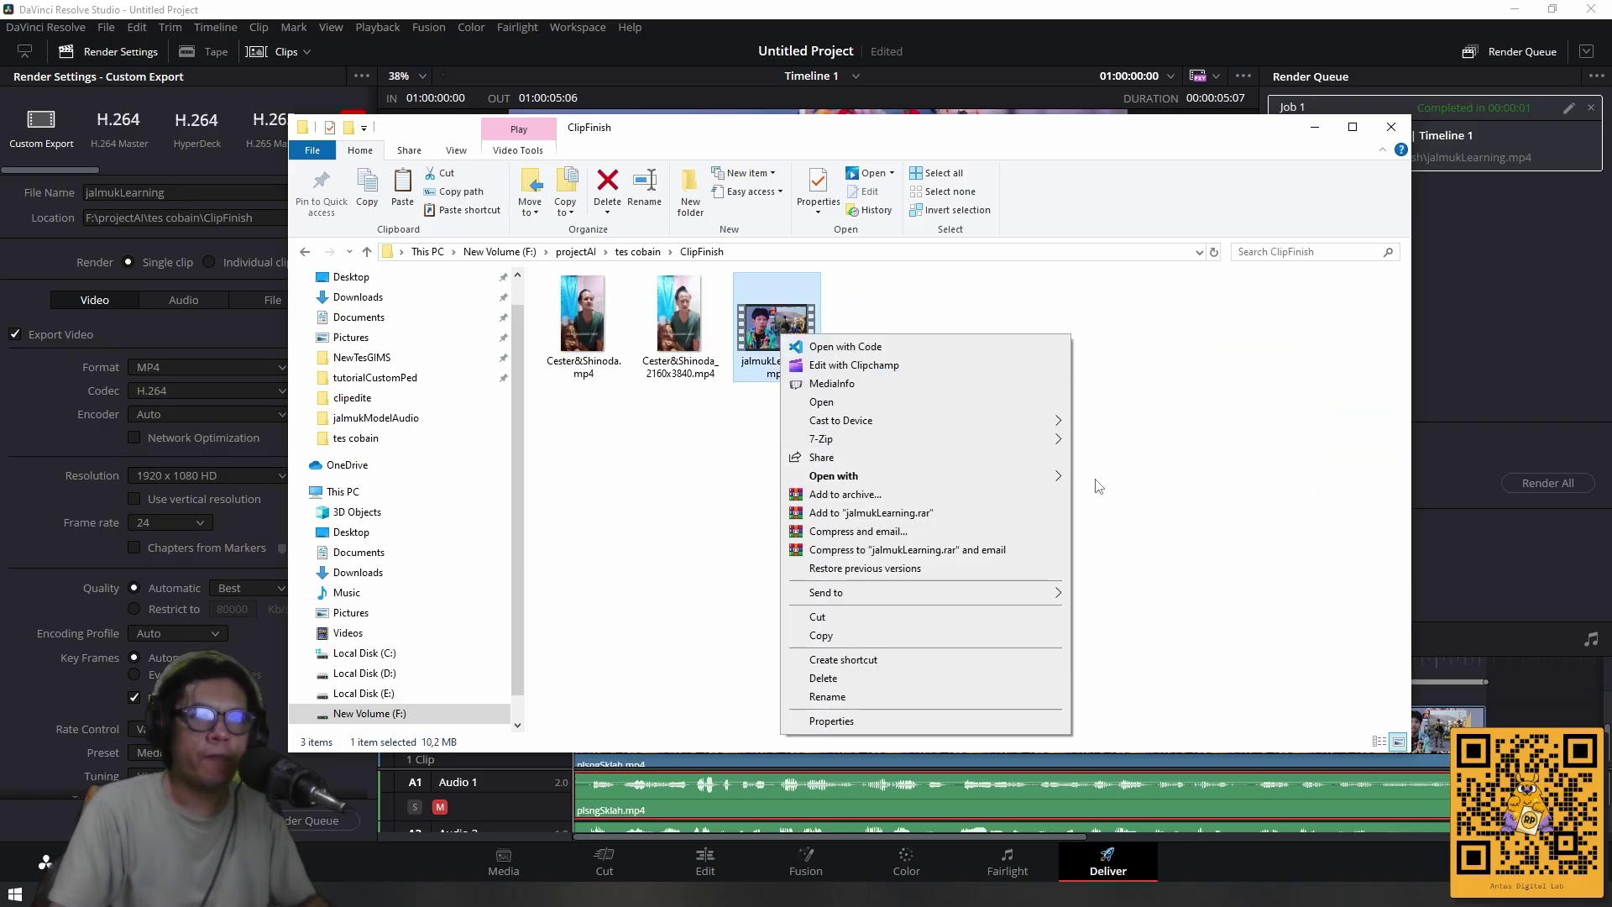
{"action": "mouse_move", "coordinate": [1036, 484]}
{"action": "left_click", "coordinate": [1088, 515]}
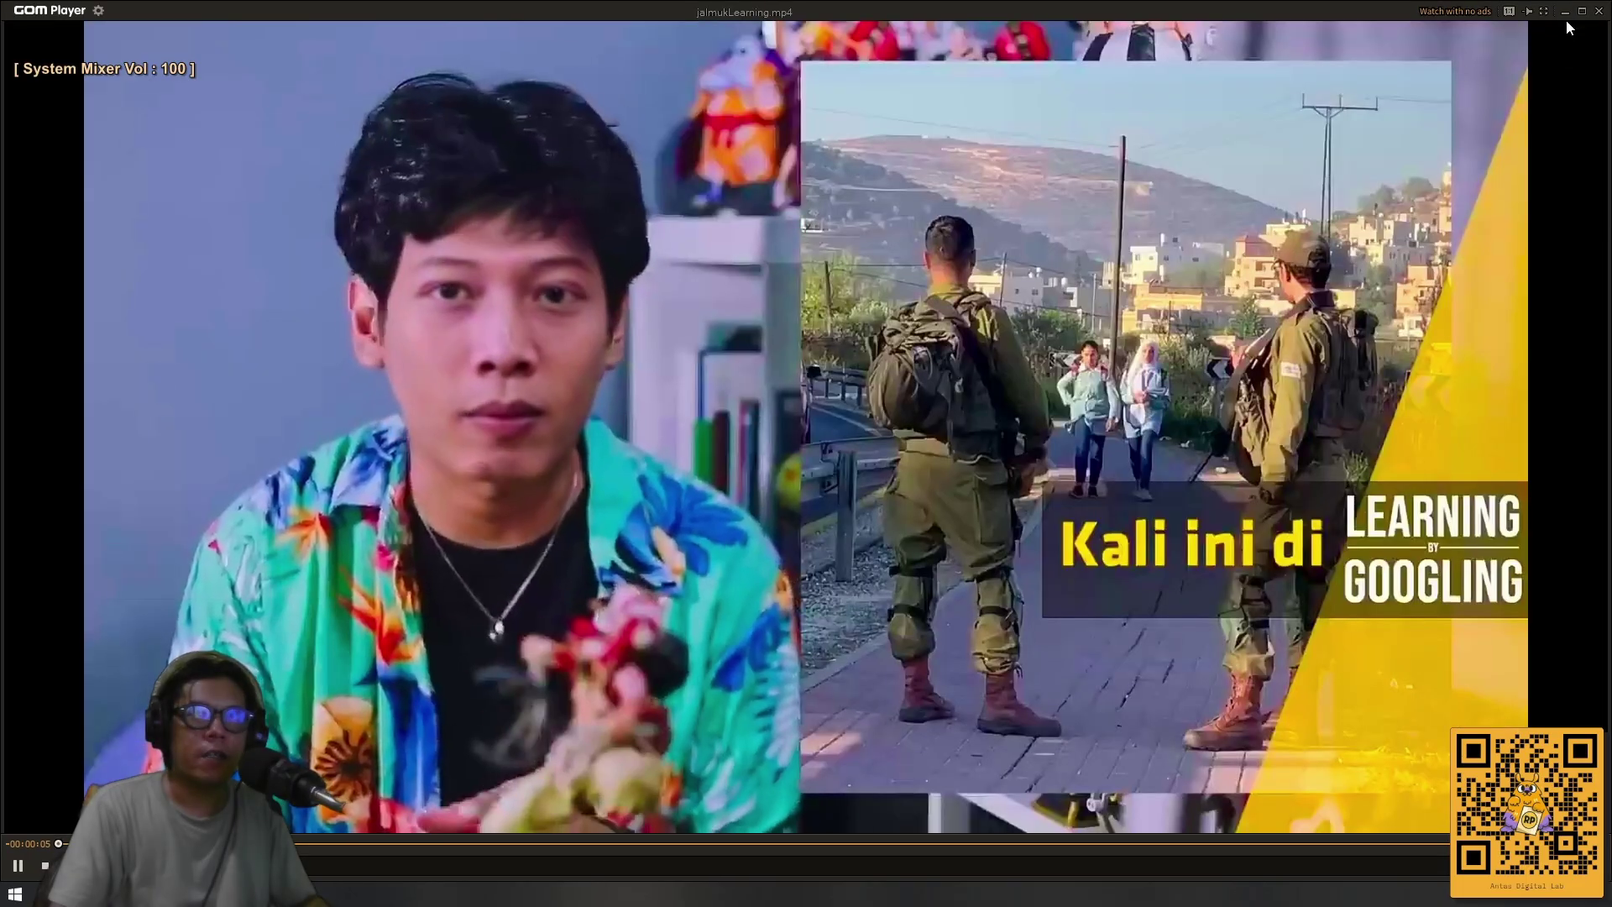
Watch the exported video in full screen, pause it and return the player to its windowed view.
{"action": "left_click", "coordinate": [1581, 11]}
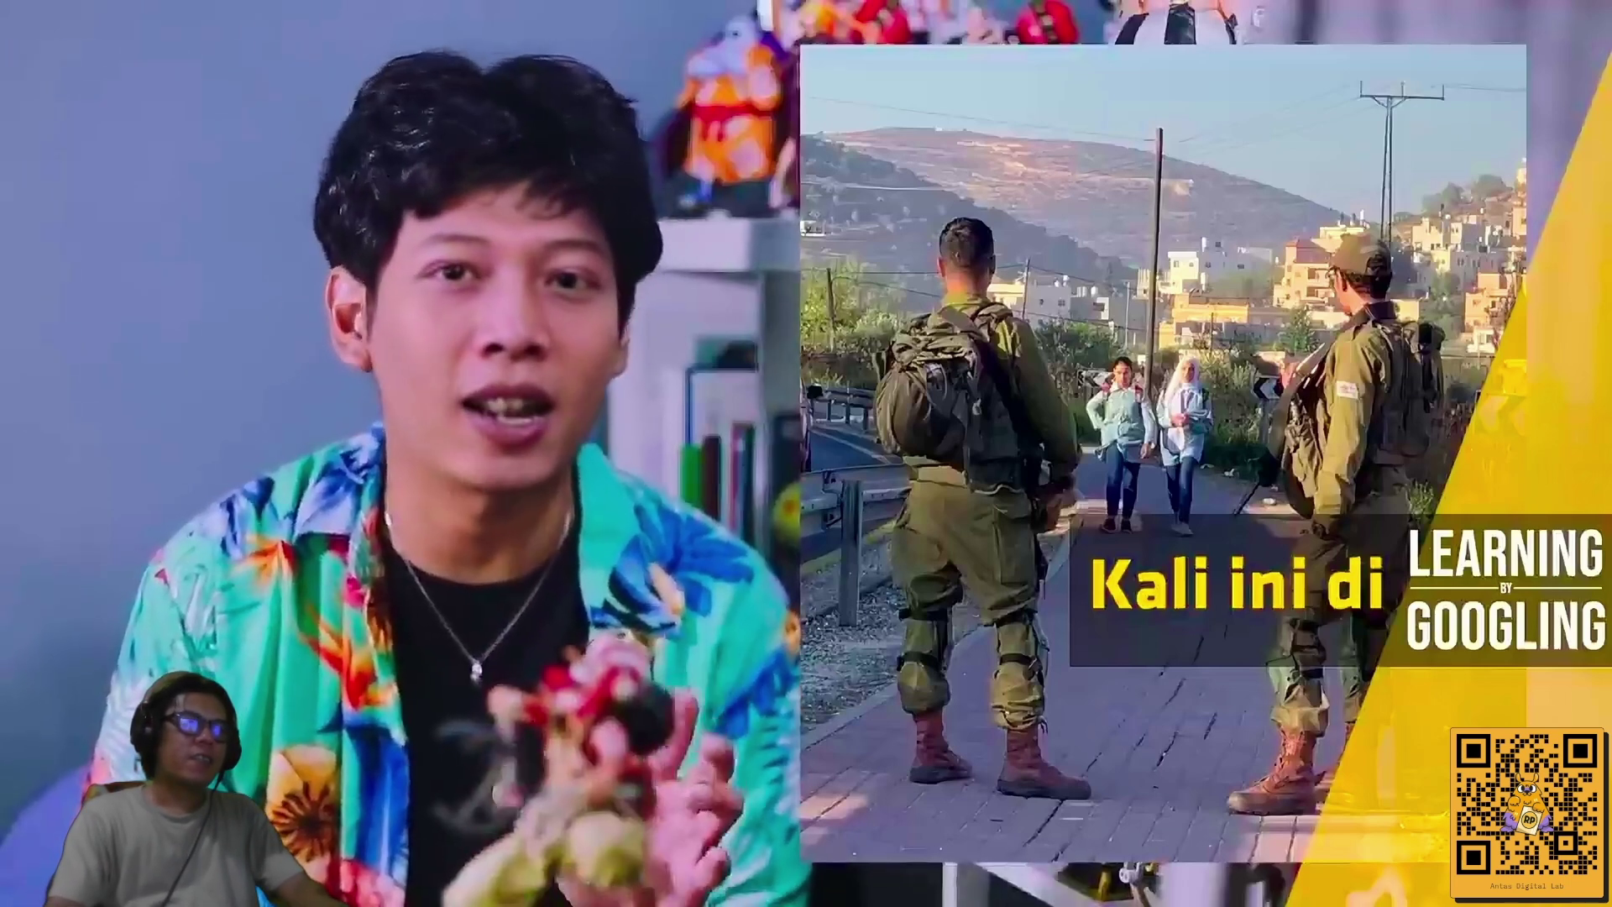
{"action": "key", "text": "space"}
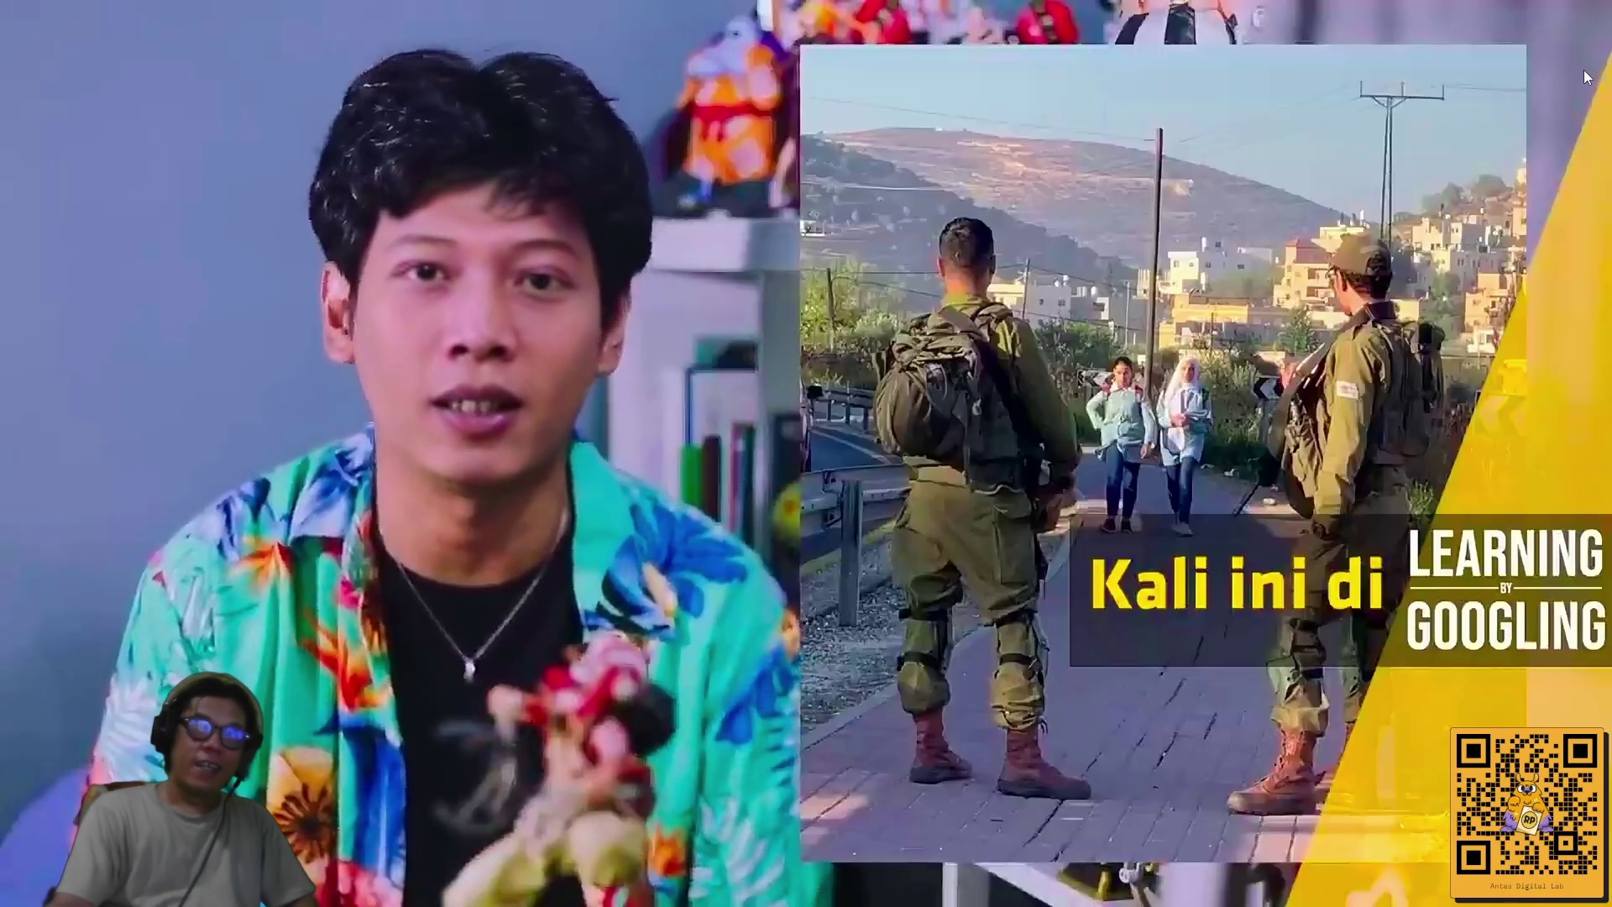
{"action": "mouse_move", "coordinate": [1591, 13]}
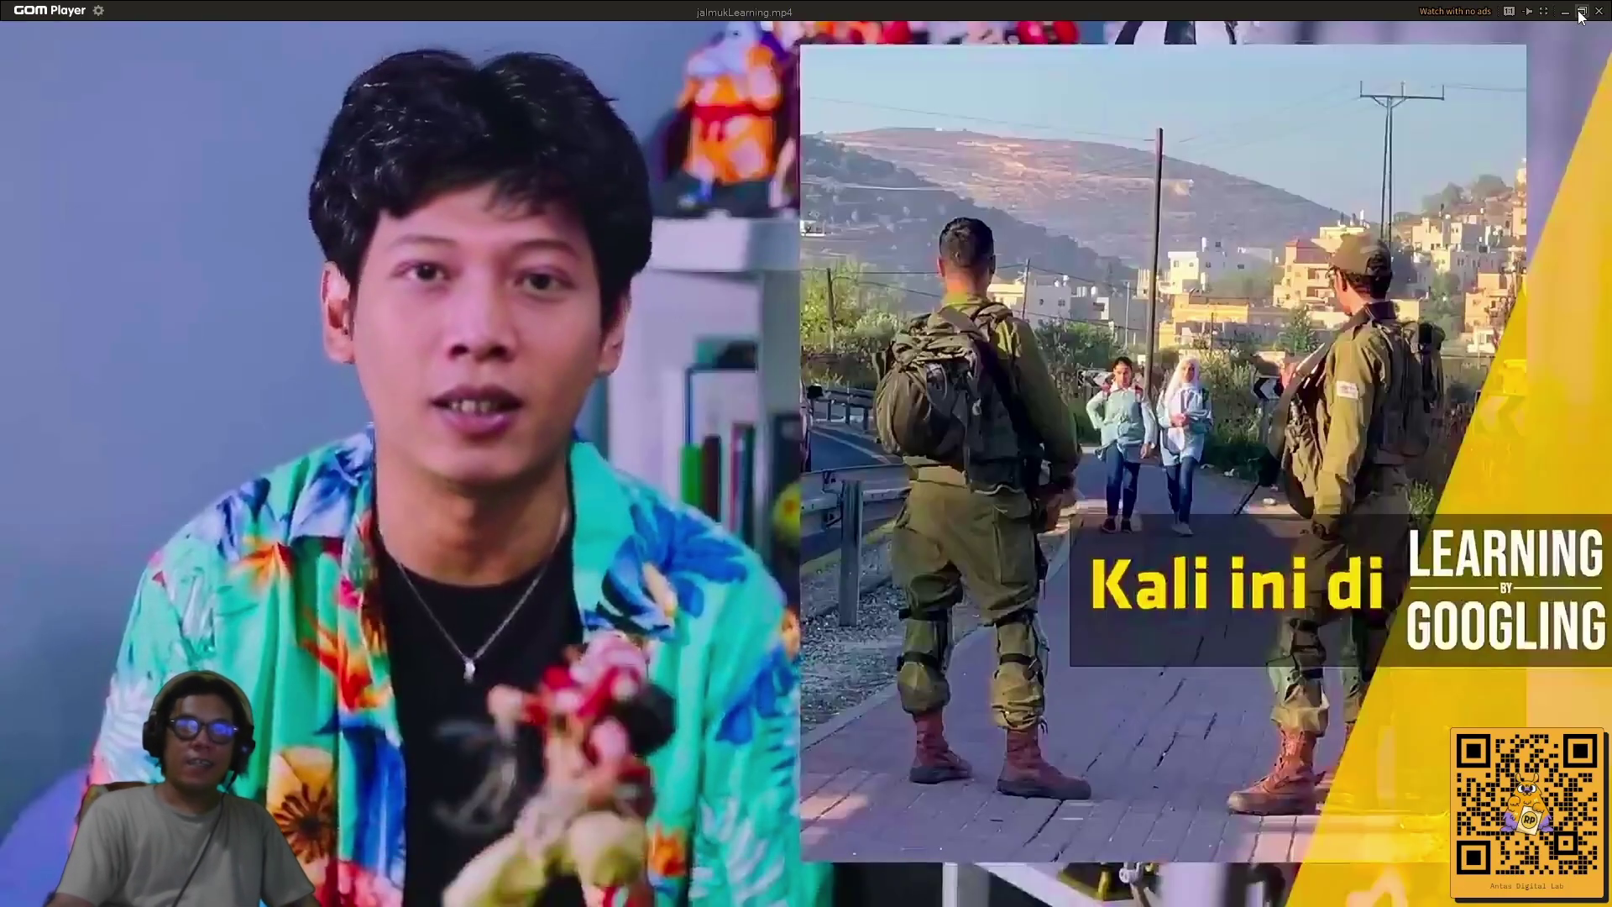
{"action": "left_click", "coordinate": [1581, 12]}
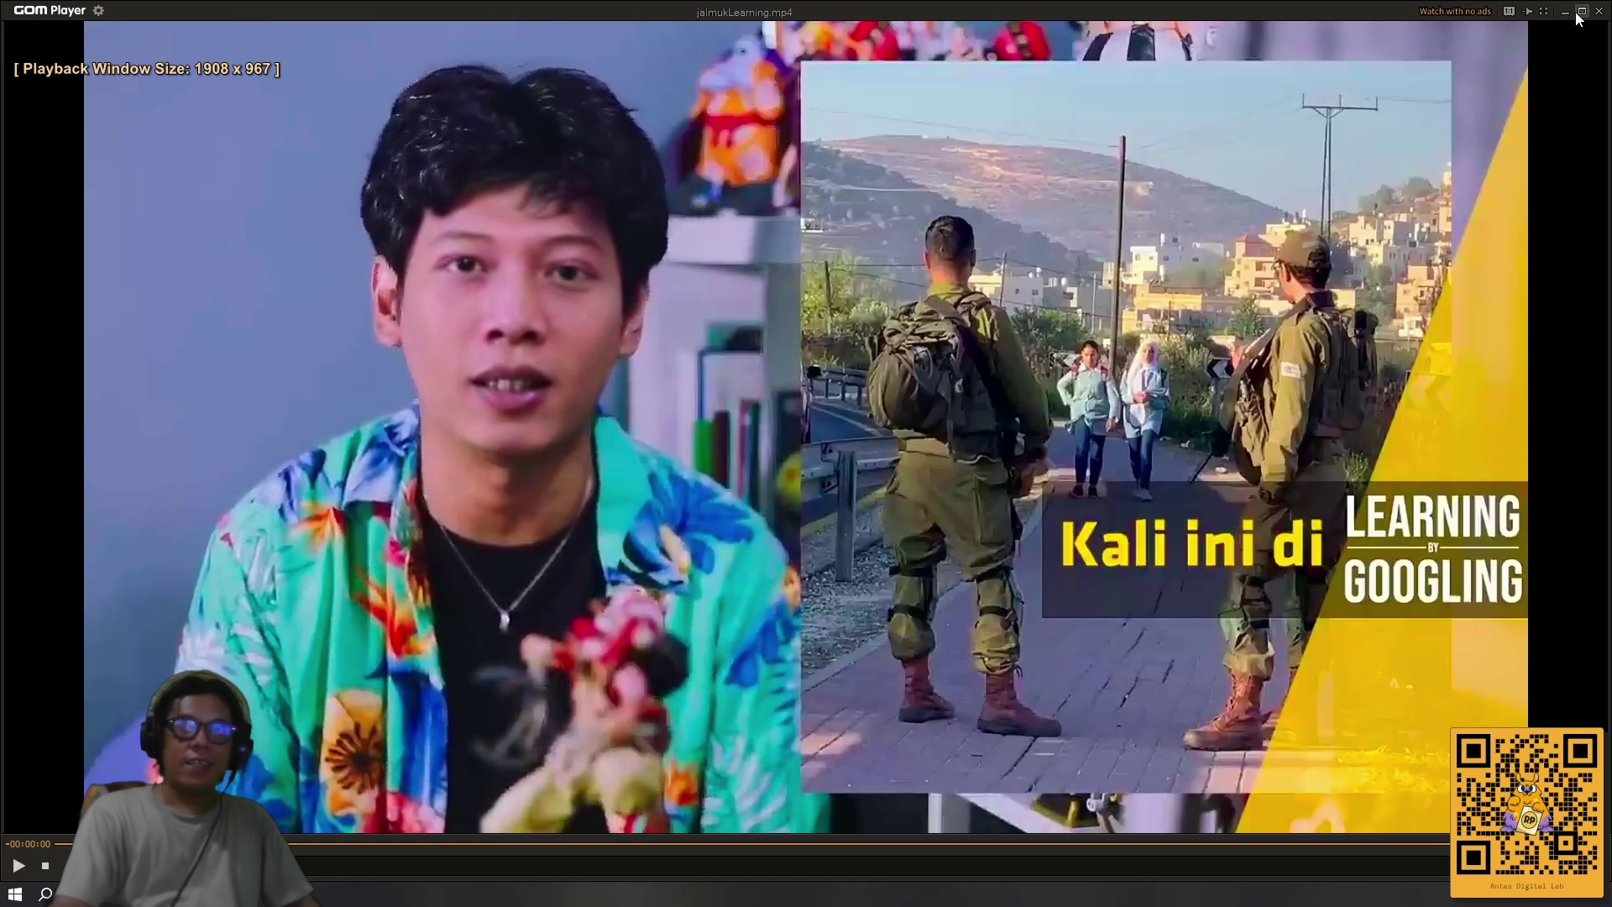
{"action": "left_click", "coordinate": [1543, 12]}
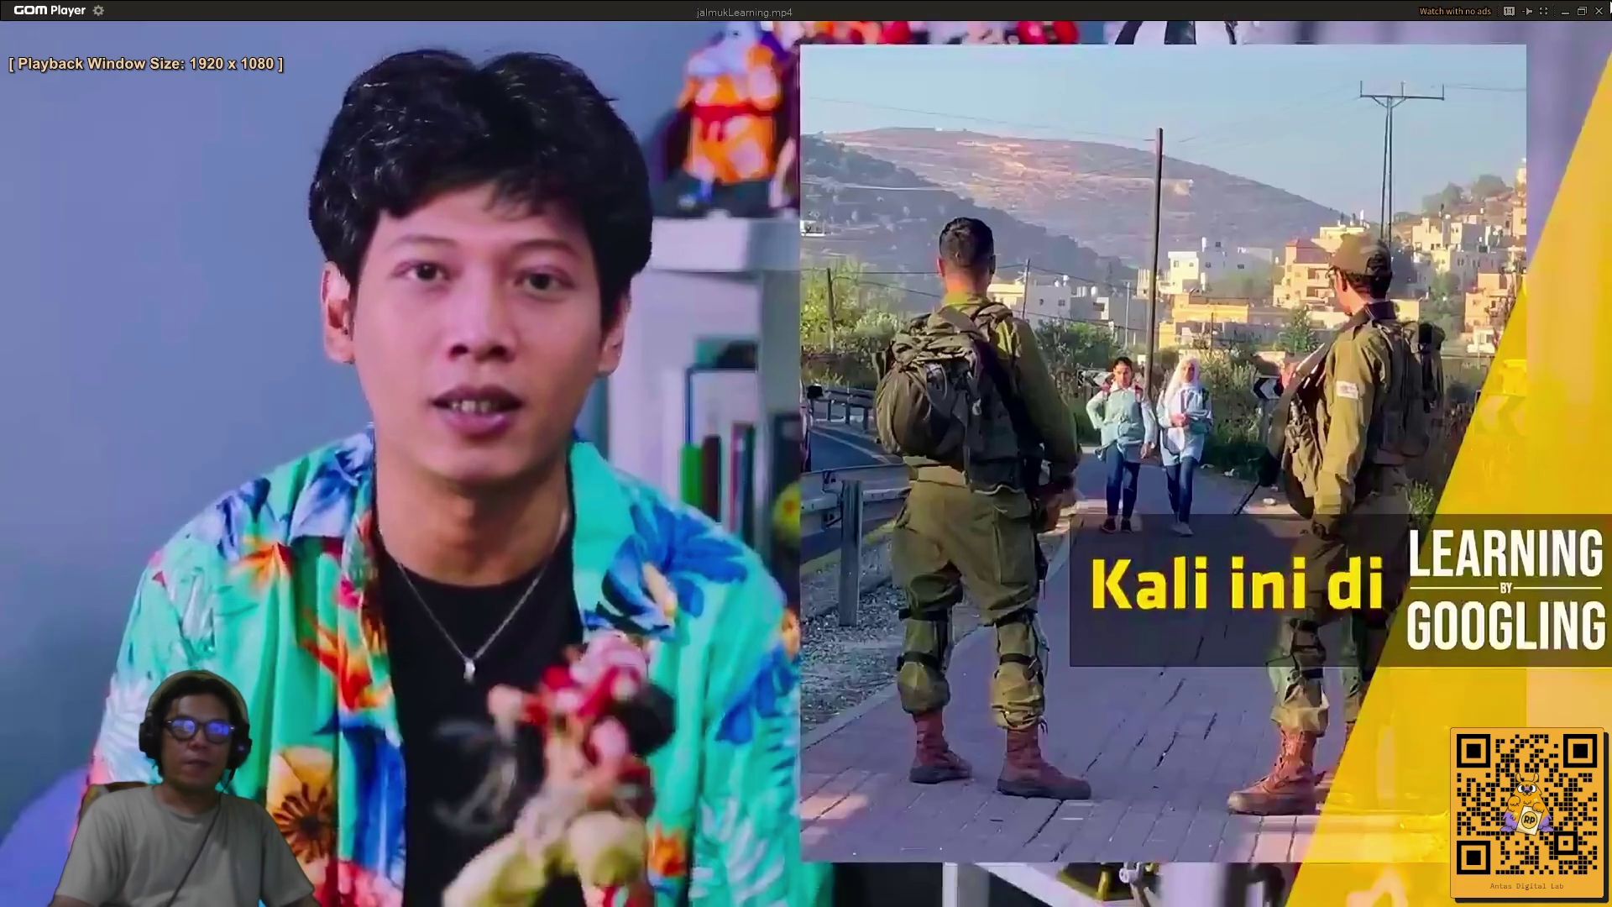
{"action": "left_click", "coordinate": [1582, 13]}
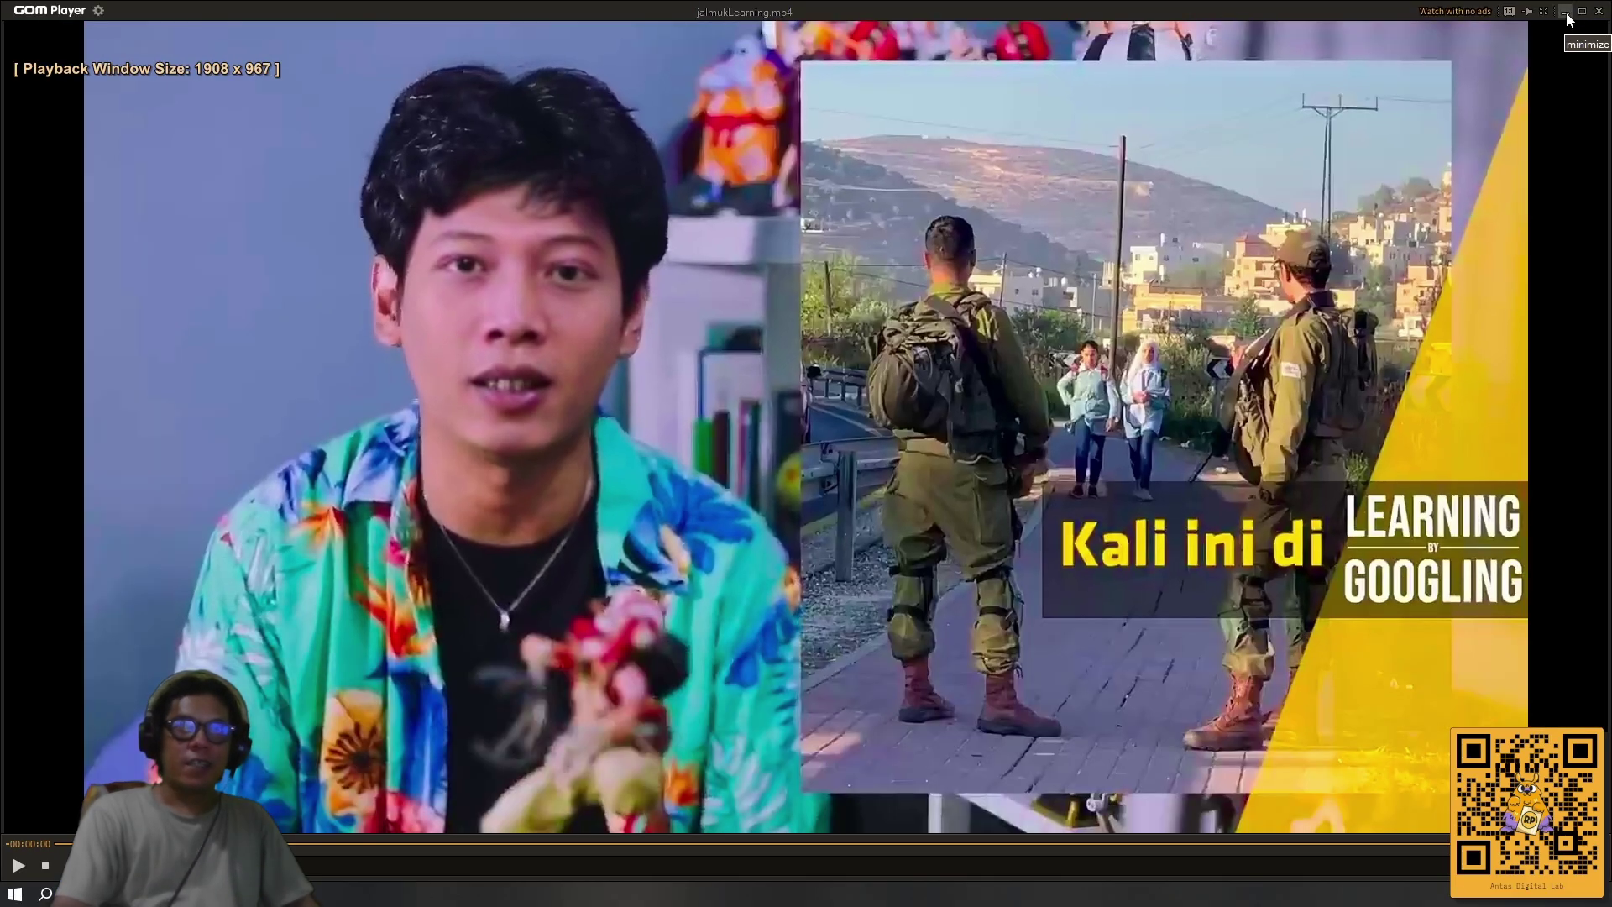
Return to DaVinci Resolve and move the Deliver timeline's playhead to 01:00:00:19.
{"action": "left_click", "coordinate": [1566, 12]}
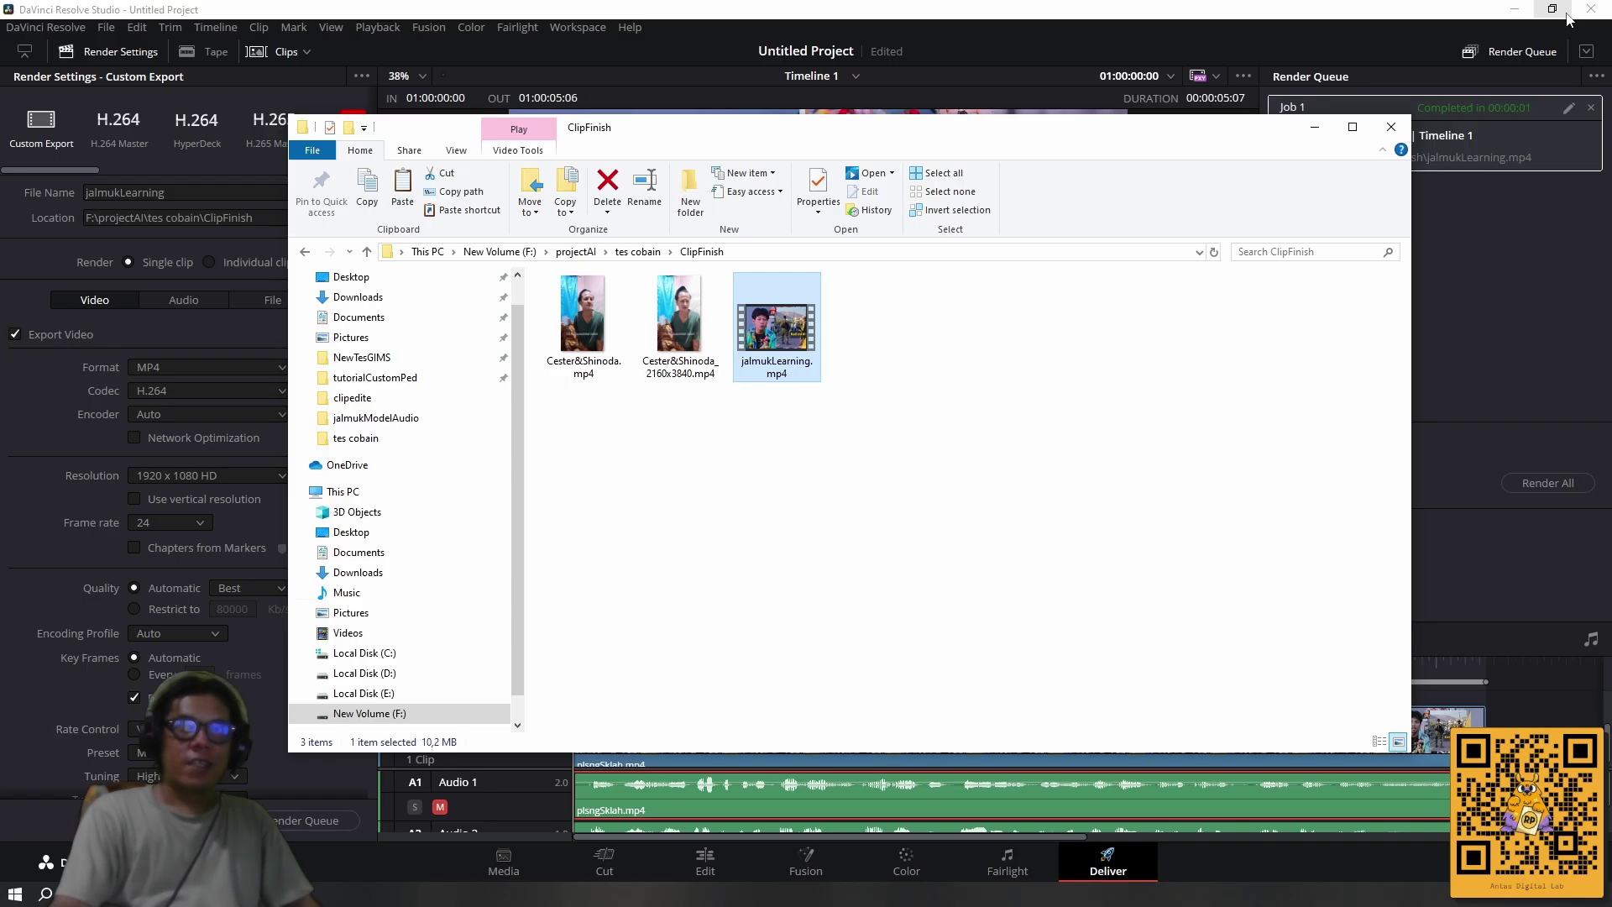
{"action": "left_click", "coordinate": [1312, 127]}
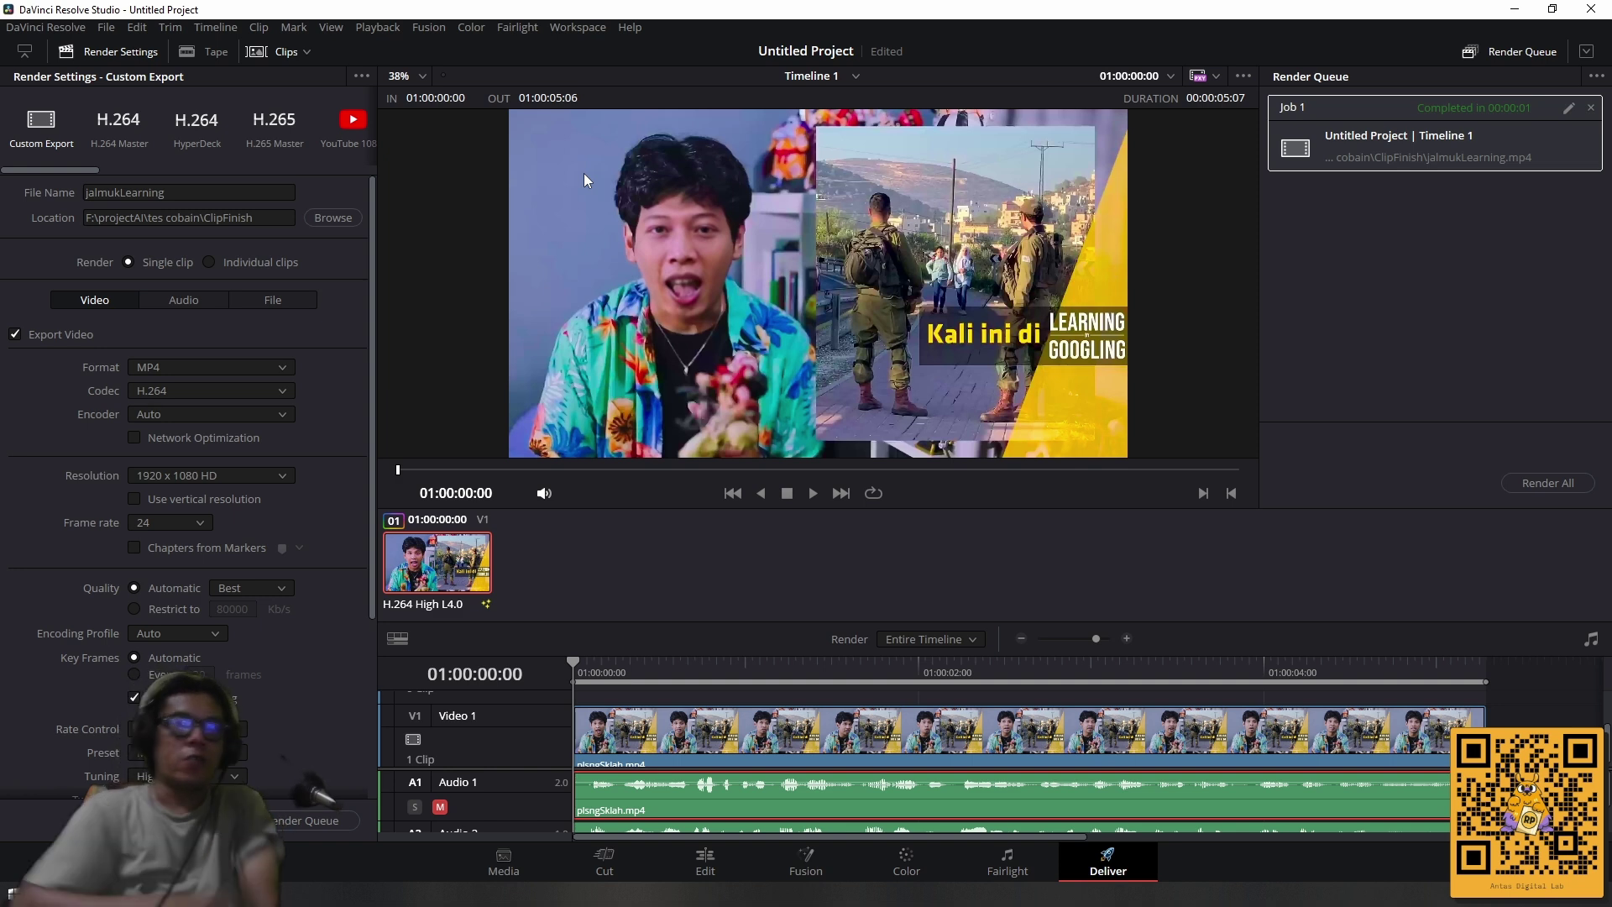
{"action": "left_click_drag", "start_coordinate": [713, 668], "coordinate": [710, 667]}
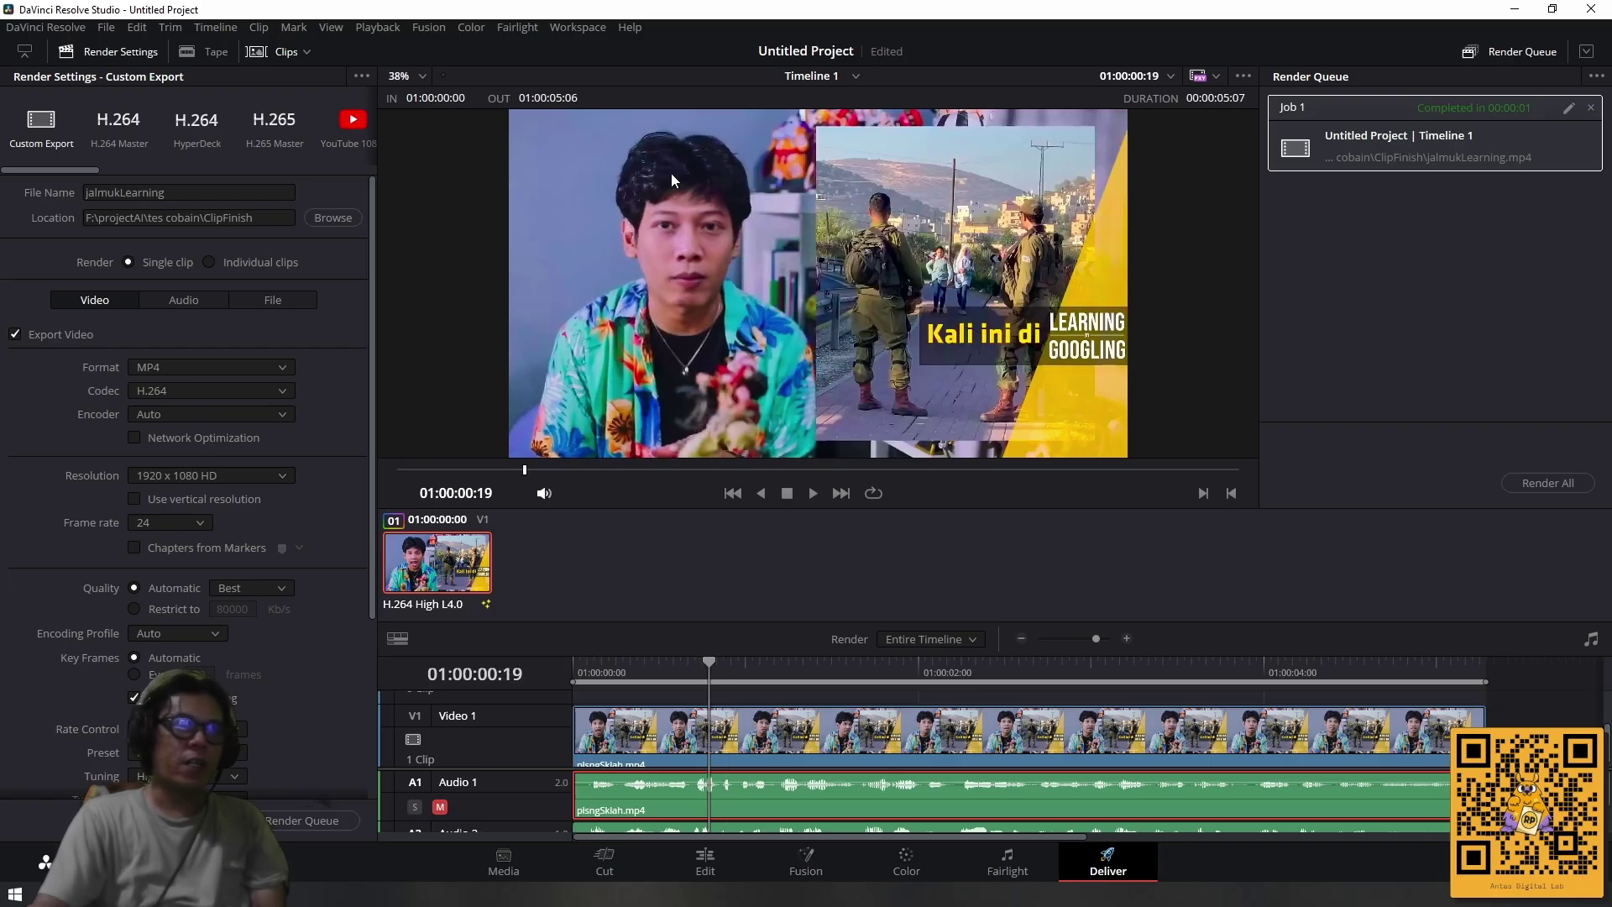